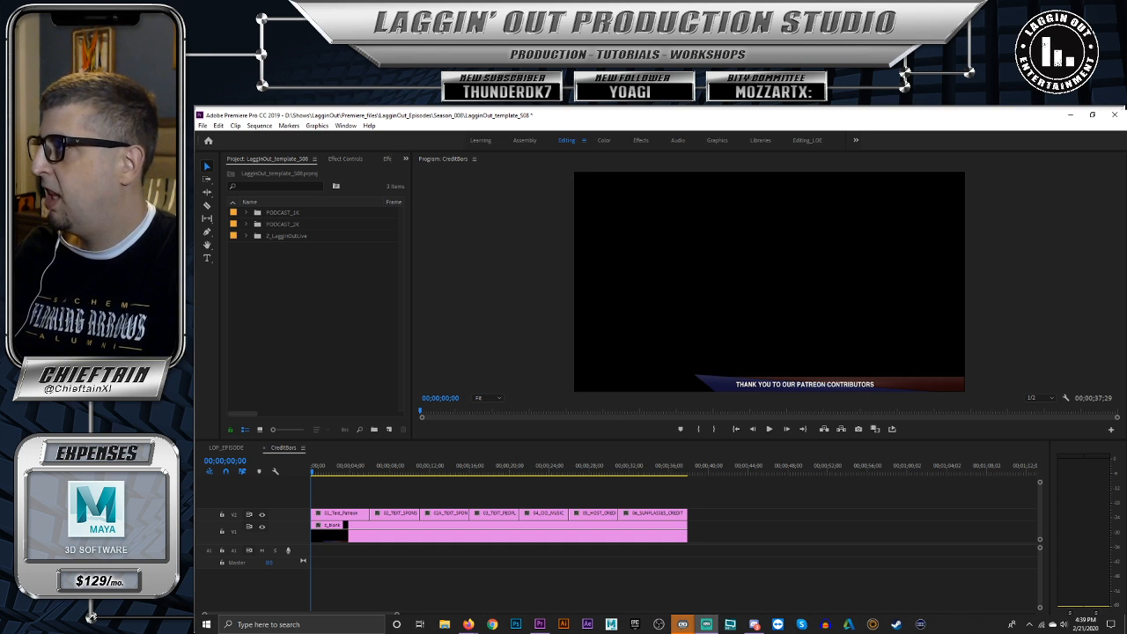
{"action": "left_click", "coordinate": [847, 588]}
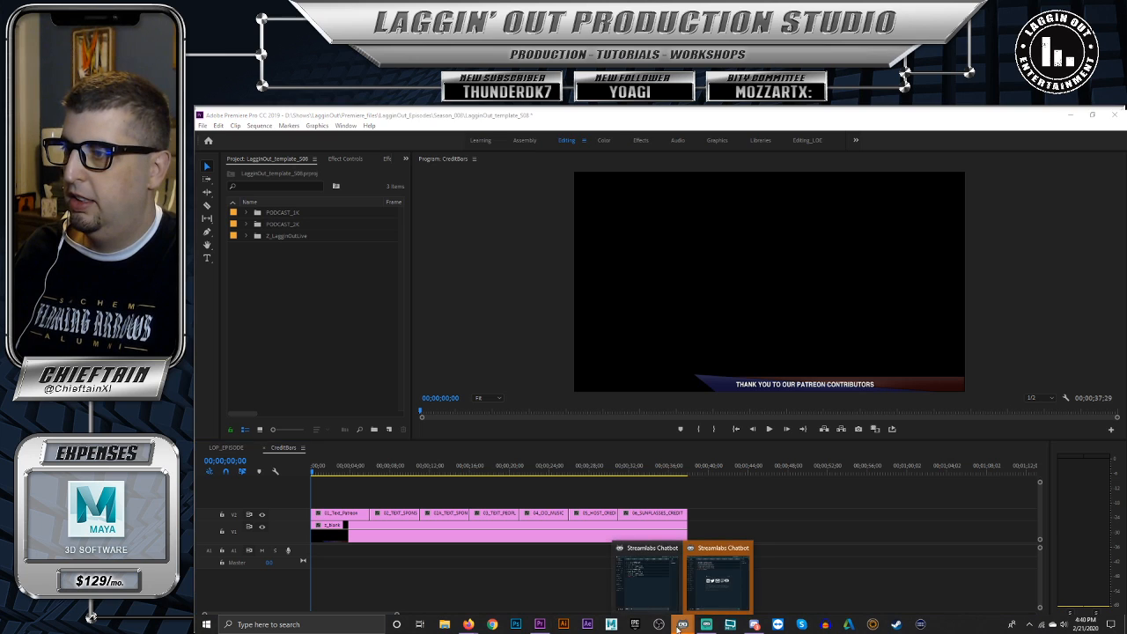
{"action": "left_click", "coordinate": [761, 587]}
{"action": "left_click", "coordinate": [338, 316]}
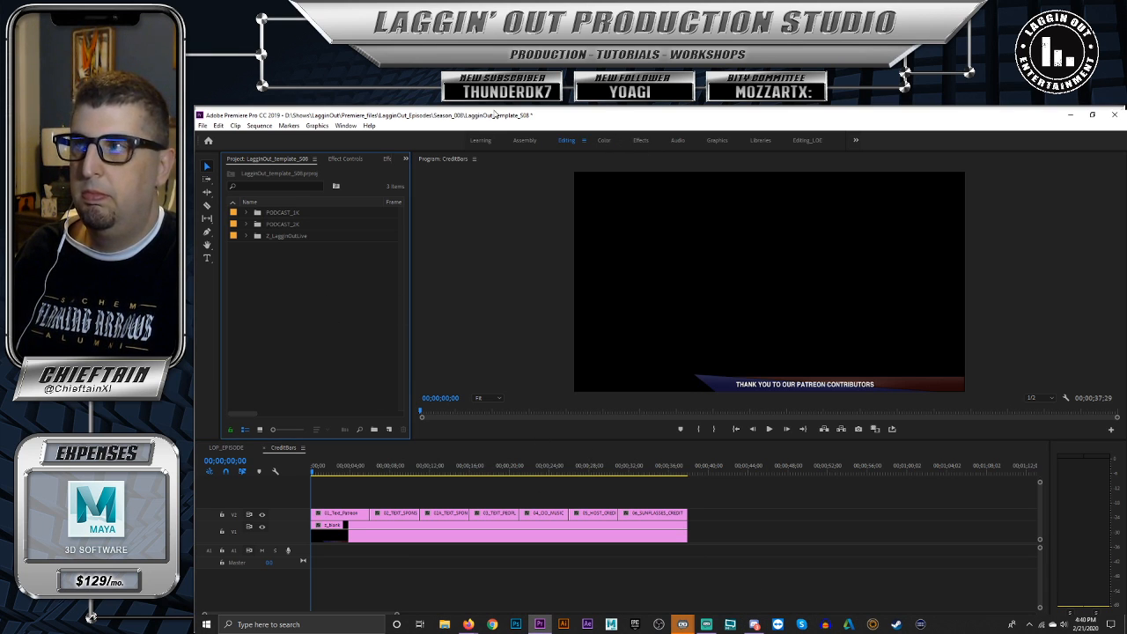
{"action": "left_click", "coordinate": [1092, 115]}
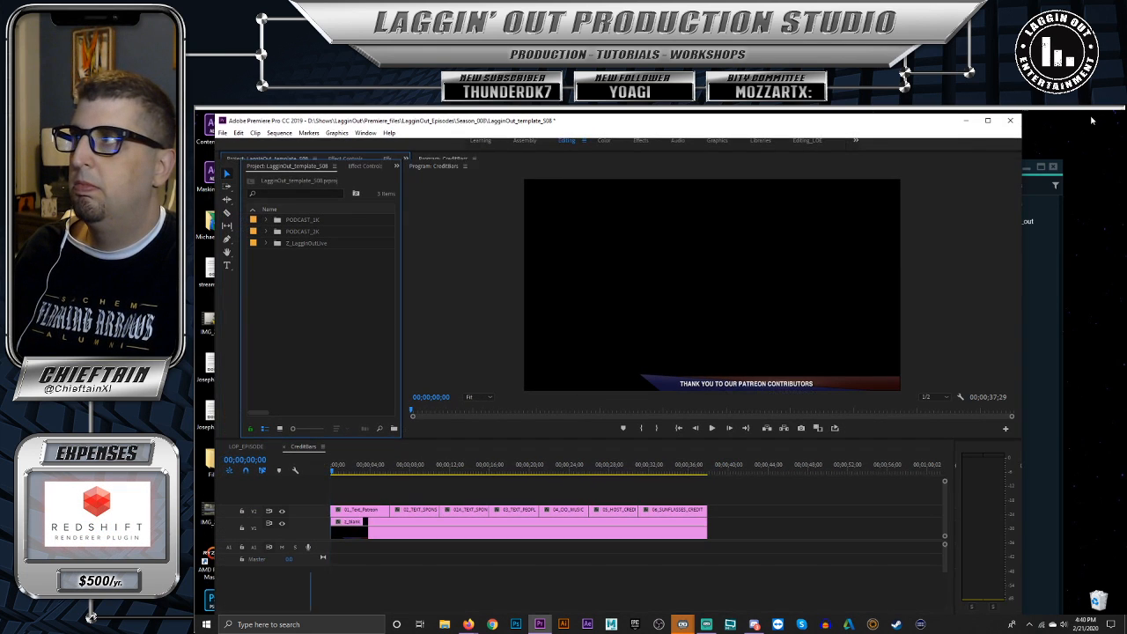
{"action": "left_click", "coordinate": [990, 123]}
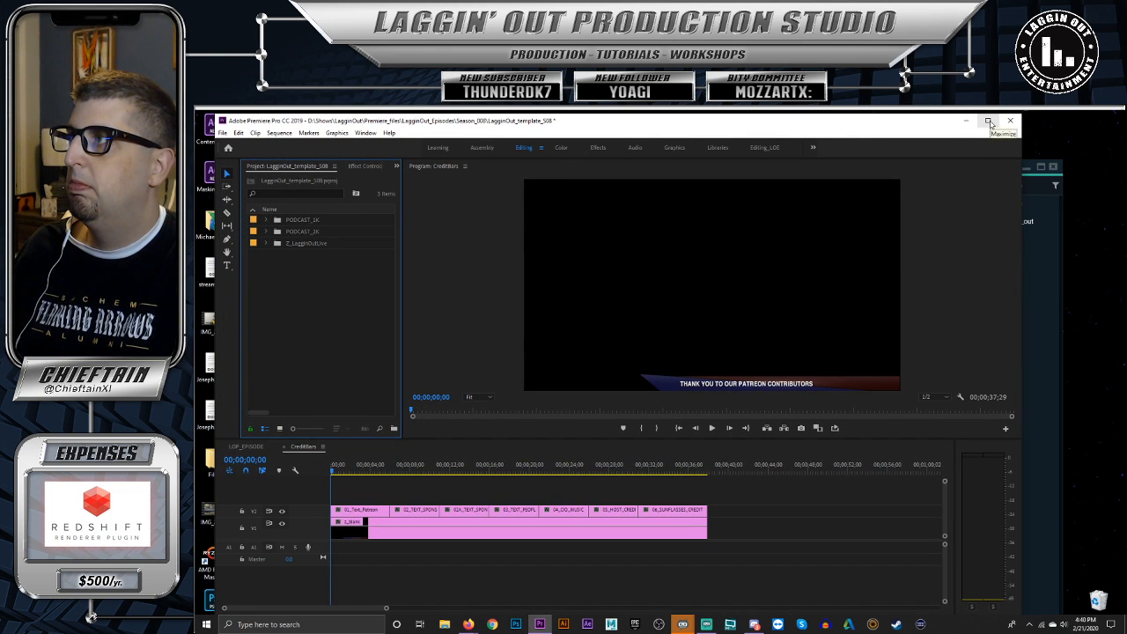
{"action": "left_click", "coordinate": [754, 624]}
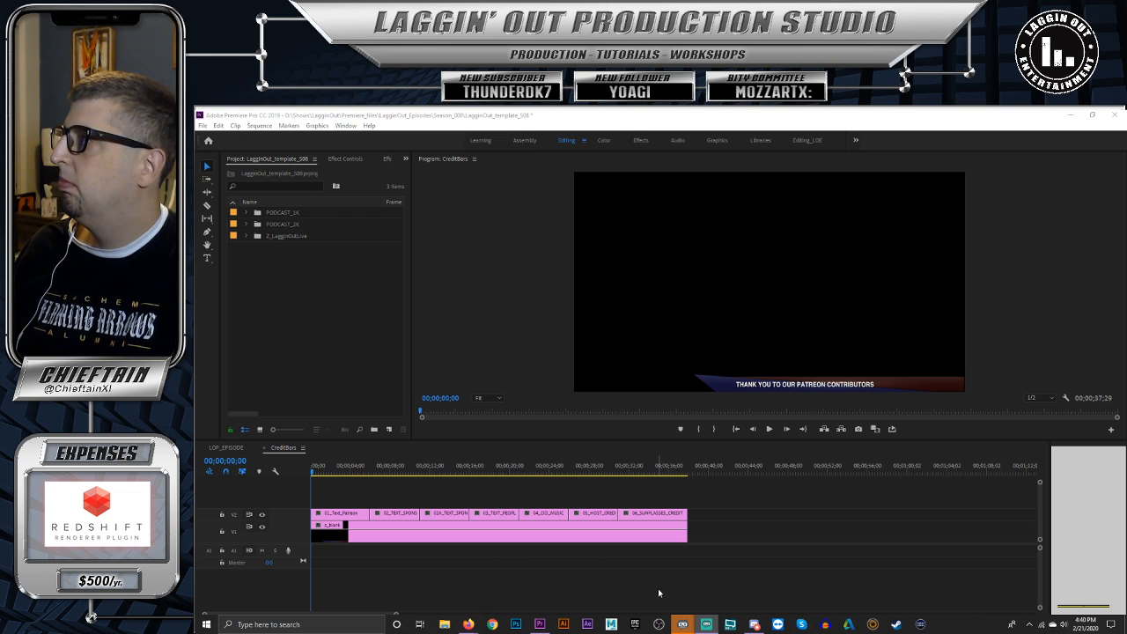
Step: Switch to Streamlabs Chatbot, move its main window off the screen, close its Support window and return to Premiere Pro
{"action": "mouse_move", "coordinate": [683, 624]}
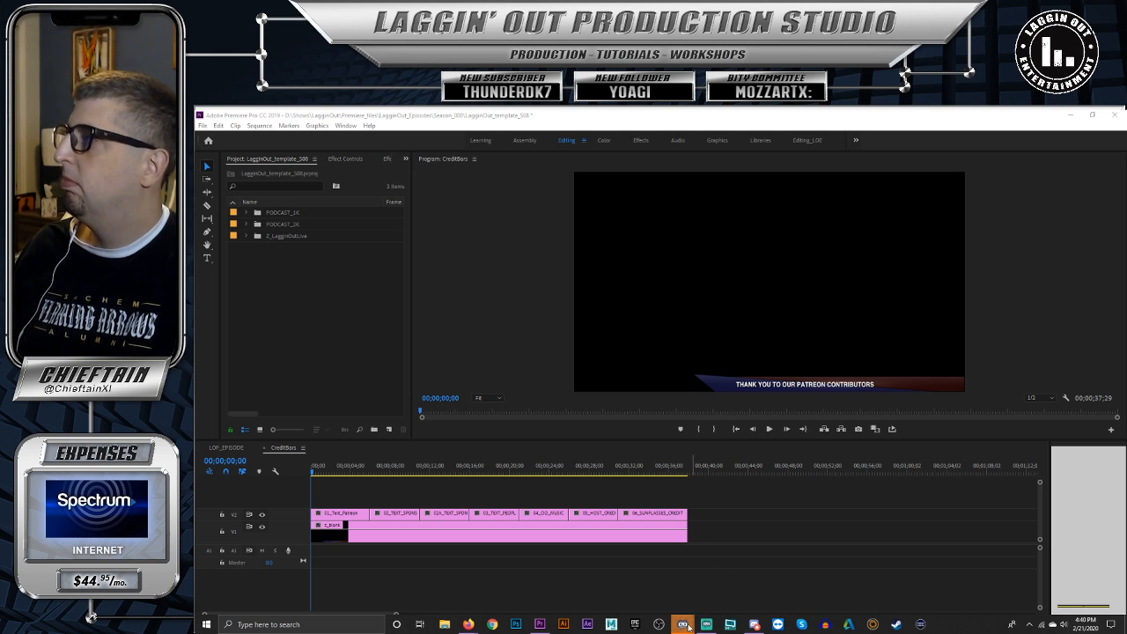
{"action": "left_click", "coordinate": [730, 578]}
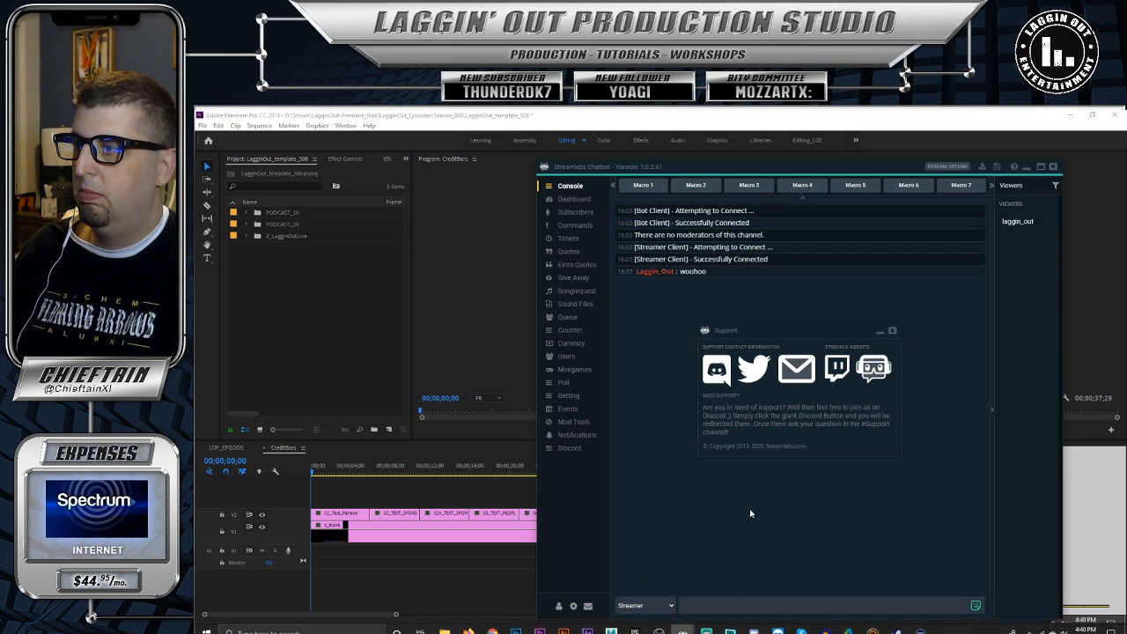
{"action": "left_click_drag", "start_coordinate": [659, 169], "coordinate": [1126, 179]}
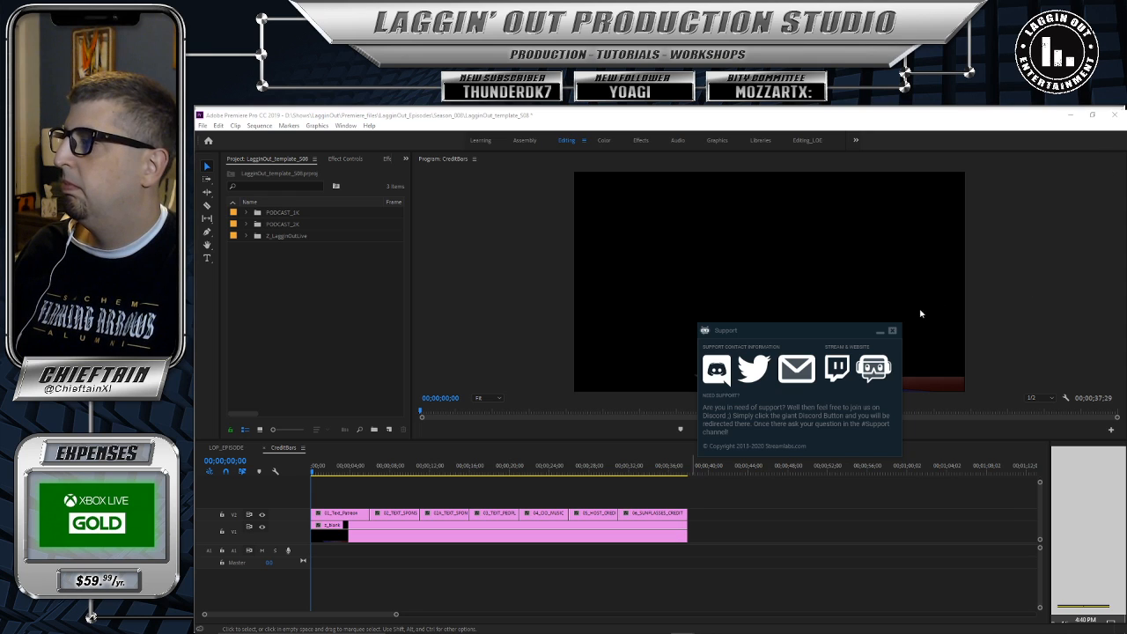
{"action": "left_click", "coordinate": [892, 331]}
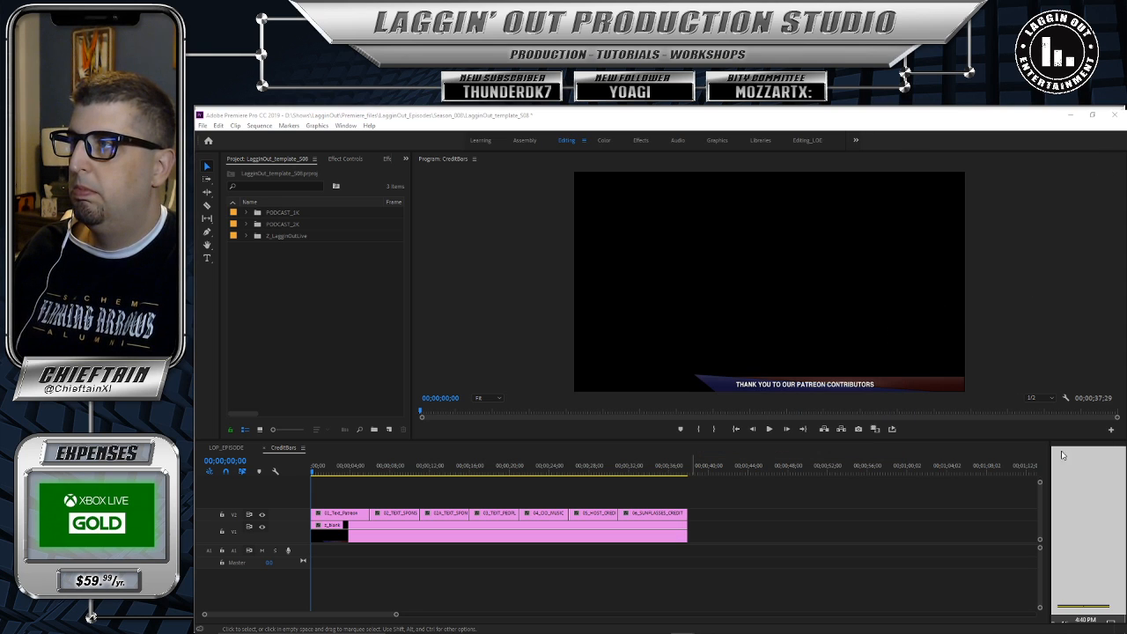
{"action": "left_click", "coordinate": [521, 209]}
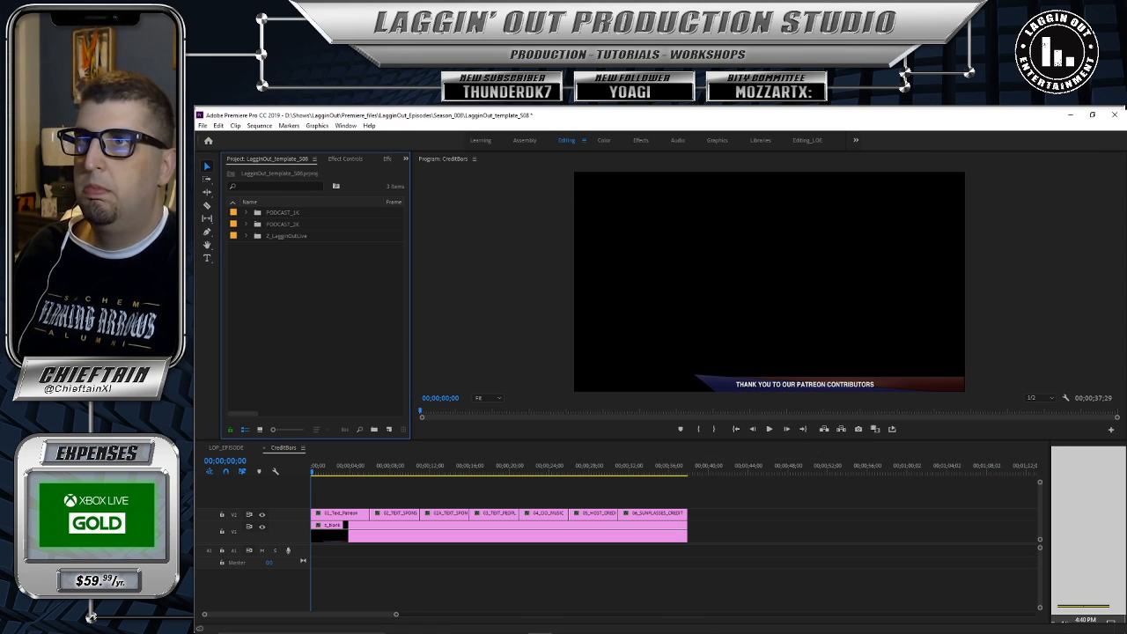
{"action": "left_click", "coordinate": [1091, 117]}
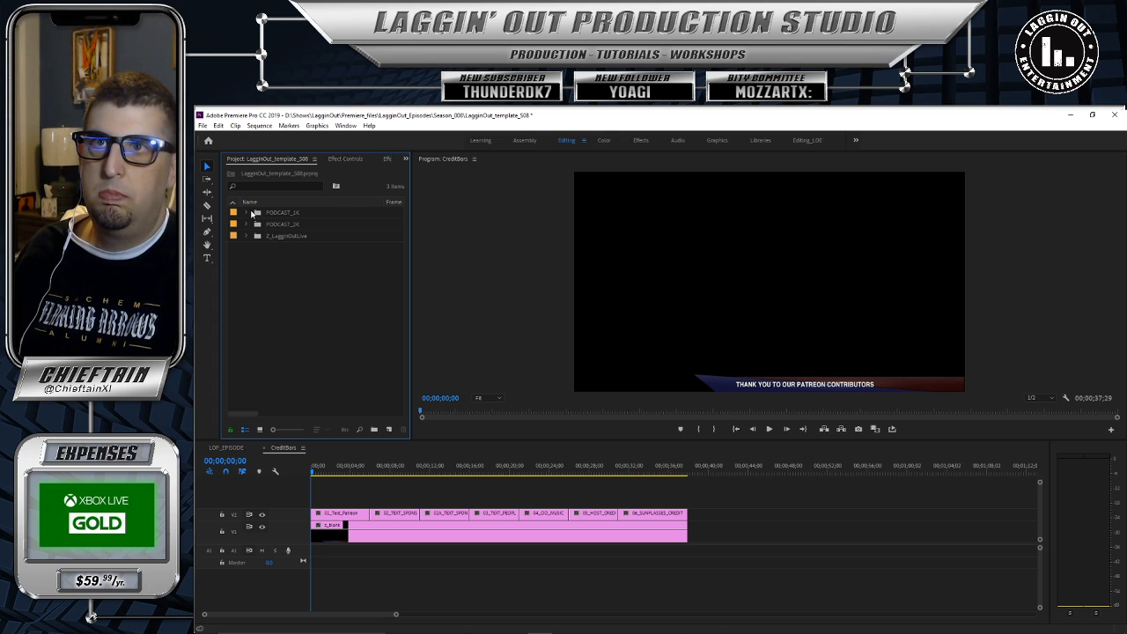
Step: Expand the first podcast bin in the project and look through its sequences and subfolders
{"action": "left_click", "coordinate": [246, 213]}
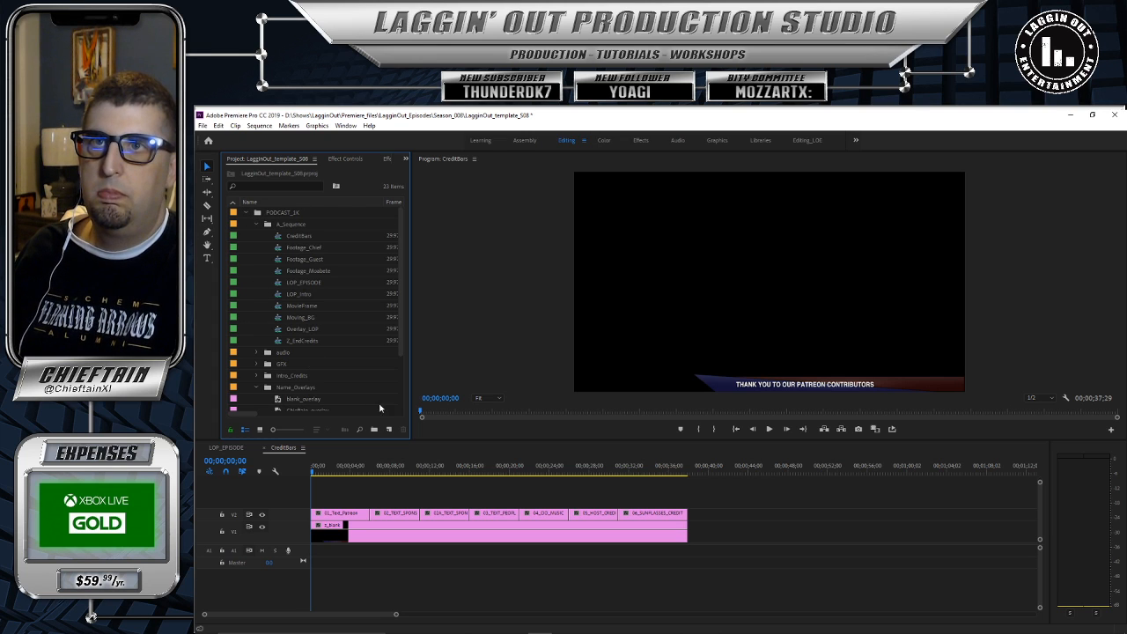
{"action": "left_click_drag", "start_coordinate": [402, 325], "coordinate": [400, 409]}
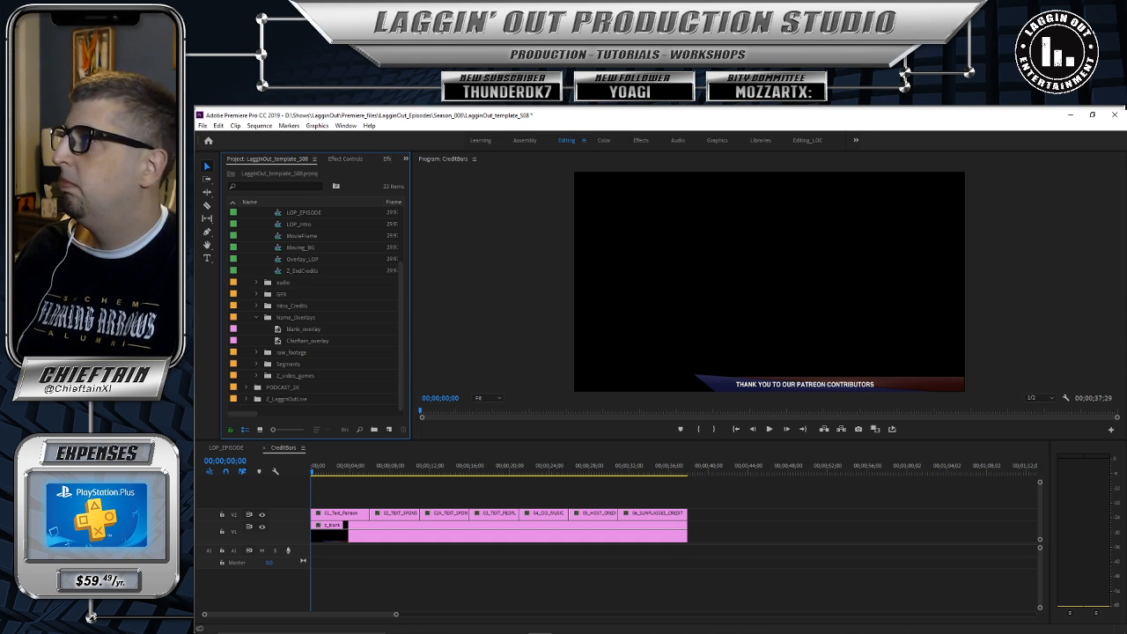
{"action": "key", "text": "alt+Tab"}
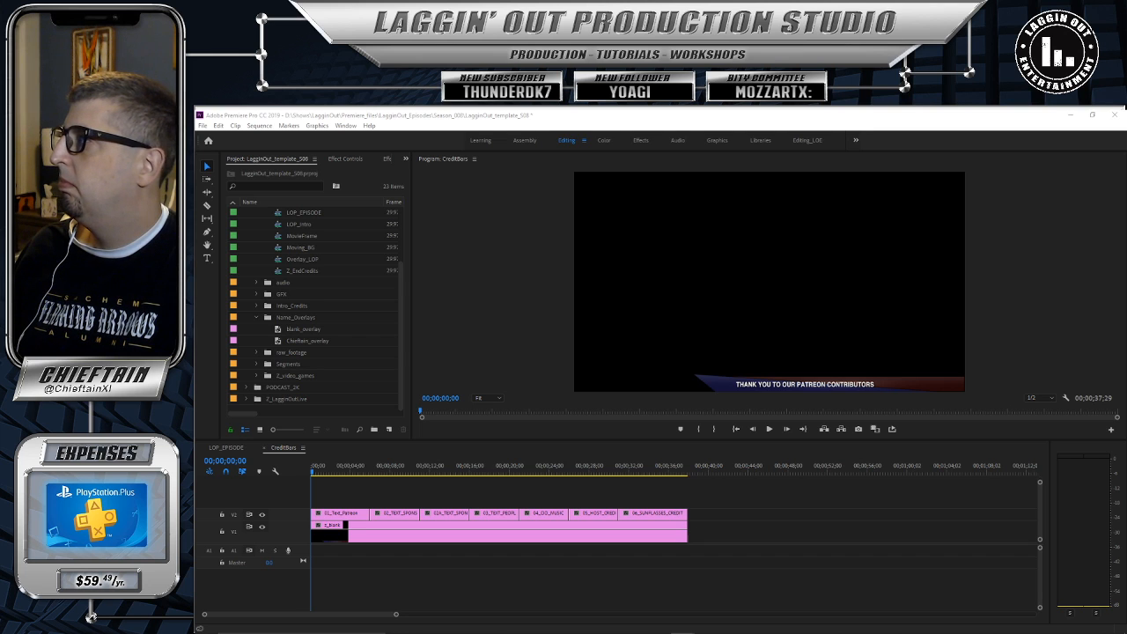
{"action": "key", "text": "alt+Tab"}
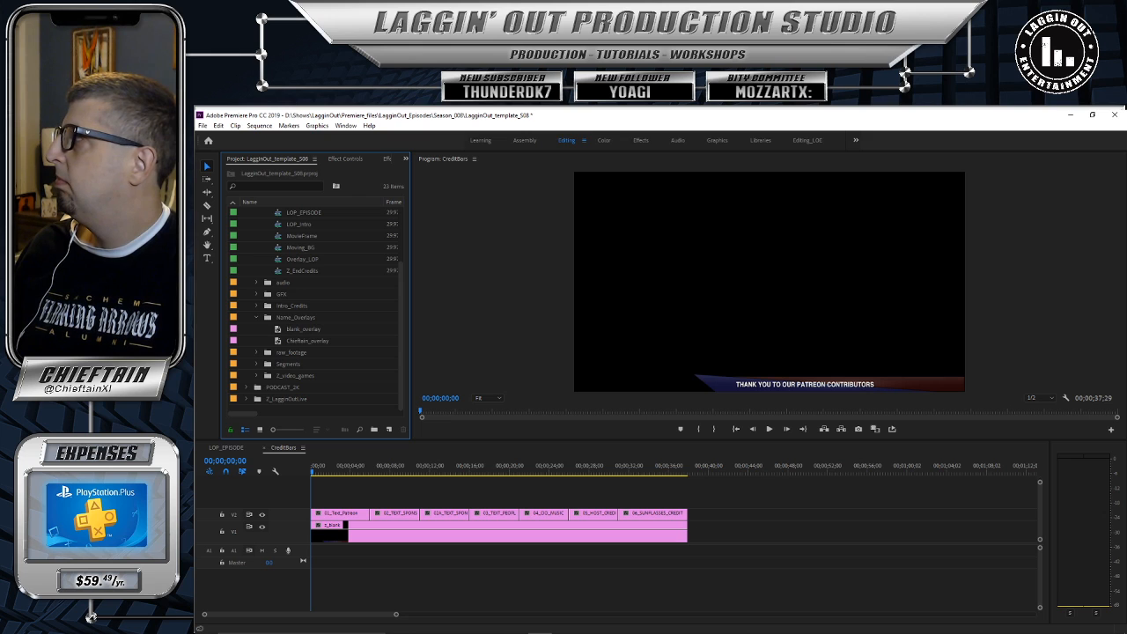
{"action": "key", "text": "alt+Tab"}
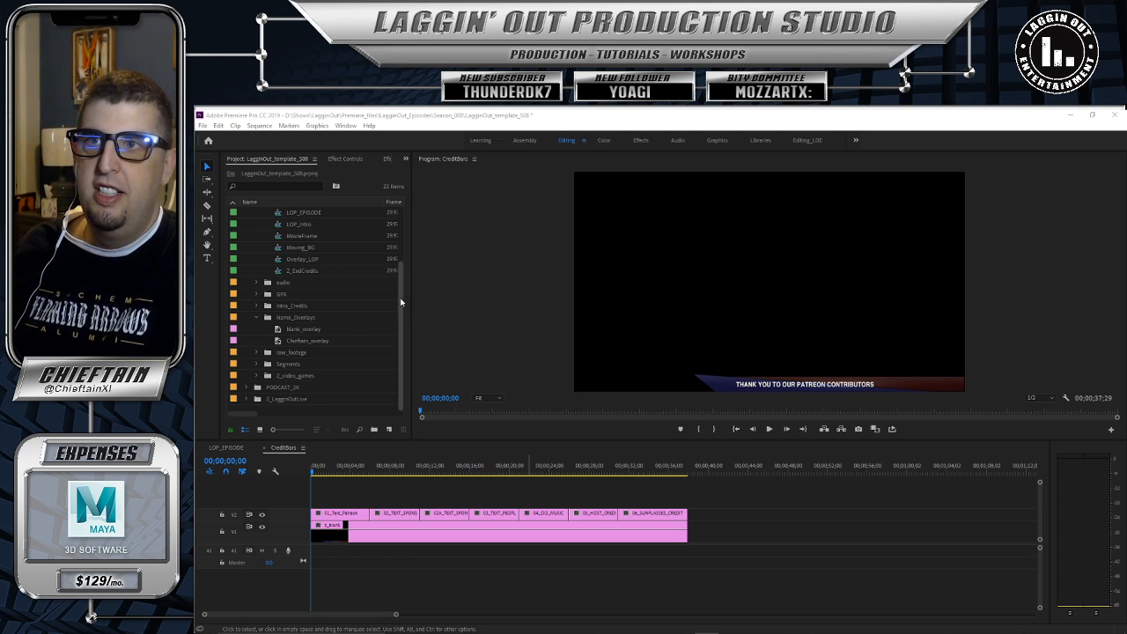
{"action": "left_click_drag", "start_coordinate": [403, 295], "coordinate": [408, 224]}
{"action": "scroll", "coordinate": [407, 264], "scroll_direction": "down", "scroll_amount": 2}
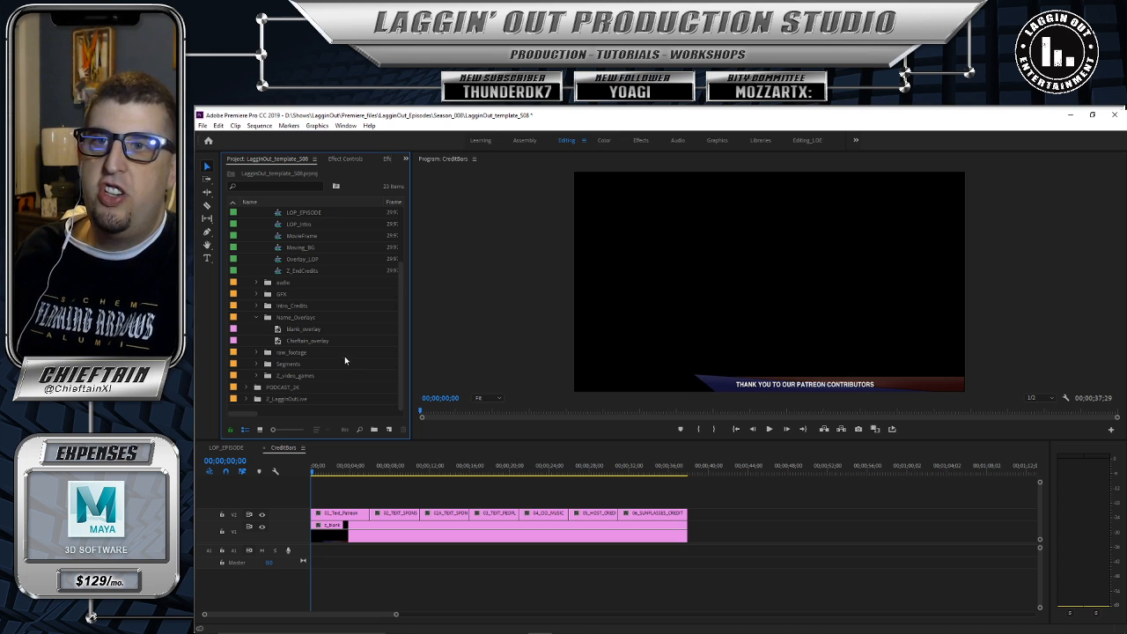
Step: Start a media import into the raw_footage bin and browse to the Shows\LagginOut folder on the Data (D:) drive
{"action": "left_click", "coordinate": [269, 354]}
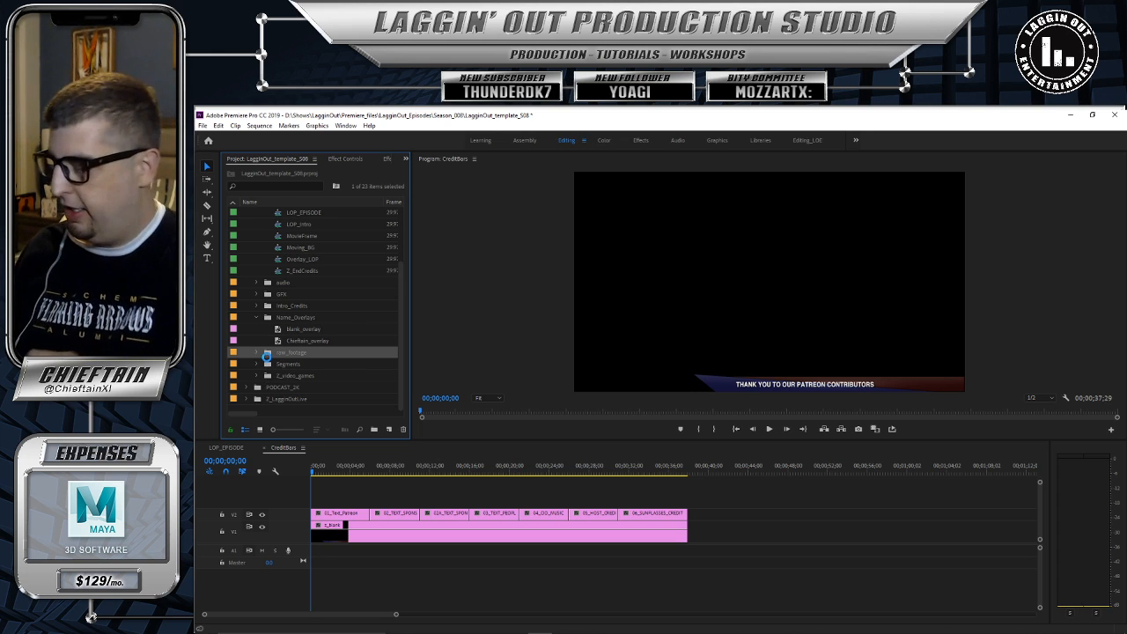
{"action": "key", "text": "ctrl+i"}
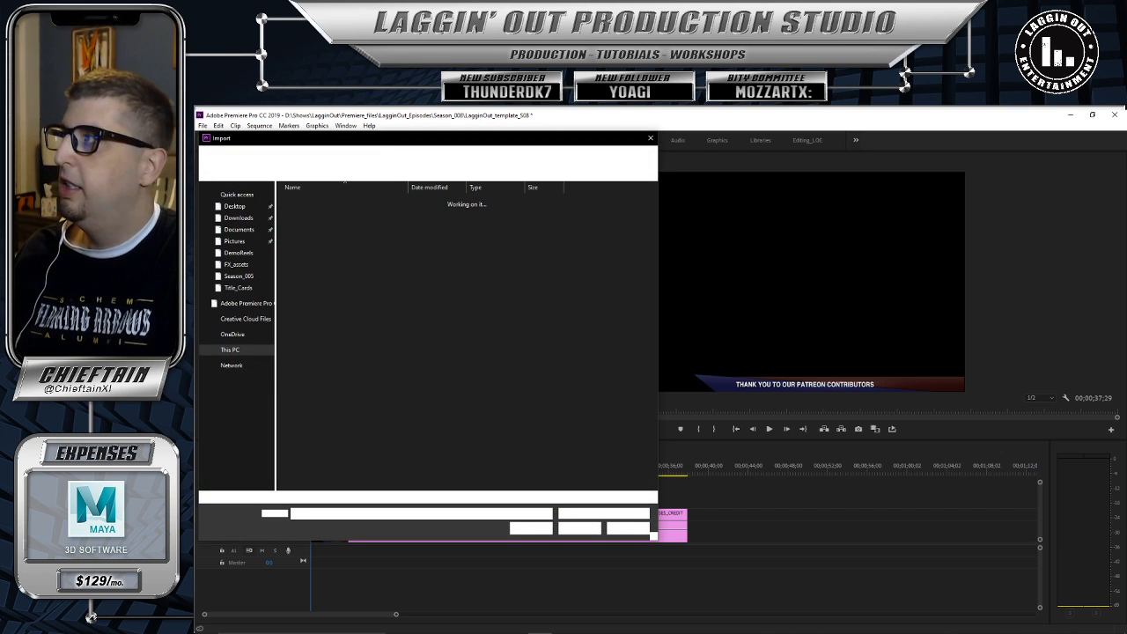
{"action": "left_click_drag", "start_coordinate": [322, 141], "coordinate": [631, 174]}
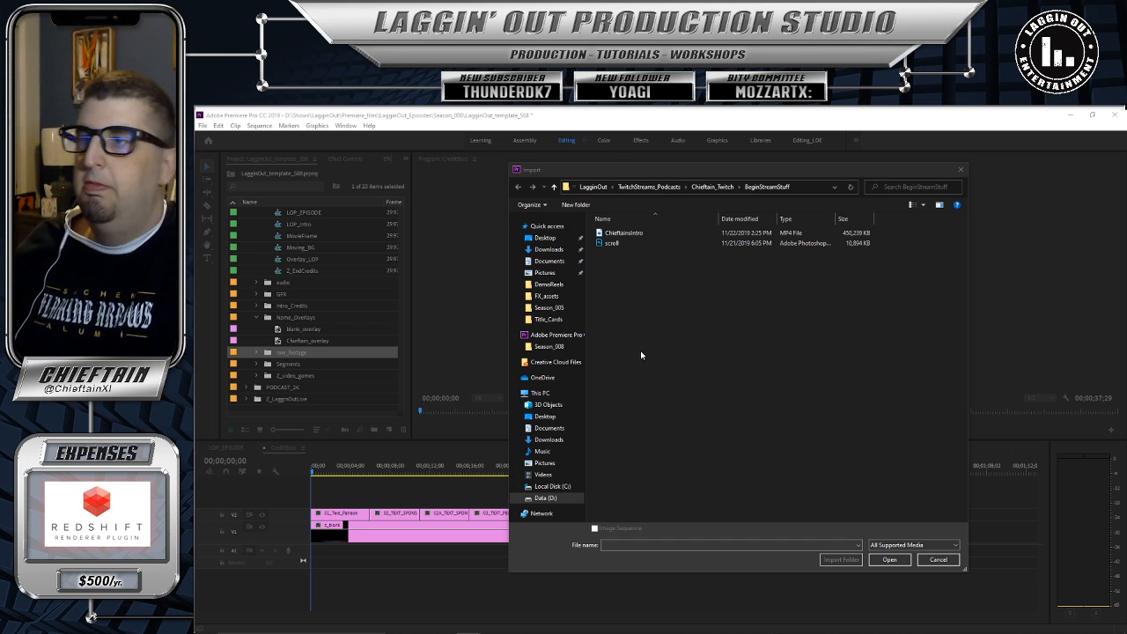
{"action": "left_click", "coordinate": [548, 498]}
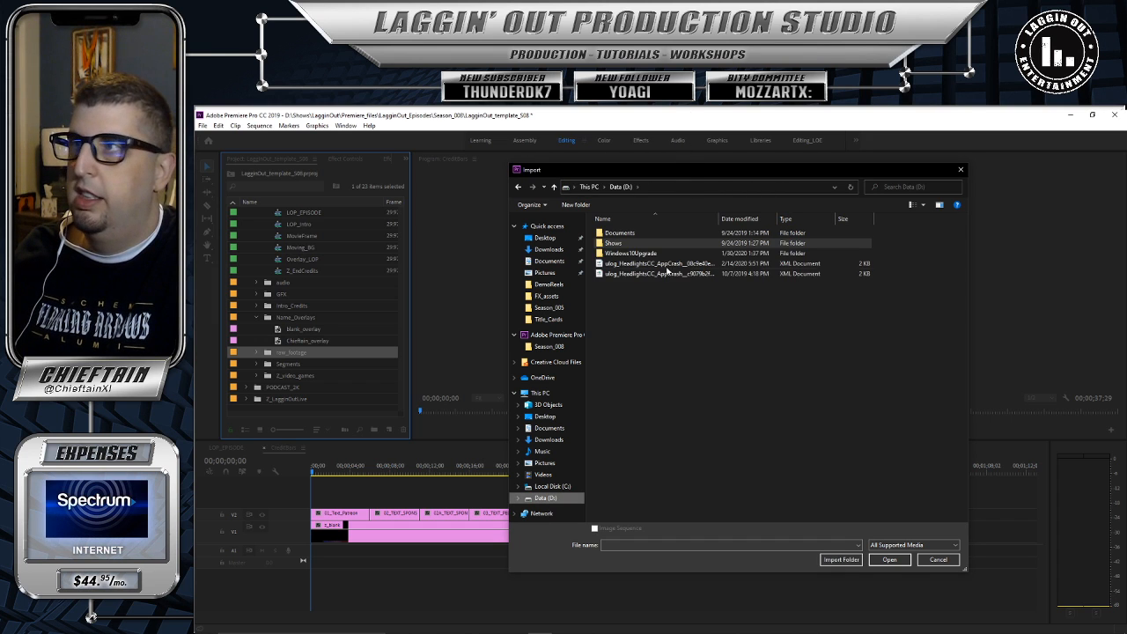
{"action": "double_click", "coordinate": [600, 244]}
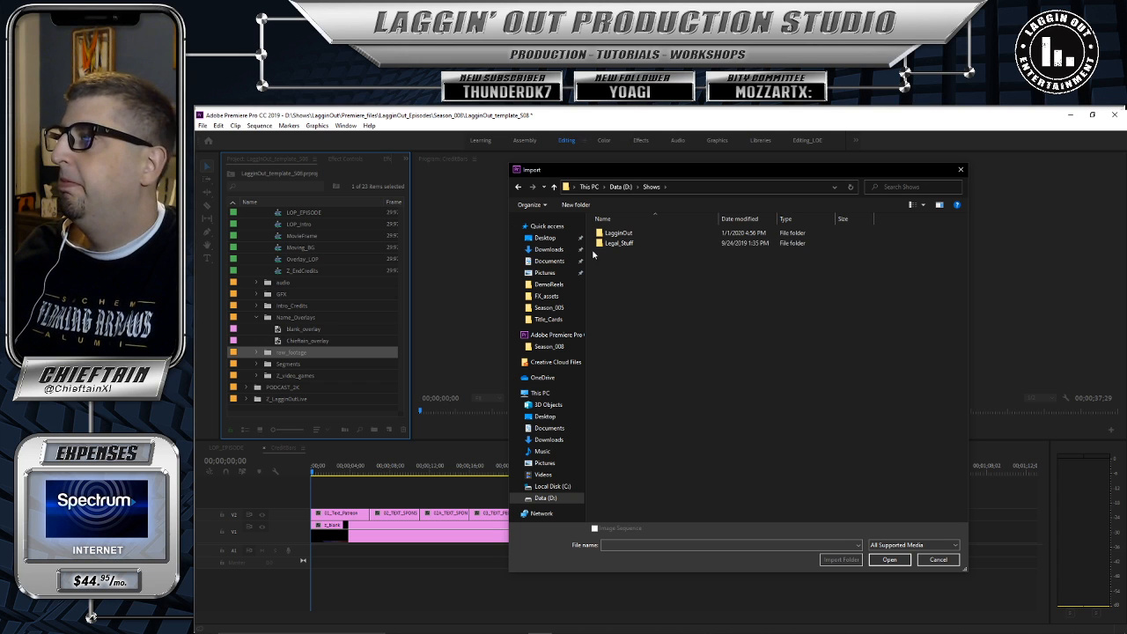
{"action": "left_click", "coordinate": [599, 233]}
{"action": "double_click", "coordinate": [599, 234]}
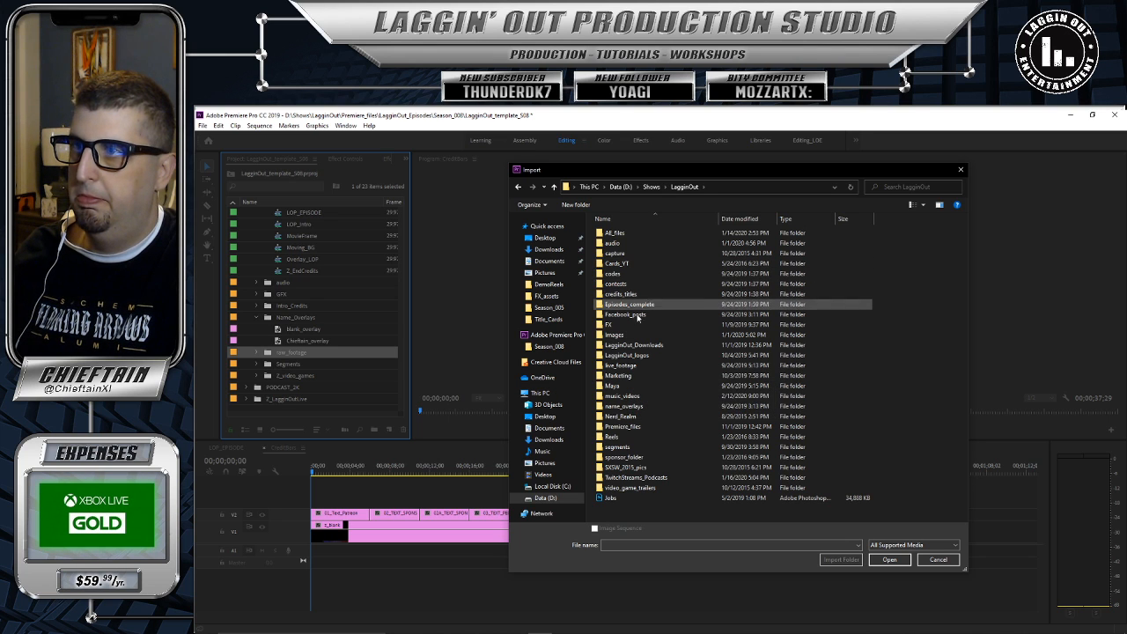
Step: Import the Chief803 clip from LagginOut_Downloads\LOP\Season_008\Chief_CPU_803
{"action": "left_click", "coordinate": [629, 345]}
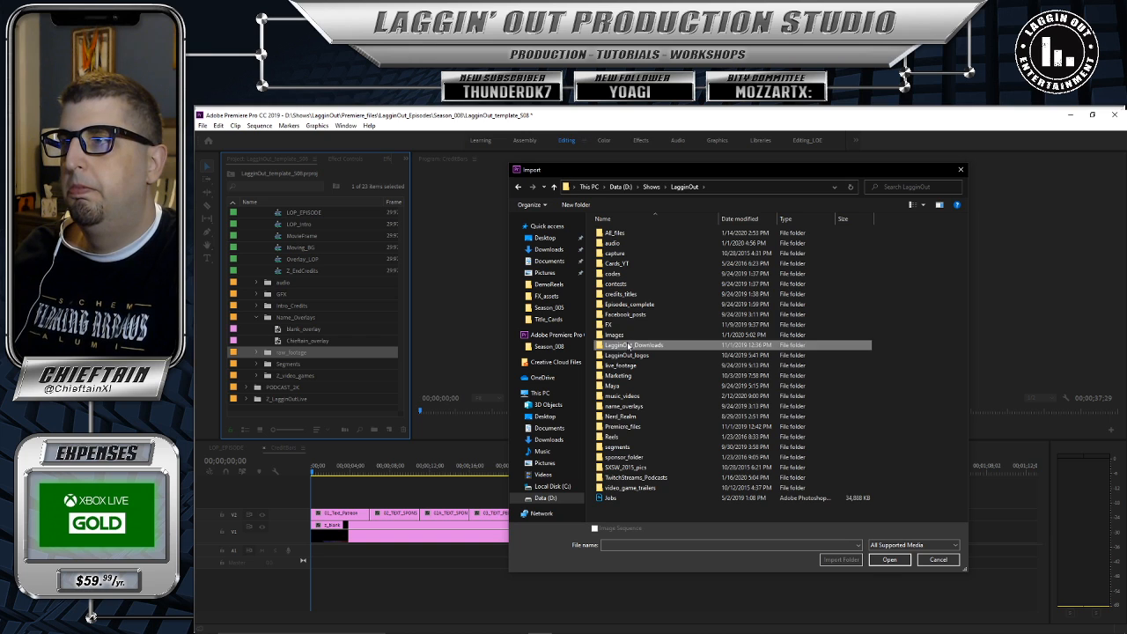
{"action": "double_click", "coordinate": [629, 345]}
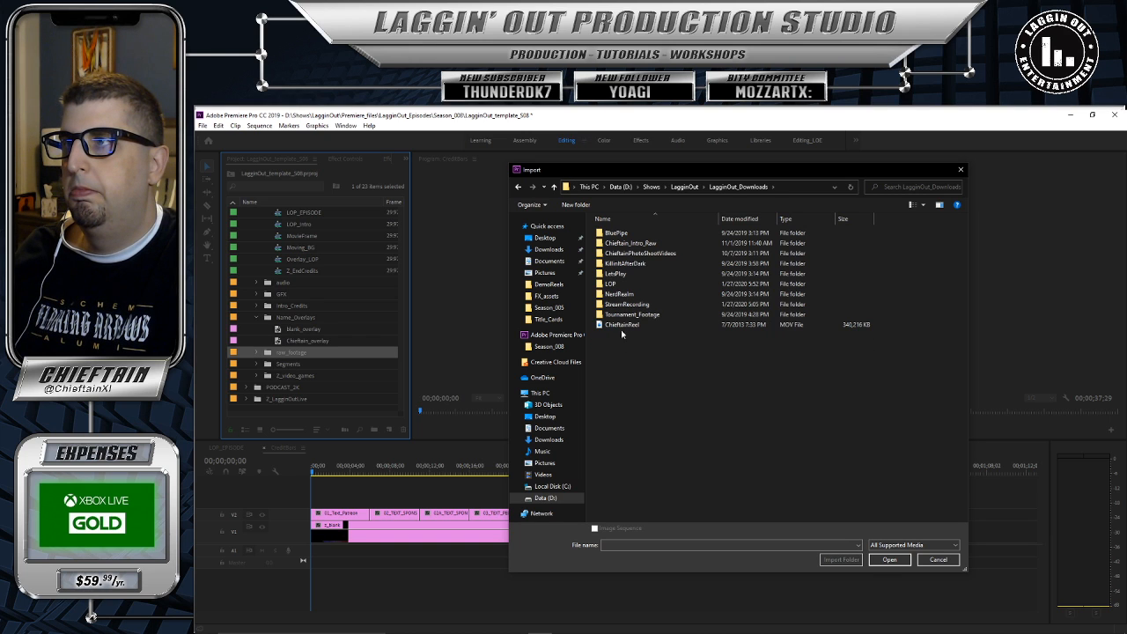
{"action": "double_click", "coordinate": [603, 285]}
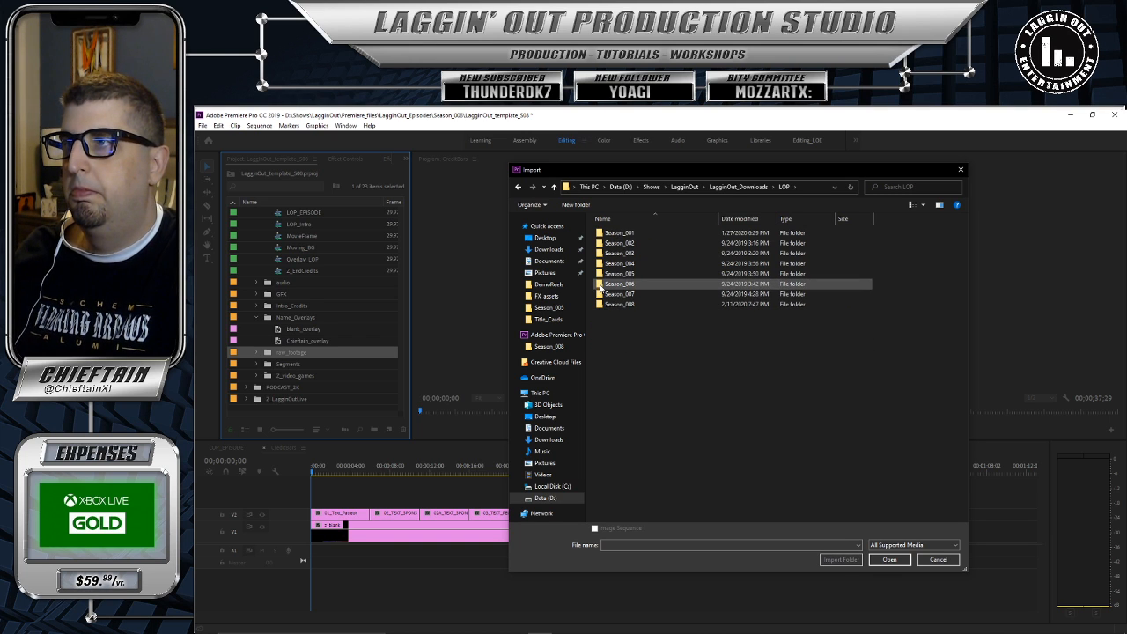
{"action": "double_click", "coordinate": [599, 304]}
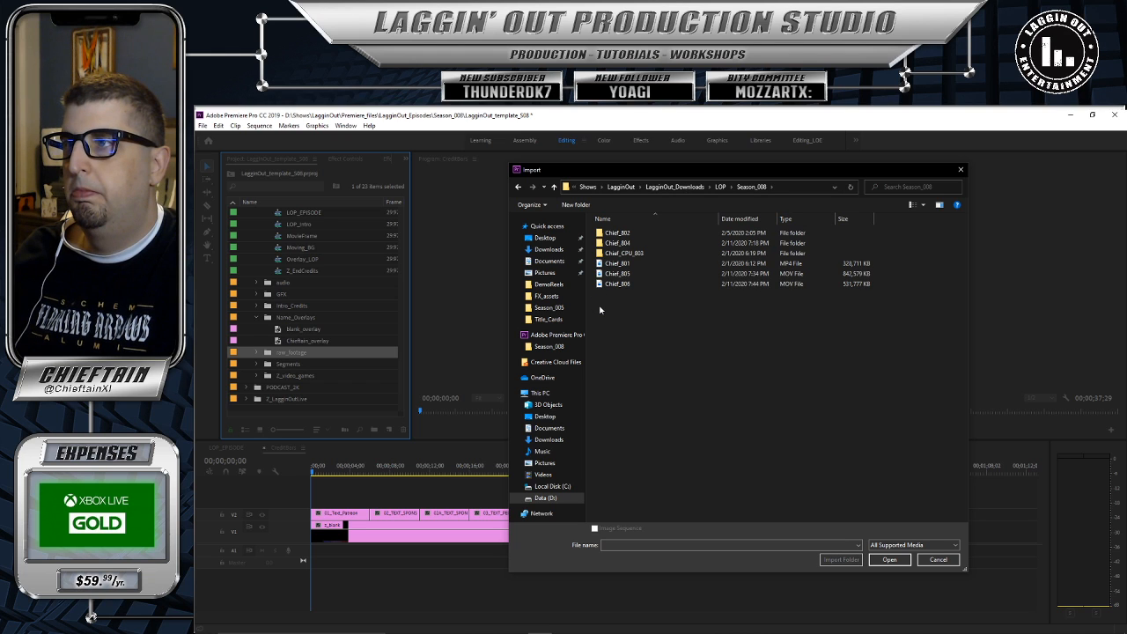
{"action": "left_click", "coordinate": [600, 257]}
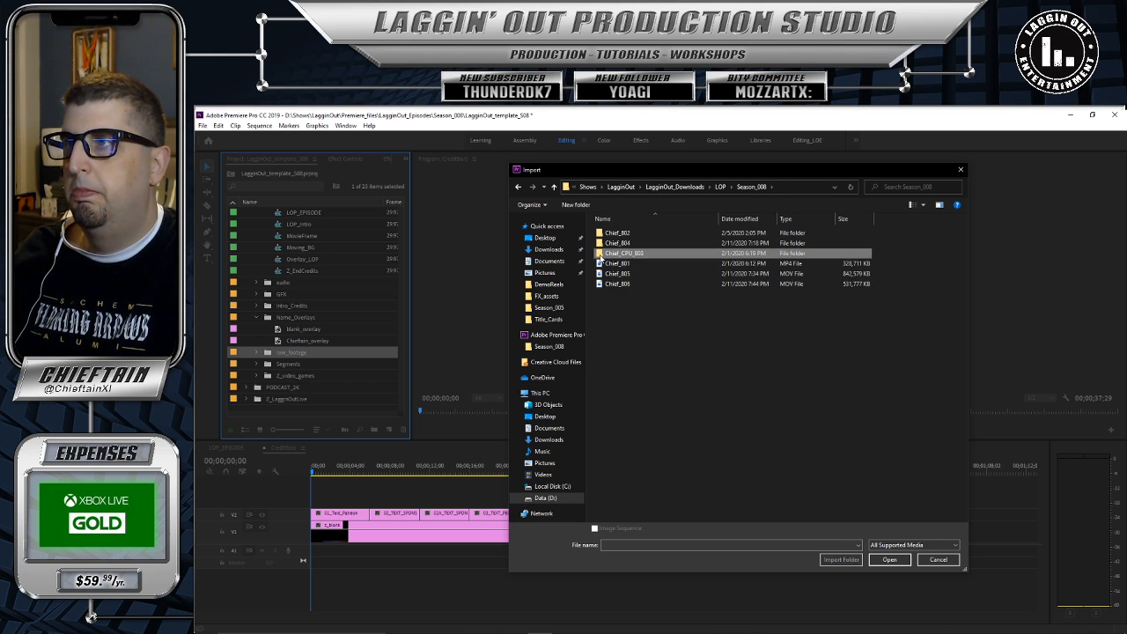
{"action": "double_click", "coordinate": [602, 256]}
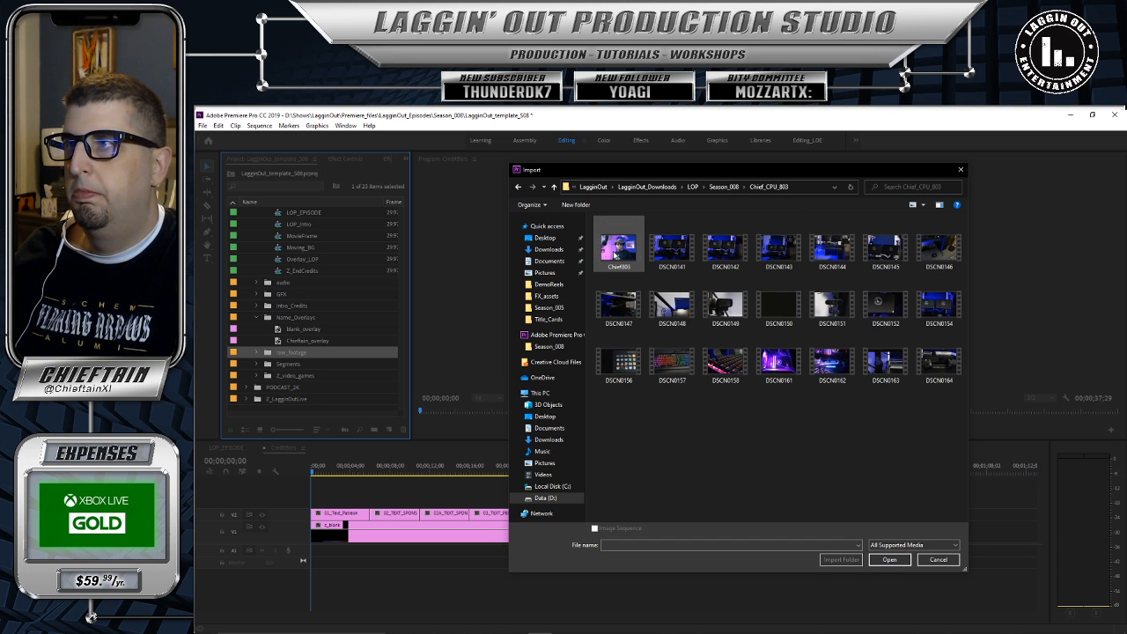
{"action": "left_click", "coordinate": [619, 255]}
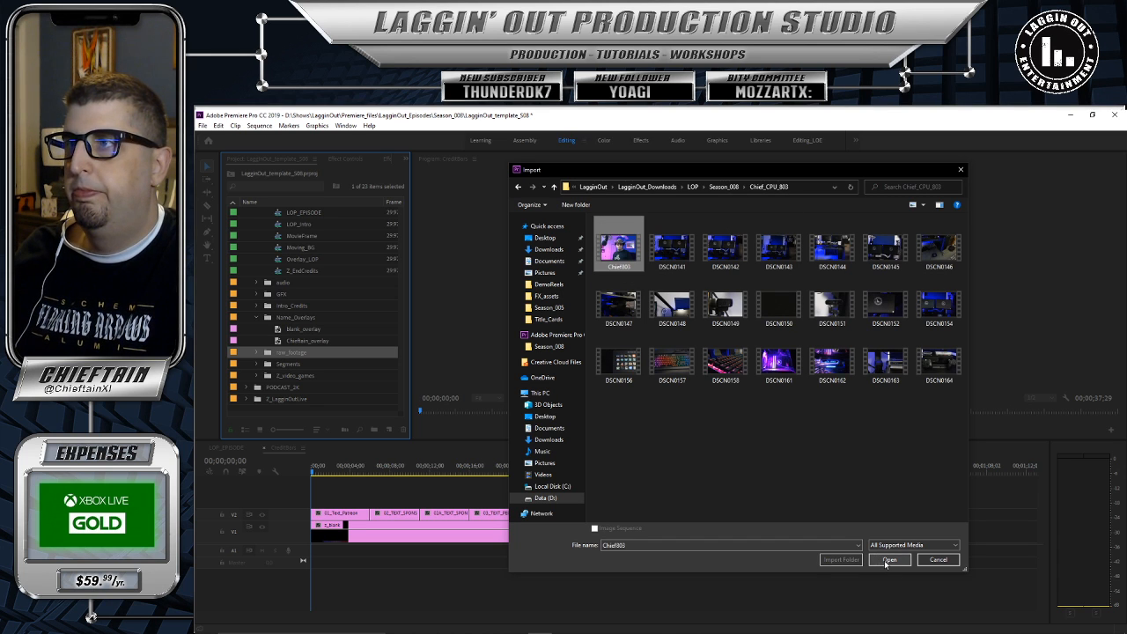
{"action": "left_click", "coordinate": [879, 561]}
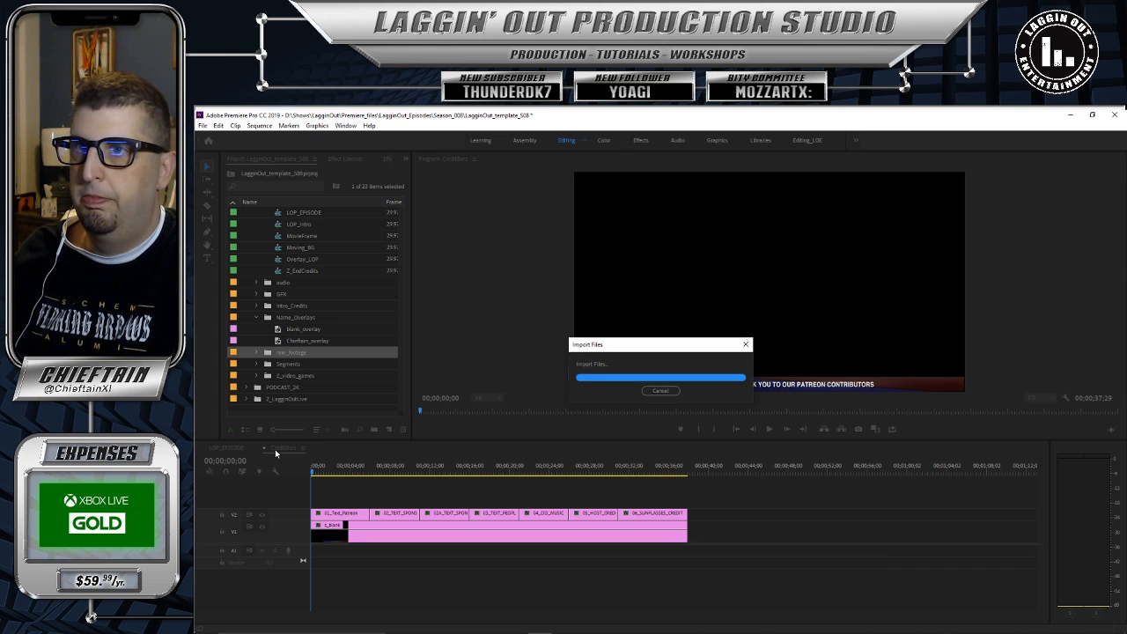
Step: Enlarge the project and program area above the timeline slightly and open the Footage_Chief sequence
{"action": "left_click_drag", "start_coordinate": [358, 447], "coordinate": [357, 471]}
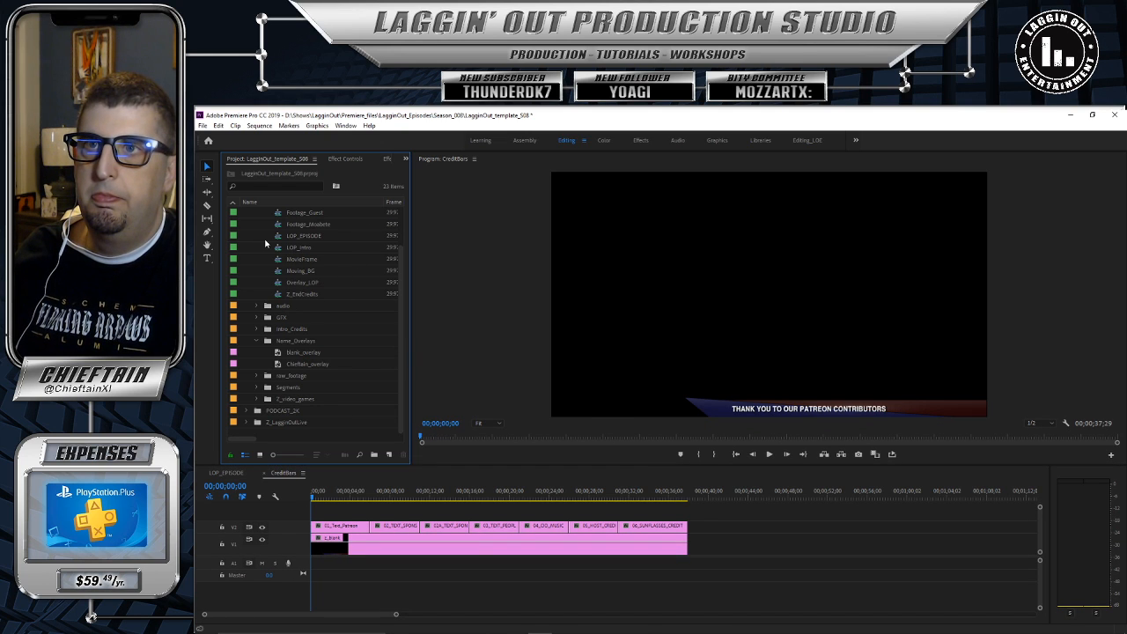
{"action": "scroll", "coordinate": [267, 244], "scroll_direction": "up", "scroll_amount": 1}
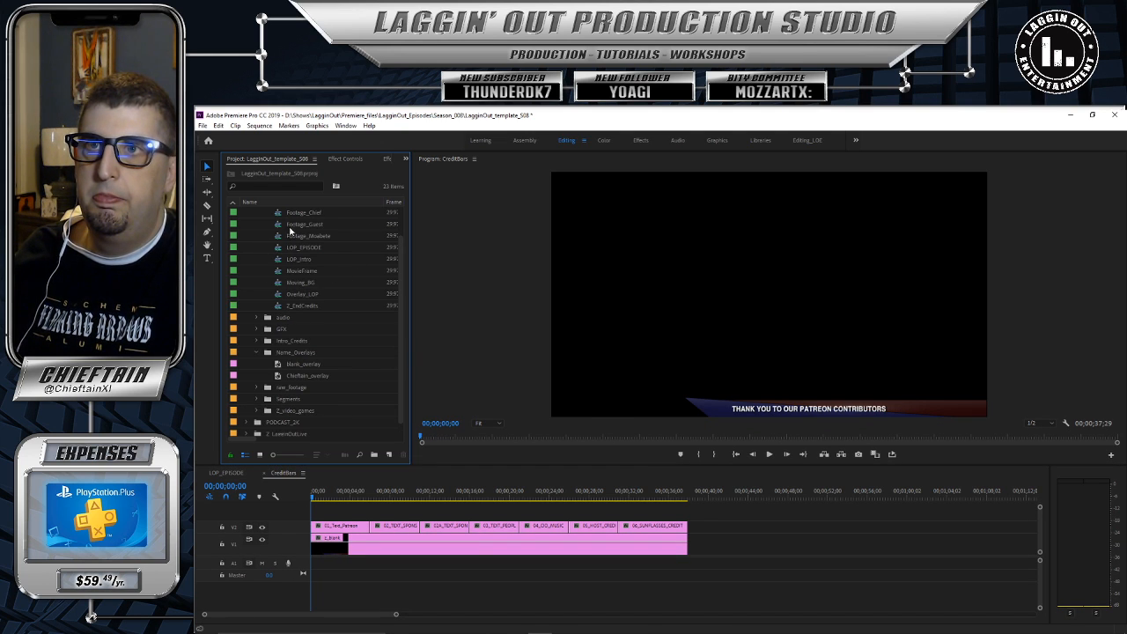
{"action": "double_click", "coordinate": [275, 211]}
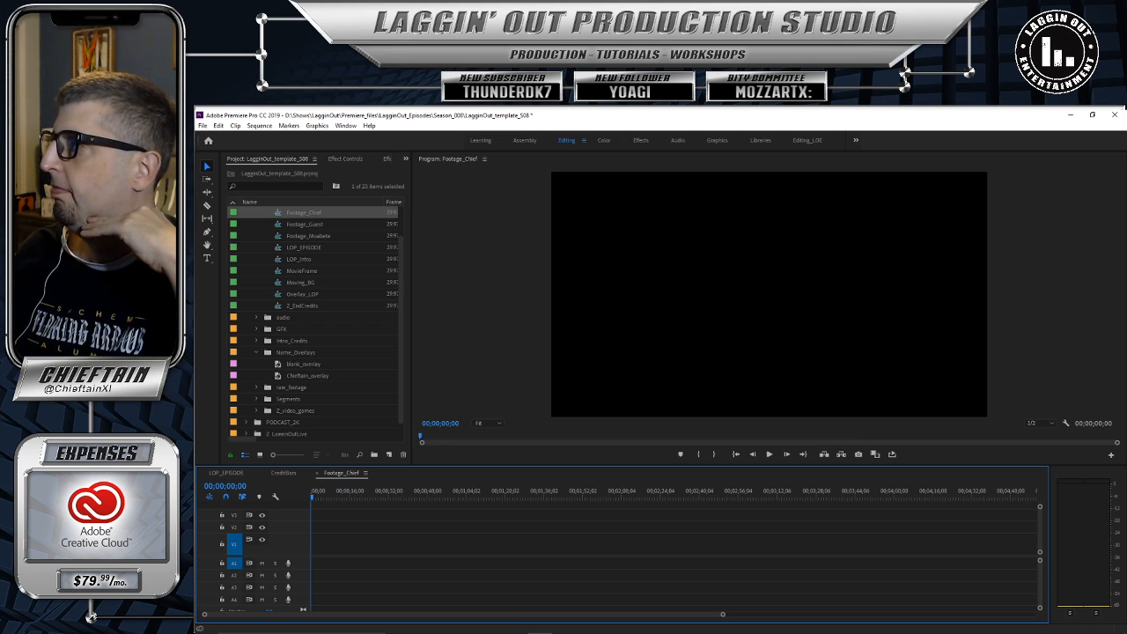
{"action": "key", "text": "alt+Tab"}
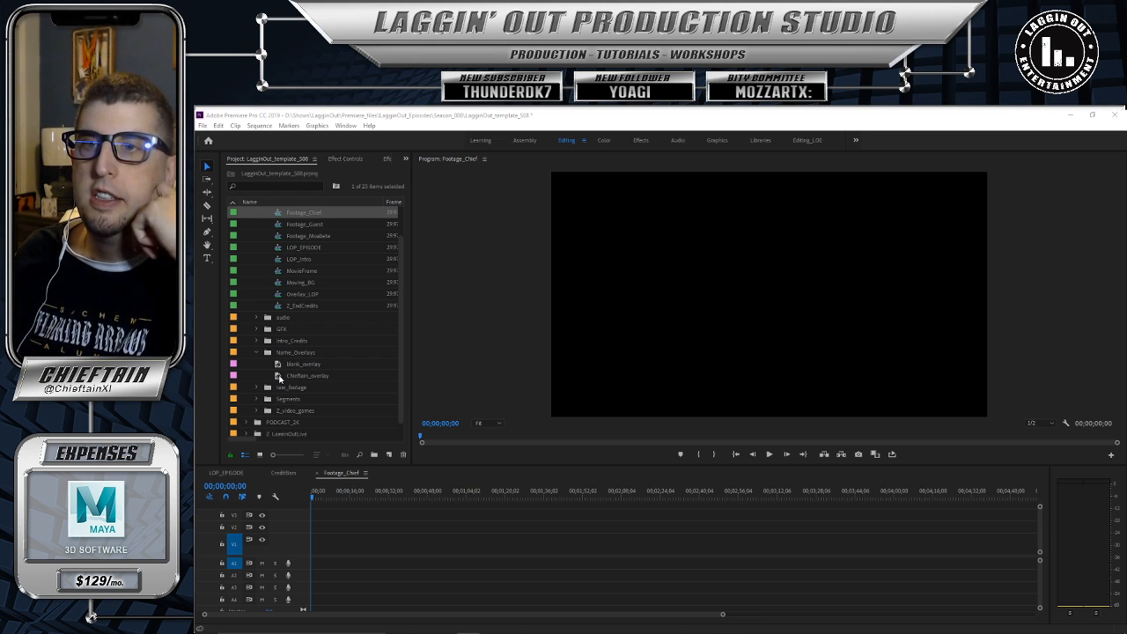
Step: Place Chief803.mp4 from the raw_footage bin at the start of the Footage_Chief sequence, keeping the existing sequence settings
{"action": "scroll", "coordinate": [352, 324], "scroll_direction": "down", "scroll_amount": 1}
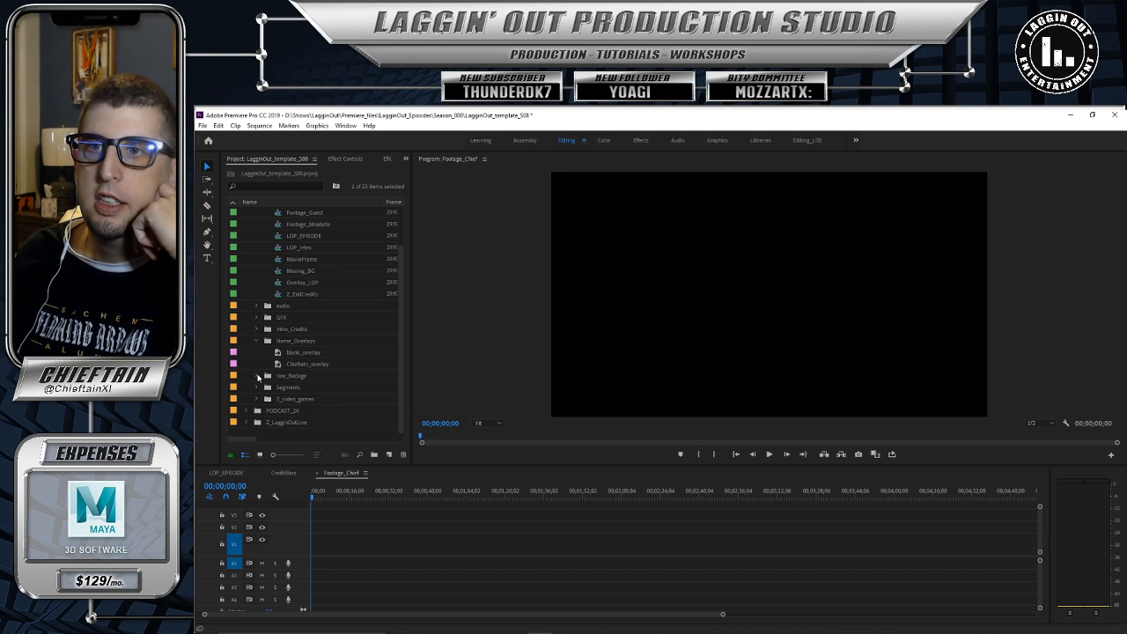
{"action": "left_click", "coordinate": [257, 377]}
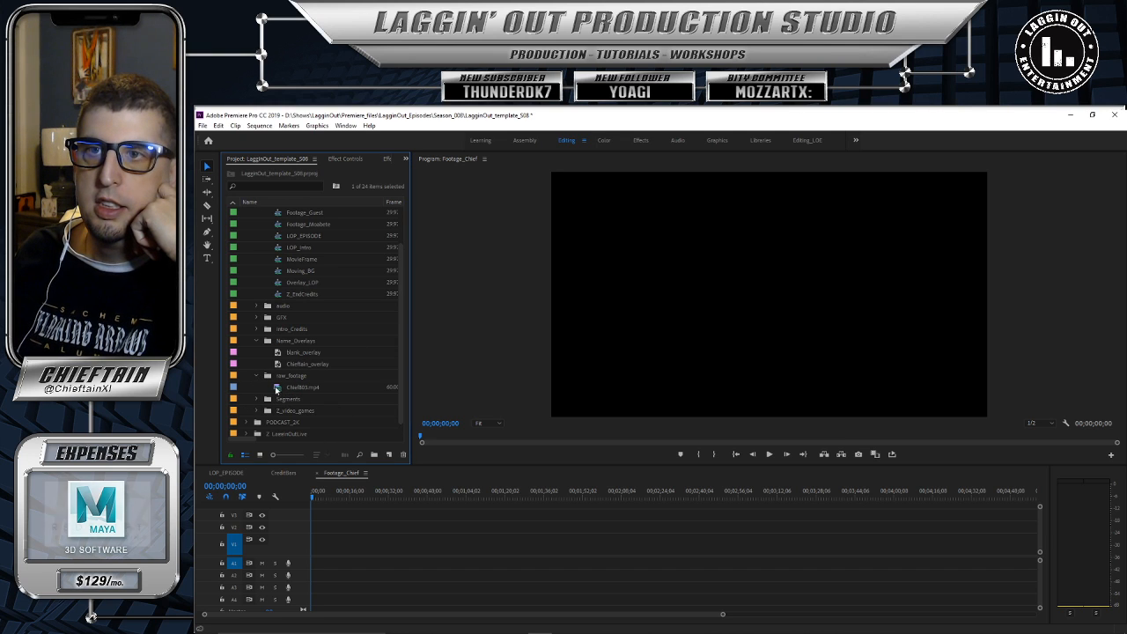
{"action": "left_click_drag", "start_coordinate": [283, 388], "coordinate": [305, 556]}
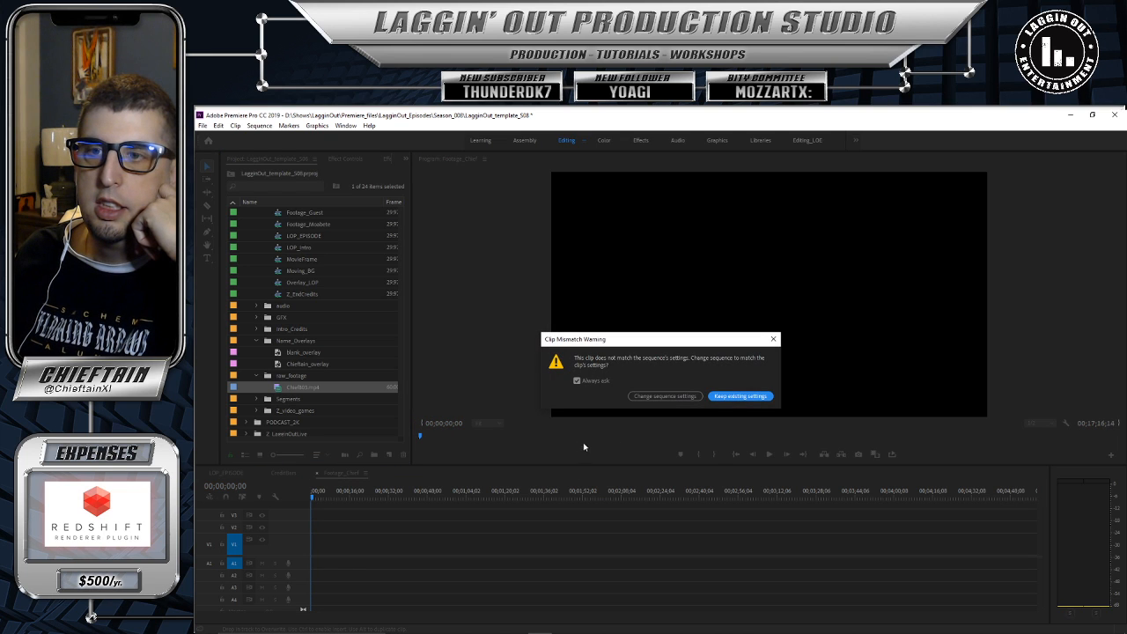
{"action": "left_click", "coordinate": [727, 397]}
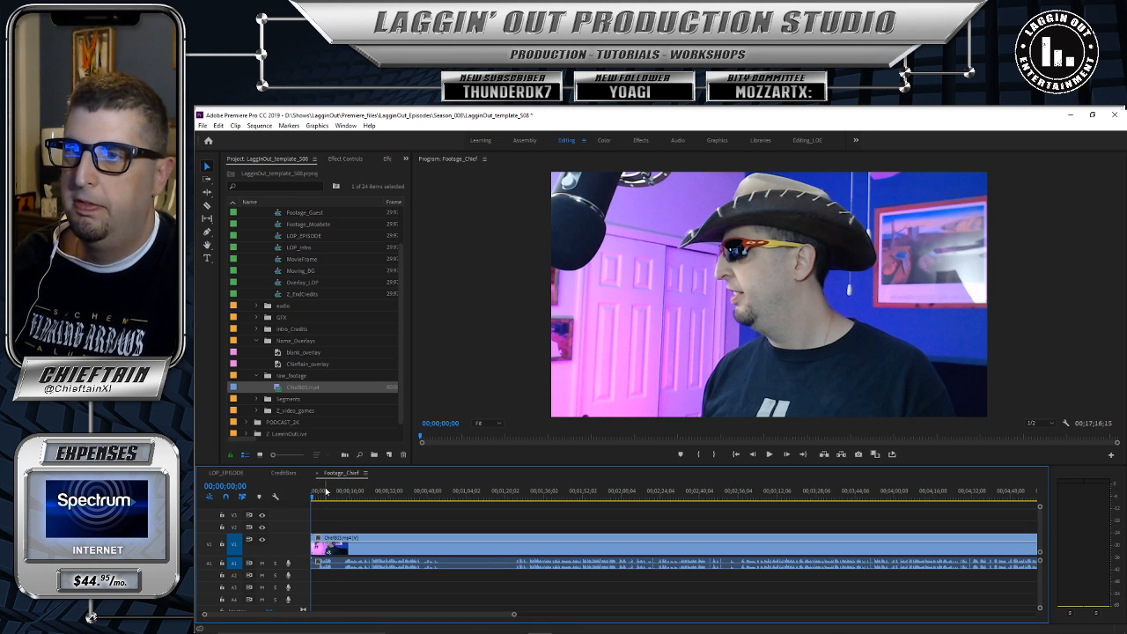
Step: Reframe the Chief803 clip by setting its scale to 69 and its horizontal position to 617
{"action": "left_click", "coordinate": [419, 550]}
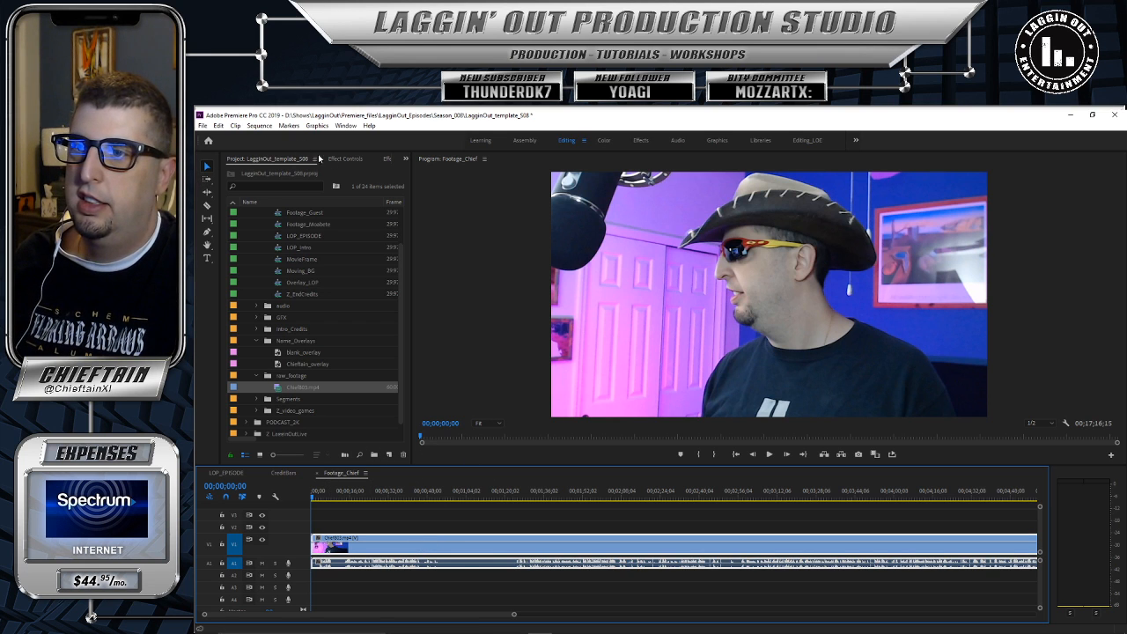
{"action": "left_click", "coordinate": [344, 158]}
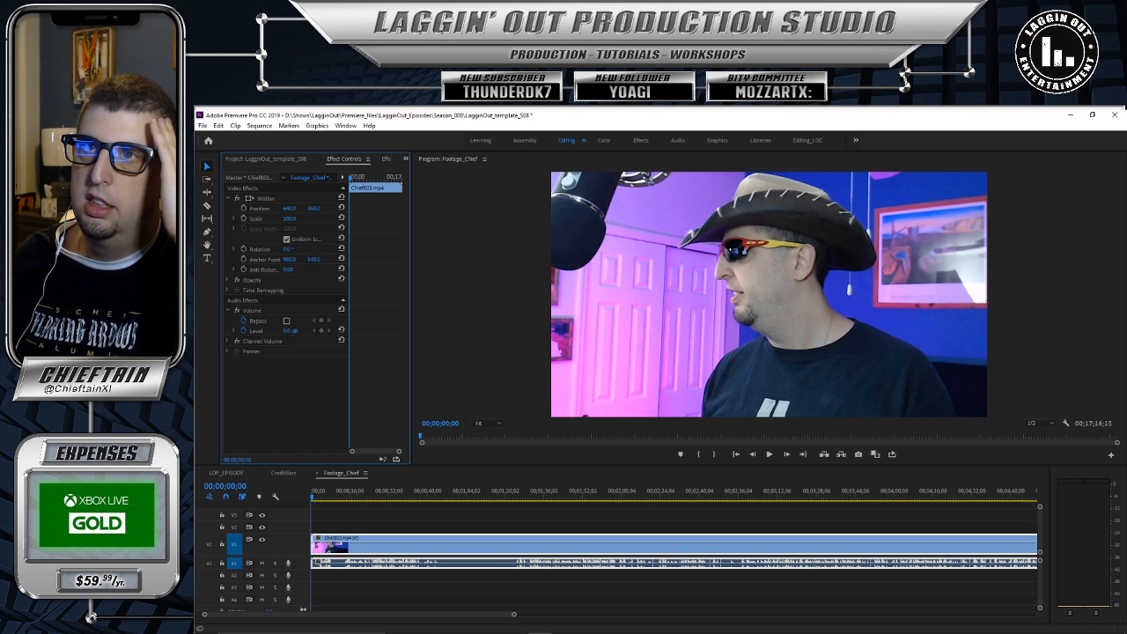
{"action": "left_click_drag", "start_coordinate": [288, 249], "coordinate": [299, 250]}
{"action": "key", "text": "ctrl+z"}
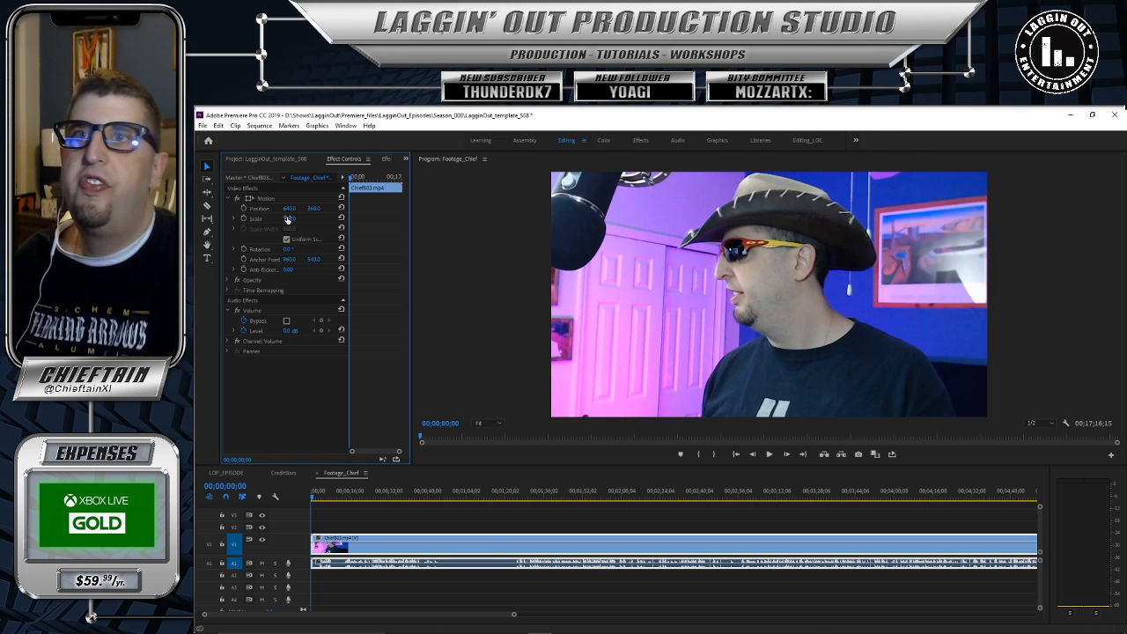
{"action": "mouse_move", "coordinate": [287, 220]}
{"action": "left_mouse_down"}
{"action": "mouse_move", "coordinate": [264, 221]}
{"action": "mouse_move", "coordinate": [283, 220]}
{"action": "left_mouse_up"}
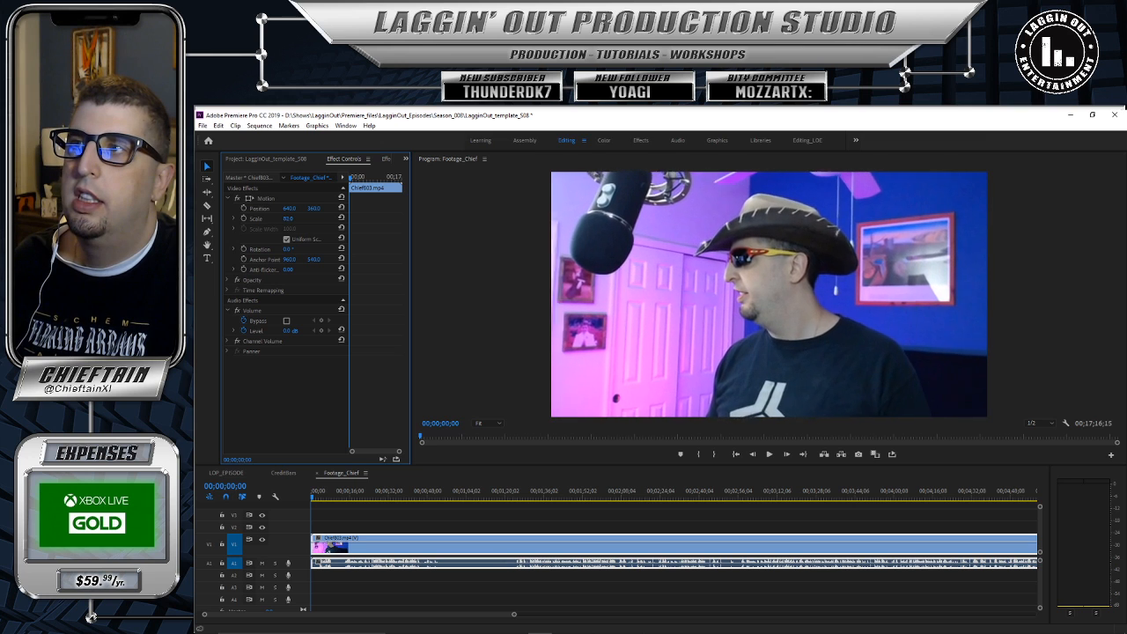
{"action": "left_click_drag", "start_coordinate": [283, 220], "coordinate": [298, 209]}
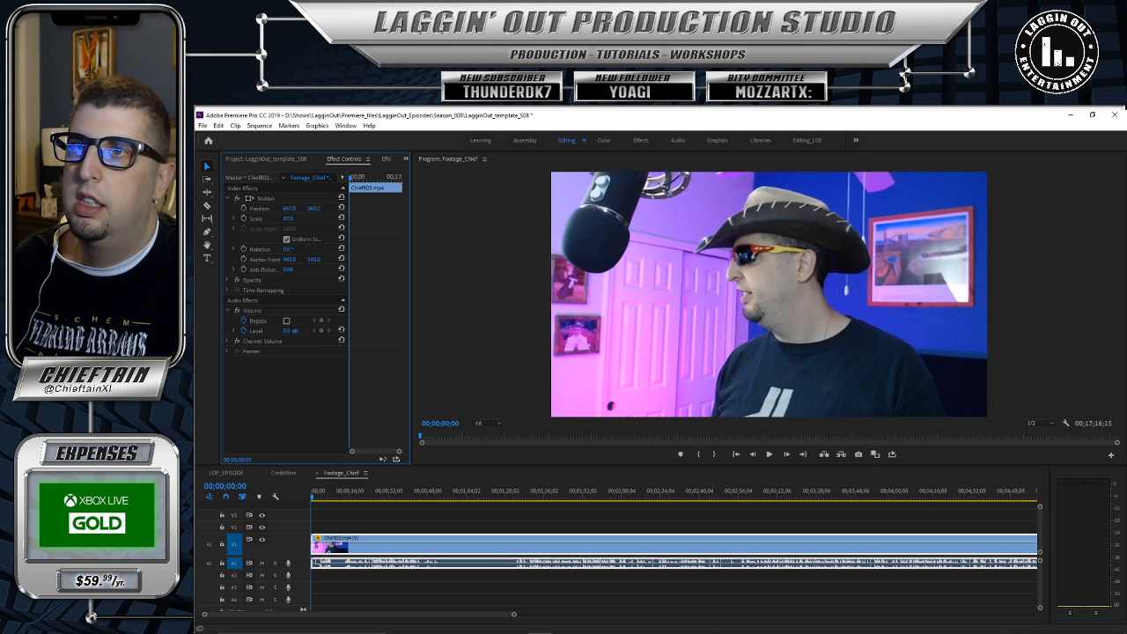
{"action": "left_click_drag", "start_coordinate": [288, 219], "coordinate": [271, 218]}
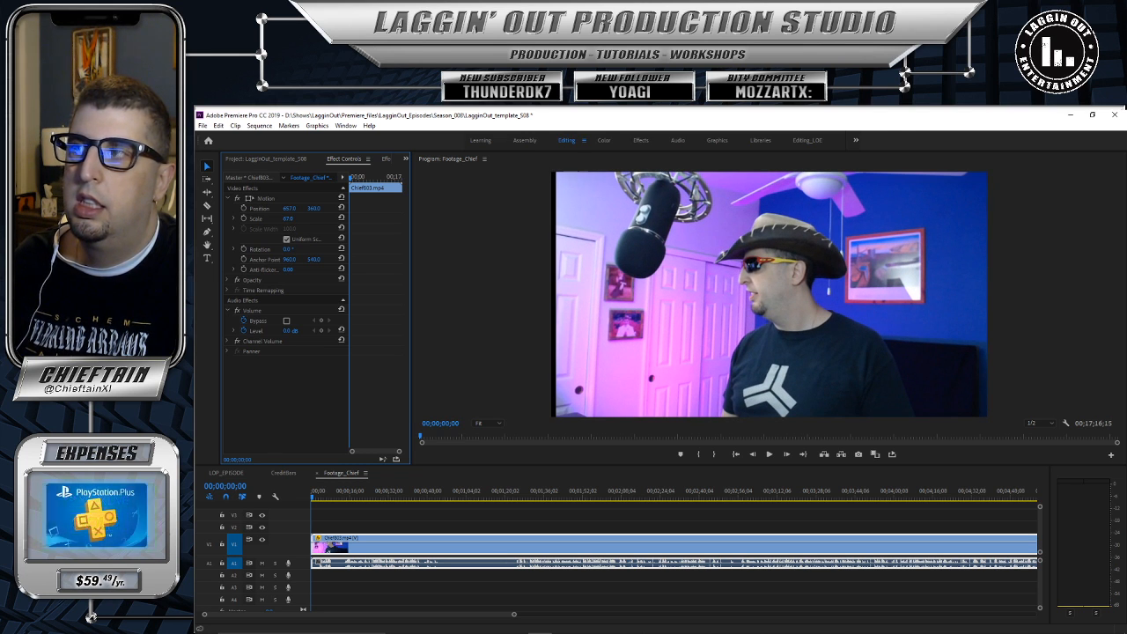
{"action": "mouse_move", "coordinate": [270, 219]}
{"action": "left_mouse_down"}
{"action": "mouse_move", "coordinate": [295, 221]}
{"action": "mouse_move", "coordinate": [271, 208]}
{"action": "left_mouse_up"}
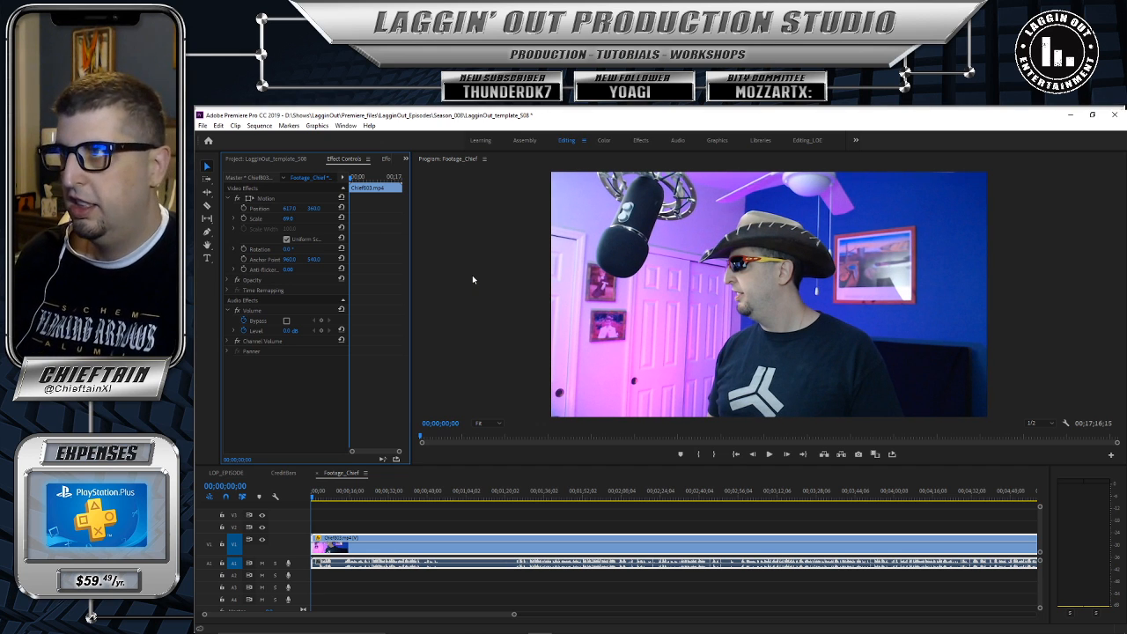
Step: Play the reframed clip from the beginning to about 28 seconds while enlarging the timeline scale, and stop playback
{"action": "left_click", "coordinate": [312, 496]}
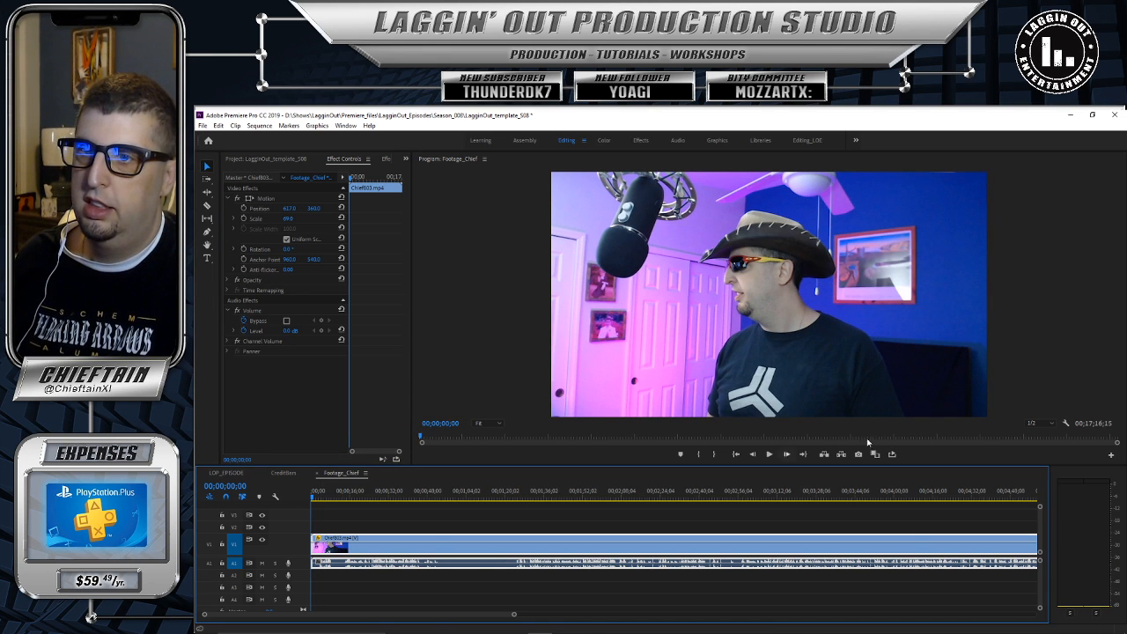
{"action": "left_click", "coordinate": [769, 455]}
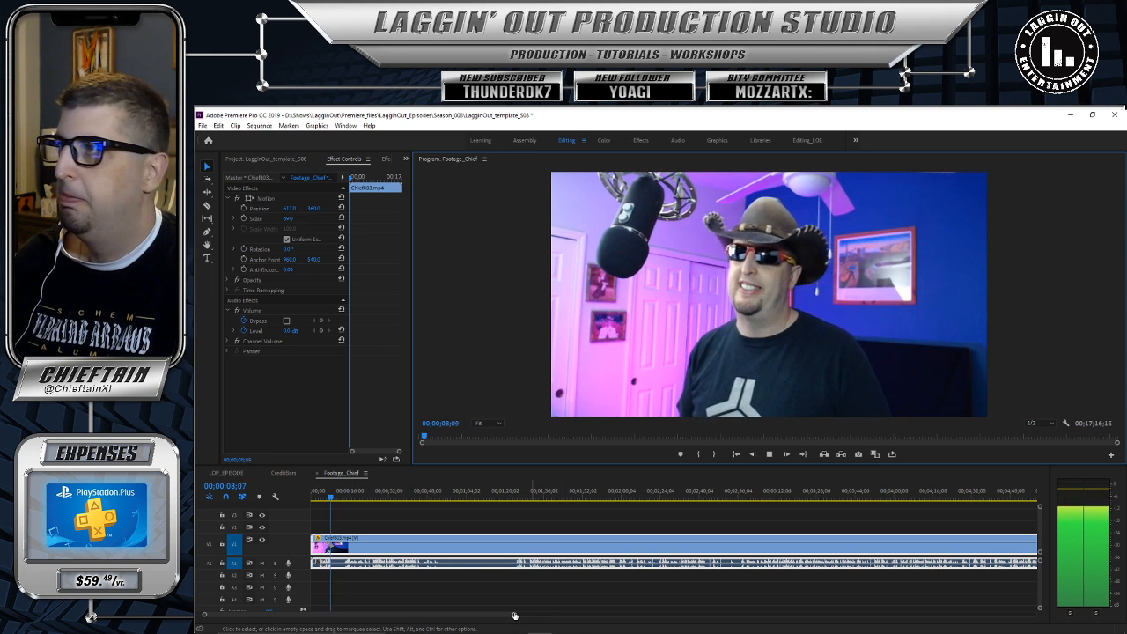
{"action": "left_click_drag", "start_coordinate": [514, 615], "coordinate": [493, 614]}
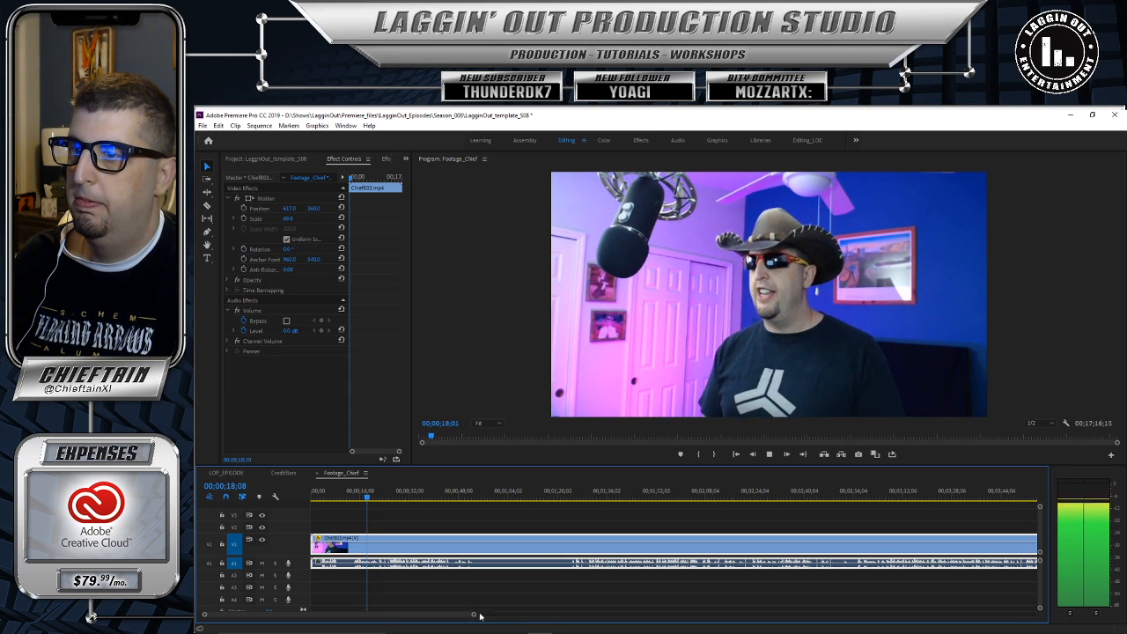
{"action": "left_click_drag", "start_coordinate": [474, 615], "coordinate": [401, 620]}
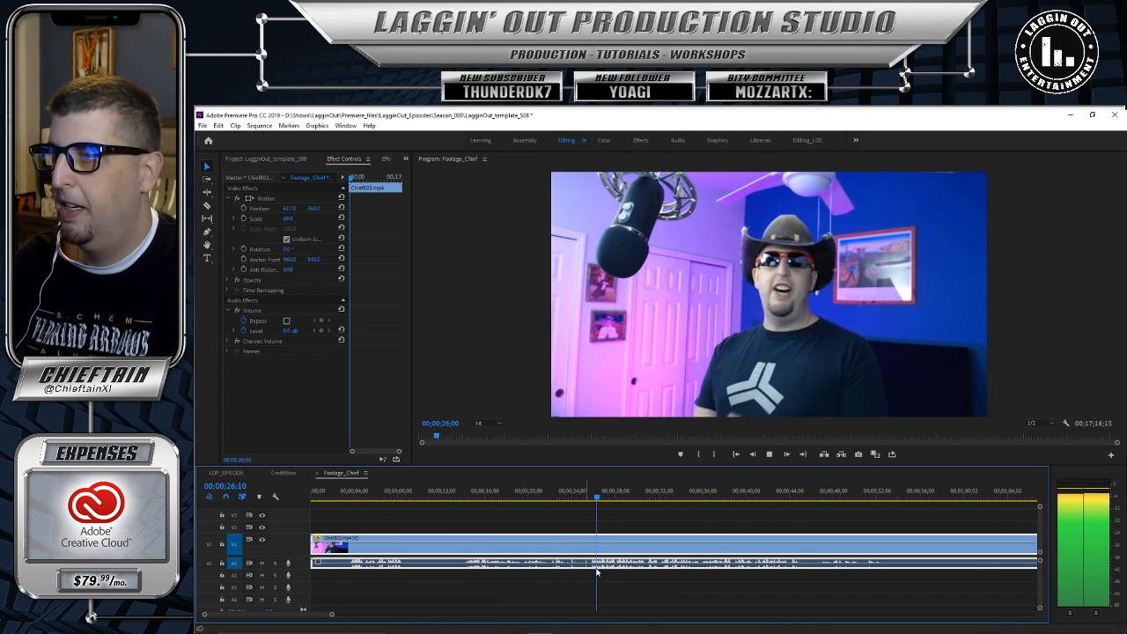
{"action": "left_click", "coordinate": [769, 454]}
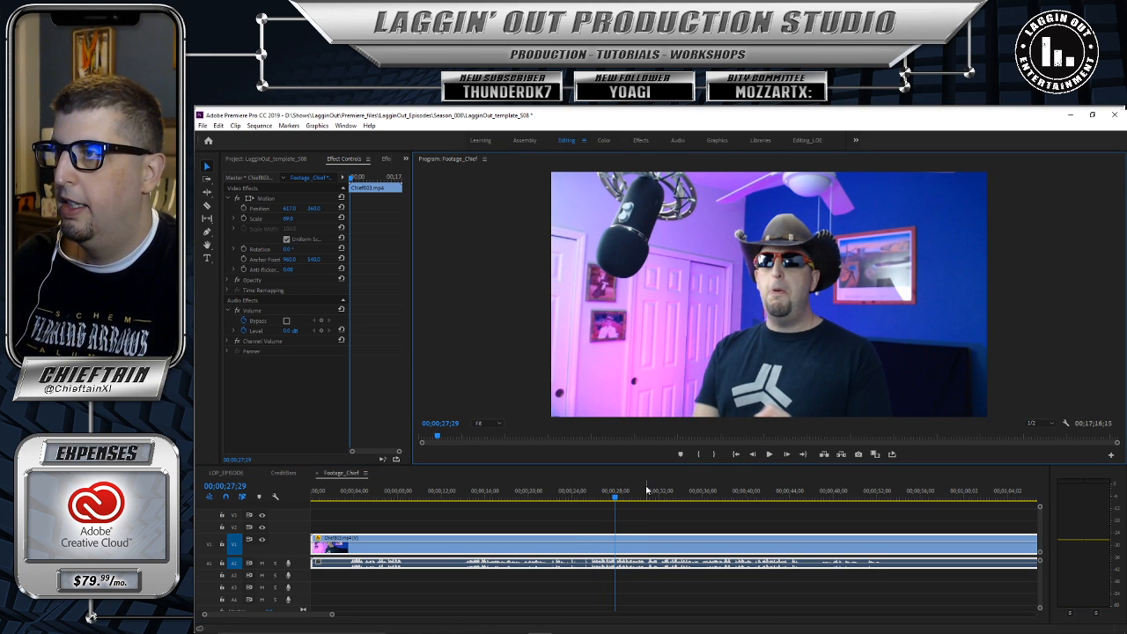
Step: Return the playhead to 00;00;03;08 and increase the heights of the Audio 1 and Video 1 tracks
{"action": "left_click_drag", "start_coordinate": [600, 504], "coordinate": [346, 520]}
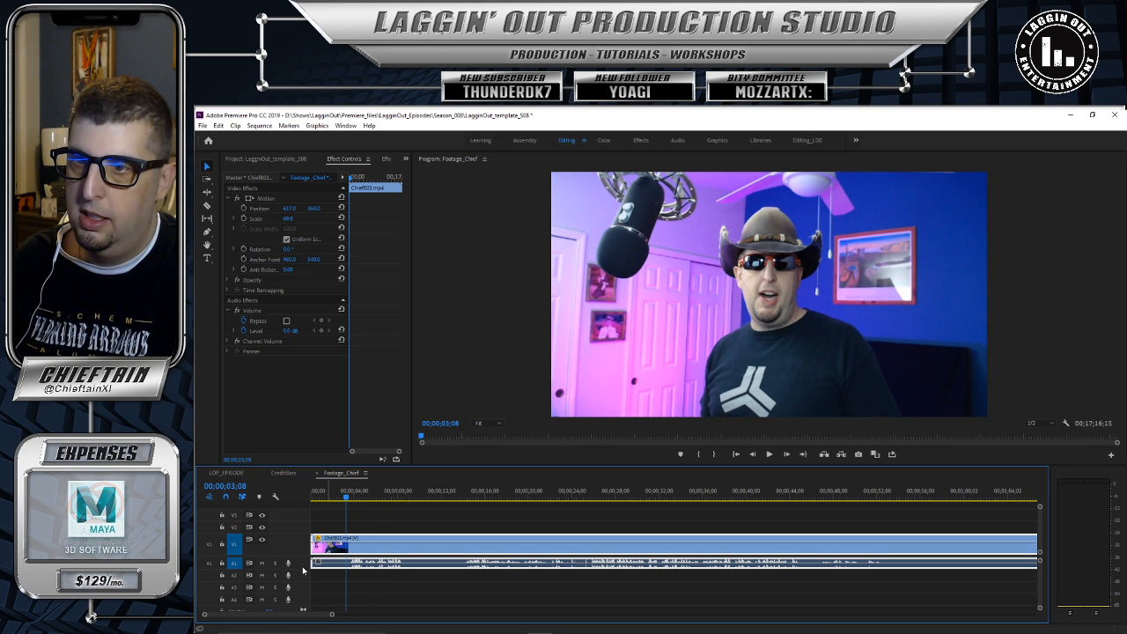
{"action": "left_click_drag", "start_coordinate": [299, 568], "coordinate": [303, 589]}
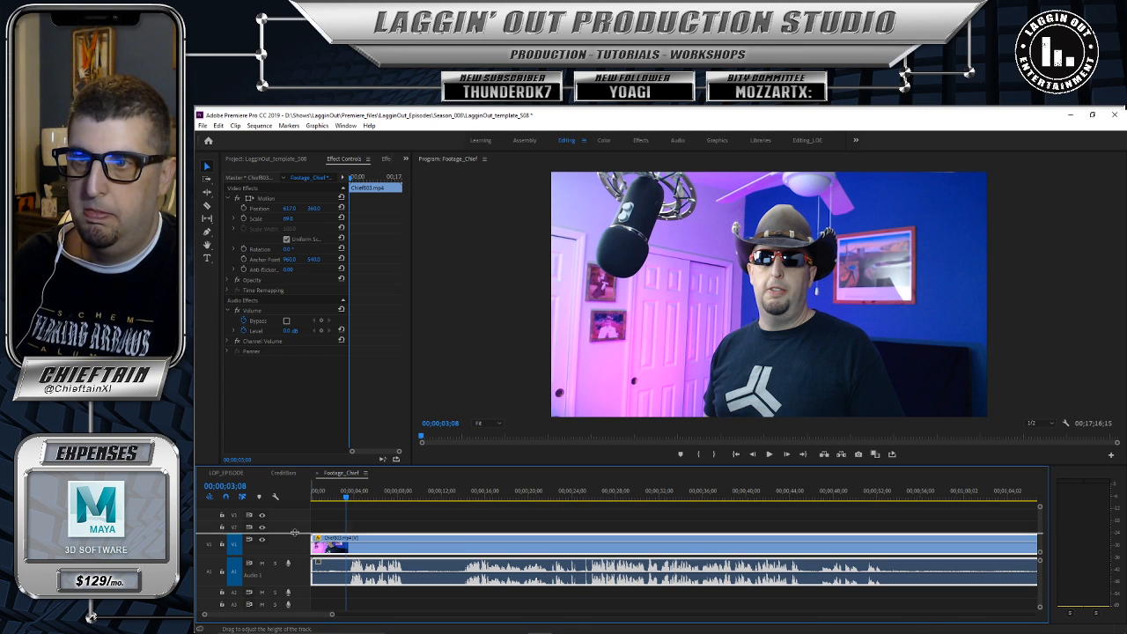
{"action": "left_click_drag", "start_coordinate": [295, 532], "coordinate": [295, 525]}
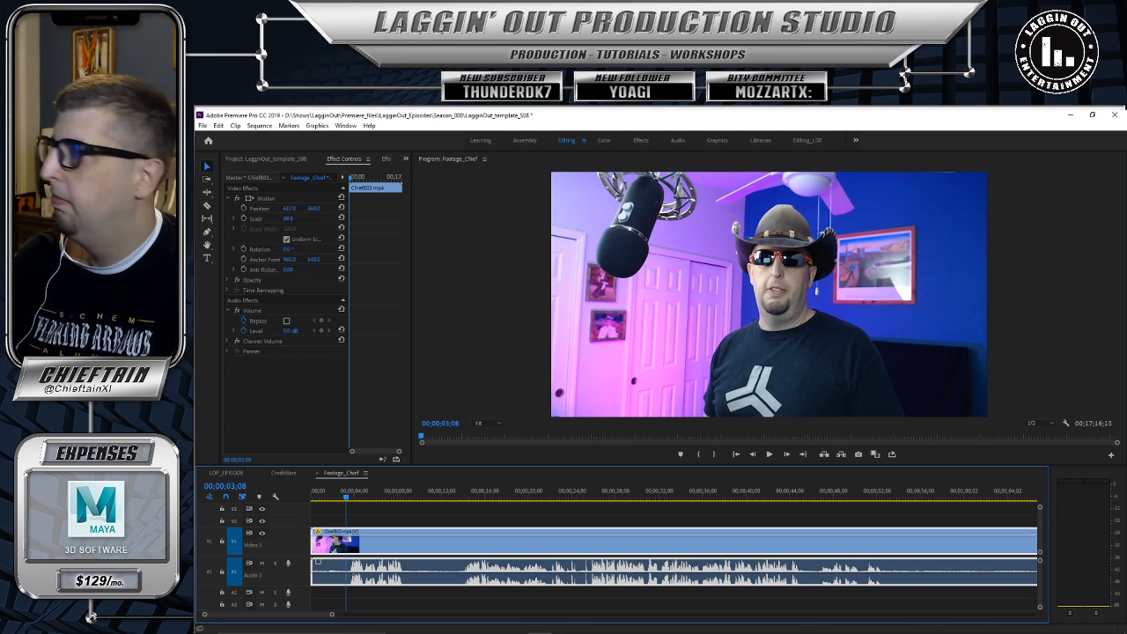
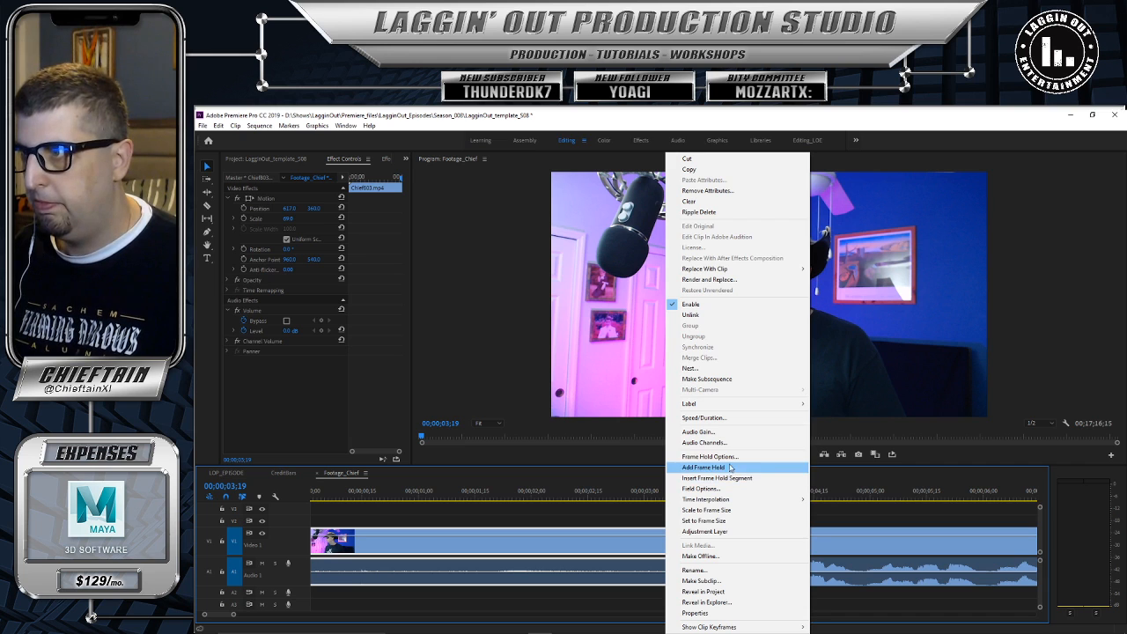
Step: Lower the audio gain of the opening Chief803 segment before the cut at 00;00;03;19 to silence it
{"action": "left_click", "coordinate": [700, 431]}
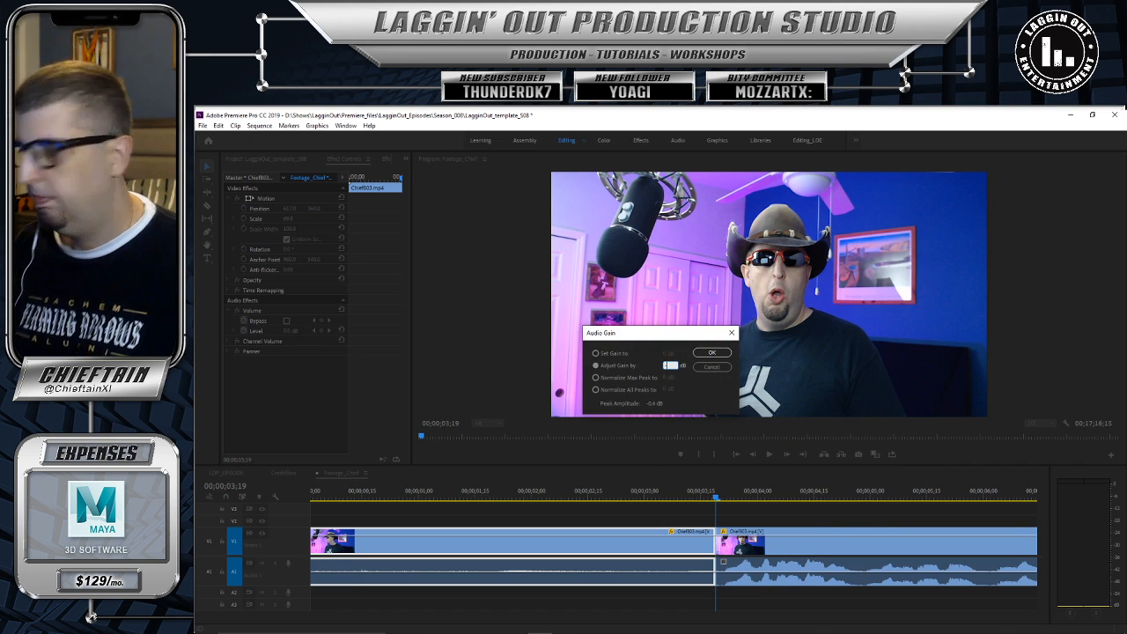
{"action": "key", "text": "Return"}
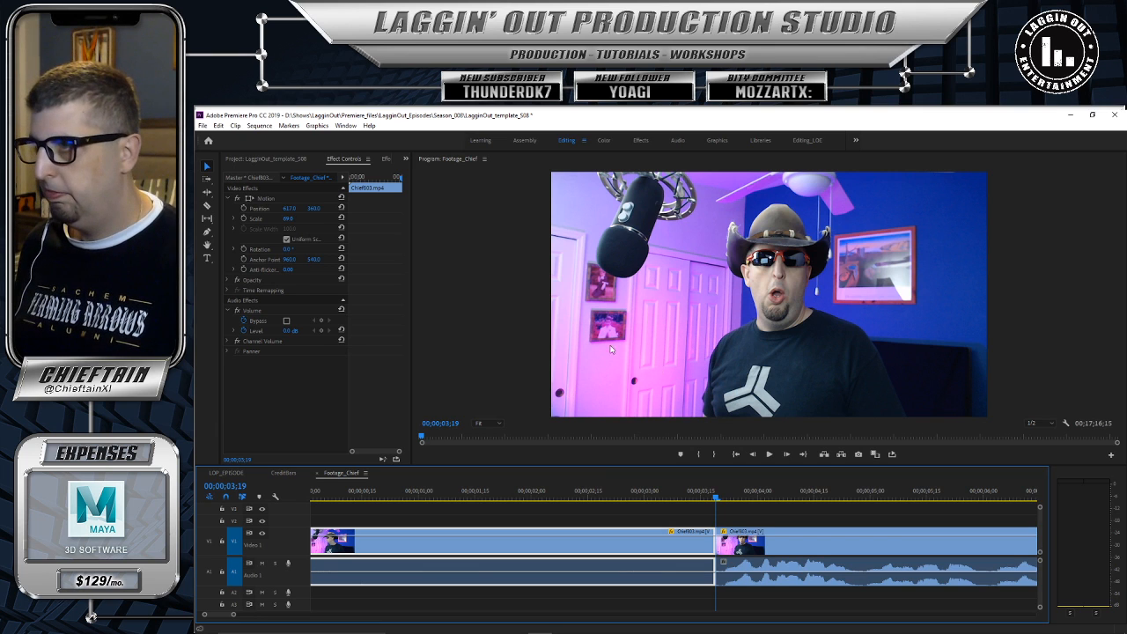
Step: Play the sequence from the start past the cut to check the audio, and move the playhead to 00;00;05;15
{"action": "left_click_drag", "start_coordinate": [233, 614], "coordinate": [257, 615]}
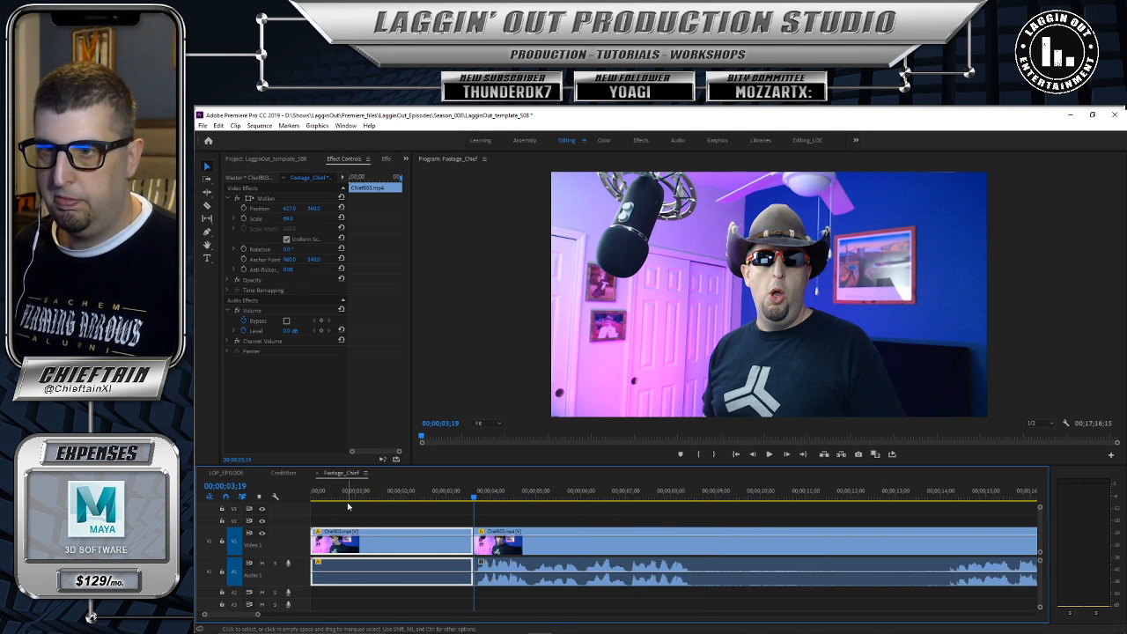
{"action": "left_click_drag", "start_coordinate": [353, 492], "coordinate": [312, 495]}
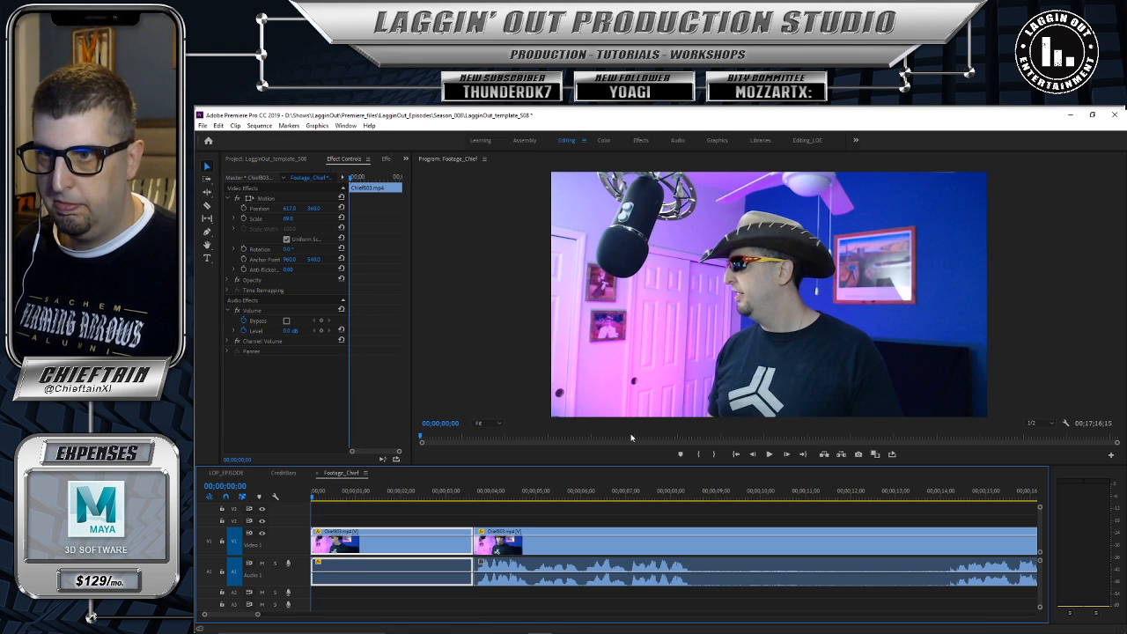
{"action": "left_click", "coordinate": [770, 455]}
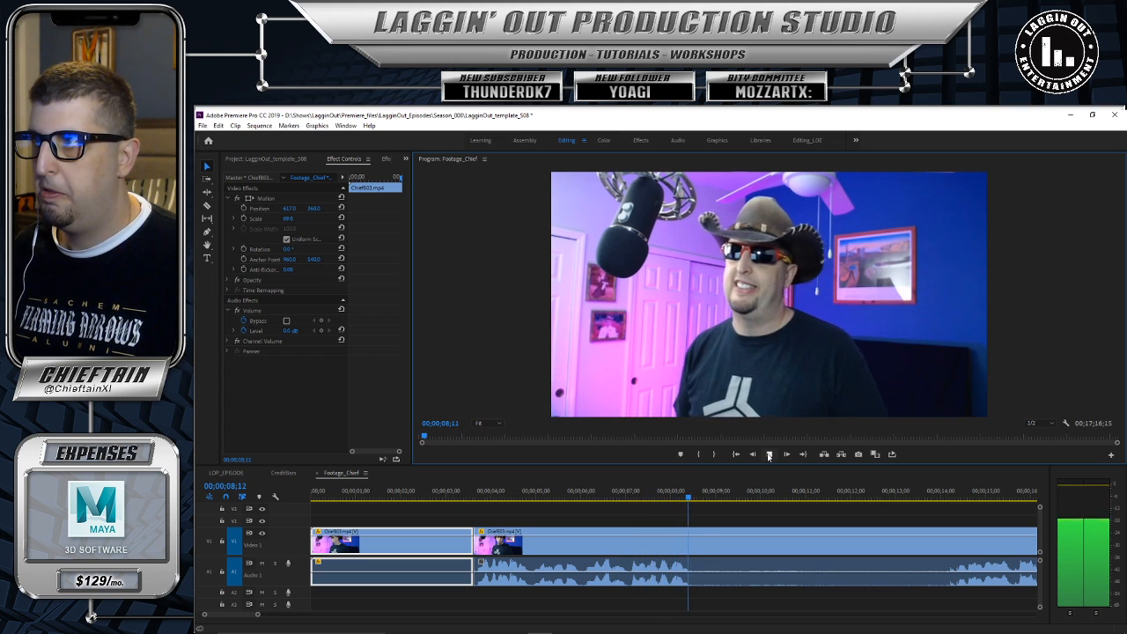
{"action": "left_click", "coordinate": [768, 455]}
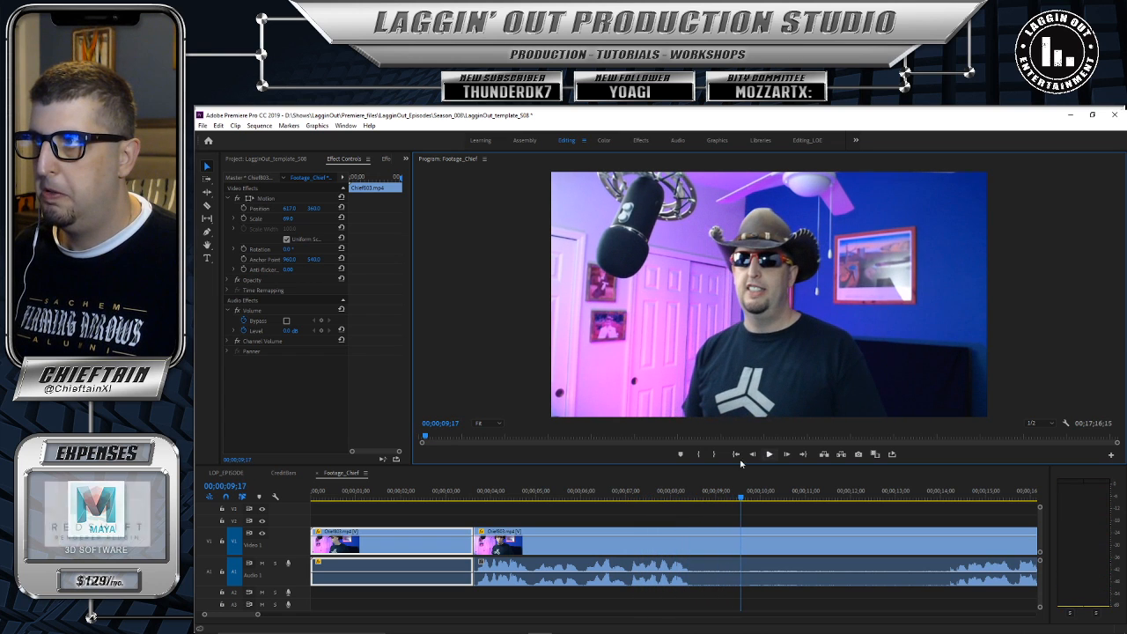
{"action": "left_click", "coordinate": [567, 490]}
{"action": "mouse_move", "coordinate": [569, 492]}
{"action": "left_mouse_down"}
{"action": "mouse_move", "coordinate": [417, 491]}
{"action": "mouse_move", "coordinate": [558, 480]}
{"action": "left_mouse_up"}
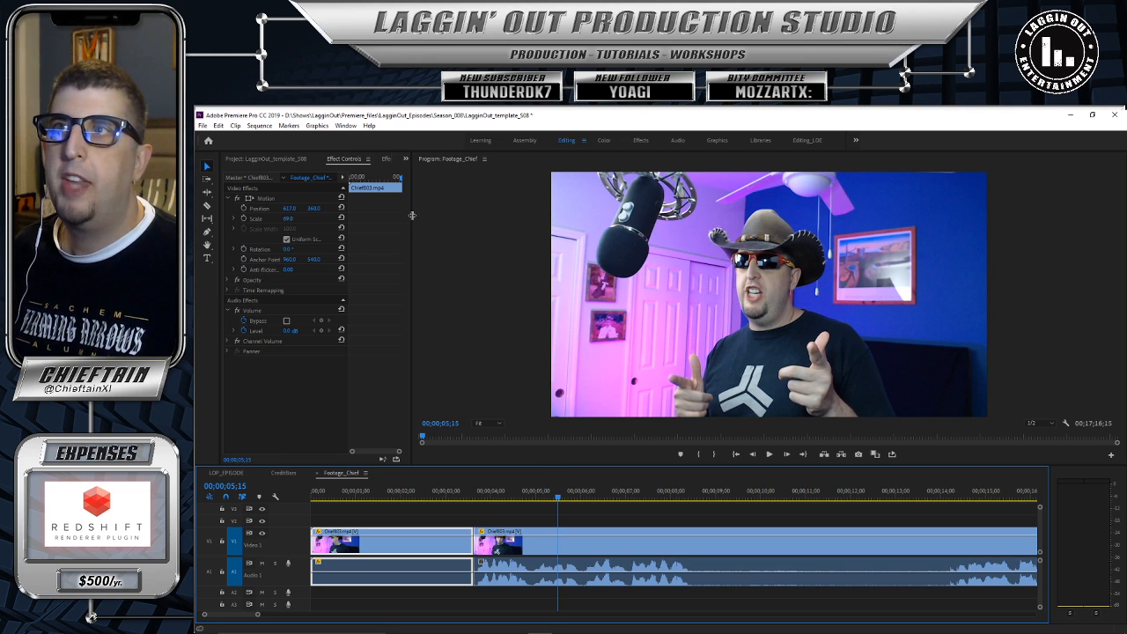
Step: Apply the Technical Lumetri preset Legal to Full Range, 12-bit to the opening Chief803 segment and preview it at 00;00;03;04
{"action": "left_click_drag", "start_coordinate": [412, 215], "coordinate": [493, 209]}
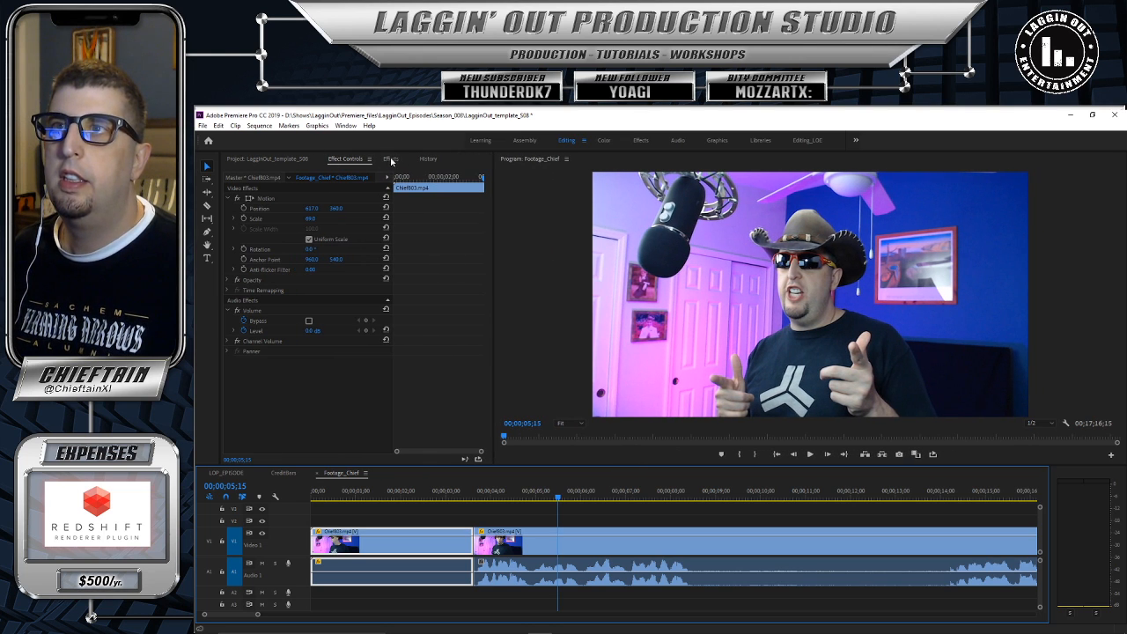
{"action": "left_click", "coordinate": [391, 159]}
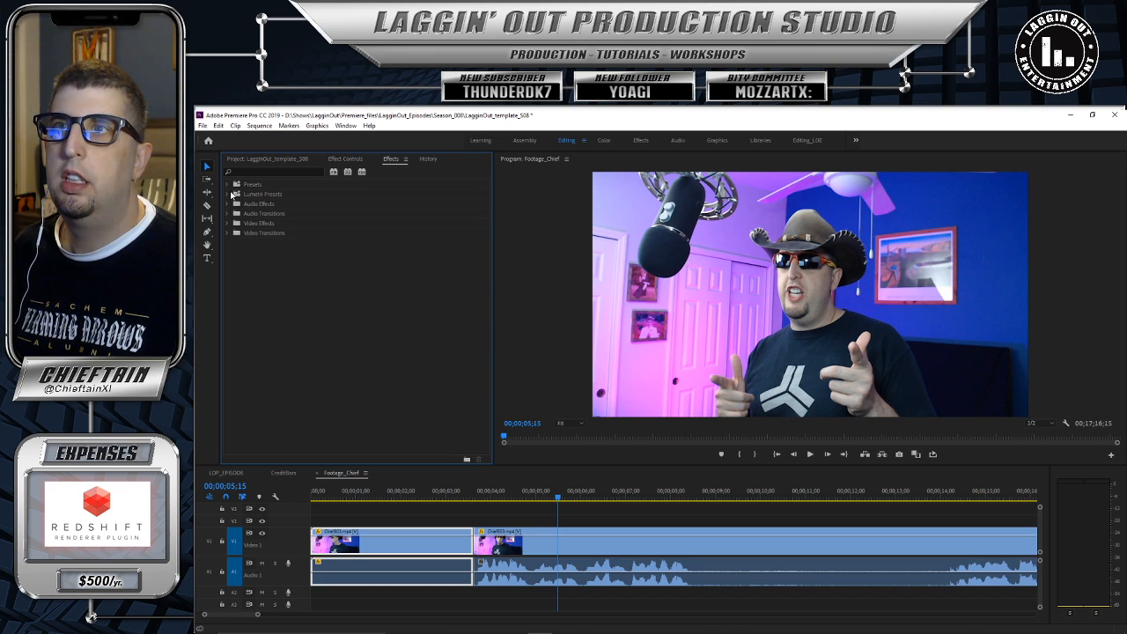
{"action": "left_click", "coordinate": [226, 194]}
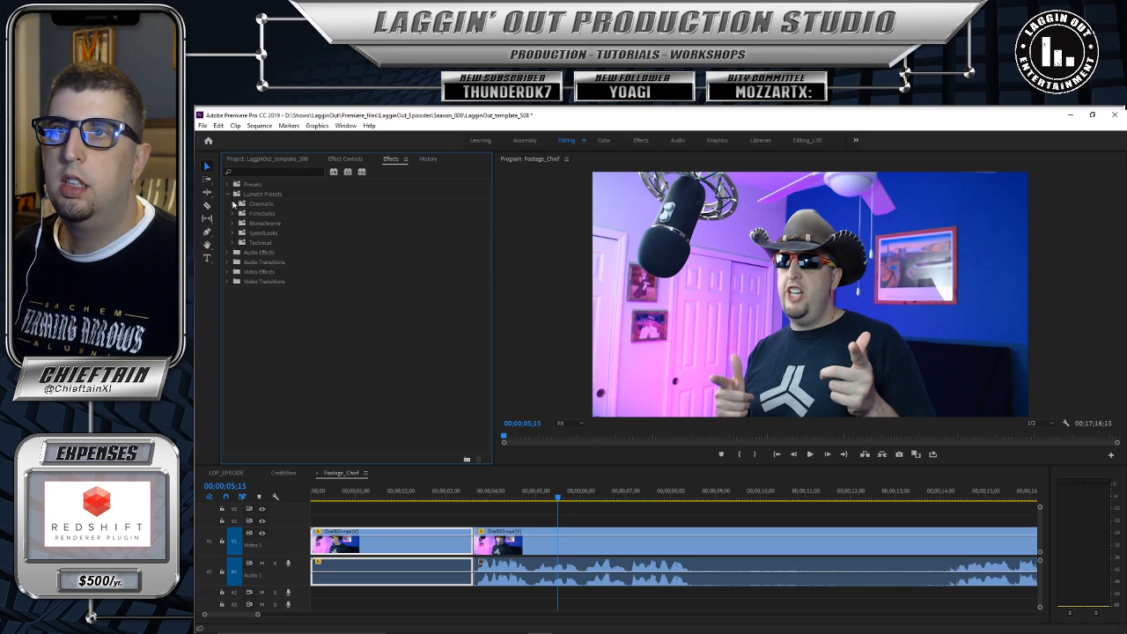
{"action": "left_click", "coordinate": [232, 243]}
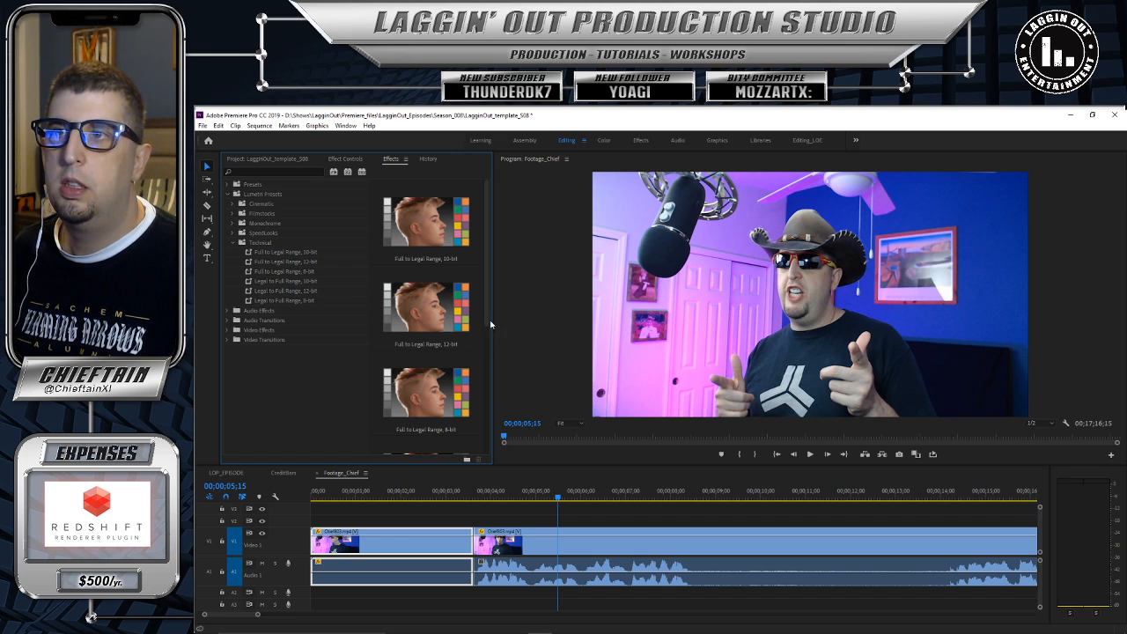
{"action": "left_click_drag", "start_coordinate": [491, 327], "coordinate": [488, 401]}
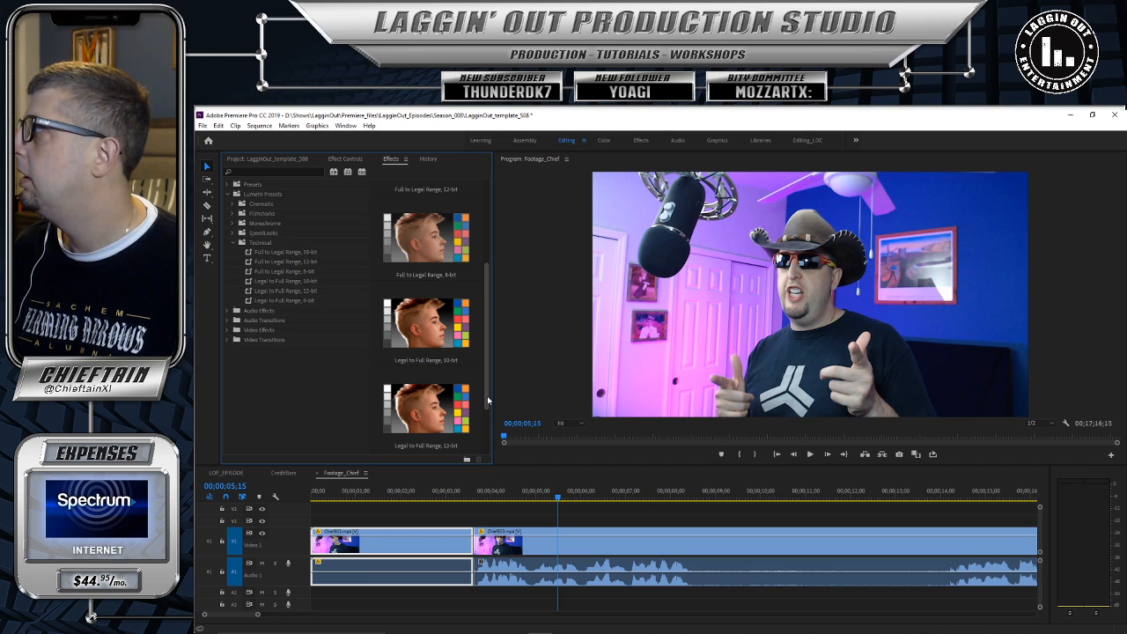
{"action": "left_click_drag", "start_coordinate": [487, 401], "coordinate": [484, 449]}
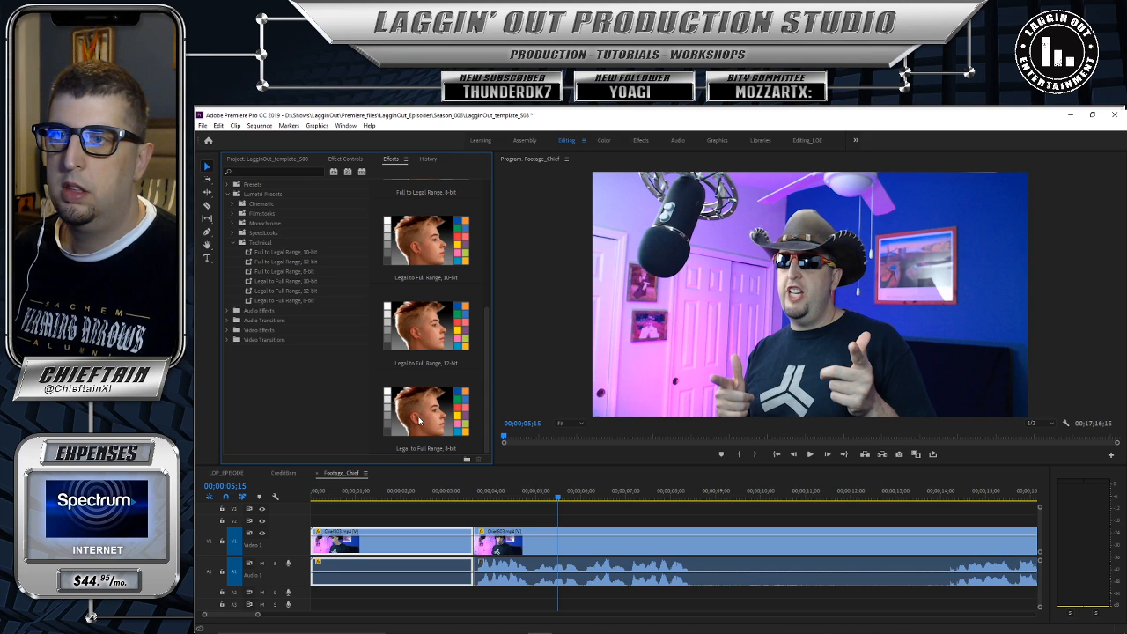
{"action": "left_click", "coordinate": [417, 333]}
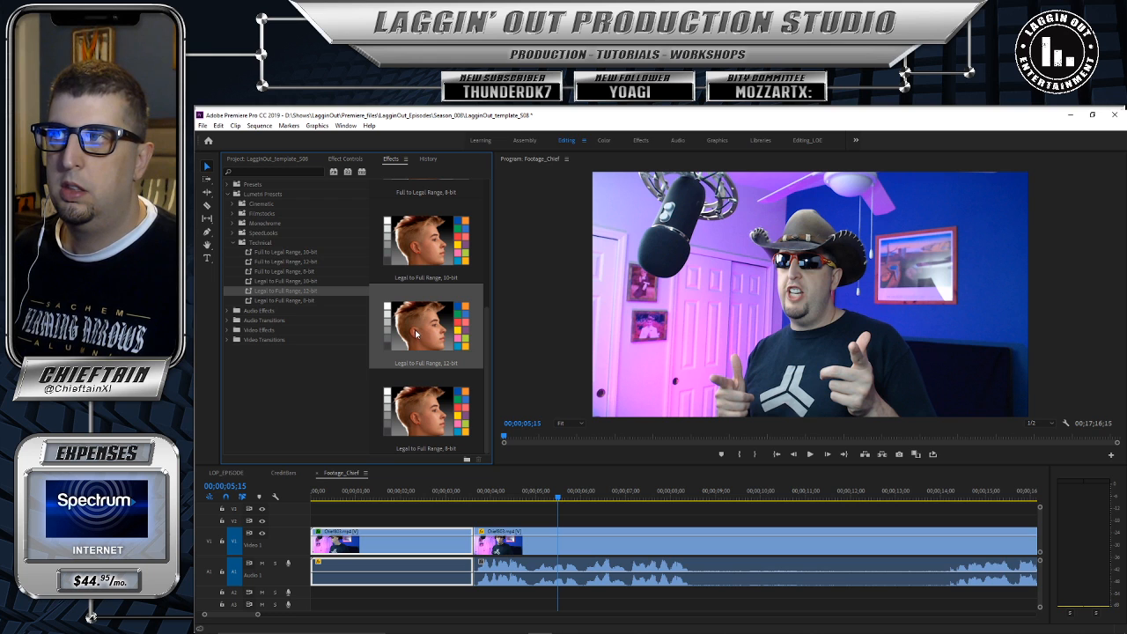
{"action": "left_click", "coordinate": [414, 490]}
{"action": "mouse_move", "coordinate": [431, 490]}
{"action": "left_mouse_down"}
{"action": "mouse_move", "coordinate": [495, 486]}
{"action": "mouse_move", "coordinate": [451, 482]}
{"action": "left_mouse_up"}
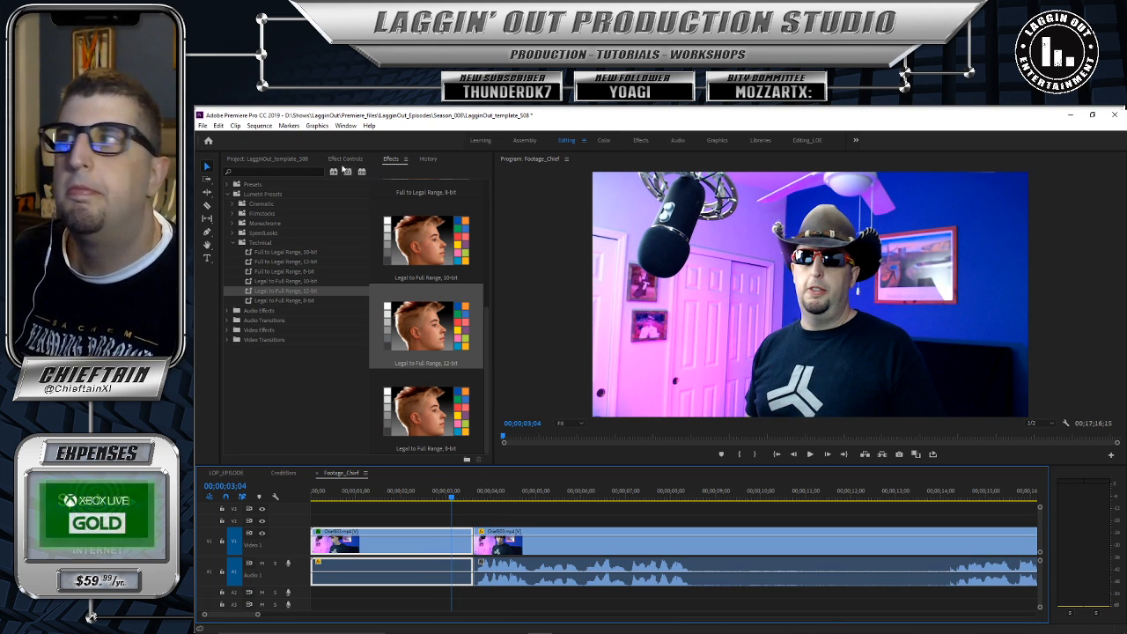
Step: Inspect the opening segment's Lumetri Color settings, including Basic Correction, and try High Dynamic Range on and off
{"action": "left_click", "coordinate": [345, 159]}
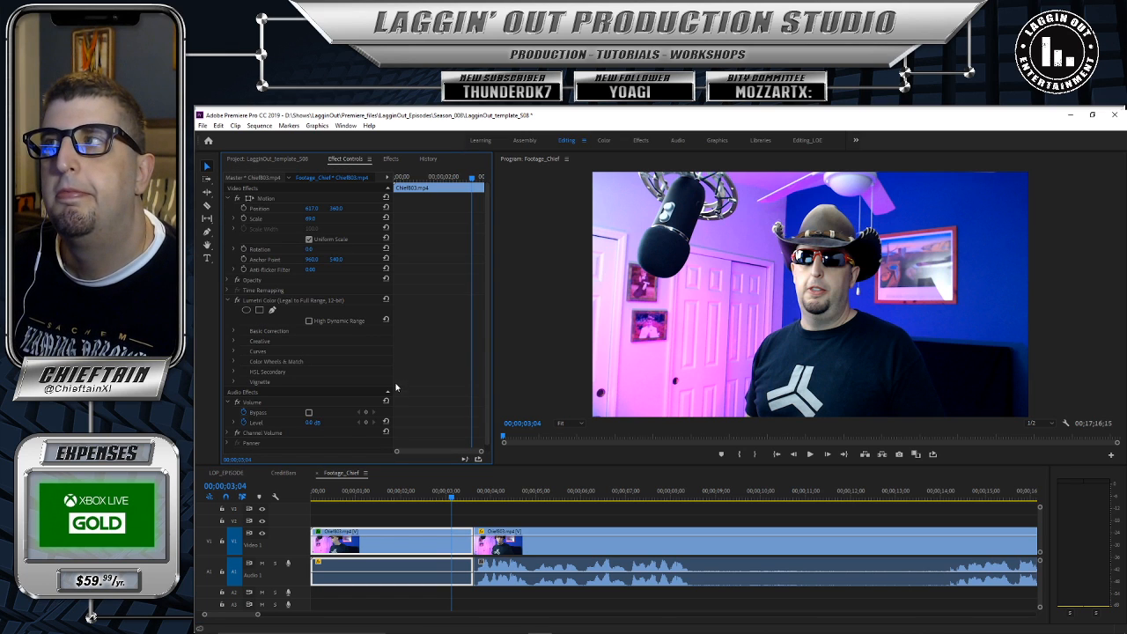
{"action": "left_click", "coordinate": [234, 332]}
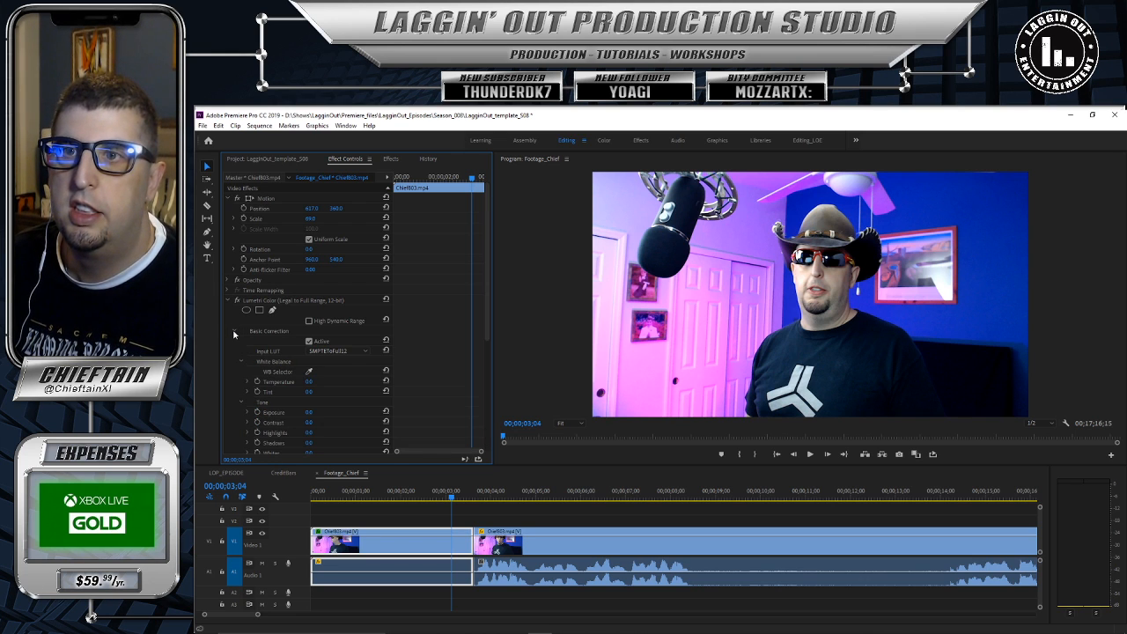
{"action": "left_click", "coordinate": [234, 332]}
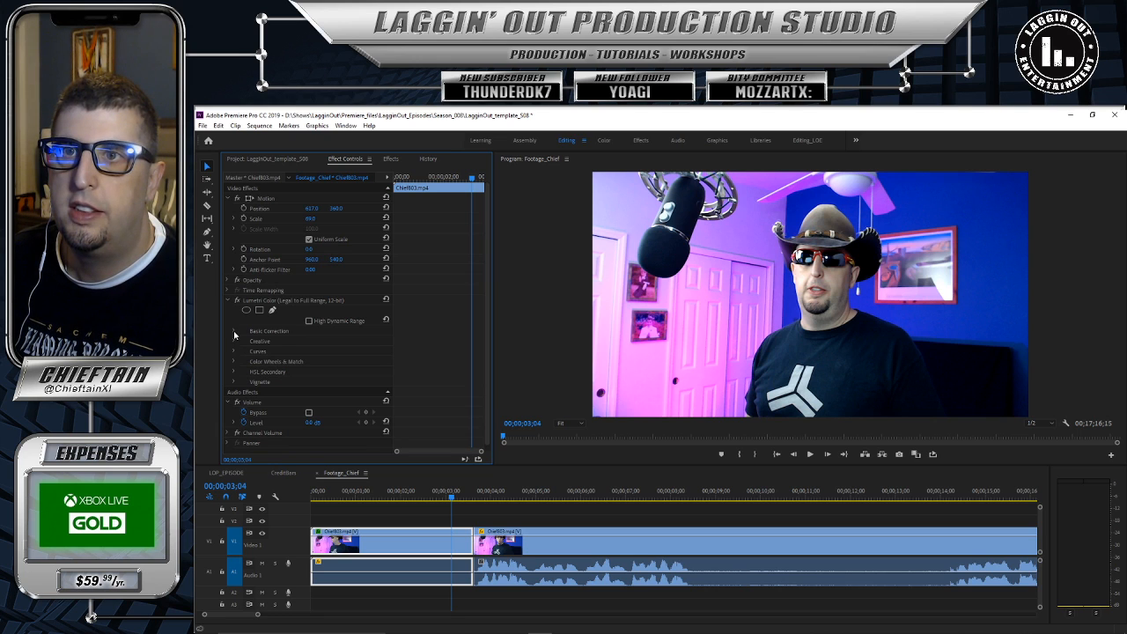
{"action": "scroll", "coordinate": [361, 367], "scroll_direction": "down", "scroll_amount": 1}
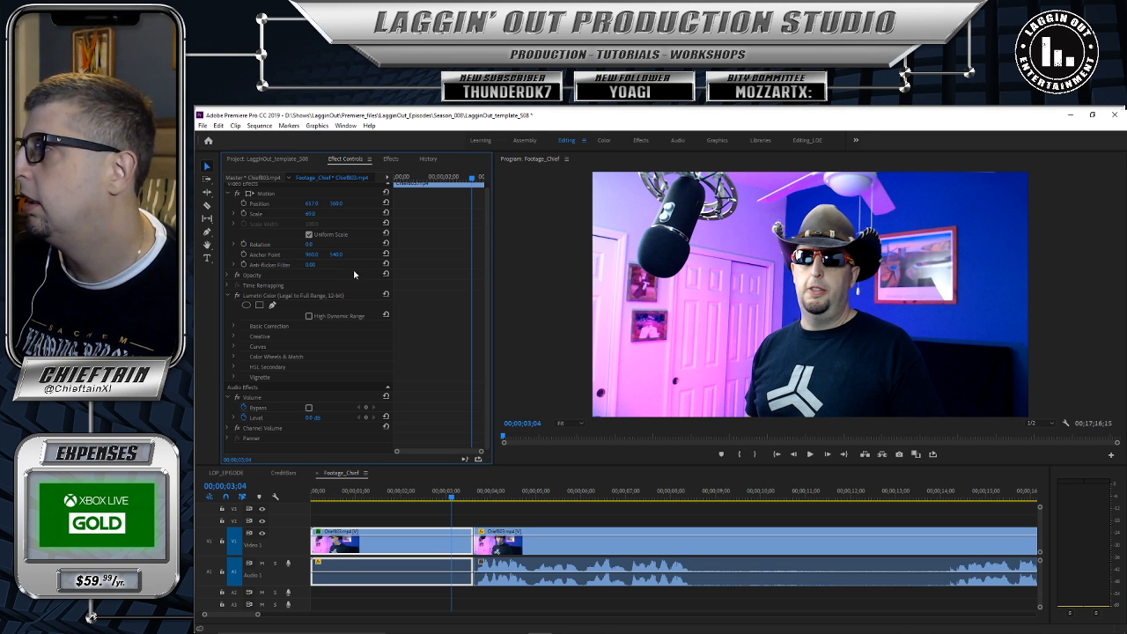
{"action": "left_click", "coordinate": [308, 316]}
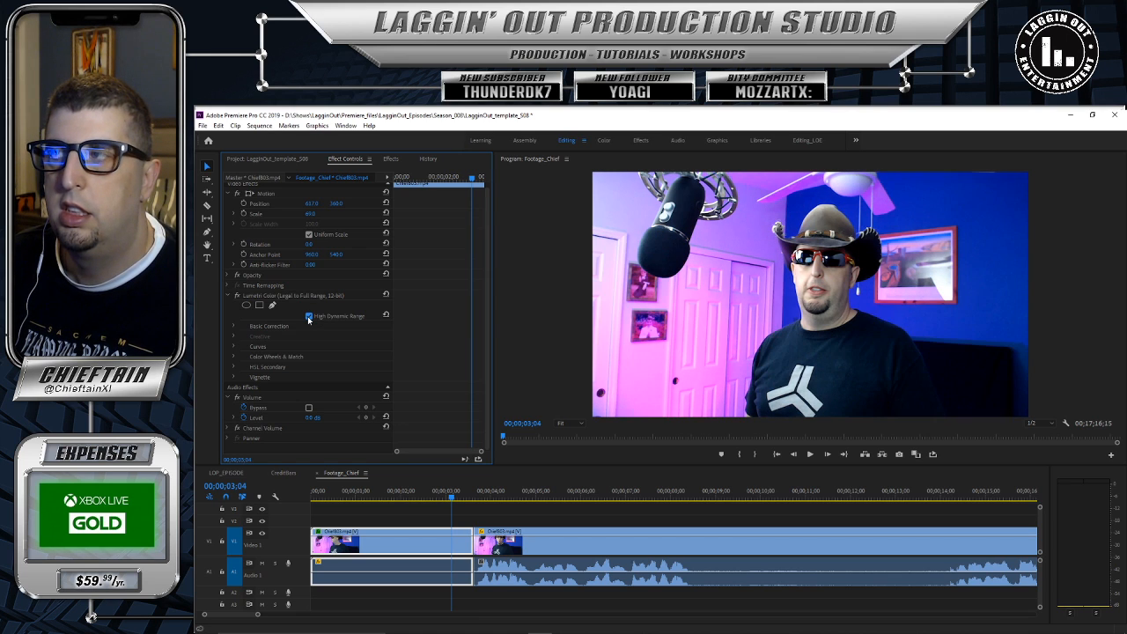
{"action": "left_click", "coordinate": [308, 316]}
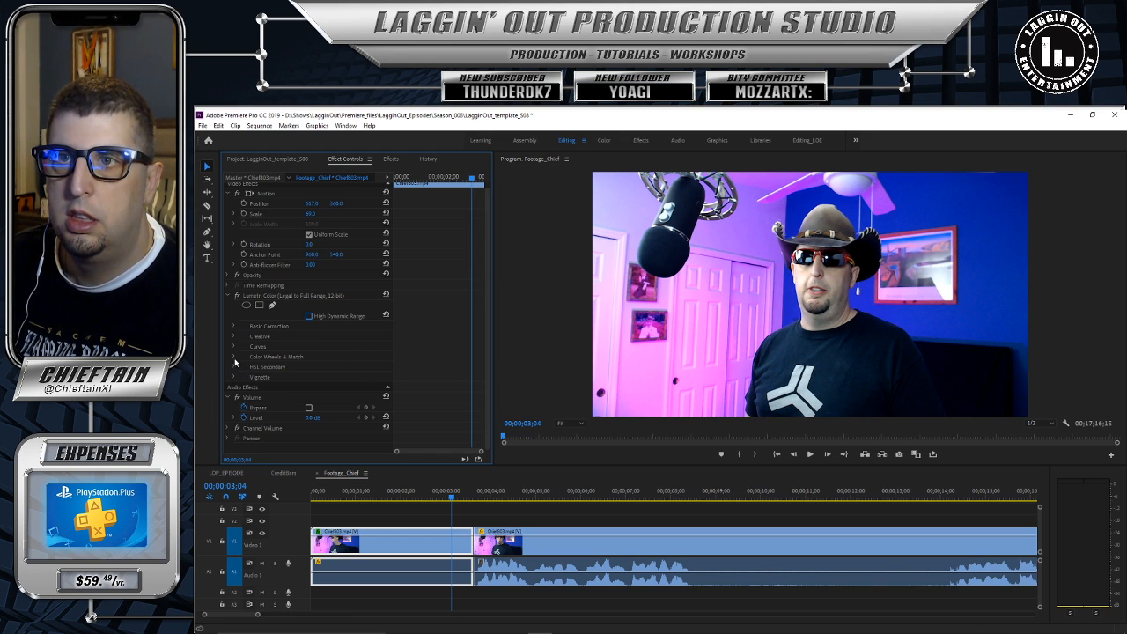
Step: Examine the Color Wheels & Match settings and Face Detection option of the opening segment's Lumetri Color effect
{"action": "left_click", "coordinate": [233, 356]}
{"action": "scroll", "coordinate": [465, 342], "scroll_direction": "down", "scroll_amount": 3}
{"action": "left_click_drag", "start_coordinate": [495, 375], "coordinate": [494, 382]}
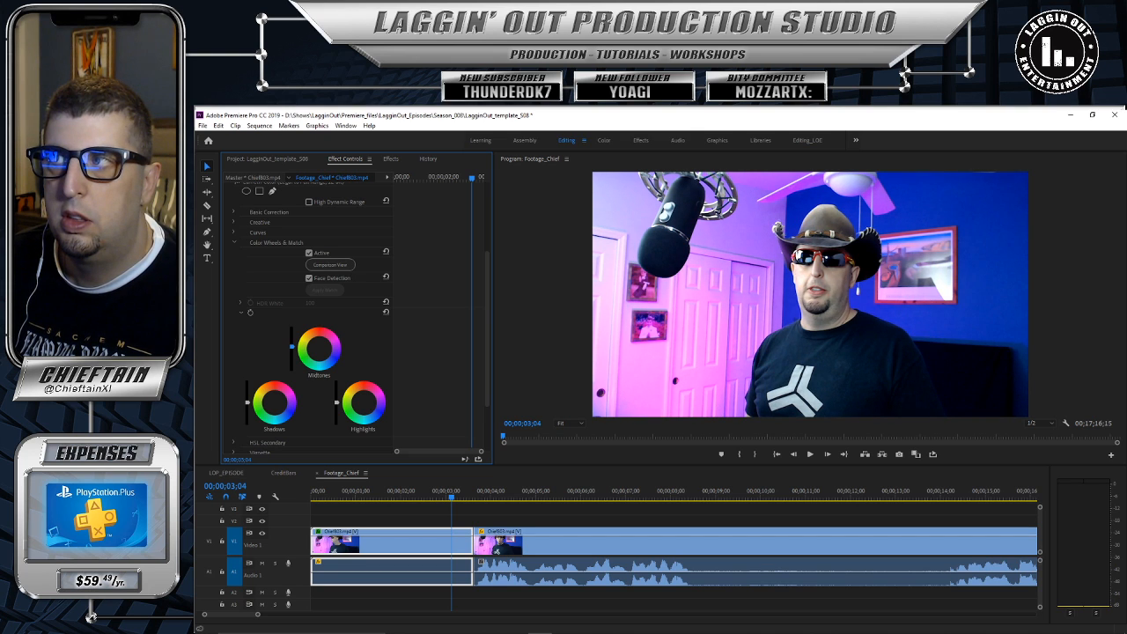
{"action": "left_click", "coordinate": [309, 278]}
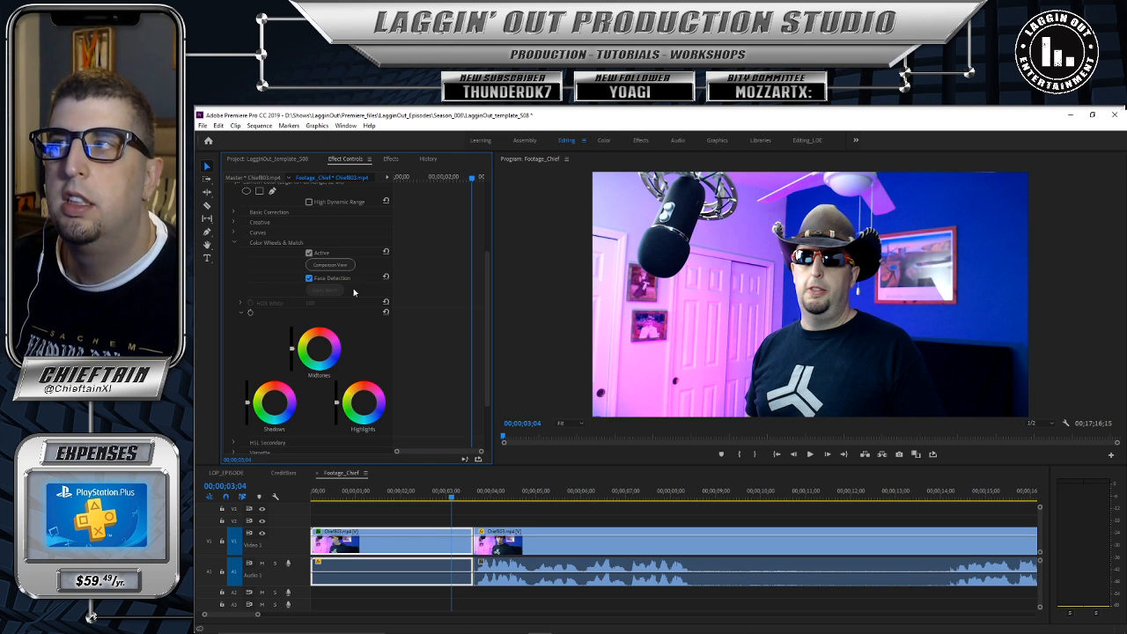
{"action": "left_click_drag", "start_coordinate": [488, 334], "coordinate": [489, 283]}
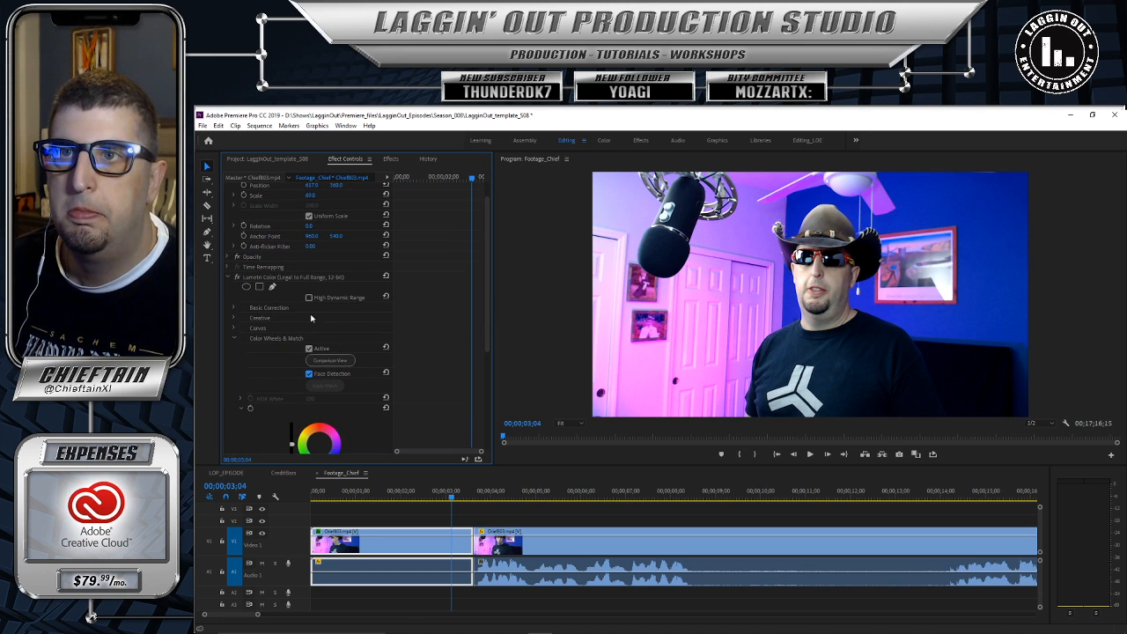
{"action": "left_click", "coordinate": [234, 341]}
Step: Set Blacks to -2.0 in the Lumetri Basic Correction tone settings and preview the opening segment at 00;00;02;16
{"action": "left_click", "coordinate": [233, 328]}
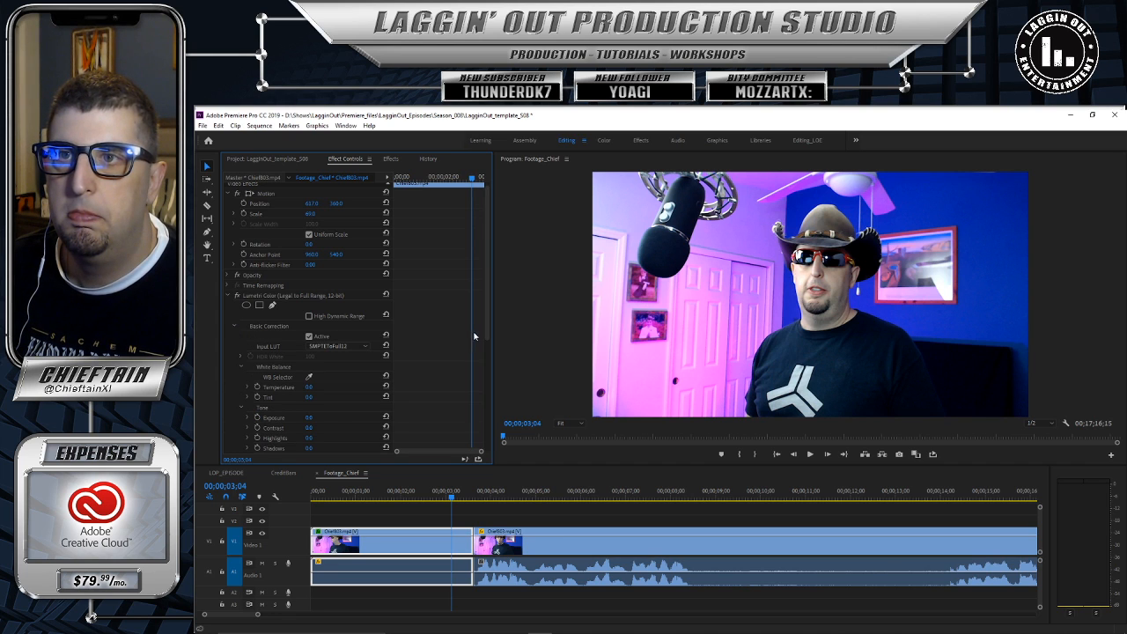
{"action": "scroll", "coordinate": [455, 382], "scroll_direction": "down", "scroll_amount": 4}
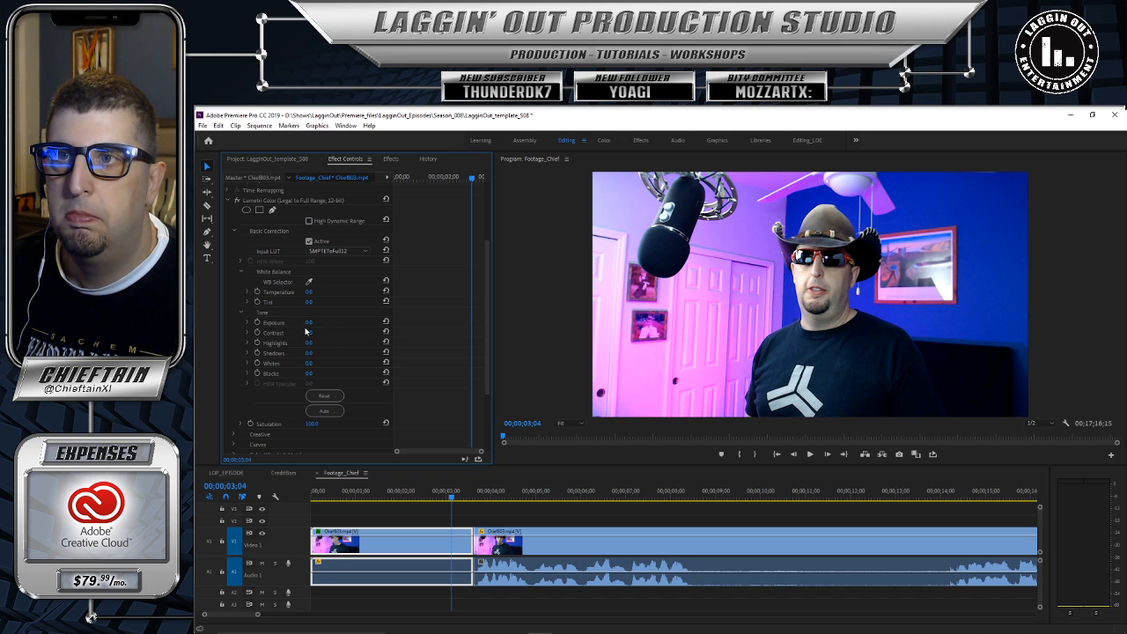
{"action": "mouse_move", "coordinate": [309, 325]}
{"action": "left_mouse_down"}
{"action": "mouse_move", "coordinate": [278, 325]}
{"action": "mouse_move", "coordinate": [305, 324]}
{"action": "left_mouse_up"}
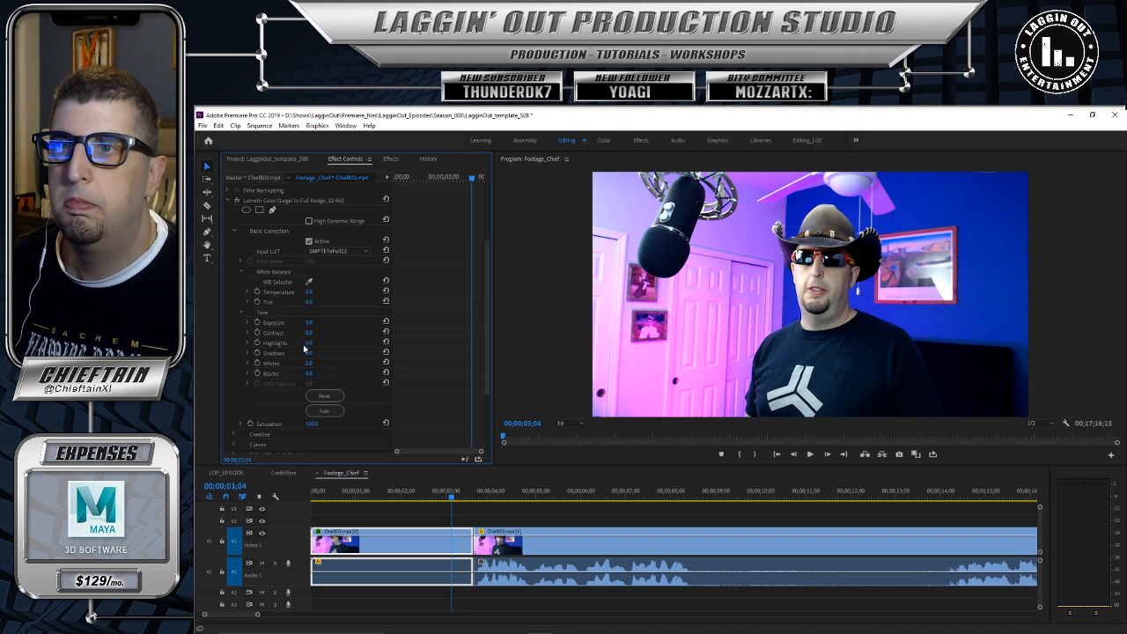
{"action": "left_click_drag", "start_coordinate": [310, 377], "coordinate": [301, 377]}
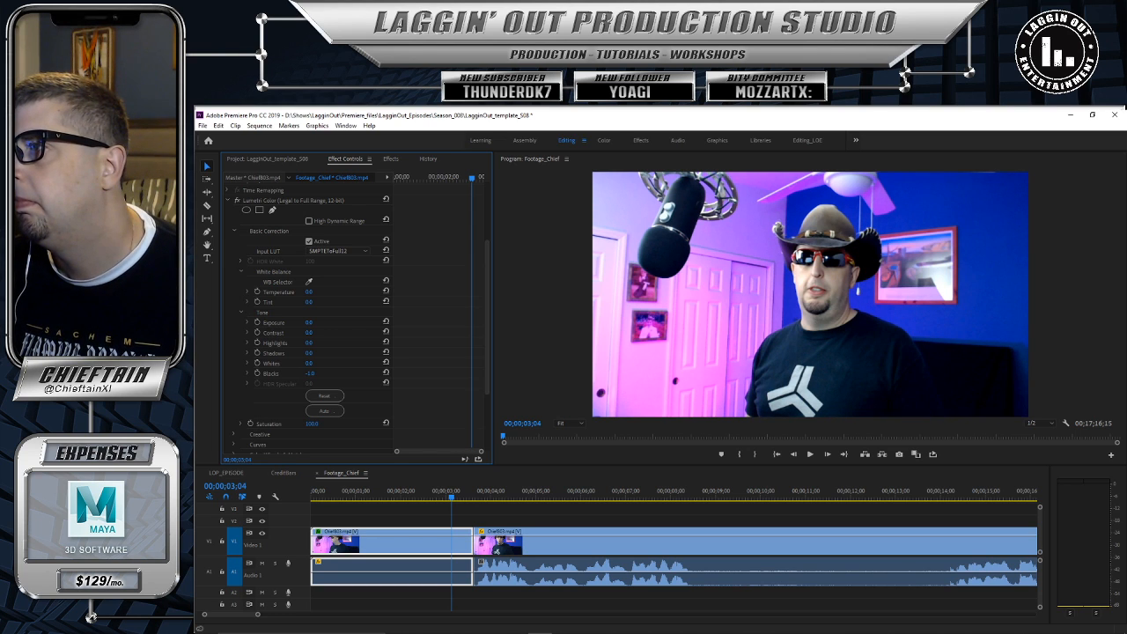
{"action": "left_click", "coordinate": [449, 495]}
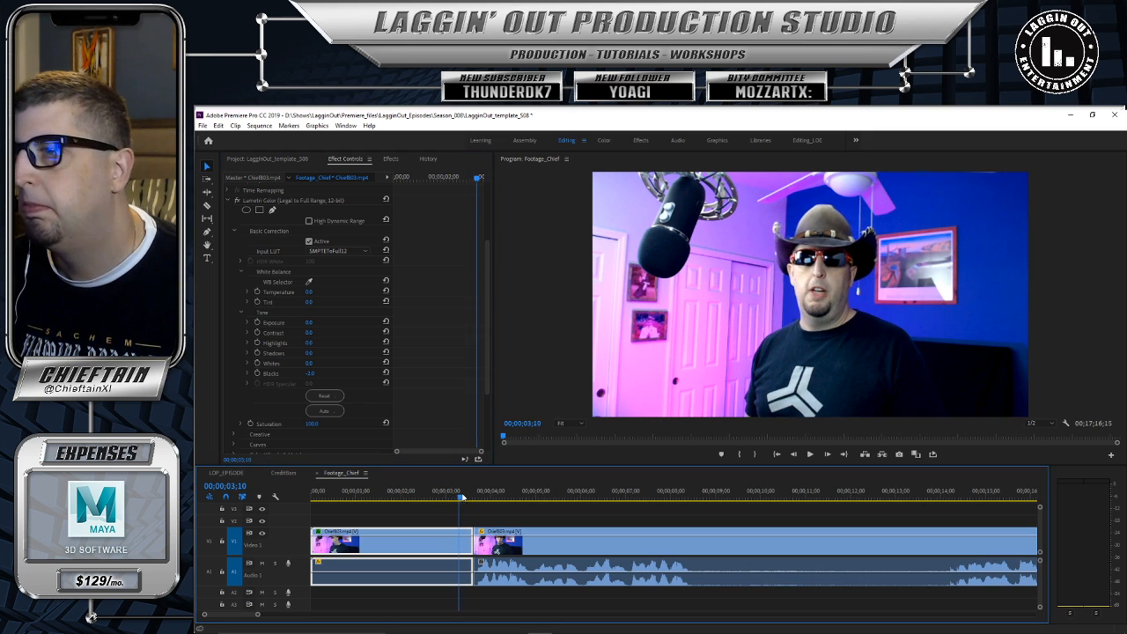
{"action": "left_click_drag", "start_coordinate": [451, 495], "coordinate": [425, 495]}
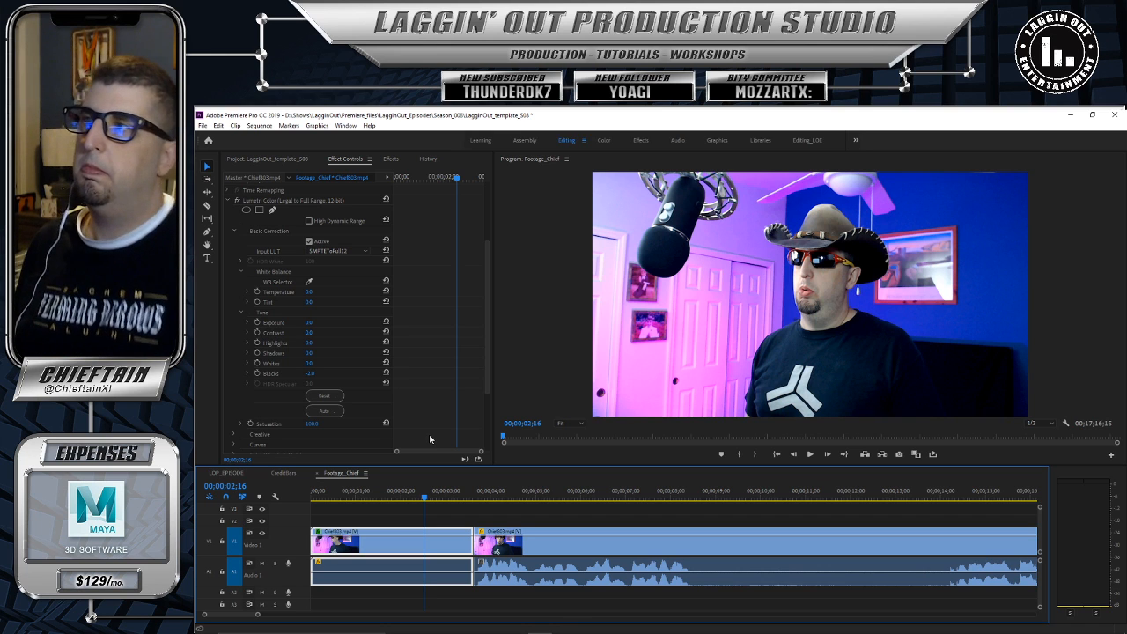
Step: Raise the opening segment's Highlights, lower Shadows to -37.0 and set Whites to 17.0, then collapse the Basic Correction settings
{"action": "left_click", "coordinate": [309, 342]}
{"action": "type", "text": "50"}
{"action": "key", "text": "Return"}
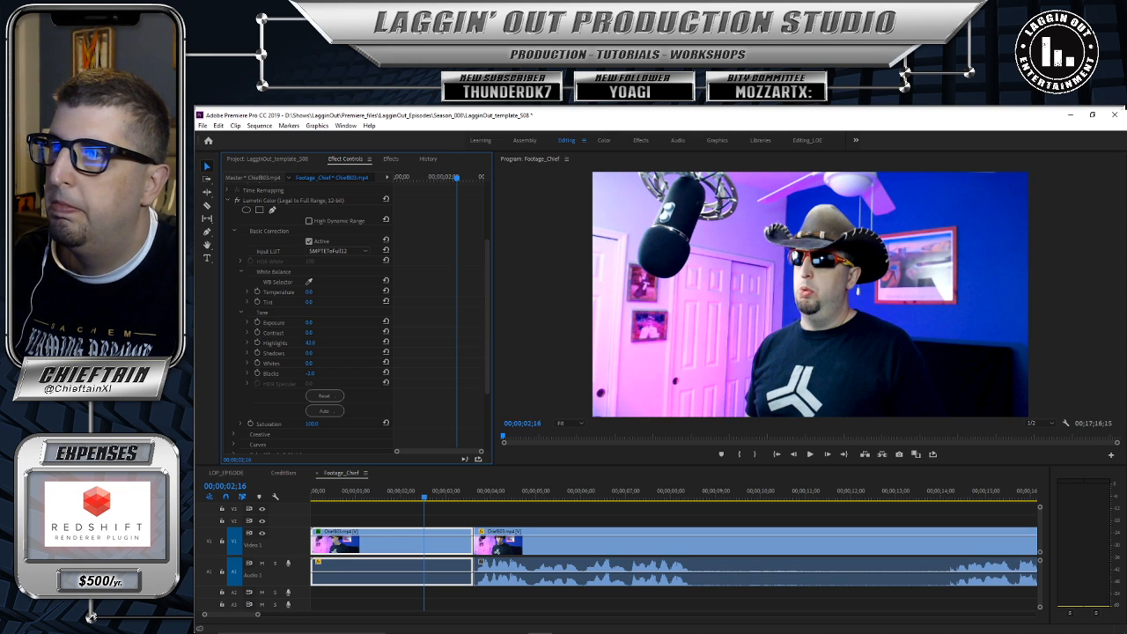
{"action": "left_click_drag", "start_coordinate": [309, 354], "coordinate": [327, 354]}
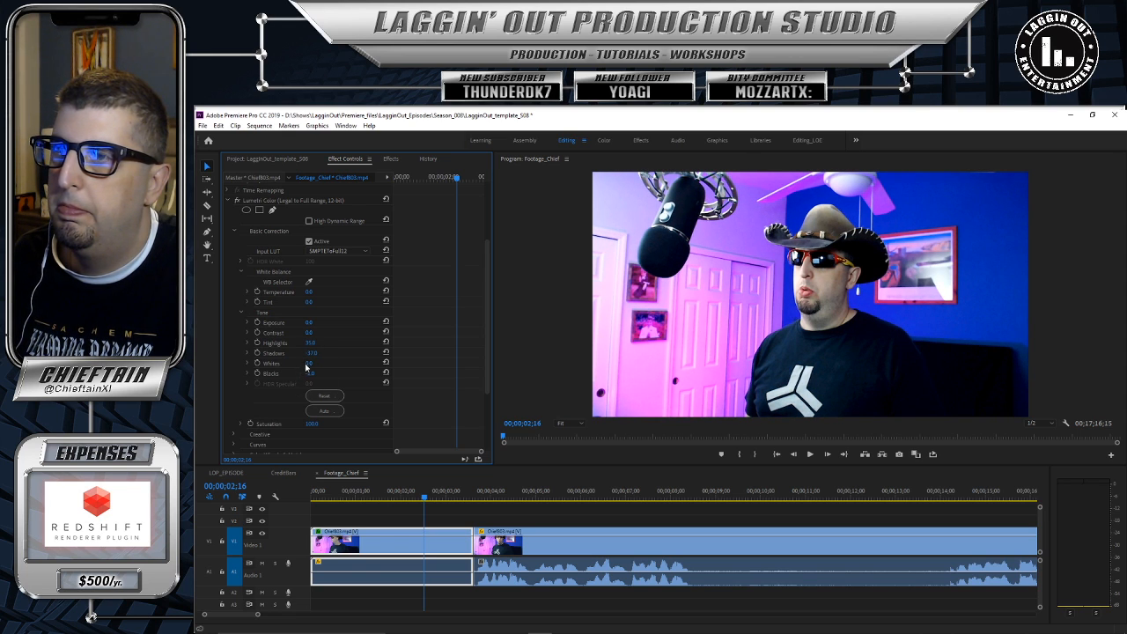
{"action": "left_click_drag", "start_coordinate": [307, 364], "coordinate": [315, 365]}
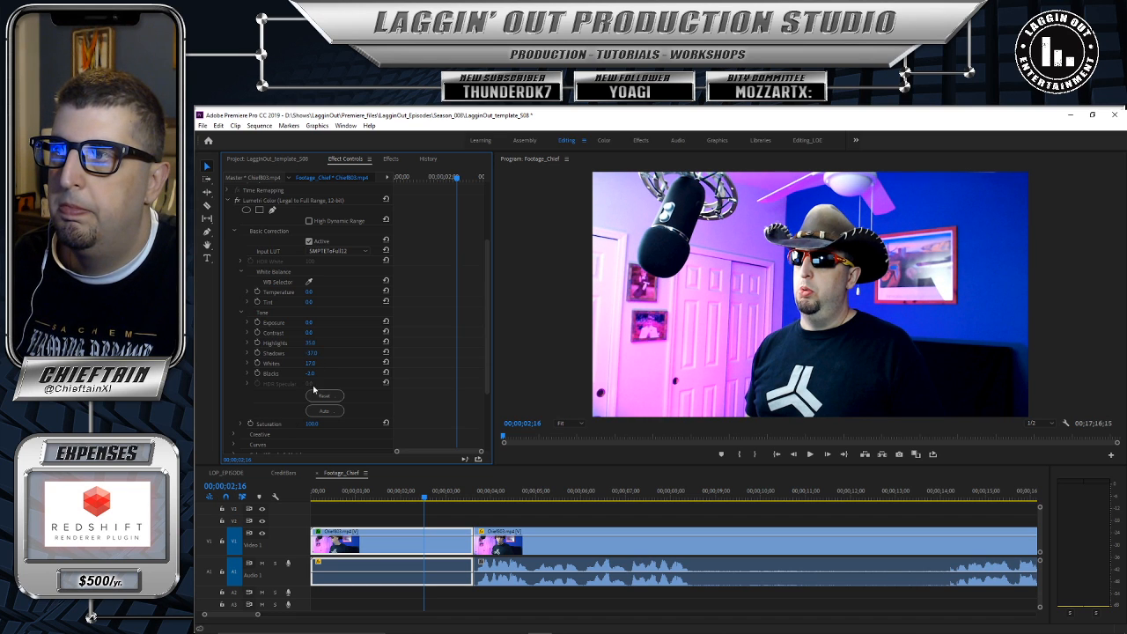
{"action": "left_click", "coordinate": [241, 312]}
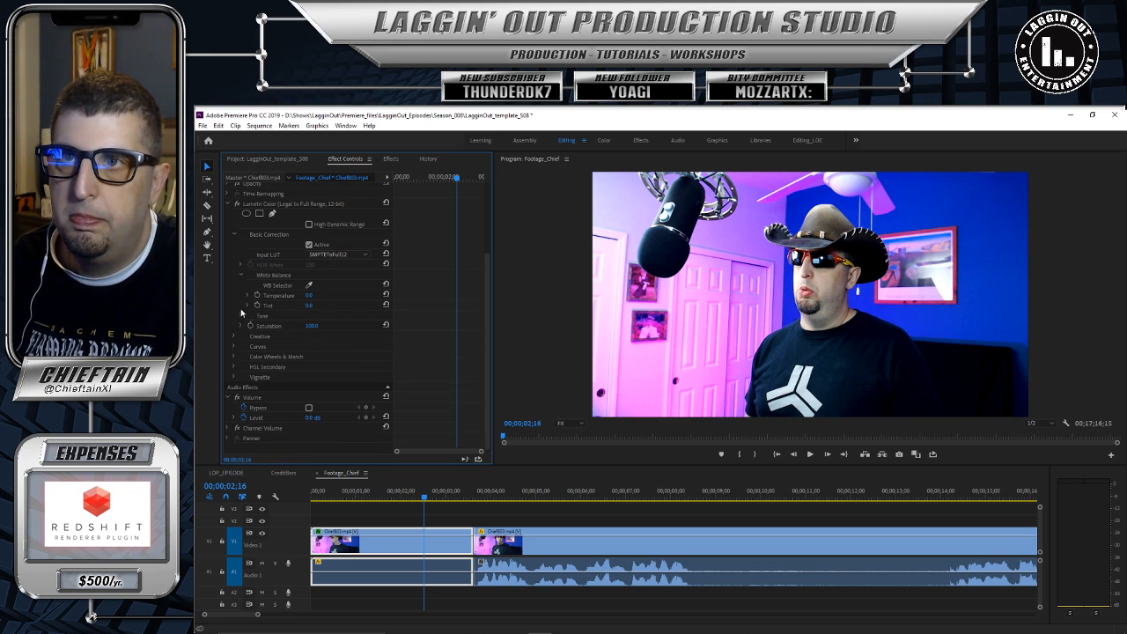
{"action": "left_click", "coordinate": [236, 235]}
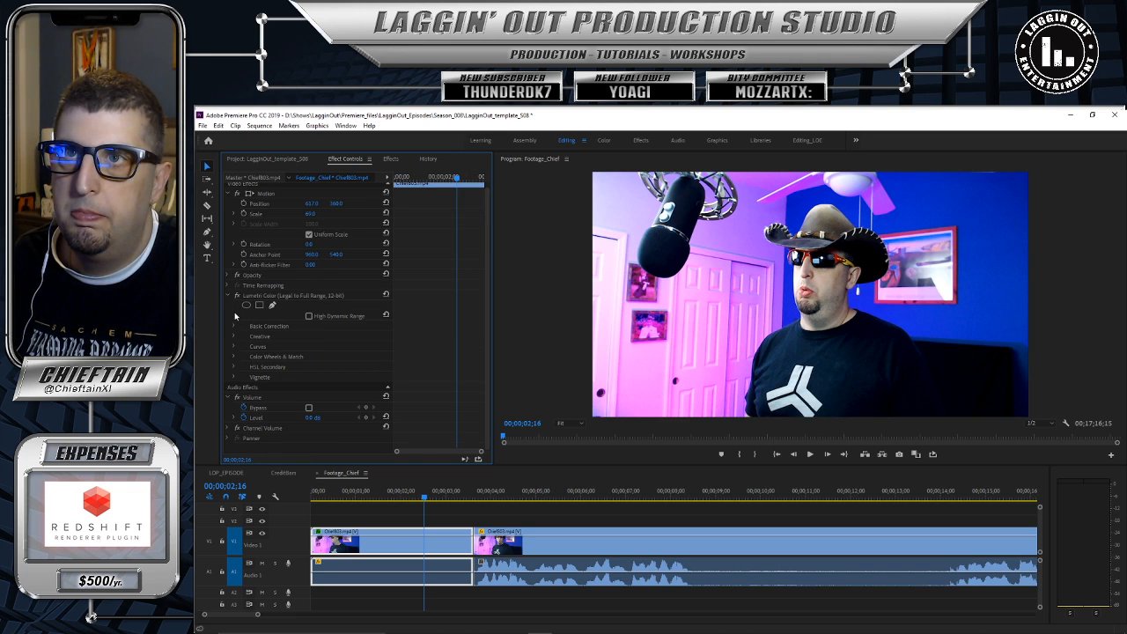
Step: Try the opening segment's Lumetri Color adjustment on the Chief803 segment after the cut, preview it at 00;00;04;23, and undo it
{"action": "left_click", "coordinate": [227, 298]}
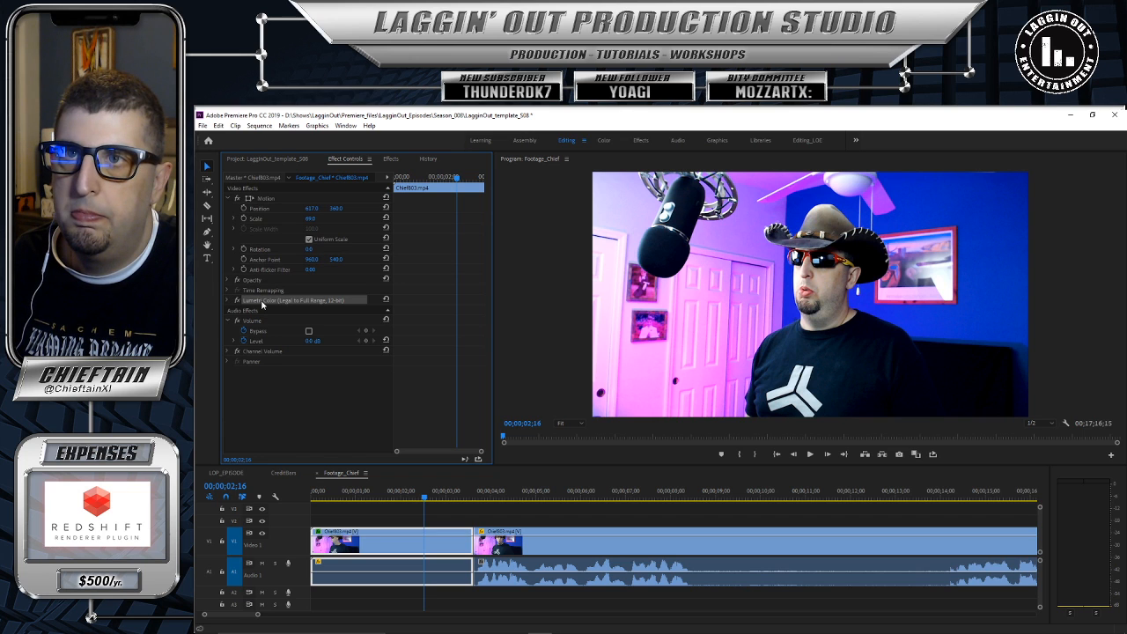
{"action": "left_click", "coordinate": [575, 542]}
{"action": "key", "text": "space"}
{"action": "left_click_drag", "start_coordinate": [480, 505], "coordinate": [512, 504]}
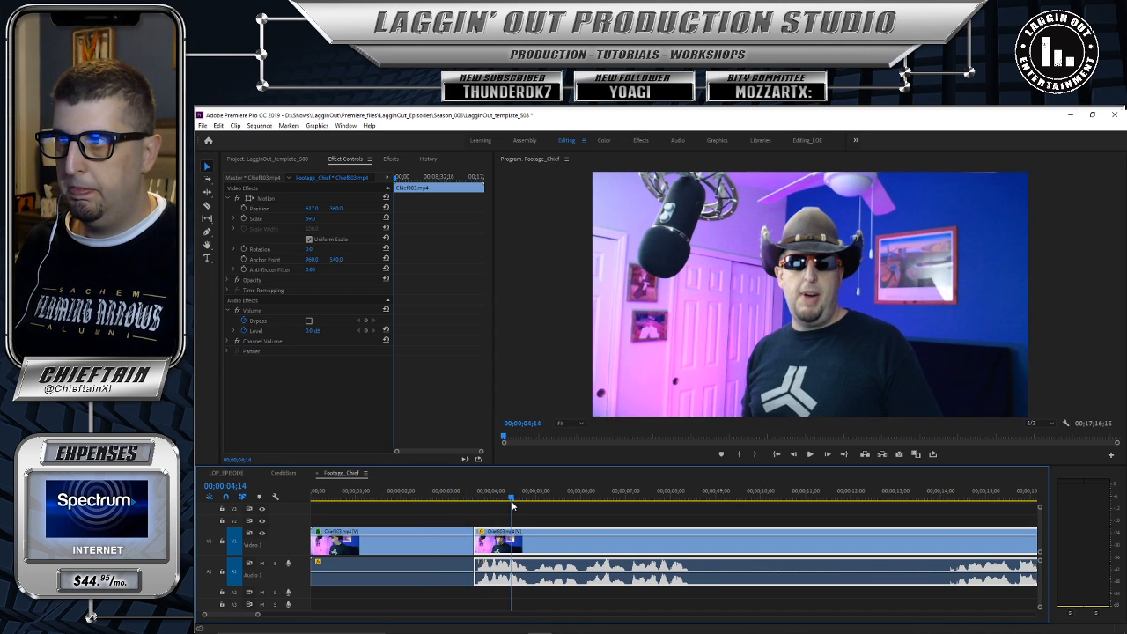
{"action": "key", "text": "ctrl+z"}
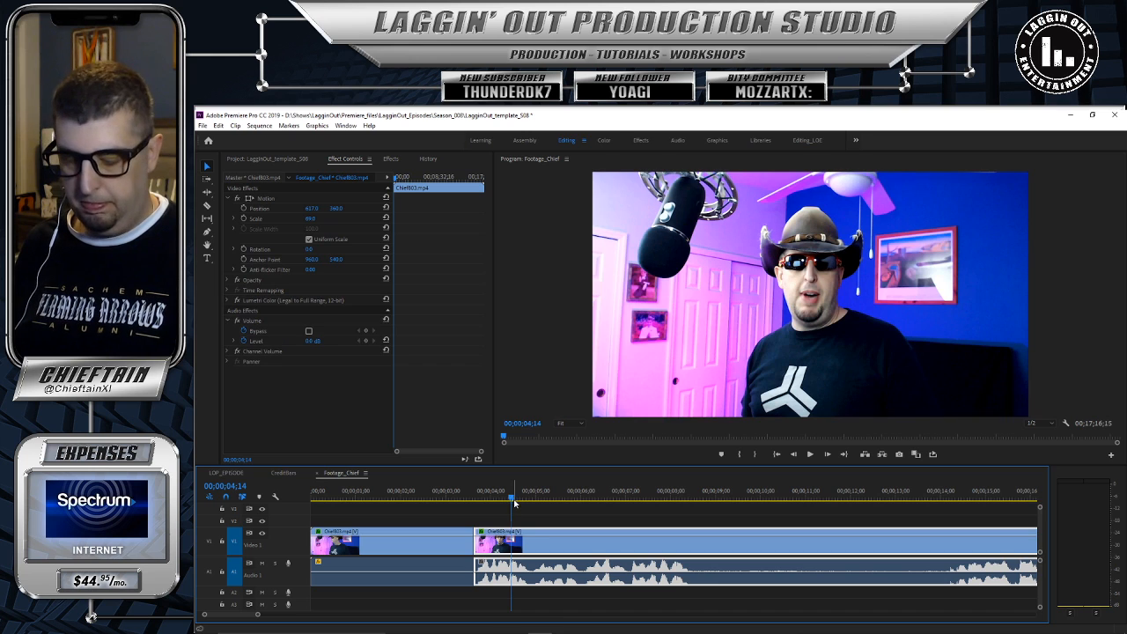
{"action": "mouse_move", "coordinate": [513, 499]}
{"action": "left_mouse_down"}
{"action": "mouse_move", "coordinate": [465, 505]}
{"action": "mouse_move", "coordinate": [525, 503]}
{"action": "left_mouse_up"}
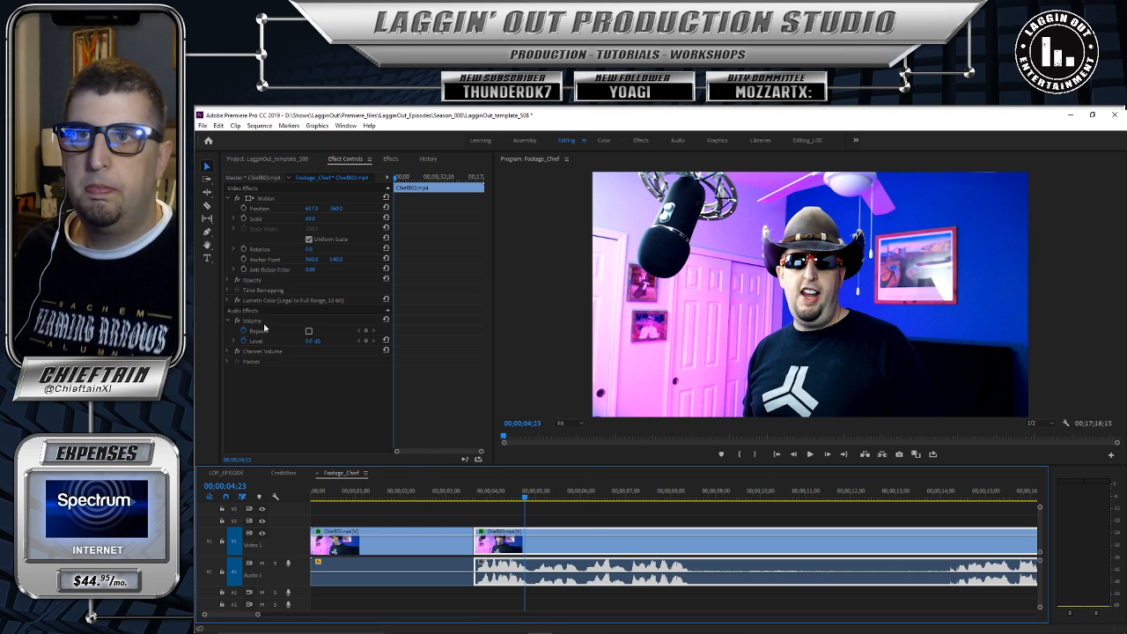
{"action": "key", "text": "ctrl+z"}
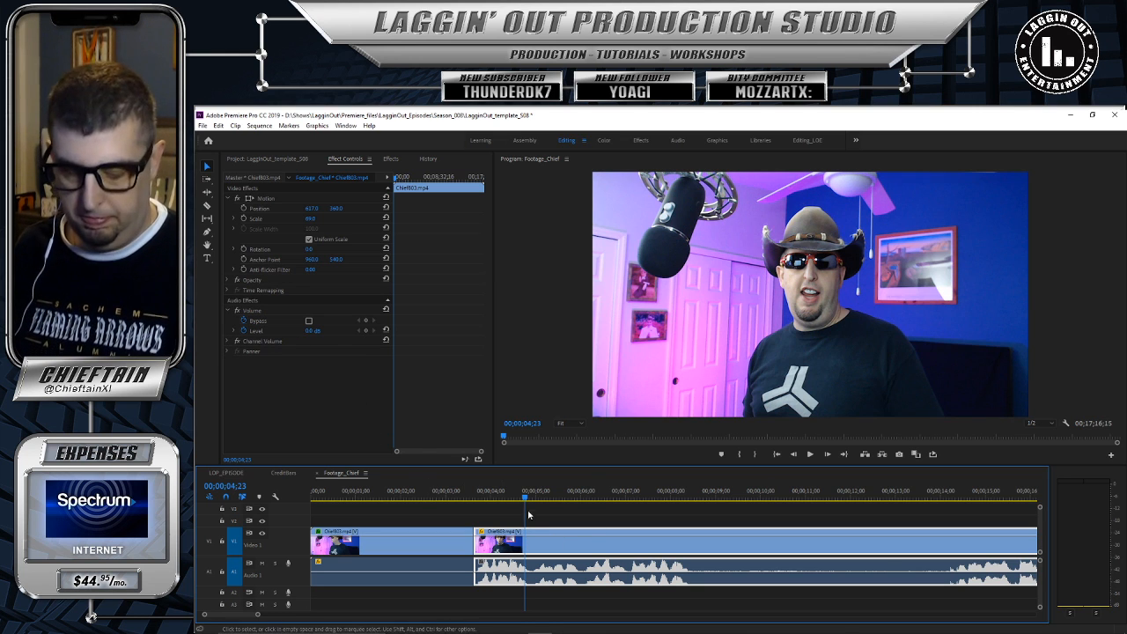
Step: Return the playhead to 00;00;03;00, reselect the opening Chief803 segment and expand its Lumetri Basic Correction settings
{"action": "left_click_drag", "start_coordinate": [519, 498], "coordinate": [447, 496]}
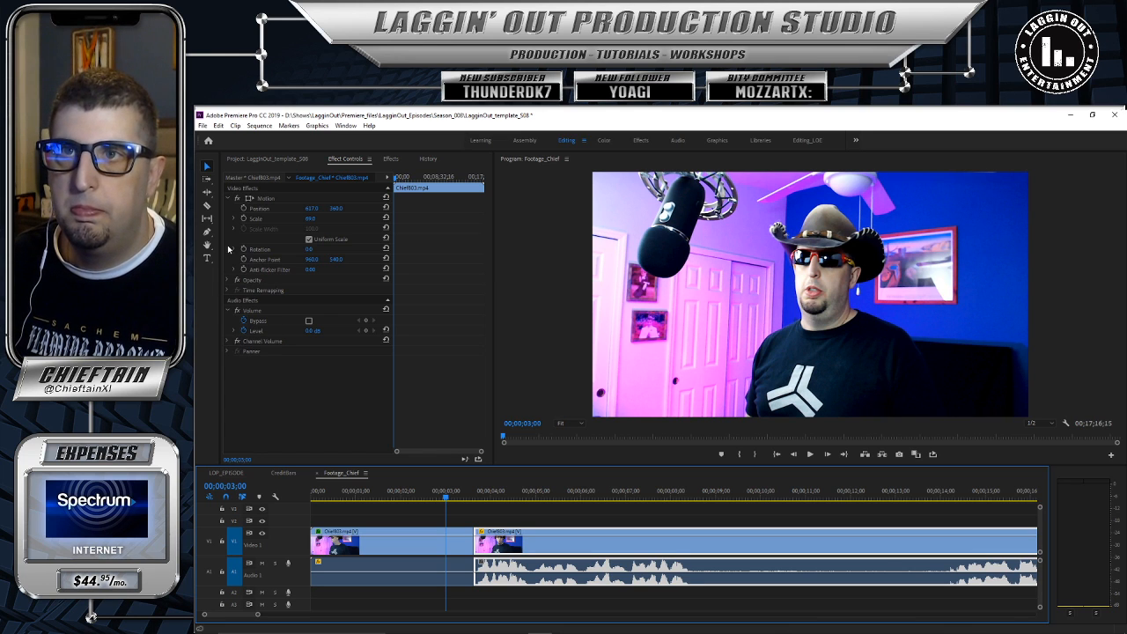
{"action": "key", "text": "ctrl+shift+z"}
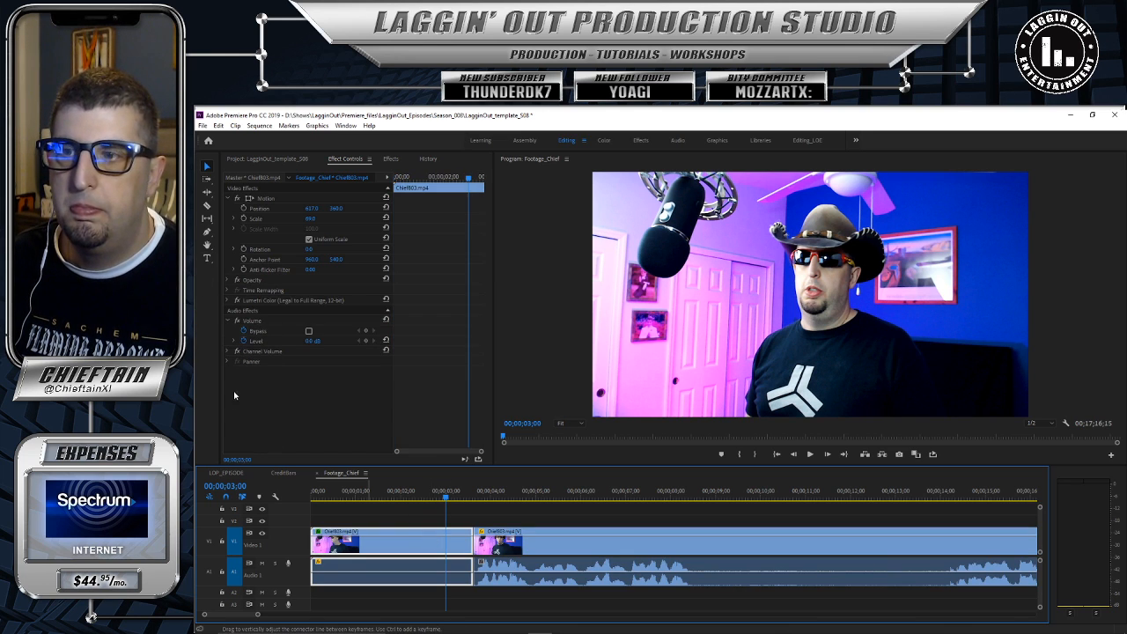
{"action": "left_click", "coordinate": [226, 300]}
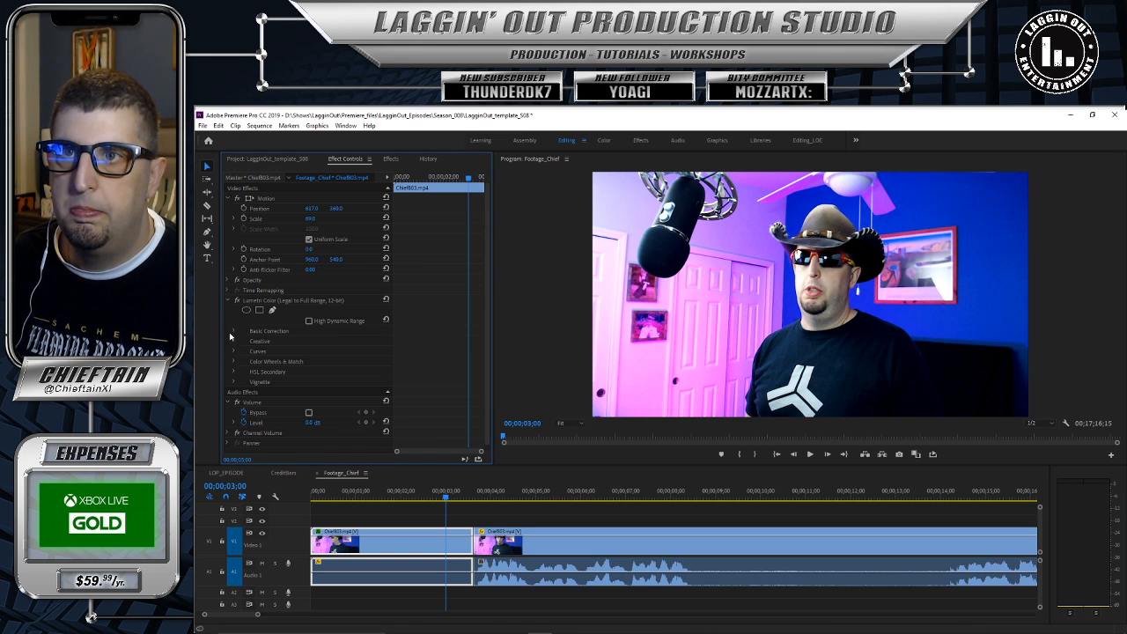
{"action": "left_click", "coordinate": [233, 331]}
{"action": "scroll", "coordinate": [267, 370], "scroll_direction": "down", "scroll_amount": 5}
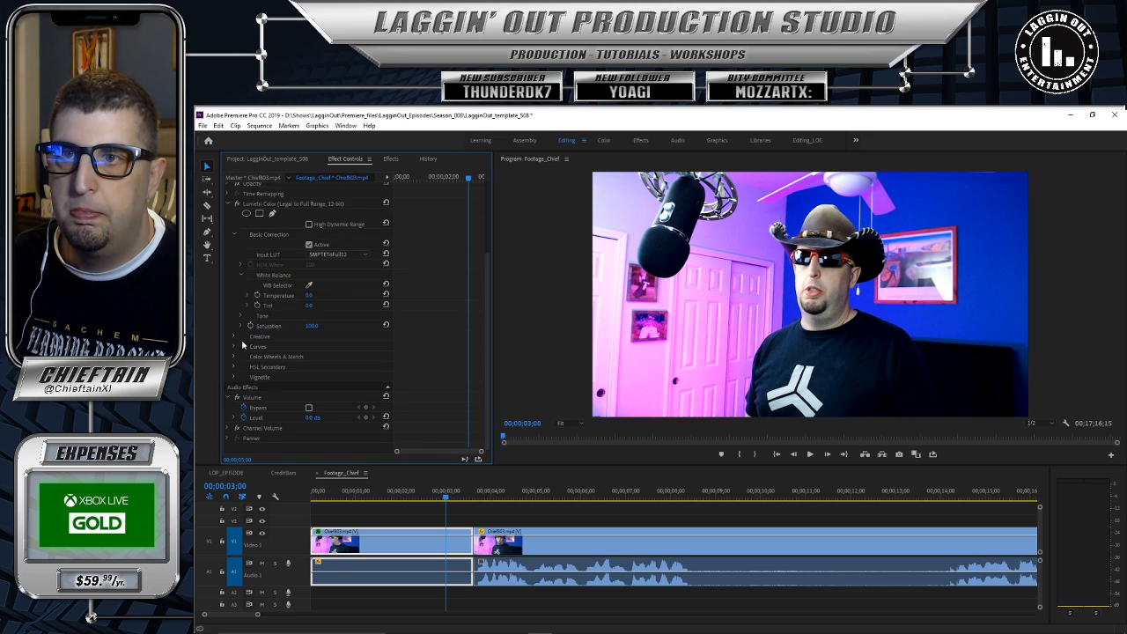
Step: Review the Lumetri Creative and HSL Secondary sections, and try High Dynamic Range on and off again at 00;00;03;00
{"action": "left_click", "coordinate": [233, 337]}
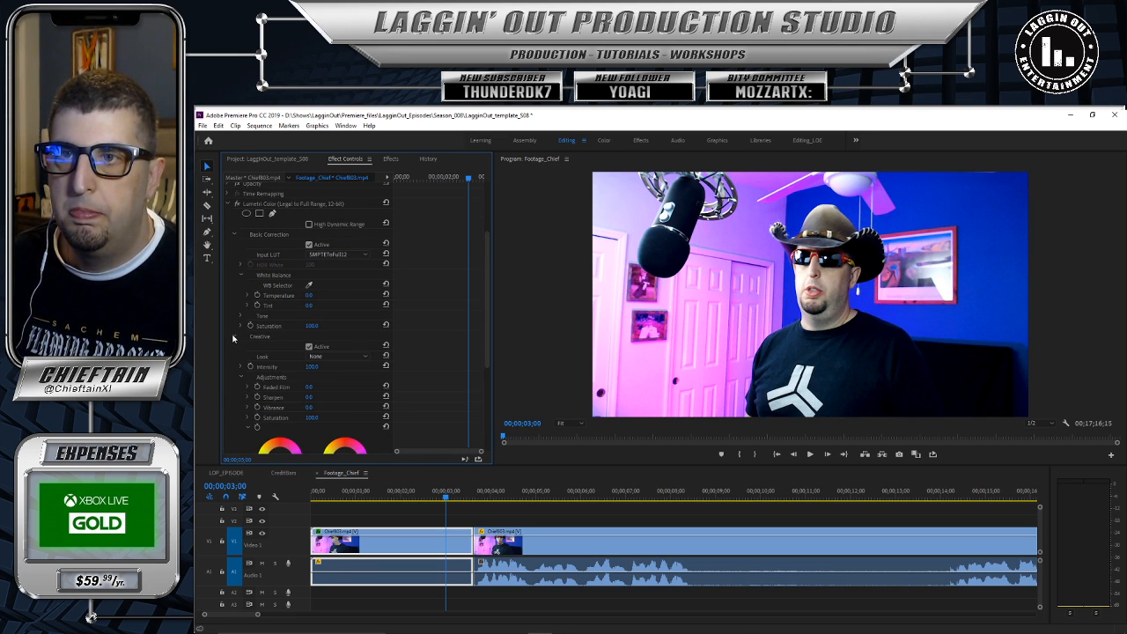
{"action": "left_click", "coordinate": [234, 337]}
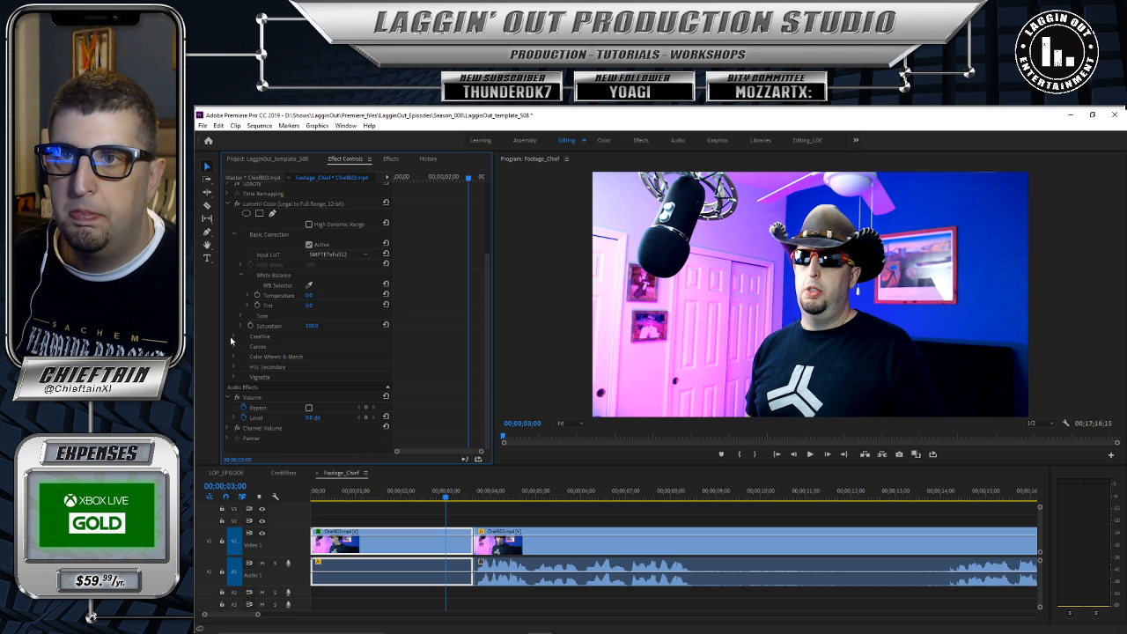
{"action": "left_click", "coordinate": [233, 367]}
{"action": "left_click", "coordinate": [233, 367]}
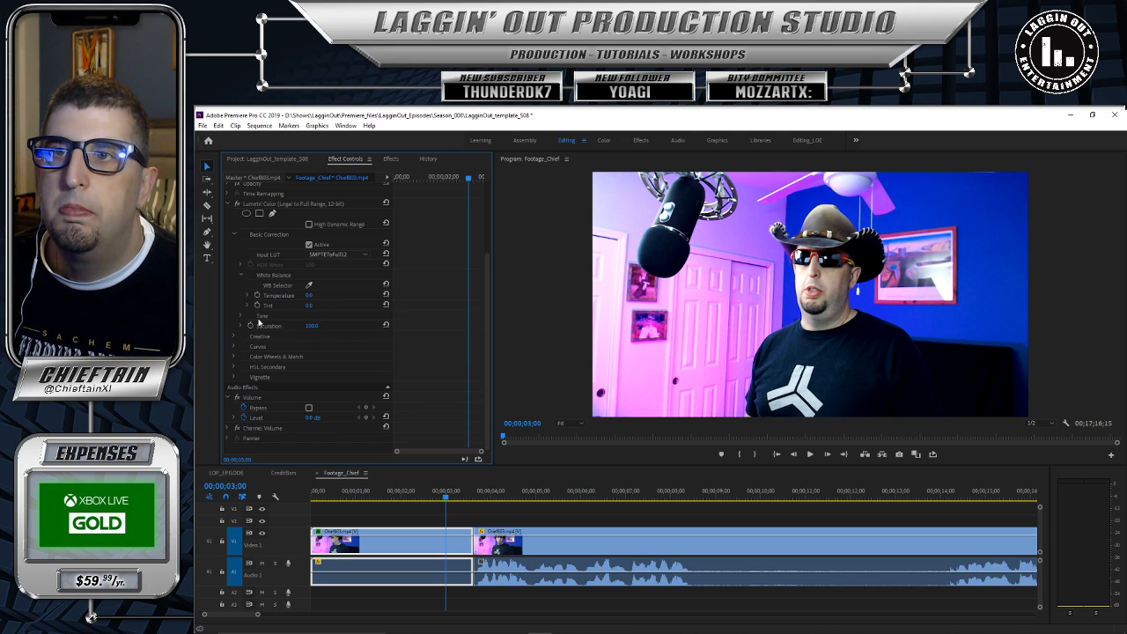
{"action": "scroll", "coordinate": [299, 300], "scroll_direction": "up", "scroll_amount": 3}
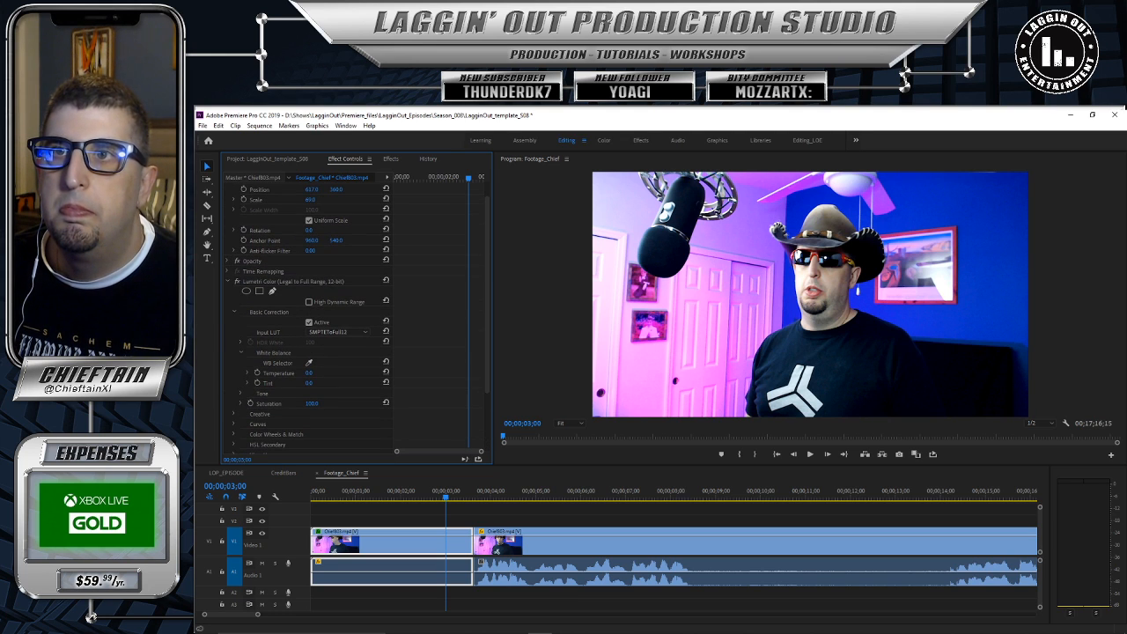
{"action": "left_click", "coordinate": [308, 302]}
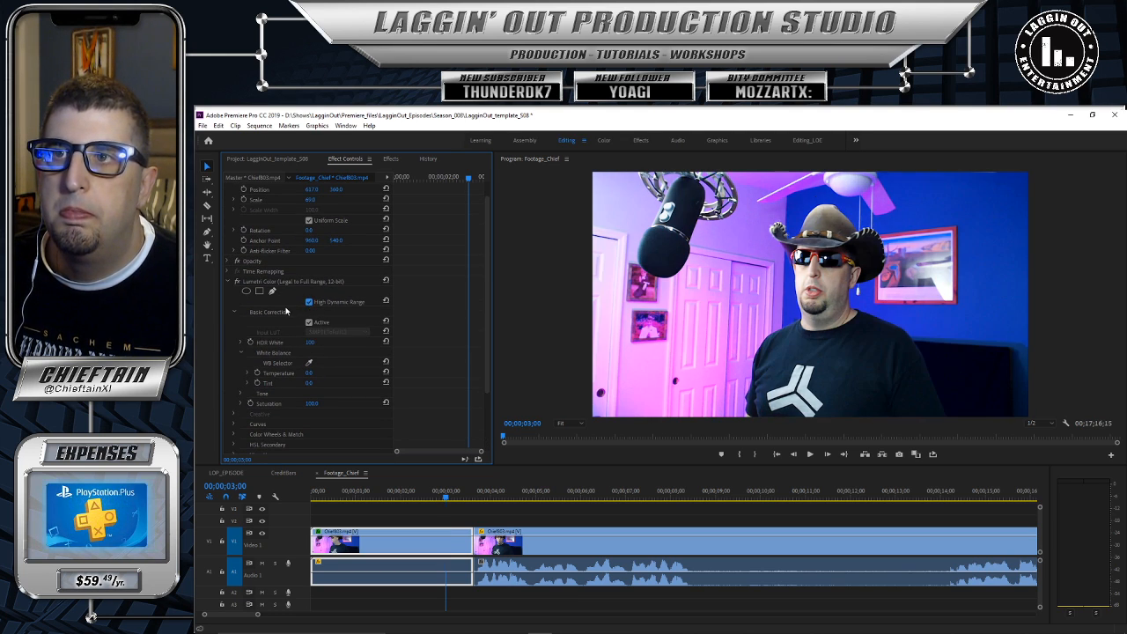
{"action": "left_click", "coordinate": [308, 302]}
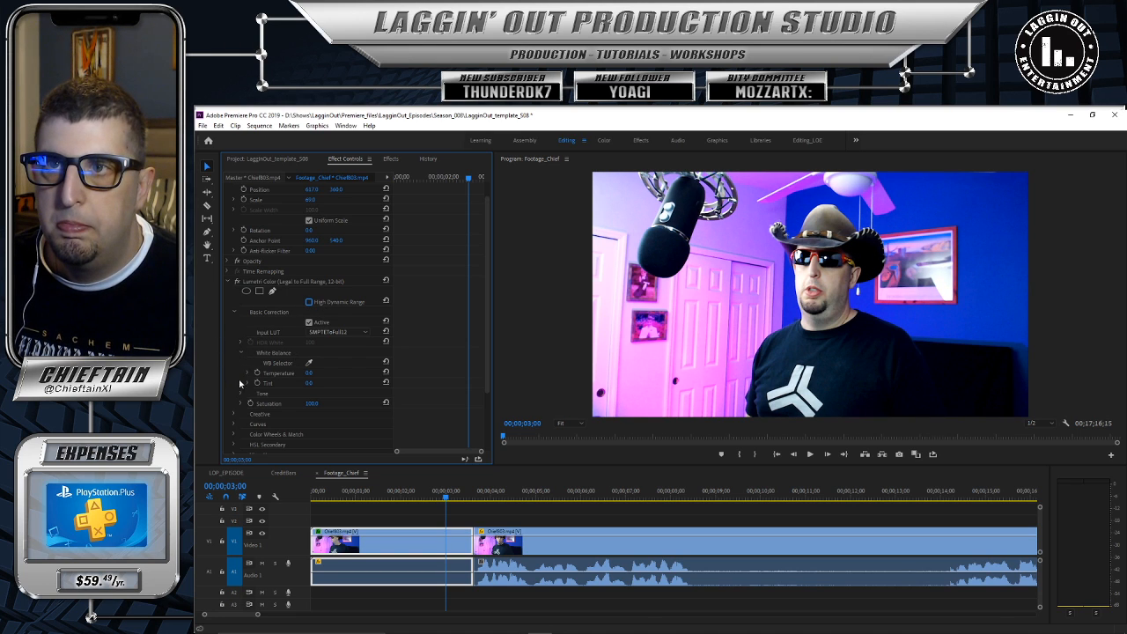
Step: Check the opening segment's White Balance controls, lower Whites to 4.0 in the Tone settings and check the frame at 00;00;03;02
{"action": "left_click", "coordinate": [248, 372]}
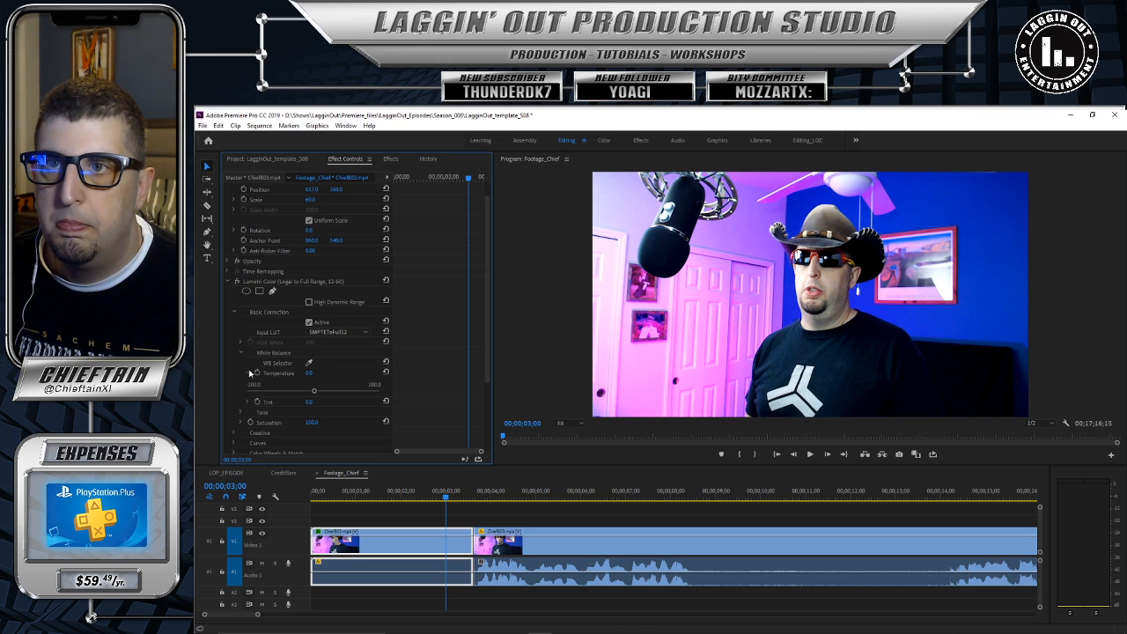
{"action": "left_click", "coordinate": [249, 372]}
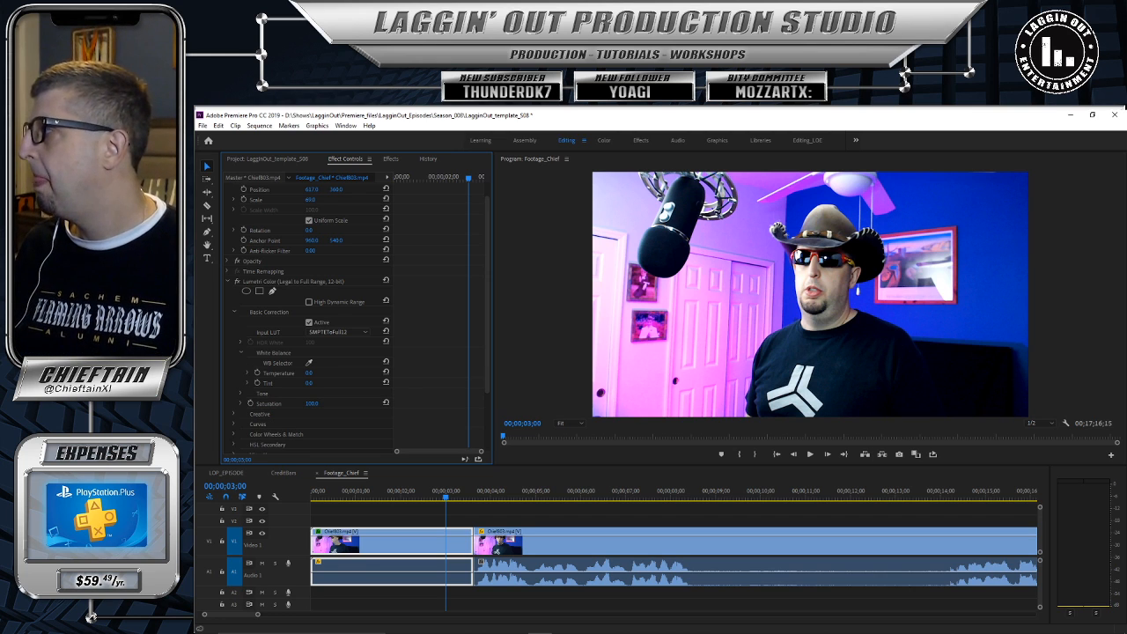
{"action": "left_click", "coordinate": [248, 384]}
{"action": "left_click", "coordinate": [247, 384]}
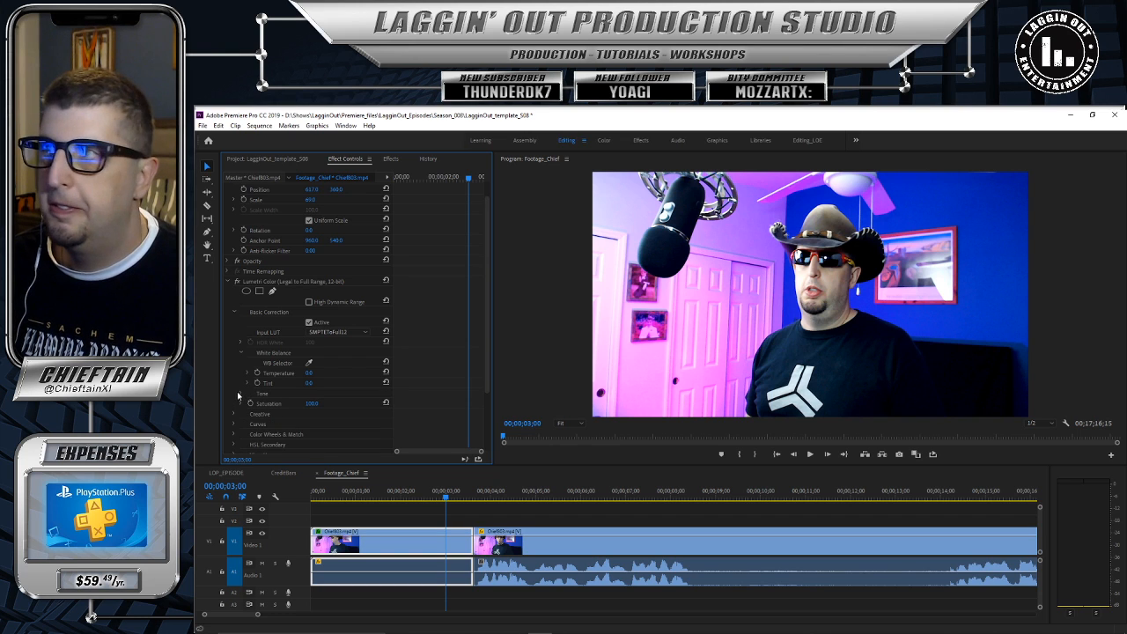
{"action": "left_click", "coordinate": [240, 393]}
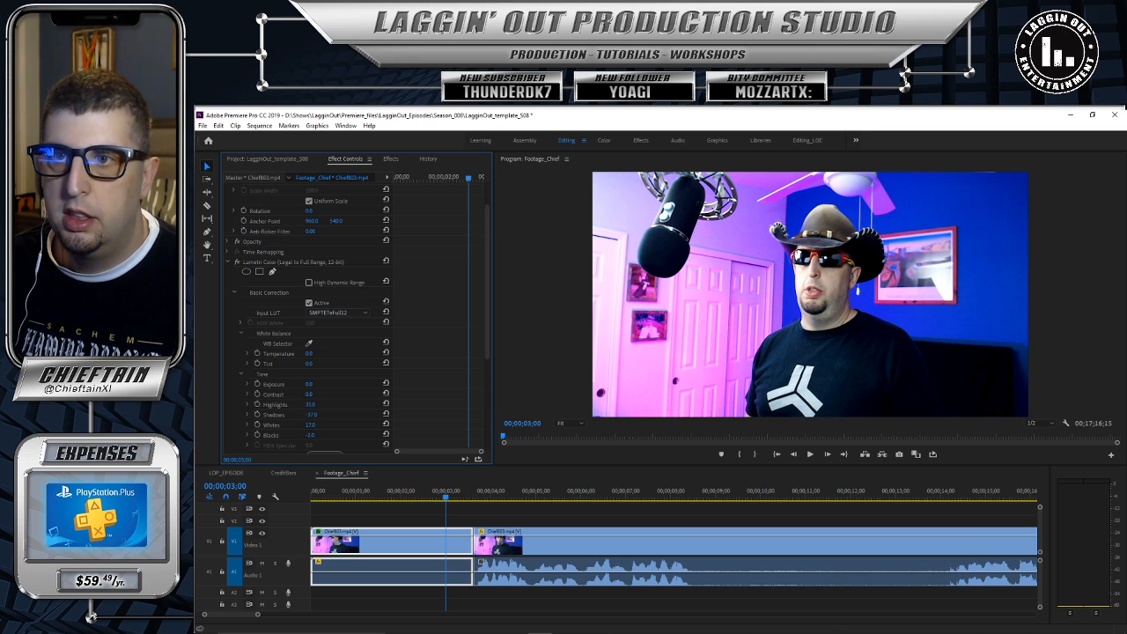
{"action": "left_click_drag", "start_coordinate": [311, 425], "coordinate": [299, 425]}
{"action": "mouse_move", "coordinate": [447, 499]}
{"action": "left_mouse_down"}
{"action": "mouse_move", "coordinate": [498, 505]}
{"action": "mouse_move", "coordinate": [450, 500]}
{"action": "left_mouse_up"}
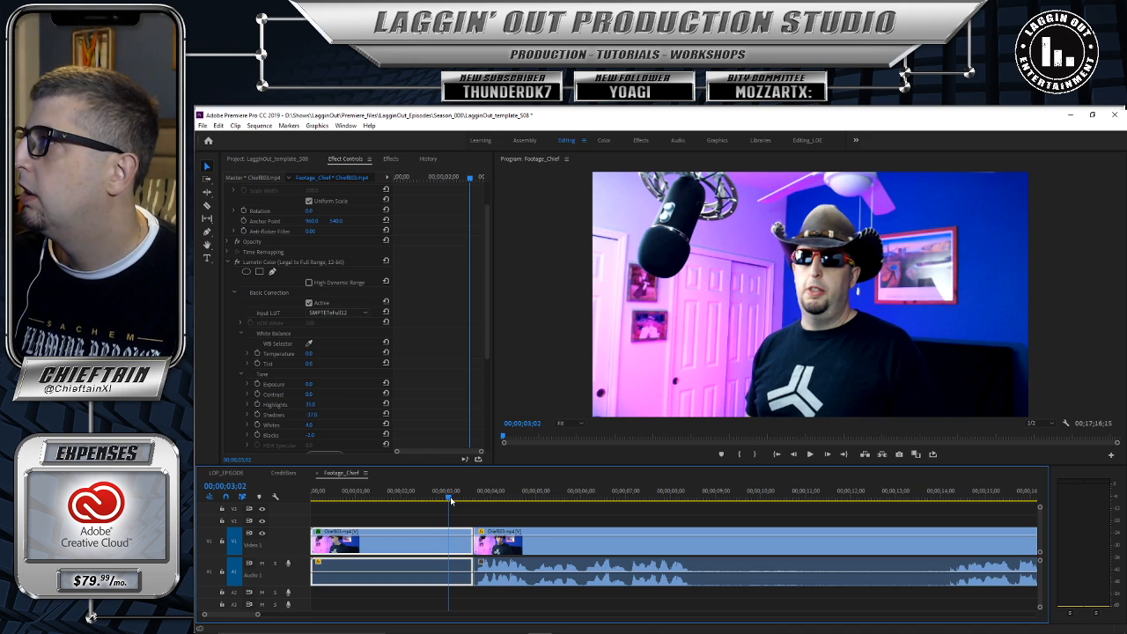
Step: Copy the opening segment's Lumetri Color effect onto the Chief803 segment after the cut and preview the frame at 00;00;01;01
{"action": "left_click", "coordinate": [226, 262]}
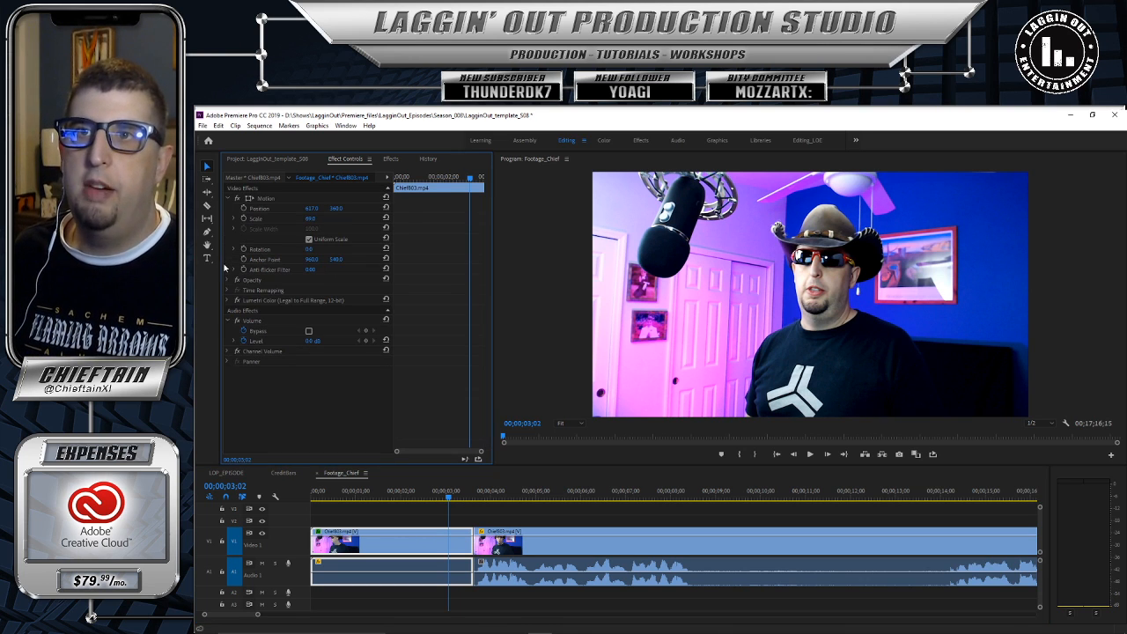
{"action": "left_click", "coordinate": [260, 304]}
{"action": "left_click", "coordinate": [735, 539]}
{"action": "key", "text": "ctrl+v"}
{"action": "left_click_drag", "start_coordinate": [450, 499], "coordinate": [355, 506]}
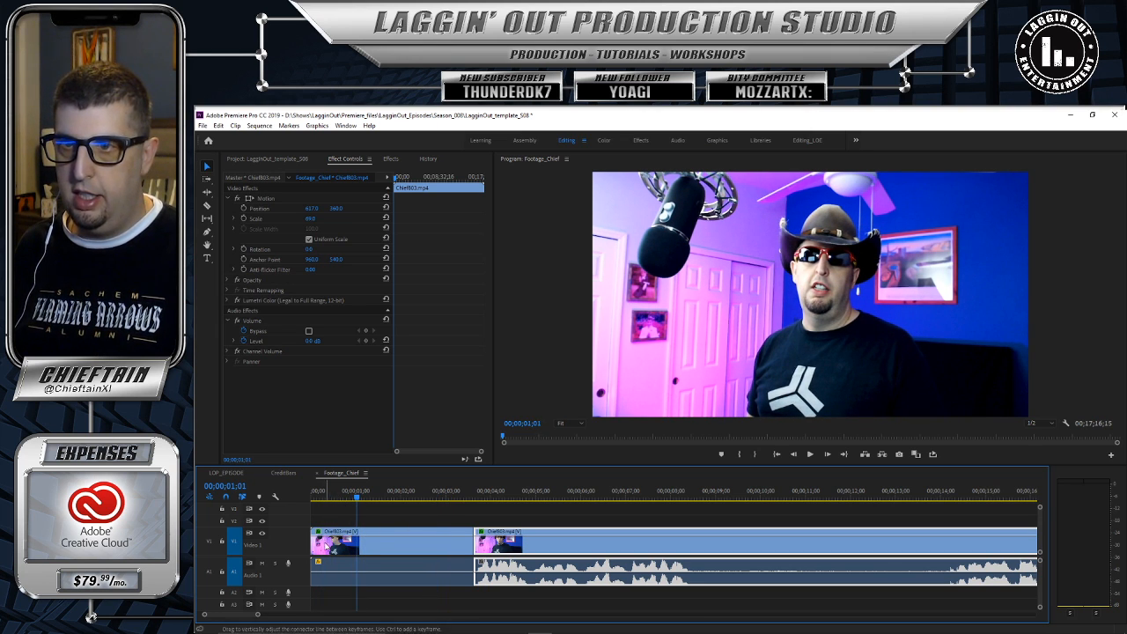
Step: Trim about one second off the end of the opening segment and move the following segment back to close the gap
{"action": "left_click_drag", "start_coordinate": [312, 535], "coordinate": [362, 536]}
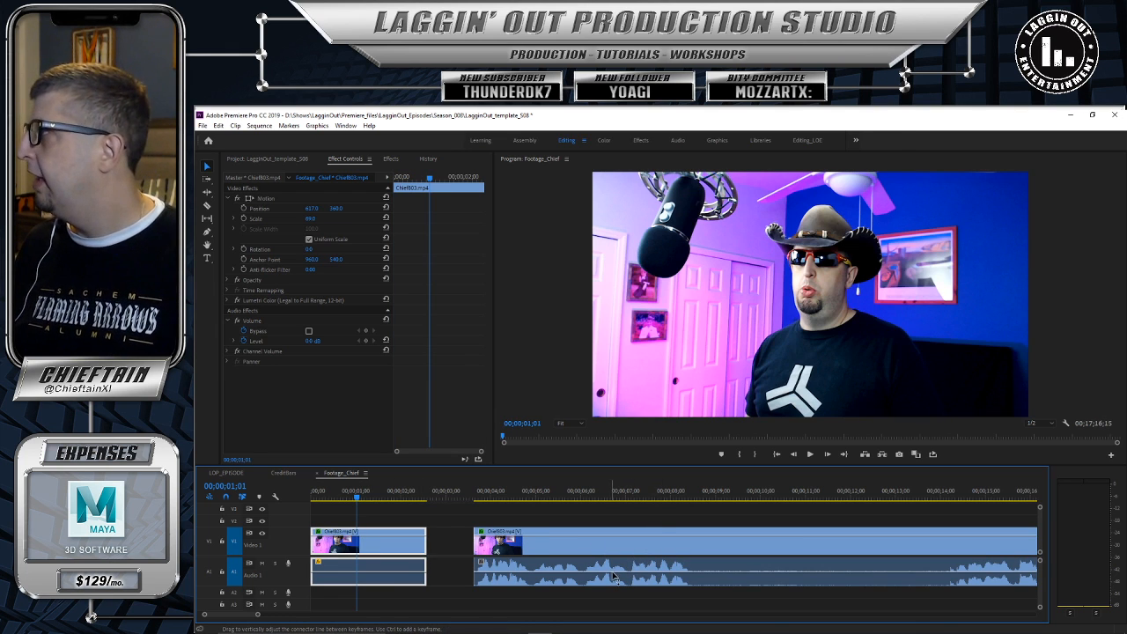
{"action": "left_click", "coordinate": [730, 531]}
{"action": "mouse_move", "coordinate": [686, 533]}
{"action": "left_mouse_down"}
{"action": "mouse_move", "coordinate": [697, 536]}
{"action": "mouse_move", "coordinate": [684, 539]}
{"action": "left_mouse_up"}
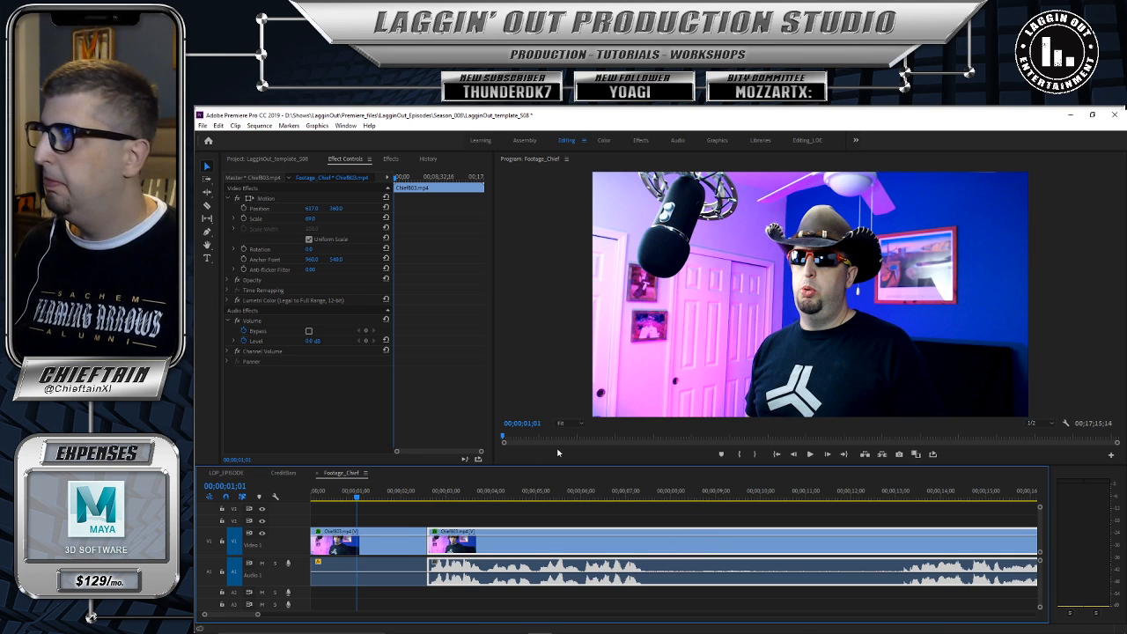
Step: Enlarge the program preview and play Footage_Chief from the start until past the nine-second mark
{"action": "left_click_drag", "start_coordinate": [520, 467], "coordinate": [520, 491]}
{"action": "left_click_drag", "start_coordinate": [356, 522], "coordinate": [312, 526]}
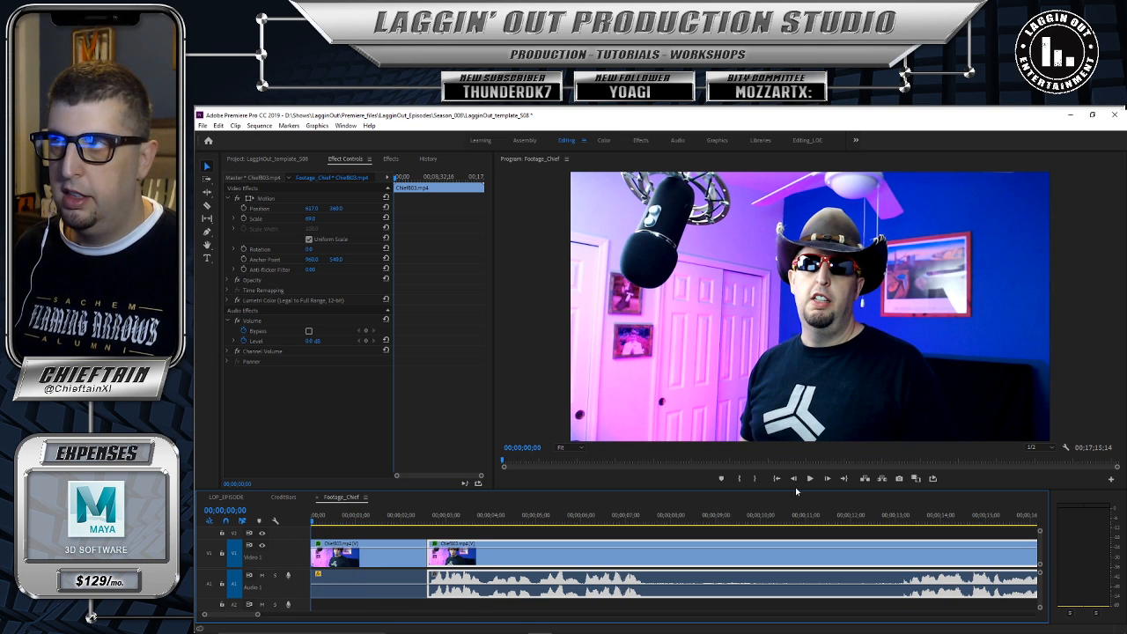
{"action": "left_click", "coordinate": [810, 480]}
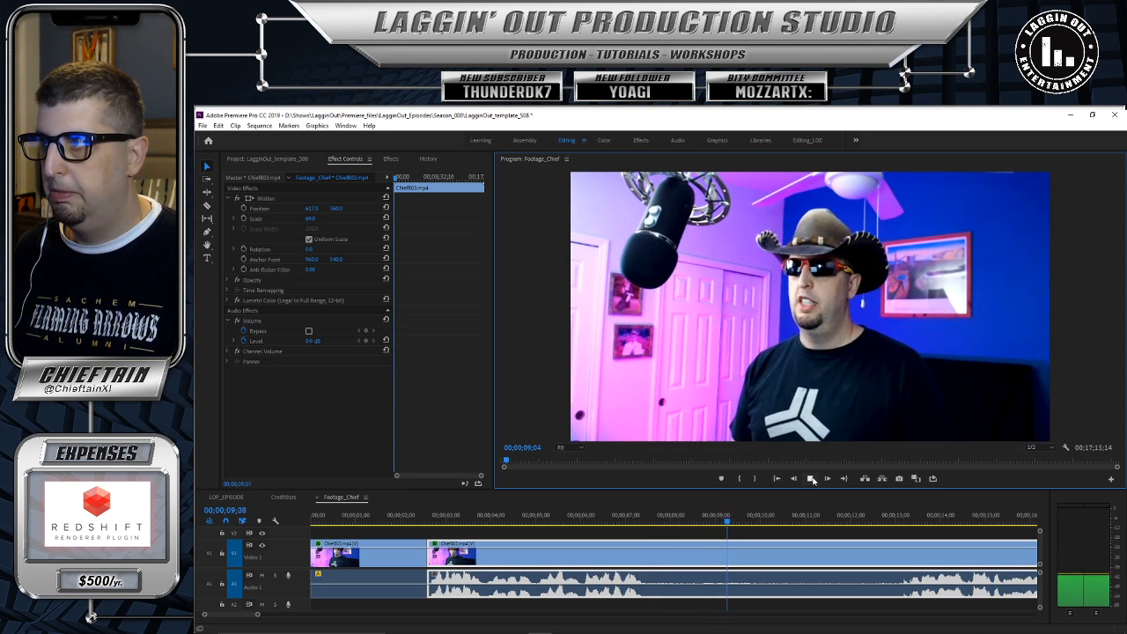
{"action": "left_click", "coordinate": [804, 481]}
Step: Split the second Chief803 segment at 00;00;07;15 and again just after 00;00;13;00, where the speech resumes
{"action": "left_click_drag", "start_coordinate": [676, 528], "coordinate": [649, 525]}
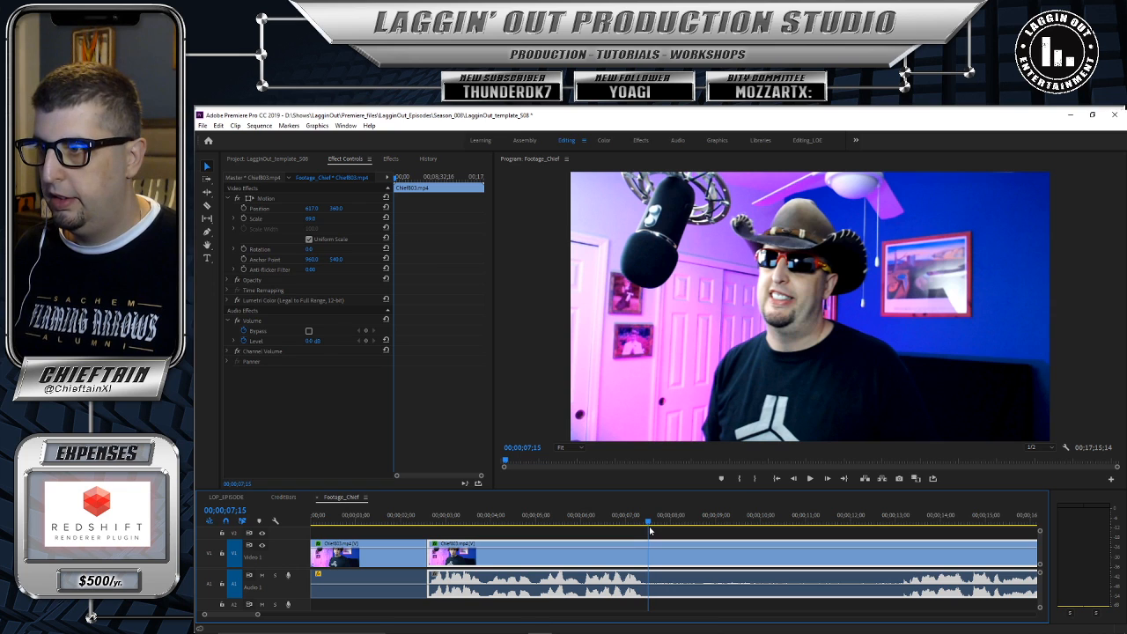
{"action": "key", "text": "c"}
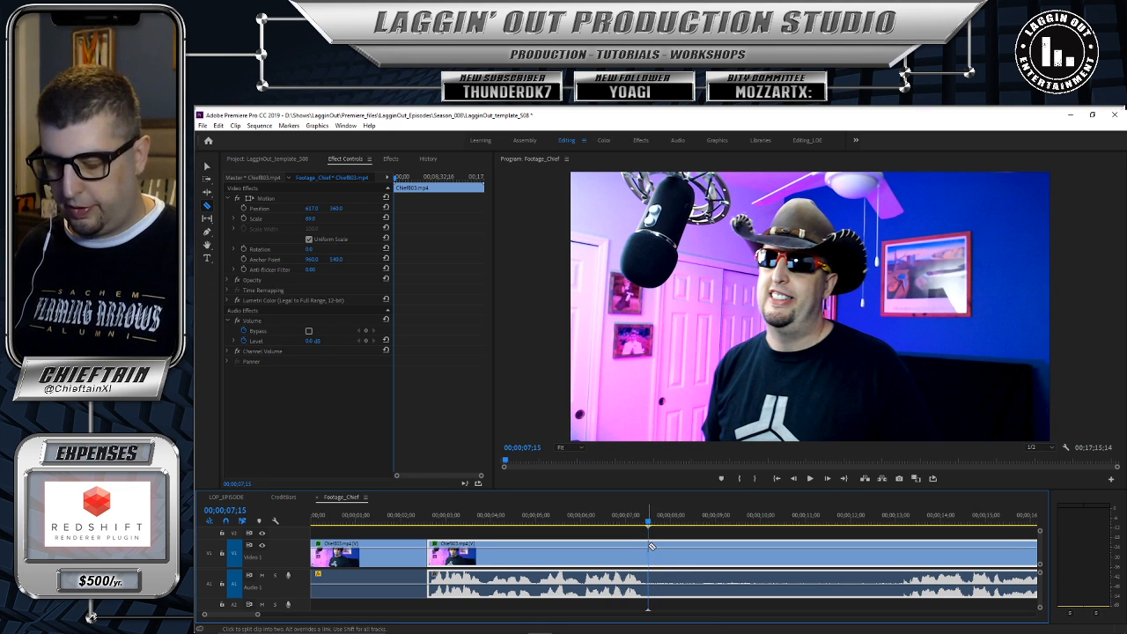
{"action": "left_click", "coordinate": [651, 547]}
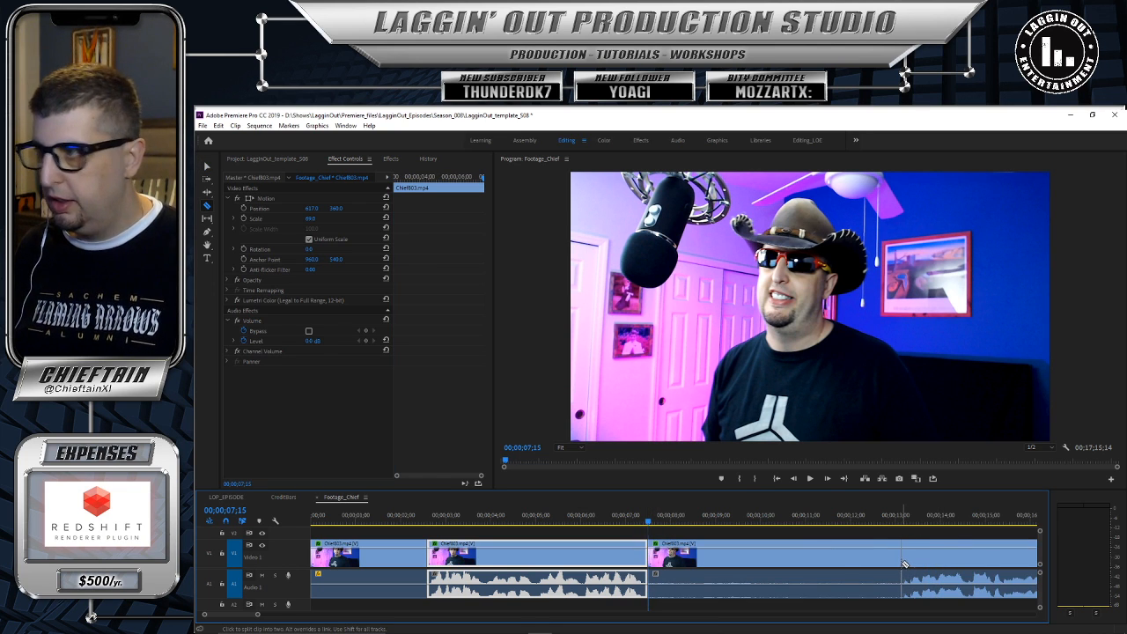
{"action": "left_click", "coordinate": [901, 568]}
{"action": "key", "text": "v"}
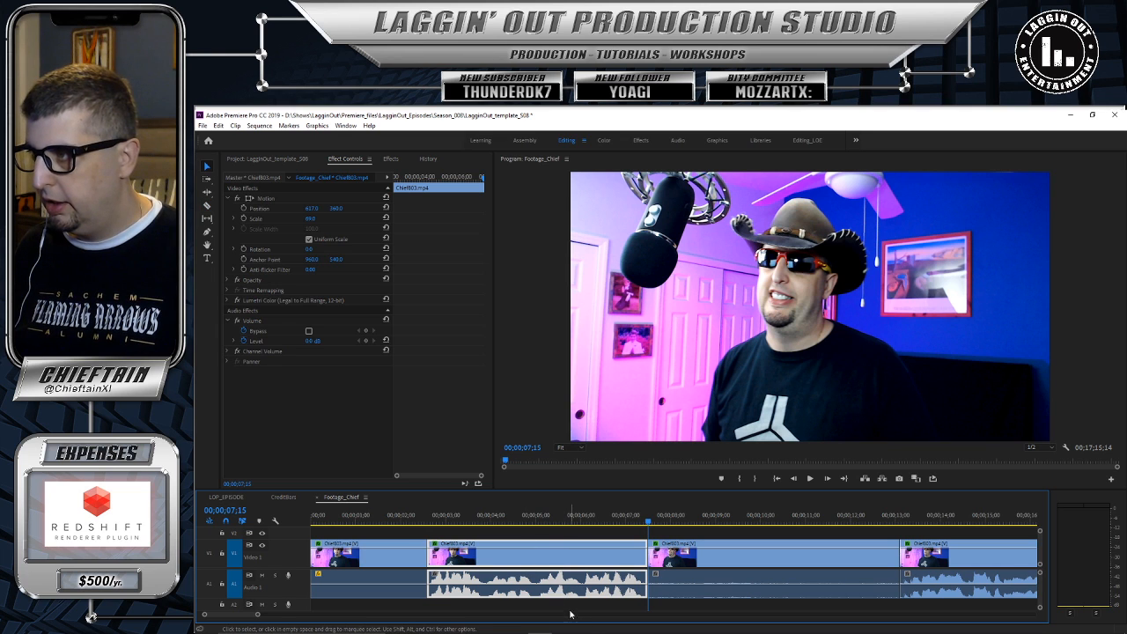
Step: Silence the quiet segment between the two new cuts by lowering its audio gain
{"action": "right_click", "coordinate": [794, 552]}
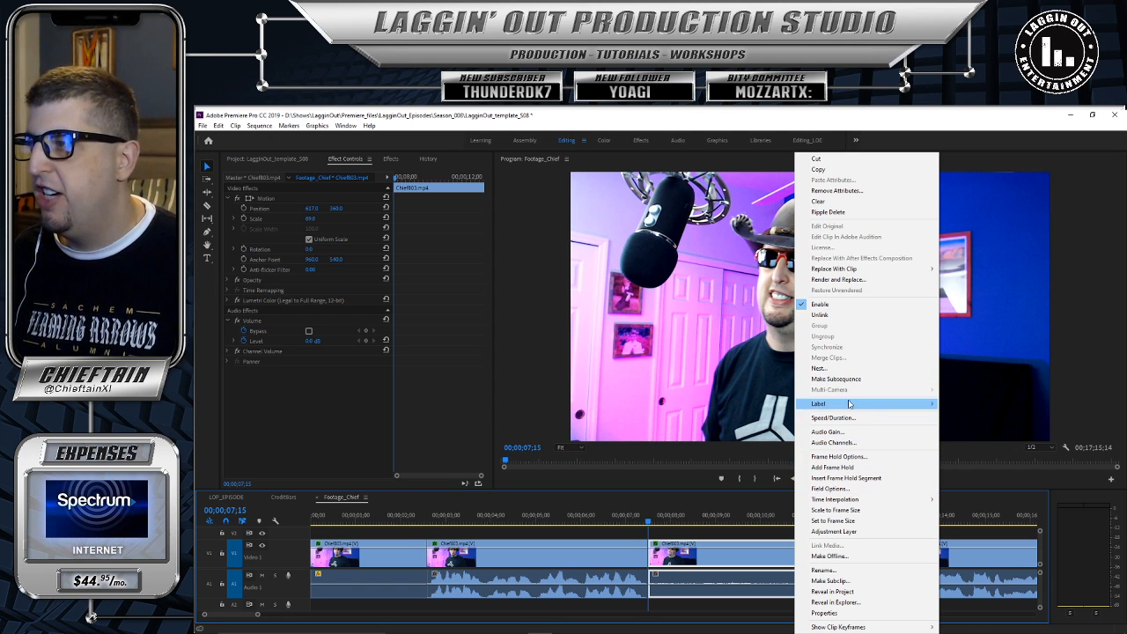
{"action": "left_click", "coordinate": [864, 432]}
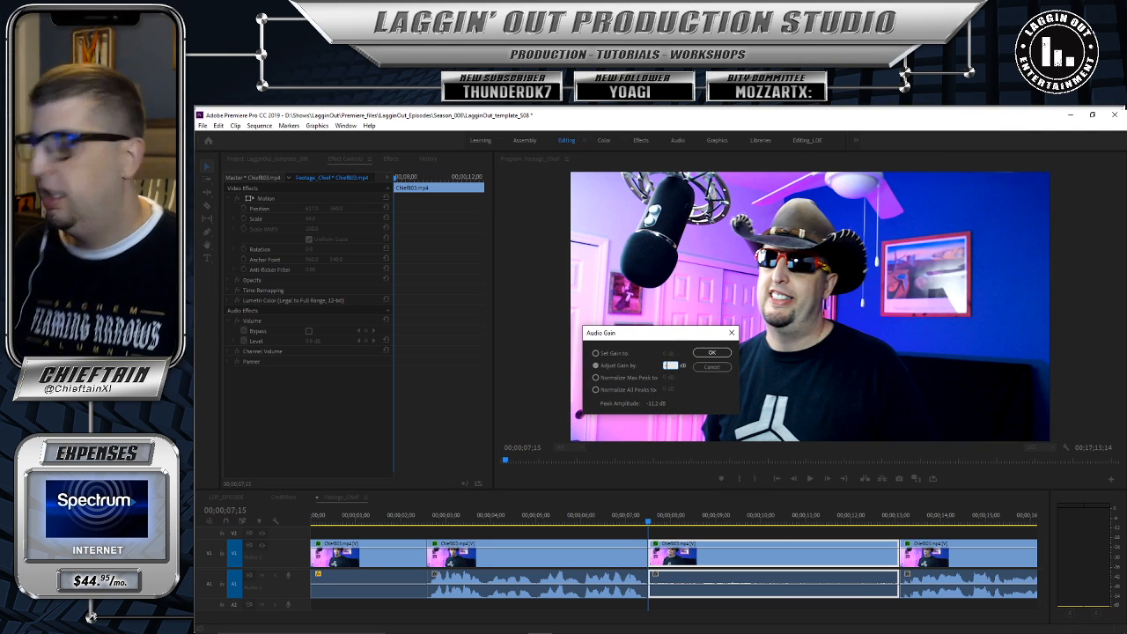
{"action": "key", "text": "Return"}
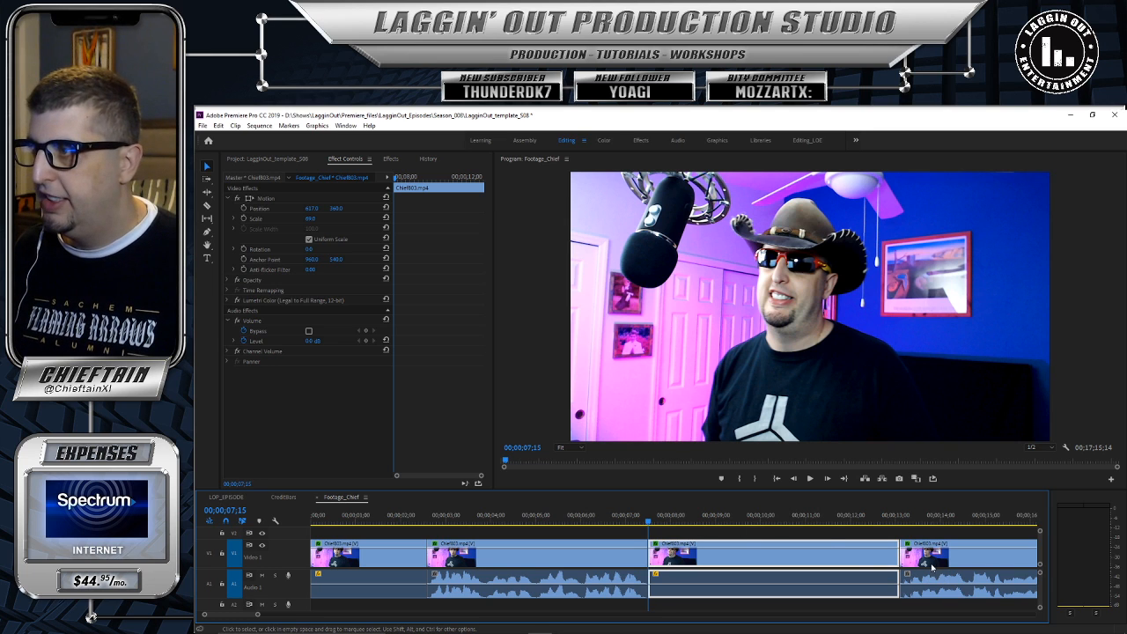
Step: Trim the silenced segment's end back to about 00;00;10;00 and move the remaining footage up against it
{"action": "left_click_drag", "start_coordinate": [898, 550], "coordinate": [759, 544]}
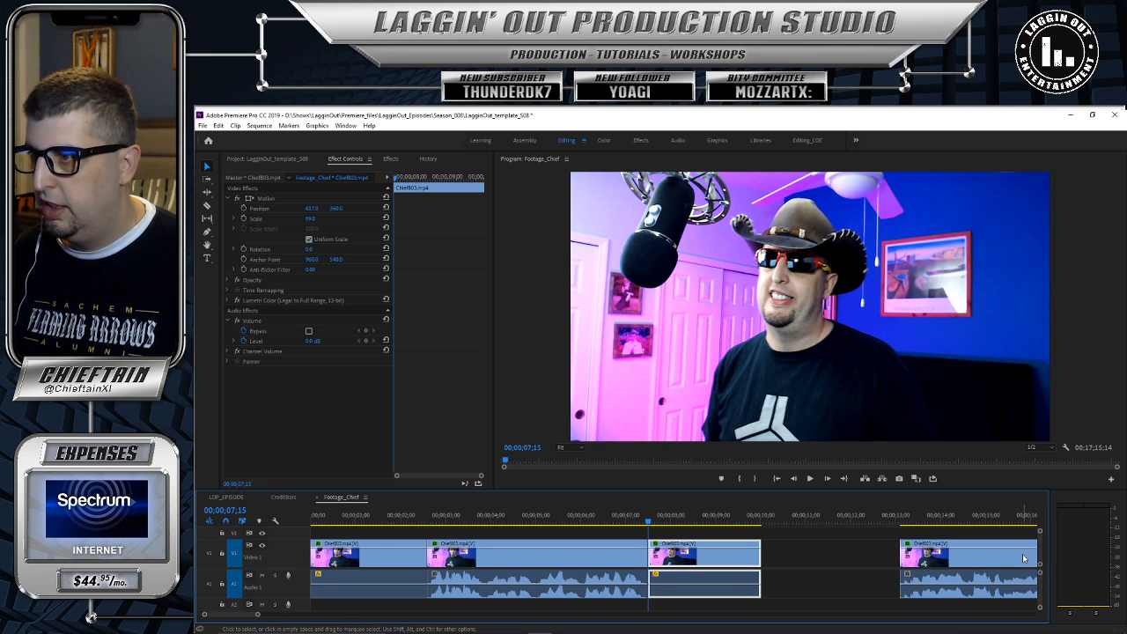
{"action": "left_click", "coordinate": [992, 551]}
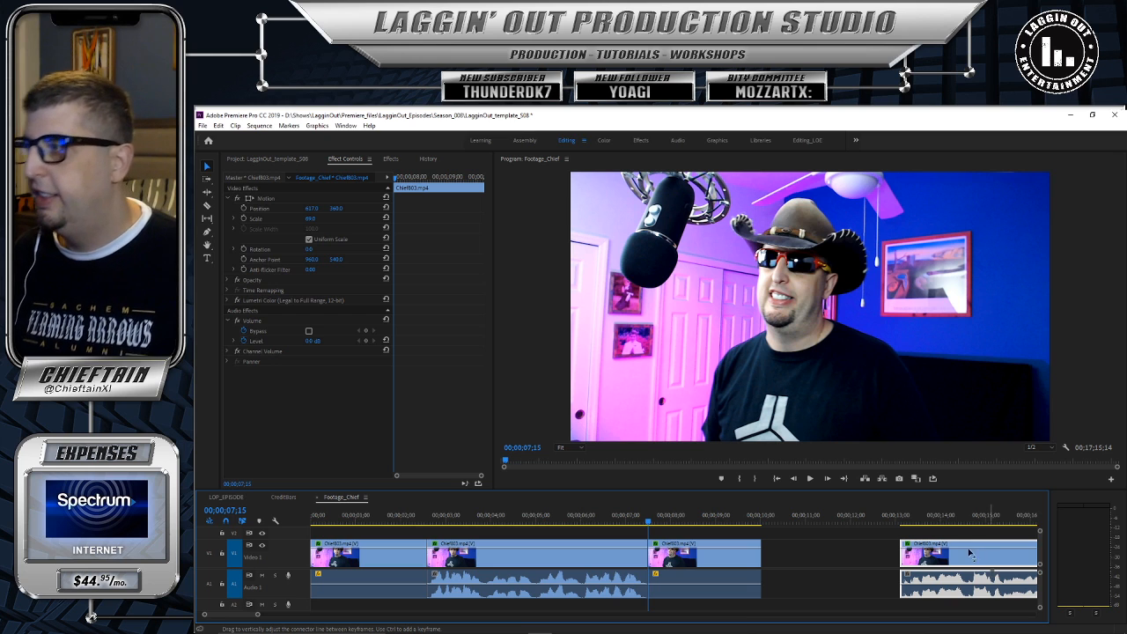
{"action": "left_click_drag", "start_coordinate": [989, 554], "coordinate": [988, 552]}
{"action": "key", "text": "ctrl+z"}
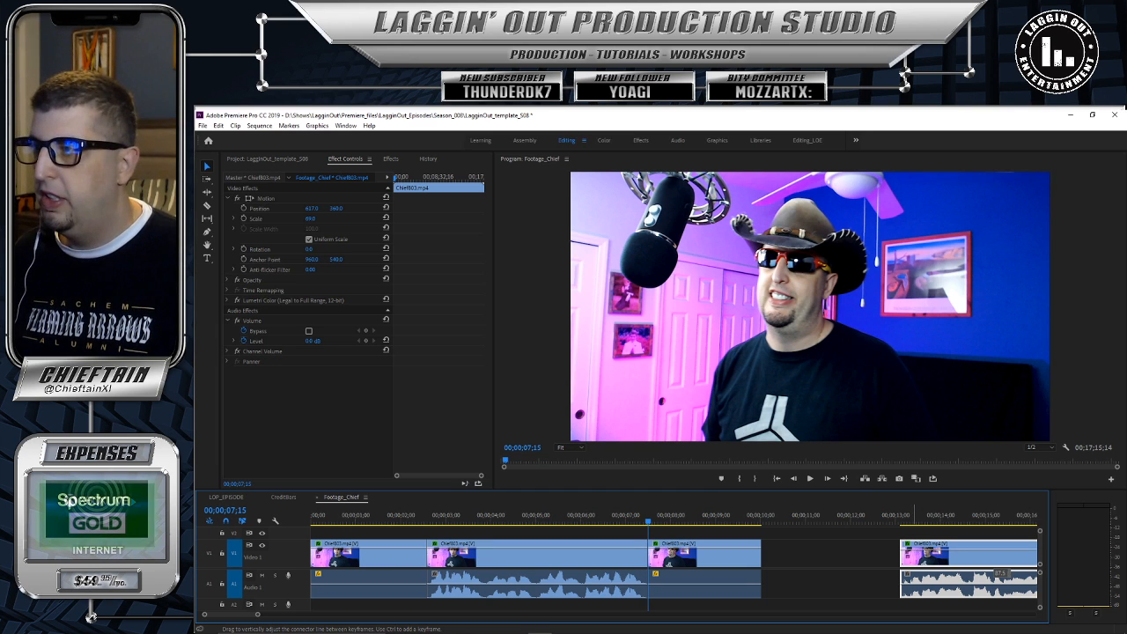
{"action": "left_click_drag", "start_coordinate": [980, 541], "coordinate": [843, 557]}
Step: Play back the join after the silenced segment, replaying it from 00;00;09;01 to judge the next speech passage
{"action": "left_click_drag", "start_coordinate": [257, 616], "coordinate": [614, 629]}
{"action": "left_click", "coordinate": [810, 480]}
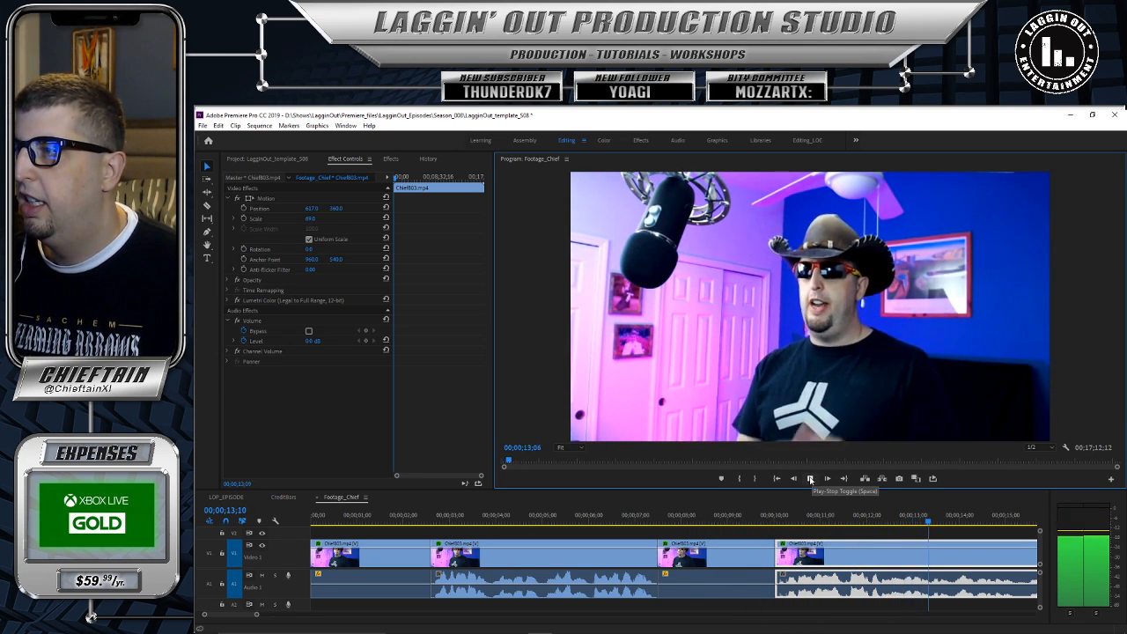
{"action": "left_click", "coordinate": [807, 480]}
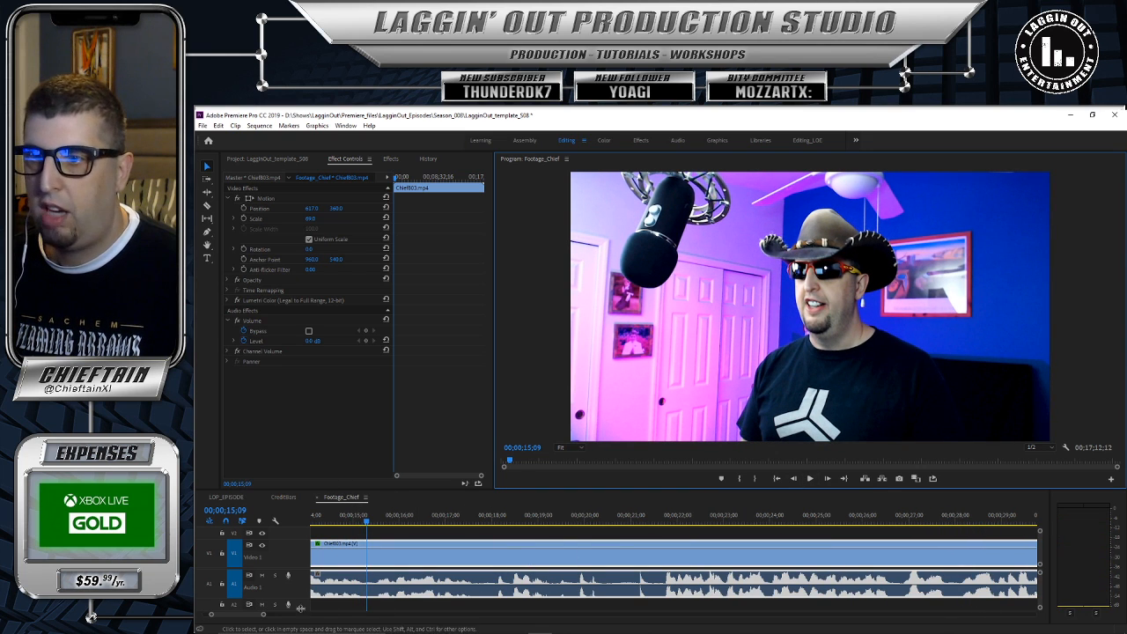
{"action": "mouse_move", "coordinate": [261, 616]}
{"action": "left_mouse_down"}
{"action": "mouse_move", "coordinate": [237, 617]}
{"action": "mouse_move", "coordinate": [263, 619]}
{"action": "left_mouse_up"}
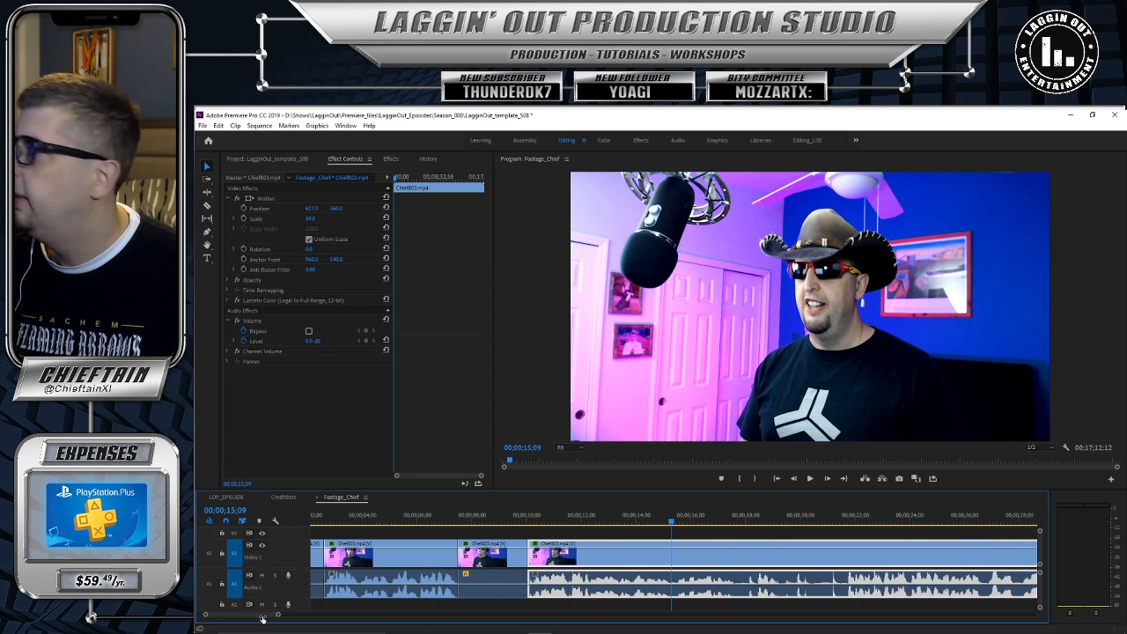
{"action": "left_click_drag", "start_coordinate": [573, 517], "coordinate": [501, 507]}
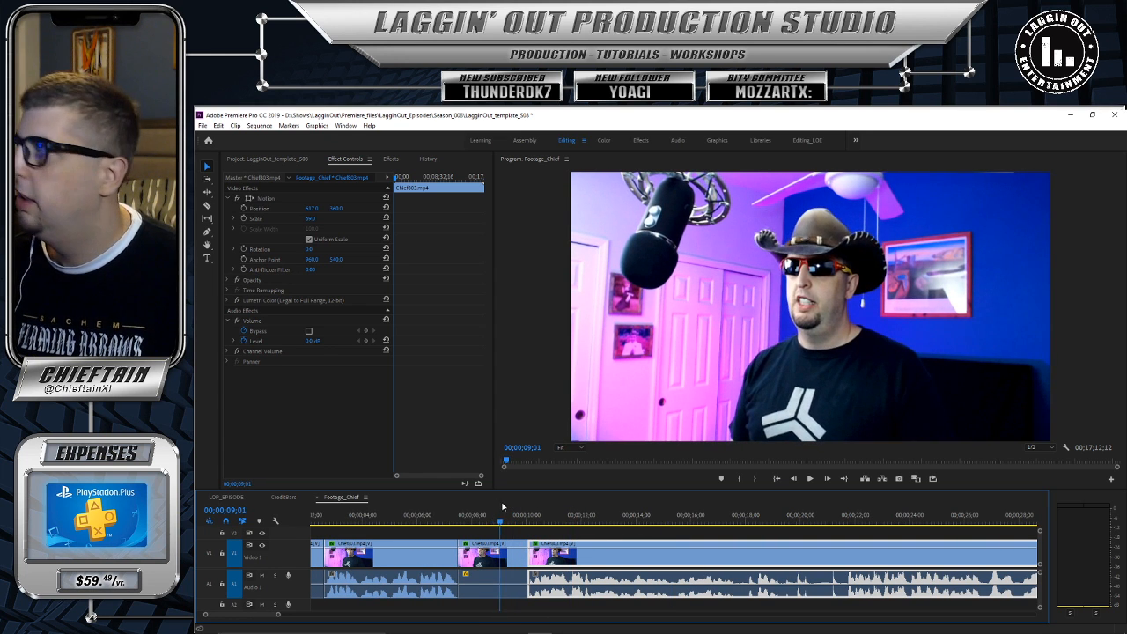
{"action": "left_click", "coordinate": [810, 478]}
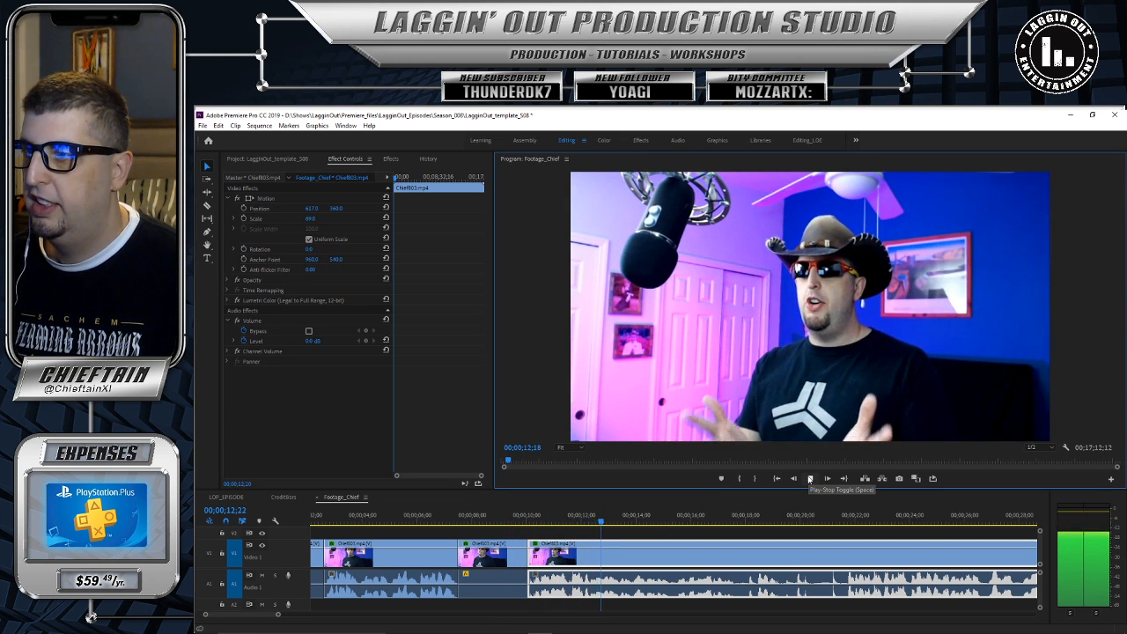
{"action": "key", "text": "space"}
Step: Find the end of the spoken phrase and split the remaining Chief803 footage at 00;00;13;12
{"action": "left_click_drag", "start_coordinate": [626, 523], "coordinate": [614, 525]}
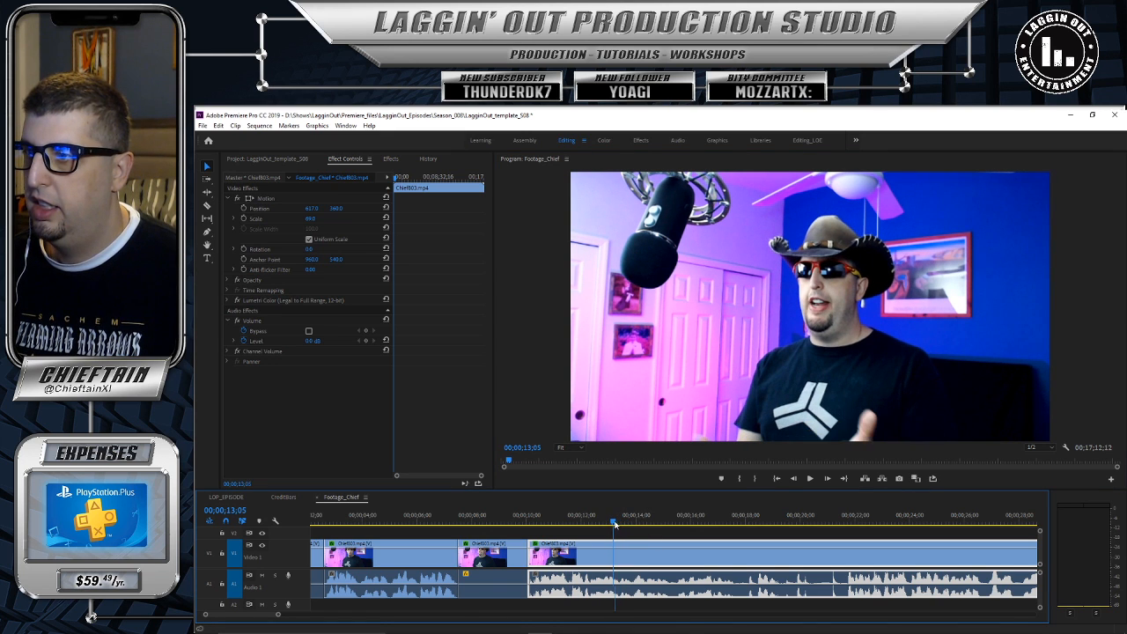
{"action": "key", "text": "space"}
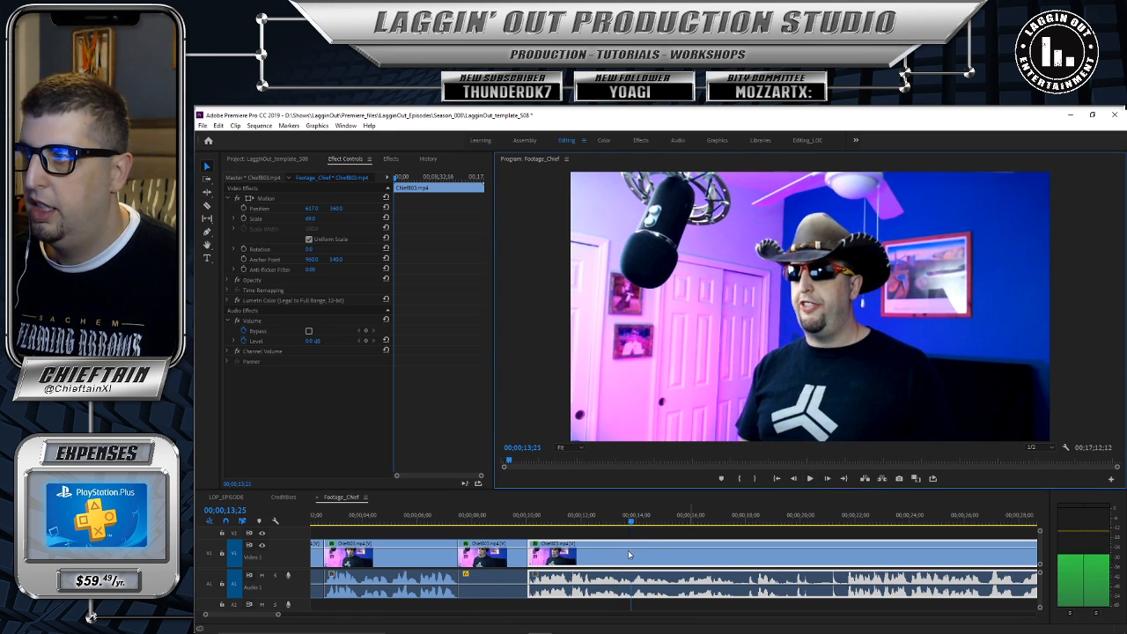
{"action": "mouse_move", "coordinate": [629, 523]}
{"action": "left_mouse_down"}
{"action": "mouse_move", "coordinate": [606, 524]}
{"action": "mouse_move", "coordinate": [620, 523]}
{"action": "left_mouse_up"}
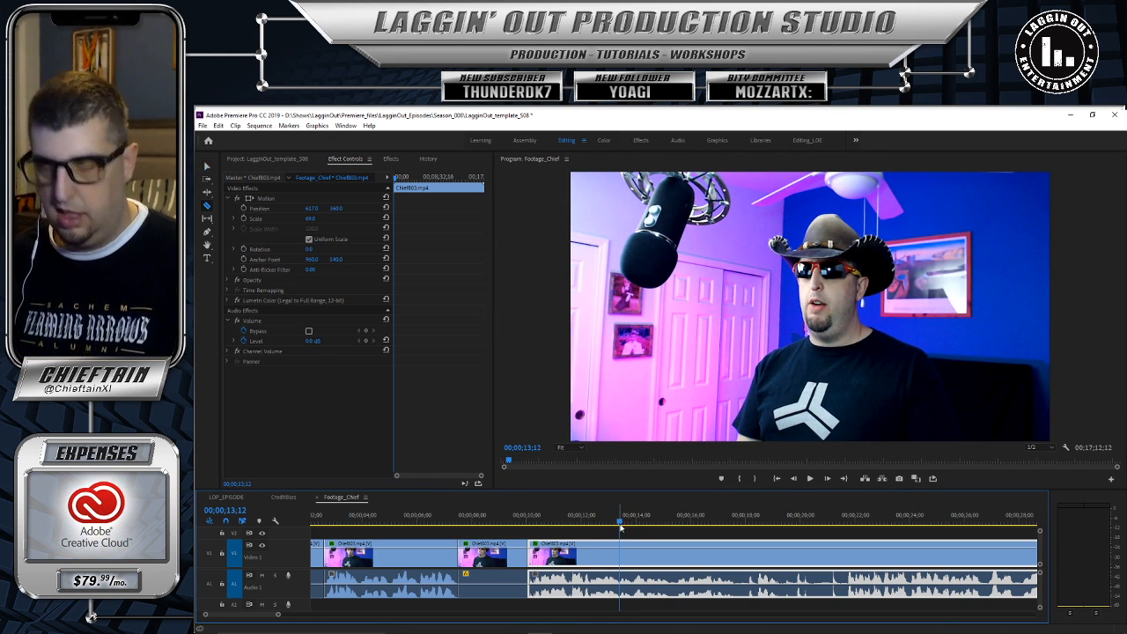
{"action": "left_click", "coordinate": [621, 547]}
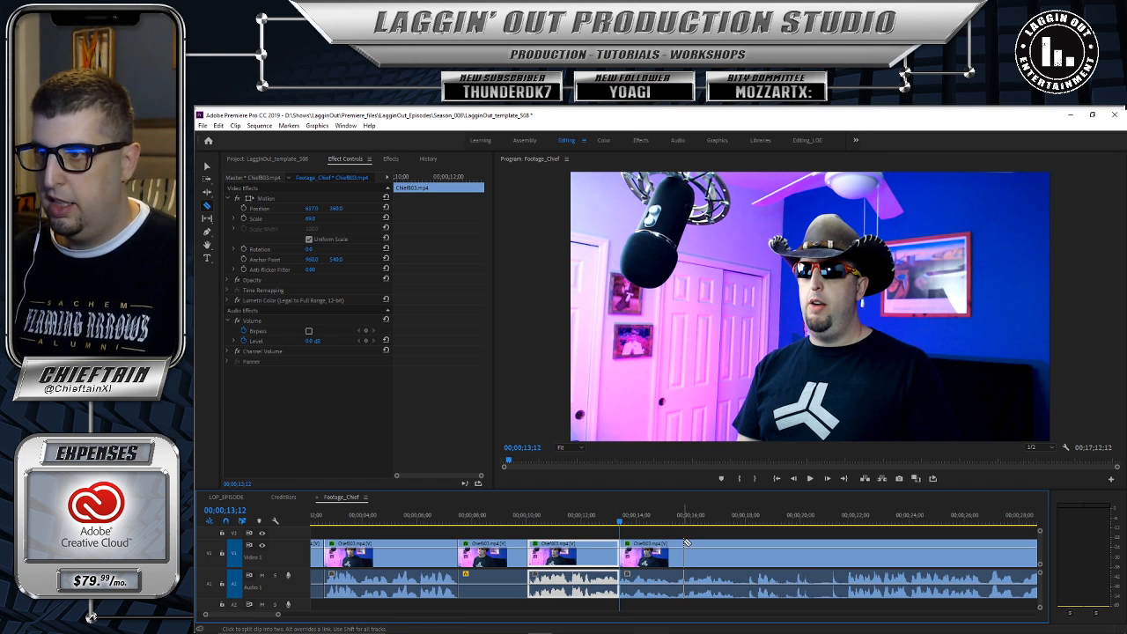
{"action": "key", "text": "v"}
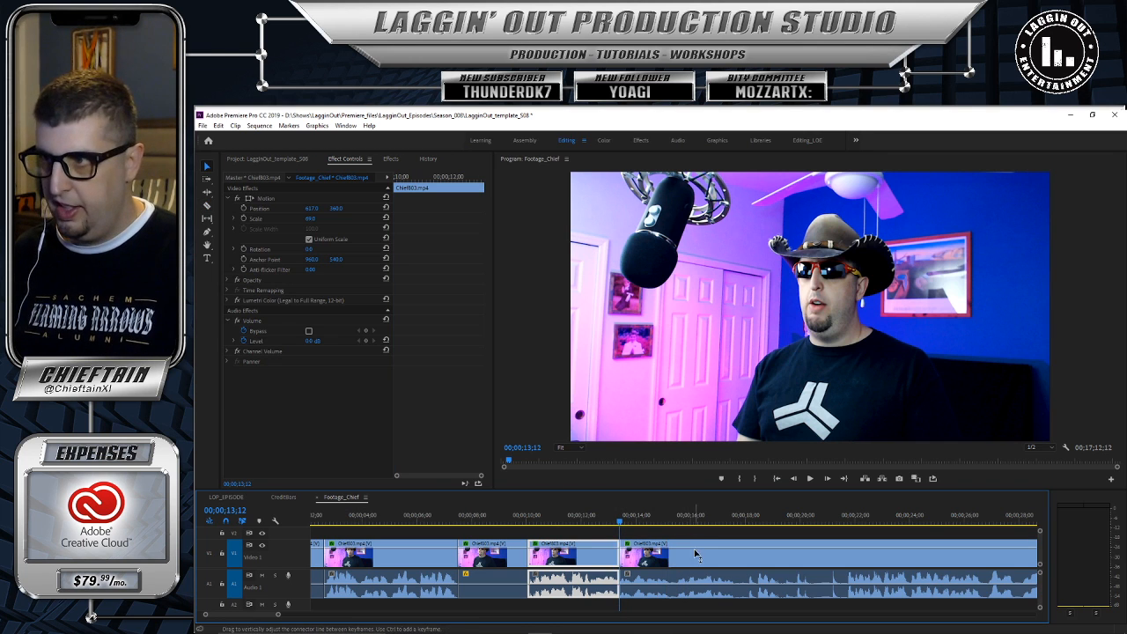
Step: Move the footage after the 00;00;13;12 cut about two seconds later and play the sequence from 00;00;09;18 across the gap
{"action": "left_click_drag", "start_coordinate": [698, 548], "coordinate": [759, 549]}
{"action": "left_click_drag", "start_coordinate": [593, 518], "coordinate": [516, 518]}
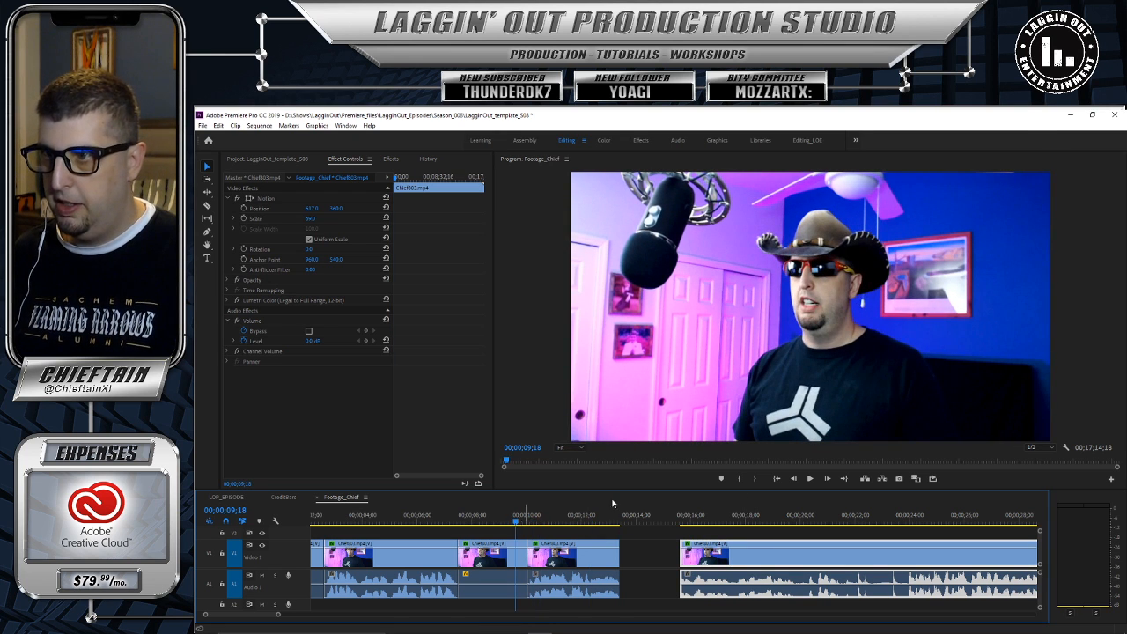
{"action": "left_click", "coordinate": [806, 478]}
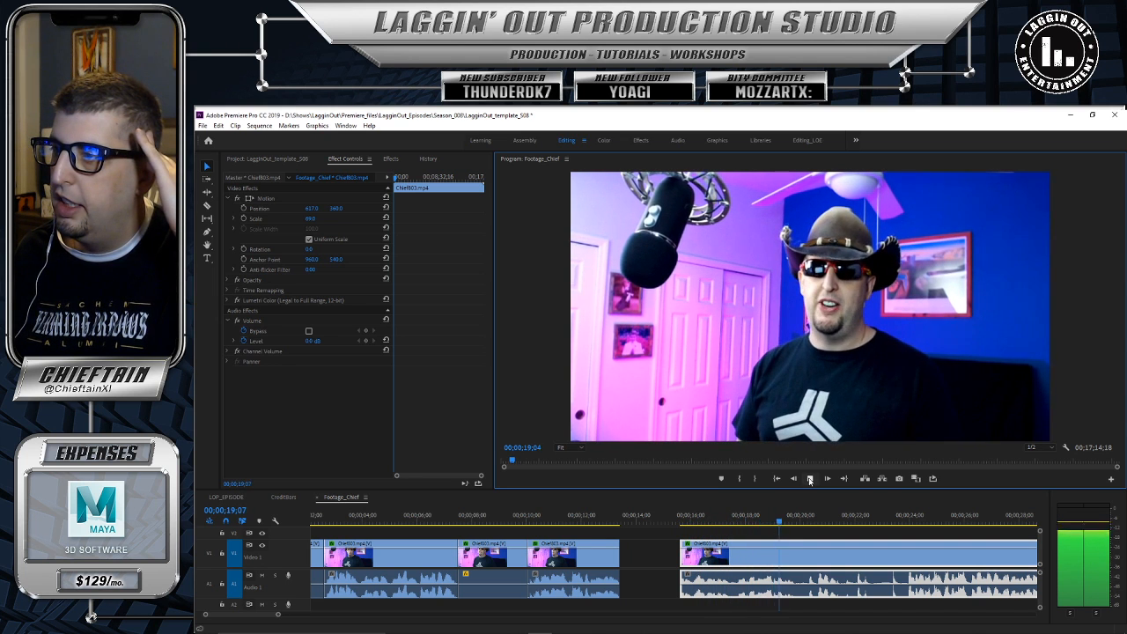
{"action": "left_click", "coordinate": [810, 480]}
Step: Trim about two seconds off the start of the remaining footage, close the gap and play the join from 00;00;09;27
{"action": "left_click_drag", "start_coordinate": [783, 522], "coordinate": [736, 543]}
{"action": "left_click_drag", "start_coordinate": [833, 548], "coordinate": [716, 544]}
{"action": "left_click_drag", "start_coordinate": [636, 517], "coordinate": [525, 520]}
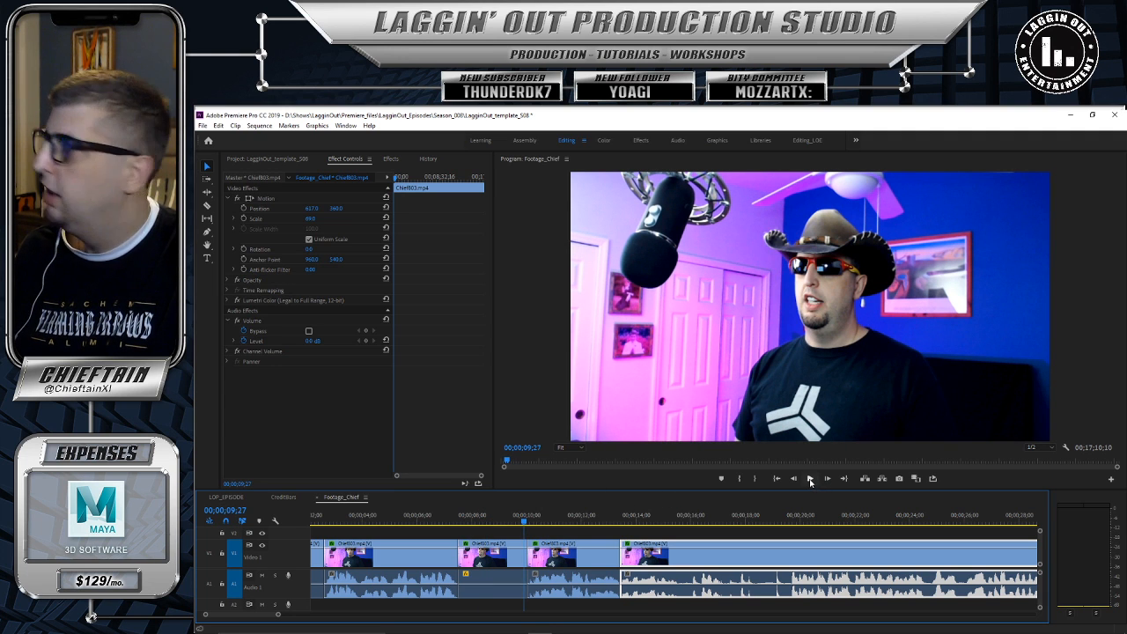
{"action": "left_click", "coordinate": [810, 479]}
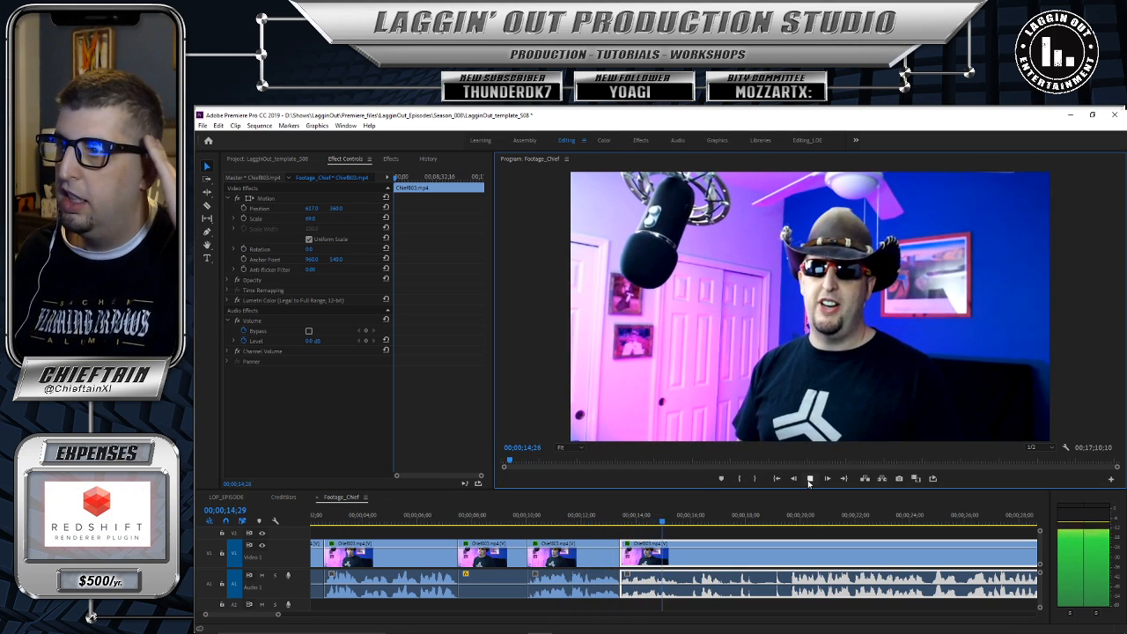
Step: Find the end of the next spoken phrase and split the remaining Chief803 footage at 00;00;15;17
{"action": "left_click", "coordinate": [809, 479]}
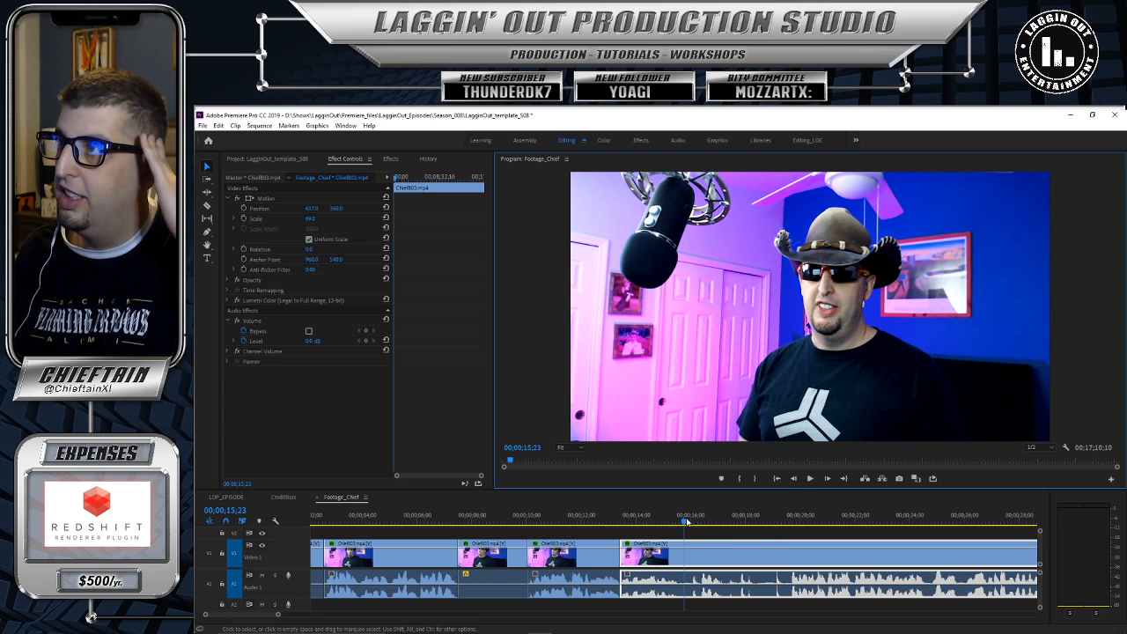
{"action": "left_click_drag", "start_coordinate": [684, 522], "coordinate": [679, 523]}
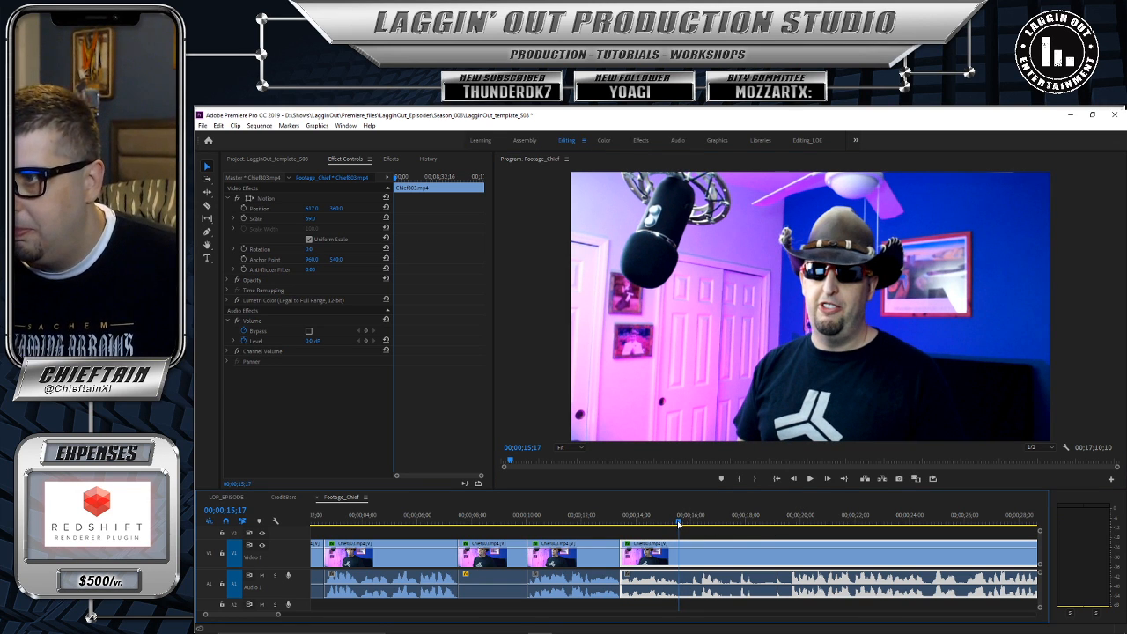
{"action": "key", "text": "x"}
{"action": "key", "text": "c"}
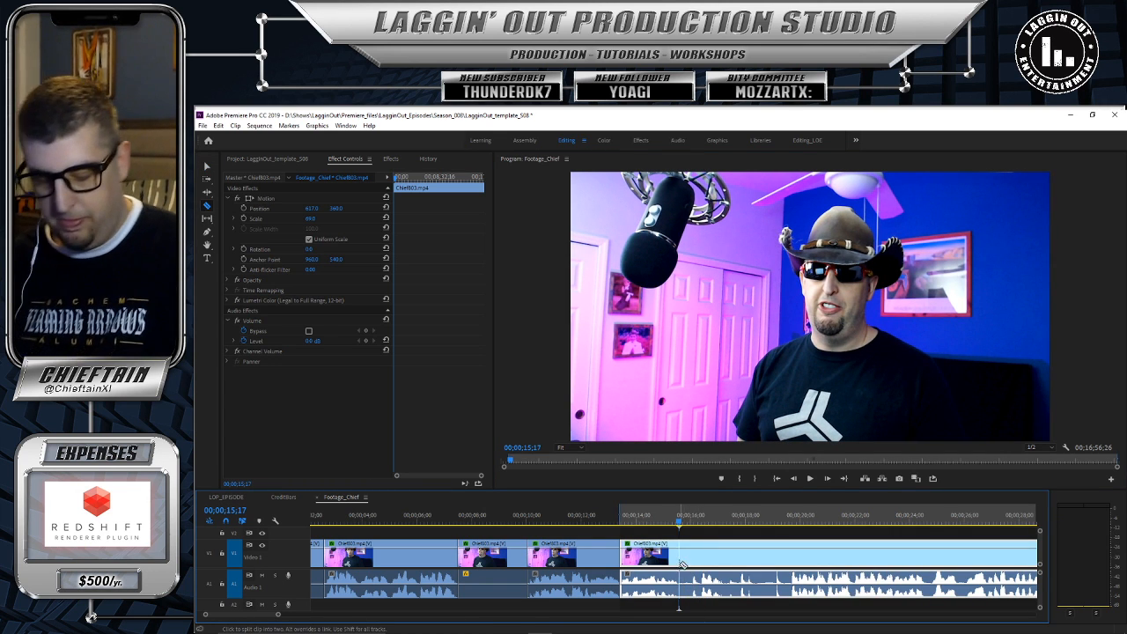
{"action": "left_click", "coordinate": [684, 560]}
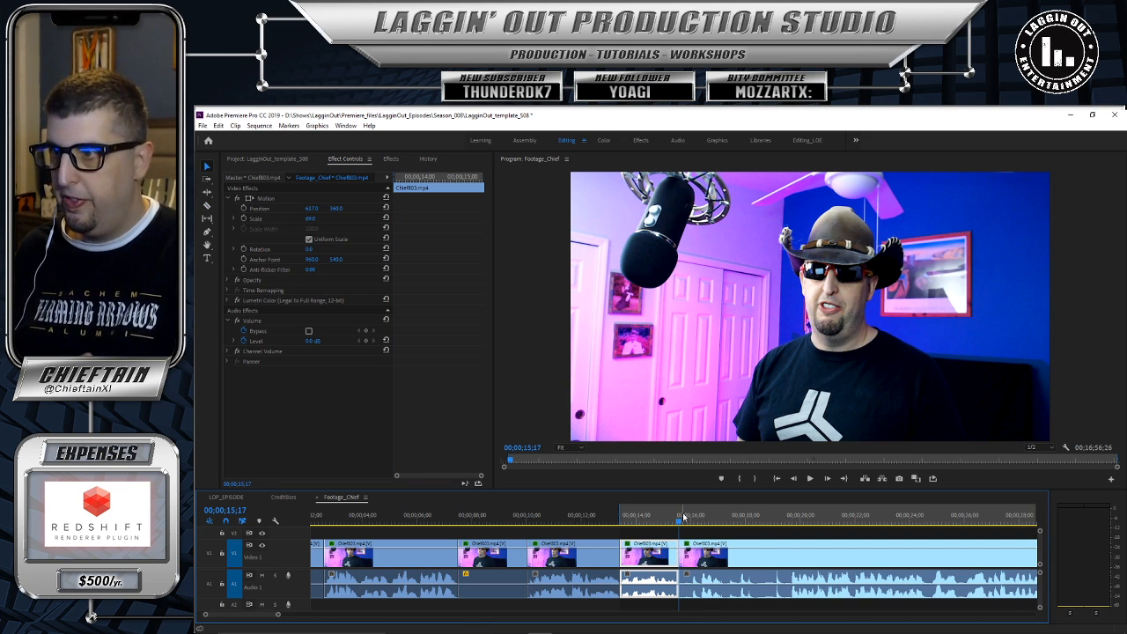
Step: Zoom the segment ending at 00;00;15;17 to scale 101, set its horizontal position to 461 and play across it
{"action": "left_click_drag", "start_coordinate": [680, 522], "coordinate": [670, 522]}
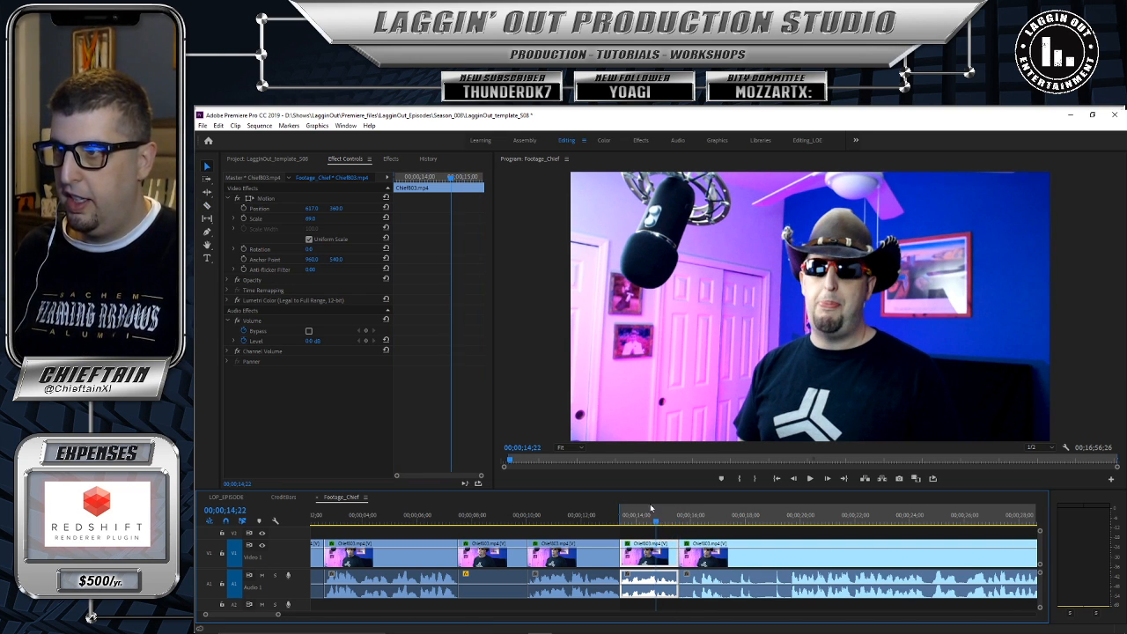
{"action": "left_click_drag", "start_coordinate": [310, 218], "coordinate": [236, 209]}
{"action": "left_click_drag", "start_coordinate": [654, 524], "coordinate": [586, 521]}
{"action": "left_click", "coordinate": [808, 478]}
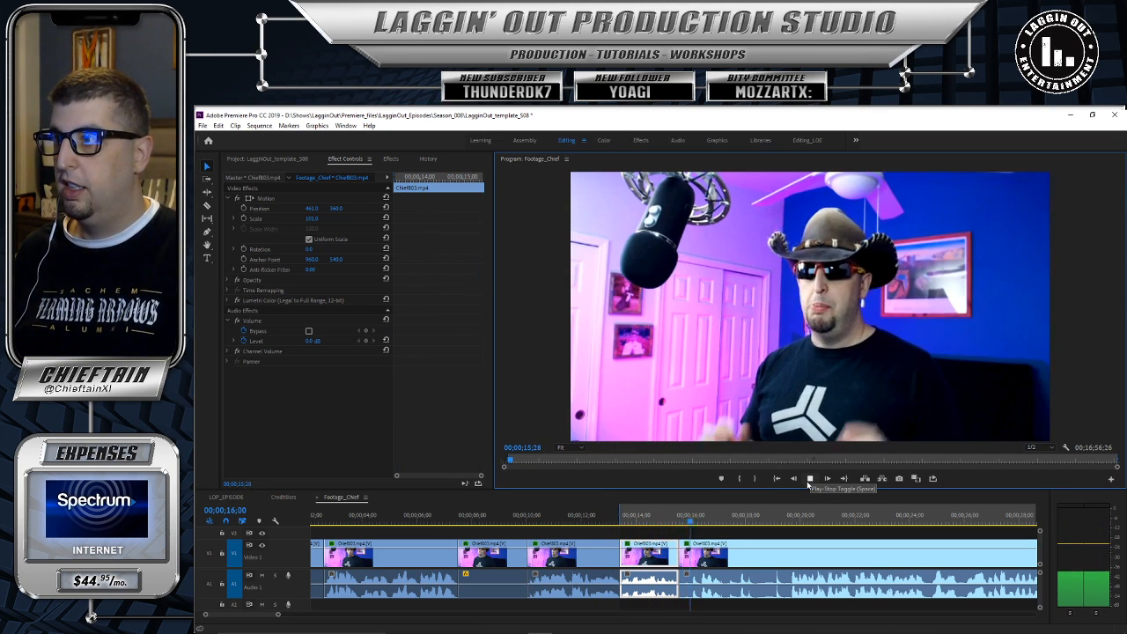
{"action": "left_click", "coordinate": [808, 479]}
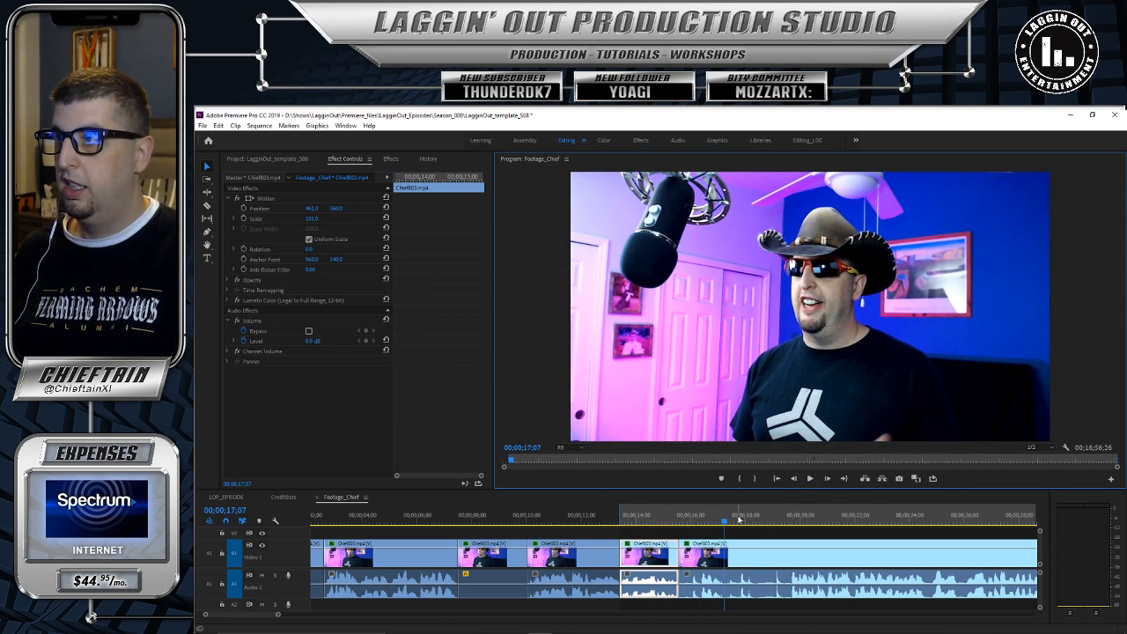
Step: Trim the start of the remaining footage to 00;00;16;01, close the gap and play the join from 00;00;13;09
{"action": "left_click_drag", "start_coordinate": [724, 522], "coordinate": [694, 544]}
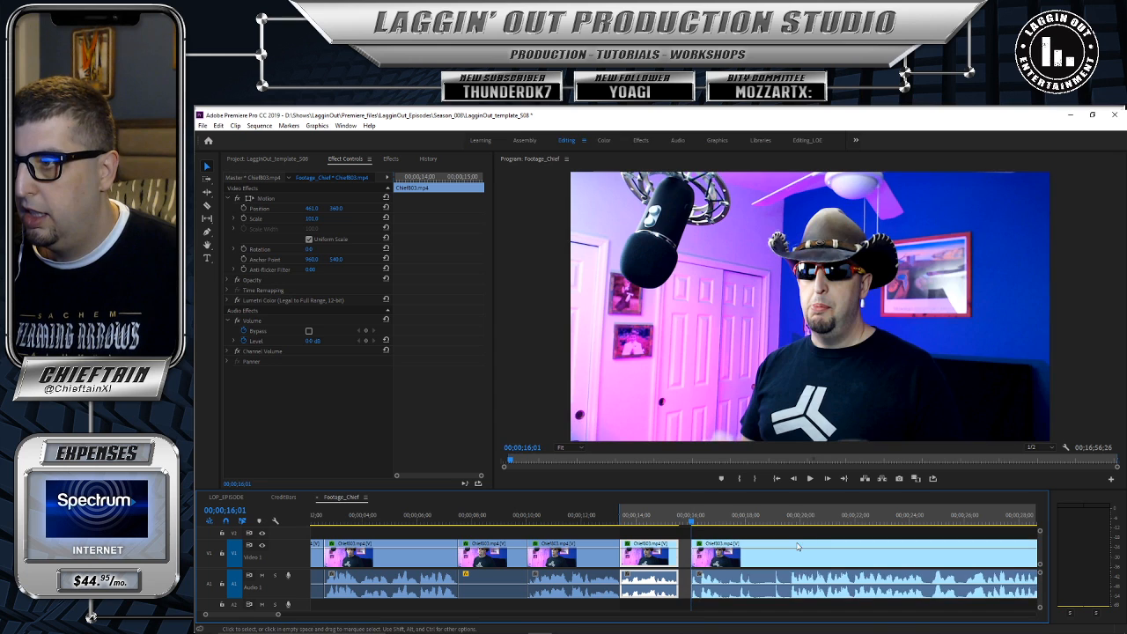
{"action": "left_click_drag", "start_coordinate": [799, 548], "coordinate": [774, 547]}
{"action": "left_click_drag", "start_coordinate": [678, 520], "coordinate": [617, 521]}
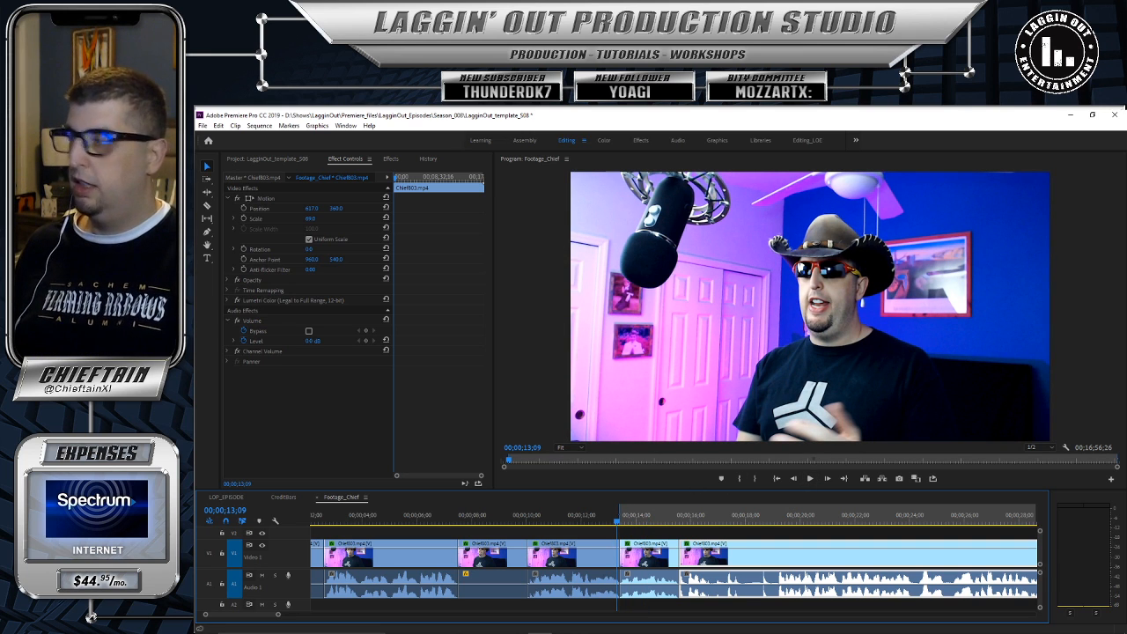
{"action": "key", "text": "alt+Tab"}
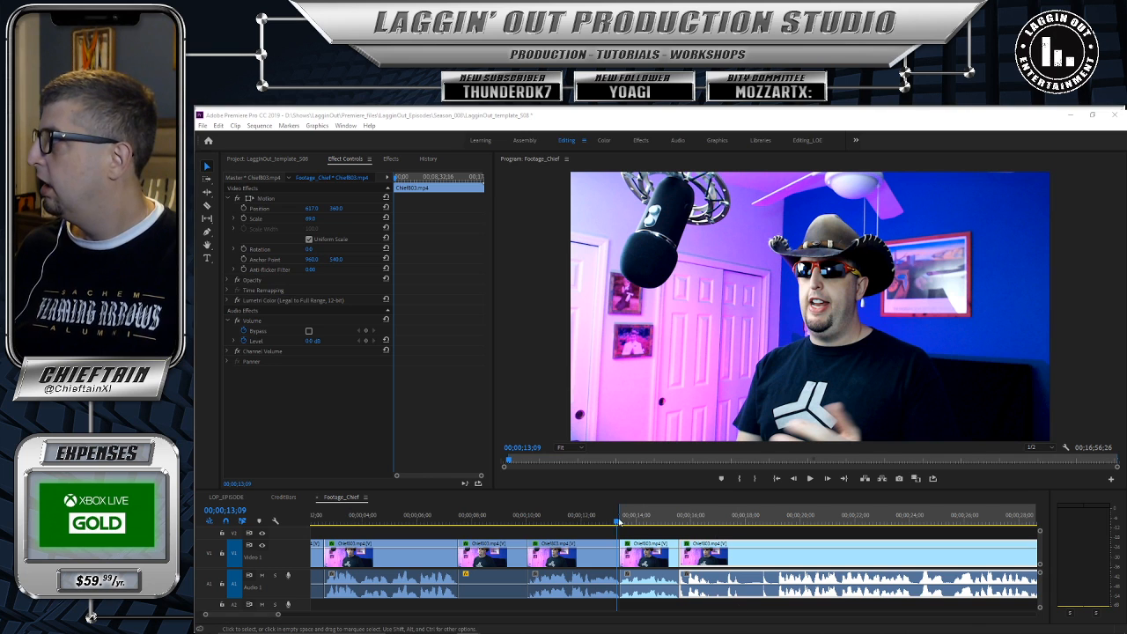
{"action": "left_click", "coordinate": [812, 482]}
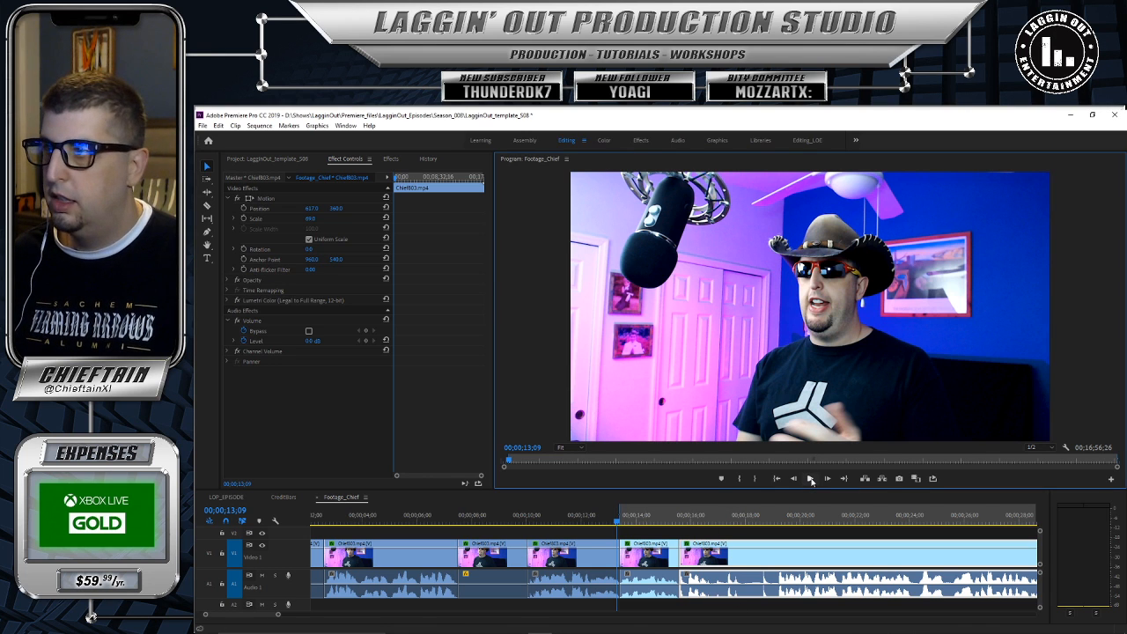
{"action": "left_click", "coordinate": [810, 479]}
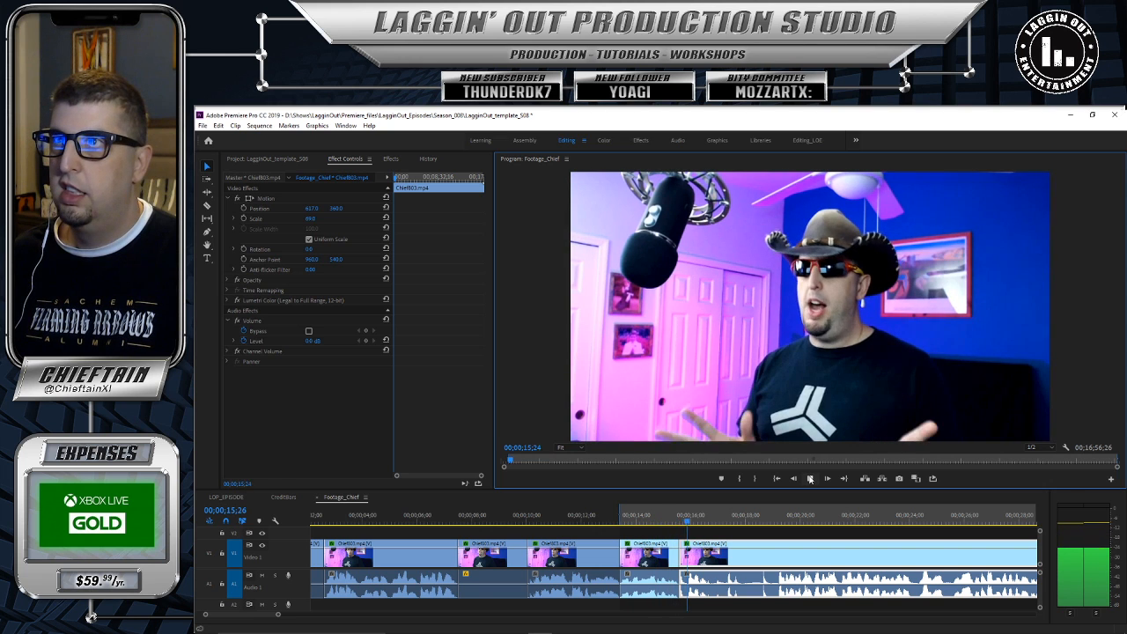
{"action": "left_click", "coordinate": [811, 479]}
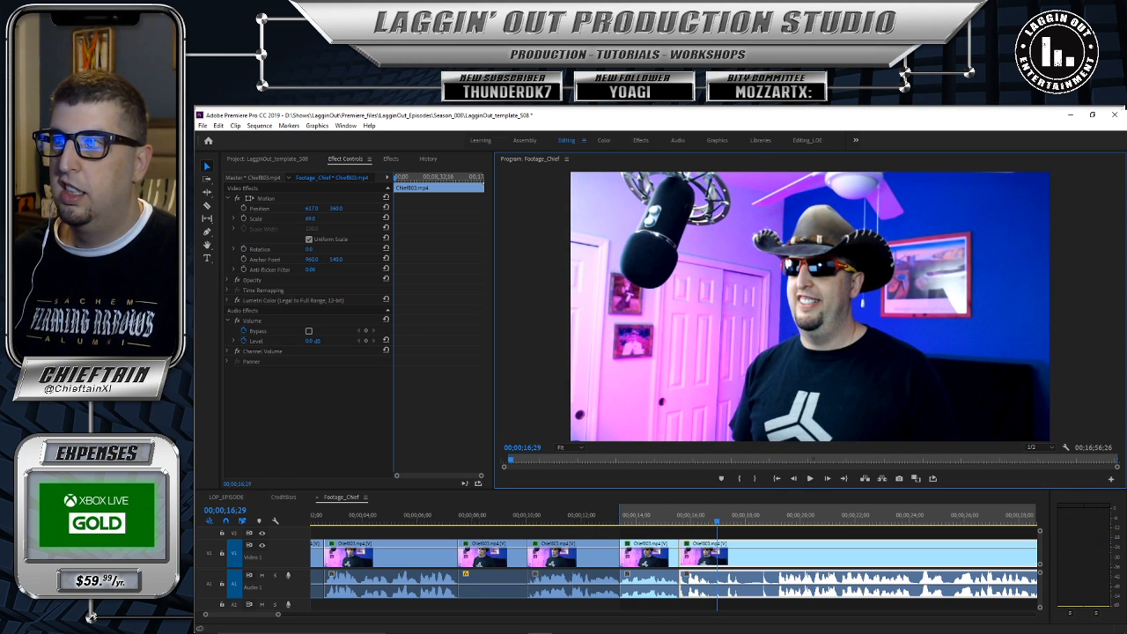
Step: Save the project as a new file named LagginOut_803_RateMySetUp in the Season_008 folder
{"action": "left_click", "coordinate": [203, 127]}
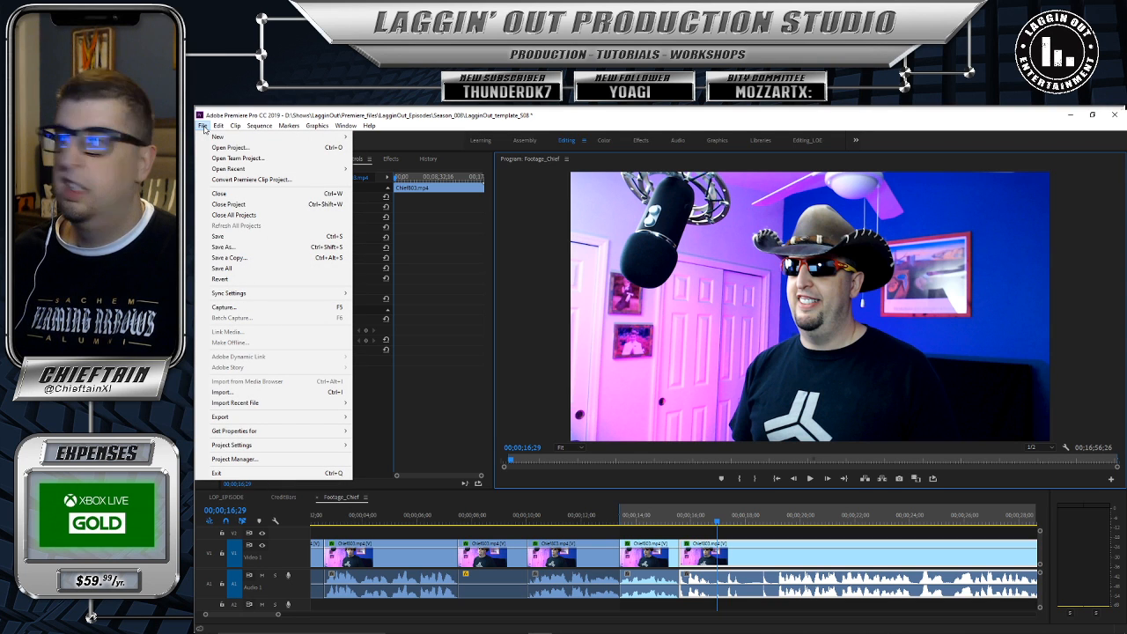
{"action": "left_click", "coordinate": [241, 248]}
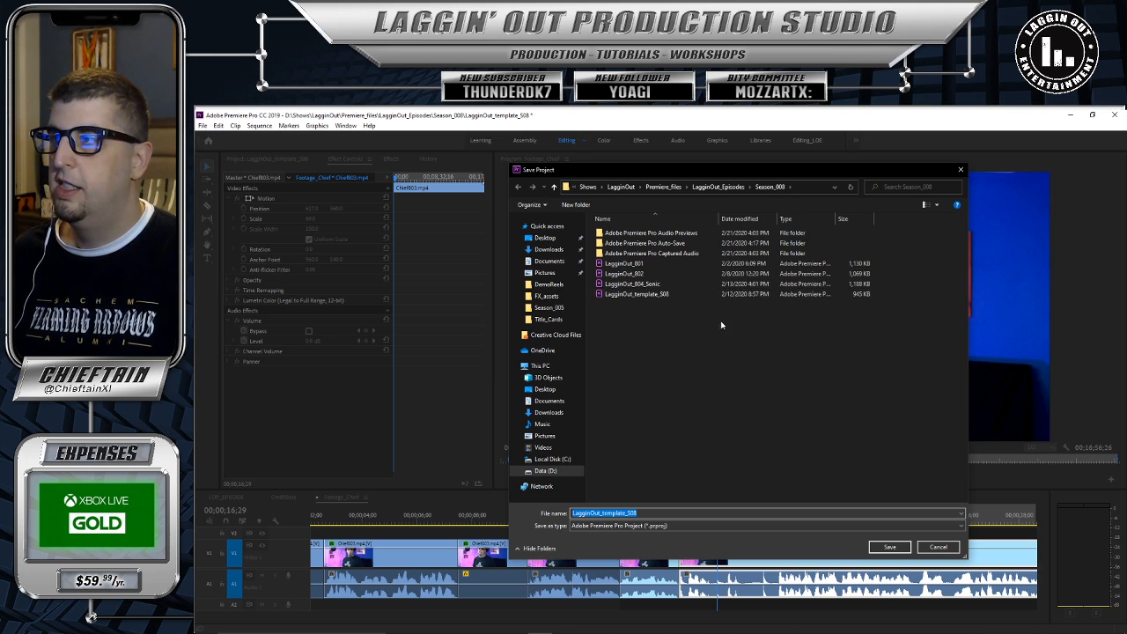
{"action": "left_click", "coordinate": [629, 277]}
{"action": "left_click", "coordinate": [648, 512]}
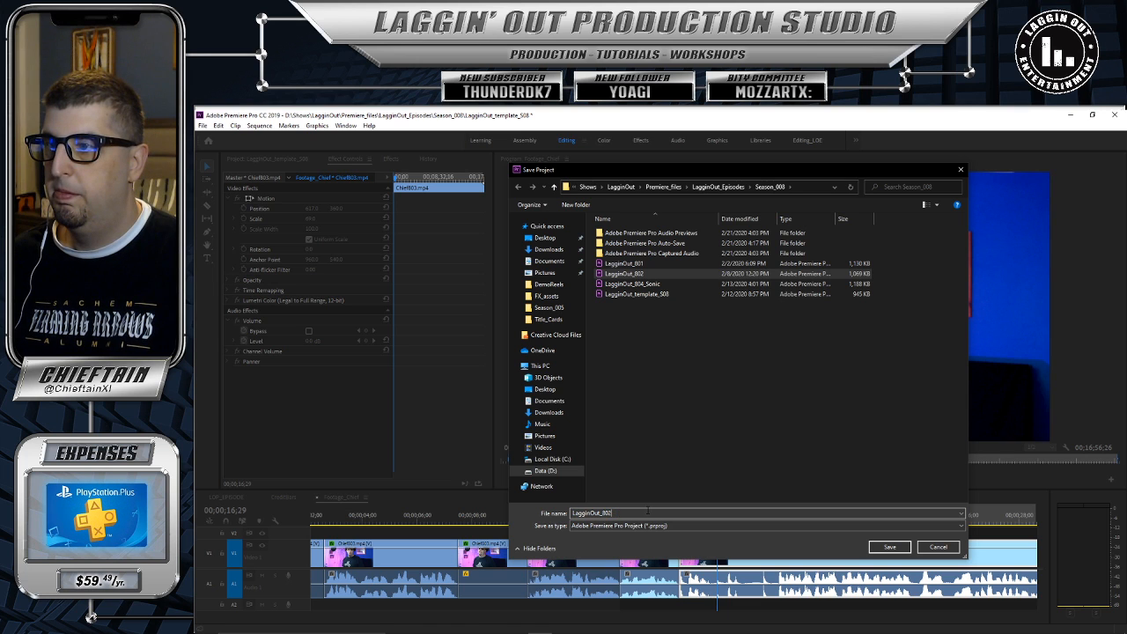
{"action": "key", "text": "BackSpace"}
{"action": "type", "text": "3_RateMySetUp"}
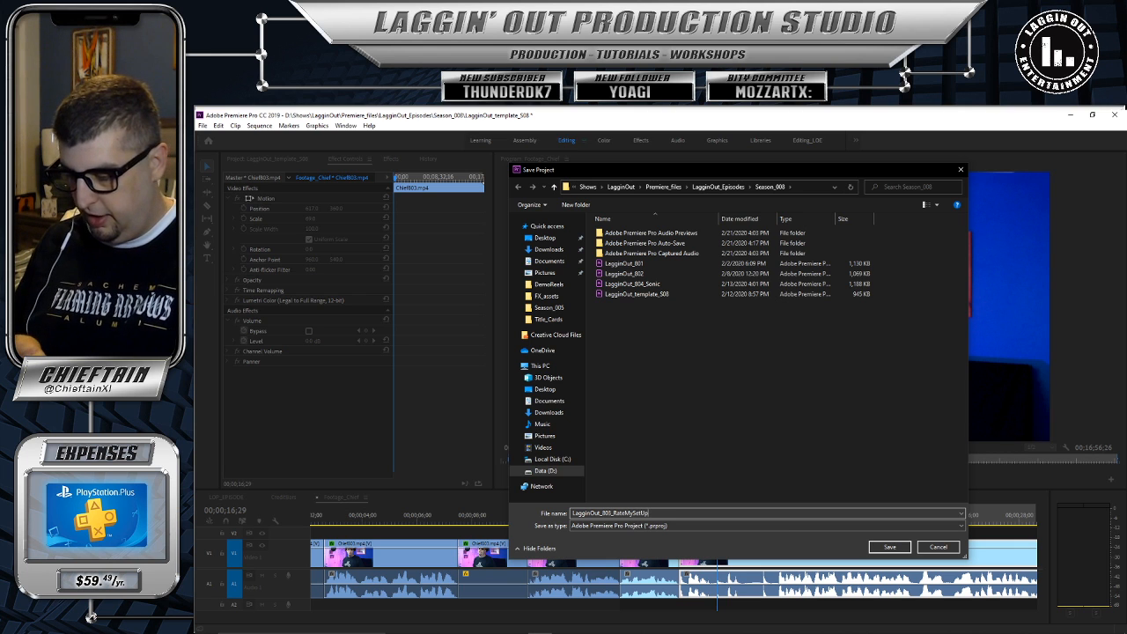
{"action": "key", "text": "Return"}
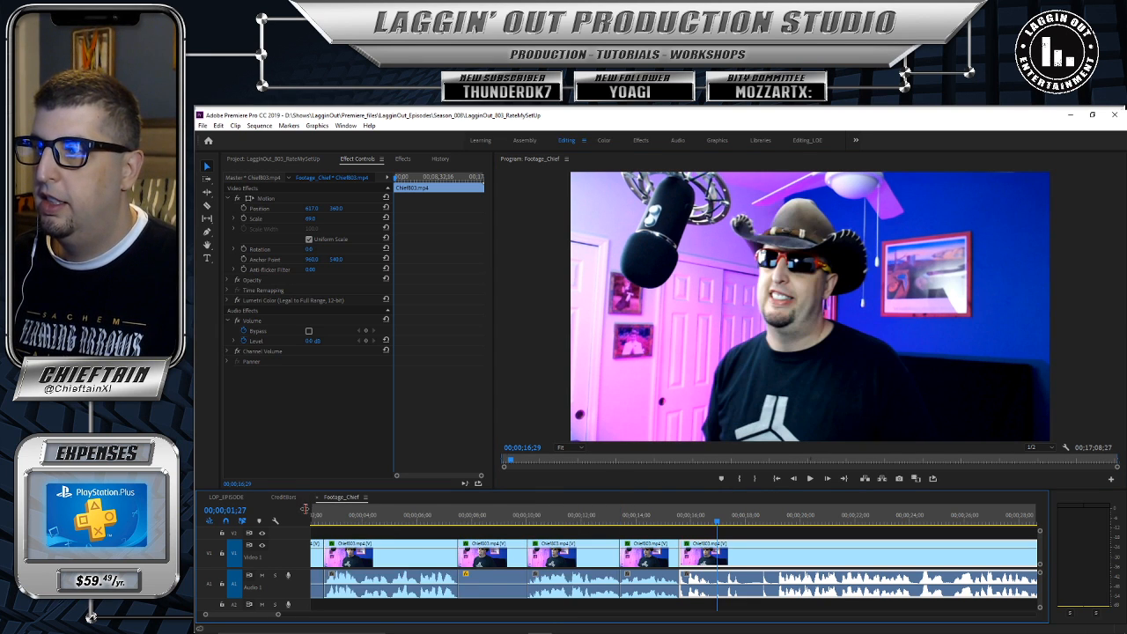
Step: Play the zoomed segment and the following join from around the 13-second mark
{"action": "scroll", "coordinate": [705, 520], "scroll_direction": "up", "scroll_amount": 1}
{"action": "left_click", "coordinate": [683, 517]}
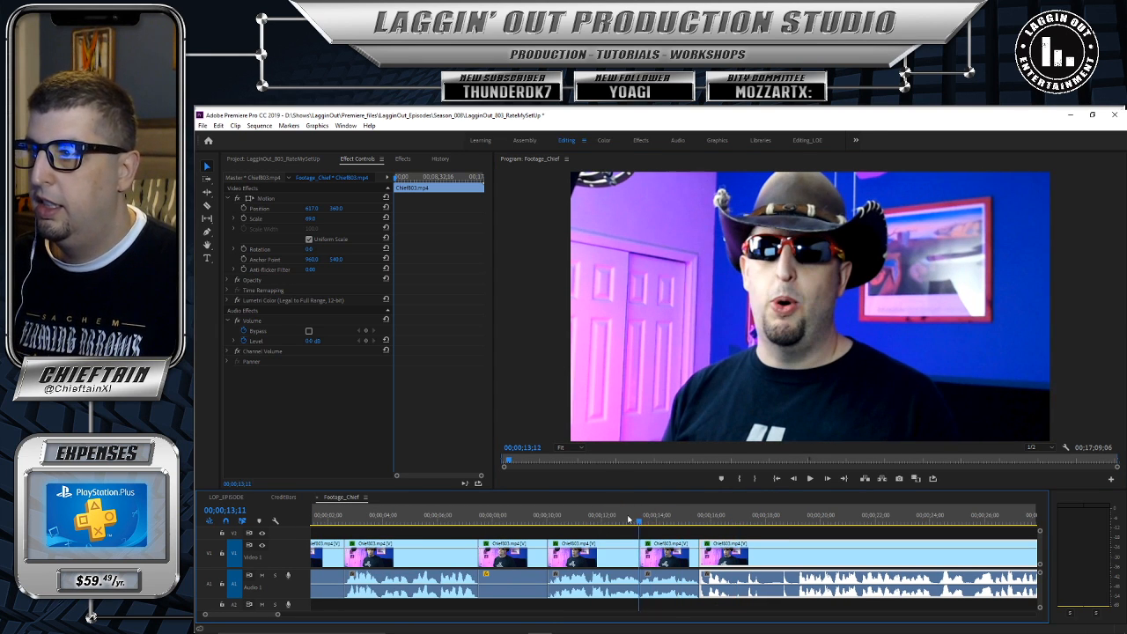
{"action": "left_click", "coordinate": [627, 519]}
{"action": "left_click", "coordinate": [811, 479]}
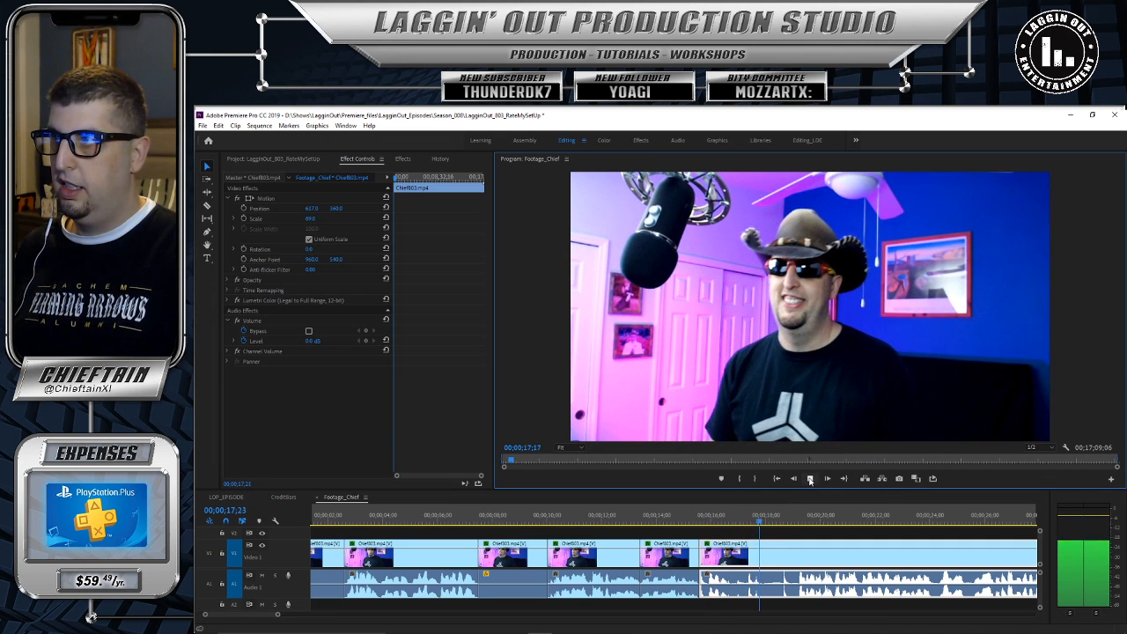
{"action": "key", "text": "space"}
Step: Replay the short passage after the zoomed segment and split the remaining footage at 00;00;16;25
{"action": "left_click_drag", "start_coordinate": [764, 520], "coordinate": [716, 524]}
{"action": "left_click", "coordinate": [806, 478]}
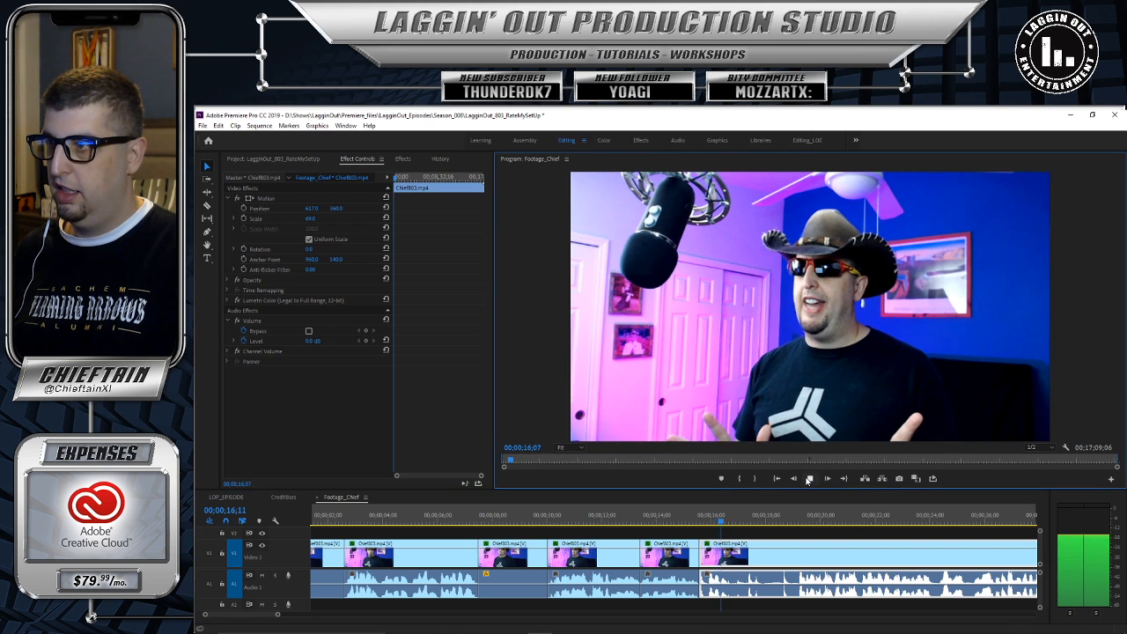
{"action": "left_click_drag", "start_coordinate": [738, 523], "coordinate": [718, 521]}
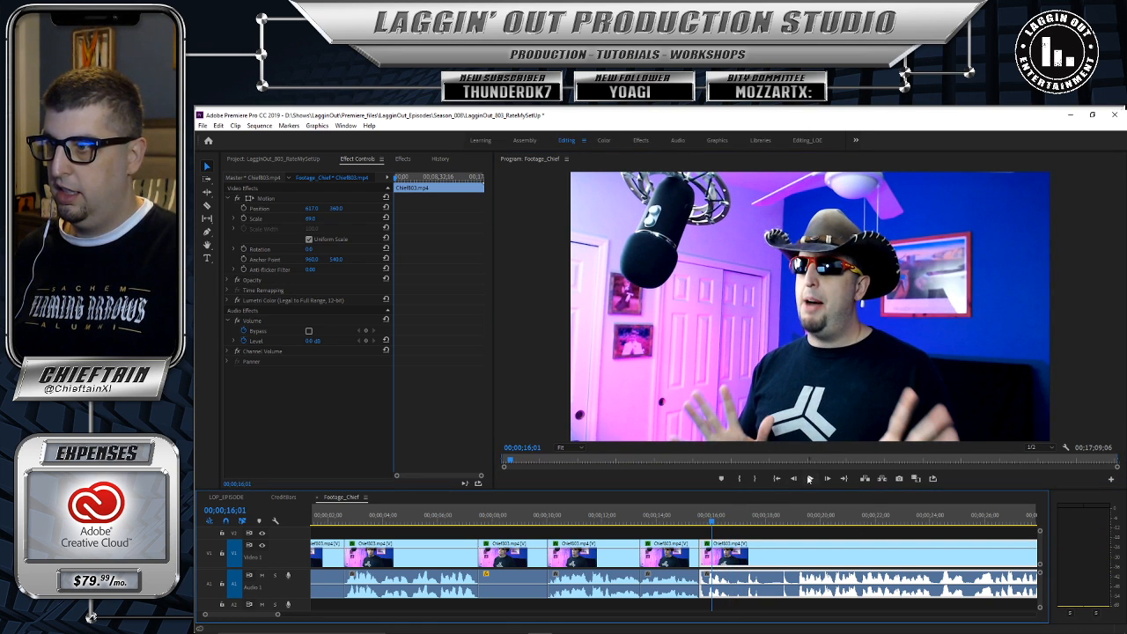
{"action": "left_click", "coordinate": [809, 478]}
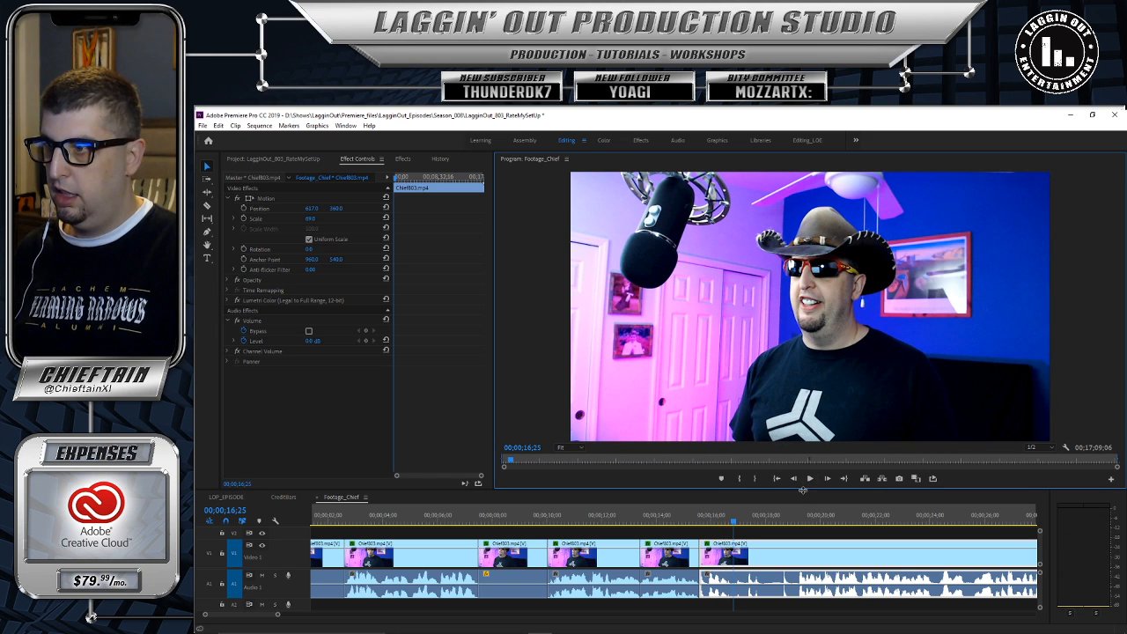
{"action": "key", "text": "c"}
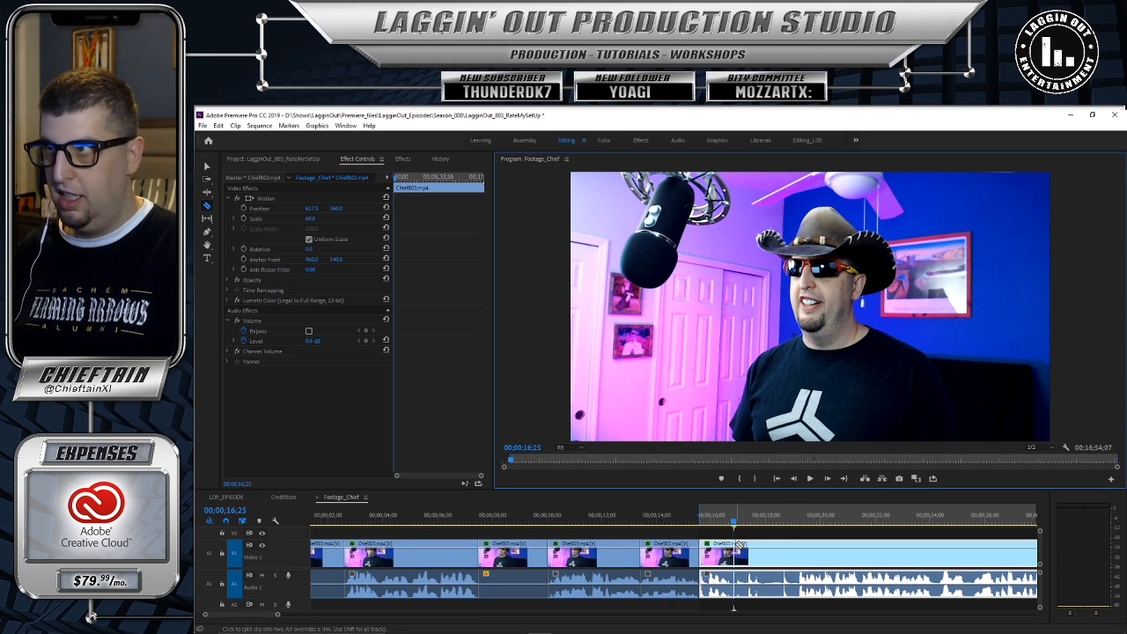
{"action": "left_click", "coordinate": [739, 545]}
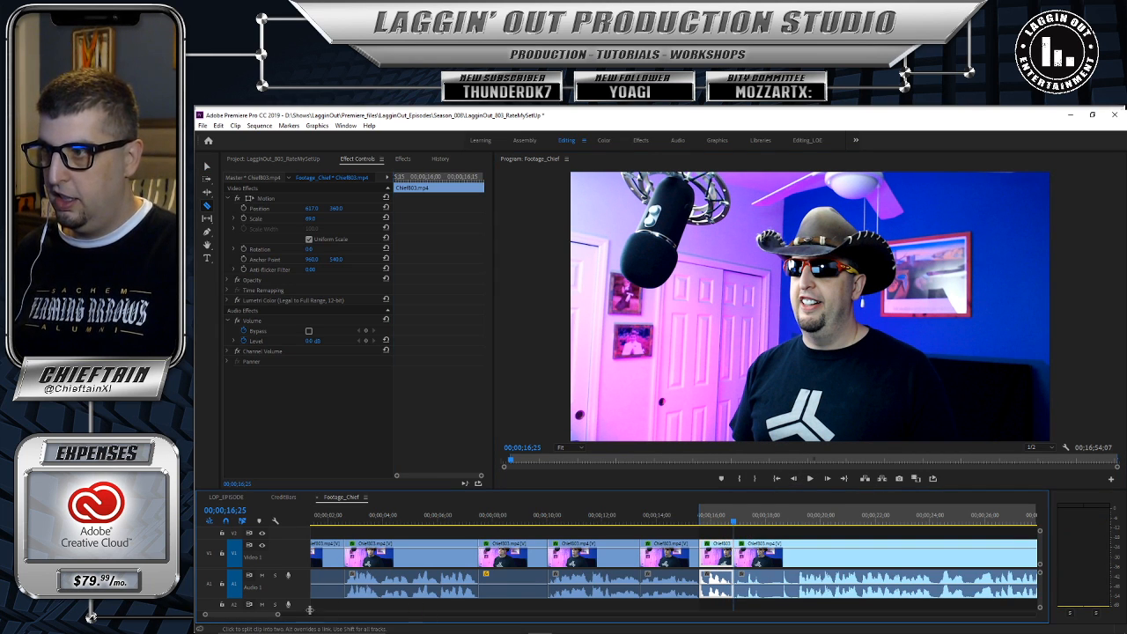
Step: Find where the next speech begins, trim the remaining footage's start to 00;00;19;06 and close the gap
{"action": "left_click_drag", "start_coordinate": [278, 616], "coordinate": [267, 616]}
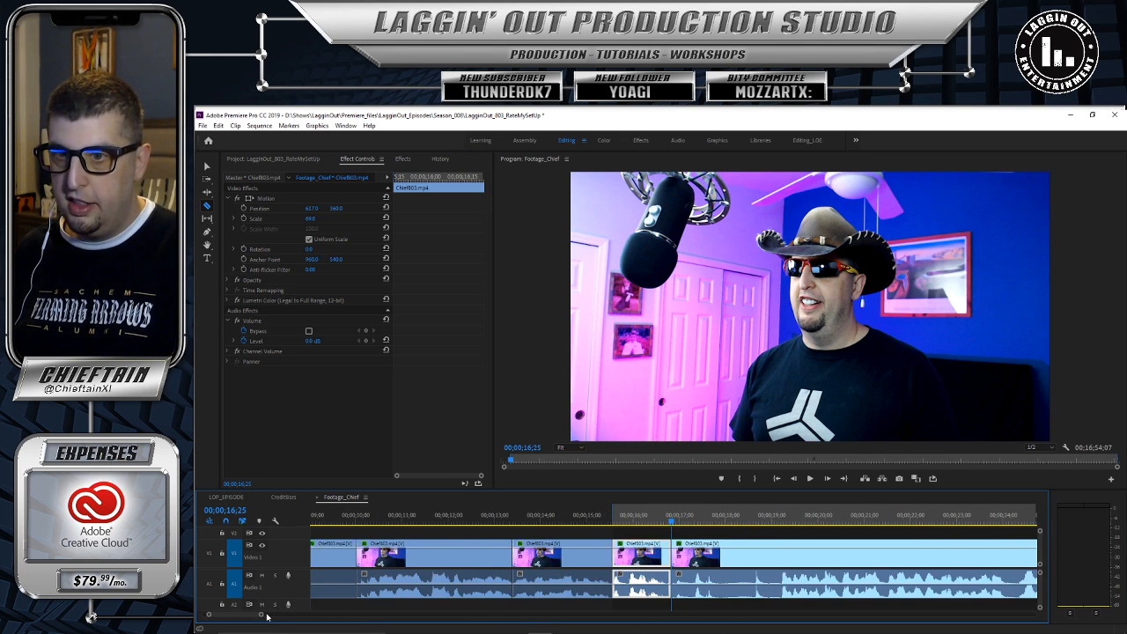
{"action": "left_click", "coordinate": [809, 478]}
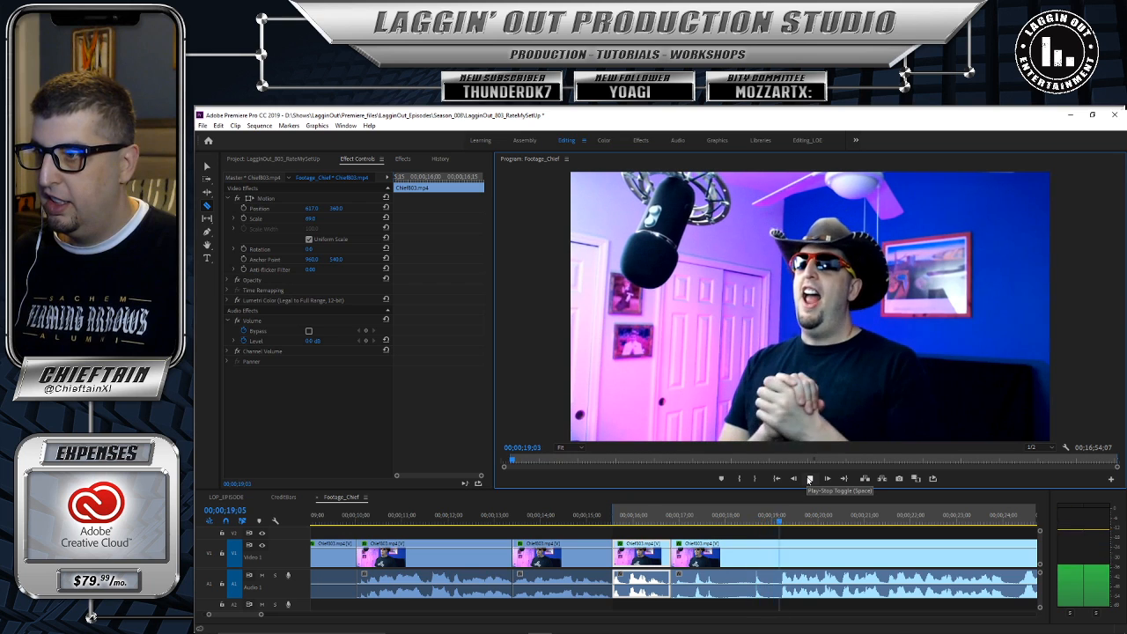
{"action": "left_click", "coordinate": [792, 522]}
{"action": "left_click_drag", "start_coordinate": [792, 522], "coordinate": [782, 524]}
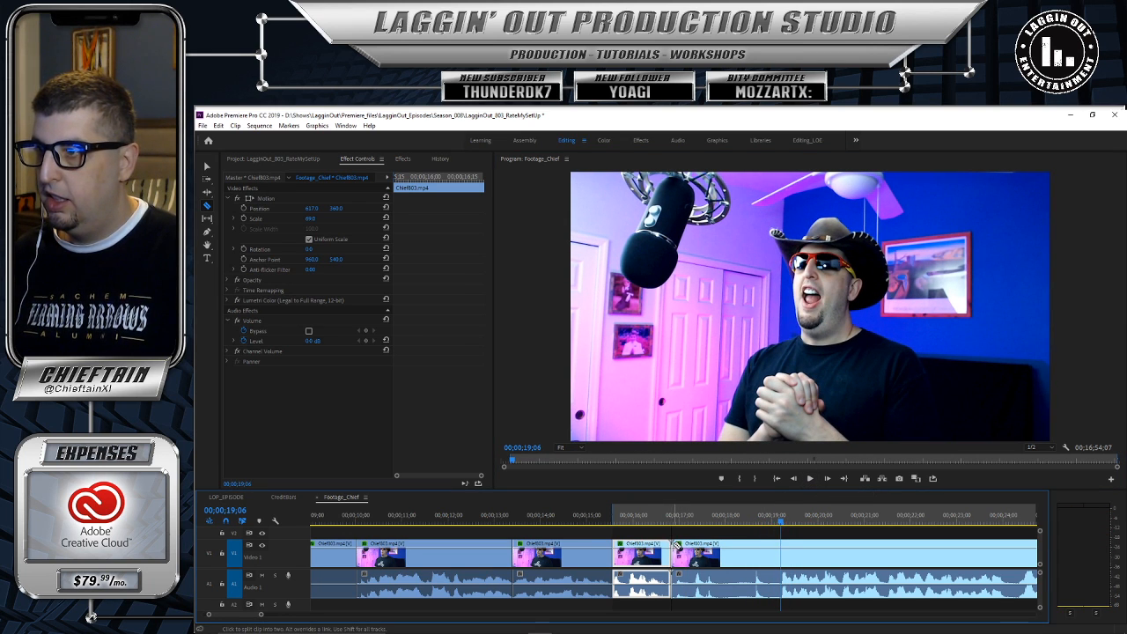
{"action": "key", "text": "v"}
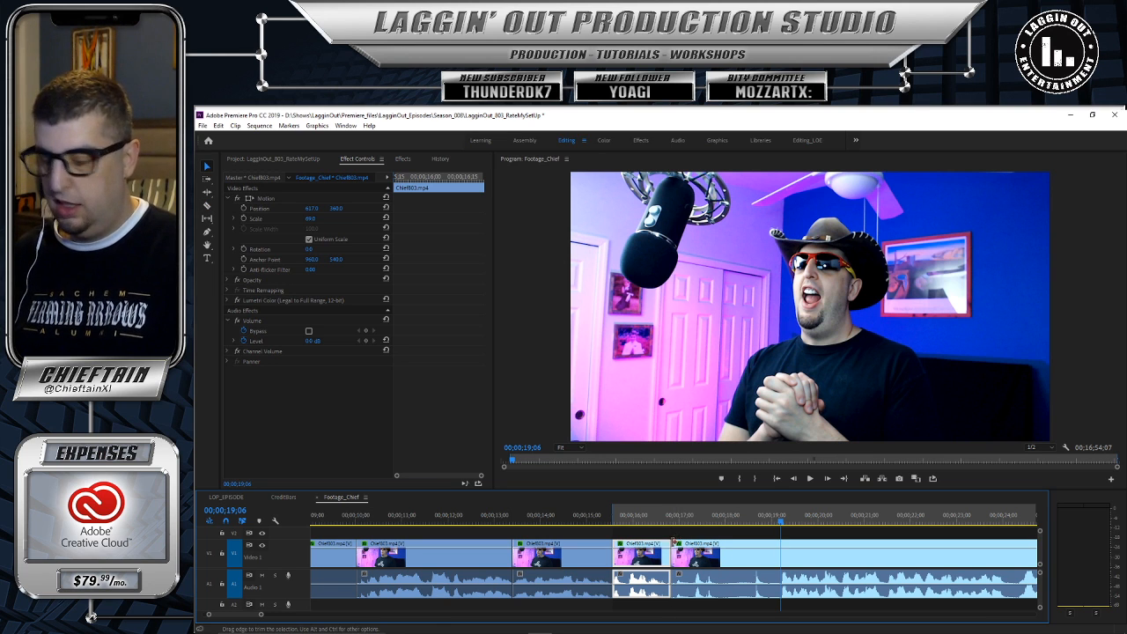
{"action": "left_click_drag", "start_coordinate": [691, 544], "coordinate": [783, 550]}
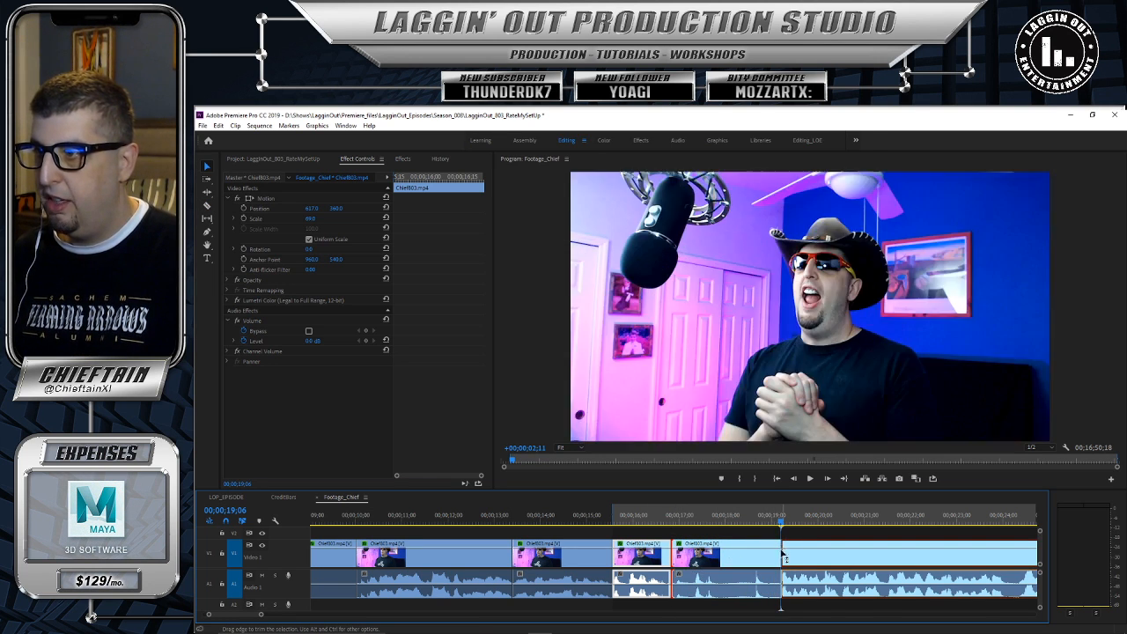
{"action": "left_click_drag", "start_coordinate": [865, 548], "coordinate": [755, 550]}
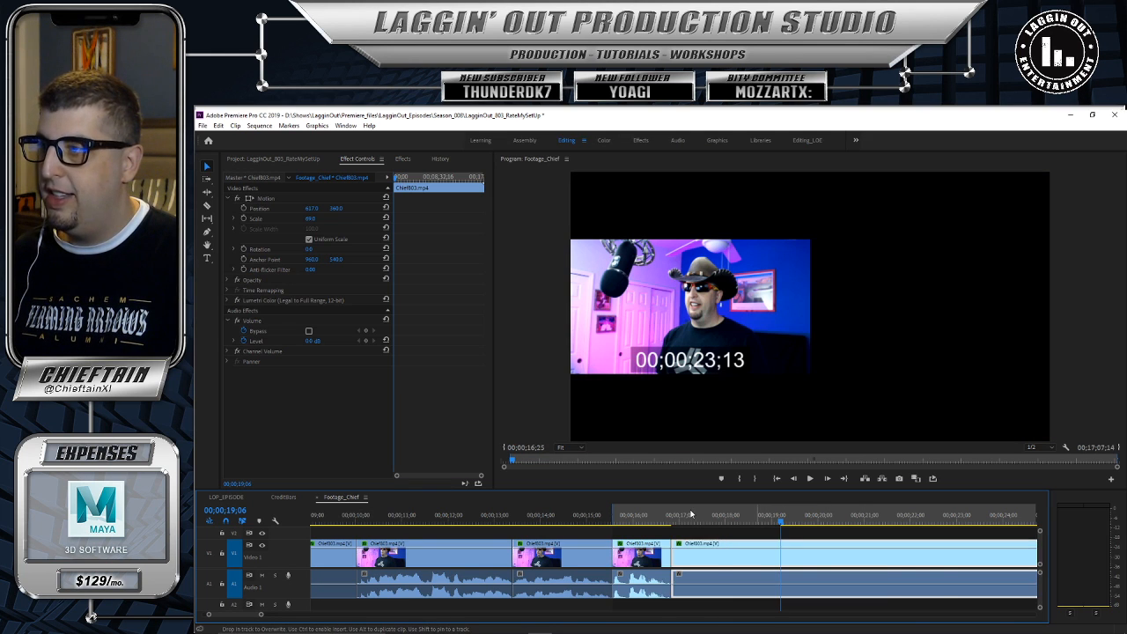
Step: Play across the newly closed join from 00;00;15;13 and replay the following footage to judge where the passage should end
{"action": "left_click_drag", "start_coordinate": [691, 517], "coordinate": [606, 521]}
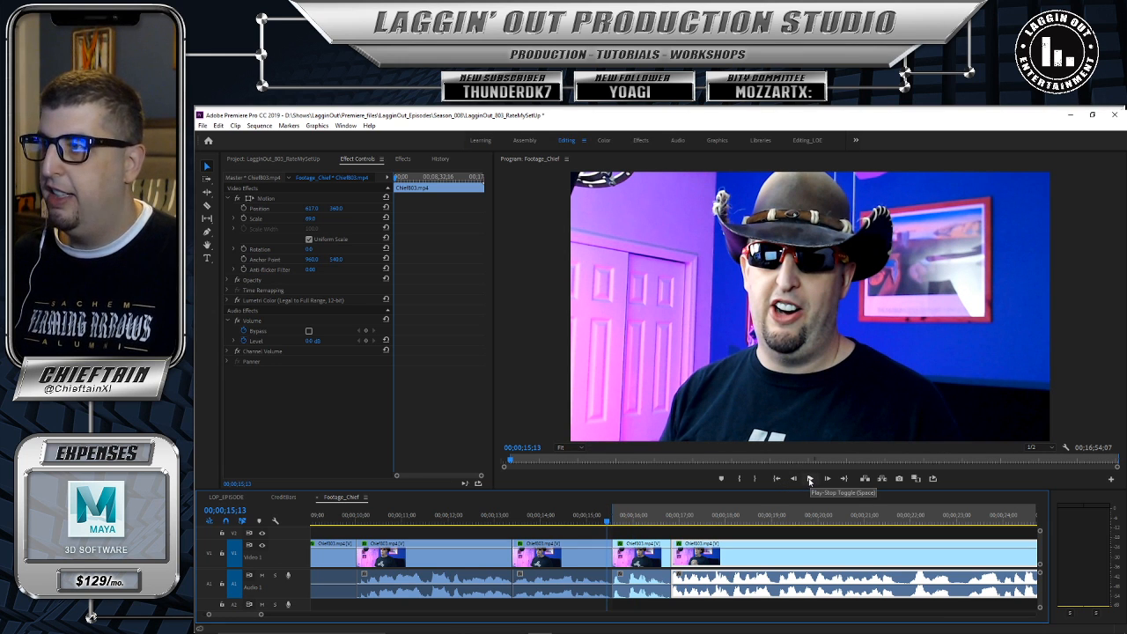
{"action": "left_click", "coordinate": [810, 479]}
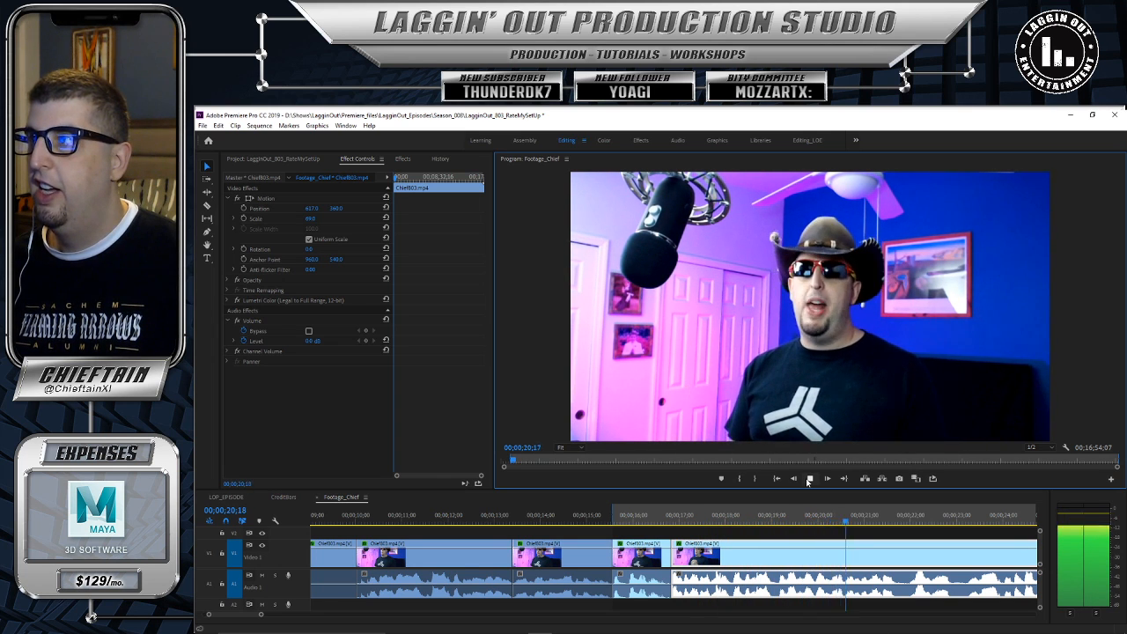
{"action": "left_click", "coordinate": [809, 479]}
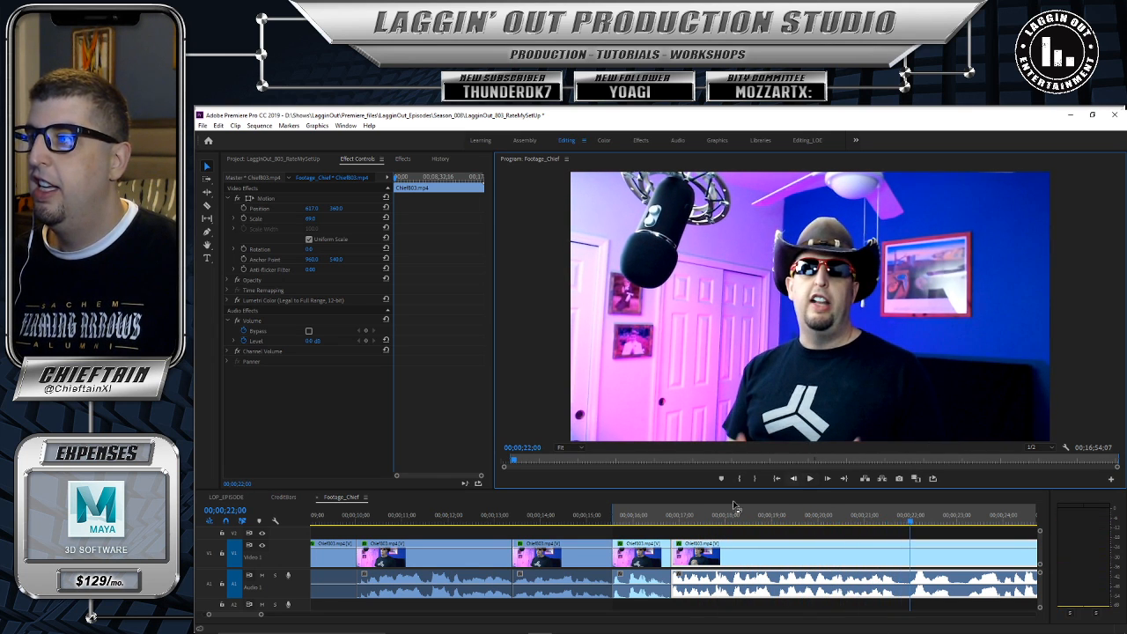
{"action": "left_click_drag", "start_coordinate": [262, 616], "coordinate": [272, 614]}
{"action": "left_click", "coordinate": [811, 479]}
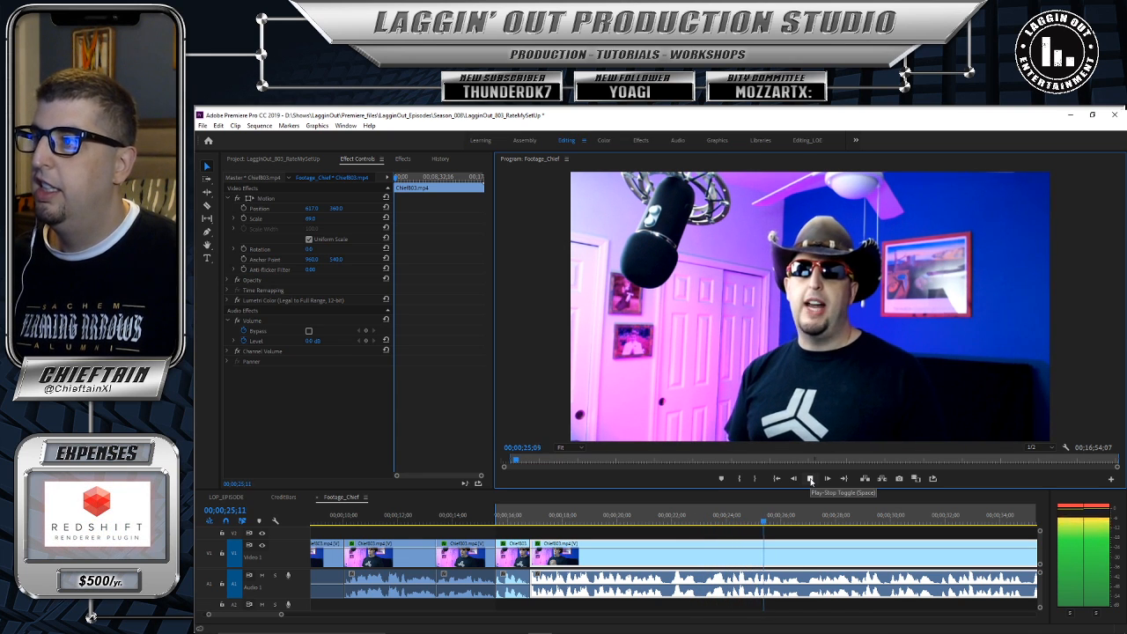
{"action": "left_click", "coordinate": [811, 479]}
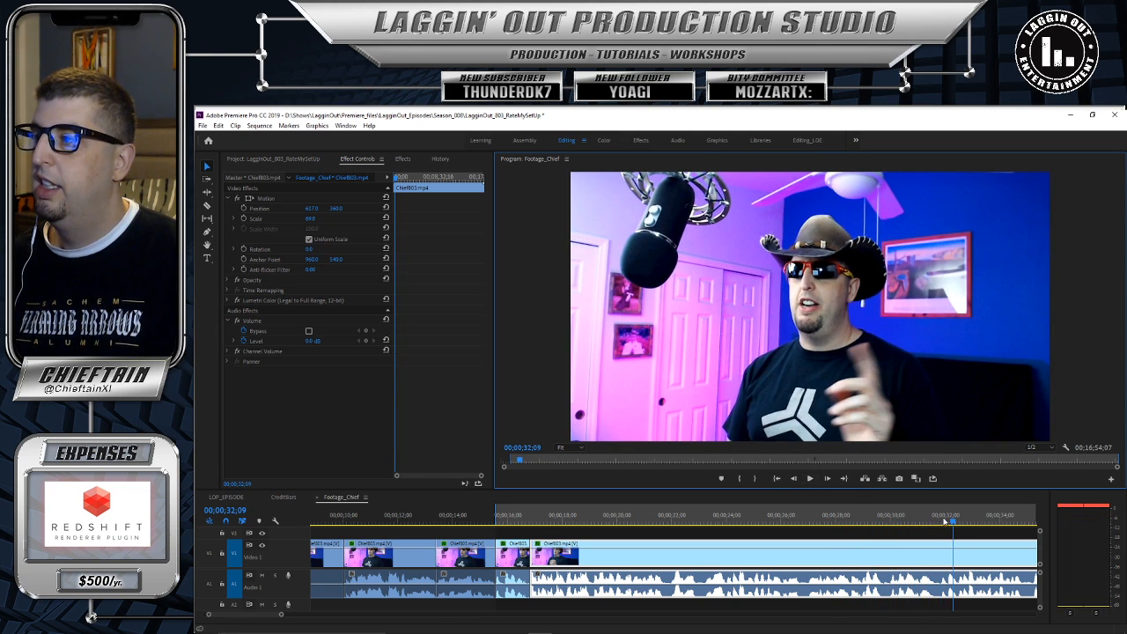
{"action": "left_click_drag", "start_coordinate": [954, 523], "coordinate": [768, 522]}
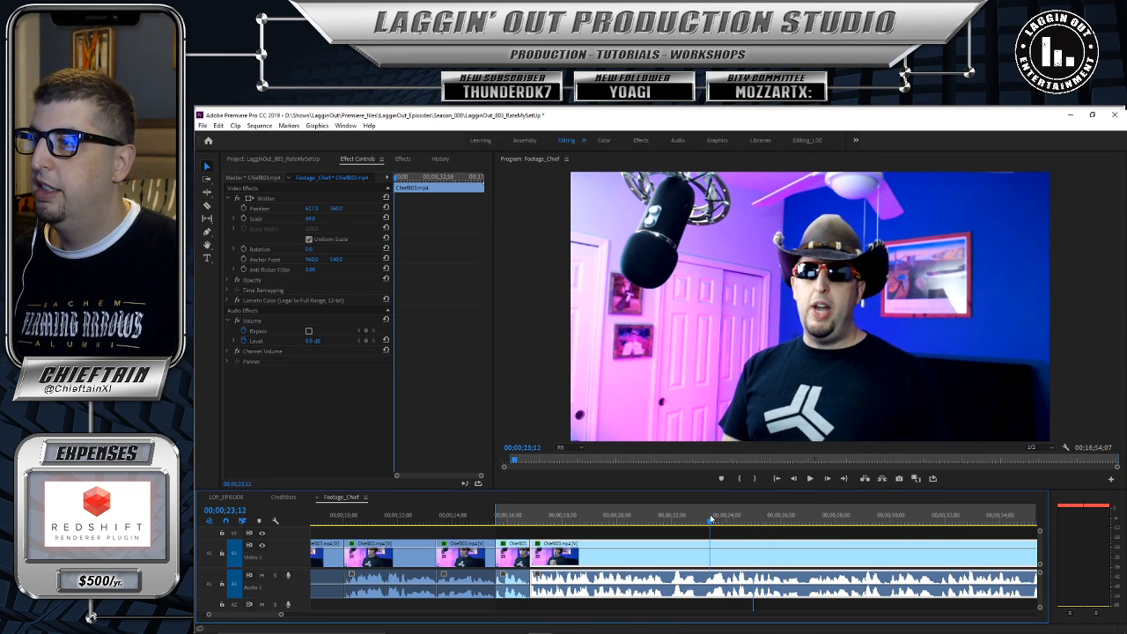
{"action": "left_click", "coordinate": [809, 480]}
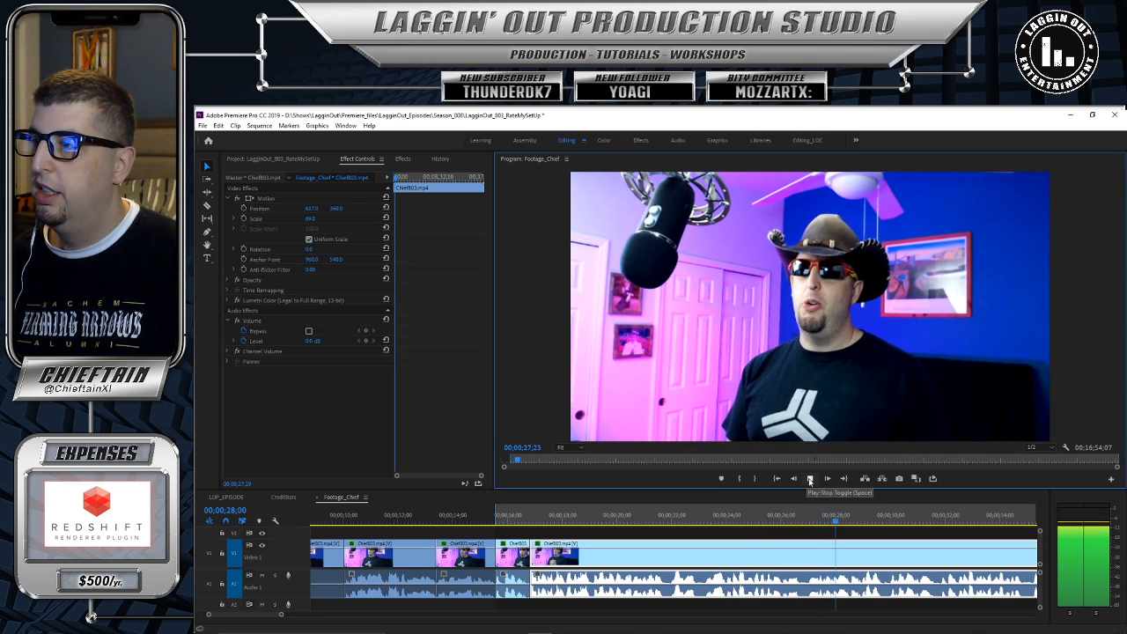
{"action": "left_click", "coordinate": [809, 481]}
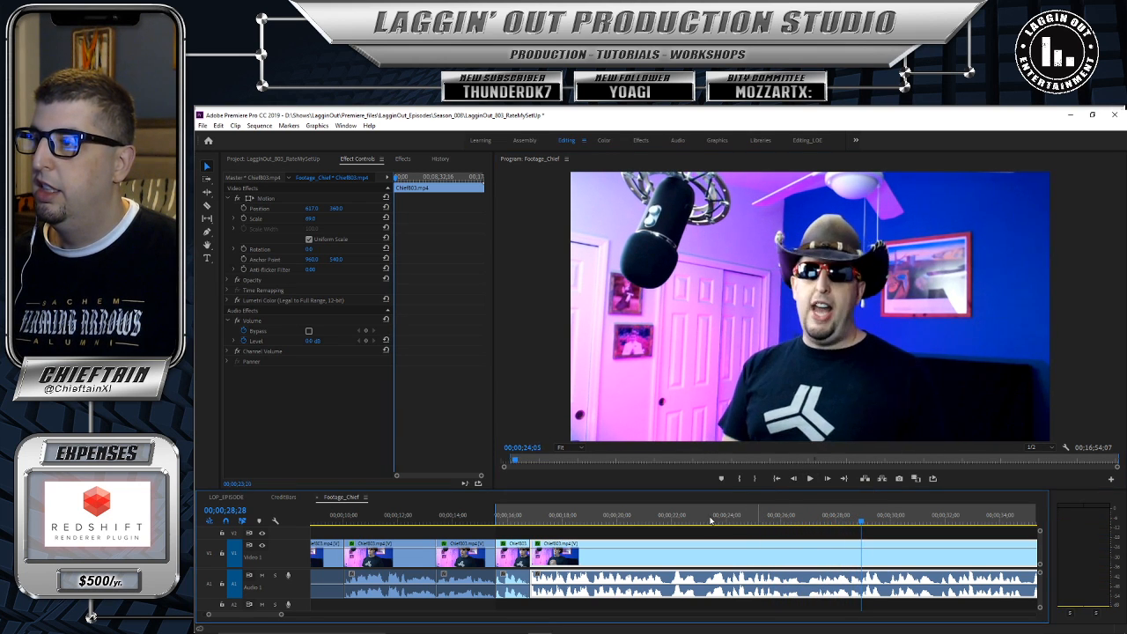
{"action": "left_click", "coordinate": [810, 479]}
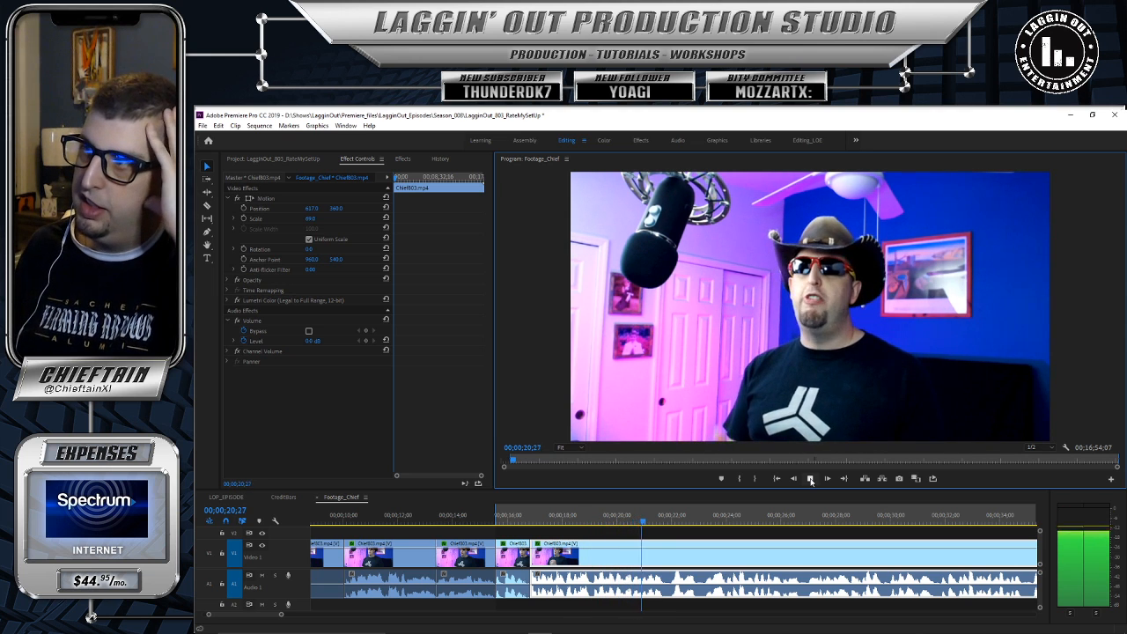
{"action": "left_click", "coordinate": [811, 479]}
Step: Replay the passage from 00;00;20;05 and split the remaining footage at 00;00;26;21
{"action": "left_click", "coordinate": [654, 521]}
{"action": "left_click_drag", "start_coordinate": [607, 526], "coordinate": [621, 524]}
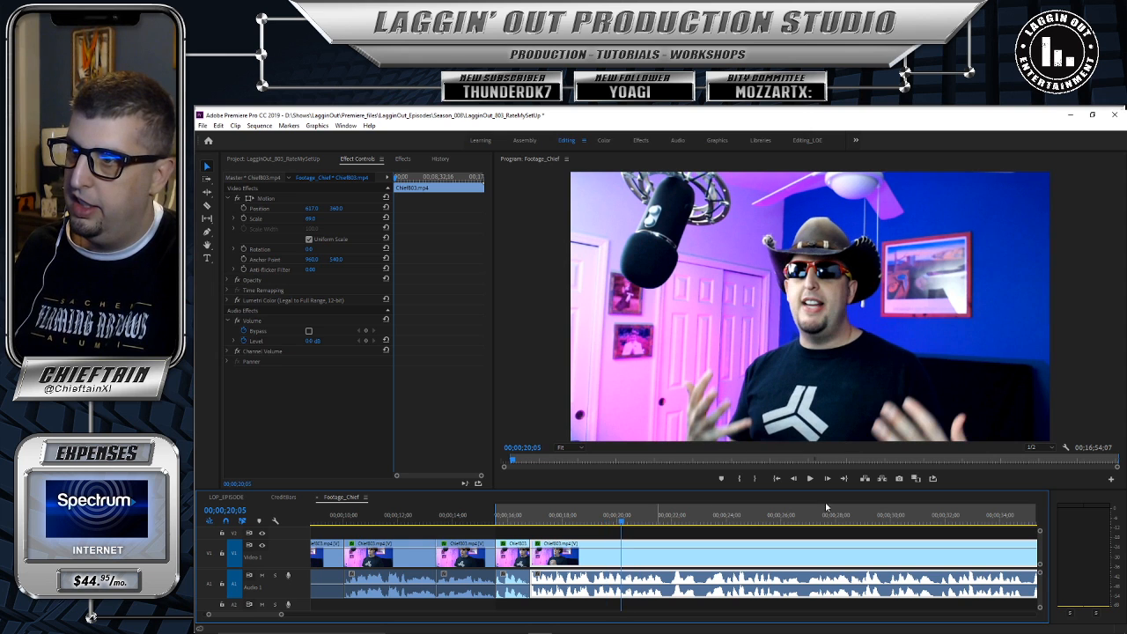
{"action": "left_click", "coordinate": [809, 479]}
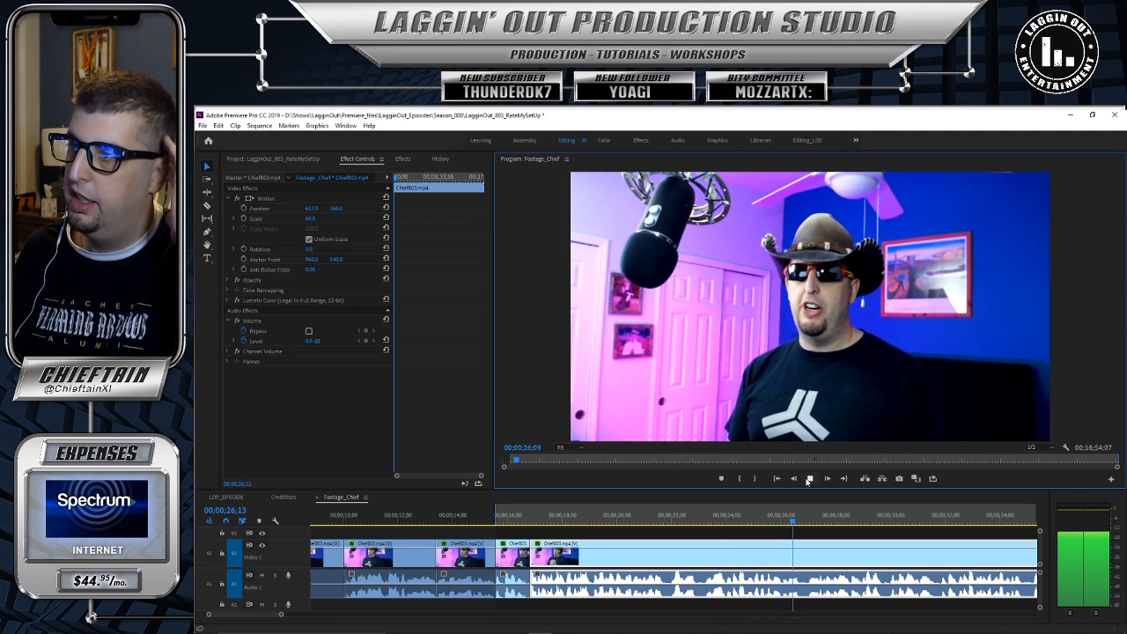
{"action": "left_click", "coordinate": [809, 478]}
{"action": "left_click_drag", "start_coordinate": [809, 521], "coordinate": [801, 523]}
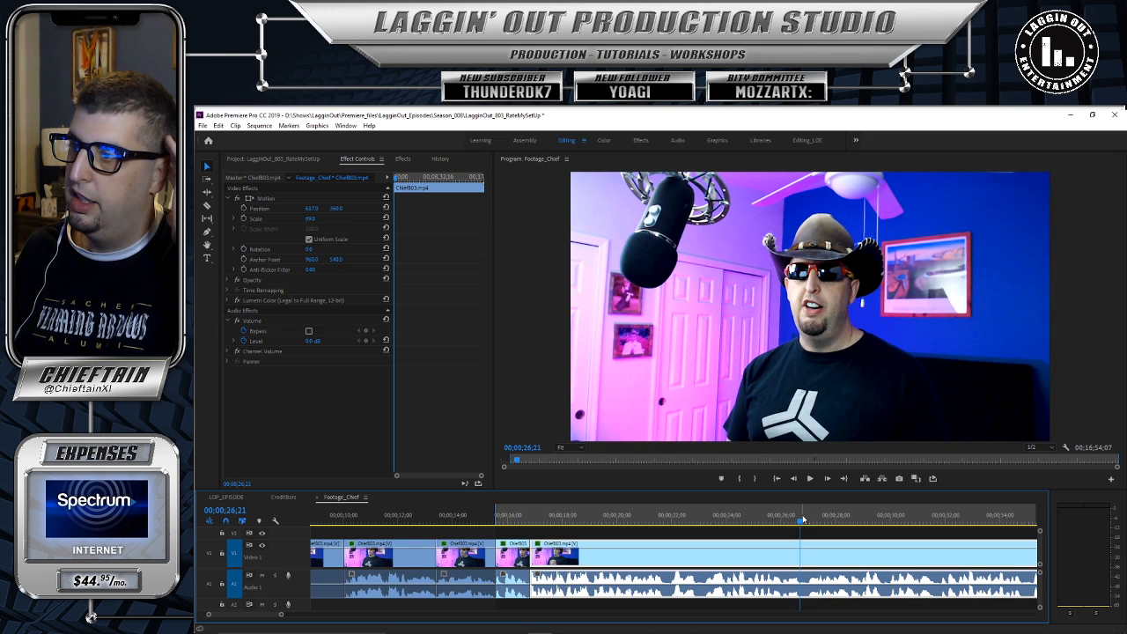
{"action": "left_click", "coordinate": [803, 547]}
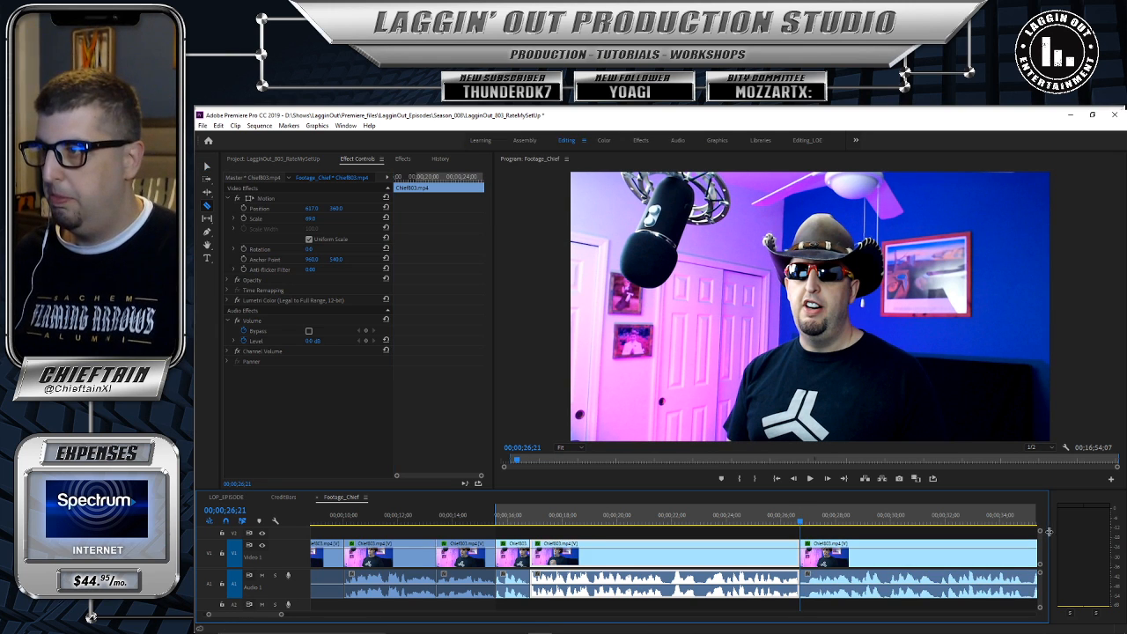
Step: Play around the new split, trim the remaining footage's start to 00;00;27;12 and close the gap
{"action": "left_click", "coordinate": [810, 478]}
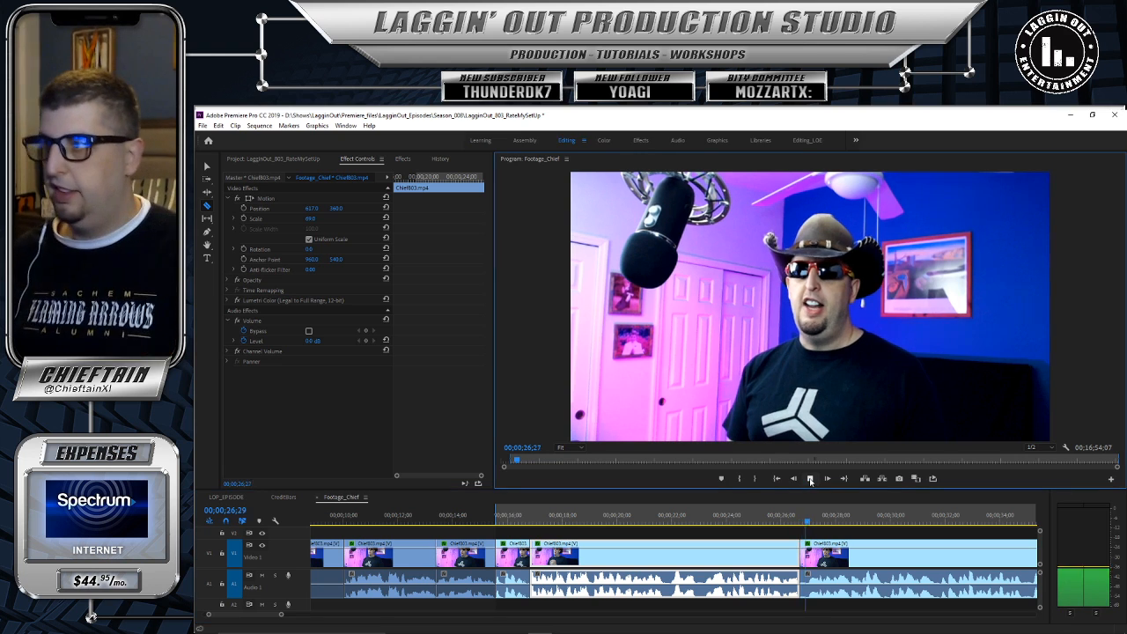
{"action": "left_click", "coordinate": [810, 478]}
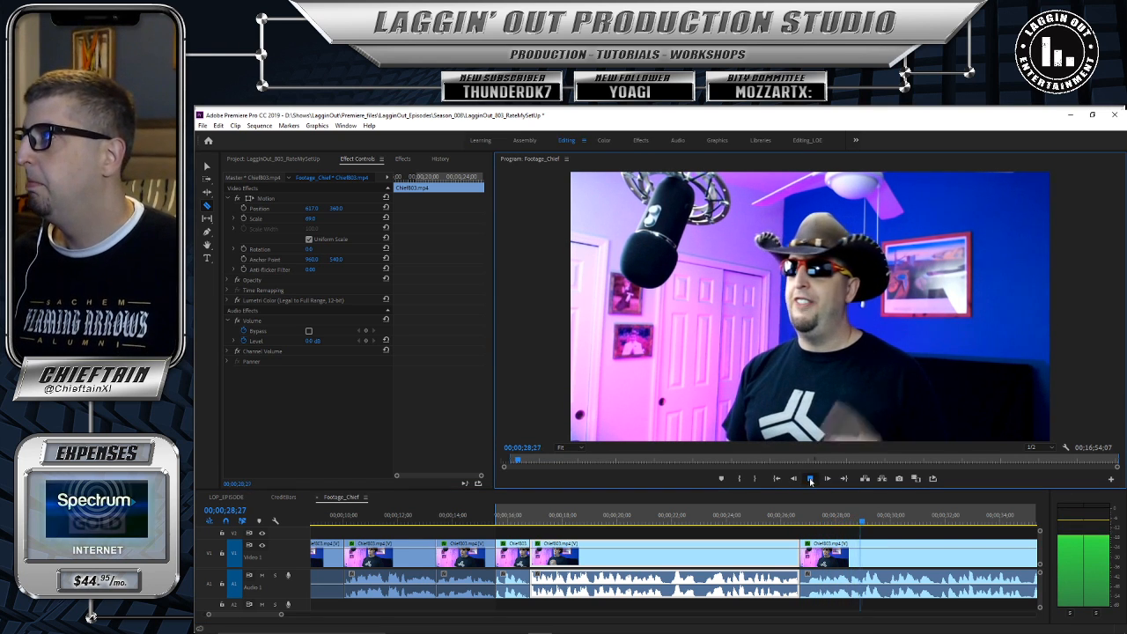
{"action": "left_click_drag", "start_coordinate": [808, 526], "coordinate": [790, 525]}
{"action": "left_click", "coordinate": [810, 478]}
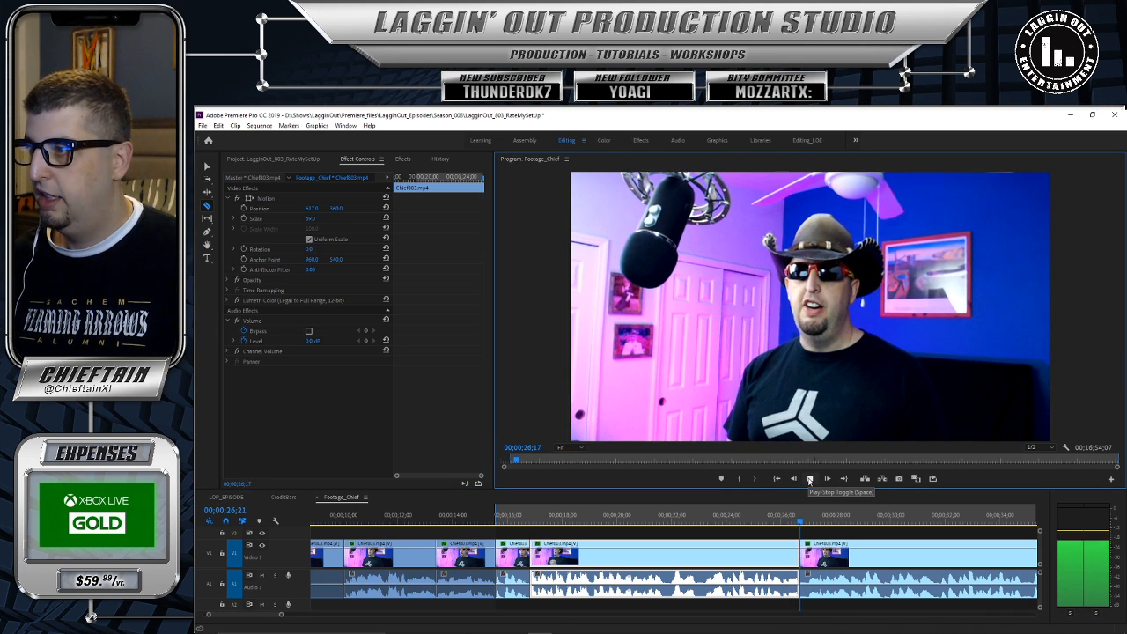
{"action": "left_click", "coordinate": [810, 478]}
{"action": "left_click", "coordinate": [820, 522]}
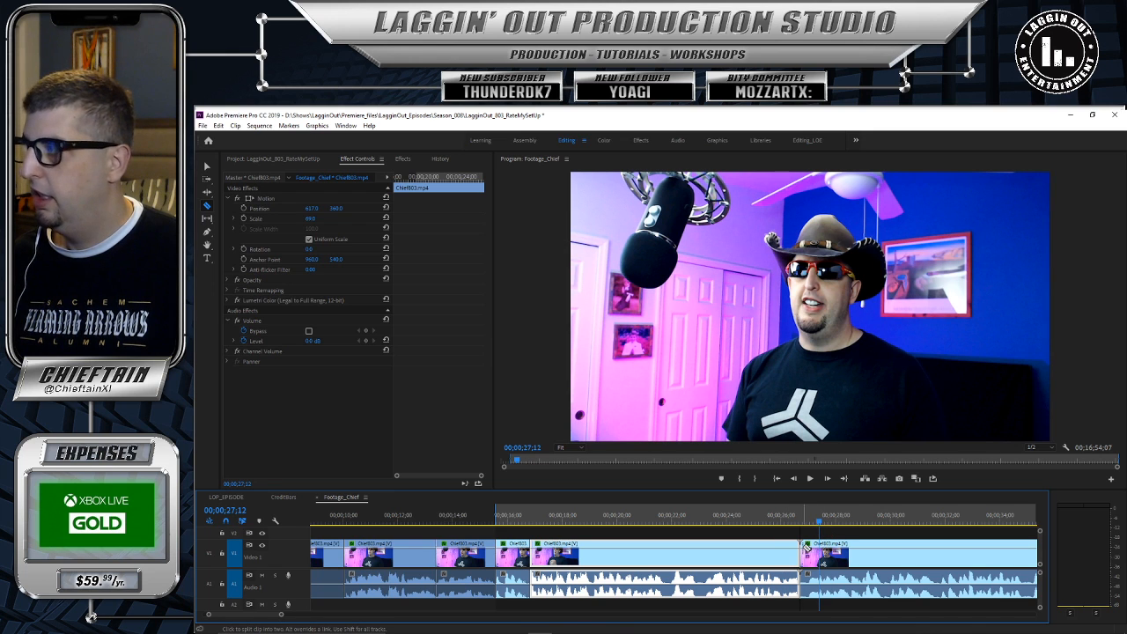
{"action": "key", "text": "v"}
{"action": "left_click_drag", "start_coordinate": [806, 546], "coordinate": [891, 547]}
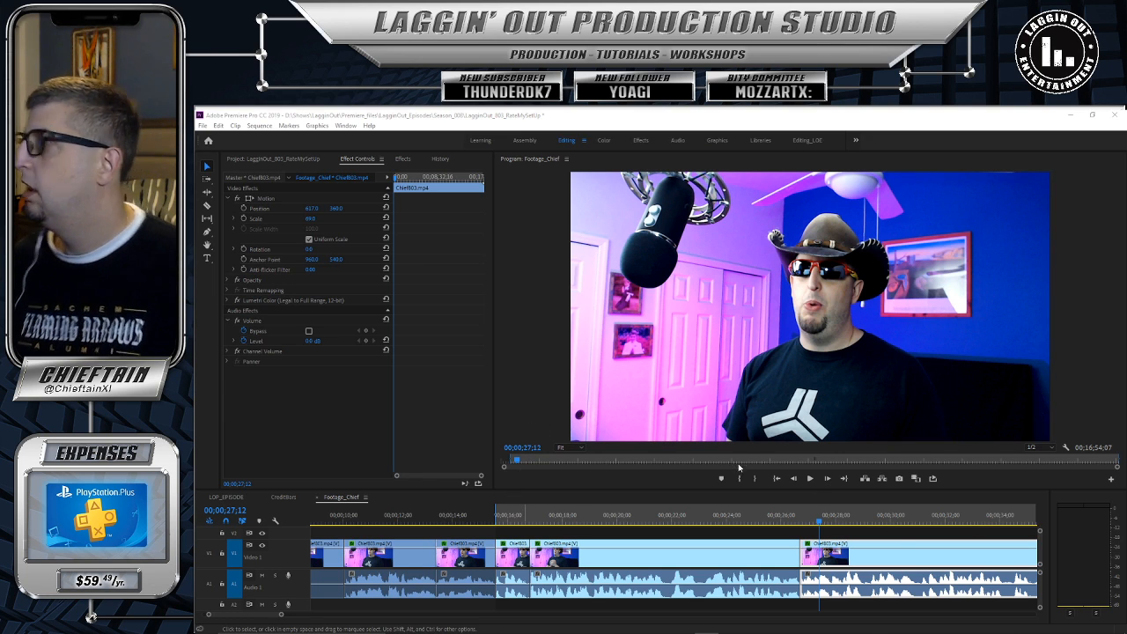
Step: Replay the new join and split the remaining footage at 00;00;27;25, after the short phrase
{"action": "left_click_drag", "start_coordinate": [818, 523], "coordinate": [777, 523]}
{"action": "left_click", "coordinate": [809, 479]}
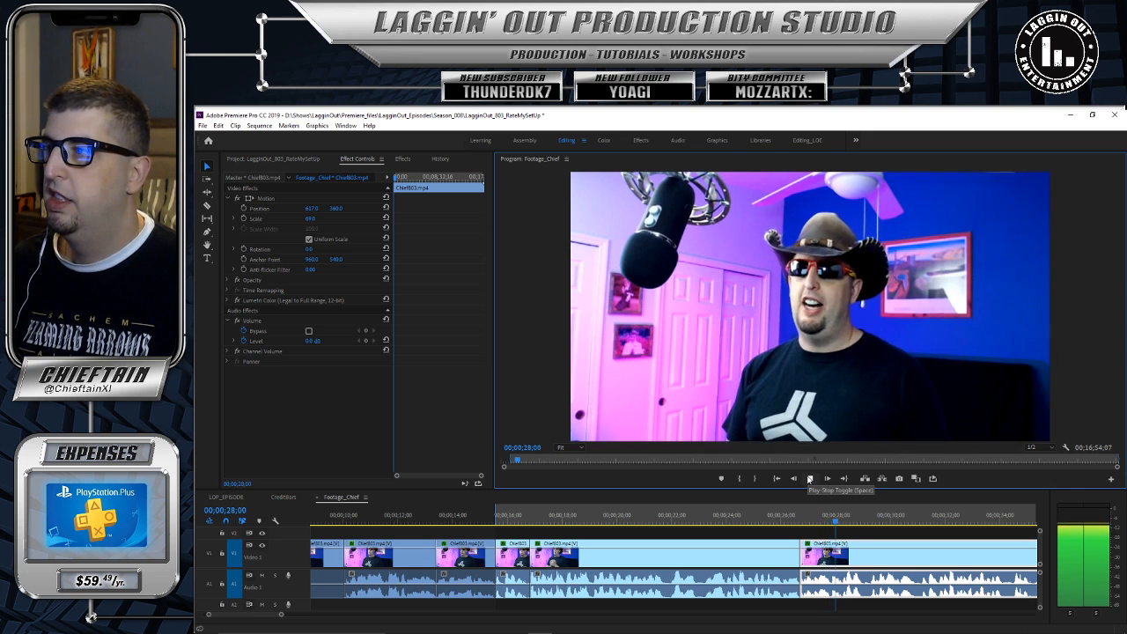
{"action": "left_click", "coordinate": [849, 522]}
{"action": "left_click_drag", "start_coordinate": [850, 522], "coordinate": [823, 521]}
{"action": "left_click", "coordinate": [809, 479]}
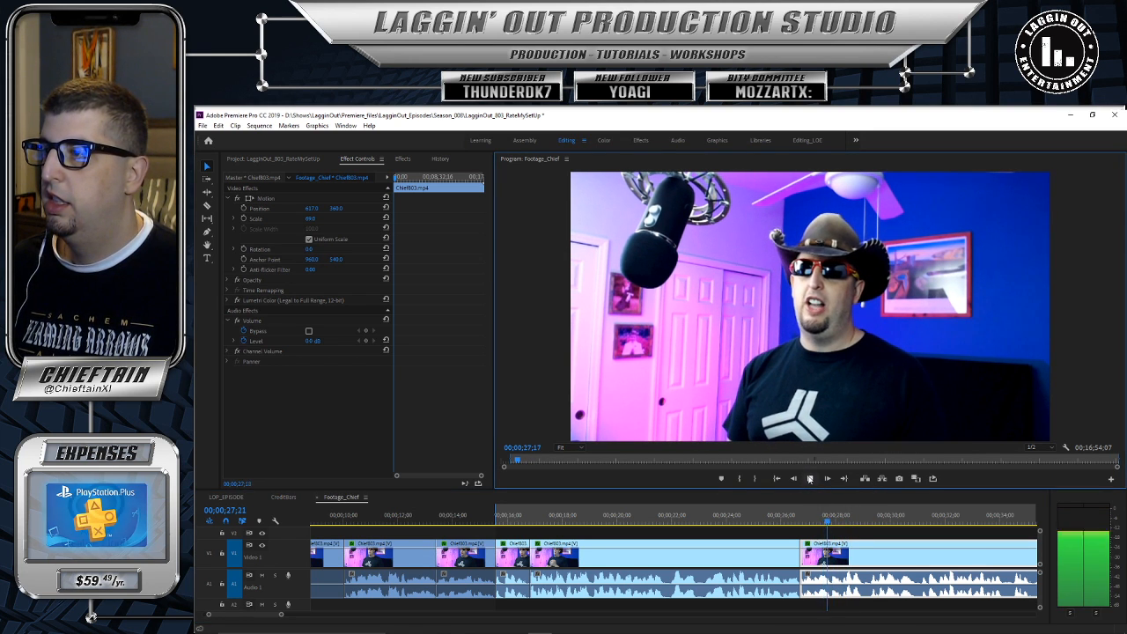
{"action": "left_click", "coordinate": [851, 522]}
{"action": "left_click_drag", "start_coordinate": [851, 521], "coordinate": [833, 523]}
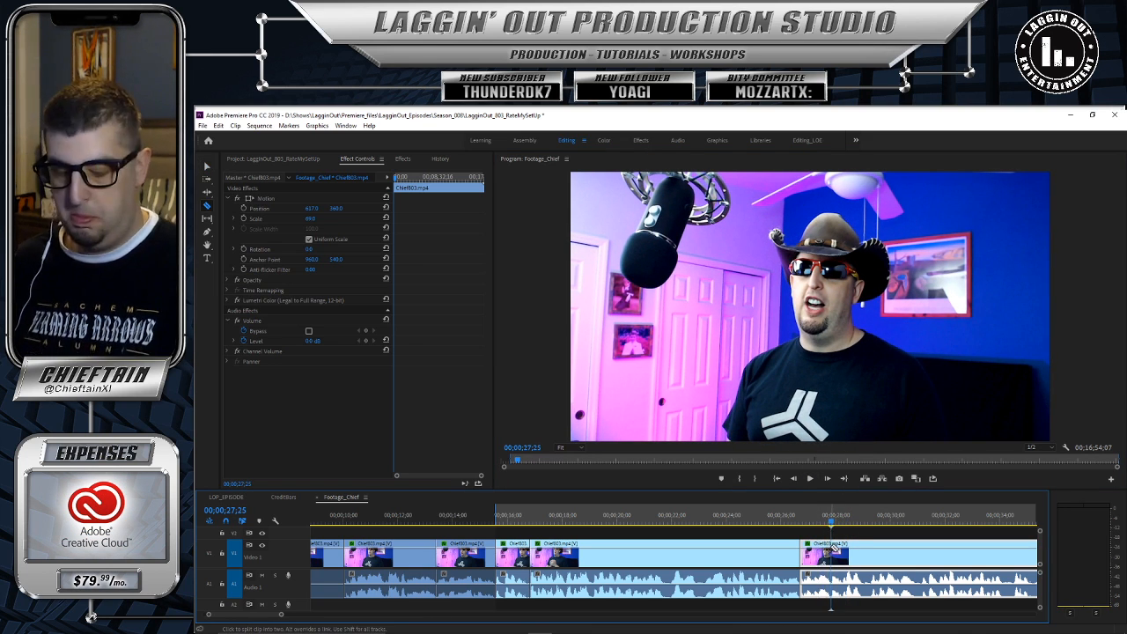
{"action": "left_click", "coordinate": [831, 548]}
Step: Find where the next usable speech begins, trim the remaining footage's start to 00;00;34;13 and close the gap
{"action": "left_click", "coordinate": [808, 479]}
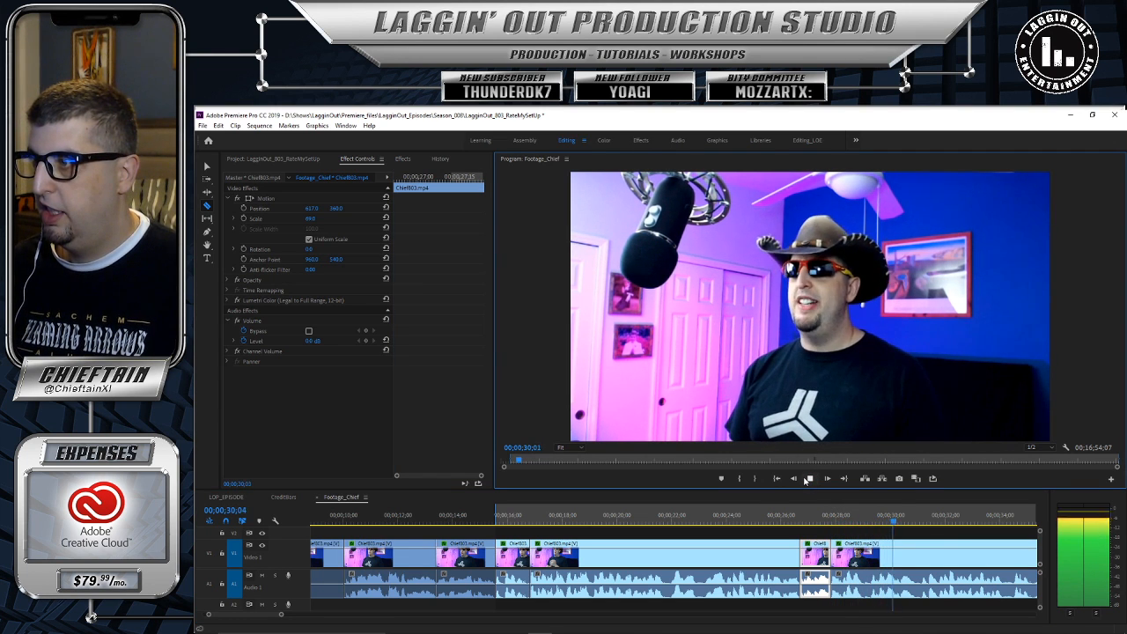
{"action": "left_click", "coordinate": [807, 479]}
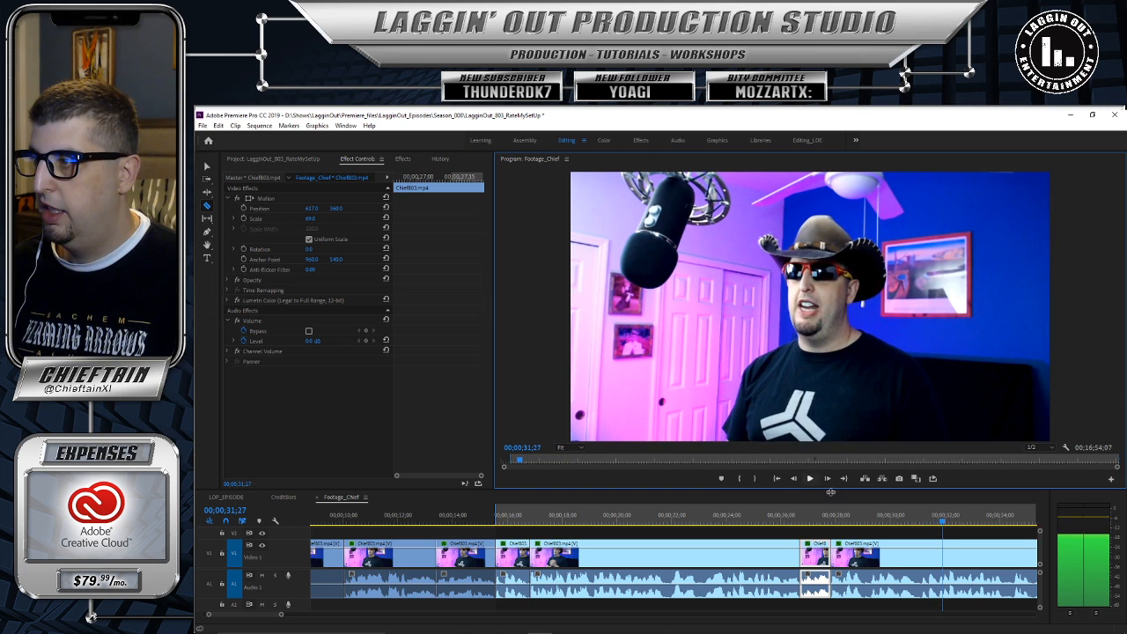
{"action": "left_click_drag", "start_coordinate": [281, 615], "coordinate": [310, 615]}
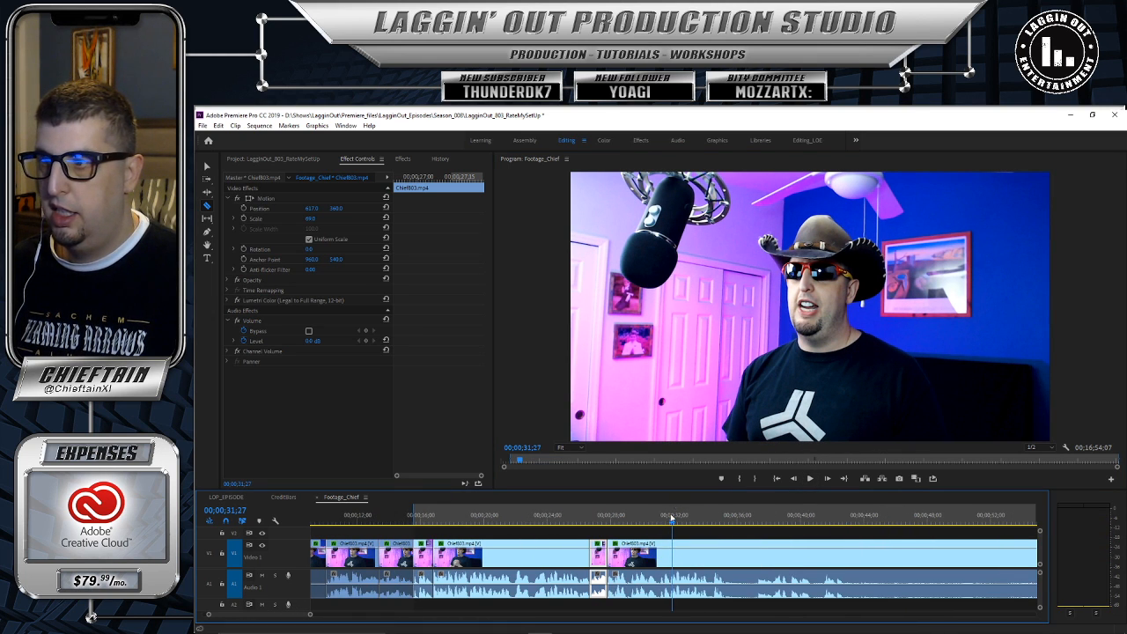
{"action": "left_click", "coordinate": [809, 480]}
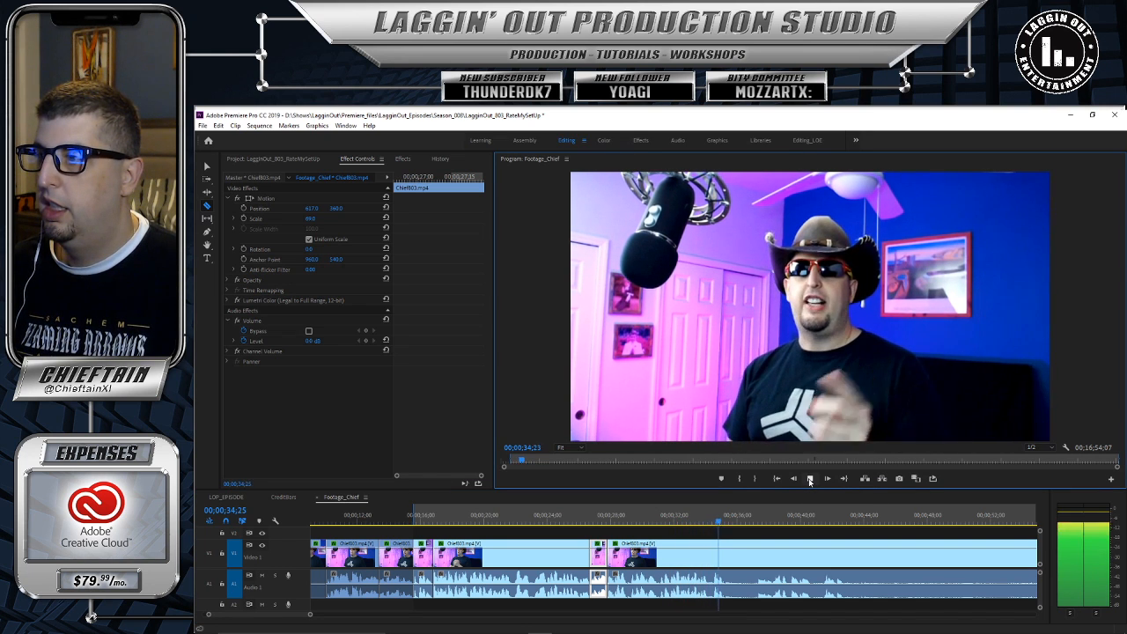
{"action": "left_click", "coordinate": [809, 480]}
{"action": "left_click_drag", "start_coordinate": [732, 519], "coordinate": [586, 527]}
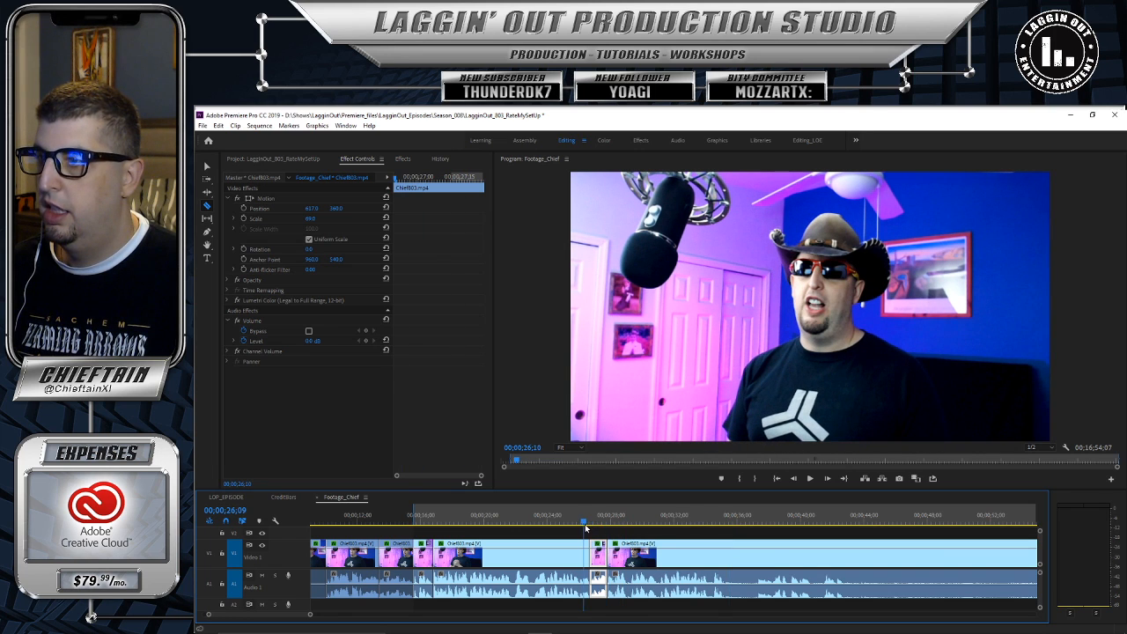
{"action": "left_click", "coordinate": [810, 479]}
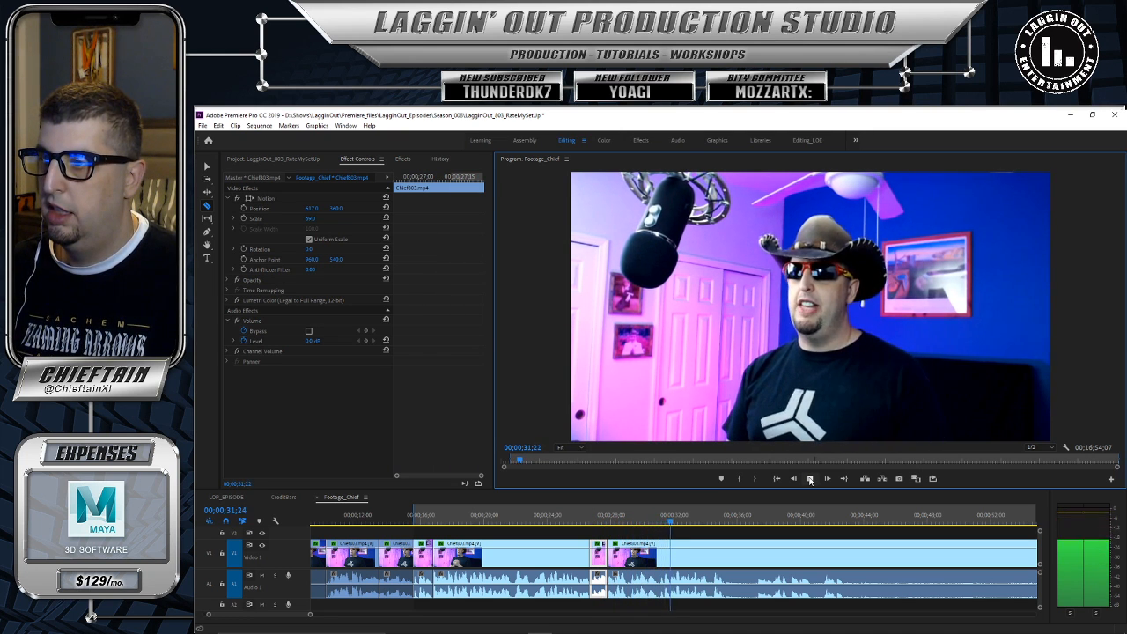
{"action": "left_click", "coordinate": [810, 478]}
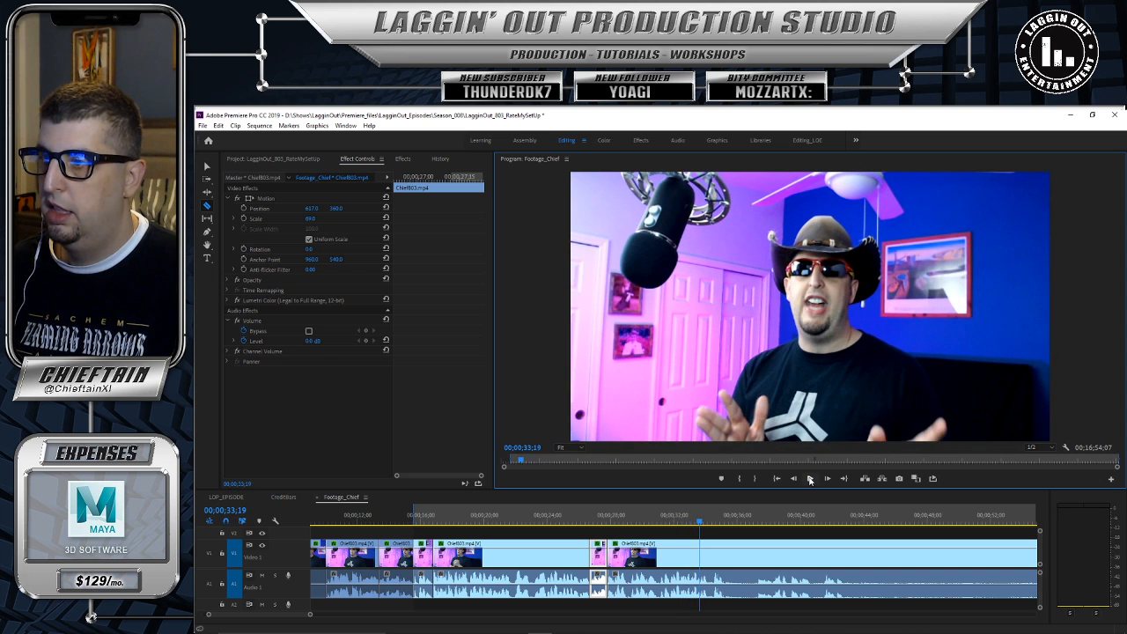
{"action": "left_click", "coordinate": [810, 478]}
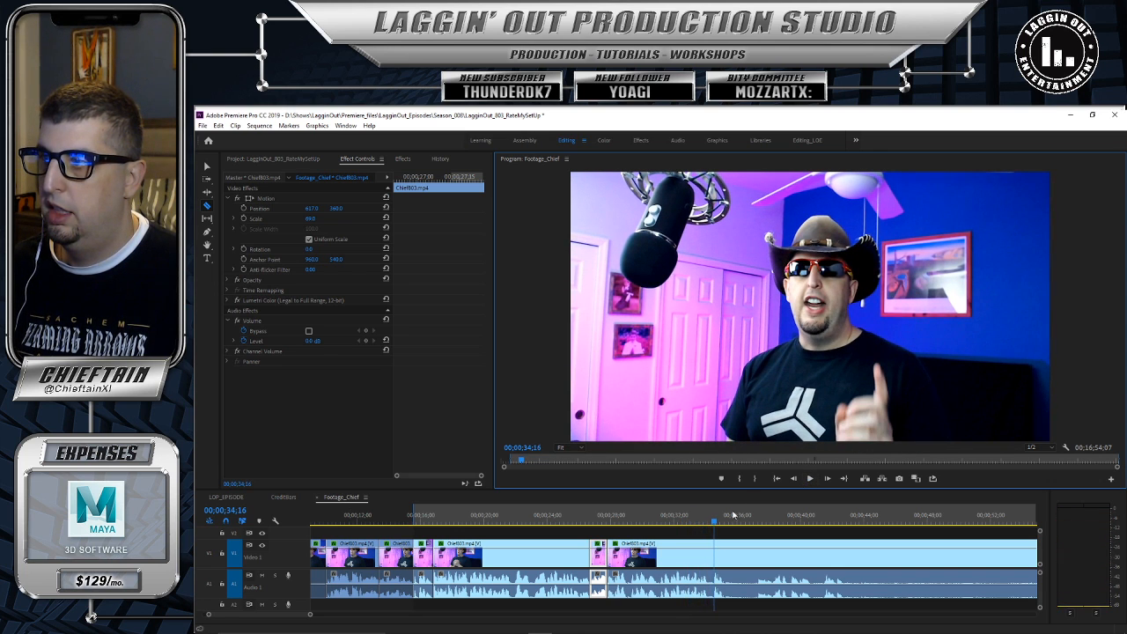
{"action": "left_click_drag", "start_coordinate": [717, 525], "coordinate": [714, 525]}
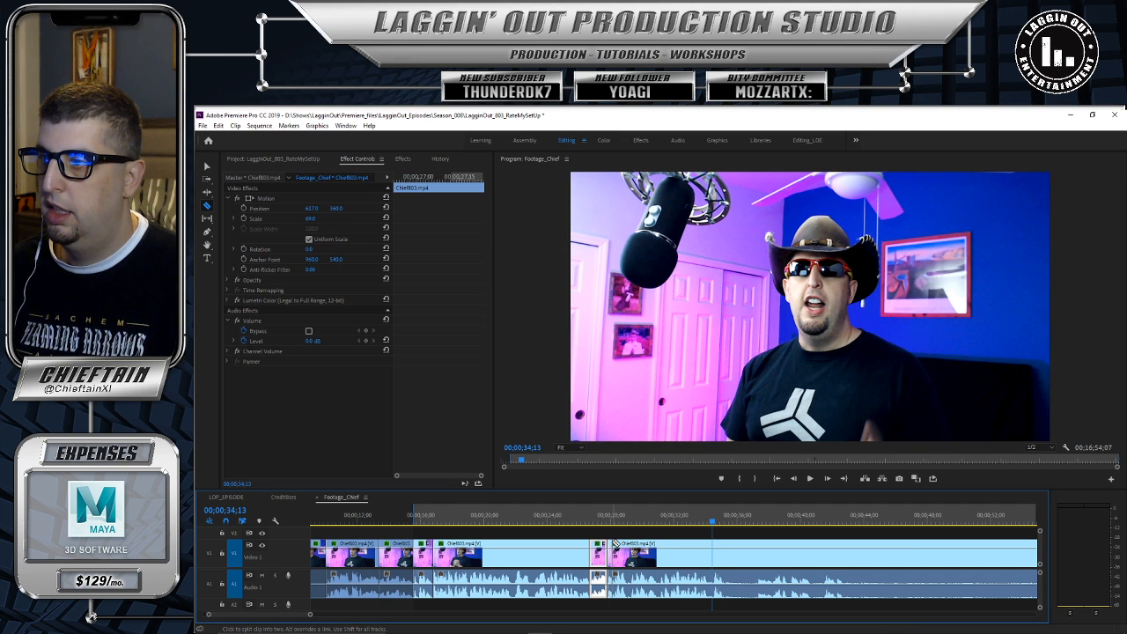
{"action": "left_click_drag", "start_coordinate": [623, 542], "coordinate": [715, 542]}
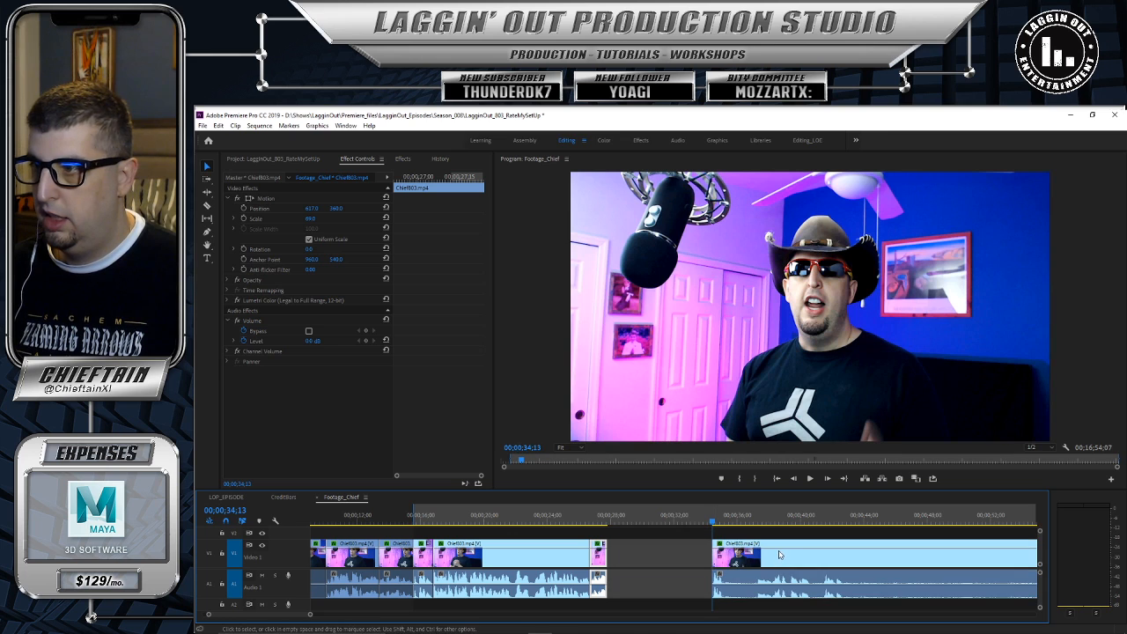
{"action": "left_click_drag", "start_coordinate": [786, 548], "coordinate": [688, 553]}
Step: Play the short segment, its join with the remaining footage and the speech that follows from 00;00;26;06
{"action": "left_click_drag", "start_coordinate": [626, 521], "coordinate": [584, 518]}
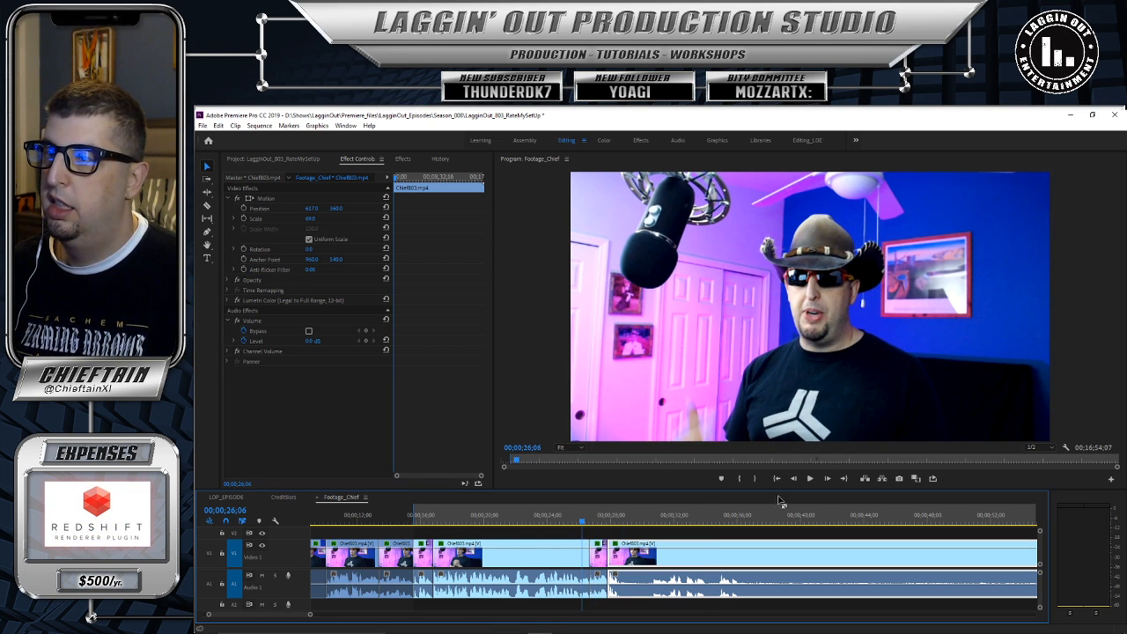
{"action": "left_click", "coordinate": [810, 480]}
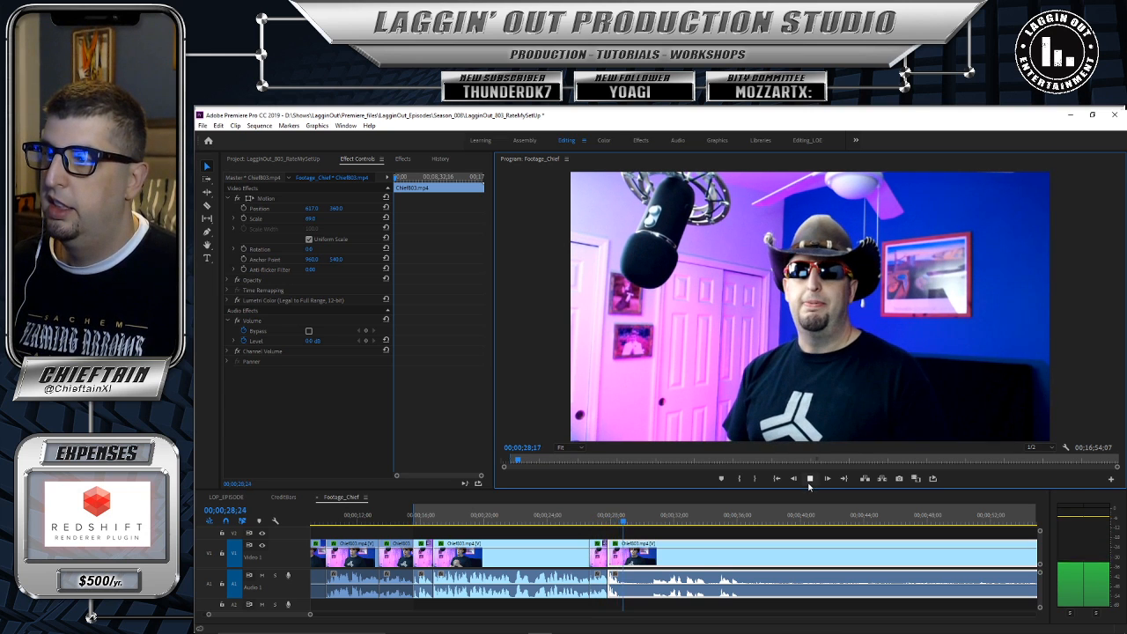
{"action": "left_click", "coordinate": [810, 480]}
{"action": "left_click", "coordinate": [809, 479]}
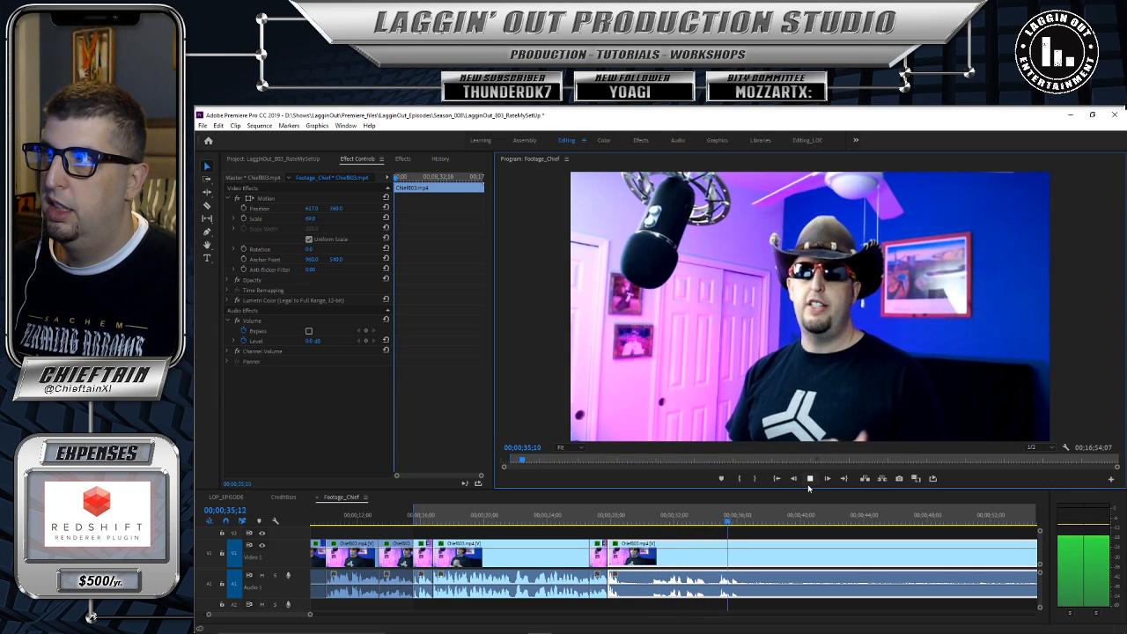
{"action": "left_click", "coordinate": [810, 480]}
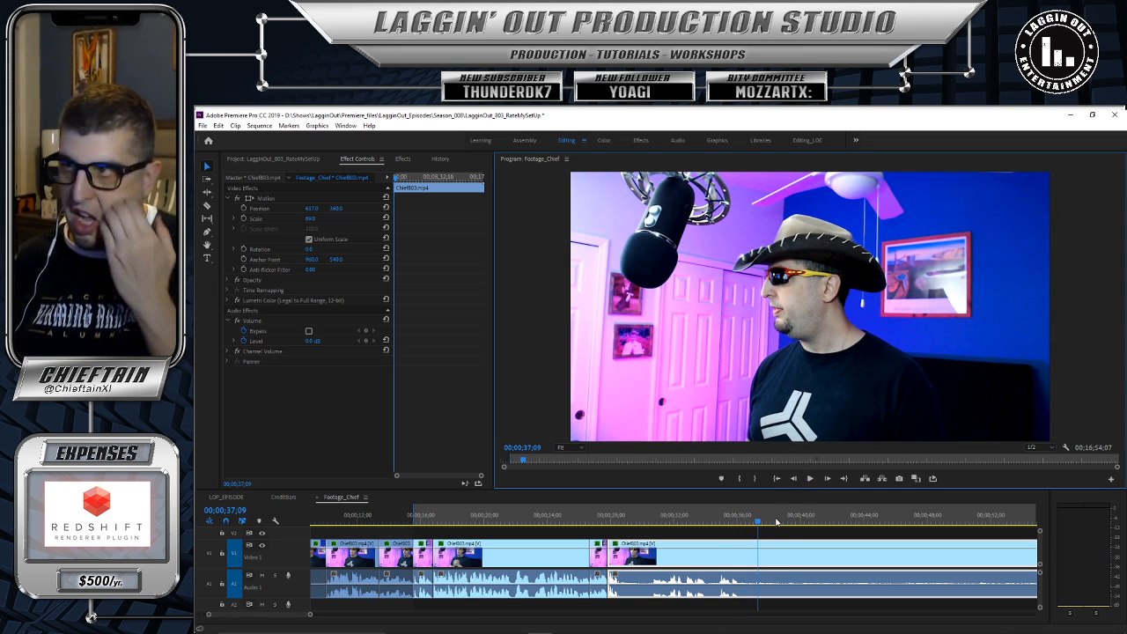
Step: Split the remaining Chief803 footage at 00;00;28;29, just after the short opening phrase
{"action": "key", "text": "Left"}
{"action": "left_click_drag", "start_coordinate": [746, 526], "coordinate": [637, 539]}
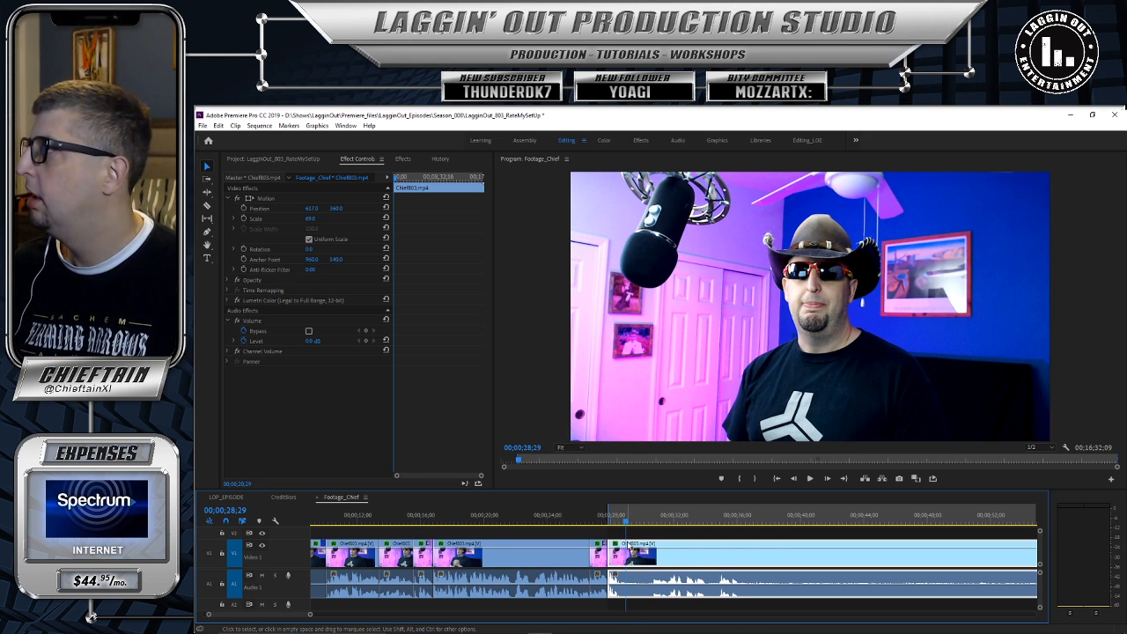
{"action": "left_click", "coordinate": [626, 544]}
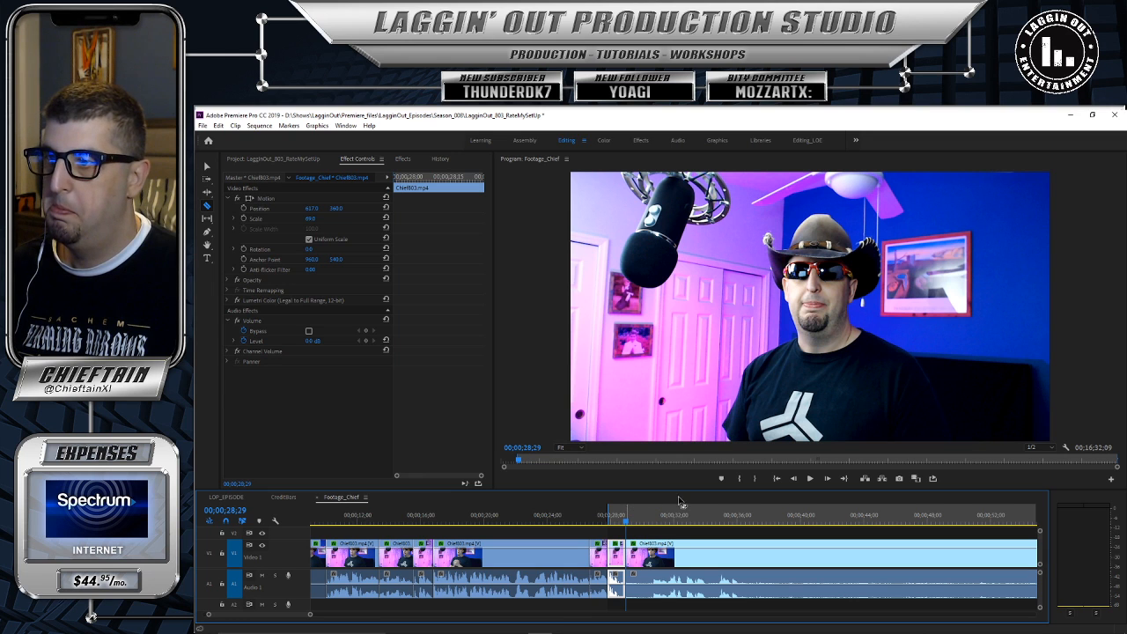
Step: Play on from the split, remove the stretch up to 00;00;36;09 with its gap closed, and save the project
{"action": "left_click", "coordinate": [811, 479]}
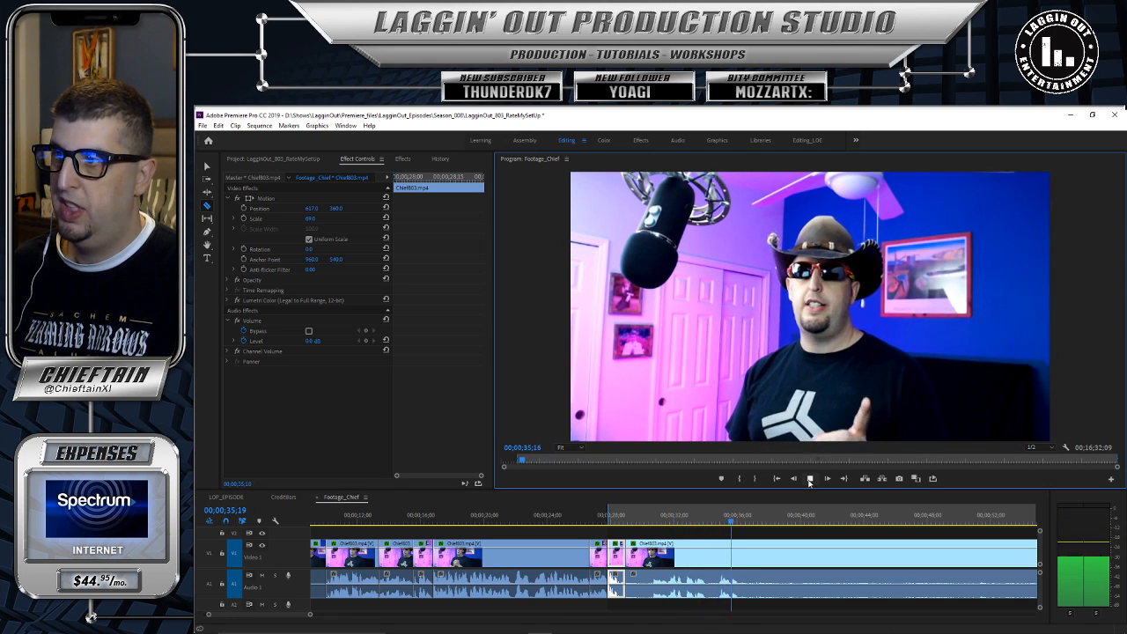
{"action": "left_click", "coordinate": [810, 480]}
{"action": "key", "text": "v"}
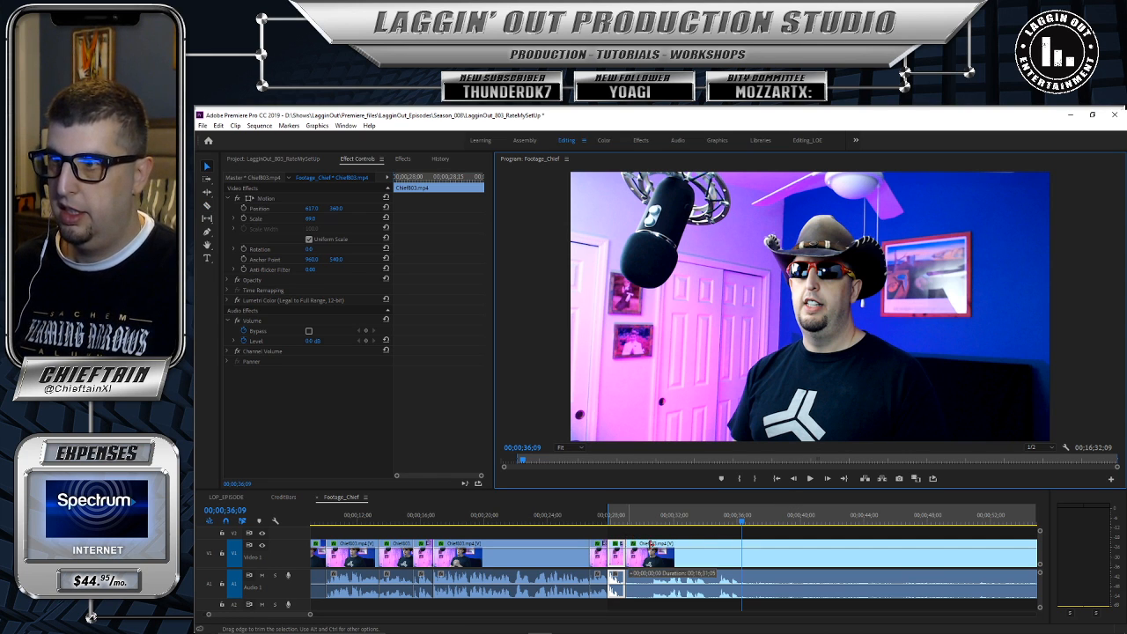
{"action": "left_click_drag", "start_coordinate": [674, 546], "coordinate": [744, 546]}
{"action": "left_click_drag", "start_coordinate": [819, 546], "coordinate": [710, 553]}
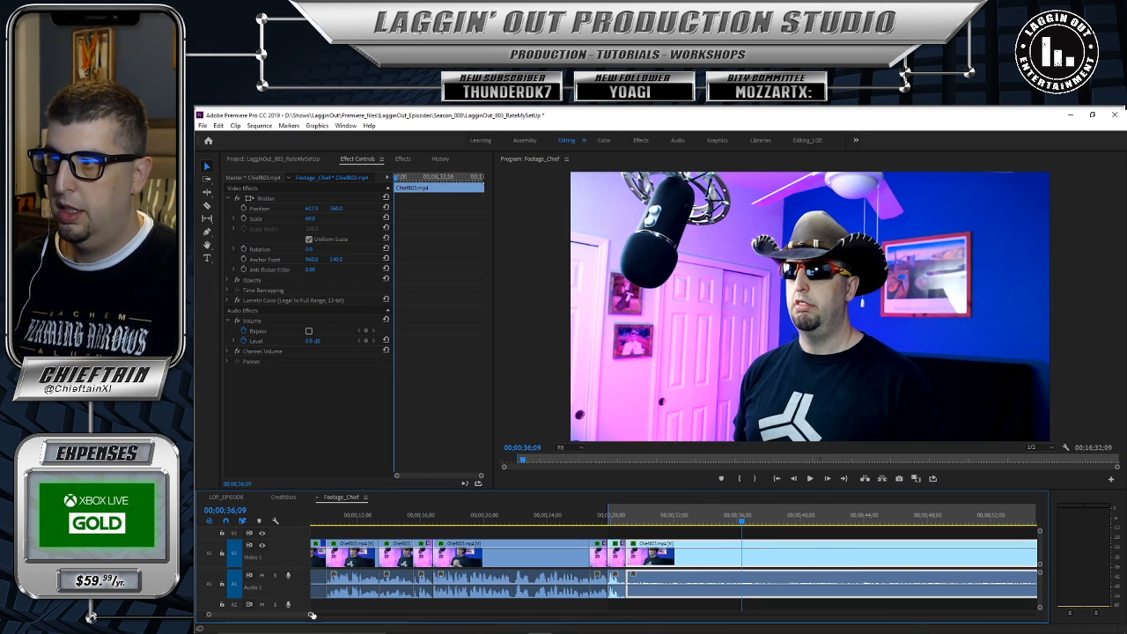
{"action": "left_click_drag", "start_coordinate": [311, 615], "coordinate": [518, 627]}
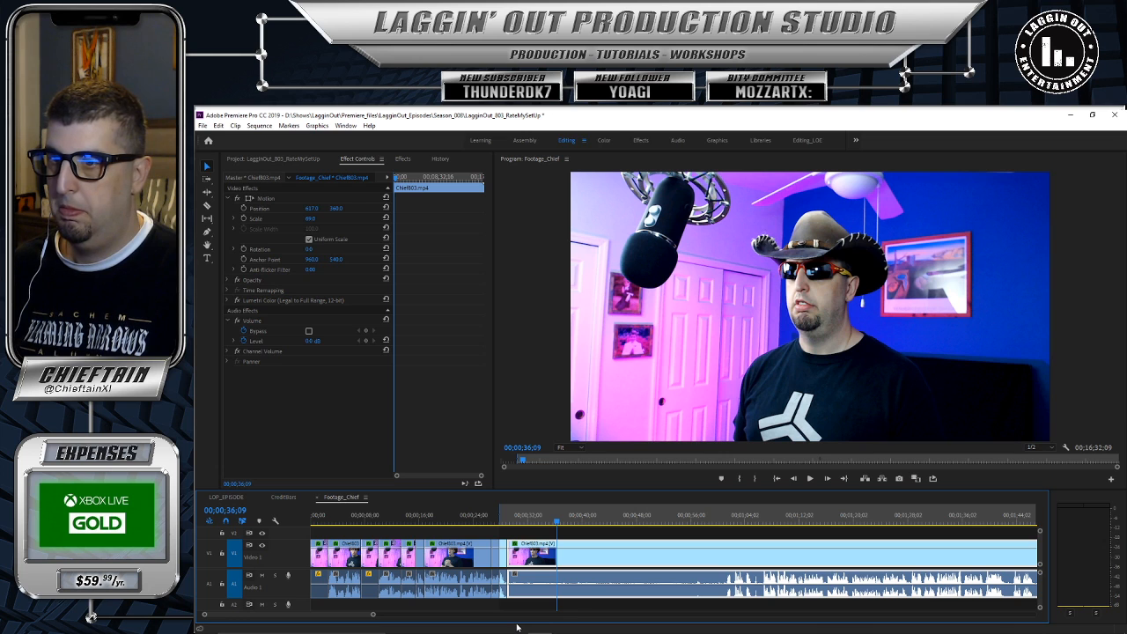
{"action": "key", "text": "ctrl+s"}
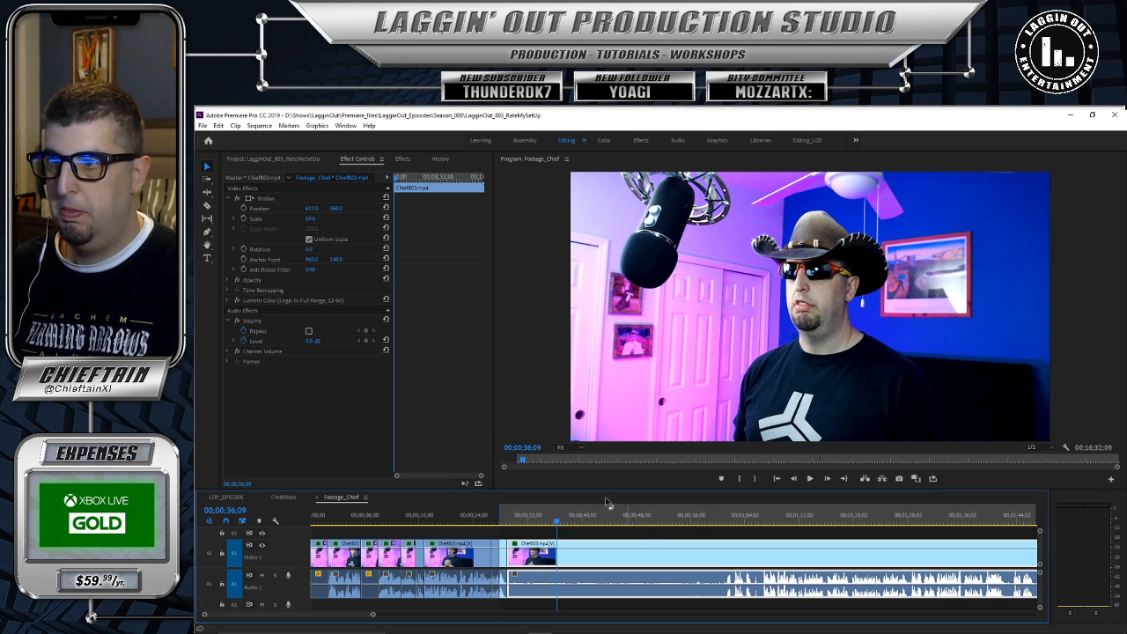
Step: Find where the next speech begins after the long quiet stretch and split the footage at 00;01;00;04
{"action": "left_click_drag", "start_coordinate": [567, 524], "coordinate": [656, 523]}
{"action": "left_click", "coordinate": [714, 523]}
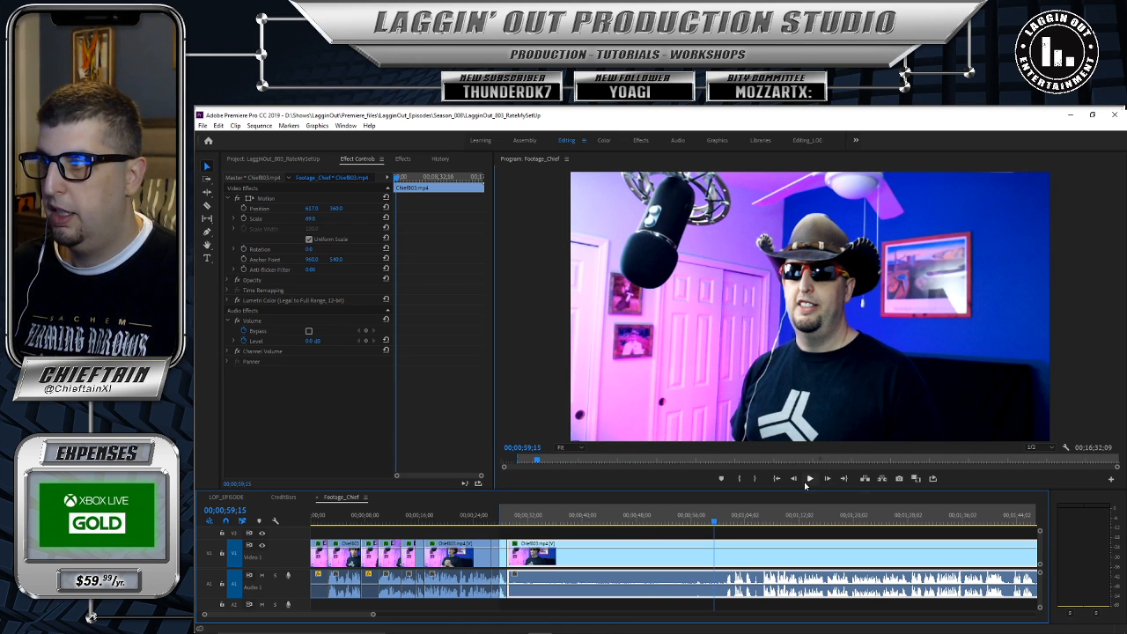
{"action": "left_click", "coordinate": [804, 482]}
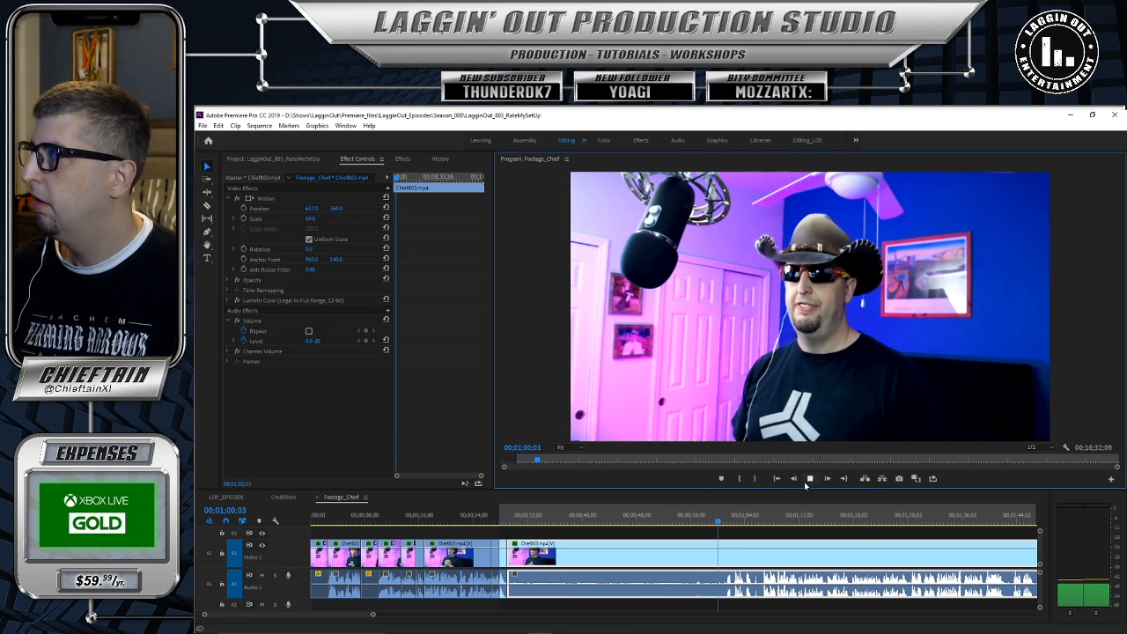
{"action": "left_click", "coordinate": [738, 520]}
{"action": "left_click_drag", "start_coordinate": [738, 520], "coordinate": [714, 521]}
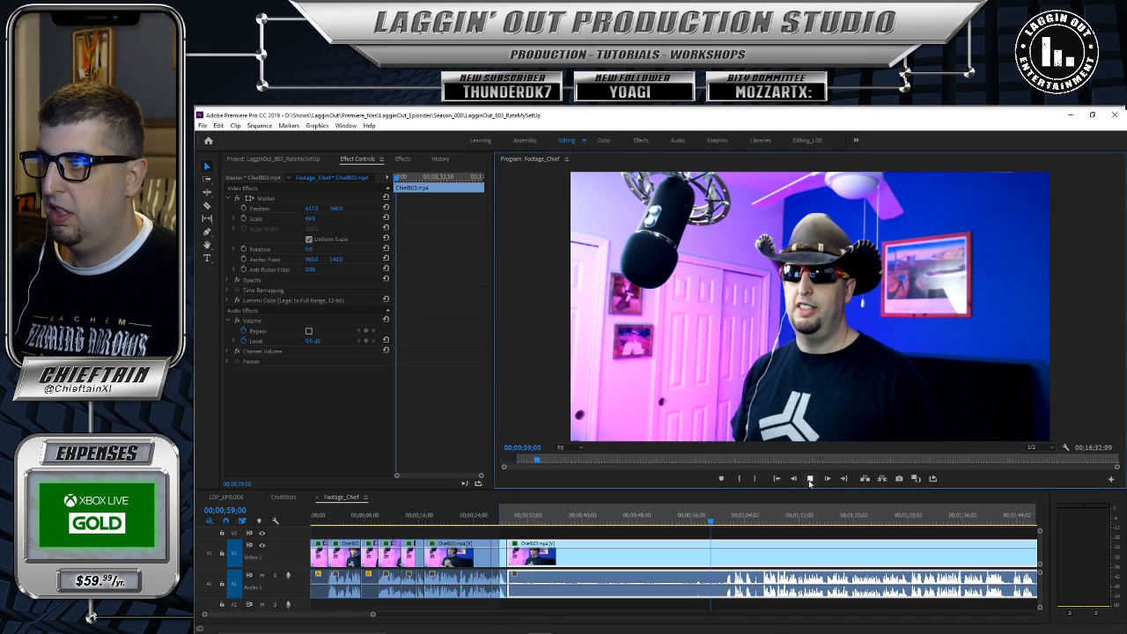
{"action": "left_click", "coordinate": [810, 480]}
{"action": "left_click", "coordinate": [810, 481]}
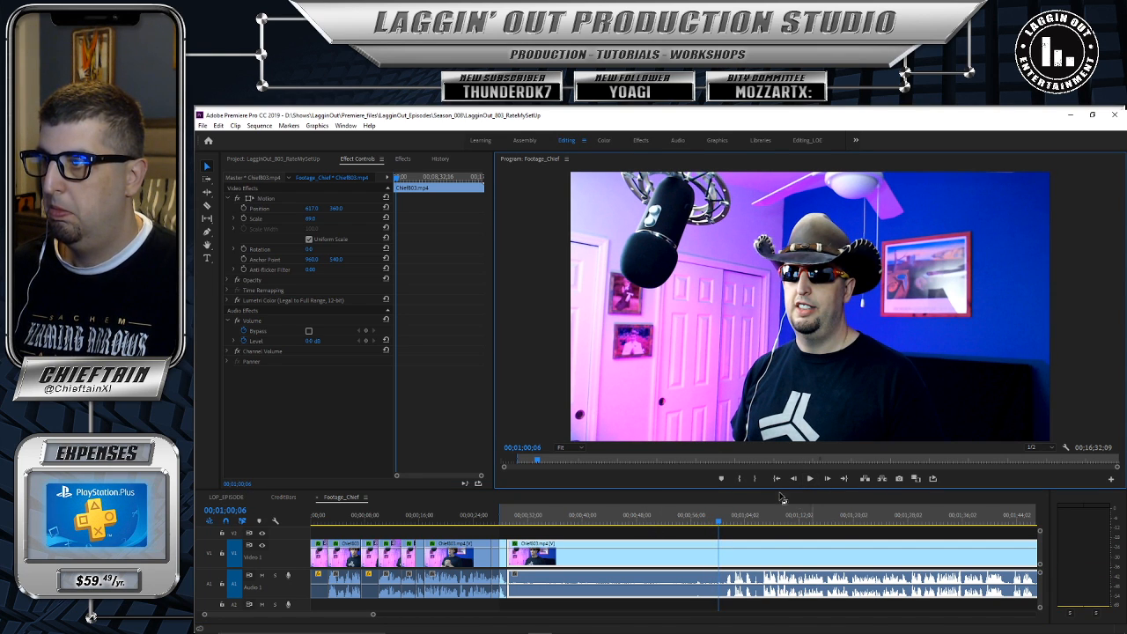
{"action": "left_click", "coordinate": [792, 479]}
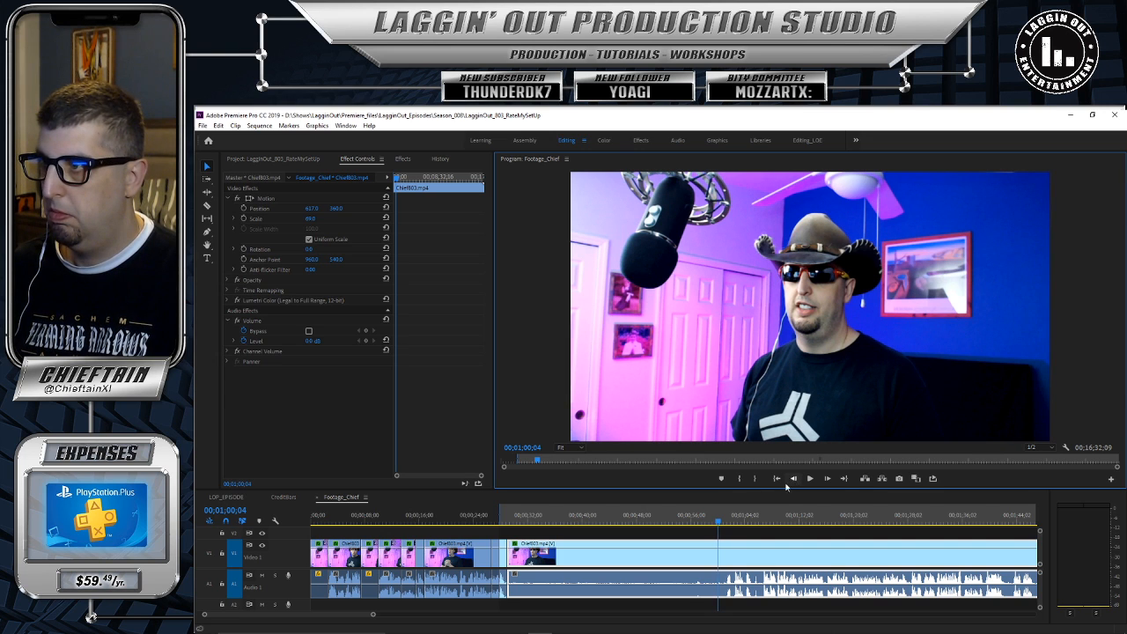
{"action": "key", "text": "c"}
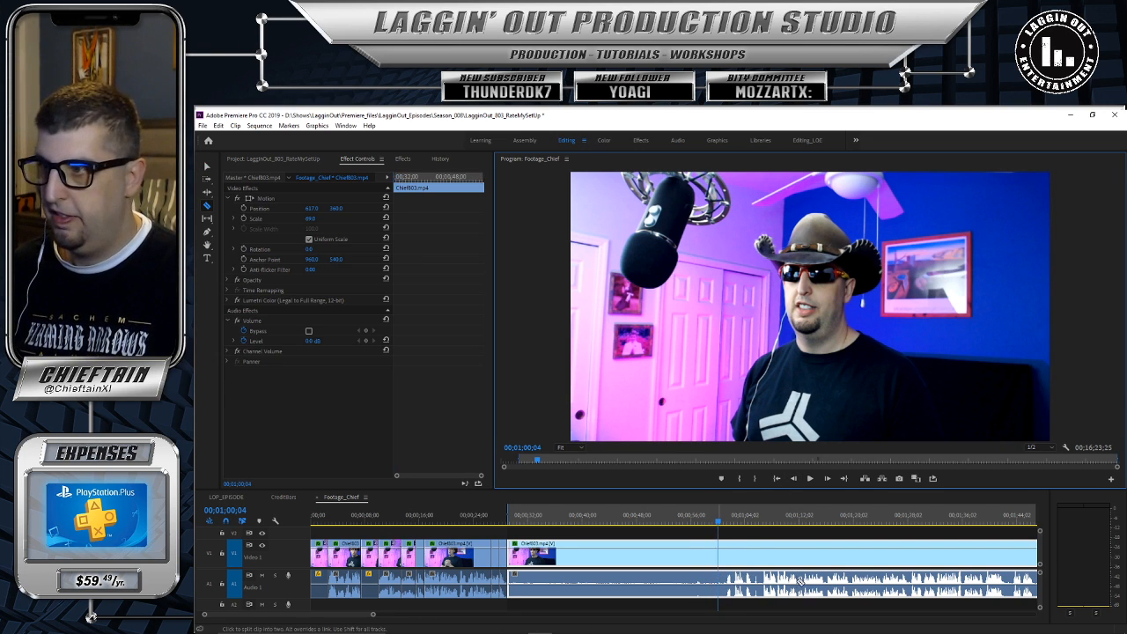
{"action": "left_click", "coordinate": [719, 571]}
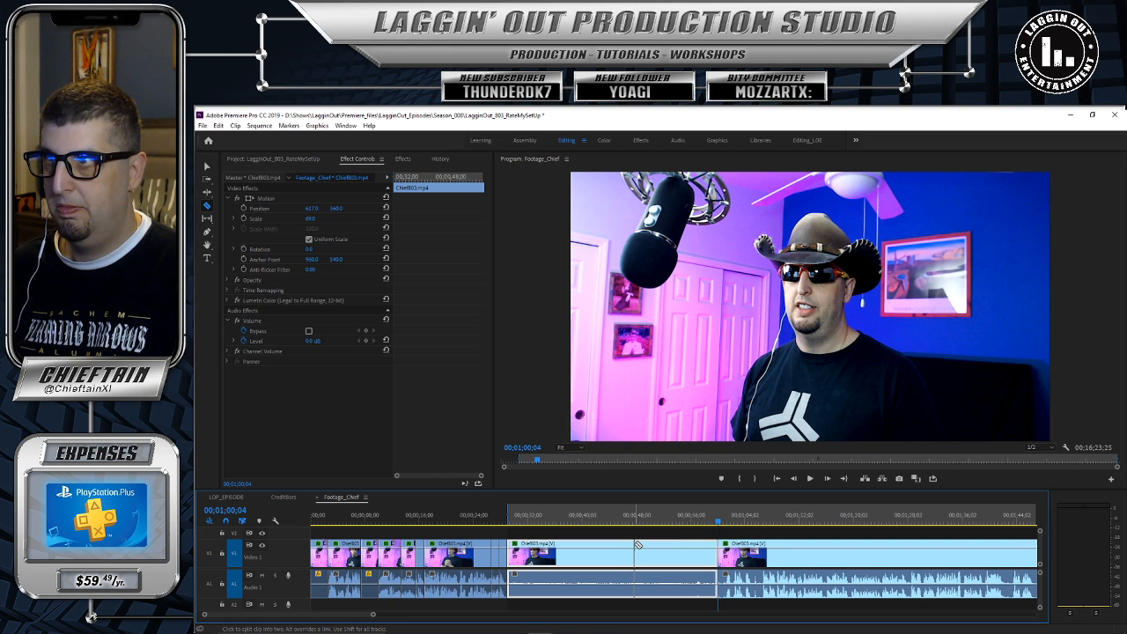
Step: Silence the quiet segment before 00;01;00;04 by adjusting its audio gain by -30 dB
{"action": "key", "text": "v"}
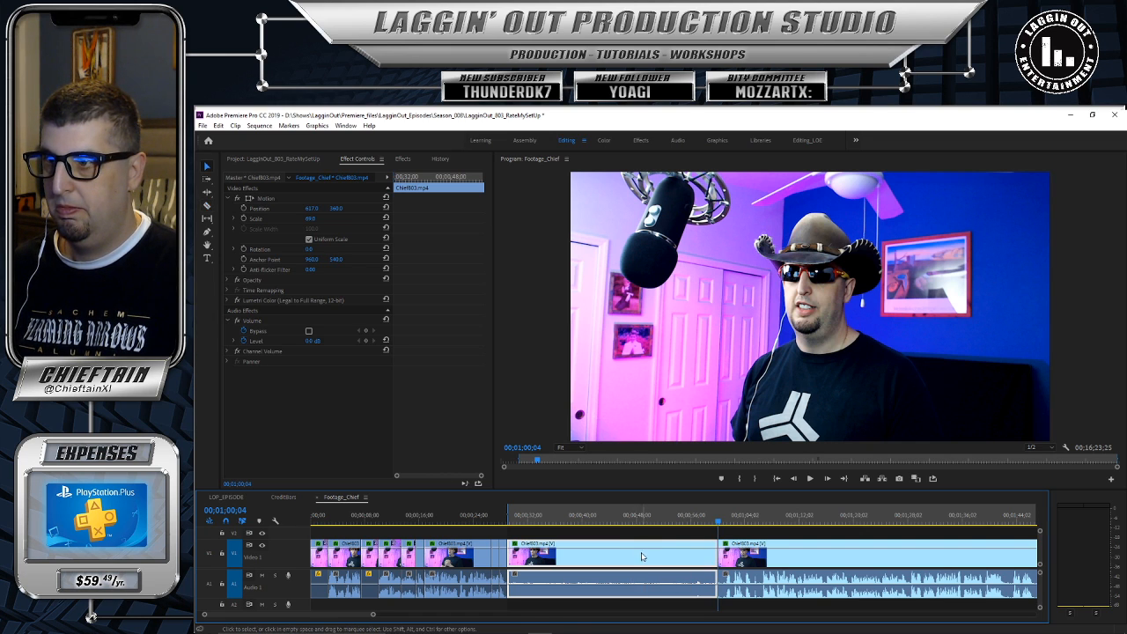
{"action": "right_click", "coordinate": [643, 561]}
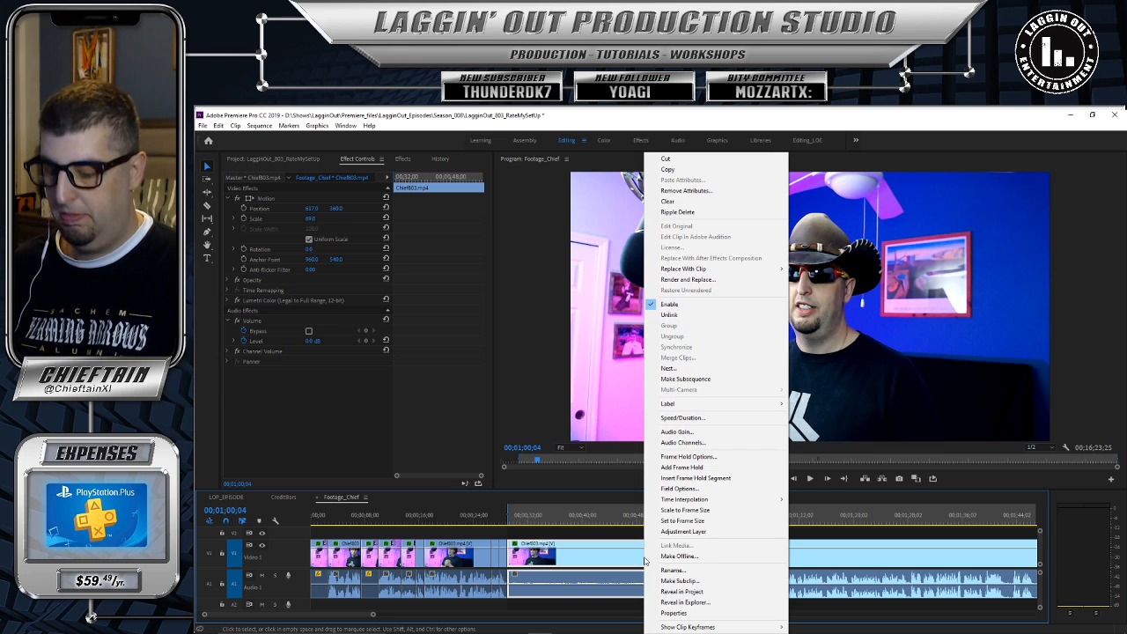
{"action": "left_click", "coordinate": [699, 433]}
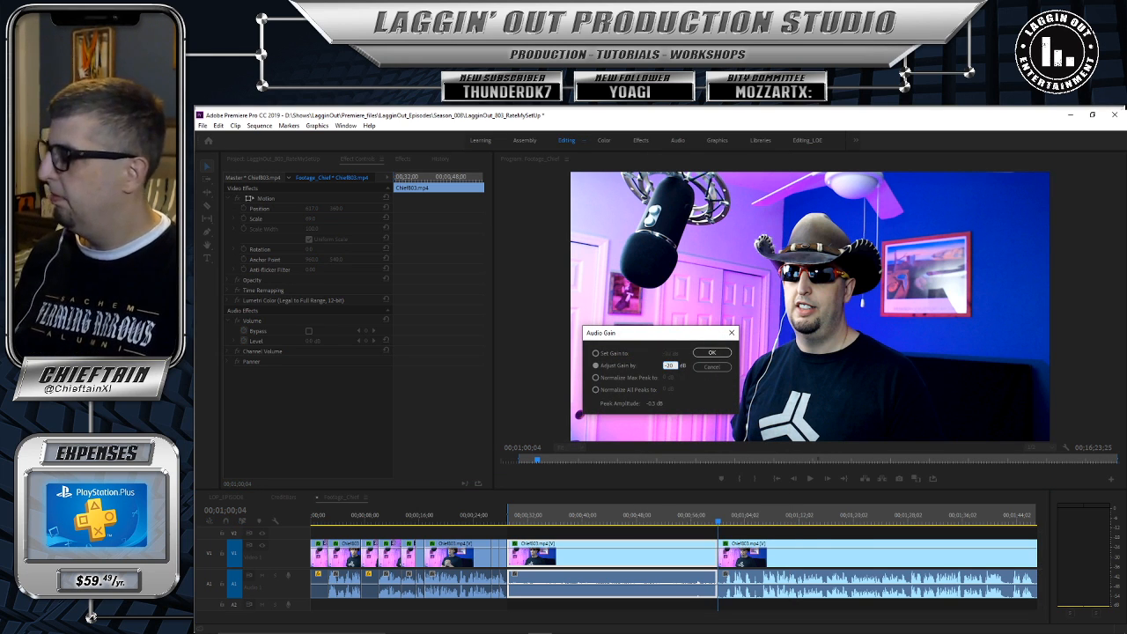
{"action": "key", "text": "Return"}
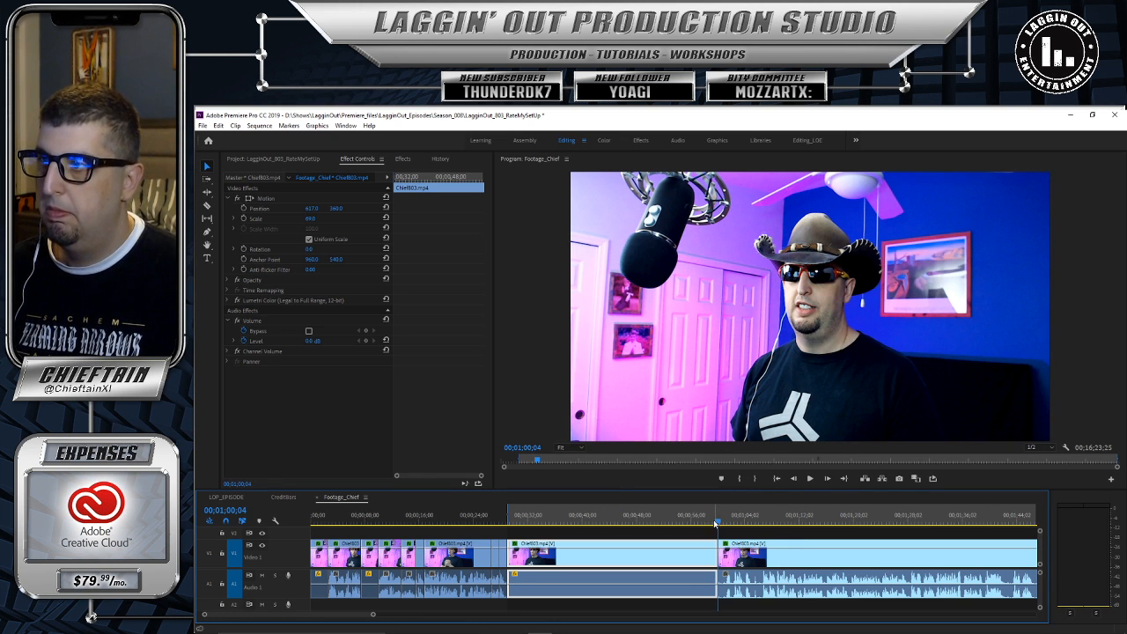
Step: Play the speech following the silenced segment and split the footage at 00;01;02;12
{"action": "left_click_drag", "start_coordinate": [717, 522], "coordinate": [701, 525]}
{"action": "left_click", "coordinate": [808, 479]}
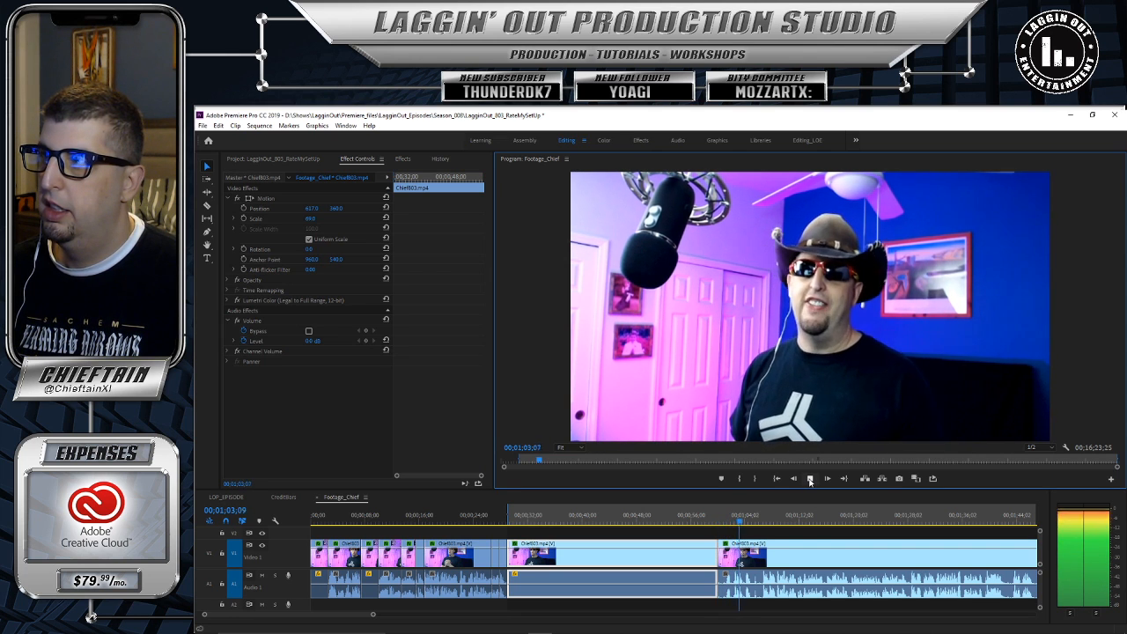
{"action": "left_click", "coordinate": [809, 480]}
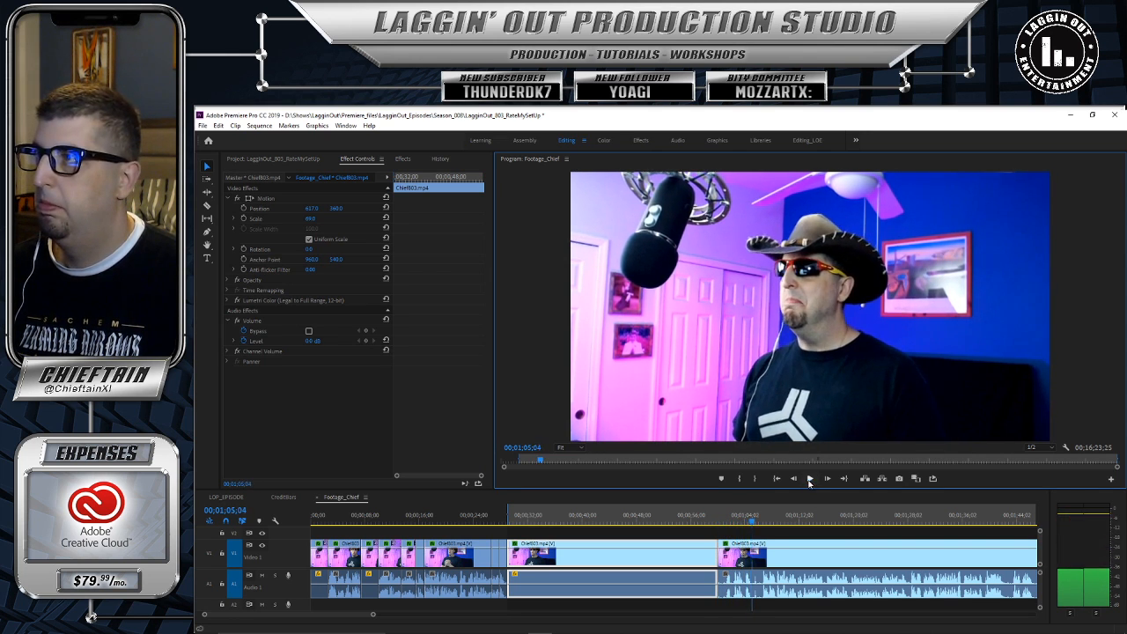
{"action": "left_click_drag", "start_coordinate": [372, 614], "coordinate": [318, 615]}
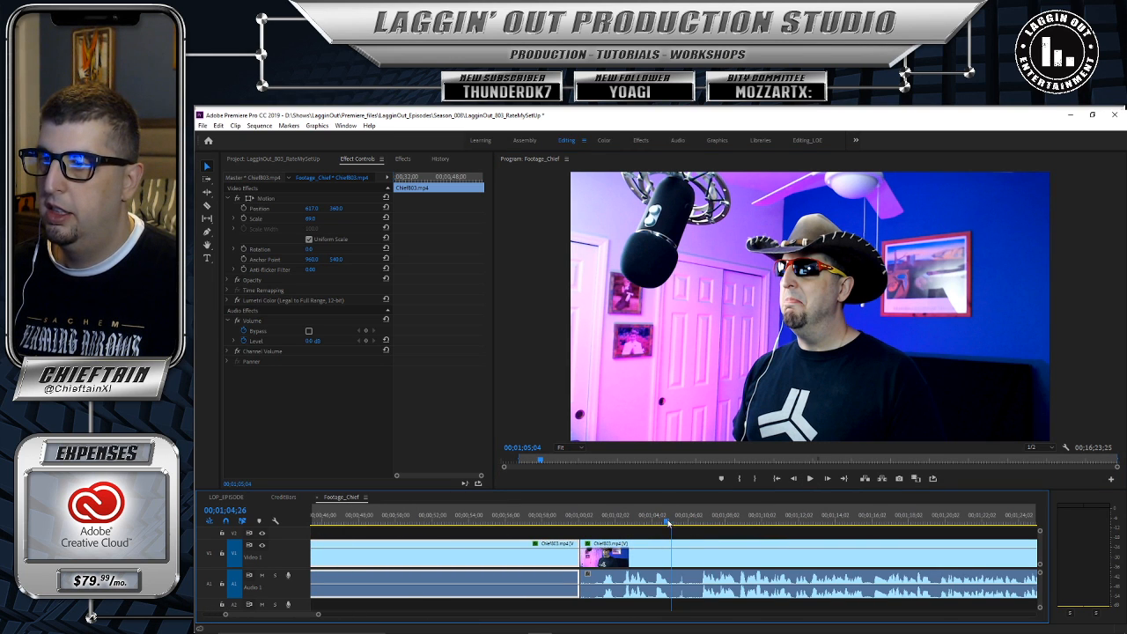
{"action": "left_click_drag", "start_coordinate": [669, 523], "coordinate": [604, 523]}
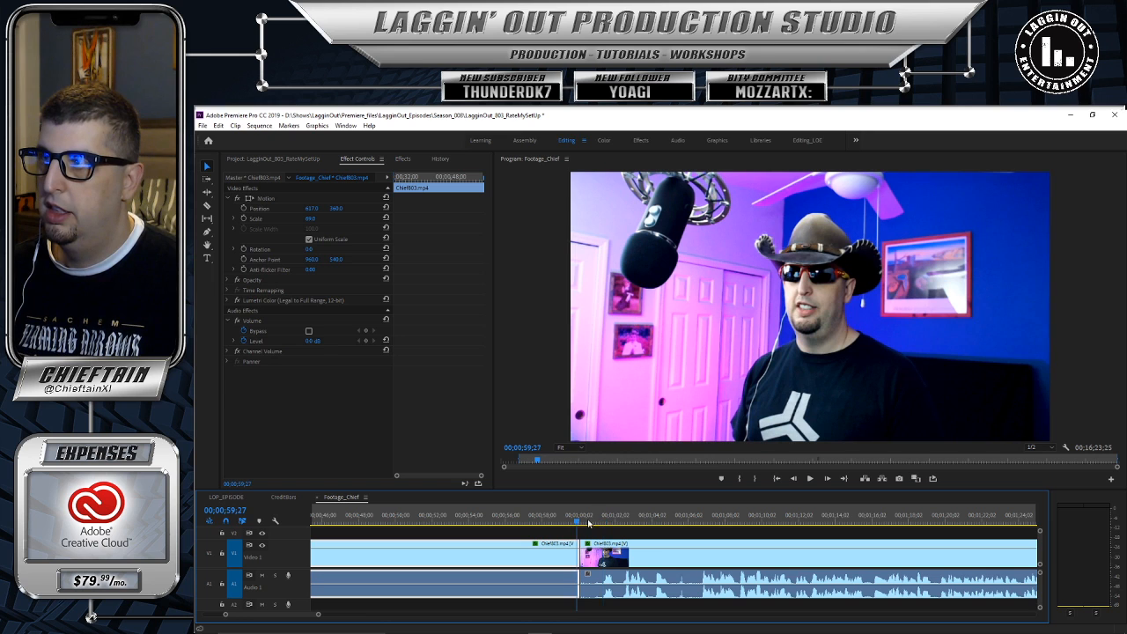
{"action": "left_click", "coordinate": [810, 479]}
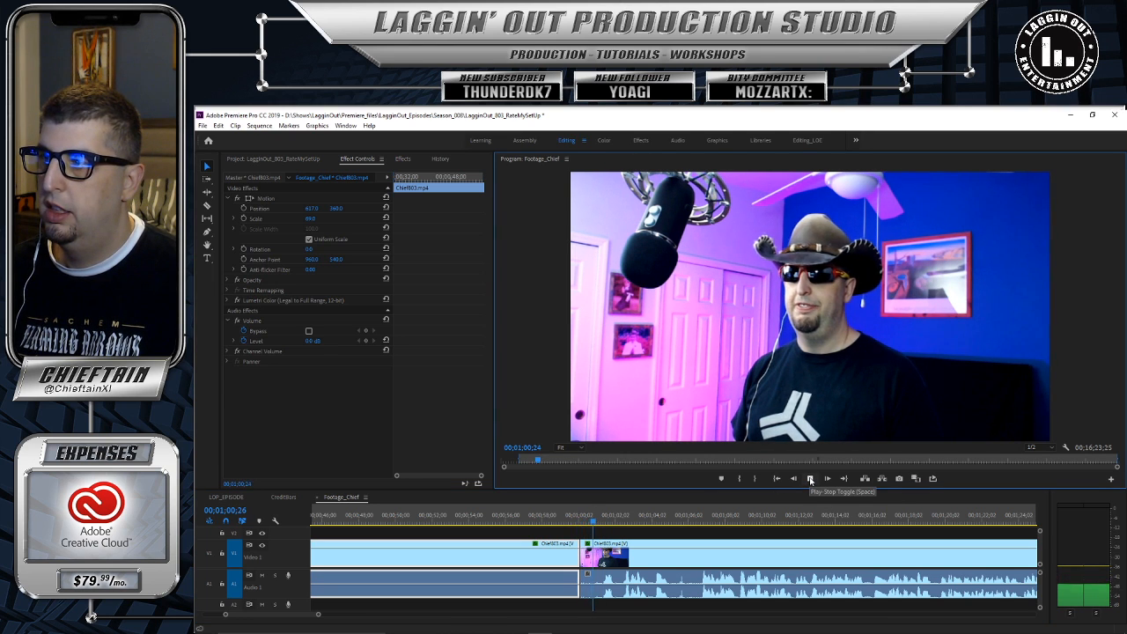
{"action": "left_click", "coordinate": [810, 479]}
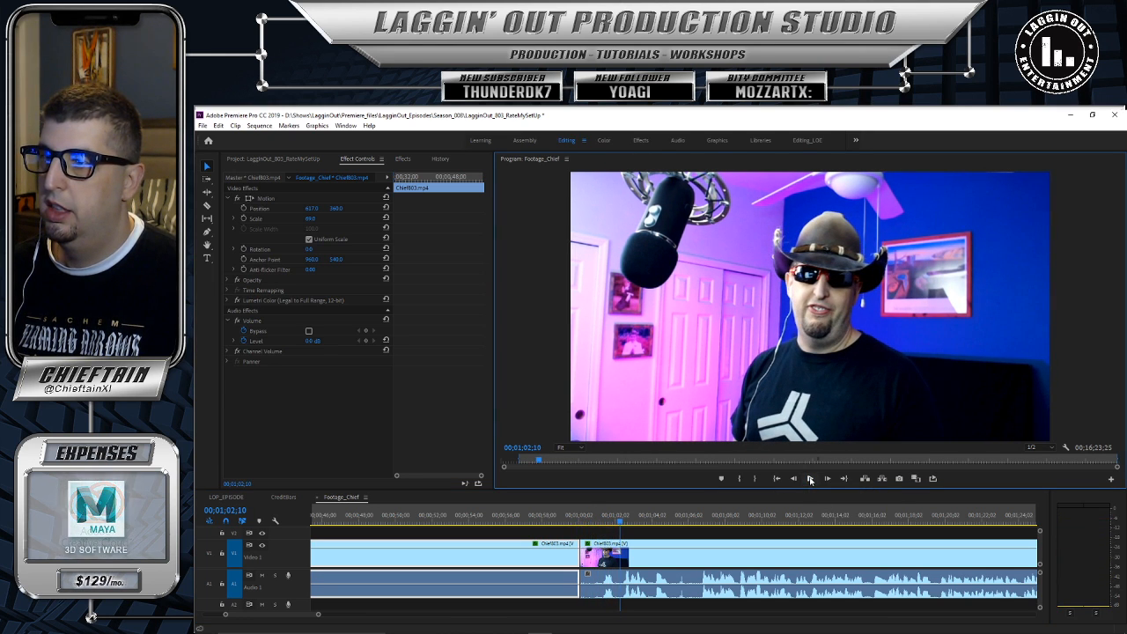
{"action": "key", "text": "c"}
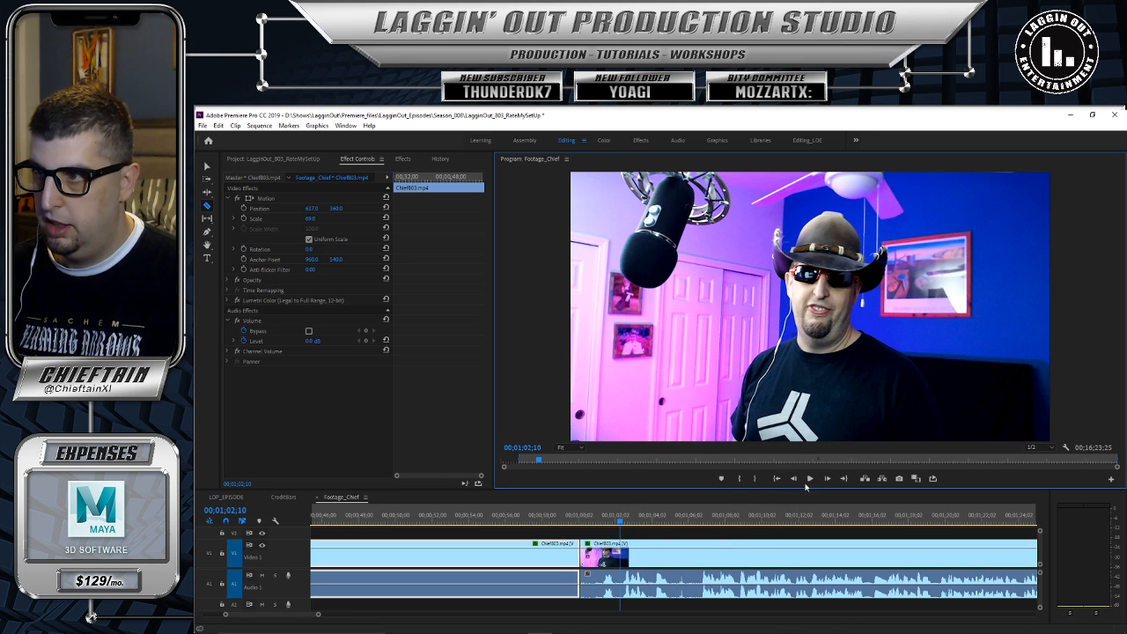
{"action": "left_click", "coordinate": [809, 480]}
{"action": "key", "text": "space"}
{"action": "left_click_drag", "start_coordinate": [627, 525], "coordinate": [622, 525]}
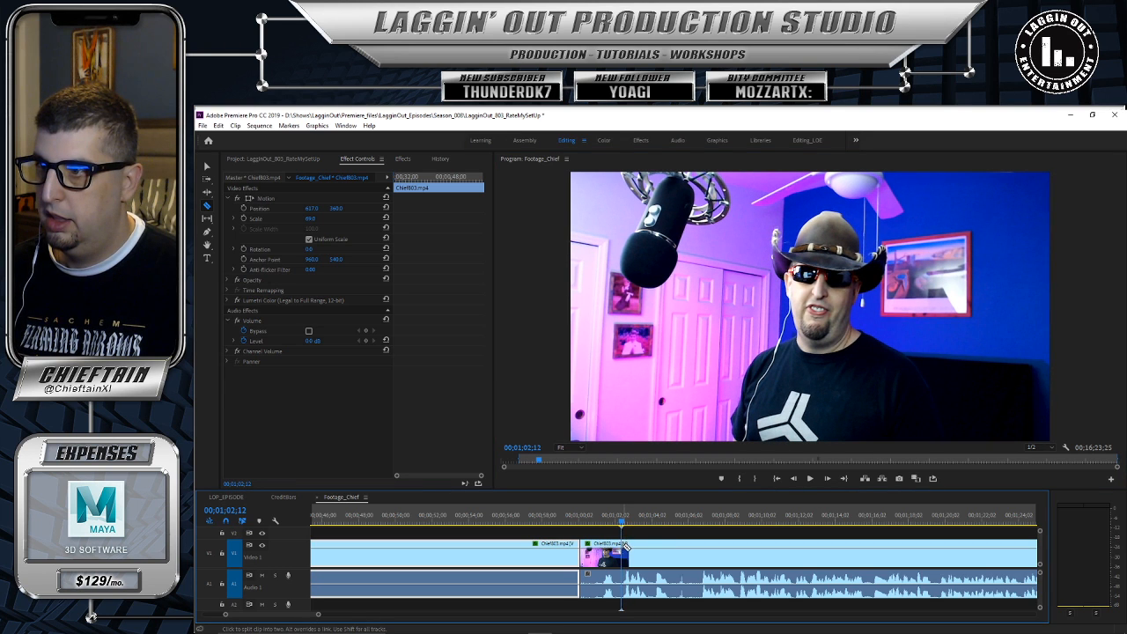
{"action": "left_click", "coordinate": [623, 547]}
Step: Play the phrase after the new split and split the footage again at its end, 00;01;03;23
{"action": "left_click", "coordinate": [808, 479]}
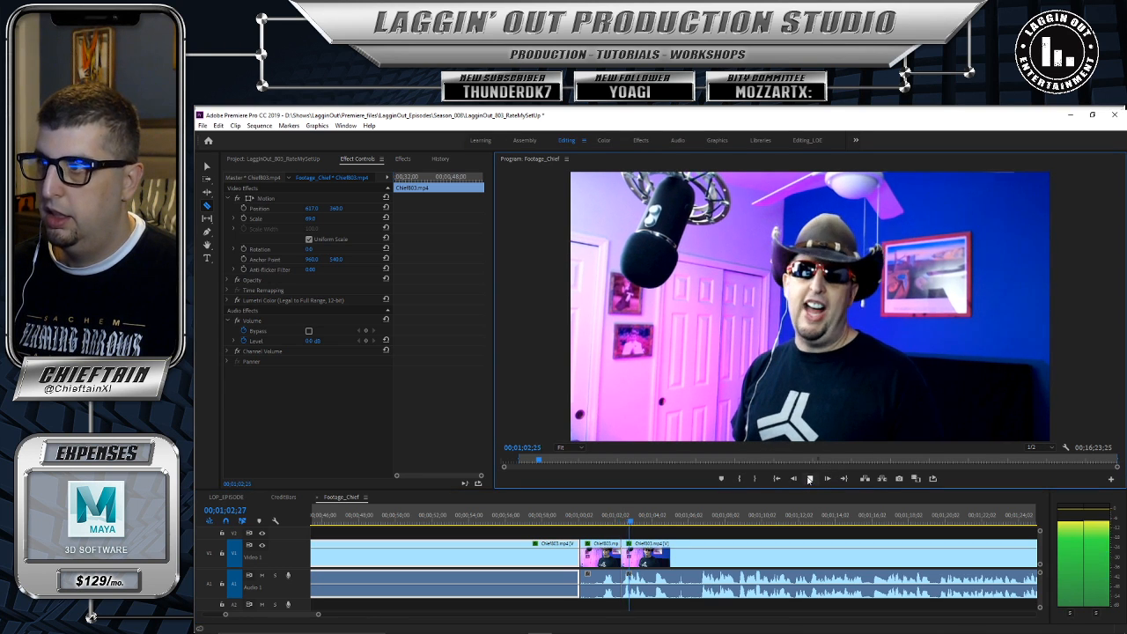
{"action": "left_click", "coordinate": [809, 480]}
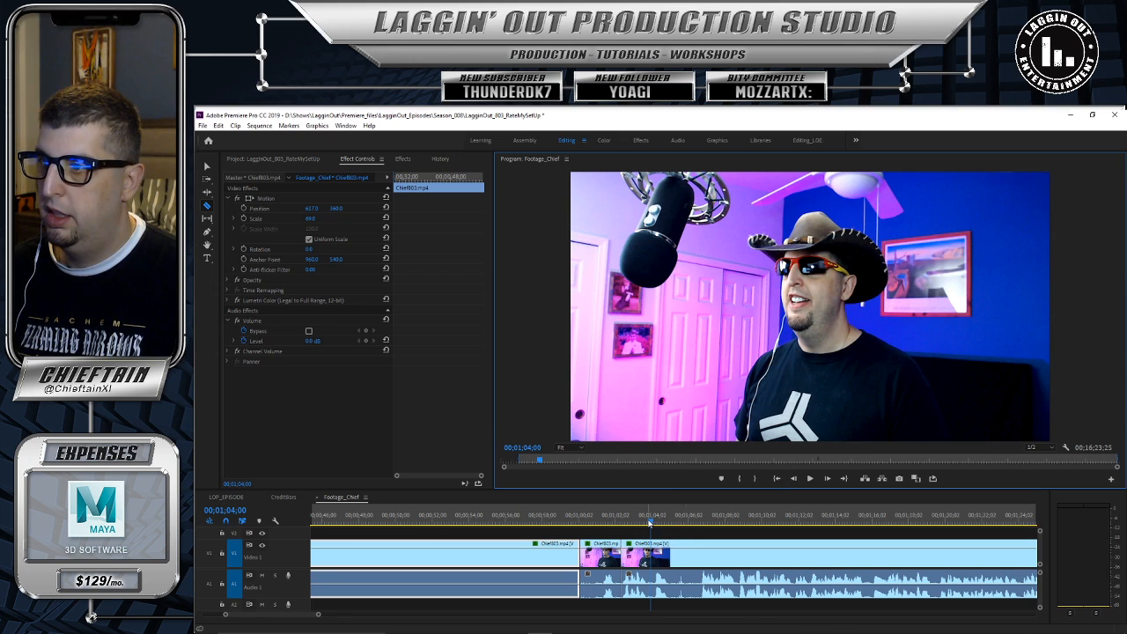
{"action": "left_click", "coordinate": [646, 523]}
{"action": "left_click_drag", "start_coordinate": [646, 523], "coordinate": [644, 523]}
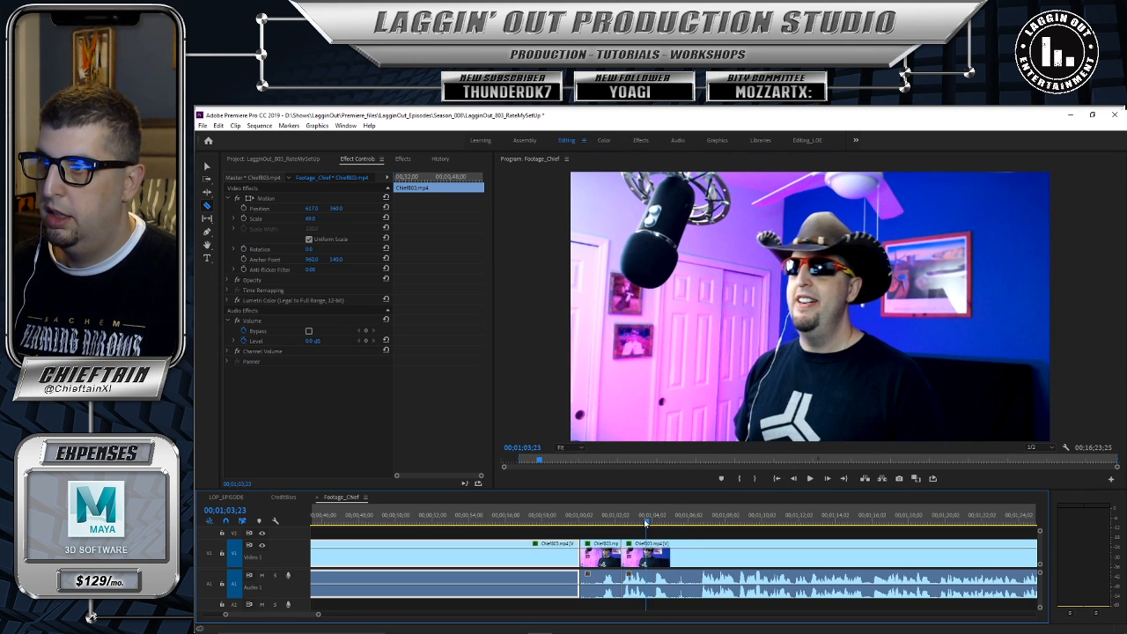
{"action": "key", "text": "v"}
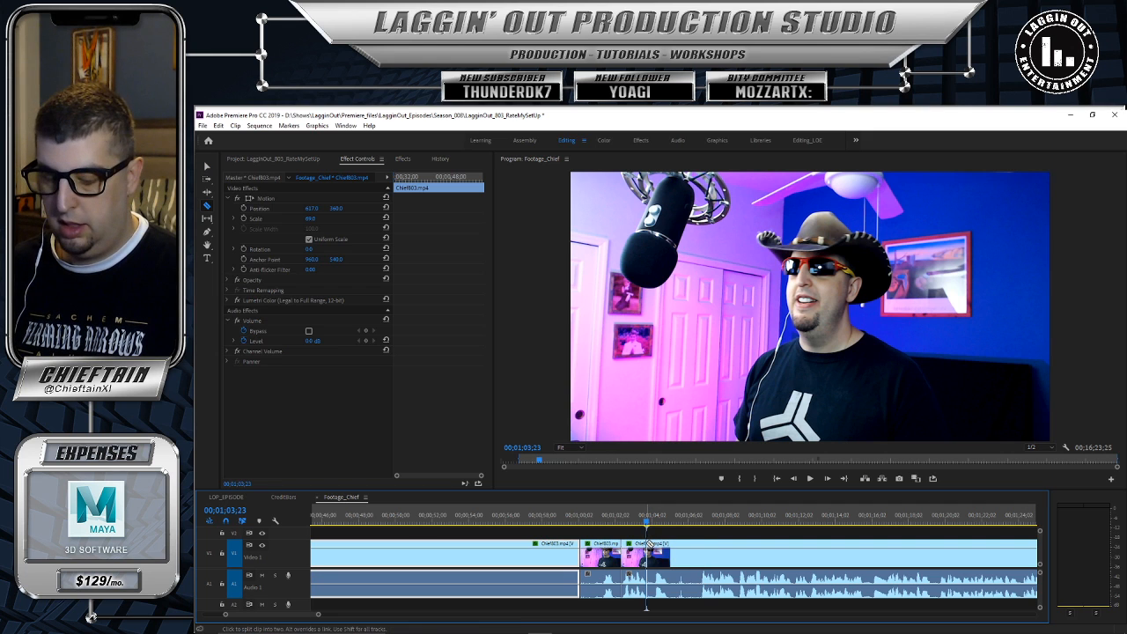
{"action": "left_click", "coordinate": [648, 546]}
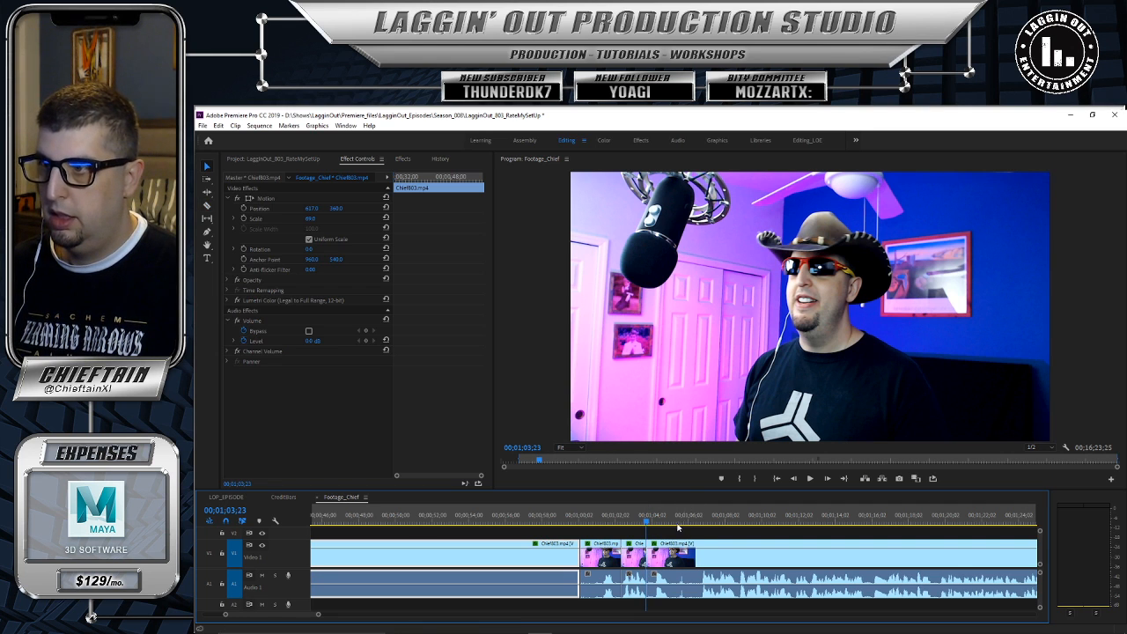
Step: Zoom the short segment between 00;01;02;12 and 00;01;03;23 to scale 86 and set its horizontal position to 550
{"action": "left_click_drag", "start_coordinate": [647, 521], "coordinate": [637, 523]}
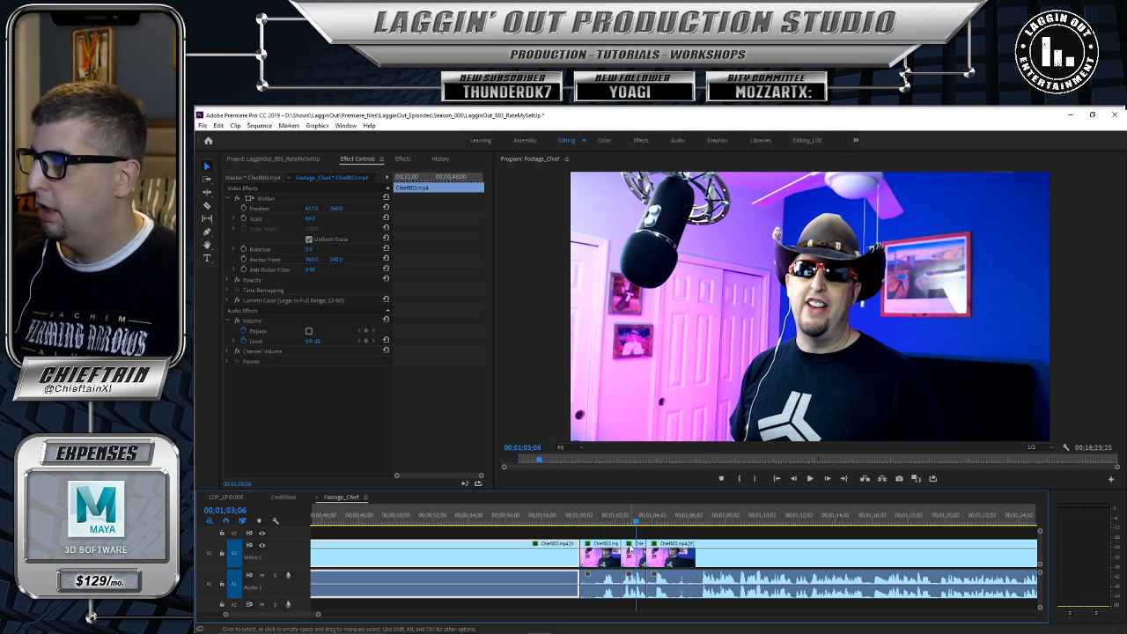
{"action": "left_click", "coordinate": [635, 547]}
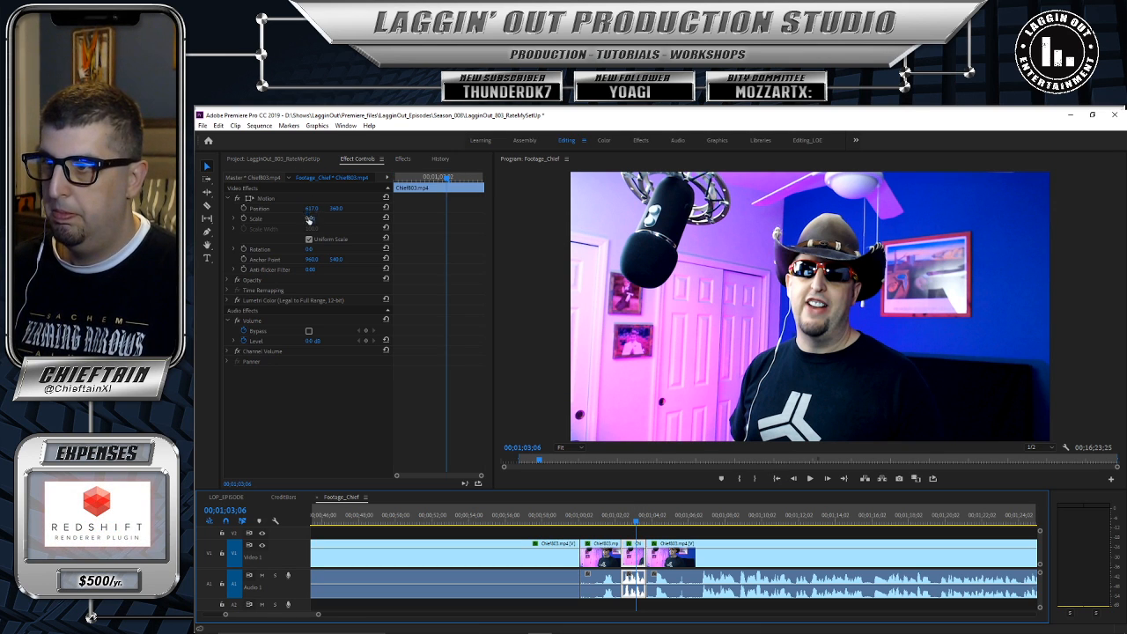
{"action": "left_click_drag", "start_coordinate": [310, 218], "coordinate": [346, 230]}
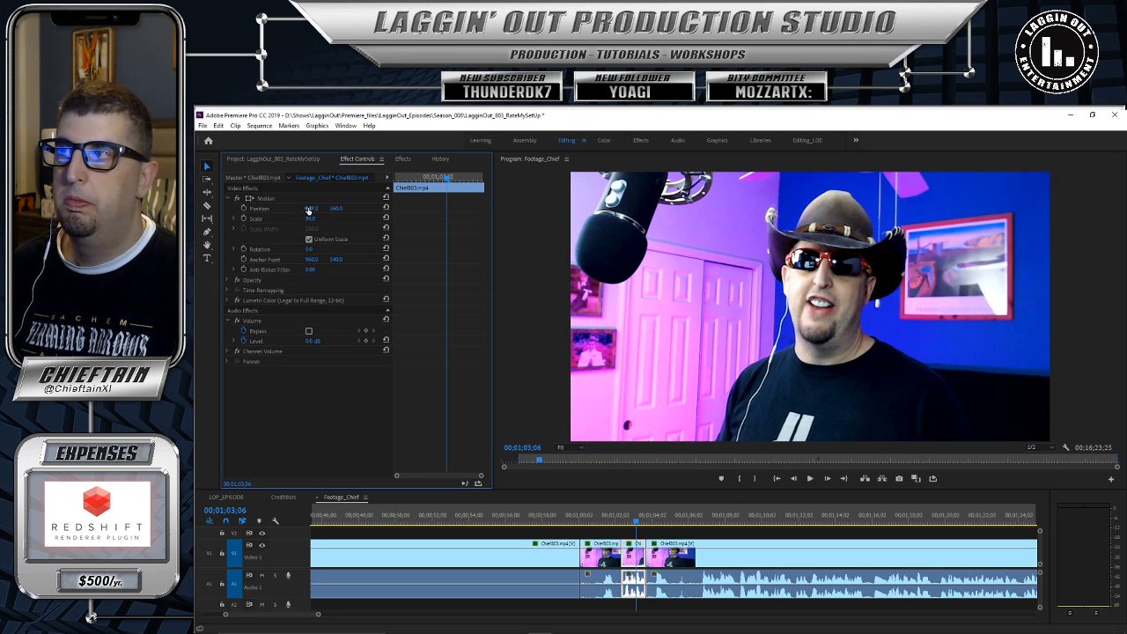
{"action": "left_click_drag", "start_coordinate": [311, 208], "coordinate": [274, 208]}
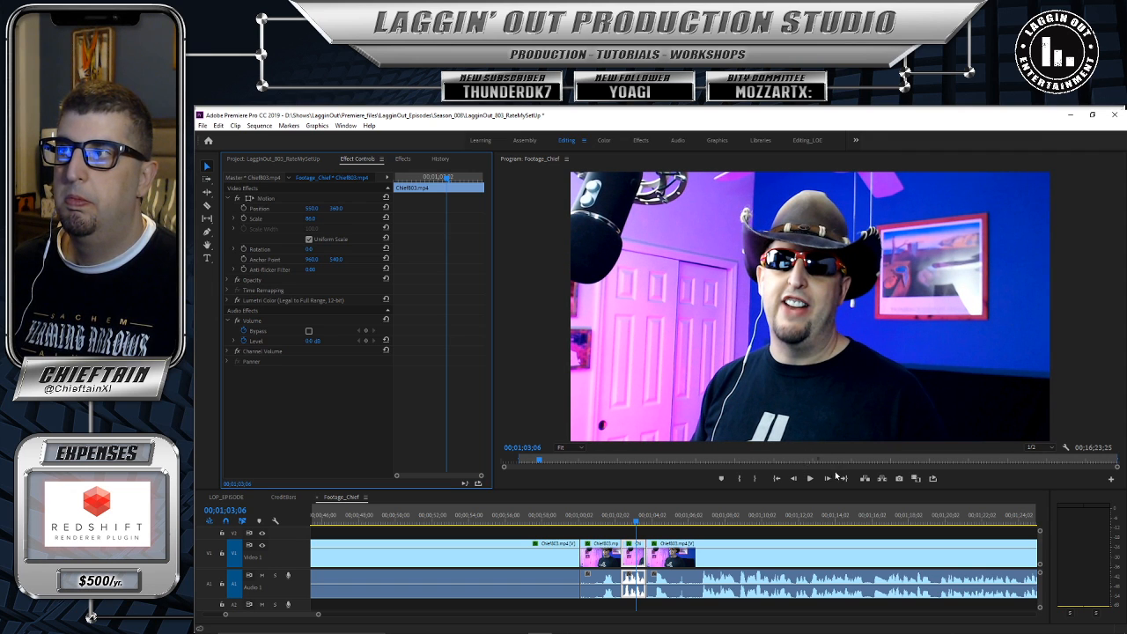
Step: Play on from the zoomed segment and trim the start of the following footage to 00;01;08;22
{"action": "left_click", "coordinate": [809, 479]}
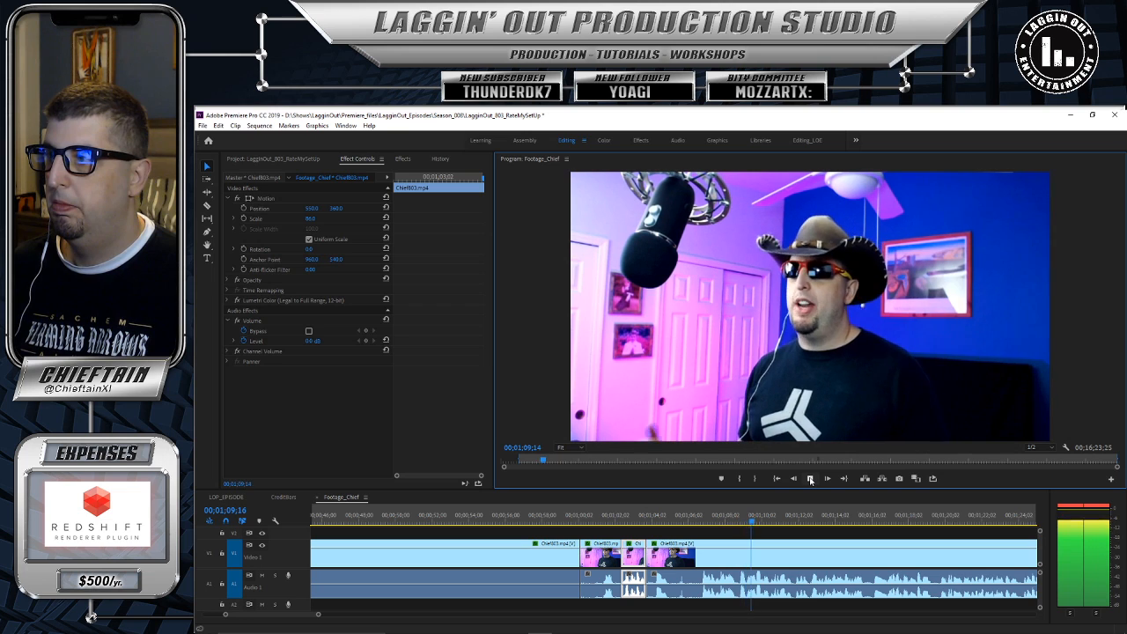
{"action": "left_click", "coordinate": [810, 479]}
{"action": "left_click_drag", "start_coordinate": [771, 523], "coordinate": [737, 526]}
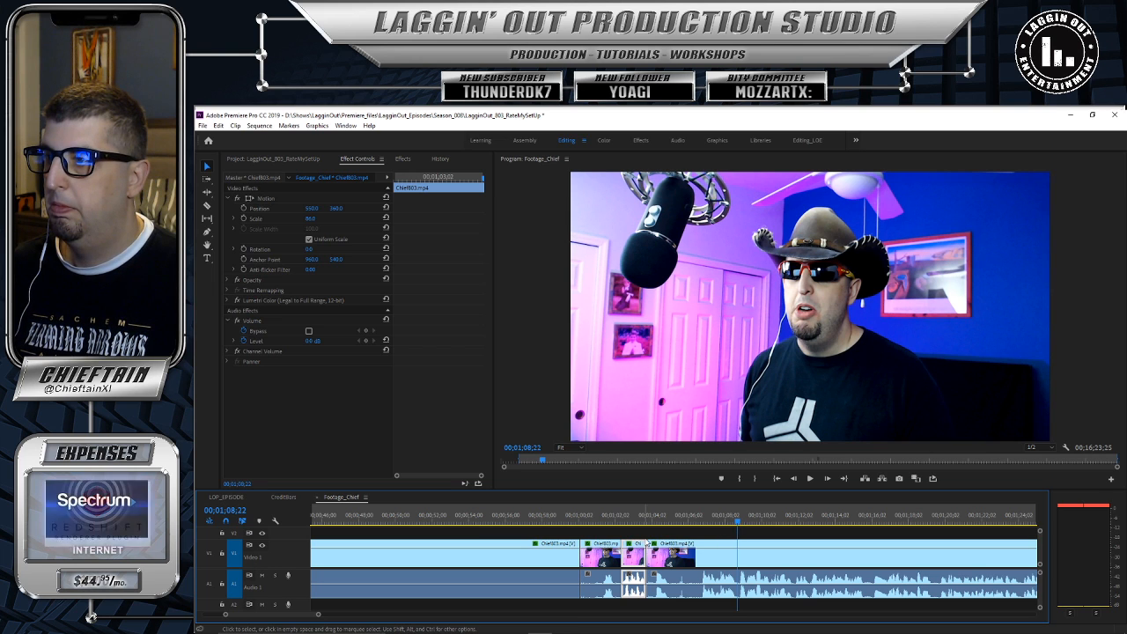
{"action": "left_click_drag", "start_coordinate": [664, 542], "coordinate": [738, 548]}
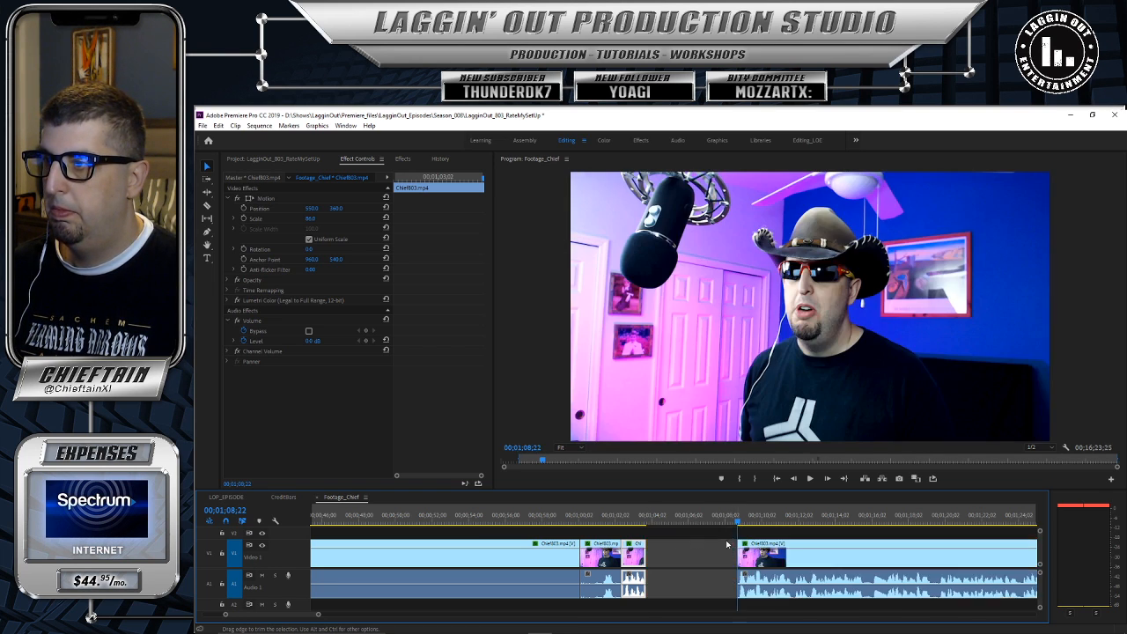
Step: Trim the start of the remaining footage further to 00;01;09;06 and move it back against the zoomed segment to close the gap
{"action": "left_click", "coordinate": [811, 481]}
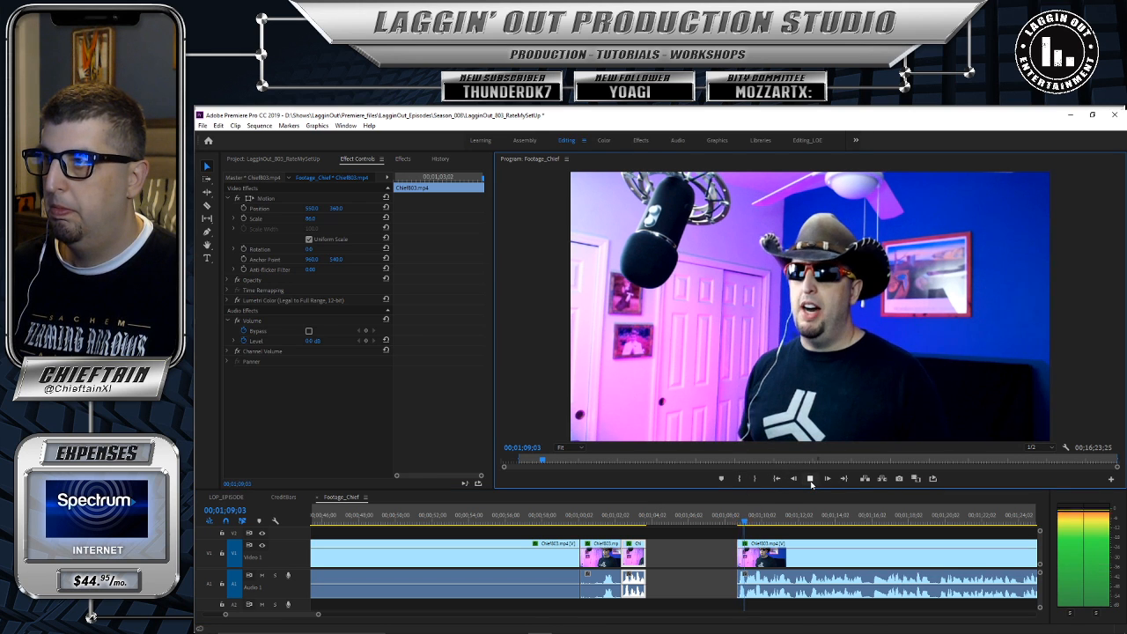
{"action": "left_click", "coordinate": [810, 482]}
{"action": "left_click_drag", "start_coordinate": [761, 523], "coordinate": [747, 525]}
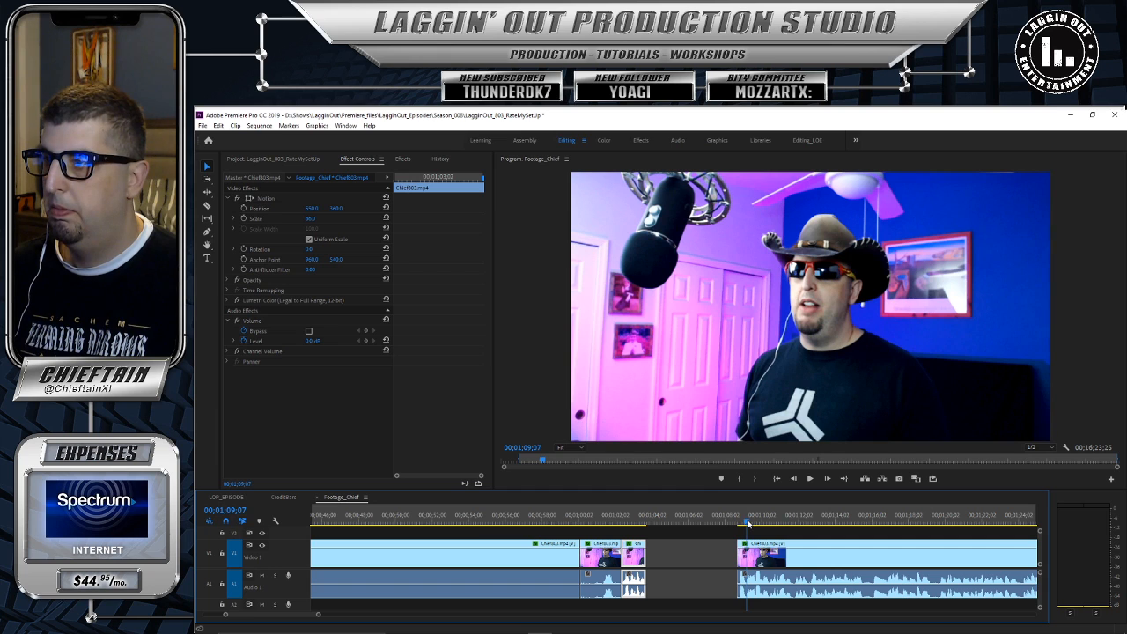
{"action": "left_click", "coordinate": [795, 480]}
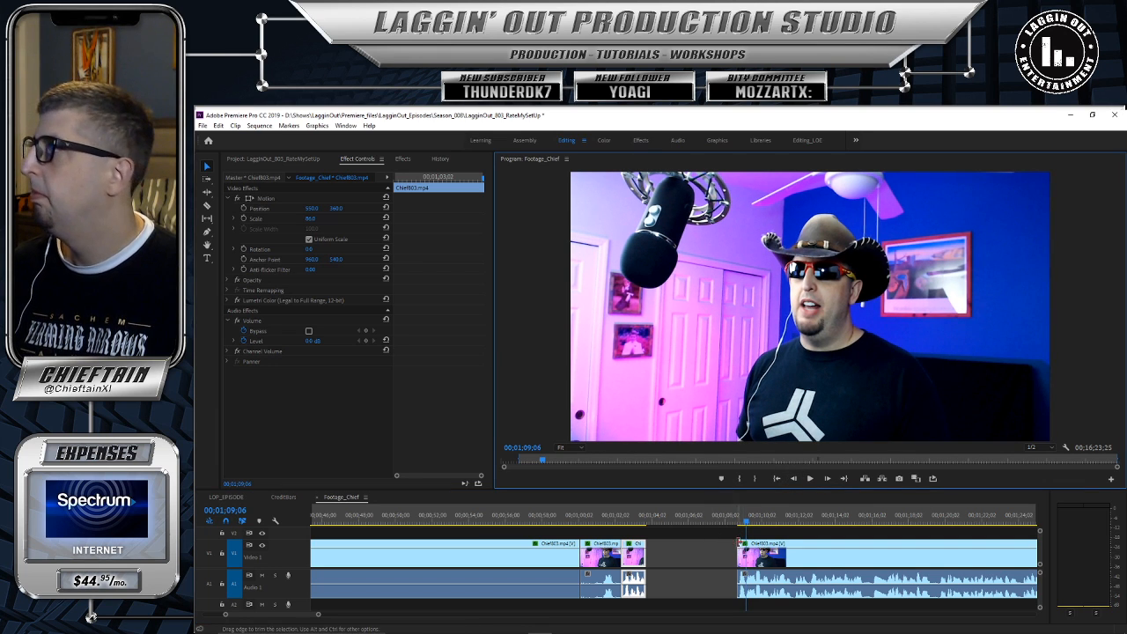
{"action": "left_click_drag", "start_coordinate": [742, 540], "coordinate": [747, 542]}
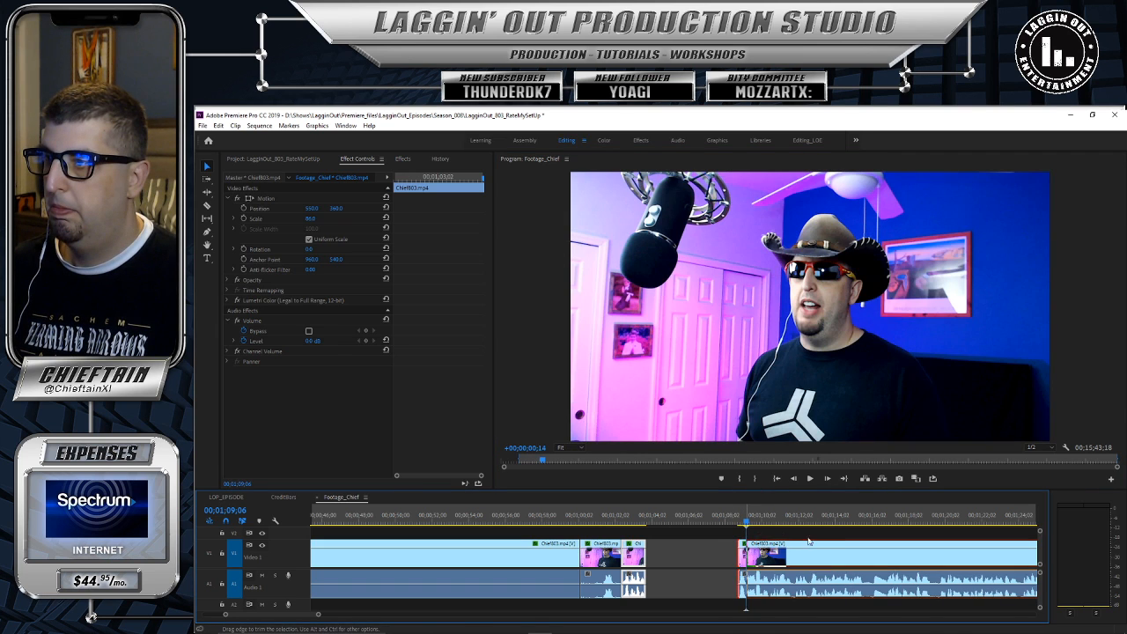
{"action": "left_click_drag", "start_coordinate": [846, 547], "coordinate": [656, 550]}
Step: Play back the footage across the newly closed gap to check how the speech flows through the cut
{"action": "left_click", "coordinate": [651, 517]}
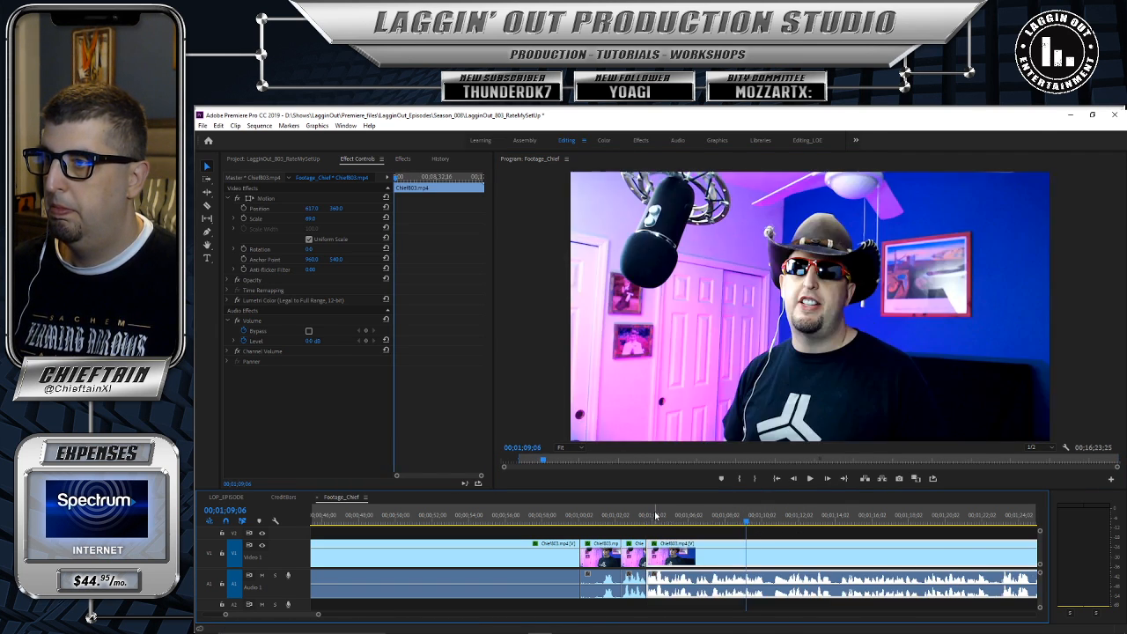
{"action": "left_click_drag", "start_coordinate": [614, 520], "coordinate": [601, 522]}
{"action": "left_click", "coordinate": [805, 479]}
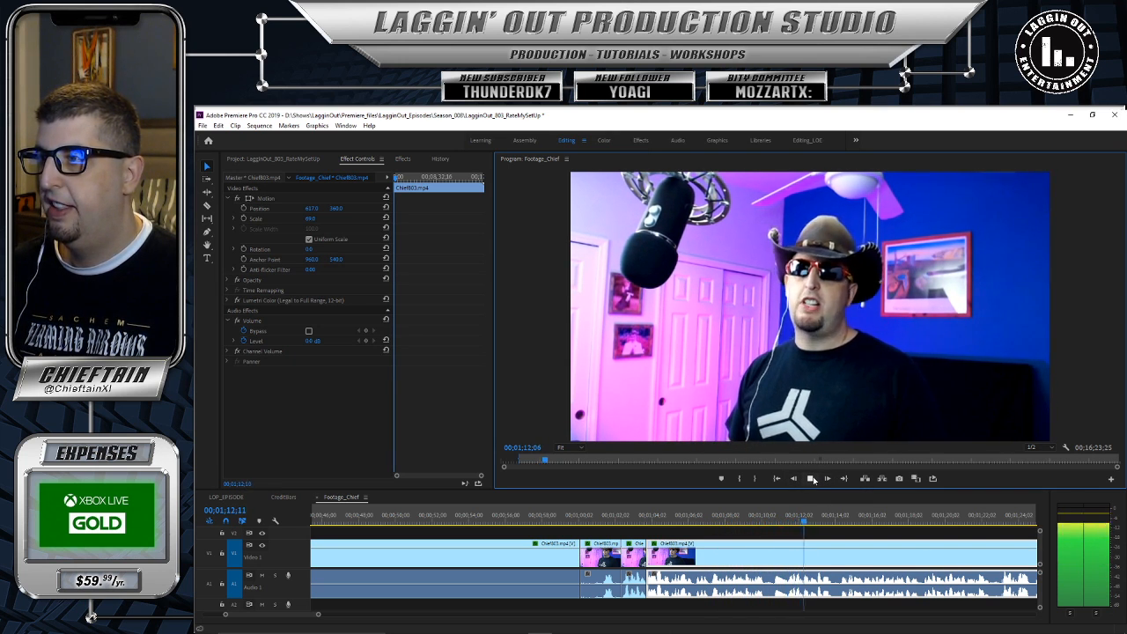
{"action": "left_click", "coordinate": [812, 479]}
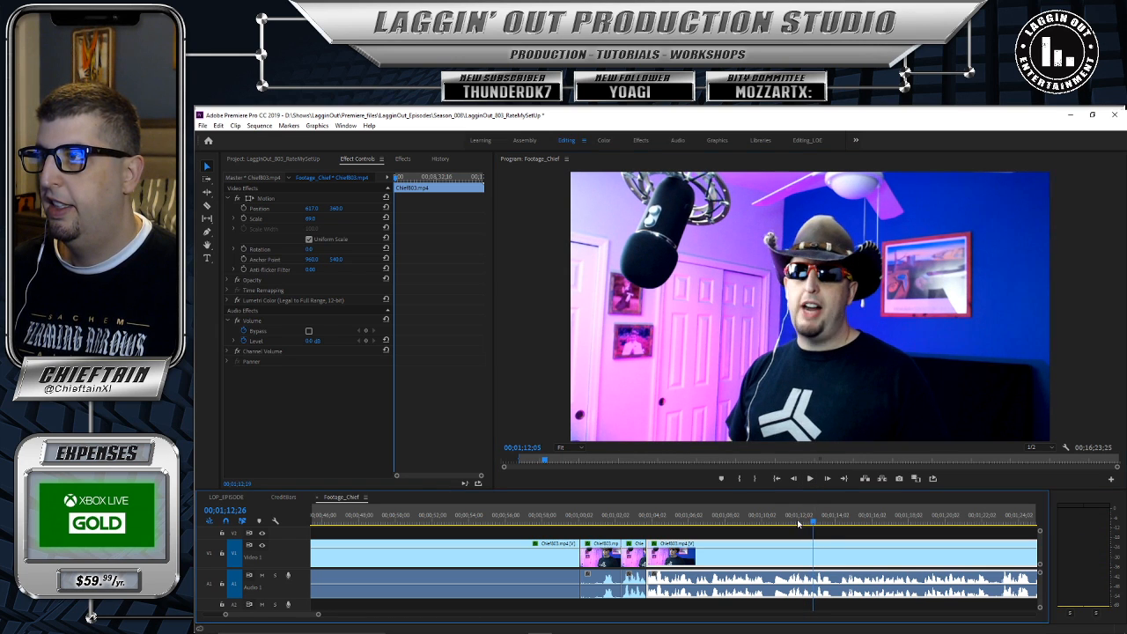
{"action": "left_click_drag", "start_coordinate": [671, 524], "coordinate": [637, 531]}
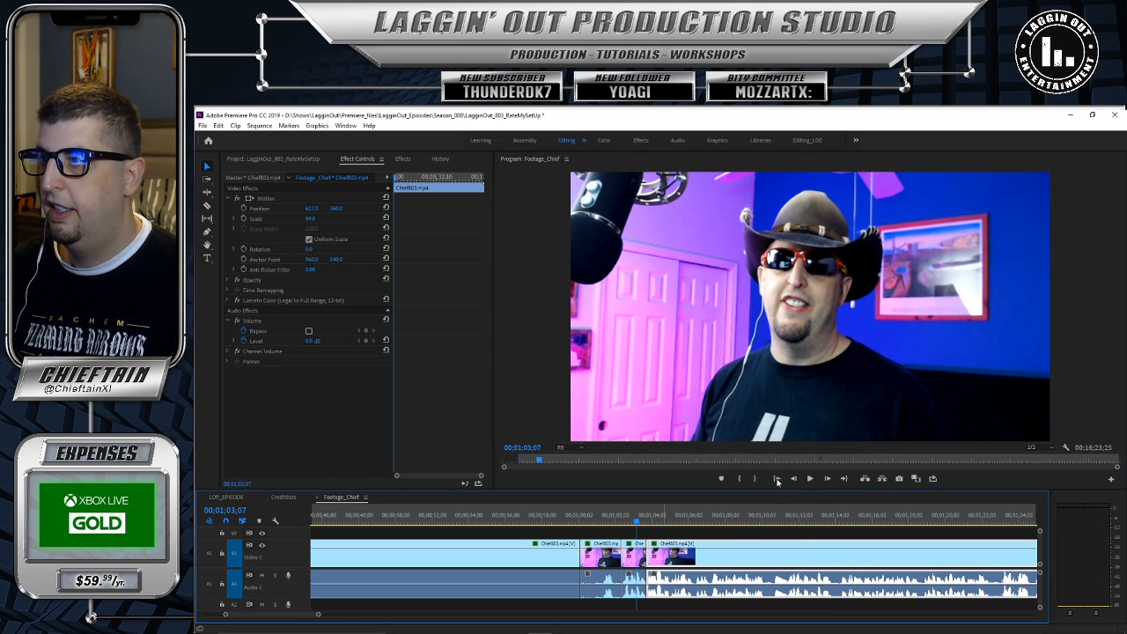
{"action": "left_click", "coordinate": [809, 480]}
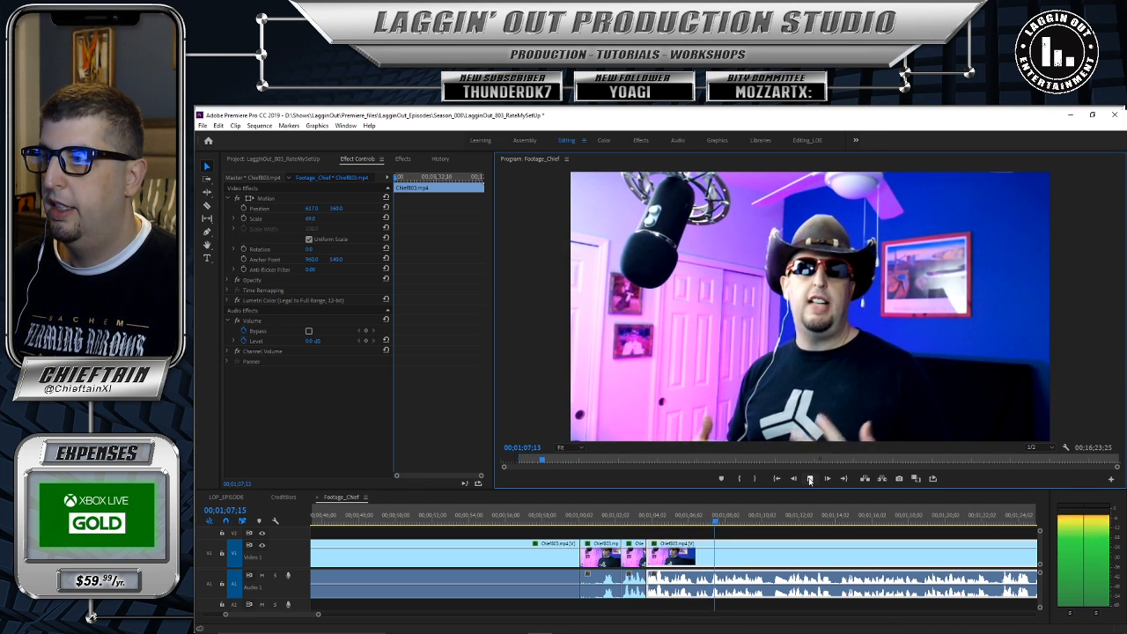
{"action": "left_click", "coordinate": [809, 480]}
Step: Replay the phrase following the zoomed segment and split the footage at its end, 00;01;05;02
{"action": "left_click_drag", "start_coordinate": [720, 523], "coordinate": [636, 528]}
{"action": "left_click", "coordinate": [809, 478]}
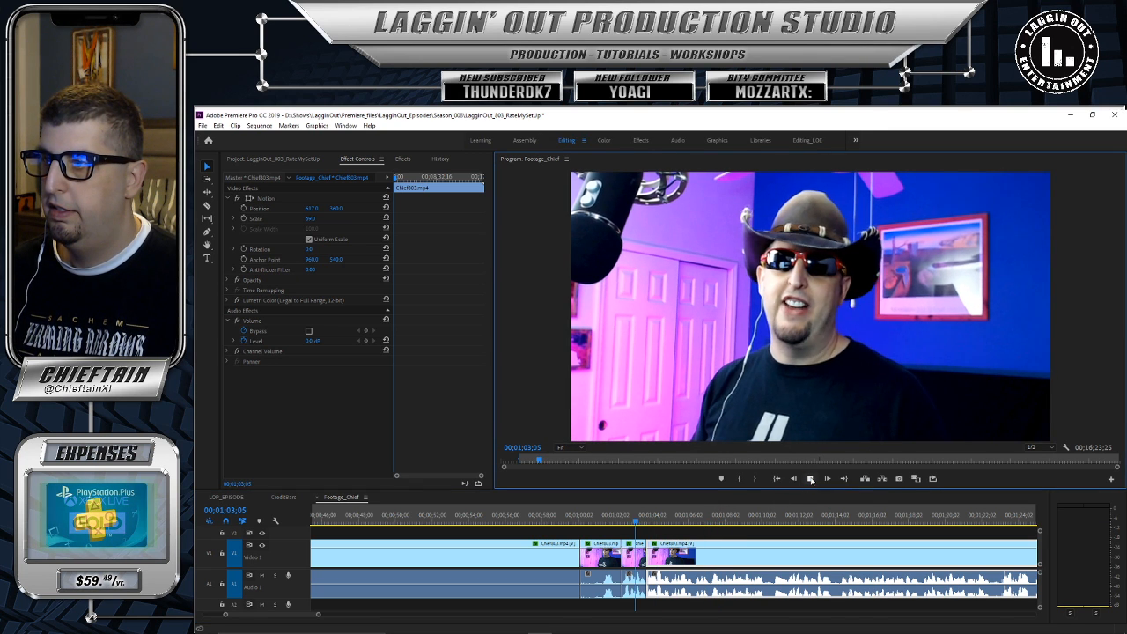
{"action": "left_click", "coordinate": [810, 479]}
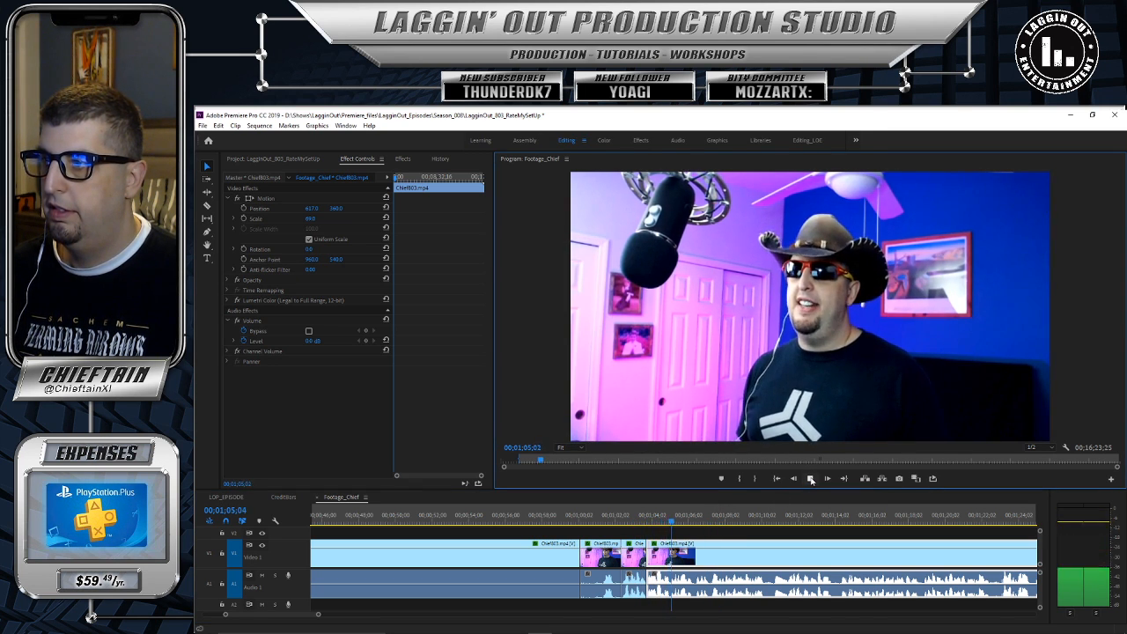
{"action": "left_click", "coordinate": [792, 479]}
{"action": "key", "text": "c"}
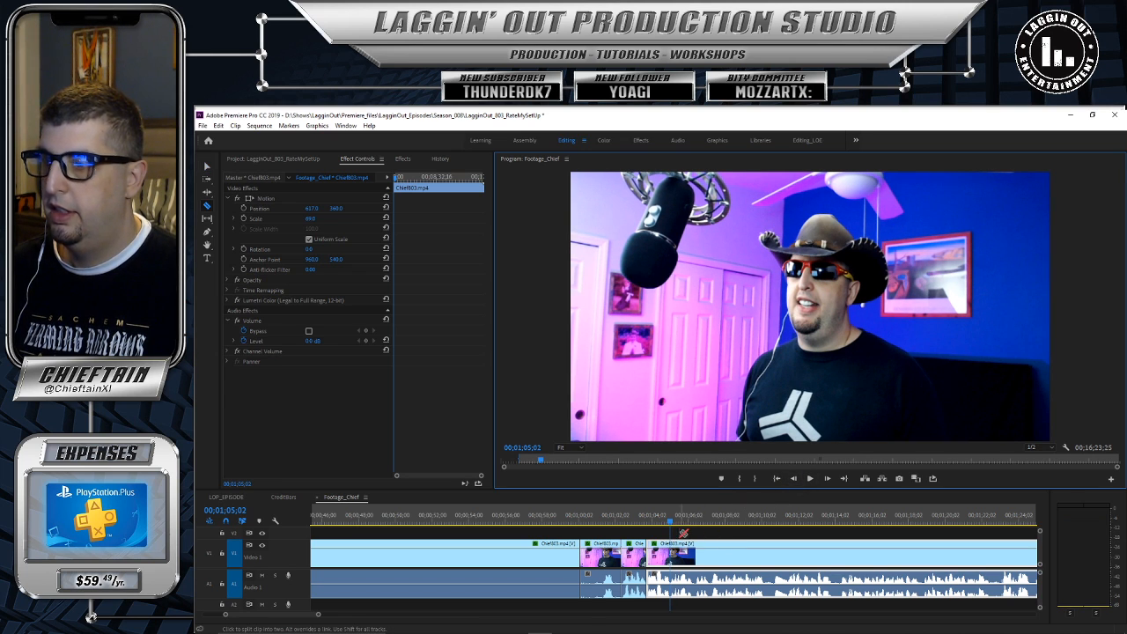
{"action": "left_click", "coordinate": [671, 543]}
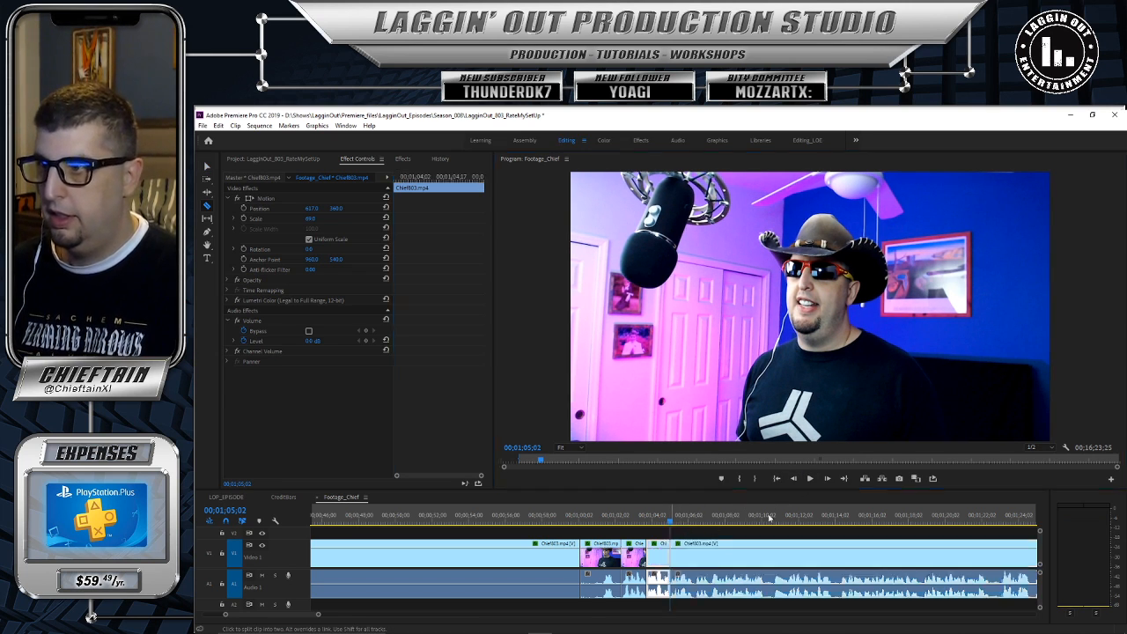
Step: Trim the start of the footage after the 00;01;05;02 split to 00;01;06;13 and move it back to close the gap
{"action": "left_click", "coordinate": [810, 479]}
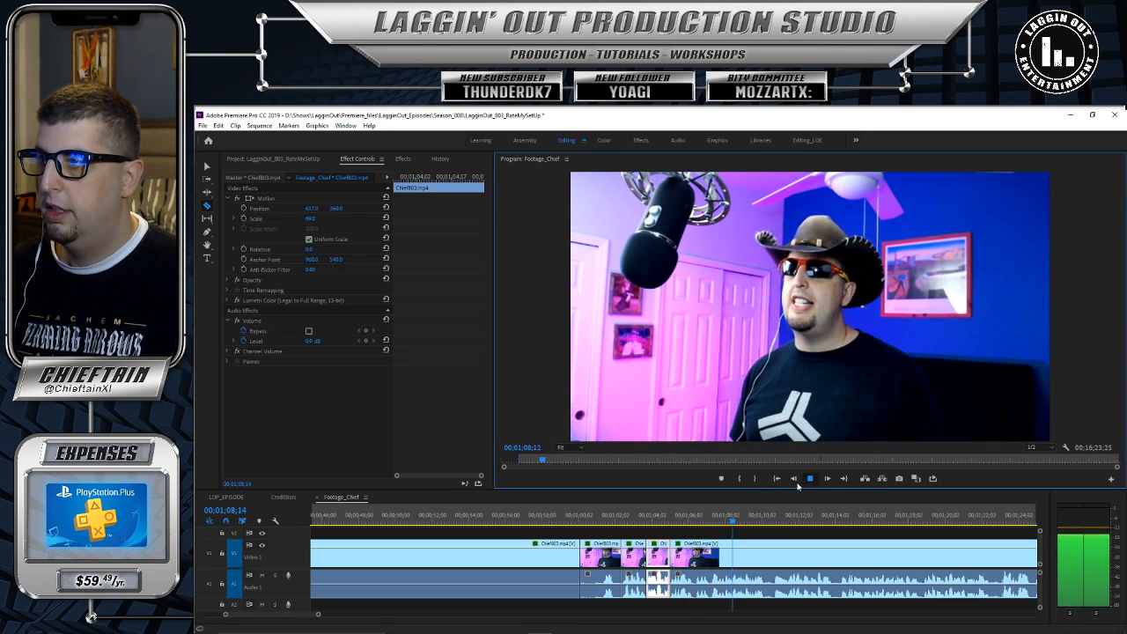
{"action": "left_click", "coordinate": [810, 479]}
{"action": "left_click_drag", "start_coordinate": [736, 524], "coordinate": [695, 526]}
{"action": "key", "text": "v"}
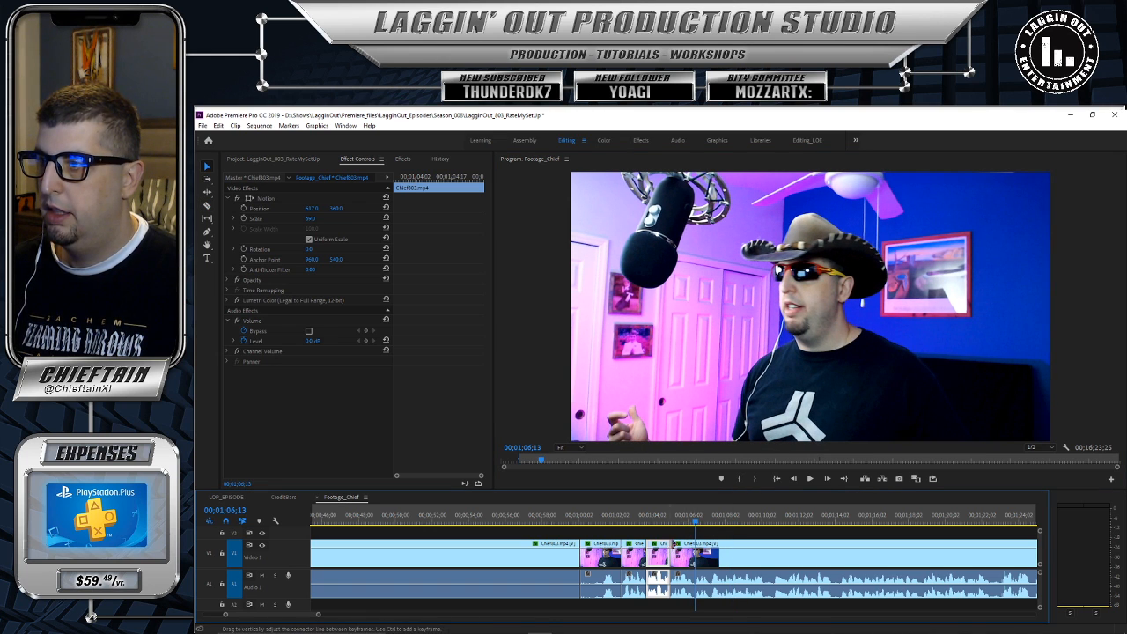
{"action": "left_click_drag", "start_coordinate": [678, 541], "coordinate": [649, 523]}
{"action": "left_click", "coordinate": [762, 547]}
Step: Play from 00;01;03;25 through the tightened cut and split the footage at 00;01;09;00
{"action": "left_click", "coordinate": [688, 521]}
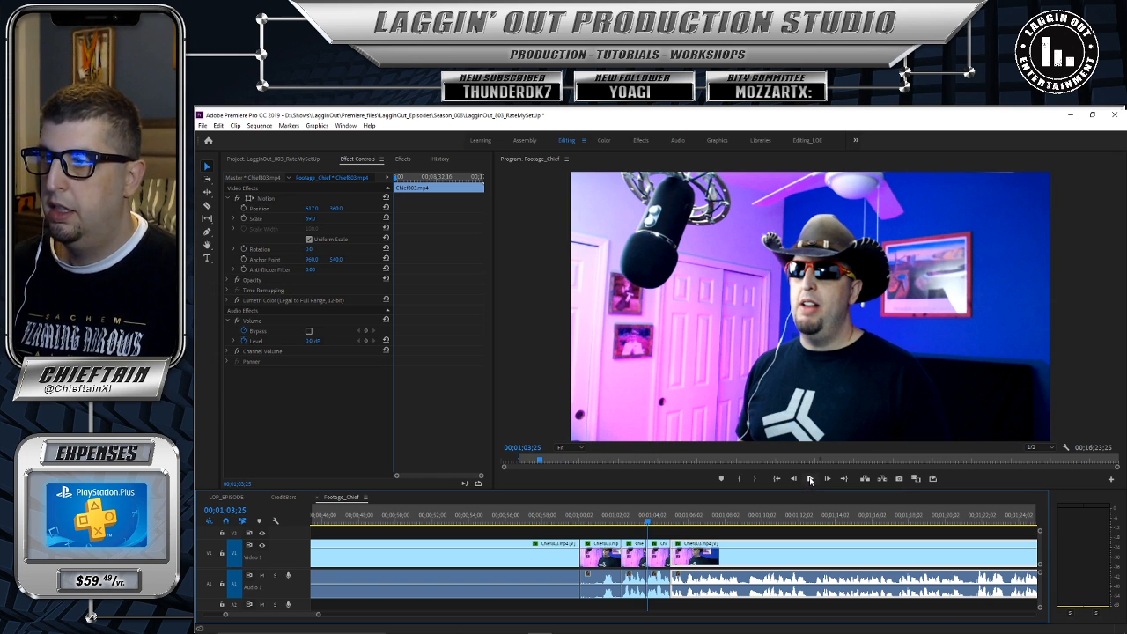
{"action": "left_click", "coordinate": [810, 479]}
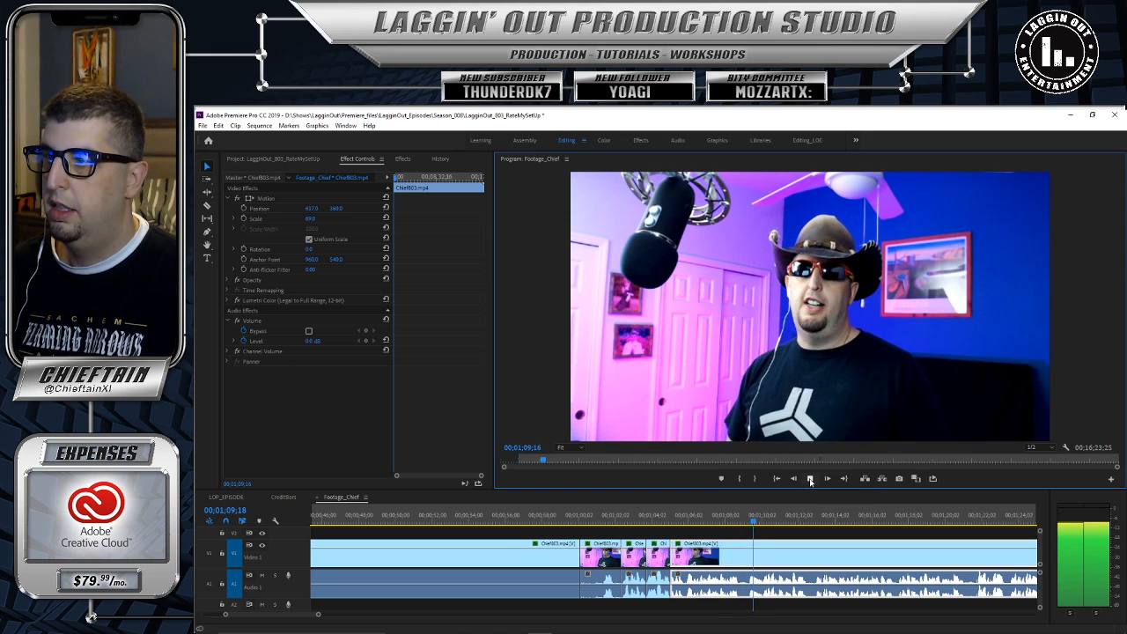
{"action": "left_click", "coordinate": [810, 479]}
{"action": "left_click_drag", "start_coordinate": [756, 525], "coordinate": [744, 525]}
{"action": "key", "text": "c"}
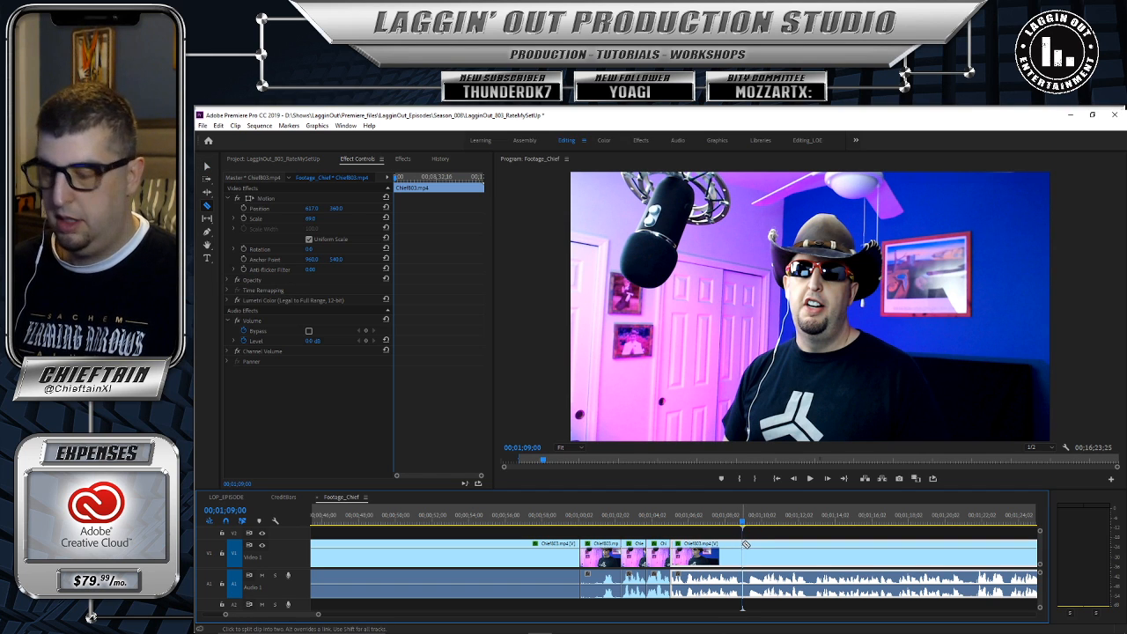
{"action": "left_click", "coordinate": [744, 545]}
Step: Play past the 00;01;09;00 split and split the footage again at 00;01;10;04
{"action": "left_click", "coordinate": [809, 480]}
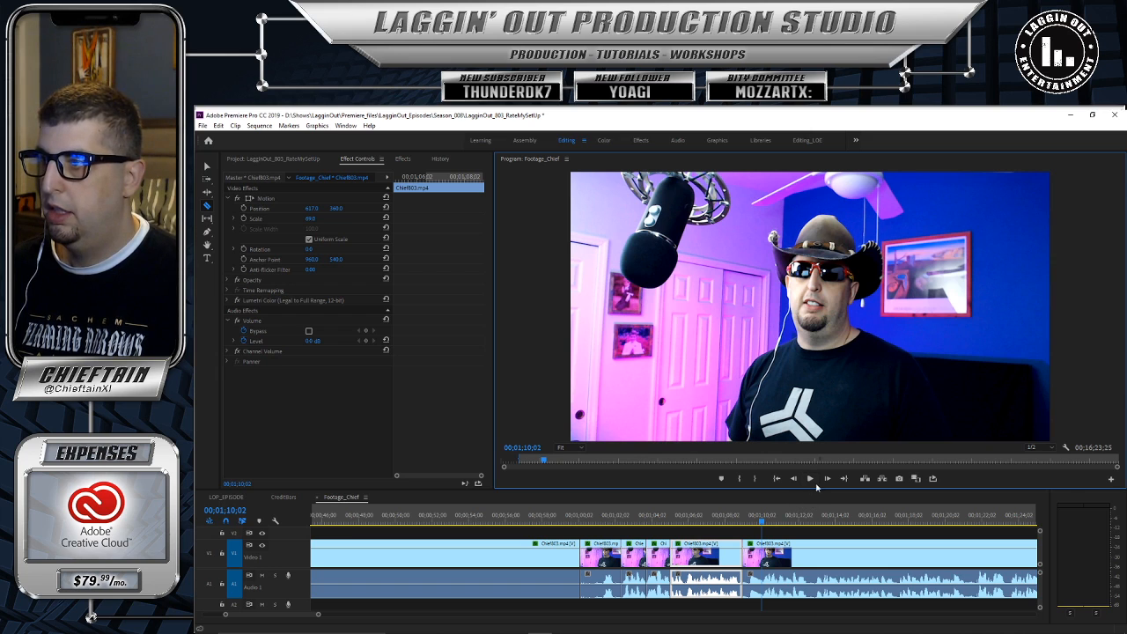
{"action": "left_click", "coordinate": [827, 480]}
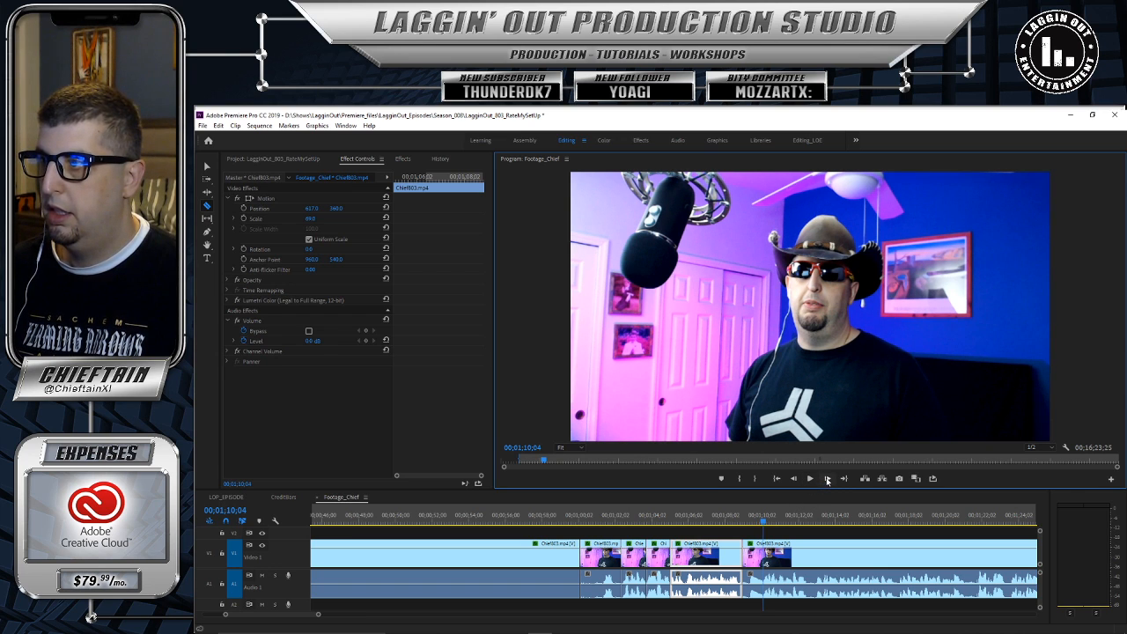
{"action": "key", "text": "v"}
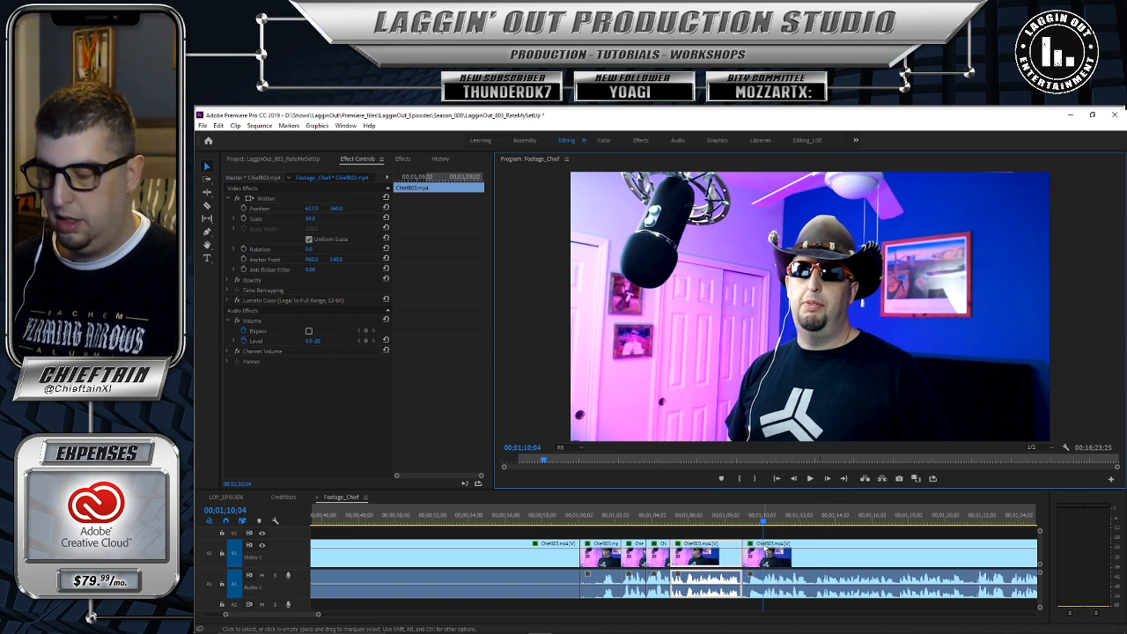
{"action": "key", "text": "c"}
{"action": "left_click", "coordinate": [767, 544]}
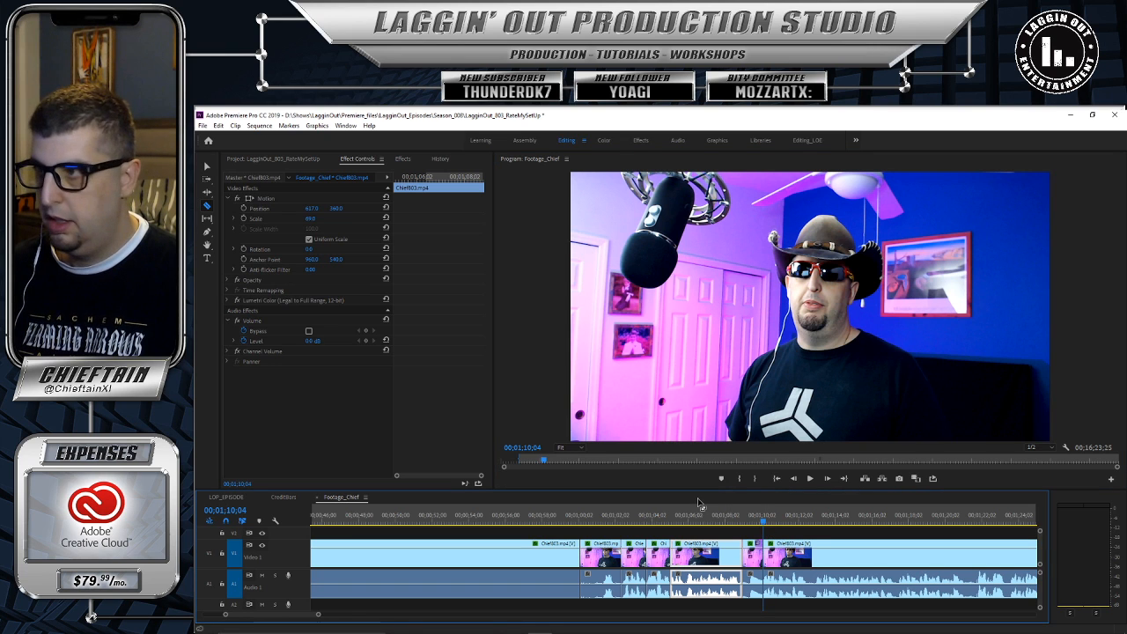
Step: Delete the short segment between 00;01;09;00 and 00;01;10;04 and move the remaining footage back to close the gap
{"action": "left_click", "coordinate": [750, 544]}
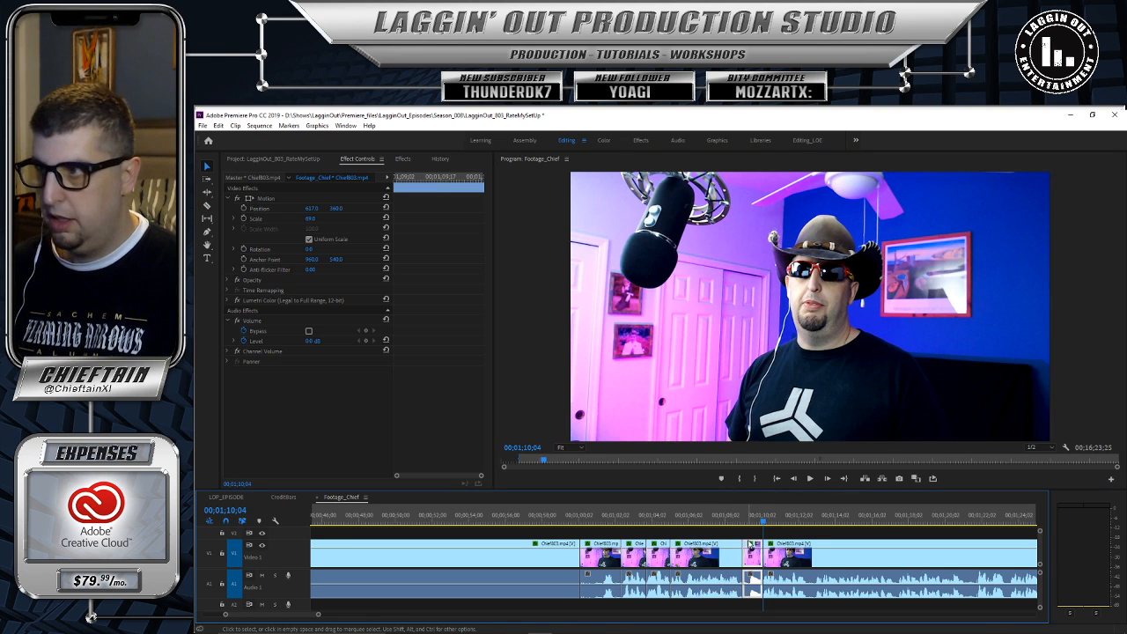
{"action": "key", "text": "Delete"}
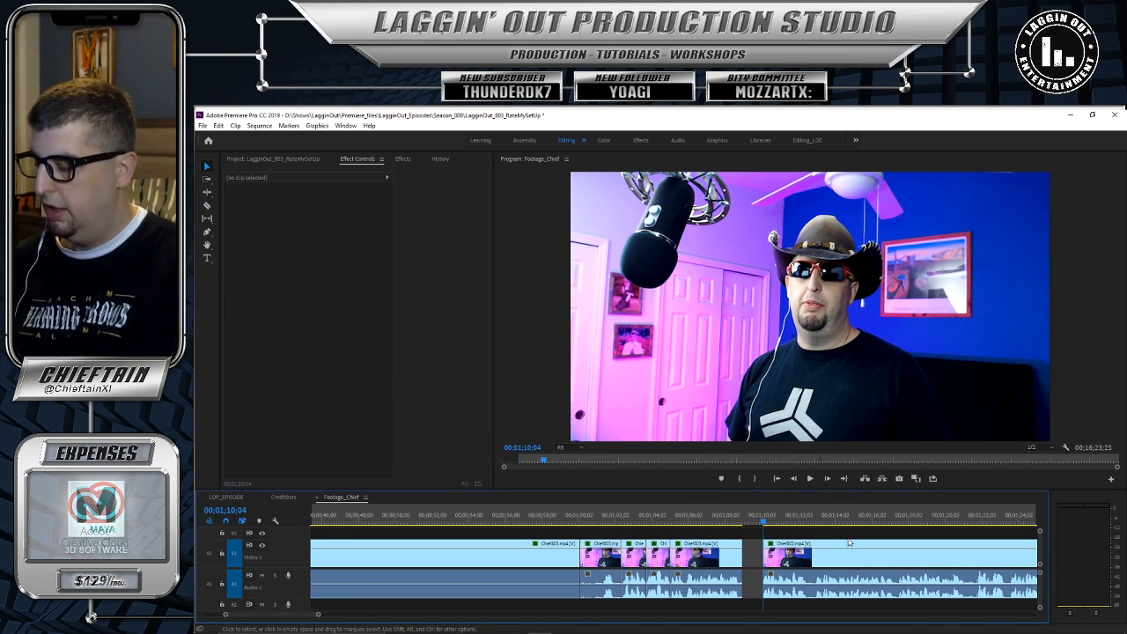
{"action": "left_click_drag", "start_coordinate": [836, 550], "coordinate": [816, 550]}
Step: Play from 00;01;06;09 through the closed gap and split the footage at 00;01;11;13
{"action": "left_click", "coordinate": [721, 523]}
{"action": "left_click_drag", "start_coordinate": [723, 525], "coordinate": [693, 524]}
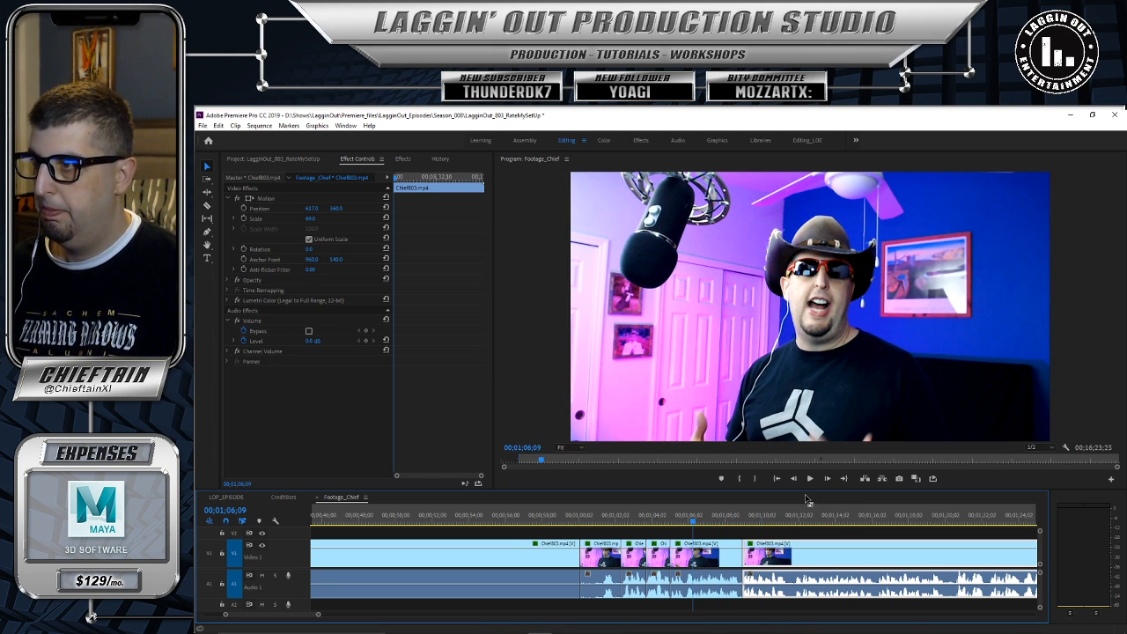
{"action": "left_click", "coordinate": [812, 479]}
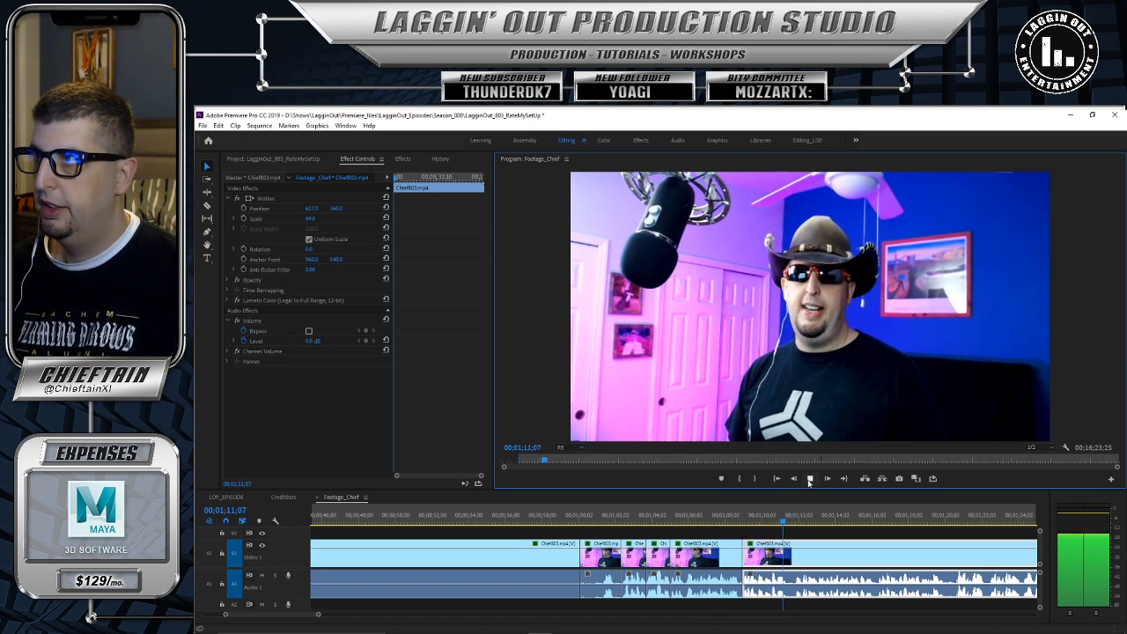
{"action": "left_click", "coordinate": [810, 479]}
{"action": "left_click", "coordinate": [803, 522]}
{"action": "left_click_drag", "start_coordinate": [803, 522], "coordinate": [788, 523]}
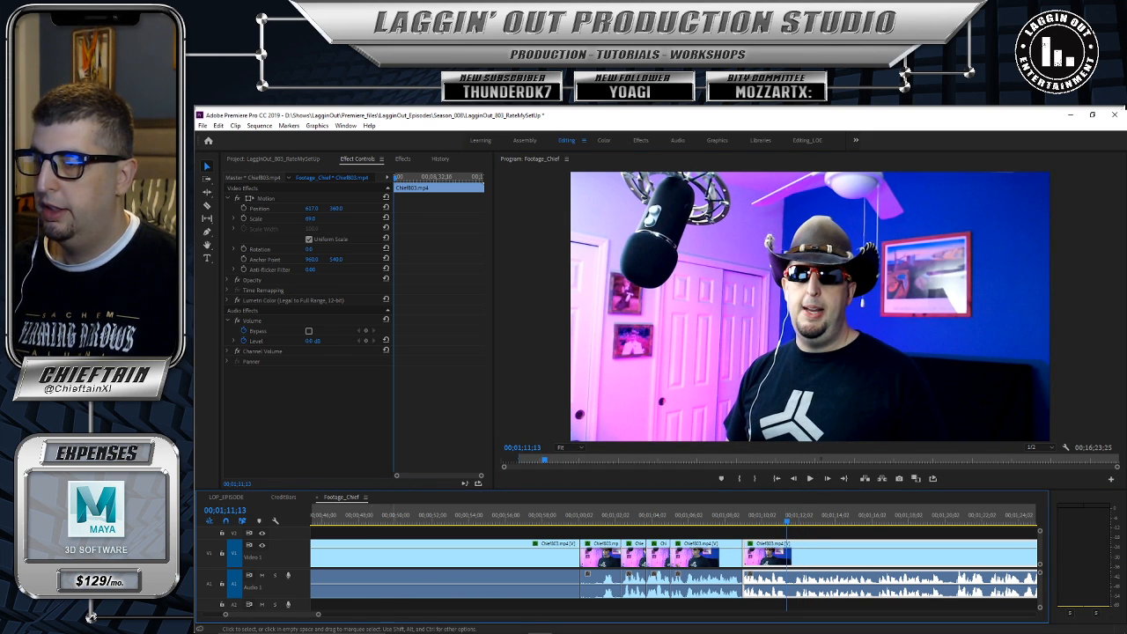
{"action": "key", "text": "c"}
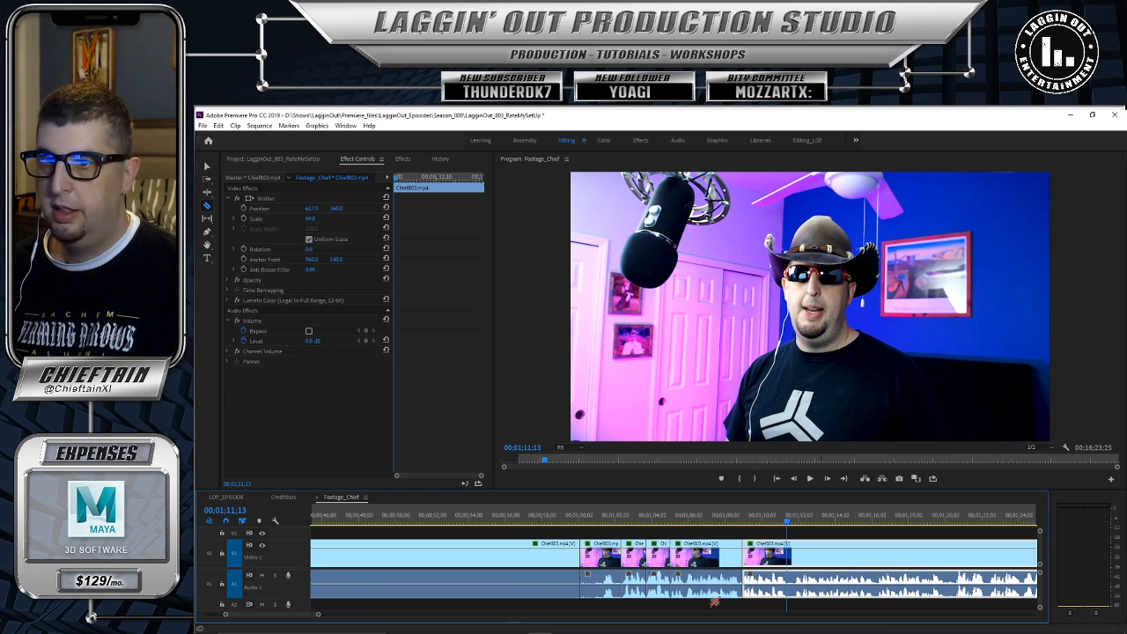
{"action": "left_click", "coordinate": [790, 549]}
Step: Trim the start of the footage after the 00;01;11;13 split to 00;01;12;06 and move it back to close the gap
{"action": "left_click", "coordinate": [813, 479]}
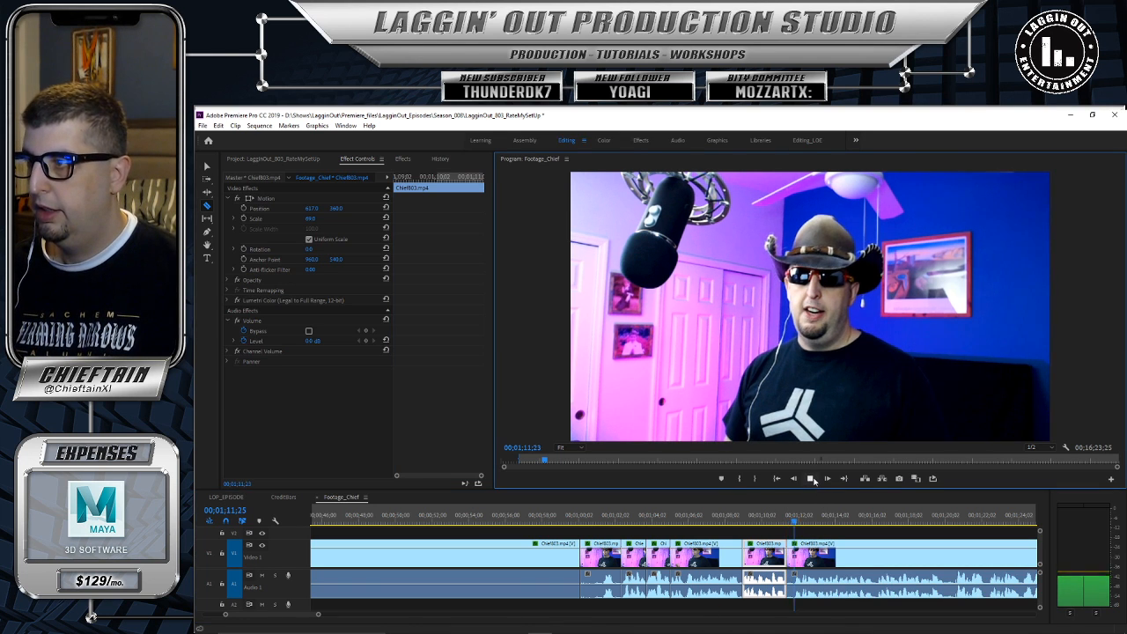
{"action": "left_click", "coordinate": [811, 479]}
{"action": "left_click", "coordinate": [792, 481]}
{"action": "left_click", "coordinate": [793, 482]}
{"action": "left_click", "coordinate": [792, 482]}
{"action": "left_click", "coordinate": [793, 481]}
{"action": "left_click", "coordinate": [793, 482]}
{"action": "left_click", "coordinate": [792, 481]}
{"action": "left_click", "coordinate": [793, 482]}
{"action": "key", "text": "v"}
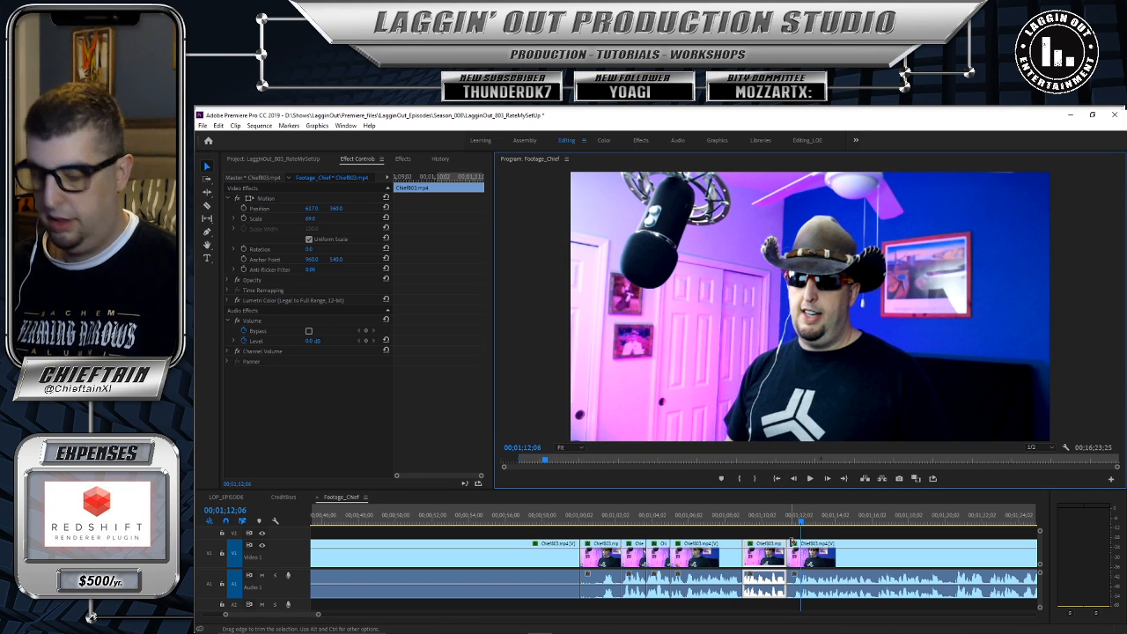
{"action": "left_click_drag", "start_coordinate": [800, 544], "coordinate": [863, 548]}
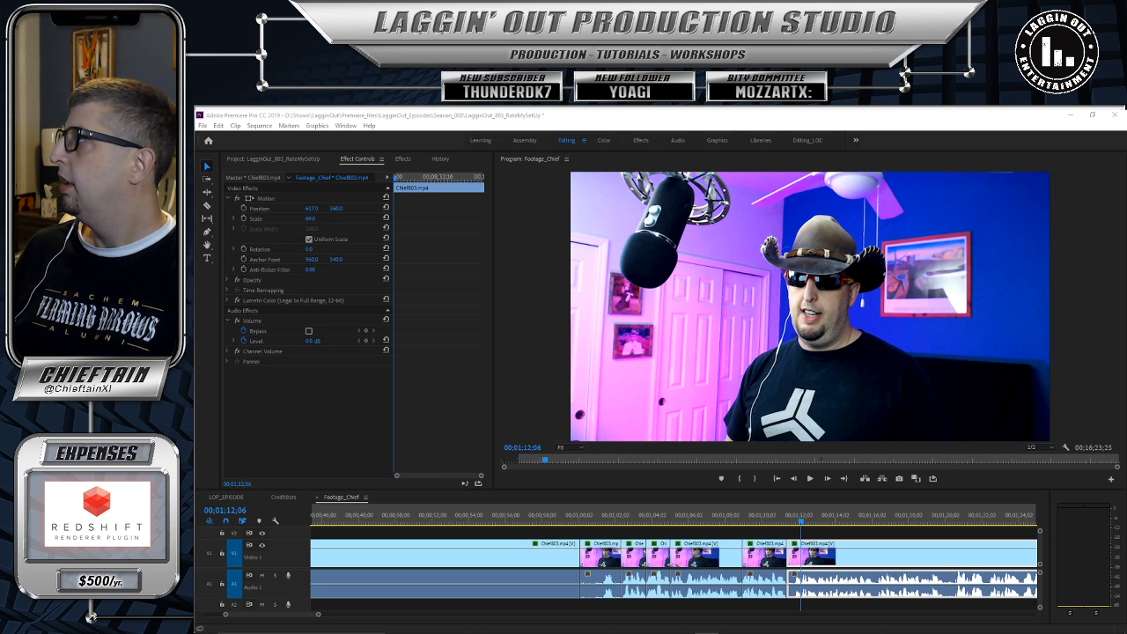
Step: Play the footage from 00;01;08;06 past the closed gap at 00;01;11;13 to check the latest trim
{"action": "left_click_drag", "start_coordinate": [800, 520], "coordinate": [729, 527]}
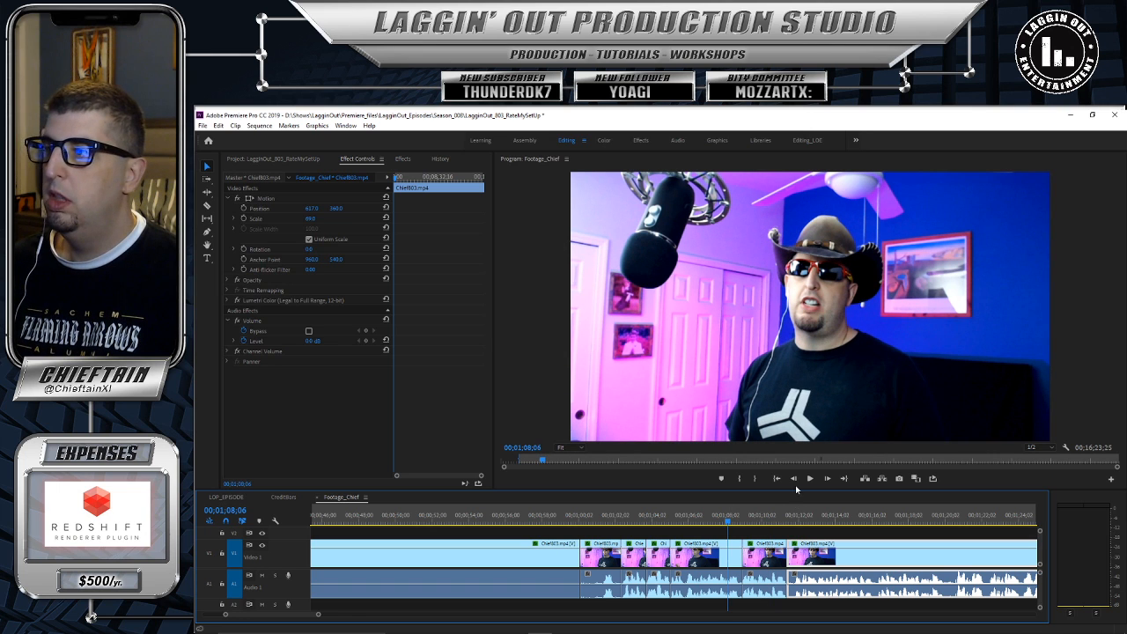
{"action": "left_click", "coordinate": [809, 479]}
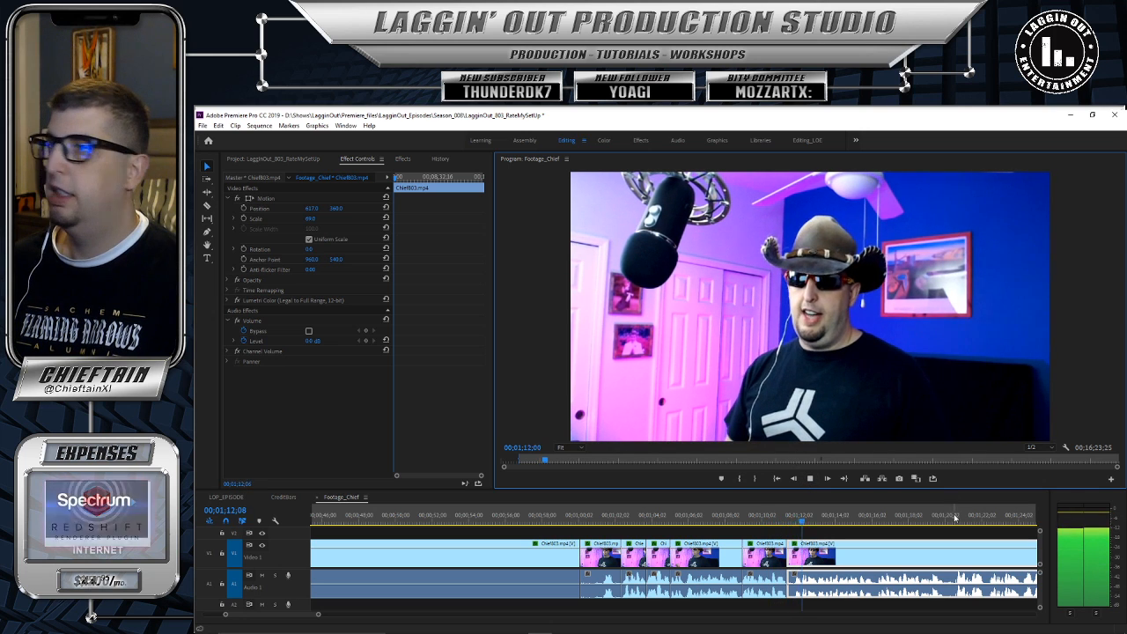
{"action": "left_click", "coordinate": [811, 480]}
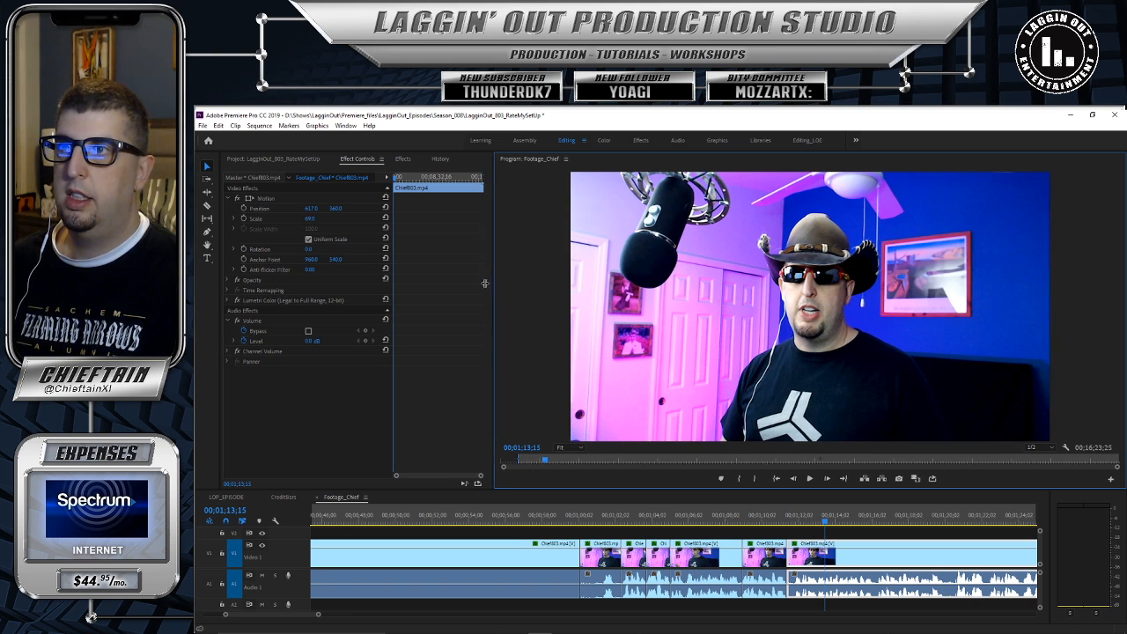
Step: Enlarge the Program monitor by narrowing the Effect Controls area and reducing the timeline's height
{"action": "left_click_drag", "start_coordinate": [494, 283], "coordinate": [423, 286]}
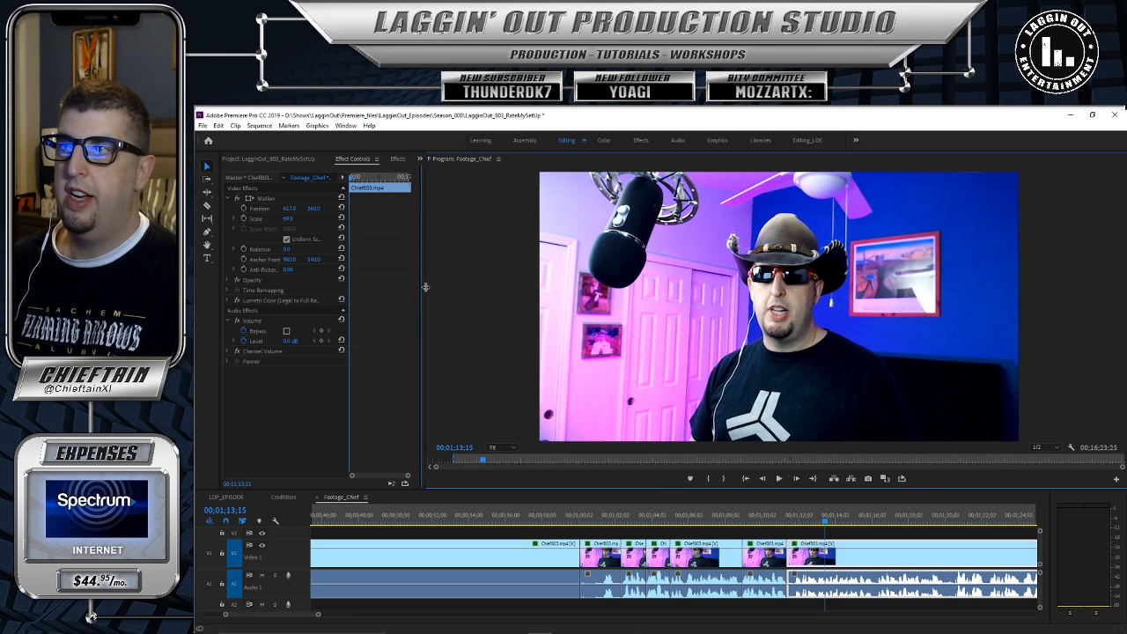
{"action": "left_click_drag", "start_coordinate": [501, 489], "coordinate": [499, 501]}
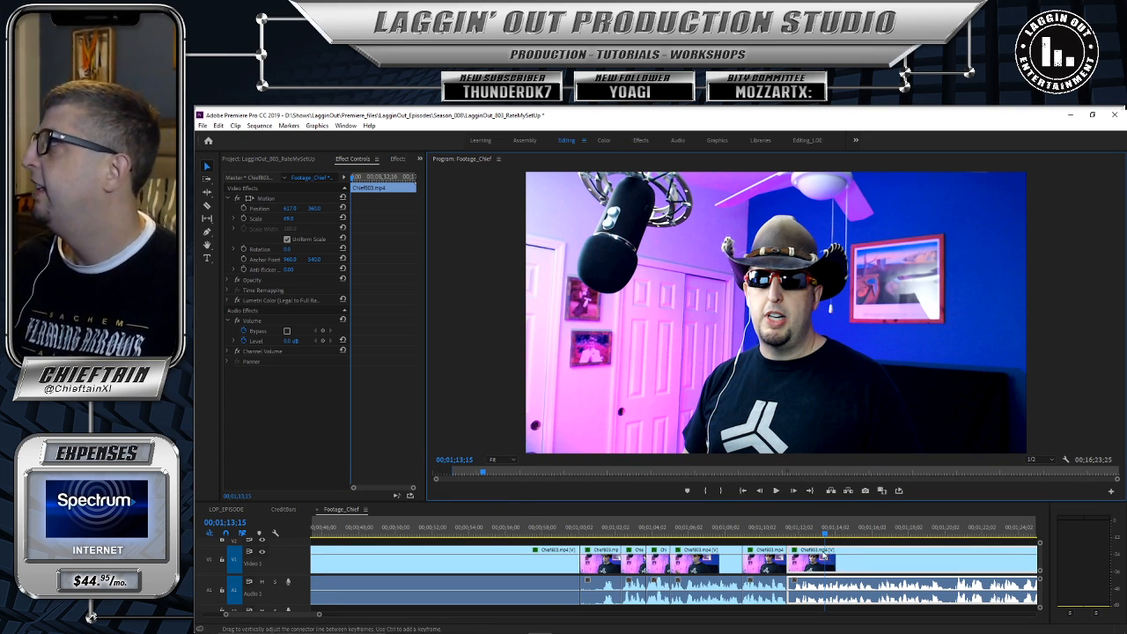
Step: Play from 00;01;08;11 and again from 00;01;11;11 past the cut at 00;01;11;13 to review the transition closely
{"action": "left_click_drag", "start_coordinate": [824, 532], "coordinate": [730, 534]}
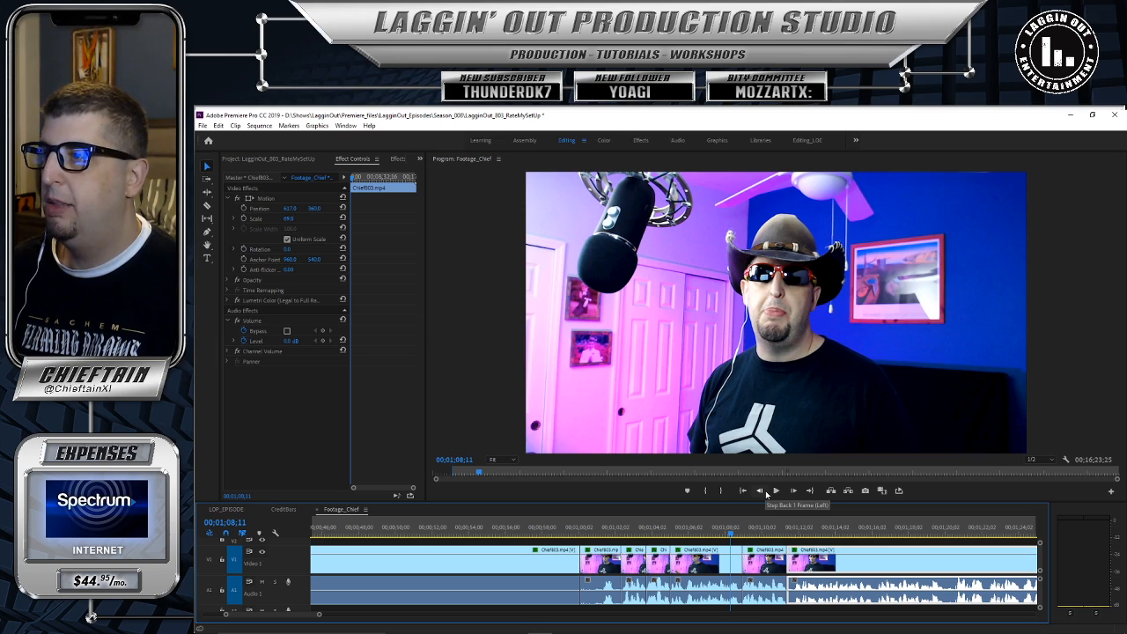
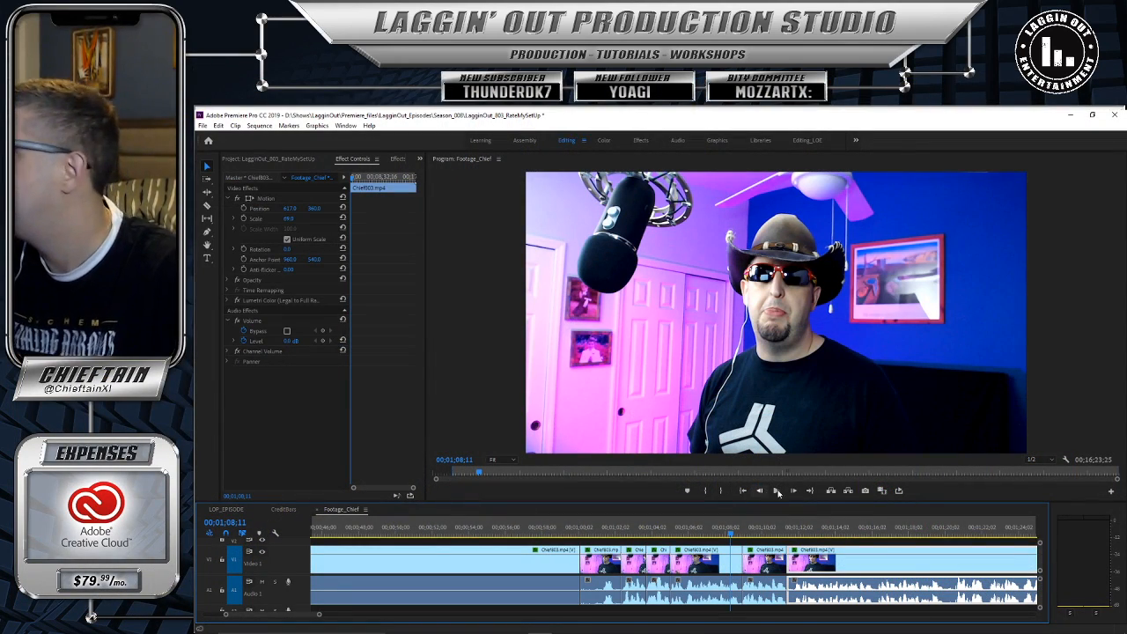
{"action": "left_click", "coordinate": [775, 492]}
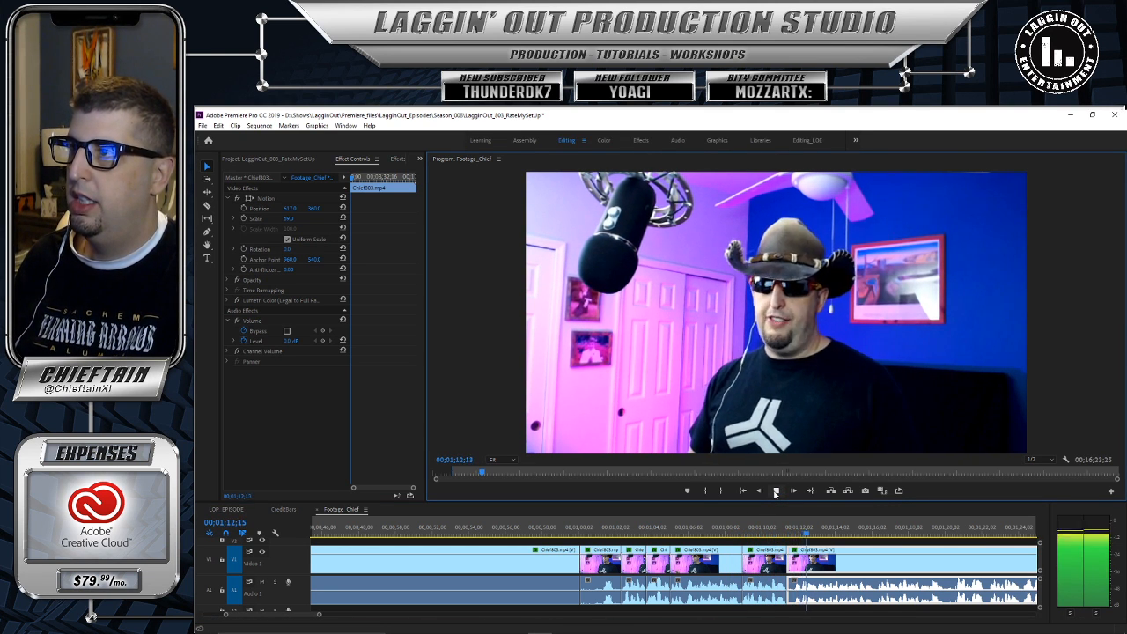
{"action": "left_click", "coordinate": [812, 535]}
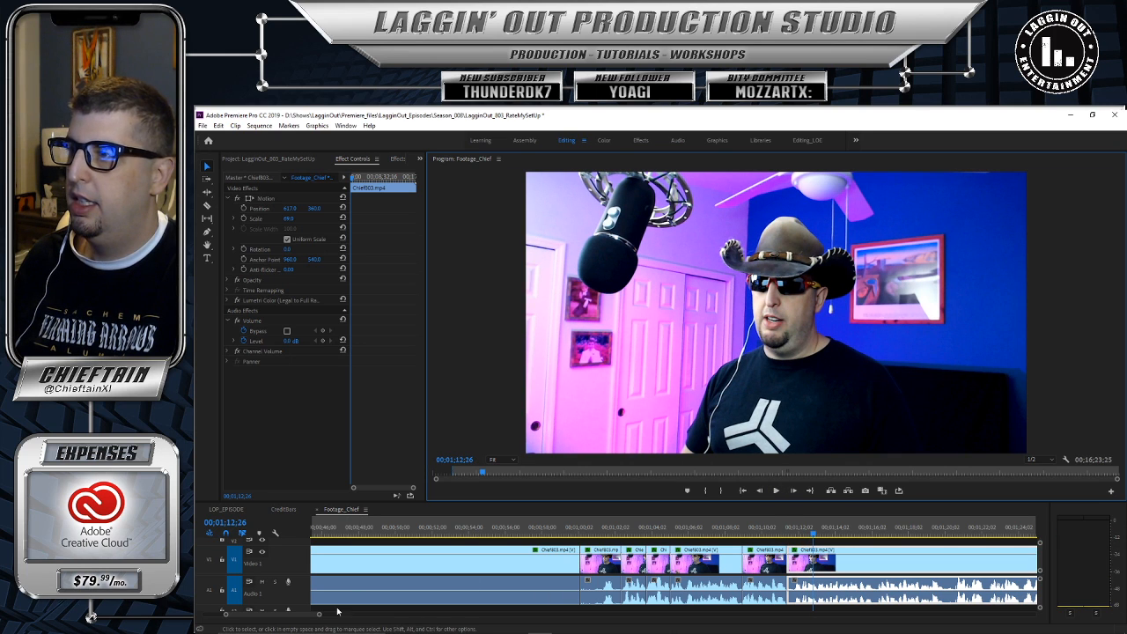
{"action": "left_click_drag", "start_coordinate": [319, 615], "coordinate": [301, 616]}
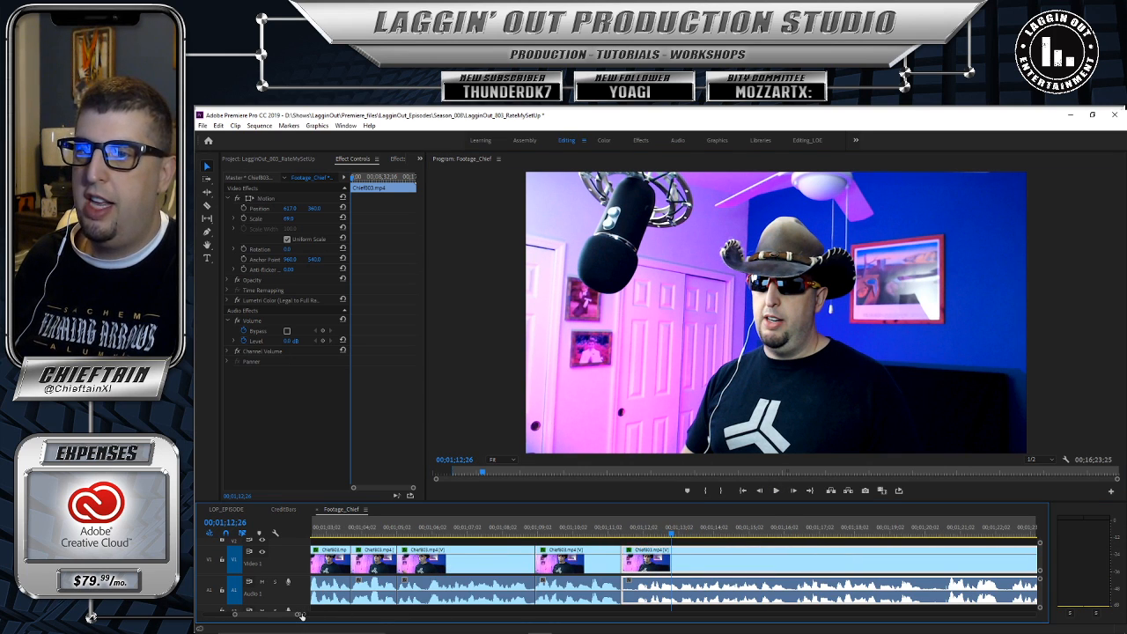
{"action": "left_click_drag", "start_coordinate": [670, 538], "coordinate": [618, 540]}
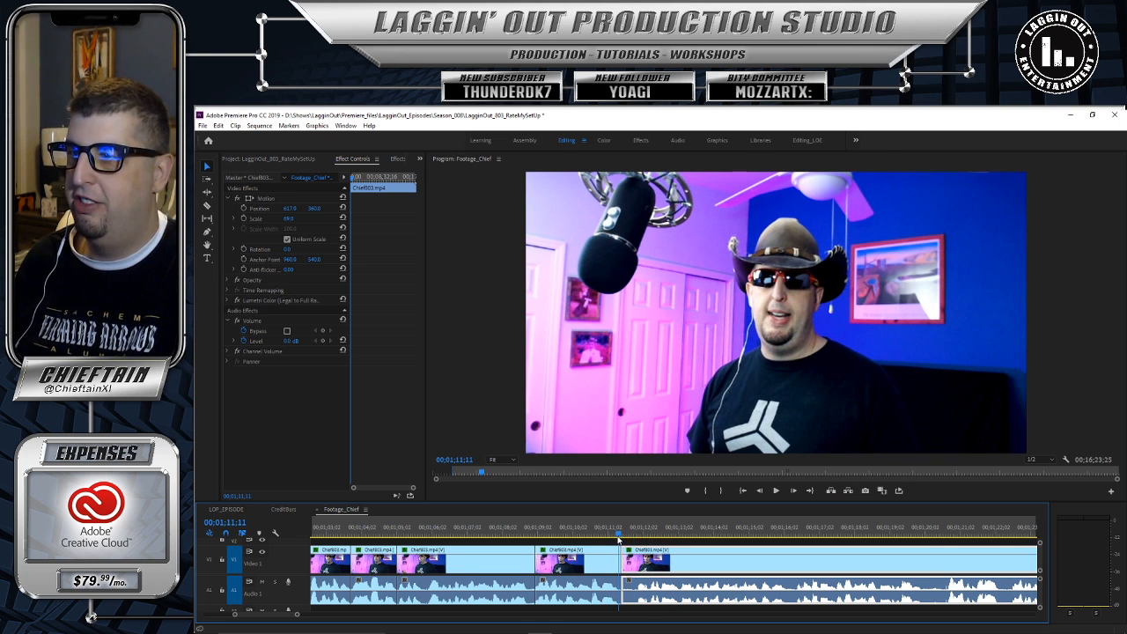
{"action": "left_click", "coordinate": [778, 495]}
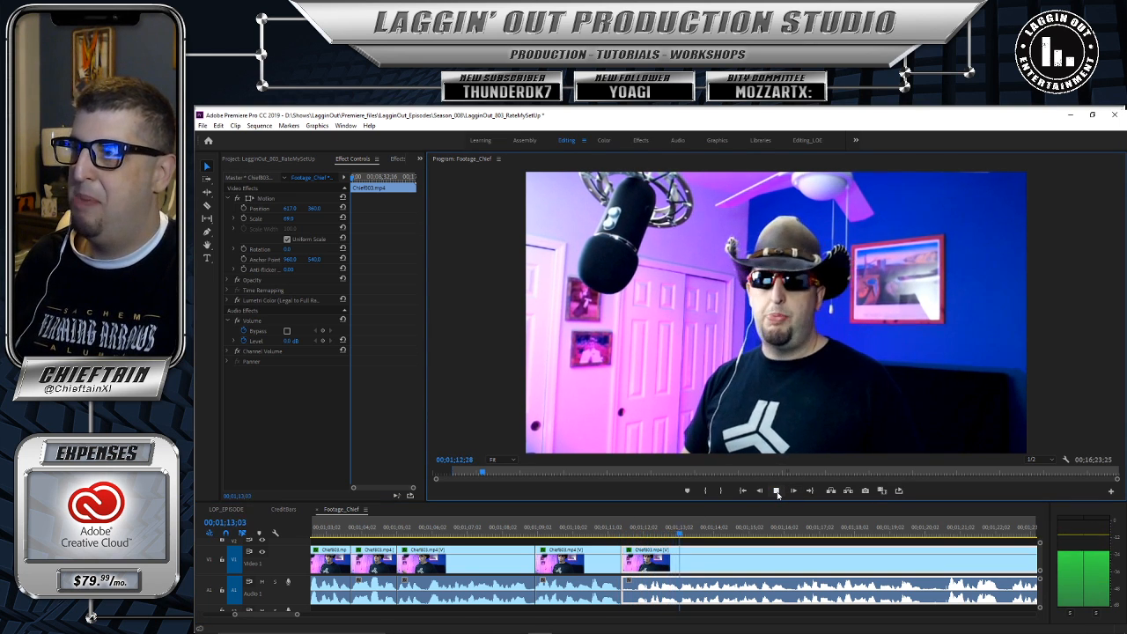
{"action": "left_click", "coordinate": [777, 495]}
Step: Trim the start of the footage after the 00;01;11;13 cut to 00;01;12;07 and move it back to close the gap
{"action": "left_click_drag", "start_coordinate": [693, 530], "coordinate": [605, 529]}
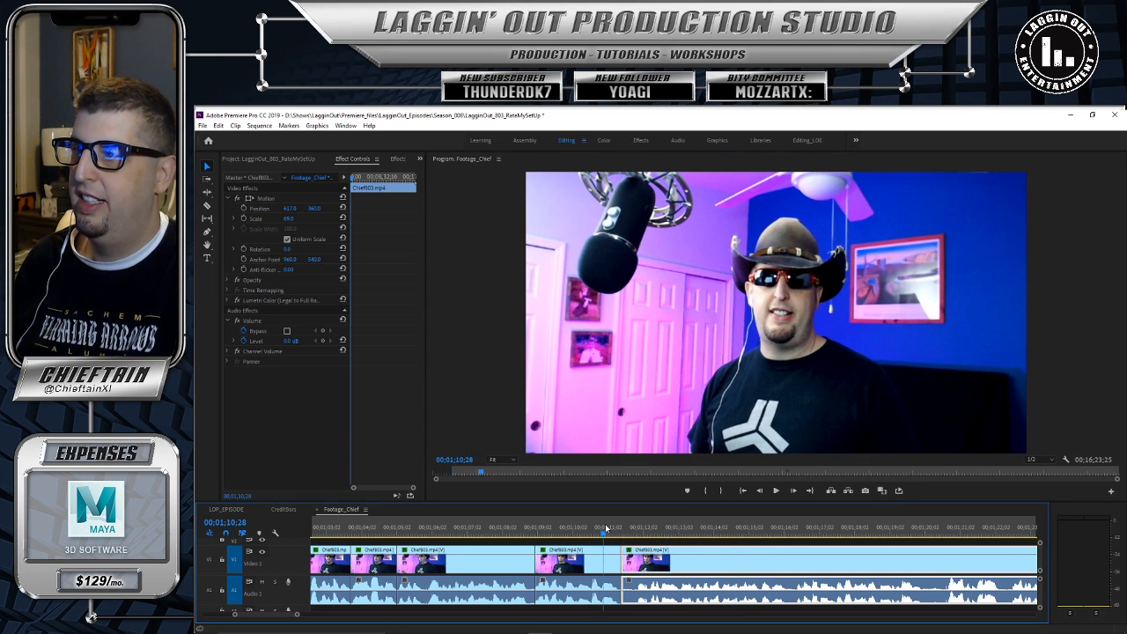
{"action": "left_click", "coordinate": [775, 491]}
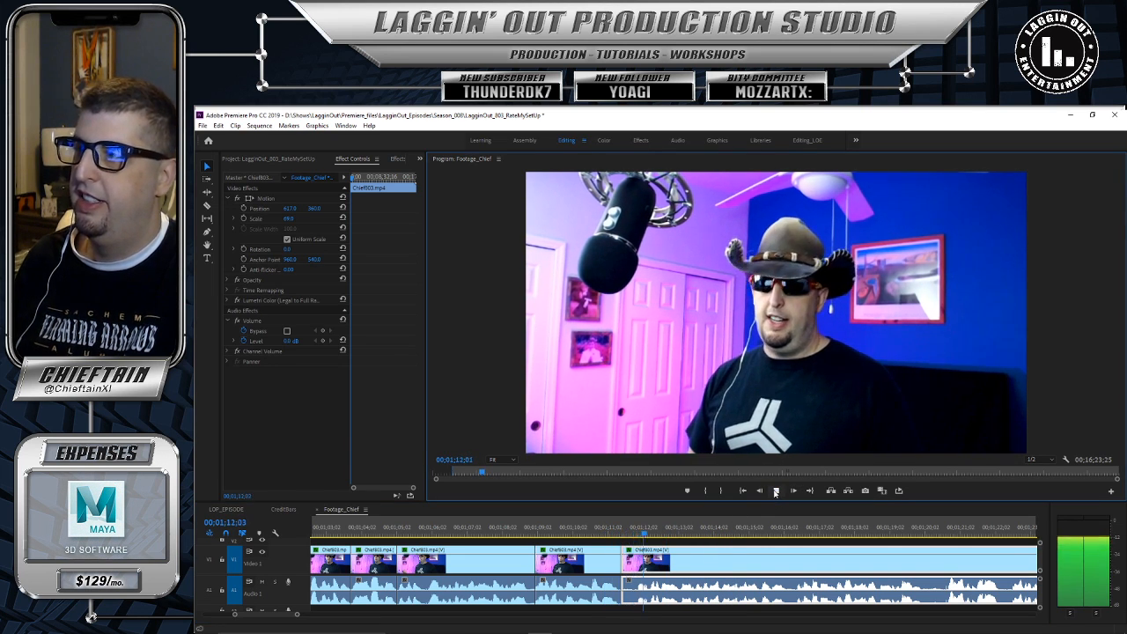
{"action": "left_click", "coordinate": [775, 492]}
{"action": "left_click_drag", "start_coordinate": [655, 537], "coordinate": [650, 536]}
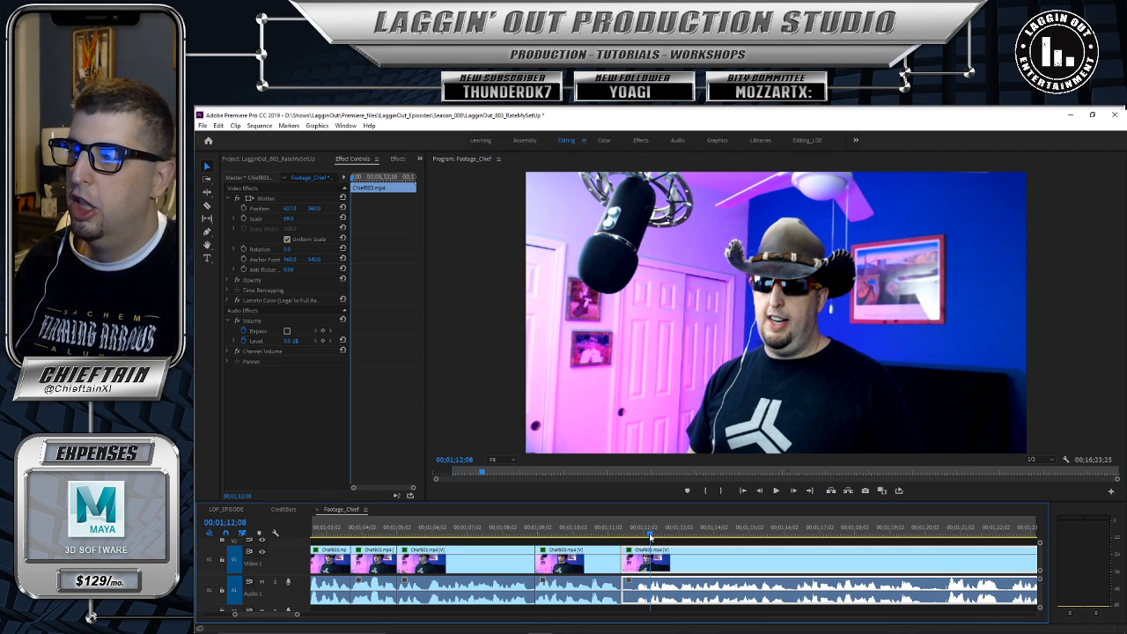
{"action": "left_click_drag", "start_coordinate": [624, 553], "coordinate": [653, 552]}
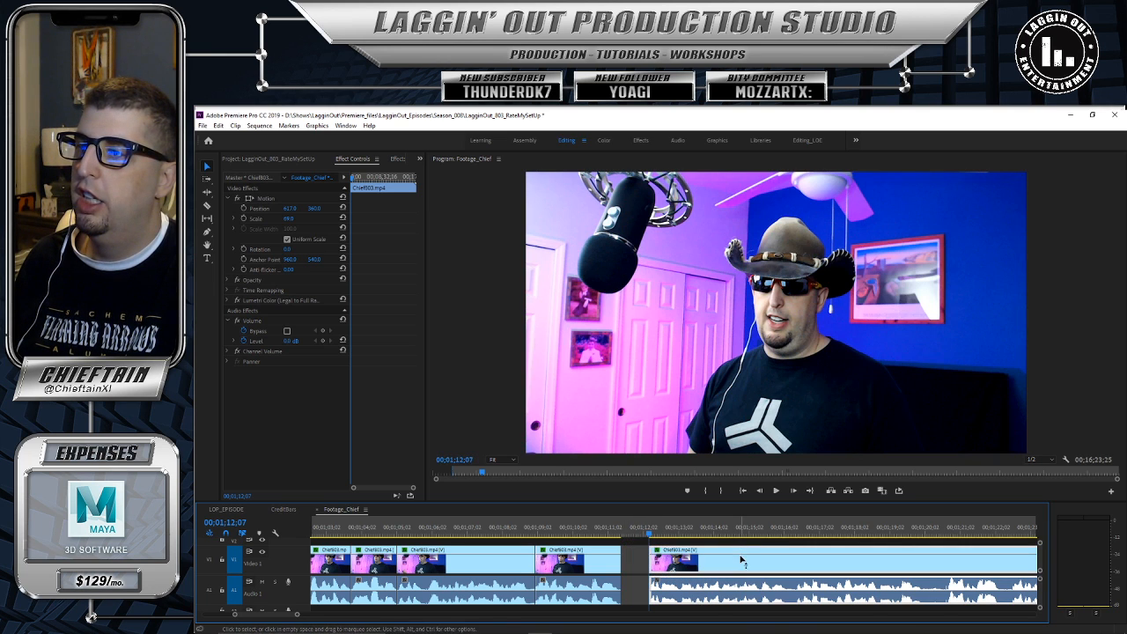
{"action": "left_click_drag", "start_coordinate": [741, 554], "coordinate": [721, 558]}
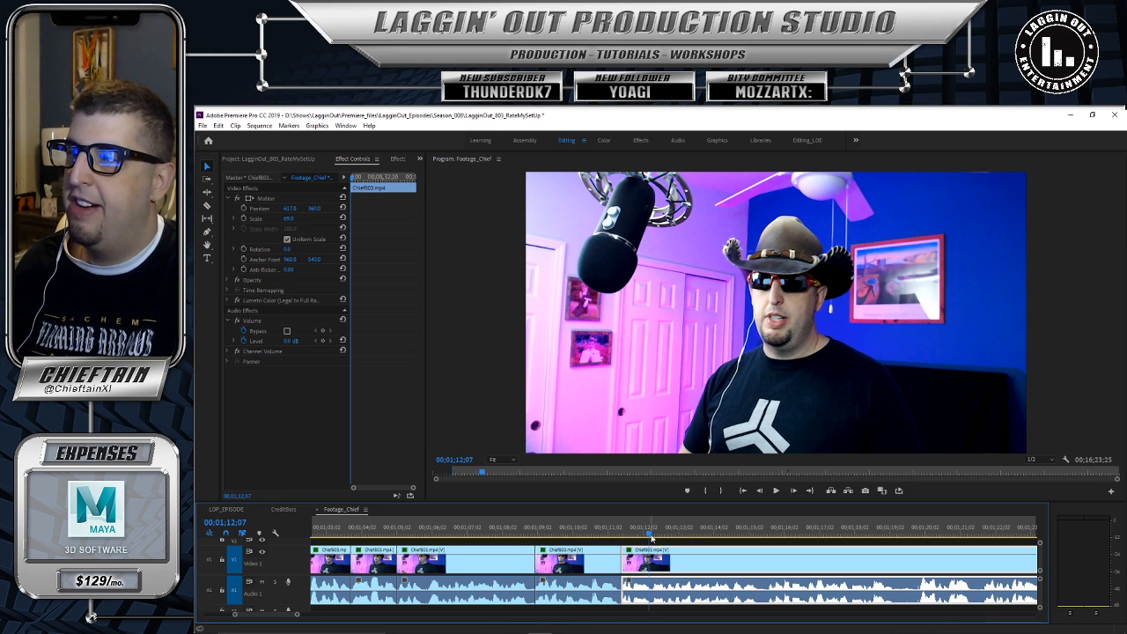
Step: Play from 00;01;11;07 through the tightened cut and replay the phrase after 00;01;12;01 to locate the next edit
{"action": "left_click_drag", "start_coordinate": [650, 535], "coordinate": [615, 537]}
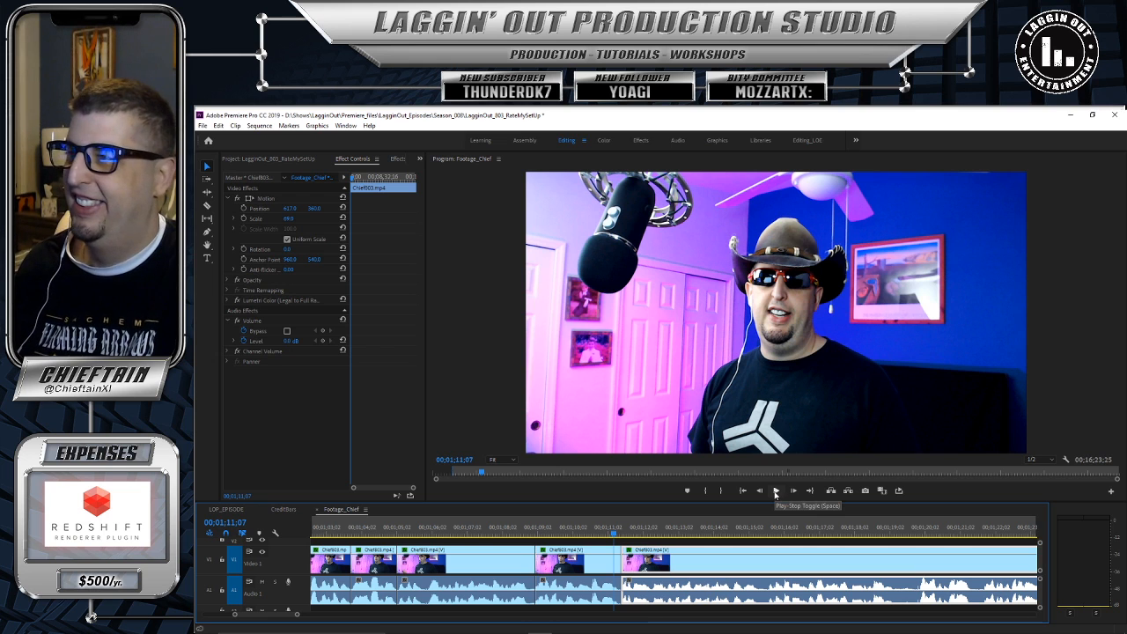
{"action": "left_click", "coordinate": [776, 491]}
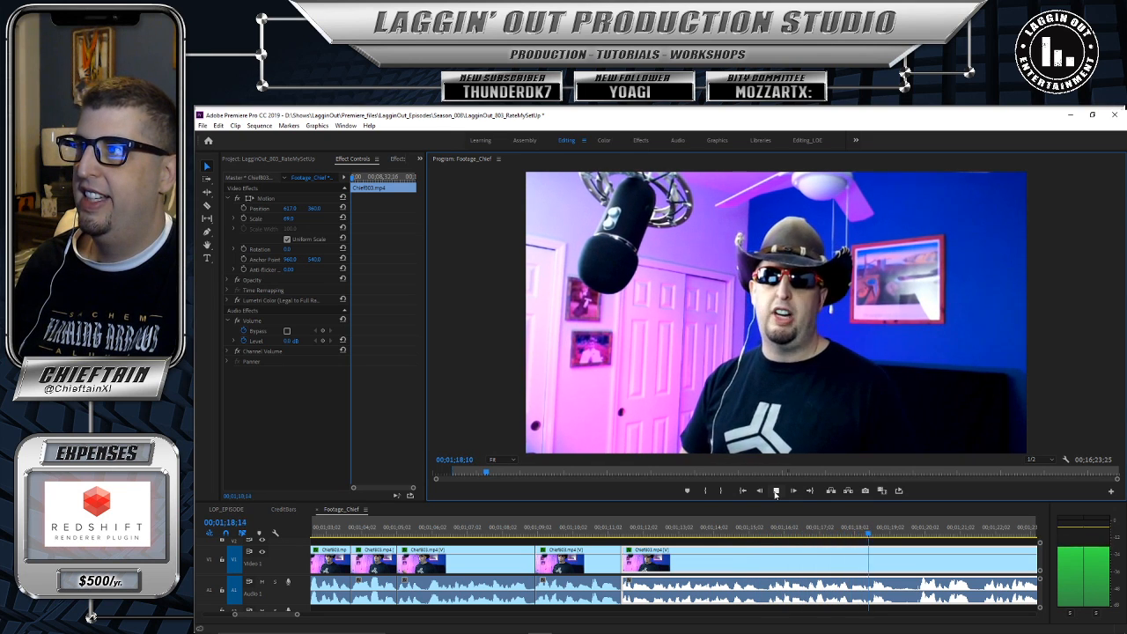
{"action": "left_click", "coordinate": [903, 532]}
{"action": "left_click", "coordinate": [619, 533]}
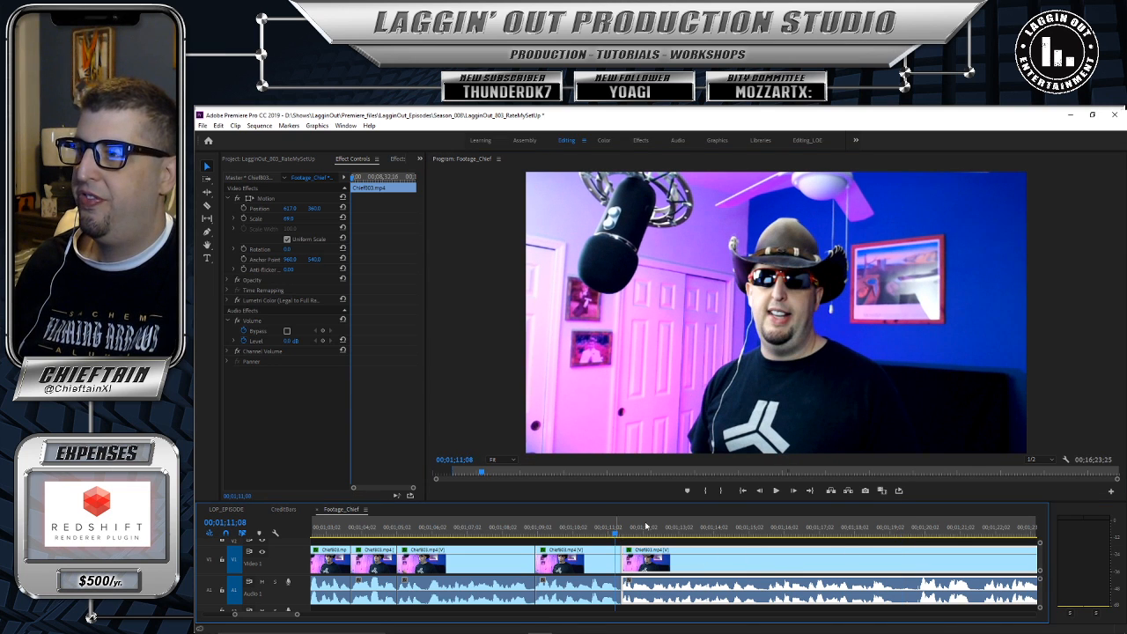
{"action": "left_click", "coordinate": [777, 492]}
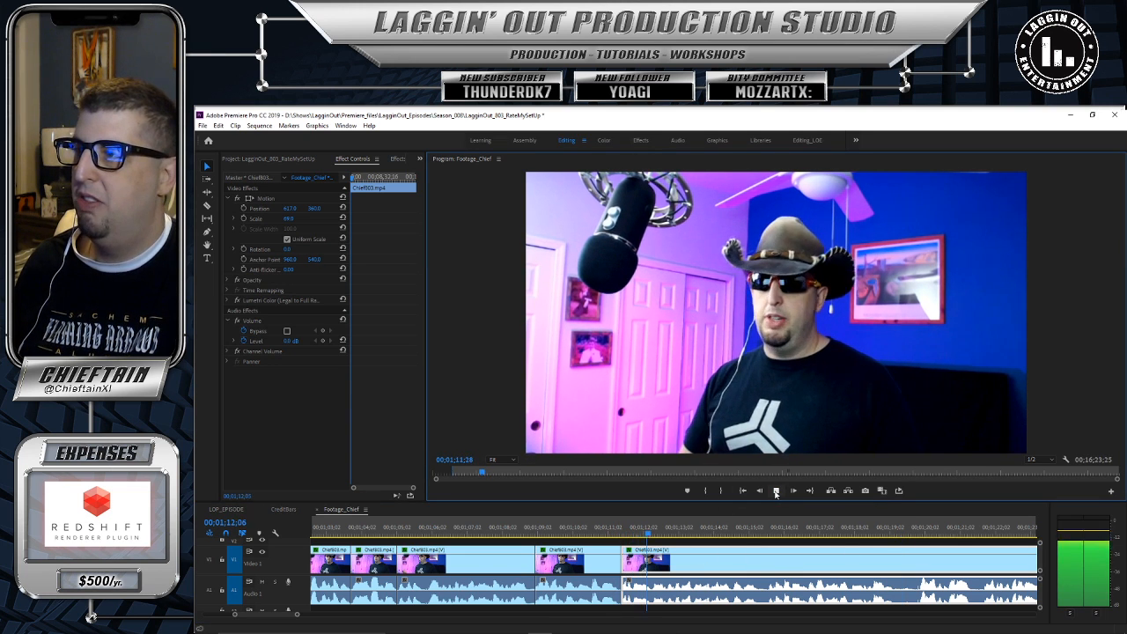
{"action": "left_click", "coordinate": [776, 493]}
{"action": "left_click_drag", "start_coordinate": [698, 534], "coordinate": [643, 536]}
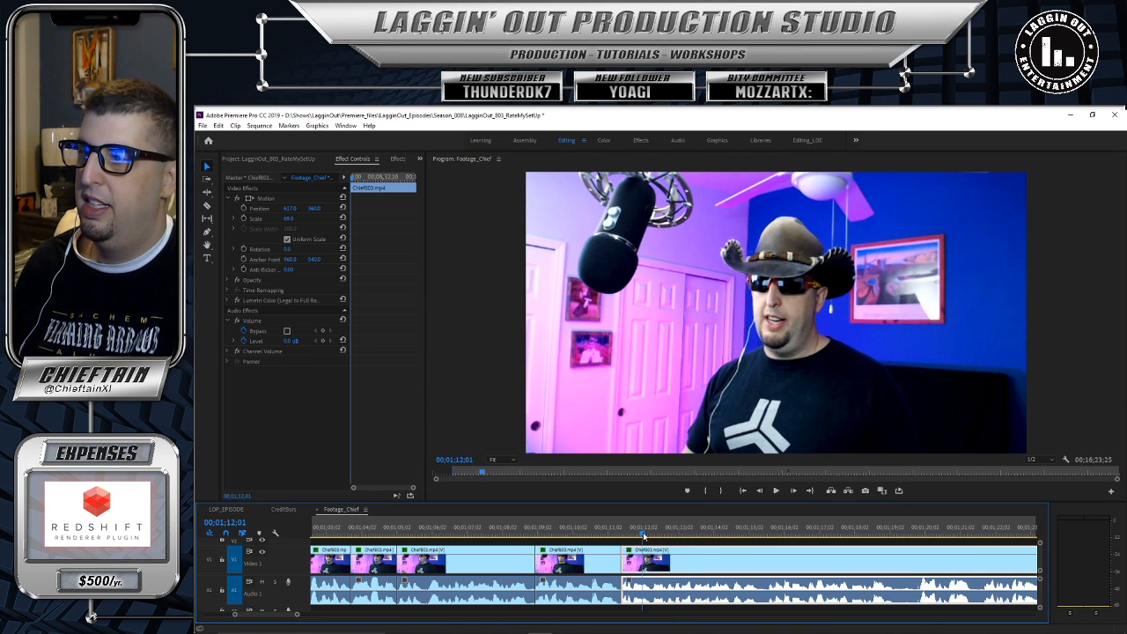
{"action": "left_click", "coordinate": [775, 491]}
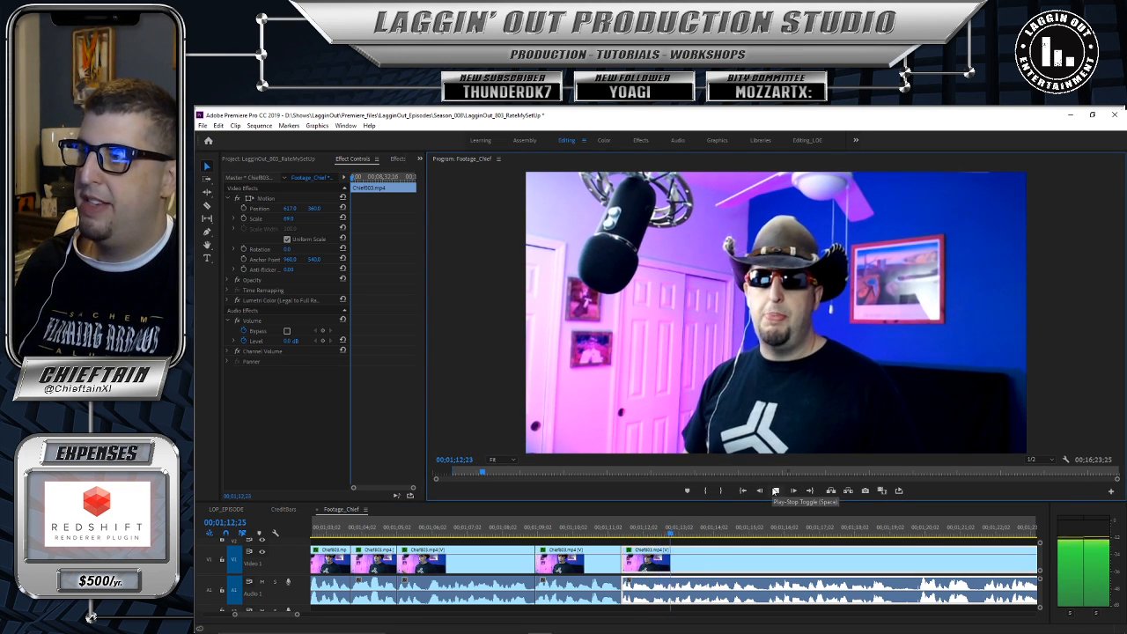
{"action": "left_click", "coordinate": [775, 492]}
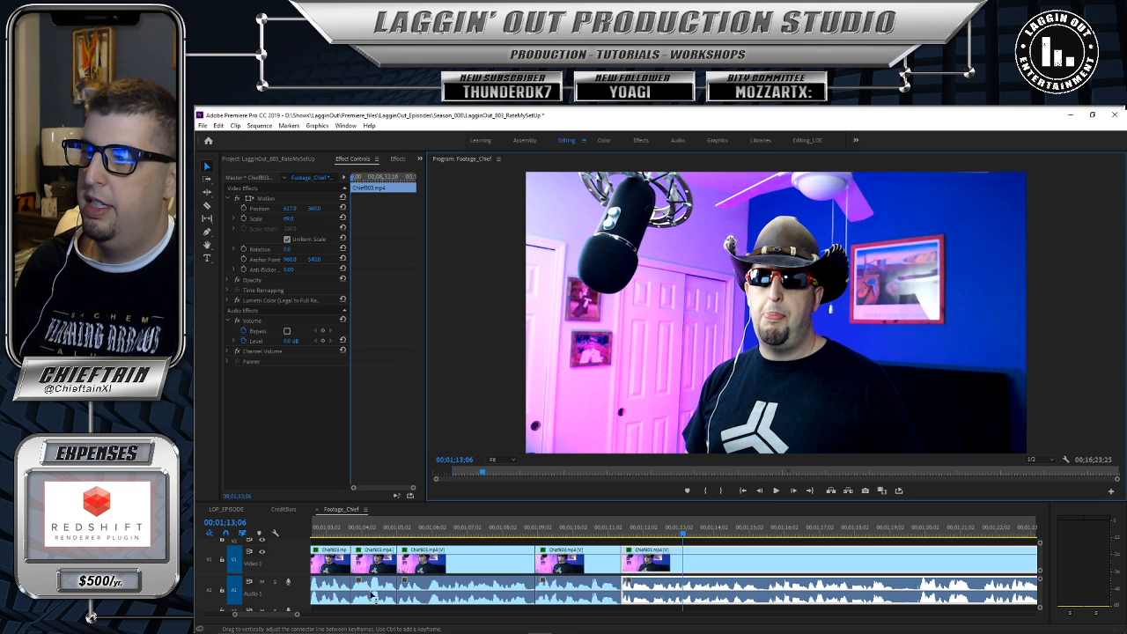
Step: Replay the footage between 00;01;12;01 and 00;01;13;07 with the timeline magnified to find the exact end of the phrase
{"action": "left_click_drag", "start_coordinate": [297, 615], "coordinate": [283, 614]}
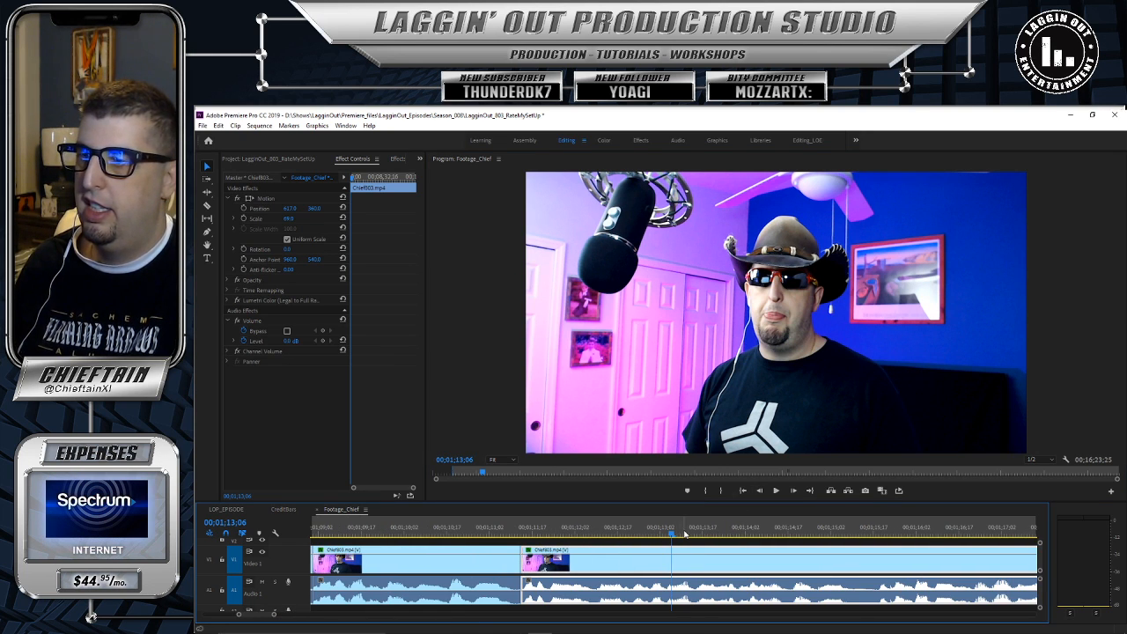
{"action": "left_click_drag", "start_coordinate": [671, 535], "coordinate": [571, 534]}
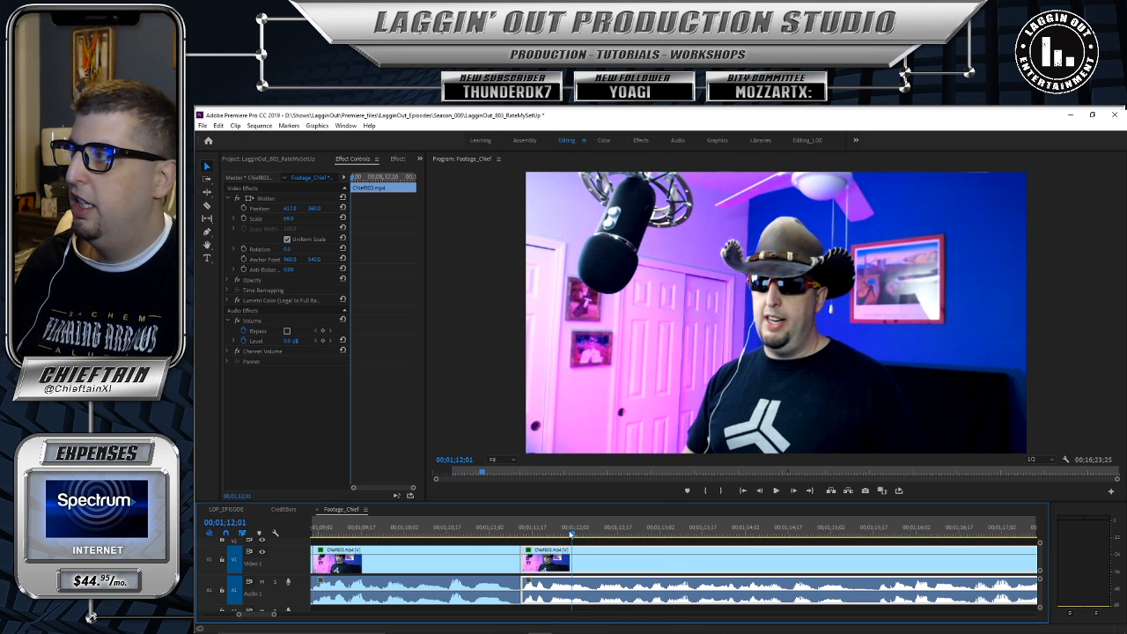
{"action": "left_click", "coordinate": [775, 494]}
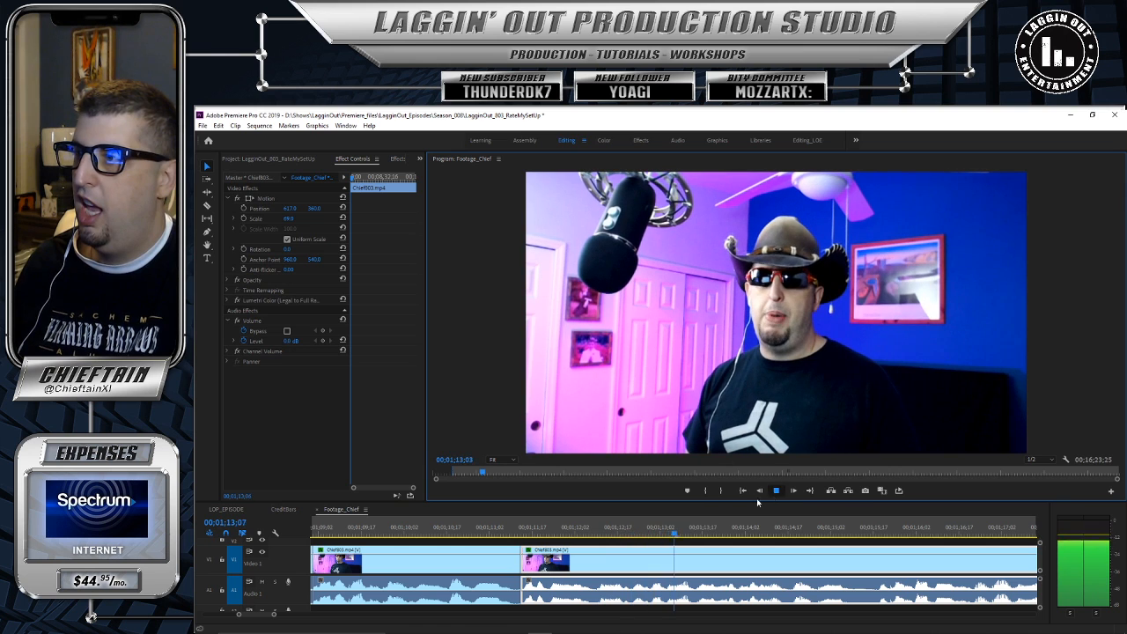
{"action": "left_click", "coordinate": [775, 494]}
{"action": "left_click_drag", "start_coordinate": [676, 534], "coordinate": [609, 536]}
{"action": "left_click", "coordinate": [778, 491]}
{"action": "left_click", "coordinate": [776, 491]}
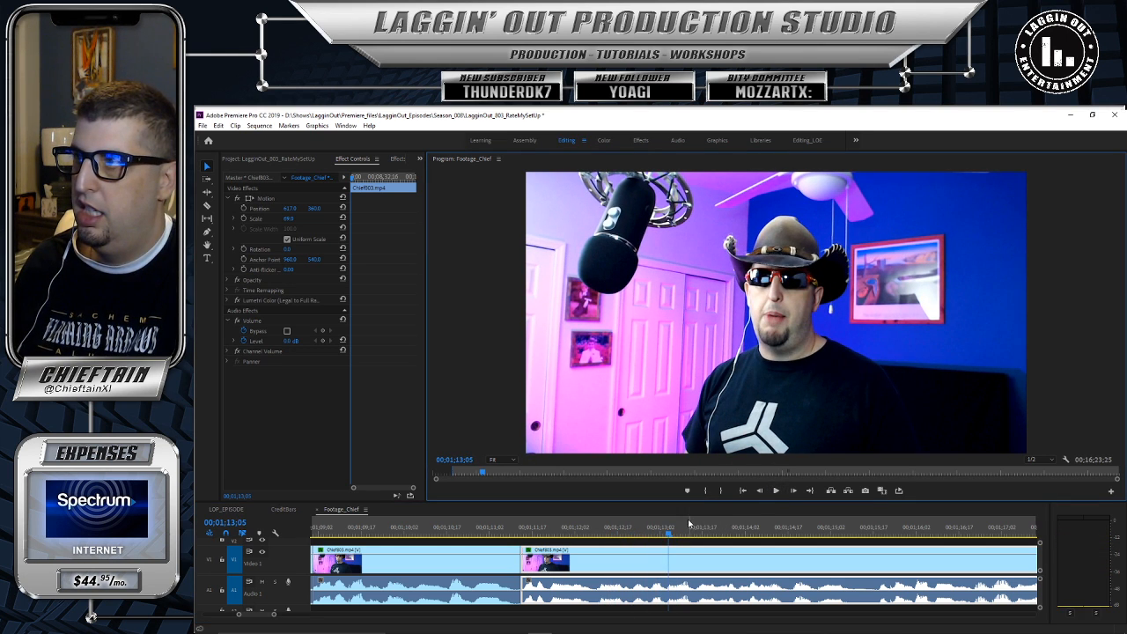
Step: Try splitting the footage at 00;01;12;29 and shifting the remainder later, play up to the split, and undo both edits
{"action": "left_click_drag", "start_coordinate": [667, 534], "coordinate": [650, 536]}
{"action": "key", "text": "c"}
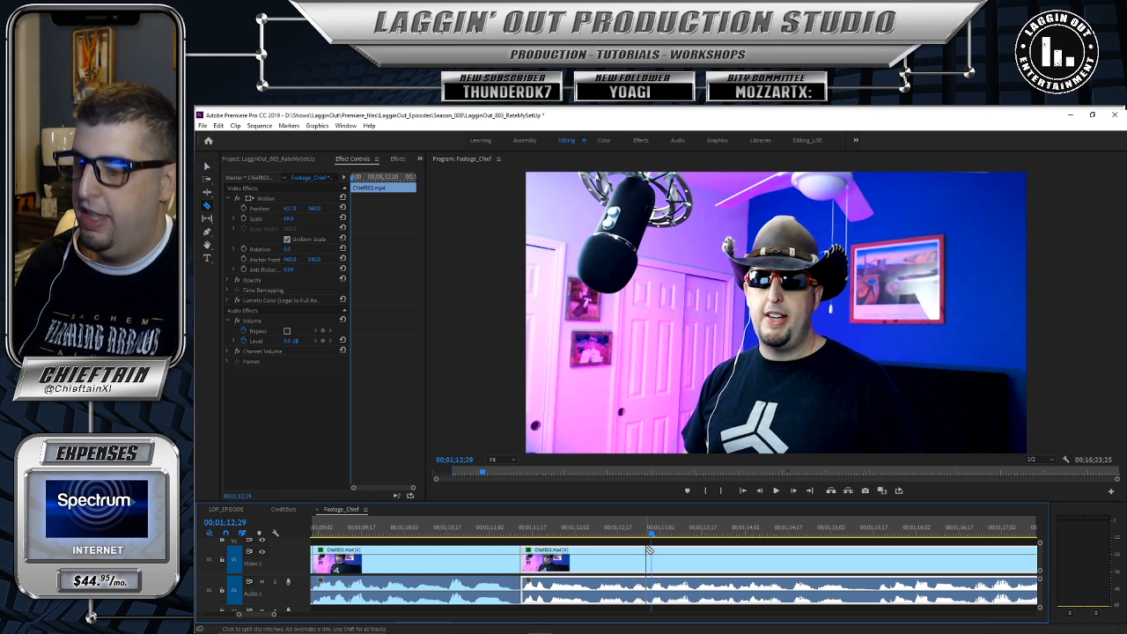
{"action": "left_click", "coordinate": [652, 555]}
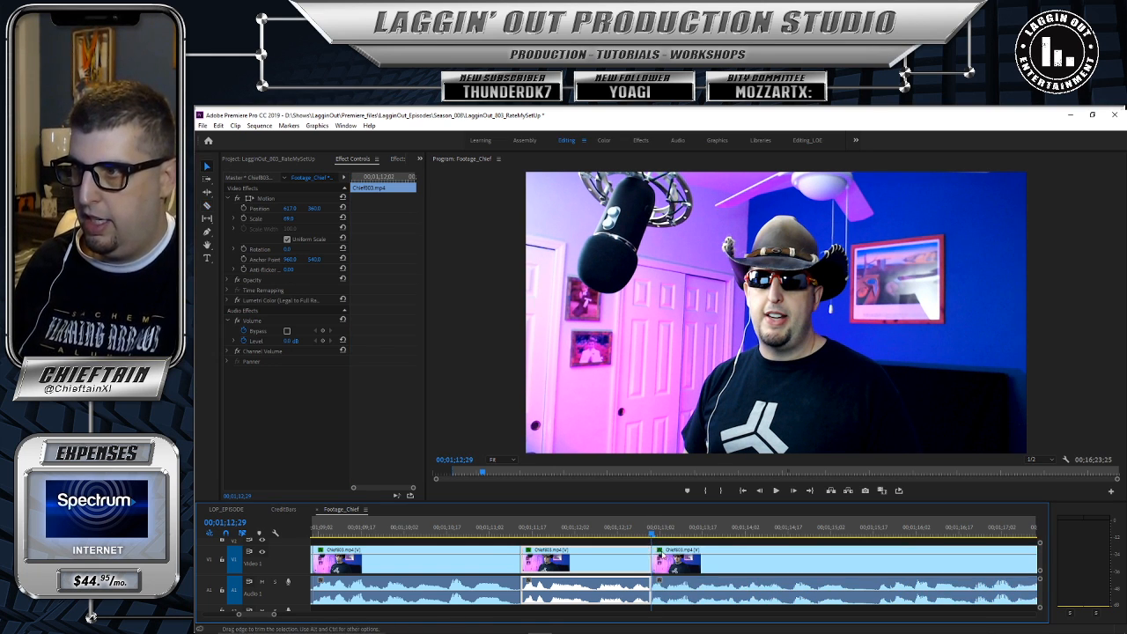
{"action": "left_click_drag", "start_coordinate": [764, 554], "coordinate": [820, 552]}
{"action": "left_click_drag", "start_coordinate": [595, 525], "coordinate": [501, 528]}
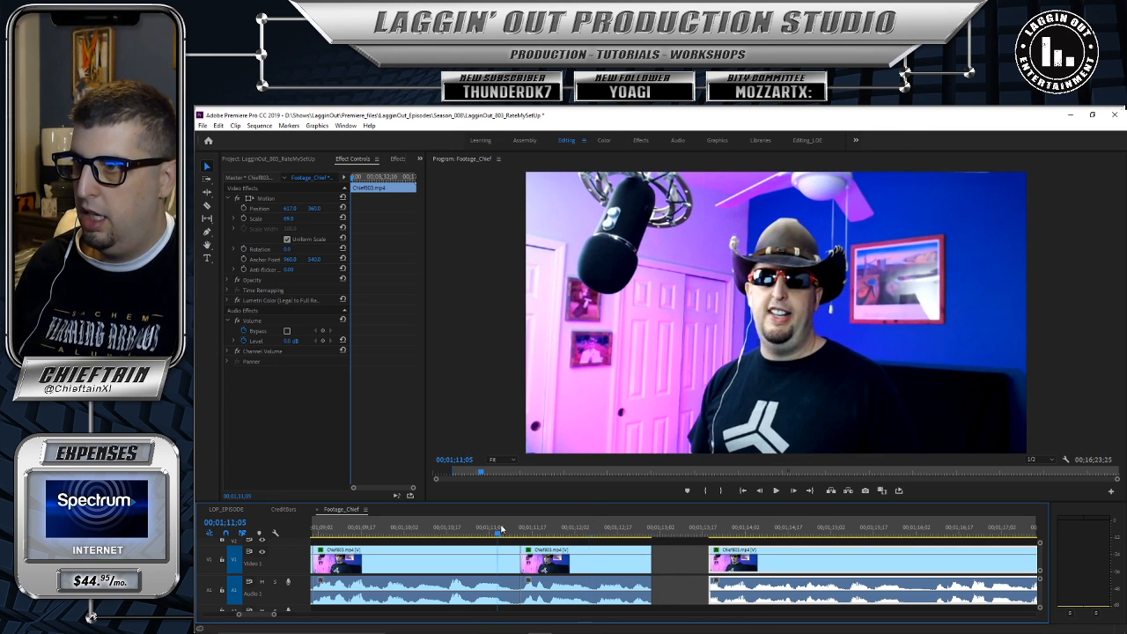
{"action": "left_click", "coordinate": [776, 491]}
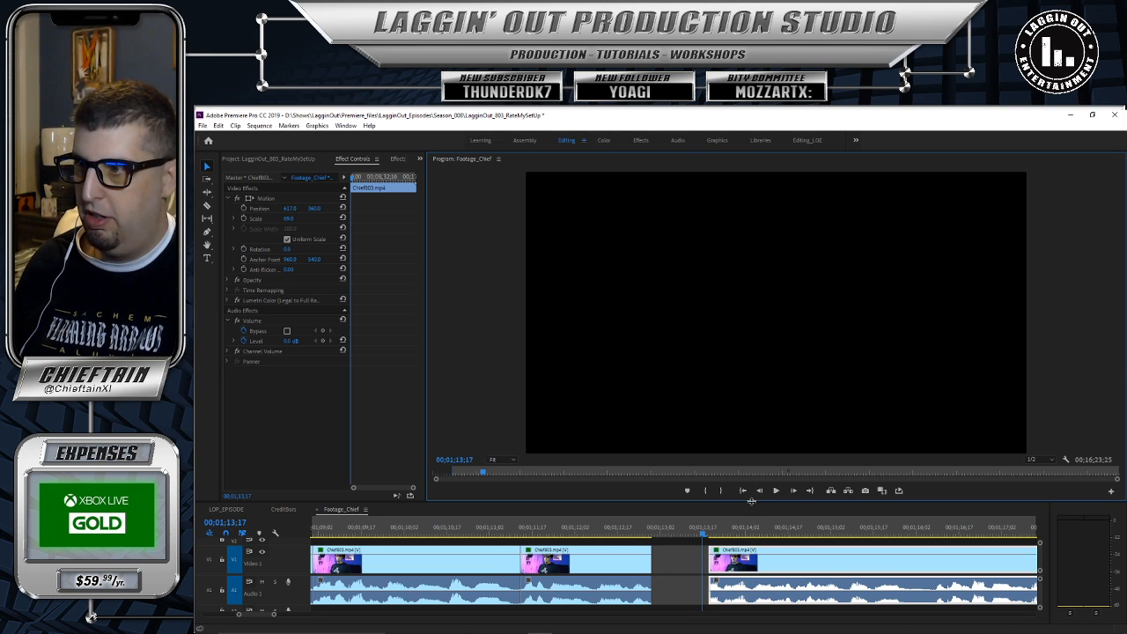
{"action": "key", "text": "ctrl+z"}
{"action": "key", "text": "ctrl+z"}
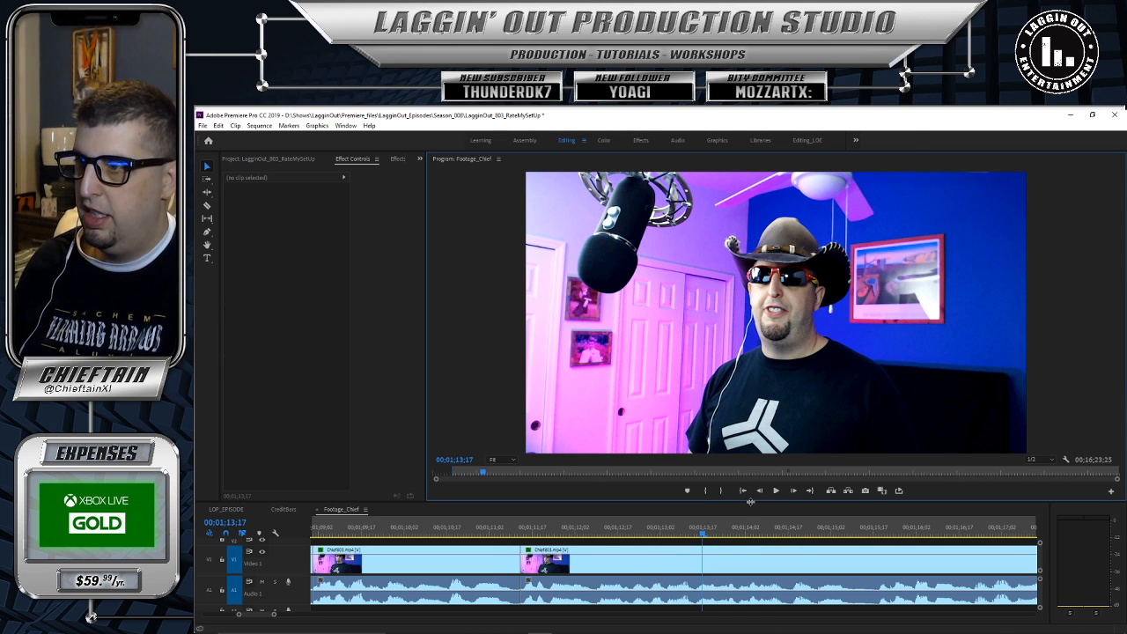
Step: Split the footage at 00;01;13;04
{"action": "left_click_drag", "start_coordinate": [700, 537], "coordinate": [665, 539]}
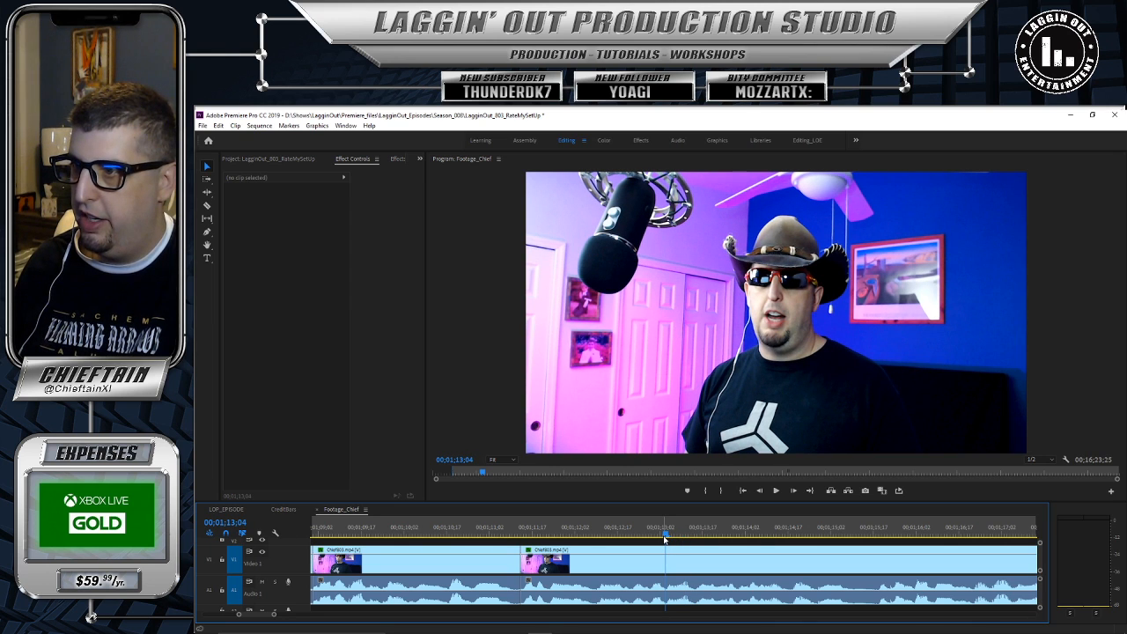
{"action": "left_click", "coordinate": [667, 547]}
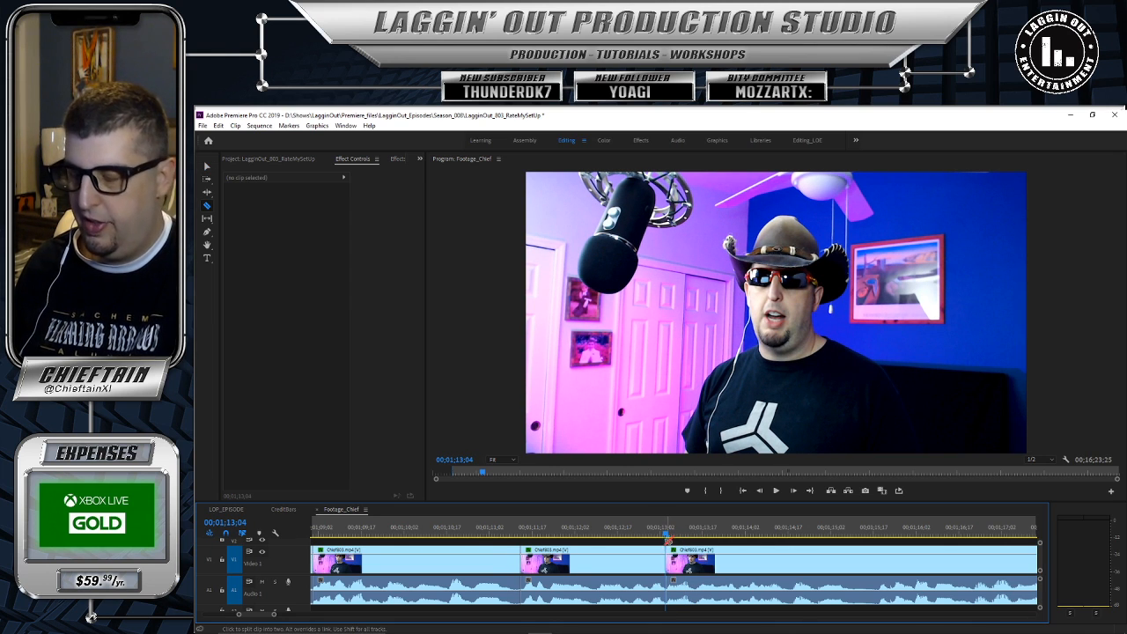
Step: Play the cut from 00;01;11;07 across the new split and on to 00;01;21;05 to judge the next phrases
{"action": "left_click_drag", "start_coordinate": [662, 537], "coordinate": [504, 533]}
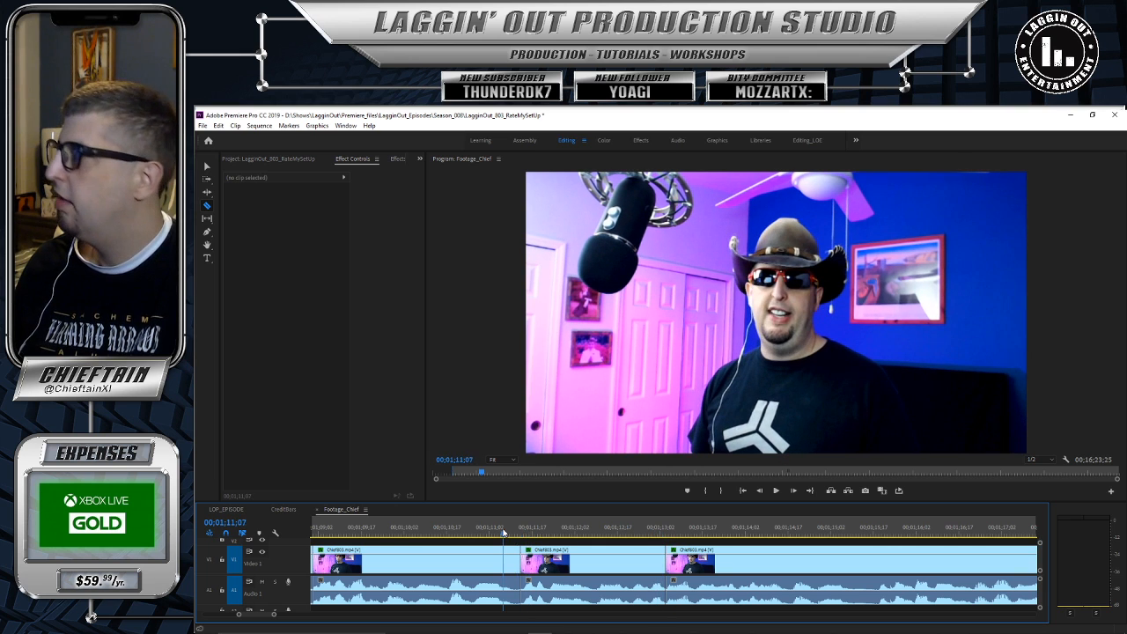
{"action": "left_click", "coordinate": [776, 491]}
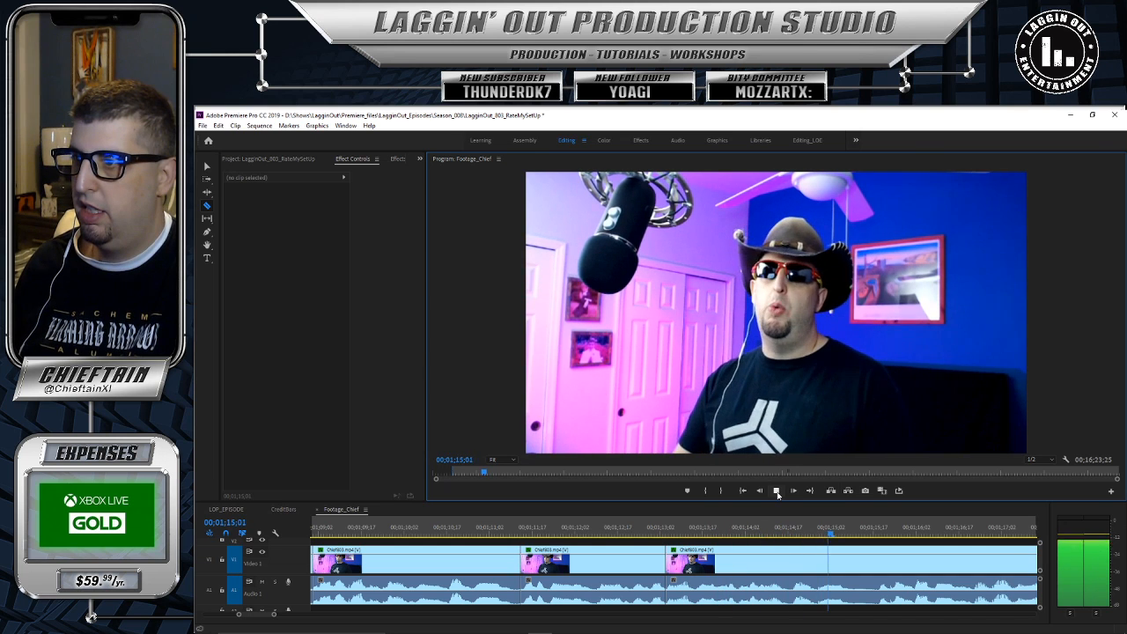
{"action": "left_click", "coordinate": [777, 491]}
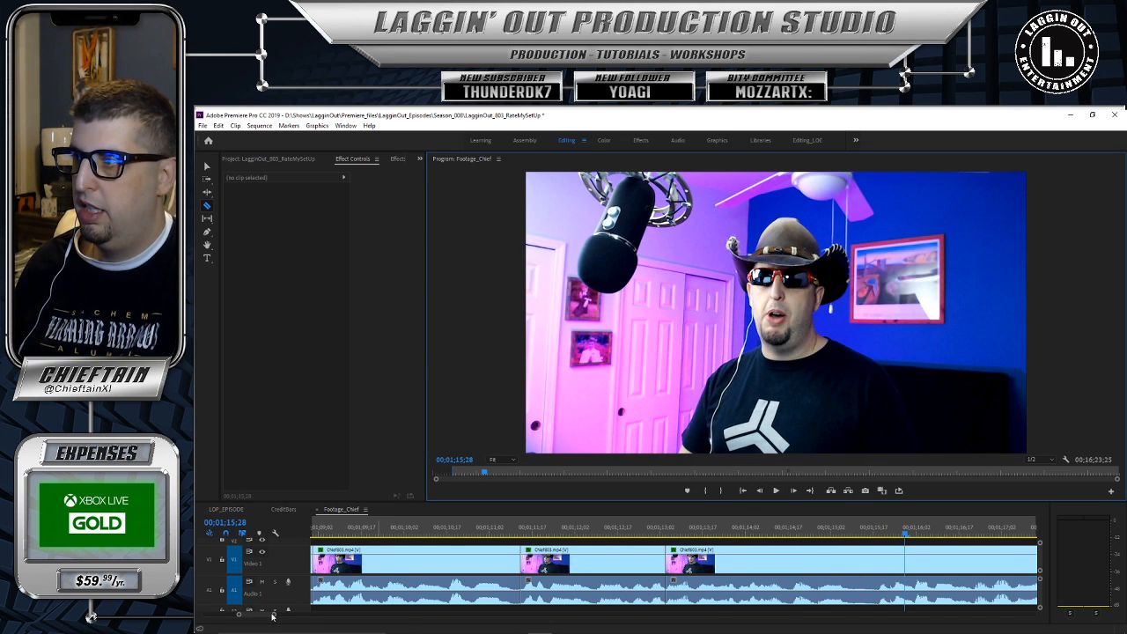
{"action": "scroll", "coordinate": [272, 616], "scroll_direction": "down", "scroll_amount": 3}
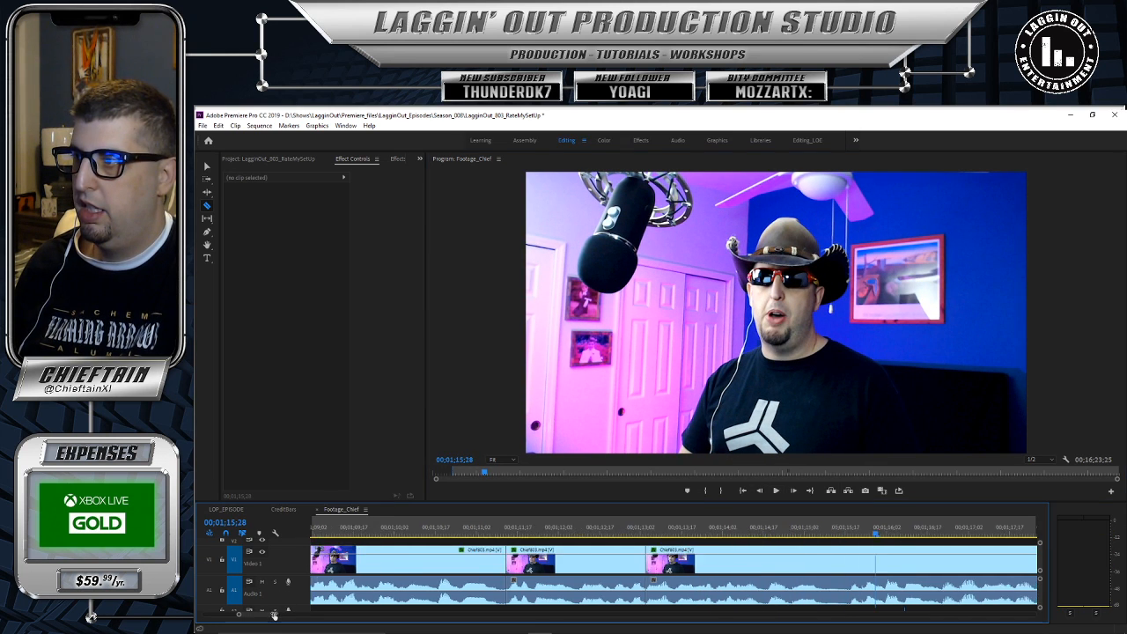
{"action": "left_click", "coordinate": [776, 492]}
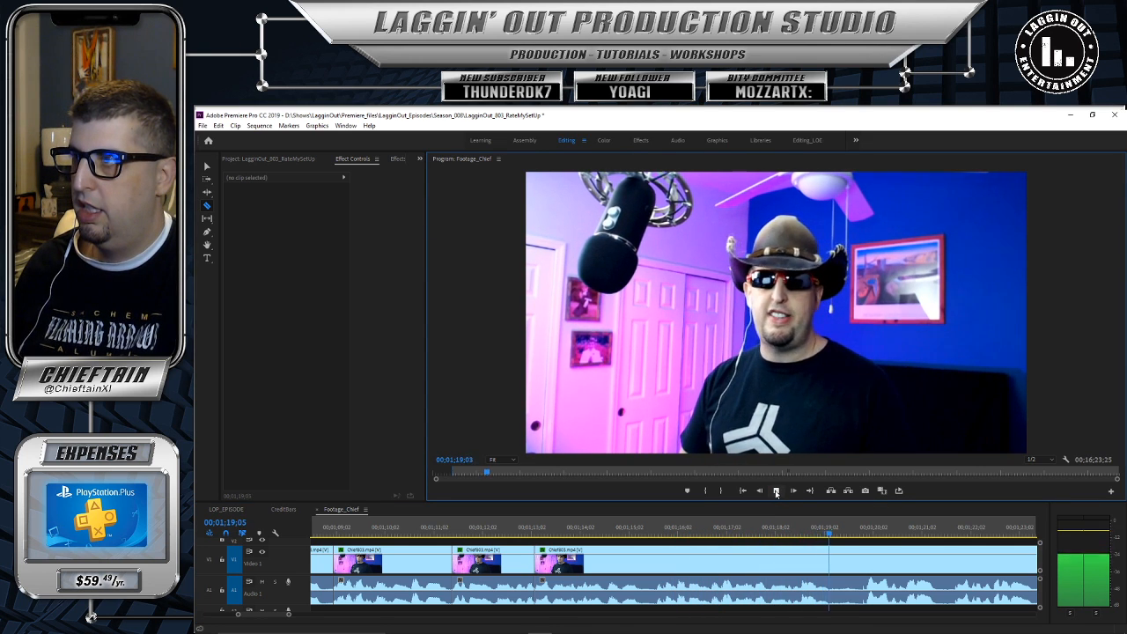
{"action": "left_click", "coordinate": [776, 491]}
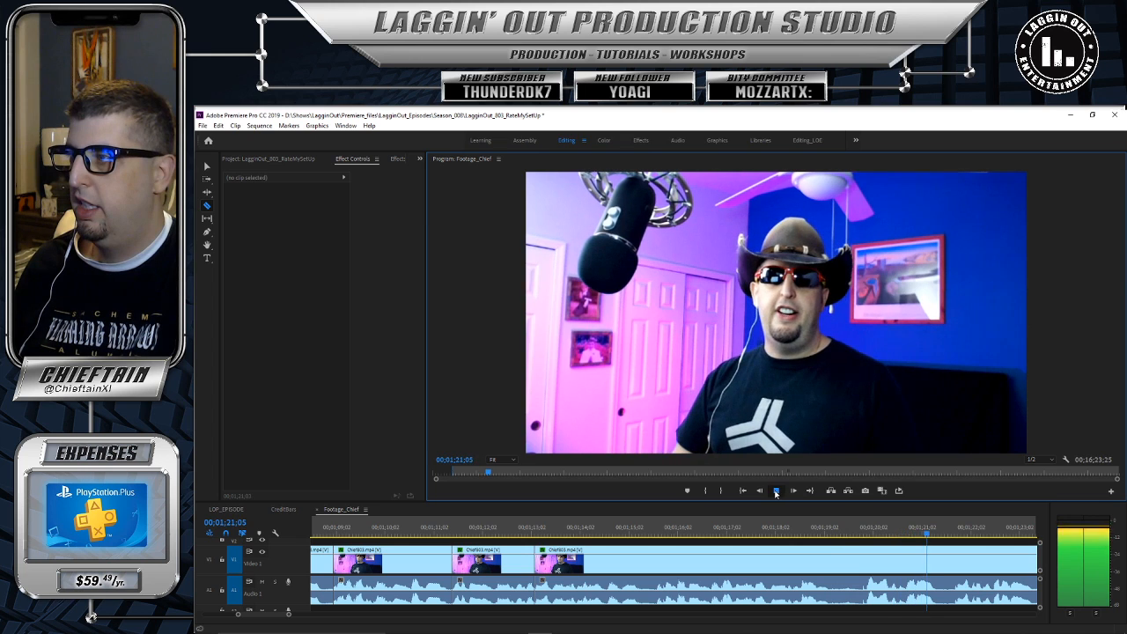
Step: Replay the footage from 00;01;12;21 and split it at 00;01;16;17
{"action": "left_click_drag", "start_coordinate": [928, 534], "coordinate": [515, 534]}
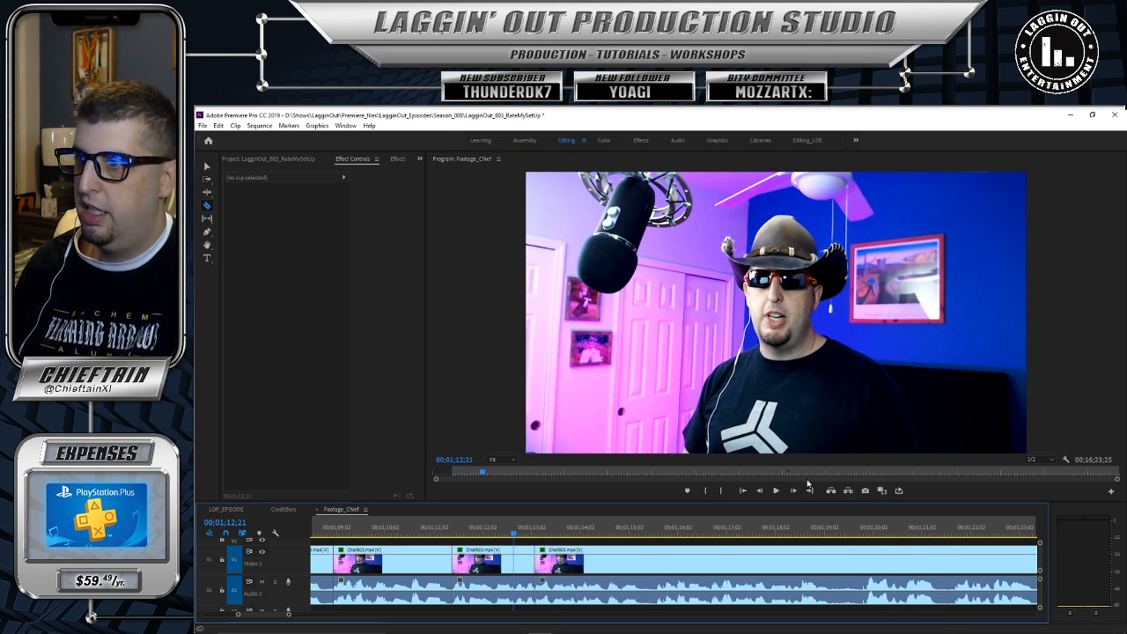
{"action": "left_click", "coordinate": [777, 492]}
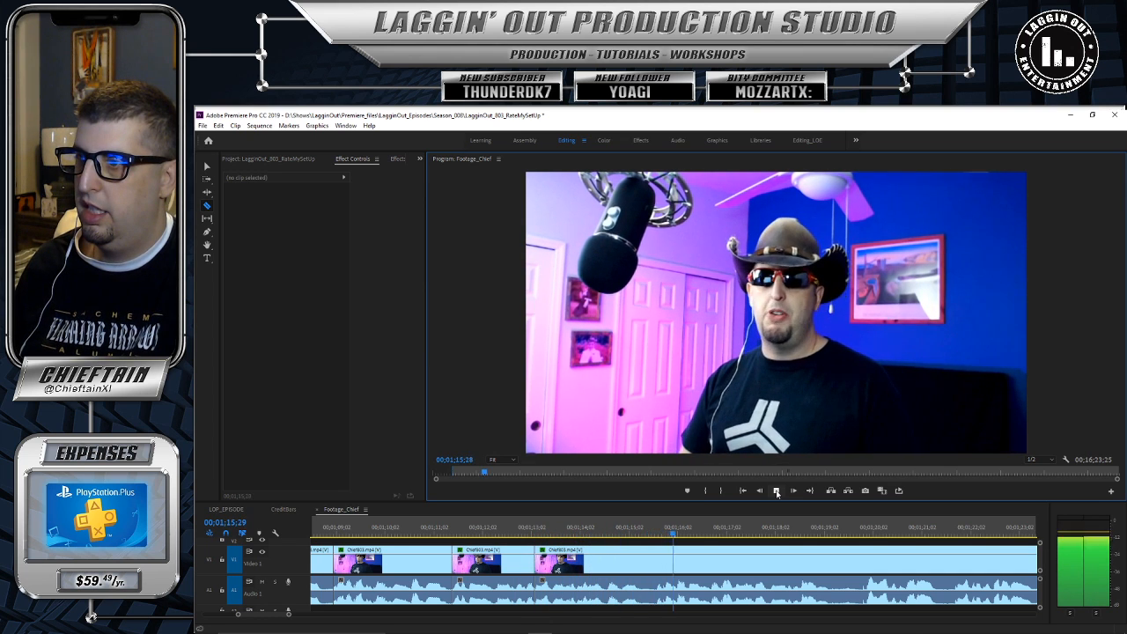
{"action": "left_click", "coordinate": [776, 492]}
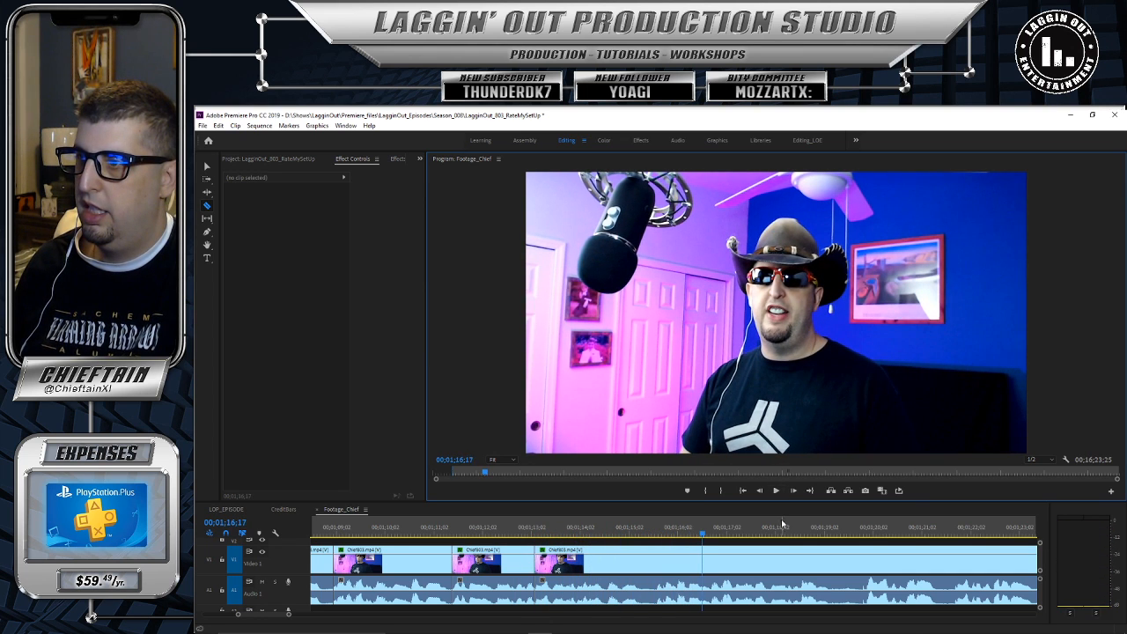
{"action": "left_click", "coordinate": [705, 555]}
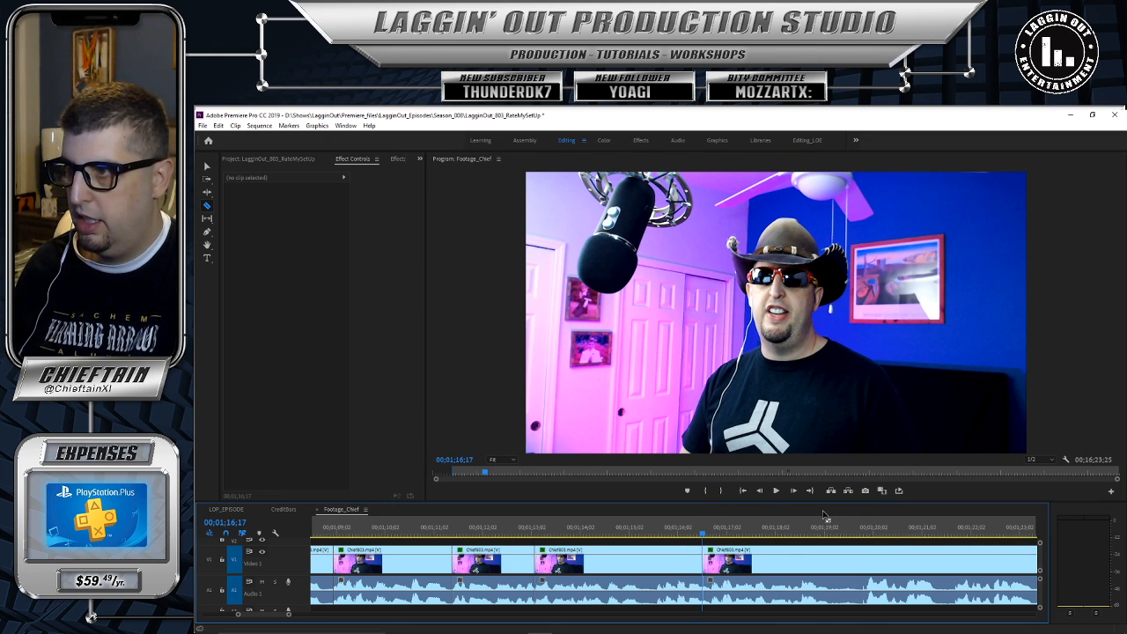
Step: Replay from 00;01;11;07, split the footage near 00;01;15;11, and remove the short pause there by shifting the following piece earlier against the cut
{"action": "left_click", "coordinate": [775, 491]}
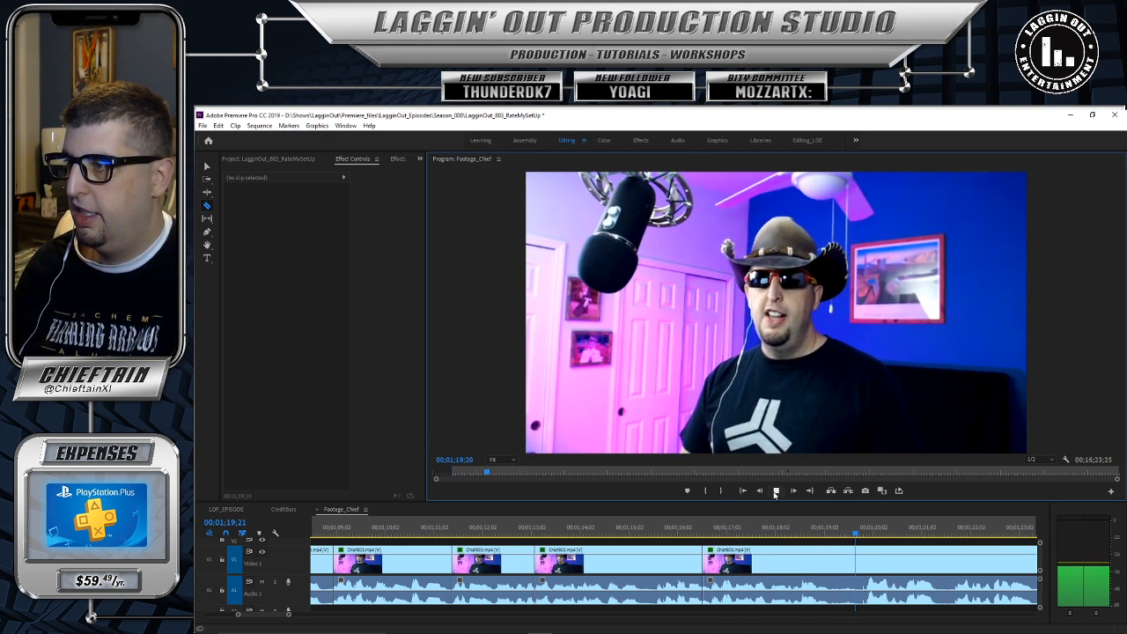
{"action": "left_click", "coordinate": [775, 491]}
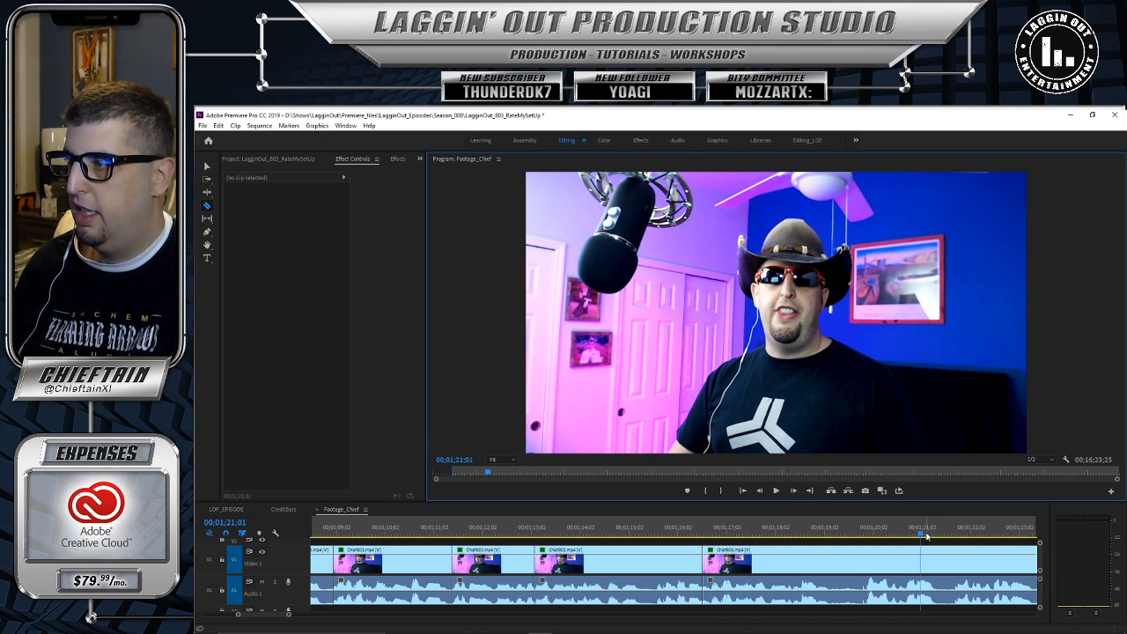
{"action": "left_click_drag", "start_coordinate": [921, 533], "coordinate": [445, 536]}
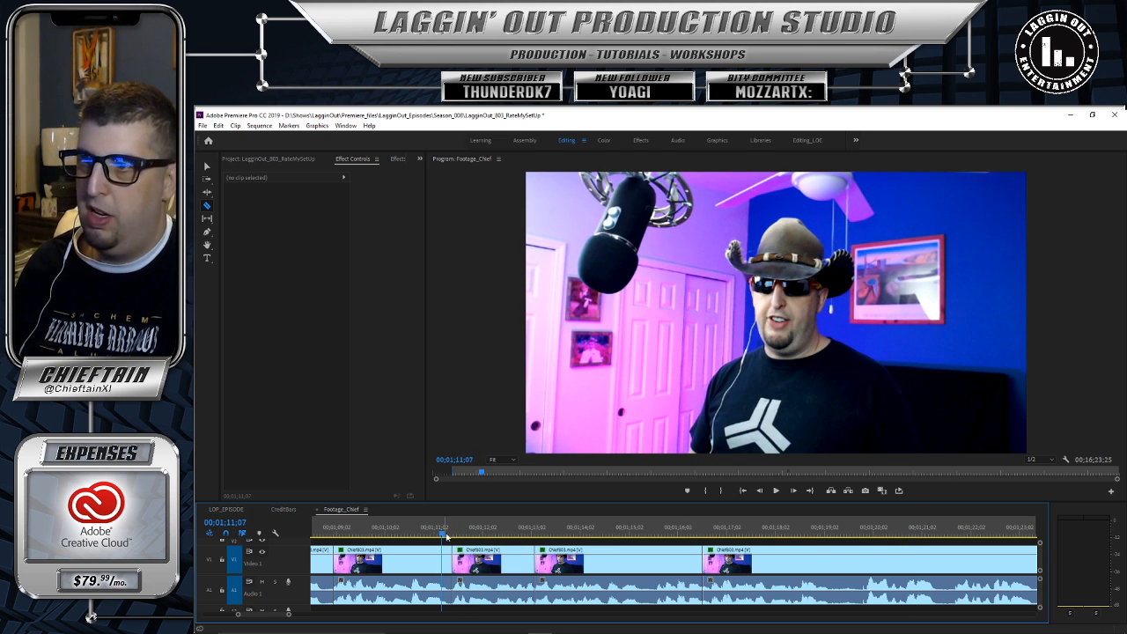
{"action": "left_click", "coordinate": [776, 492]}
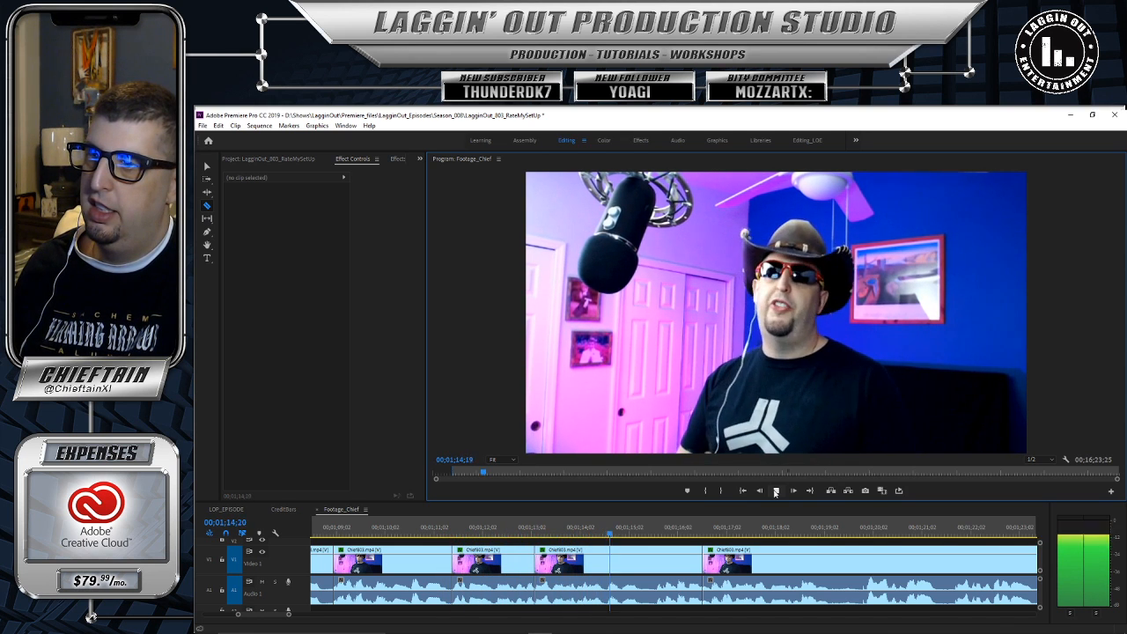
{"action": "key", "text": "space"}
{"action": "left_click_drag", "start_coordinate": [668, 535], "coordinate": [644, 535]}
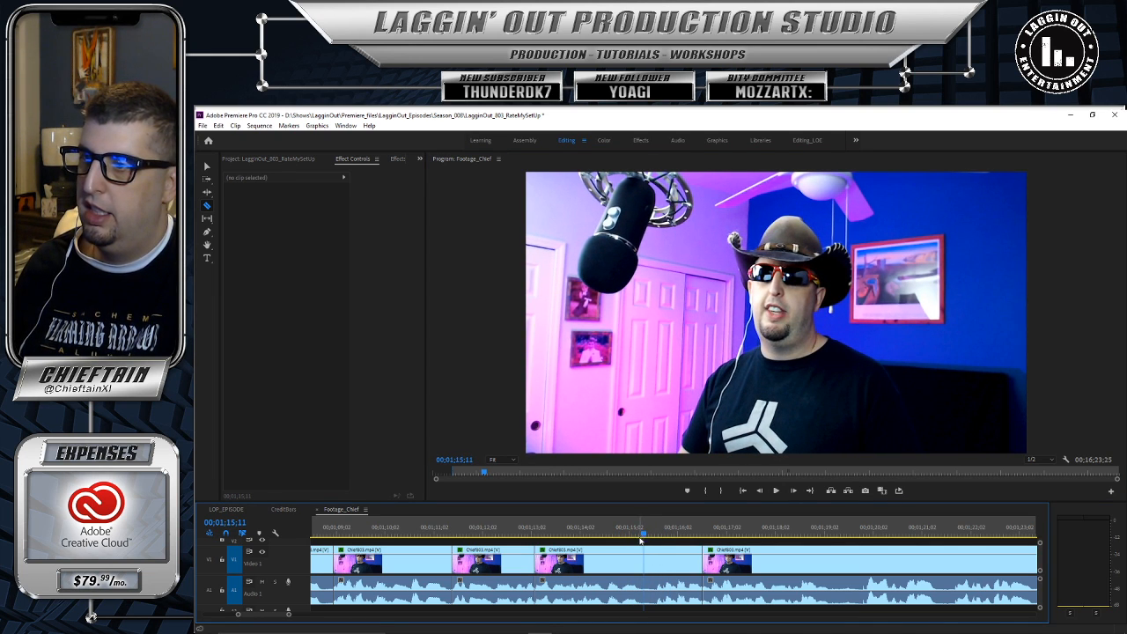
{"action": "left_click", "coordinate": [646, 550]}
{"action": "left_click_drag", "start_coordinate": [651, 551], "coordinate": [619, 528]}
Step: Split the footage at 00;01;17;26 and shift the piece before the split earlier to close the gap in front of it
{"action": "left_click", "coordinate": [774, 491]}
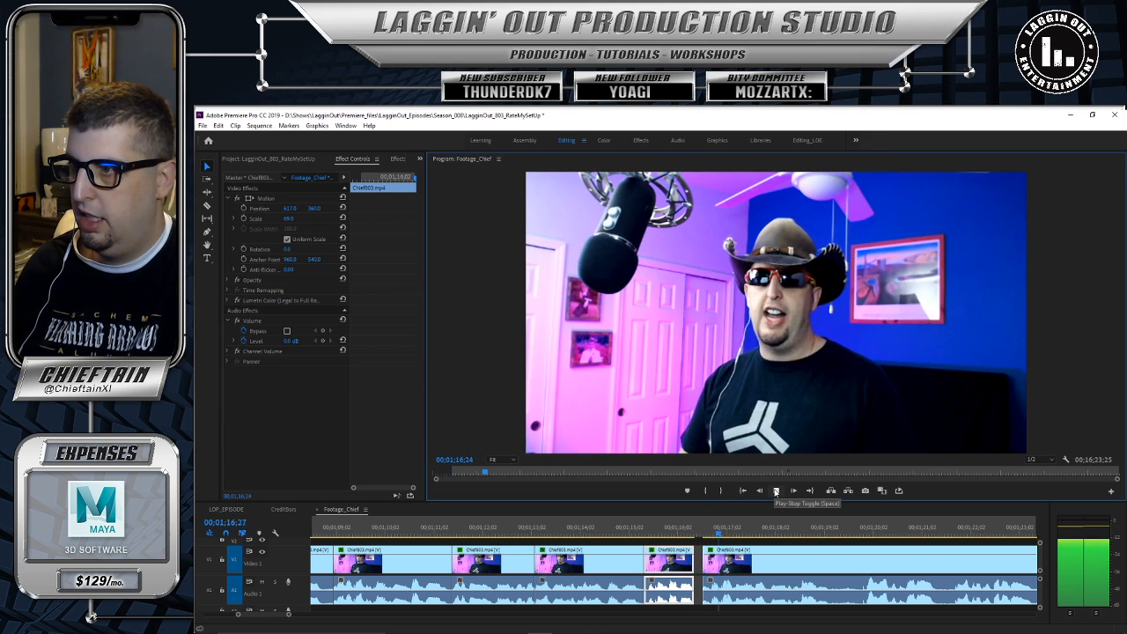
{"action": "left_click", "coordinate": [775, 490]}
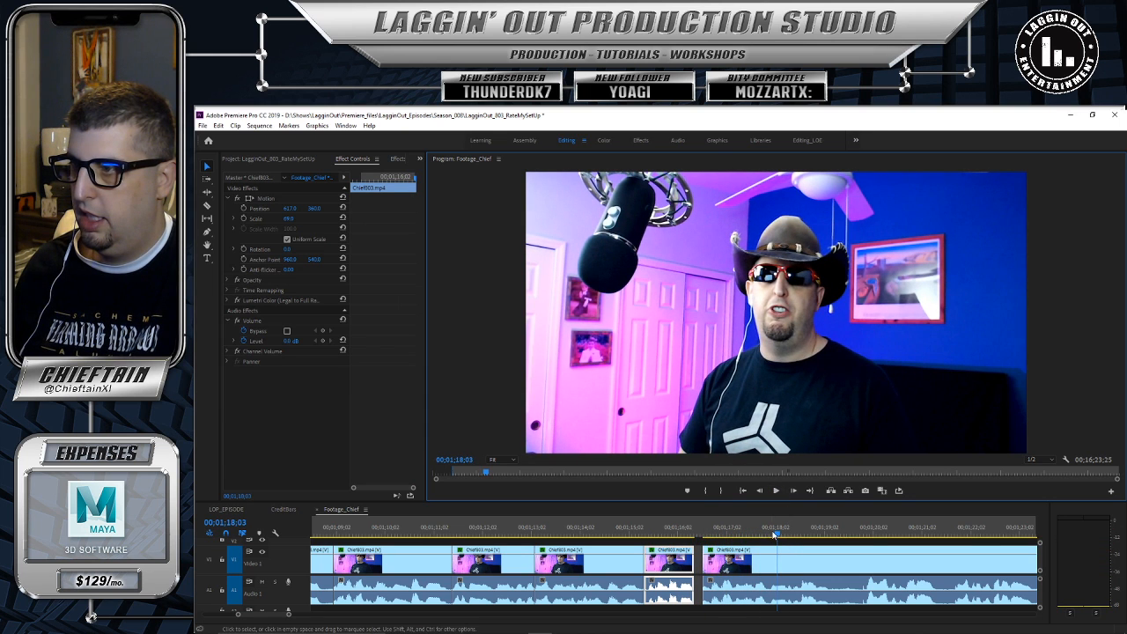
{"action": "left_click", "coordinate": [718, 532]}
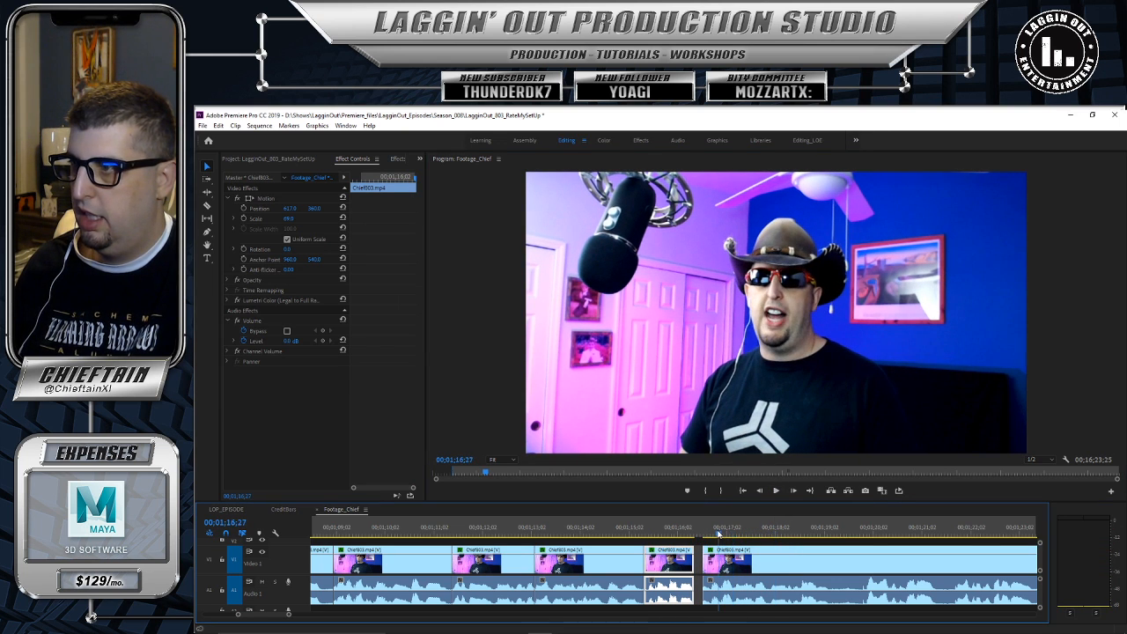
{"action": "left_click", "coordinate": [777, 493]}
{"action": "left_click", "coordinate": [774, 494]}
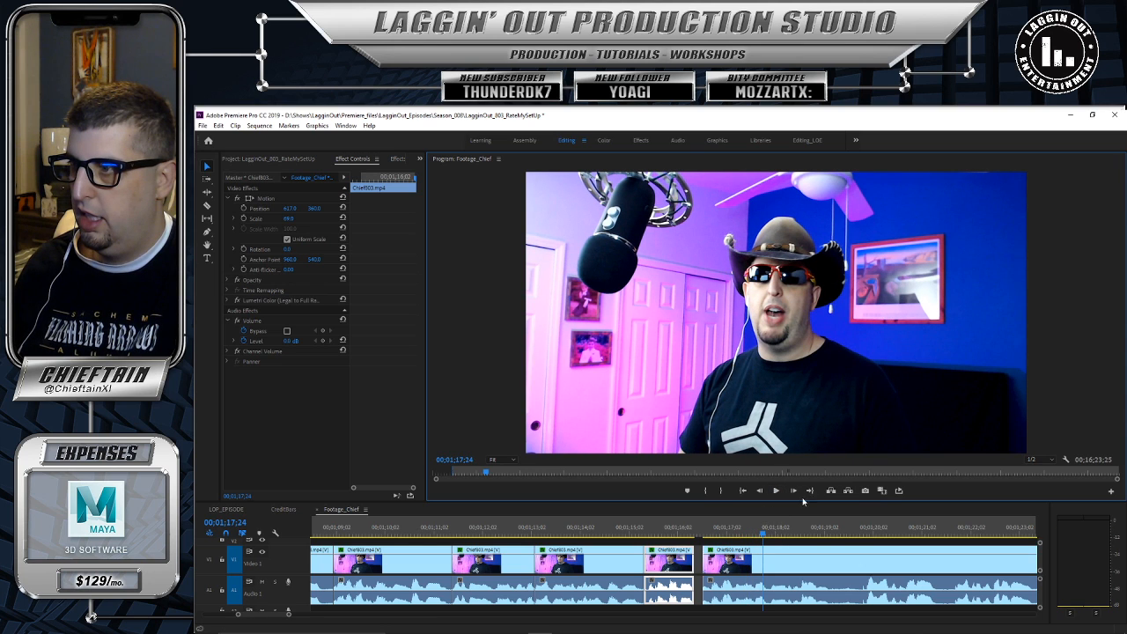
{"action": "left_click", "coordinate": [794, 491]}
{"action": "left_click", "coordinate": [794, 491]}
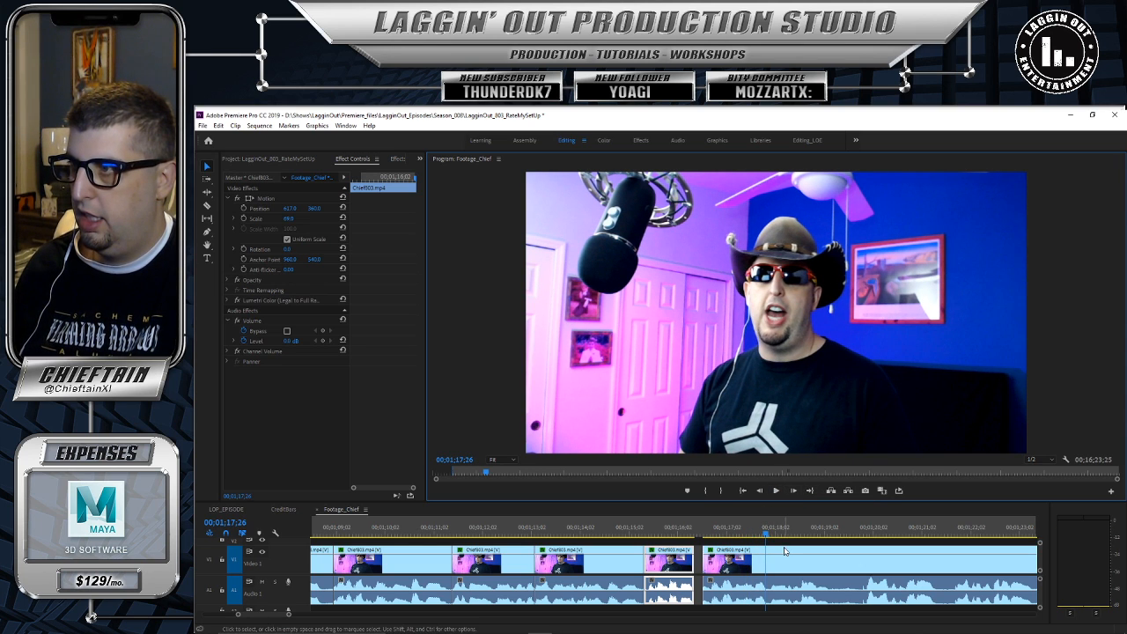
{"action": "key", "text": "c"}
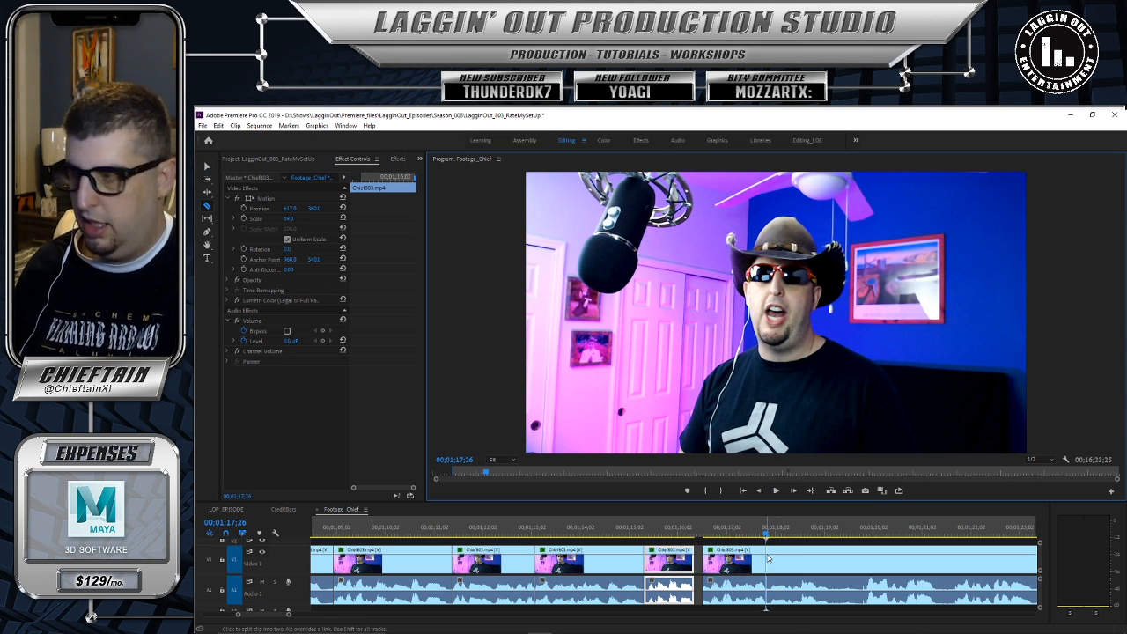
{"action": "left_click", "coordinate": [766, 560]}
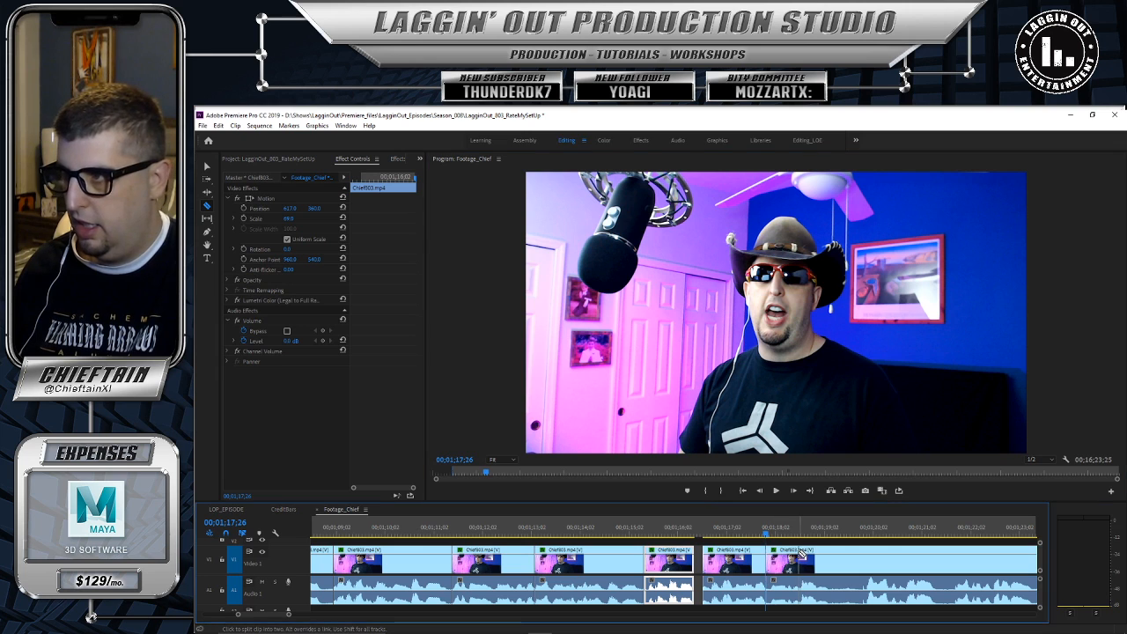
{"action": "left_click", "coordinate": [751, 551]}
{"action": "left_click_drag", "start_coordinate": [743, 553], "coordinate": [740, 553]}
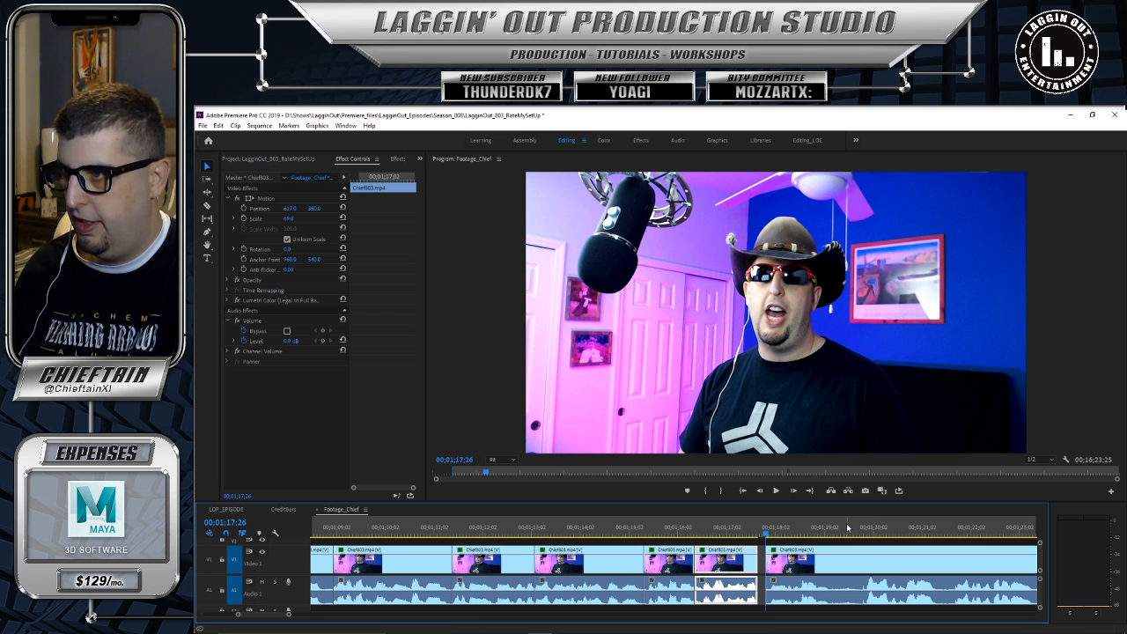
Step: Find the start of the next phrase and trim the beginning of the remaining footage to 00;01;19;25
{"action": "left_click", "coordinate": [776, 490]}
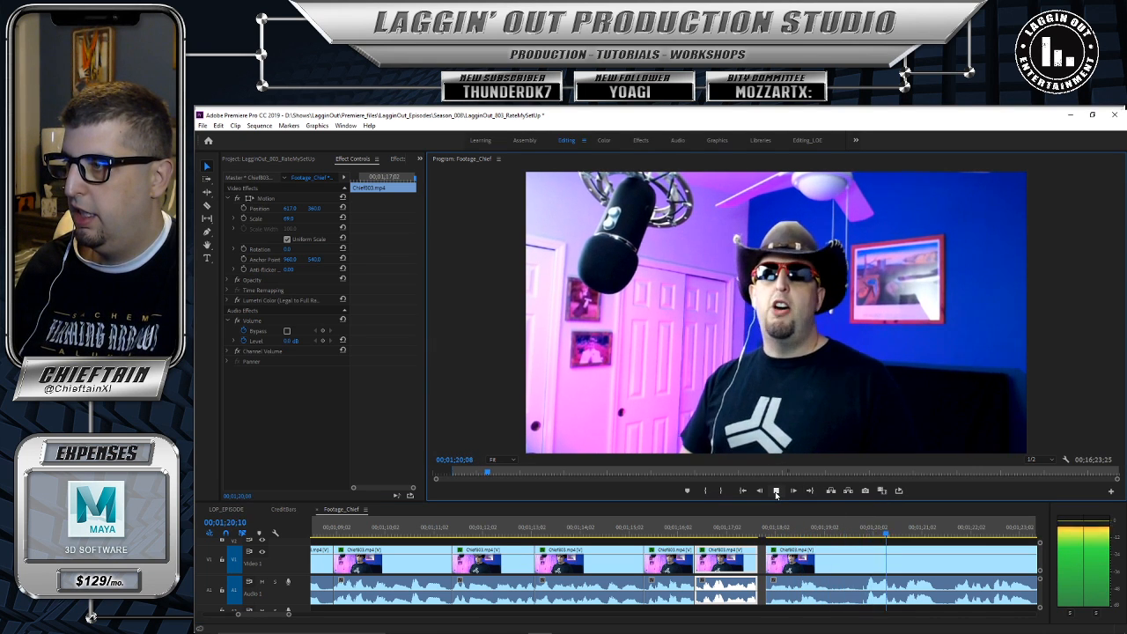
{"action": "left_click", "coordinate": [776, 493]}
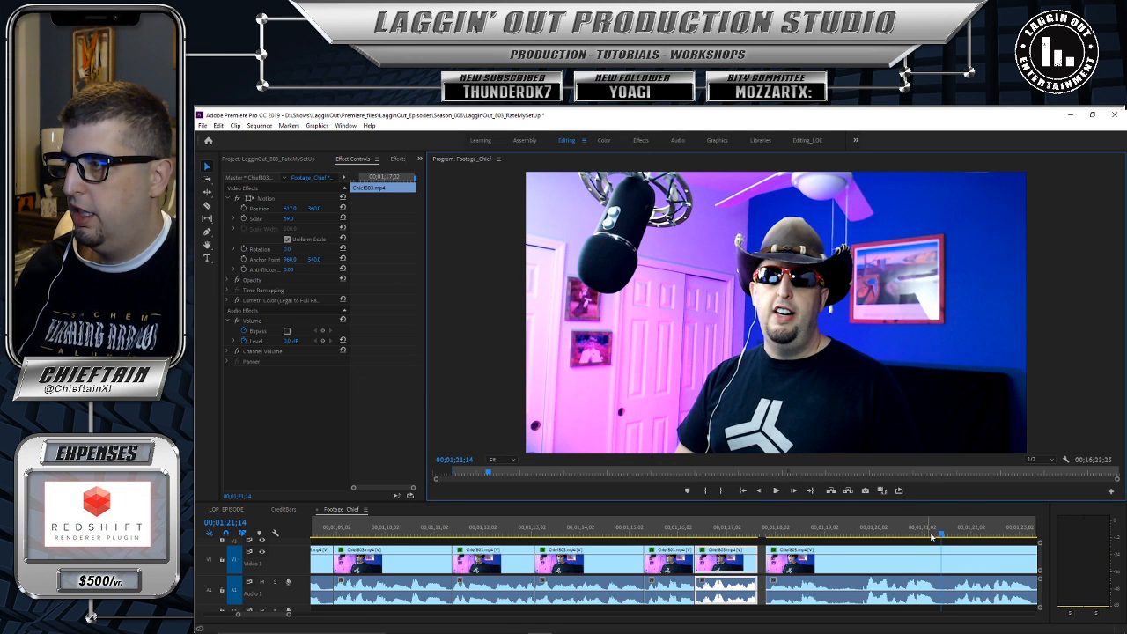
{"action": "left_click_drag", "start_coordinate": [943, 531], "coordinate": [851, 530]}
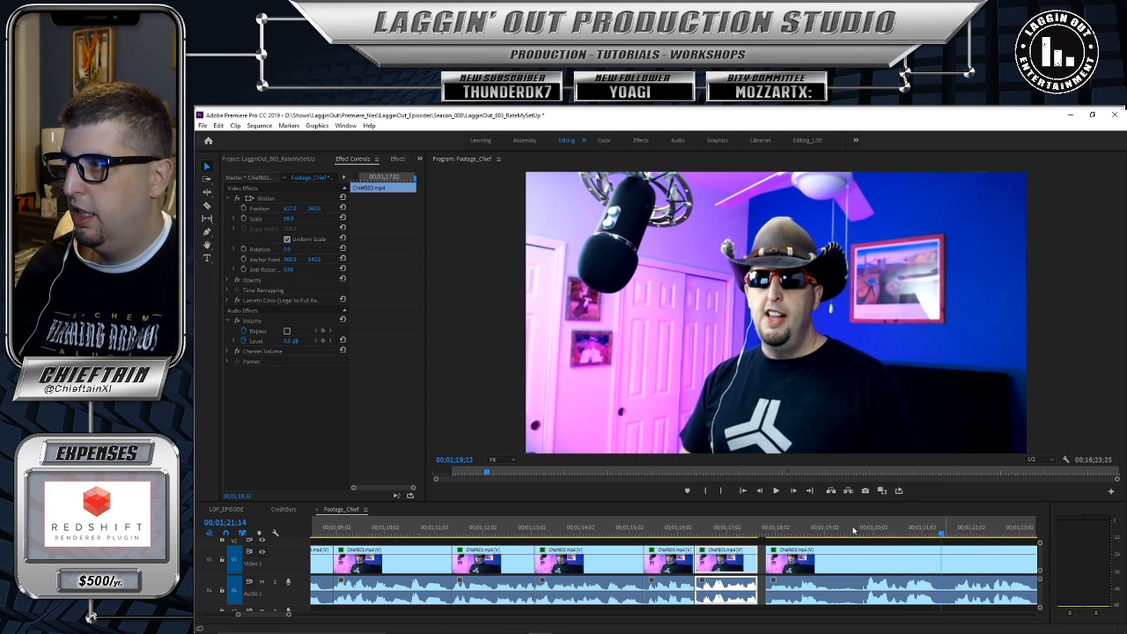
{"action": "left_click", "coordinate": [775, 493]}
{"action": "key", "text": "space"}
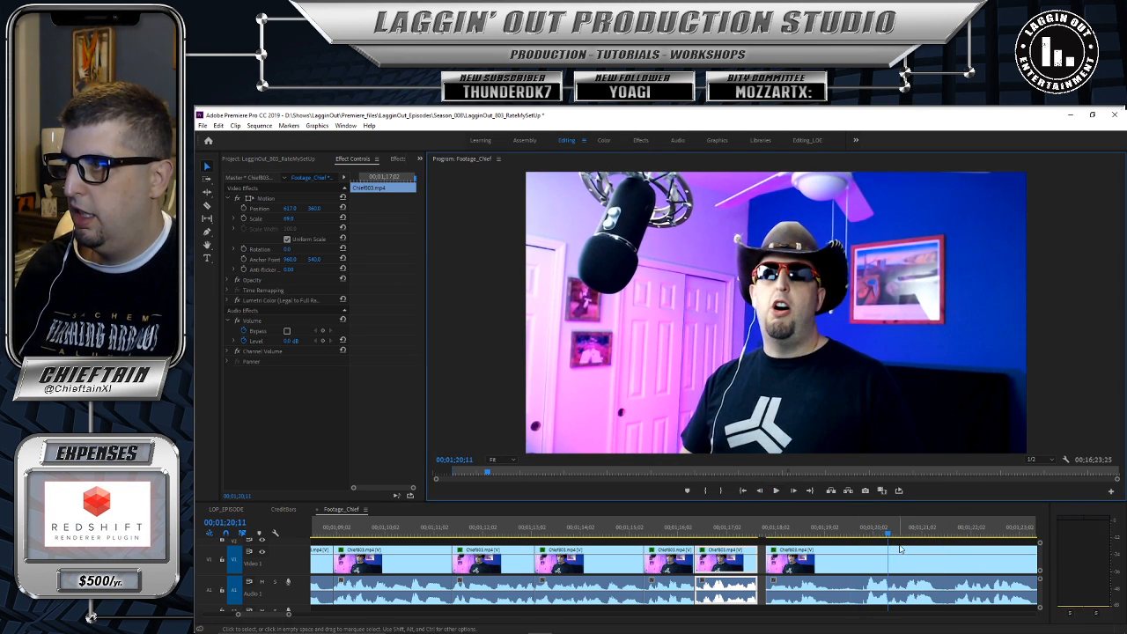
{"action": "left_click_drag", "start_coordinate": [886, 534], "coordinate": [862, 534]}
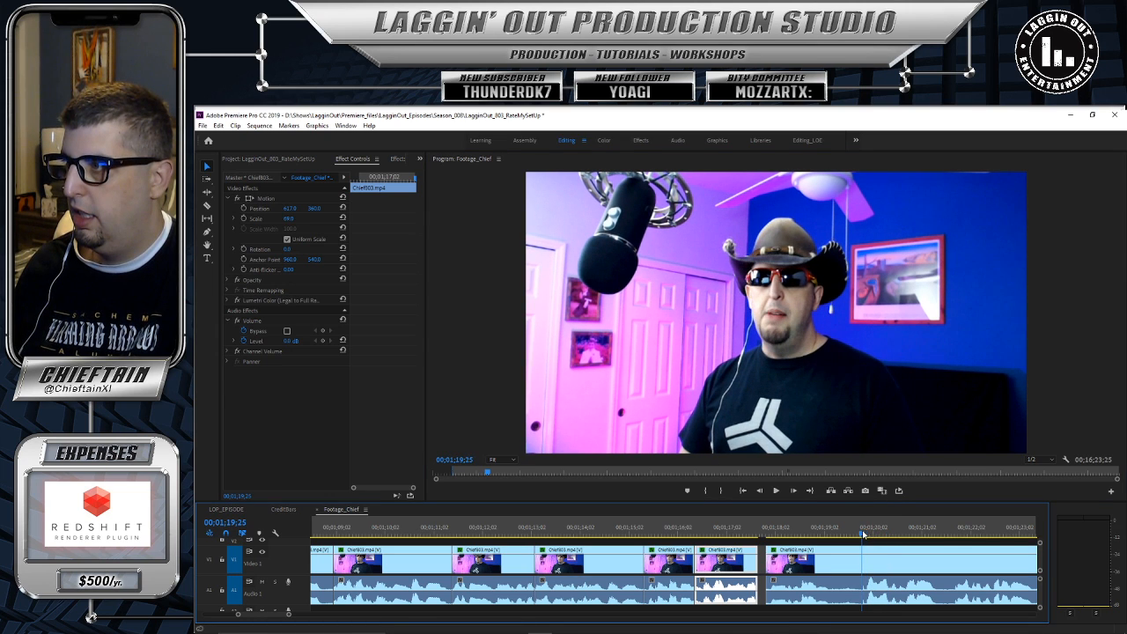
{"action": "left_click_drag", "start_coordinate": [769, 548], "coordinate": [865, 562]}
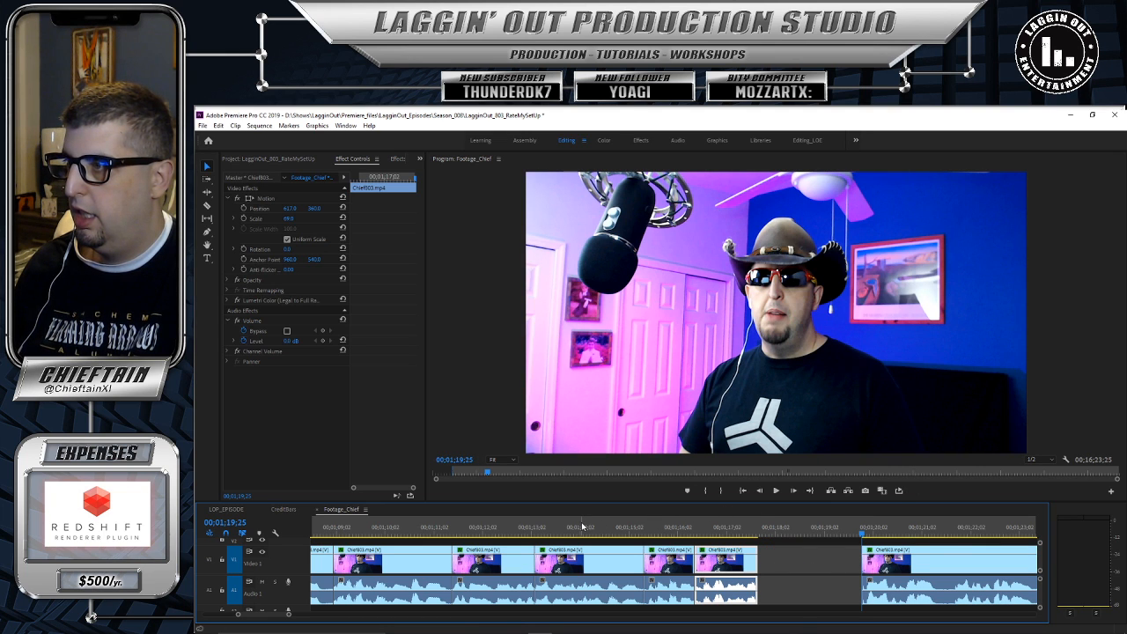
Step: Play back the tightened pieces from 00;01;10;17 through the gap to 00;01;21;03
{"action": "left_click_drag", "start_coordinate": [464, 514], "coordinate": [410, 511]}
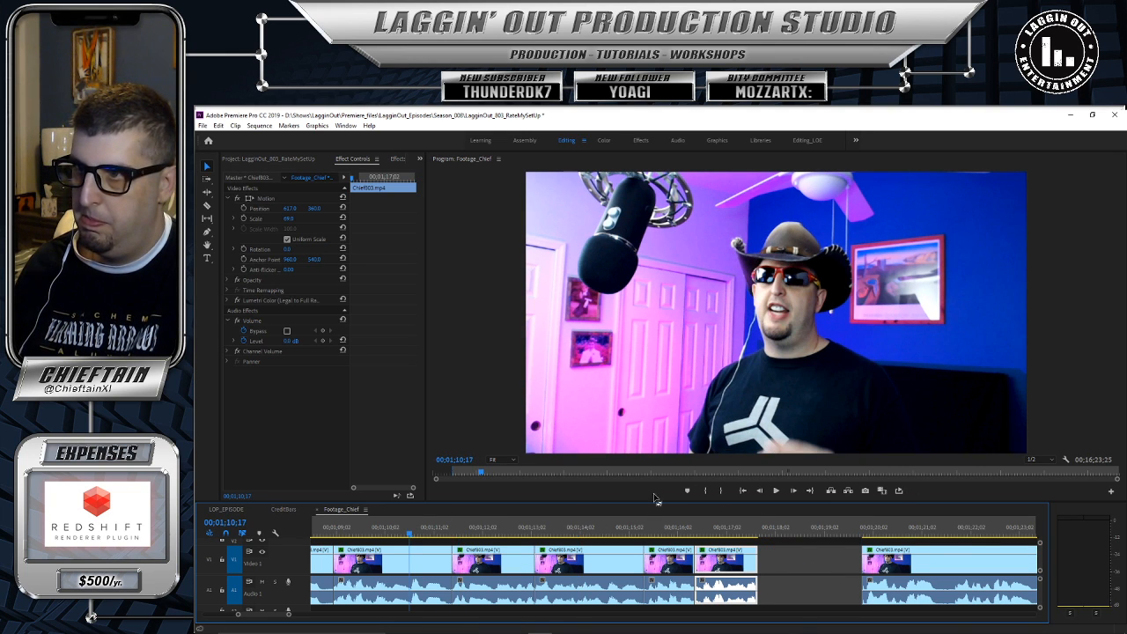
{"action": "left_click", "coordinate": [775, 491]}
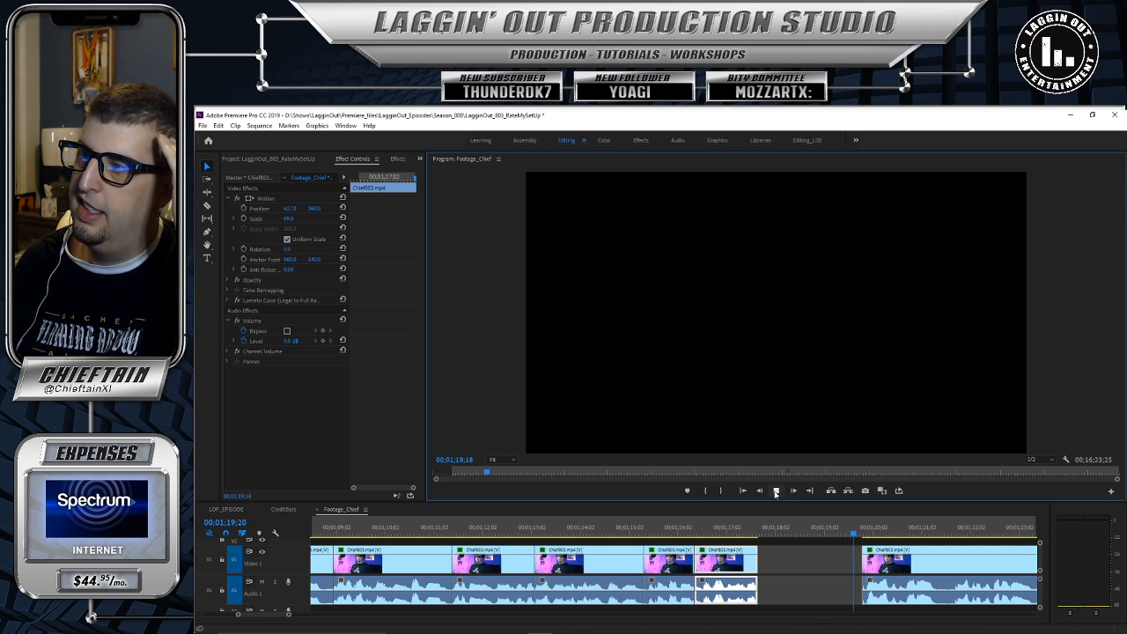
{"action": "key", "text": "space"}
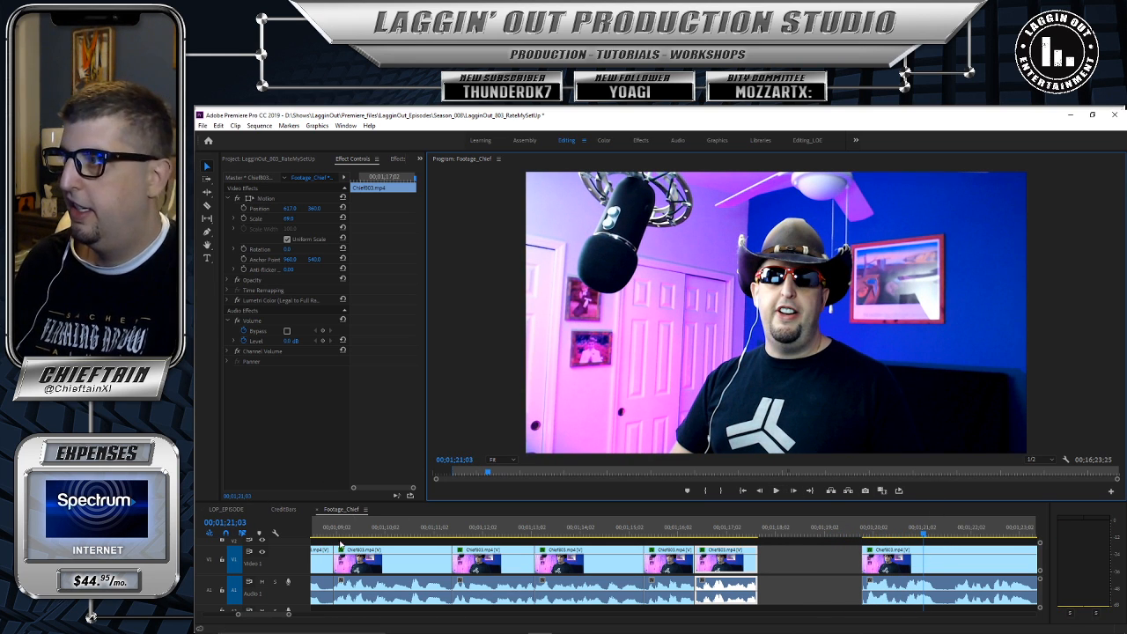
Step: Play on from 00;01;21;03 and shift the remaining footage earlier to close the gap after the preceding piece
{"action": "left_click_drag", "start_coordinate": [288, 615], "coordinate": [297, 616]}
{"action": "left_click", "coordinate": [776, 491]}
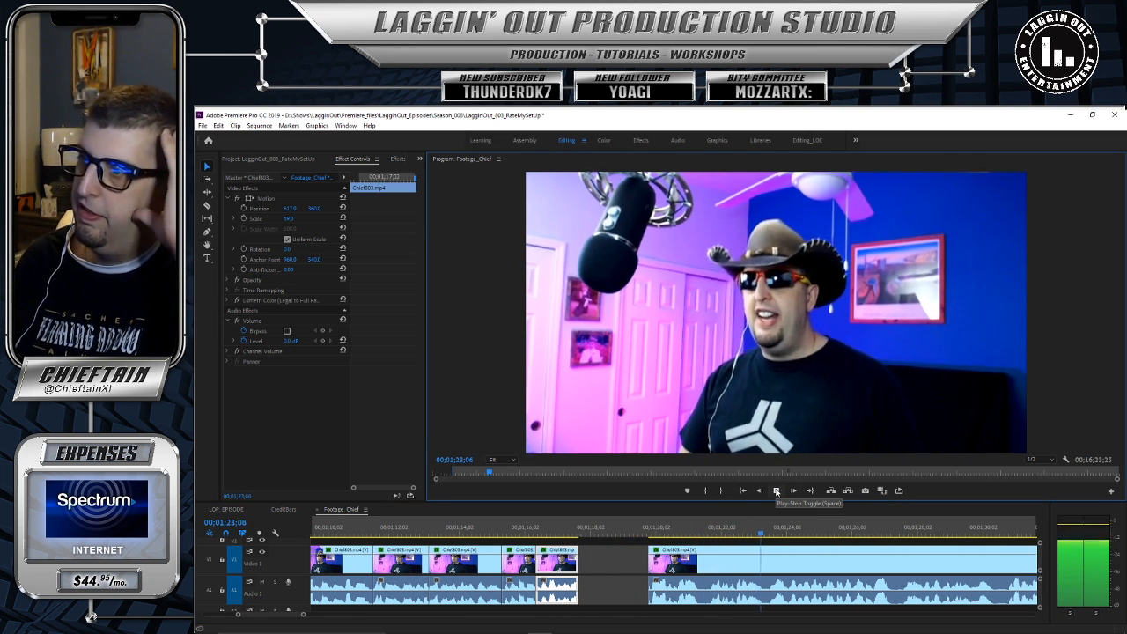
{"action": "left_click", "coordinate": [776, 492]}
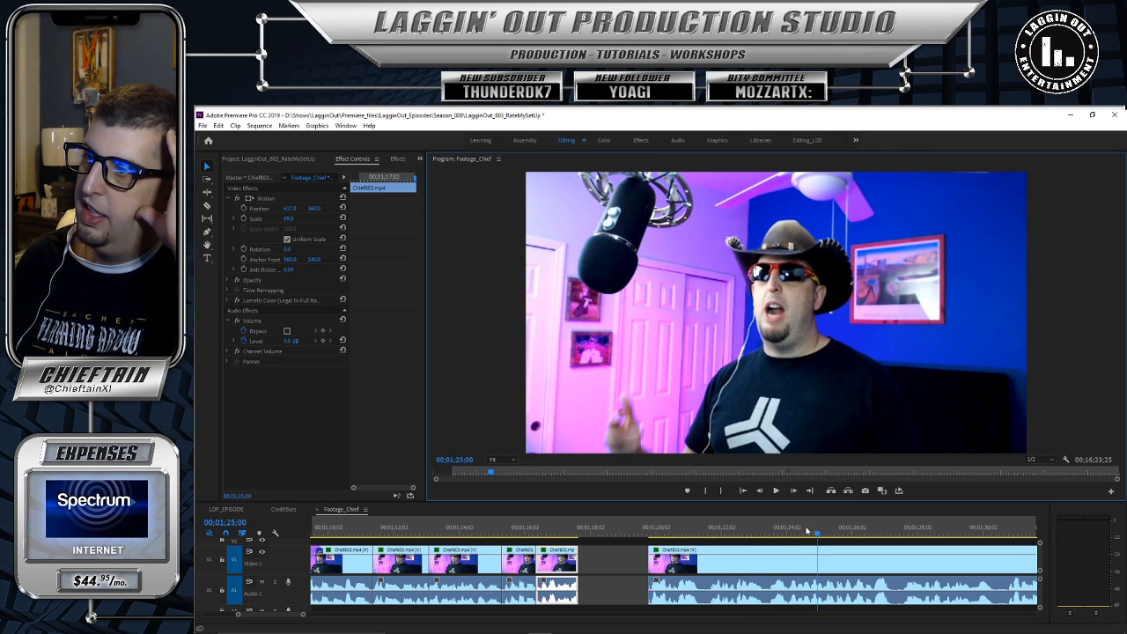
{"action": "left_click", "coordinate": [786, 540]}
{"action": "left_click_drag", "start_coordinate": [786, 540], "coordinate": [767, 543]}
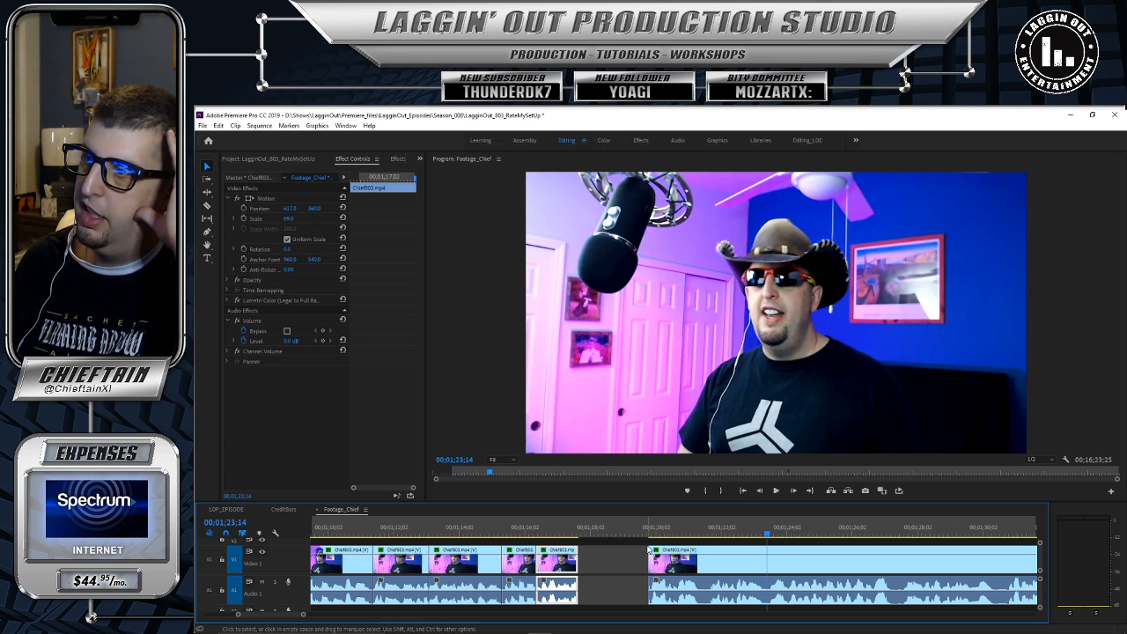
{"action": "mouse_move", "coordinate": [654, 555]}
{"action": "left_mouse_down"}
{"action": "mouse_move", "coordinate": [819, 551]}
{"action": "mouse_move", "coordinate": [667, 558]}
{"action": "left_mouse_up"}
{"action": "left_click_drag", "start_coordinate": [678, 555], "coordinate": [678, 552]}
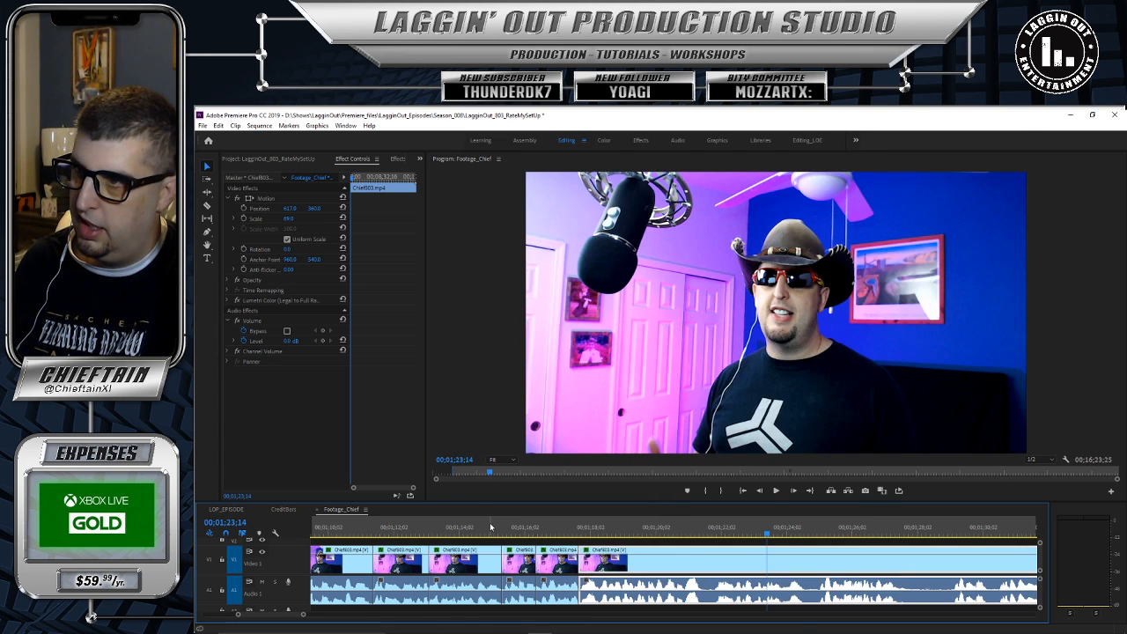
Step: Play the joined footage up to 00;01;21;20 and split it there
{"action": "left_click", "coordinate": [776, 491]}
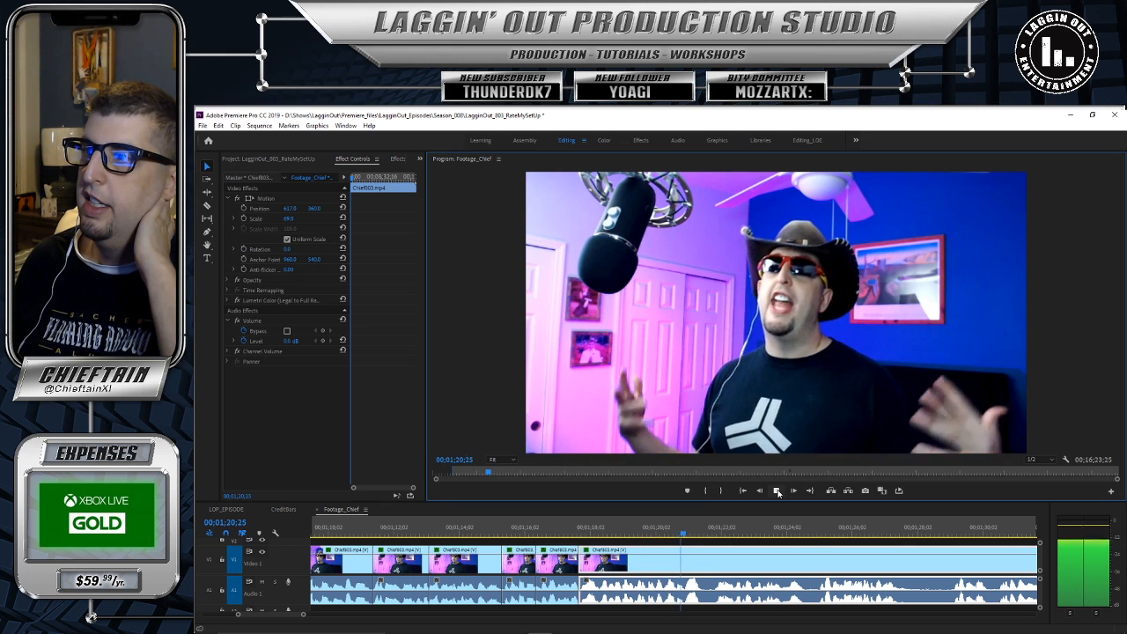
{"action": "left_click", "coordinate": [778, 493]}
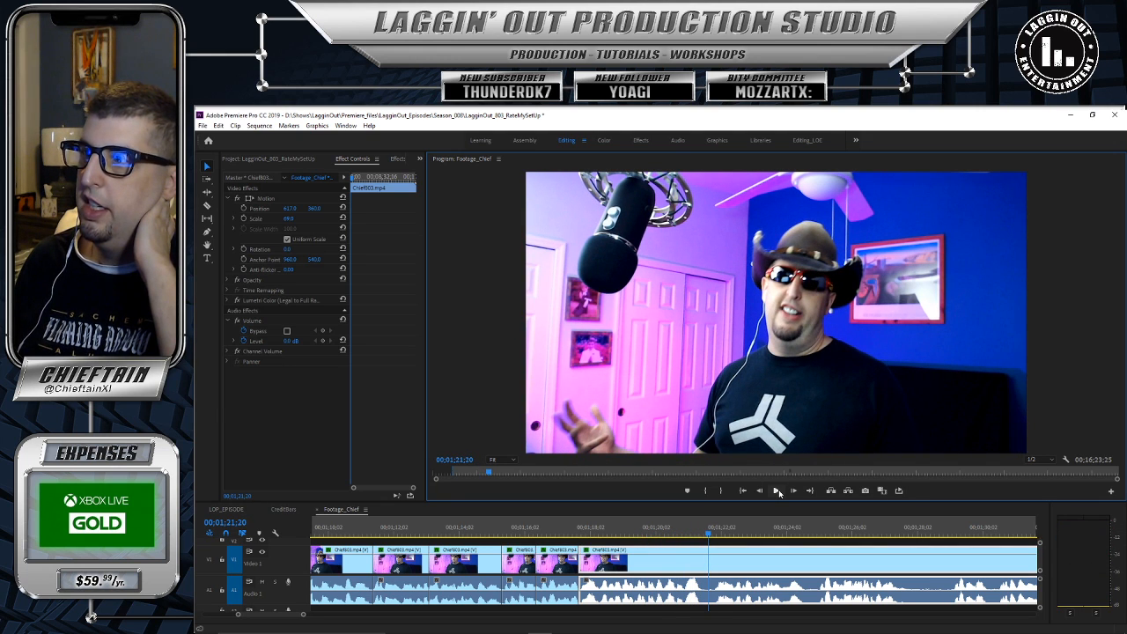
{"action": "left_click", "coordinate": [710, 552]}
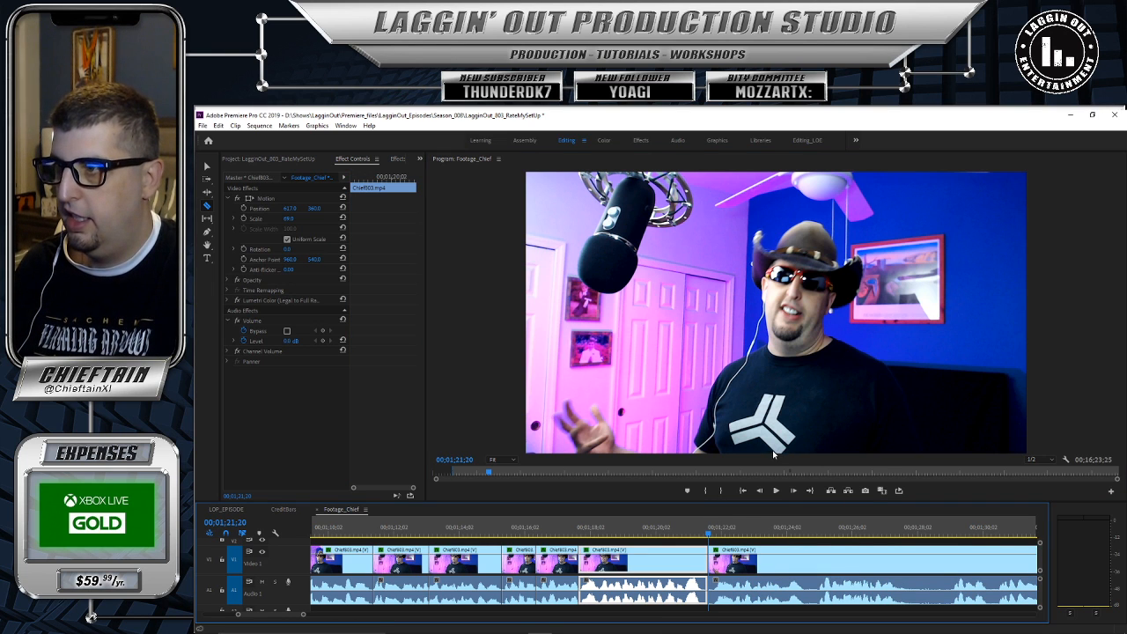
Step: Replay from 00;01;10;29 and set the scale of the short piece at 00;01;17;09 to 75
{"action": "left_click_drag", "start_coordinate": [527, 529], "coordinate": [358, 529]}
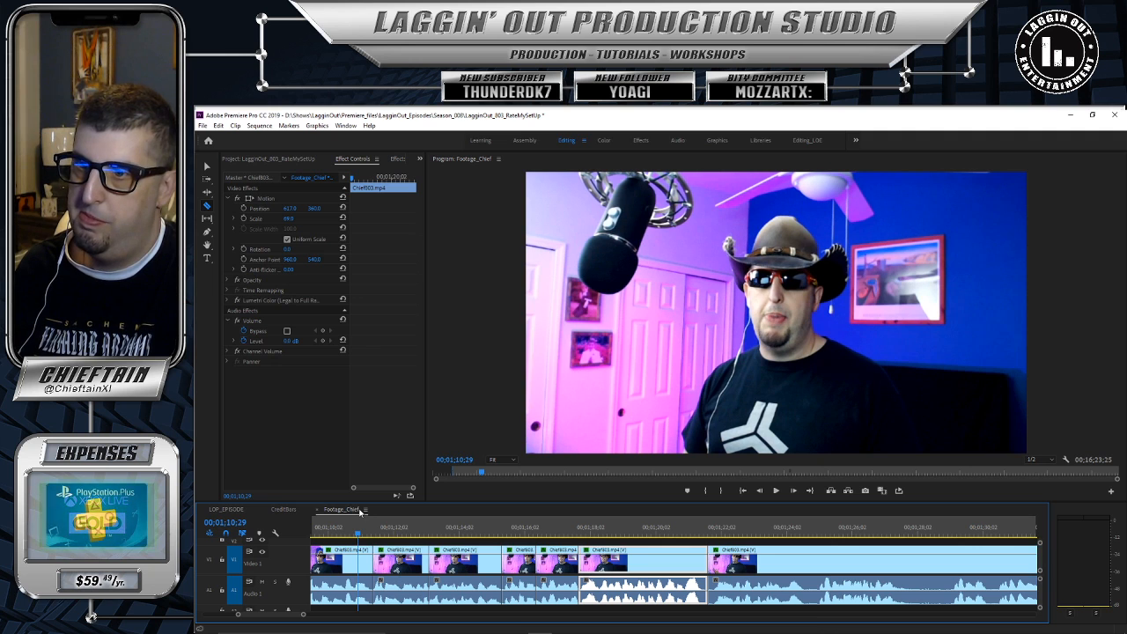
{"action": "left_click", "coordinate": [775, 493]}
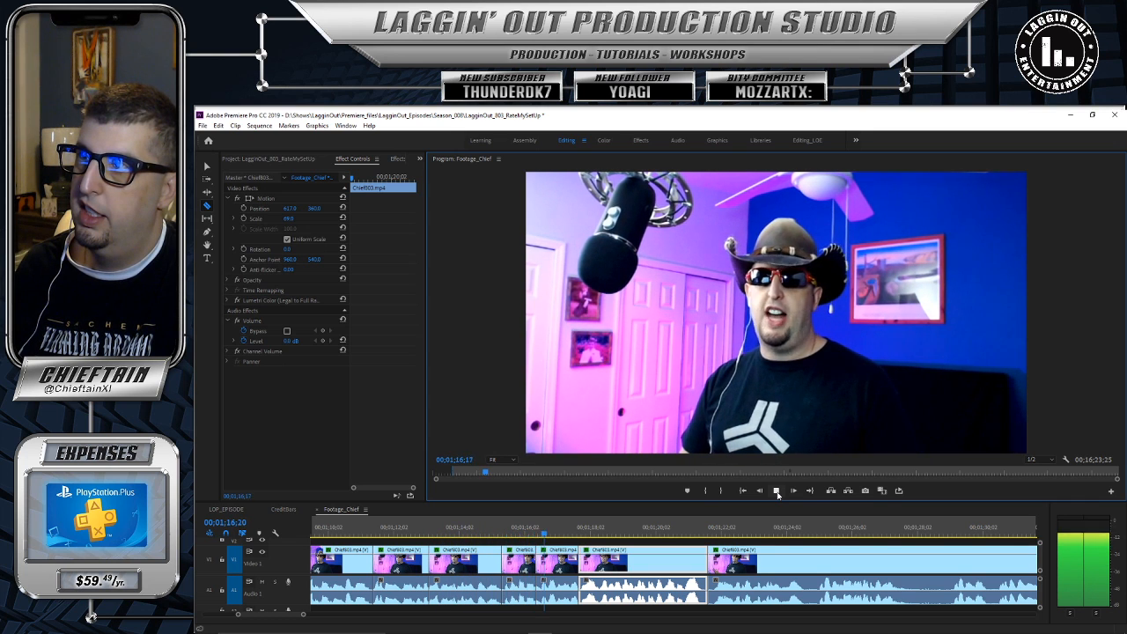
{"action": "left_click", "coordinate": [776, 491]}
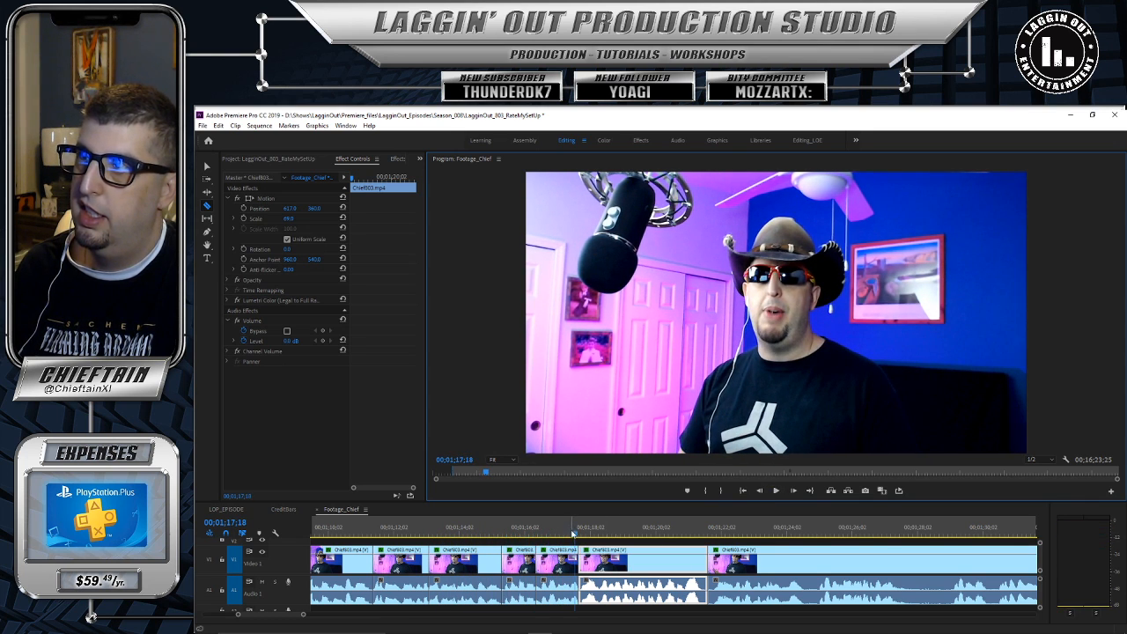
{"action": "left_click_drag", "start_coordinate": [577, 532], "coordinate": [560, 546]}
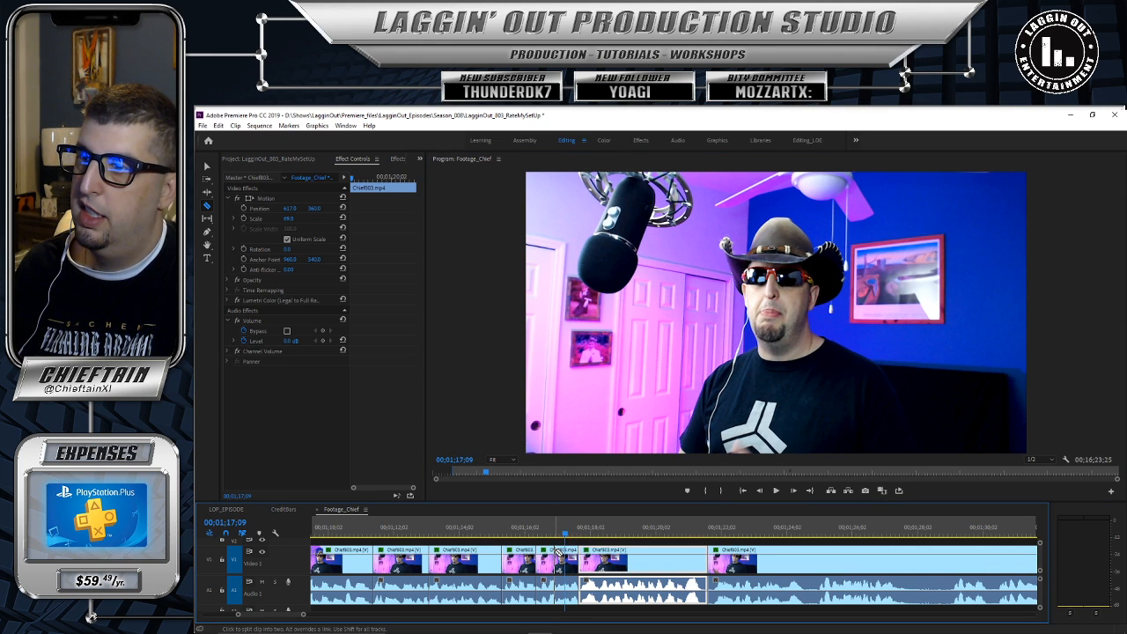
{"action": "left_click", "coordinate": [556, 560]}
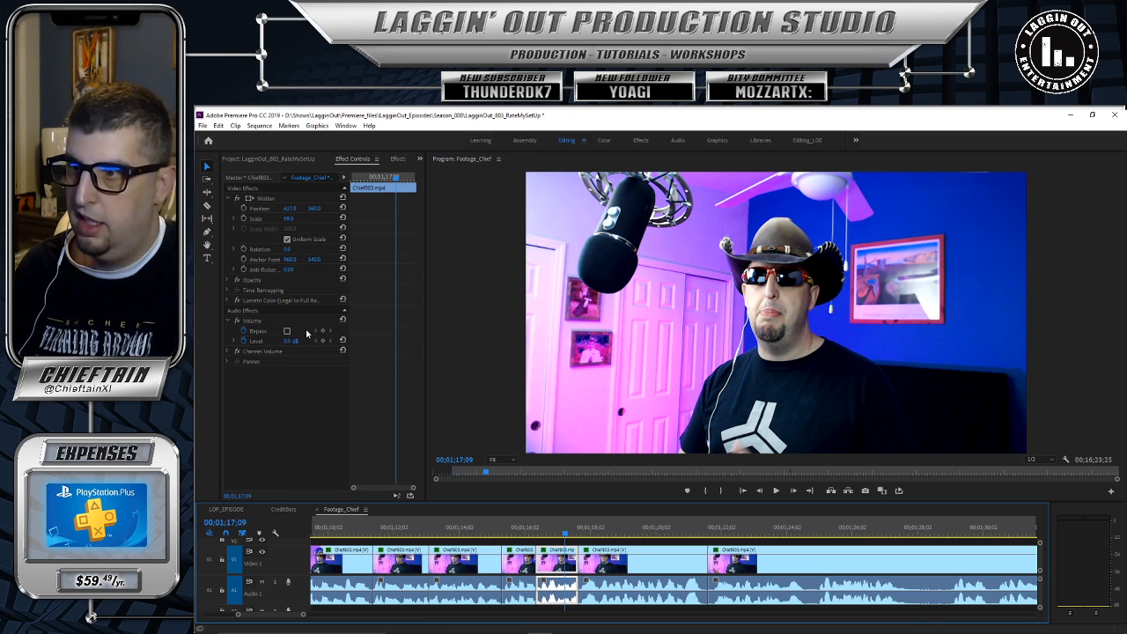
{"action": "left_click_drag", "start_coordinate": [287, 221], "coordinate": [296, 219]}
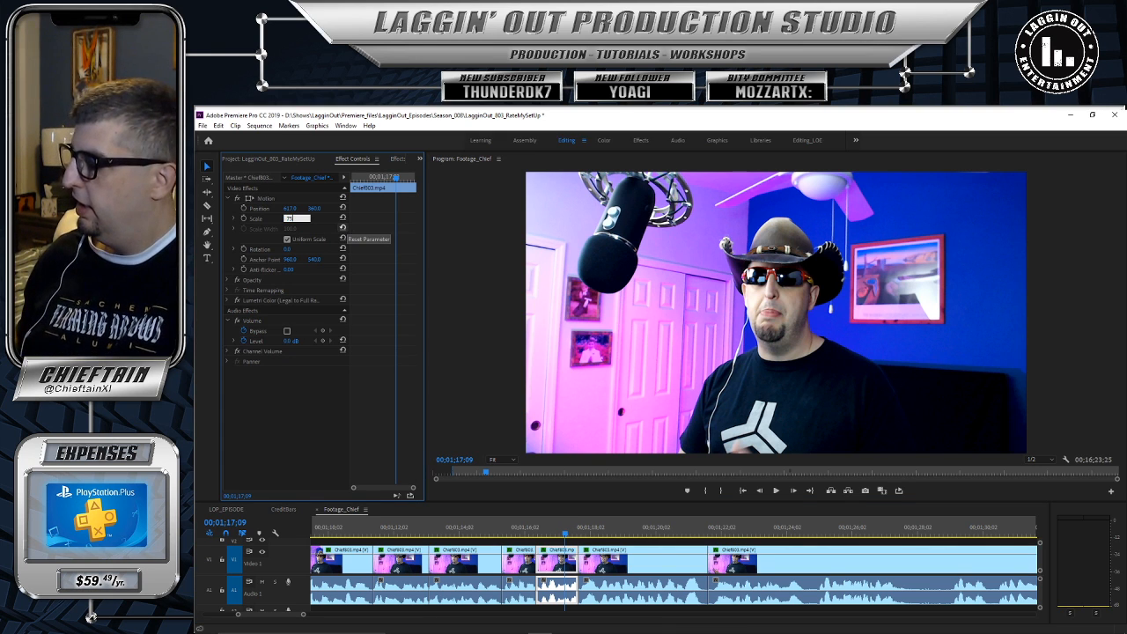
{"action": "key", "text": "Return"}
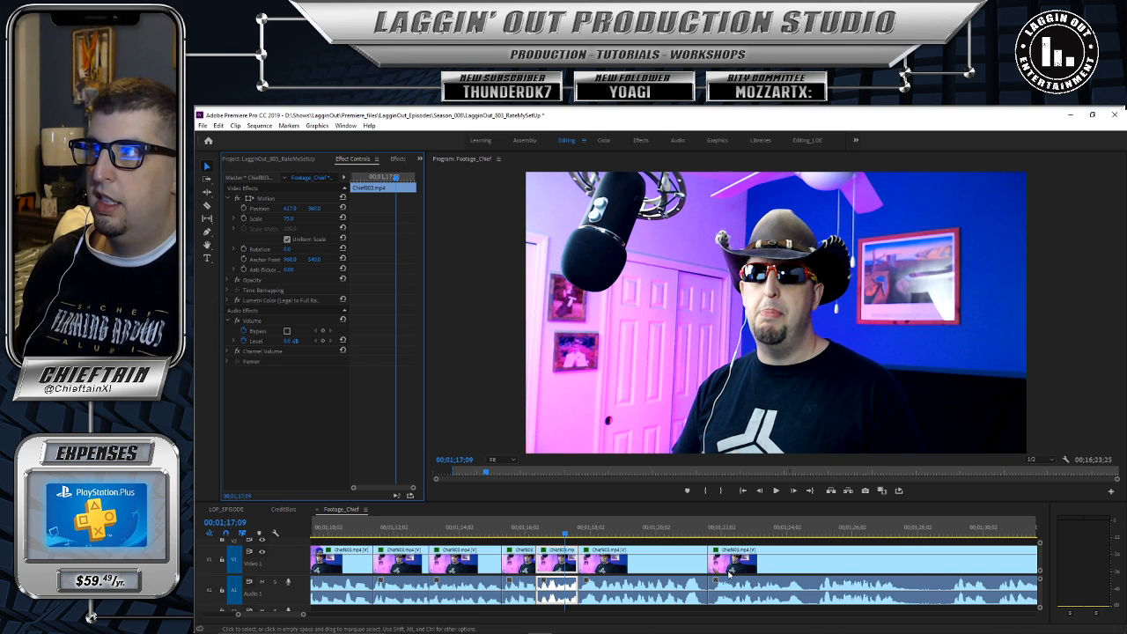
Step: Play from 00;01;16;01, trim the start of the remaining footage to 00;01;24;29, and shift it earlier against the preceding piece
{"action": "left_click", "coordinate": [519, 530]}
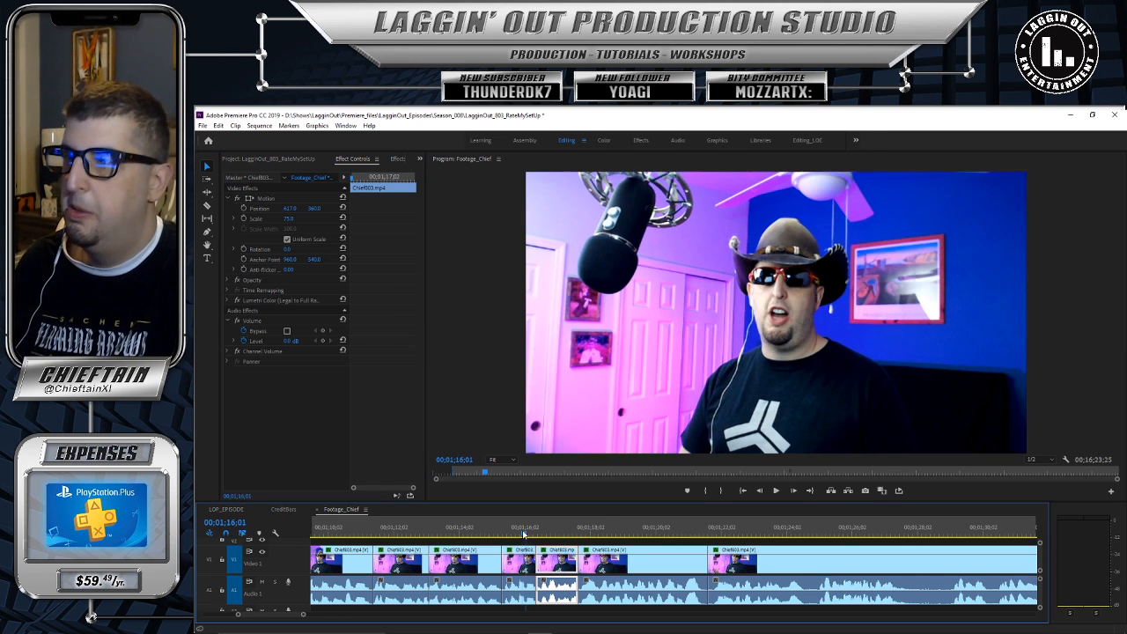
{"action": "left_click", "coordinate": [777, 491]}
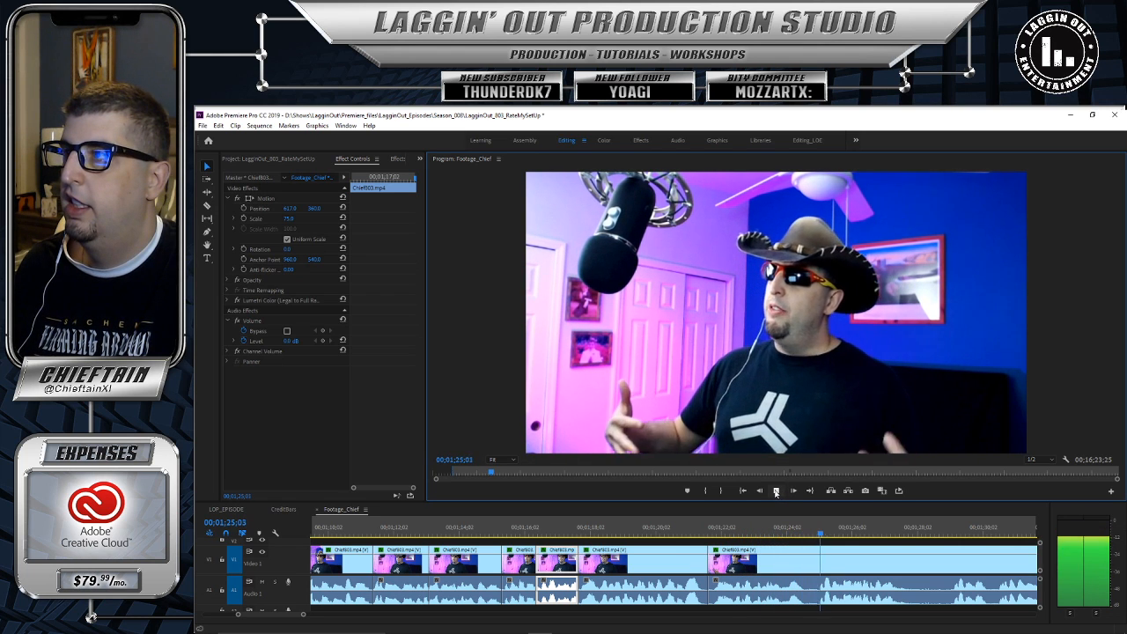
{"action": "left_click", "coordinate": [776, 490]}
{"action": "left_click", "coordinate": [816, 534]}
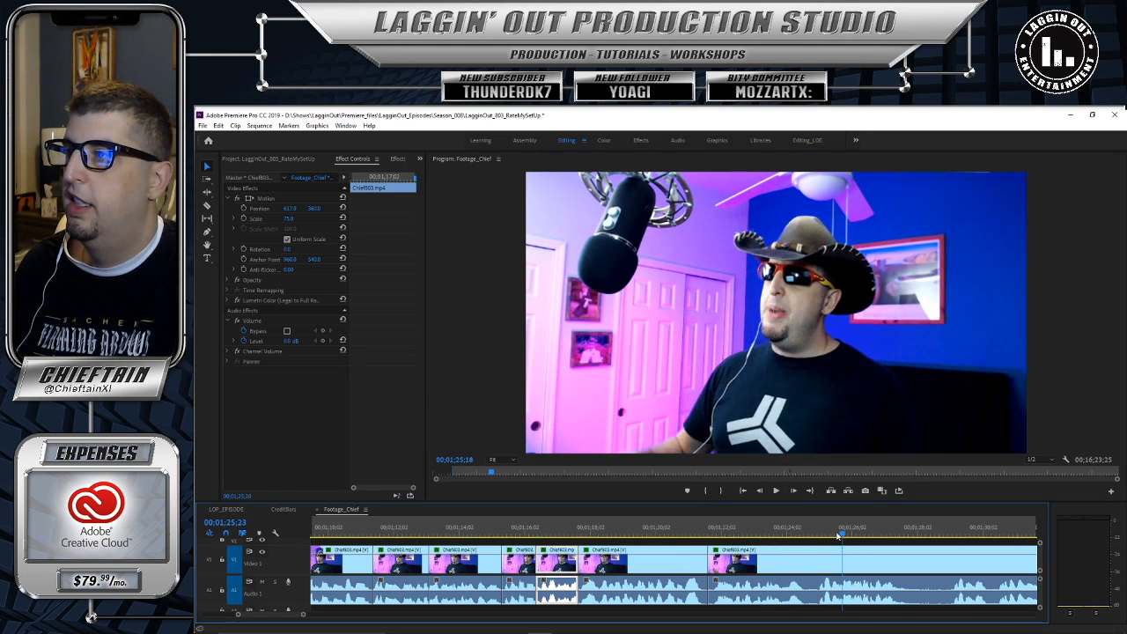
{"action": "left_click_drag", "start_coordinate": [817, 536], "coordinate": [819, 536]}
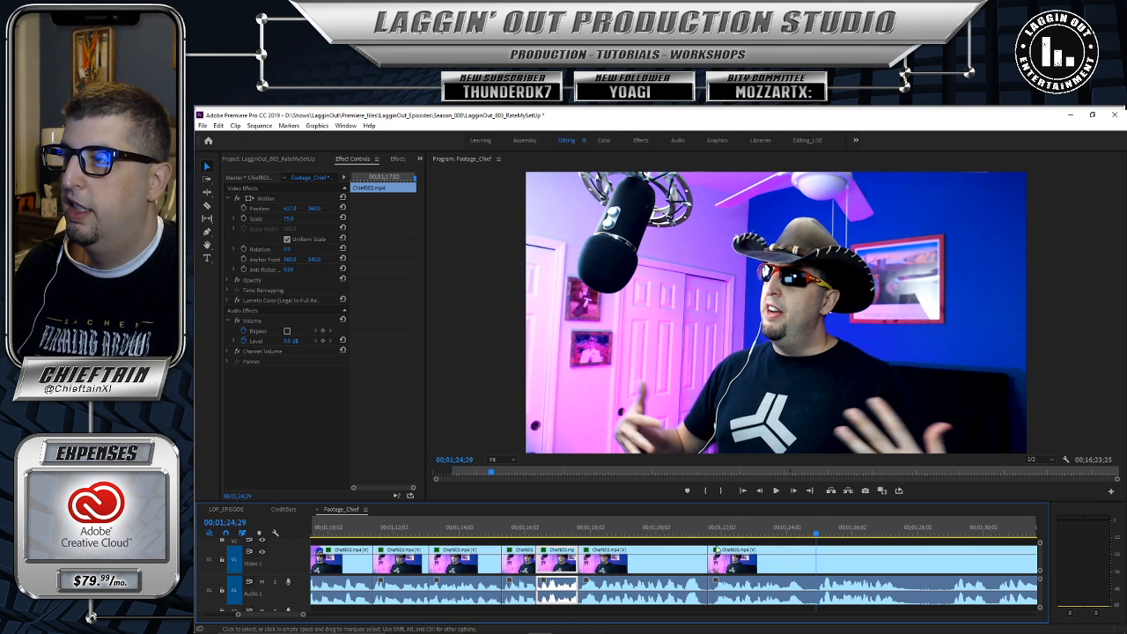
{"action": "left_click_drag", "start_coordinate": [711, 550], "coordinate": [820, 561]}
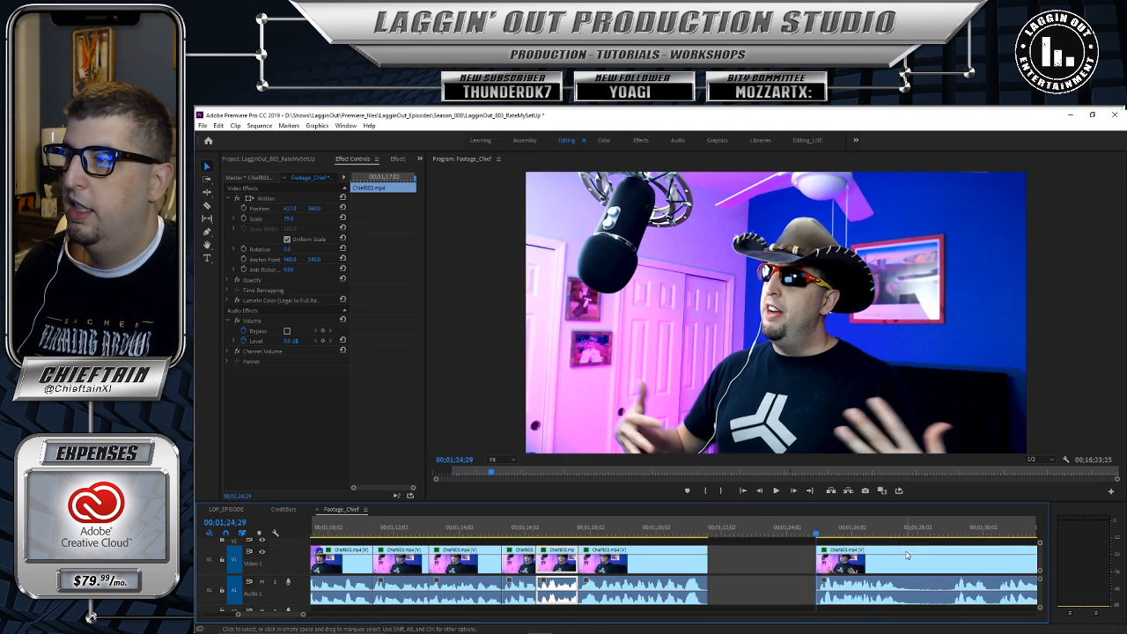
{"action": "left_click_drag", "start_coordinate": [911, 554], "coordinate": [807, 555]}
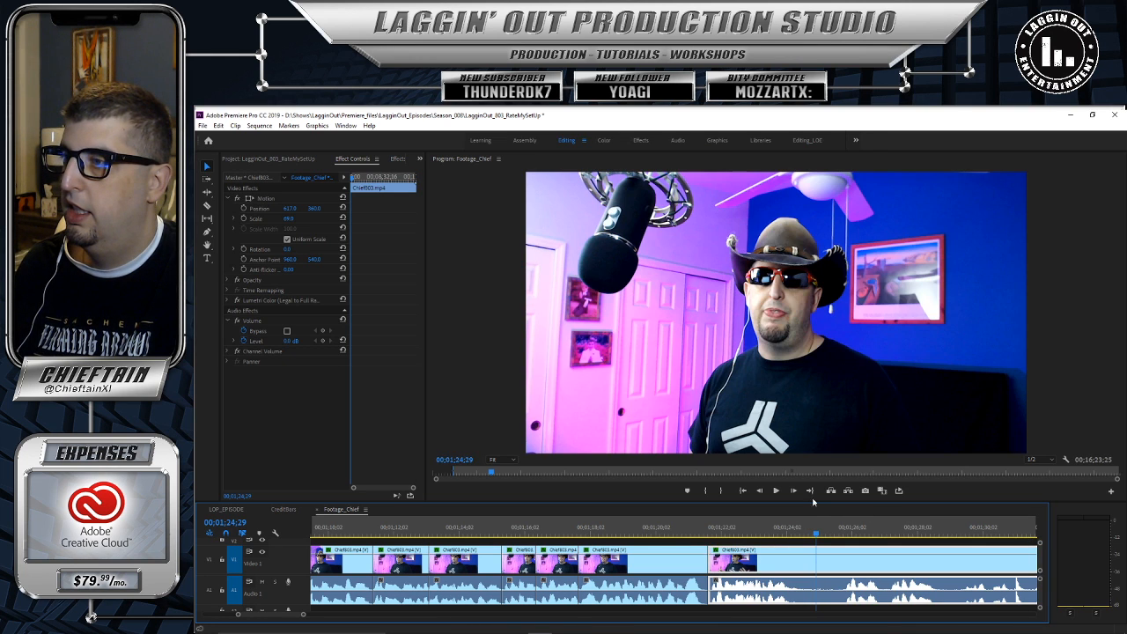
Step: Play through the tightened pieces up to 00;01;37;02 and trim the start of the remaining footage to about 00;01;33
{"action": "left_click_drag", "start_coordinate": [641, 531], "coordinate": [585, 531]}
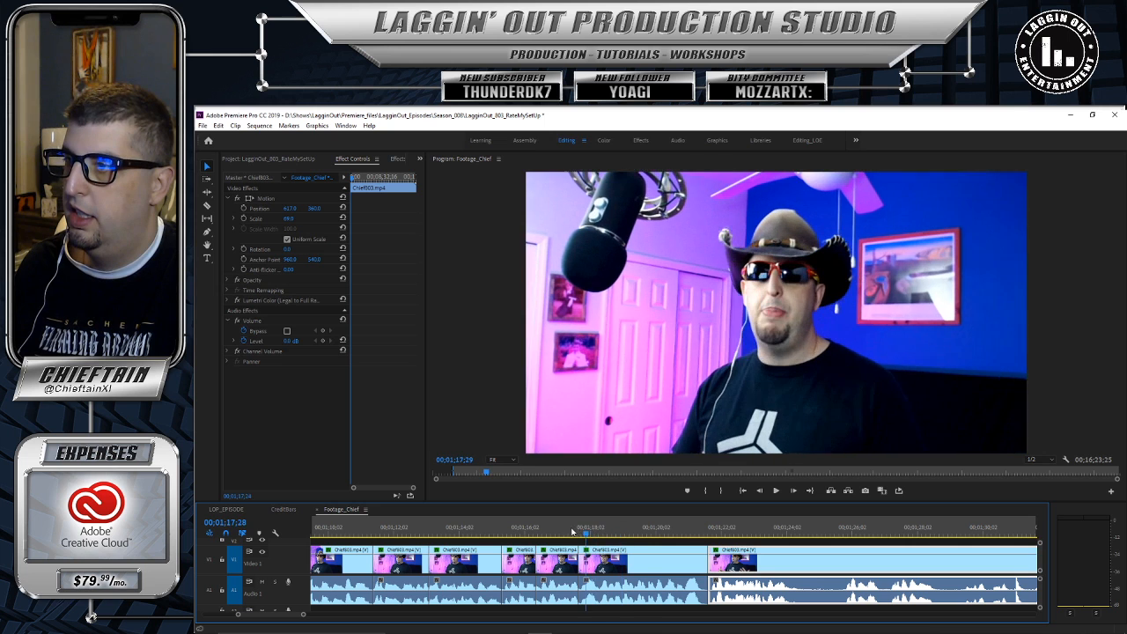
{"action": "left_click", "coordinate": [776, 491]}
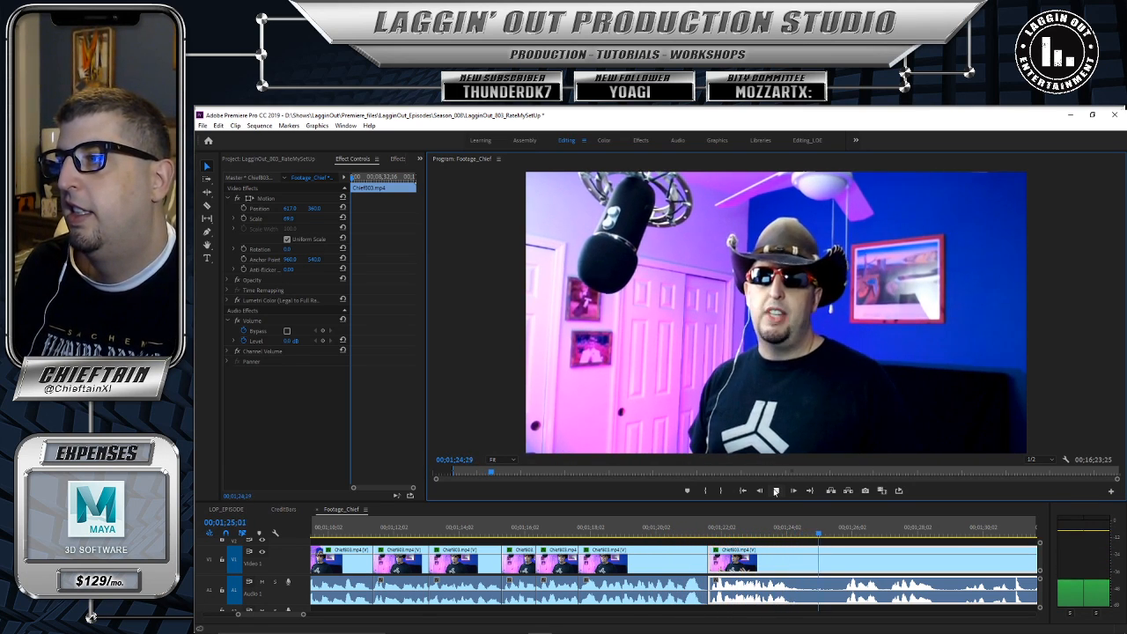
{"action": "left_click", "coordinate": [775, 491]}
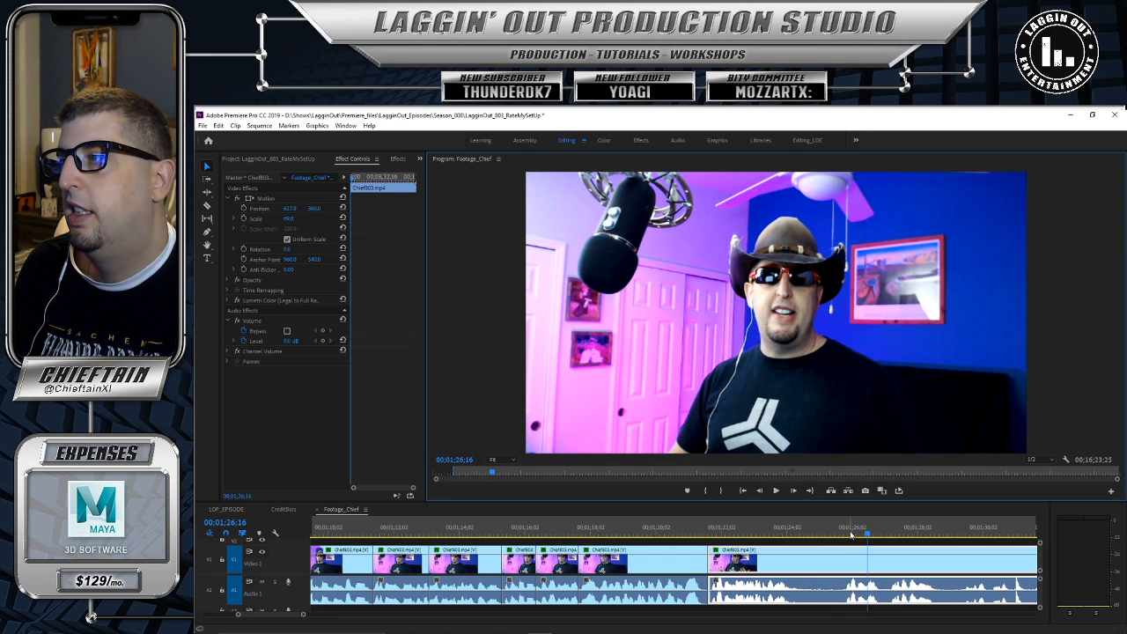
{"action": "left_click", "coordinate": [776, 491]}
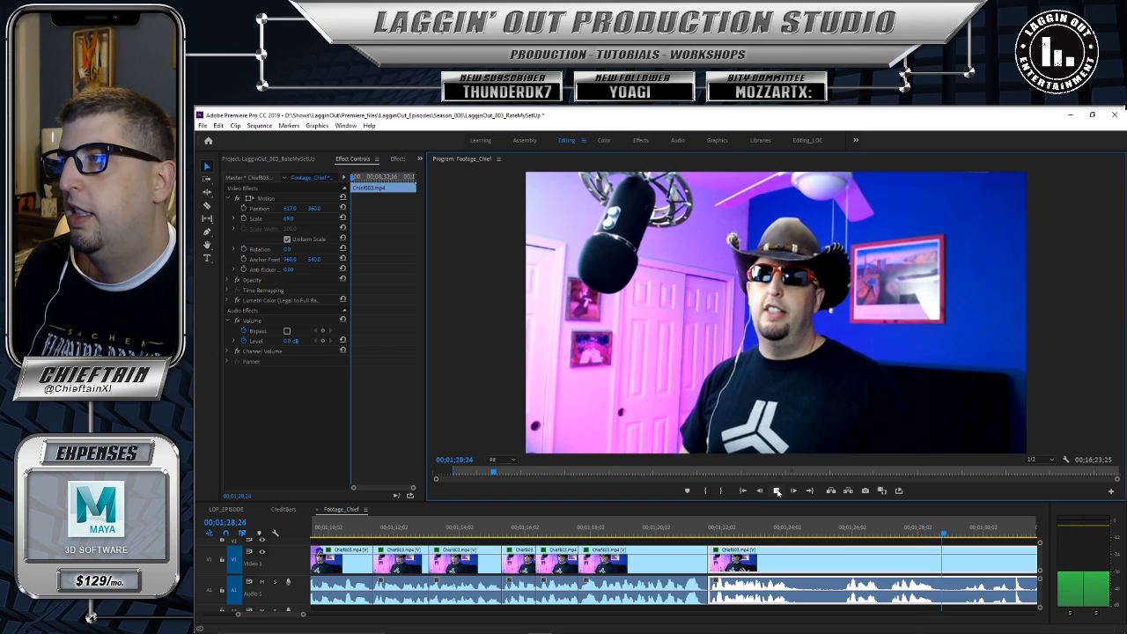
{"action": "left_click", "coordinate": [776, 493]}
{"action": "left_click_drag", "start_coordinate": [302, 615], "coordinate": [335, 615]}
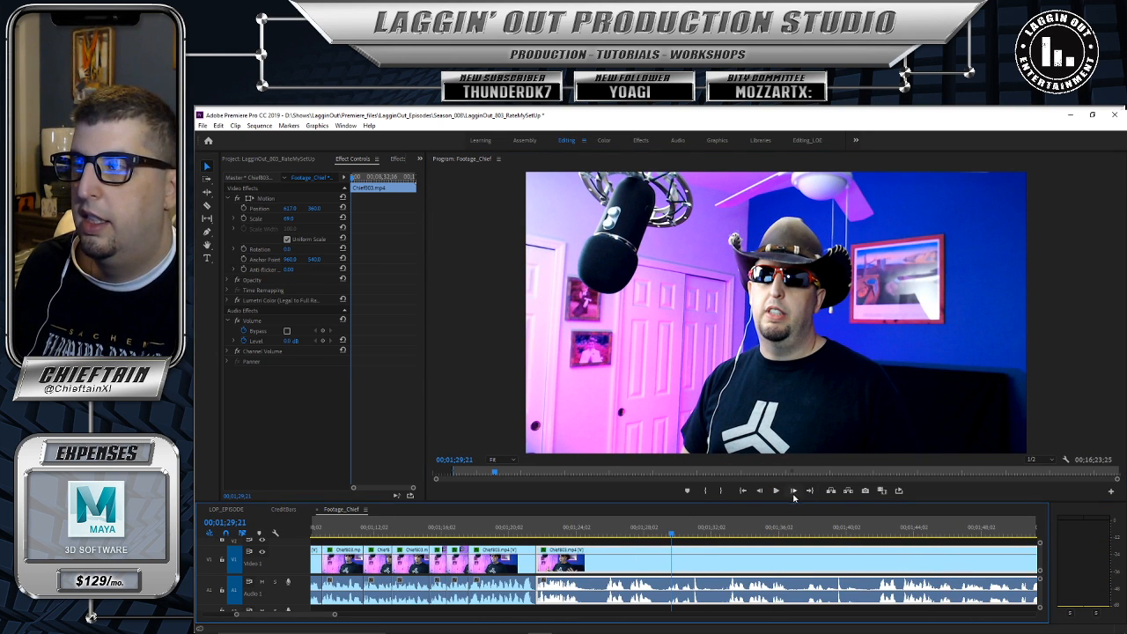
{"action": "left_click", "coordinate": [778, 491]}
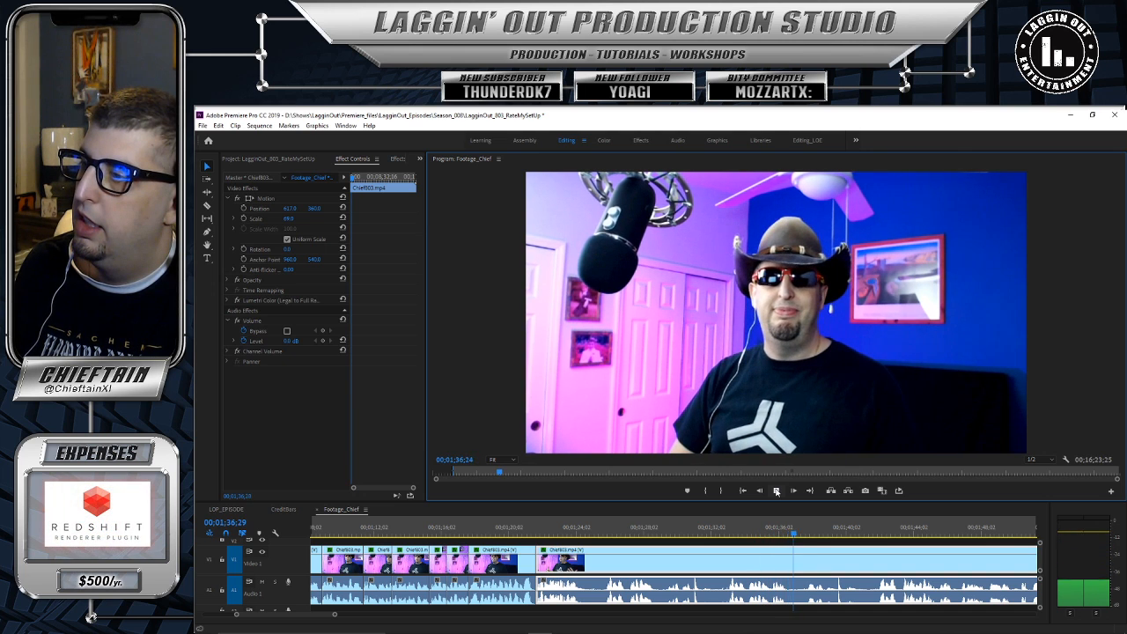
{"action": "left_click", "coordinate": [776, 491]}
{"action": "left_click_drag", "start_coordinate": [540, 549], "coordinate": [731, 563]}
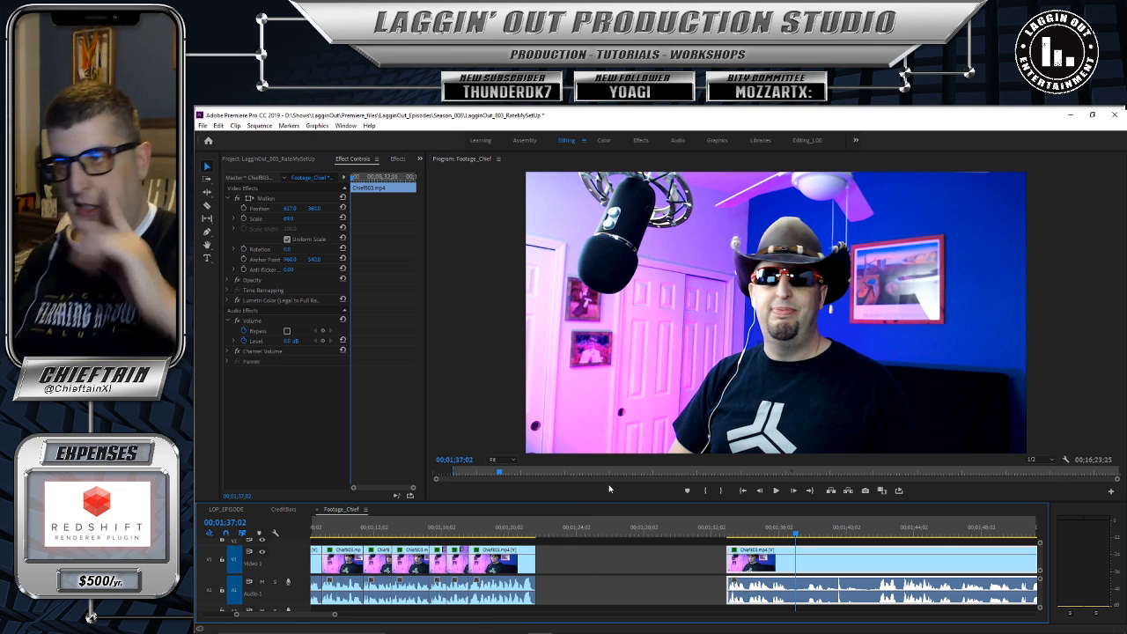
Step: Split the footage at 00;01;37;02 and shift both resulting pieces earlier to close the gap
{"action": "key", "text": "c"}
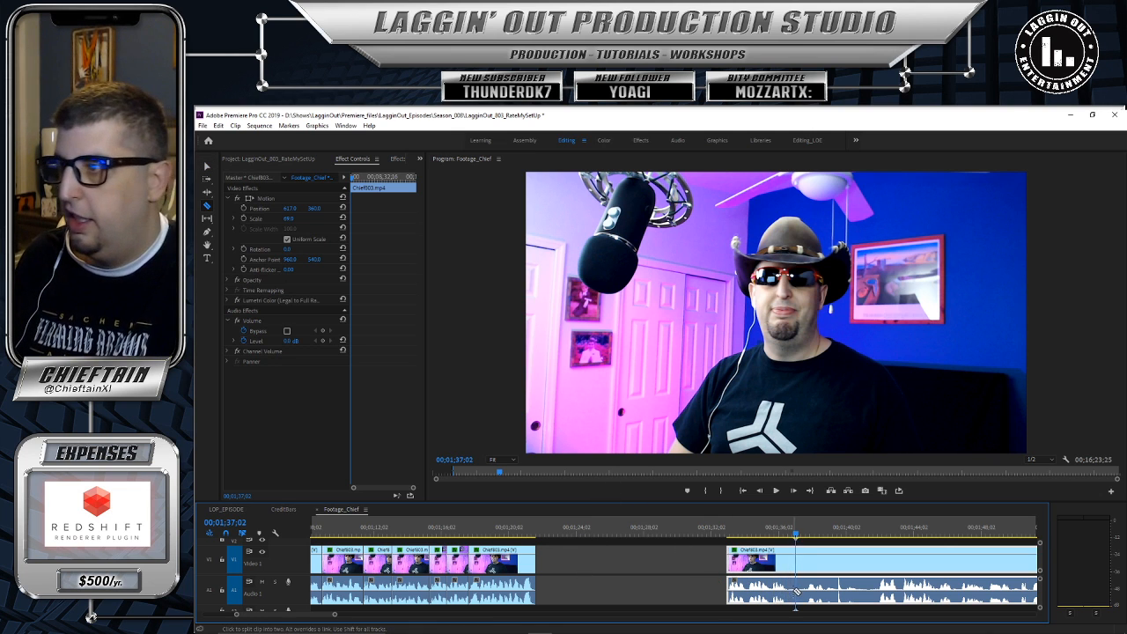
{"action": "left_click", "coordinate": [796, 590]}
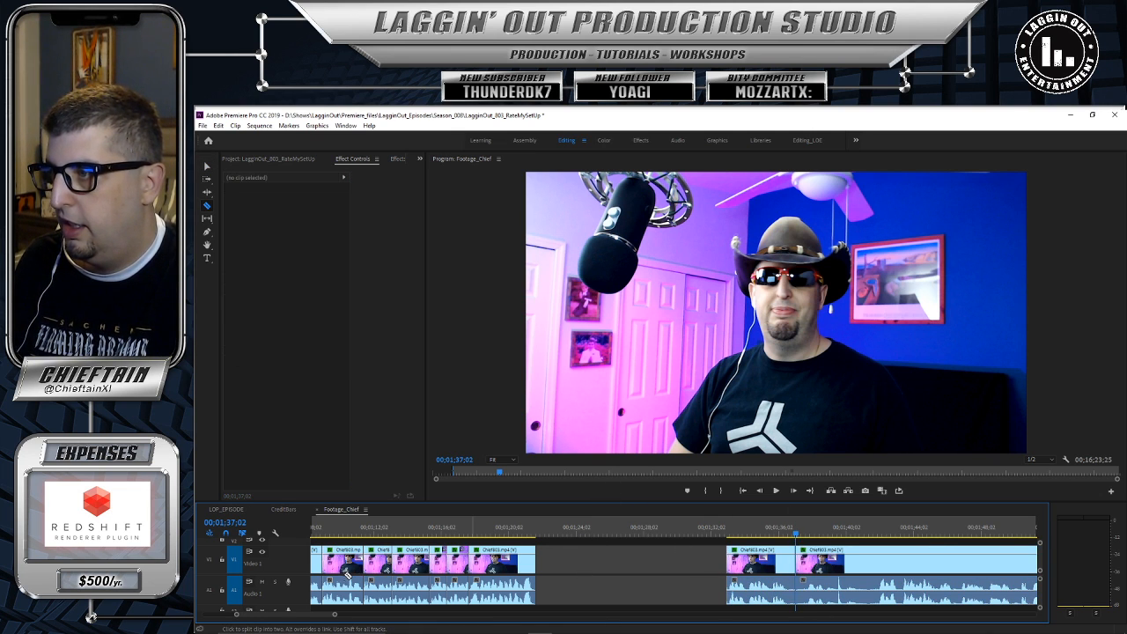
{"action": "left_click_drag", "start_coordinate": [779, 553], "coordinate": [602, 557]}
{"action": "left_click_drag", "start_coordinate": [939, 552], "coordinate": [750, 562]}
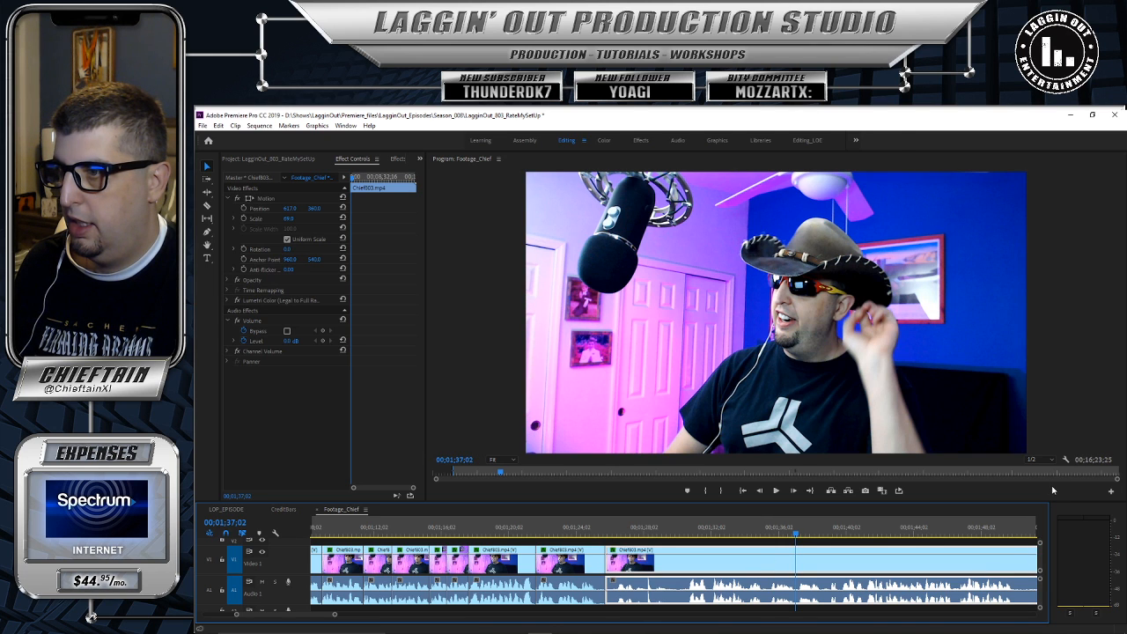
Step: Save the project and play the sequence from its beginning to 00;00;41;07
{"action": "key", "text": "ctrl+s"}
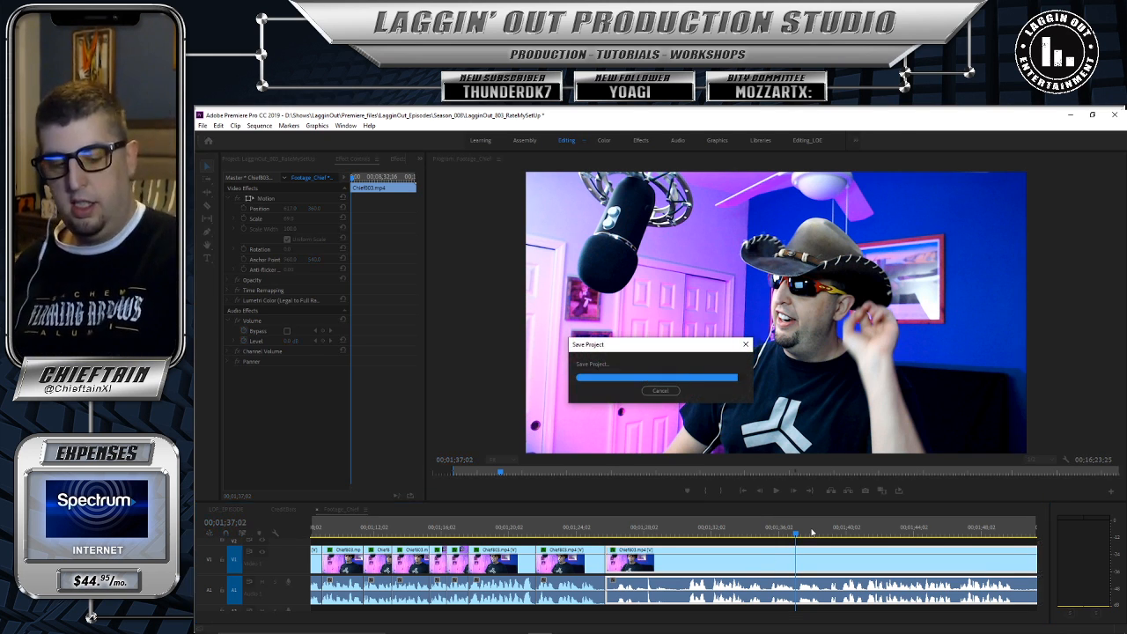
{"action": "left_click_drag", "start_coordinate": [335, 616], "coordinate": [277, 623]}
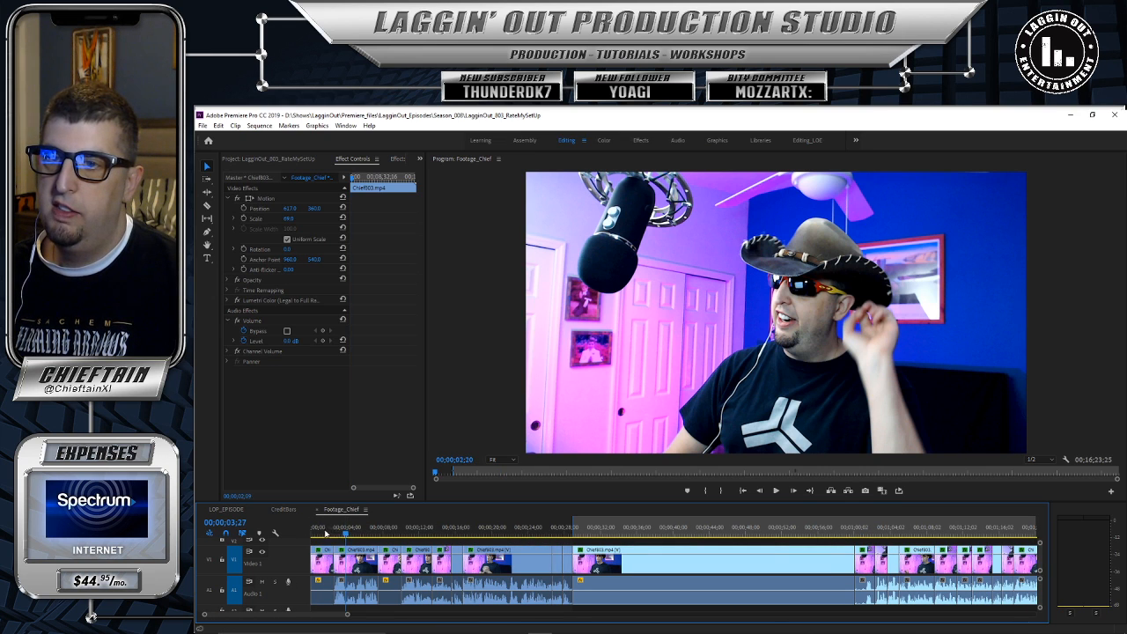
{"action": "left_click_drag", "start_coordinate": [329, 533], "coordinate": [300, 534]}
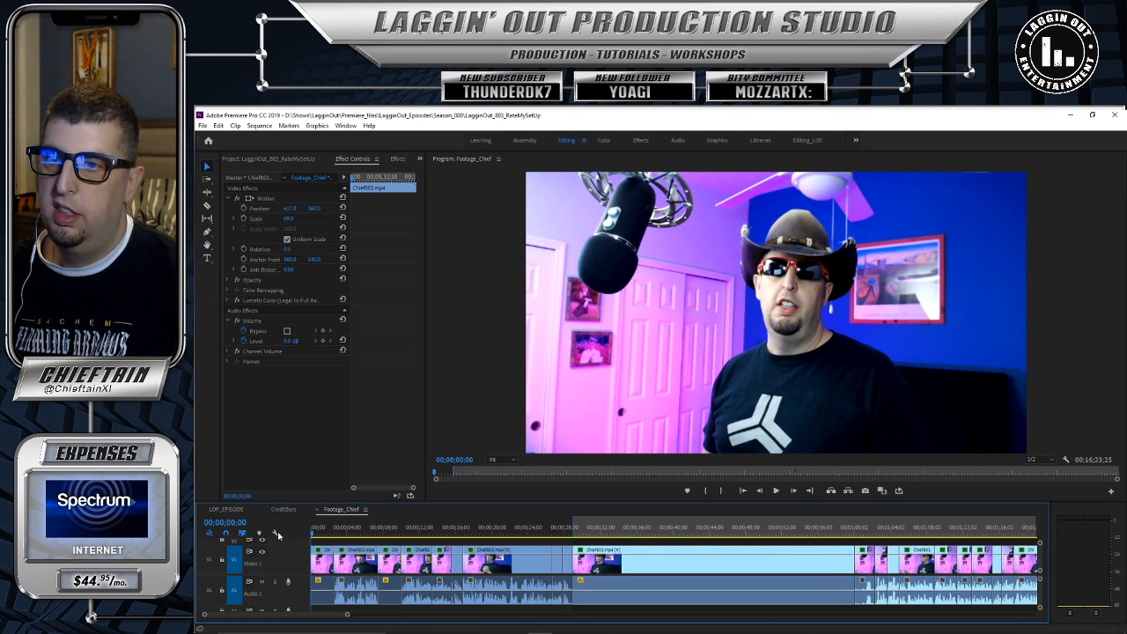
{"action": "left_click", "coordinate": [777, 493]}
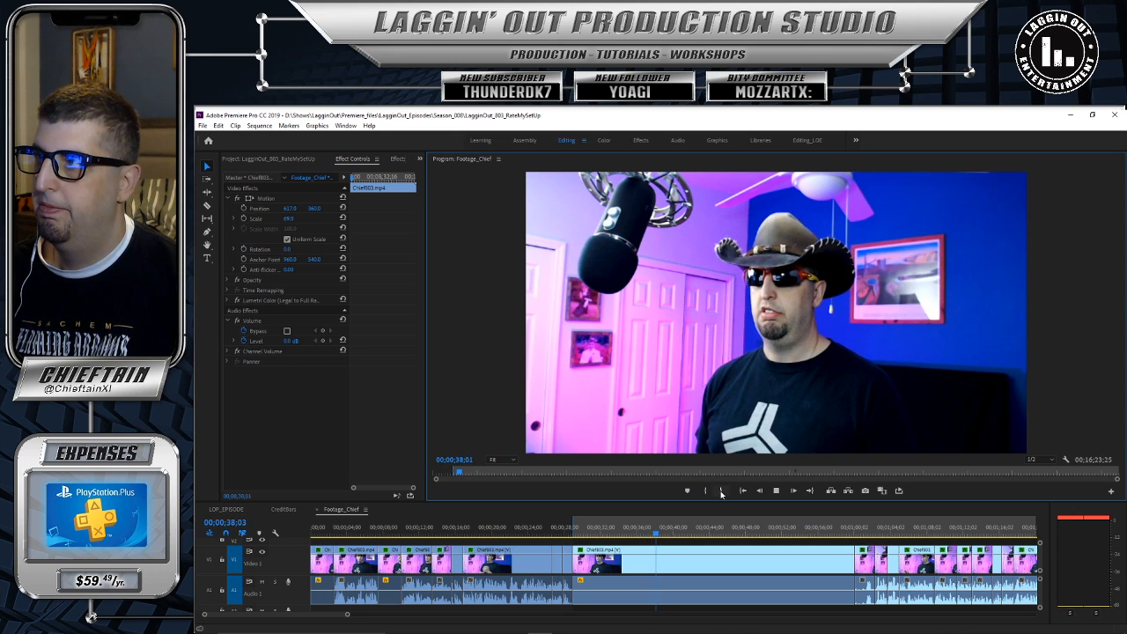
{"action": "left_click", "coordinate": [775, 491]}
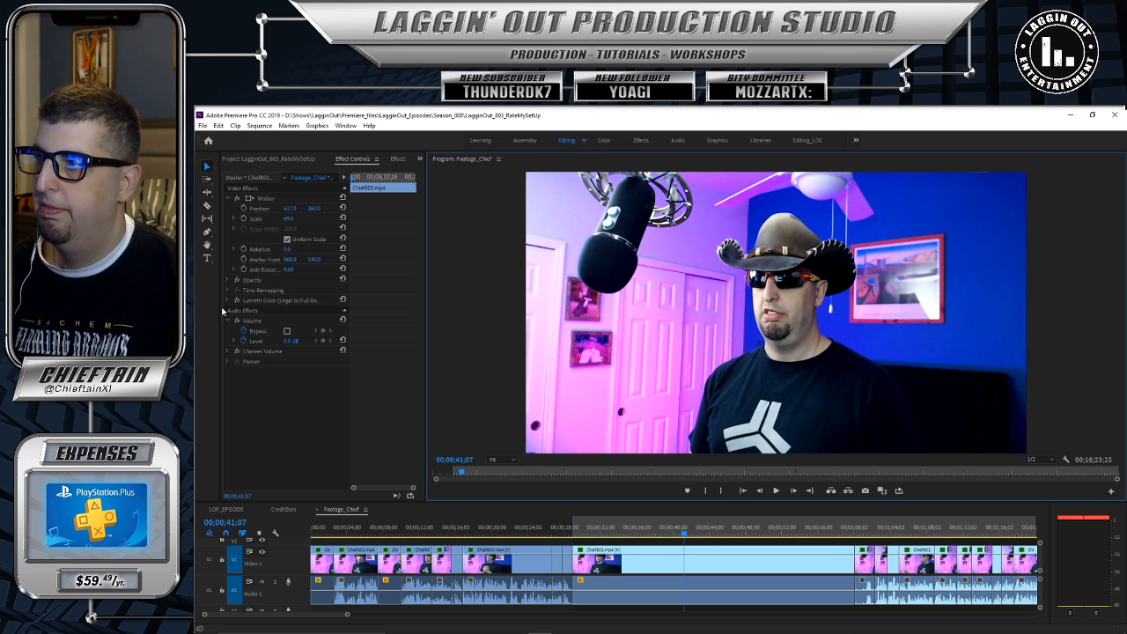
Step: Start importing media into the raw_footage bin and browse up to the Season_008 folder
{"action": "left_click", "coordinate": [273, 158]}
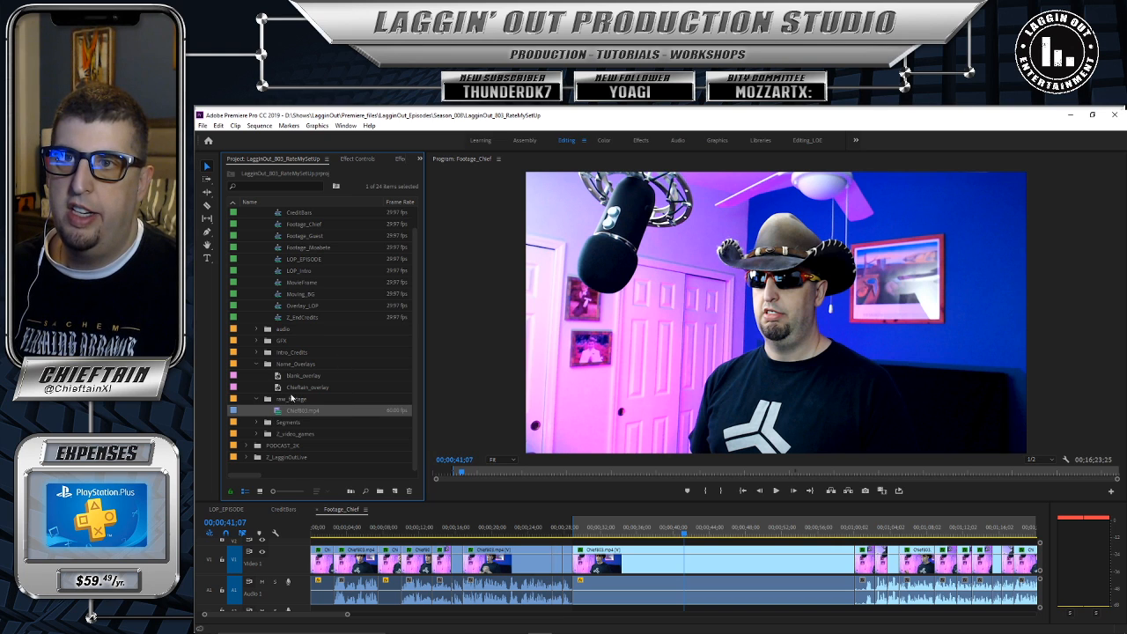
{"action": "left_click", "coordinate": [295, 400]}
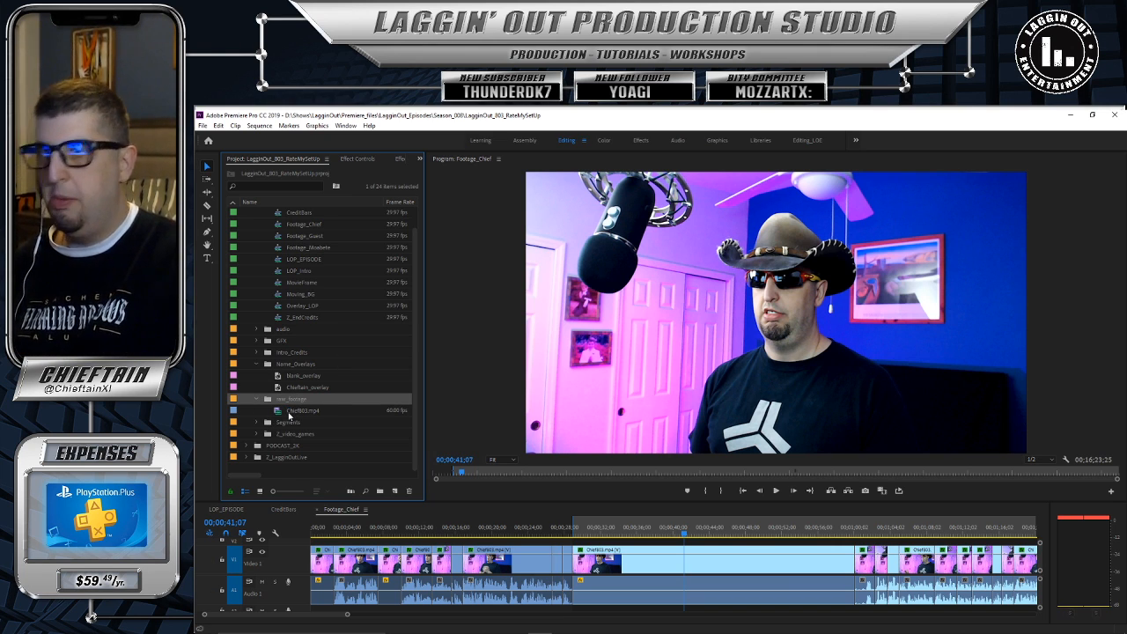
{"action": "key", "text": "ctrl+i"}
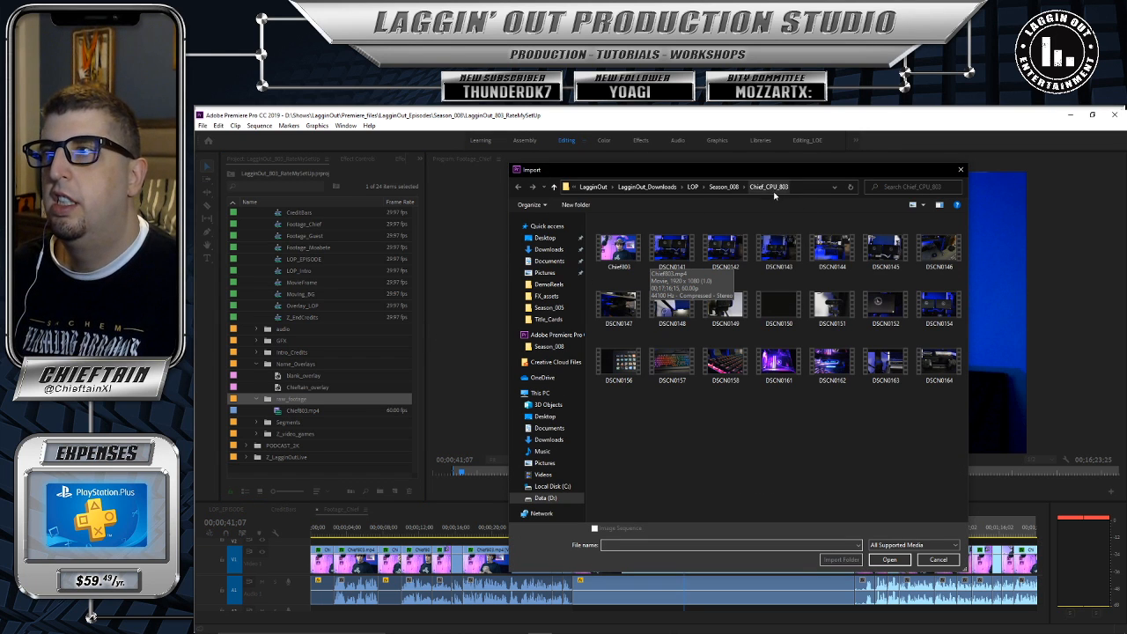
{"action": "left_click", "coordinate": [724, 188]}
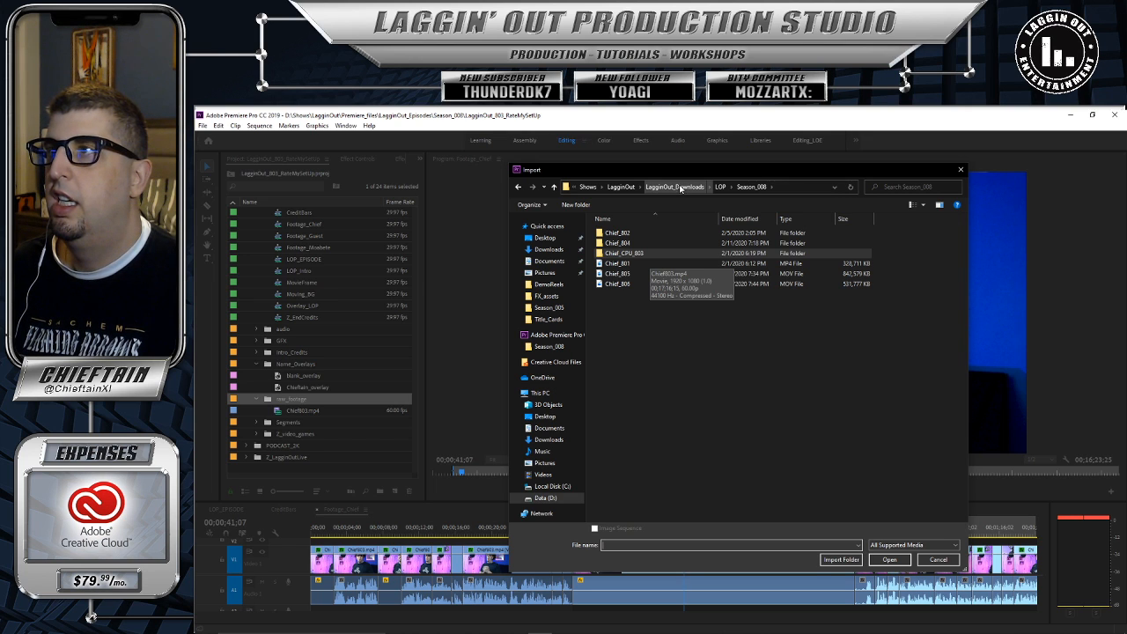
Step: Import the LOP_705_Unboxing video from the Season_007 folder under LagginOut > Episodes_complete > LOP
{"action": "left_click", "coordinate": [623, 187]}
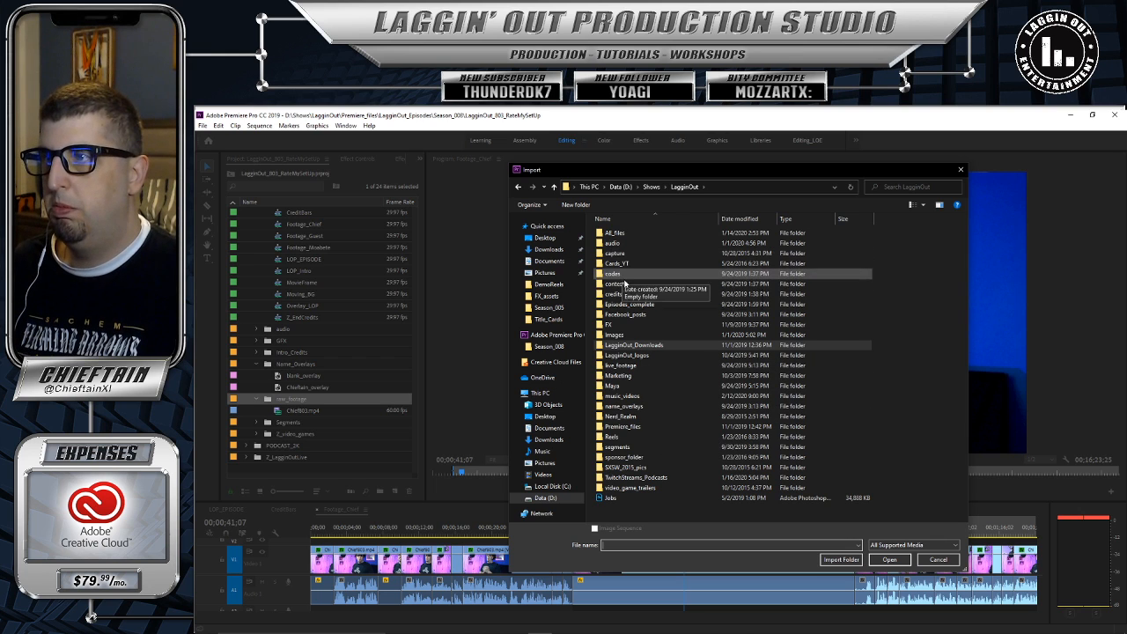
{"action": "double_click", "coordinate": [625, 305]}
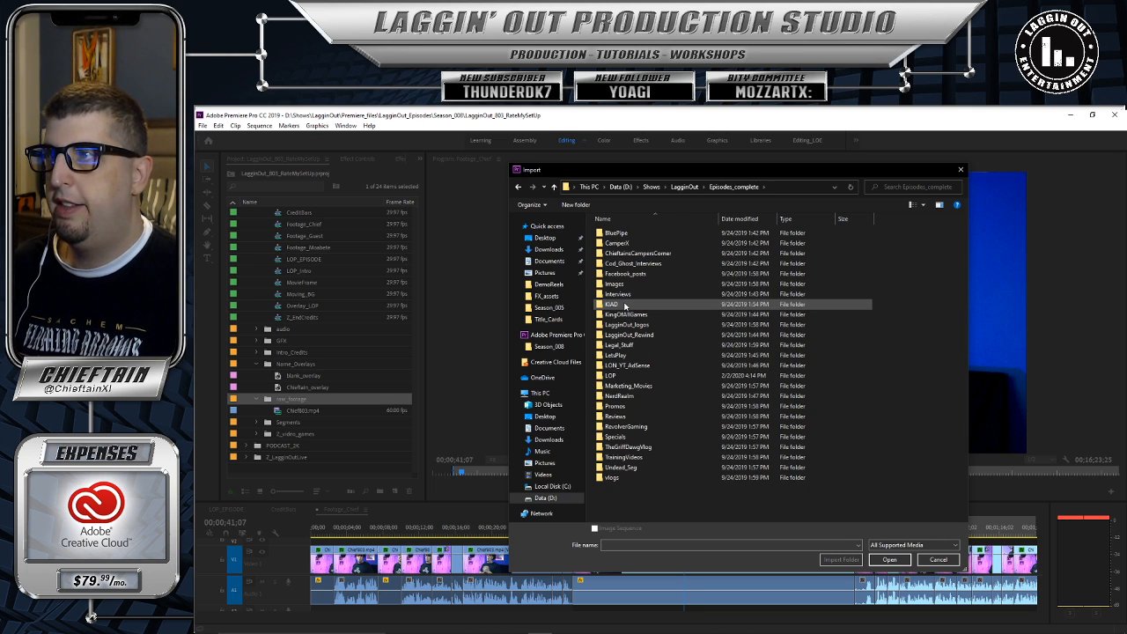
{"action": "double_click", "coordinate": [601, 377]}
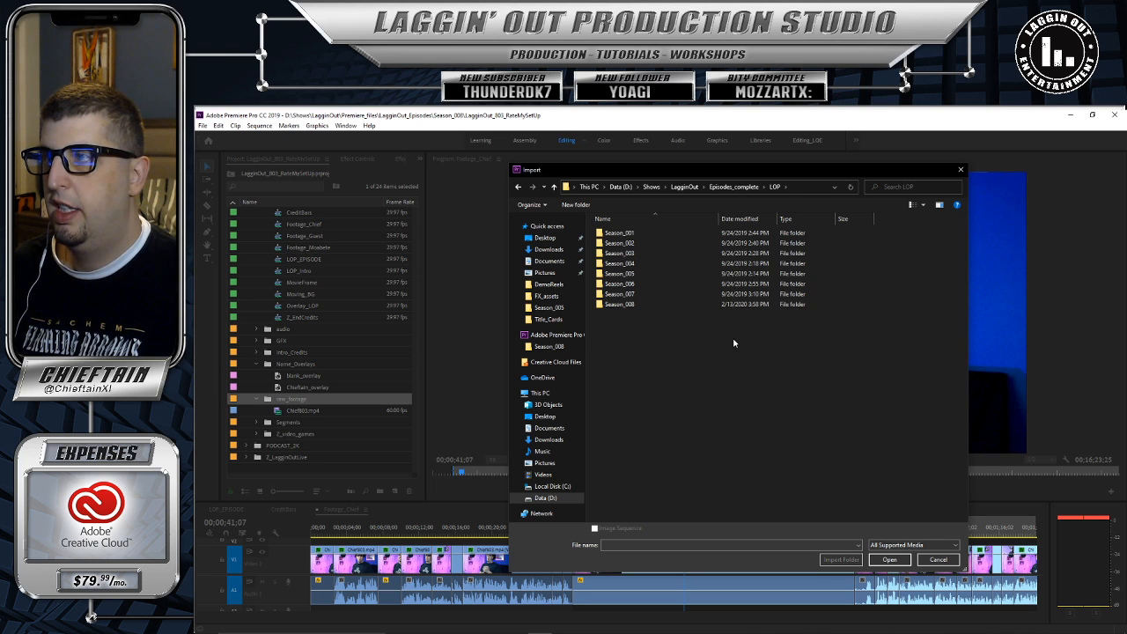
{"action": "double_click", "coordinate": [600, 294]}
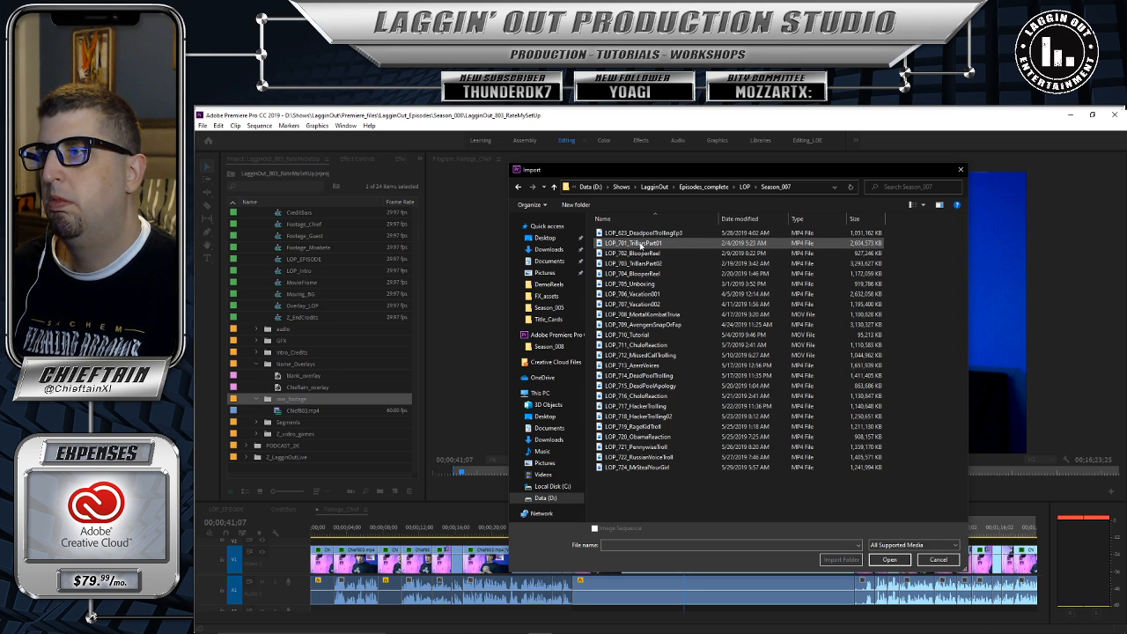
{"action": "left_click", "coordinate": [647, 285]}
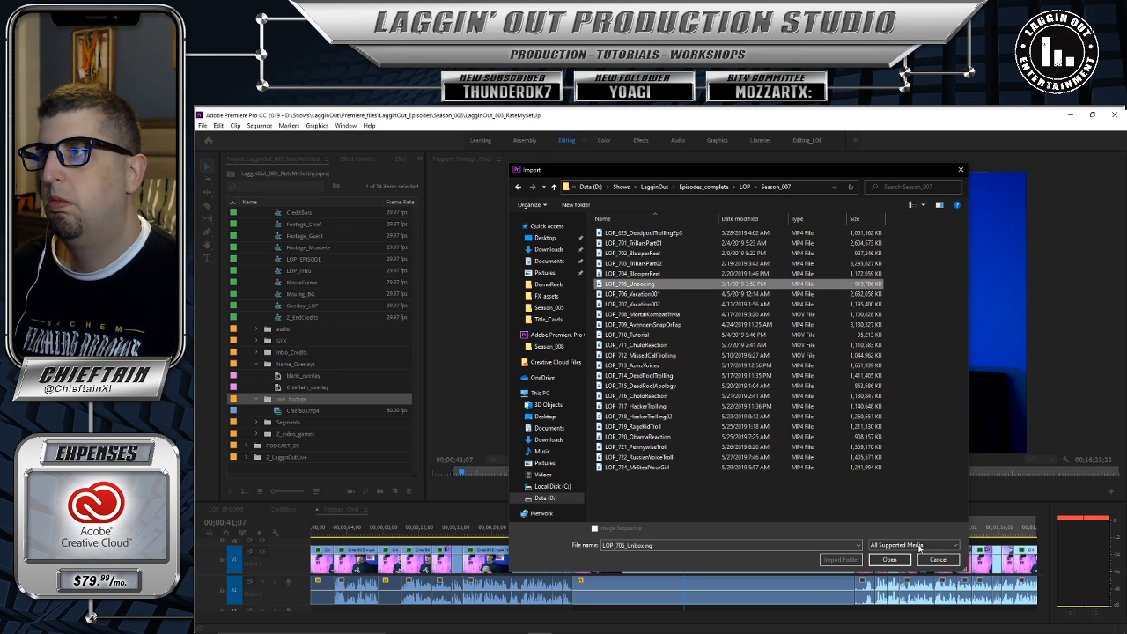
{"action": "left_click", "coordinate": [891, 560]}
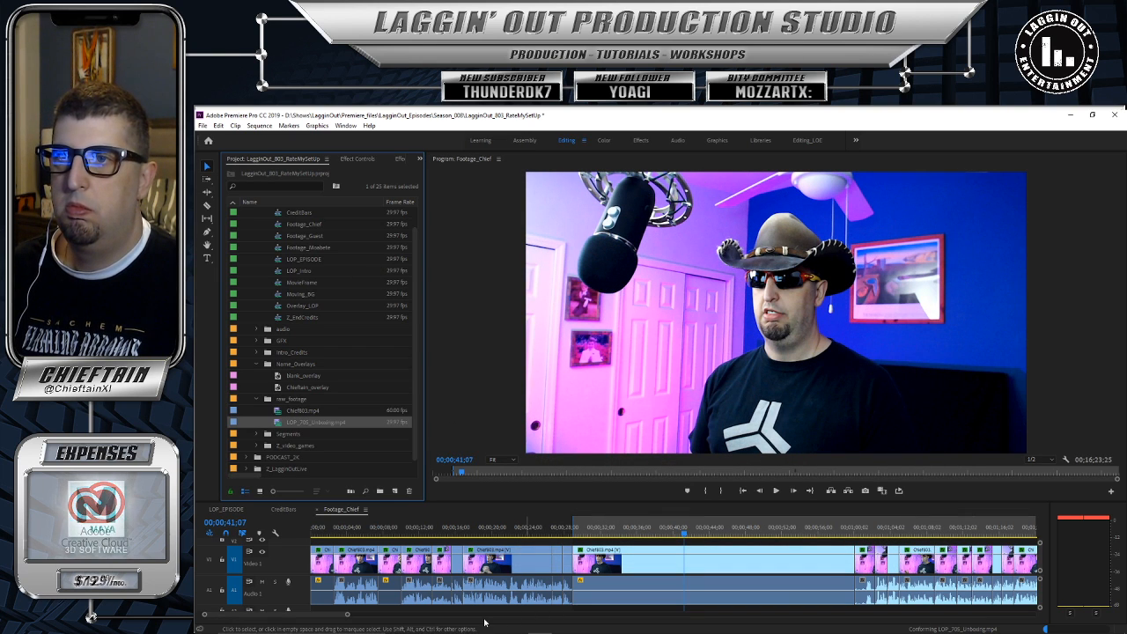
Step: Place the LOP_705_Unboxing clip at the start of the Footage_Chief sequence, with its video on V2 and its audio on A2
{"action": "left_click_drag", "start_coordinate": [346, 615], "coordinate": [992, 614]}
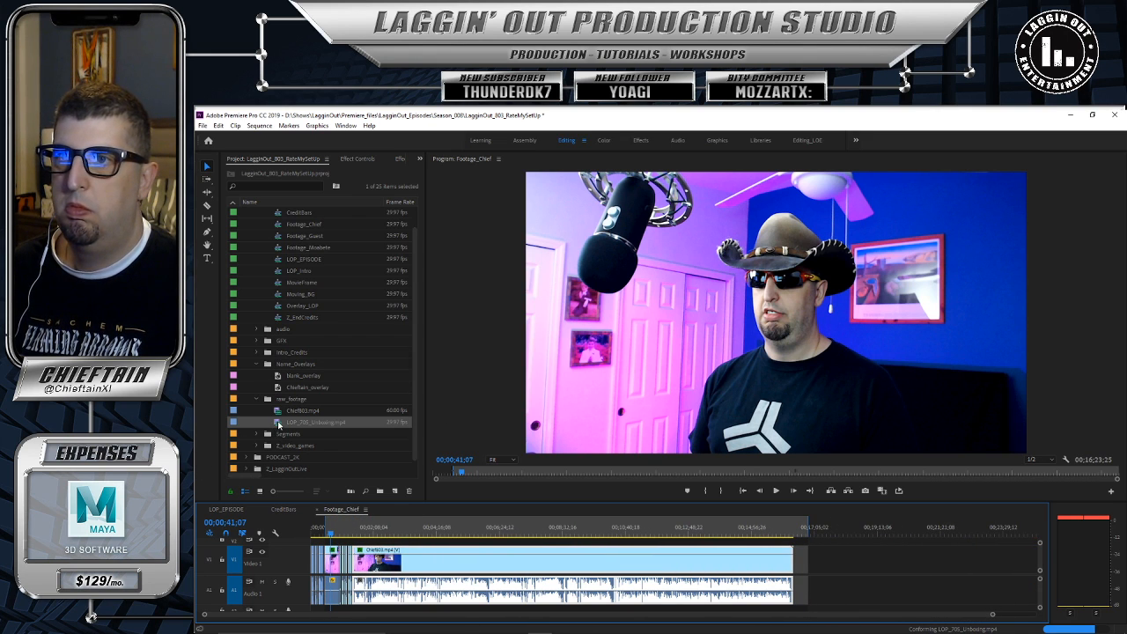
{"action": "left_click_drag", "start_coordinate": [279, 425], "coordinate": [858, 529]}
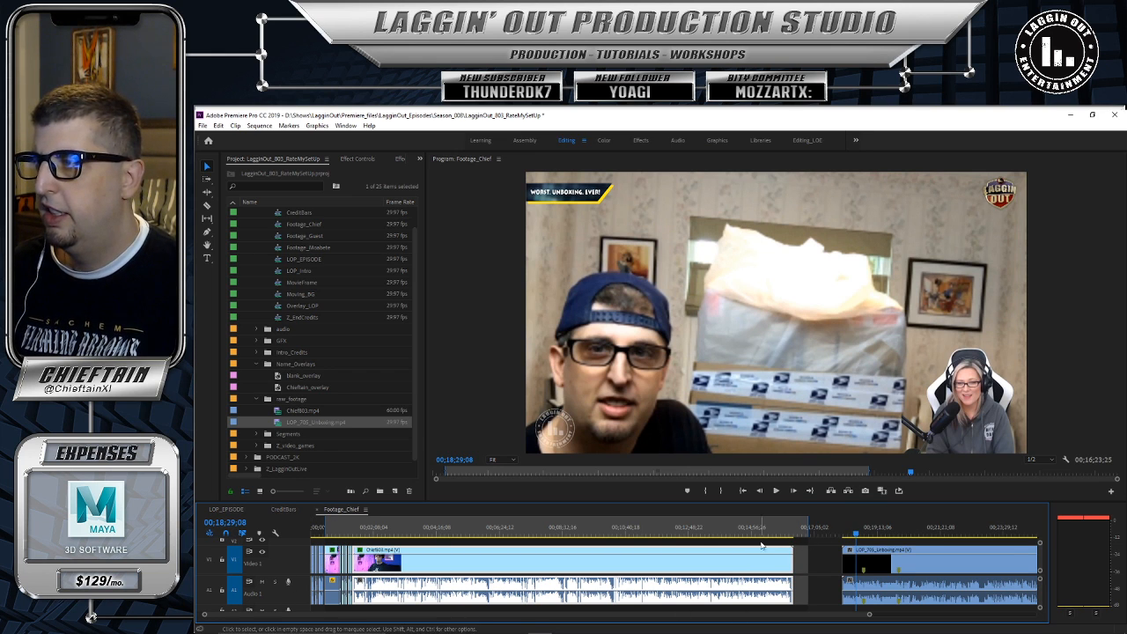
{"action": "left_click_drag", "start_coordinate": [911, 553], "coordinate": [910, 548]}
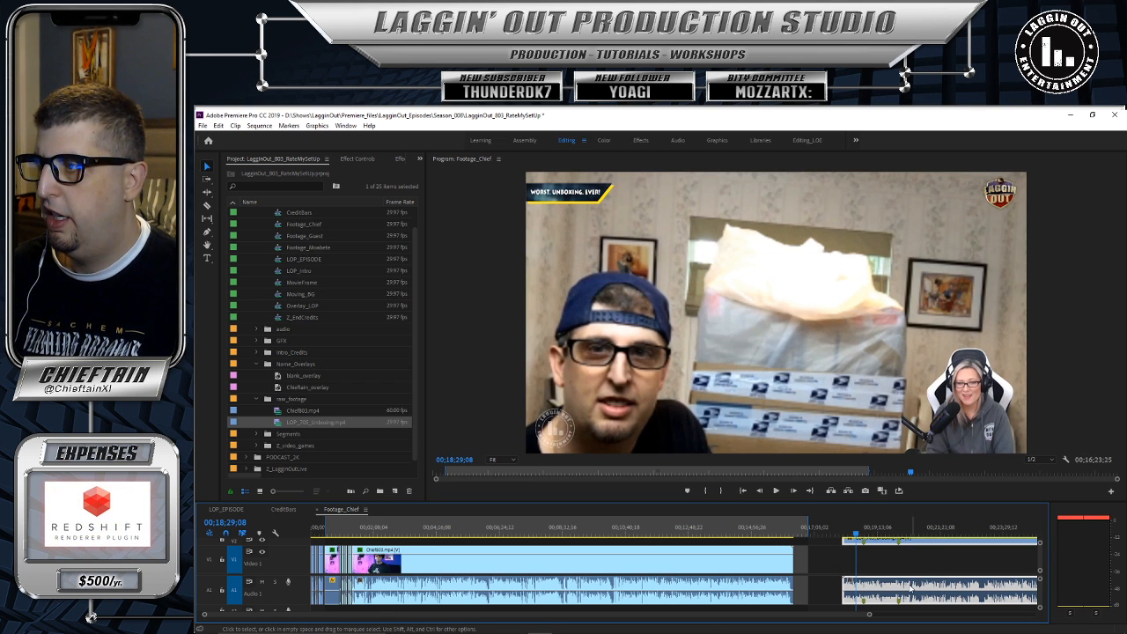
{"action": "left_click_drag", "start_coordinate": [902, 591], "coordinate": [911, 612]}
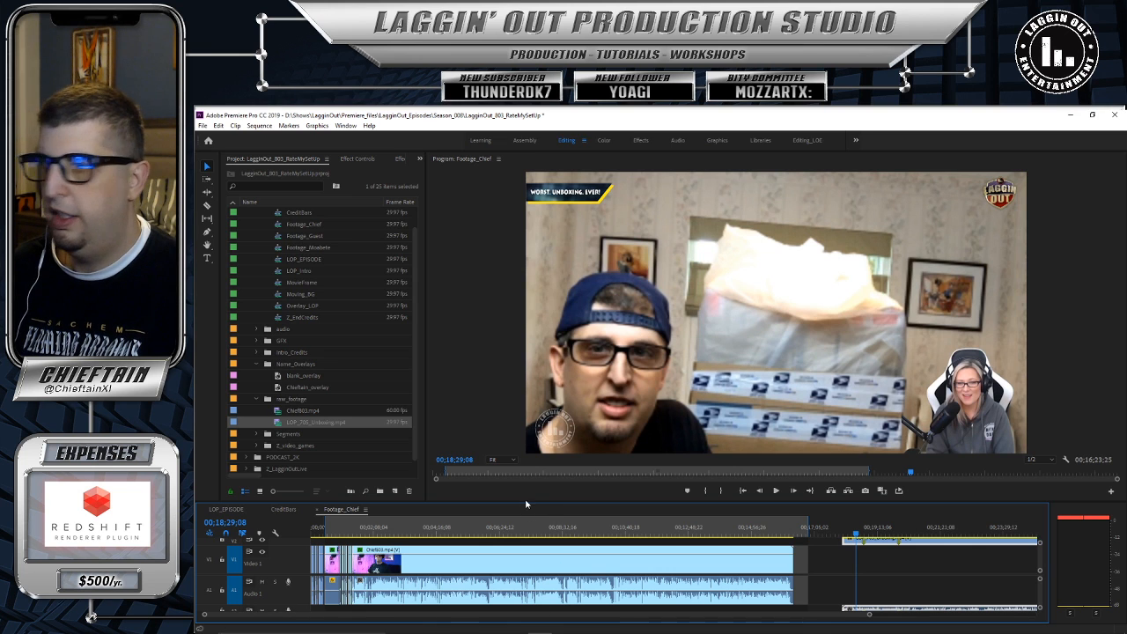
{"action": "left_click_drag", "start_coordinate": [526, 502], "coordinate": [530, 448]}
{"action": "left_click_drag", "start_coordinate": [924, 514], "coordinate": [380, 519]}
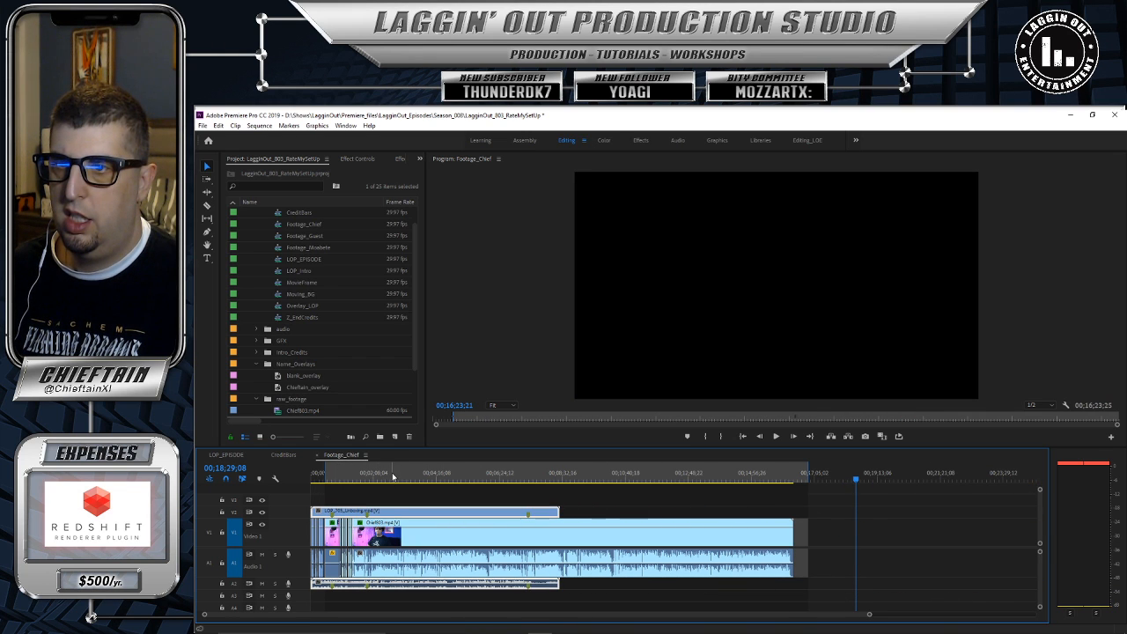
Step: Find the frame at 00;00;32;00 and trim the start of the unboxing clip to it
{"action": "left_click_drag", "start_coordinate": [393, 477], "coordinate": [306, 479]}
{"action": "left_click_drag", "start_coordinate": [227, 471], "coordinate": [414, 471]}
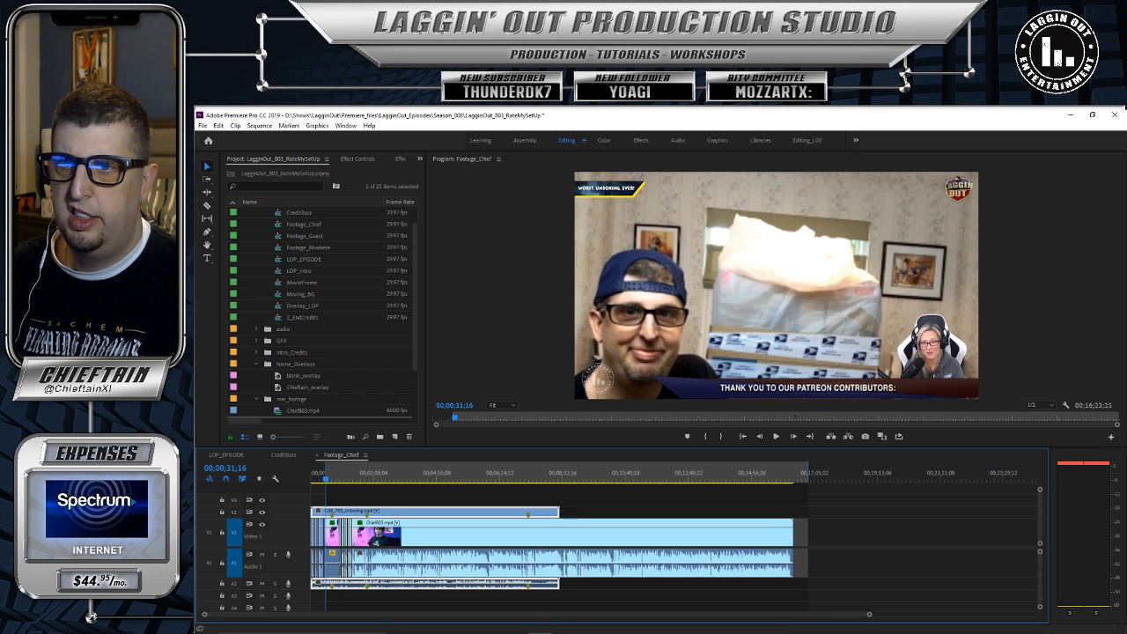
{"action": "key", "text": "Right"}
{"action": "key", "text": "Right"}
{"action": "key", "text": "Right"}
{"action": "key", "text": "Right"}
{"action": "key", "text": "Right"}
{"action": "key", "text": "Right"}
{"action": "key", "text": "Right"}
{"action": "key", "text": "Right"}
{"action": "key", "text": "Right"}
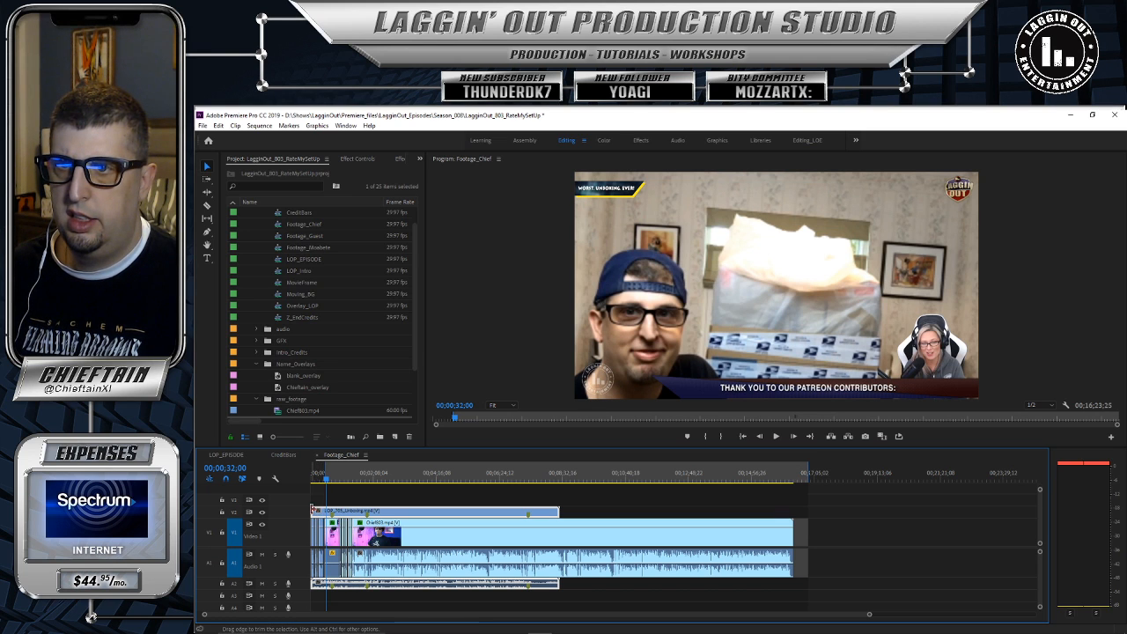
{"action": "left_click_drag", "start_coordinate": [318, 509], "coordinate": [326, 509]}
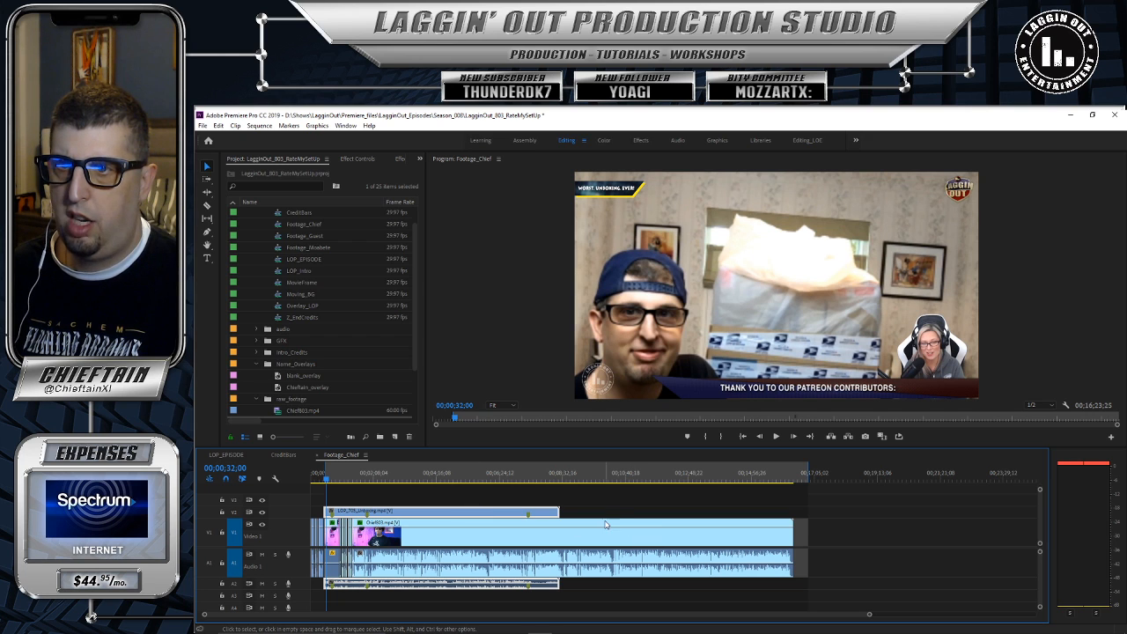
Step: Align the unboxing clip's start with the long Chief803.mp4 segment beneath it and trim its end to just before that segment's end
{"action": "left_click_drag", "start_coordinate": [473, 511], "coordinate": [338, 510]}
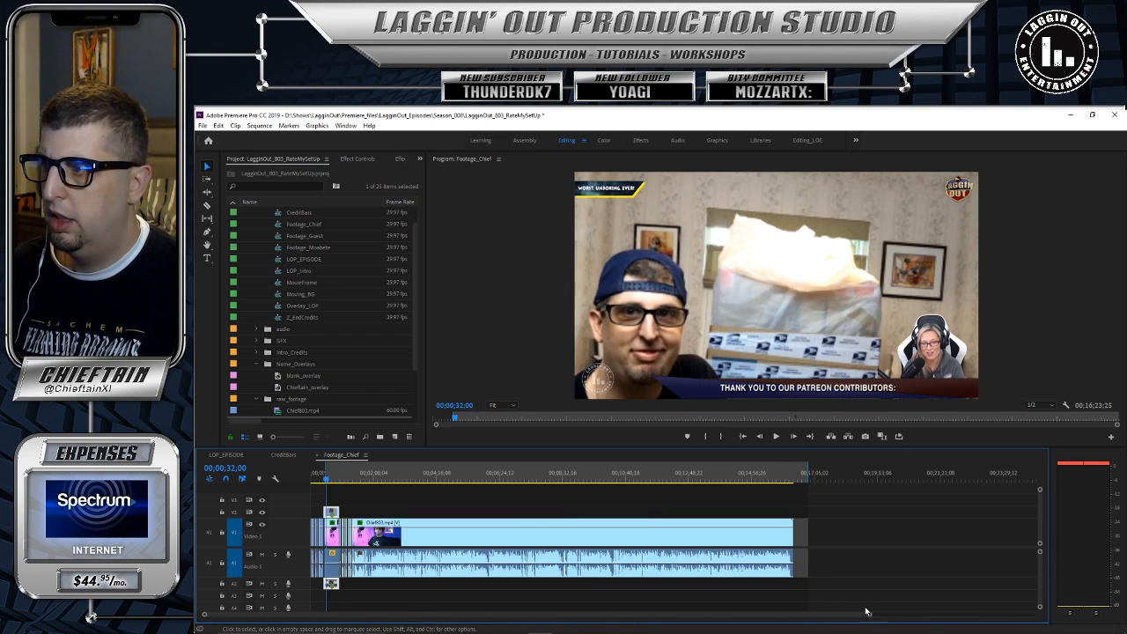
{"action": "left_click_drag", "start_coordinate": [870, 614], "coordinate": [606, 625]}
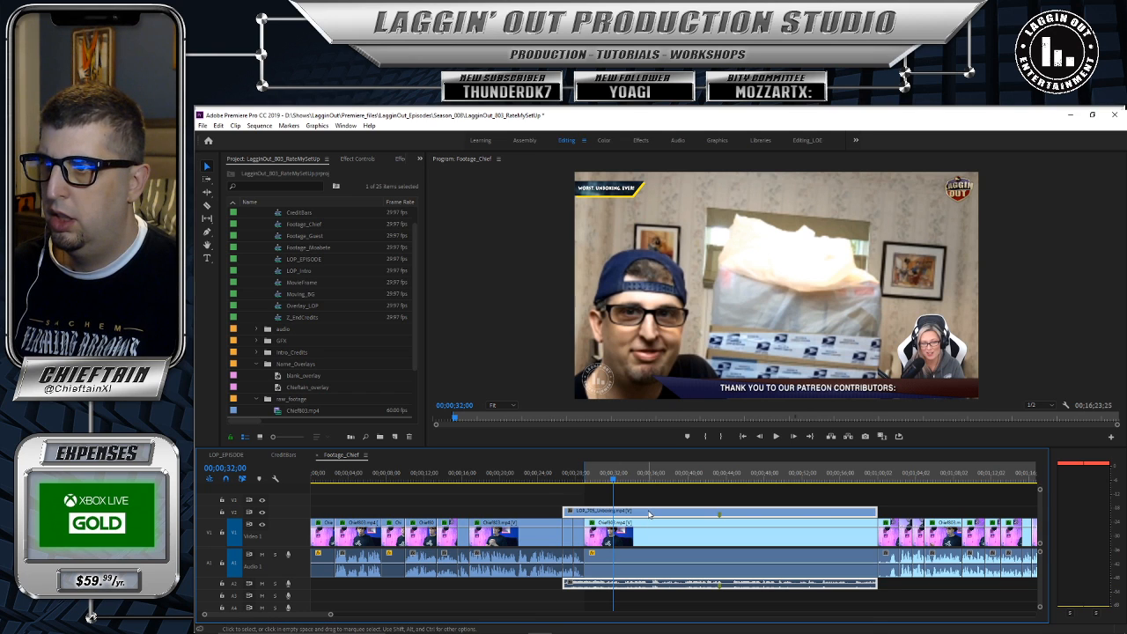
{"action": "left_click_drag", "start_coordinate": [649, 513], "coordinate": [678, 514]}
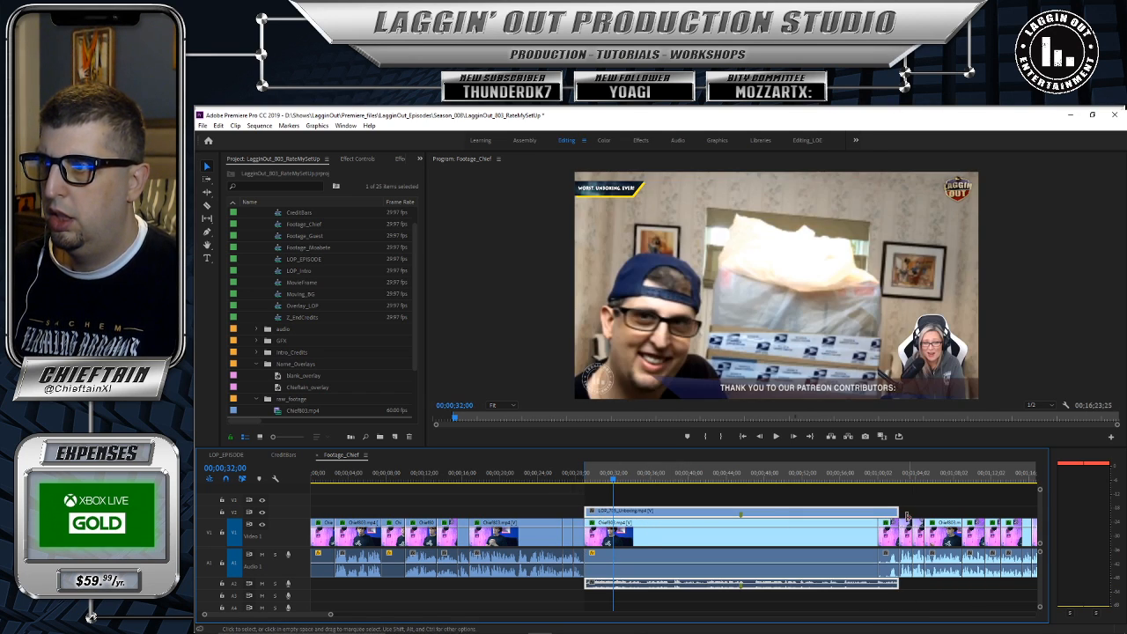
{"action": "left_click_drag", "start_coordinate": [881, 510], "coordinate": [872, 512]}
Step: Scale the unboxing clip to 57 and set its position to 404, 216 as a picture-in-picture
{"action": "left_click", "coordinate": [729, 514]}
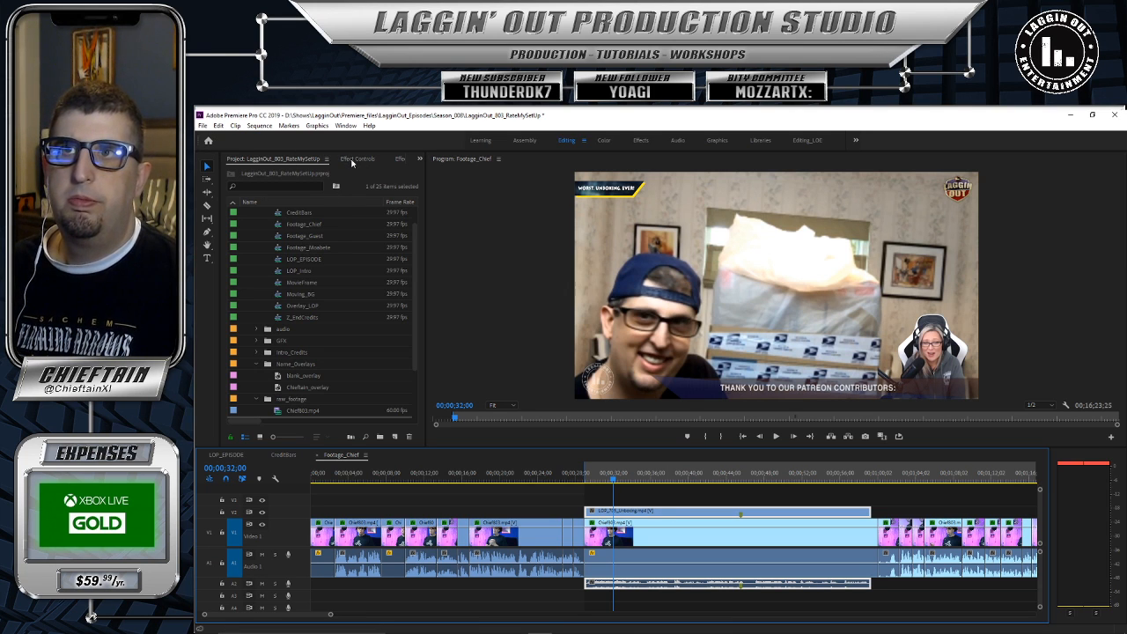
{"action": "left_click", "coordinate": [354, 160]}
{"action": "left_click_drag", "start_coordinate": [288, 218], "coordinate": [277, 219]}
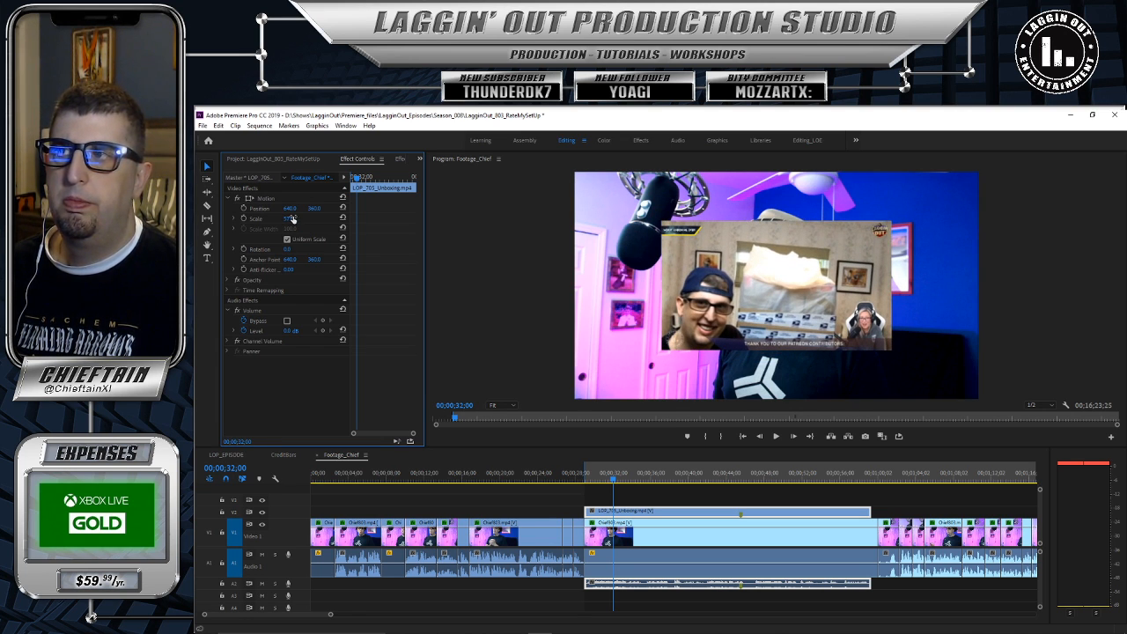
{"action": "left_click_drag", "start_coordinate": [289, 210], "coordinate": [81, 209]}
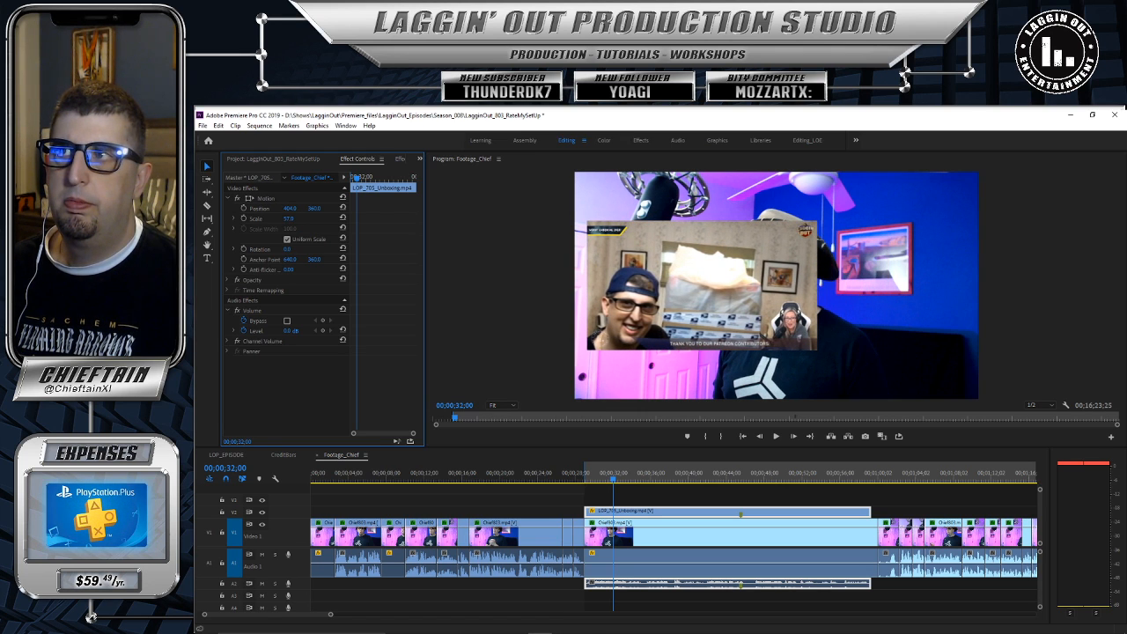
{"action": "left_click_drag", "start_coordinate": [314, 208], "coordinate": [187, 208]}
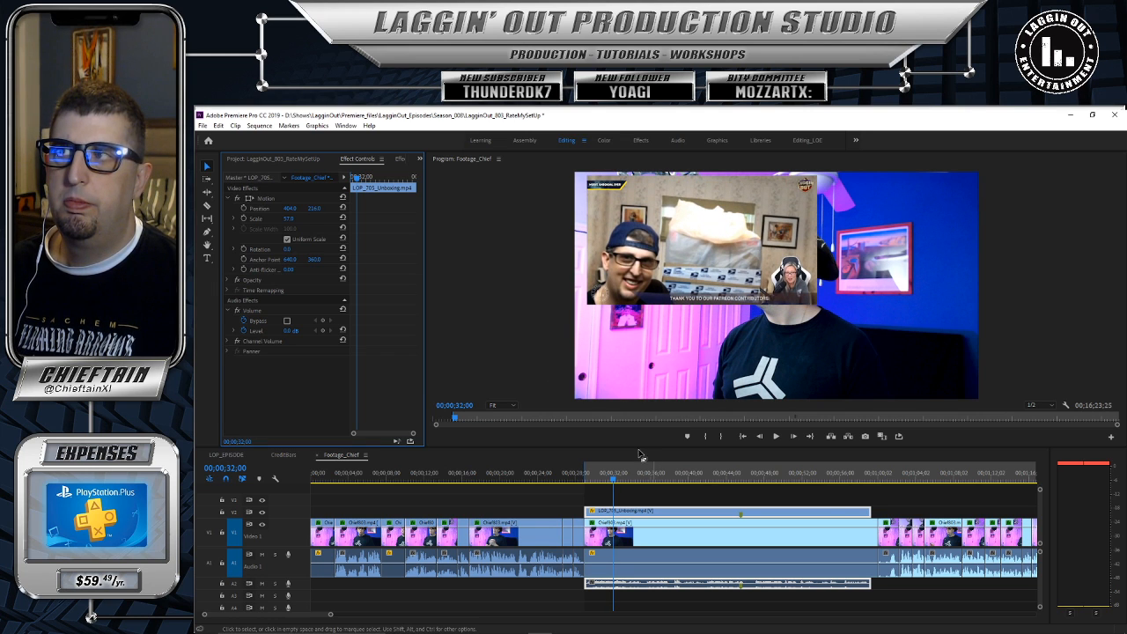
Step: Play the sequence from 00;00;27;13 to review the picture-in-picture over the main footage
{"action": "left_click", "coordinate": [570, 480]}
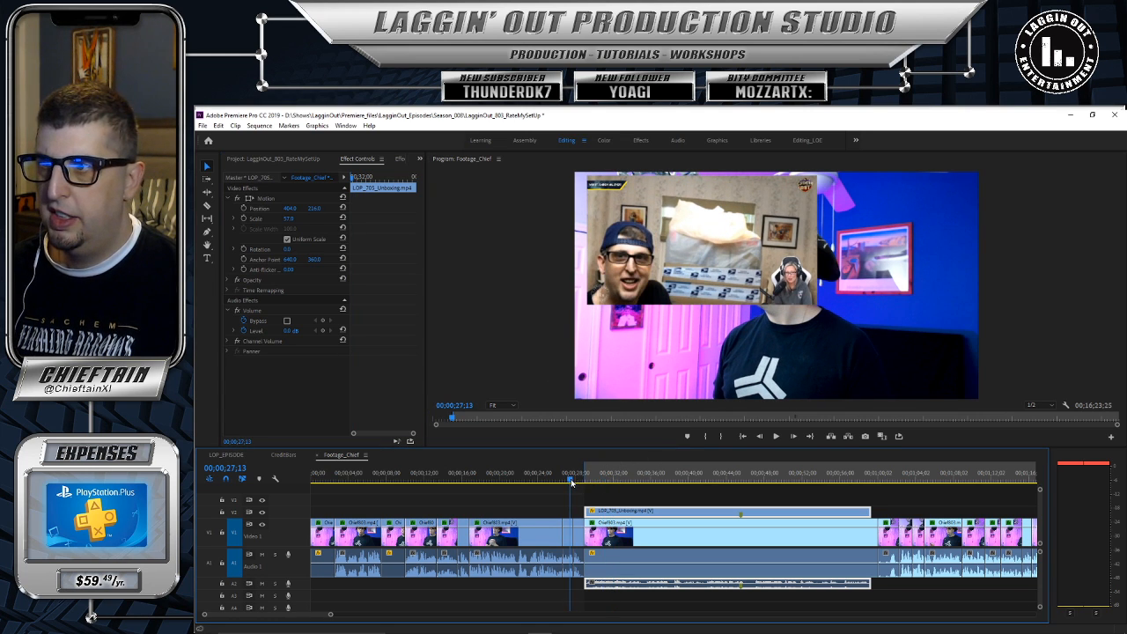
{"action": "left_click", "coordinate": [776, 437]}
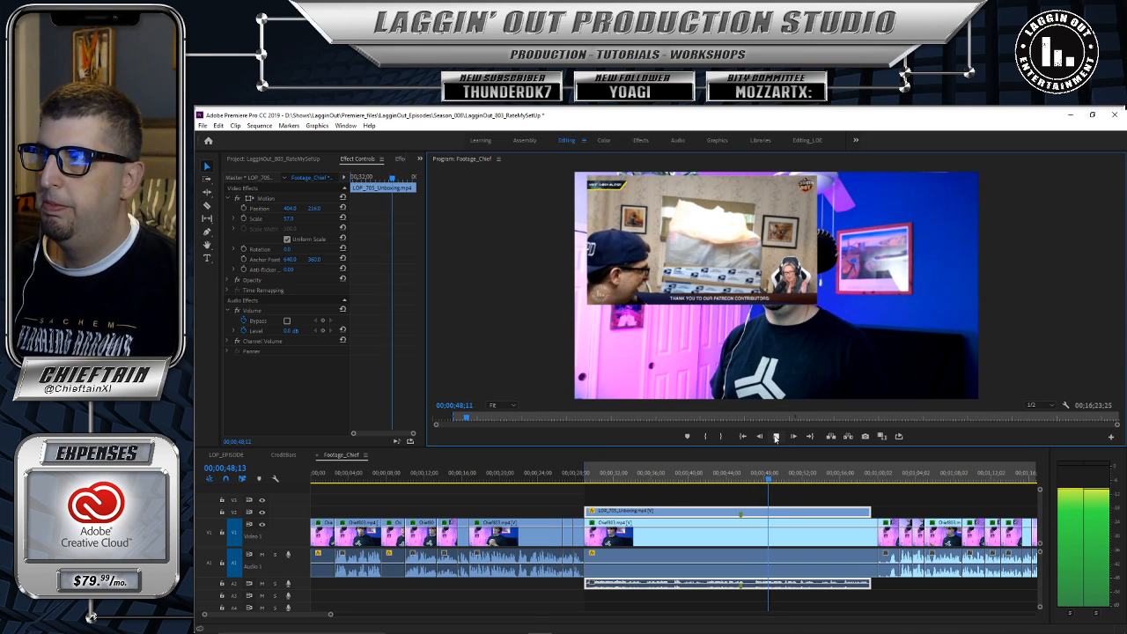
{"action": "left_click", "coordinate": [775, 437]}
Step: Reset the motion of the Chief803.mp4 segment under the overlay, set its horizontal position to 1004, and enlarge it to fill the frame
{"action": "left_click", "coordinate": [579, 476]}
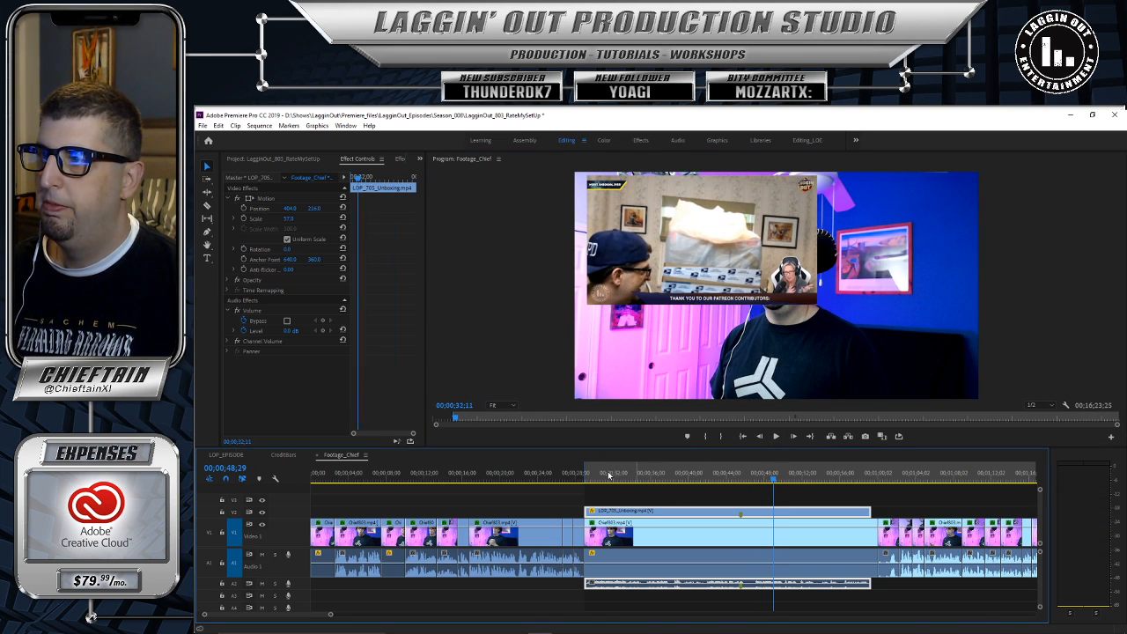
{"action": "left_click_drag", "start_coordinate": [579, 476], "coordinate": [613, 474]}
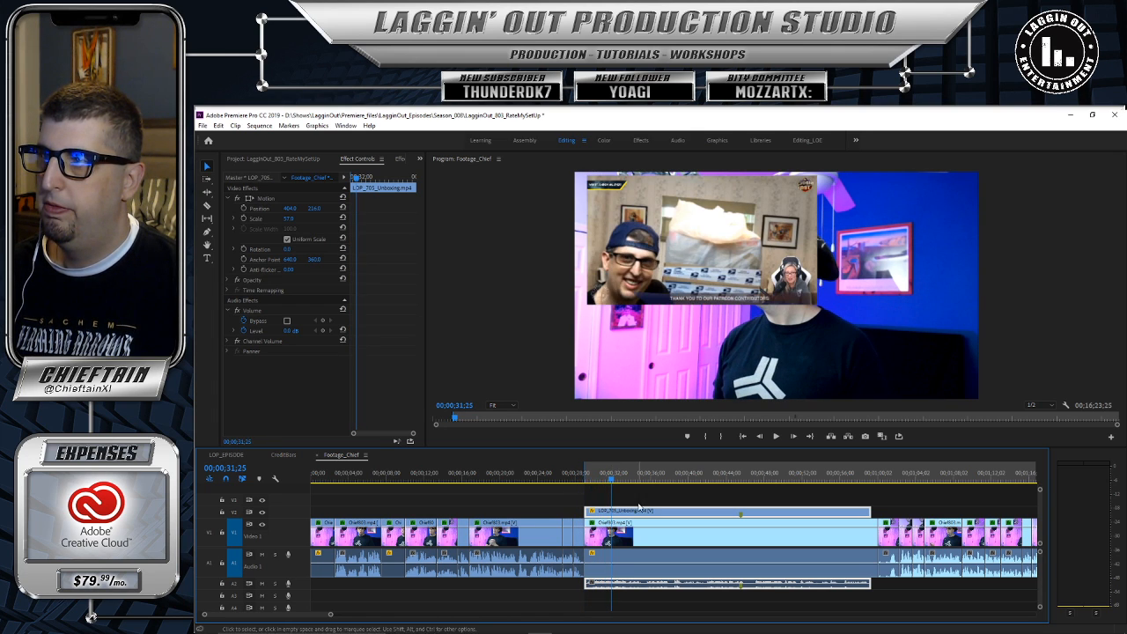
{"action": "left_click", "coordinate": [653, 537]}
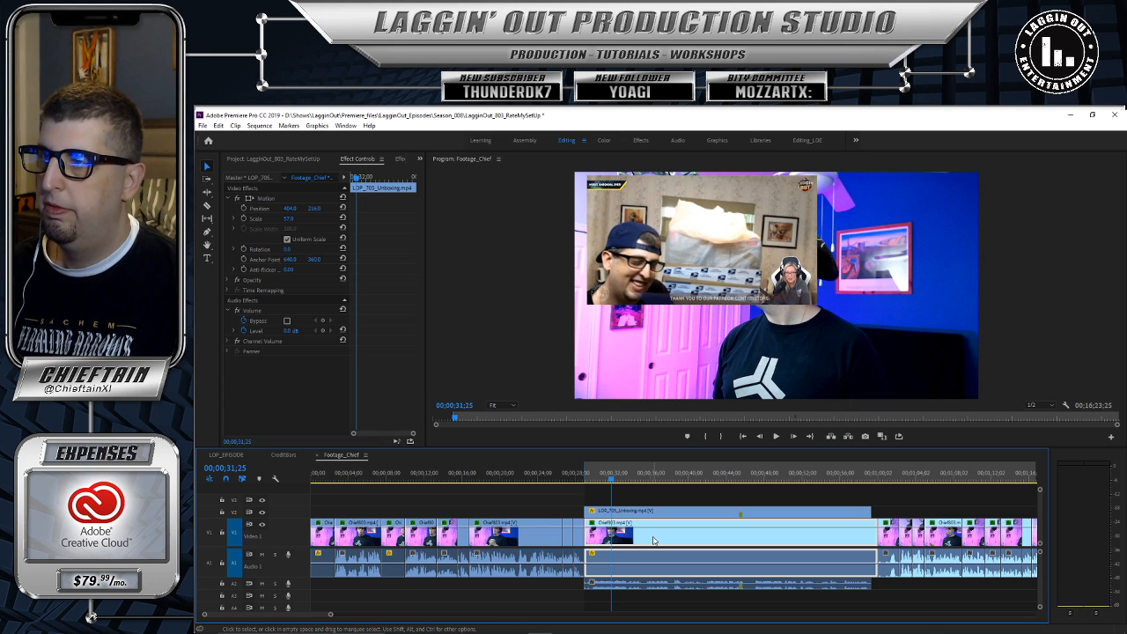
{"action": "left_click", "coordinate": [343, 197]}
{"action": "left_click_drag", "start_coordinate": [289, 209], "coordinate": [610, 209]}
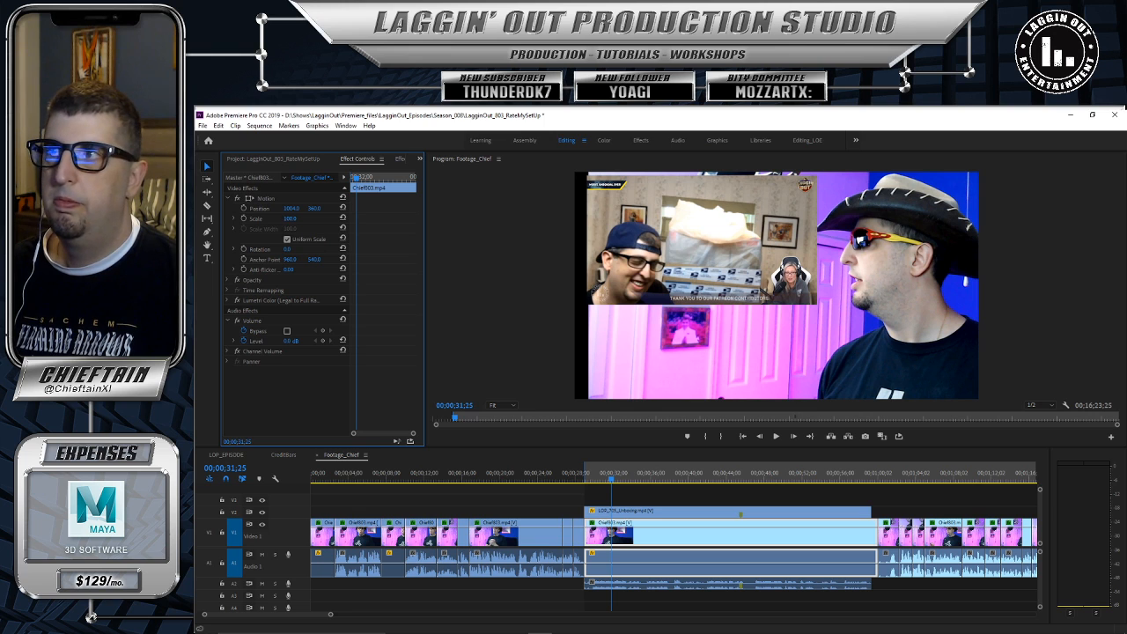
{"action": "mouse_move", "coordinate": [289, 218]}
{"action": "left_mouse_down"}
{"action": "mouse_move", "coordinate": [309, 218]}
{"action": "mouse_move", "coordinate": [294, 219]}
{"action": "left_mouse_up"}
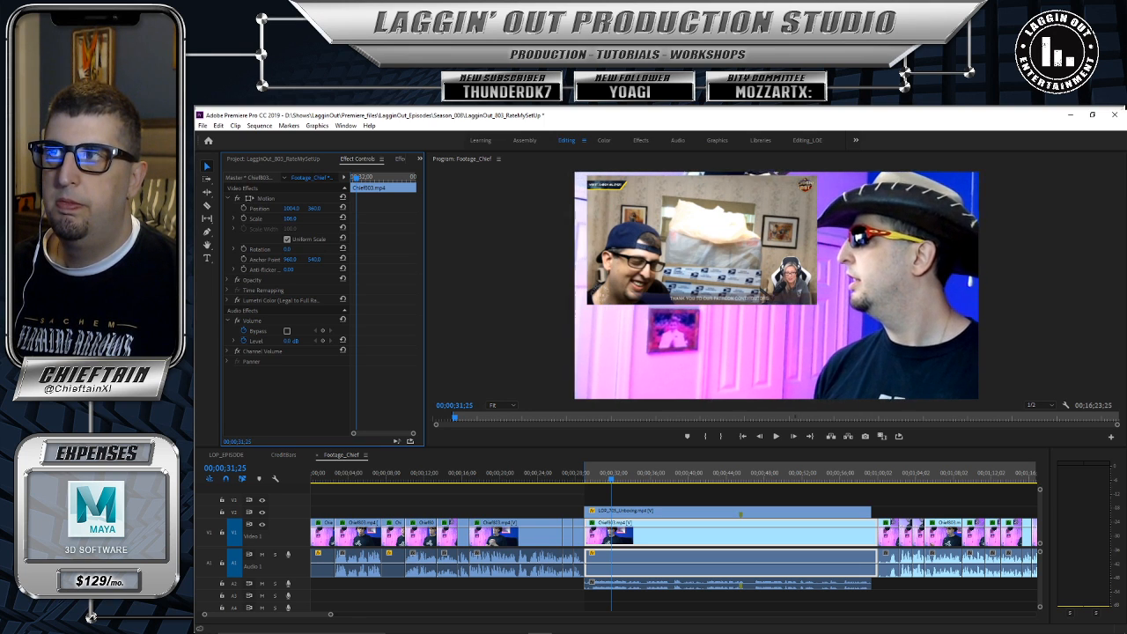
Step: Enlarge the unboxing overlay to a scale of 60 and move it down to a position of about 421, 348
{"action": "left_click", "coordinate": [702, 514]}
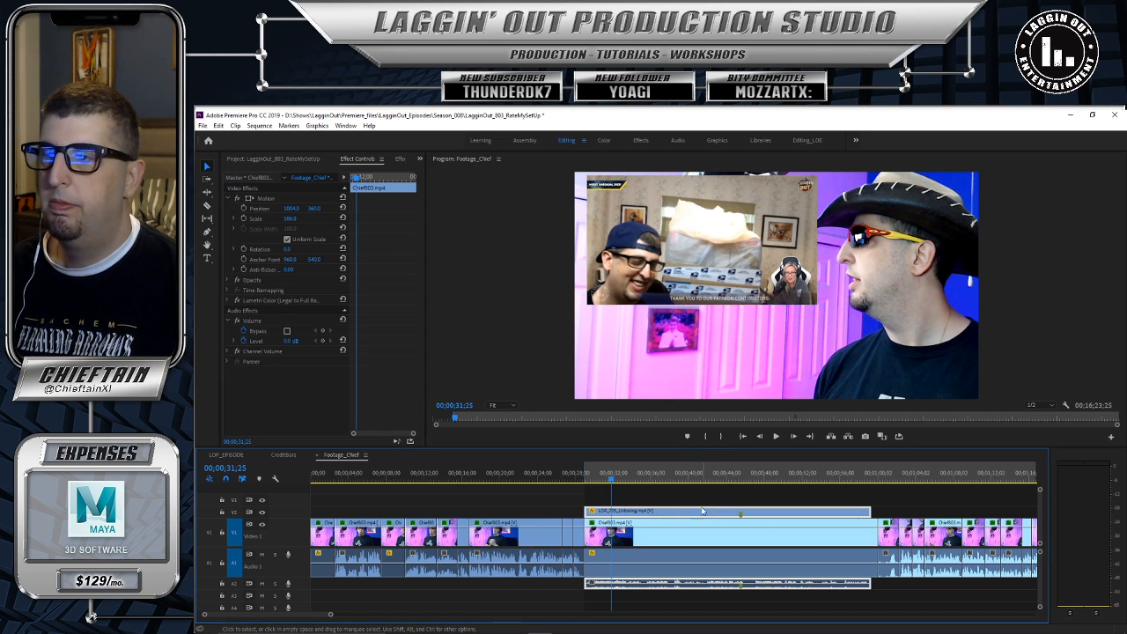
{"action": "left_click", "coordinate": [259, 199]}
{"action": "left_click_drag", "start_coordinate": [673, 248], "coordinate": [674, 285]}
{"action": "left_click_drag", "start_coordinate": [821, 212], "coordinate": [832, 204]}
{"action": "left_click_drag", "start_coordinate": [782, 266], "coordinate": [779, 283]}
{"action": "left_click_drag", "start_coordinate": [832, 353], "coordinate": [827, 349]}
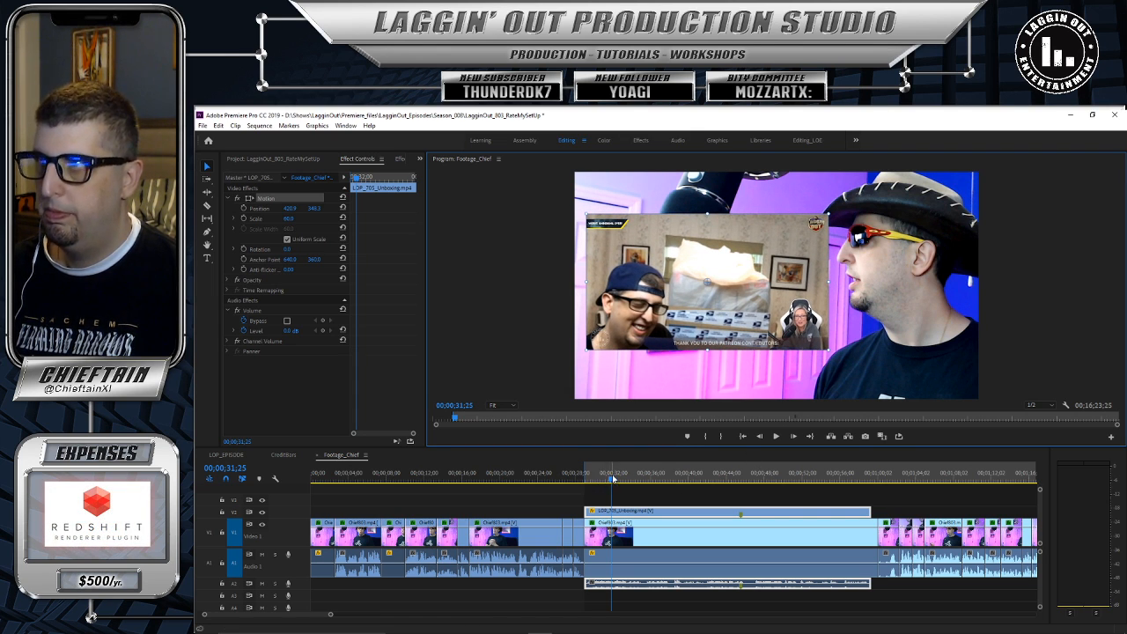
Step: Play the sequence from shortly before the overlay starts to check the adjusted layout
{"action": "left_click_drag", "start_coordinate": [614, 480], "coordinate": [571, 481]}
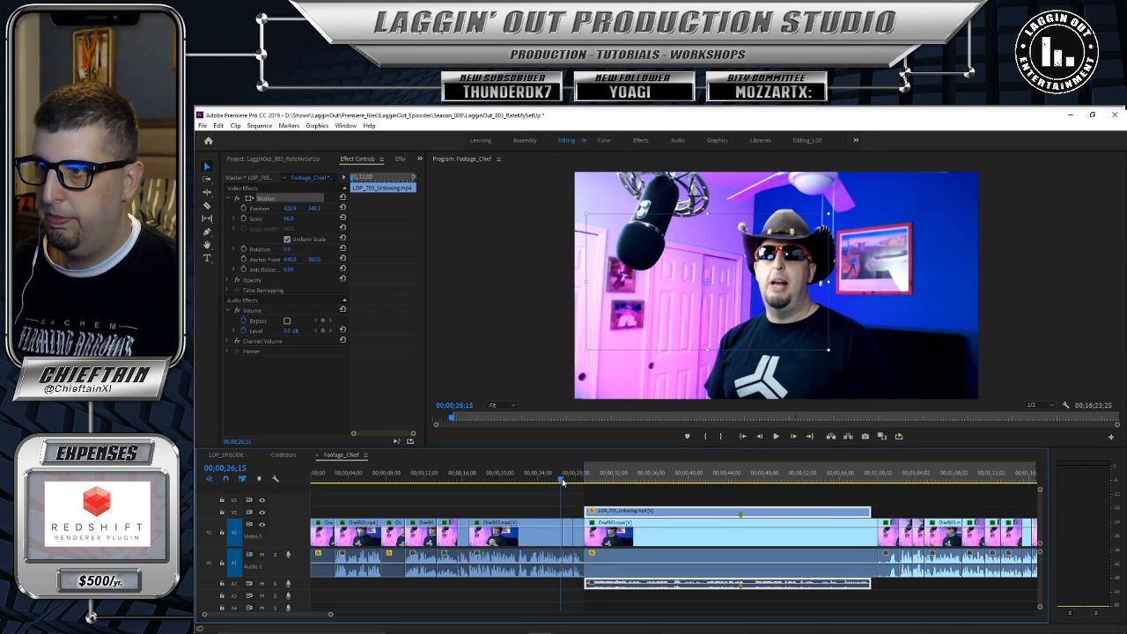
{"action": "left_click", "coordinate": [776, 437]}
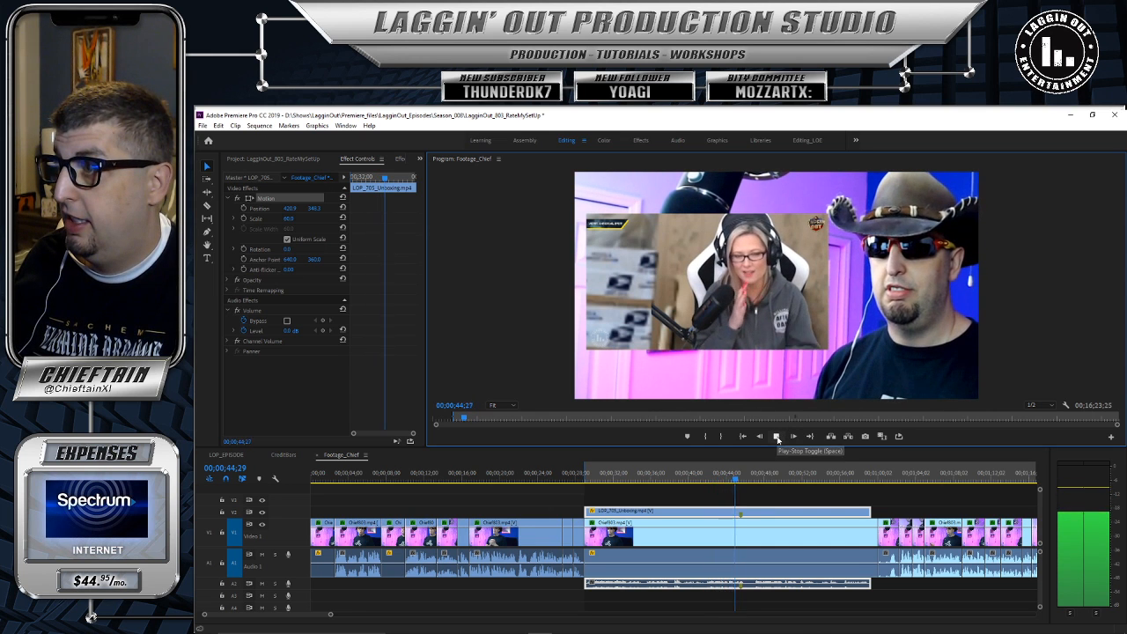
{"action": "left_click", "coordinate": [777, 437]}
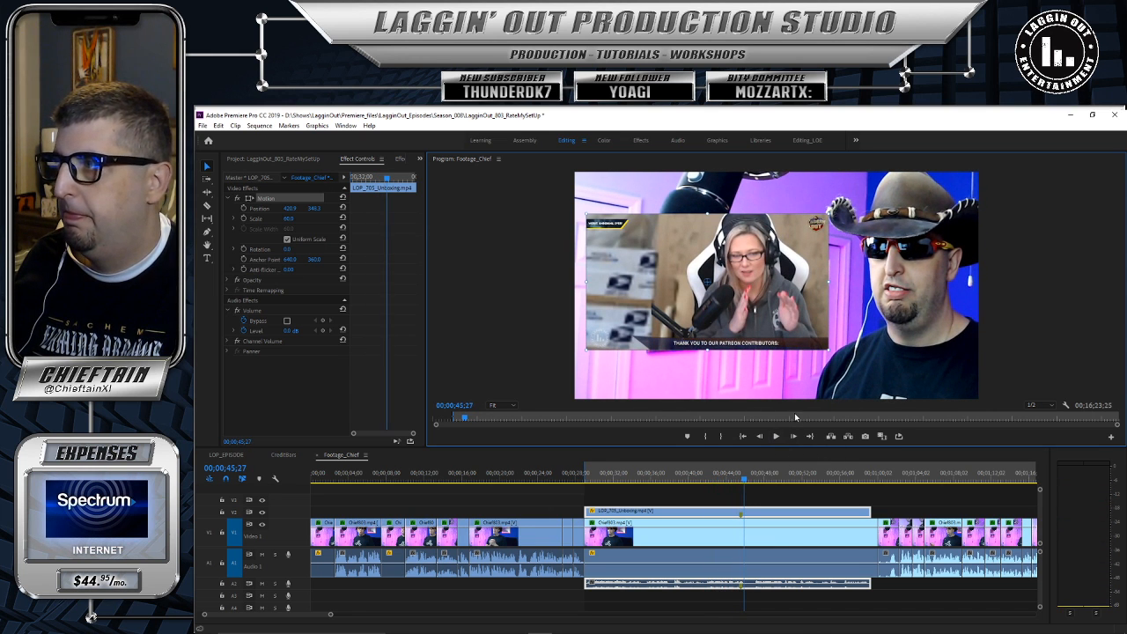
Step: Delete the Chief803.mp4 segment beneath the unboxing clip from the timeline
{"action": "left_click", "coordinate": [666, 534]}
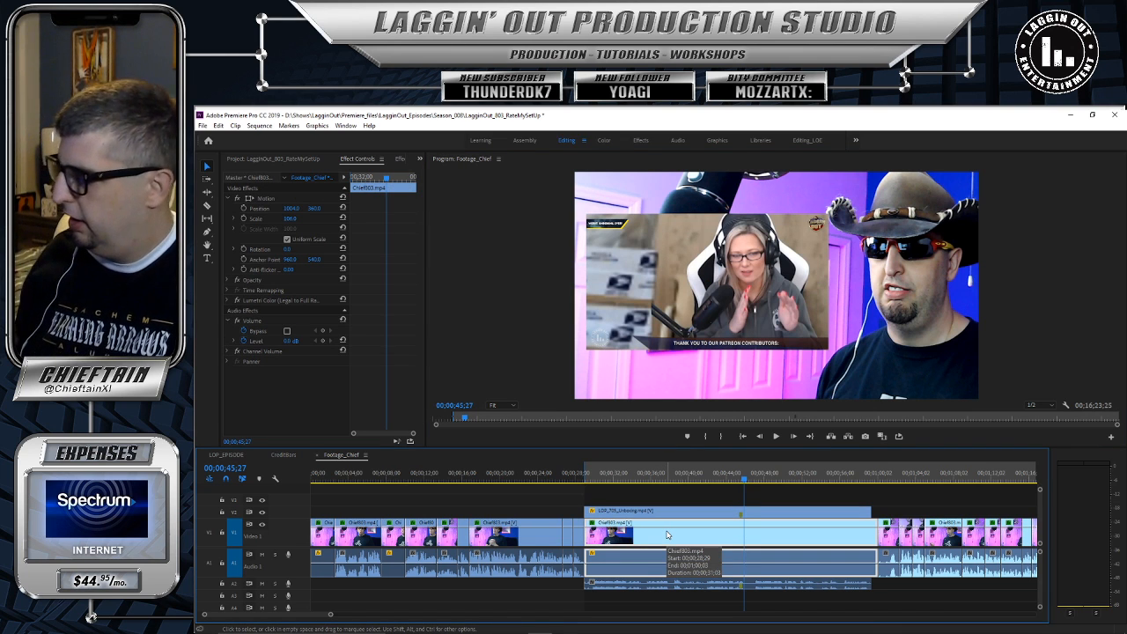
{"action": "key", "text": "Delete"}
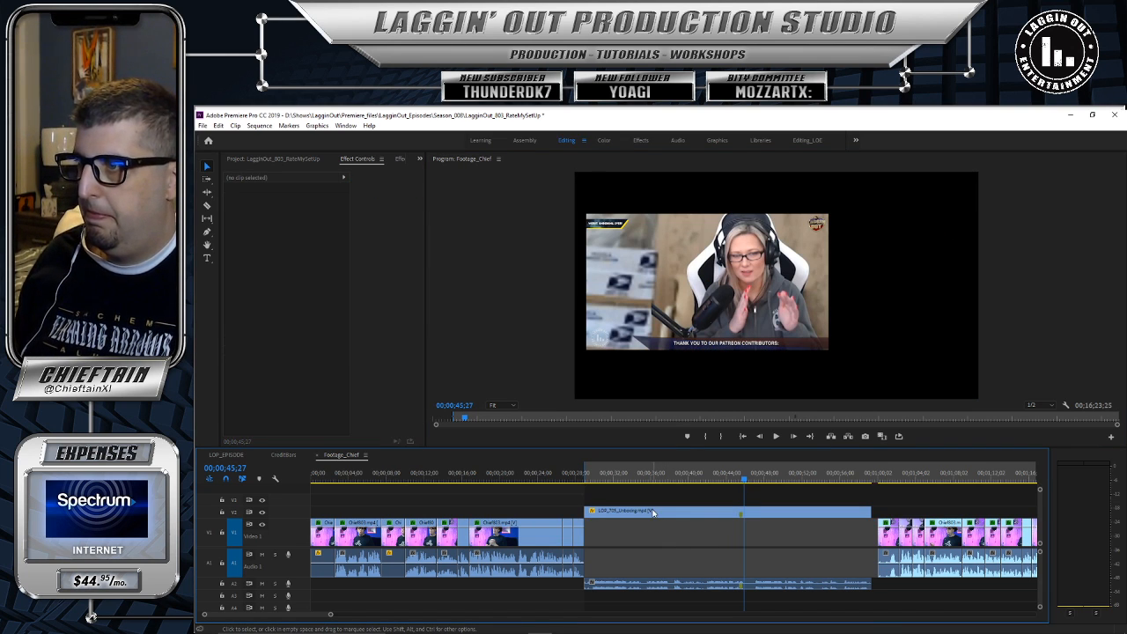
Step: Undo the deletion of the Chief803.mp4 segment and reset the unboxing clip's motion so it fills the frame
{"action": "key", "text": "ctrl+z"}
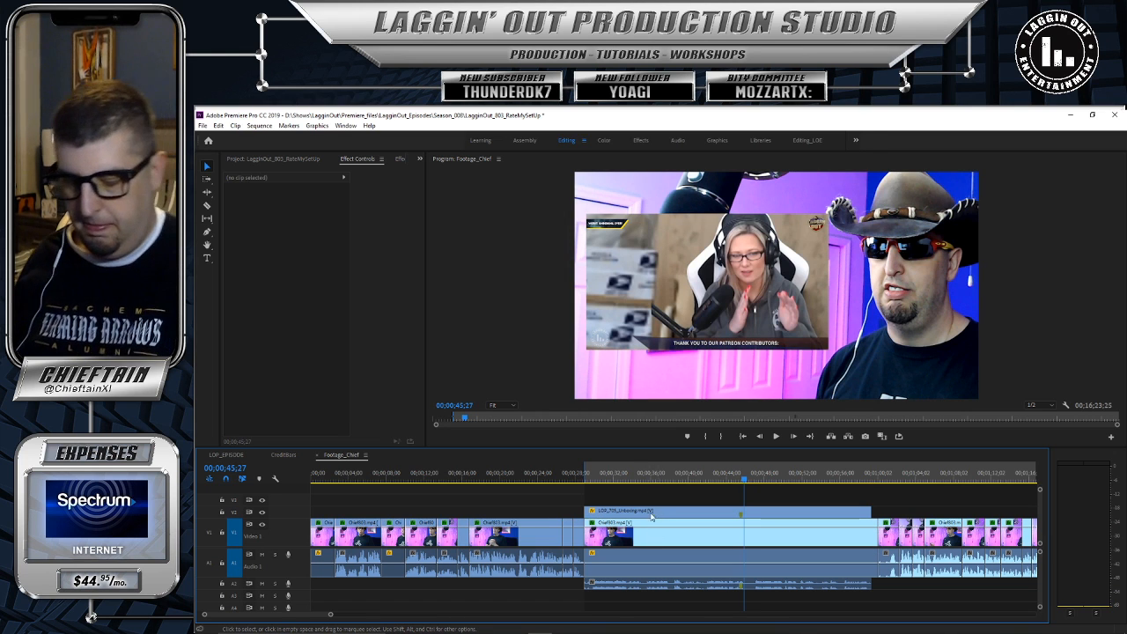
{"action": "left_click", "coordinate": [653, 535]}
{"action": "left_click", "coordinate": [659, 513]}
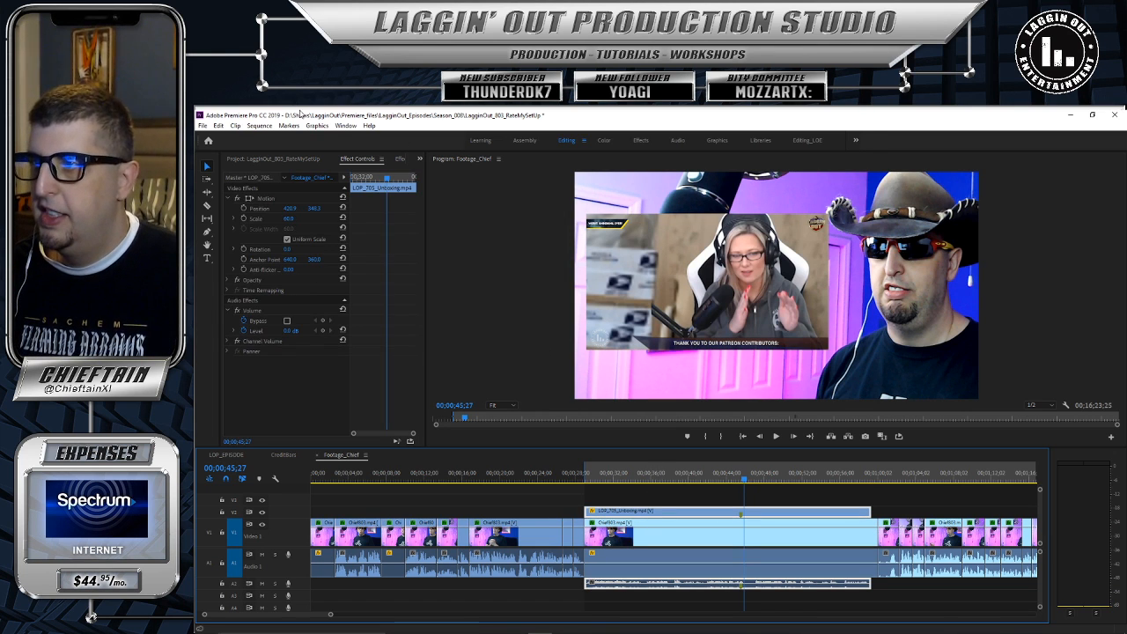
{"action": "left_click", "coordinate": [343, 197]}
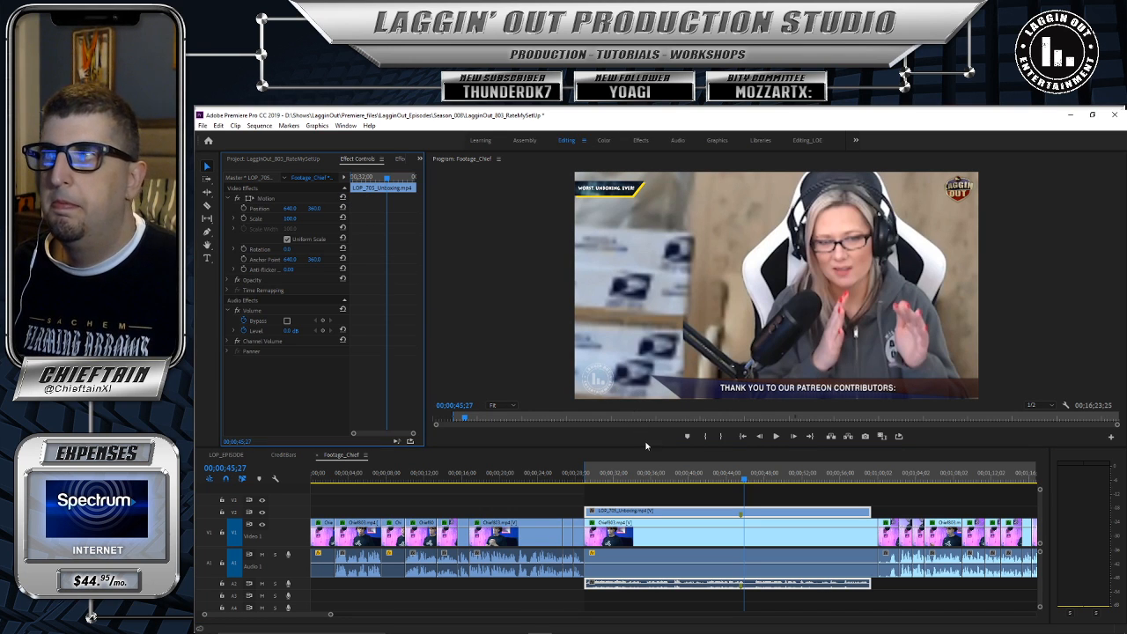
Step: Play the sequence from shortly before the unboxing clip to check it at full frame
{"action": "left_click_drag", "start_coordinate": [744, 480], "coordinate": [703, 483]}
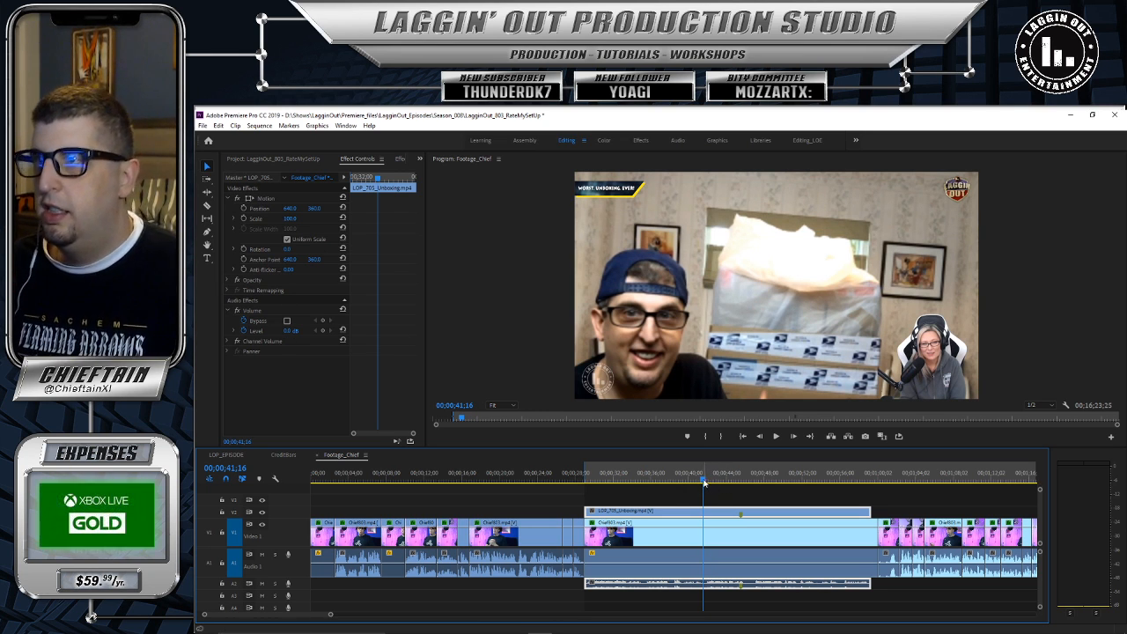
{"action": "left_click_drag", "start_coordinate": [704, 482], "coordinate": [574, 486]}
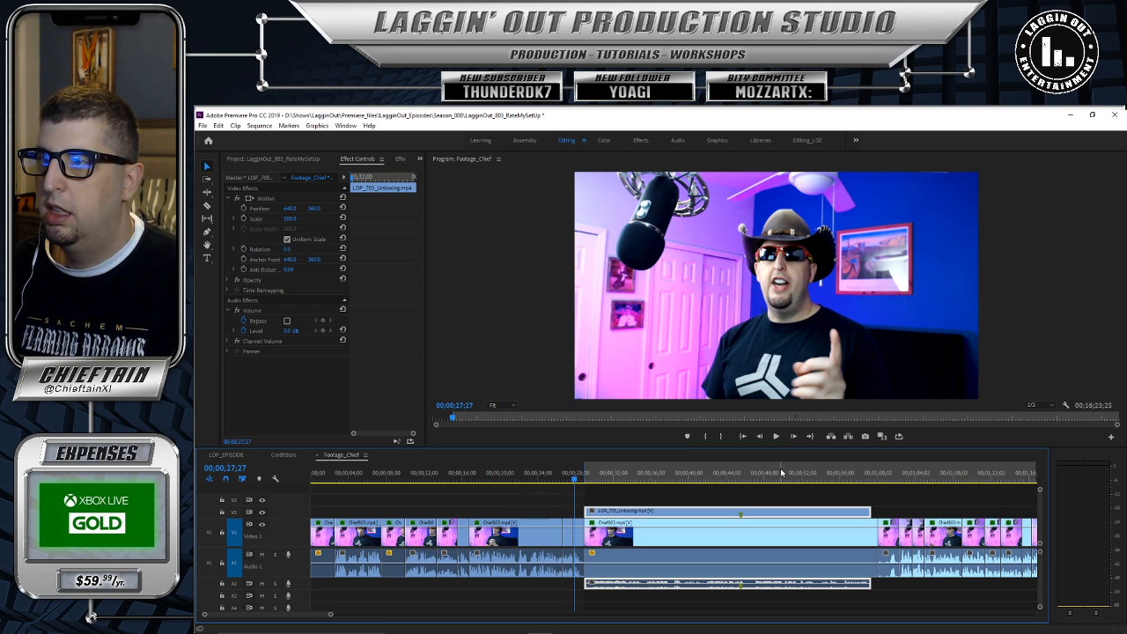
{"action": "left_click", "coordinate": [775, 436]}
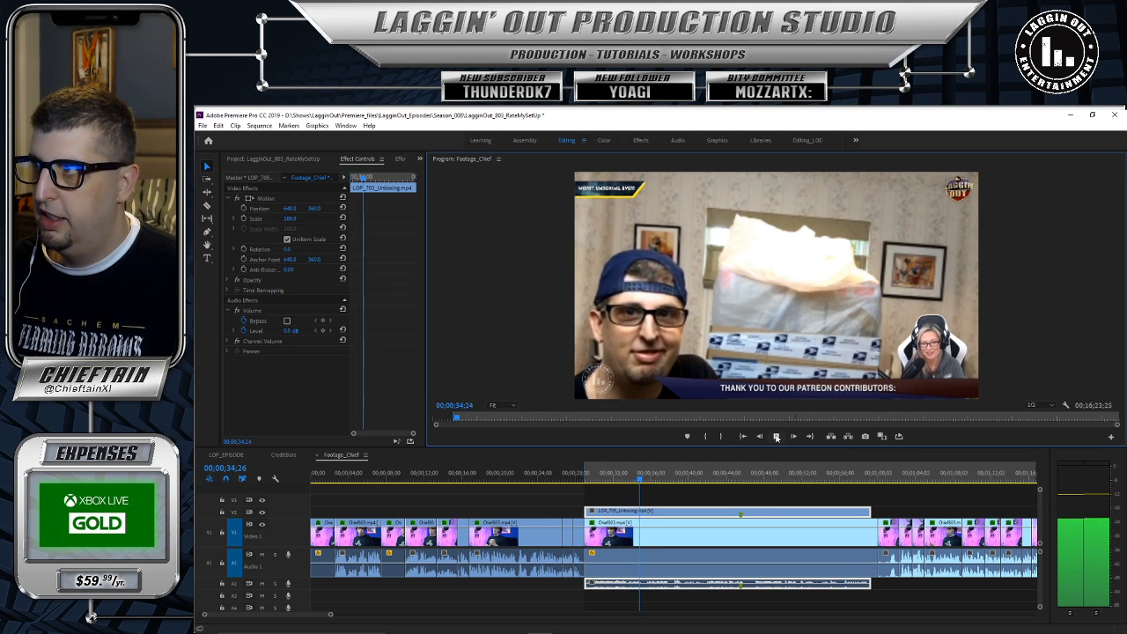
{"action": "key", "text": "space"}
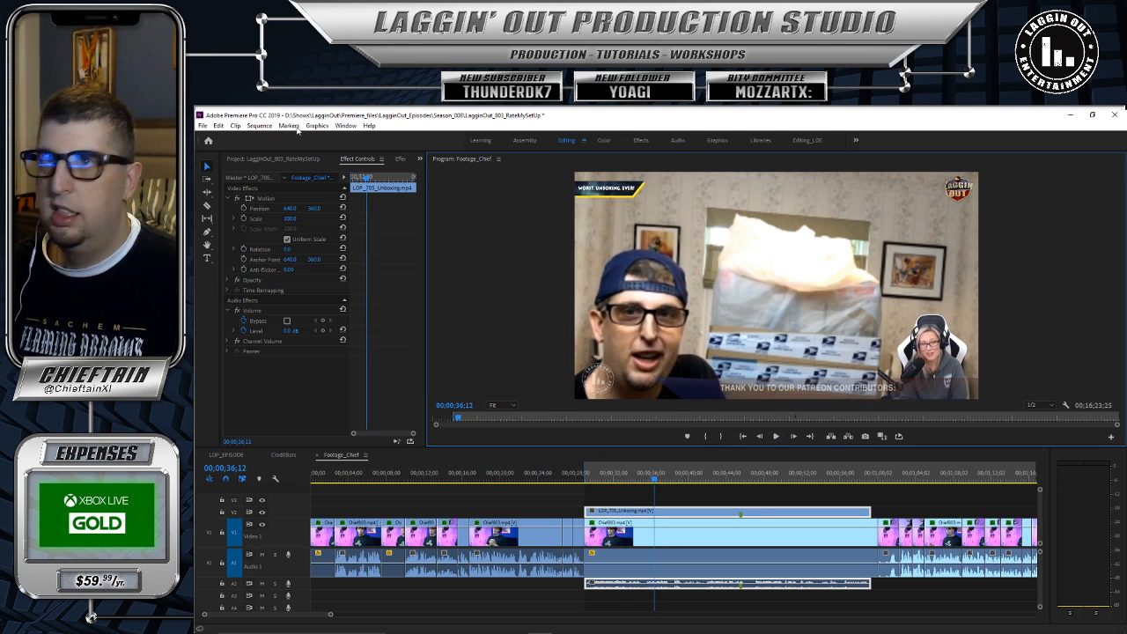
Step: Find the Black & White video effect and apply it to the unboxing clip
{"action": "left_click", "coordinate": [398, 159]}
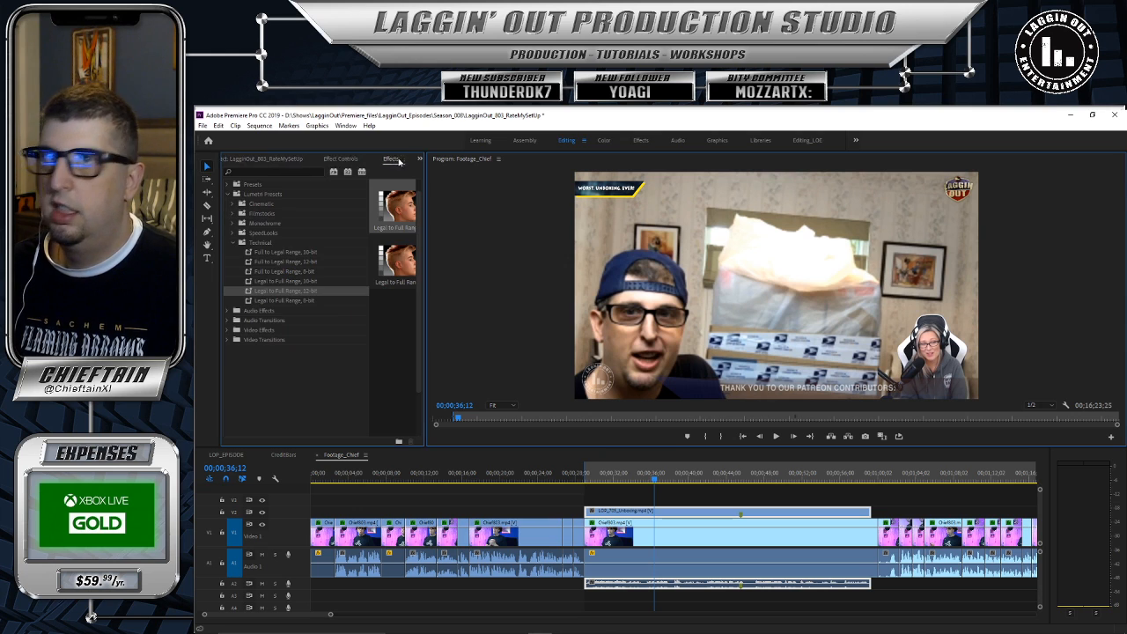
{"action": "left_click", "coordinate": [269, 170]}
{"action": "type", "text": "vie"}
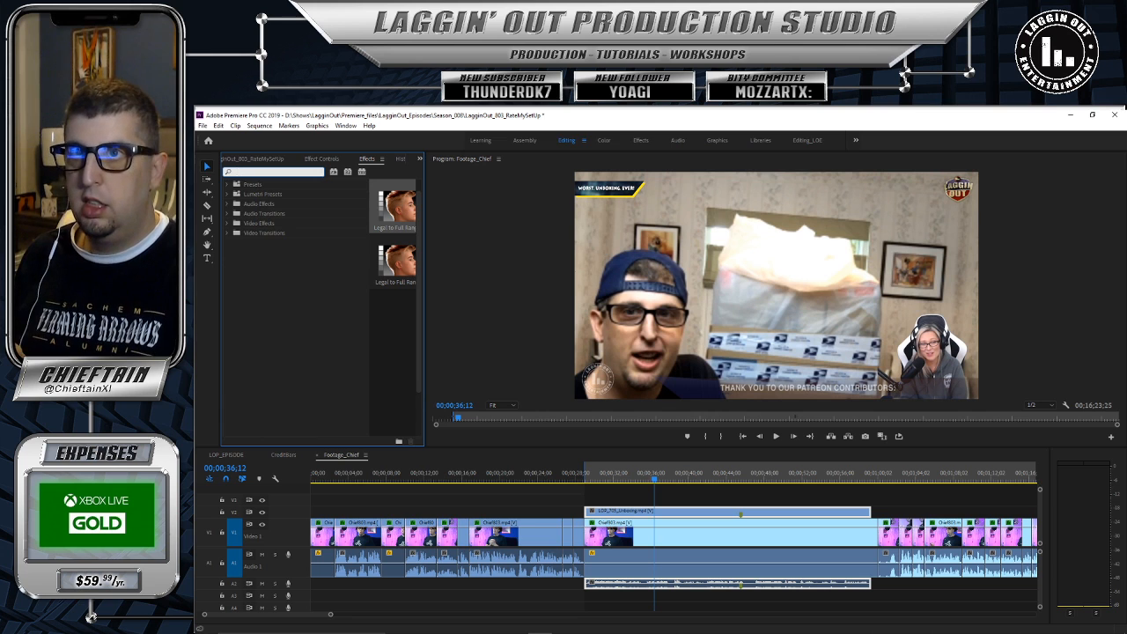
{"action": "type", "text": "black &"}
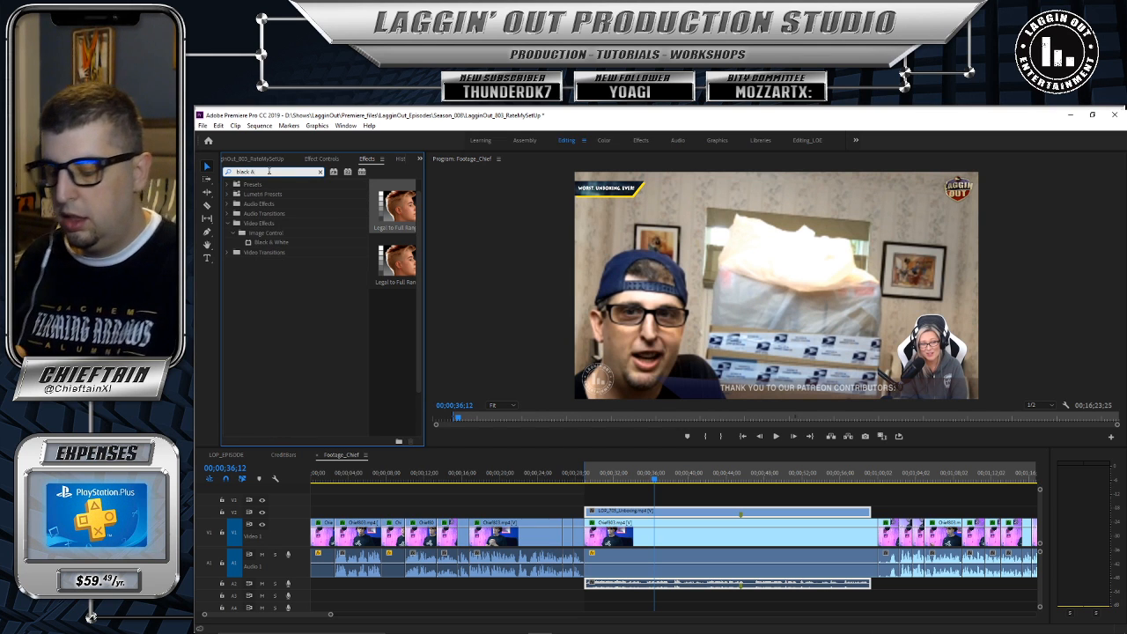
{"action": "left_click", "coordinate": [254, 247]}
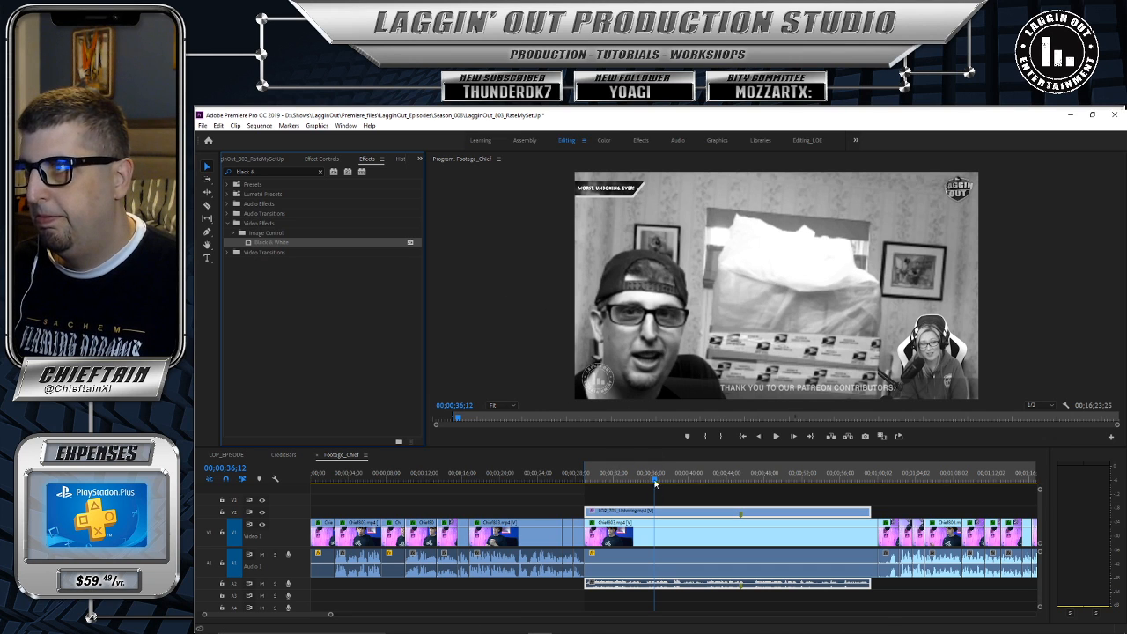
Step: Play through the unboxing clip from just before its start to review the black-and-white look
{"action": "left_click_drag", "start_coordinate": [654, 481], "coordinate": [577, 489]}
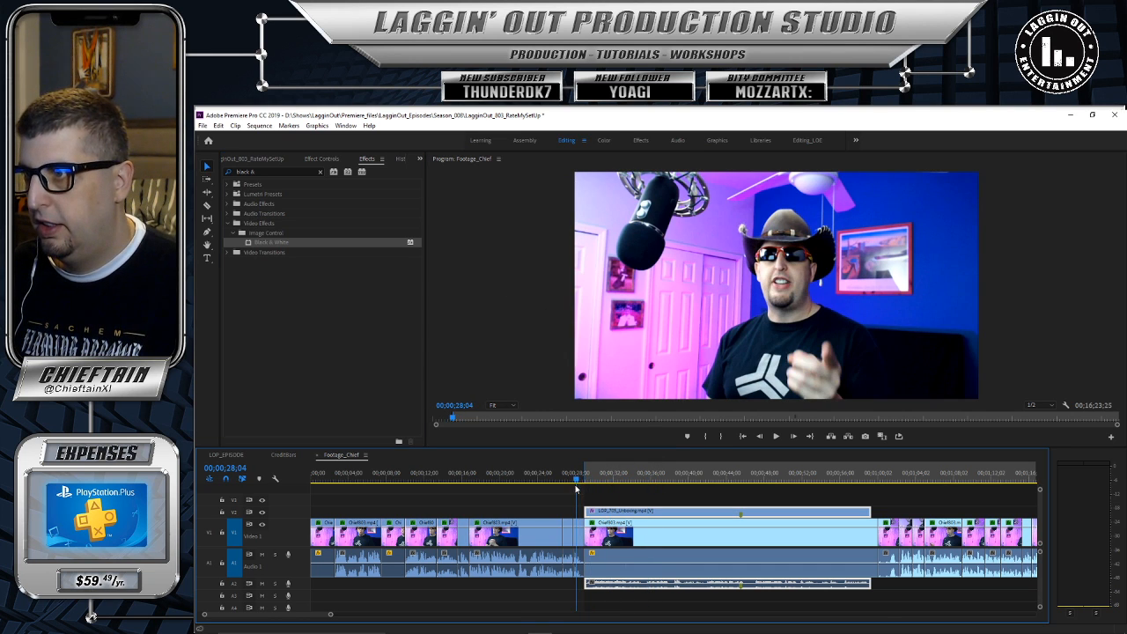
{"action": "left_click", "coordinate": [778, 438]}
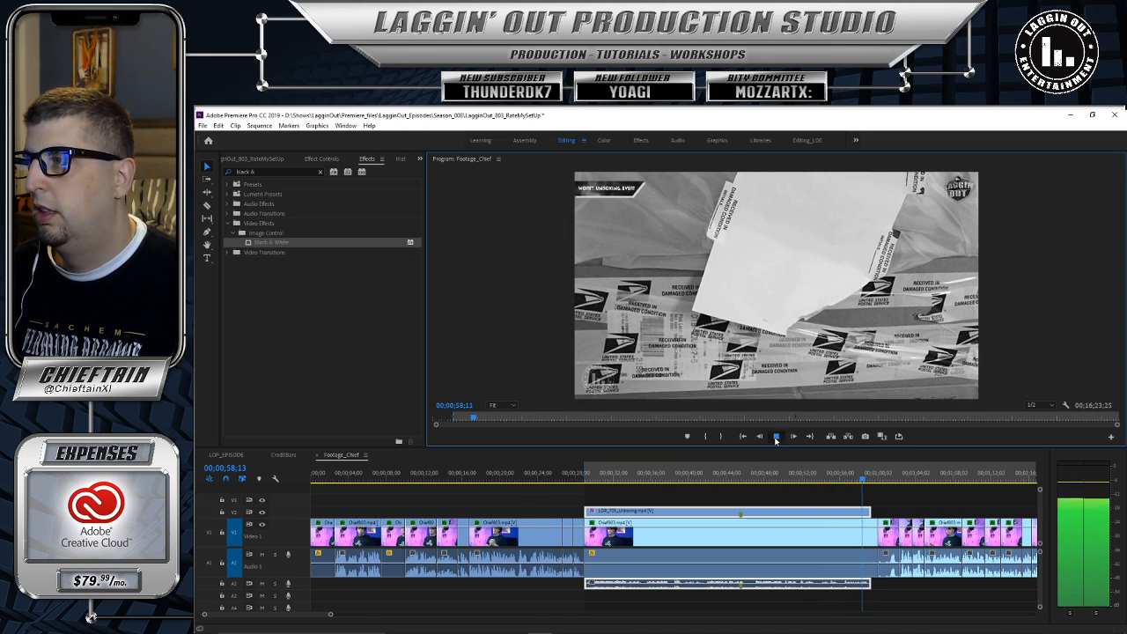
{"action": "left_click", "coordinate": [775, 437]}
Step: Extend the end of the unboxing clip to the next cut in the main footage and play across the transition
{"action": "left_click_drag", "start_coordinate": [873, 512], "coordinate": [877, 512]}
{"action": "left_click", "coordinate": [776, 437]}
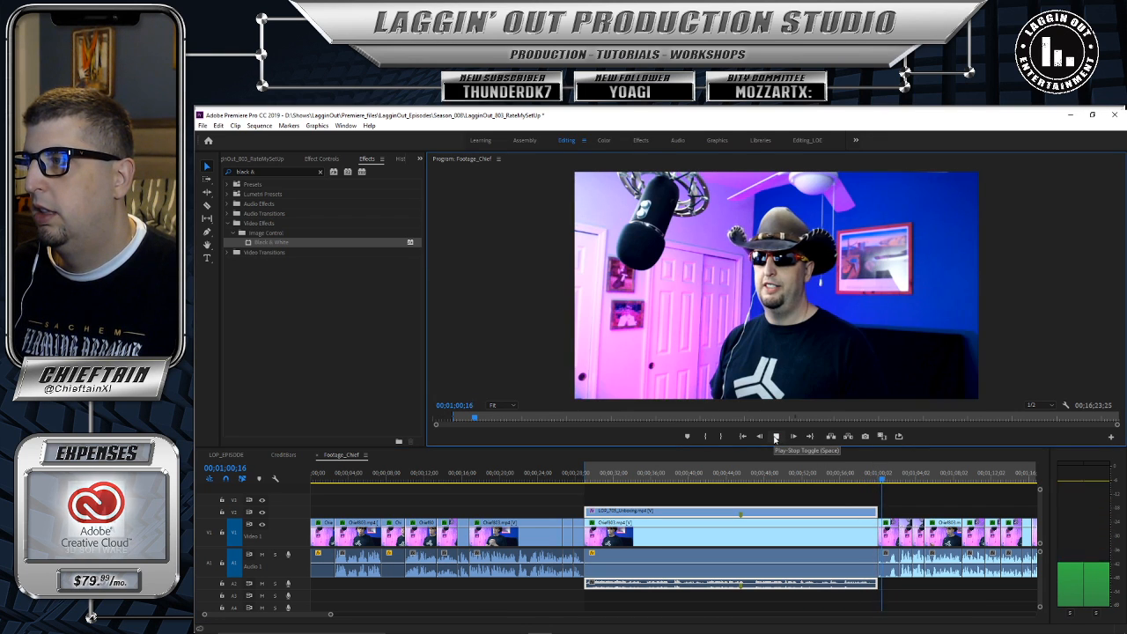
{"action": "left_click", "coordinate": [776, 436]}
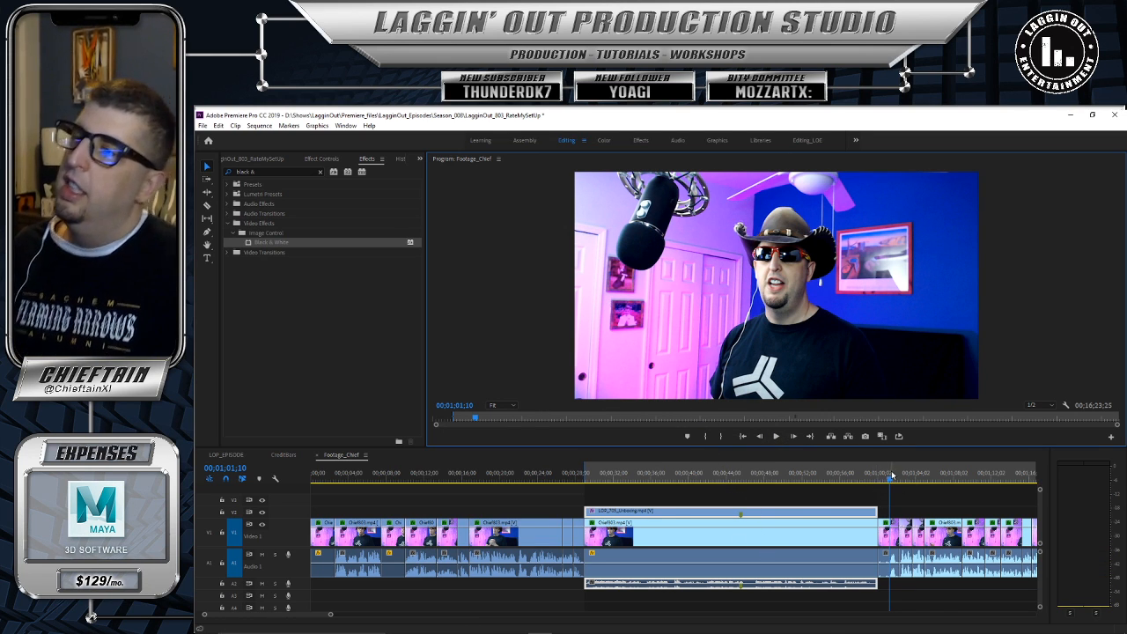
Step: Replay the transition from the end of the unboxing clip into the main footage, and save the project
{"action": "left_click_drag", "start_coordinate": [889, 479], "coordinate": [871, 538]}
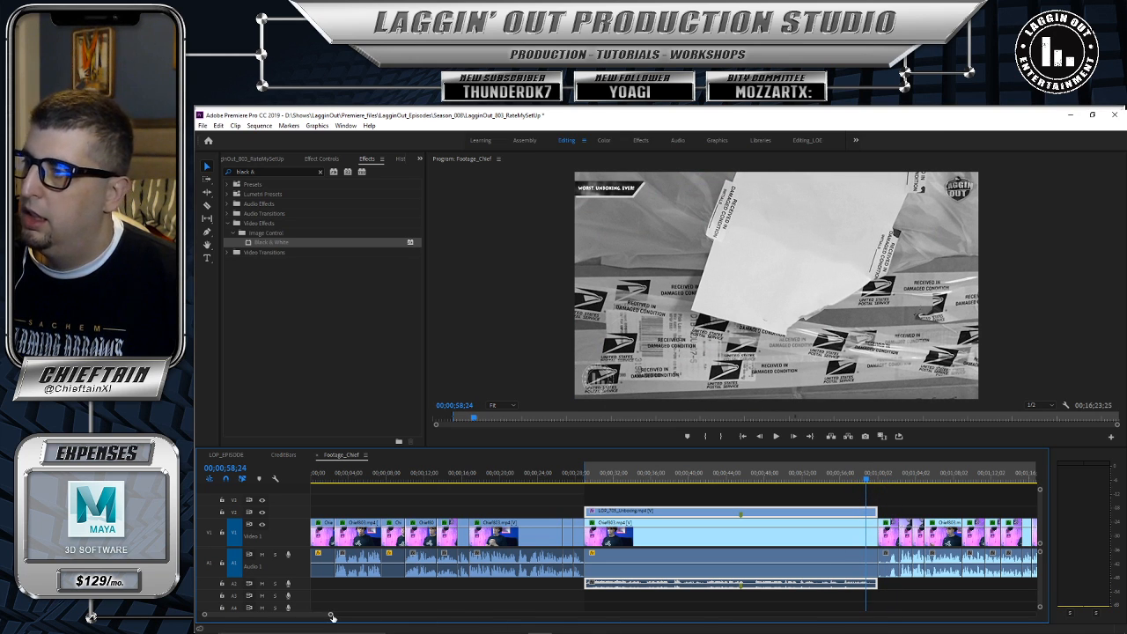
{"action": "left_click_drag", "start_coordinate": [331, 615], "coordinate": [307, 615]}
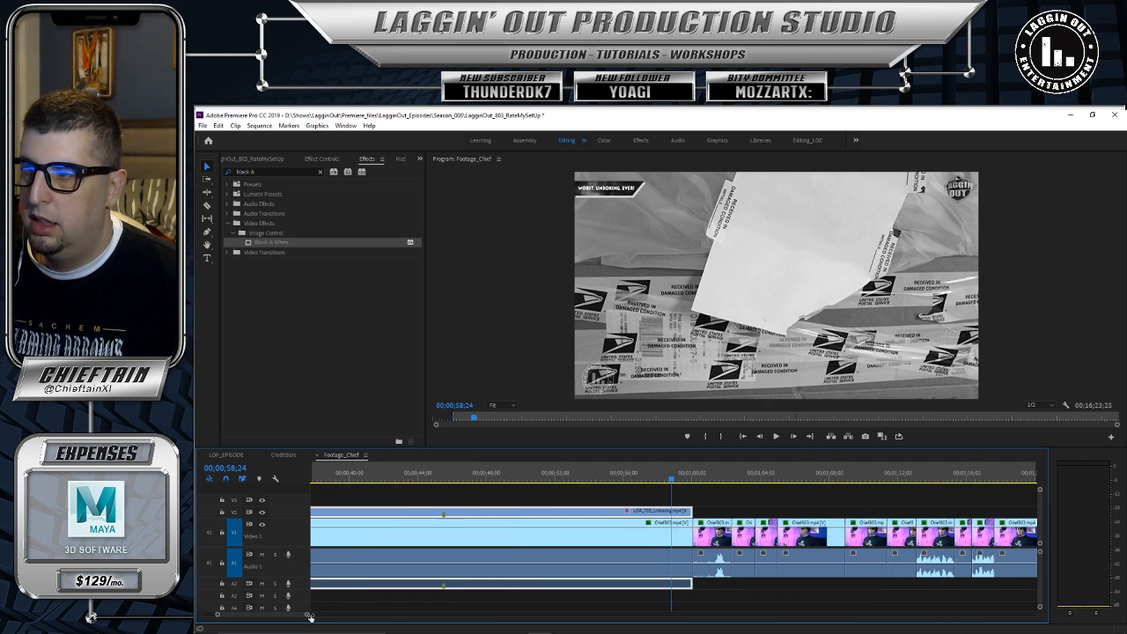
{"action": "left_click", "coordinate": [776, 437]}
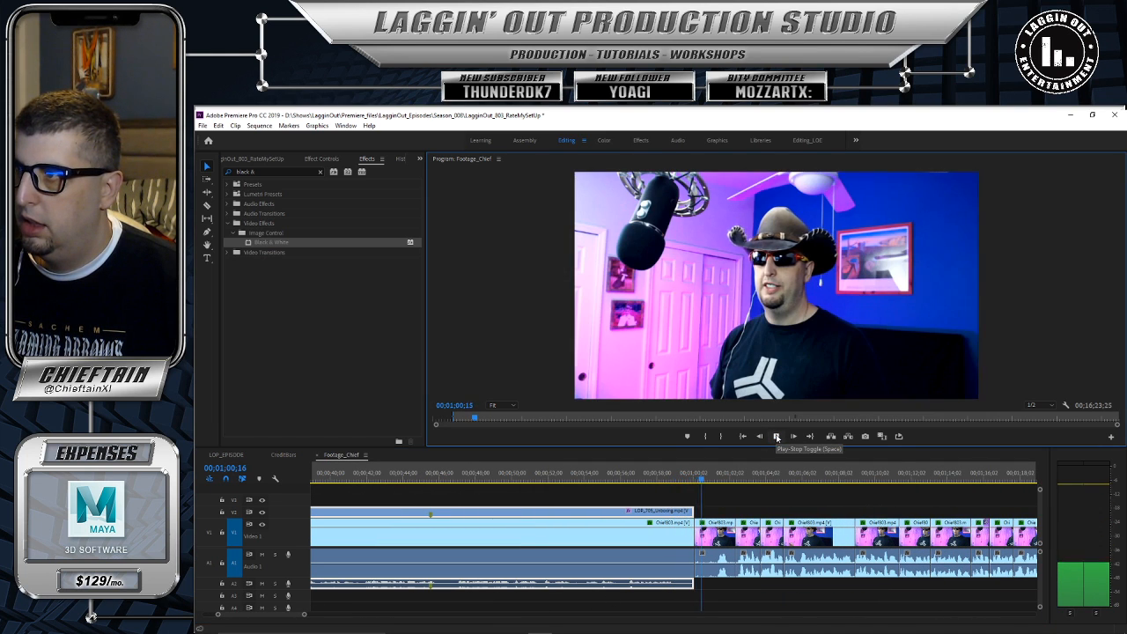
{"action": "left_click", "coordinate": [776, 436]}
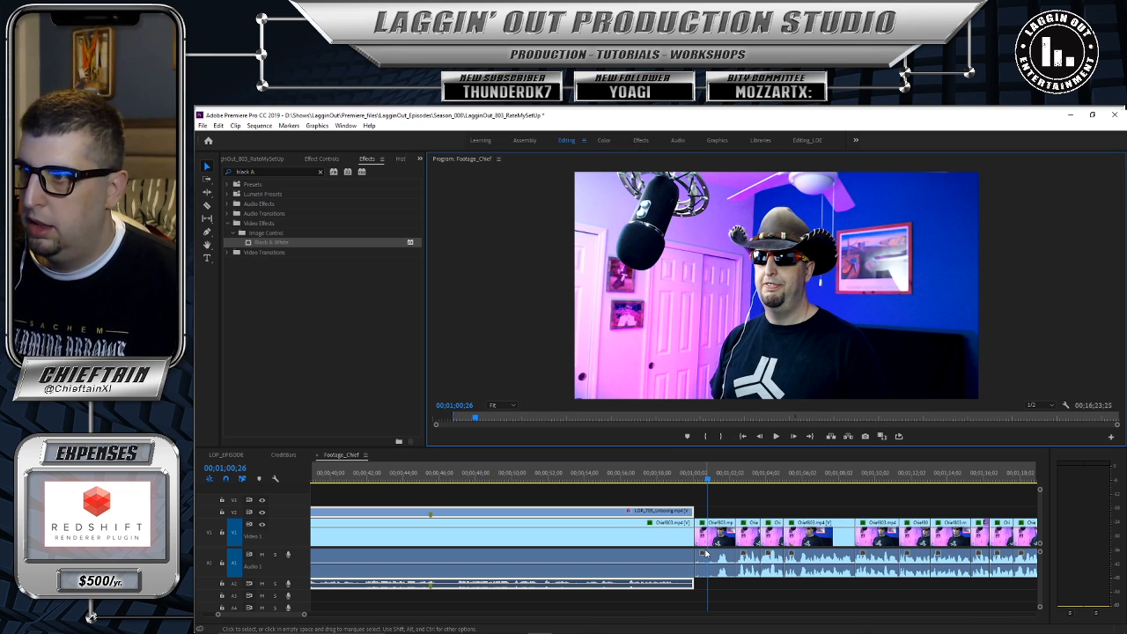
{"action": "key", "text": "ctrl+s"}
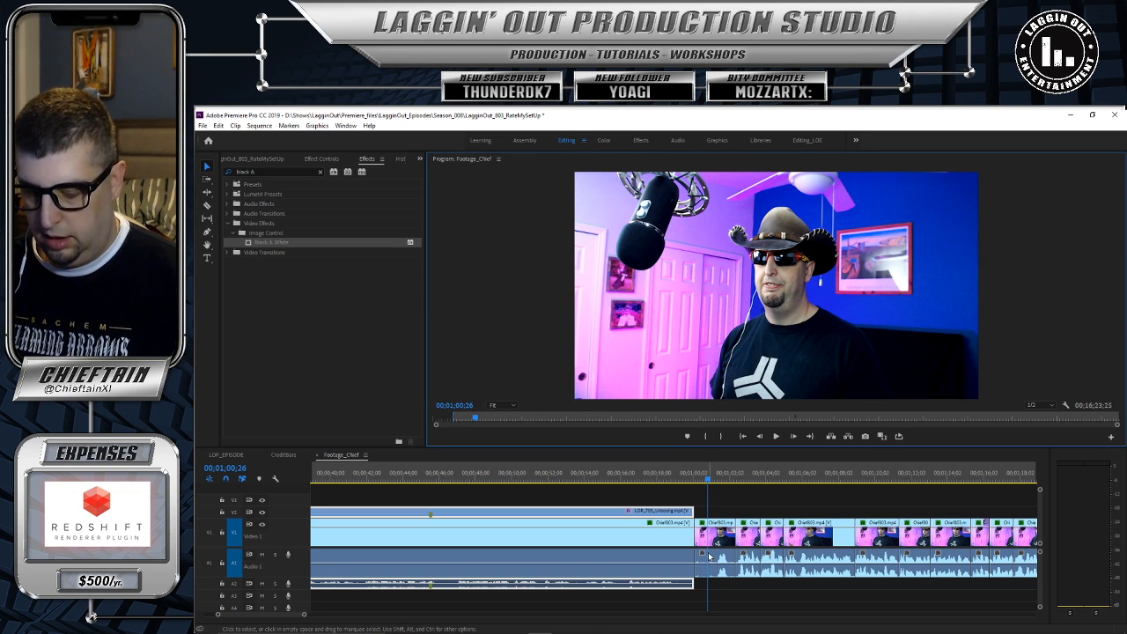
Step: Split the Chief803.mp4 segment after the unboxing clip at 00;01;00;26 and lower the short first piece's volume to -30 dB
{"action": "key", "text": "c"}
{"action": "left_click", "coordinate": [709, 556]}
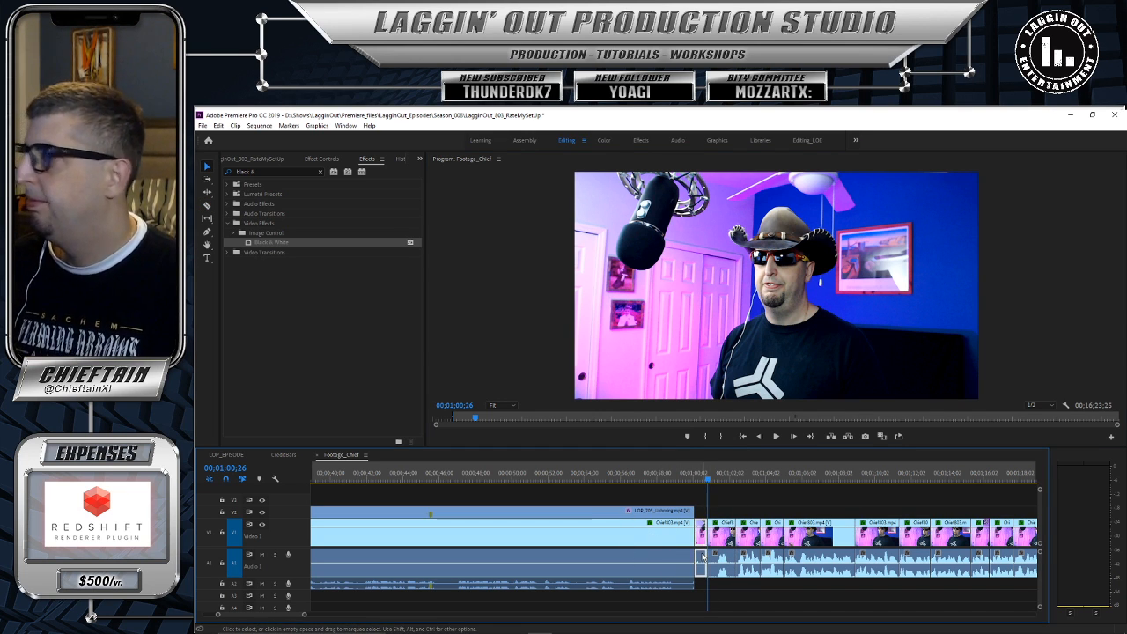
{"action": "left_click", "coordinate": [319, 159]}
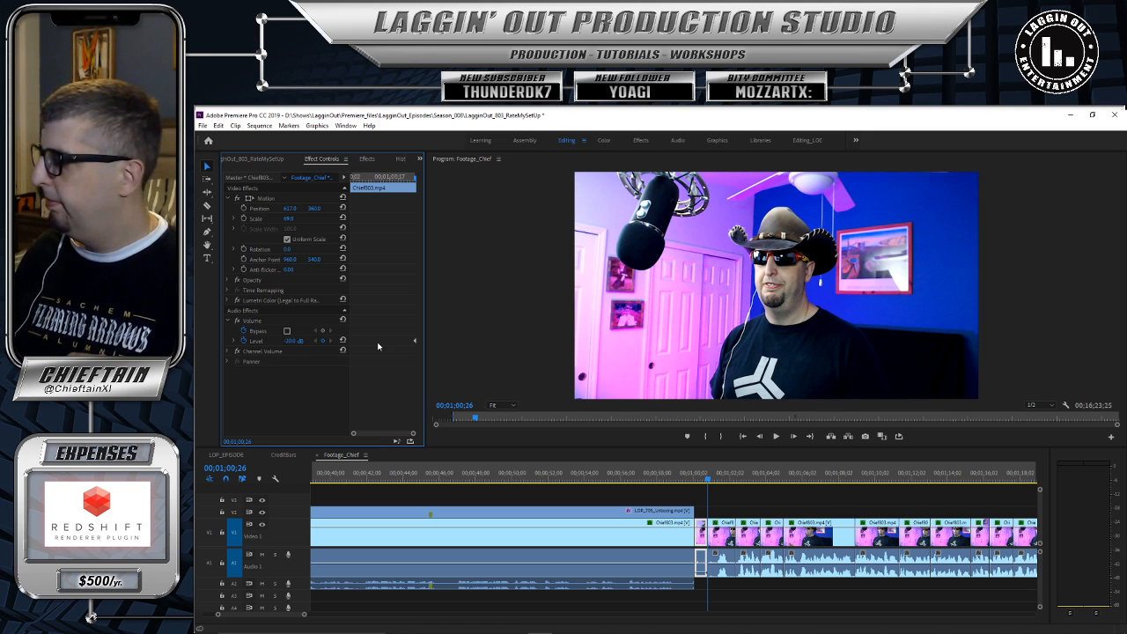
Step: Play from near the end of the unboxing clip through the following Chief803.mp4 segments to review them
{"action": "left_click_drag", "start_coordinate": [695, 480], "coordinate": [633, 469]}
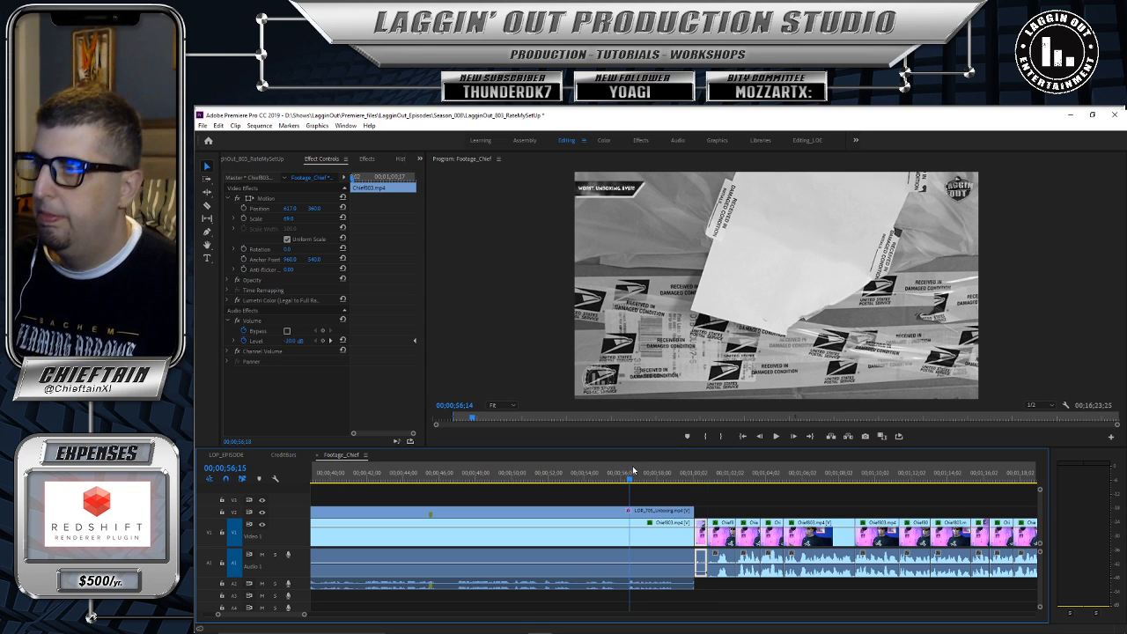
{"action": "left_click", "coordinate": [776, 436]}
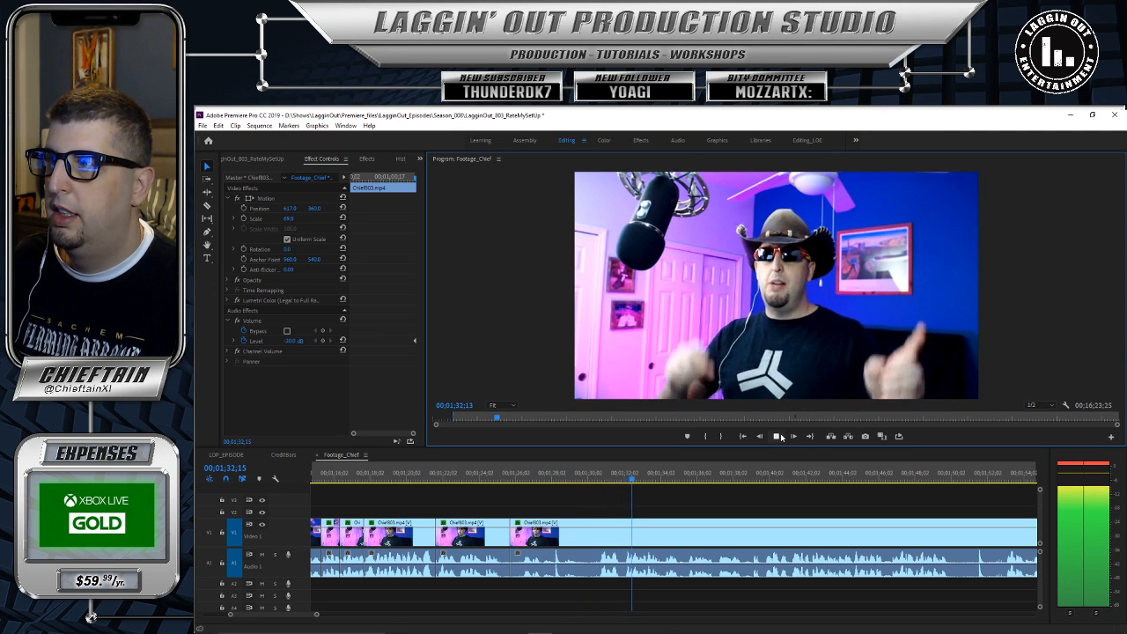
{"action": "left_click", "coordinate": [778, 435]}
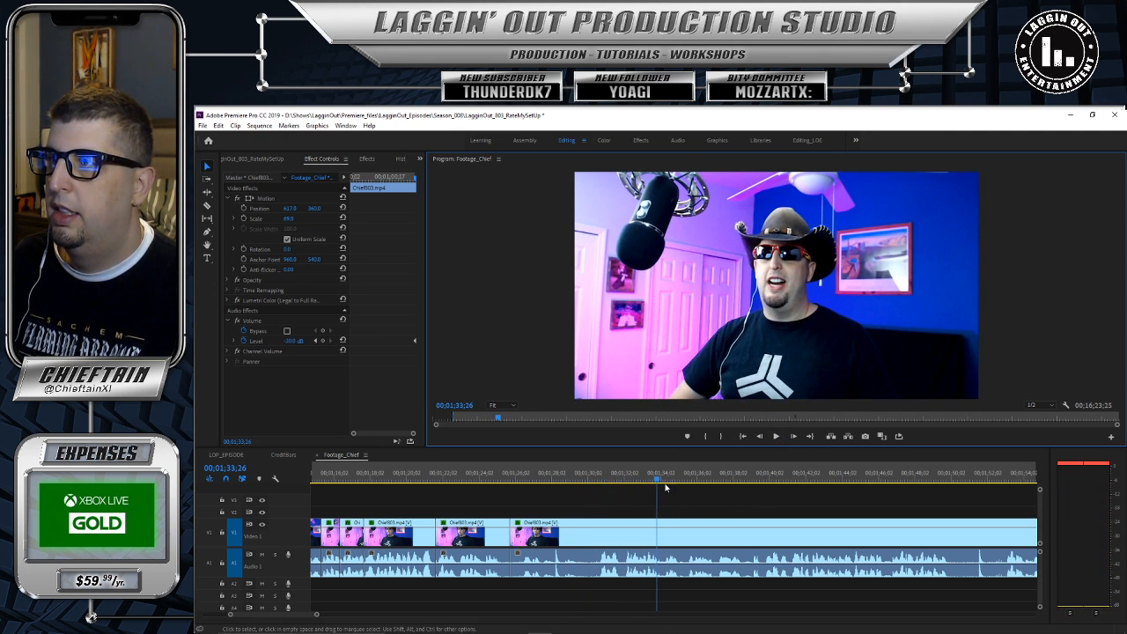
Step: Trim the start of the long Chief803.mp4 segment to 00;01;30;17 and play from the preceding segment across the gap
{"action": "left_click_drag", "start_coordinate": [657, 479], "coordinate": [598, 491]}
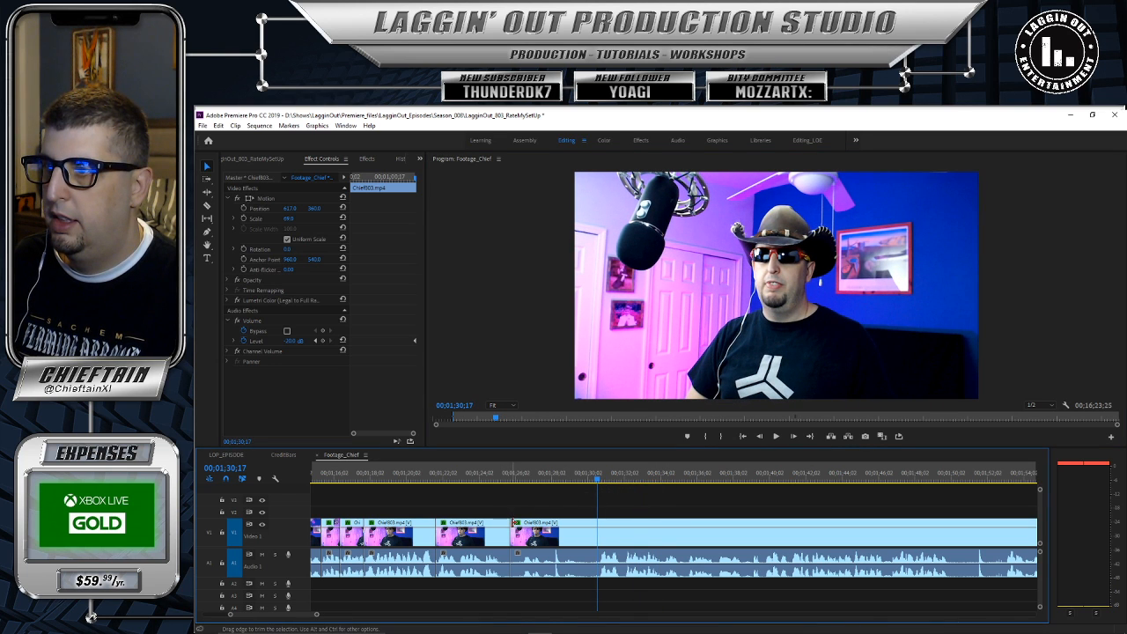
{"action": "left_click_drag", "start_coordinate": [518, 525], "coordinate": [602, 535]}
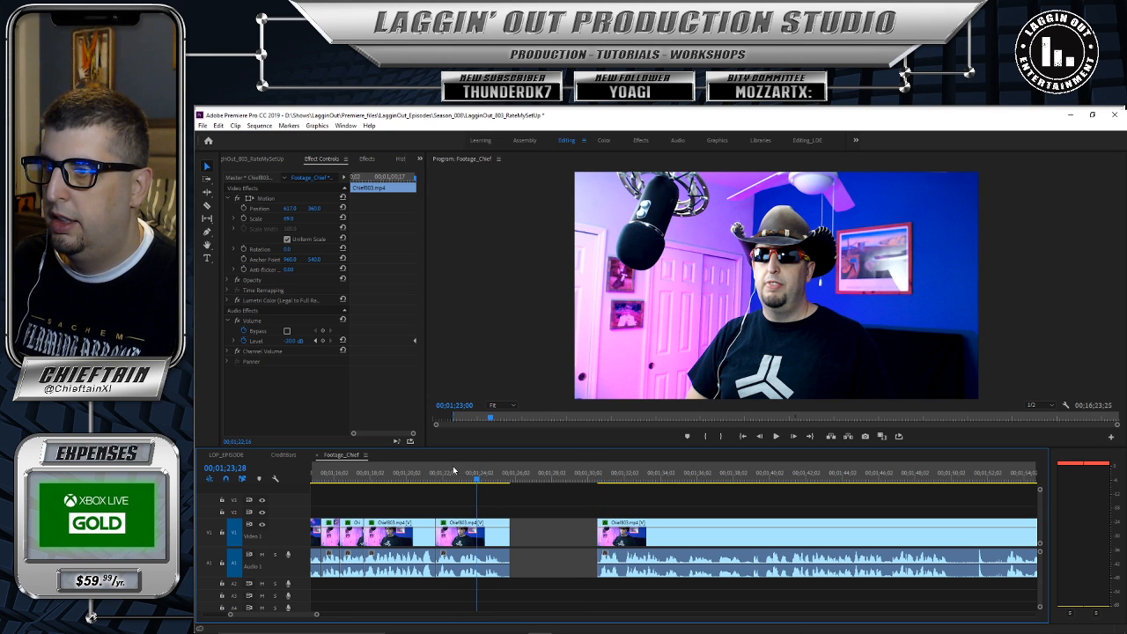
{"action": "left_click", "coordinate": [776, 438]}
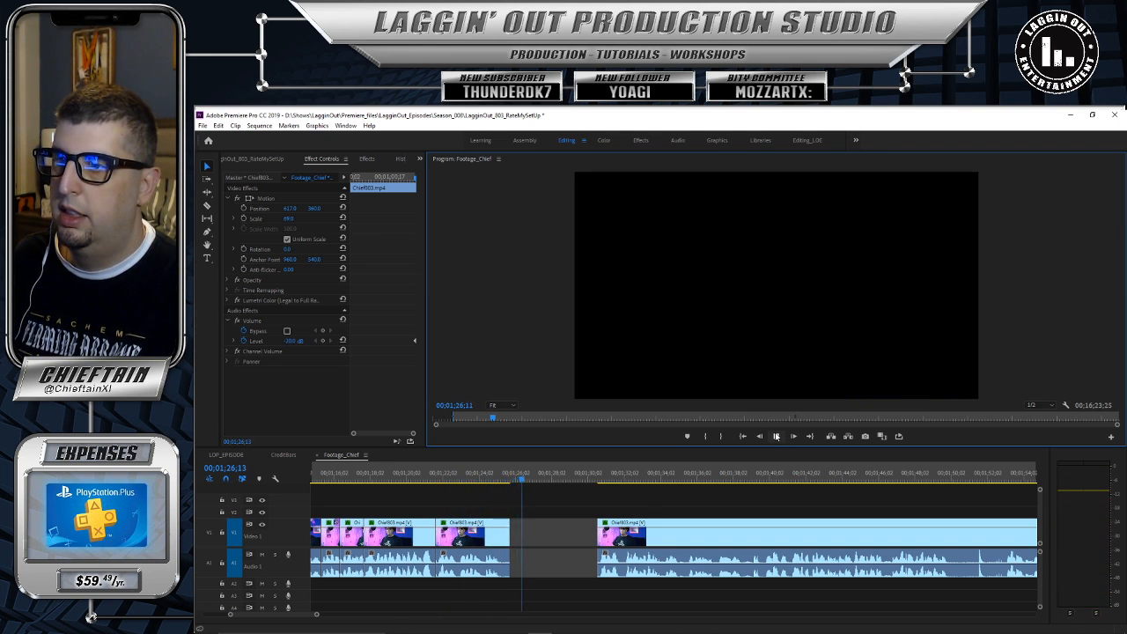
{"action": "left_click_drag", "start_coordinate": [511, 482], "coordinate": [449, 475]}
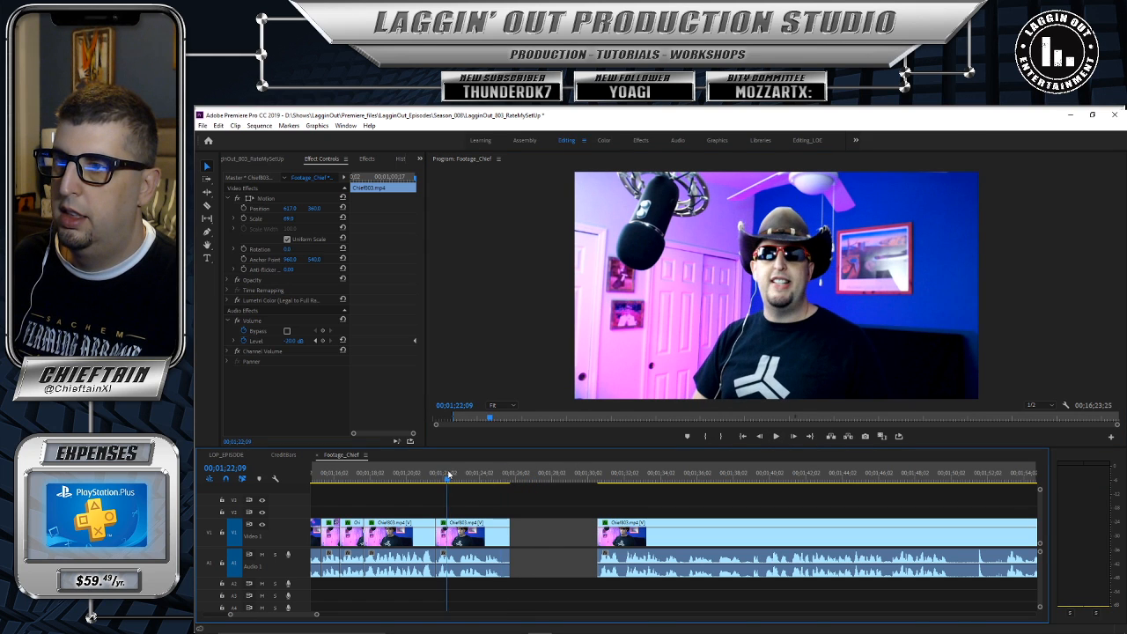
{"action": "left_click", "coordinate": [776, 437]}
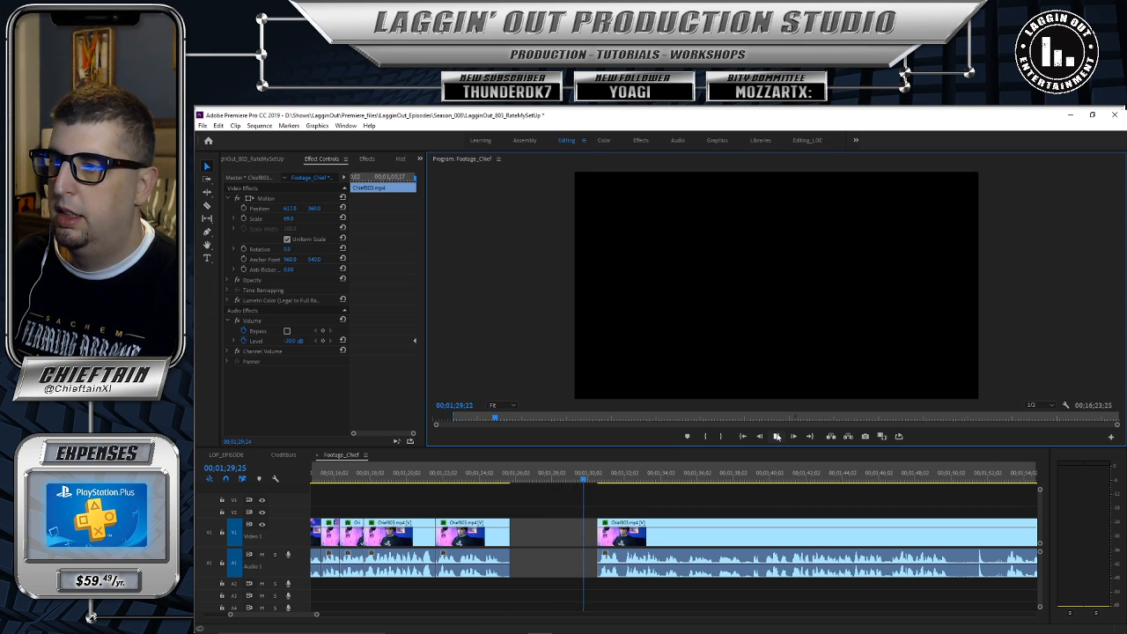
{"action": "key", "text": "space"}
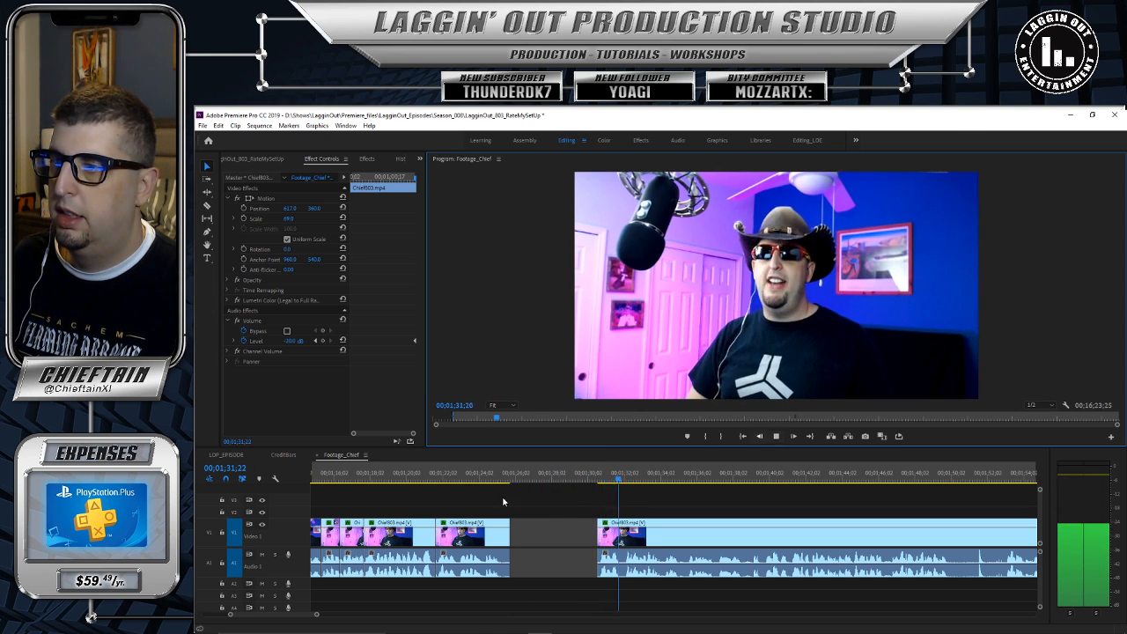
Step: Try deleting the Chief803.mp4 segment before the gap, undo the deletion, and select that segment again
{"action": "left_click", "coordinate": [507, 532]}
{"action": "key", "text": "Delete"}
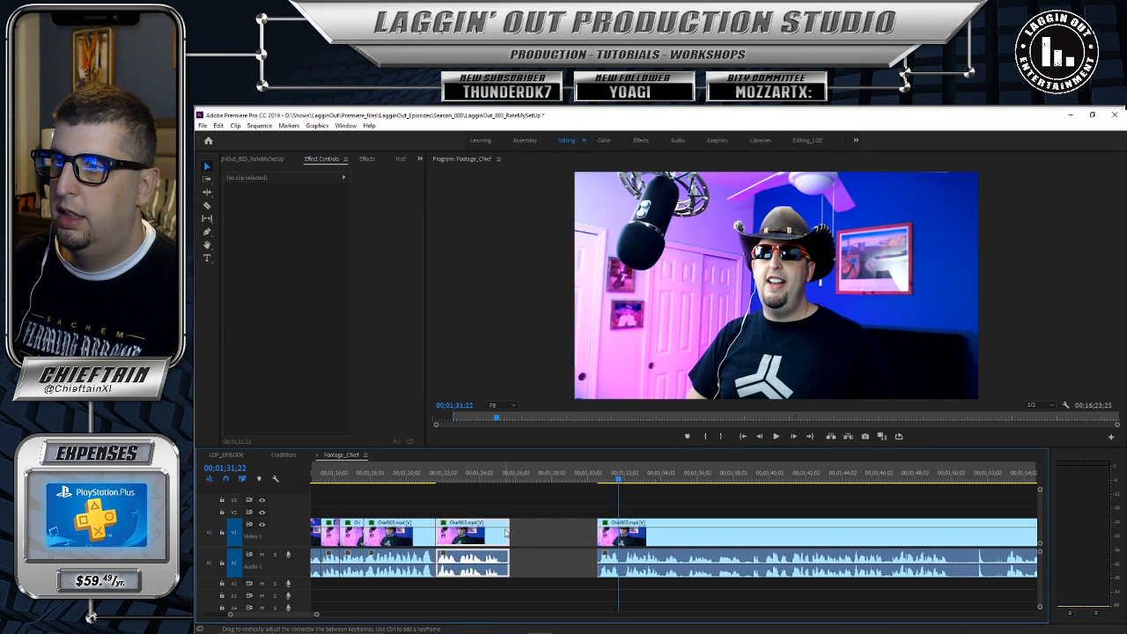
{"action": "left_click", "coordinate": [711, 529]}
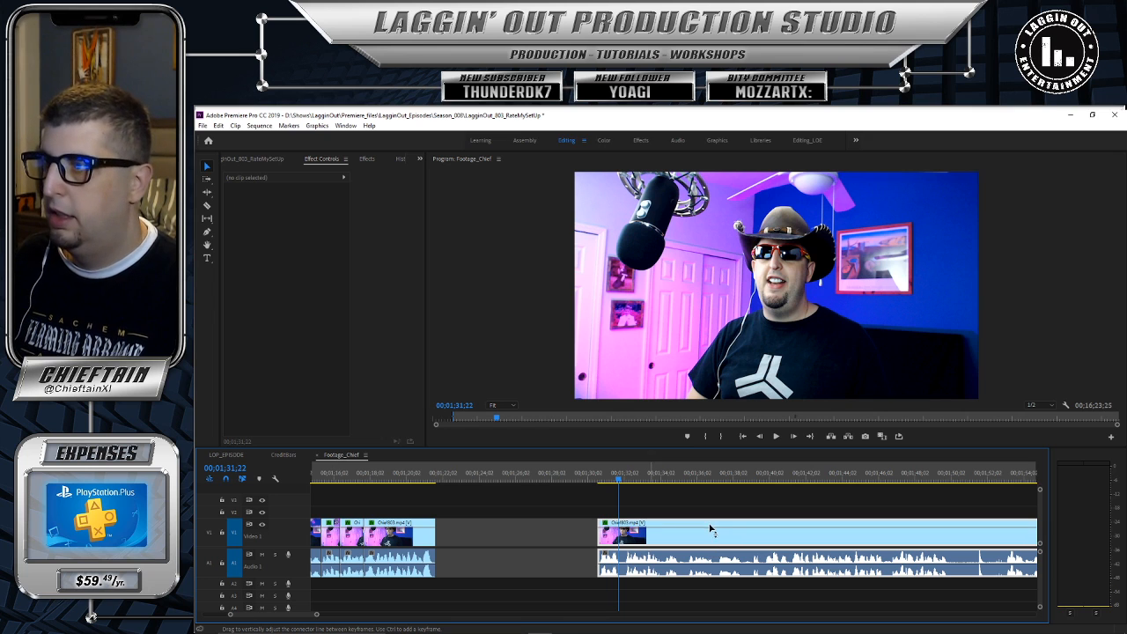
{"action": "key", "text": "ctrl+z"}
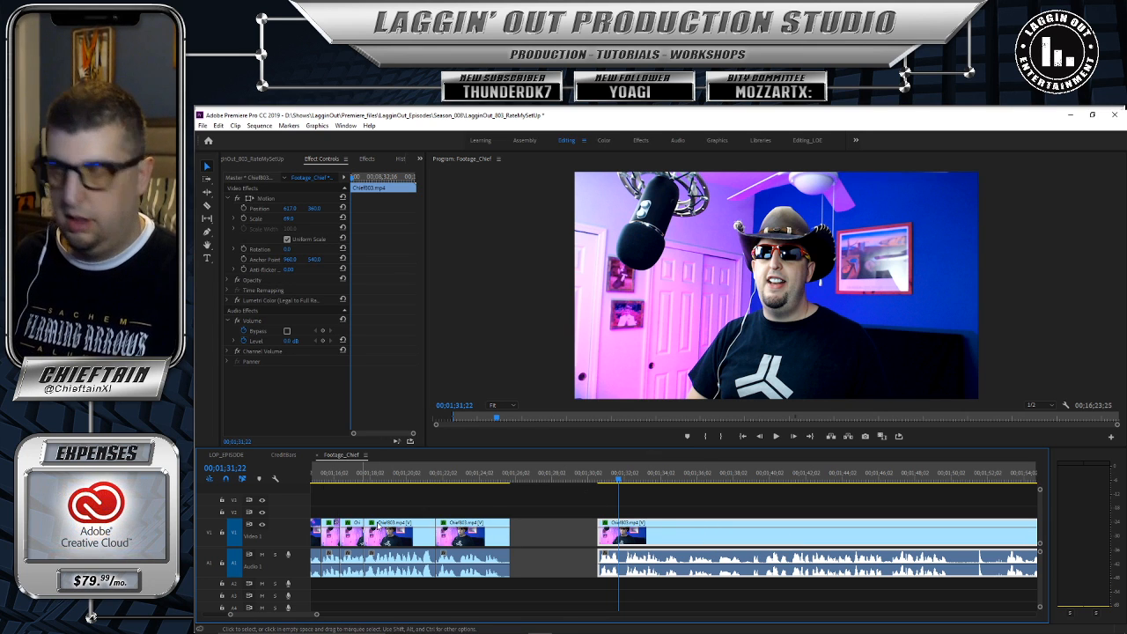
{"action": "left_click", "coordinate": [490, 527]}
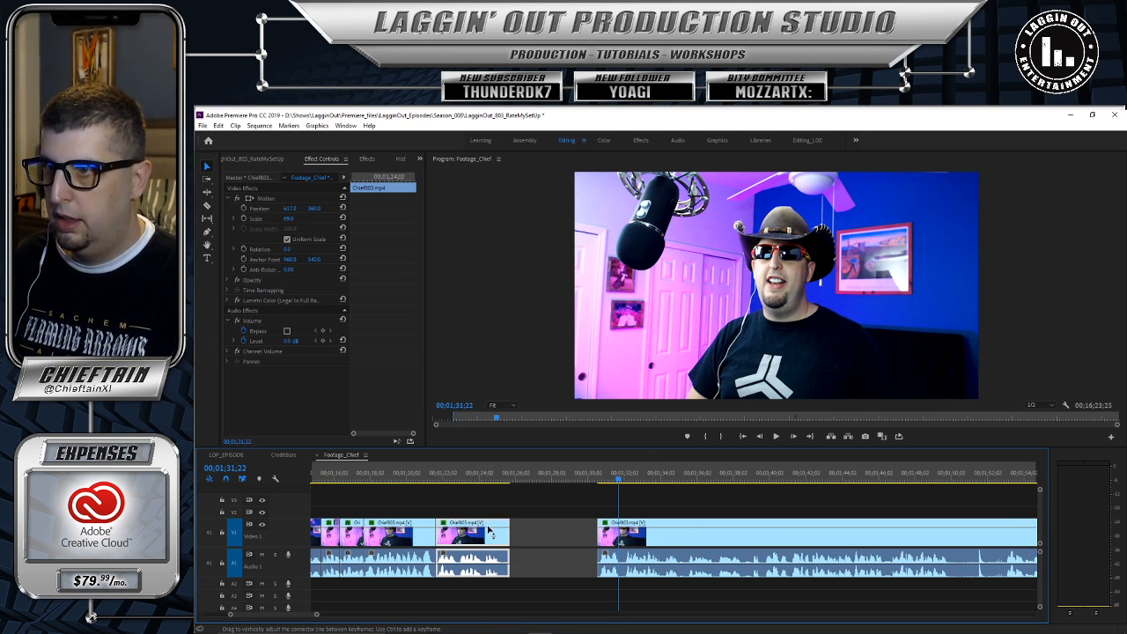
Step: Delete the selected Chief803.mp4 segment before the gap and move the long segment back against the preceding clip
{"action": "key", "text": "Delete"}
{"action": "left_click", "coordinate": [730, 525]}
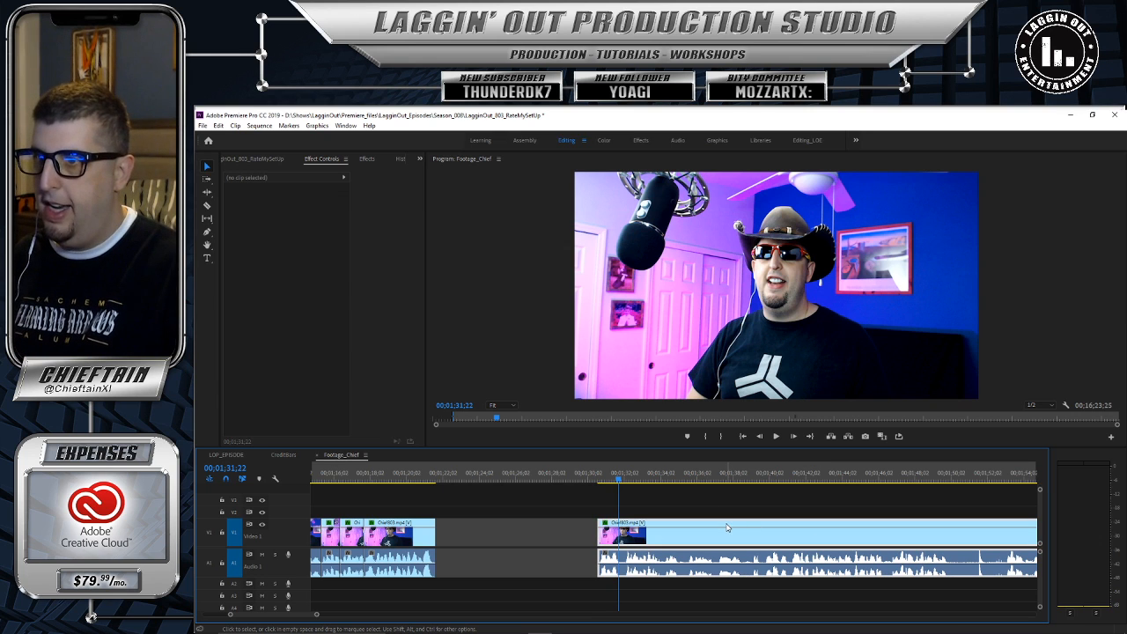
{"action": "left_click_drag", "start_coordinate": [726, 527], "coordinate": [578, 528]}
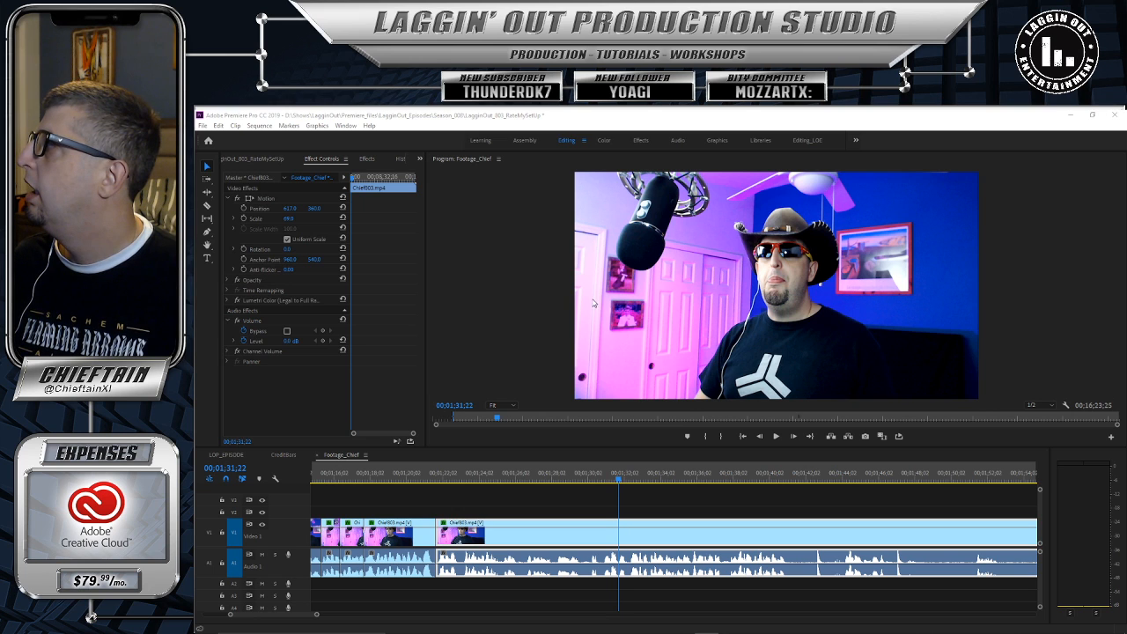
Step: Play the sequence from 00;01;17;18 across the new join to review the cut
{"action": "left_click", "coordinate": [362, 479]}
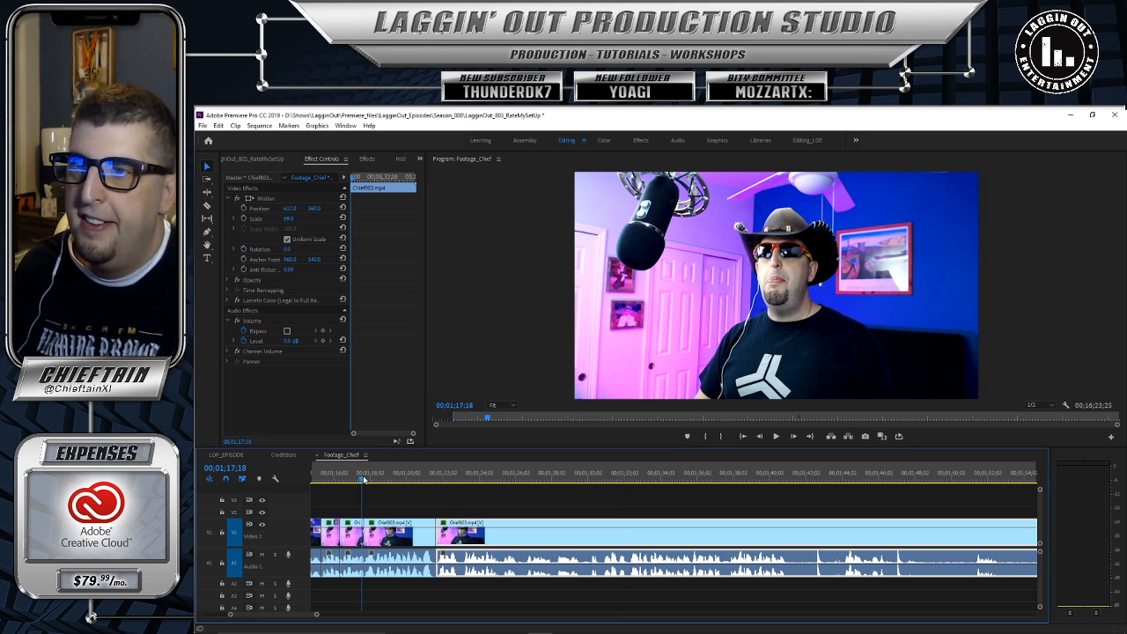
{"action": "key", "text": "space"}
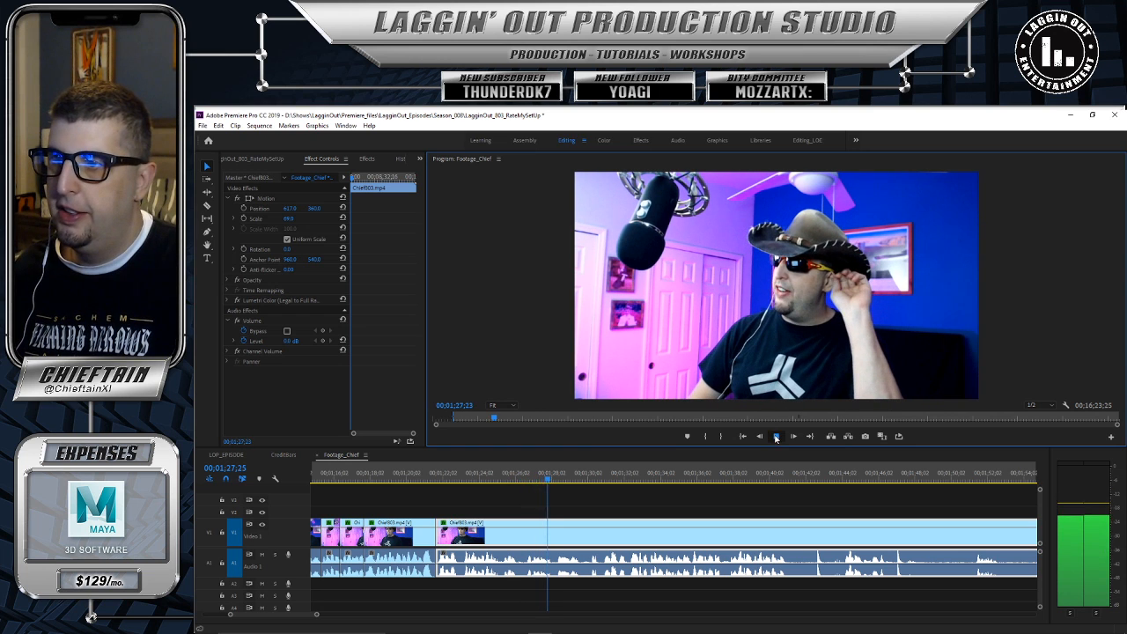
{"action": "left_click", "coordinate": [776, 437]}
Step: Locate the end of the wanted speech in the long Chief803.mp4 segment and split it at 00;01;25;10
{"action": "left_click_drag", "start_coordinate": [541, 481], "coordinate": [455, 482]}
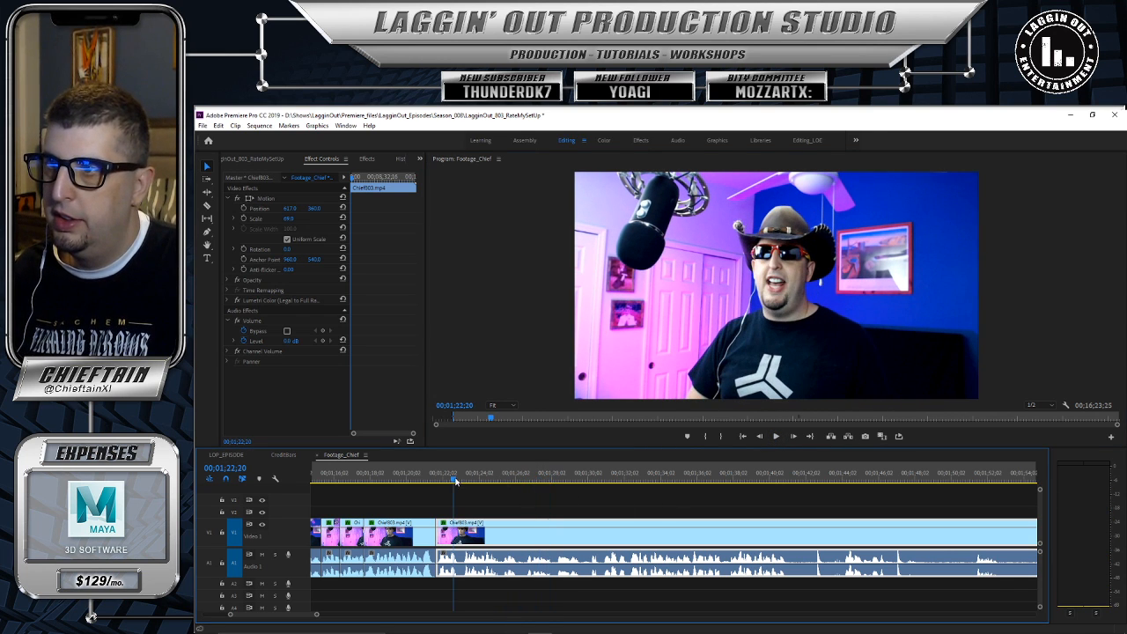
{"action": "left_click", "coordinate": [775, 438]}
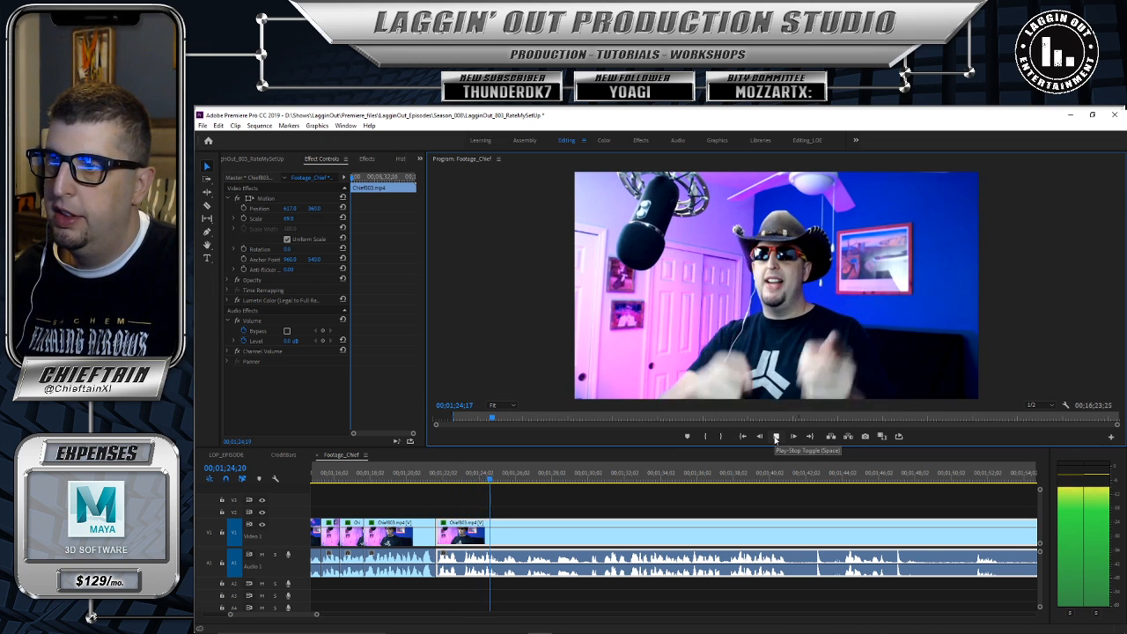
{"action": "left_click", "coordinate": [504, 481]}
{"action": "left_click_drag", "start_coordinate": [507, 483], "coordinate": [485, 484]}
{"action": "left_click", "coordinate": [775, 437]}
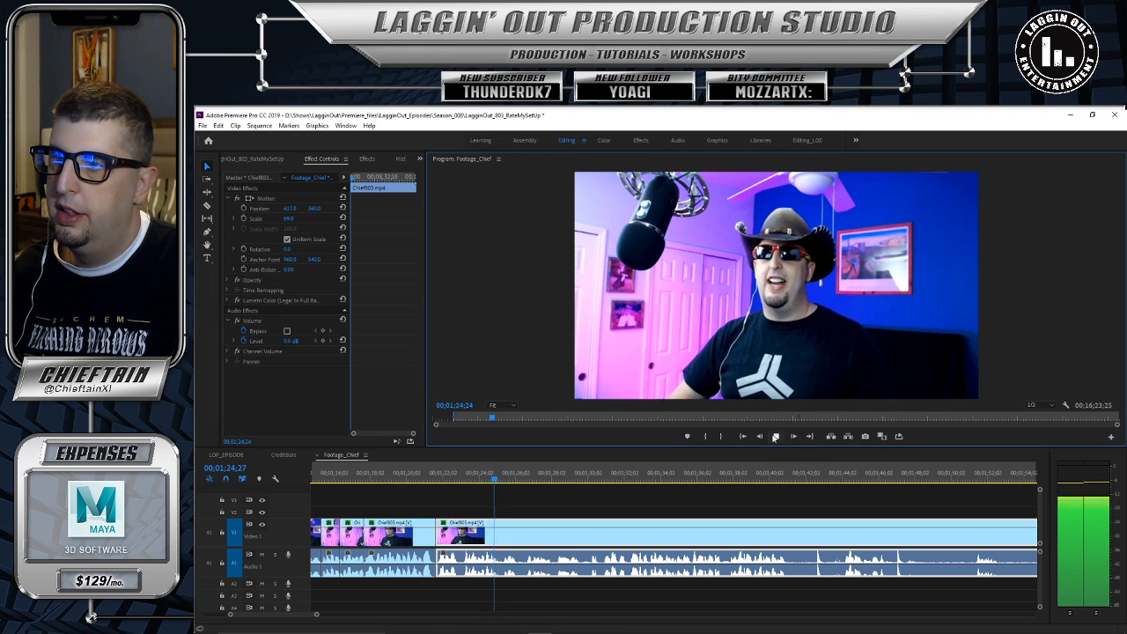
{"action": "key", "text": "space"}
{"action": "key", "text": "c"}
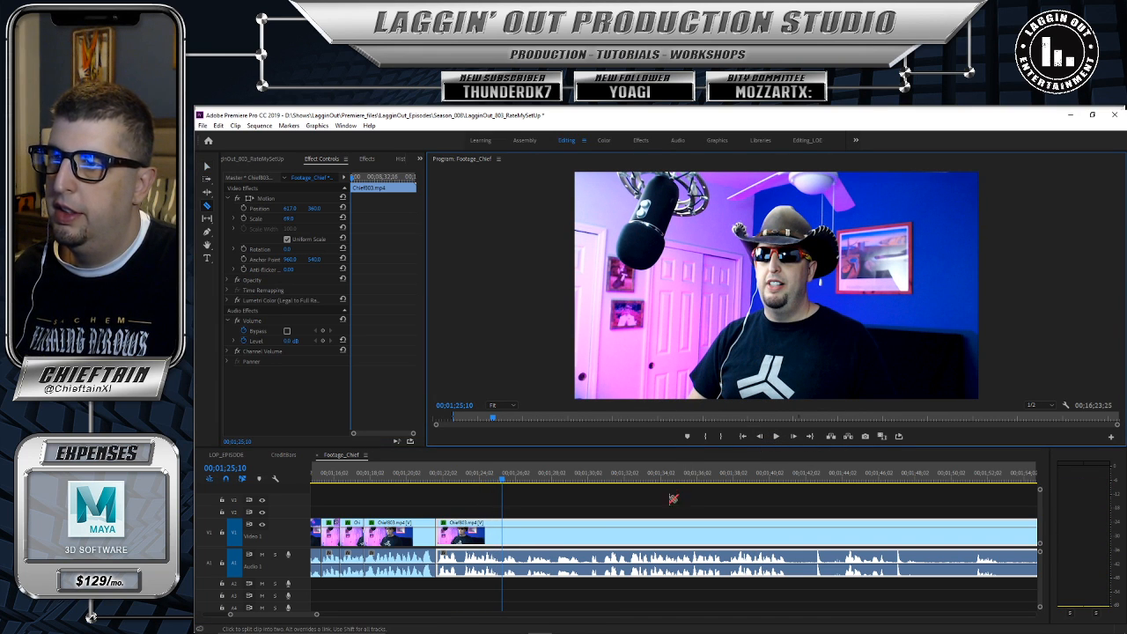
{"action": "left_click", "coordinate": [502, 525]}
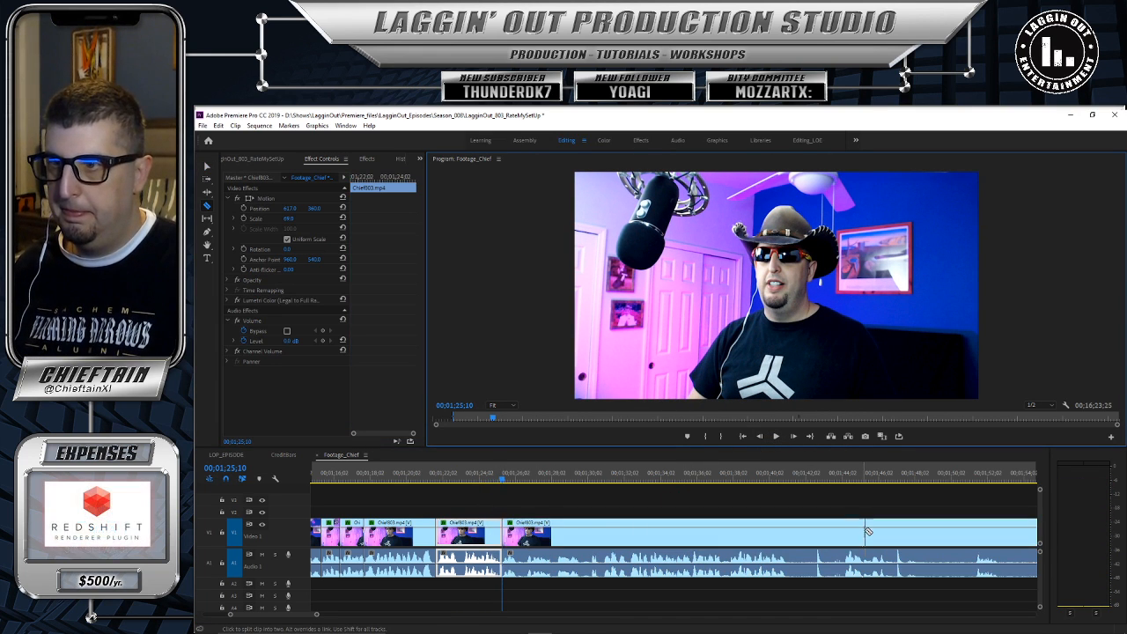
Step: Trim the start of the segment after the split to 00;01;30;26 and move it back against the preceding piece
{"action": "left_click", "coordinate": [774, 437]}
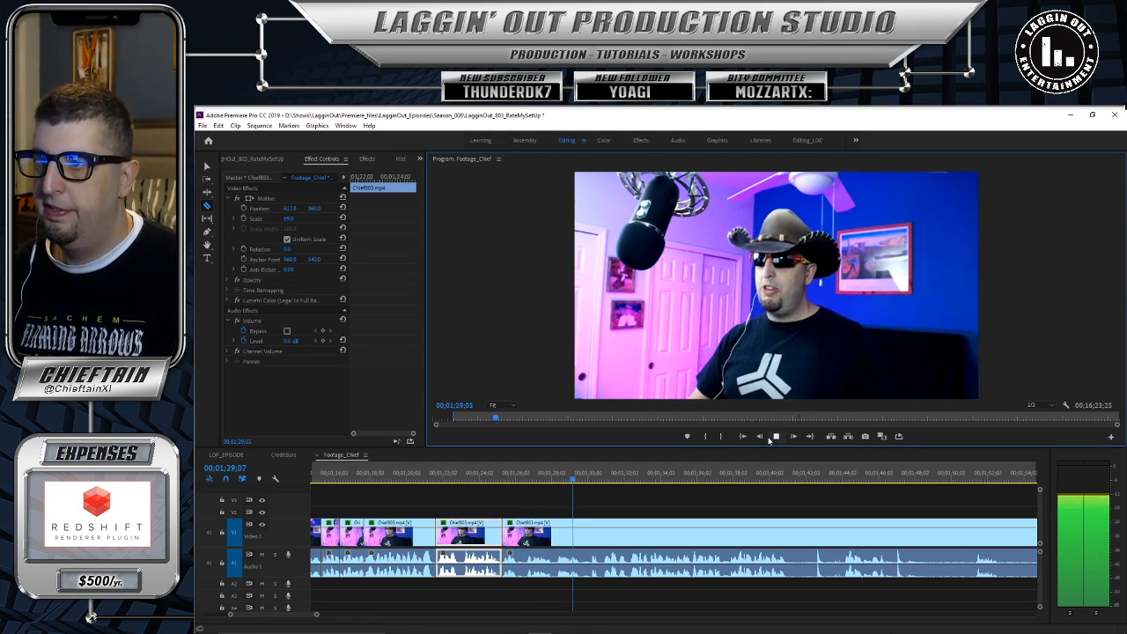
{"action": "key", "text": "space"}
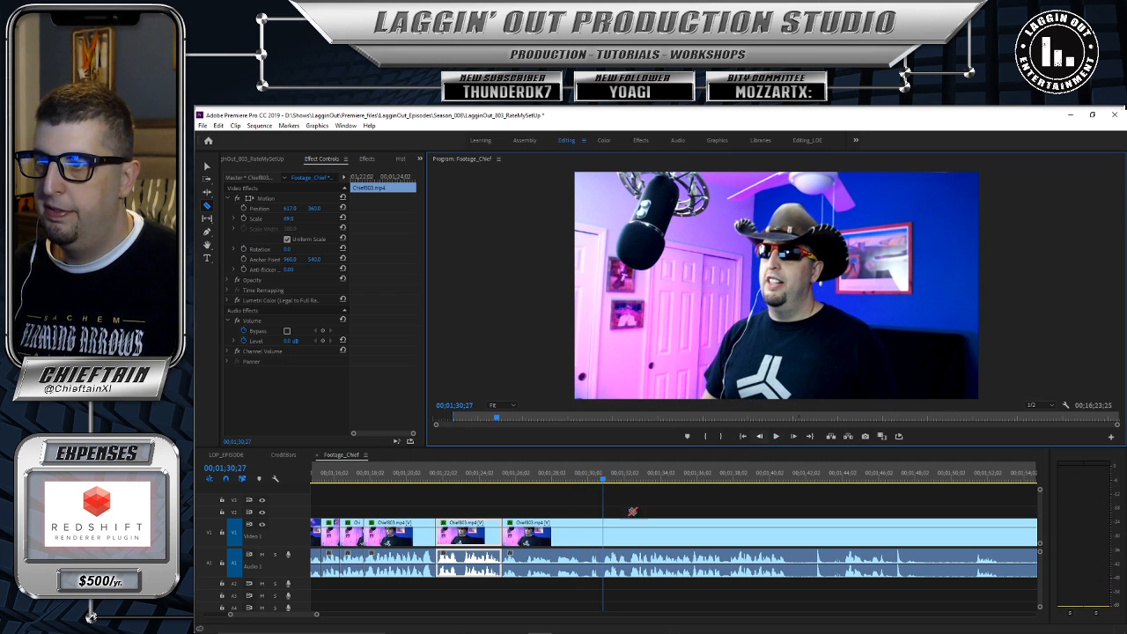
{"action": "left_click", "coordinate": [761, 437]}
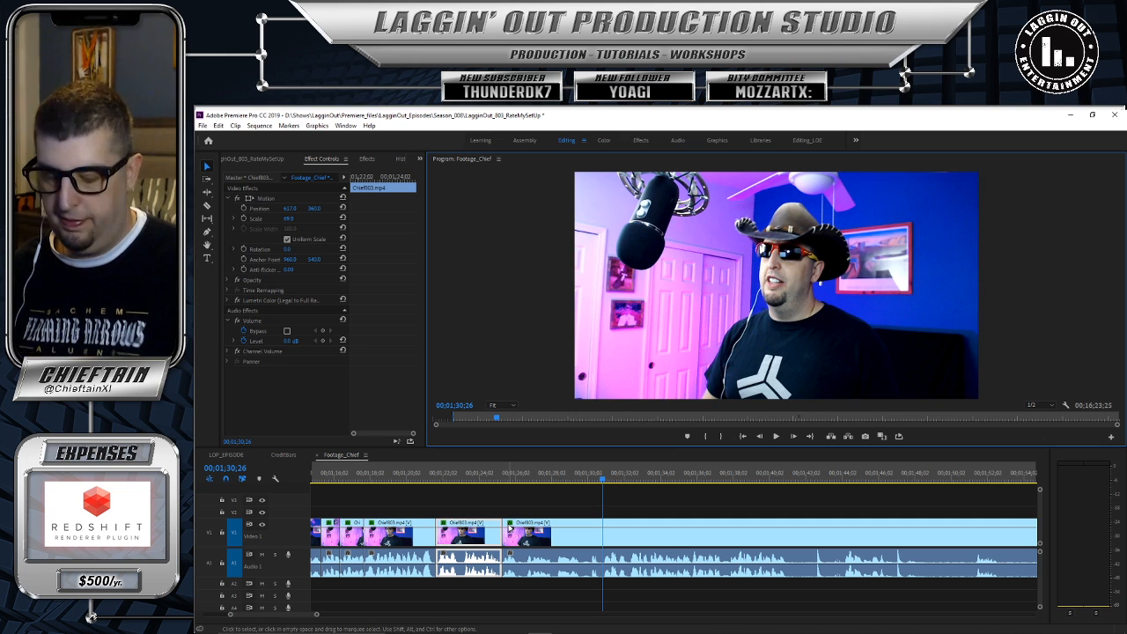
{"action": "left_click_drag", "start_coordinate": [508, 523], "coordinate": [608, 531]}
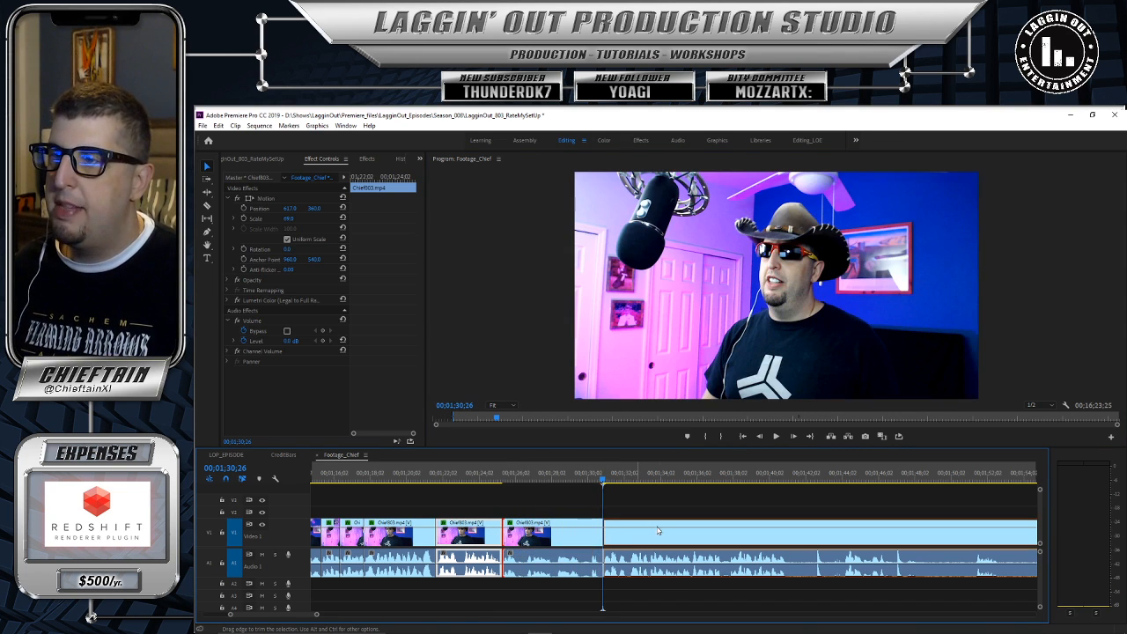
{"action": "left_click_drag", "start_coordinate": [715, 525], "coordinate": [531, 529]}
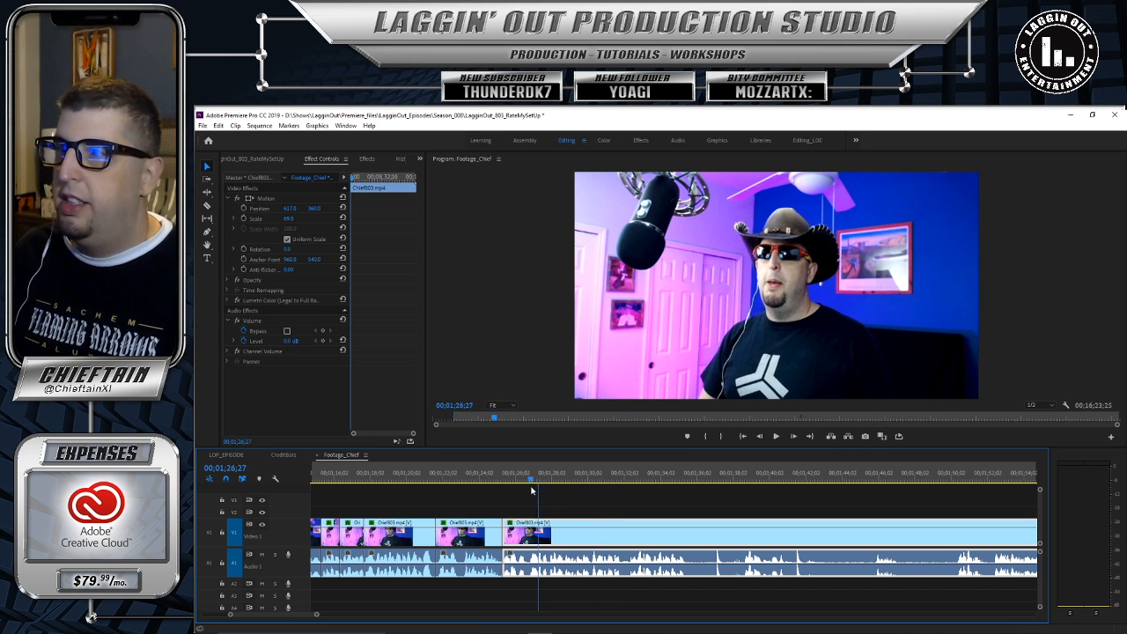
Step: Play from 00;01;24;20 across the new join and split the long Chief803.mp4 segment at 00;01;50;01
{"action": "left_click", "coordinate": [491, 476]}
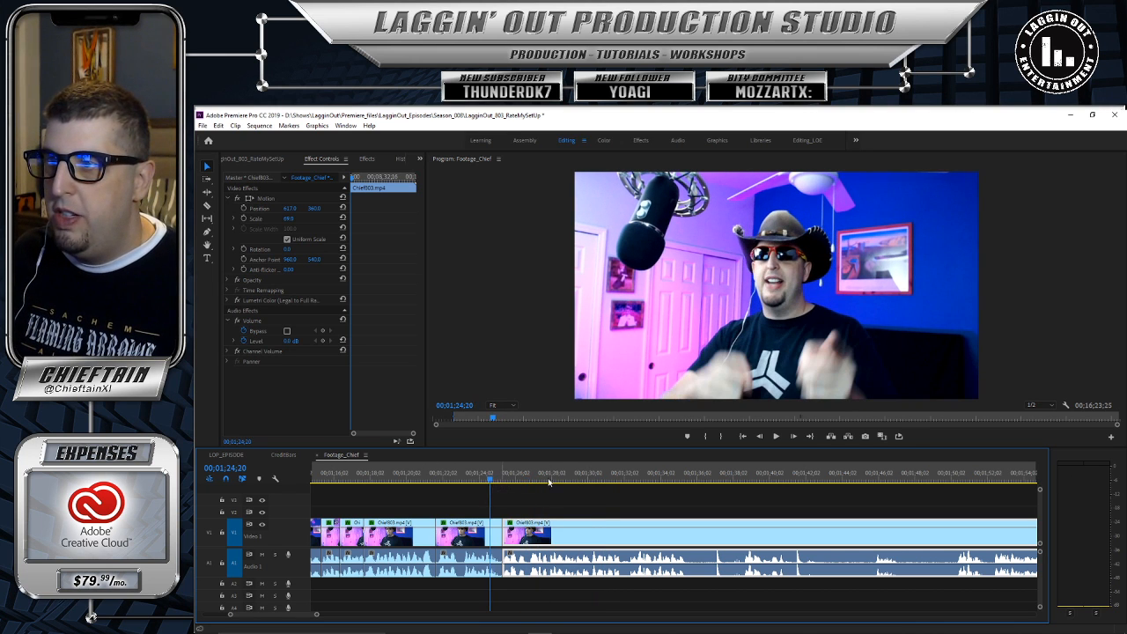
{"action": "left_click", "coordinate": [777, 436]}
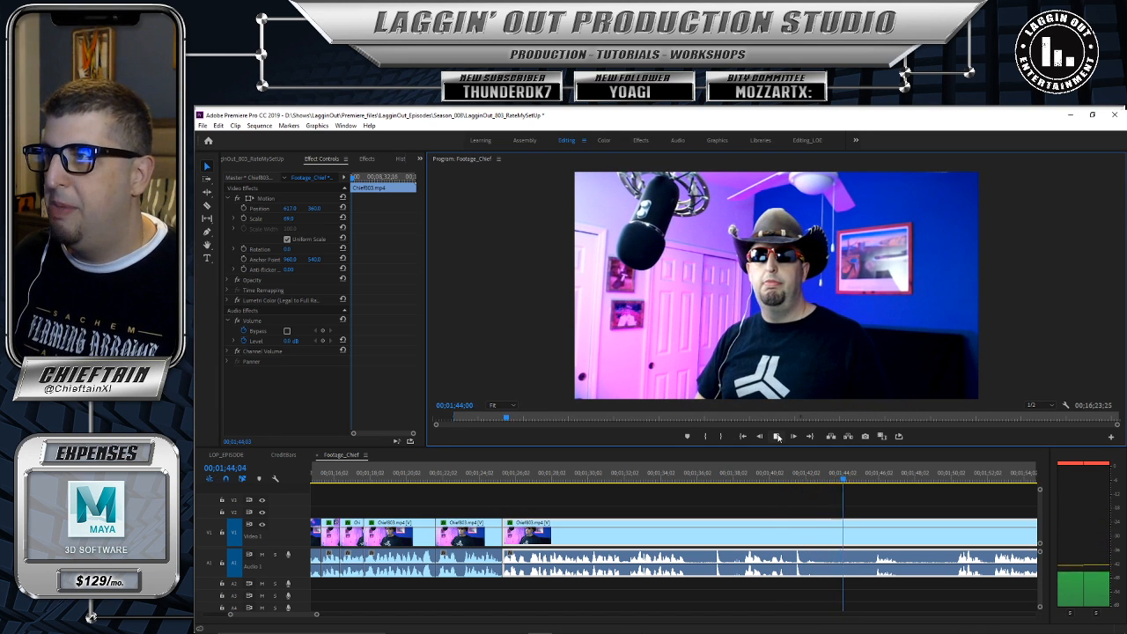
{"action": "left_click", "coordinate": [778, 438]}
{"action": "left_click_drag", "start_coordinate": [316, 613], "coordinate": [348, 615]}
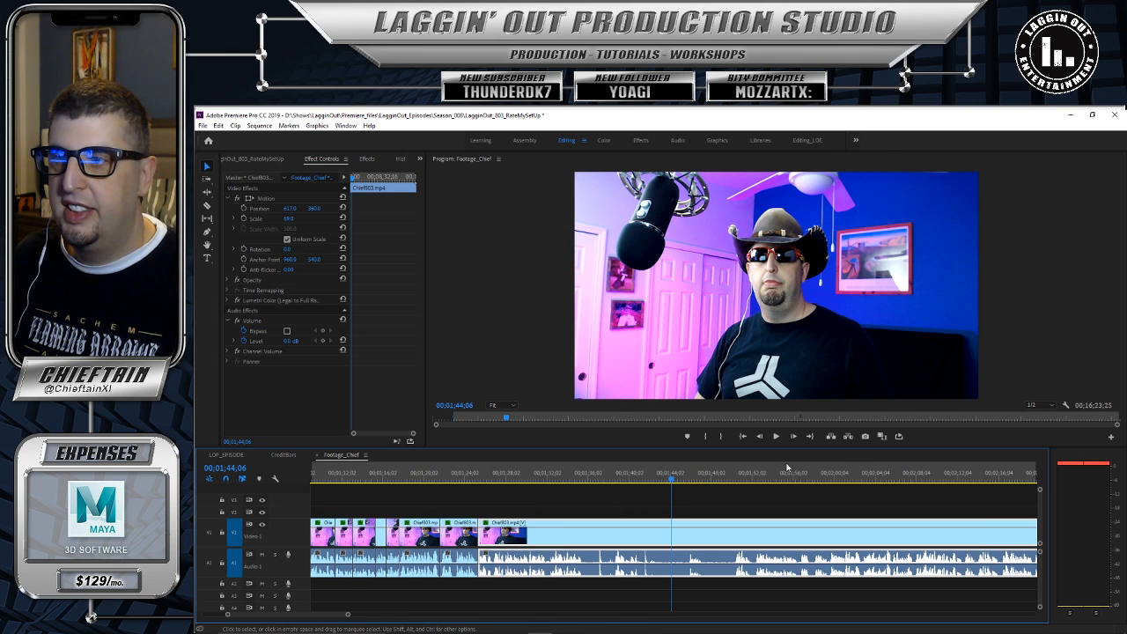
{"action": "left_click", "coordinate": [777, 437]}
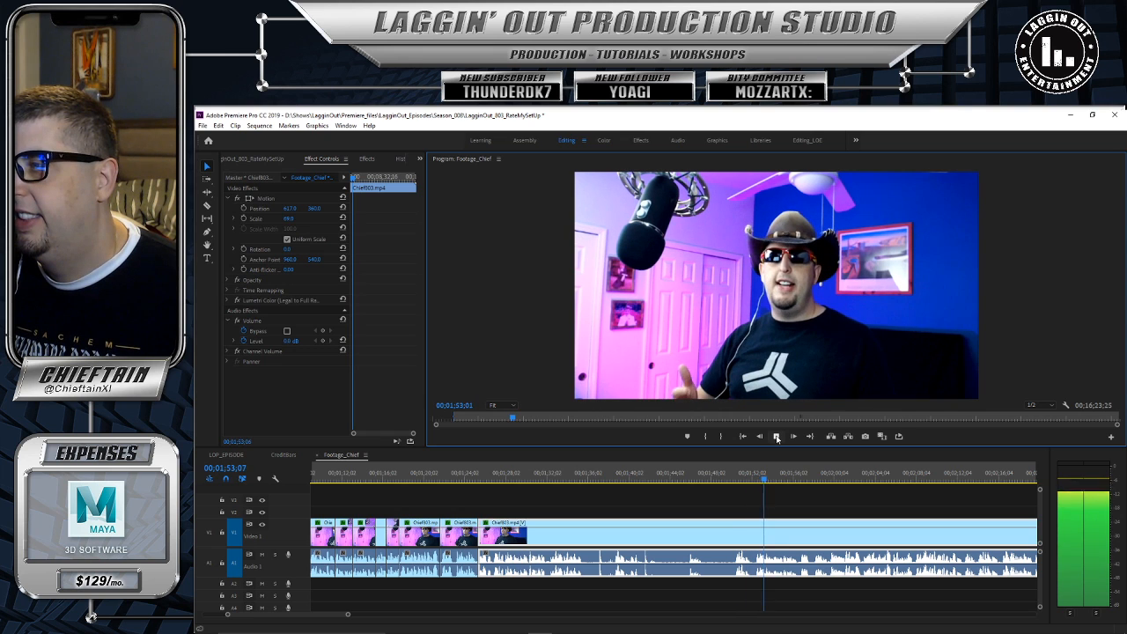
{"action": "left_click", "coordinate": [777, 438]}
{"action": "left_click_drag", "start_coordinate": [762, 481], "coordinate": [733, 483]}
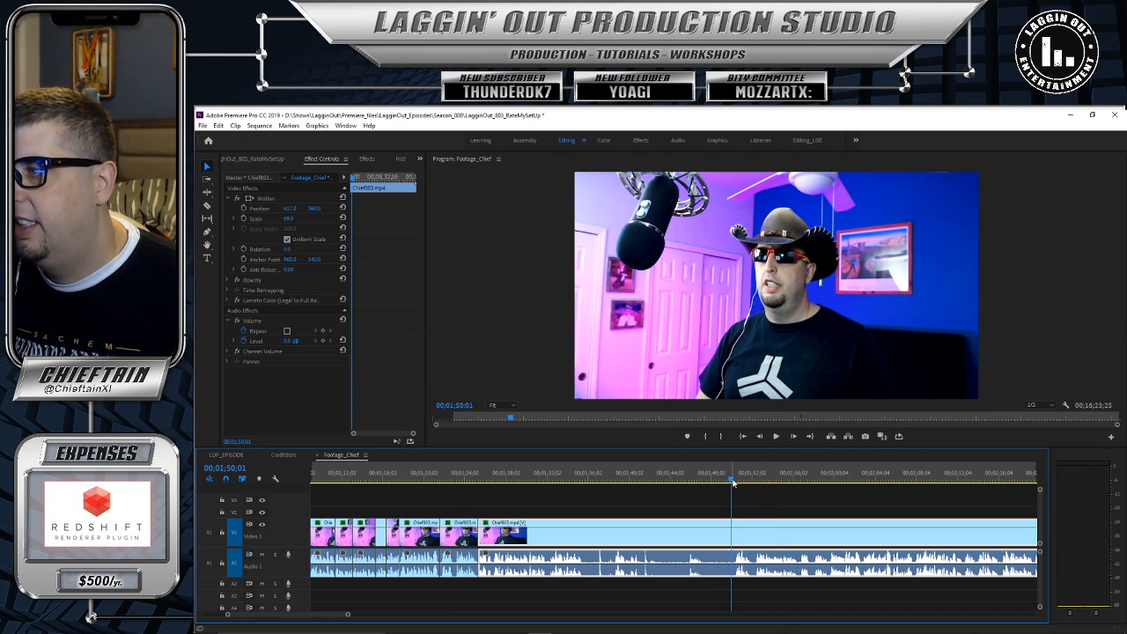
{"action": "left_click", "coordinate": [735, 529]}
Step: Replay from 00;01;24;25, pinpoint the end of the phrase, and split the Chief803.mp4 segment there at 00;01;29;12
{"action": "left_click_drag", "start_coordinate": [508, 477], "coordinate": [474, 473]}
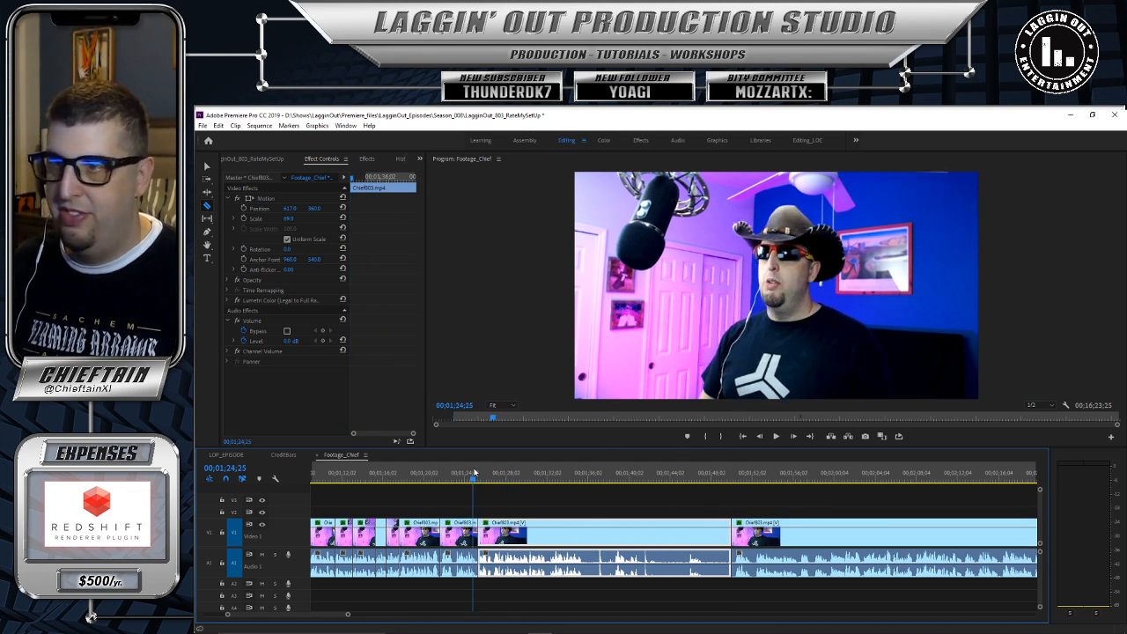
{"action": "left_click", "coordinate": [774, 435]}
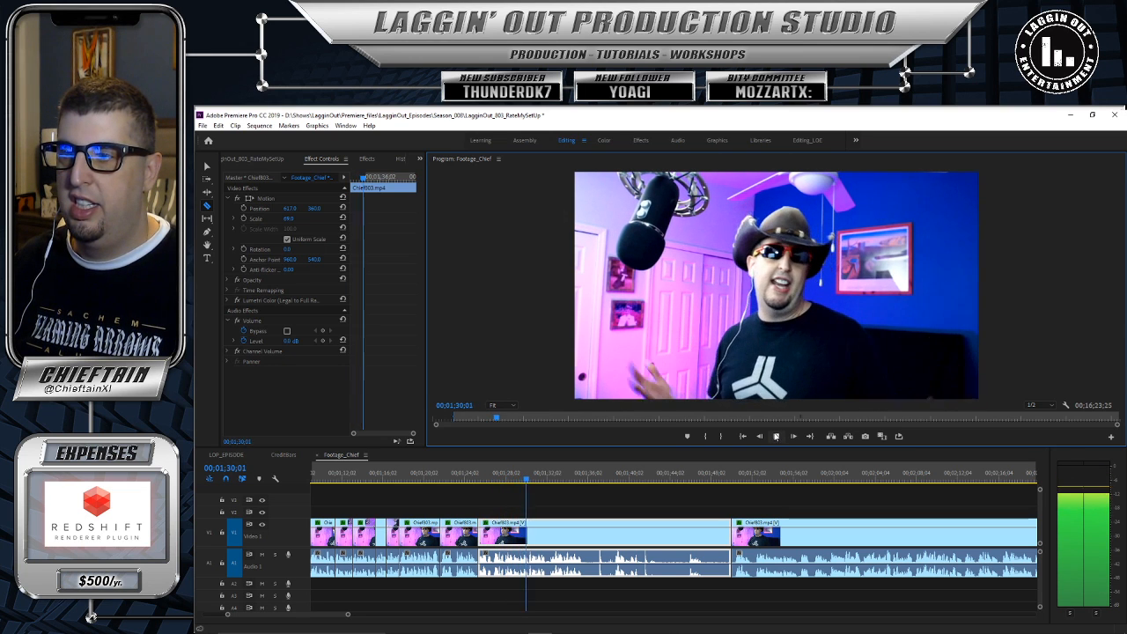
{"action": "key", "text": "space"}
{"action": "left_click_drag", "start_coordinate": [348, 615], "coordinate": [324, 616]}
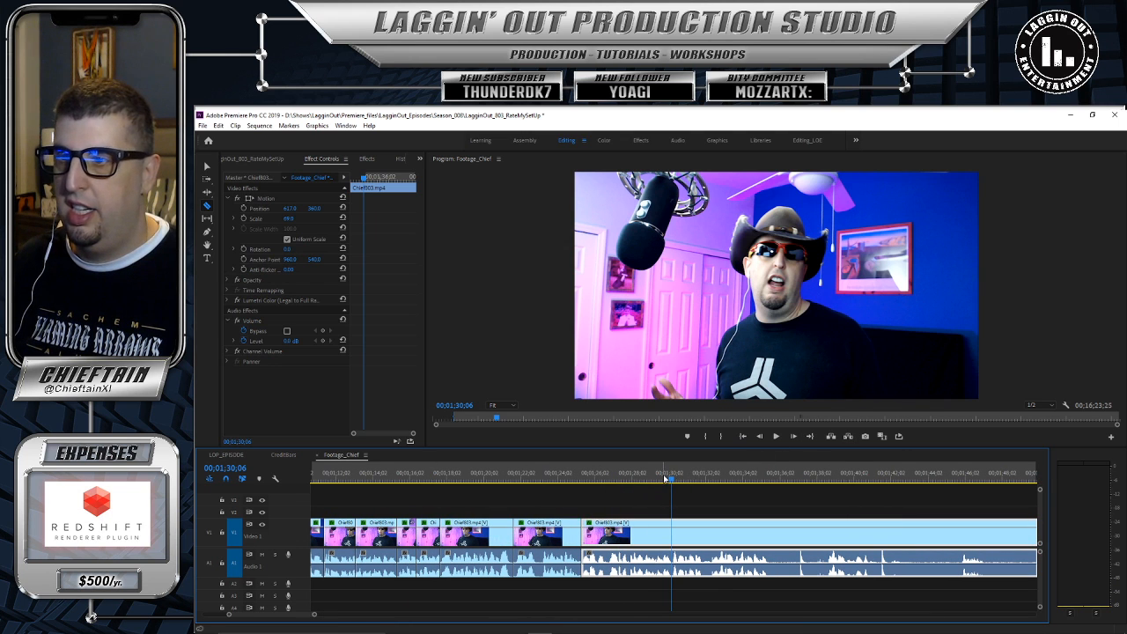
{"action": "left_click_drag", "start_coordinate": [669, 478], "coordinate": [644, 478]}
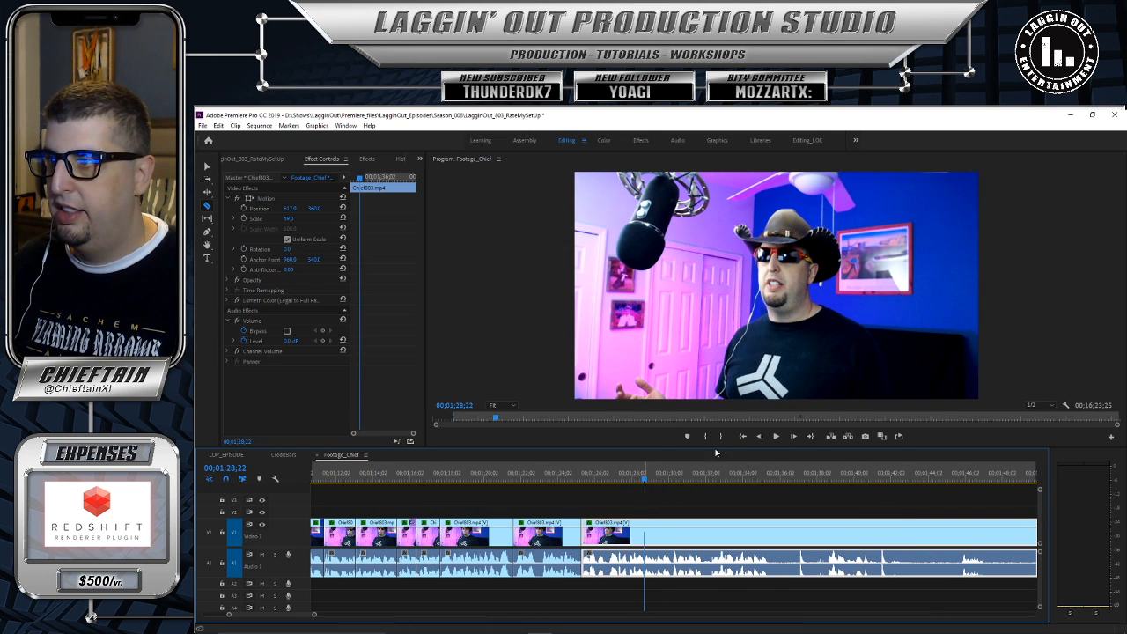
{"action": "left_click", "coordinate": [776, 437]}
{"action": "key", "text": "space"}
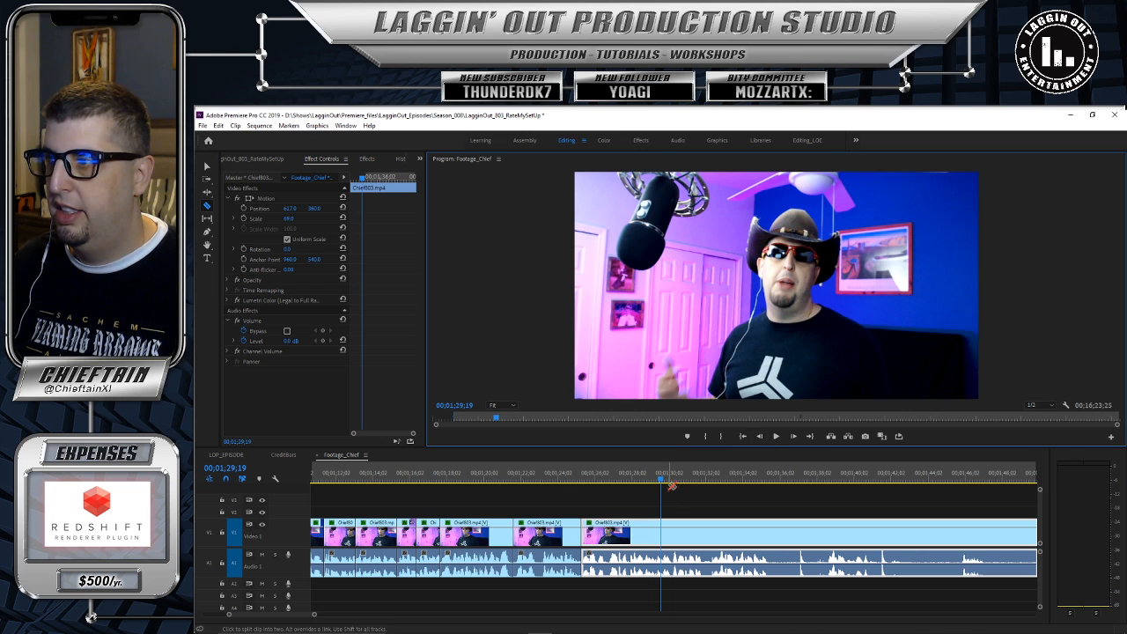
{"action": "left_click_drag", "start_coordinate": [664, 476], "coordinate": [647, 479]}
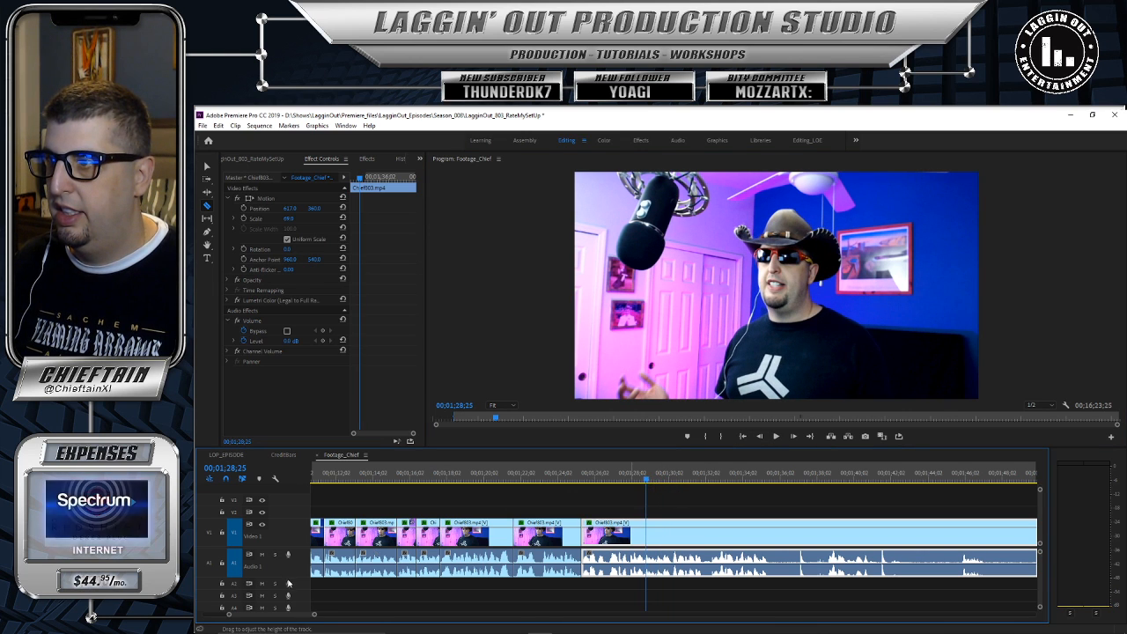
{"action": "left_click_drag", "start_coordinate": [314, 614], "coordinate": [278, 615]}
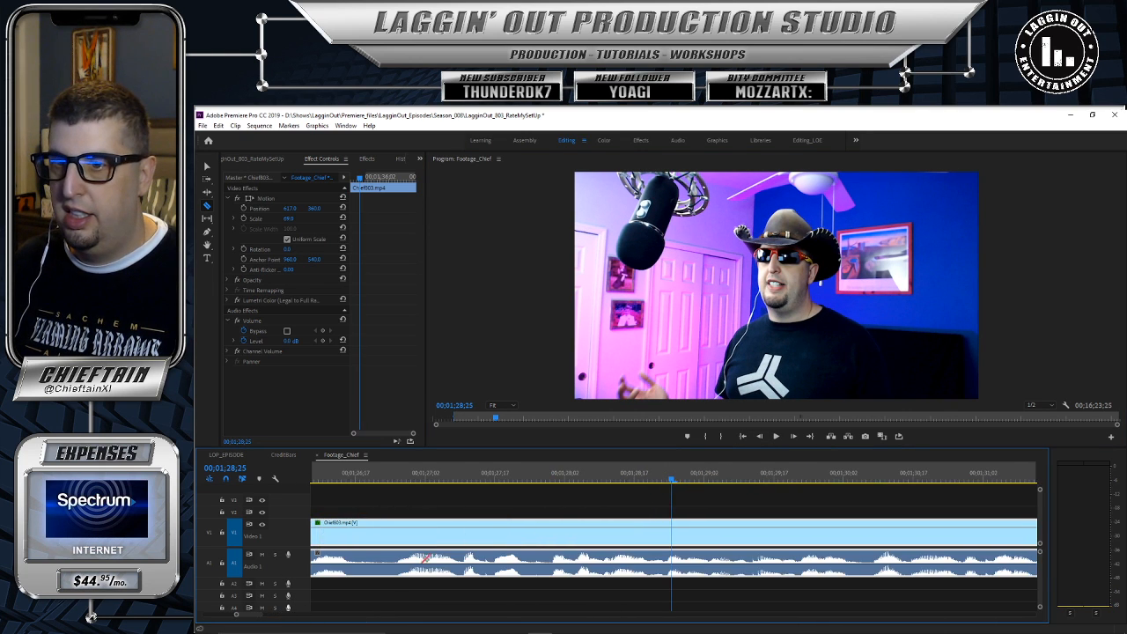
{"action": "left_click", "coordinate": [775, 436]}
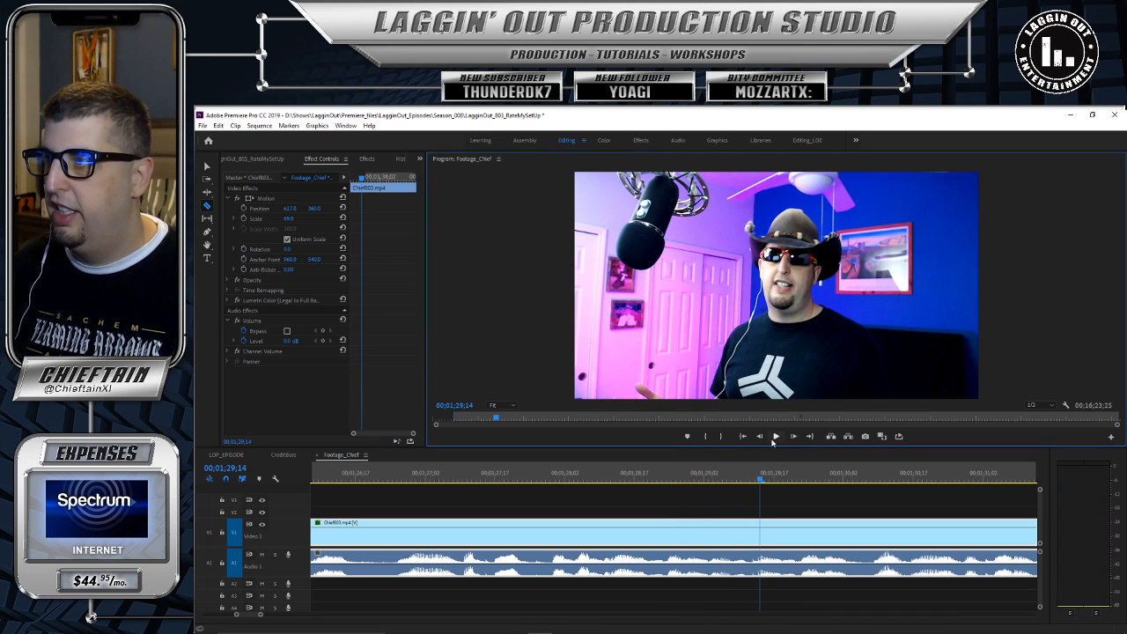
{"action": "left_click_drag", "start_coordinate": [764, 483], "coordinate": [754, 483]}
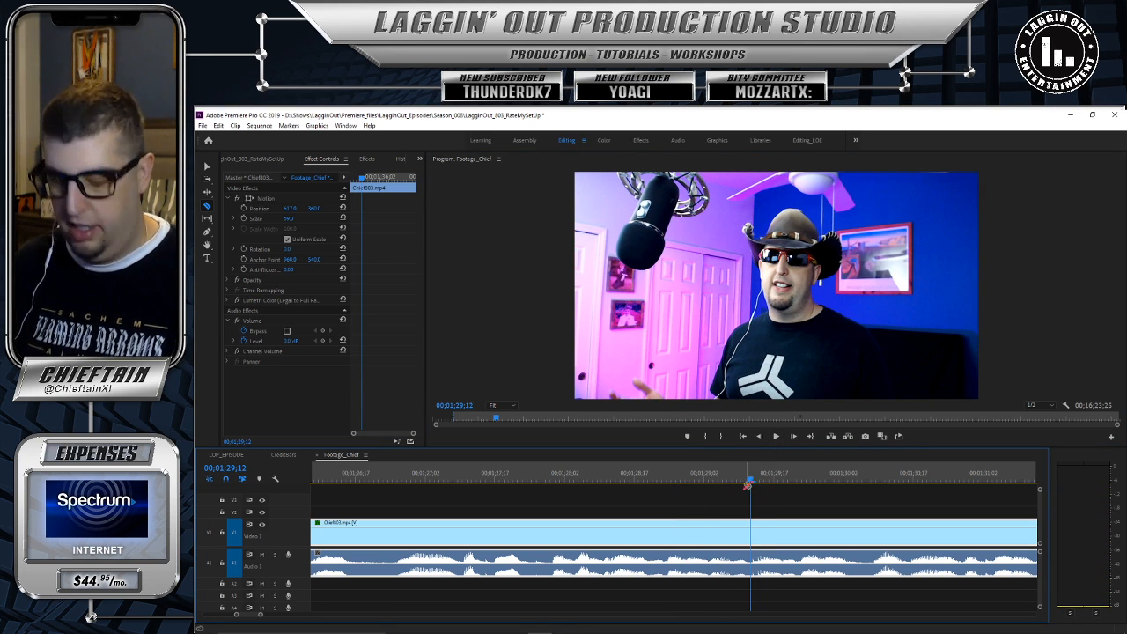
{"action": "left_click", "coordinate": [754, 534]}
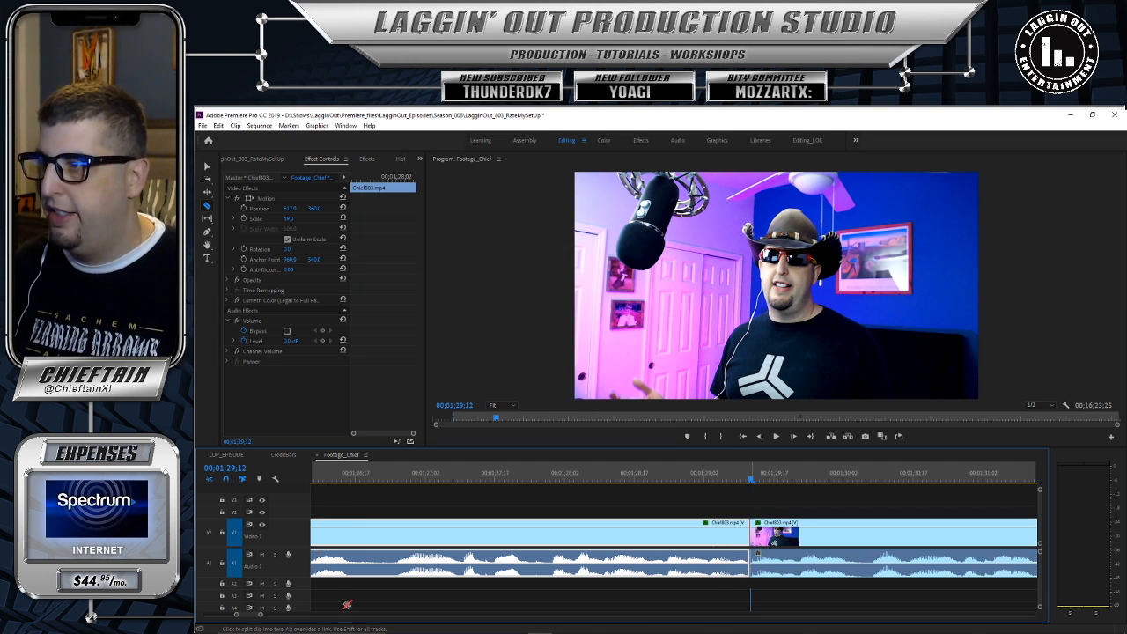
Step: Delete the Chief803.mp4 segment between 00;01;29;12 and 00;01;50;01 and move the remaining footage back to close the gap
{"action": "left_click_drag", "start_coordinate": [261, 615], "coordinate": [383, 612]}
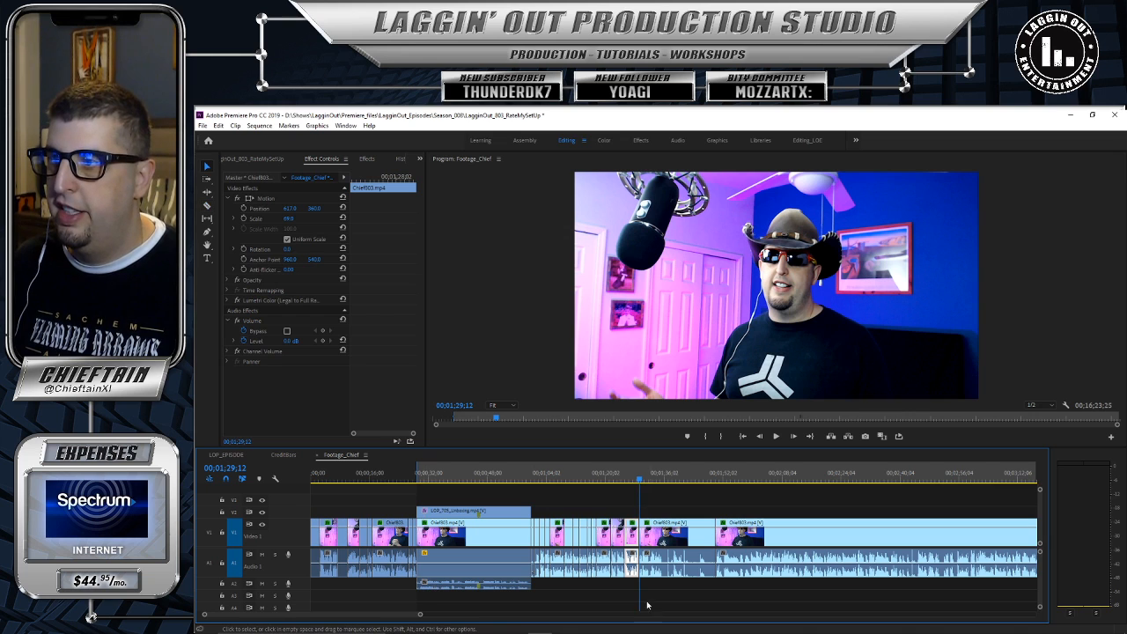
{"action": "left_click", "coordinate": [695, 525]}
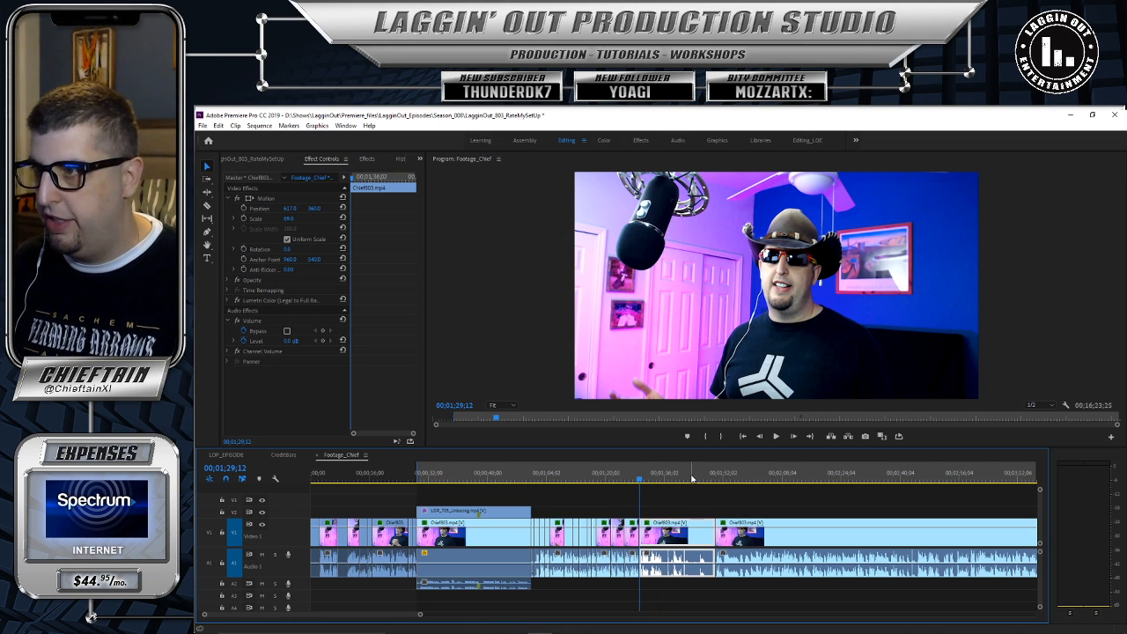
{"action": "key", "text": "Delete"}
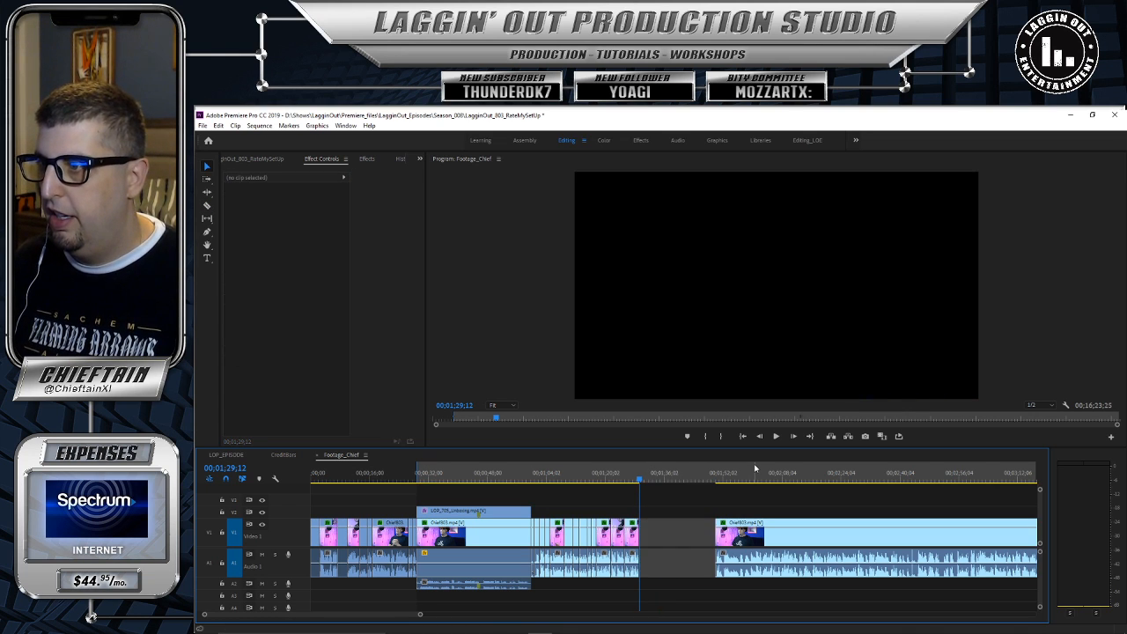
{"action": "left_click_drag", "start_coordinate": [839, 526], "coordinate": [768, 531]}
Step: Play the sequence from 00;01;17;09 through the join at 00;01;29;12 to review the tightened footage
{"action": "left_click_drag", "start_coordinate": [639, 481], "coordinate": [596, 483]}
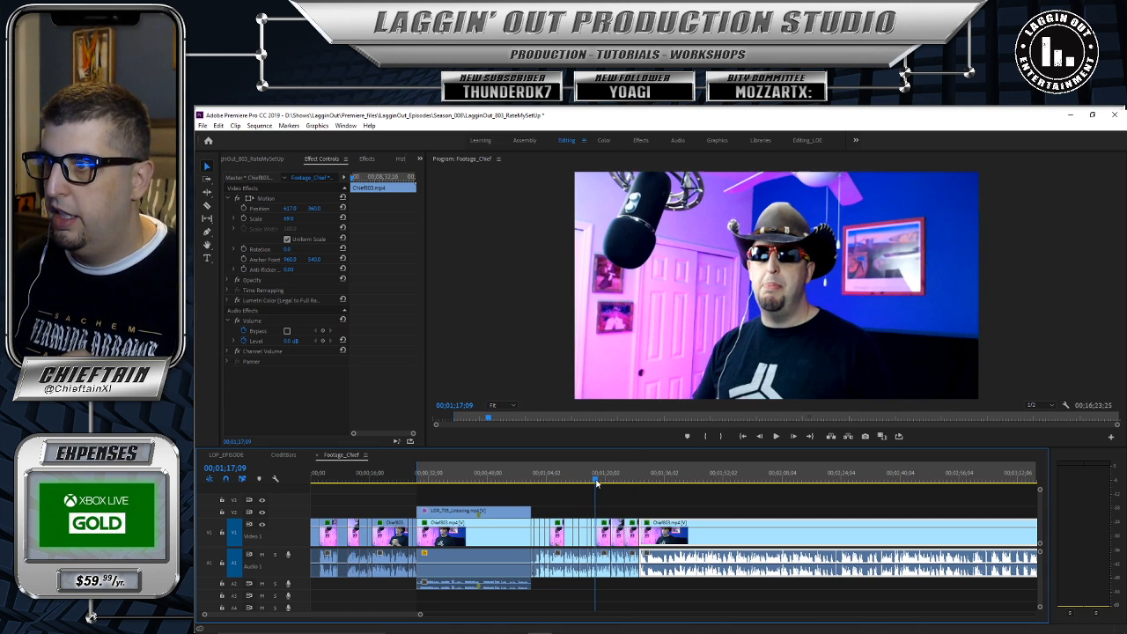
{"action": "left_click", "coordinate": [775, 437]}
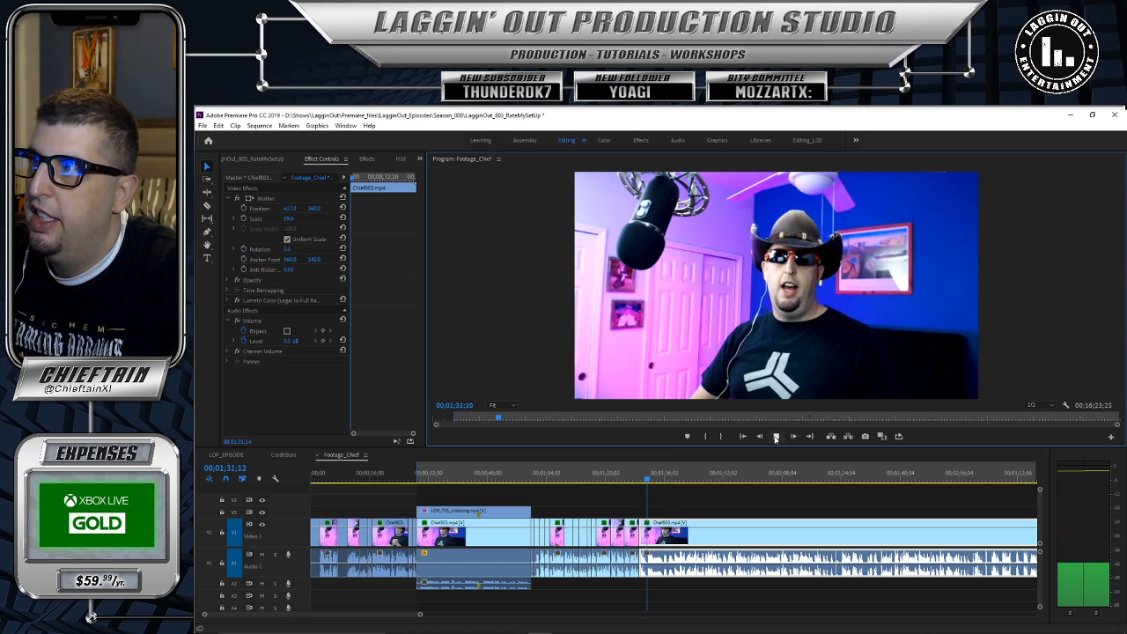
{"action": "left_click", "coordinate": [776, 437]}
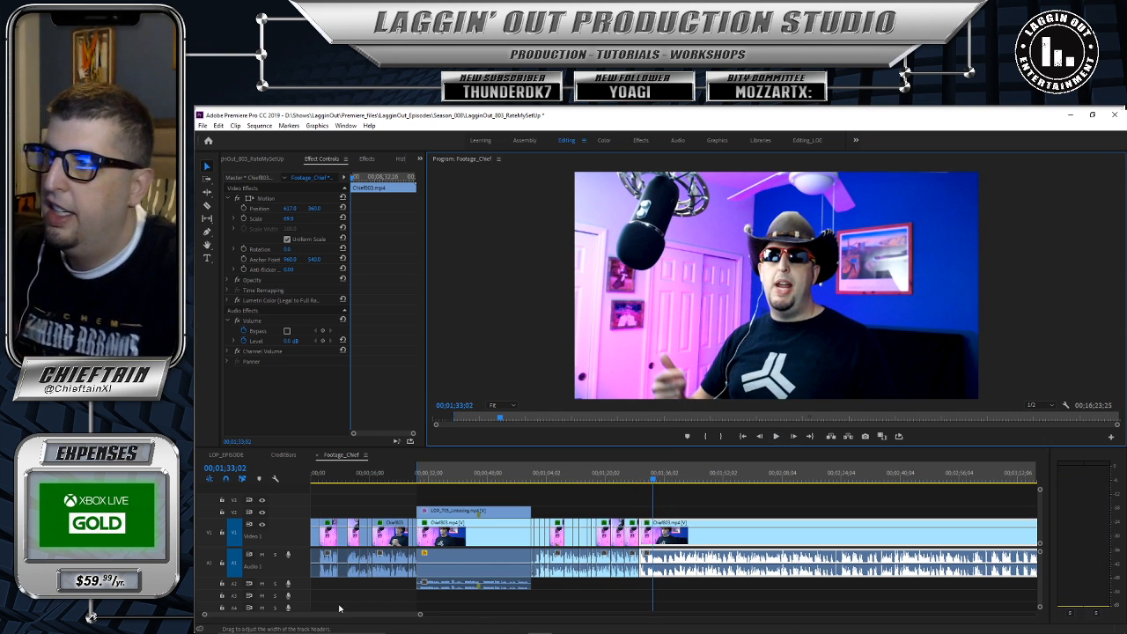
Step: Trim the opening of the Chief803.mp4 segment that begins at 00;01;29;12 and move the remaining footage back to close the gap
{"action": "left_click_drag", "start_coordinate": [420, 615], "coordinate": [370, 609]}
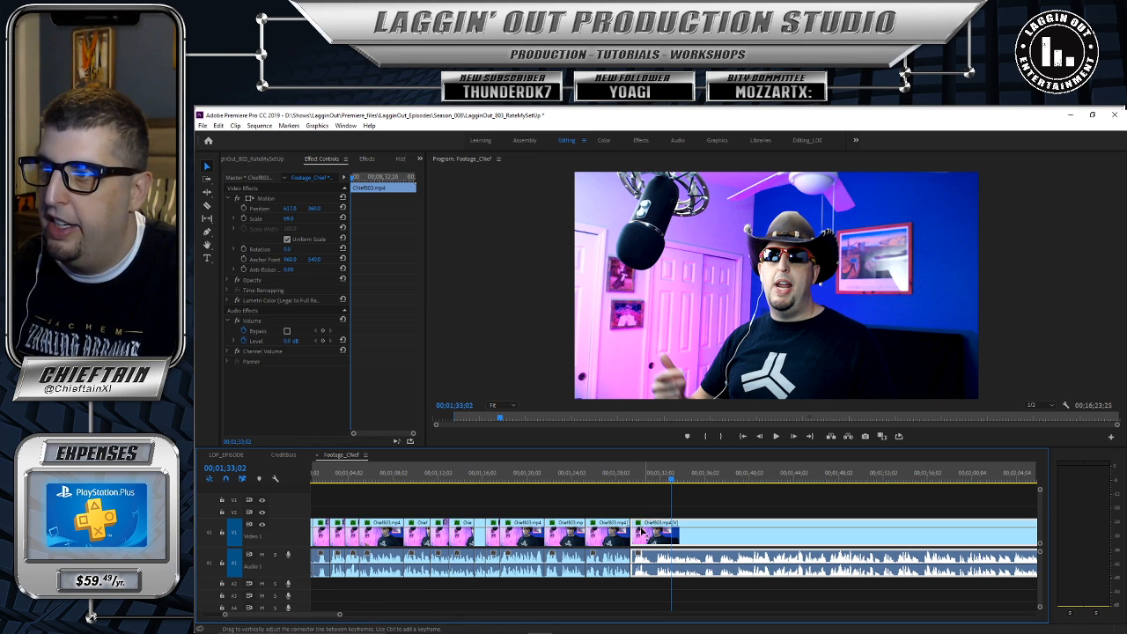
{"action": "left_click_drag", "start_coordinate": [638, 521], "coordinate": [655, 523]}
{"action": "left_click_drag", "start_coordinate": [762, 526], "coordinate": [584, 476]}
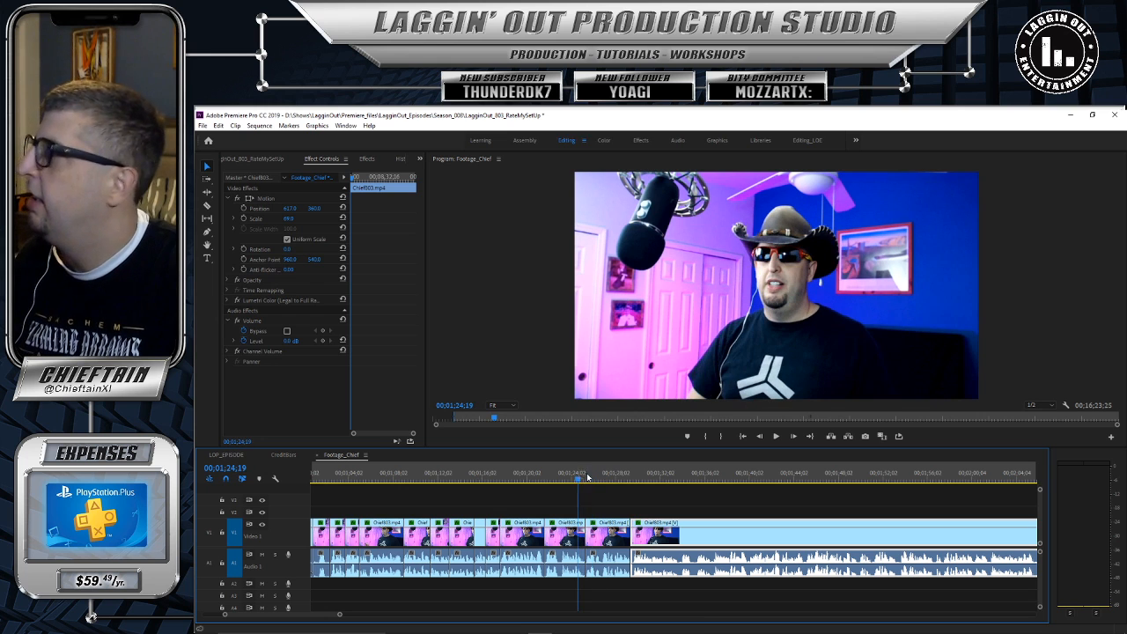
Step: Play from 00;01;24;19, pinpoint the end of the phrase after the join, and split the Chief803.mp4 segment at 00;01;33;22
{"action": "left_click", "coordinate": [775, 438]}
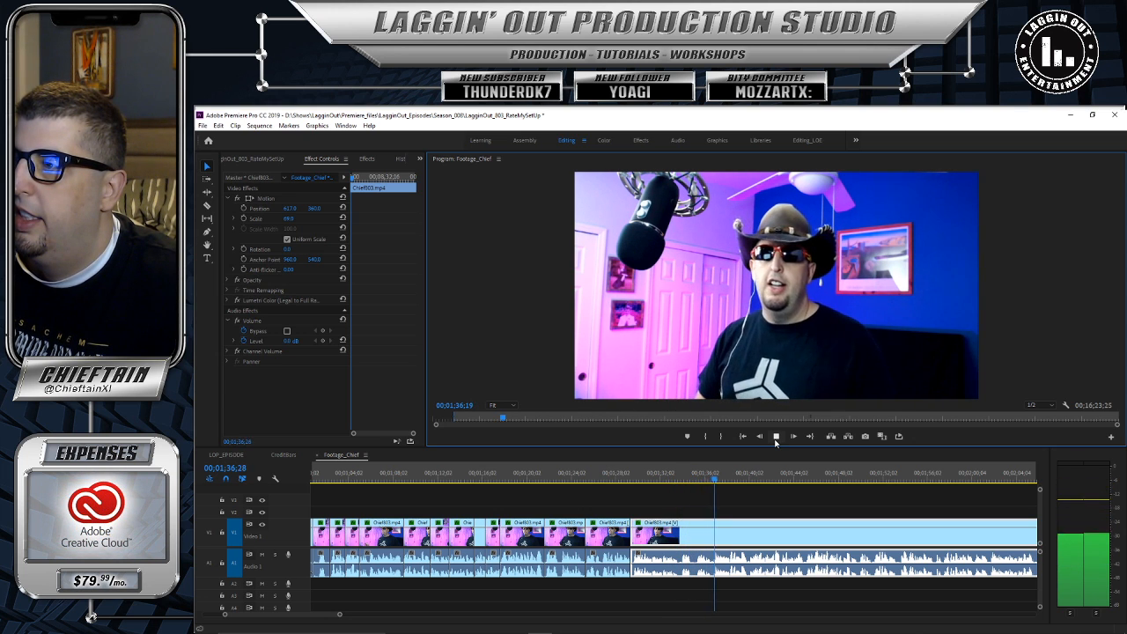
{"action": "left_click", "coordinate": [776, 439]}
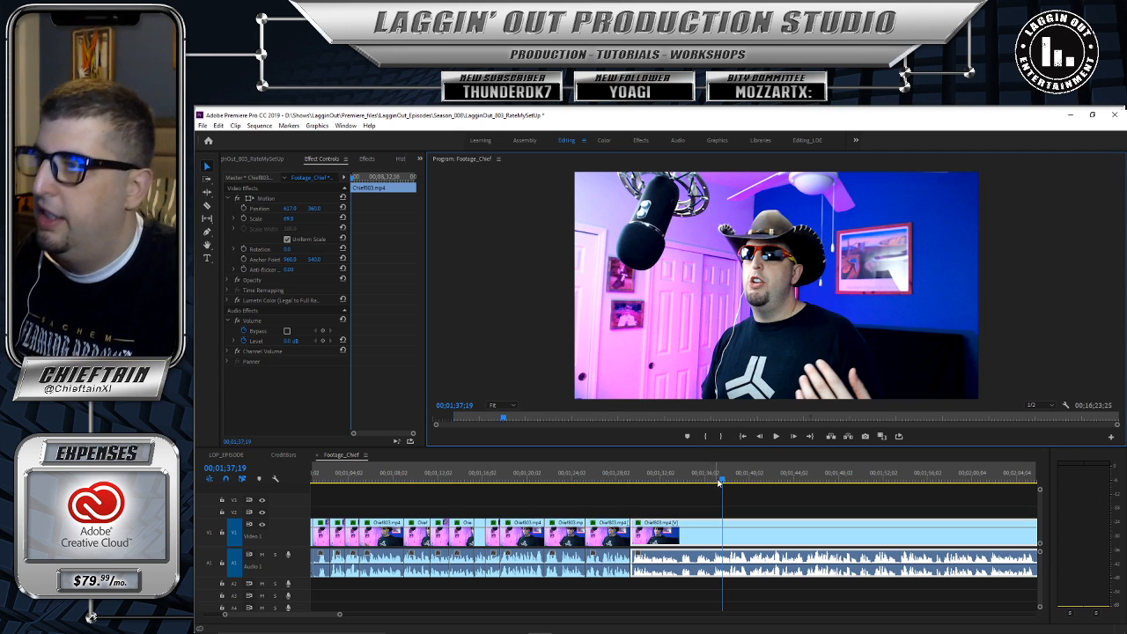
{"action": "left_click", "coordinate": [681, 476]}
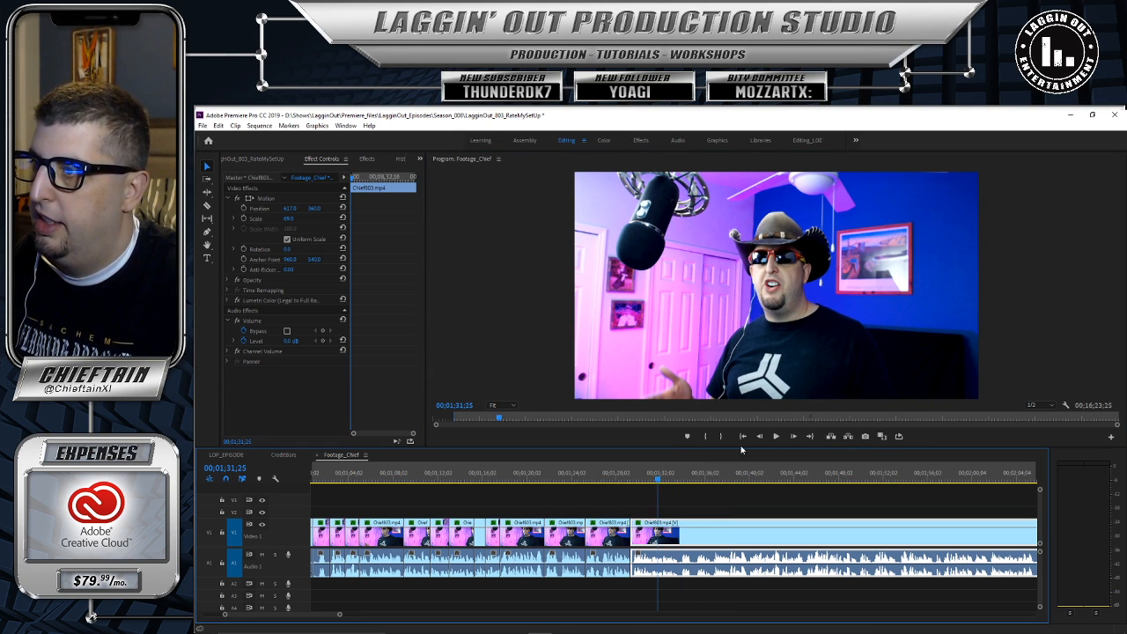
{"action": "left_click", "coordinate": [775, 436]}
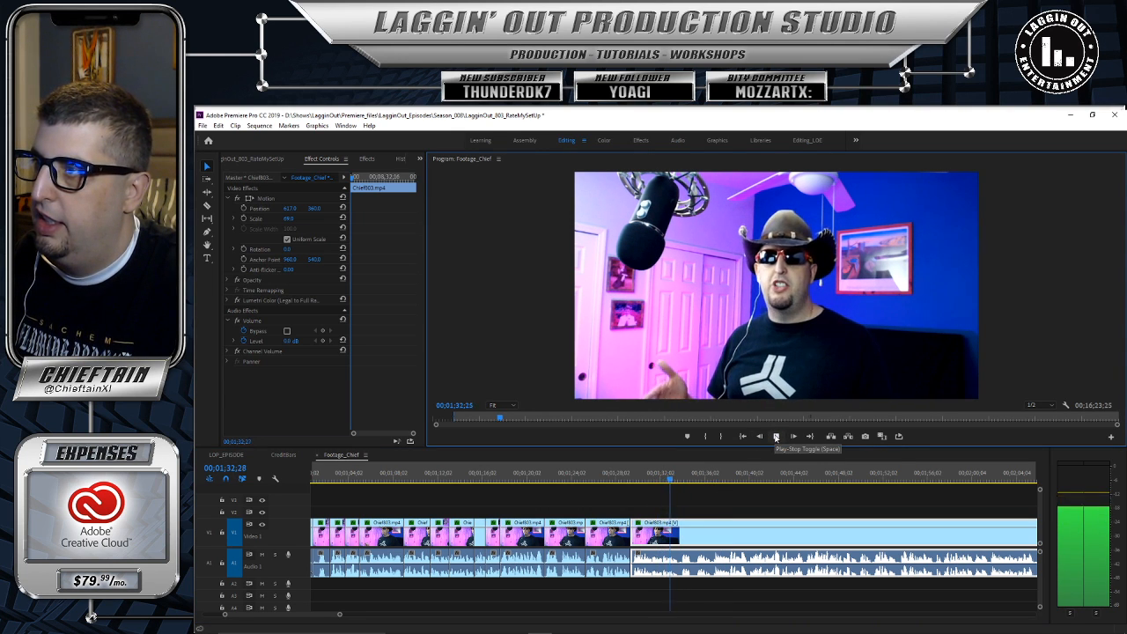
{"action": "left_click", "coordinate": [680, 479]}
{"action": "left_click_drag", "start_coordinate": [681, 481], "coordinate": [677, 481]}
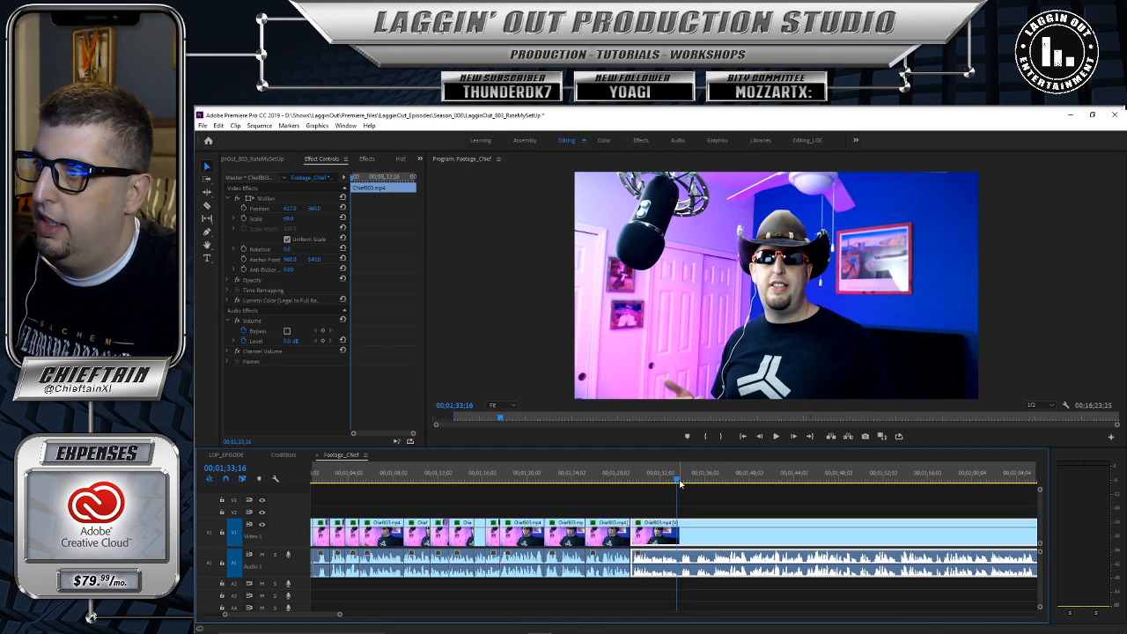
{"action": "left_click_drag", "start_coordinate": [676, 481], "coordinate": [678, 482]}
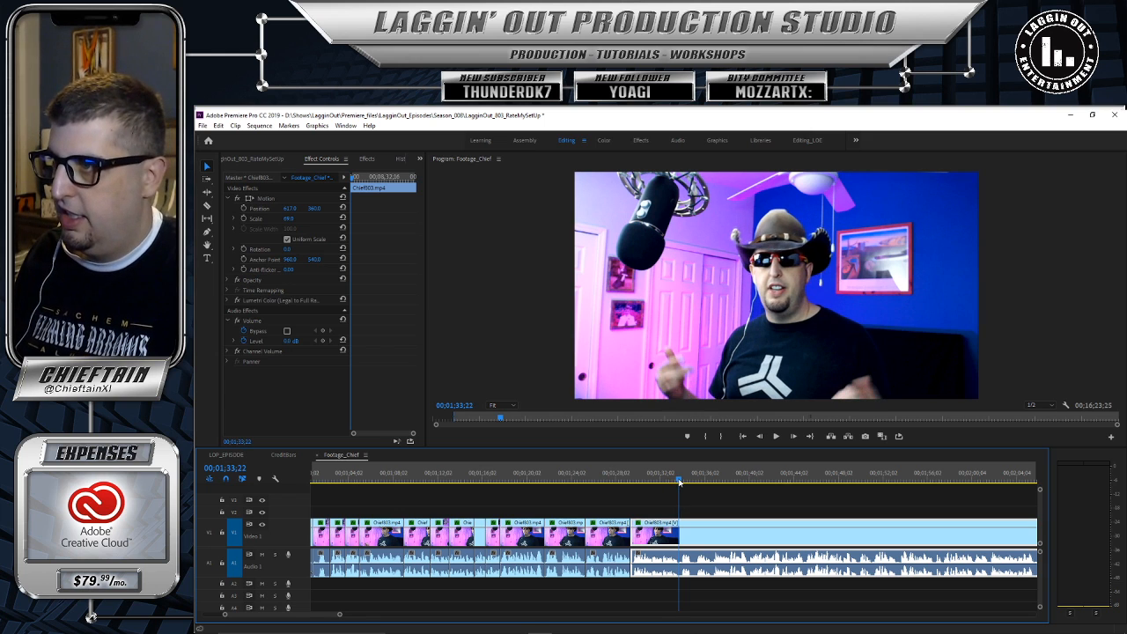
{"action": "left_click", "coordinate": [682, 526]}
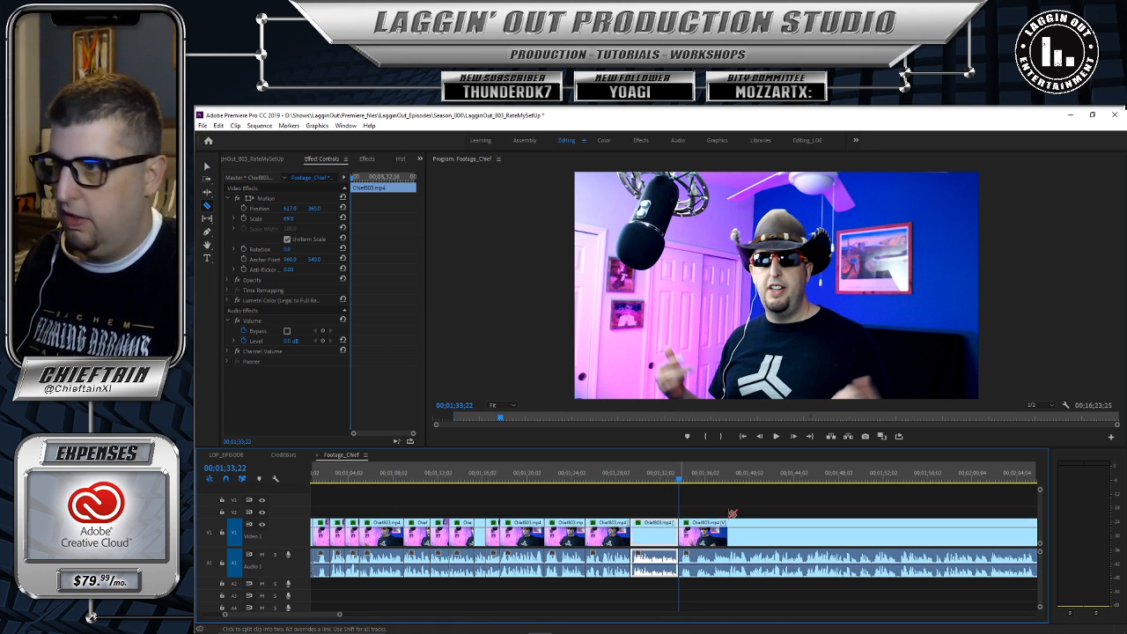
Step: Find the next usable phrase, trim the segment after the split to start at 00;01;35;07, and move it back to close the gap
{"action": "left_click", "coordinate": [777, 436]}
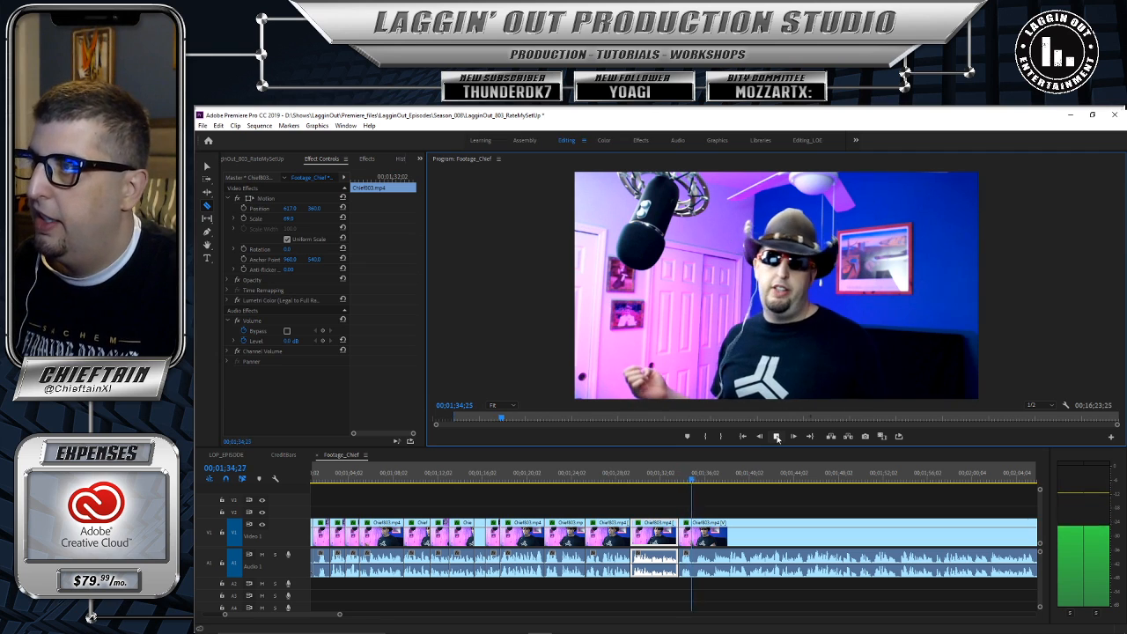
{"action": "left_click", "coordinate": [776, 437]}
{"action": "left_click", "coordinate": [698, 480]}
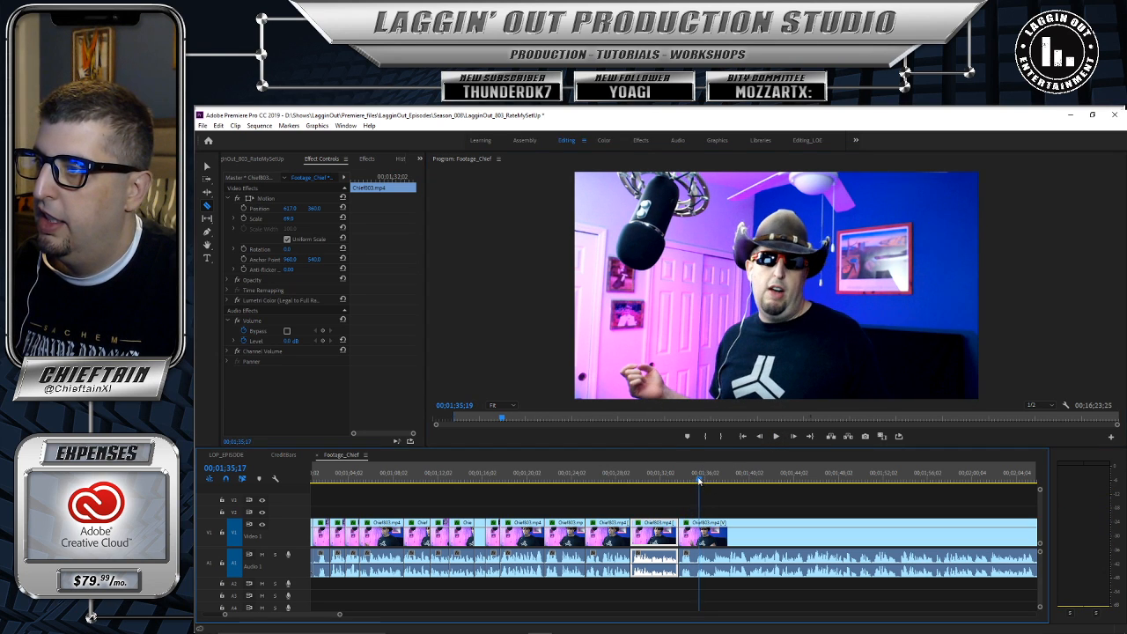
{"action": "key", "text": "shift+Left"}
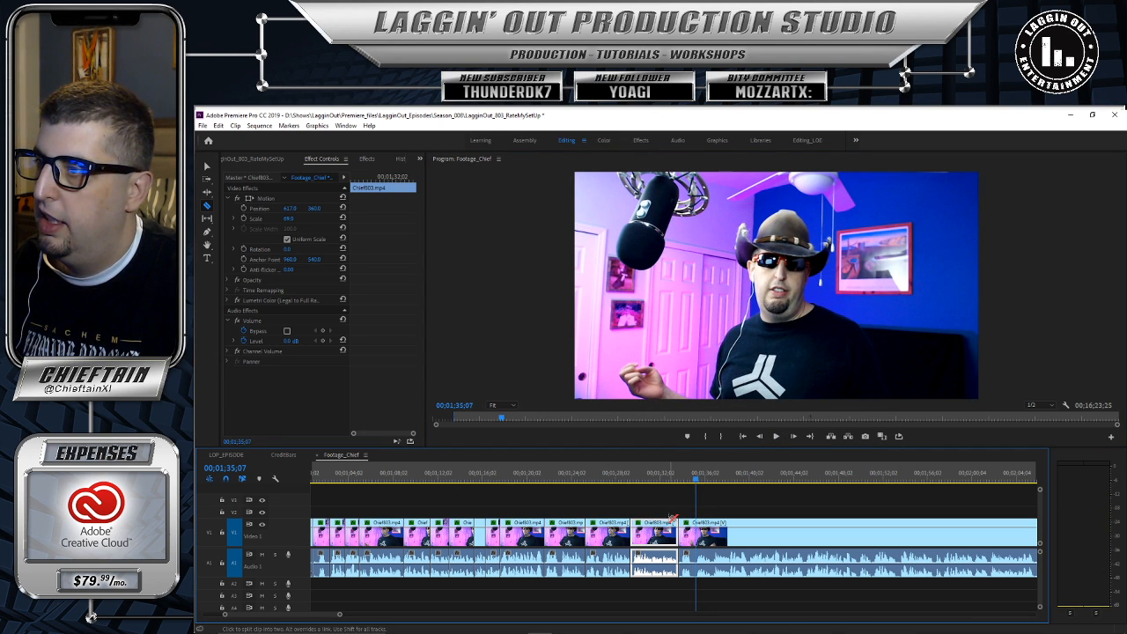
{"action": "left_click_drag", "start_coordinate": [681, 518], "coordinate": [695, 524]}
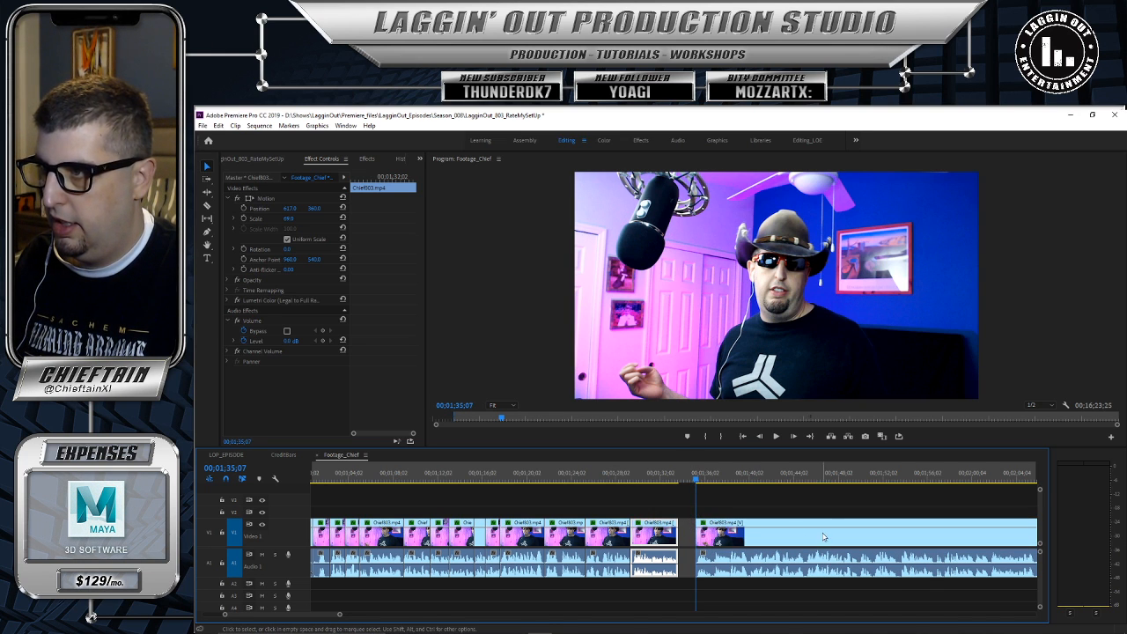
{"action": "left_click_drag", "start_coordinate": [819, 526], "coordinate": [803, 528]}
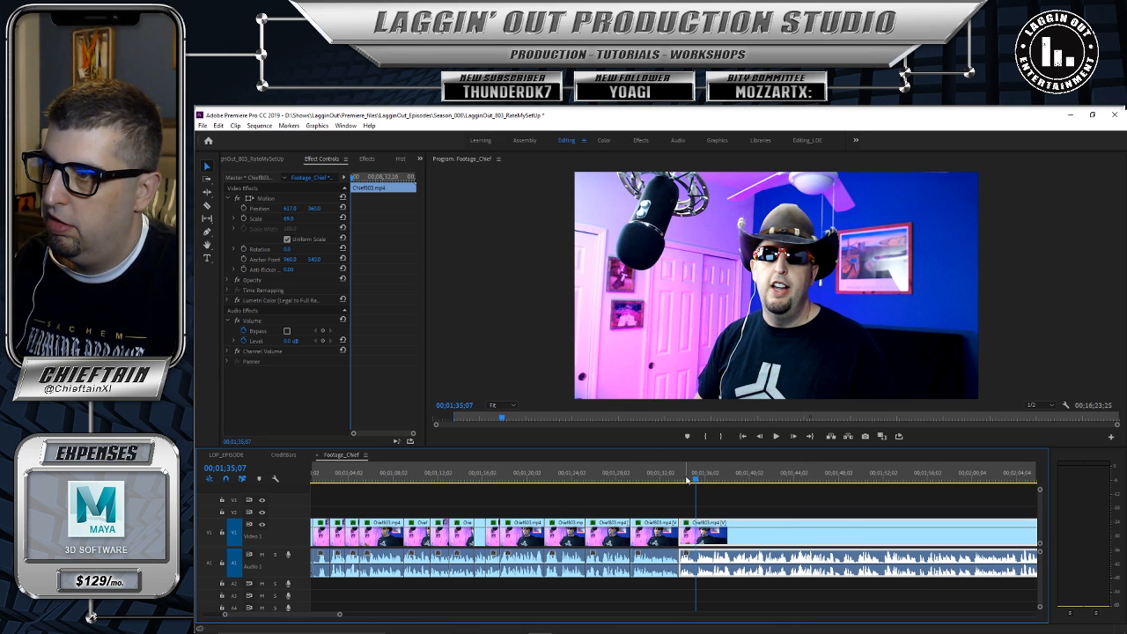
Step: Play the Chief803.mp4 footage on to about 00;01;51;19 and replay the passage around 00;01;48 to find the next cut
{"action": "left_click", "coordinate": [775, 436]}
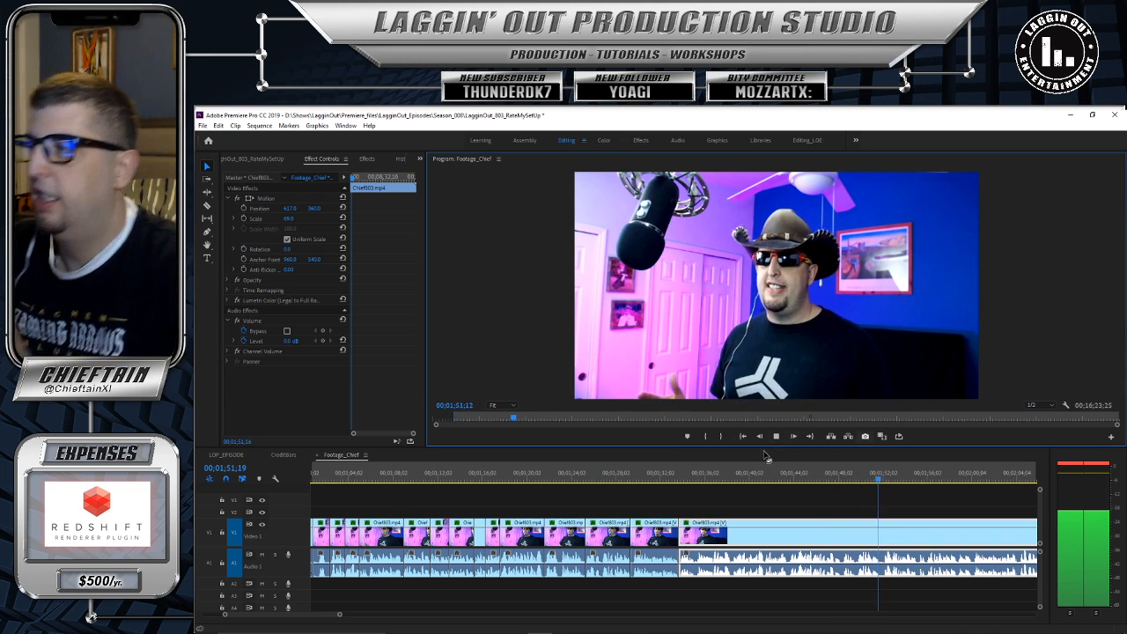
{"action": "key", "text": "space"}
{"action": "left_click", "coordinate": [857, 477]}
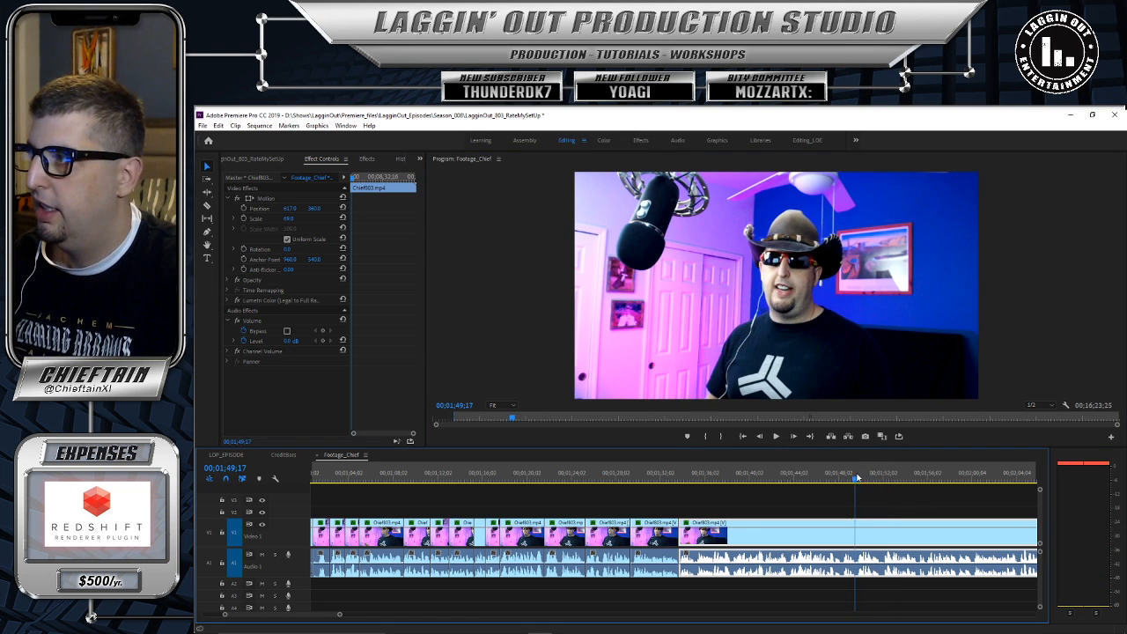
{"action": "left_click", "coordinate": [777, 437]}
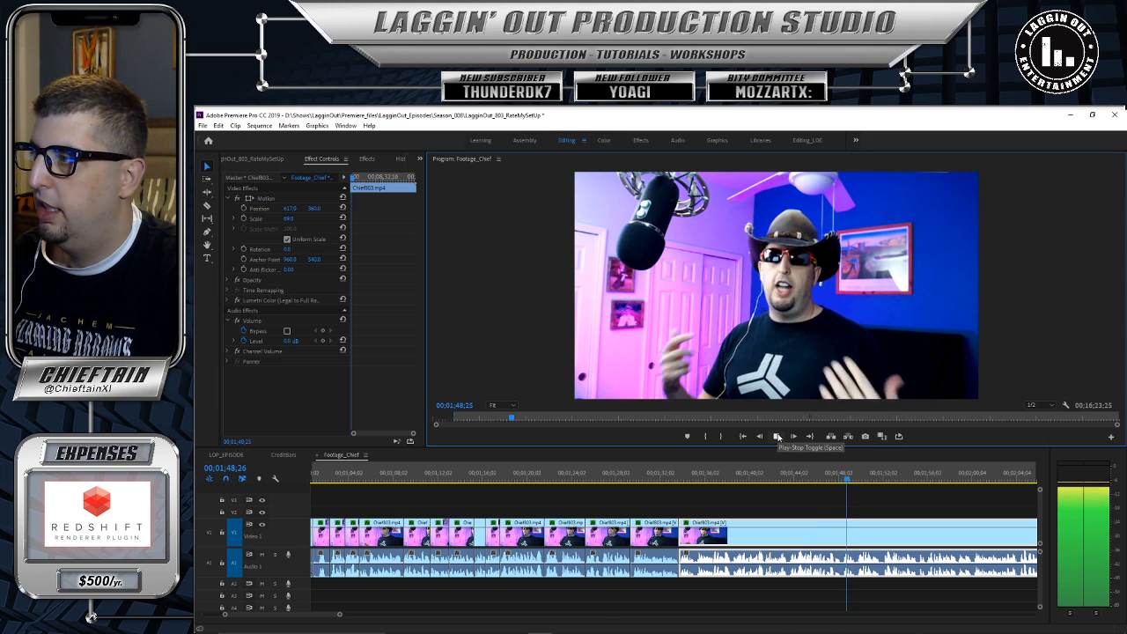
{"action": "left_click", "coordinate": [777, 436]}
Step: Replay from 00;01;43;02 and 00;01;43;15, pinpoint the end of the phrase, and split the Chief803.mp4 segment at 00;01;45;24
{"action": "left_click_drag", "start_coordinate": [854, 480], "coordinate": [782, 478]}
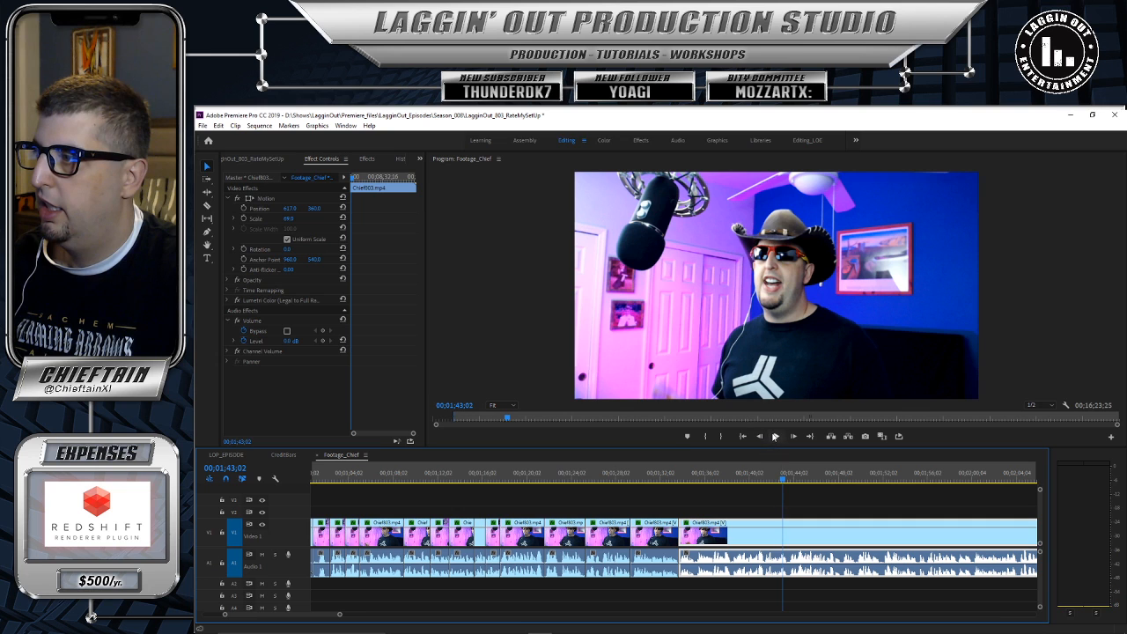
{"action": "left_click", "coordinate": [776, 437]}
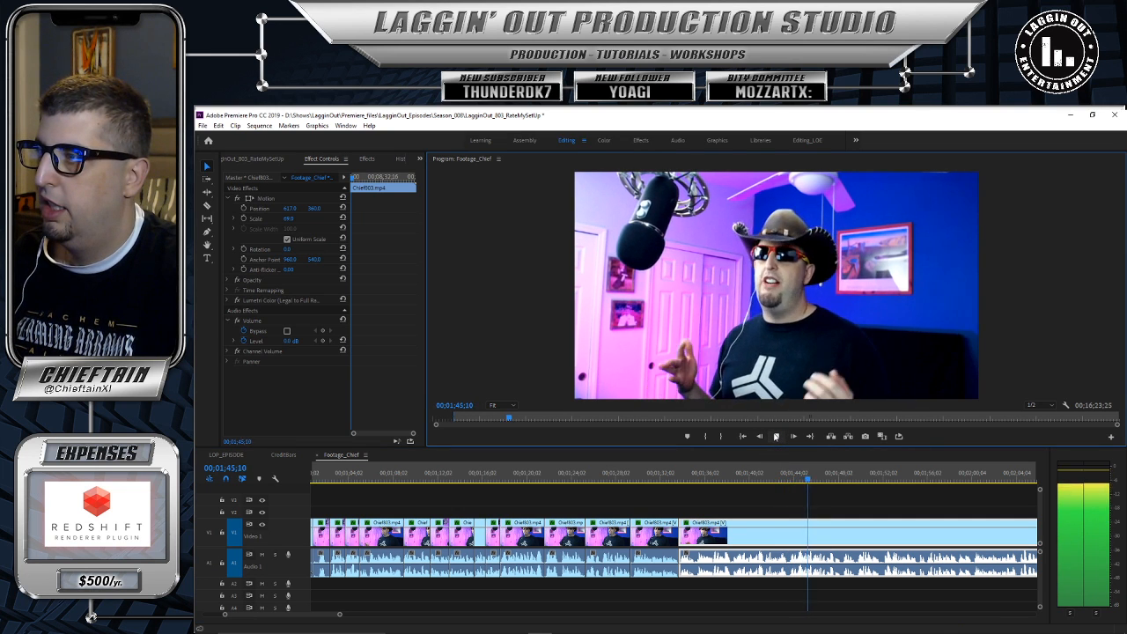
{"action": "left_click", "coordinate": [777, 437]}
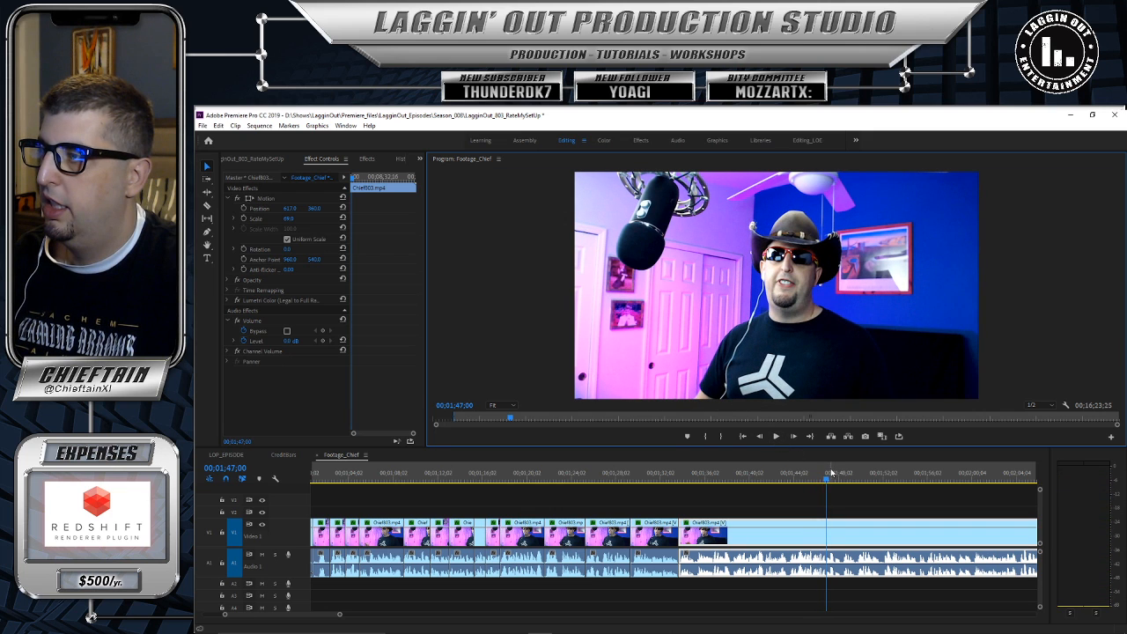
{"action": "left_click_drag", "start_coordinate": [826, 482], "coordinate": [790, 479]}
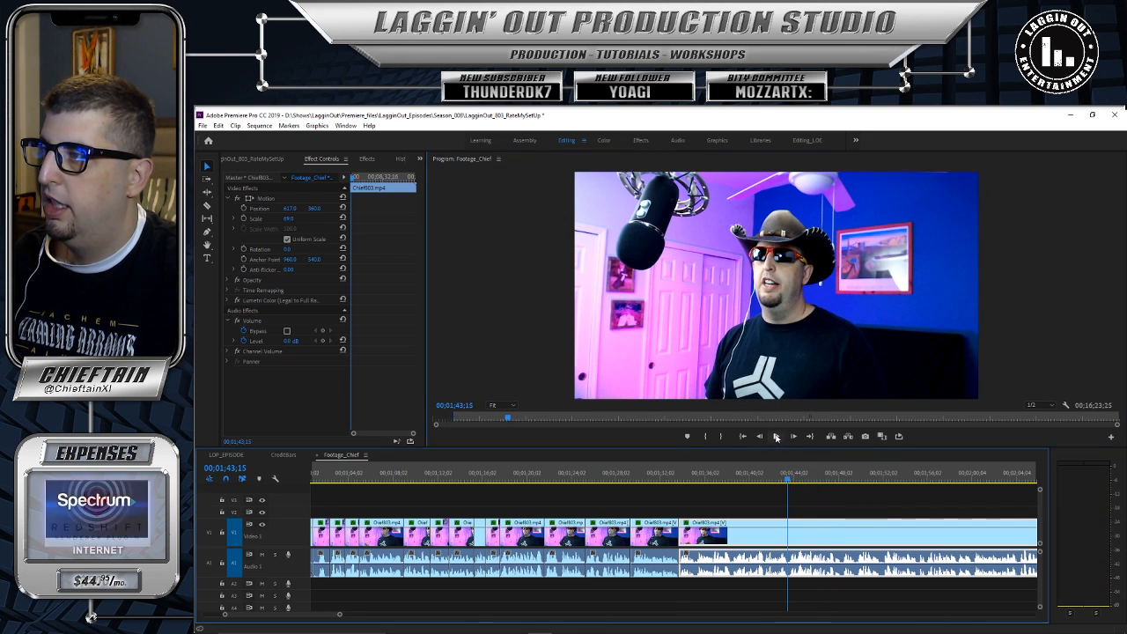
{"action": "left_click", "coordinate": [777, 436]}
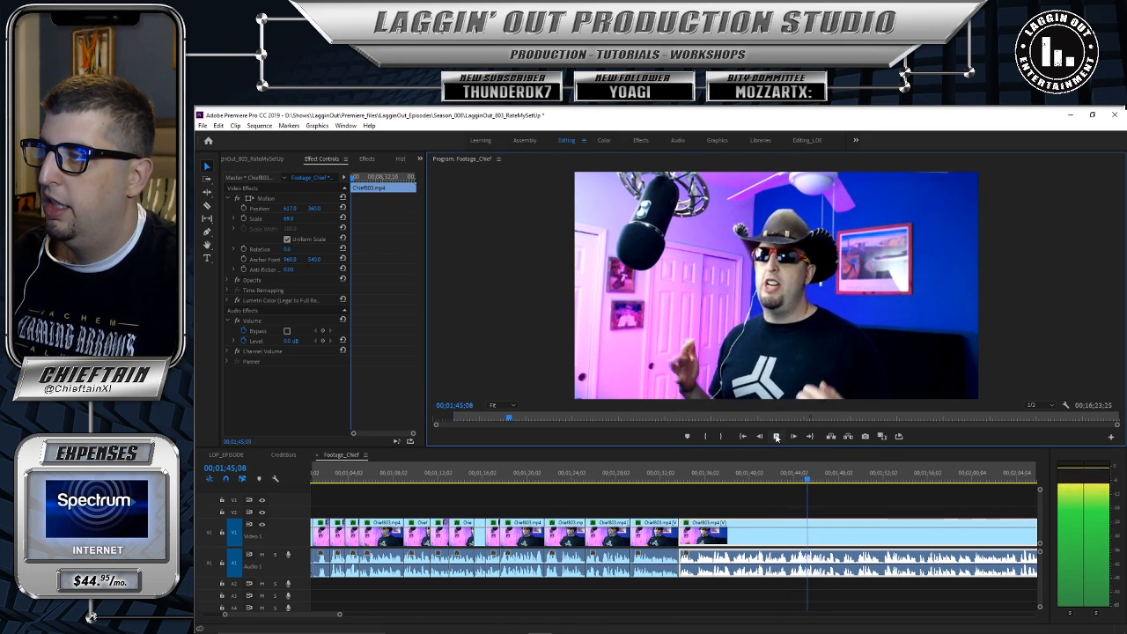
{"action": "left_click", "coordinate": [777, 436]}
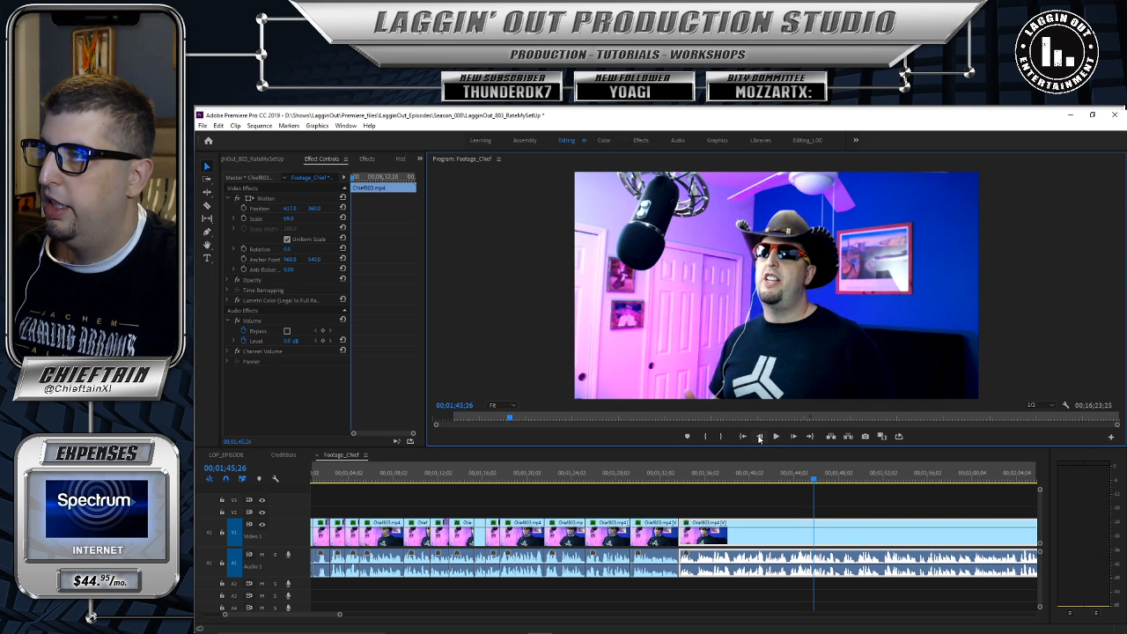
{"action": "left_click", "coordinate": [759, 436]}
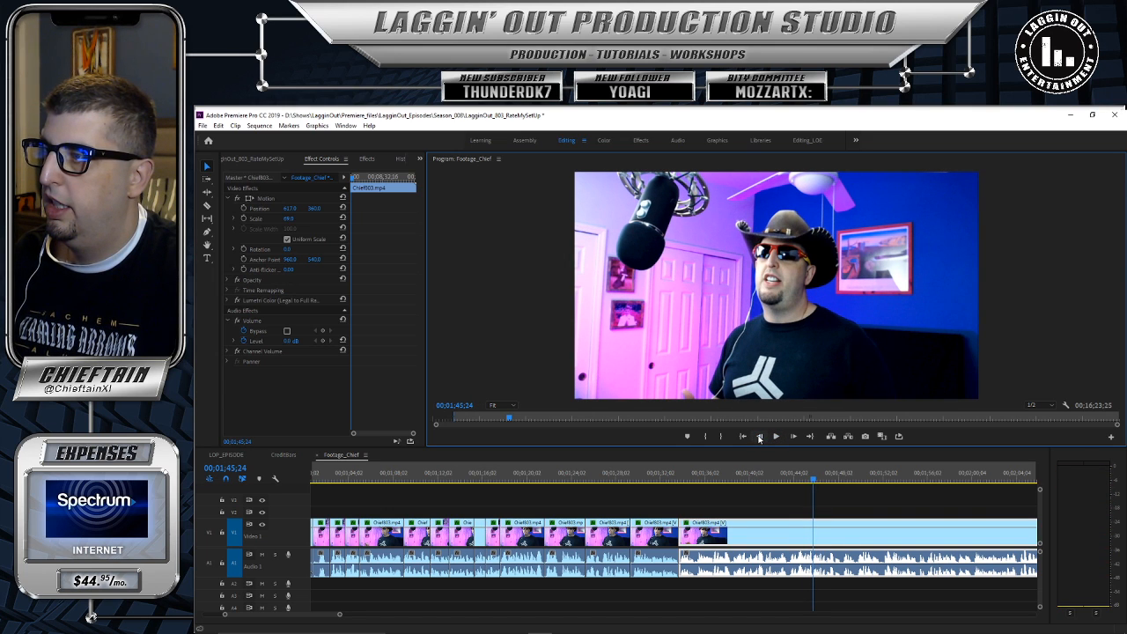
{"action": "left_click", "coordinate": [814, 526]}
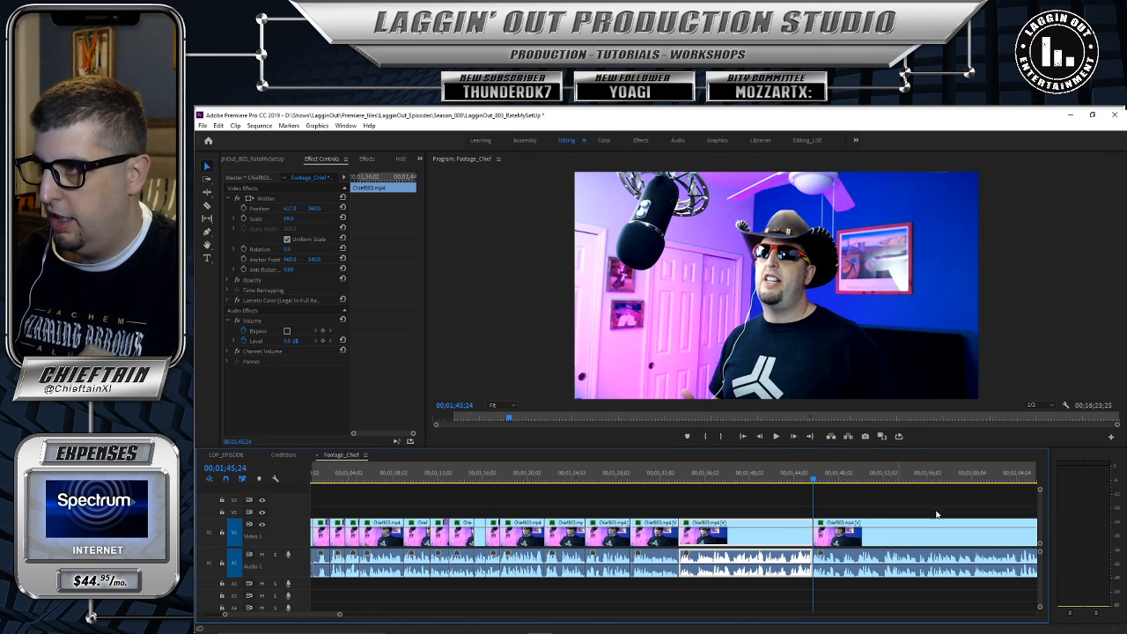
Step: Move the footage after 00;01;45;24 about three seconds later to leave a gap, and play from 00;01;39;09 across it
{"action": "left_click", "coordinate": [932, 527]}
{"action": "left_click_drag", "start_coordinate": [951, 528], "coordinate": [984, 528]}
{"action": "left_click", "coordinate": [783, 475]}
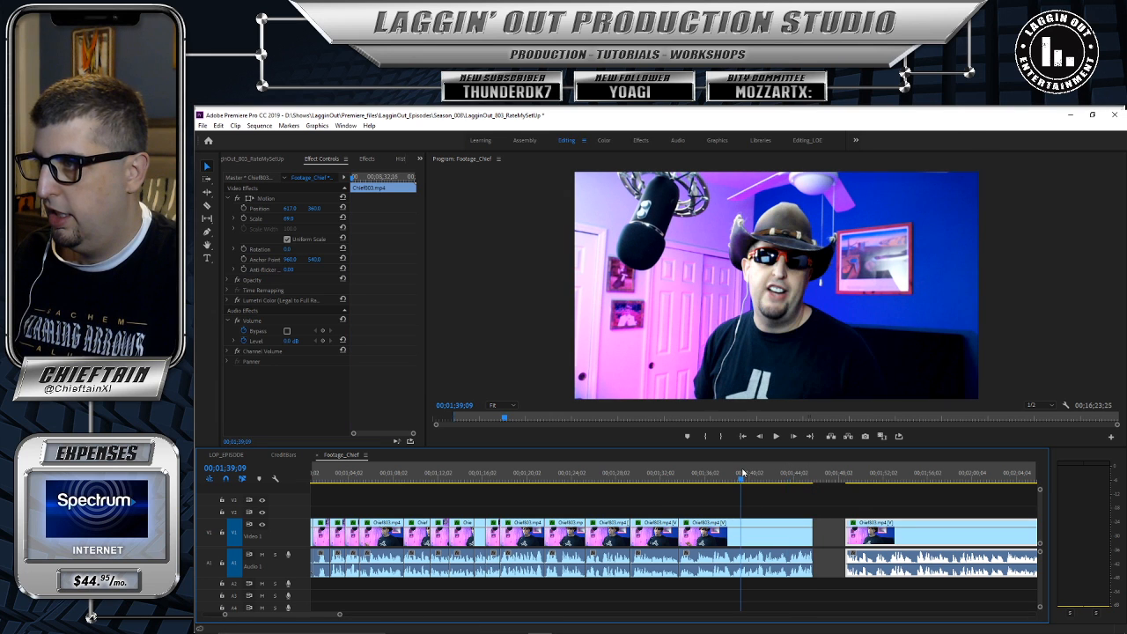
{"action": "left_click", "coordinate": [773, 436]}
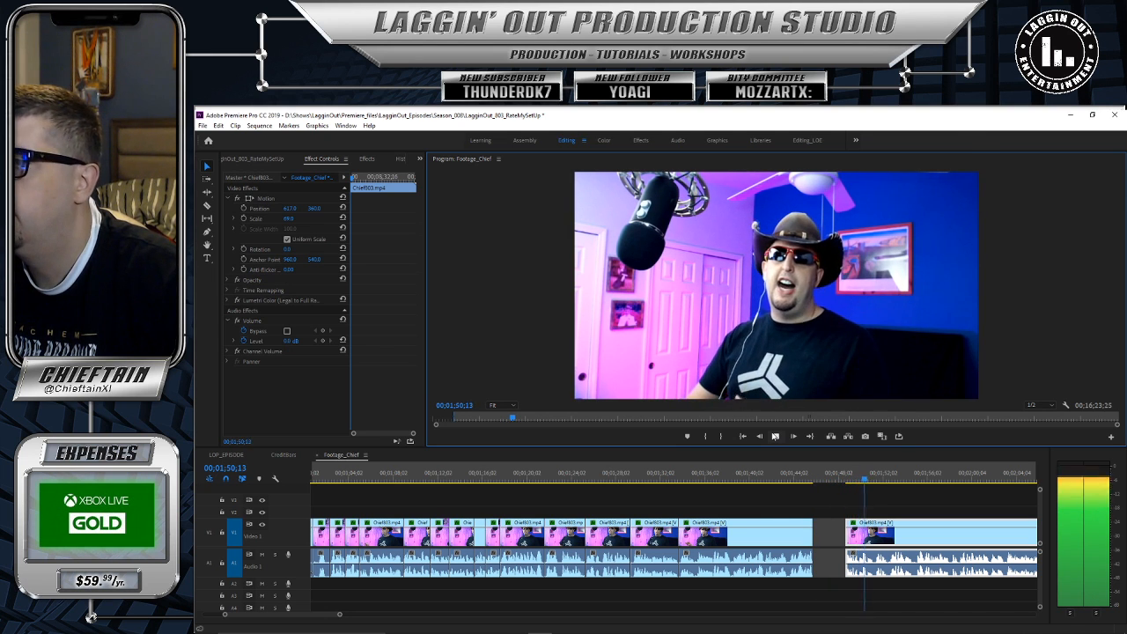
{"action": "left_click_drag", "start_coordinate": [340, 615], "coordinate": [364, 614]}
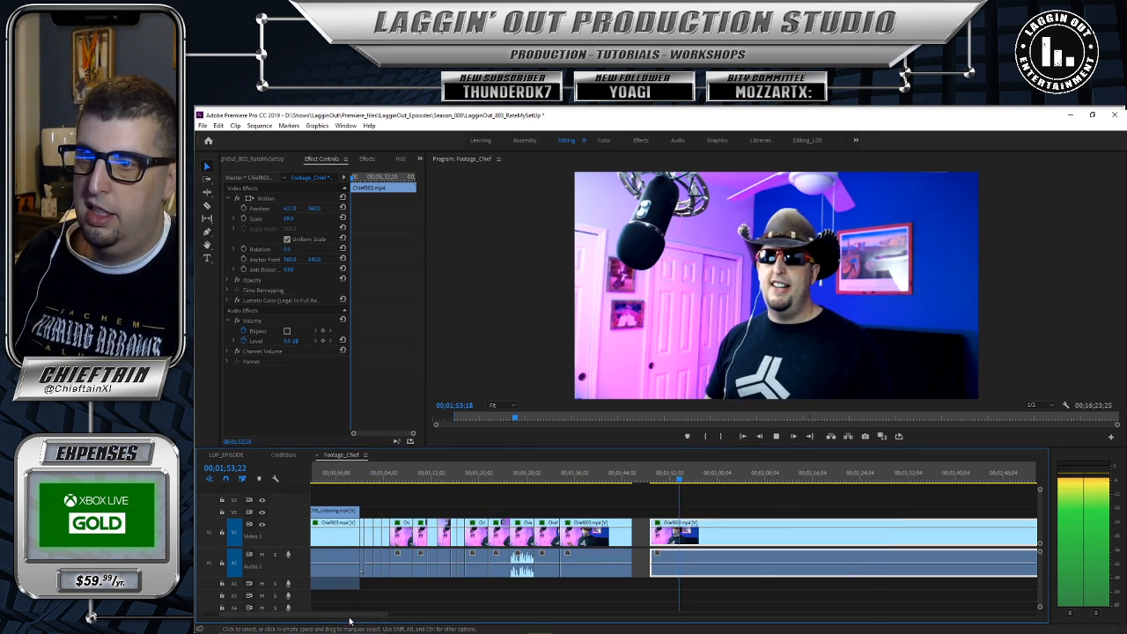
{"action": "left_click", "coordinate": [775, 436]}
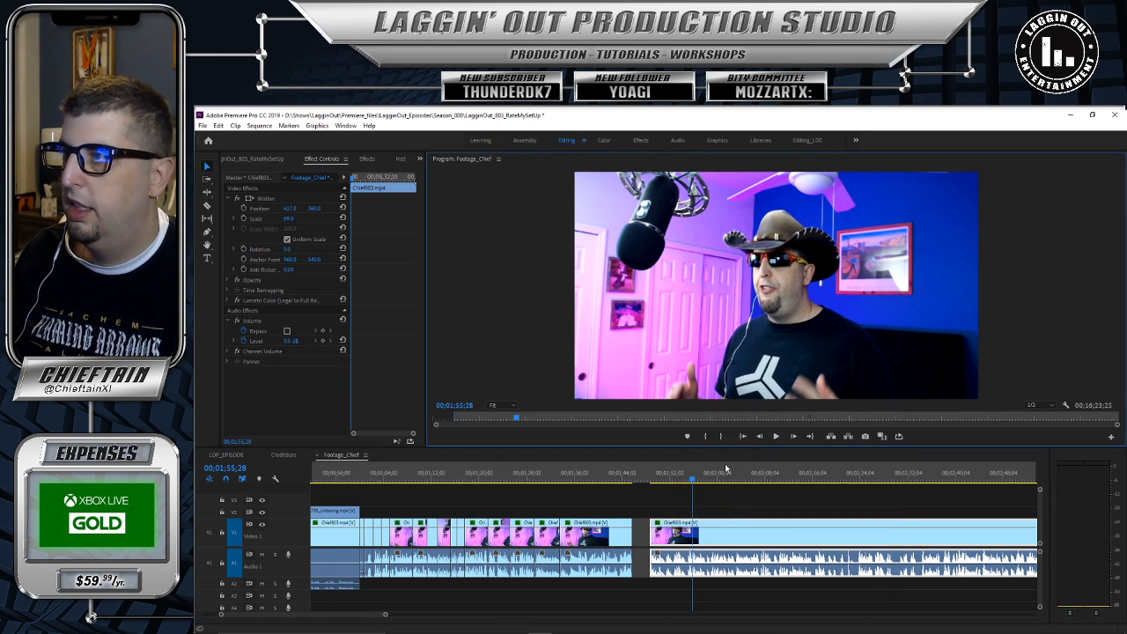
Step: Replay from 00;01;46;20, trim the segment after the gap to start at 00;01;52;23, and move it back against the 00;01;45;24 cut
{"action": "left_click_drag", "start_coordinate": [696, 482], "coordinate": [637, 488]}
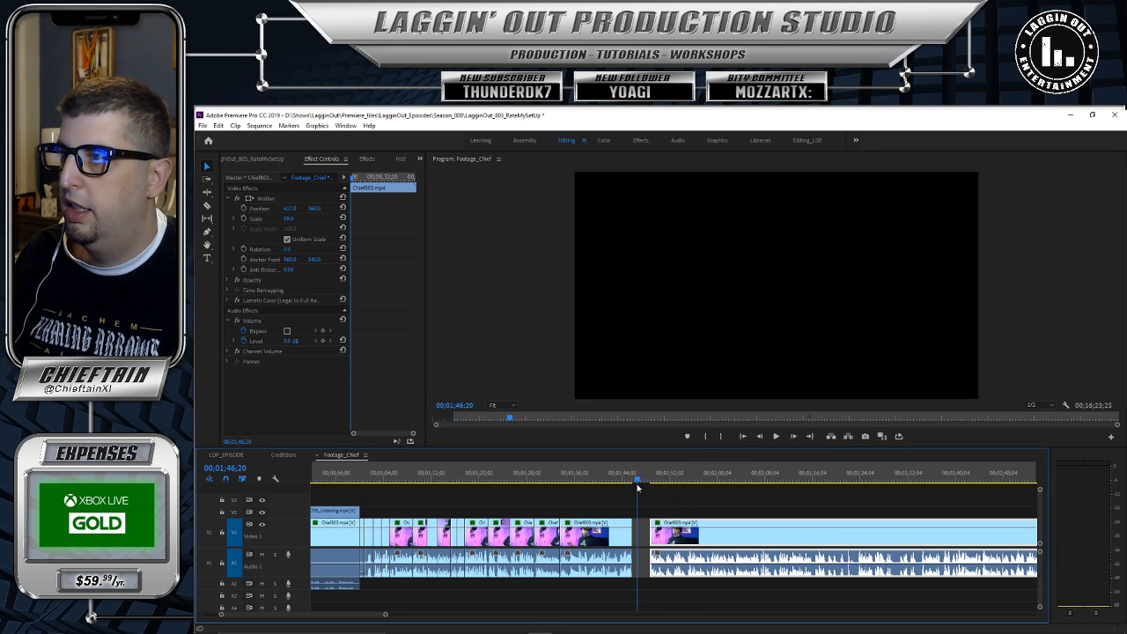
{"action": "left_click", "coordinate": [776, 437]}
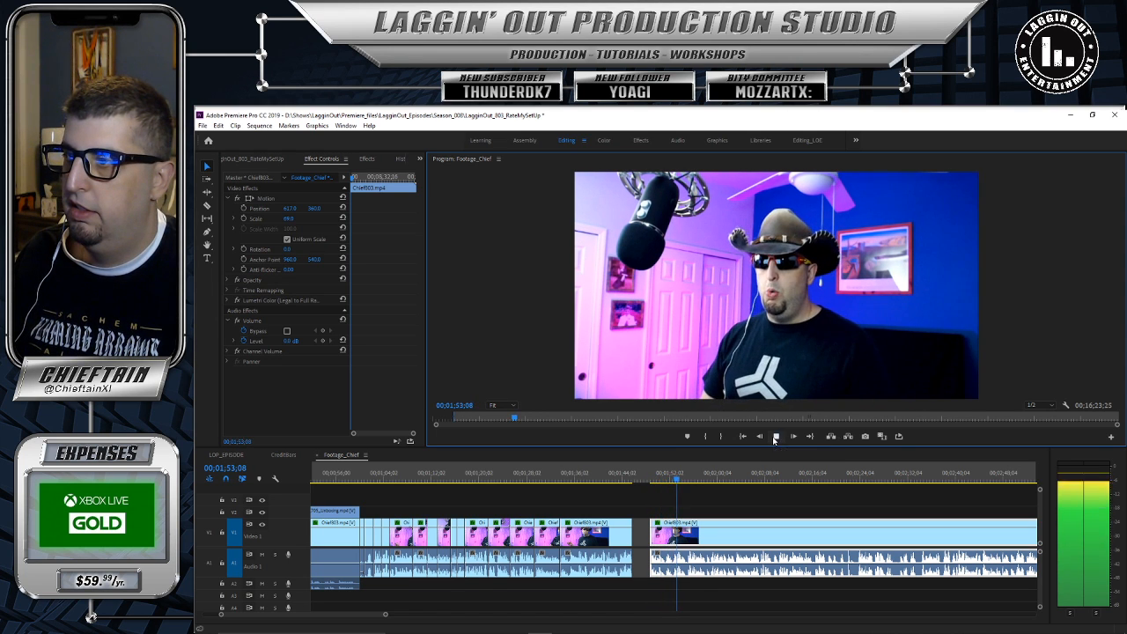
{"action": "left_click", "coordinate": [775, 437]}
{"action": "left_click_drag", "start_coordinate": [384, 615], "coordinate": [334, 615]}
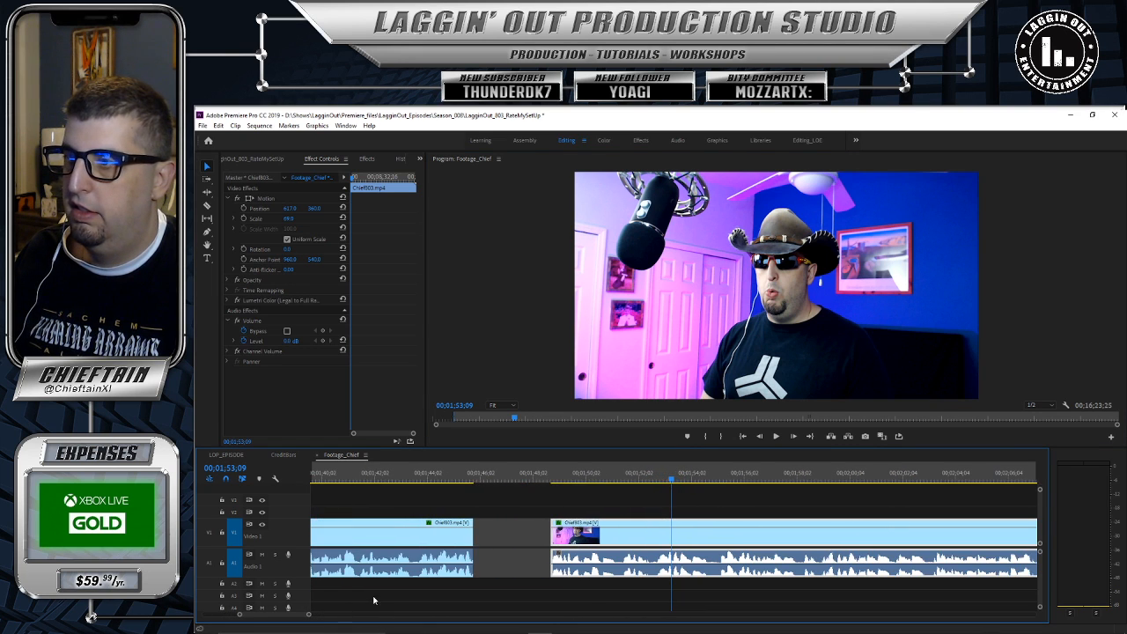
{"action": "left_click_drag", "start_coordinate": [674, 484], "coordinate": [657, 483]}
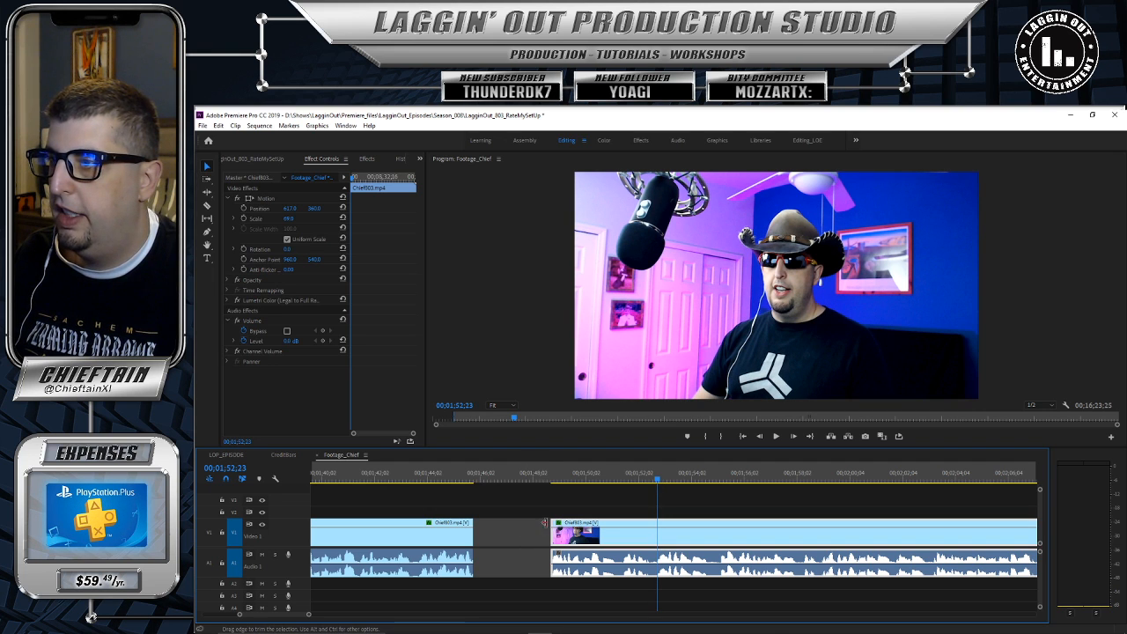
{"action": "left_click_drag", "start_coordinate": [566, 521], "coordinate": [660, 520]}
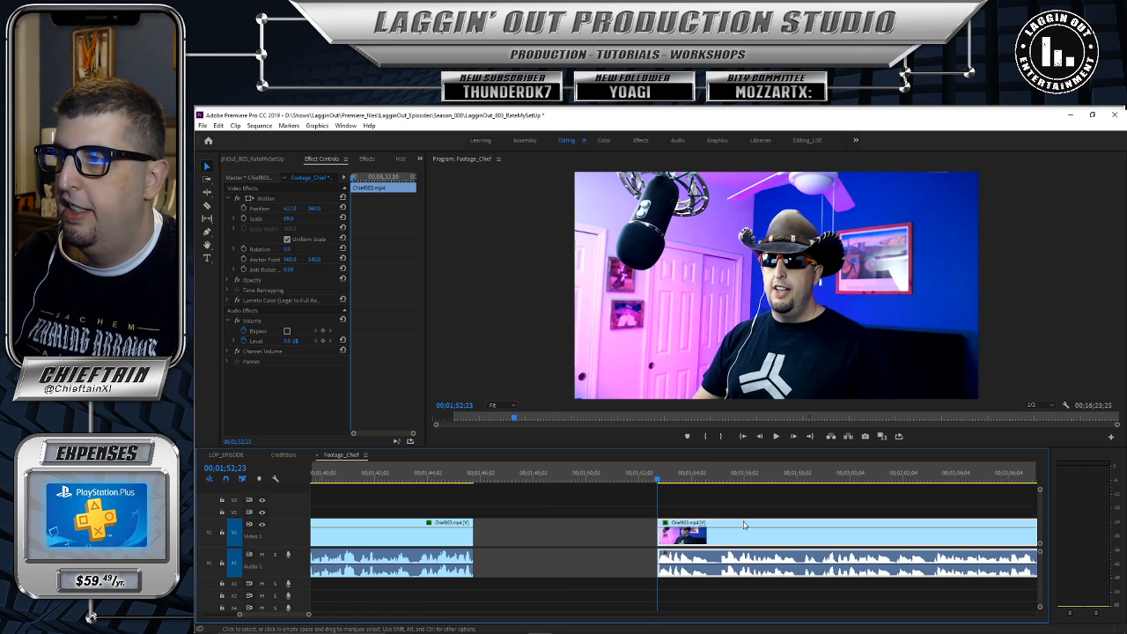
{"action": "left_click_drag", "start_coordinate": [743, 526], "coordinate": [558, 533]}
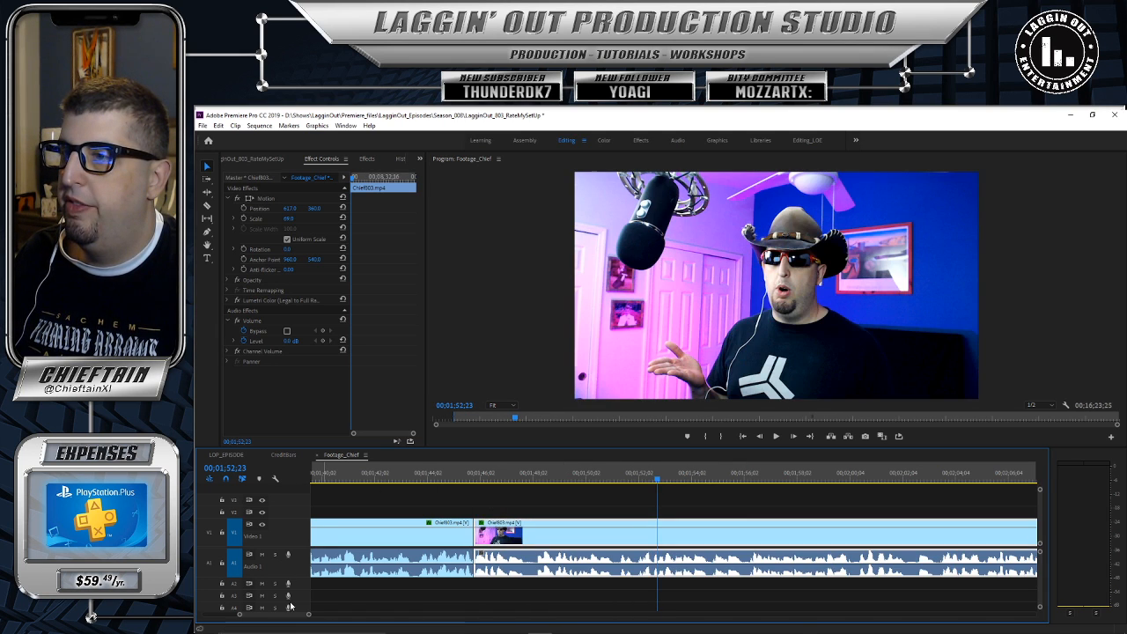
Step: Play the footage from 00;01;38;28 across the last edit and split the Chief803.mp4 segment at 00;02;02;12
{"action": "left_click_drag", "start_coordinate": [309, 615], "coordinate": [415, 614]}
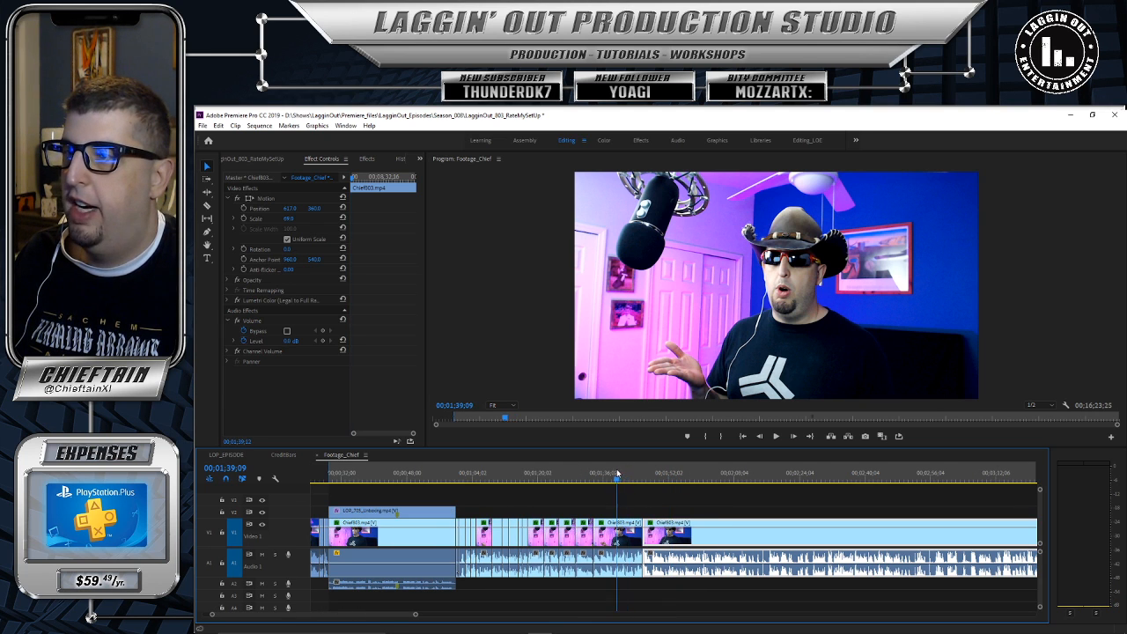
{"action": "left_click", "coordinate": [775, 438]}
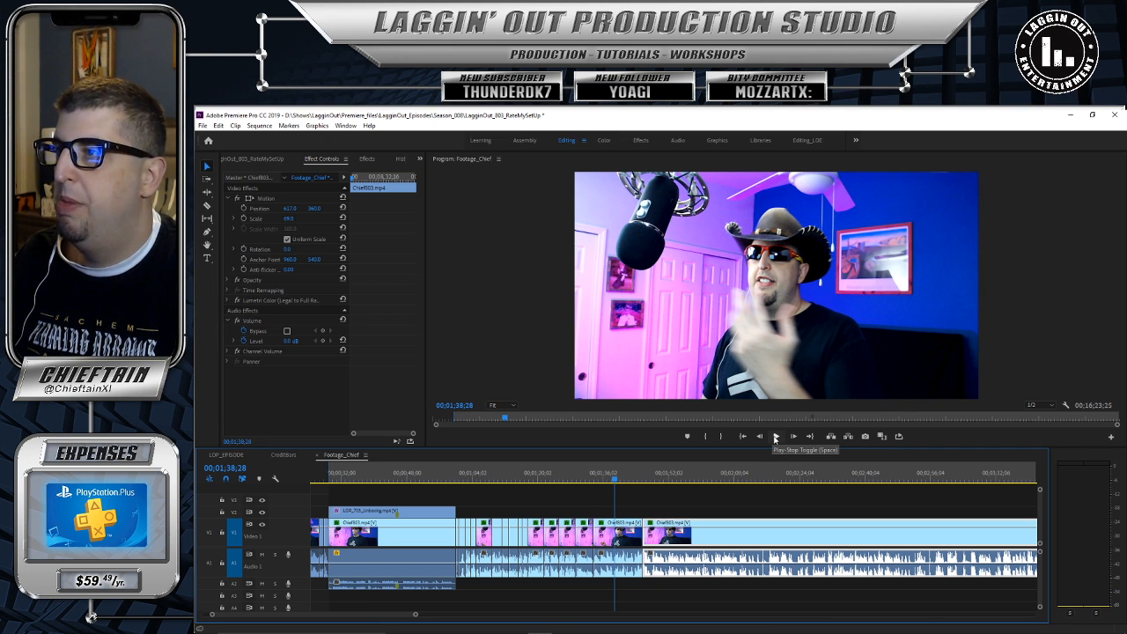
{"action": "left_click", "coordinate": [776, 437]}
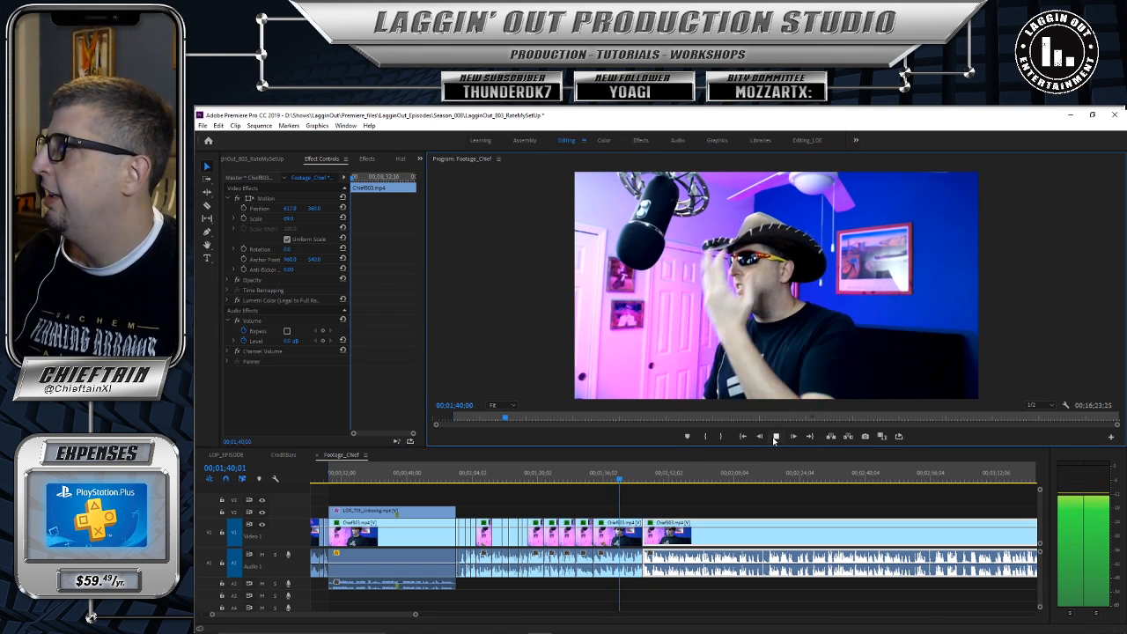
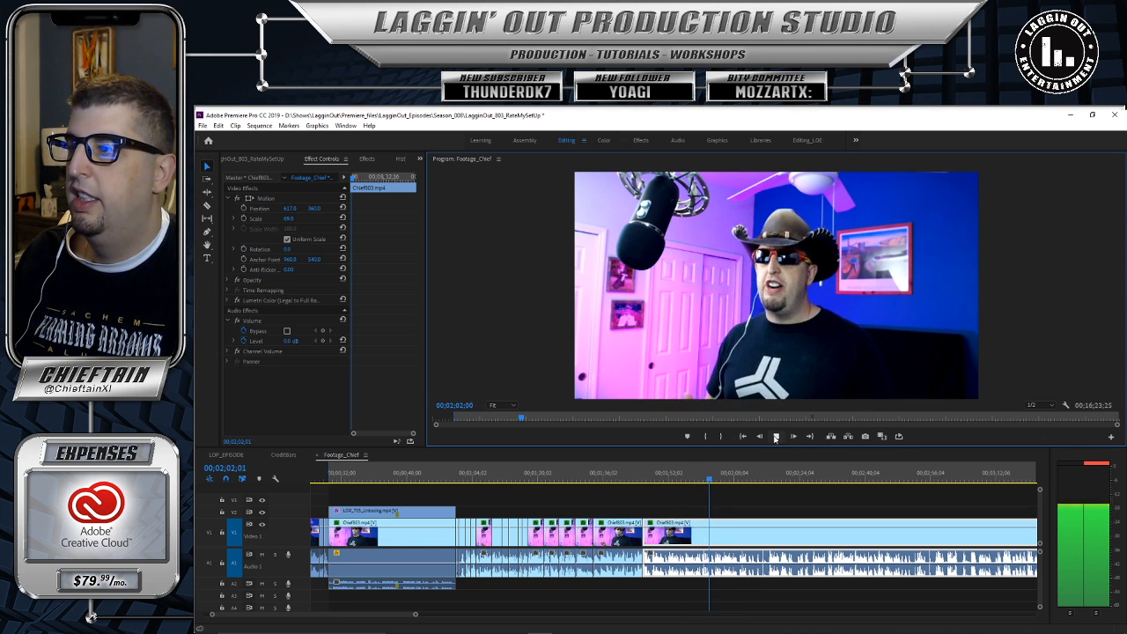
{"action": "left_click", "coordinate": [775, 438]}
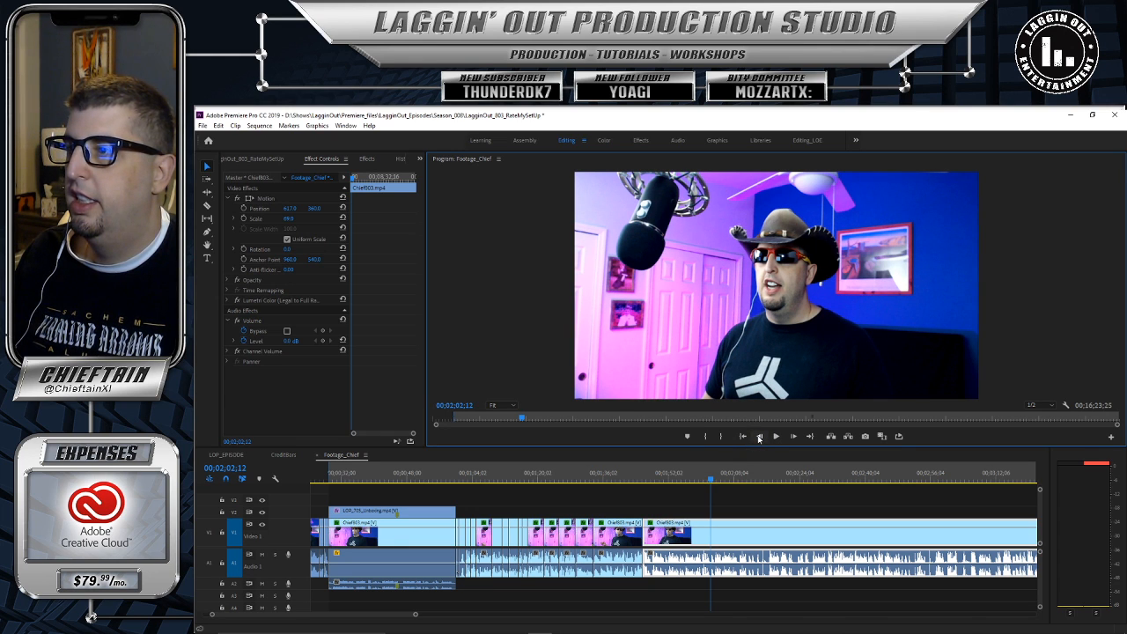
{"action": "left_click", "coordinate": [712, 526]}
Step: Play past the 00;02;02;12 cut, trim the following segment to start at 00;02;03;14, and move it back against the cut
{"action": "left_click", "coordinate": [775, 436]}
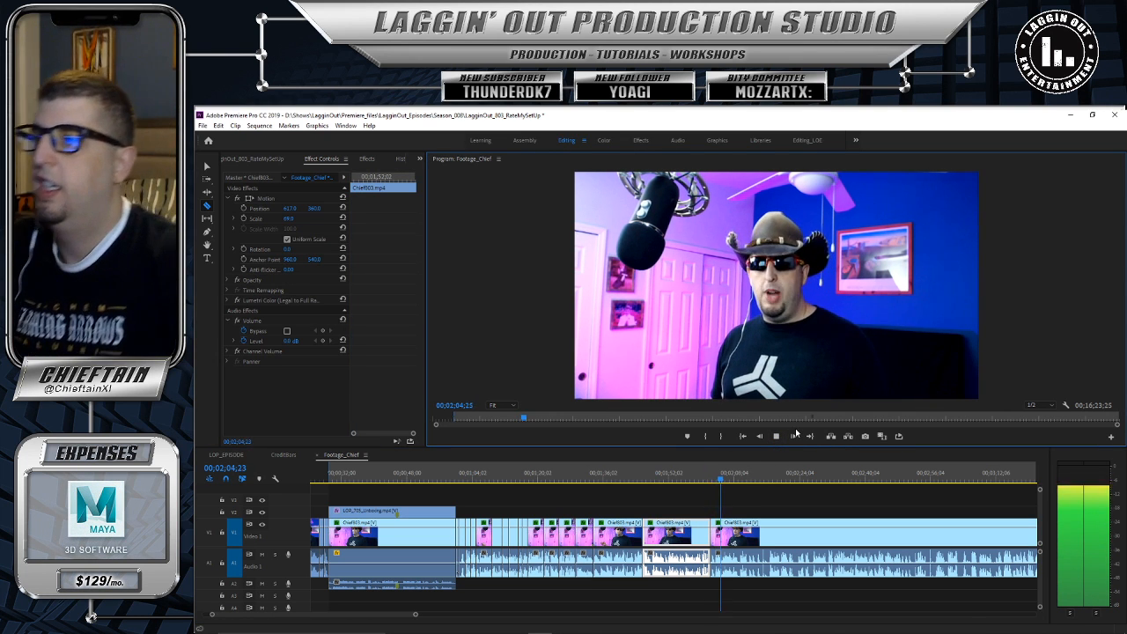
{"action": "key", "text": "space"}
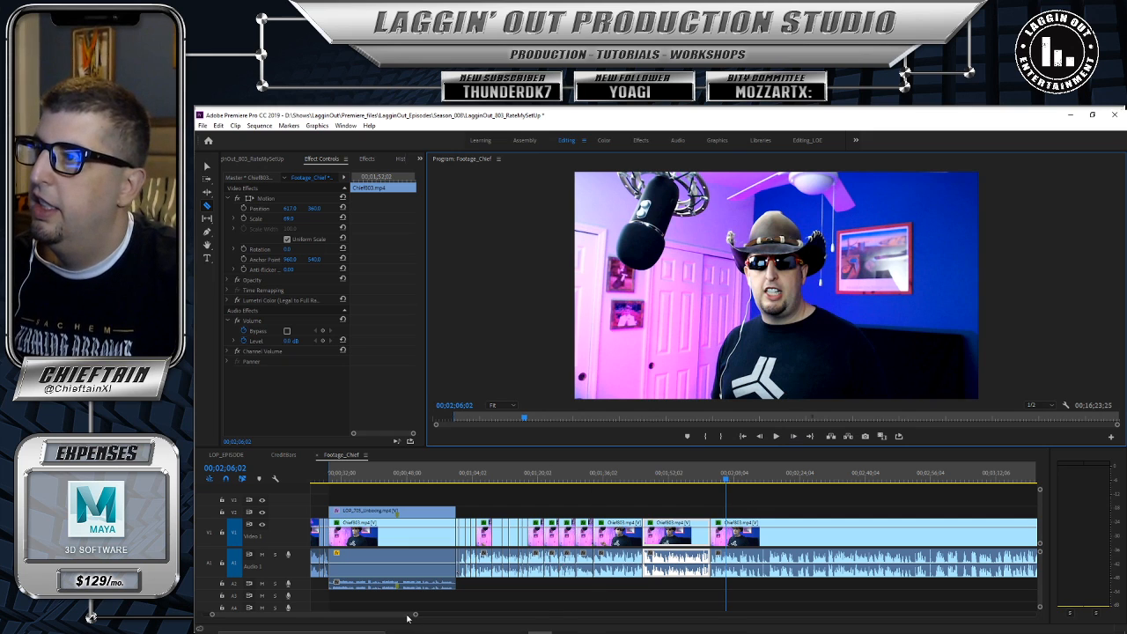
{"action": "left_click_drag", "start_coordinate": [417, 617], "coordinate": [374, 619]}
{"action": "left_click_drag", "start_coordinate": [671, 478], "coordinate": [625, 478]}
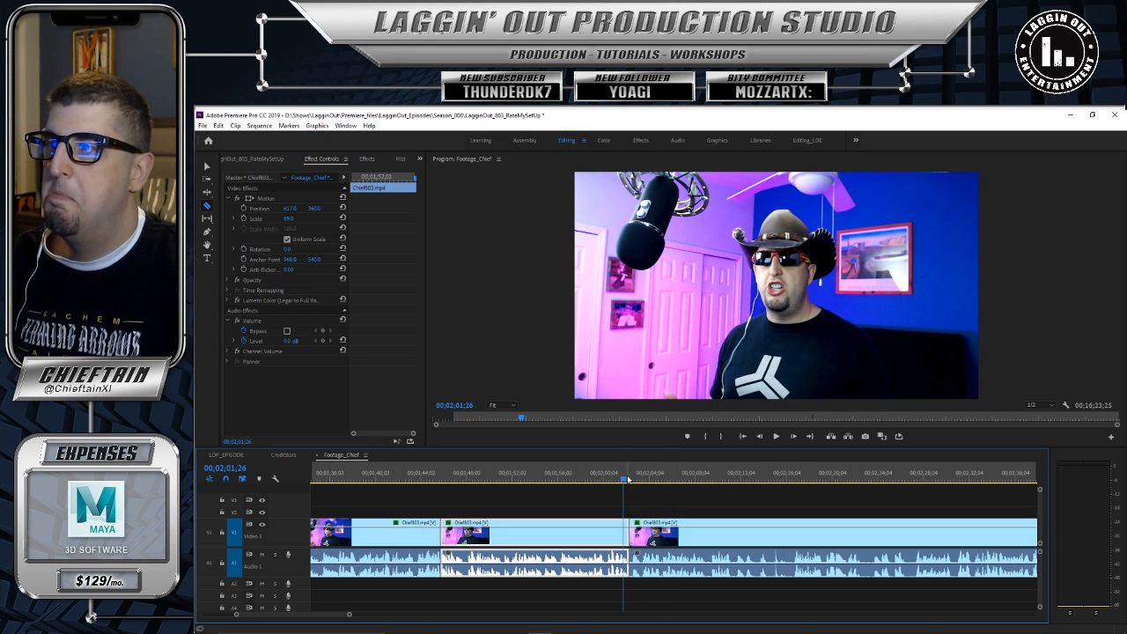
{"action": "left_click", "coordinate": [776, 436]}
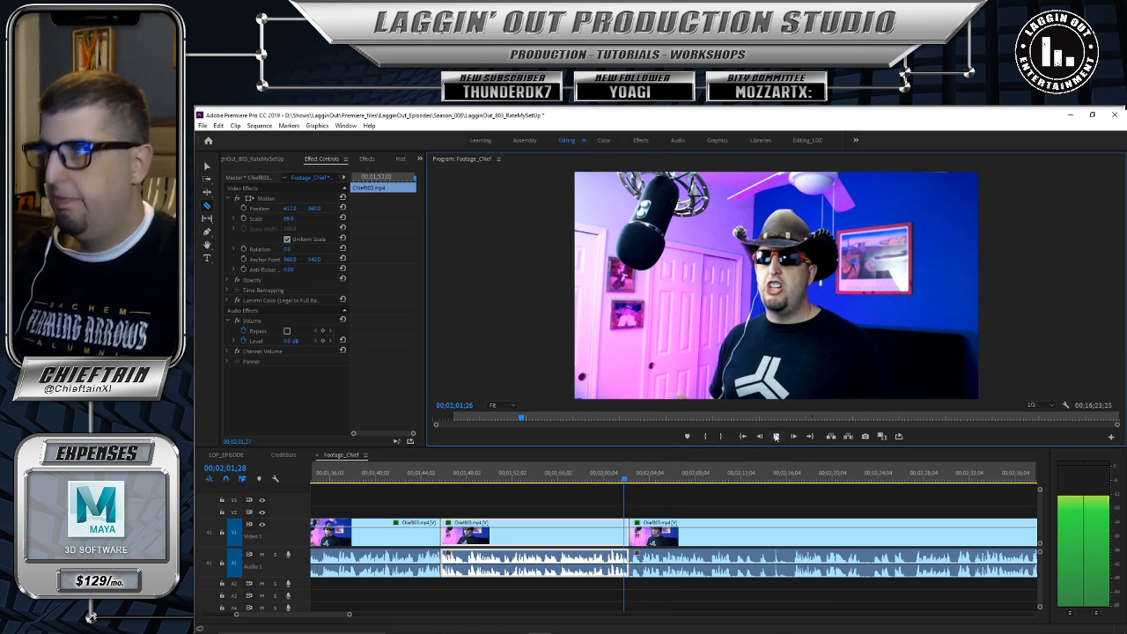
{"action": "left_click", "coordinate": [776, 435]}
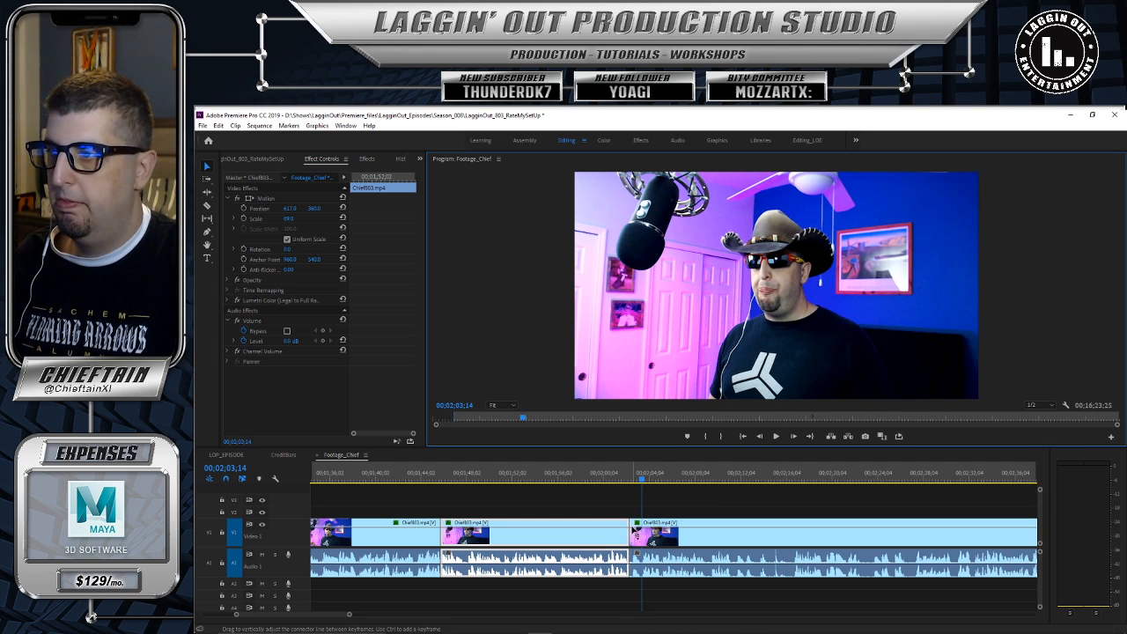
{"action": "left_click_drag", "start_coordinate": [640, 520], "coordinate": [653, 520]}
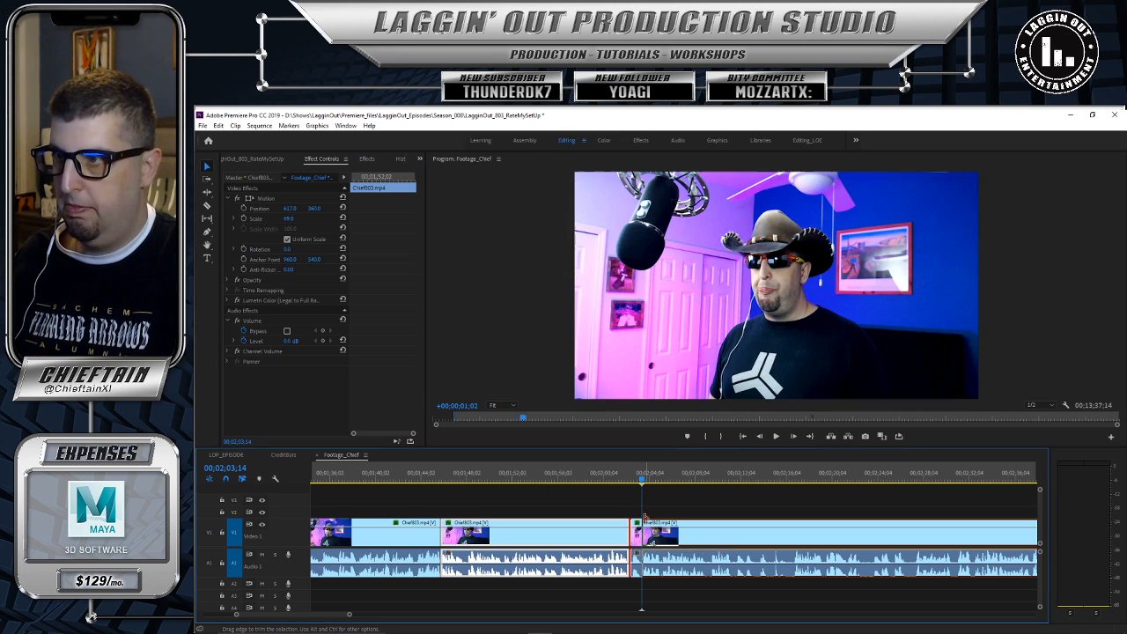
{"action": "left_click_drag", "start_coordinate": [766, 526], "coordinate": [686, 487]}
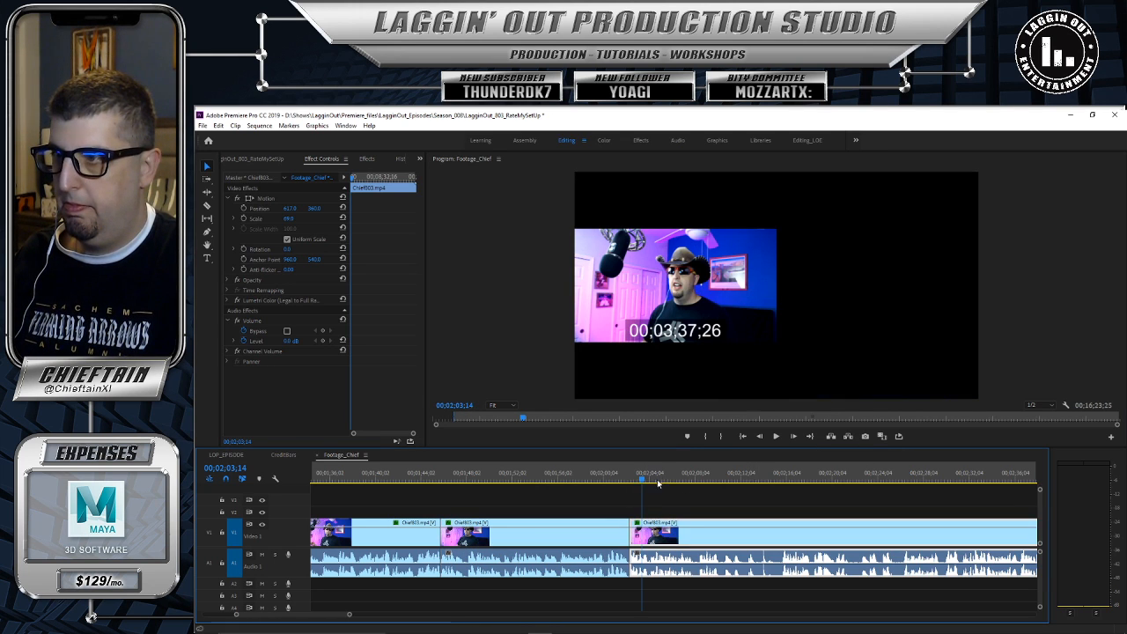
Step: Play across the 00;02;02;12 join to 00;02;14;17 and replay from 00;02;06;29 to find the next passage to cut
{"action": "left_click", "coordinate": [605, 478]}
{"action": "left_click", "coordinate": [777, 436]}
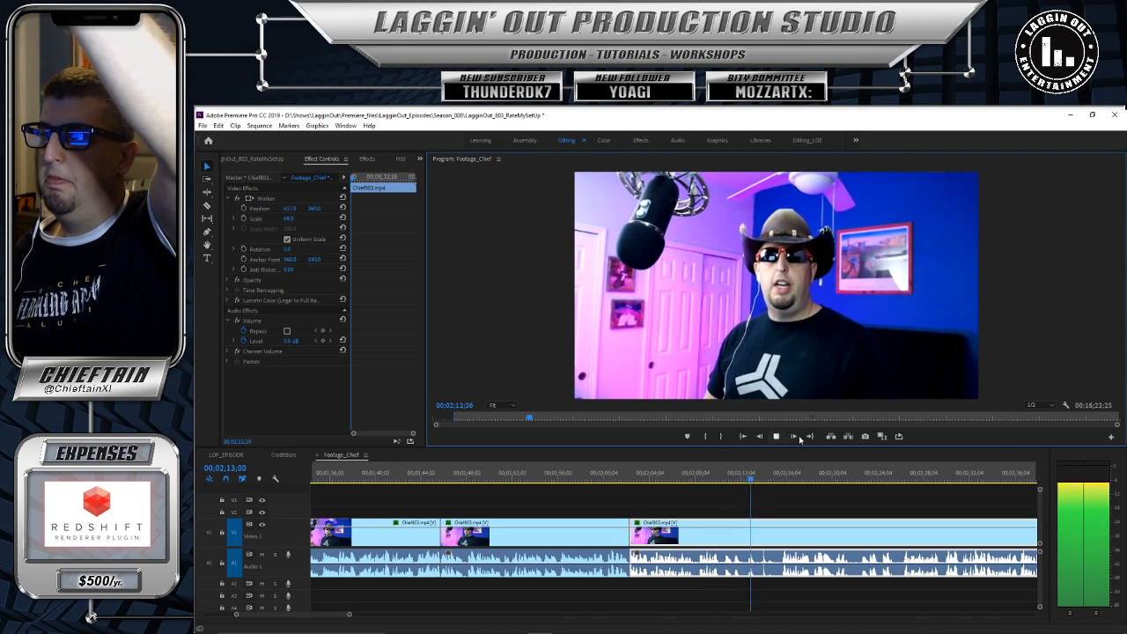
{"action": "left_click", "coordinate": [774, 437]}
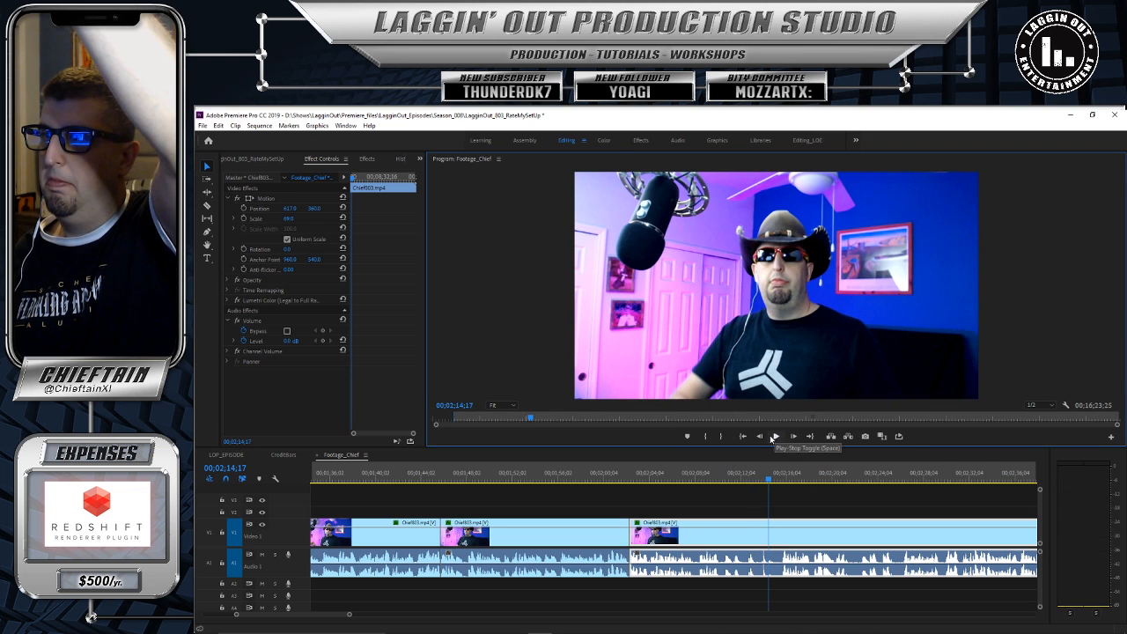
{"action": "left_click", "coordinate": [683, 476]}
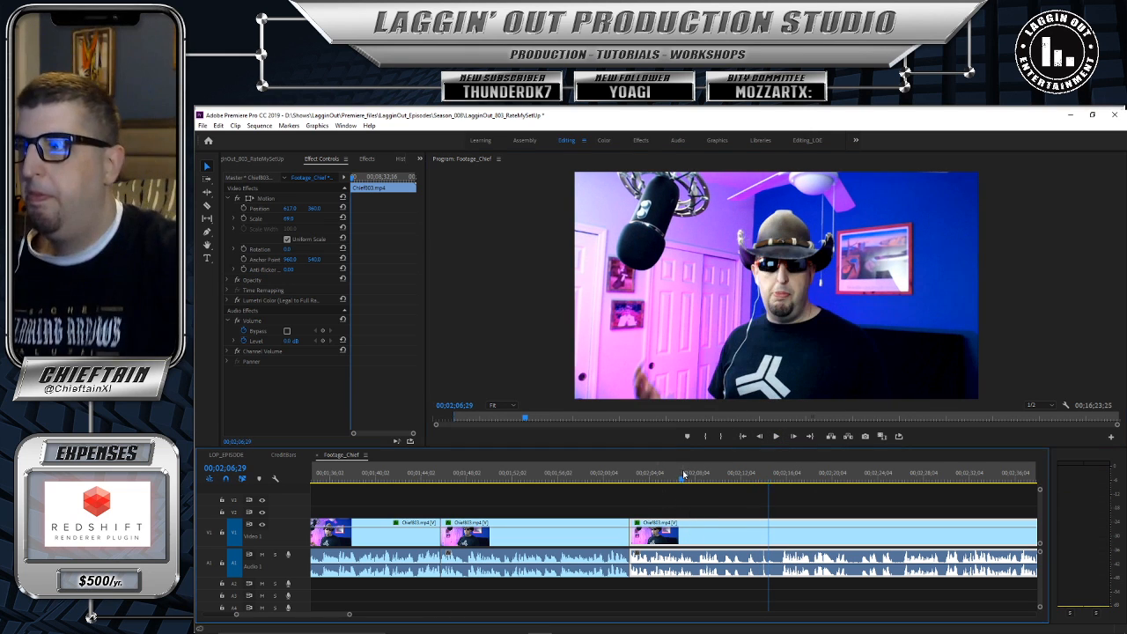
{"action": "left_click", "coordinate": [775, 436]}
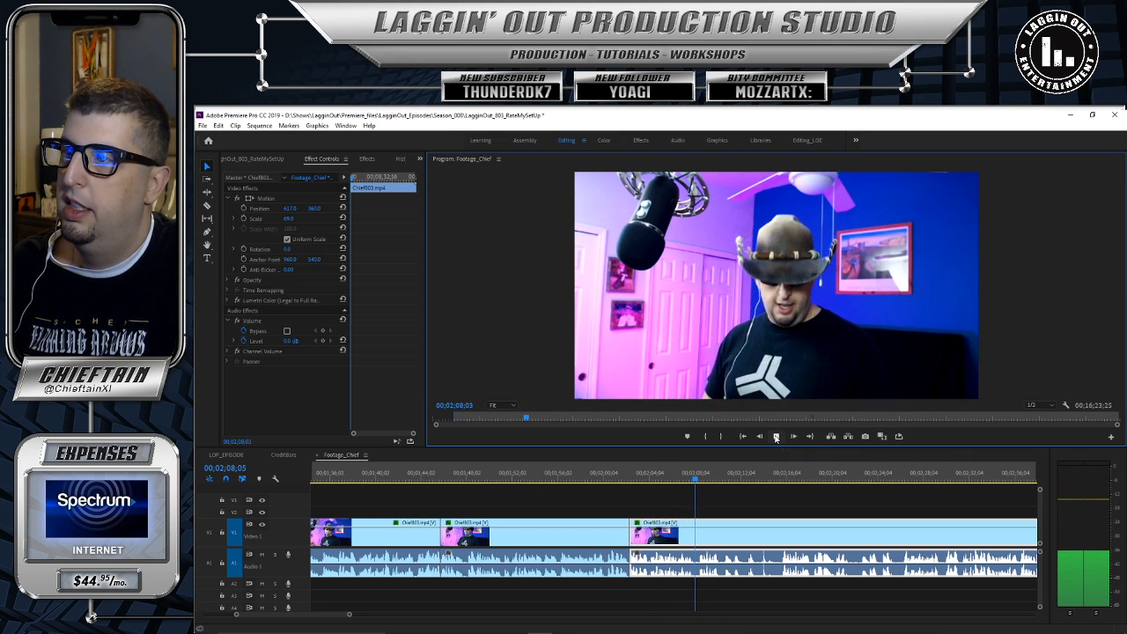
{"action": "left_click", "coordinate": [775, 435]}
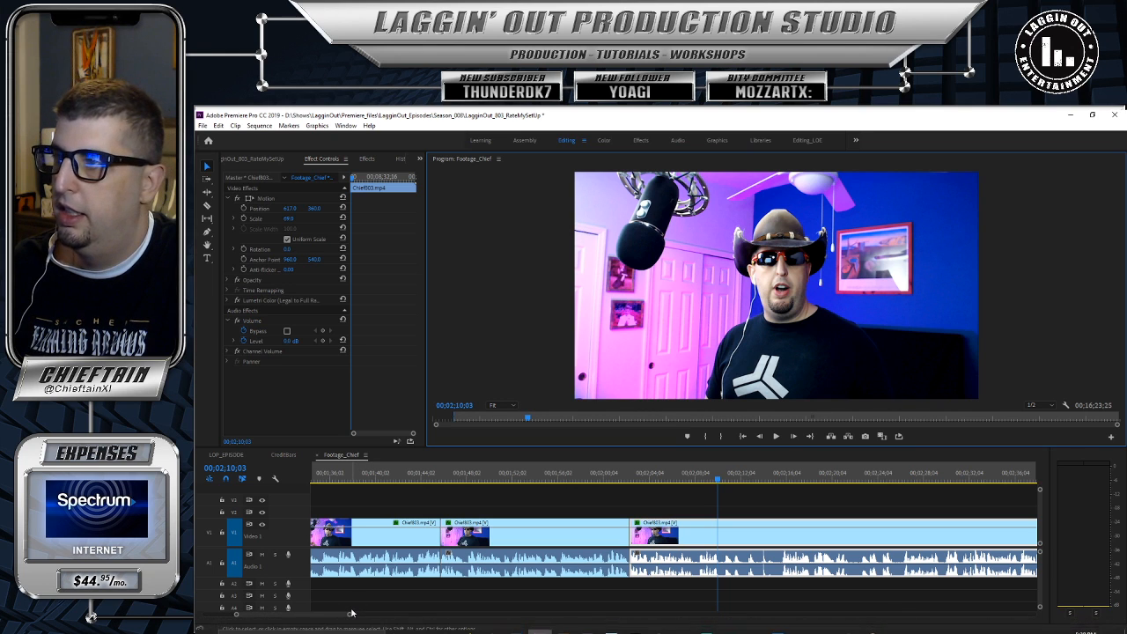
Step: Replay from 00;02;08;12, pinpoint the end of the unwanted passage, and split the Chief803.mp4 segment at 00;02;08;25
{"action": "left_click_drag", "start_coordinate": [348, 616], "coordinate": [322, 623]}
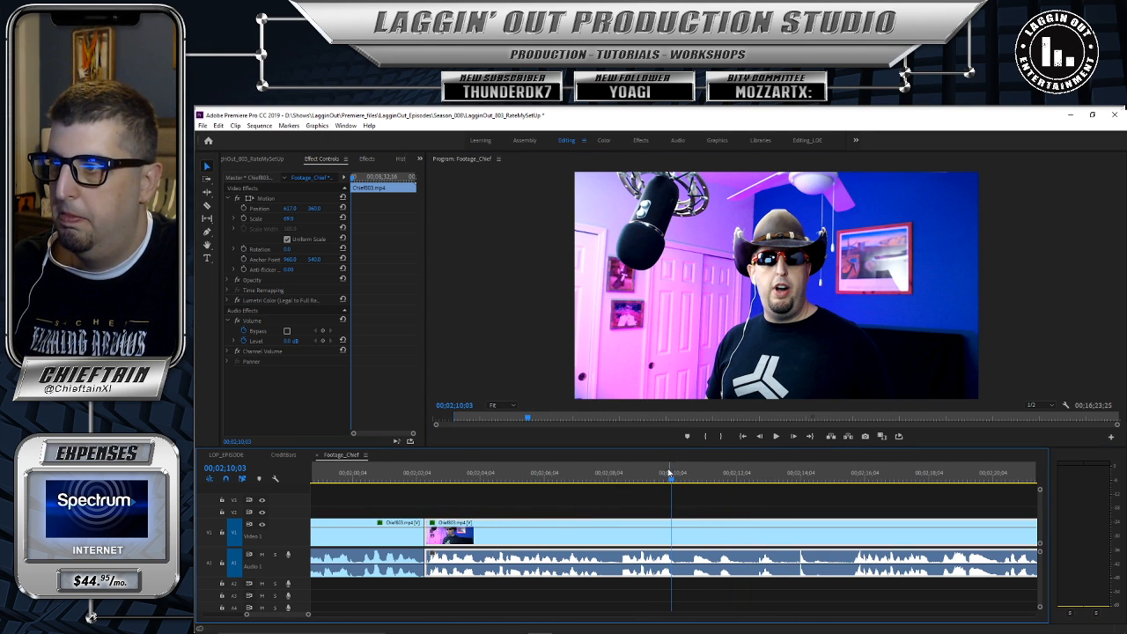
{"action": "left_click_drag", "start_coordinate": [670, 480], "coordinate": [618, 480]}
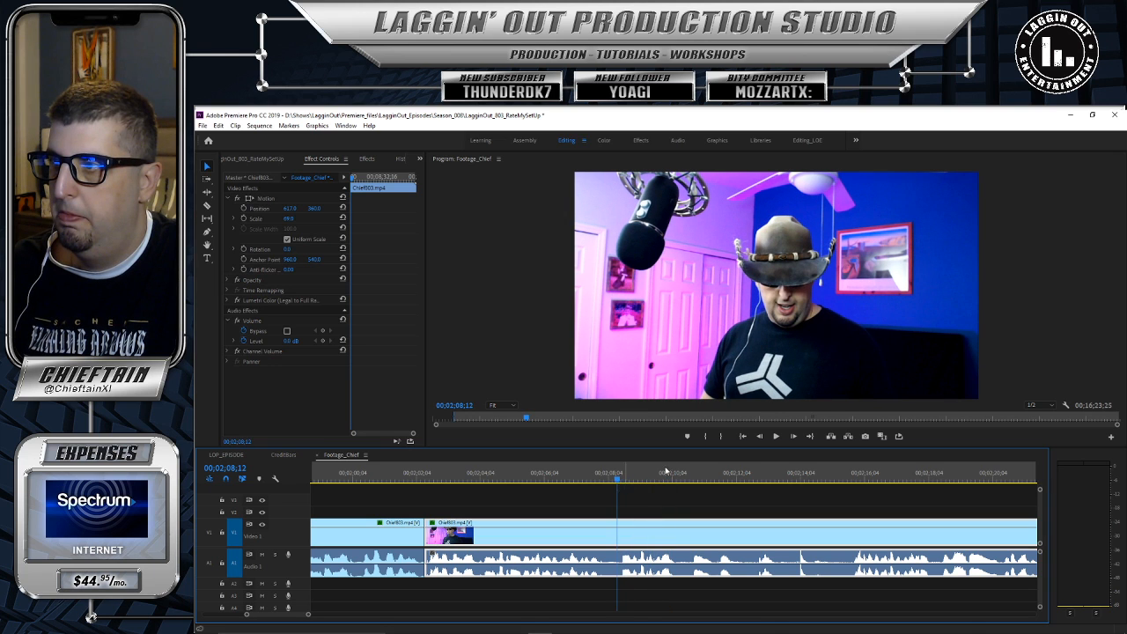
{"action": "left_click", "coordinate": [775, 436]}
{"action": "key", "text": "space"}
{"action": "left_click_drag", "start_coordinate": [640, 482], "coordinate": [631, 483]}
{"action": "key", "text": "Left"}
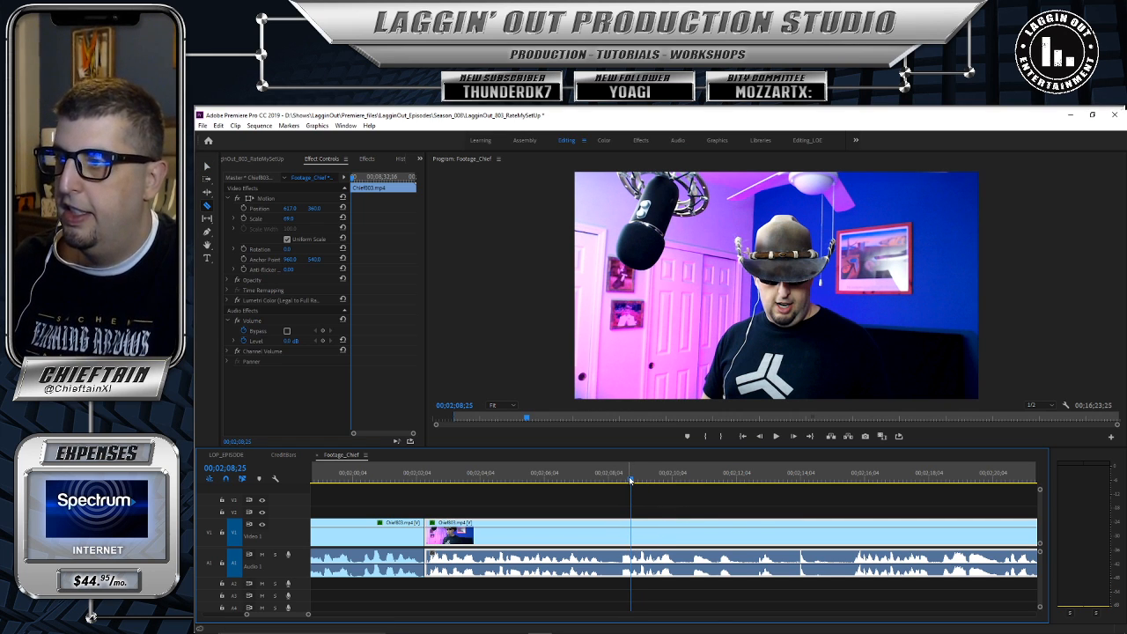
{"action": "left_click", "coordinate": [633, 524]}
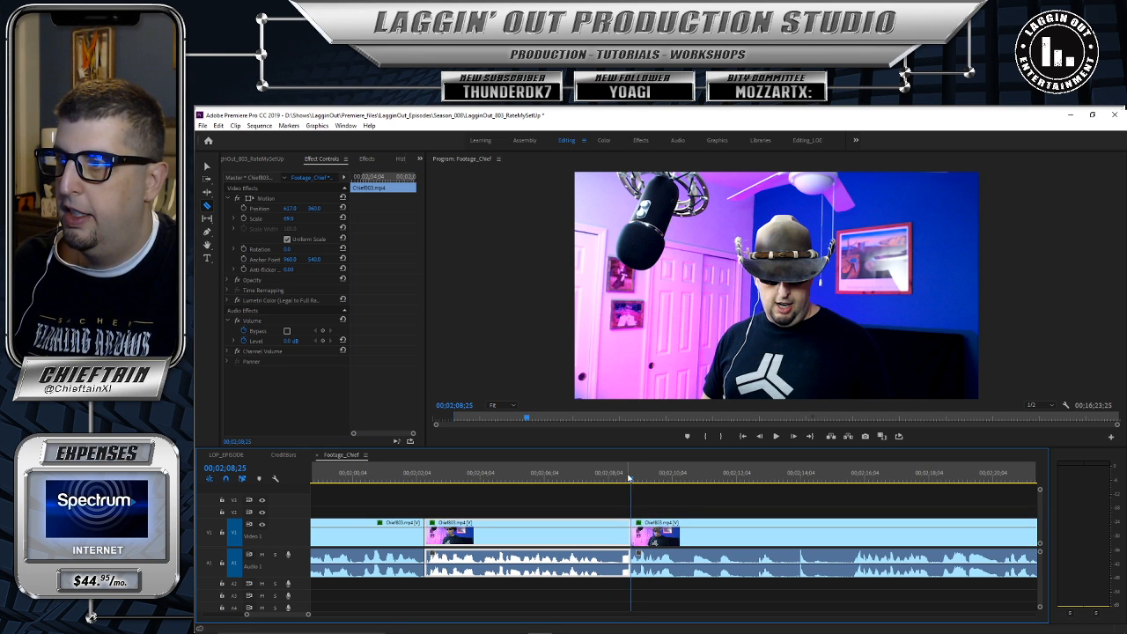
Step: Replay from 00;02;07;20 and 00;02;03;11 to find the start of the unwanted passage, and split the footage at 00;02;04;08
{"action": "left_click", "coordinate": [593, 476]}
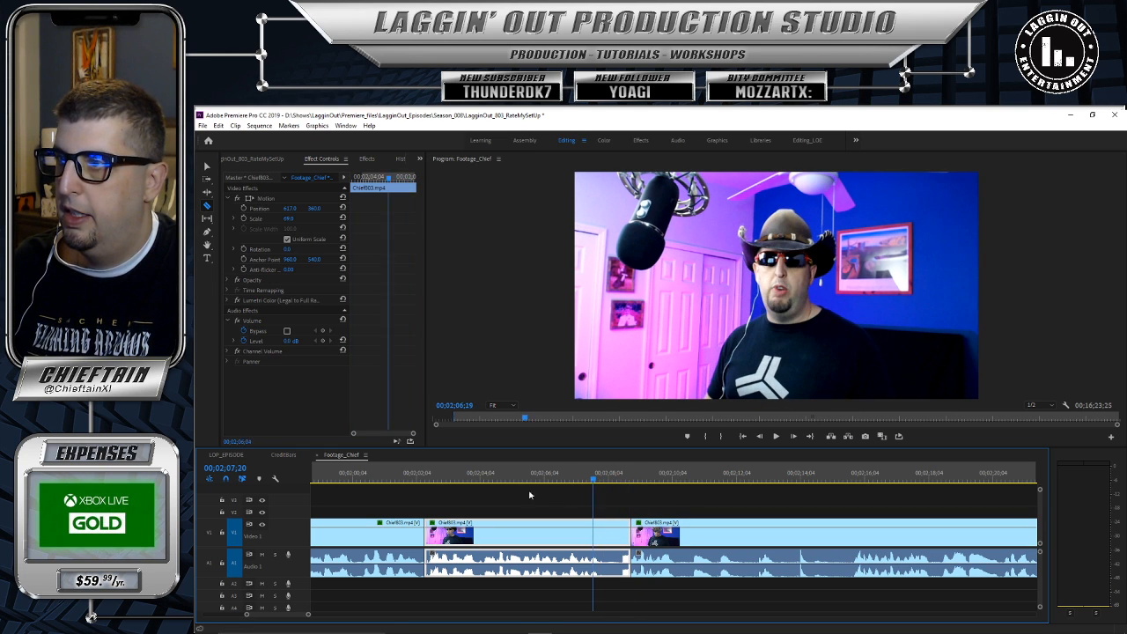
{"action": "left_click", "coordinate": [776, 439]}
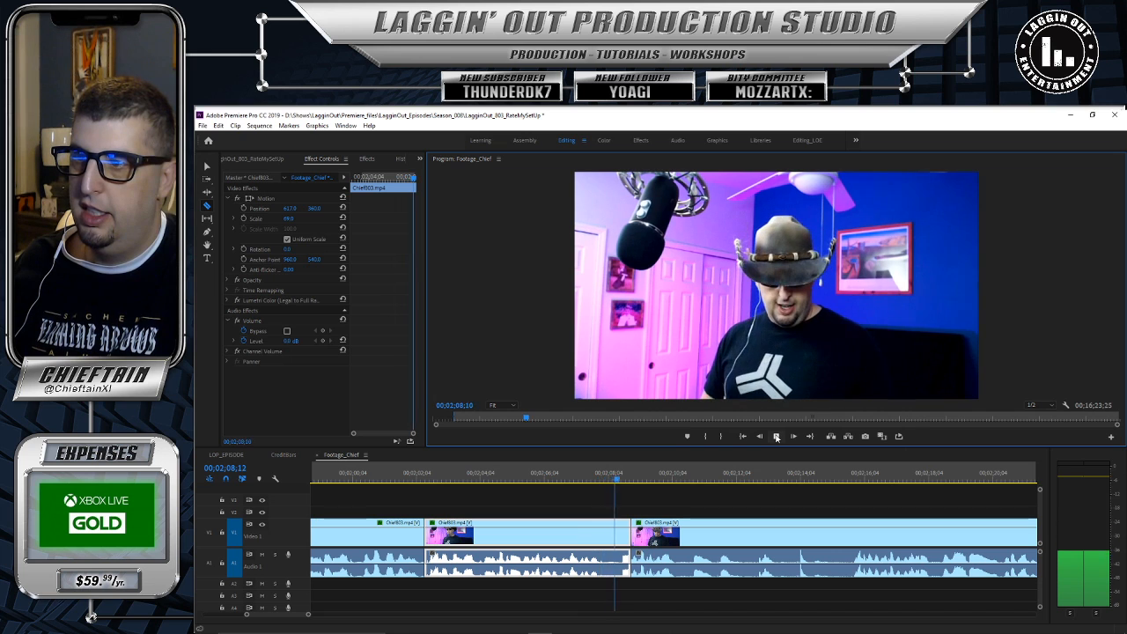
{"action": "left_click", "coordinate": [775, 437]}
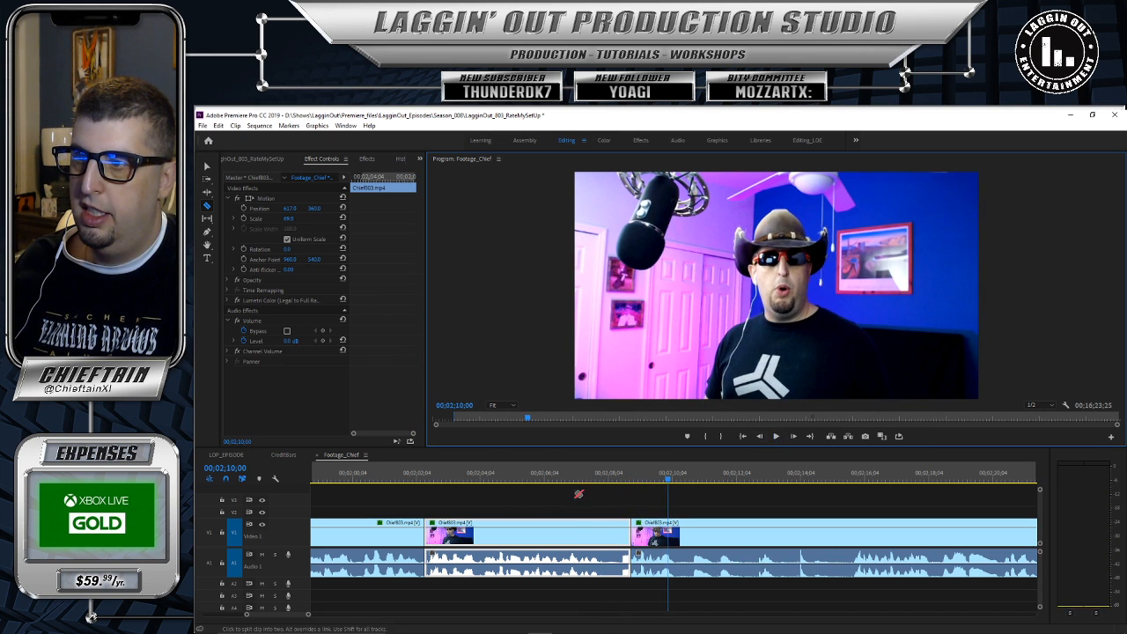
{"action": "left_click_drag", "start_coordinate": [485, 480], "coordinate": [456, 480]}
{"action": "left_click", "coordinate": [772, 440]}
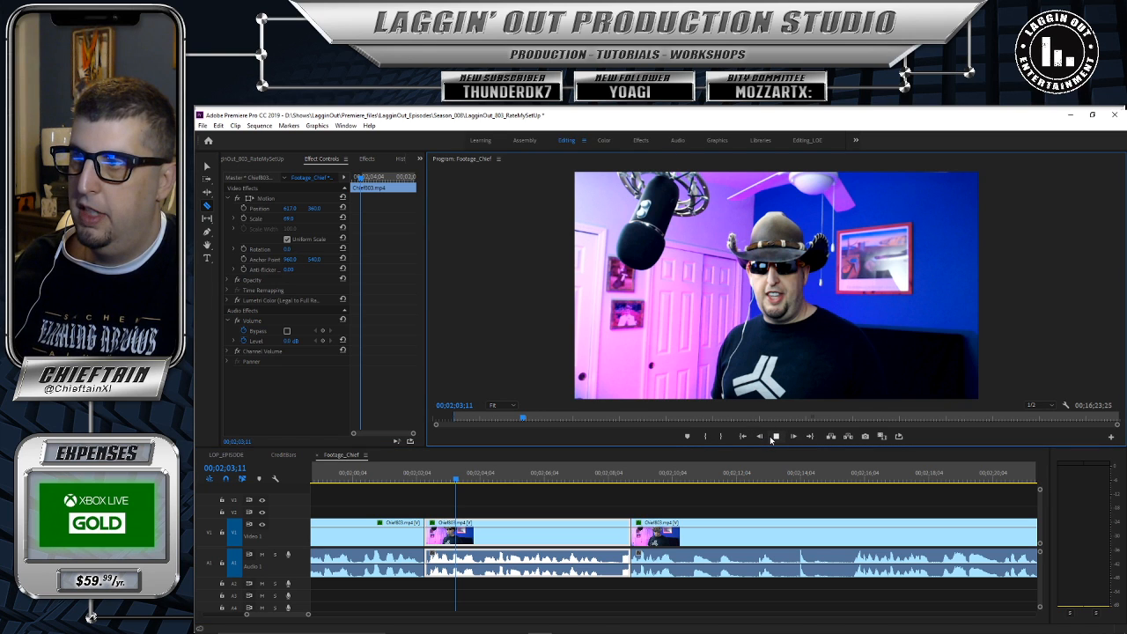
{"action": "left_click", "coordinate": [776, 437]}
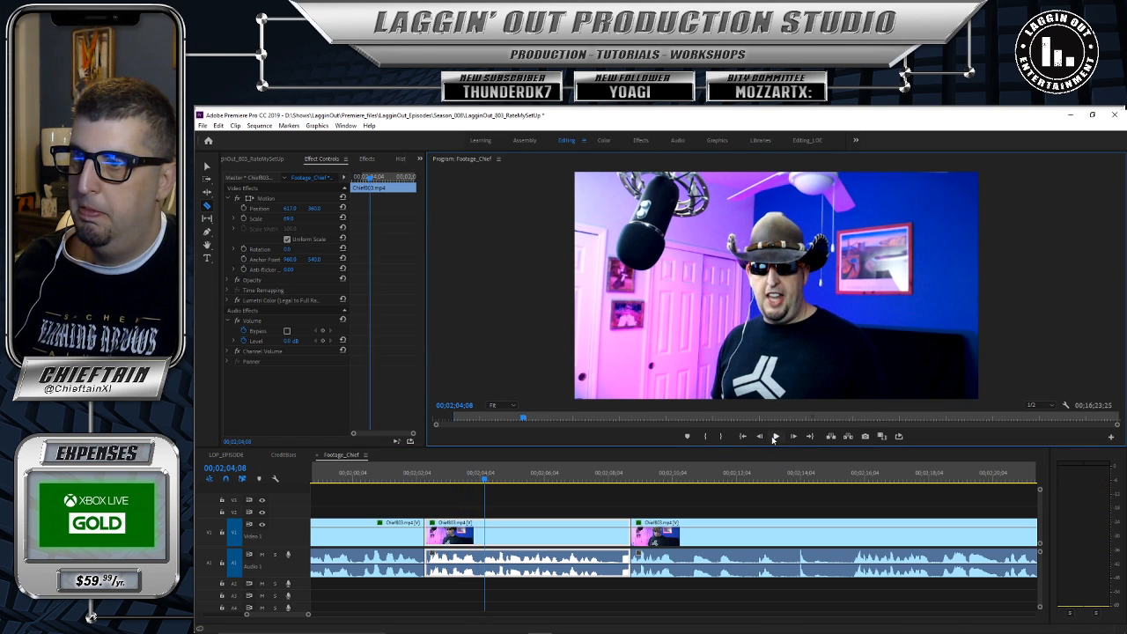
{"action": "left_click", "coordinate": [486, 526]}
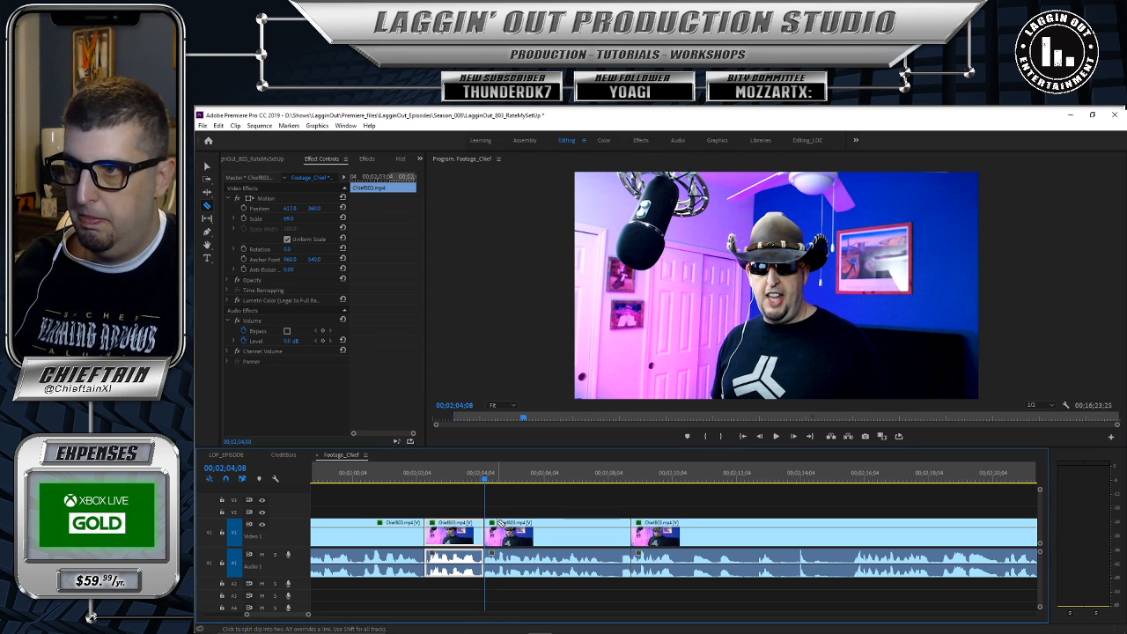
Step: Delete the segment between 00;02;04;08 and 00;02;08;25 and move the following footage back to close the gap
{"action": "left_click", "coordinate": [581, 542]}
{"action": "key", "text": "Delete"}
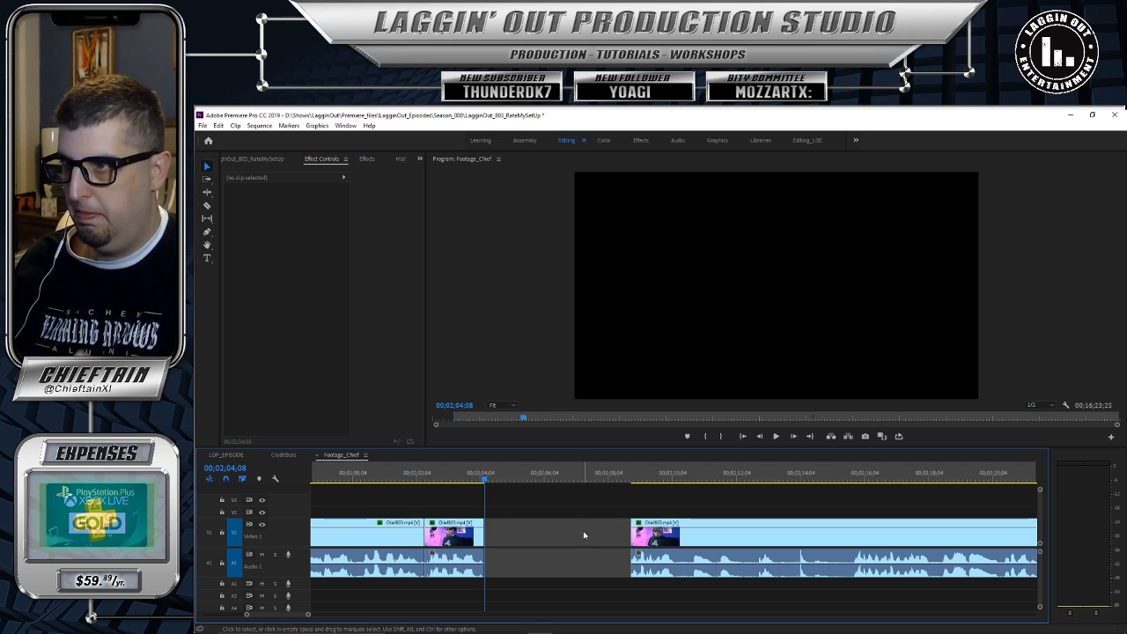
{"action": "left_click_drag", "start_coordinate": [719, 526], "coordinate": [577, 533]}
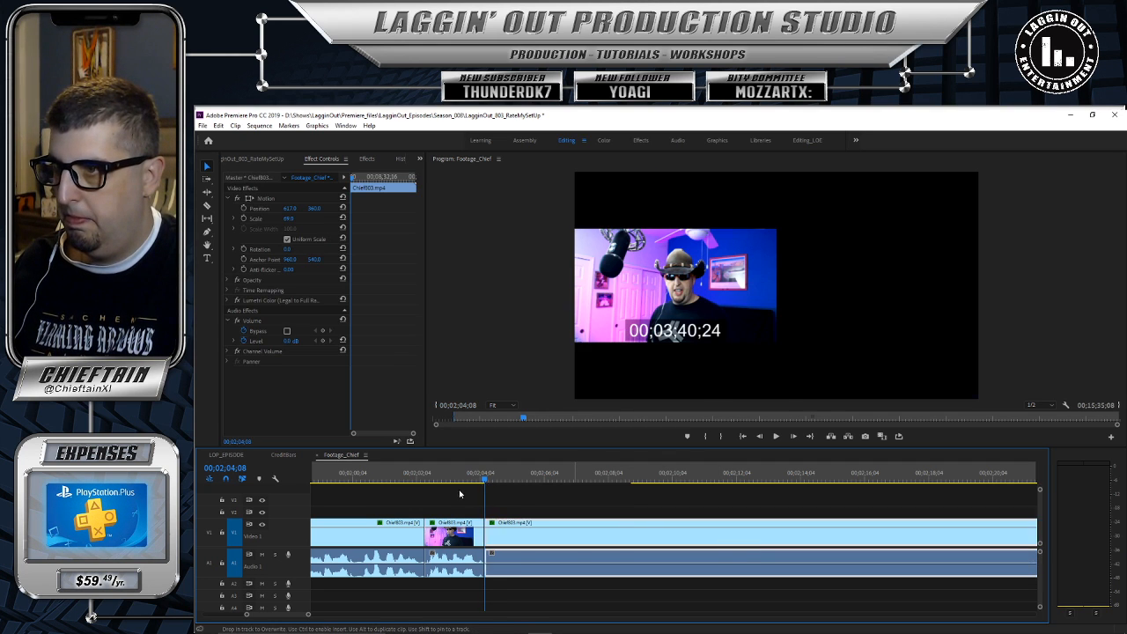
Step: Play from 00;02;02;13 across the new join and split the Chief803.mp4 footage at 00;02;05;20
{"action": "left_click_drag", "start_coordinate": [482, 476], "coordinate": [428, 485]}
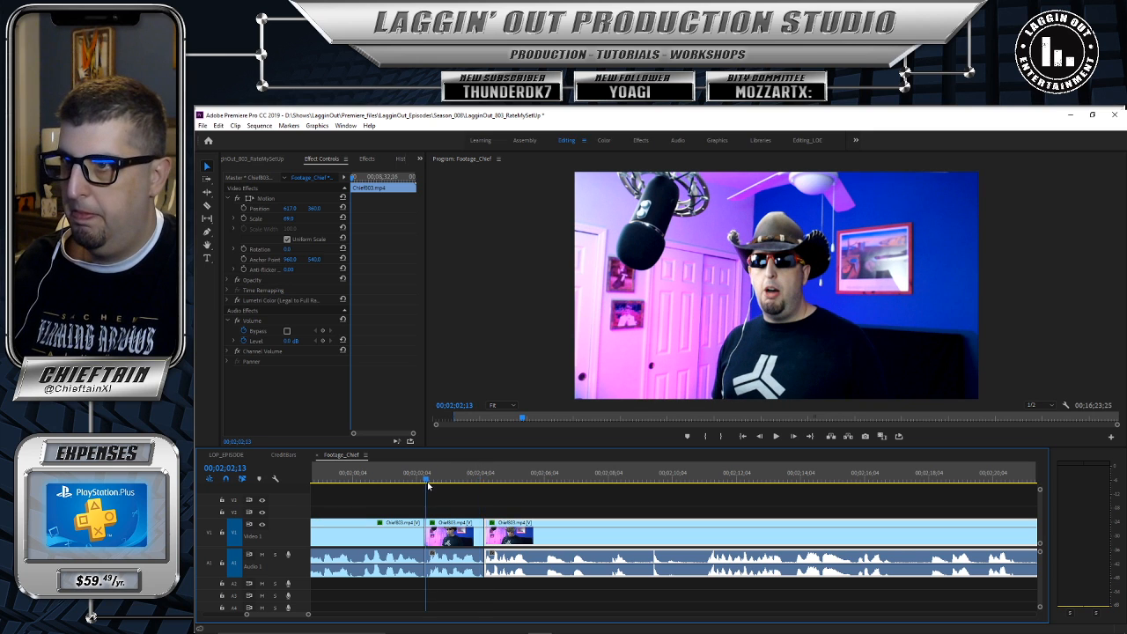
{"action": "left_click", "coordinate": [777, 438]}
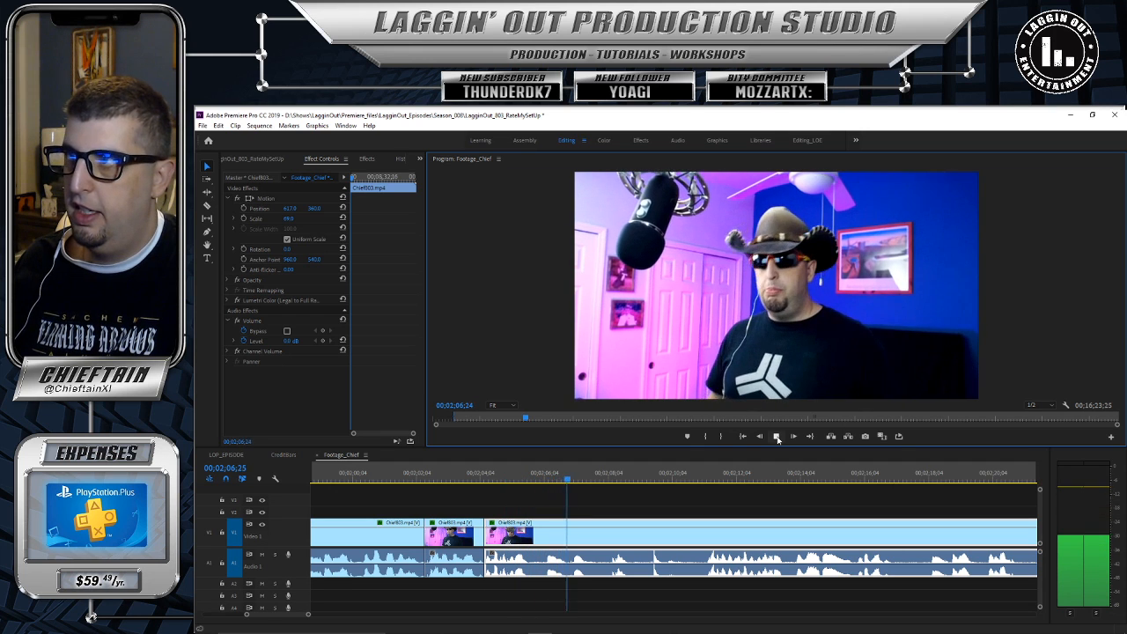
{"action": "left_click", "coordinate": [776, 437]}
{"action": "left_click", "coordinate": [525, 480]}
{"action": "left_click_drag", "start_coordinate": [525, 489], "coordinate": [531, 489]}
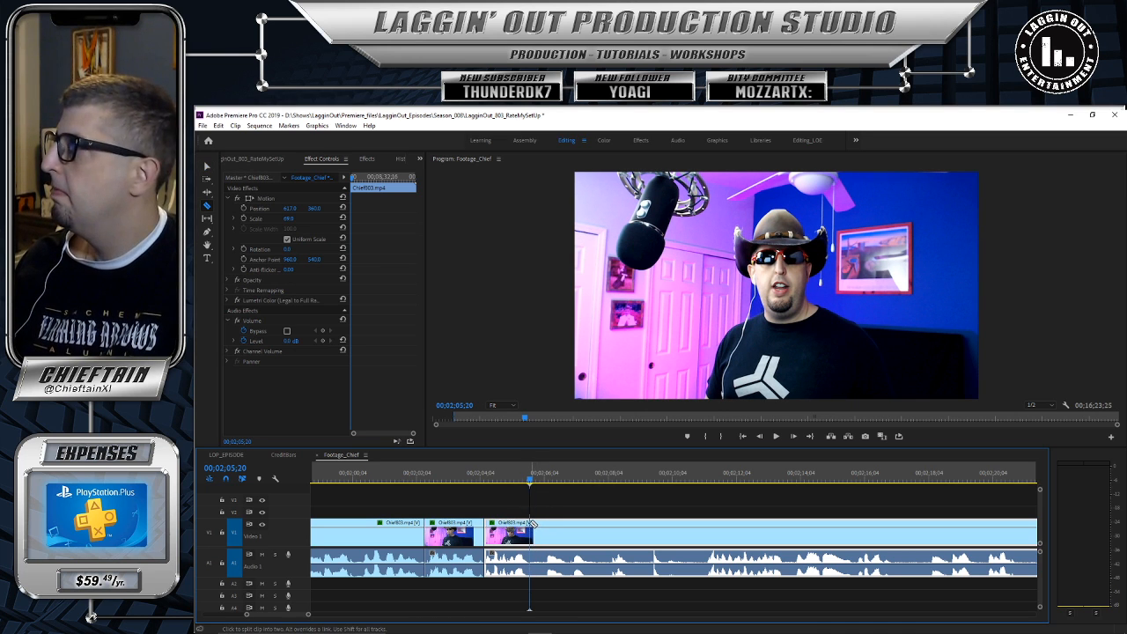
{"action": "left_click", "coordinate": [531, 526]}
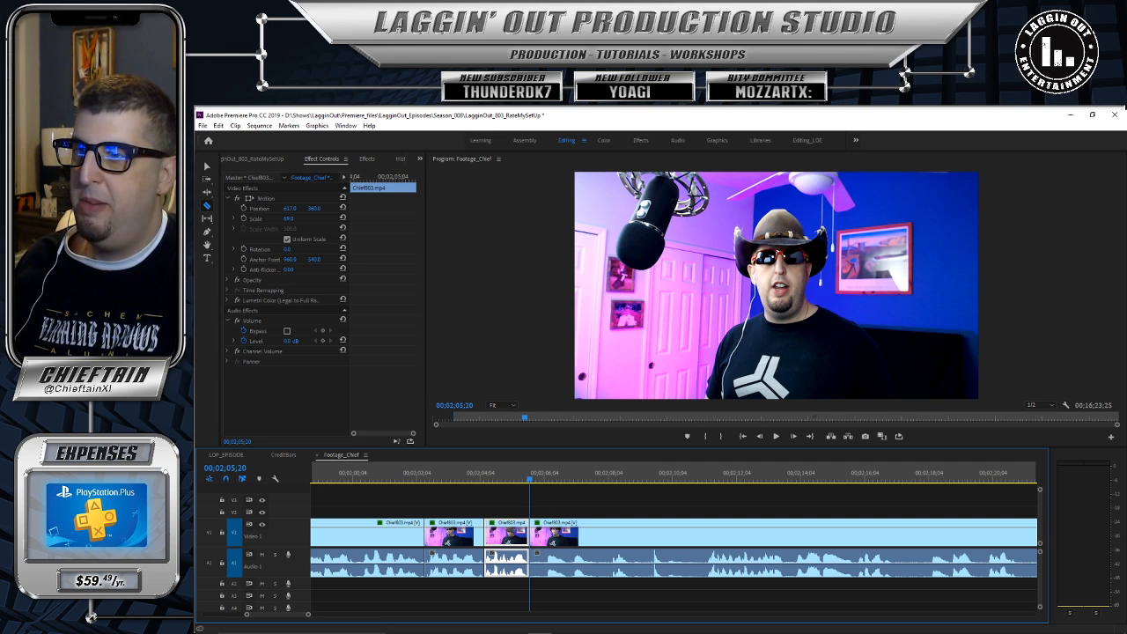
Step: Play on from 00;02;05;20, trim the start of the following Chief803.mp4 footage to about 00;02;11;02, and move it back to close the gap
{"action": "left_click", "coordinate": [776, 437]}
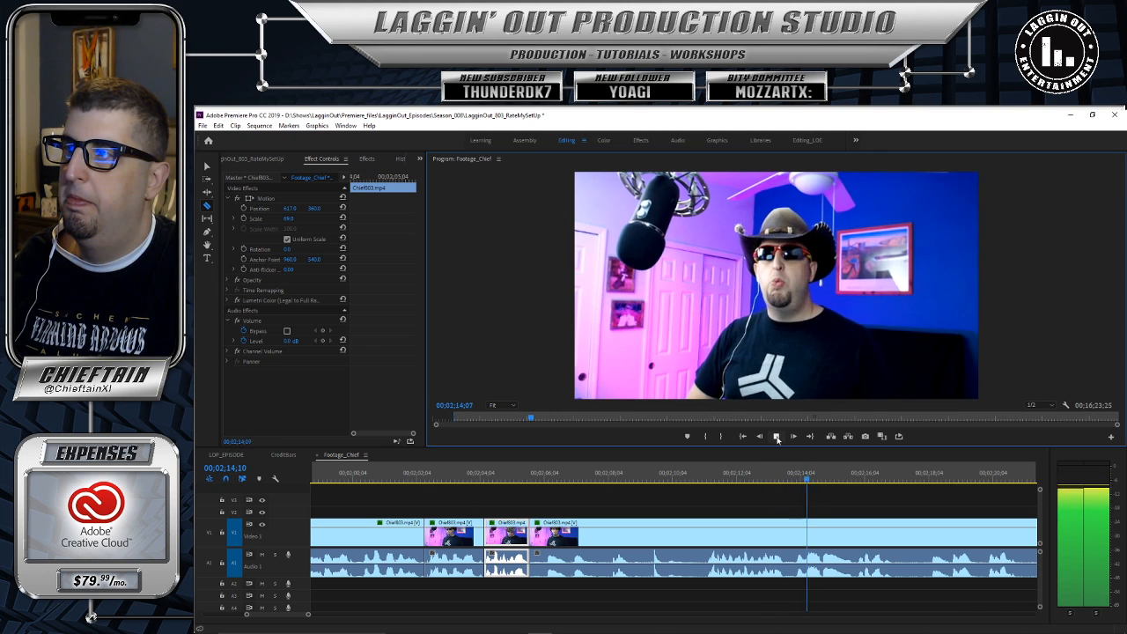
{"action": "key", "text": "space"}
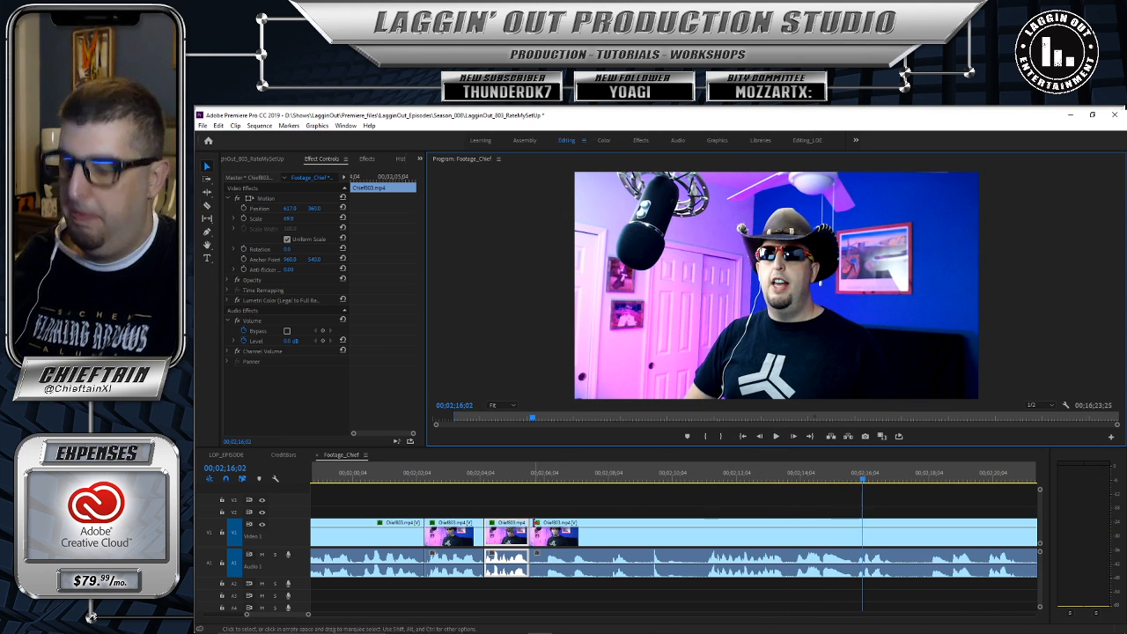
{"action": "left_click_drag", "start_coordinate": [532, 523], "coordinate": [705, 536]}
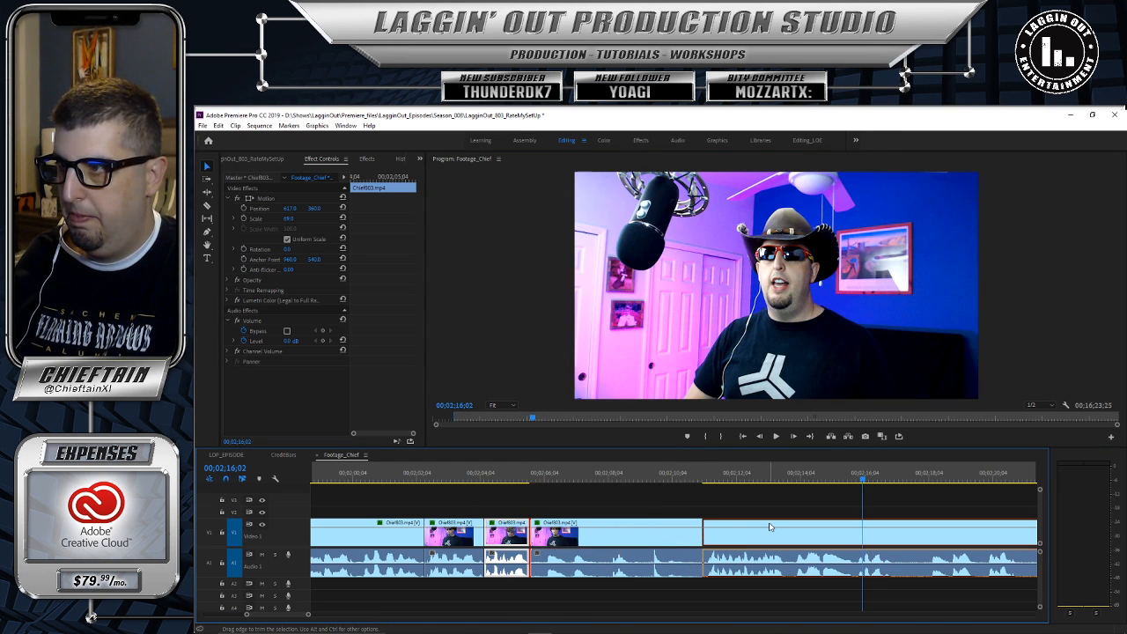
{"action": "left_click_drag", "start_coordinate": [889, 529], "coordinate": [563, 534]}
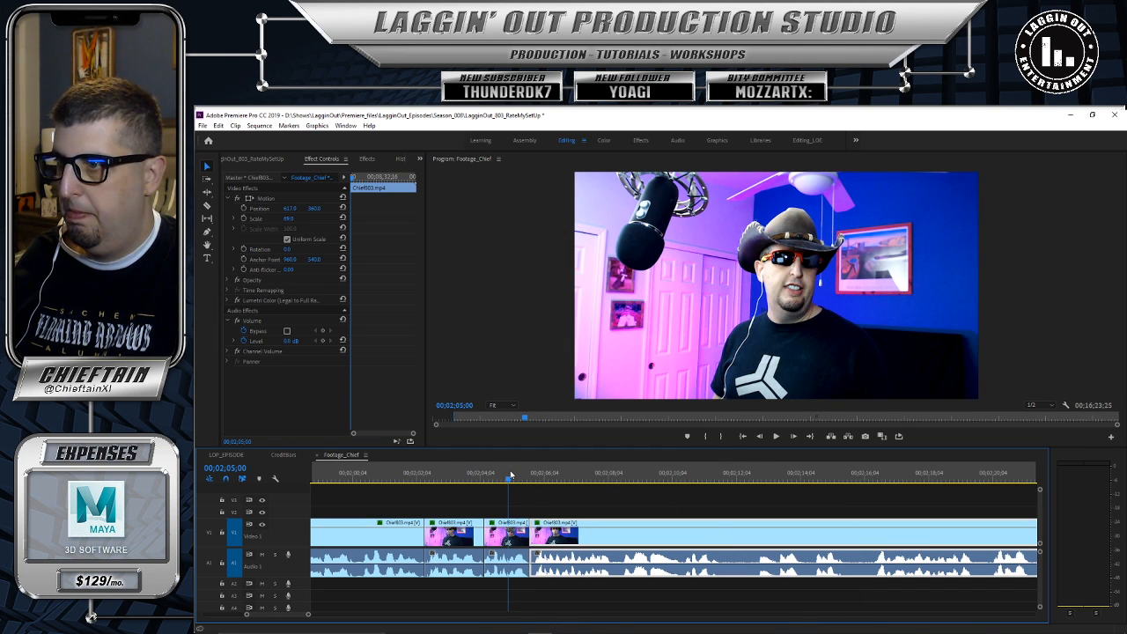
Step: Replay across the join at 00;02;05;20, delete the short segment from 00;02;04;08 to 00;02;05;20, and move the following footage back against the cut
{"action": "left_click", "coordinate": [466, 477]}
{"action": "left_click", "coordinate": [775, 438]}
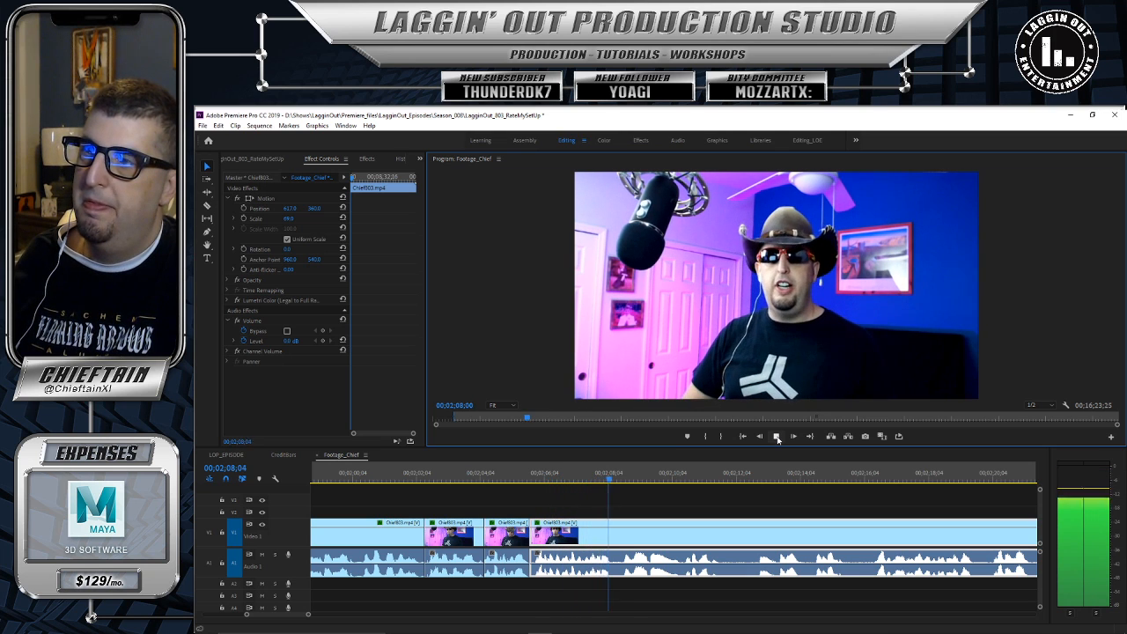
{"action": "key", "text": "space"}
{"action": "left_click_drag", "start_coordinate": [495, 480], "coordinate": [457, 478]}
{"action": "left_click", "coordinate": [774, 437]}
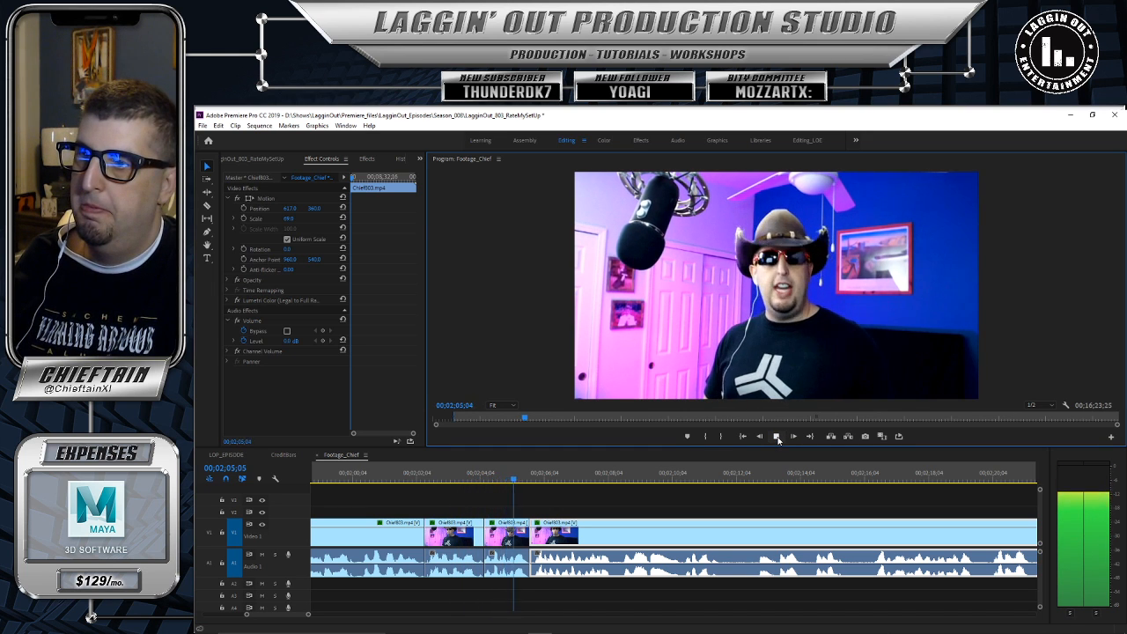
{"action": "left_click", "coordinate": [777, 436]}
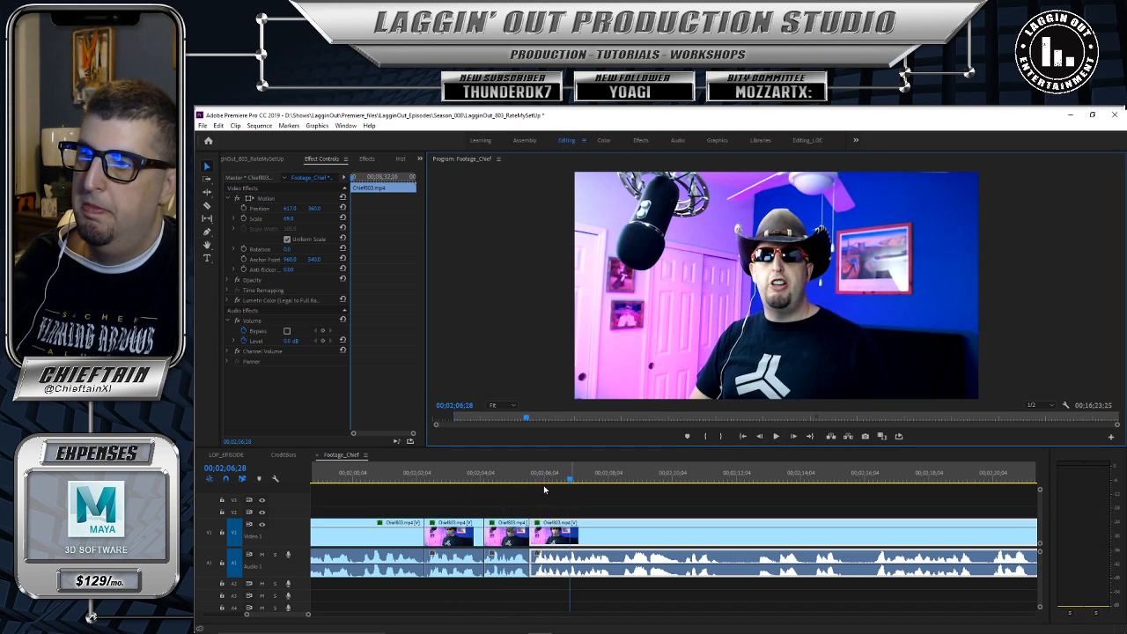
{"action": "left_click", "coordinate": [507, 523]}
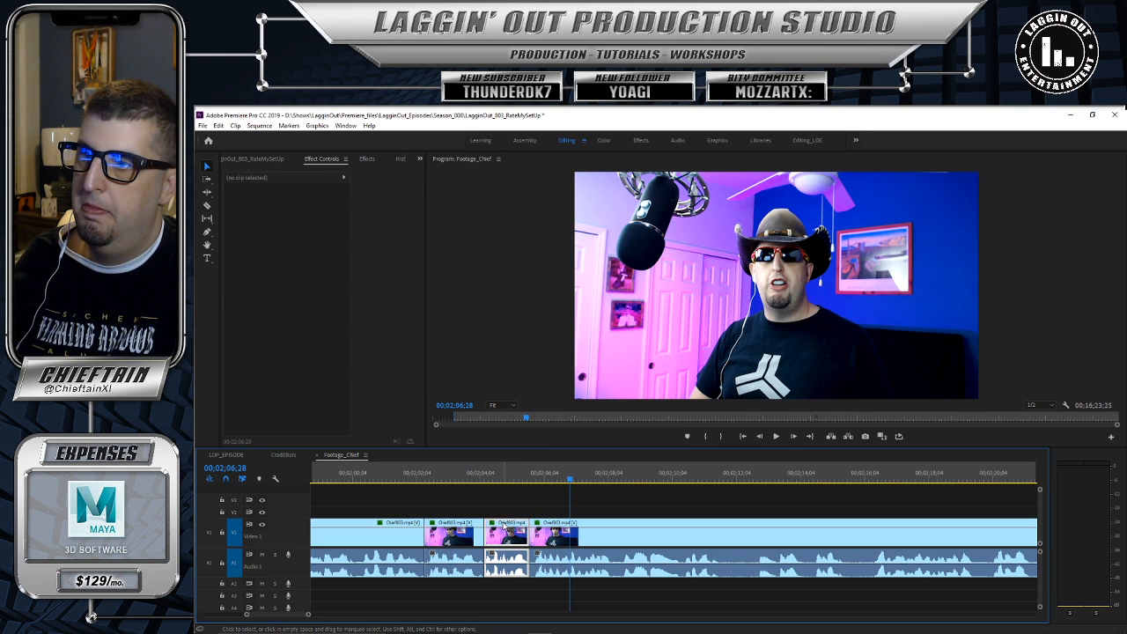
{"action": "key", "text": "Delete"}
{"action": "left_click_drag", "start_coordinate": [678, 529], "coordinate": [633, 532]}
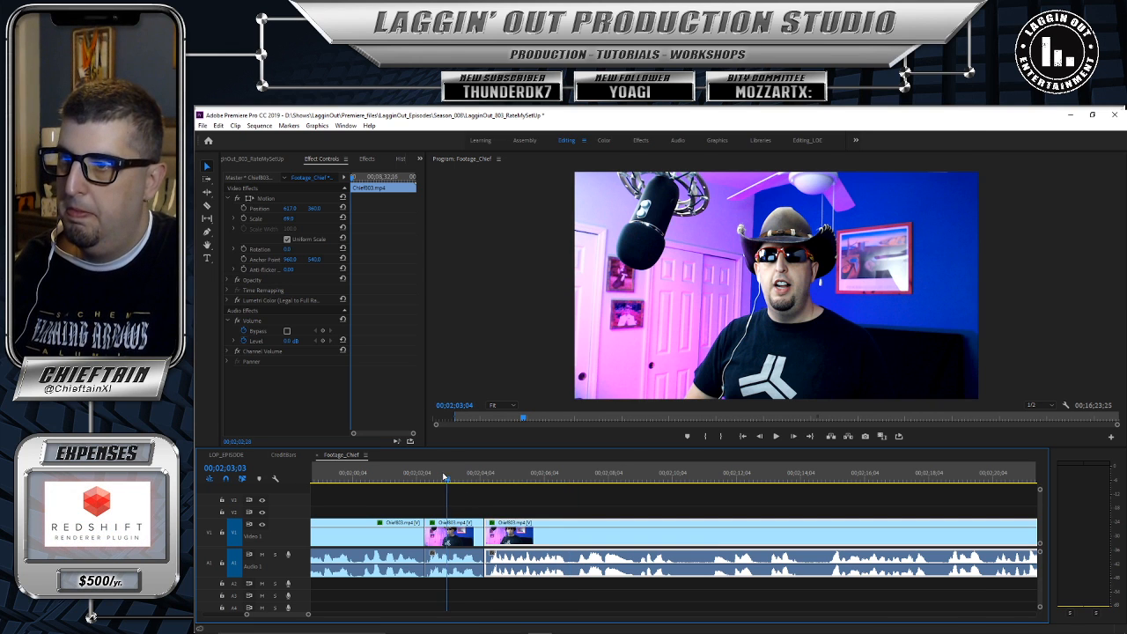
Step: Review the join at 00;02;04;08, delete the segment just before it, and move the following footage back to the previous clip's end
{"action": "left_click", "coordinate": [778, 437]}
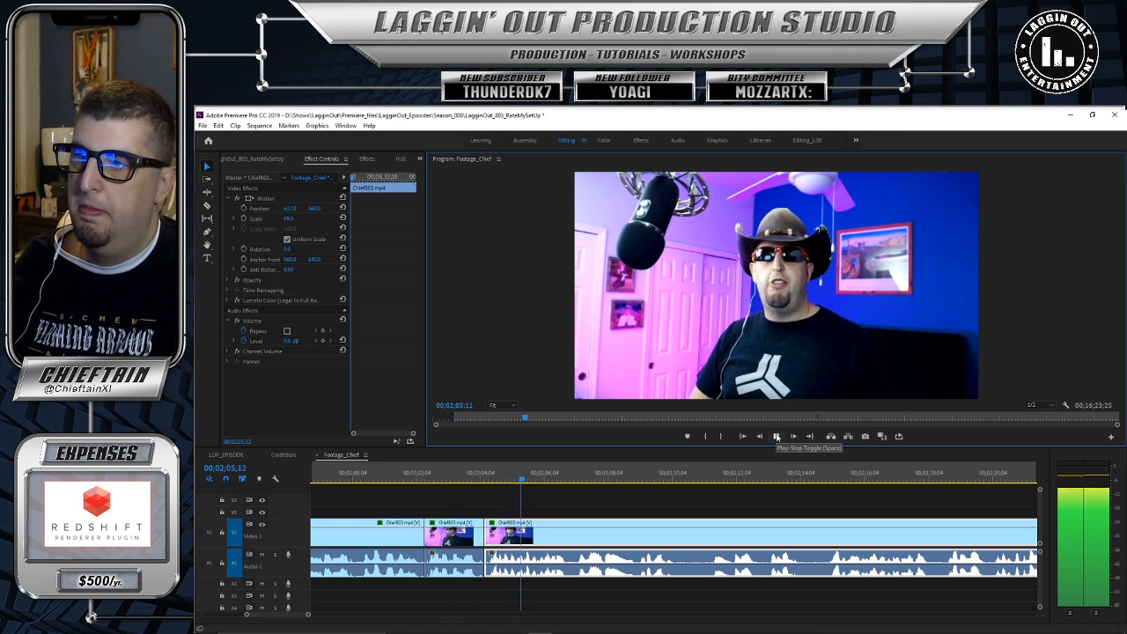
{"action": "left_click_drag", "start_coordinate": [444, 476], "coordinate": [408, 474]}
{"action": "left_click", "coordinate": [778, 436]}
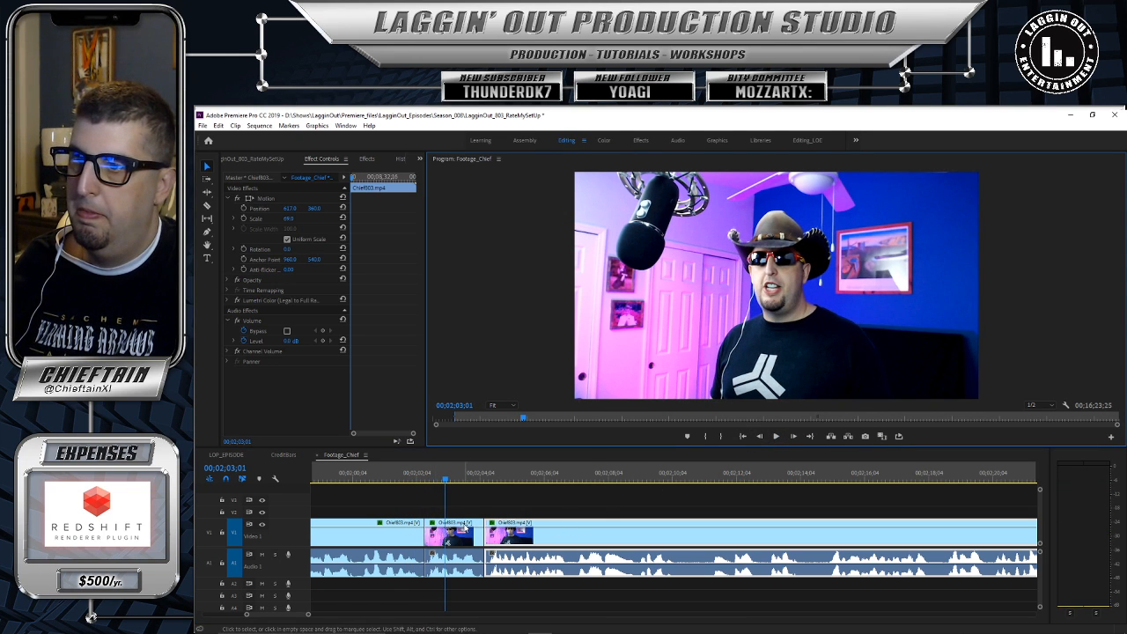
{"action": "left_click", "coordinate": [459, 525]}
{"action": "key", "text": "Delete"}
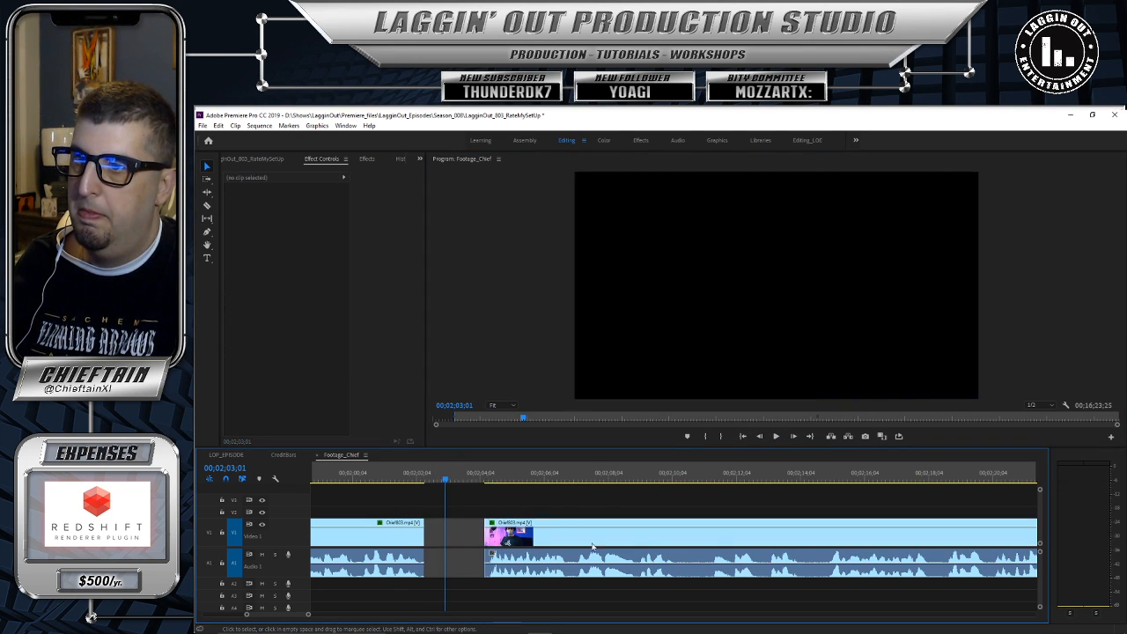
{"action": "left_click_drag", "start_coordinate": [671, 527], "coordinate": [557, 532]}
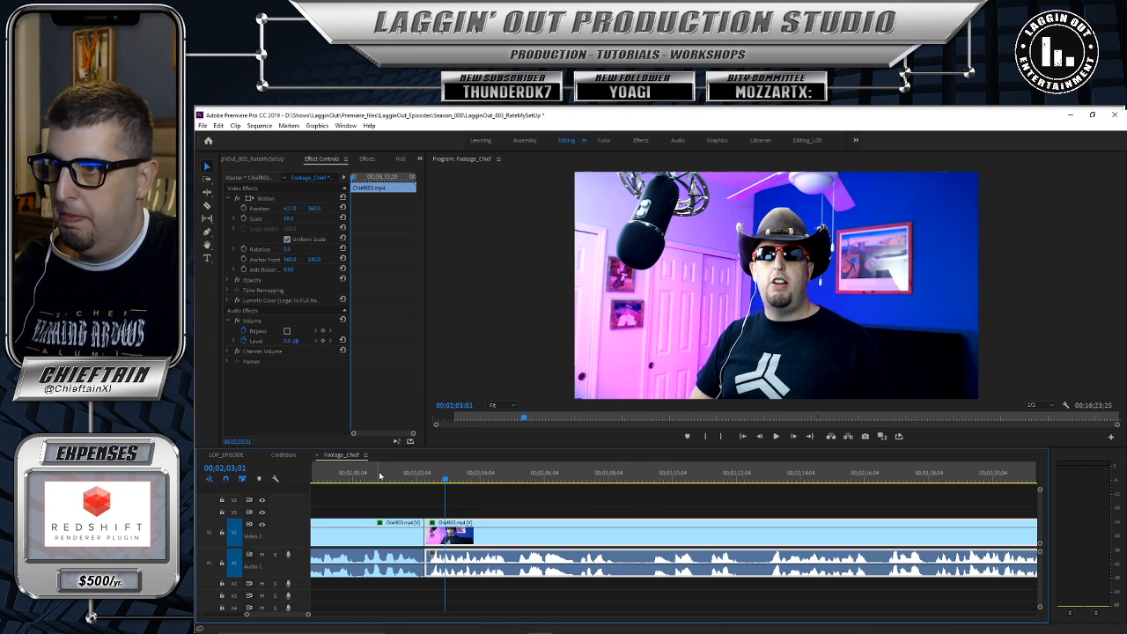
Step: Play from 00;02;01;08 across the new join, trim a few frames off the following clip's start, and close the gap
{"action": "left_click", "coordinate": [389, 476]}
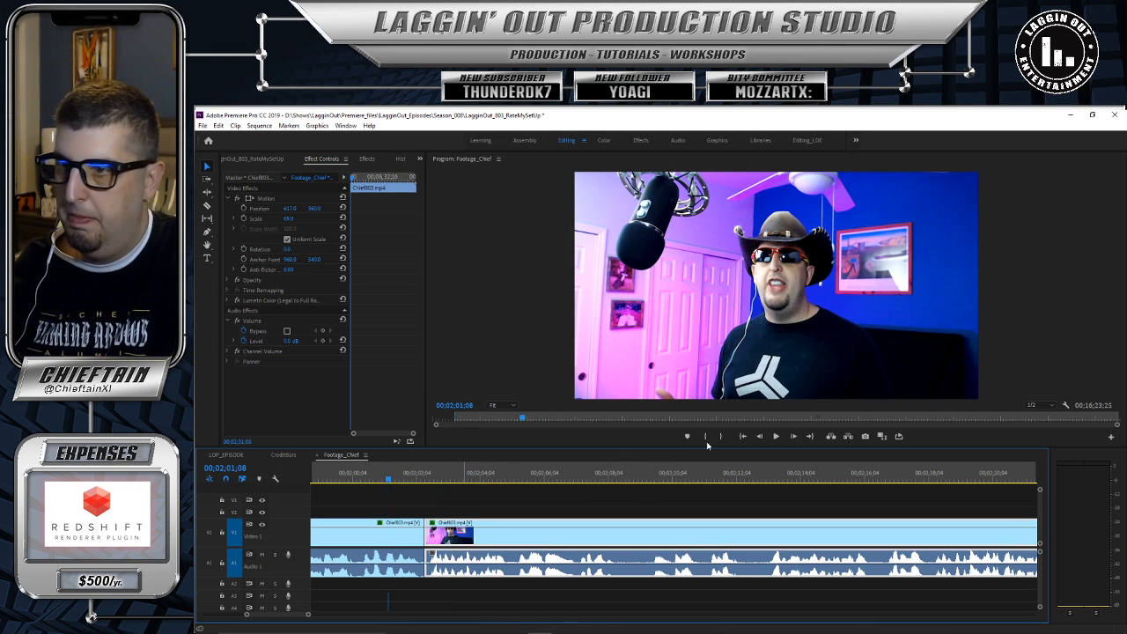
{"action": "left_click", "coordinate": [777, 436]}
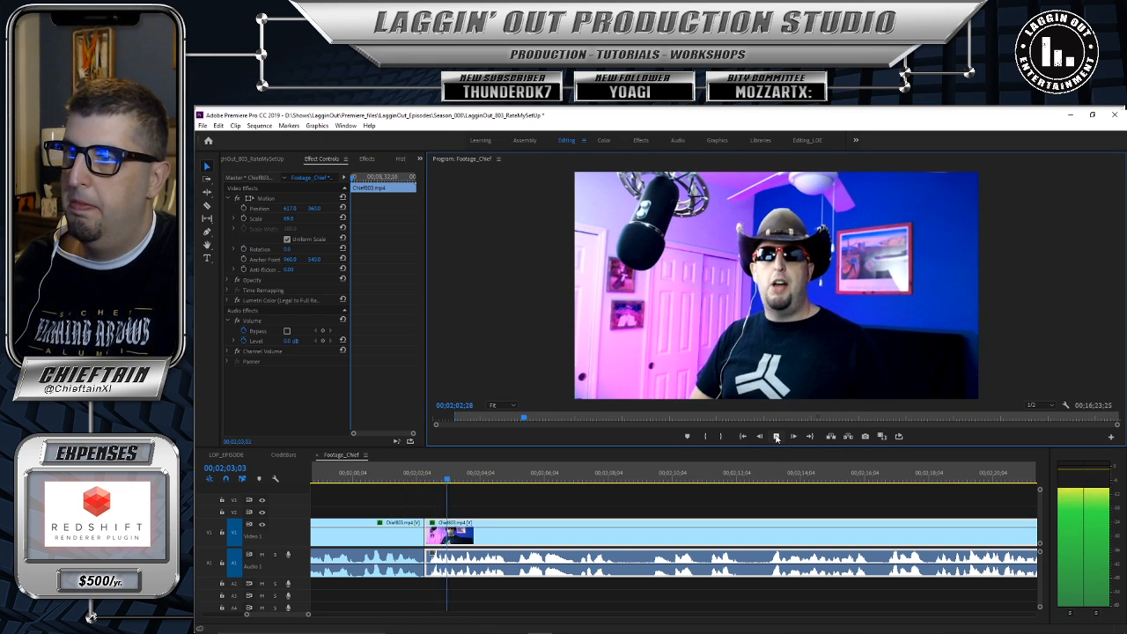
{"action": "left_click", "coordinate": [777, 437]}
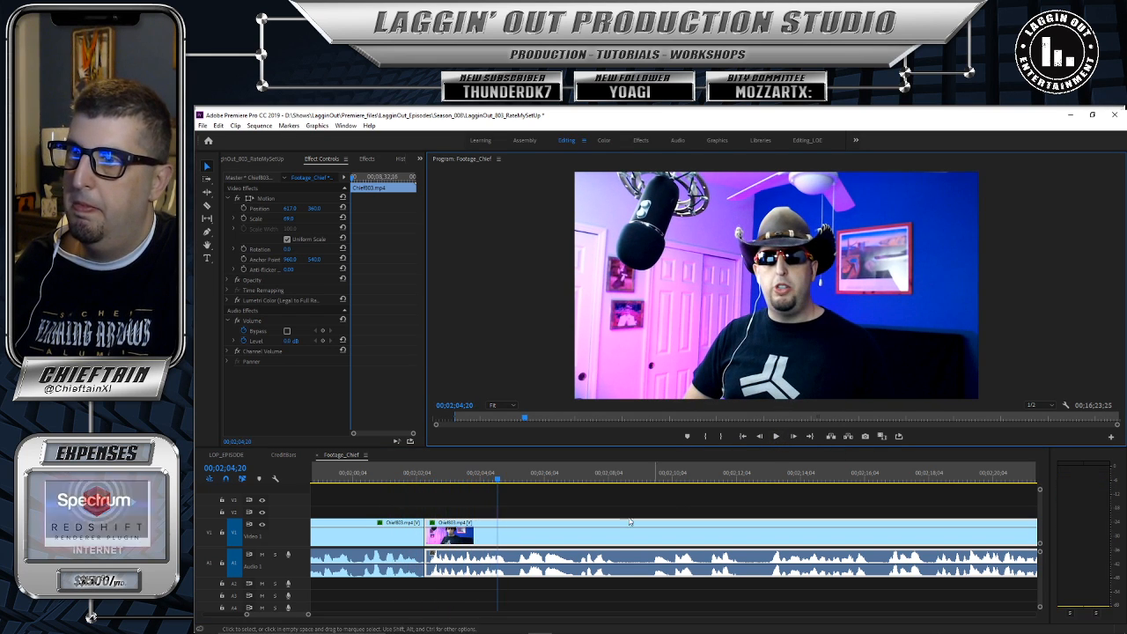
{"action": "left_click_drag", "start_coordinate": [427, 523], "coordinate": [431, 523]}
{"action": "left_click_drag", "start_coordinate": [604, 526], "coordinate": [599, 526]}
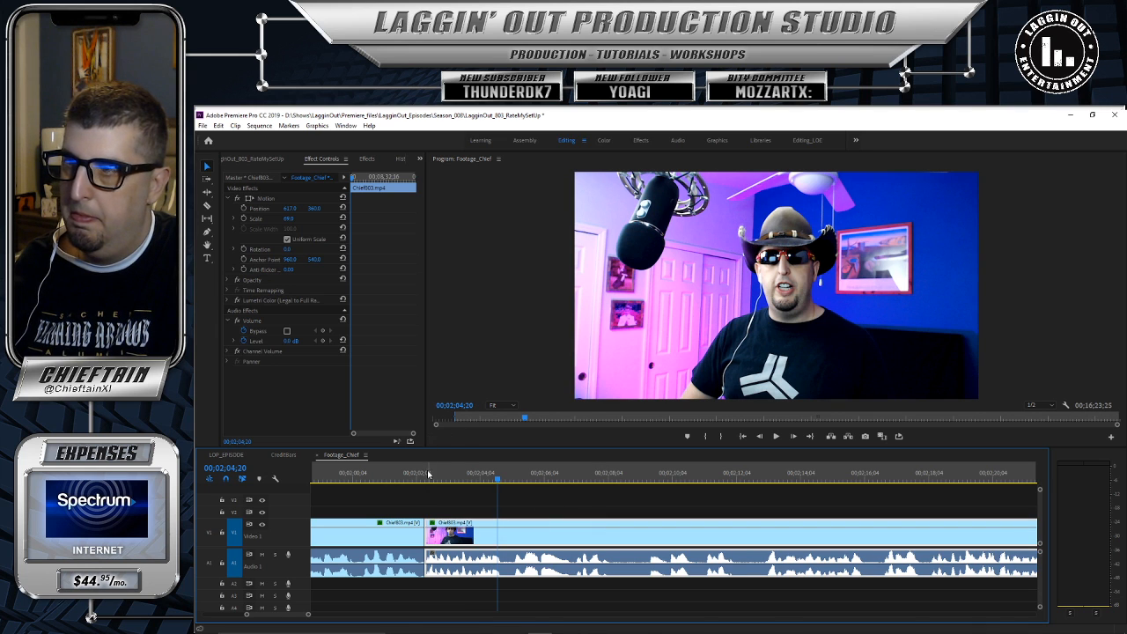
Step: Play the footage across the tightened join and on to about 00;02;16;17, and replay the join to judge the flow
{"action": "left_click", "coordinate": [776, 437]}
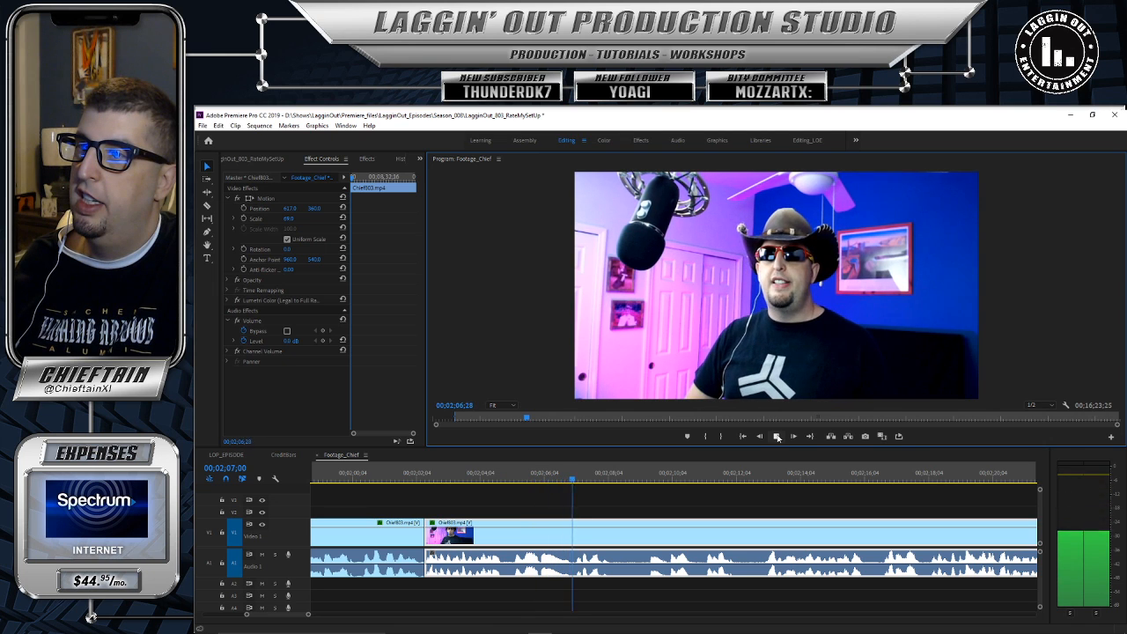
{"action": "left_click", "coordinate": [777, 436]}
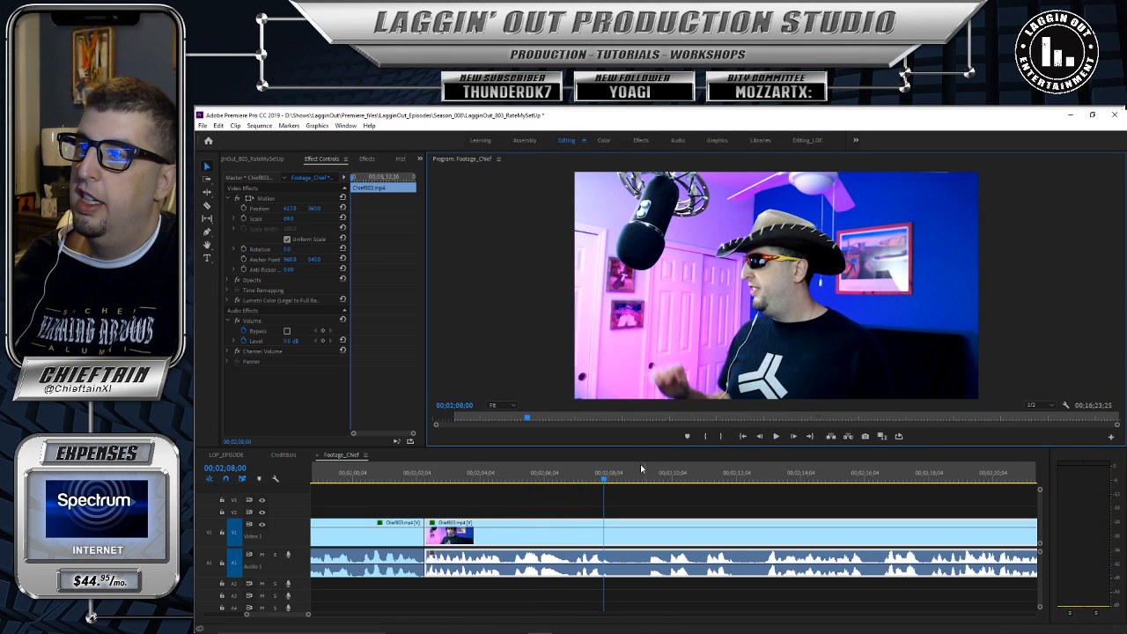
{"action": "left_click", "coordinate": [777, 436]}
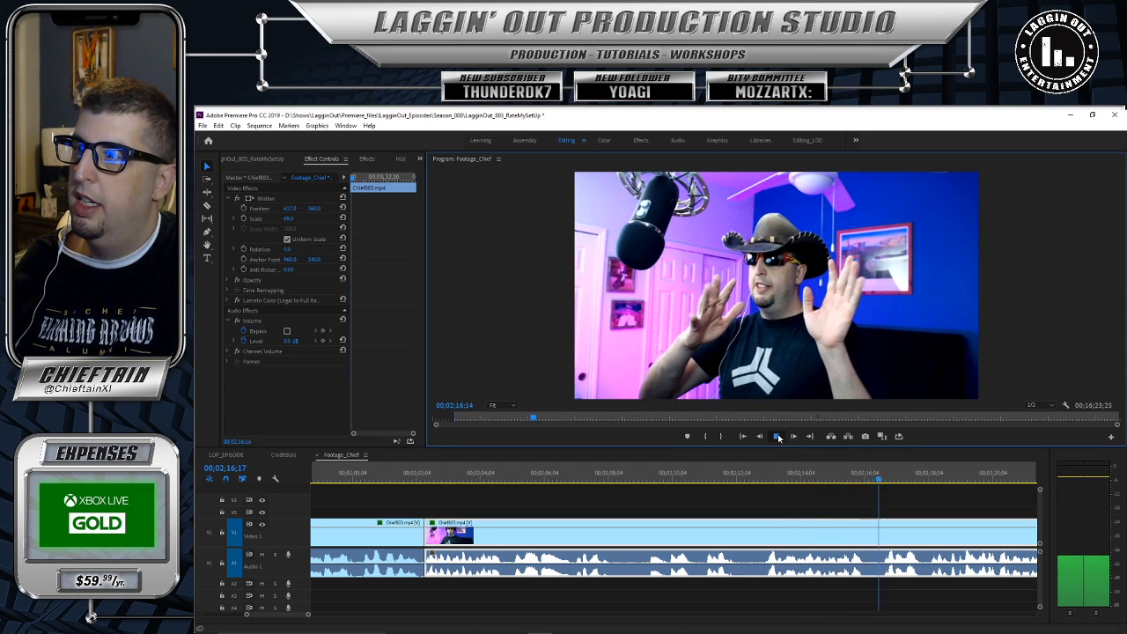
{"action": "key", "text": "space"}
{"action": "left_click", "coordinate": [468, 480]}
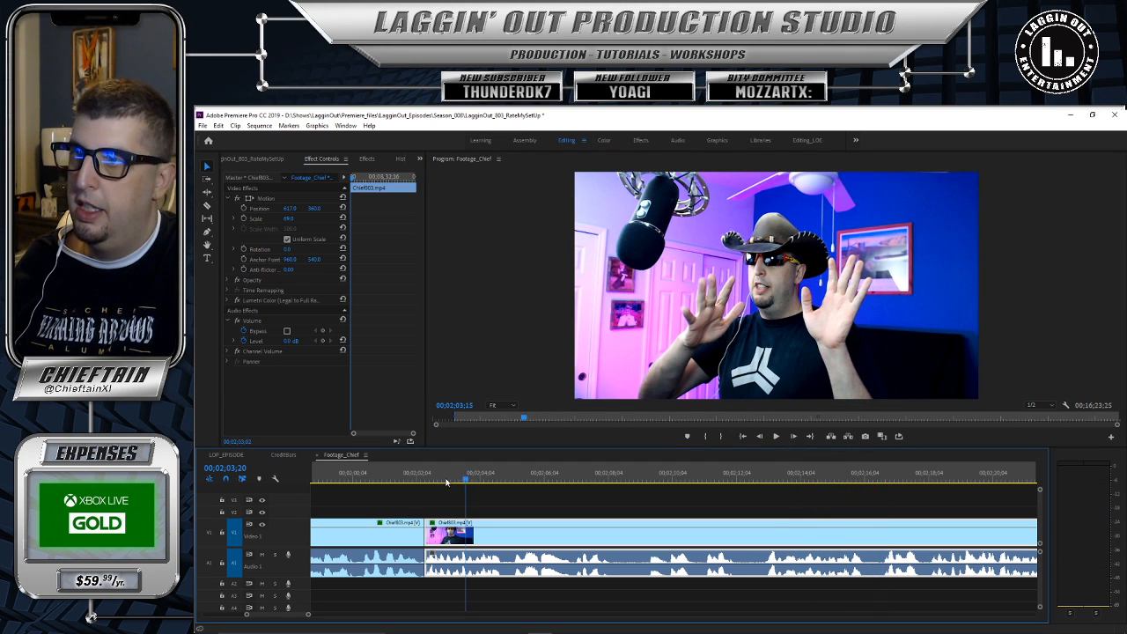
{"action": "left_click_drag", "start_coordinate": [446, 482], "coordinate": [418, 481]}
{"action": "left_click", "coordinate": [776, 436]}
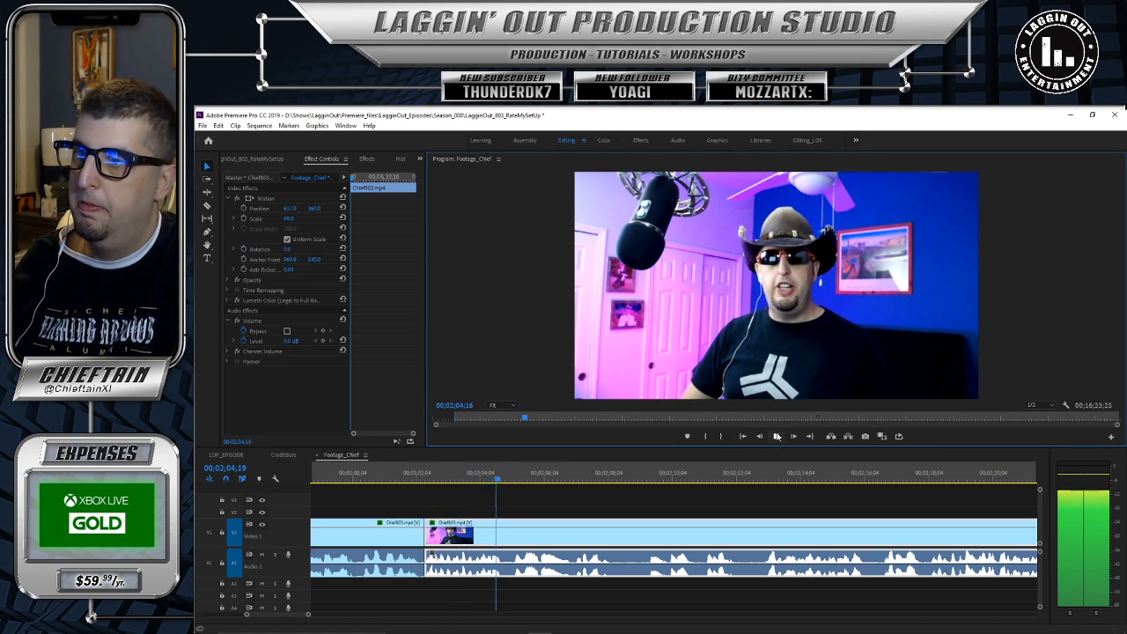
{"action": "left_click", "coordinate": [776, 436]}
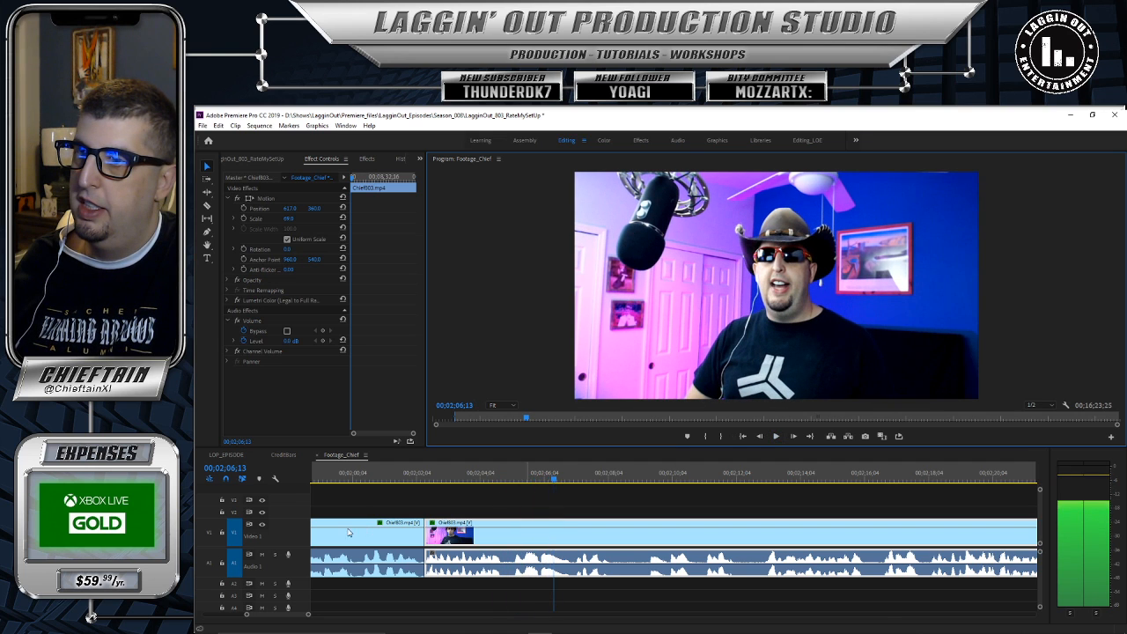
Step: Review the footage around 00;02;06;11 to find the start of the next unwanted passage, and split Chief803.mp4 at 00;02;06;29
{"action": "left_click_drag", "start_coordinate": [308, 615], "coordinate": [330, 614]}
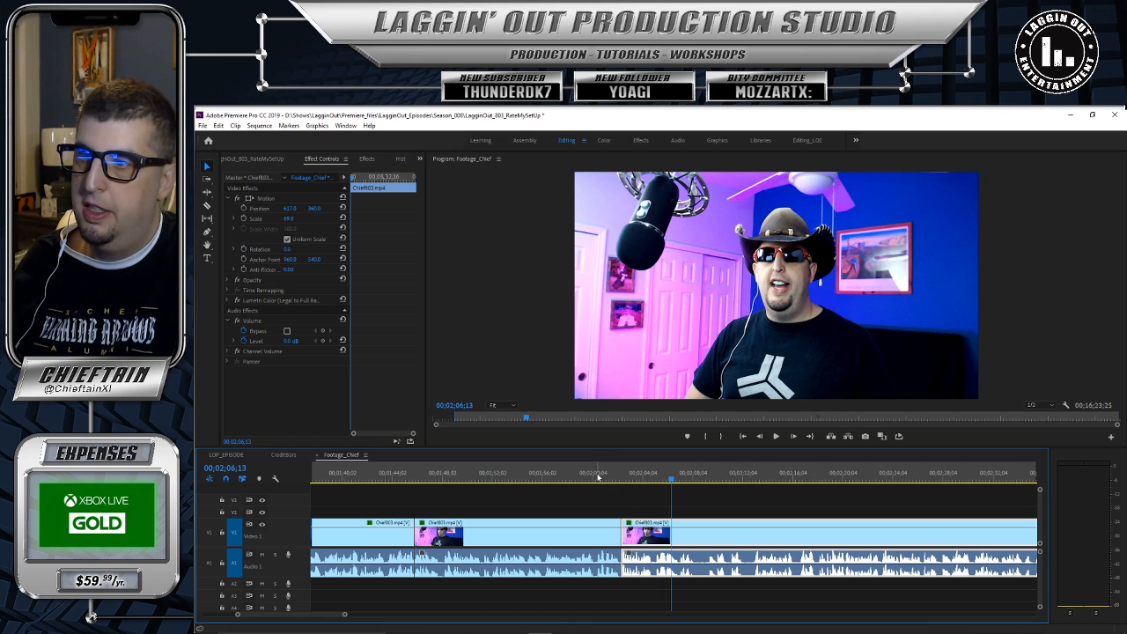
{"action": "left_click", "coordinate": [776, 437]}
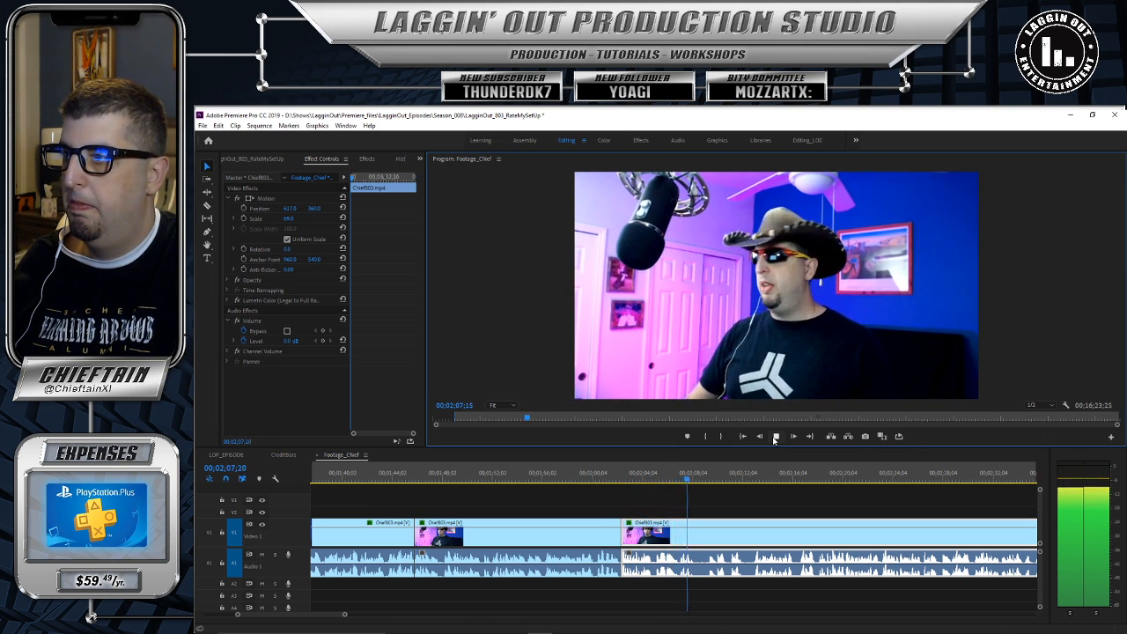
{"action": "left_click", "coordinate": [775, 437]}
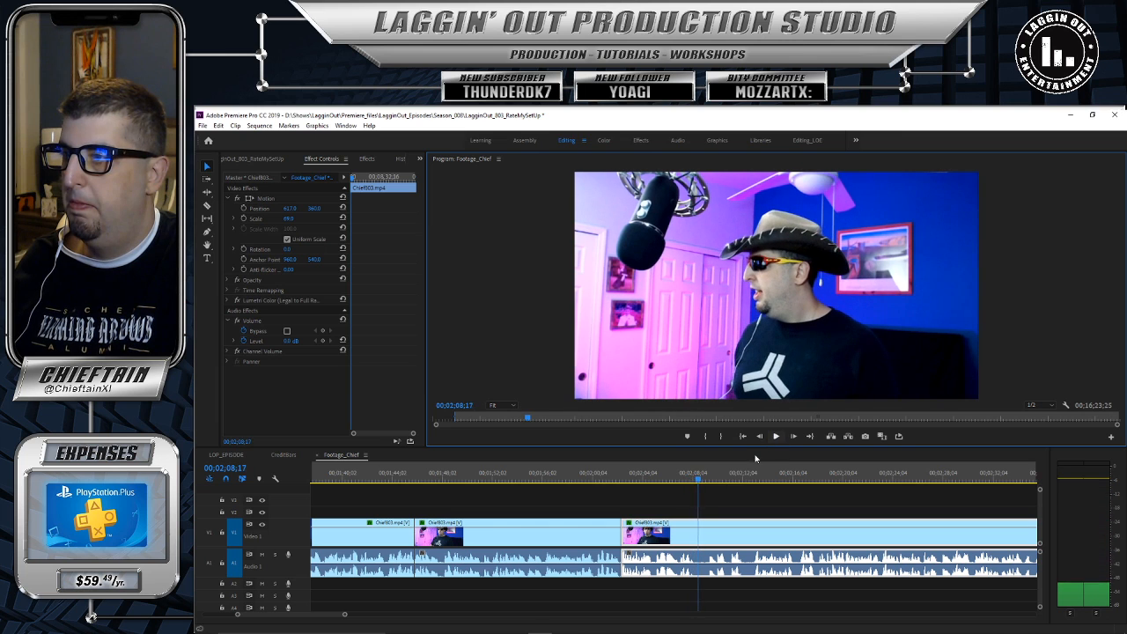
{"action": "left_click", "coordinate": [693, 478]}
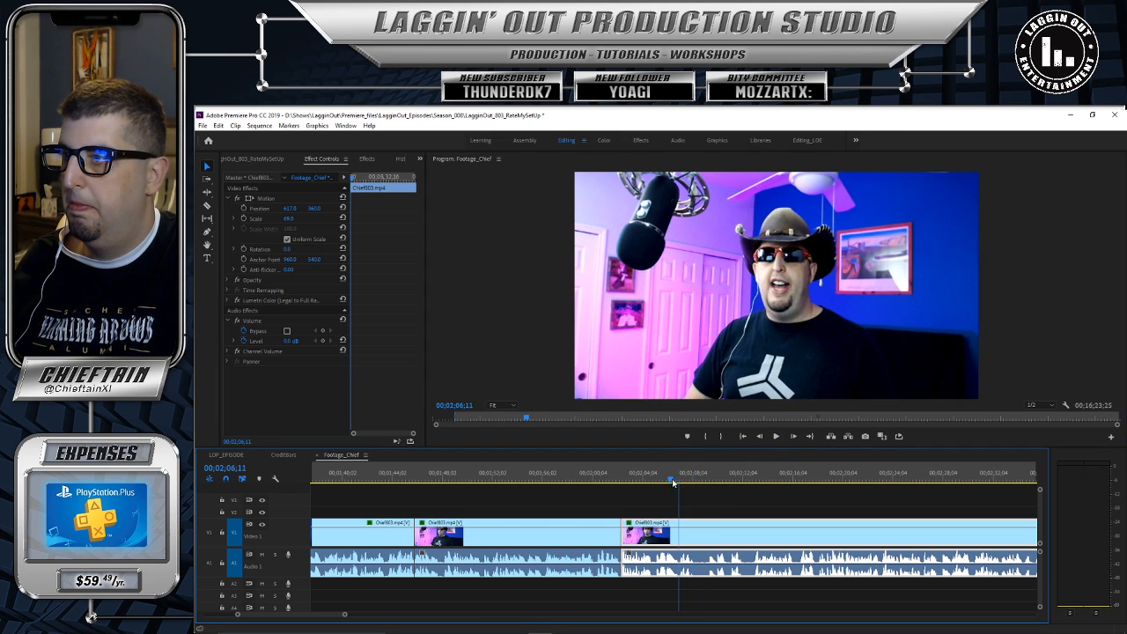
{"action": "left_click", "coordinate": [776, 436]}
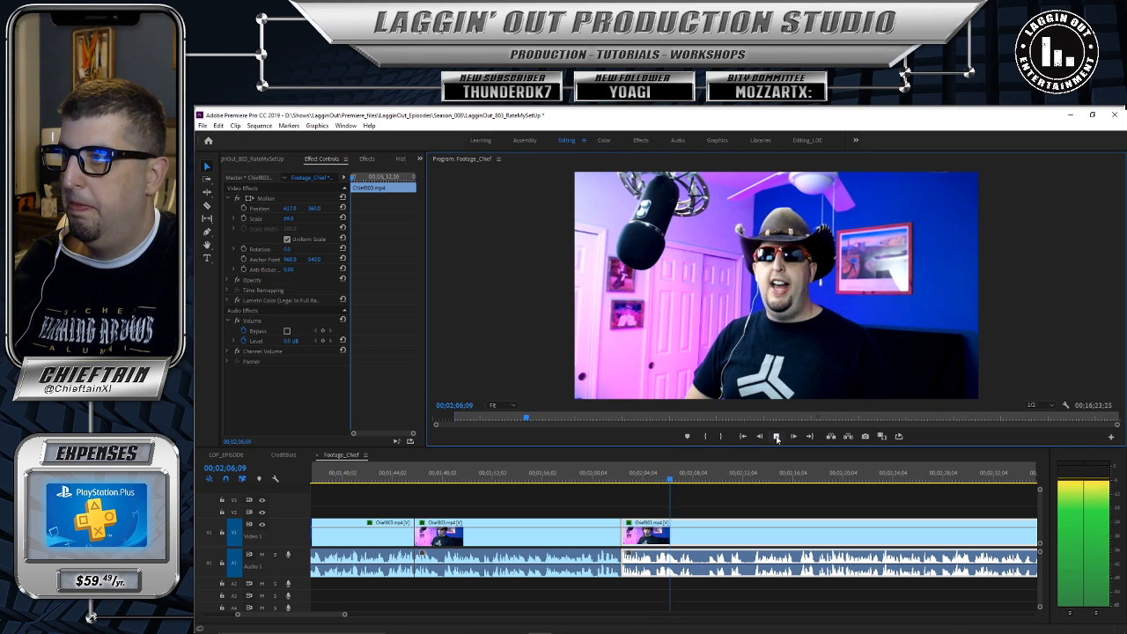
{"action": "key", "text": "c"}
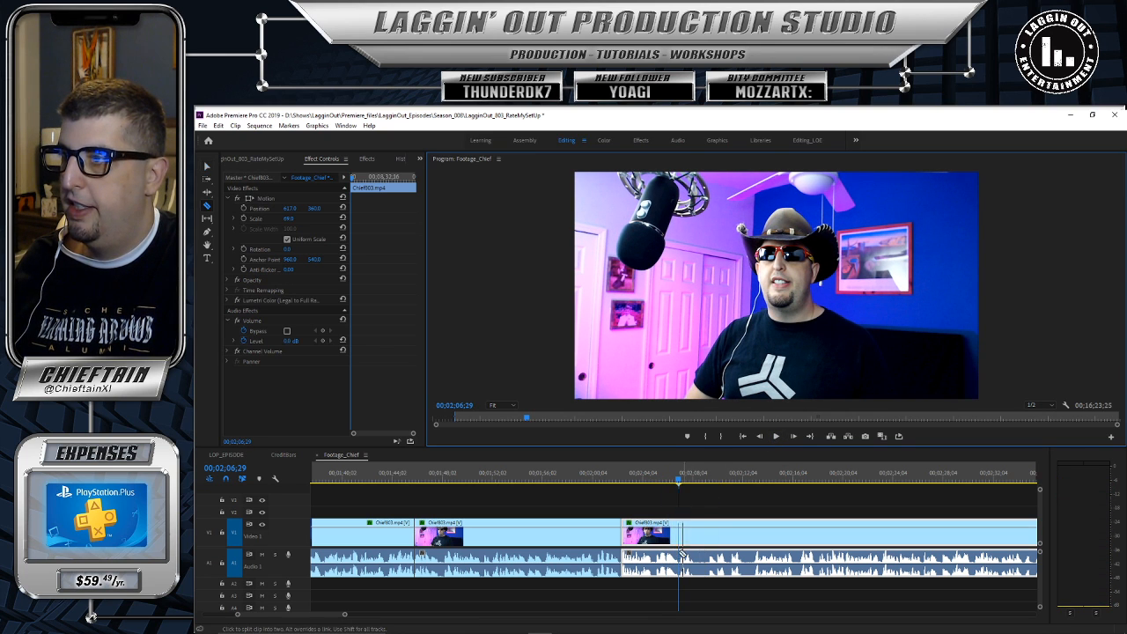
{"action": "left_click", "coordinate": [682, 525]}
Step: Play on to 00;02;12;07 and trim the start of the footage after the 00;02;06;29 cut to 00;02;11;06
{"action": "left_click", "coordinate": [775, 437]}
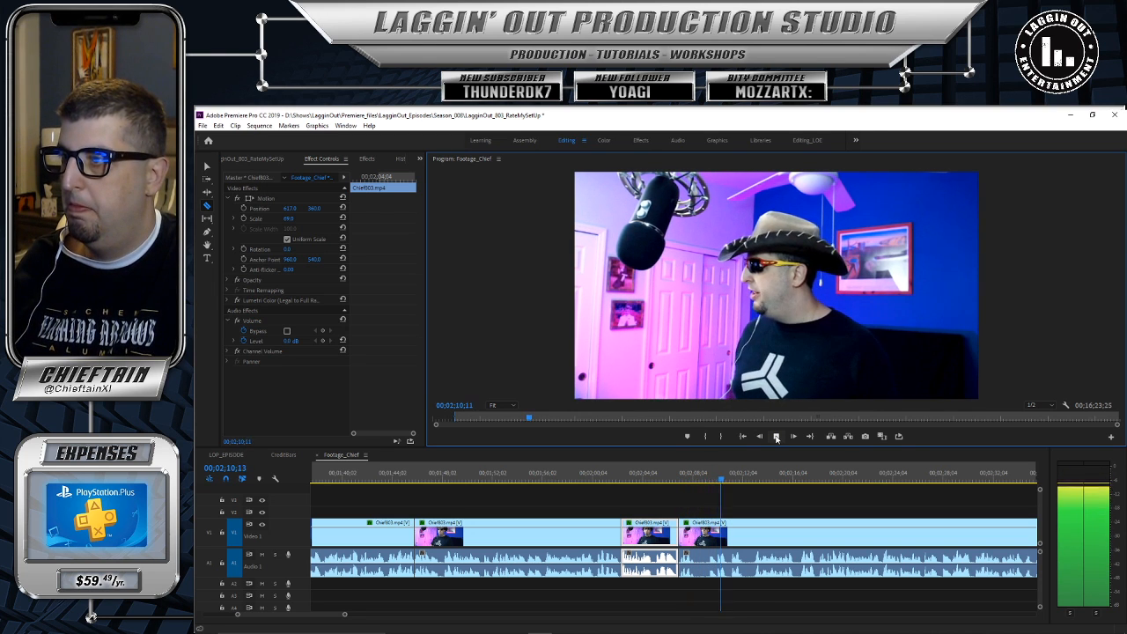
{"action": "left_click", "coordinate": [775, 437]}
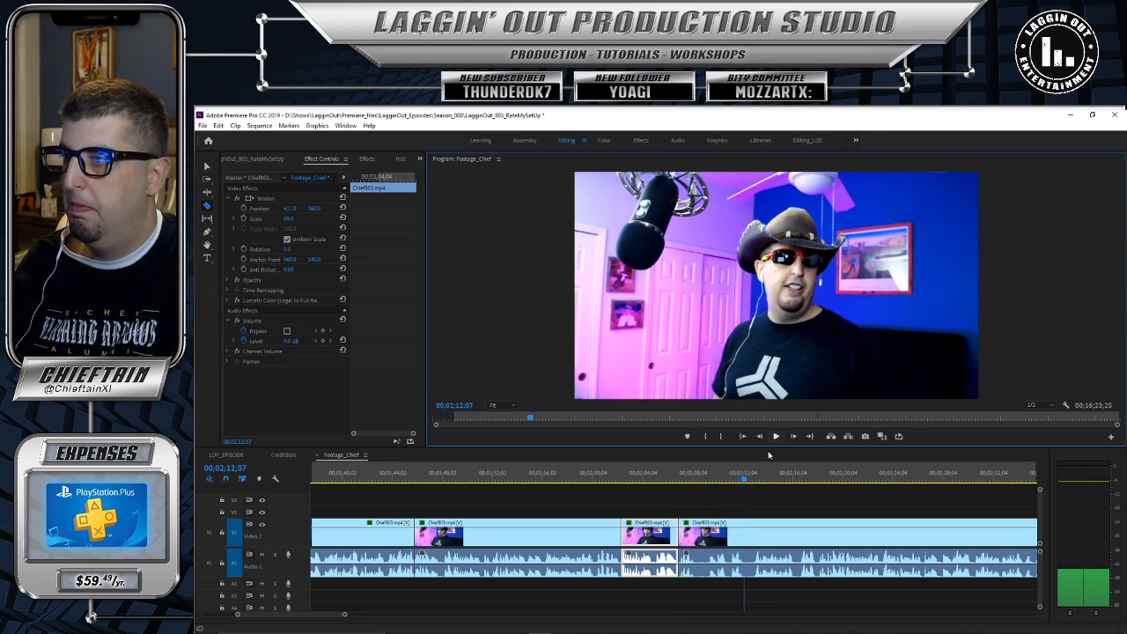
{"action": "left_click_drag", "start_coordinate": [749, 476], "coordinate": [733, 476]}
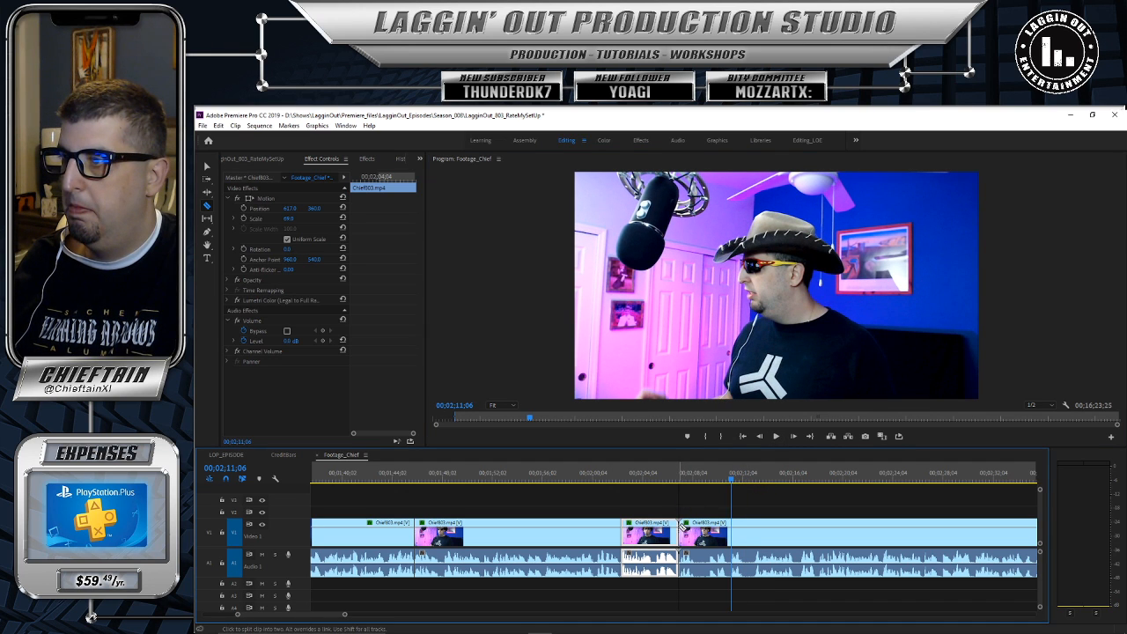
{"action": "left_click_drag", "start_coordinate": [680, 529], "coordinate": [731, 523]}
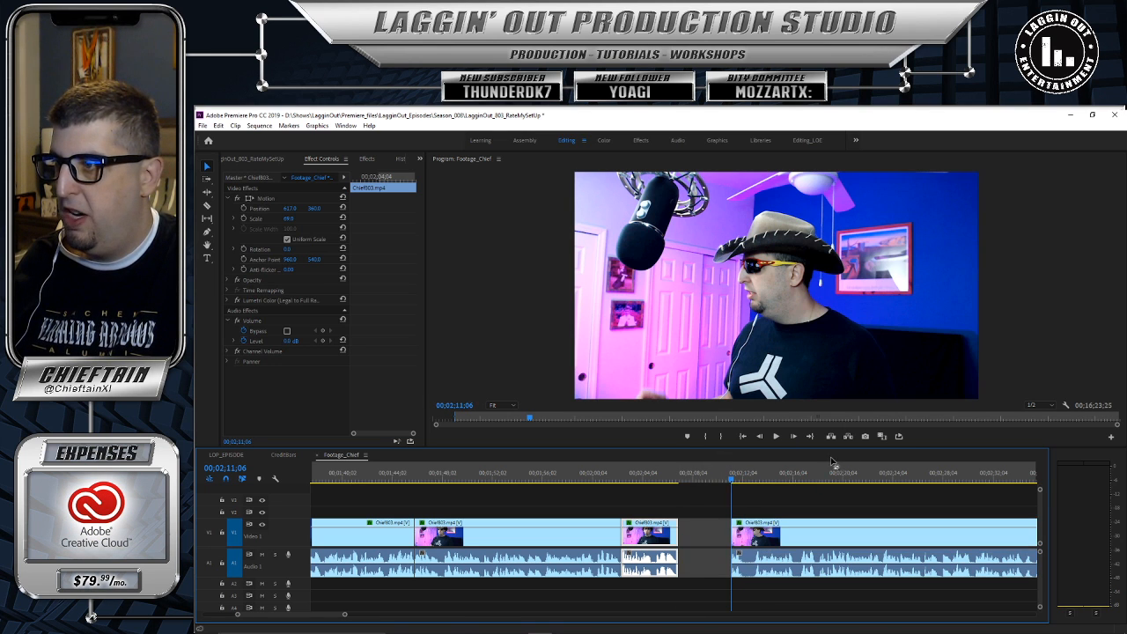
Step: Play from 00;02;11;06 to find the end of the unwanted passage, and split the Chief803.mp4 footage at 00;02;12;11
{"action": "left_click", "coordinate": [777, 438]}
{"action": "left_click", "coordinate": [776, 438]}
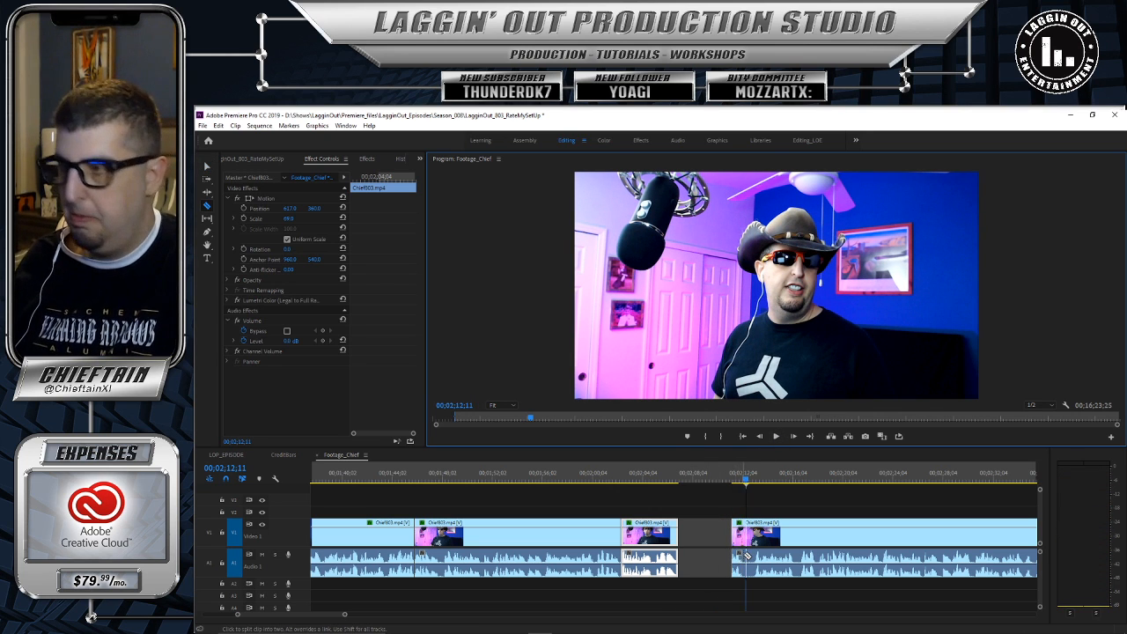
{"action": "left_click", "coordinate": [746, 560]}
{"action": "key", "text": "v"}
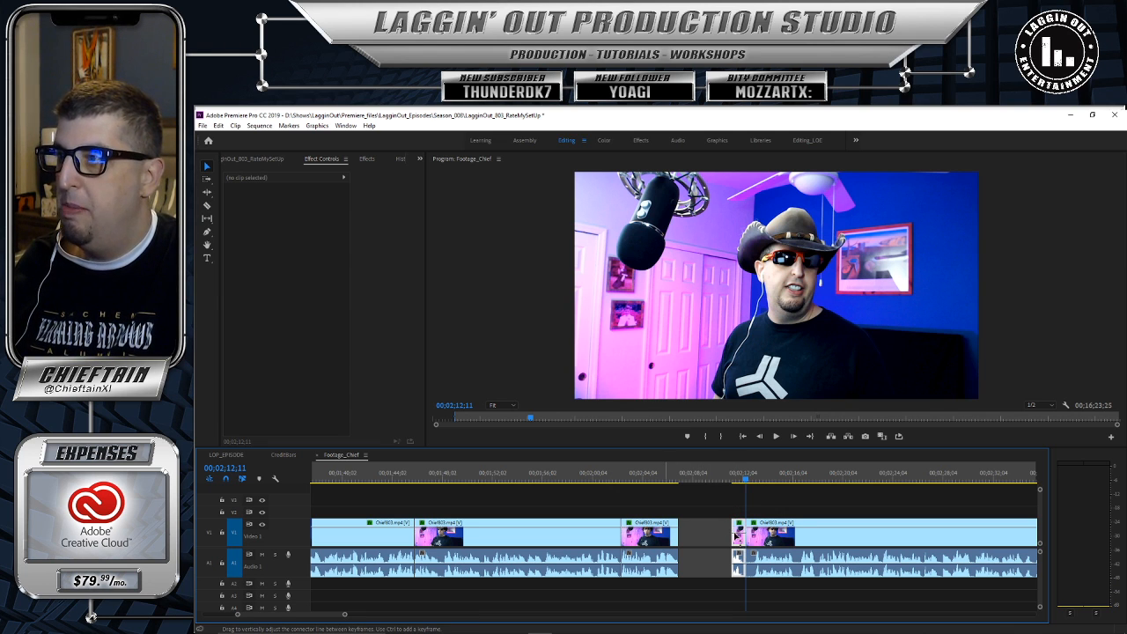
Step: Move the short Chief803.mp4 piece ending at 00;02;12;11 back against the 00;02;06;29 cut to close the gap before it
{"action": "left_click", "coordinate": [738, 533]}
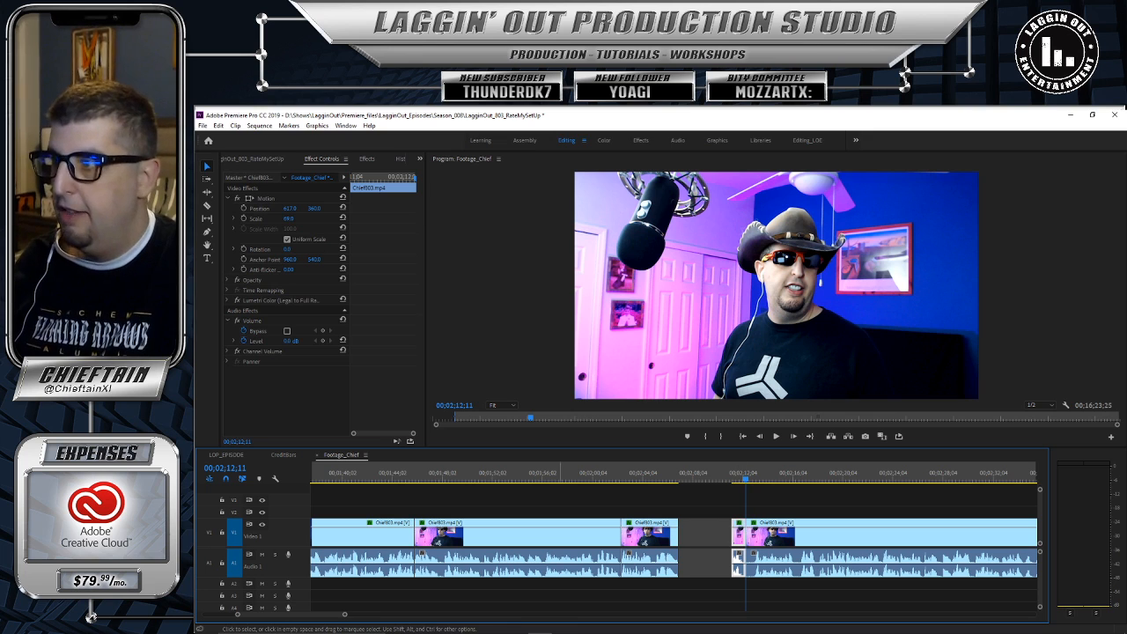
{"action": "left_click_drag", "start_coordinate": [345, 615], "coordinate": [308, 615]}
{"action": "left_click_drag", "start_coordinate": [656, 532], "coordinate": [513, 530]}
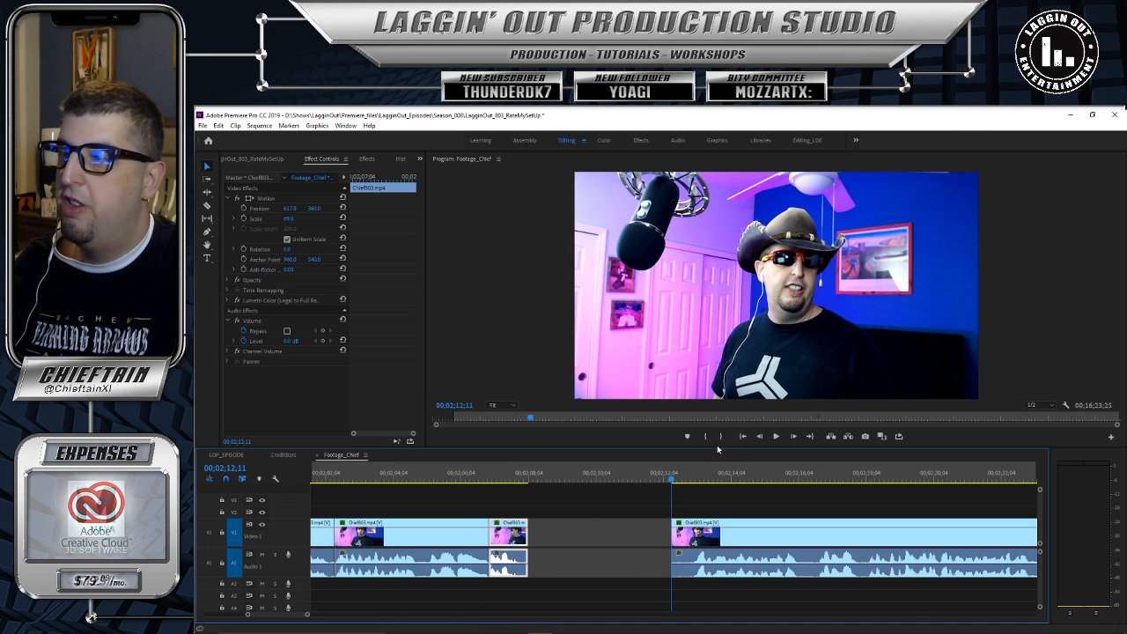
Step: Trim the start of the following Chief803.mp4 footage to 00;02;12;29 and move it back against the short piece to close the gap
{"action": "left_click", "coordinate": [776, 437]}
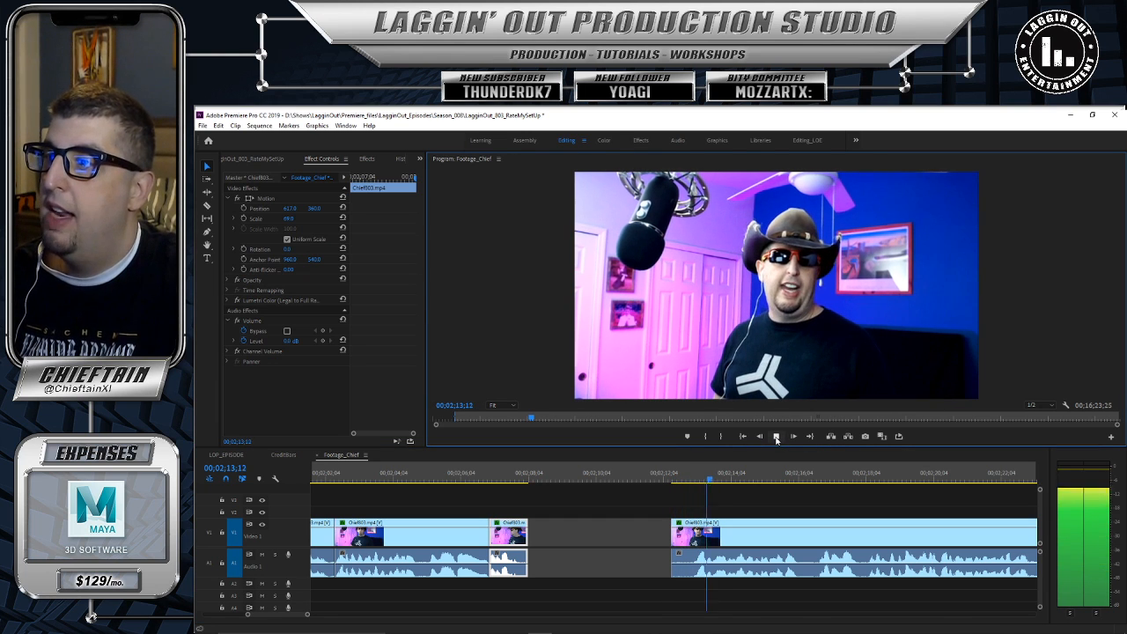
{"action": "left_click", "coordinate": [776, 439]}
{"action": "left_click_drag", "start_coordinate": [729, 479], "coordinate": [693, 481]}
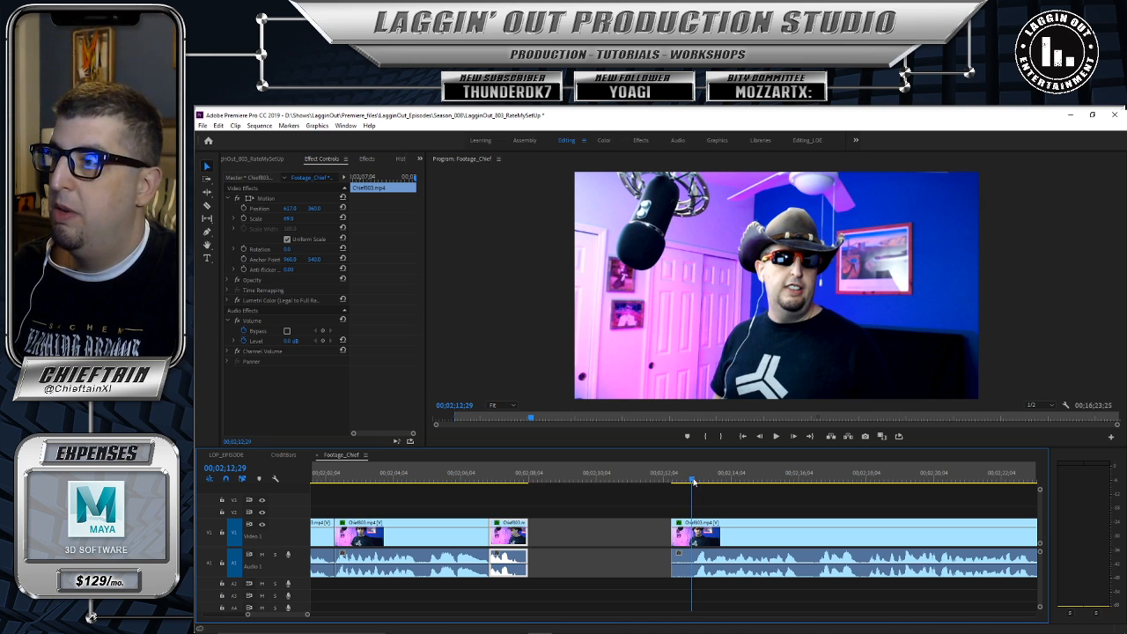
{"action": "left_click_drag", "start_coordinate": [673, 522], "coordinate": [693, 522]}
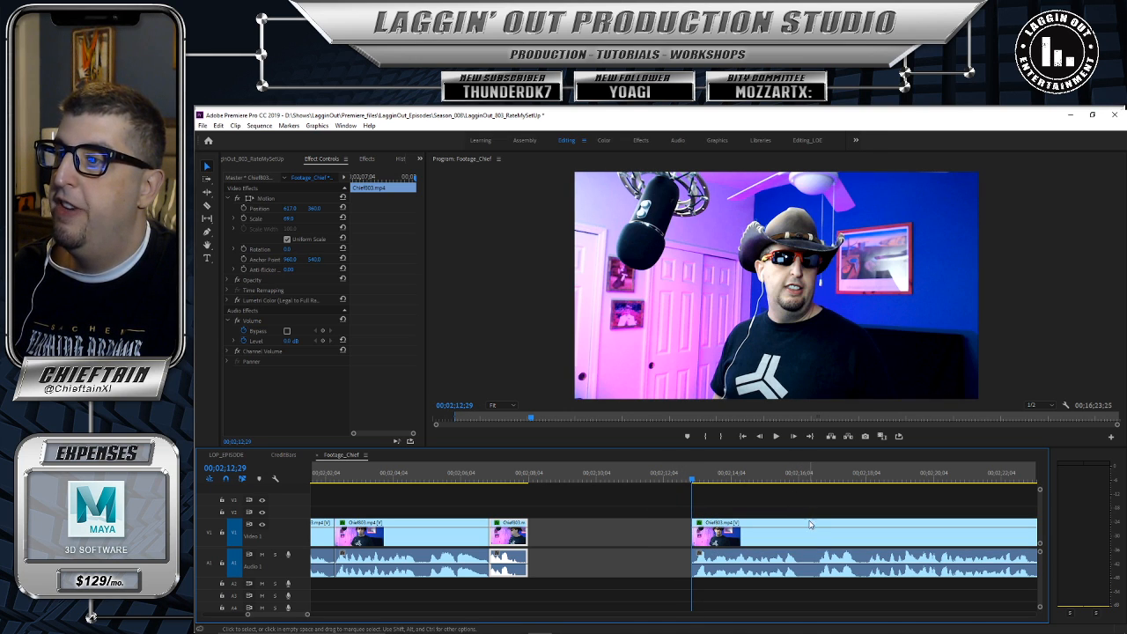
{"action": "left_click_drag", "start_coordinate": [811, 528], "coordinate": [646, 535]}
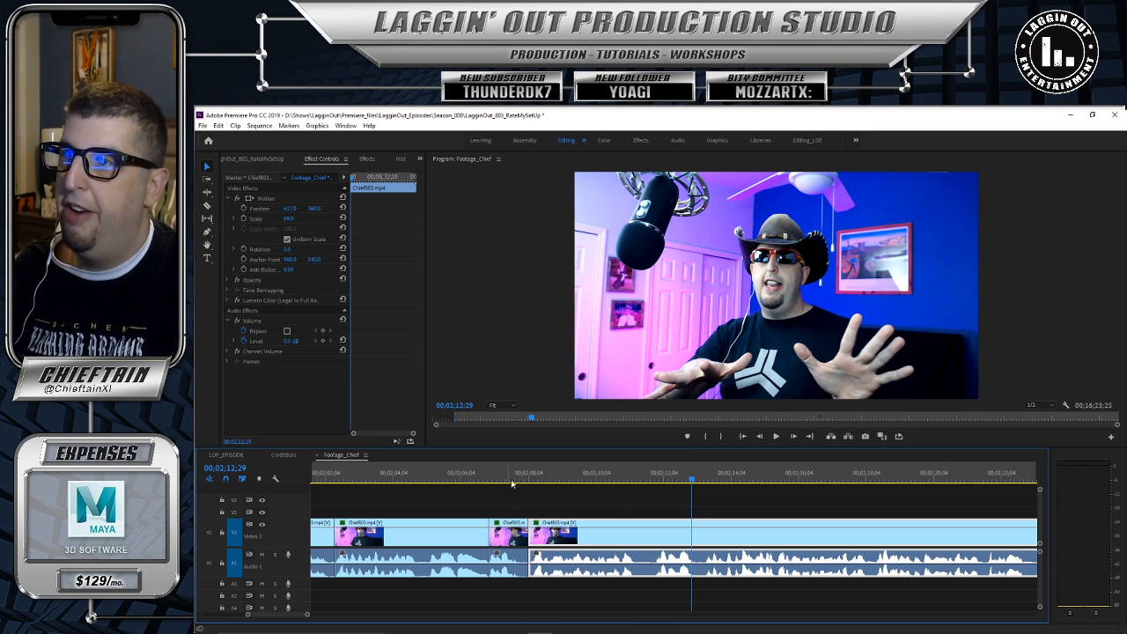
Step: Replay the new joins from 00;02;06;25 and split the Chief803.mp4 footage at 00;02;11;10
{"action": "left_click_drag", "start_coordinate": [516, 478], "coordinate": [485, 478]}
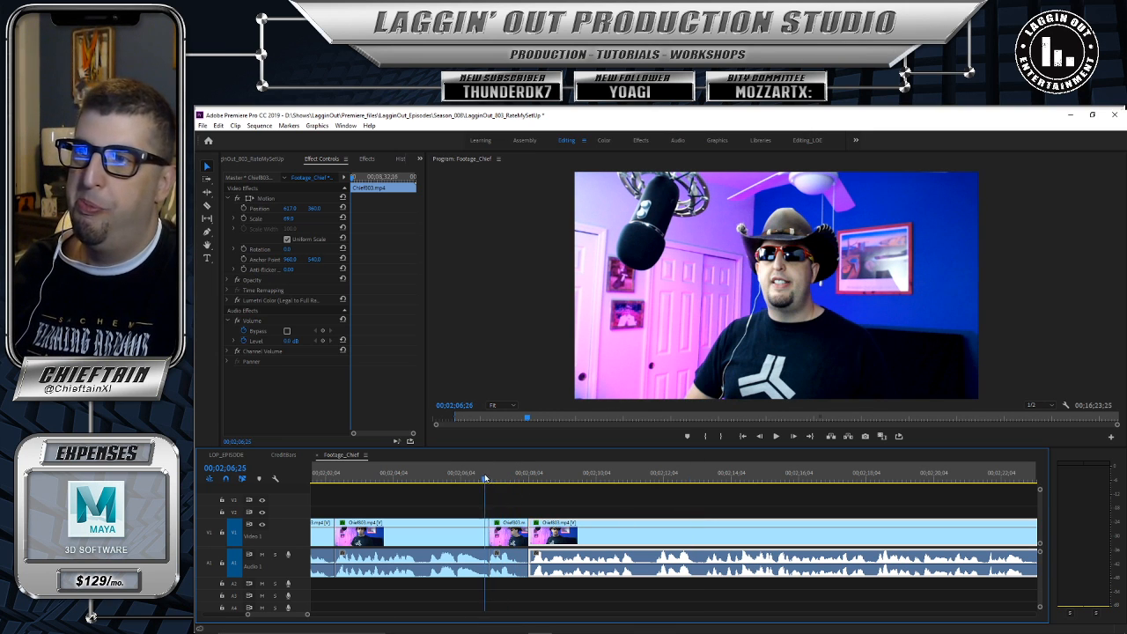
{"action": "left_click", "coordinate": [778, 437]}
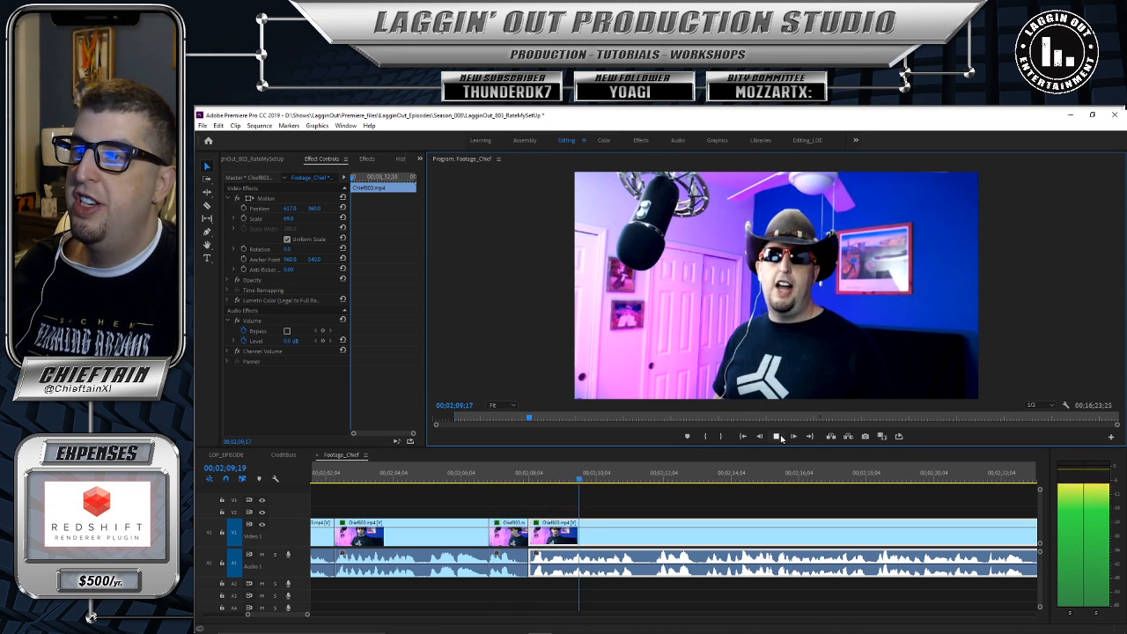
{"action": "left_click", "coordinate": [778, 437]}
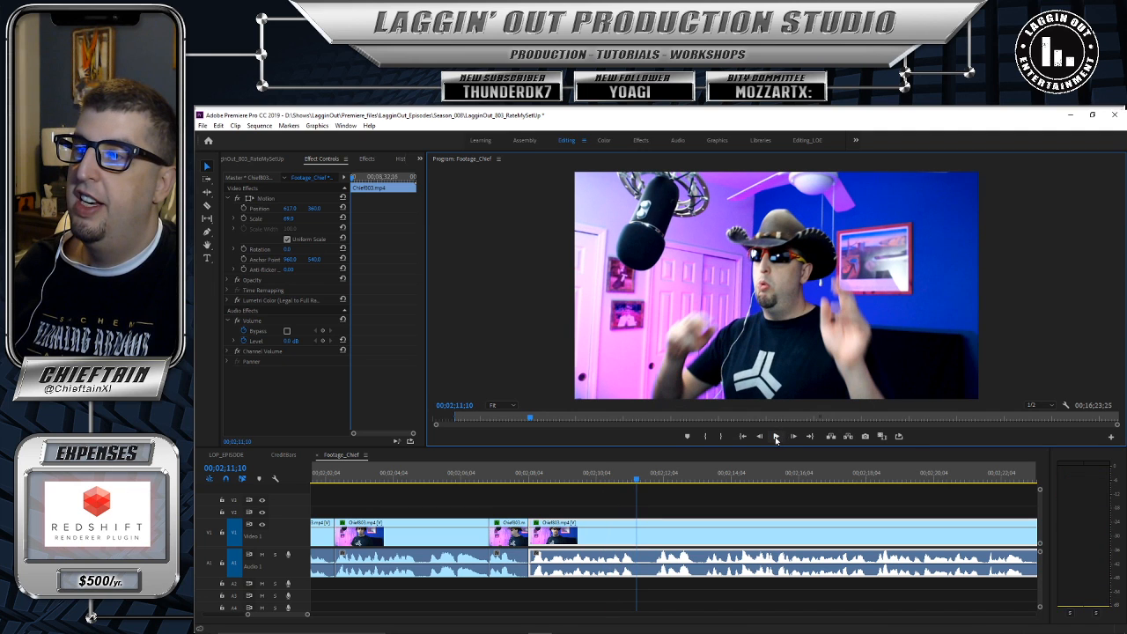
{"action": "key", "text": "c"}
{"action": "left_click", "coordinate": [635, 533]}
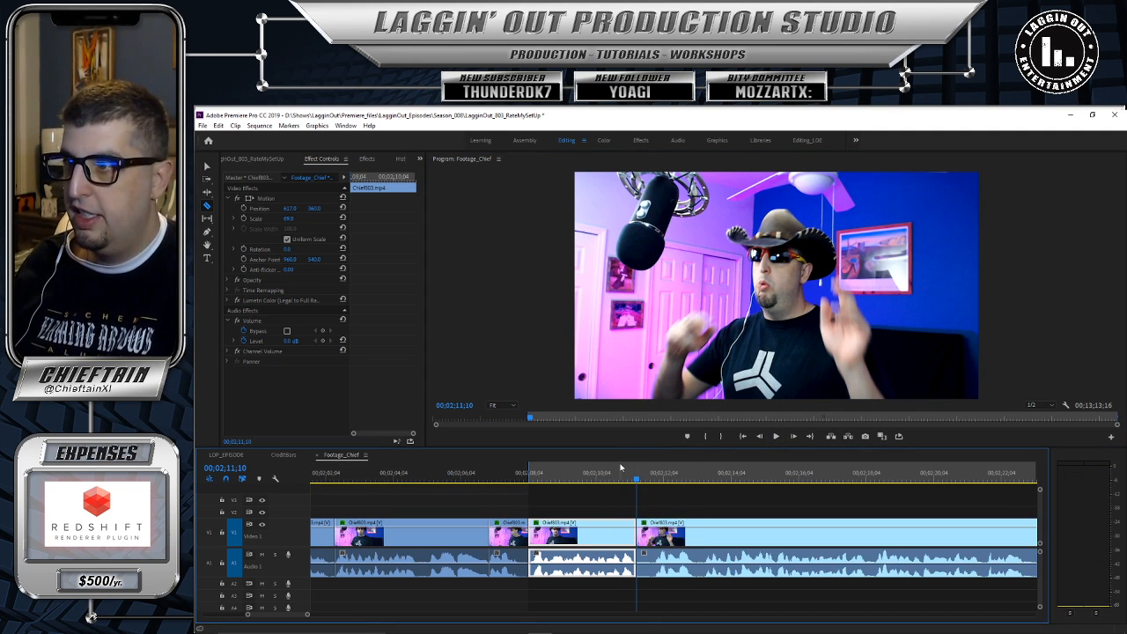
Step: Select the footage after the 00;02;11;10 cut and replay across the cut to 00;02;12;23
{"action": "key", "text": "v"}
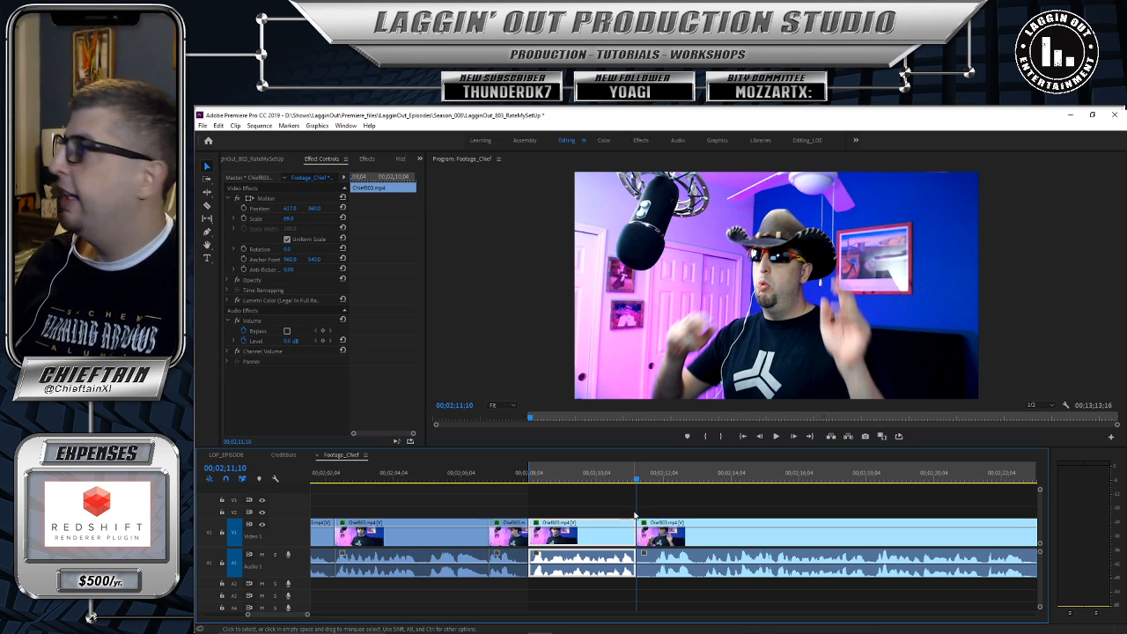
{"action": "left_click_drag", "start_coordinate": [640, 532], "coordinate": [610, 482]}
{"action": "left_click", "coordinate": [775, 438]}
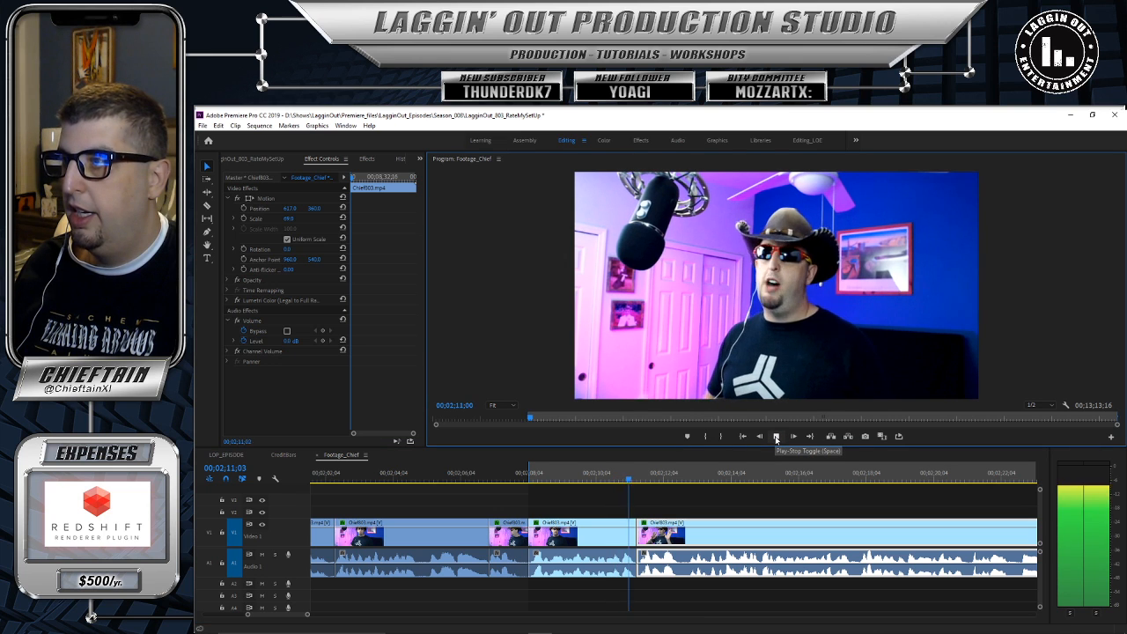
{"action": "left_click", "coordinate": [776, 438]}
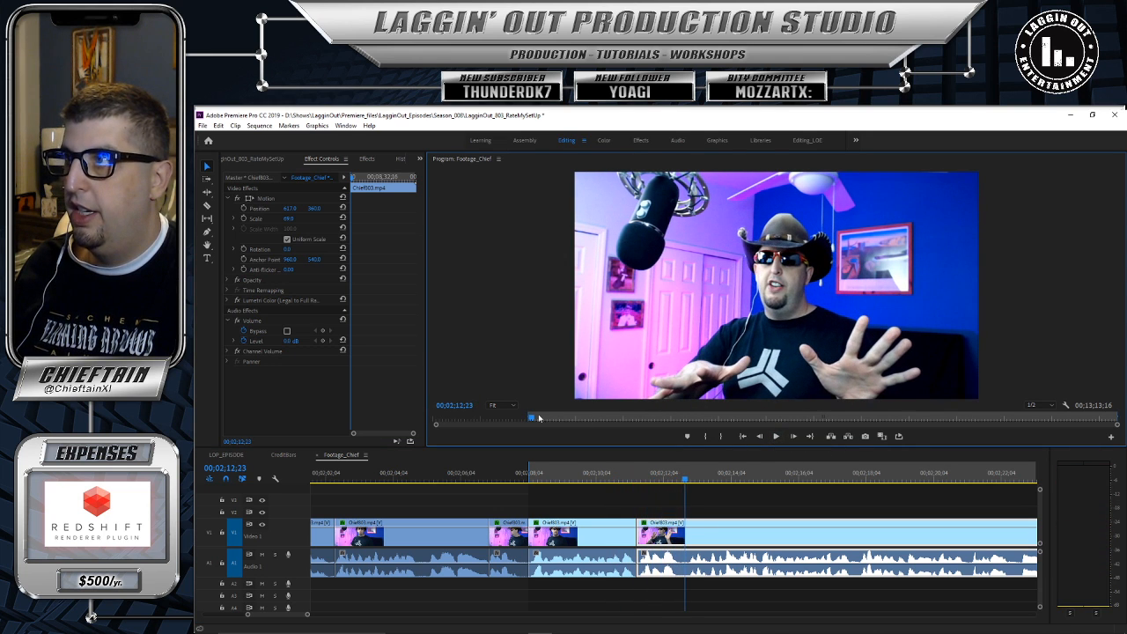
Step: Select the raw_footage bin in the project as the destination and start importing media
{"action": "left_click", "coordinate": [249, 159]}
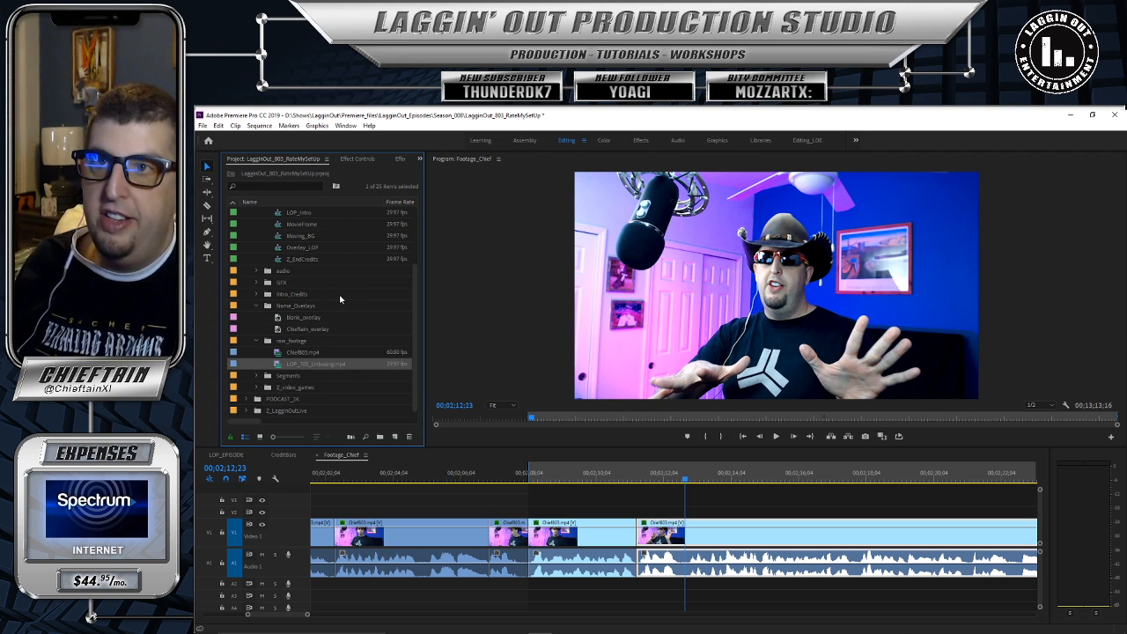
{"action": "scroll", "coordinate": [339, 297], "scroll_direction": "up", "scroll_amount": 3}
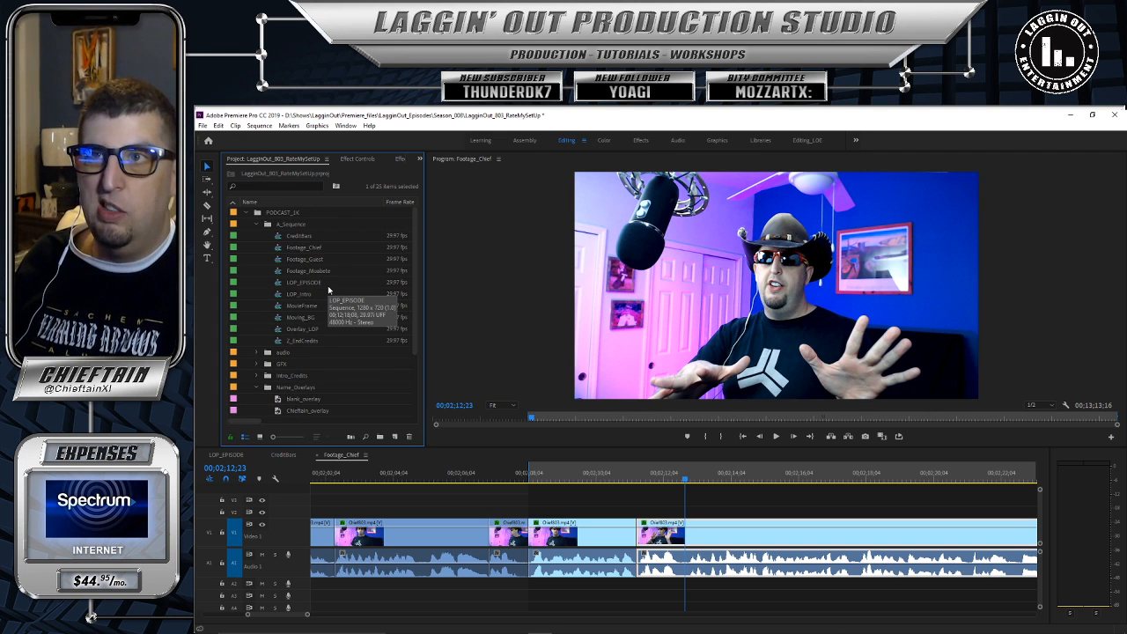
{"action": "scroll", "coordinate": [341, 345], "scroll_direction": "down", "scroll_amount": 3}
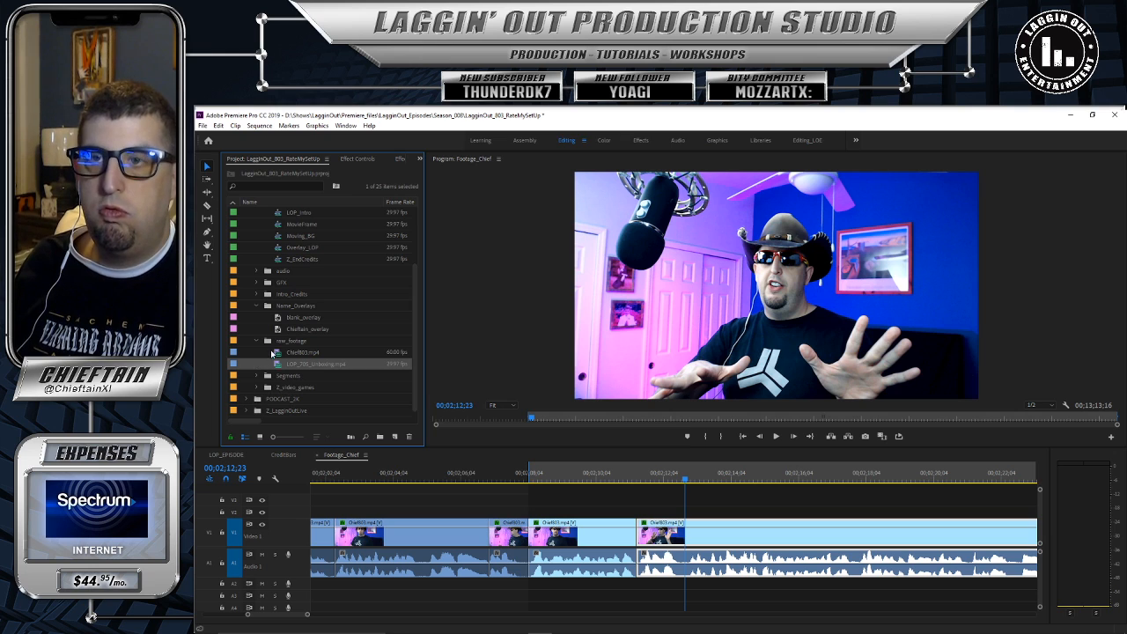
{"action": "left_click", "coordinate": [301, 342]}
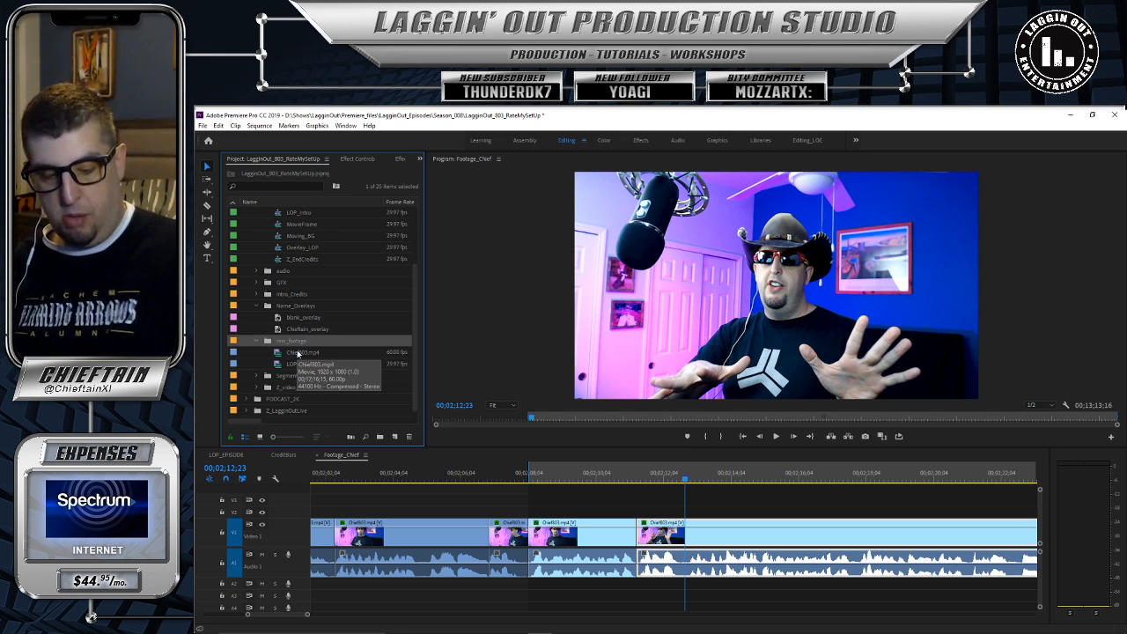
{"action": "key", "text": "ctrl+i"}
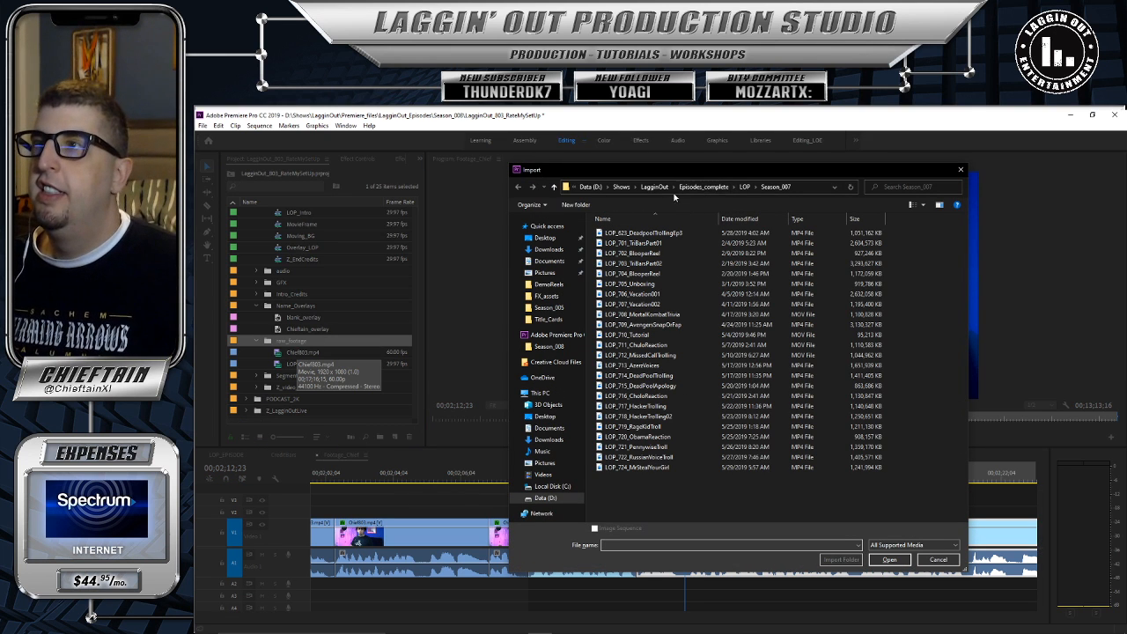
Step: Browse to the Chief_CPU_803 folder under LagginOut_Downloads, LOP, Season_008
{"action": "left_click", "coordinate": [745, 187]}
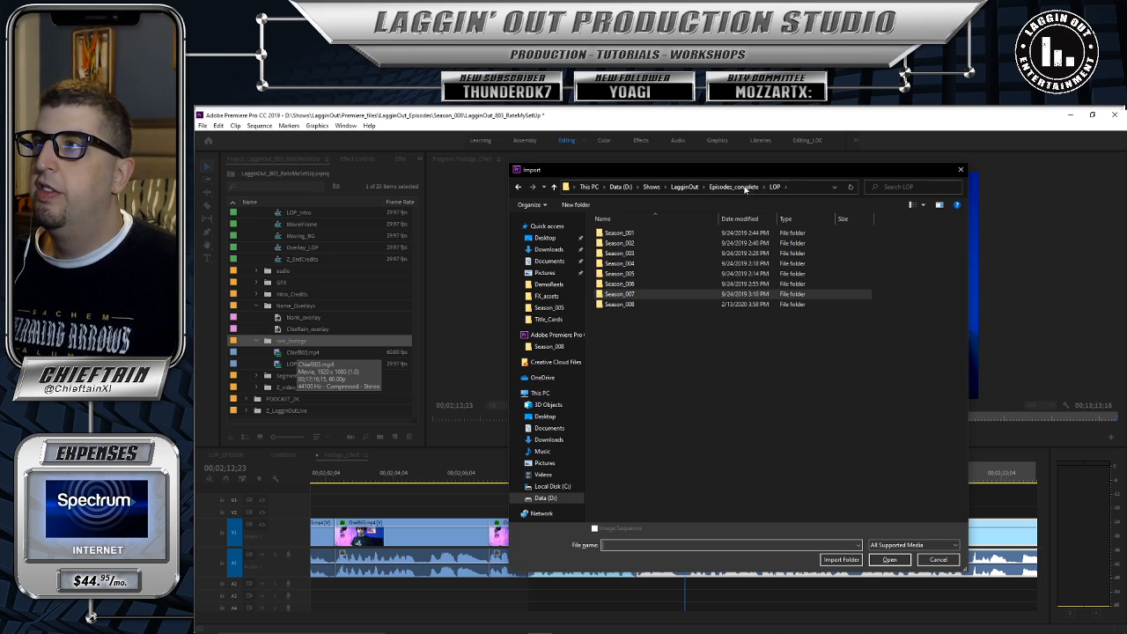
{"action": "double_click", "coordinate": [603, 304]}
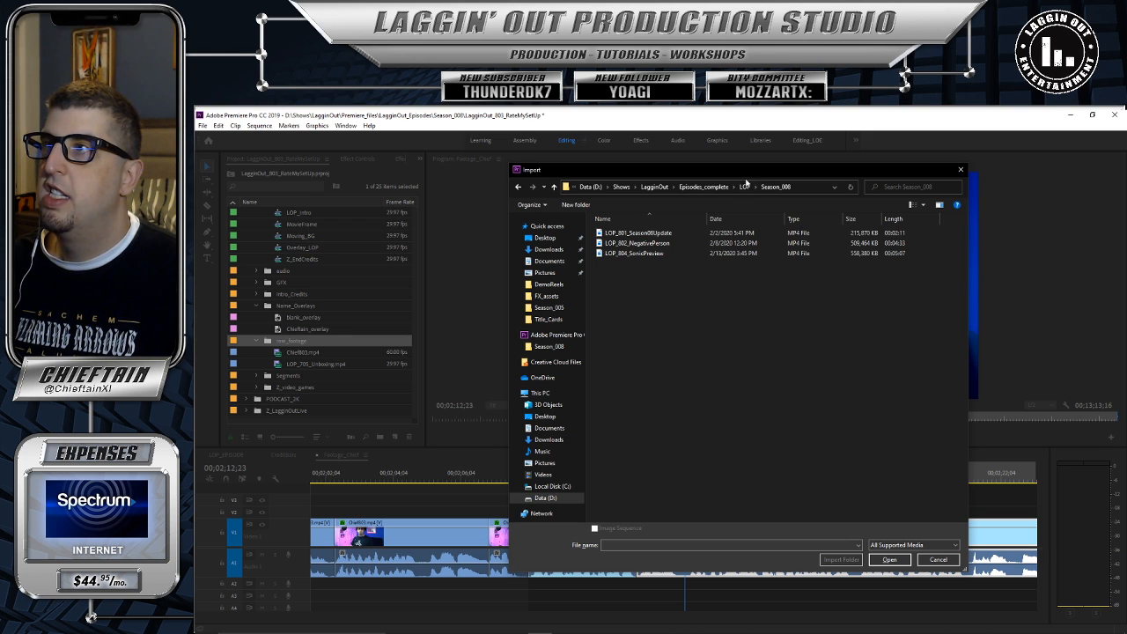
{"action": "left_click", "coordinate": [662, 187]}
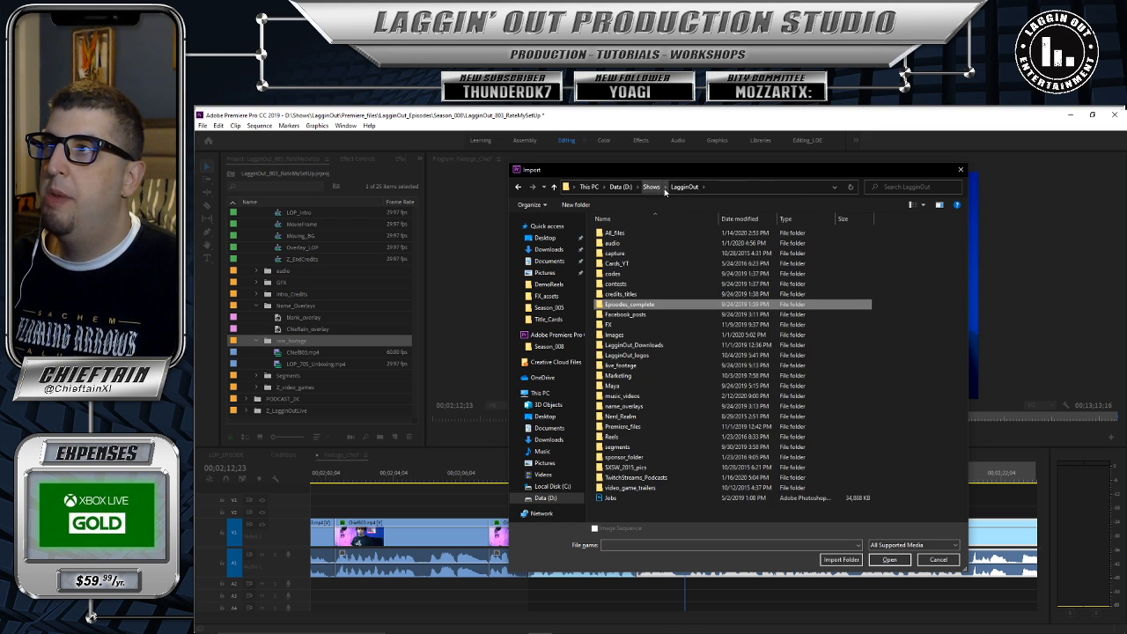
{"action": "double_click", "coordinate": [652, 346]}
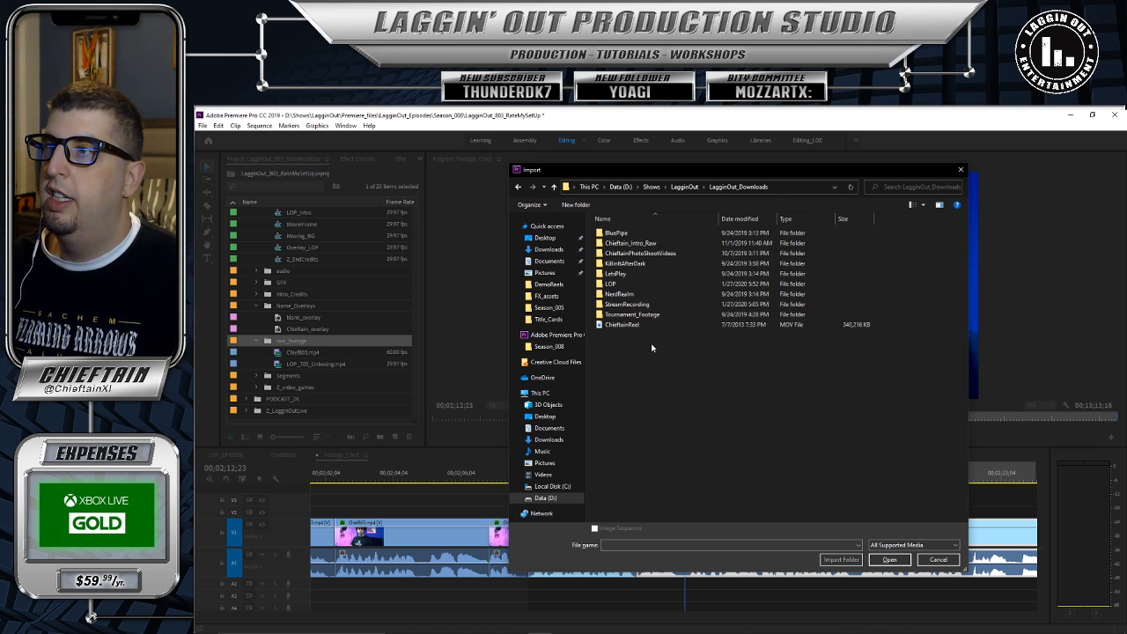
{"action": "double_click", "coordinate": [604, 287]}
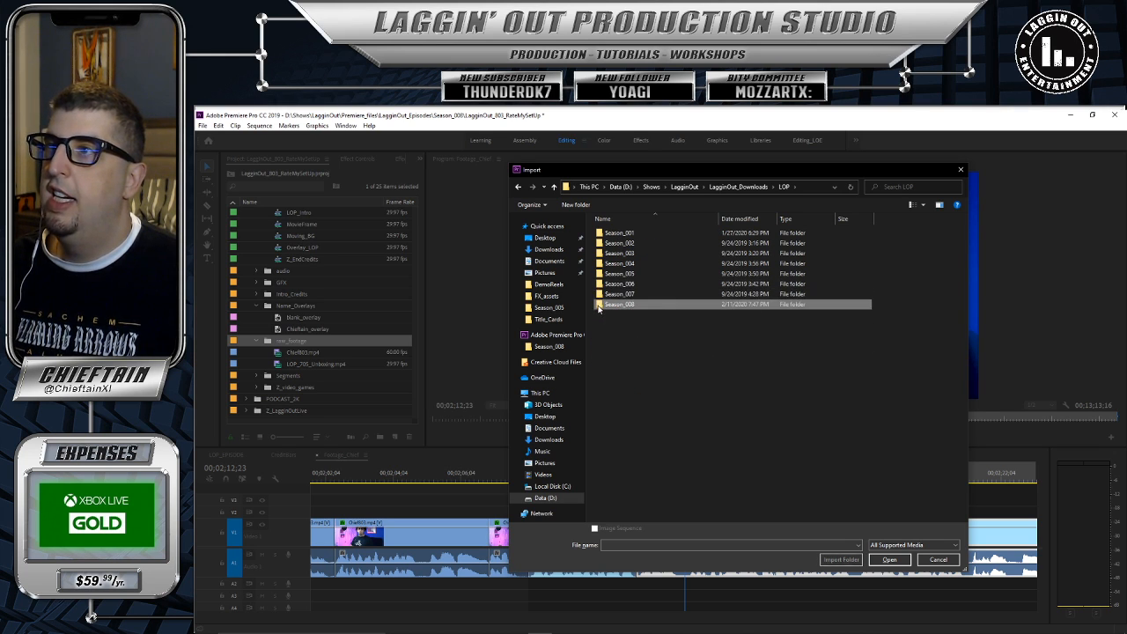
{"action": "double_click", "coordinate": [599, 306]}
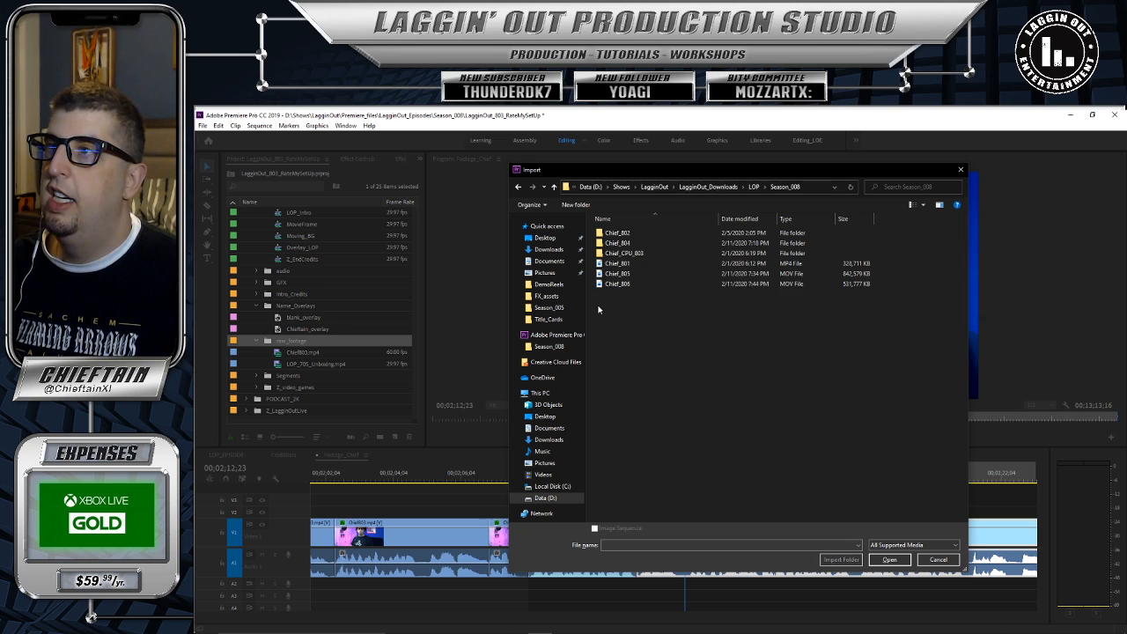
{"action": "double_click", "coordinate": [601, 253]}
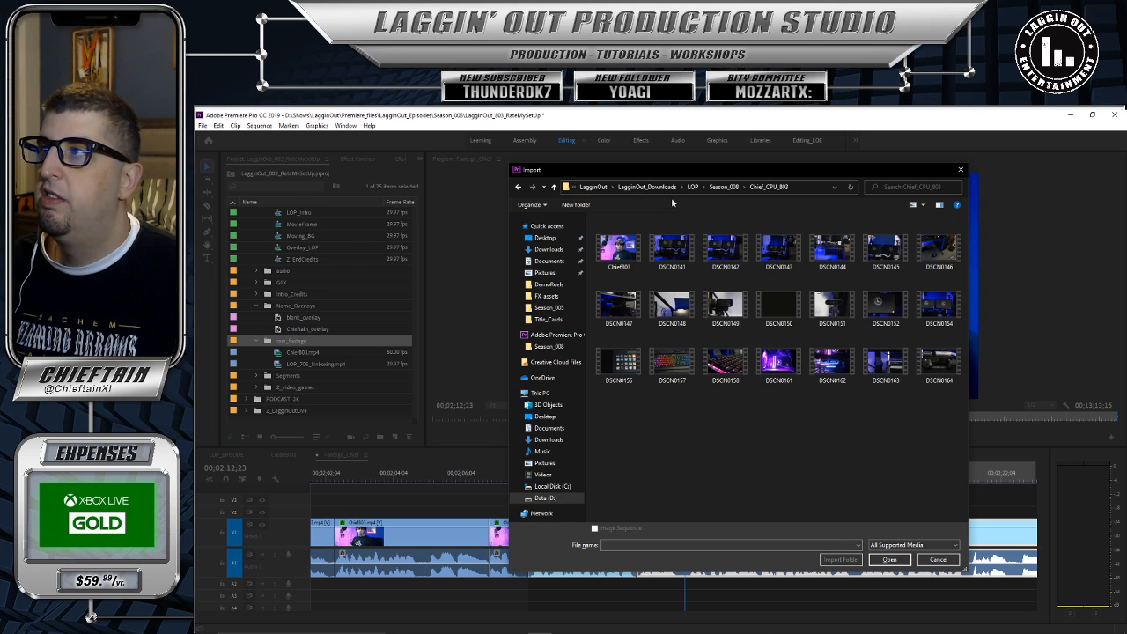
Step: Import all the clips from DSCN0141 through DSCN0164 into the raw_footage bin
{"action": "left_click", "coordinate": [671, 251]}
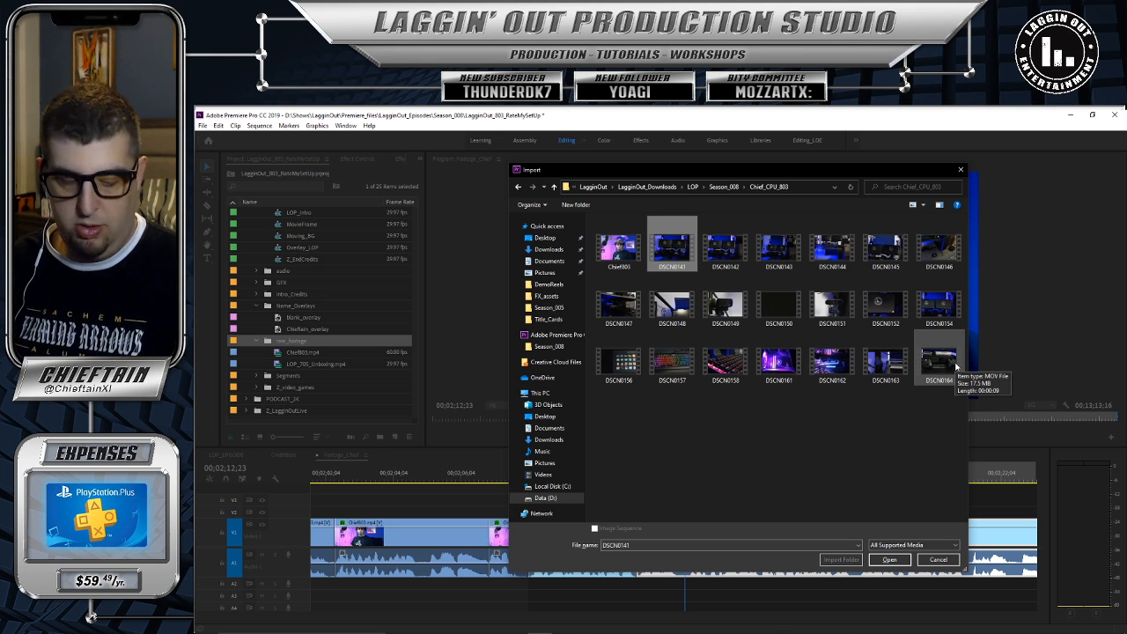
{"action": "left_click", "coordinate": [955, 365], "text": "shift"}
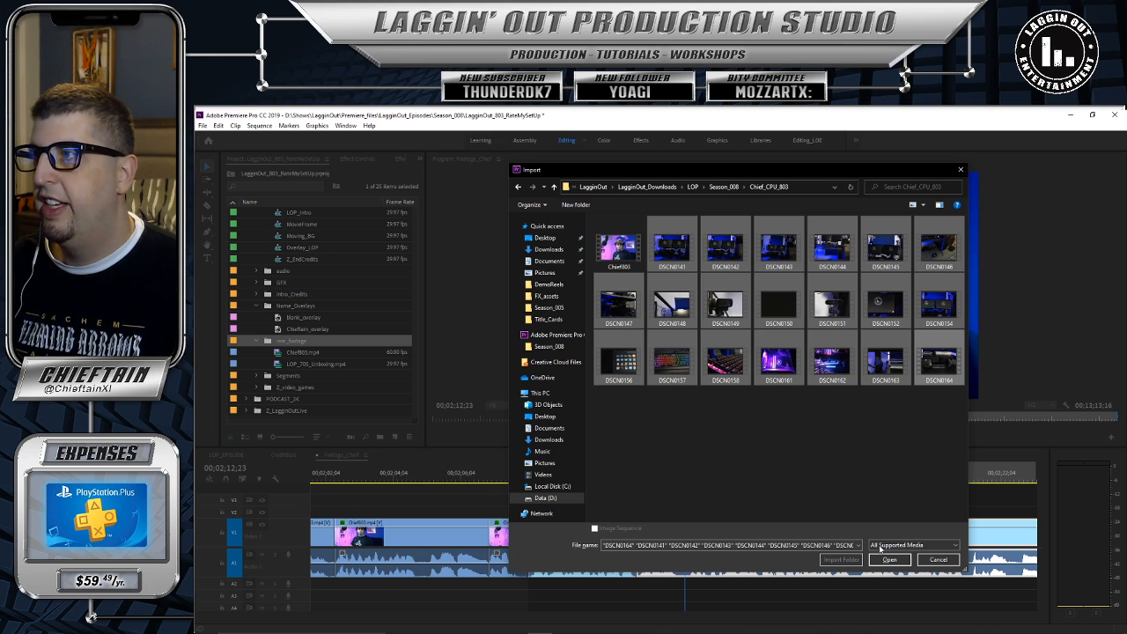
{"action": "left_click", "coordinate": [888, 560]}
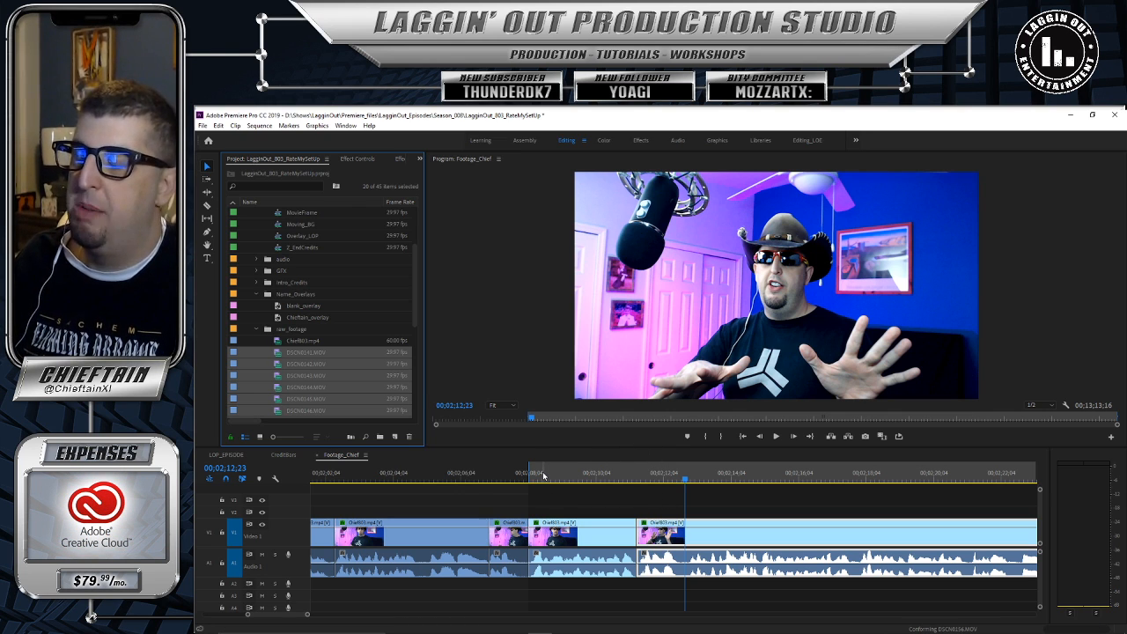
Step: Preview the DSCN0141.MOV and DSCN0142.MOV clips from the raw_footage bin one after the other, closing each preview
{"action": "double_click", "coordinate": [278, 355]}
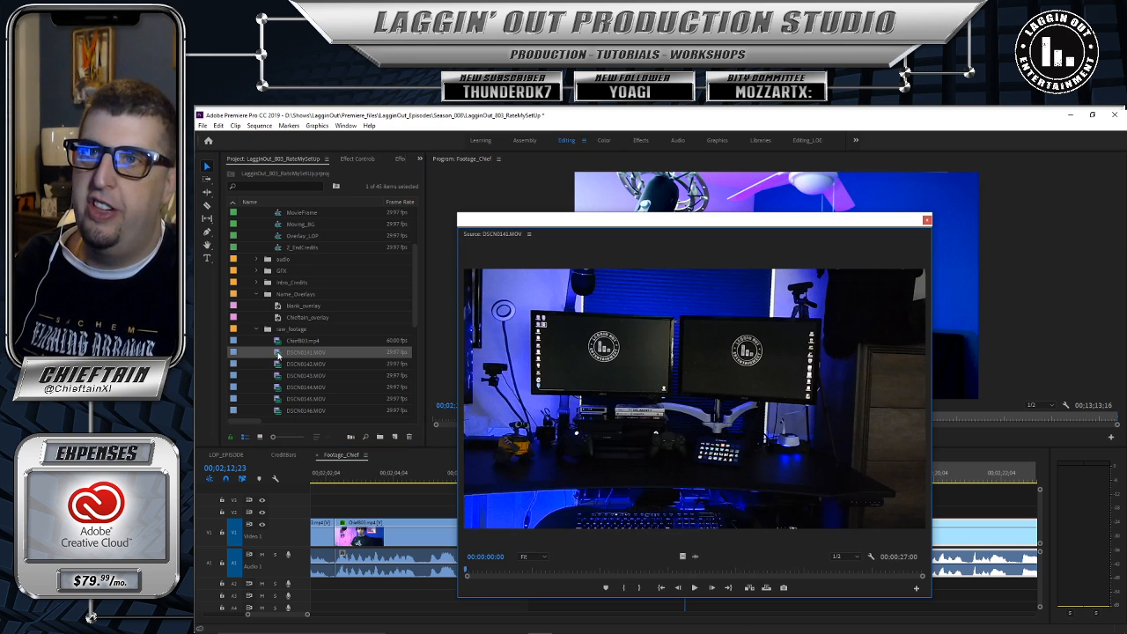
{"action": "left_click", "coordinate": [693, 588]}
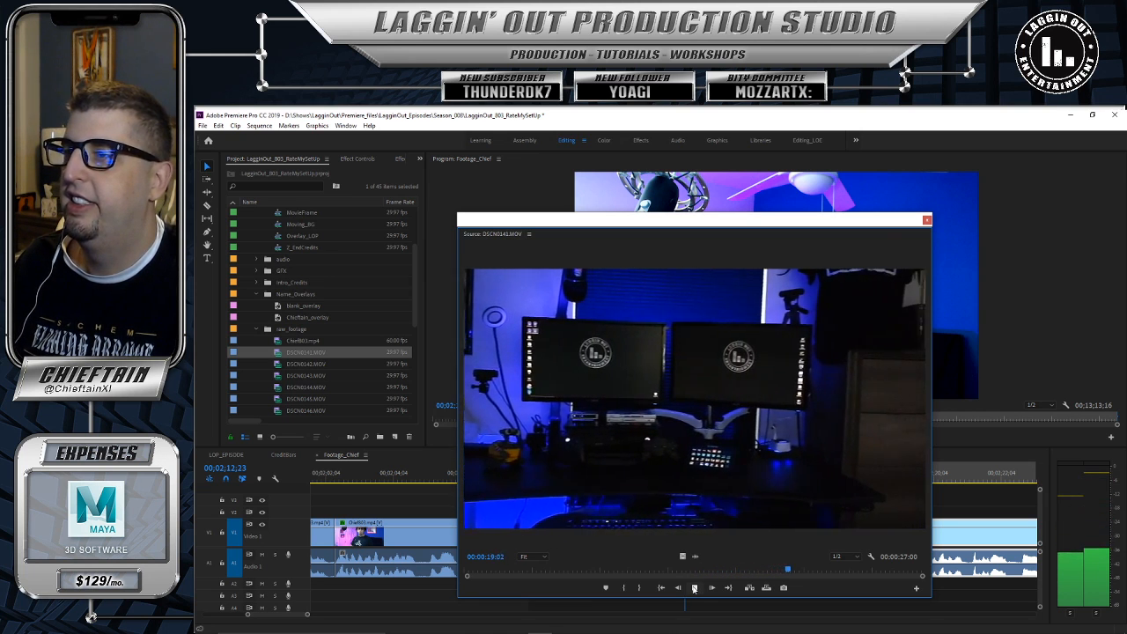
{"action": "left_click", "coordinate": [927, 220]}
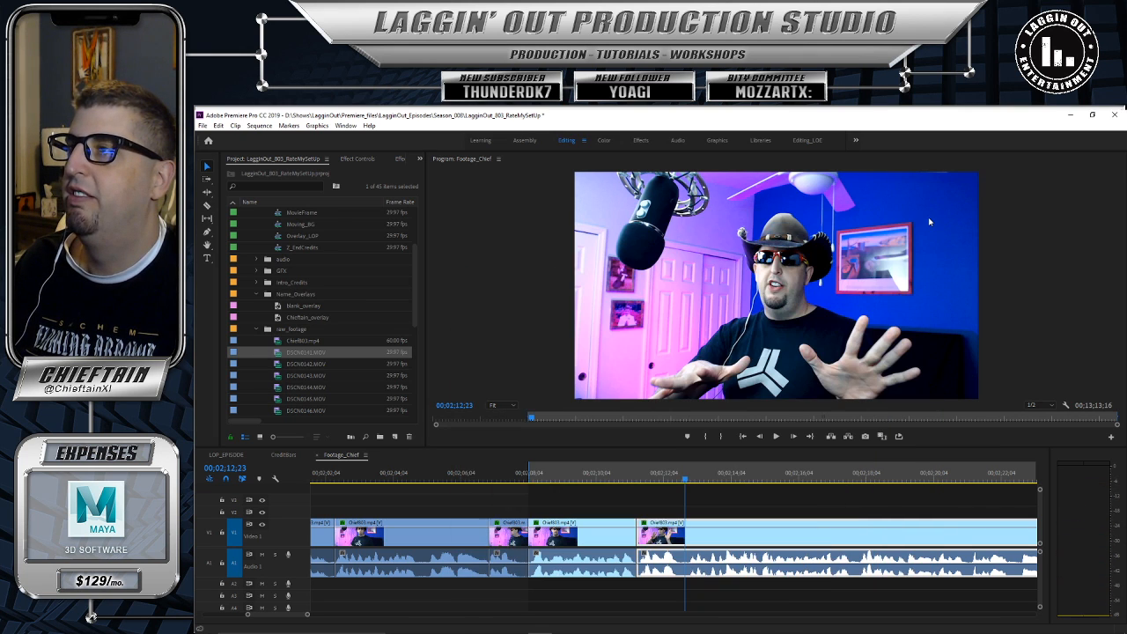
{"action": "double_click", "coordinate": [277, 365]}
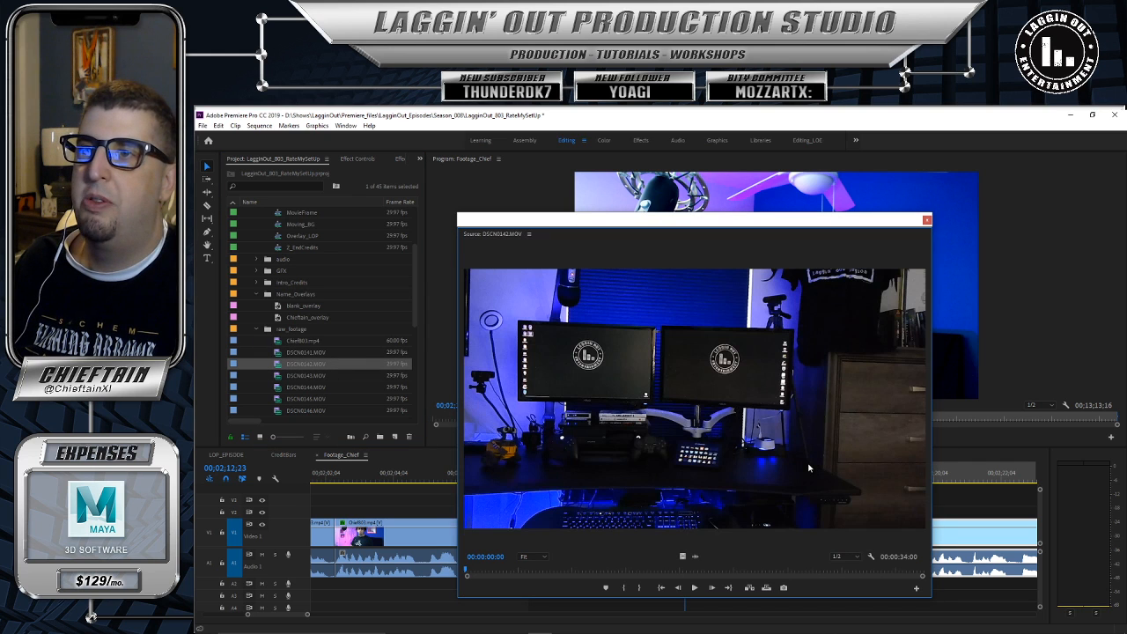
{"action": "left_click", "coordinate": [694, 587]}
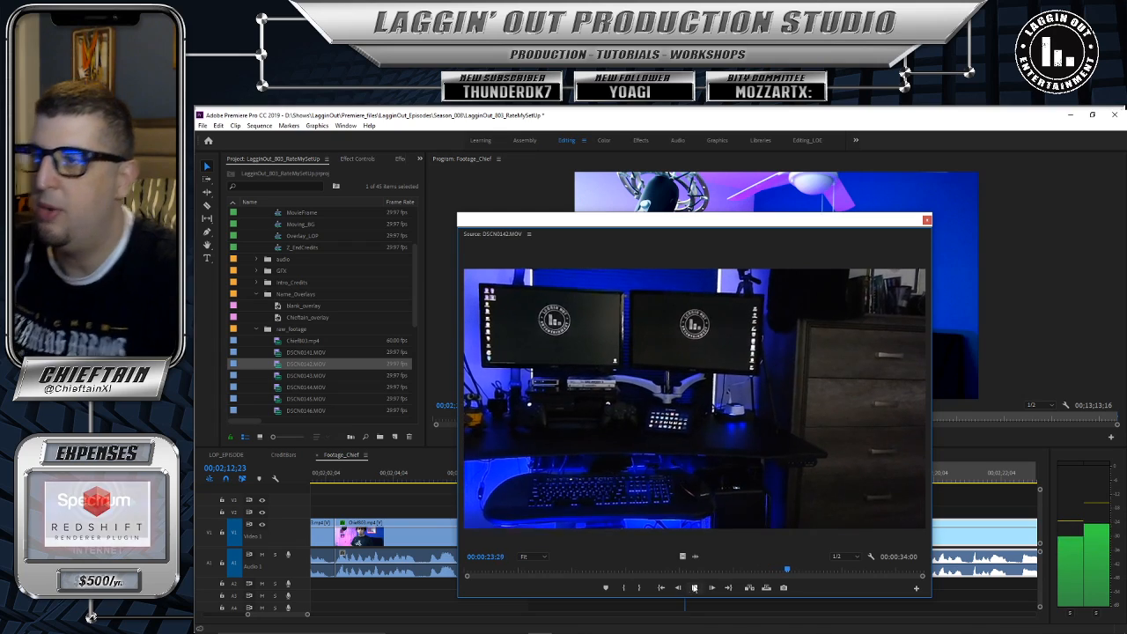
{"action": "left_click", "coordinate": [927, 220]}
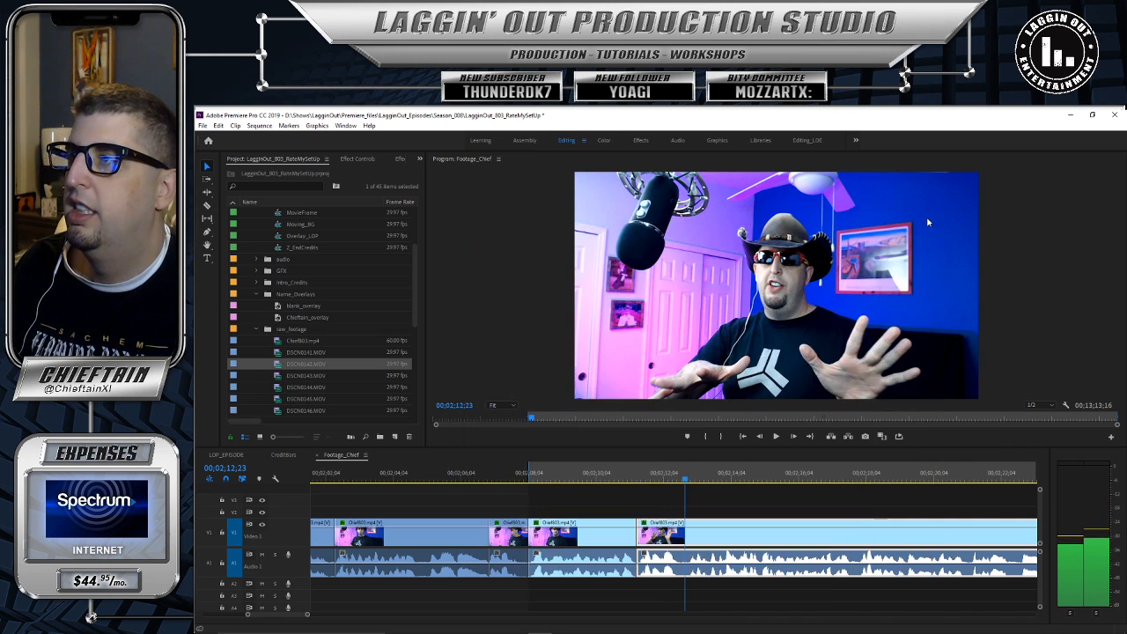
Step: Preview the DSCN0143.MOV clip of the desk setup and close it
{"action": "double_click", "coordinate": [280, 379]}
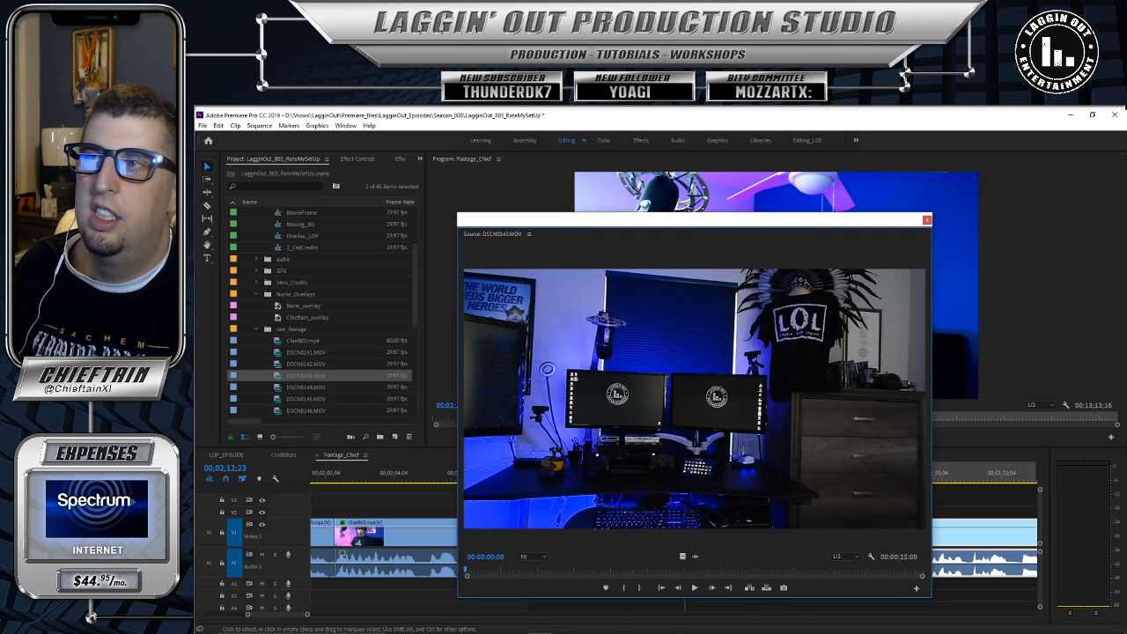
{"action": "left_click", "coordinate": [694, 587]}
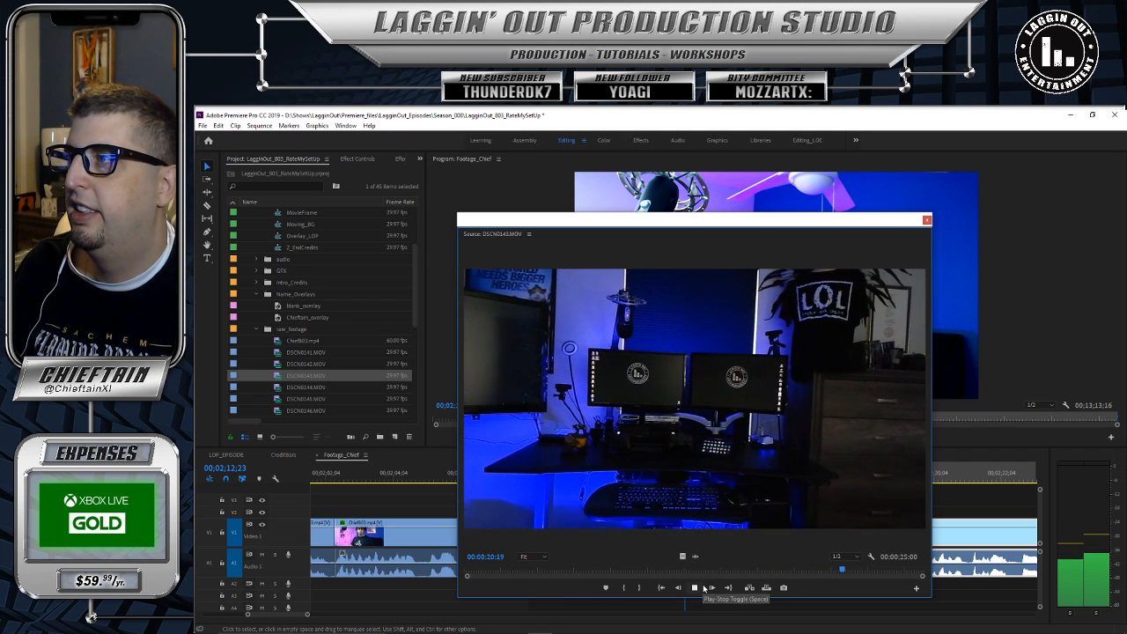
{"action": "left_click", "coordinate": [927, 222]}
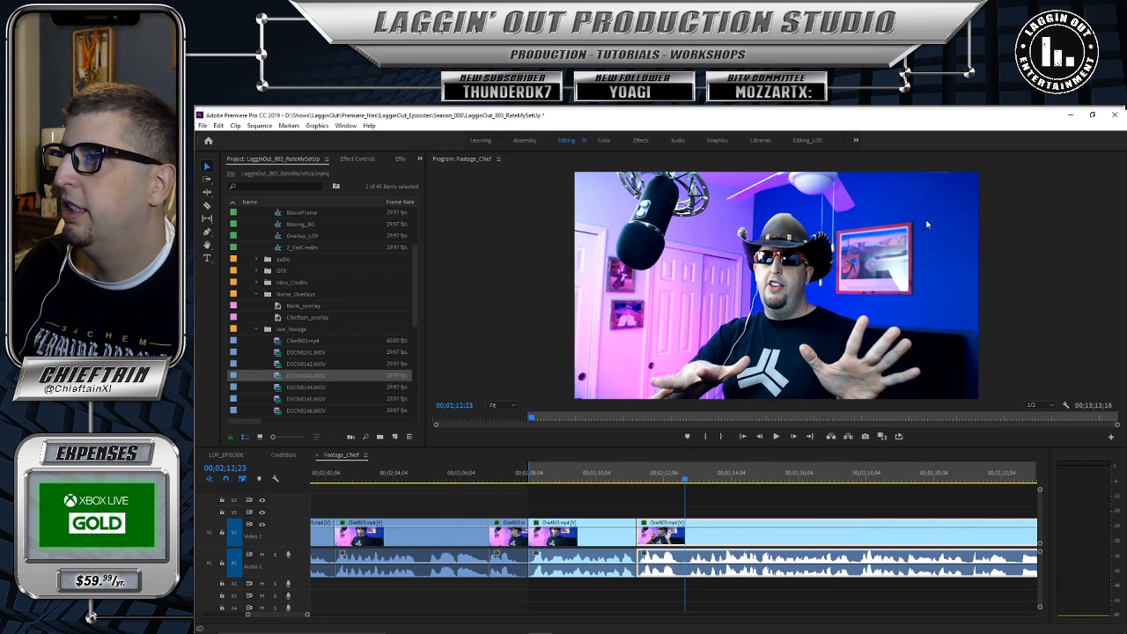
Step: Open DSCN0144.MOV in the source preview, enlarge the preview window, play the clip and close it
{"action": "left_click", "coordinate": [290, 392]}
{"action": "scroll", "coordinate": [291, 396], "scroll_direction": "down", "scroll_amount": 2}
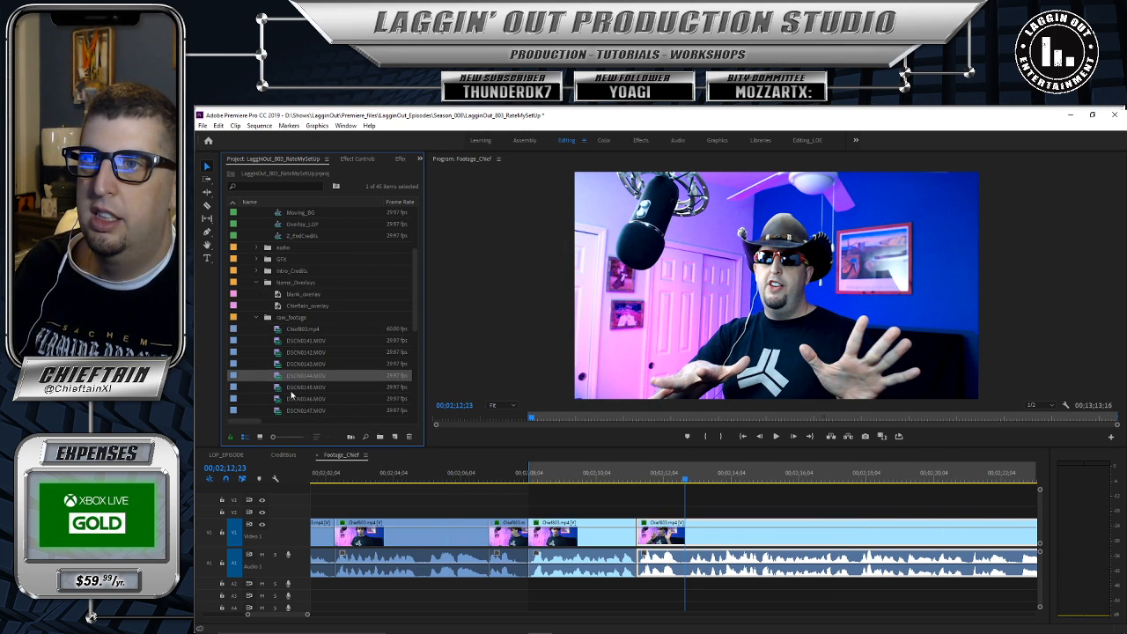
{"action": "scroll", "coordinate": [291, 396], "scroll_direction": "down", "scroll_amount": 6}
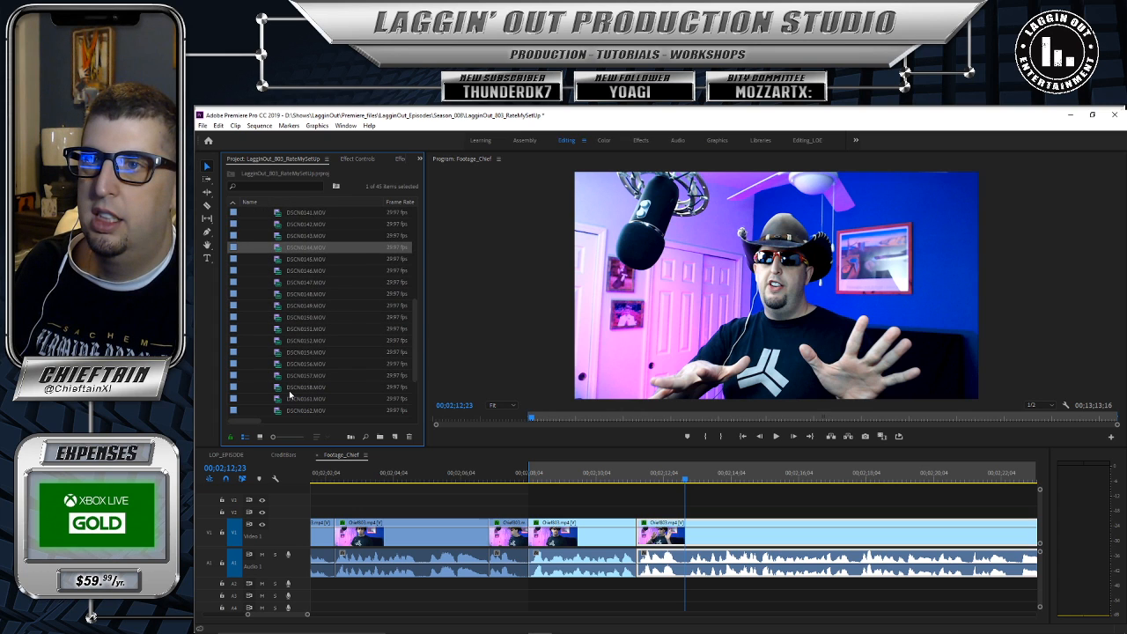
{"action": "scroll", "coordinate": [287, 370], "scroll_direction": "up", "scroll_amount": 2}
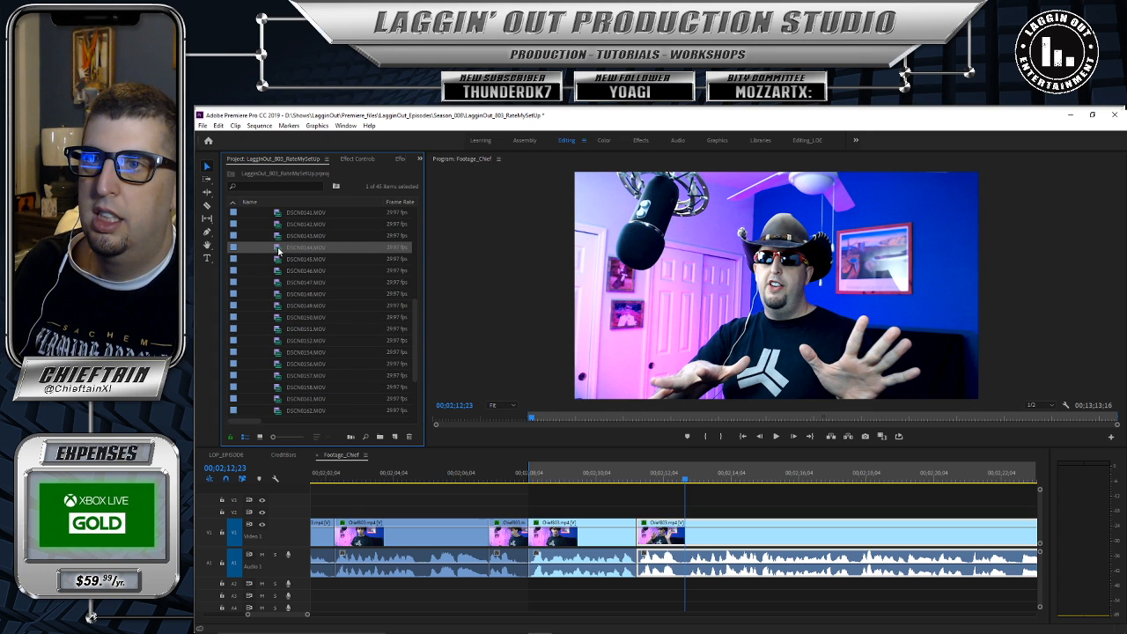
{"action": "double_click", "coordinate": [278, 252]}
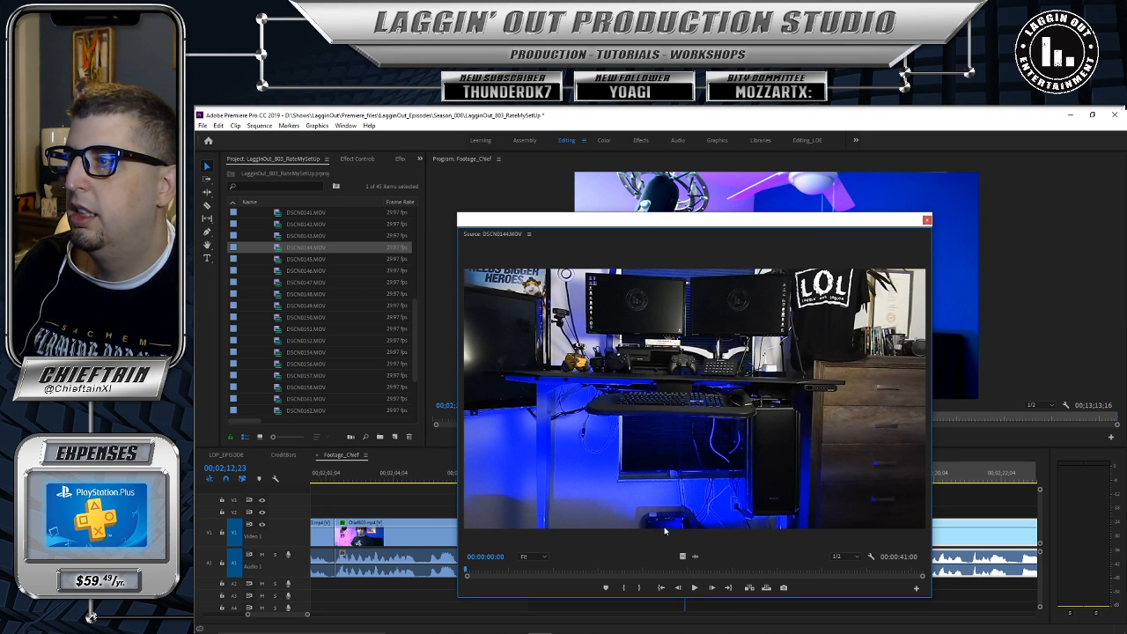
{"action": "left_click_drag", "start_coordinate": [885, 222], "coordinate": [822, 154]}
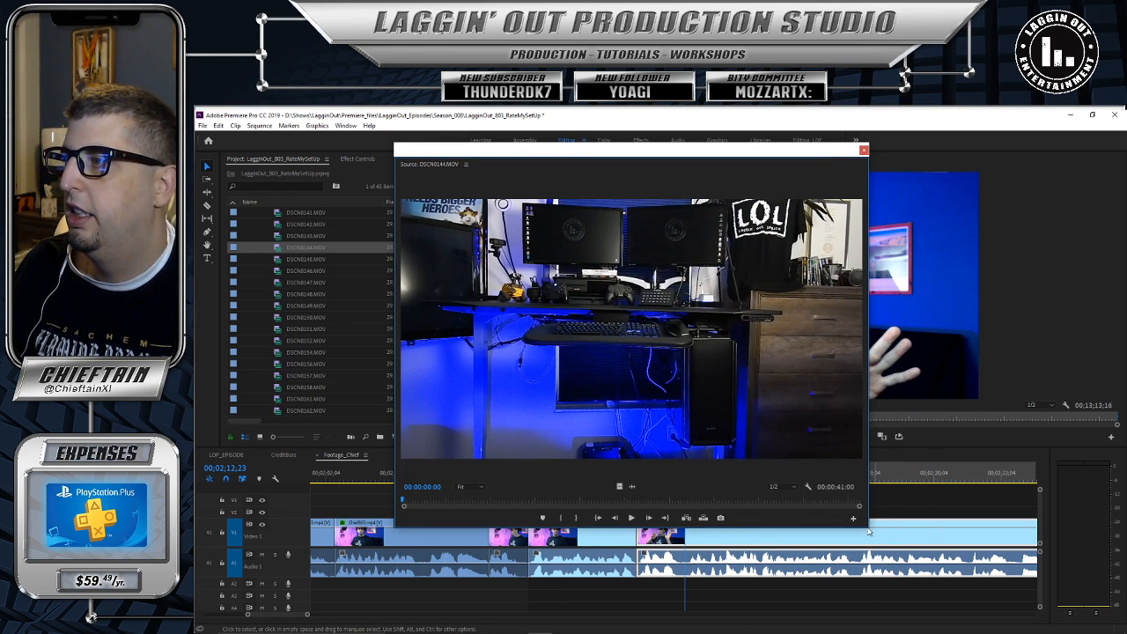
{"action": "left_click_drag", "start_coordinate": [868, 529], "coordinate": [1005, 602]}
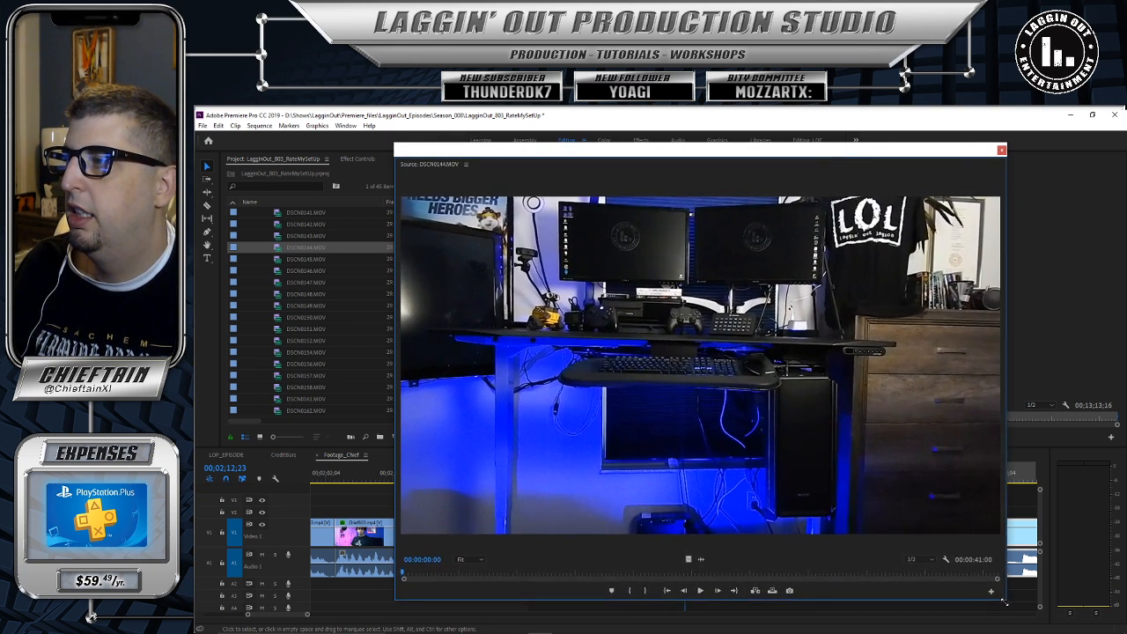
{"action": "left_click", "coordinate": [699, 591]}
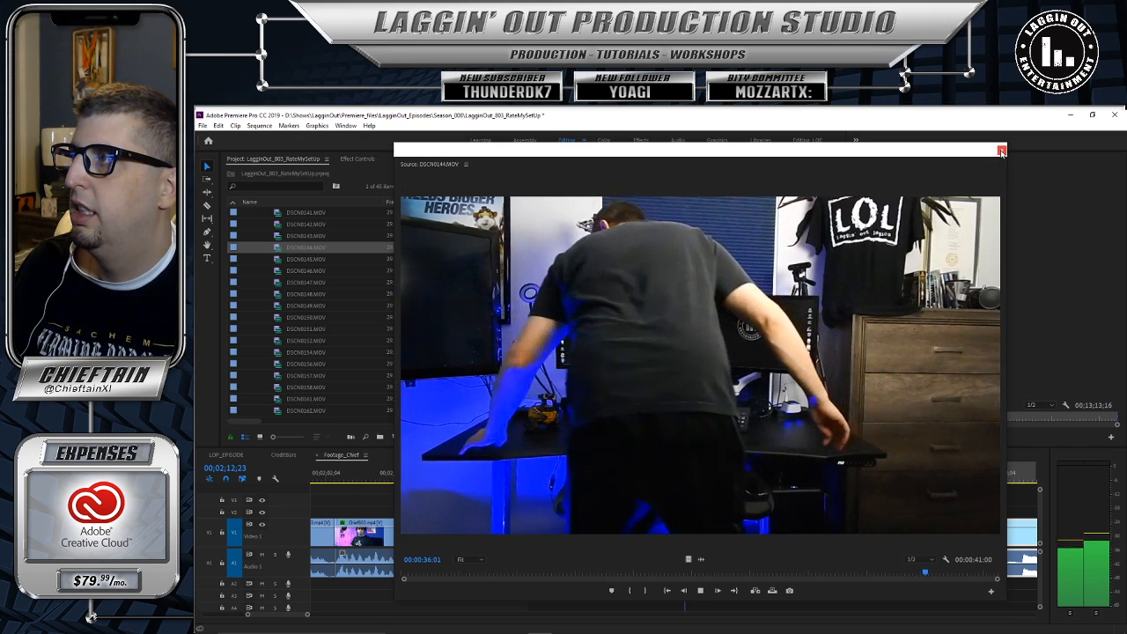
{"action": "left_click", "coordinate": [1001, 152]}
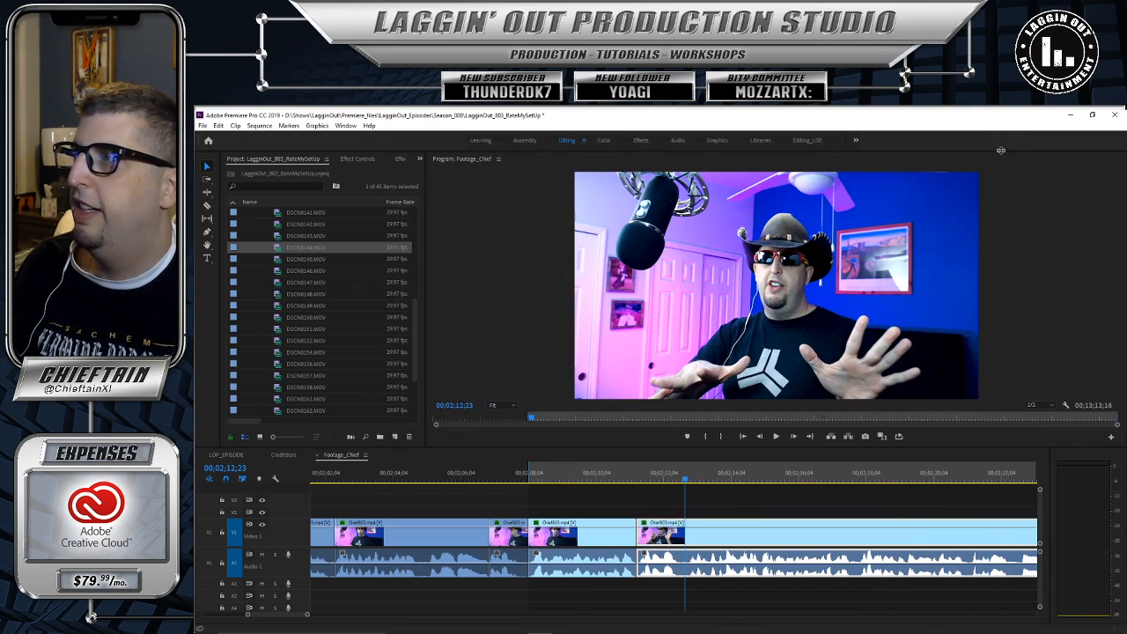
Step: Preview the DSCN0145.MOV and DSCN0151.MOV clips in turn and close the source preview
{"action": "double_click", "coordinate": [280, 259]}
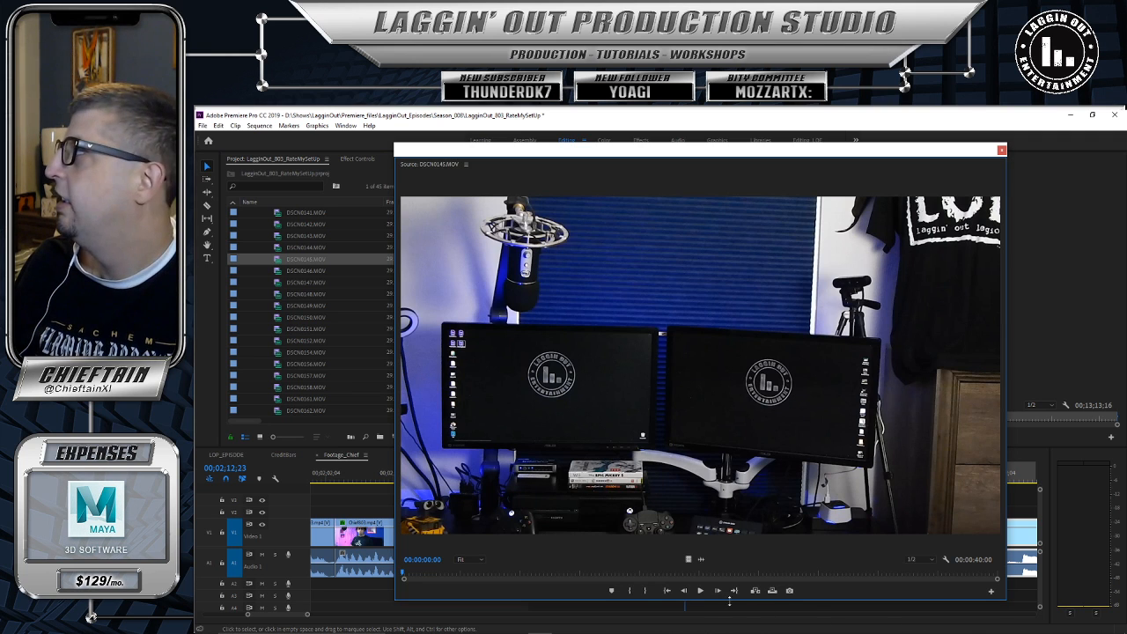
{"action": "left_click", "coordinate": [700, 592]}
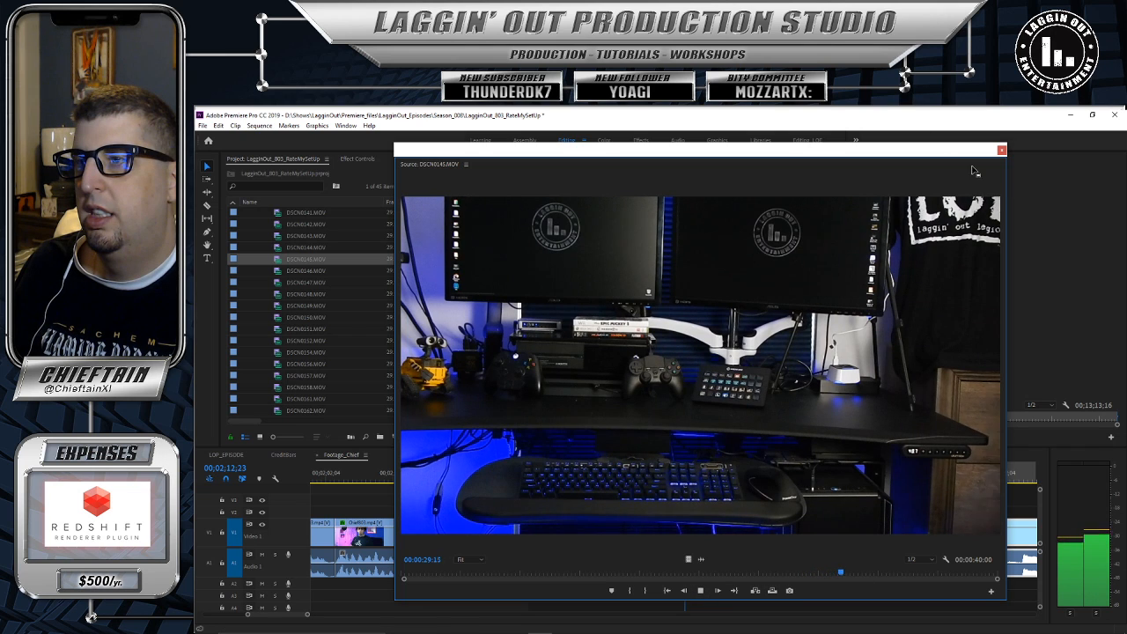
{"action": "left_click", "coordinate": [1002, 151]}
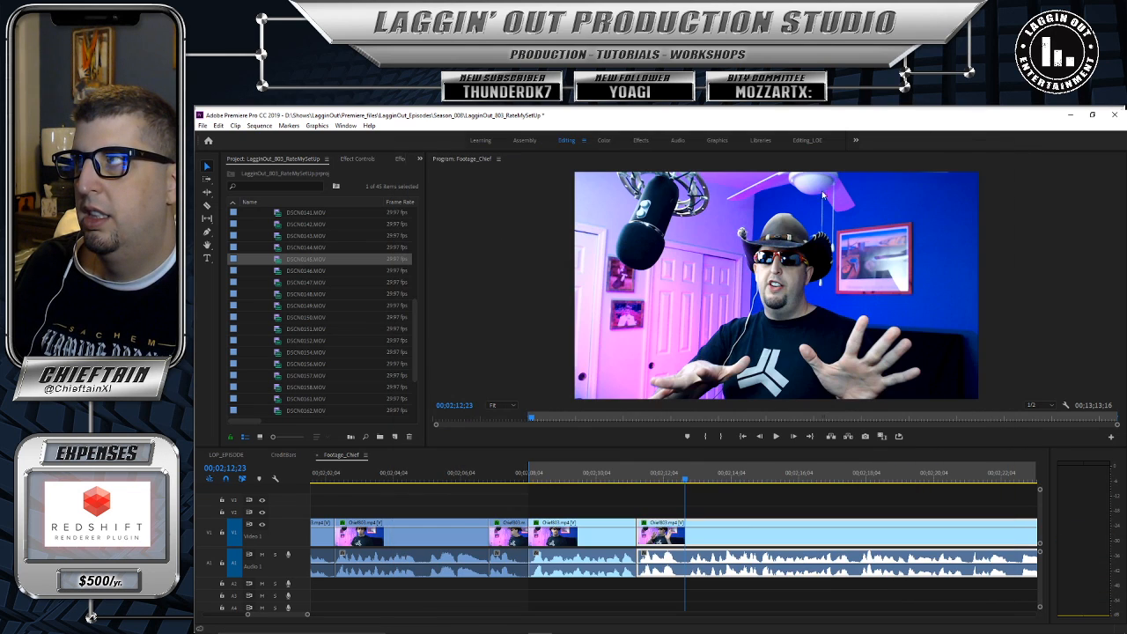
{"action": "left_click", "coordinate": [306, 272]}
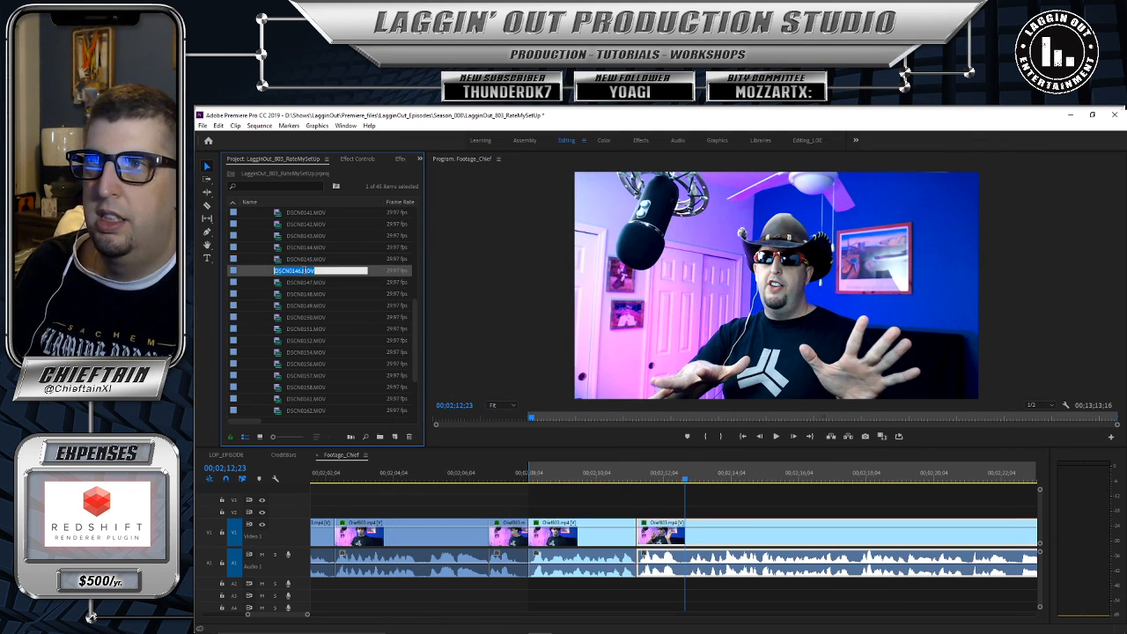
{"action": "double_click", "coordinate": [279, 331]}
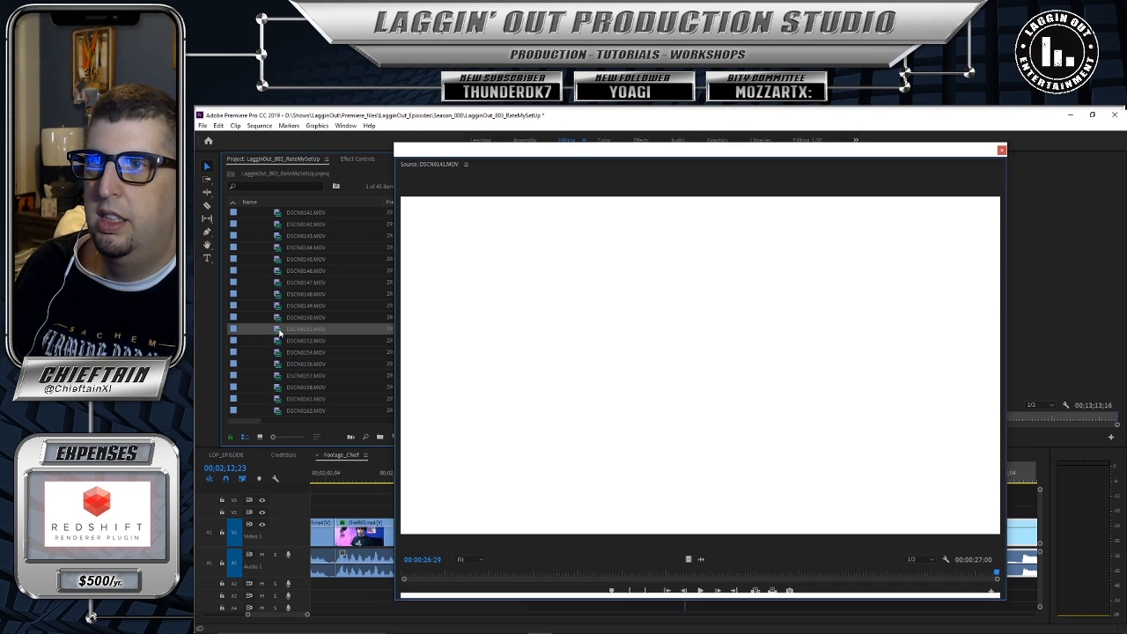
{"action": "left_click", "coordinate": [700, 591]}
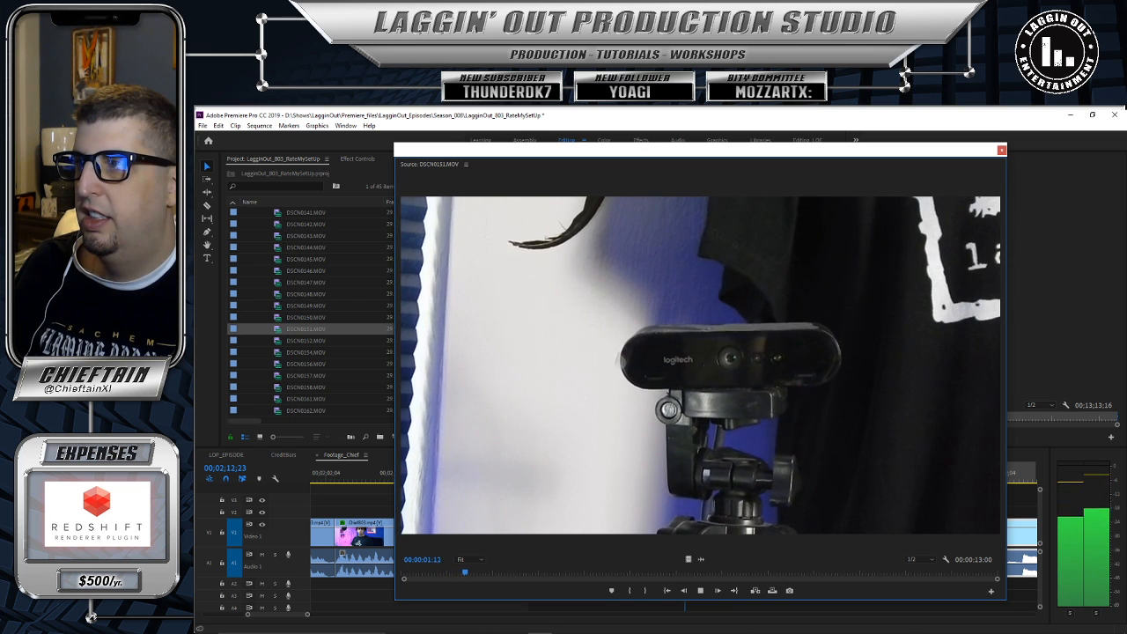
{"action": "left_click", "coordinate": [1001, 151]}
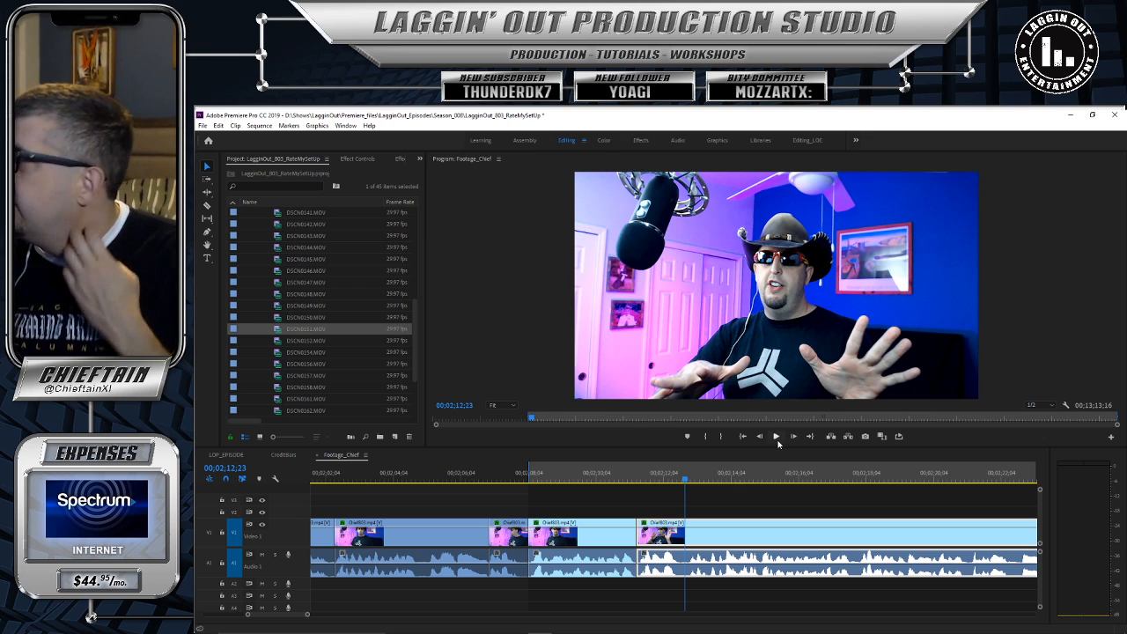
Step: Replay the Footage_Chief sequence from 00;02;11;02 to 00;02;19;14, repeating sections to locate the next cut point
{"action": "scroll", "coordinate": [379, 288], "scroll_direction": "up", "scroll_amount": 2}
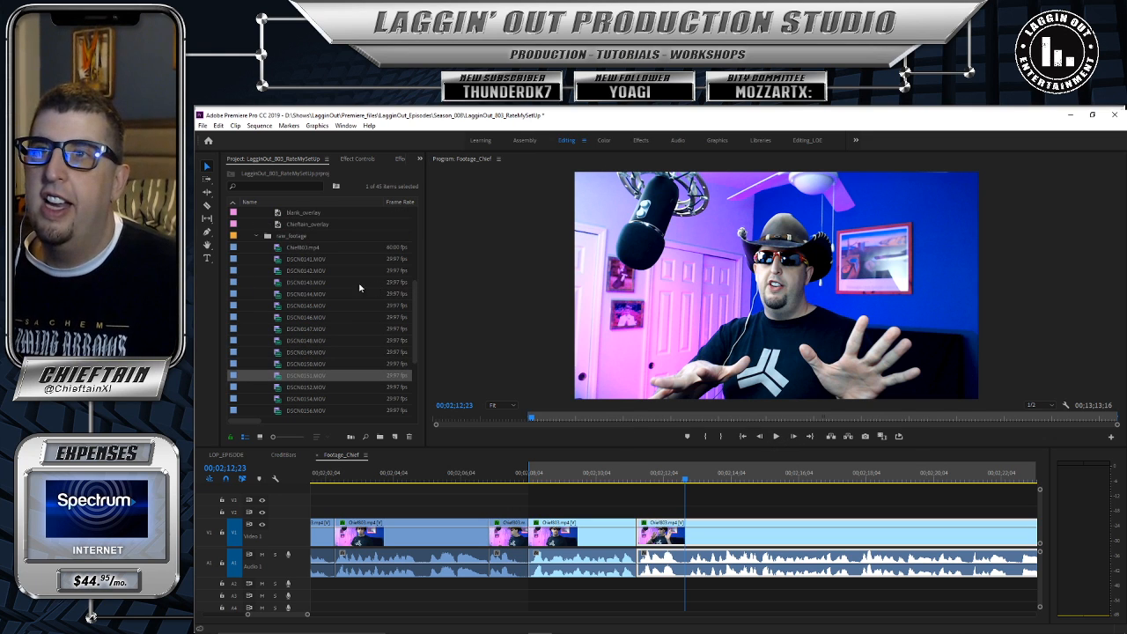
{"action": "left_click", "coordinate": [677, 480]}
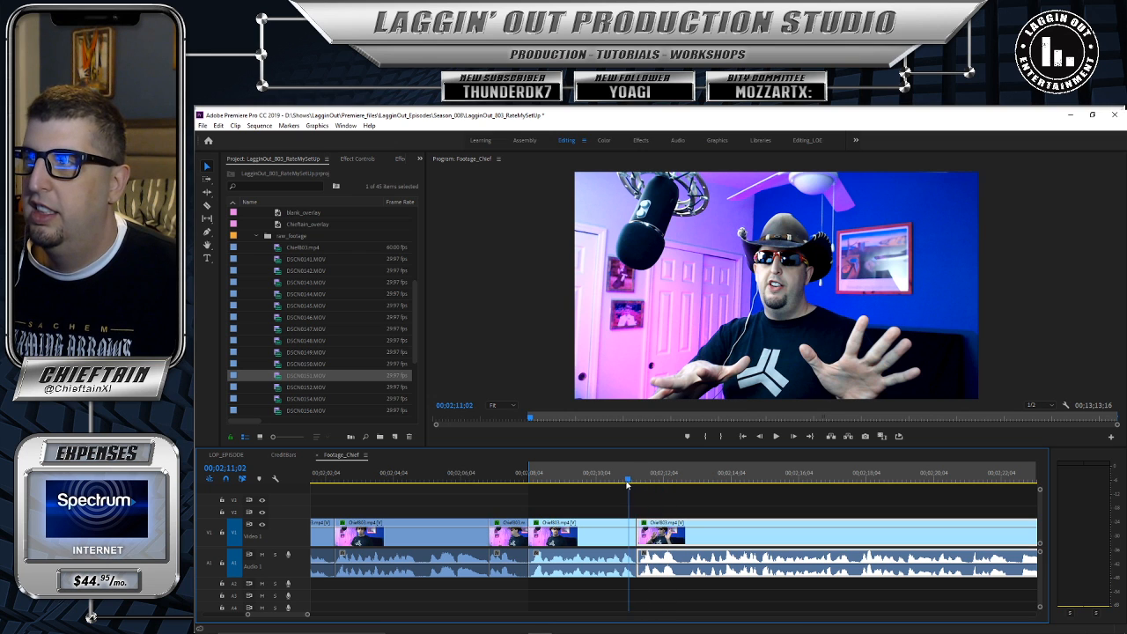
{"action": "left_click", "coordinate": [776, 437]}
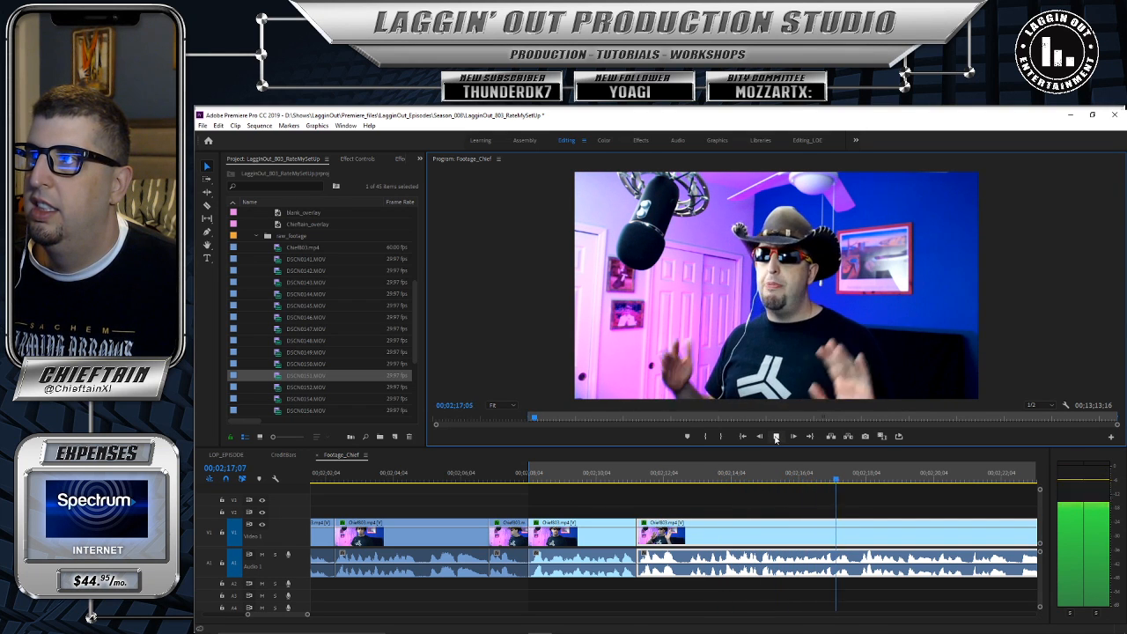
{"action": "left_click", "coordinate": [776, 438]}
{"action": "left_click_drag", "start_coordinate": [862, 478], "coordinate": [836, 485]}
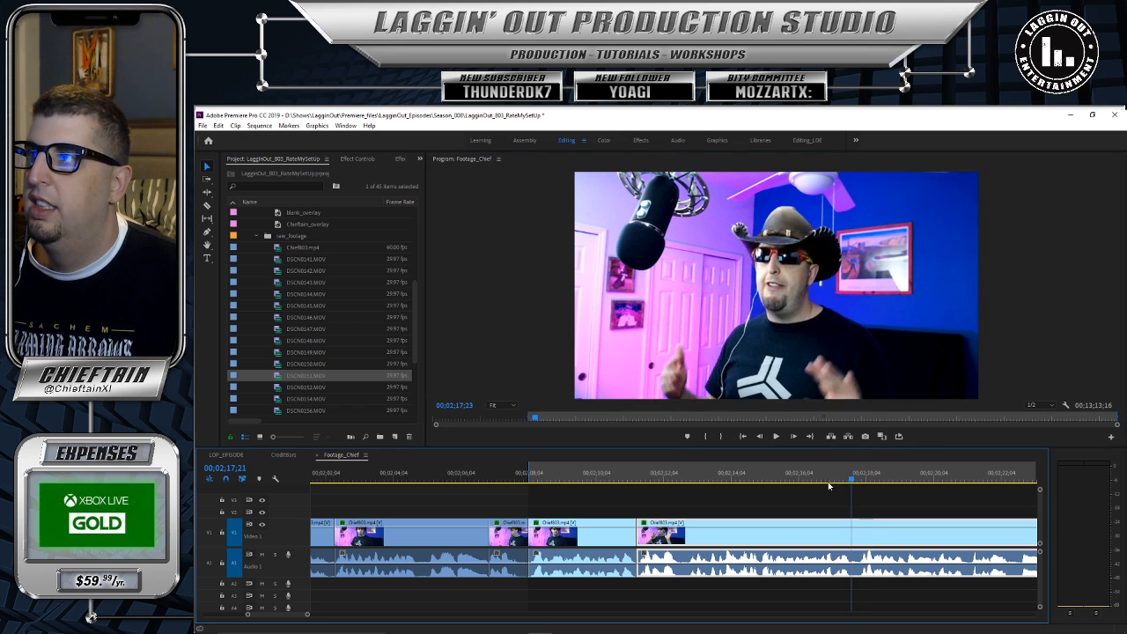
{"action": "left_click_drag", "start_coordinate": [736, 499], "coordinate": [675, 502]}
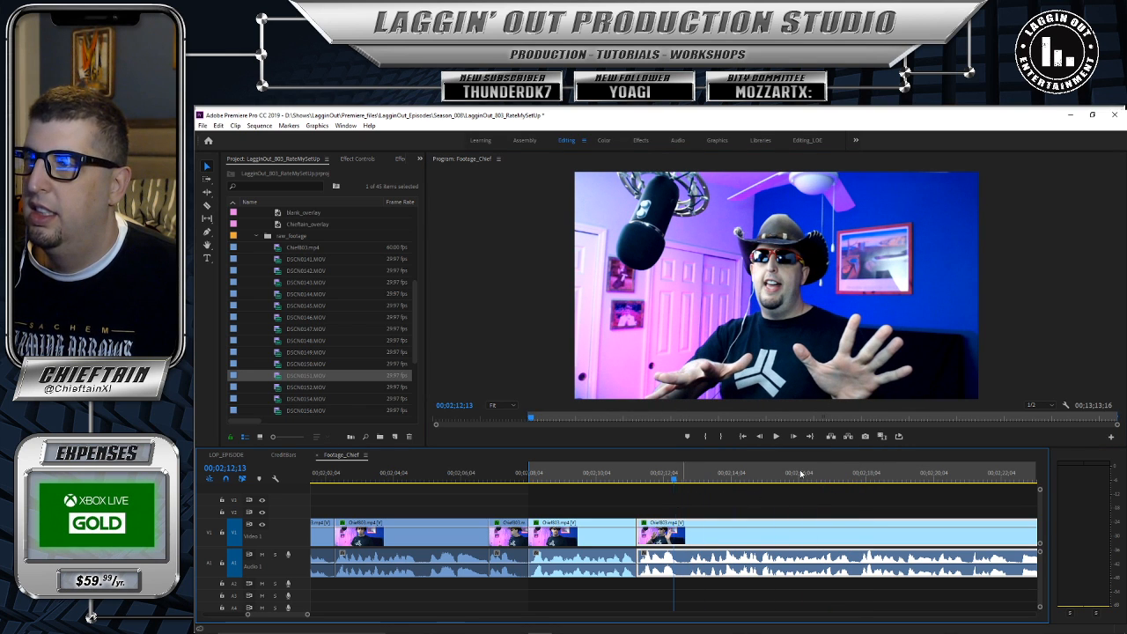
{"action": "left_click", "coordinate": [775, 438]}
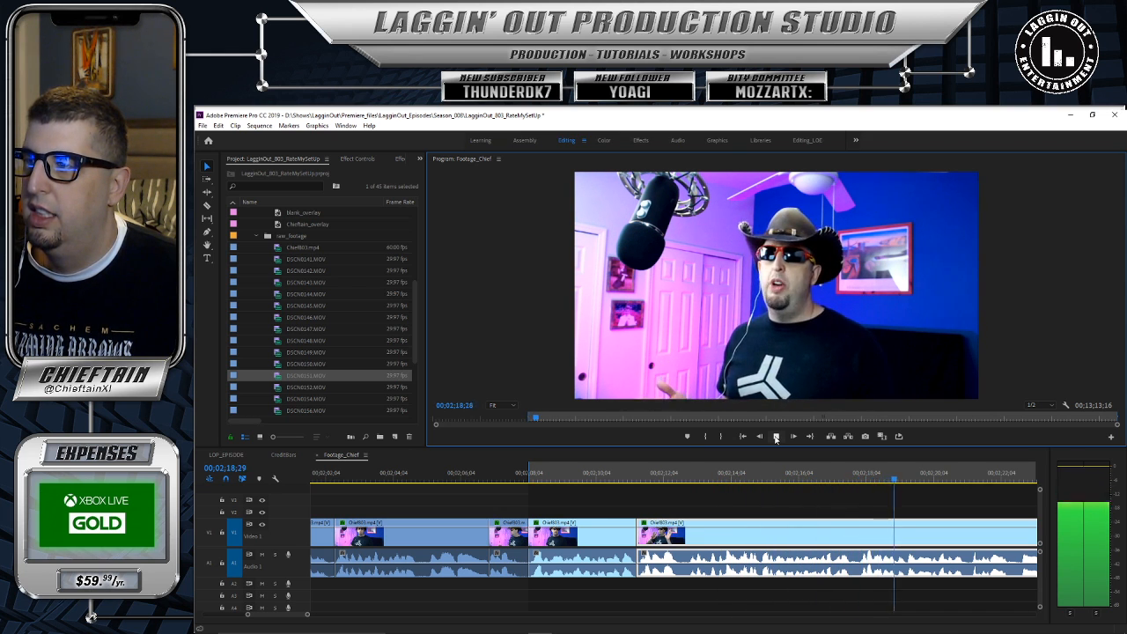
{"action": "left_click", "coordinate": [775, 438]}
{"action": "left_click_drag", "start_coordinate": [935, 478], "coordinate": [905, 482]}
{"action": "left_click", "coordinate": [776, 437]}
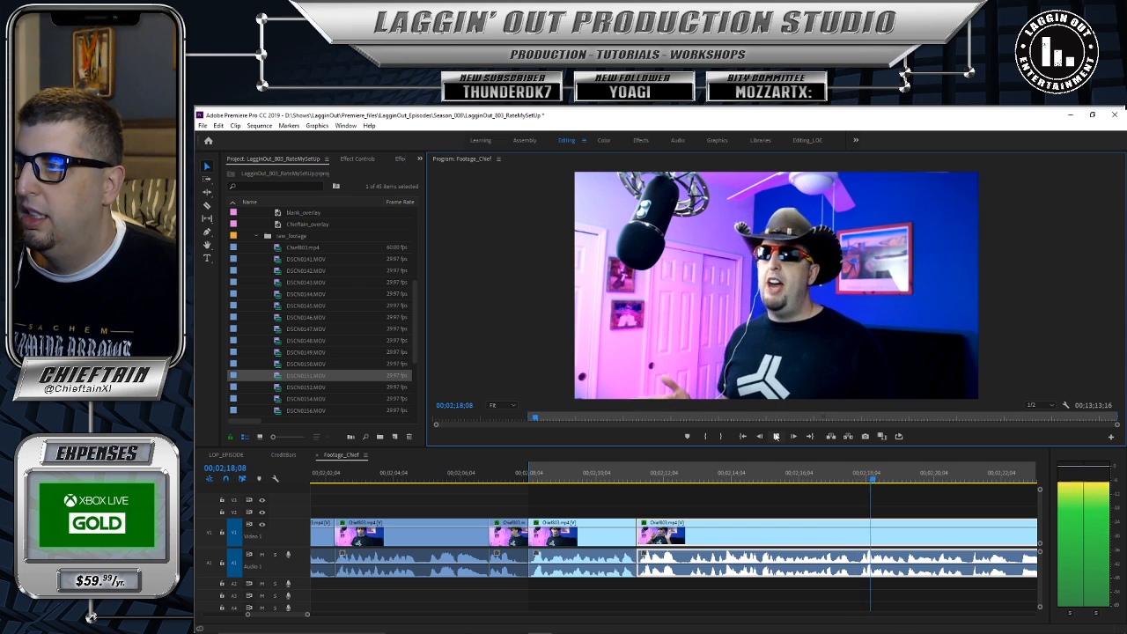
{"action": "left_click", "coordinate": [776, 436]}
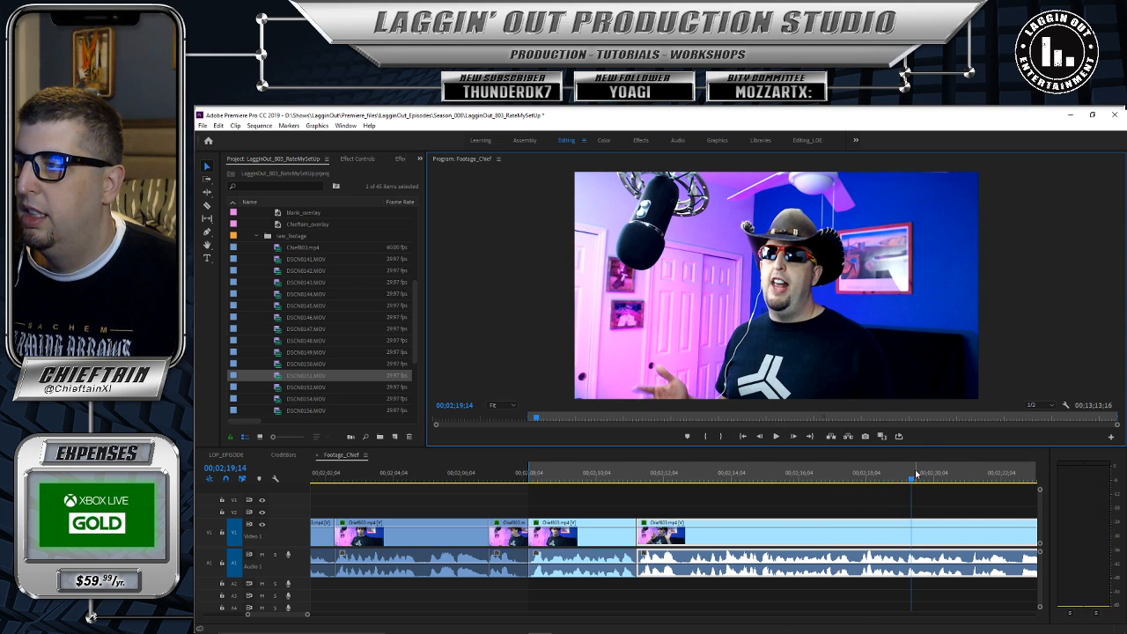
Step: Split the Chief803.mp4 video and audio at 00;02;19;10 in the Footage_Chief sequence
{"action": "left_click_drag", "start_coordinate": [912, 479], "coordinate": [908, 481]}
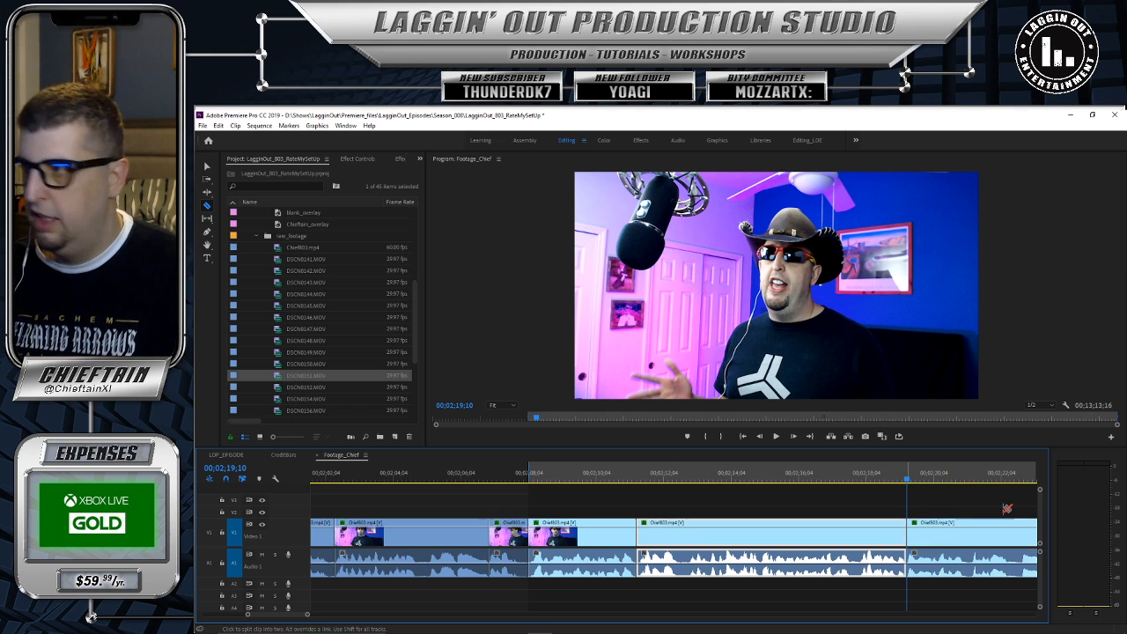
{"action": "key", "text": "ctrl+k"}
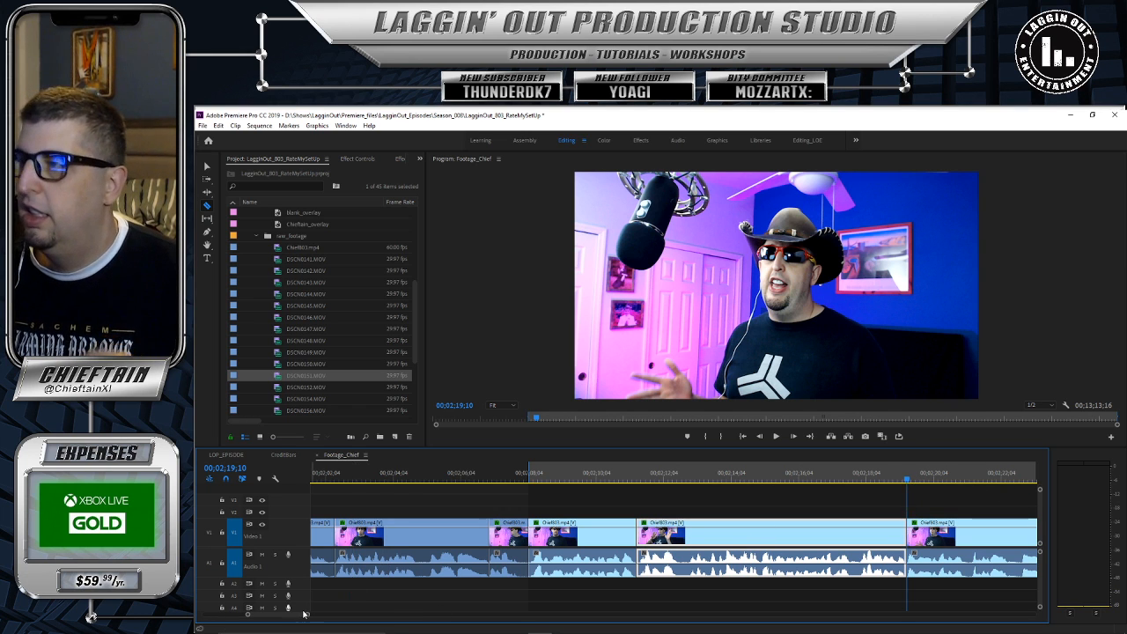
{"action": "left_click_drag", "start_coordinate": [308, 614], "coordinate": [342, 614]}
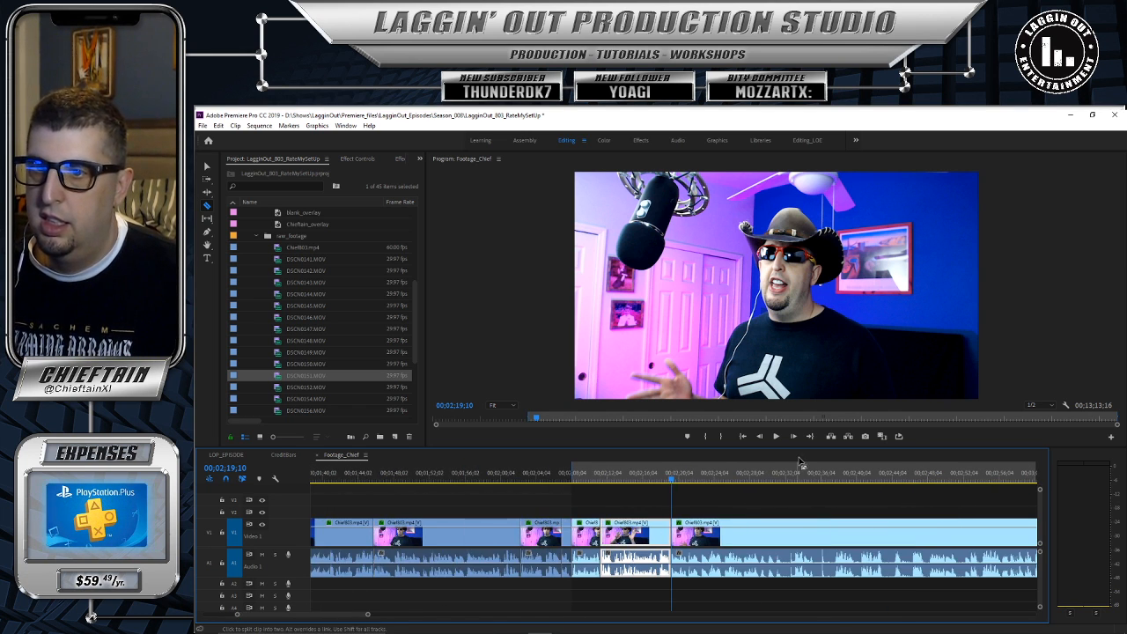
Step: Play onward from 00;02;19;10 and split the Chief803.mp4 video and audio at 00;02;31;25
{"action": "left_click", "coordinate": [778, 437]}
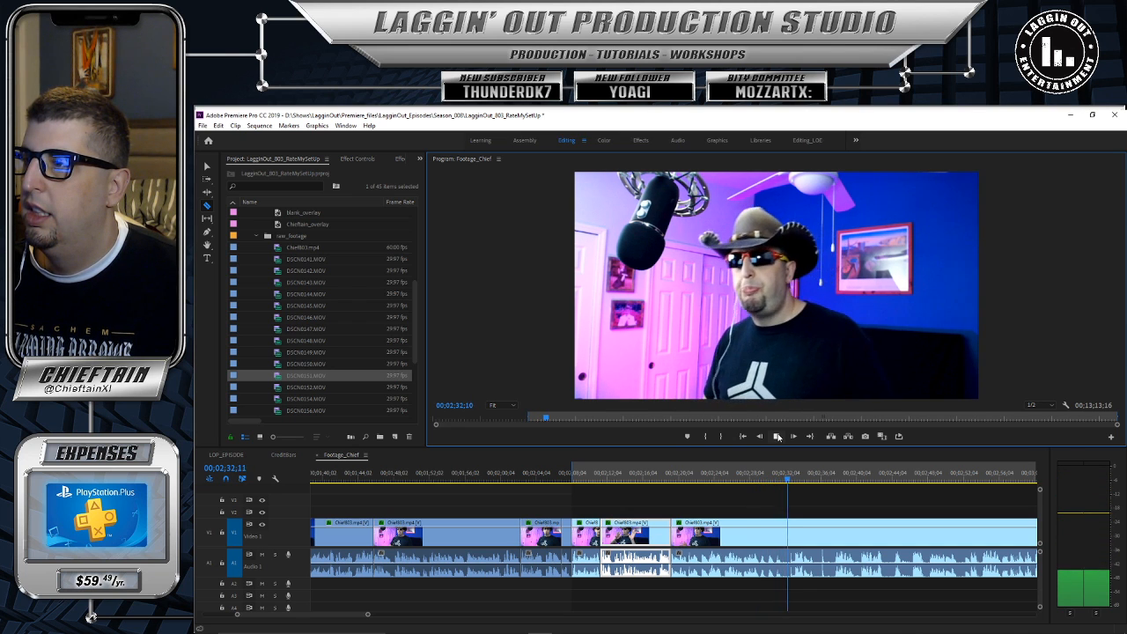
{"action": "left_click", "coordinate": [803, 484]}
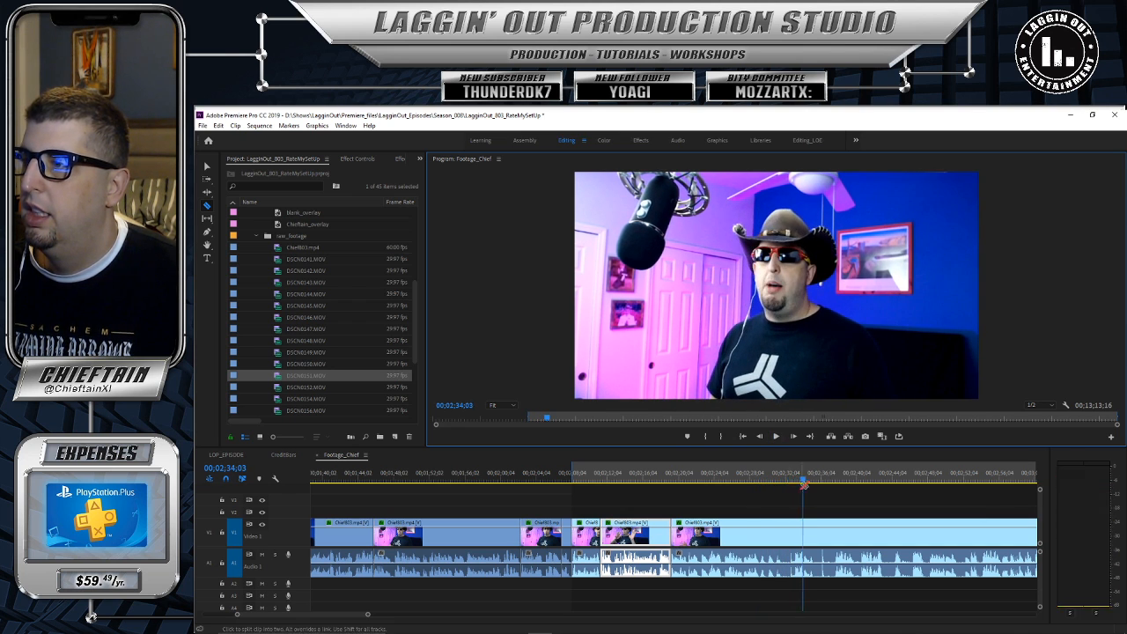
{"action": "left_click_drag", "start_coordinate": [803, 483], "coordinate": [782, 479]}
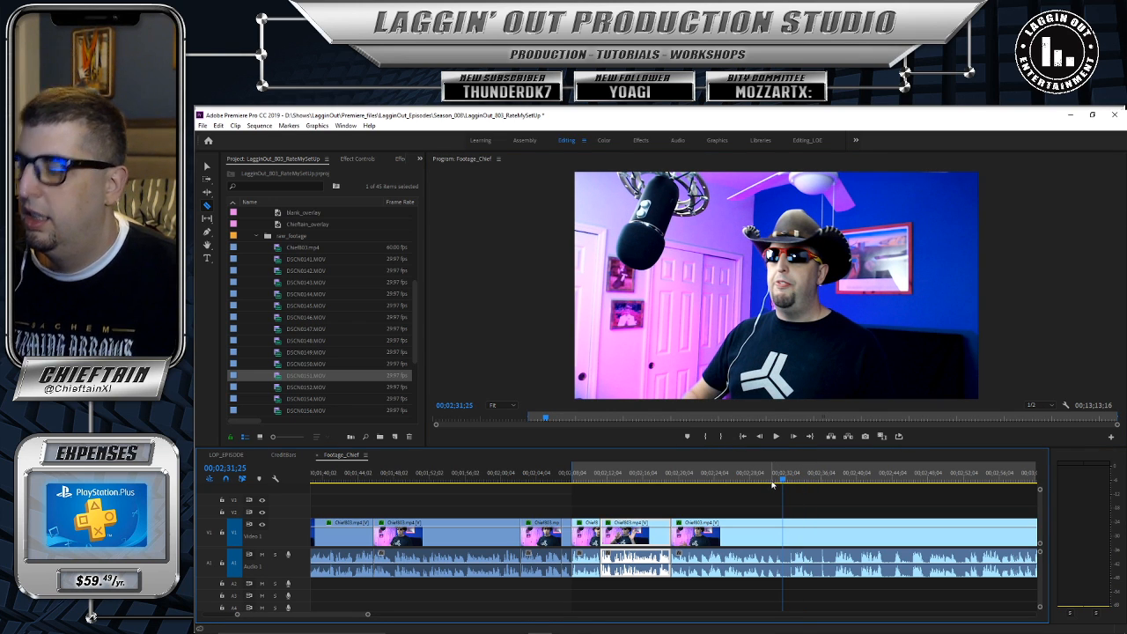
{"action": "left_click", "coordinate": [786, 529]}
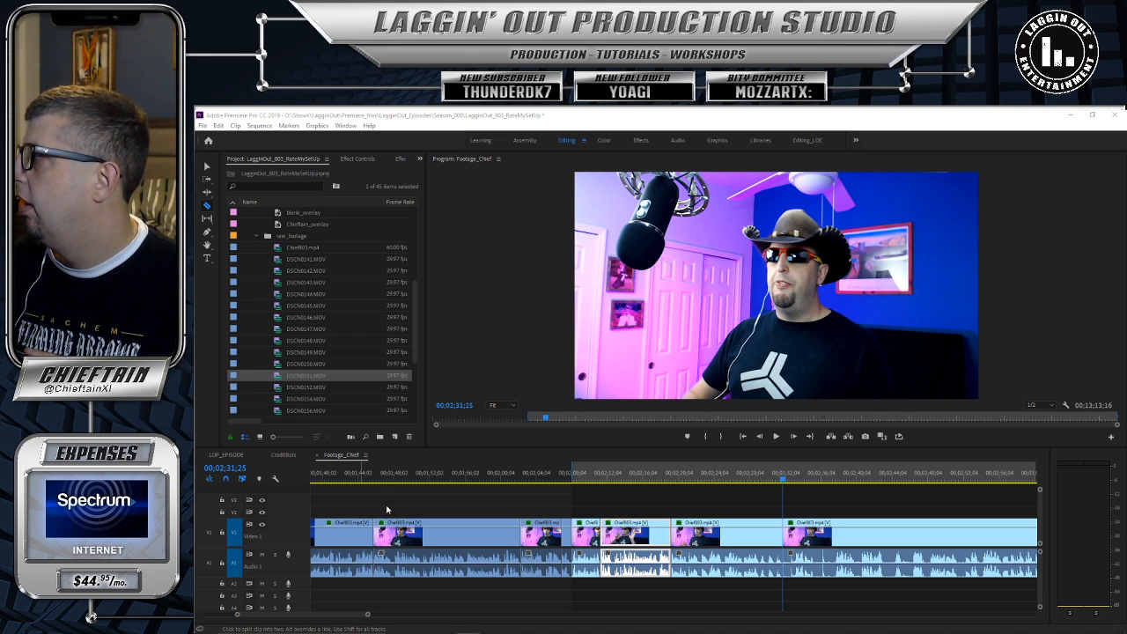
Step: Replay the Footage_Chief sequence from 00;02;05;17 and split the Chief803.mp4 clip at 00;02;12;20
{"action": "left_click", "coordinate": [673, 476]}
{"action": "left_click_drag", "start_coordinate": [659, 478], "coordinate": [548, 478]}
{"action": "left_click", "coordinate": [775, 436]}
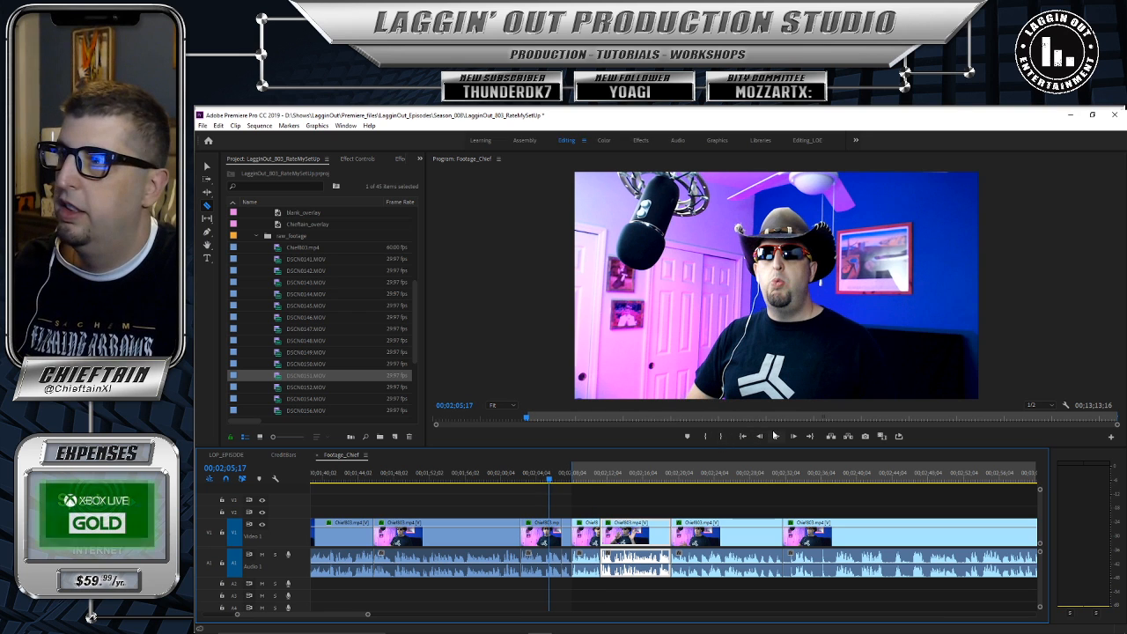
{"action": "left_click", "coordinate": [776, 437]}
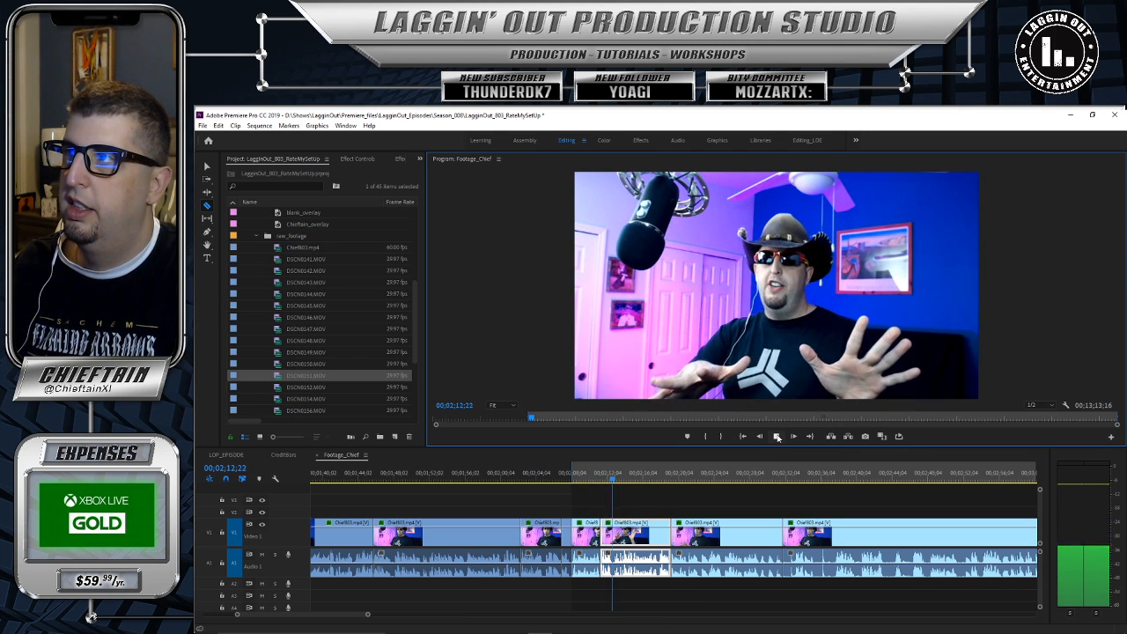
{"action": "left_click", "coordinate": [777, 437]}
{"action": "left_click_drag", "start_coordinate": [367, 617], "coordinate": [336, 614]}
{"action": "left_click", "coordinate": [665, 481]}
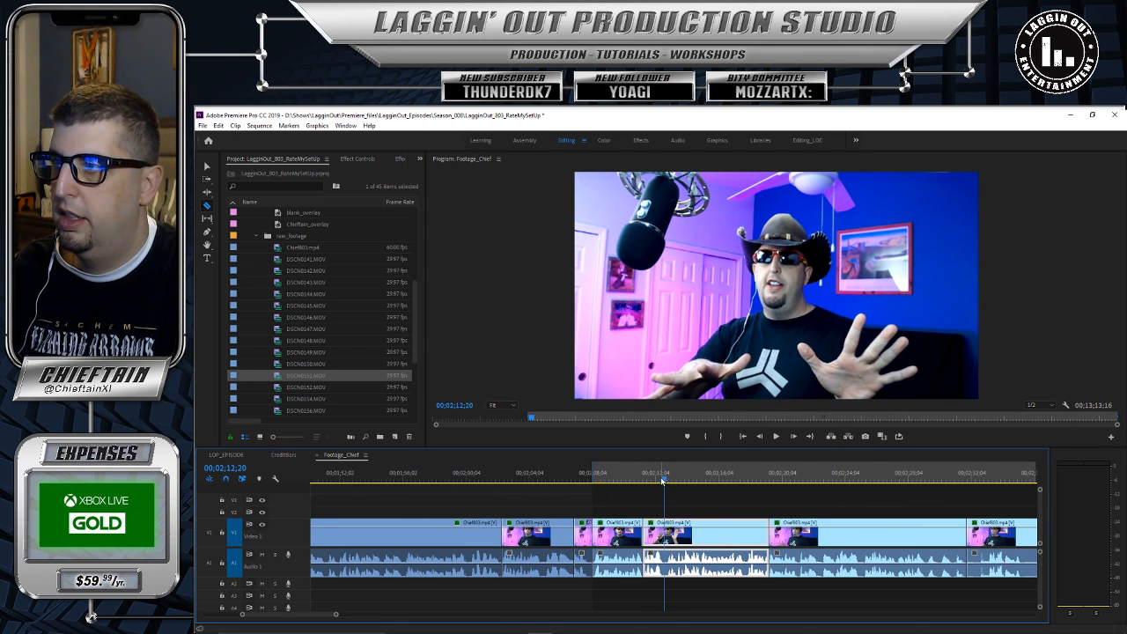
{"action": "left_click", "coordinate": [666, 533]}
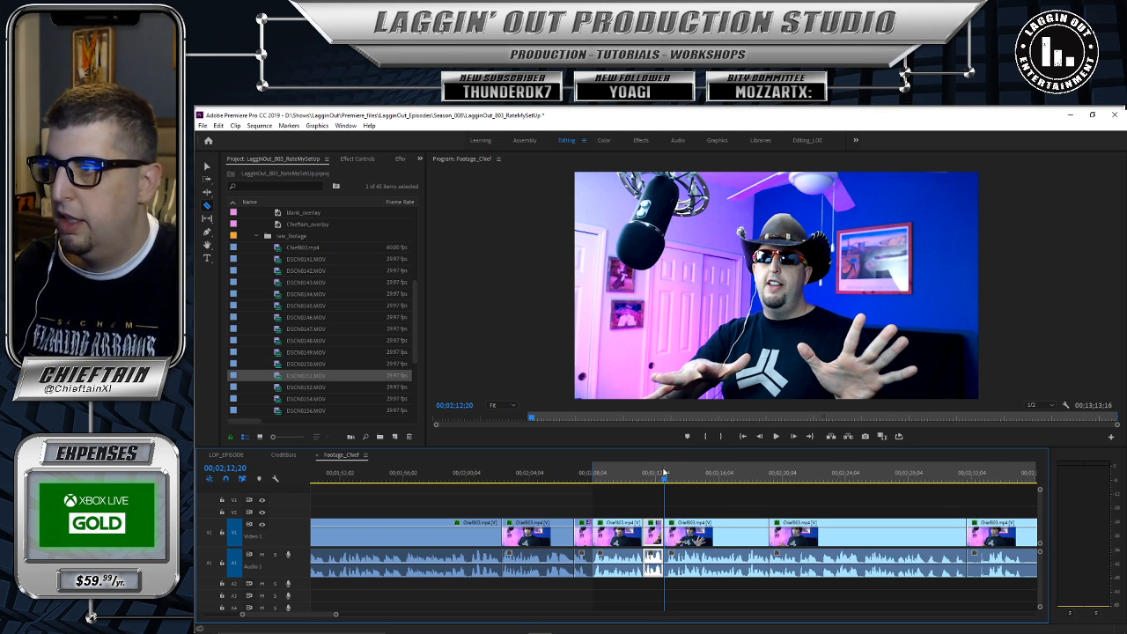
Step: Zoom in on the short Chief803.mp4 segment ending at 00;02;12;20 by setting Scale to 80 and vertical Position to about 296
{"action": "left_click_drag", "start_coordinate": [665, 479], "coordinate": [654, 478]}
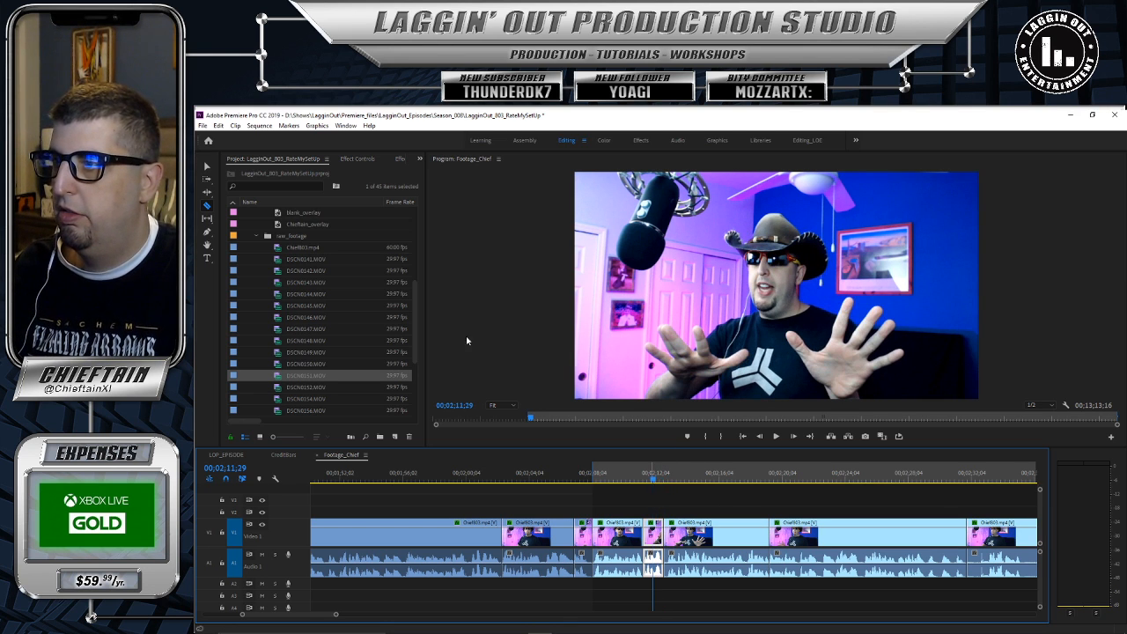
{"action": "left_click", "coordinate": [356, 159]}
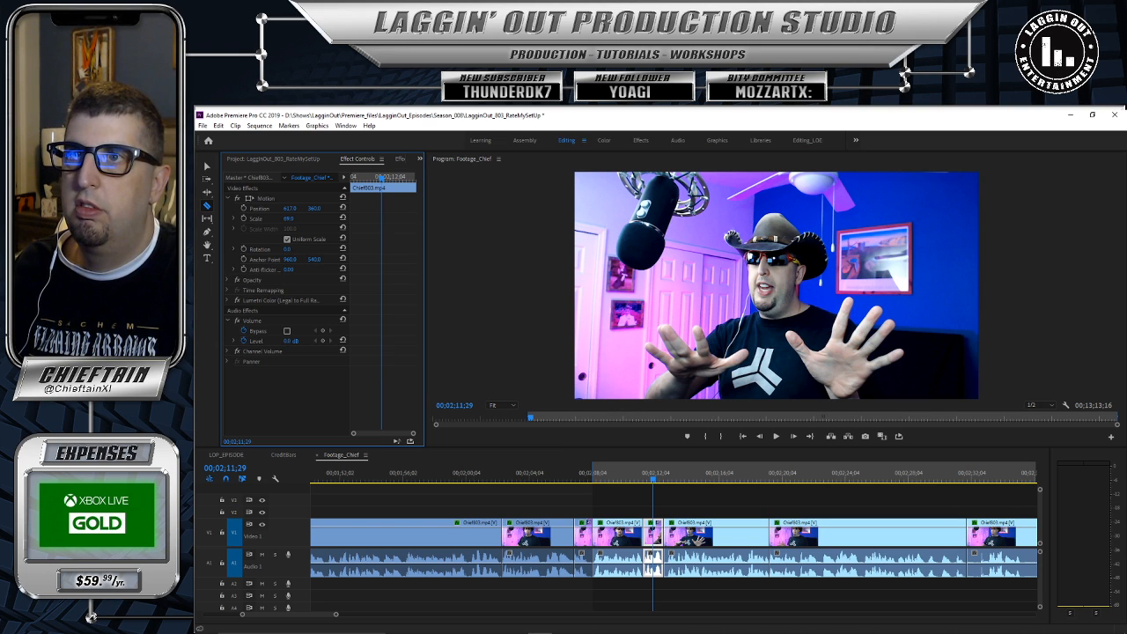
{"action": "left_click_drag", "start_coordinate": [289, 219], "coordinate": [299, 219]}
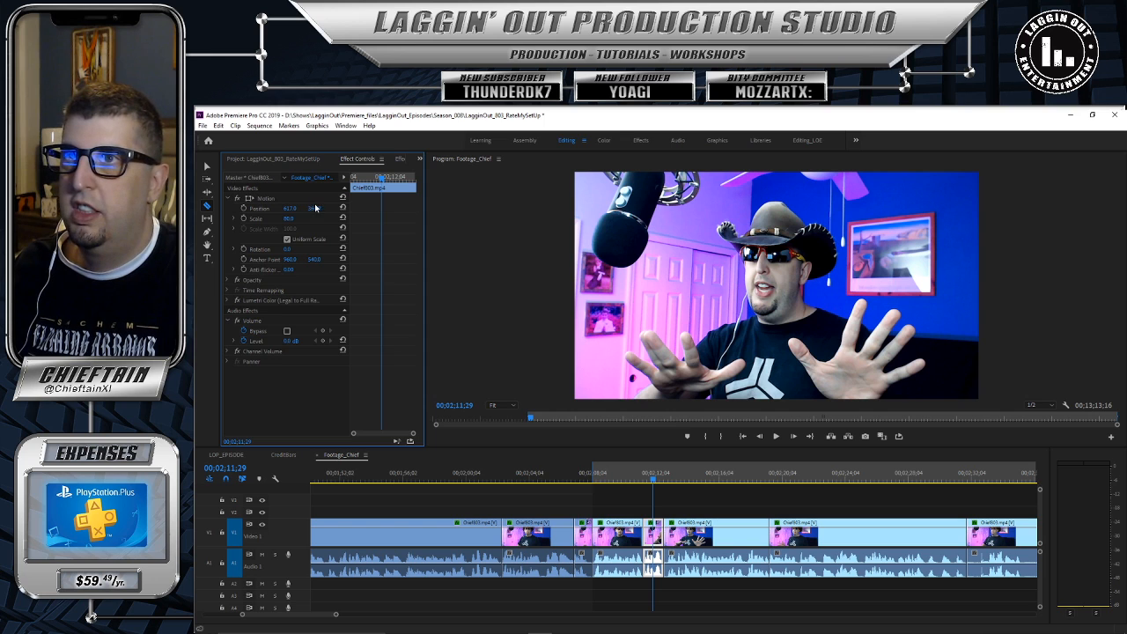
{"action": "left_click_drag", "start_coordinate": [314, 209], "coordinate": [295, 208]}
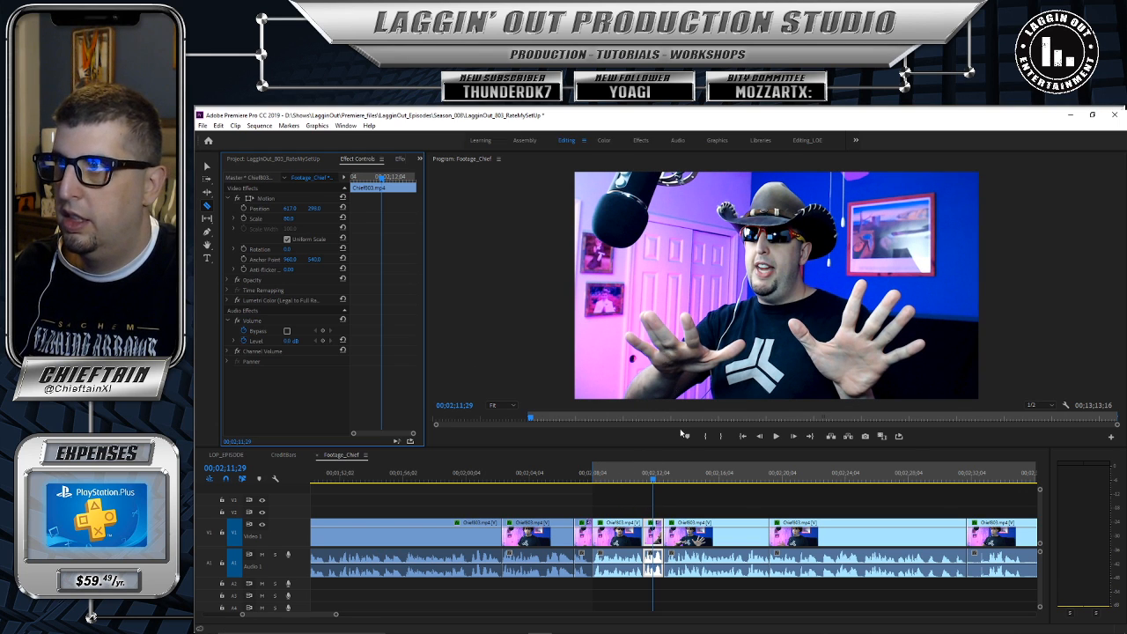
Step: Replay the zoomed segment and the footage after it from 00;02;09;12, and split the Chief803.mp4 clip at 00;02;17;29
{"action": "left_click_drag", "start_coordinate": [653, 479], "coordinate": [614, 478]}
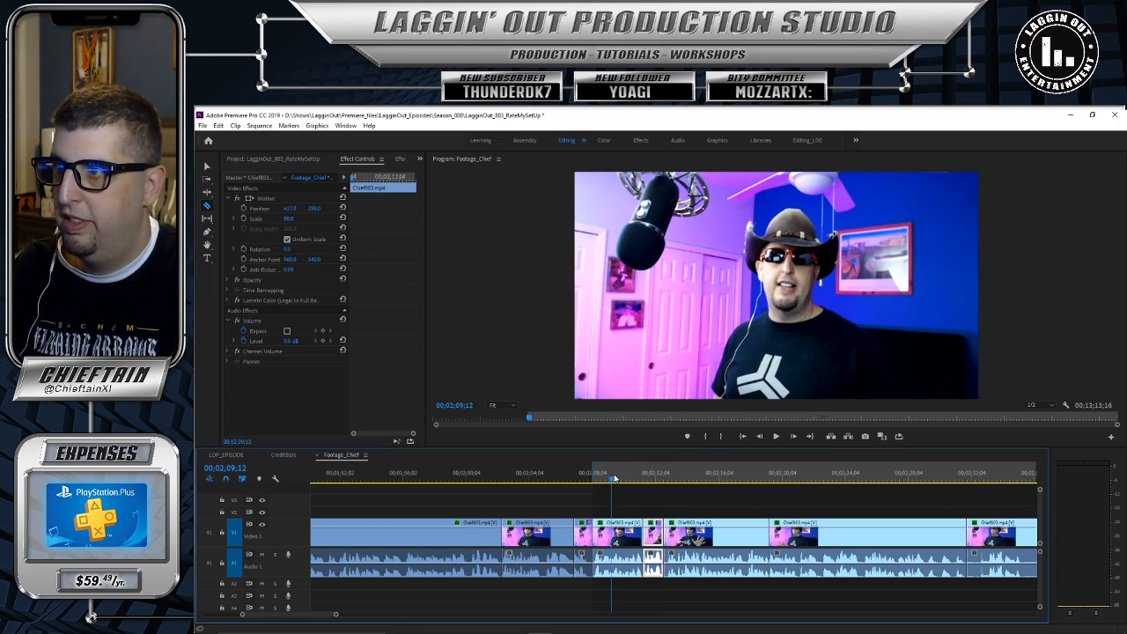
{"action": "left_click", "coordinate": [774, 436]}
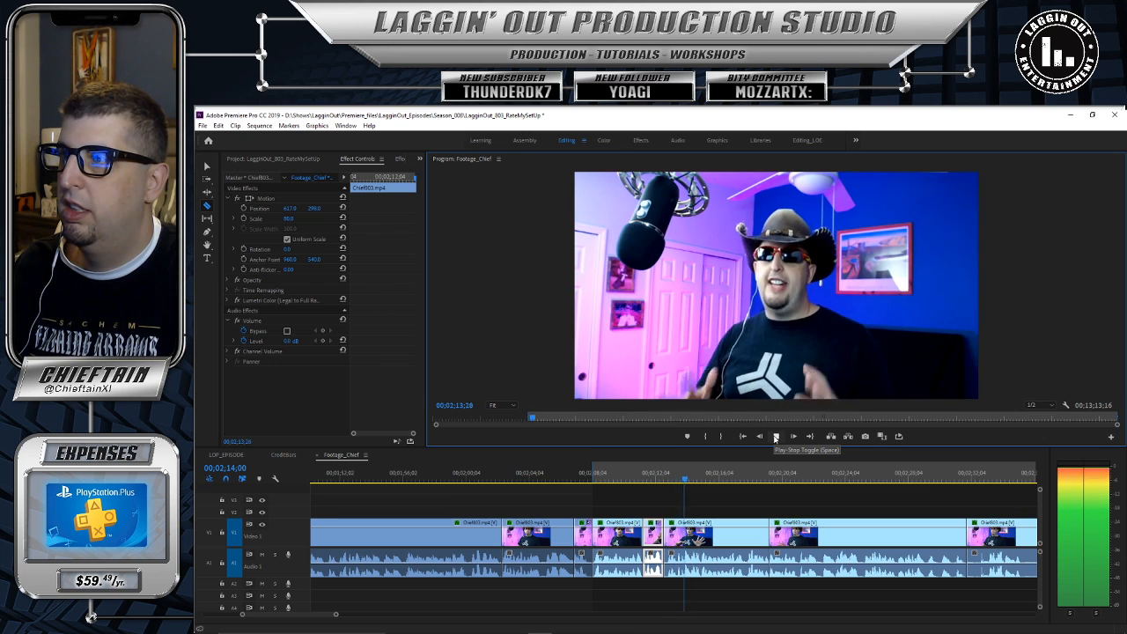
{"action": "left_click", "coordinate": [776, 438]}
{"action": "left_click_drag", "start_coordinate": [787, 481], "coordinate": [740, 481]}
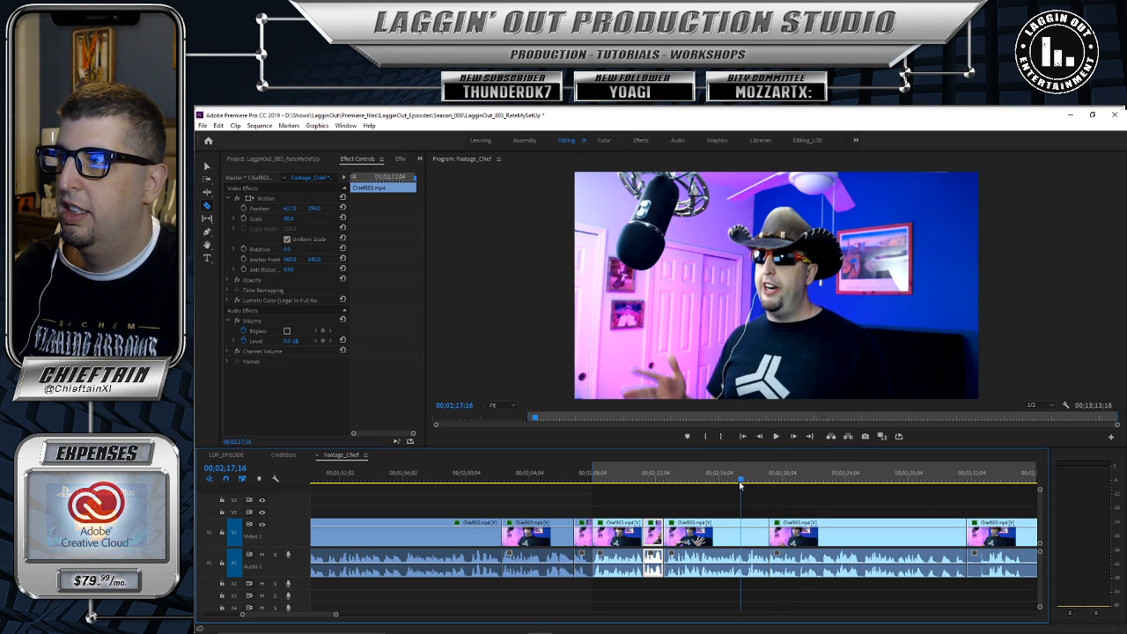
{"action": "left_click", "coordinate": [776, 438]}
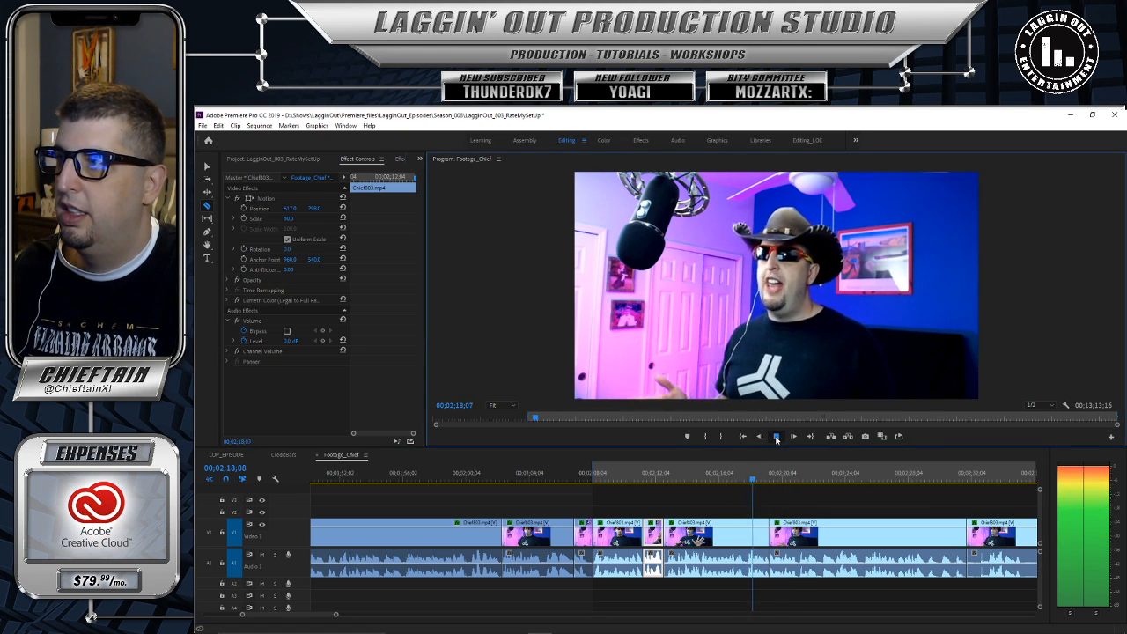
{"action": "left_click", "coordinate": [776, 438]}
{"action": "left_click_drag", "start_coordinate": [744, 484], "coordinate": [695, 481]}
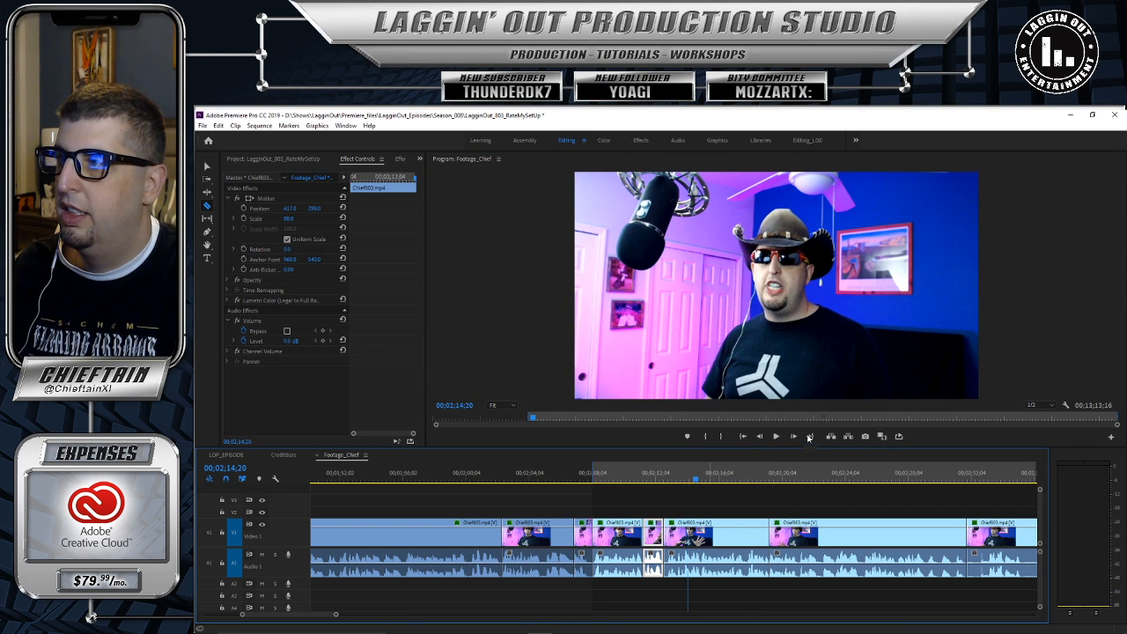
{"action": "left_click", "coordinate": [777, 438]}
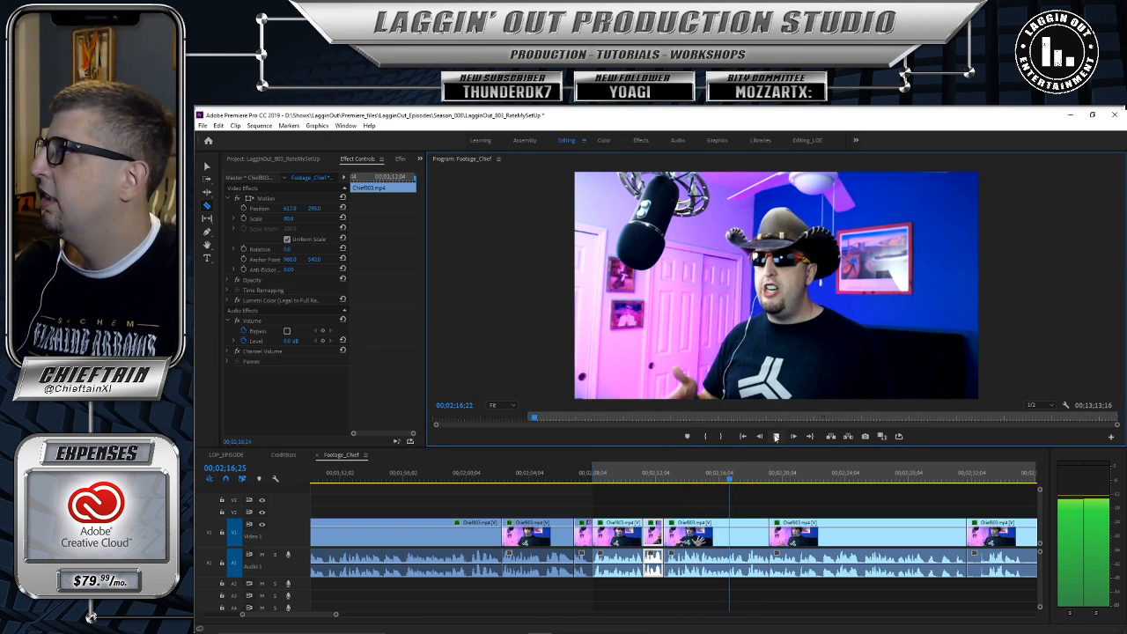
{"action": "left_click", "coordinate": [775, 438]}
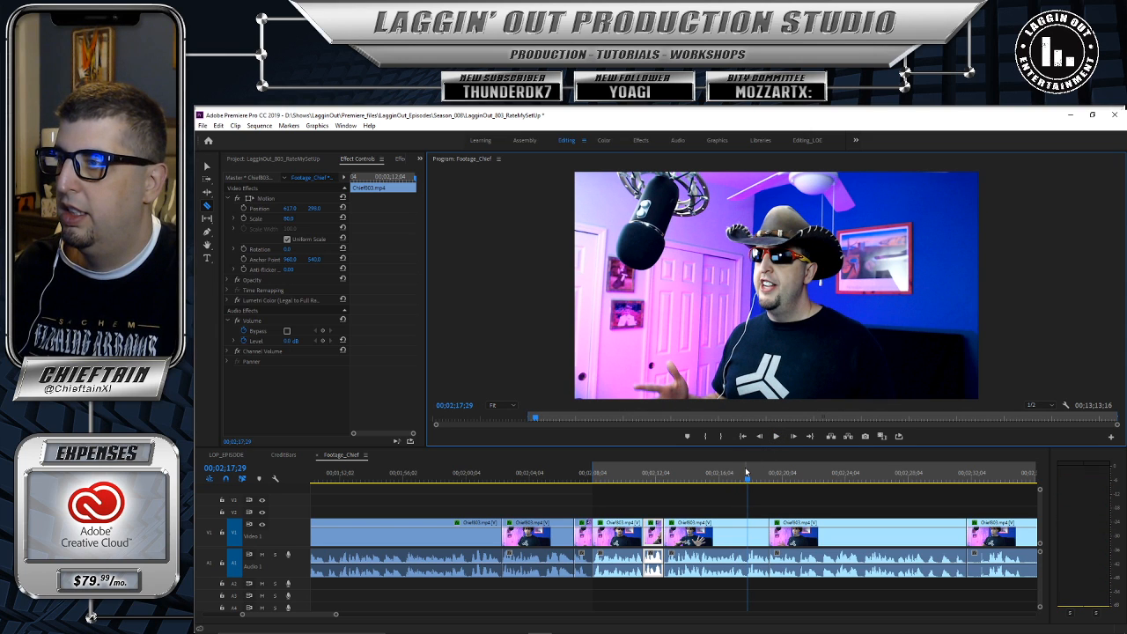
{"action": "key", "text": "ctrl+k"}
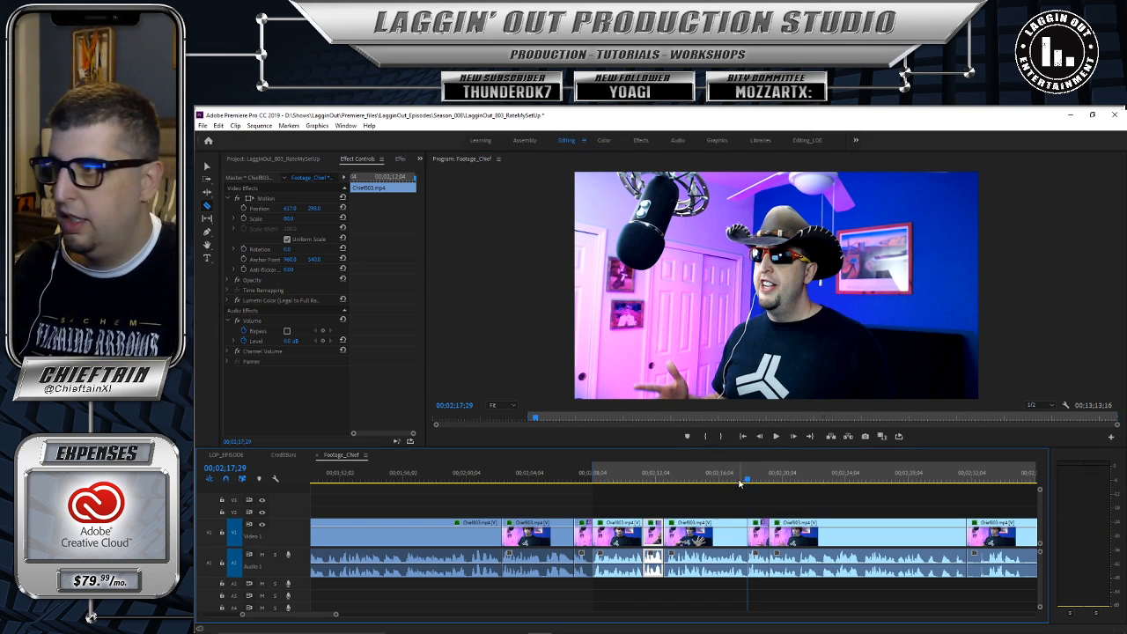
Step: Delete the short Chief803.mp4 piece between 00;02;17;29 and 00;02;19;10 and move the following clip earlier to close the gap
{"action": "left_click", "coordinate": [776, 437]}
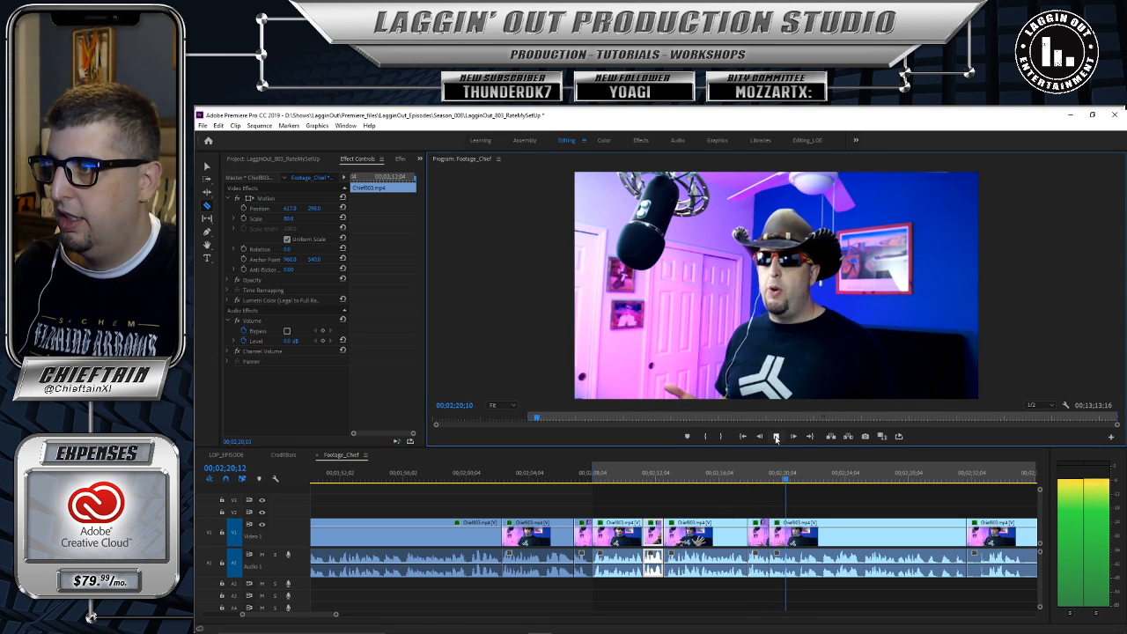
{"action": "left_click", "coordinate": [776, 437]}
{"action": "key", "text": "v"}
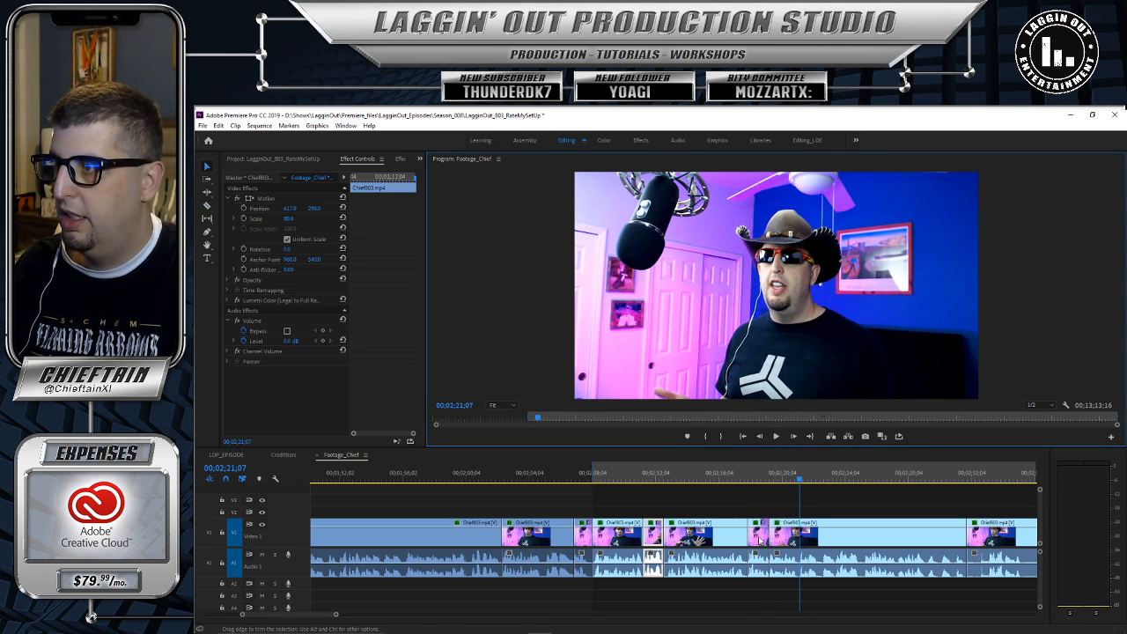
{"action": "left_click", "coordinate": [761, 540]}
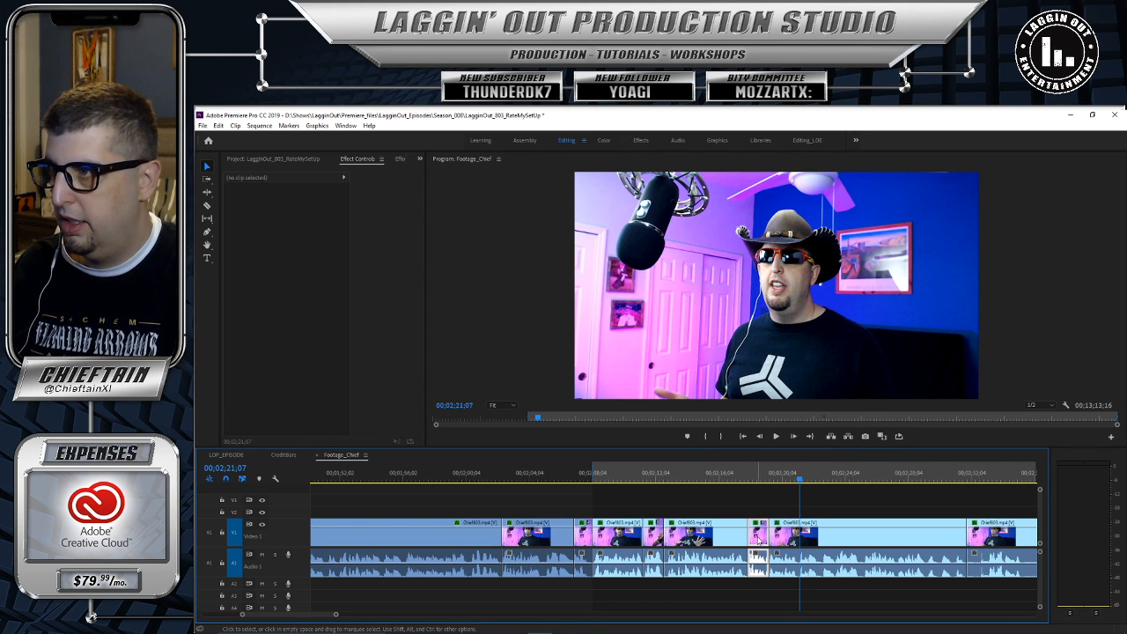
{"action": "key", "text": "Delete"}
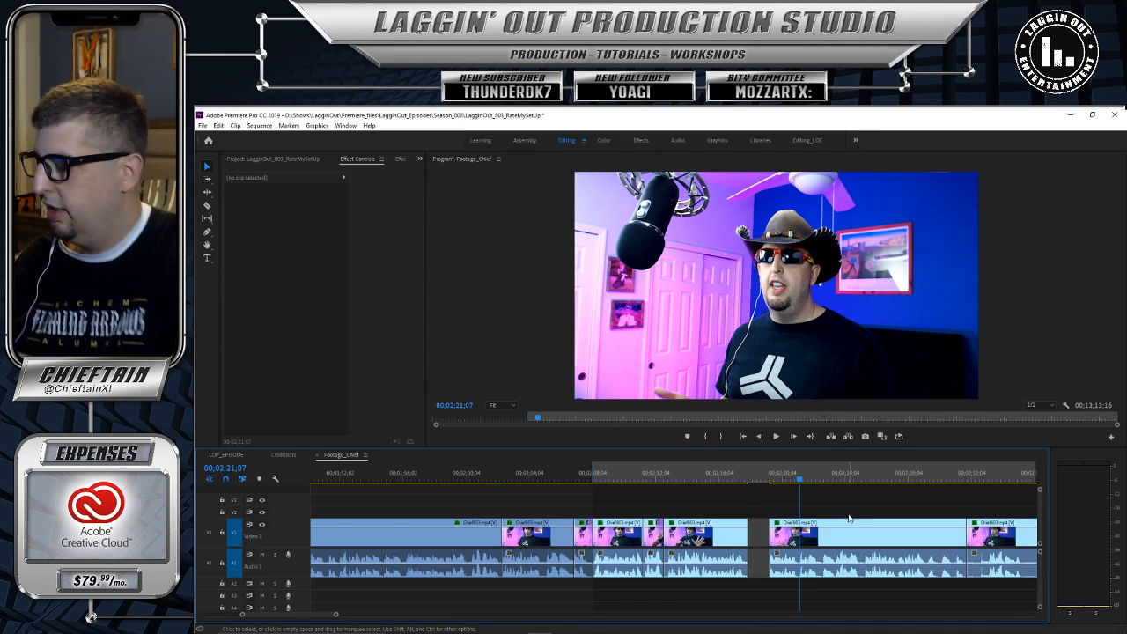
{"action": "left_click_drag", "start_coordinate": [854, 525], "coordinate": [835, 526]}
Step: Replay the new join around 00;02;17;29 and split the Chief803.mp4 clip at 00;02;19;26
{"action": "left_click_drag", "start_coordinate": [757, 476], "coordinate": [731, 479]}
{"action": "left_click", "coordinate": [776, 436]}
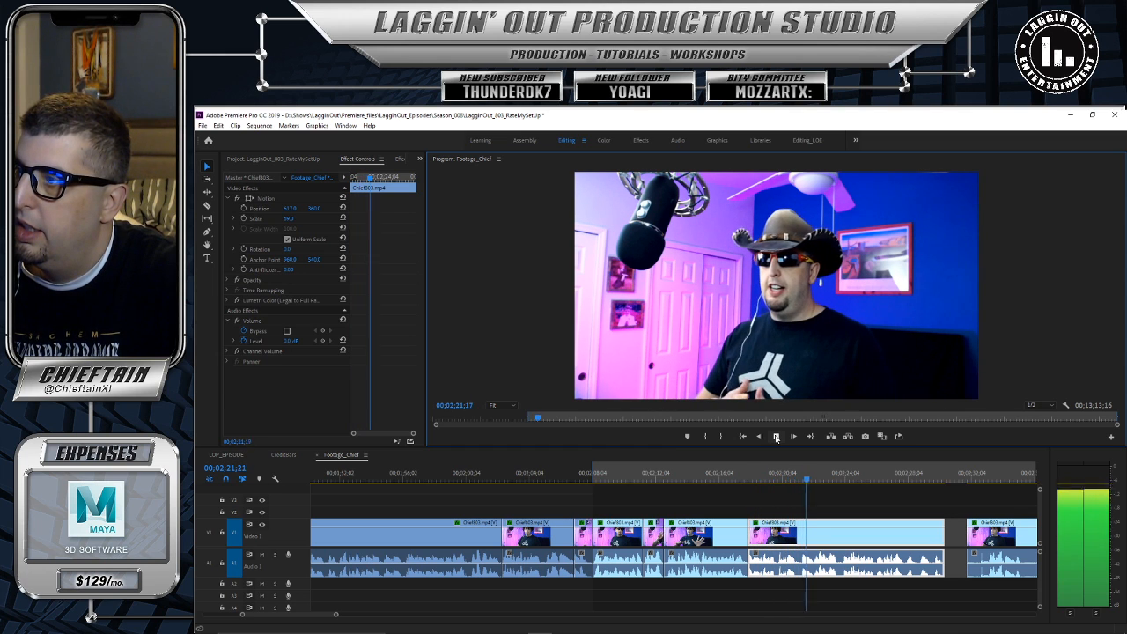
{"action": "left_click", "coordinate": [776, 435]}
{"action": "left_click_drag", "start_coordinate": [810, 480], "coordinate": [753, 490]}
{"action": "left_click", "coordinate": [775, 437]}
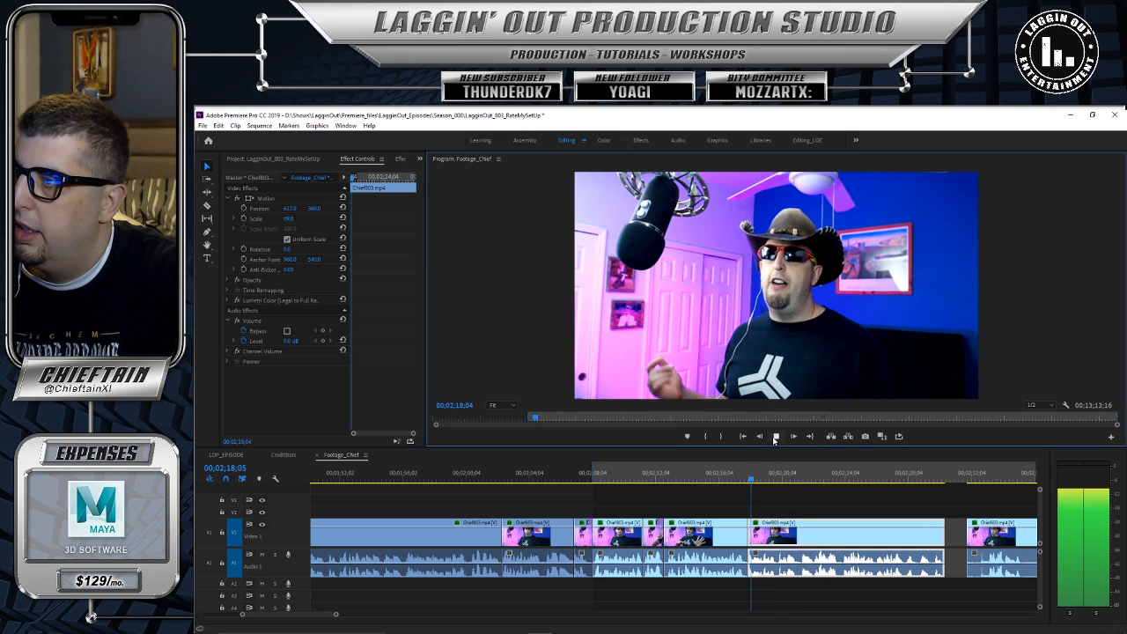
{"action": "left_click", "coordinate": [775, 437]}
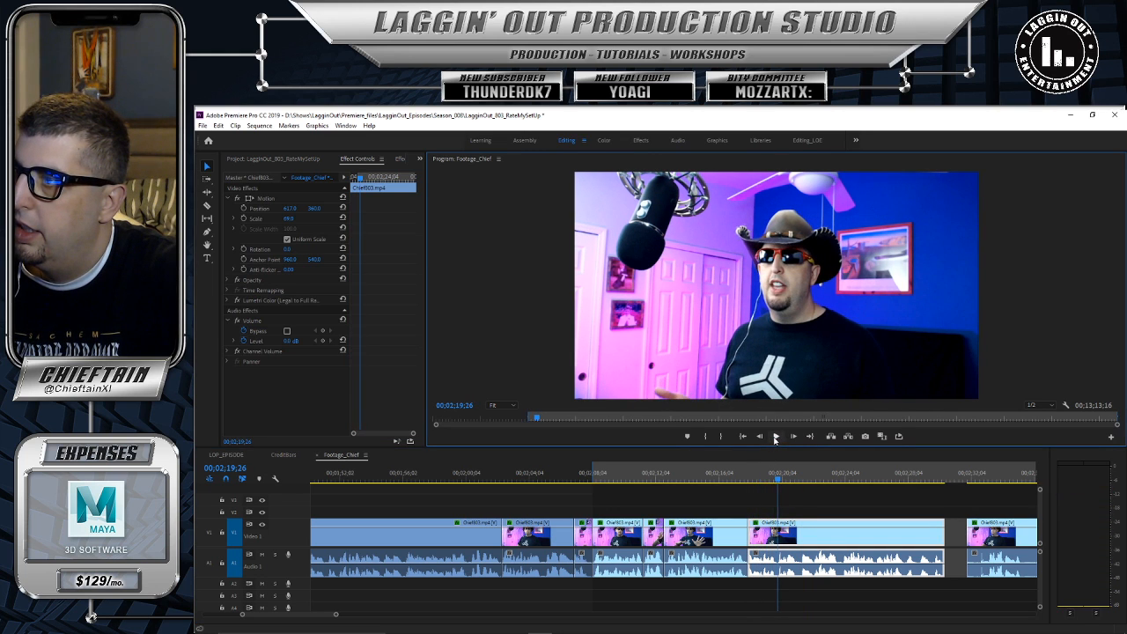
{"action": "key", "text": "c"}
{"action": "key", "text": "ctrl+k"}
Step: Trim the start of the clip after the 00;02;19;26 cut to 00;02;22;05 and move it back to close the gap
{"action": "left_click", "coordinate": [775, 436]}
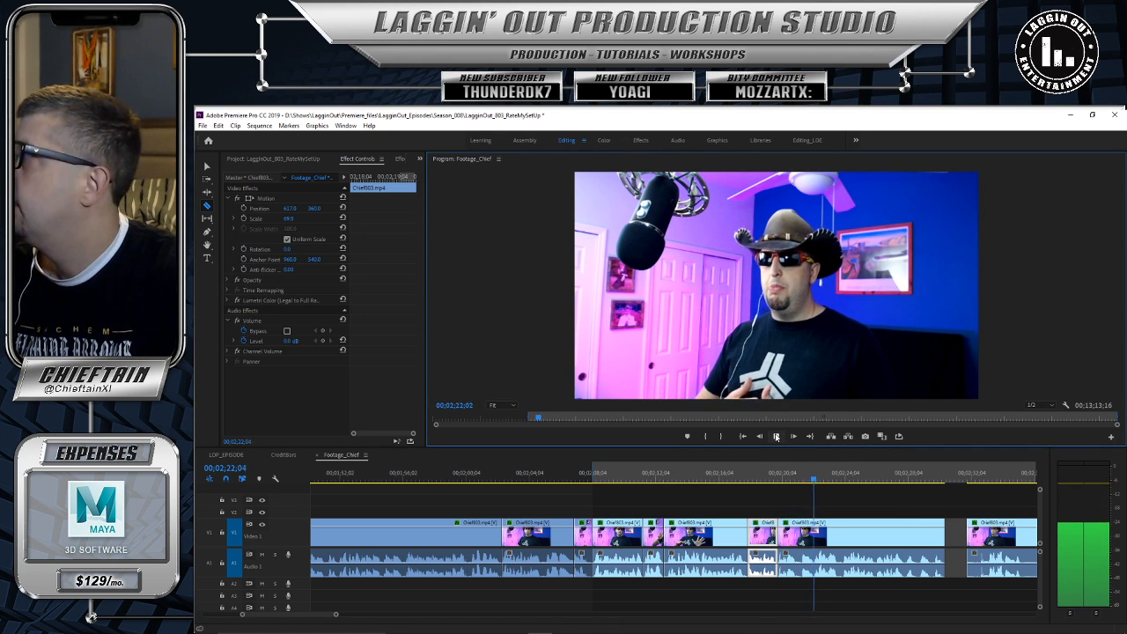
{"action": "left_click", "coordinate": [828, 482]}
{"action": "left_click_drag", "start_coordinate": [828, 482], "coordinate": [814, 482]}
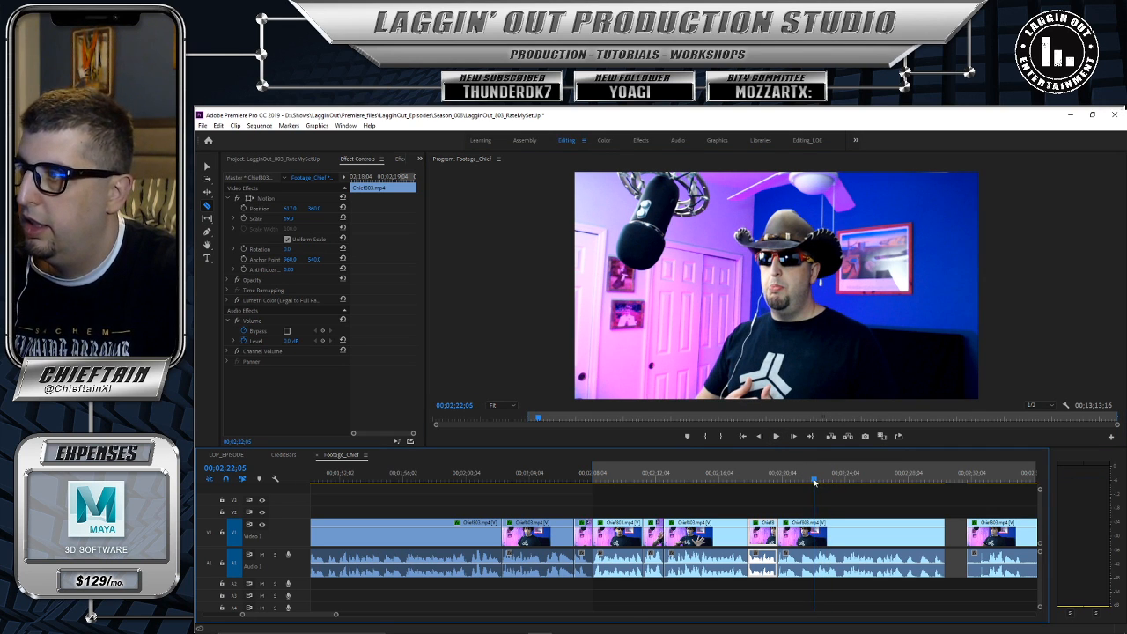
{"action": "key", "text": "v"}
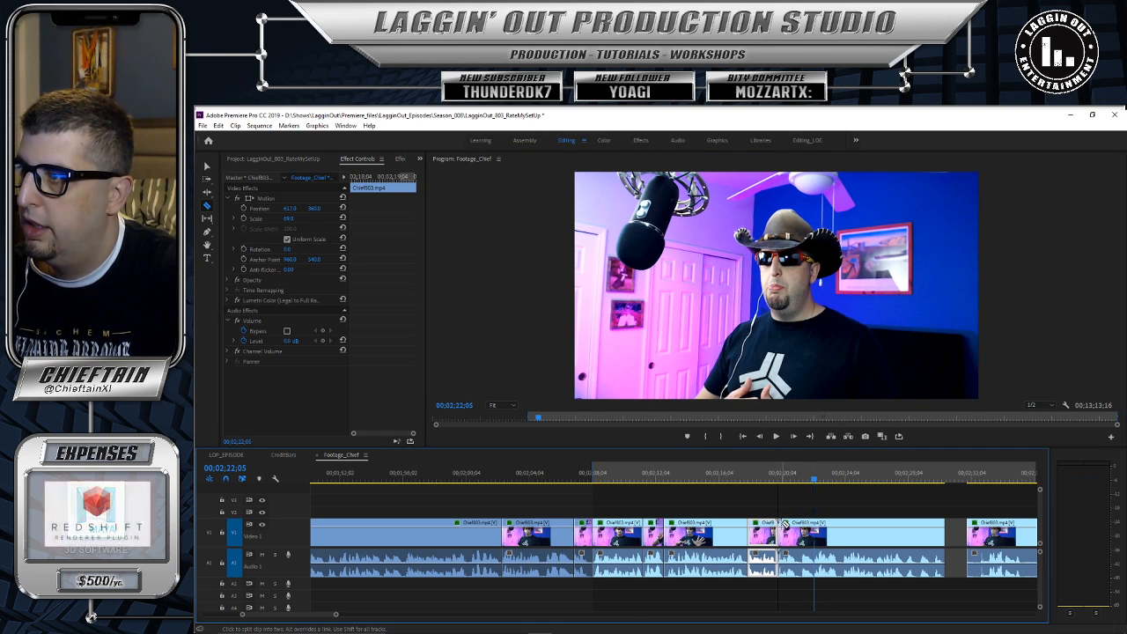
{"action": "left_click_drag", "start_coordinate": [781, 522], "coordinate": [815, 522]}
{"action": "left_click_drag", "start_coordinate": [885, 525], "coordinate": [848, 526]}
Step: Replay the join at 00;02;19;26 and split the following Chief803.mp4 clip at about 00;02;23;21
{"action": "left_click_drag", "start_coordinate": [781, 479], "coordinate": [738, 479]}
{"action": "left_click", "coordinate": [778, 436]}
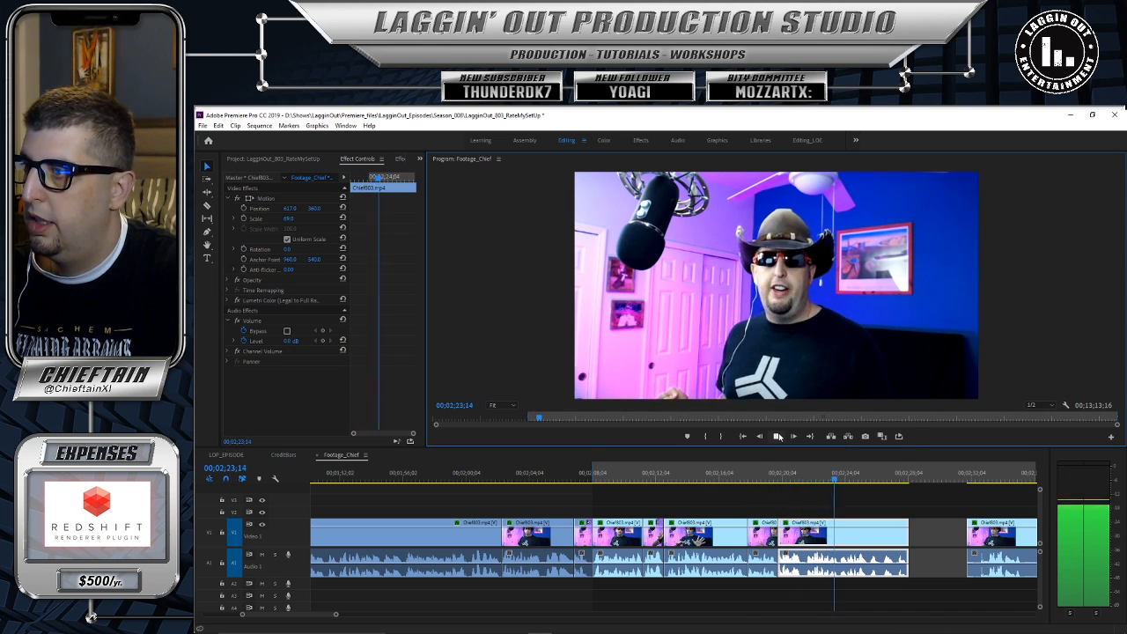
{"action": "left_click", "coordinate": [778, 436]}
{"action": "left_click_drag", "start_coordinate": [844, 478], "coordinate": [835, 480]}
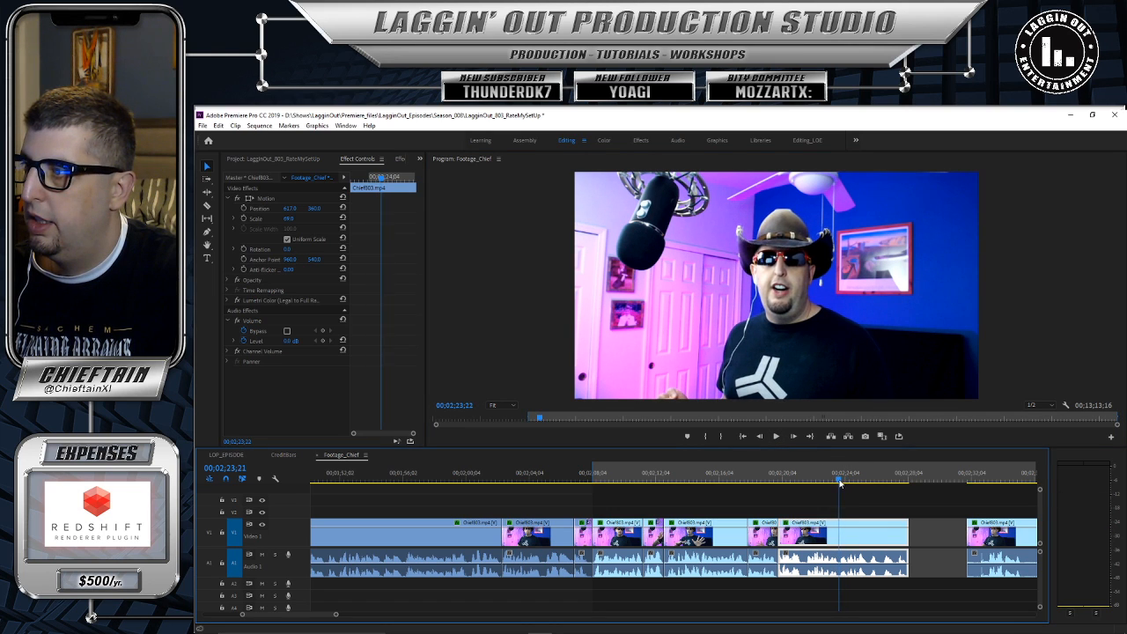
{"action": "left_click", "coordinate": [839, 525]}
Step: Replay the footage around the 00;02;23;21 cut and trim the start of the following Chief803.mp4 clip to 00;02;24;07
{"action": "left_click", "coordinate": [776, 436]}
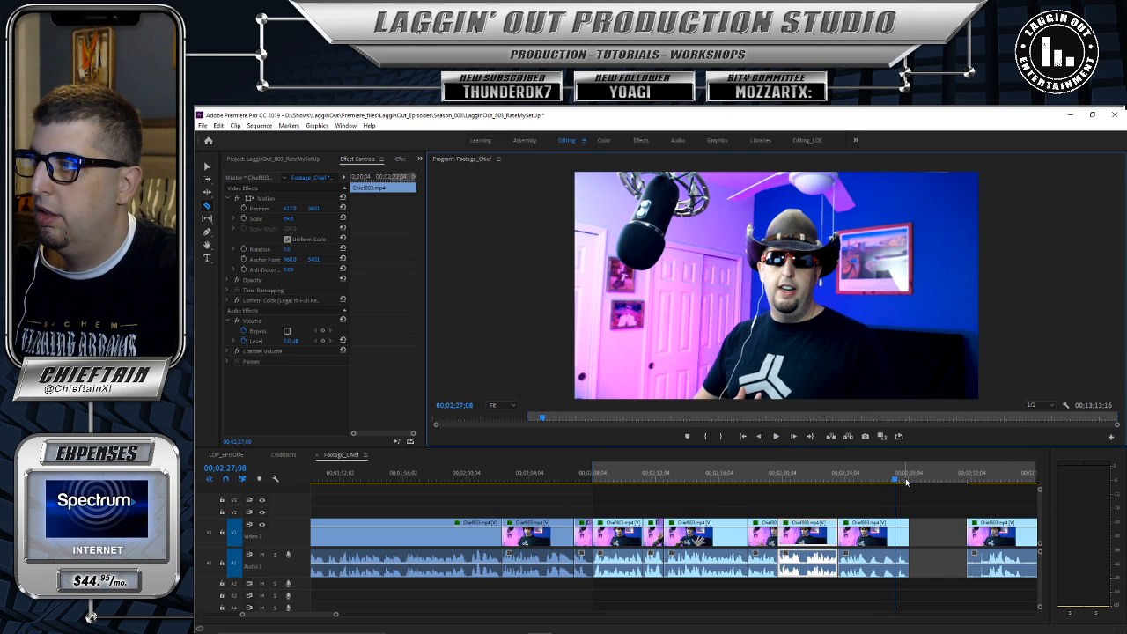
{"action": "left_click", "coordinate": [854, 480]}
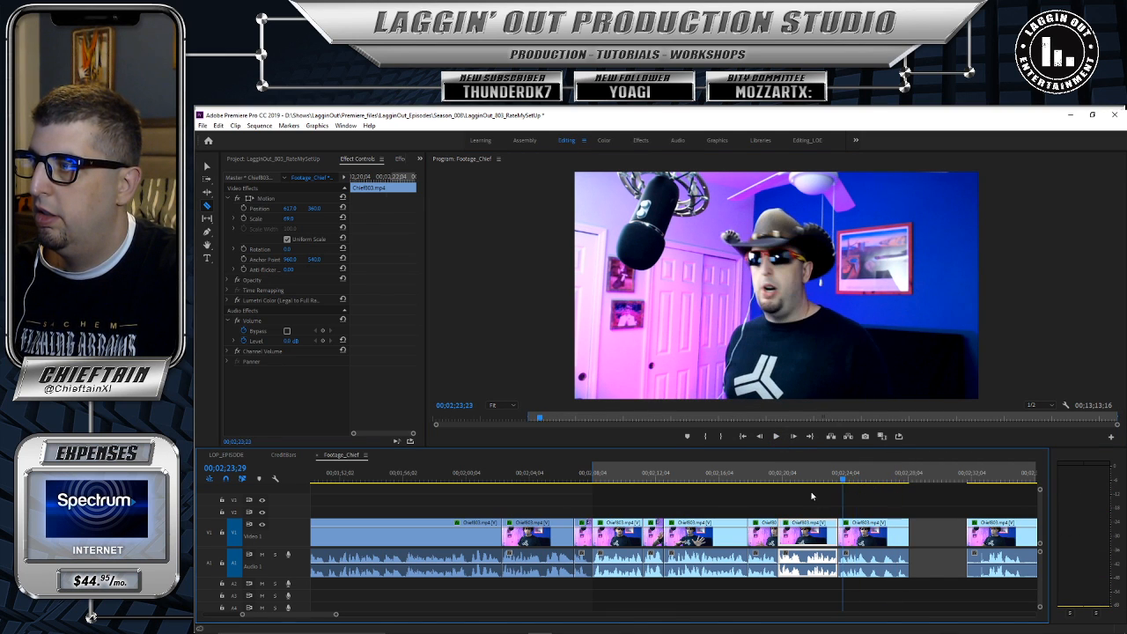
{"action": "left_click_drag", "start_coordinate": [806, 498], "coordinate": [802, 498]}
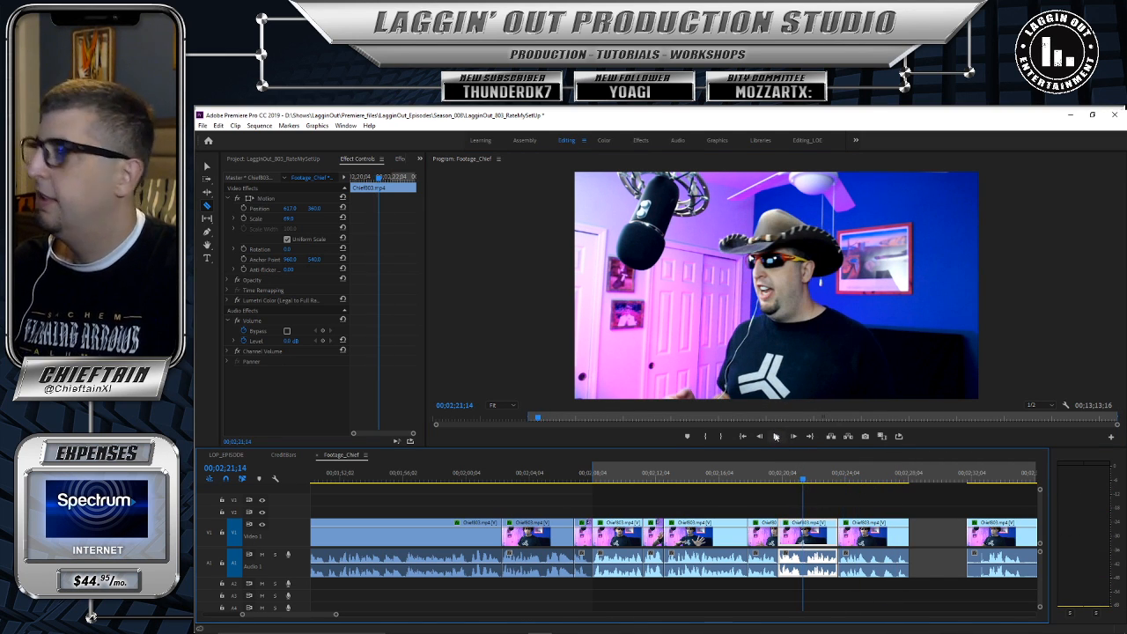
{"action": "left_click", "coordinate": [776, 437]}
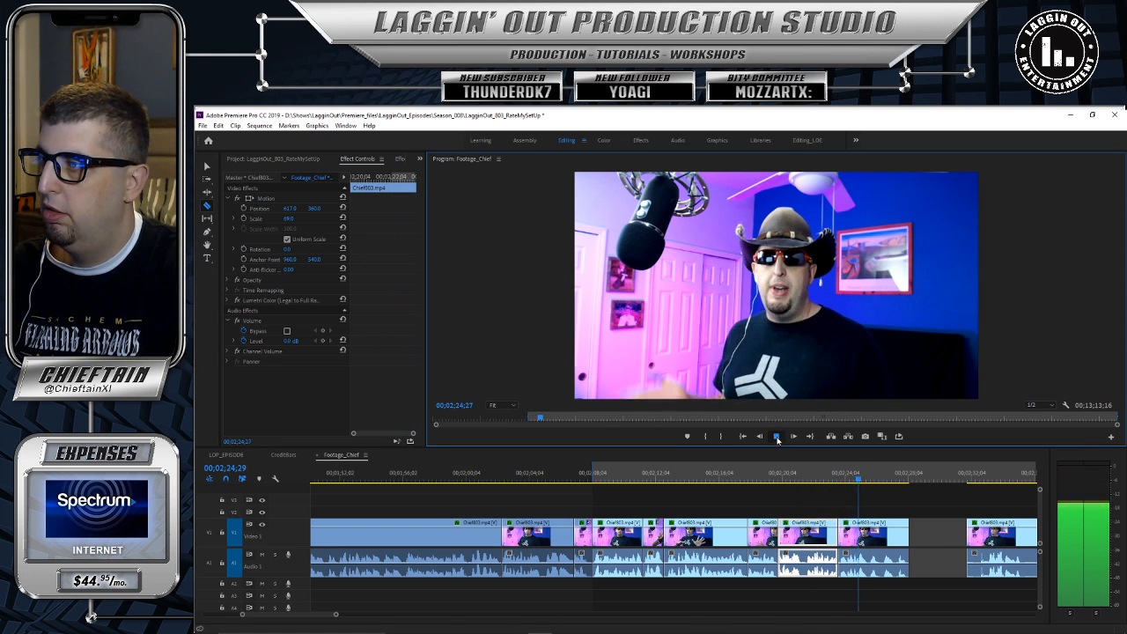
{"action": "left_click", "coordinate": [775, 437]}
{"action": "left_click_drag", "start_coordinate": [858, 482], "coordinate": [847, 482]}
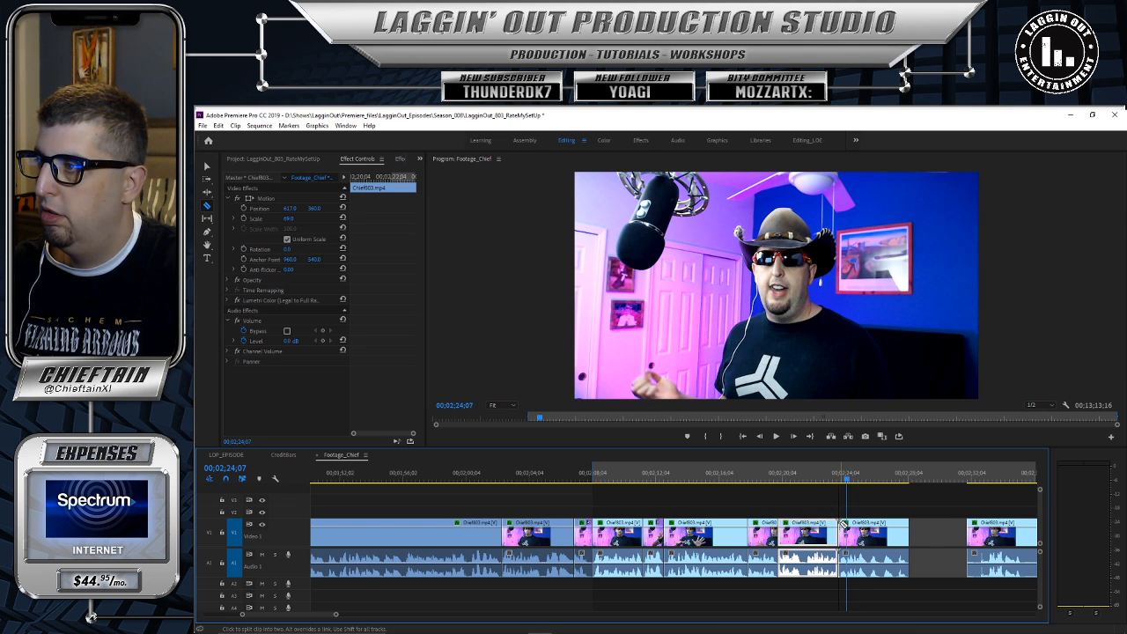
{"action": "left_click_drag", "start_coordinate": [844, 523], "coordinate": [848, 523]}
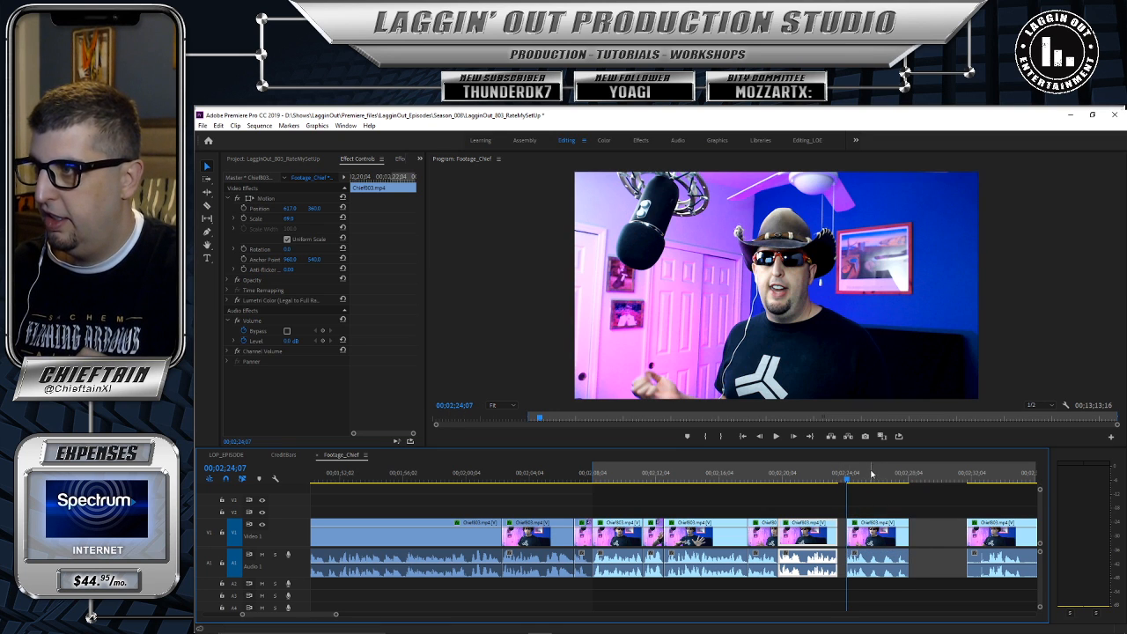
Step: Play through the trimmed Chief803.mp4 piece after 00;02;23;21, delete it, and replay the edit from 00;02;12;03
{"action": "left_click", "coordinate": [776, 437]}
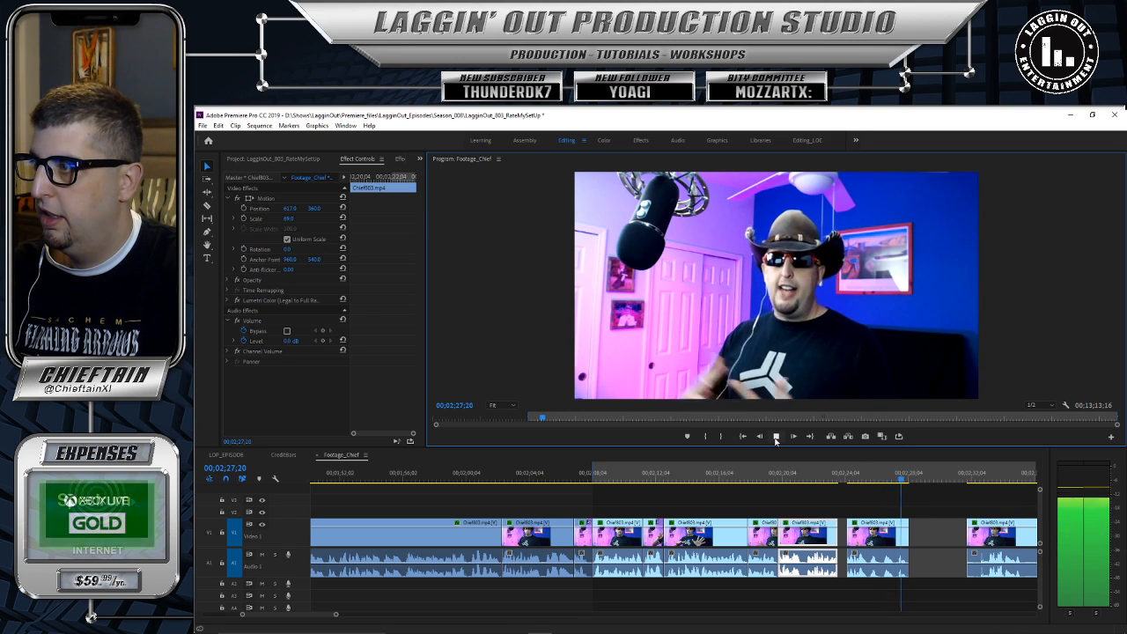
{"action": "left_click", "coordinate": [861, 524]}
{"action": "key", "text": "Delete"}
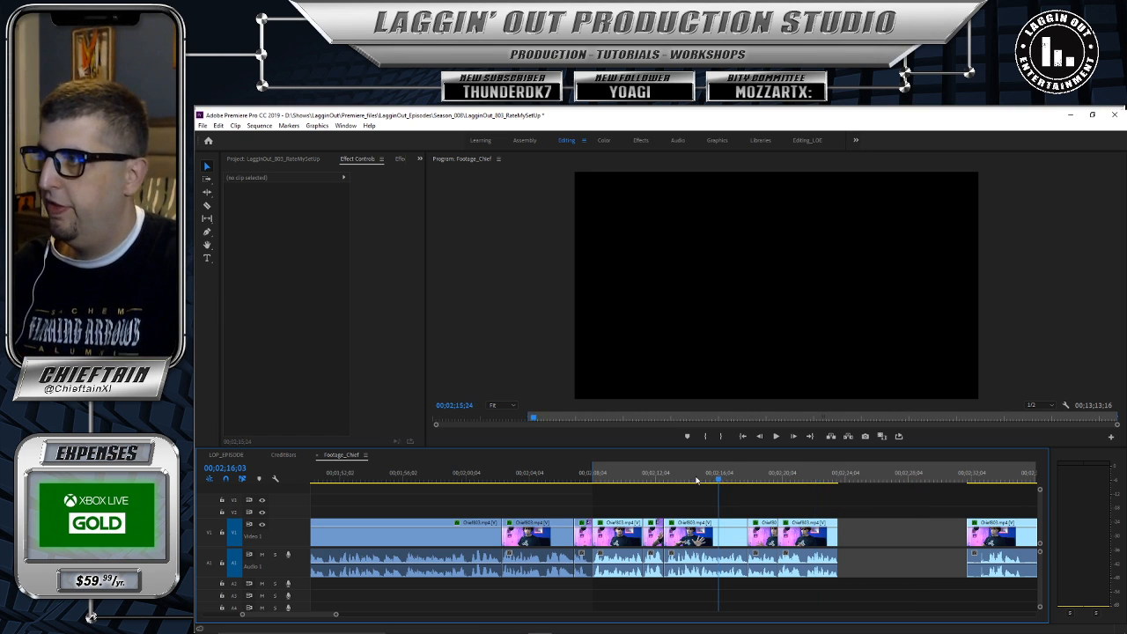
{"action": "left_click", "coordinate": [656, 479]}
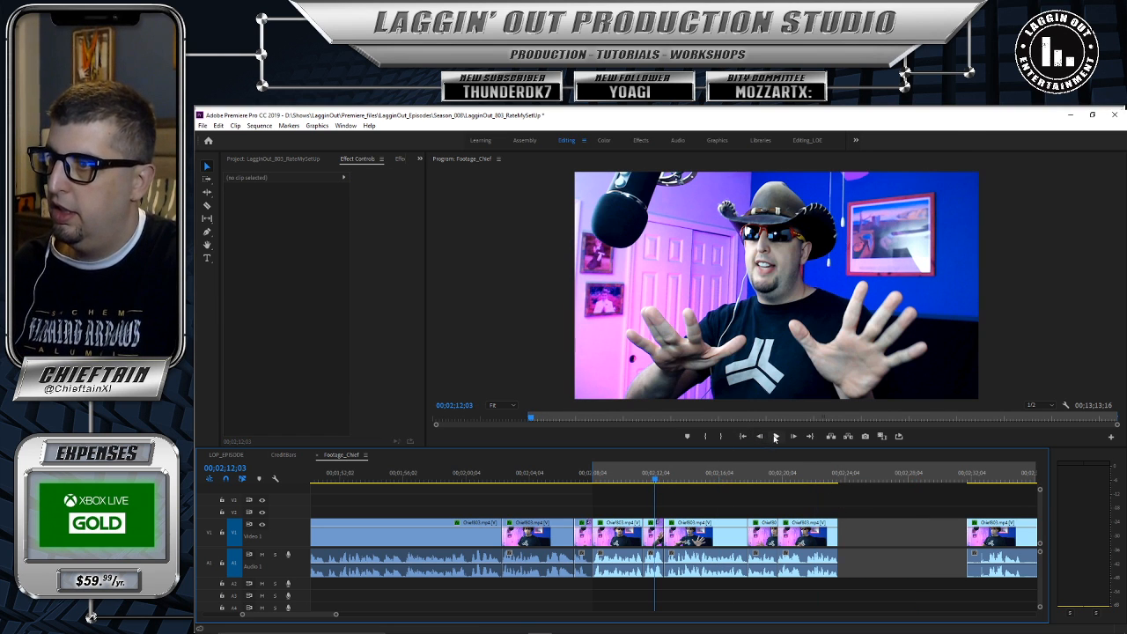
{"action": "left_click", "coordinate": [775, 436]}
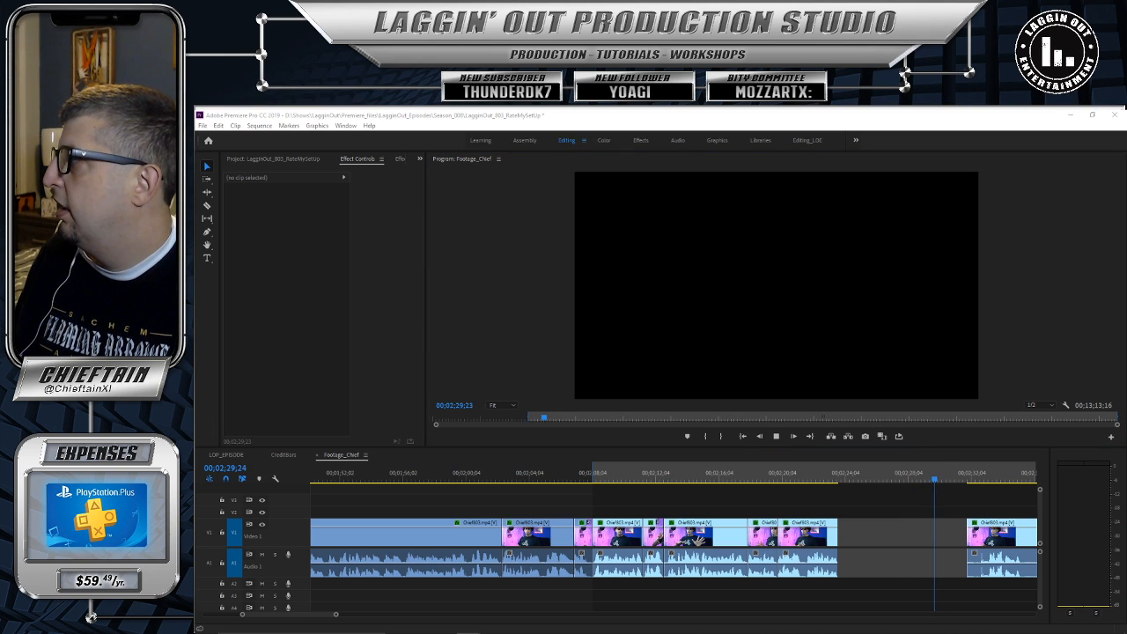
{"action": "left_click", "coordinate": [776, 436]}
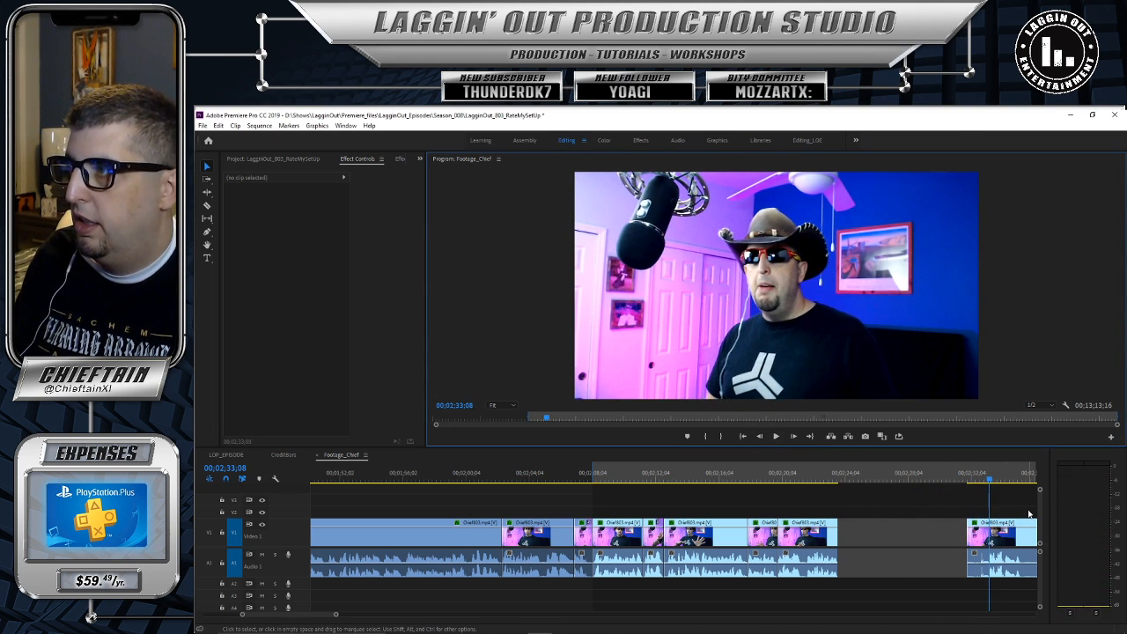
Step: Move the Chief803.mp4 clip after the gap earlier to meet the clip ending at 00;02;23;21 and save the project
{"action": "left_click_drag", "start_coordinate": [975, 528], "coordinate": [905, 537]}
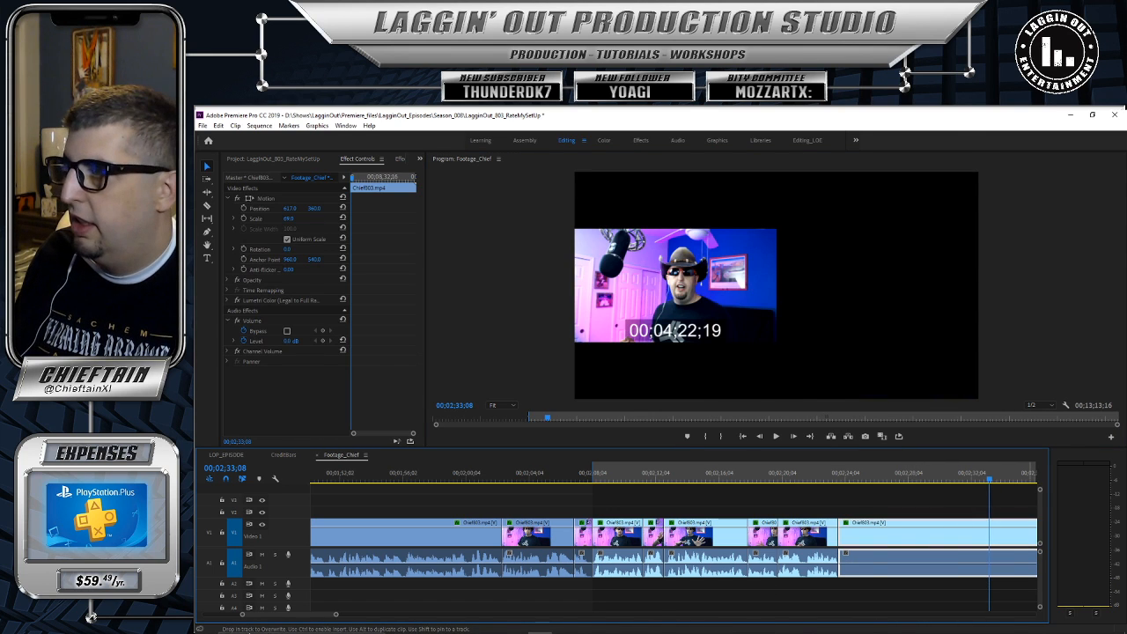
{"action": "mouse_move", "coordinate": [337, 615]}
{"action": "left_mouse_down"}
{"action": "mouse_move", "coordinate": [789, 597]}
{"action": "mouse_move", "coordinate": [488, 628]}
{"action": "mouse_move", "coordinate": [509, 581]}
{"action": "left_mouse_up"}
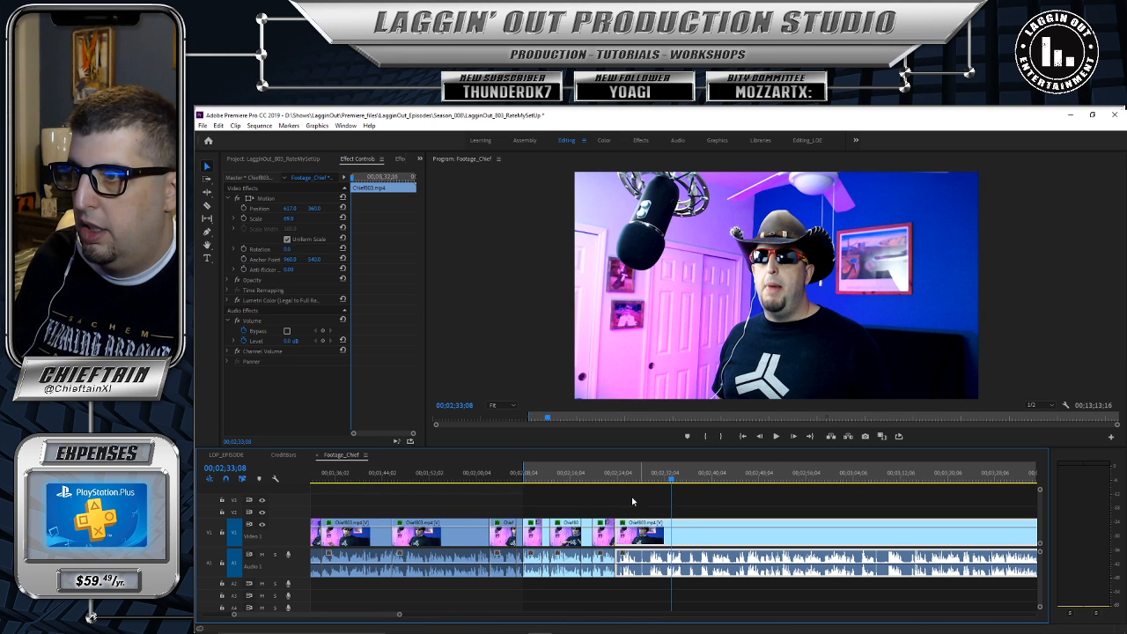
{"action": "left_click", "coordinate": [615, 477]}
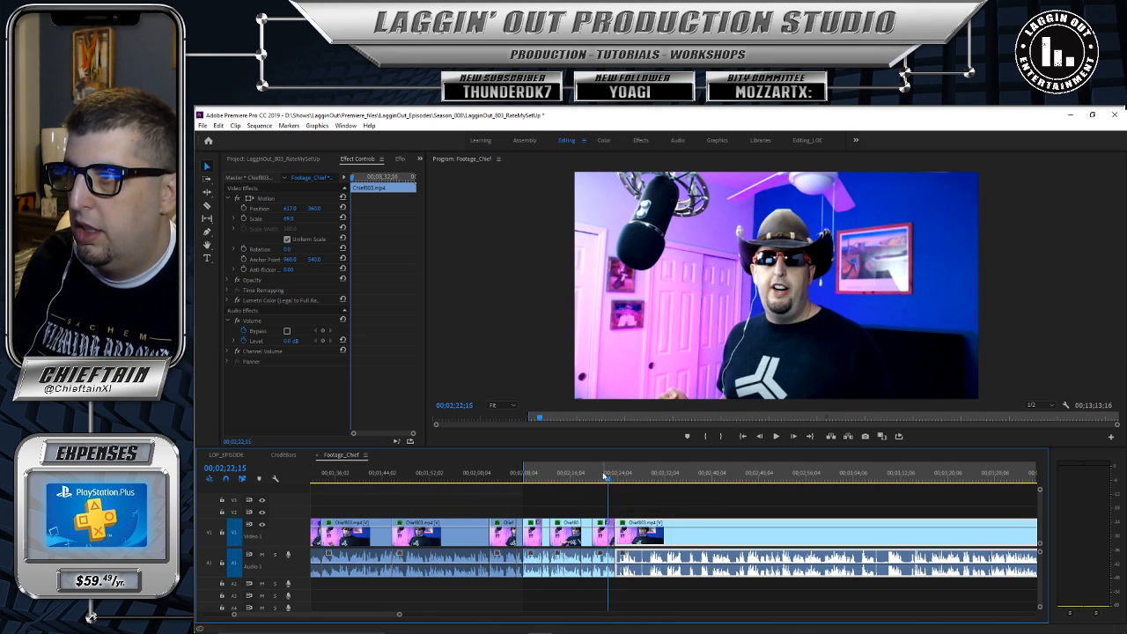
{"action": "key", "text": "ctrl+s"}
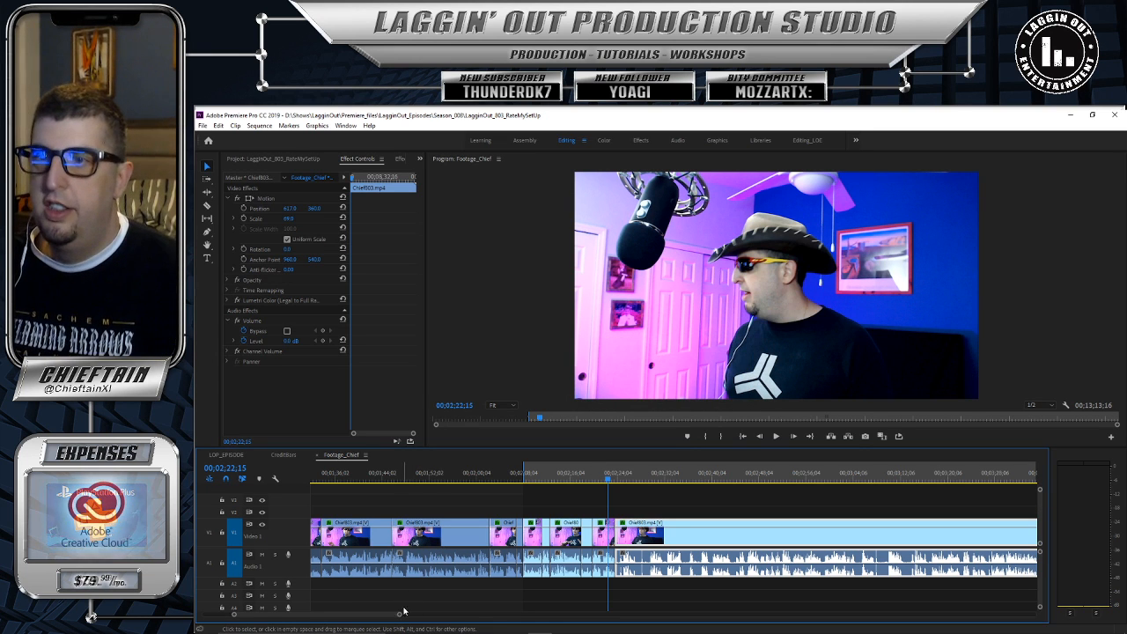
Step: Replay from 00;02;22;15, trim the start of the clip after the 00;02;23;21 cut to 00;02;29;17, and move it back to close the gap
{"action": "left_click_drag", "start_coordinate": [401, 617], "coordinate": [353, 625]}
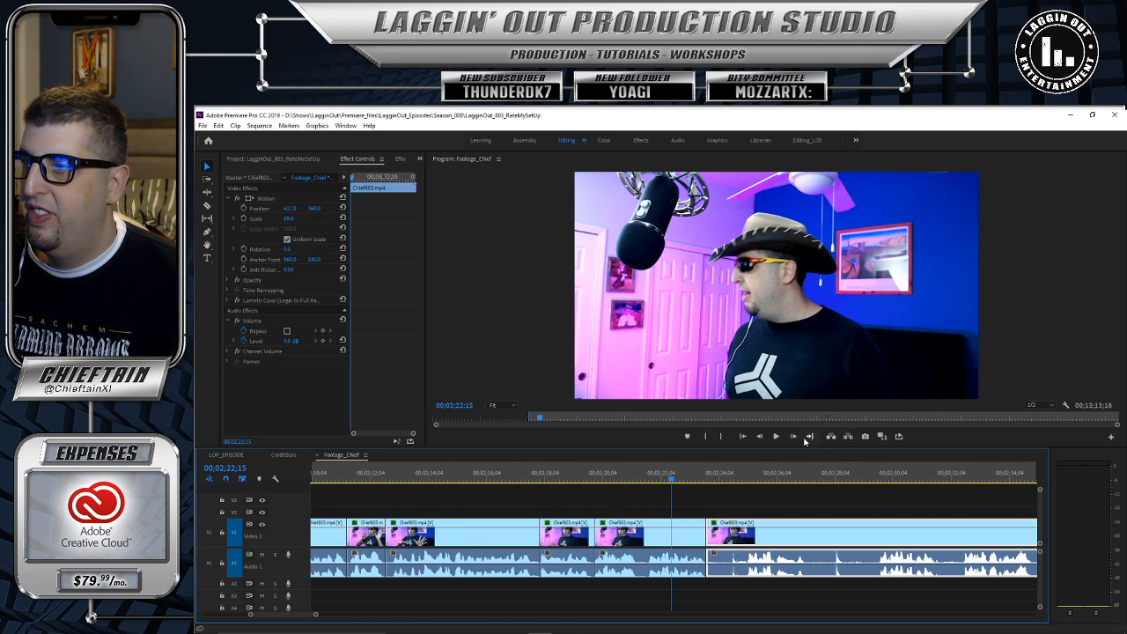
{"action": "left_click", "coordinate": [776, 436]}
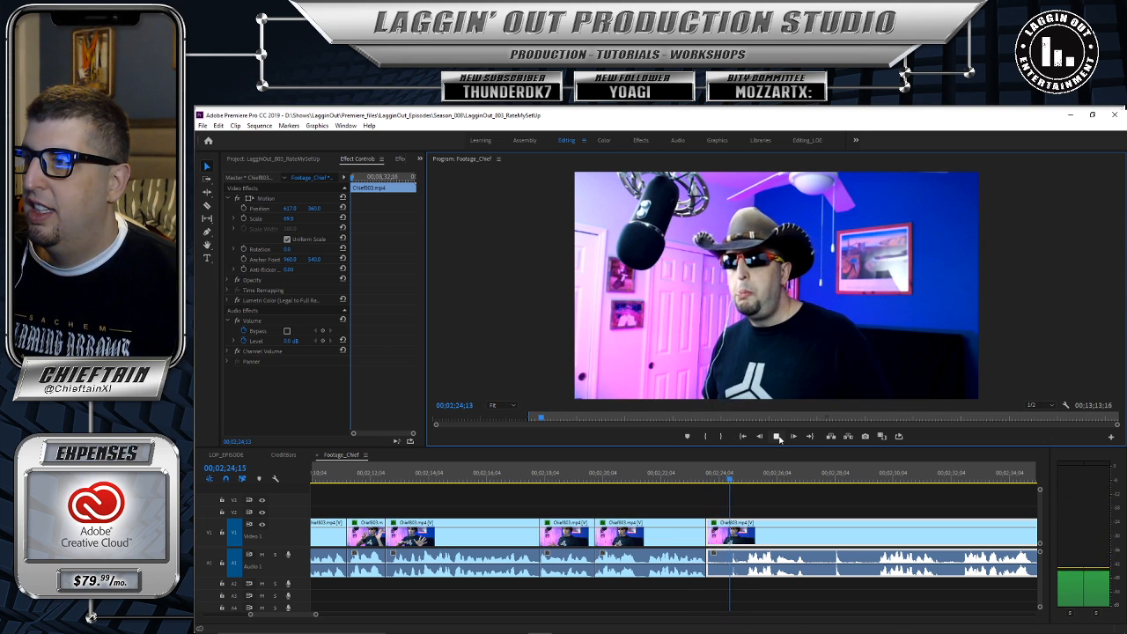
{"action": "left_click", "coordinate": [776, 436]}
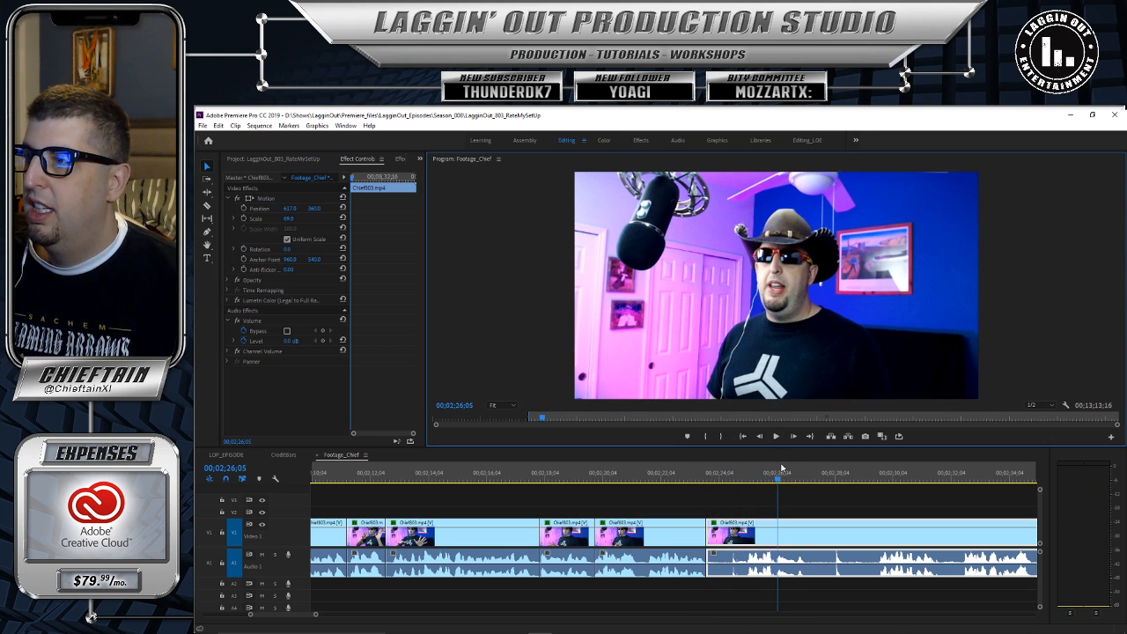
{"action": "left_click", "coordinate": [779, 437]}
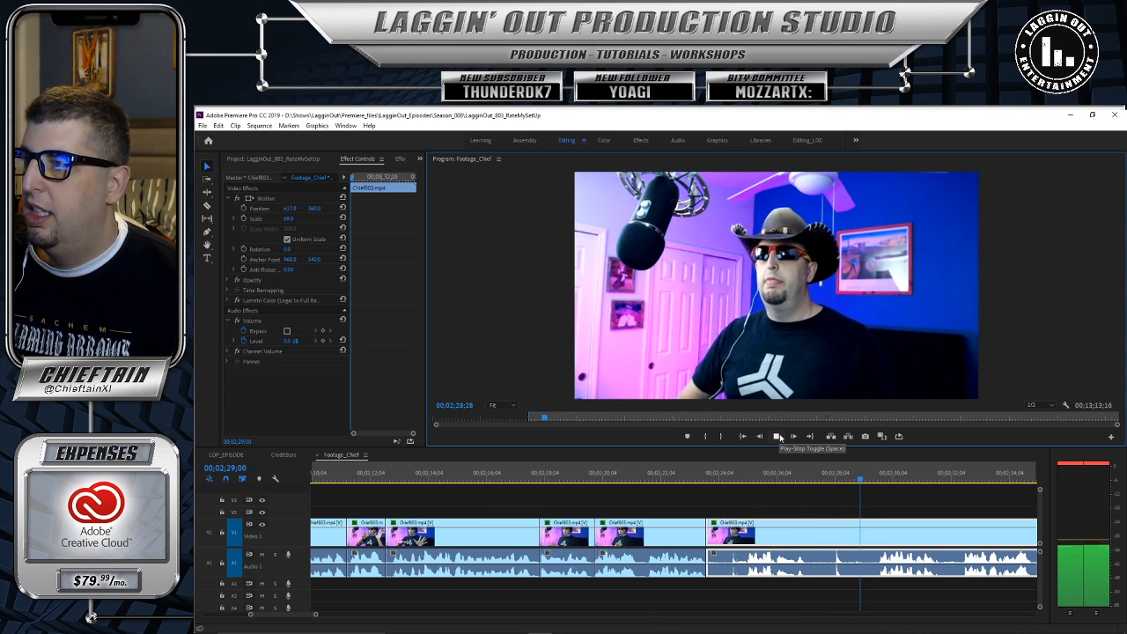
{"action": "left_click", "coordinate": [780, 436]}
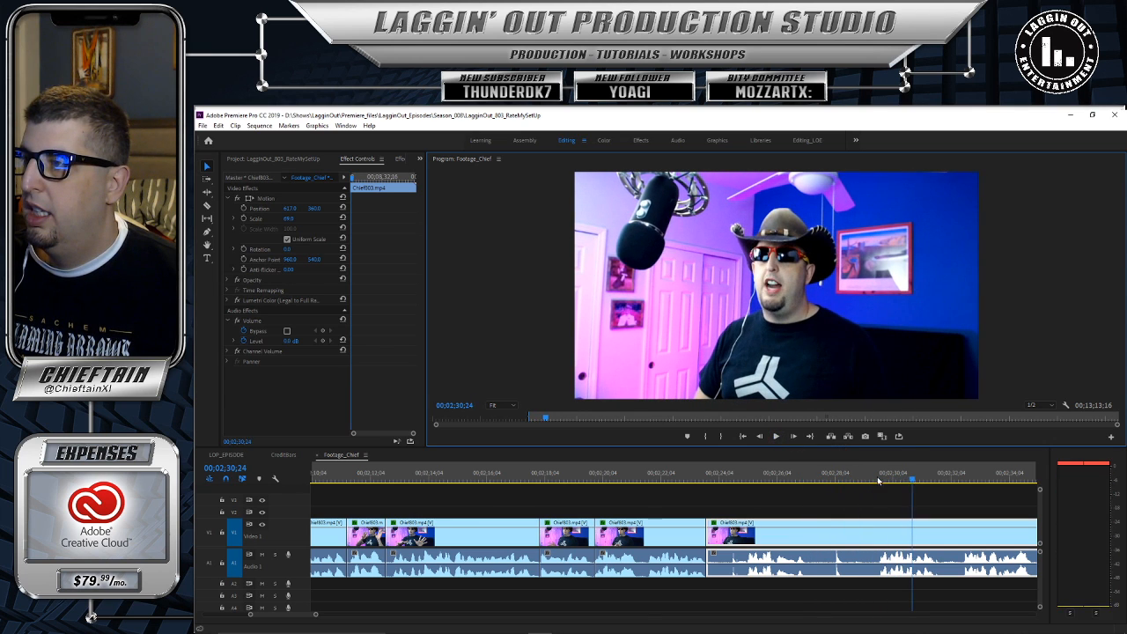
{"action": "left_click_drag", "start_coordinate": [912, 480], "coordinate": [877, 482]}
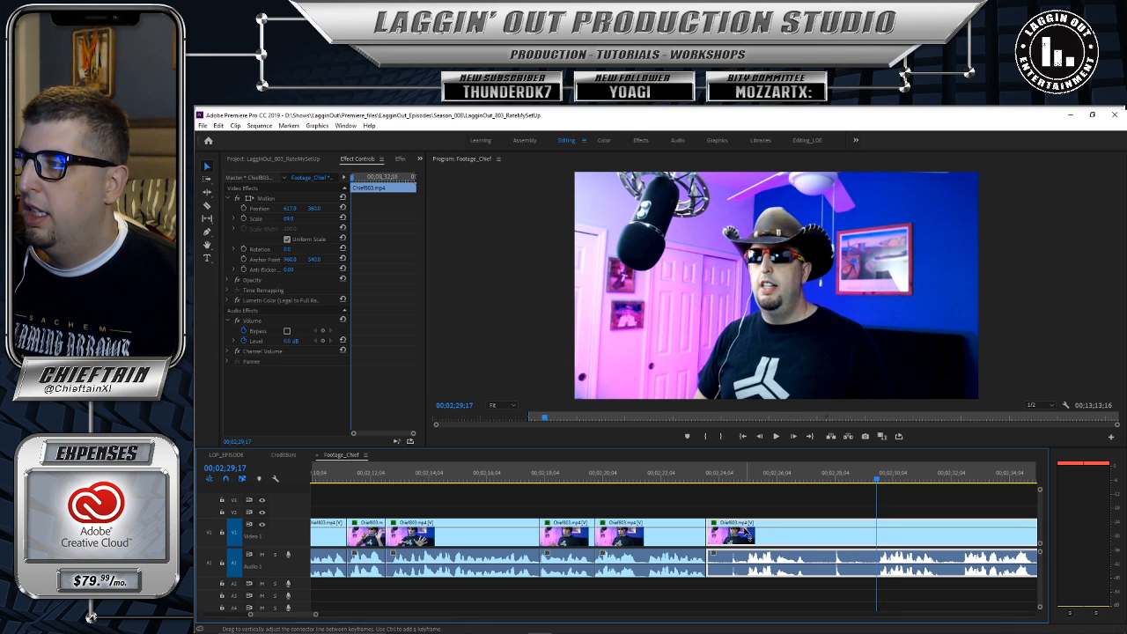
{"action": "left_click_drag", "start_coordinate": [710, 522], "coordinate": [877, 519]}
{"action": "left_click_drag", "start_coordinate": [970, 524], "coordinate": [801, 545]}
Step: Replay the new join at 00;02;23;21 and split the following Chief803.mp4 clip at 00;02;25;26
{"action": "left_click_drag", "start_coordinate": [730, 475], "coordinate": [701, 479]}
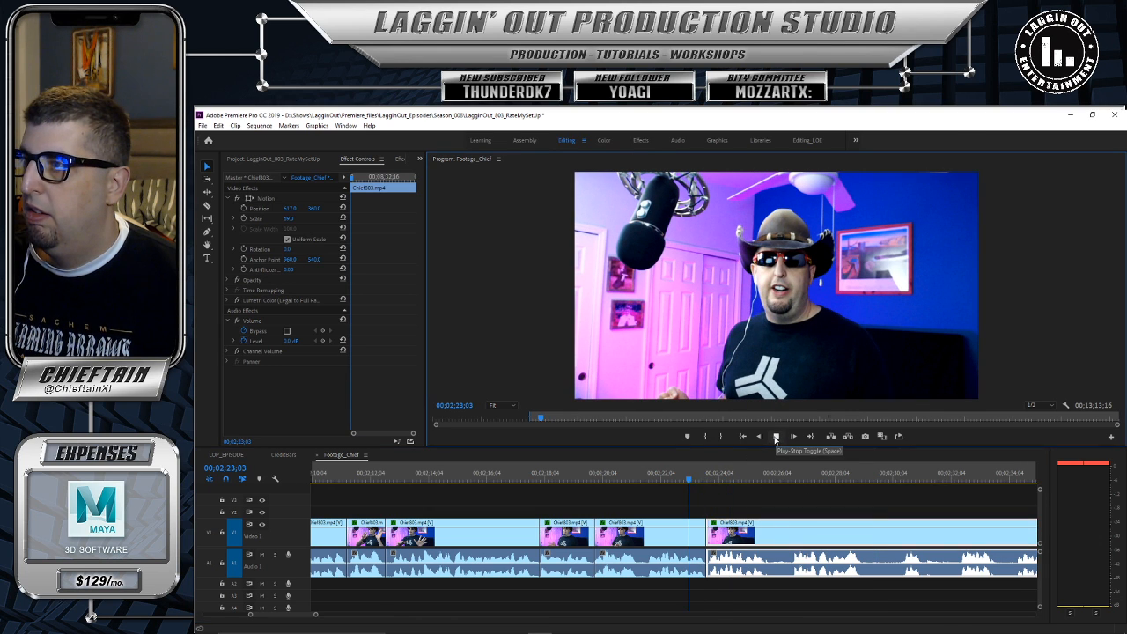
{"action": "left_click", "coordinate": [775, 436]}
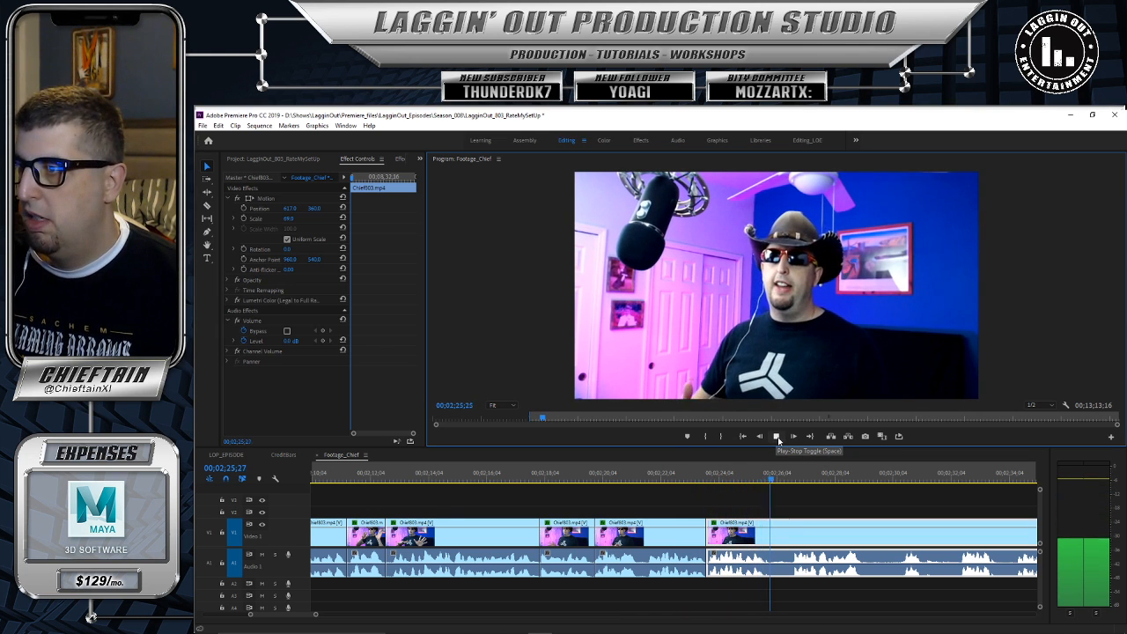
{"action": "left_click", "coordinate": [821, 481]}
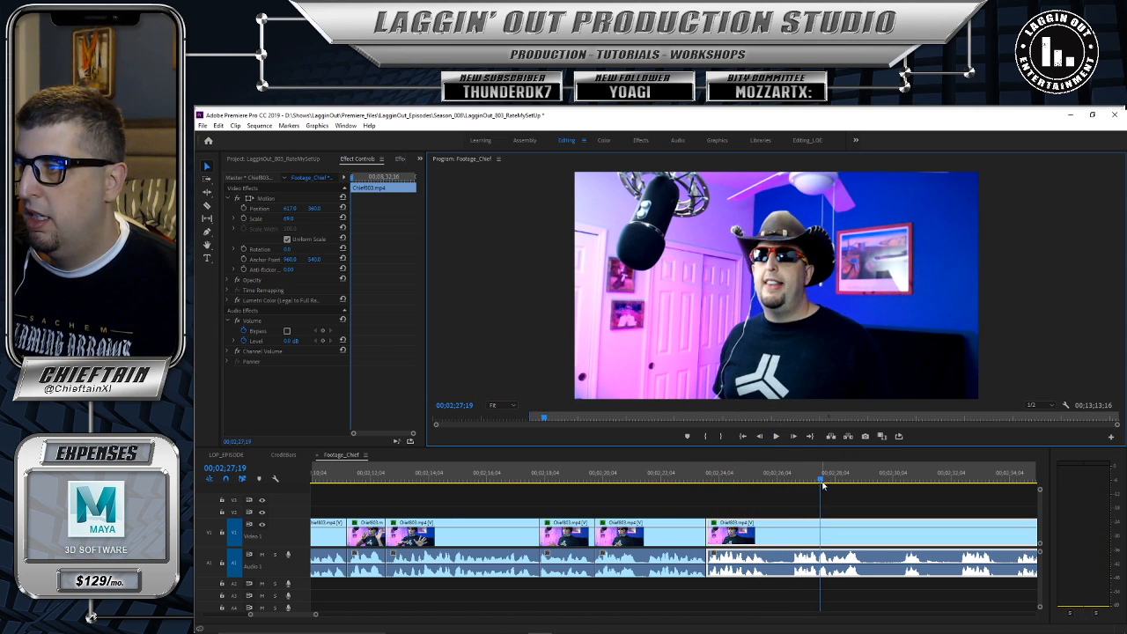
{"action": "left_click_drag", "start_coordinate": [821, 481], "coordinate": [768, 491]}
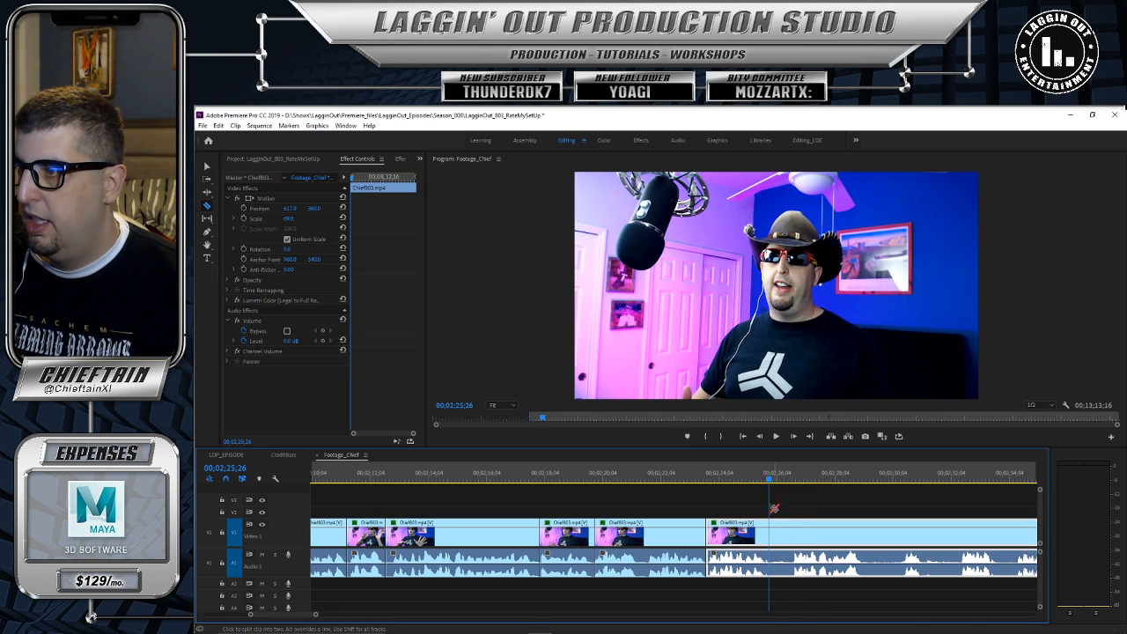
{"action": "left_click", "coordinate": [771, 523]}
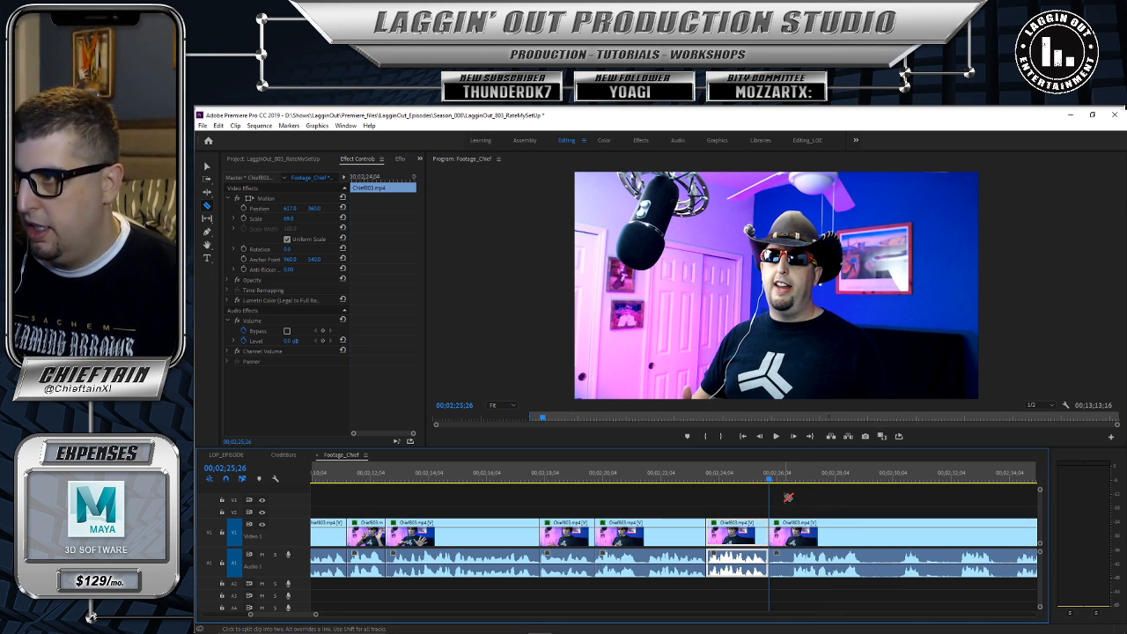
Step: Trim a little off the start of the clip after the 00;02;25;26 cut, closing the gap, and replay the join
{"action": "left_click_drag", "start_coordinate": [771, 523], "coordinate": [792, 522]}
{"action": "left_click_drag", "start_coordinate": [890, 527], "coordinate": [869, 531]}
{"action": "left_click", "coordinate": [762, 483]}
{"action": "left_click", "coordinate": [773, 436]}
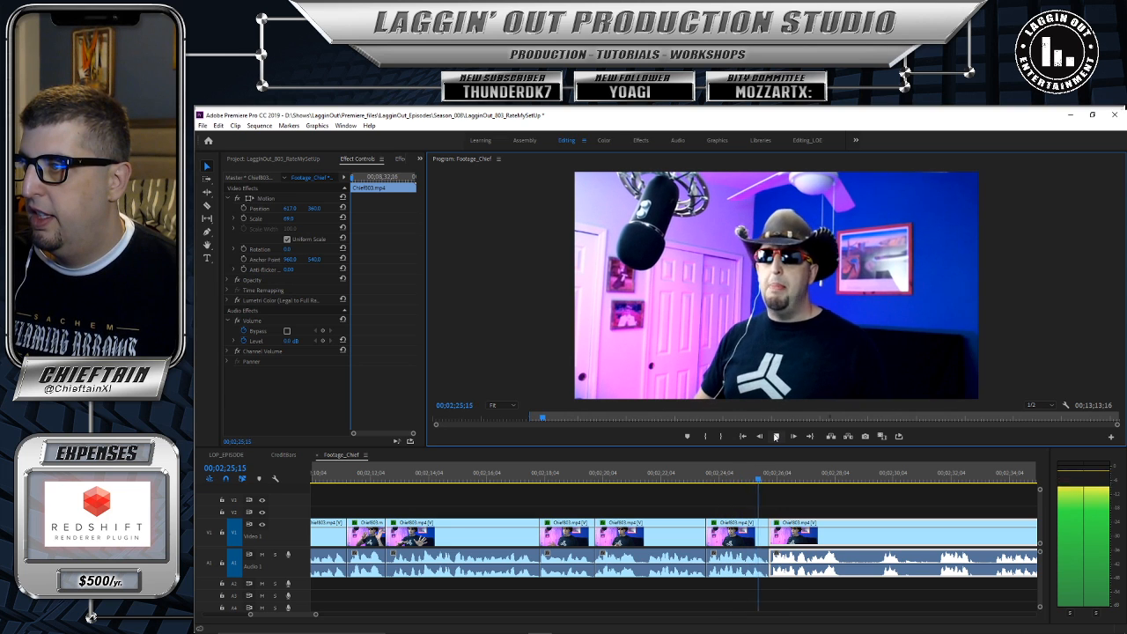
{"action": "left_click", "coordinate": [775, 436]}
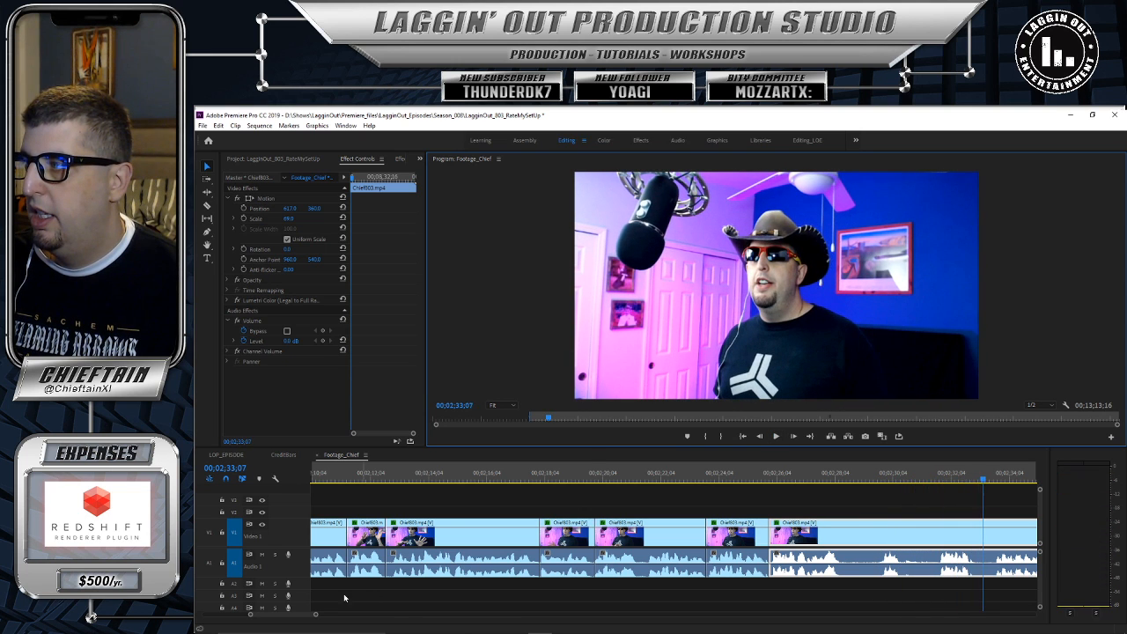
Step: Play the footage on to 00;02;36;19 and split the last Chief803.mp4 clip at 00;02;31;15
{"action": "left_click_drag", "start_coordinate": [317, 615], "coordinate": [357, 614]}
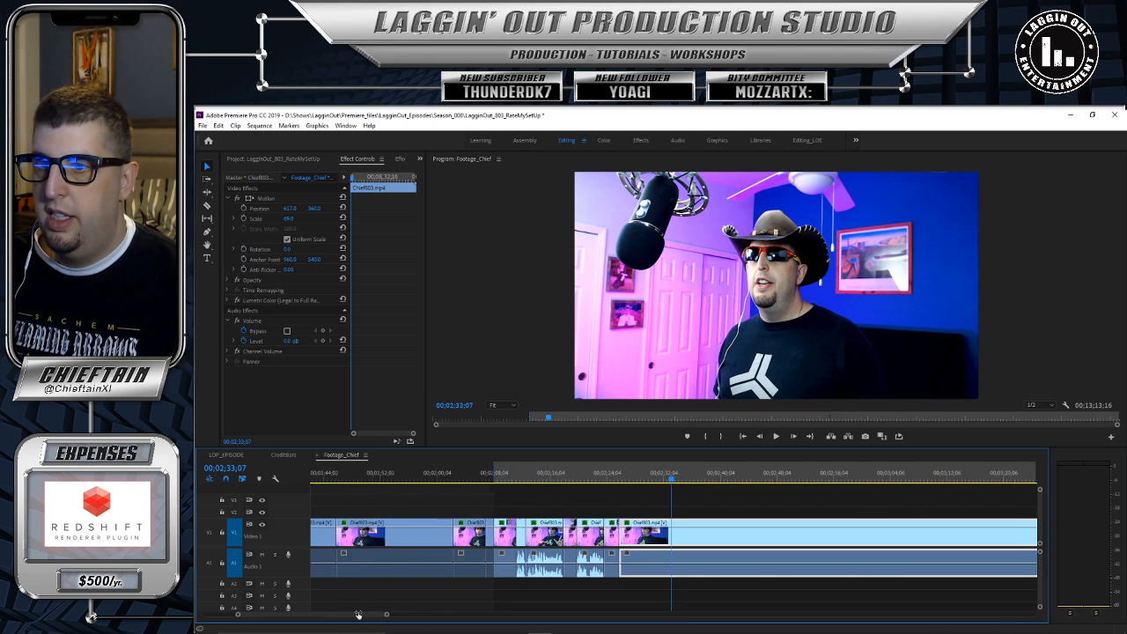
{"action": "left_click", "coordinate": [777, 436]}
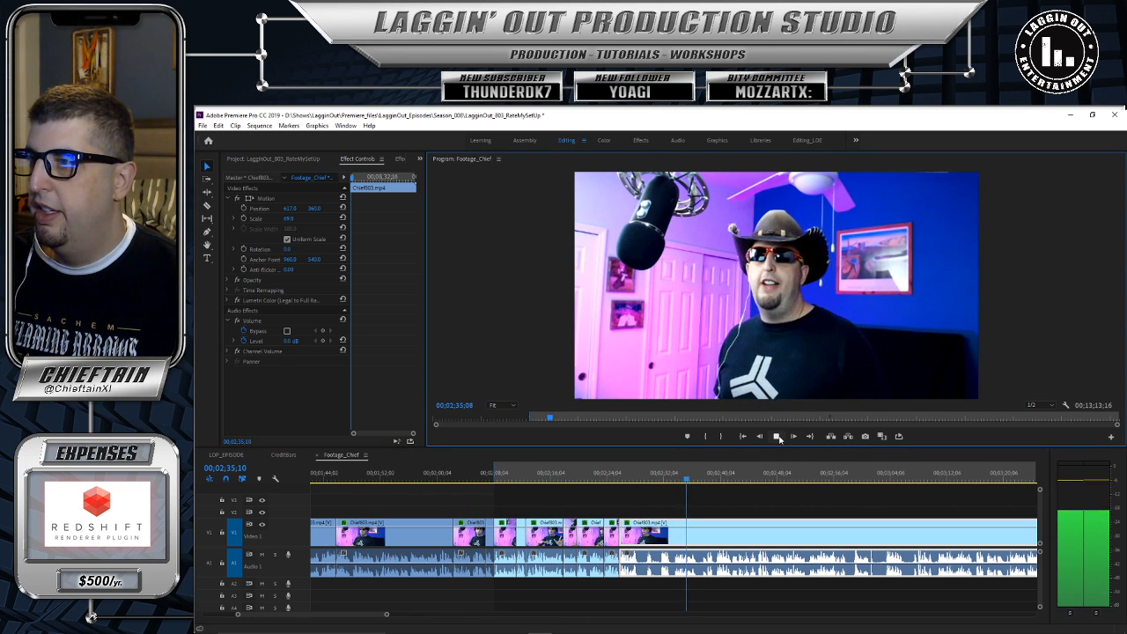
{"action": "key", "text": "space"}
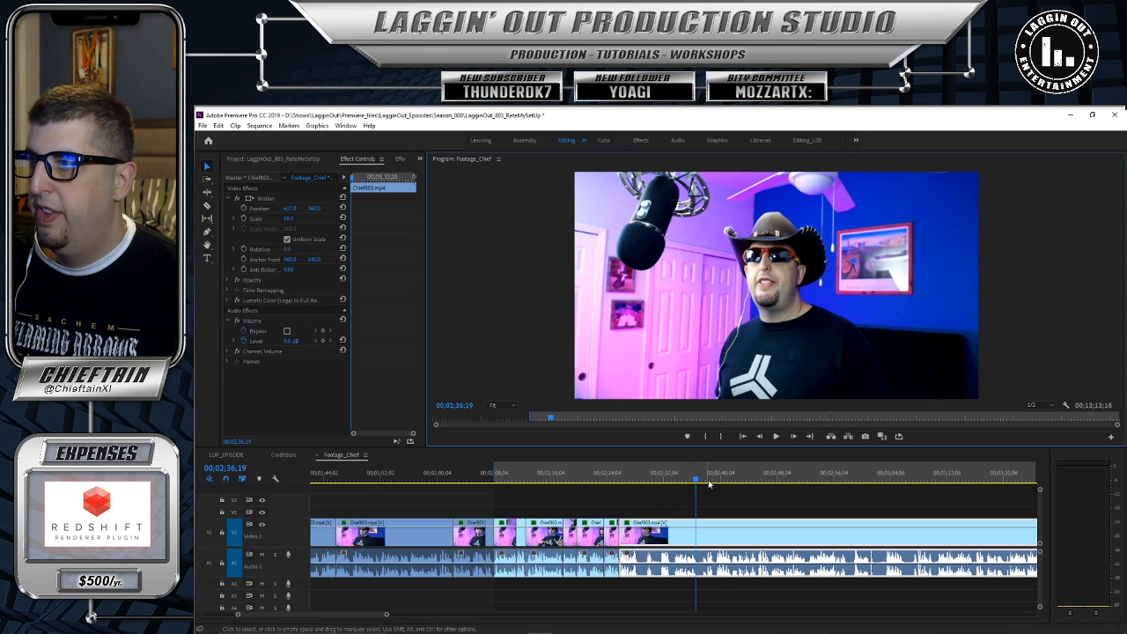
{"action": "left_click_drag", "start_coordinate": [696, 480], "coordinate": [659, 486]}
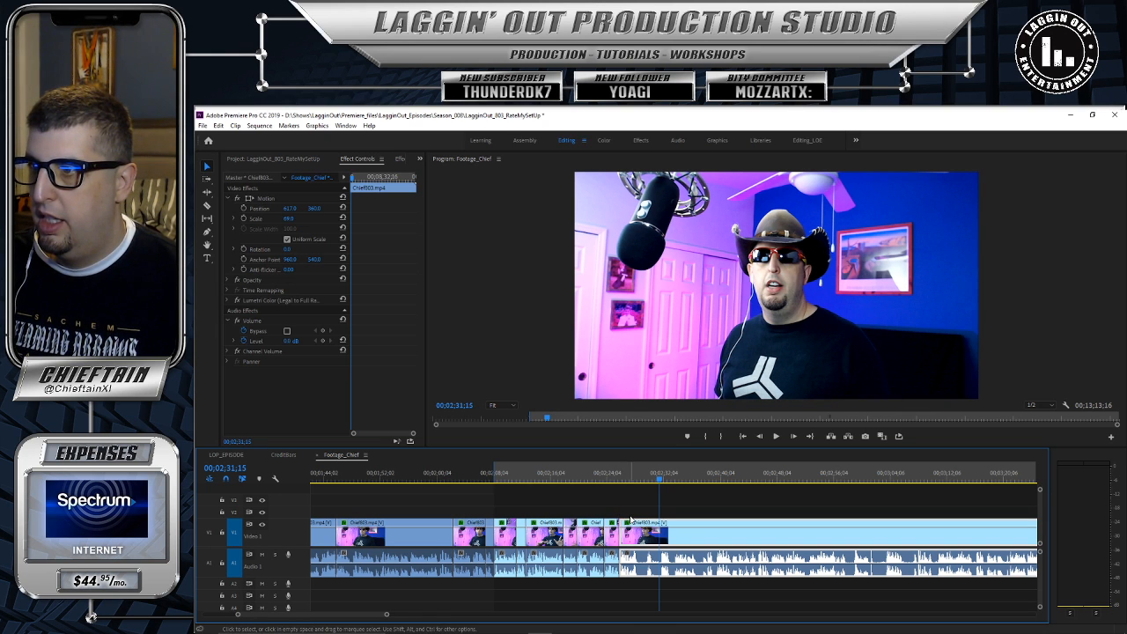
{"action": "left_click", "coordinate": [663, 550]}
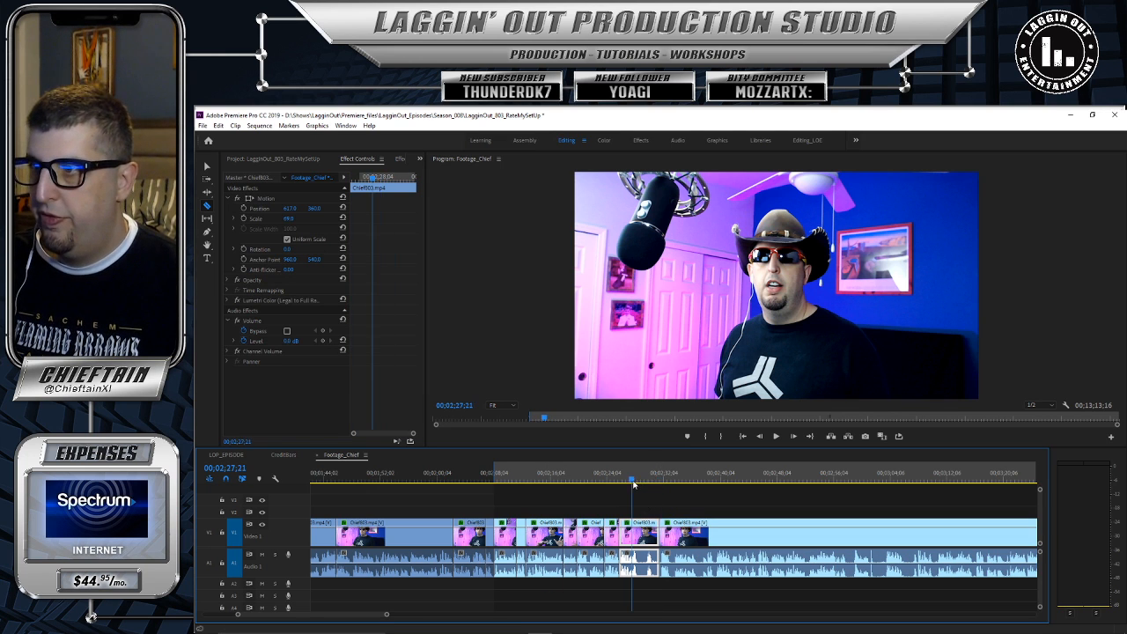
Step: Review the Chief803.mp4 clip between the 00;02;25;26 and 00;02;31;15 cuts and trim its end to about 00;02;28
{"action": "left_click_drag", "start_coordinate": [634, 484], "coordinate": [624, 484]}
{"action": "left_click_drag", "start_coordinate": [387, 615], "coordinate": [349, 621]}
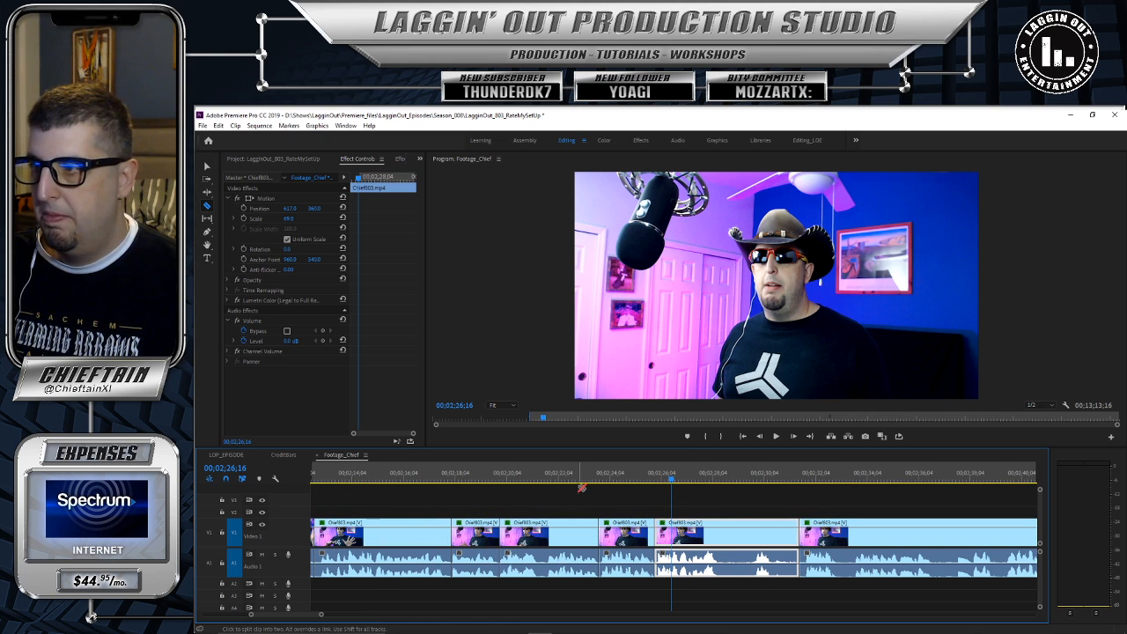
{"action": "left_click_drag", "start_coordinate": [666, 483], "coordinate": [642, 487]}
{"action": "left_click", "coordinate": [775, 436]}
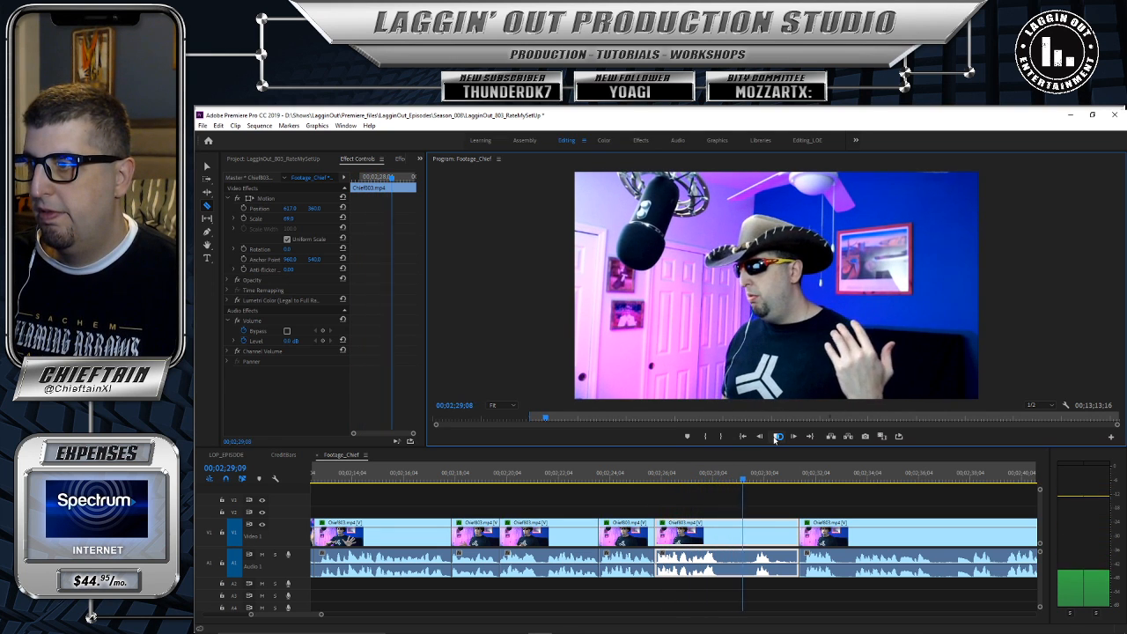
{"action": "left_click", "coordinate": [775, 437]}
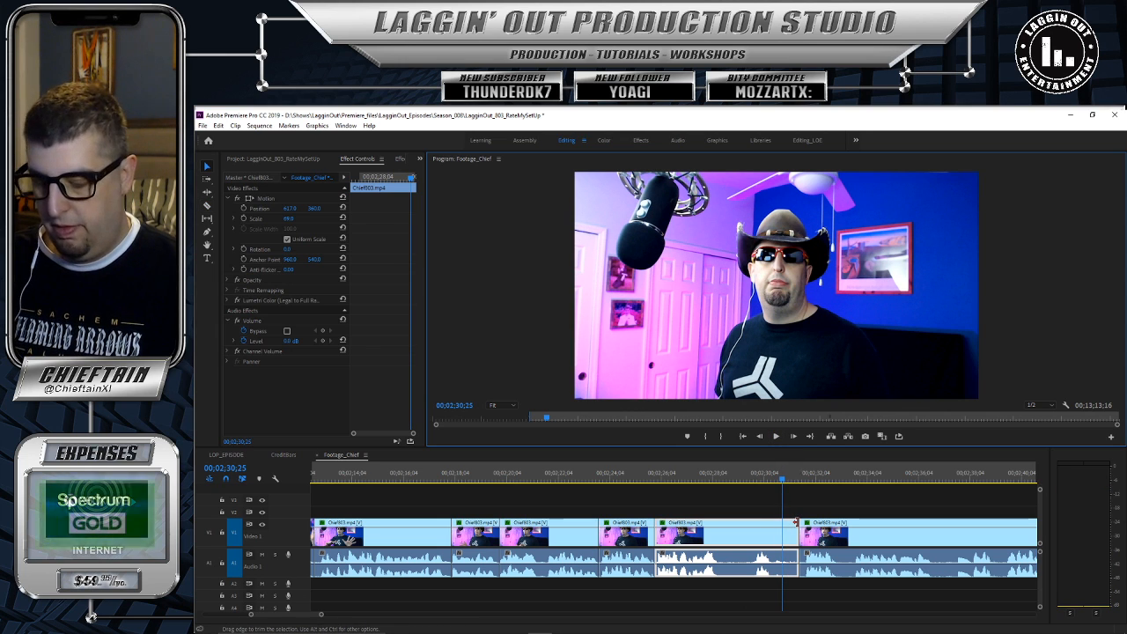
{"action": "left_click_drag", "start_coordinate": [796, 526], "coordinate": [716, 523]}
Step: Replay from 00;02;25;04, delete the short clip after the 00;02;25;26 cut, and move the last Chief803.mp4 clip back to close the gap
{"action": "left_click", "coordinate": [674, 476]}
{"action": "left_click_drag", "start_coordinate": [674, 476], "coordinate": [637, 477]}
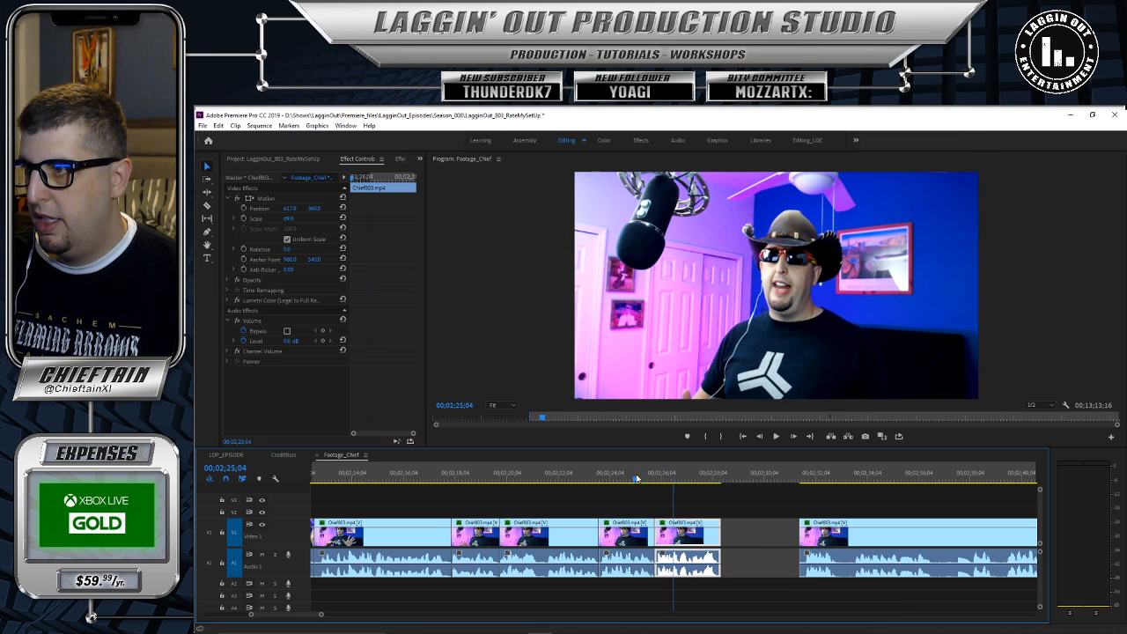
{"action": "left_click", "coordinate": [775, 437]}
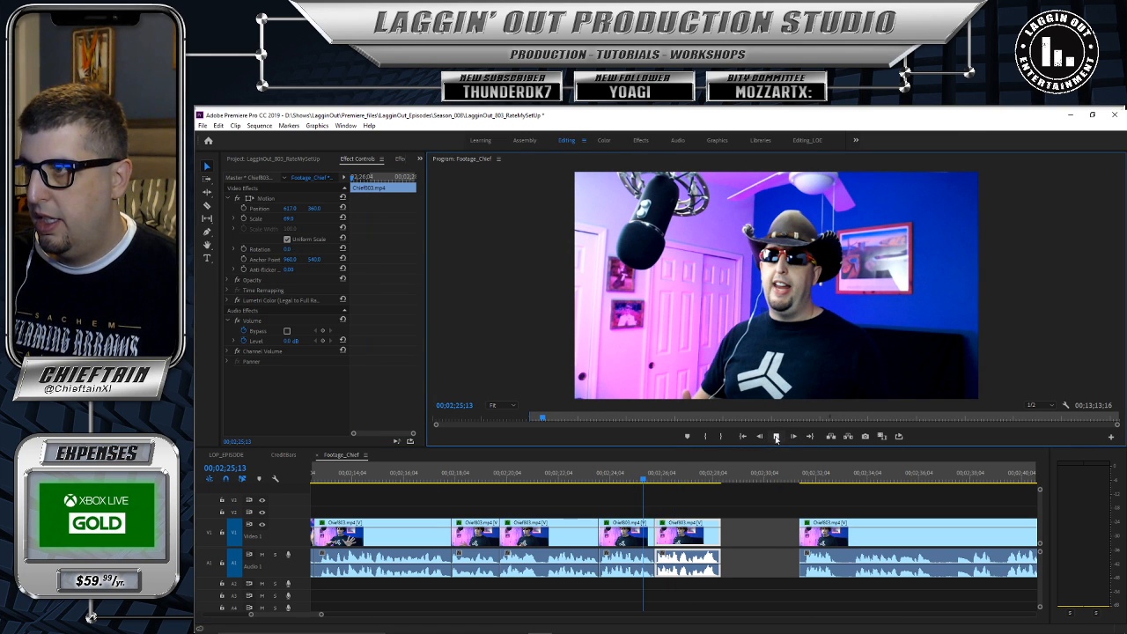
{"action": "left_click", "coordinate": [776, 437]}
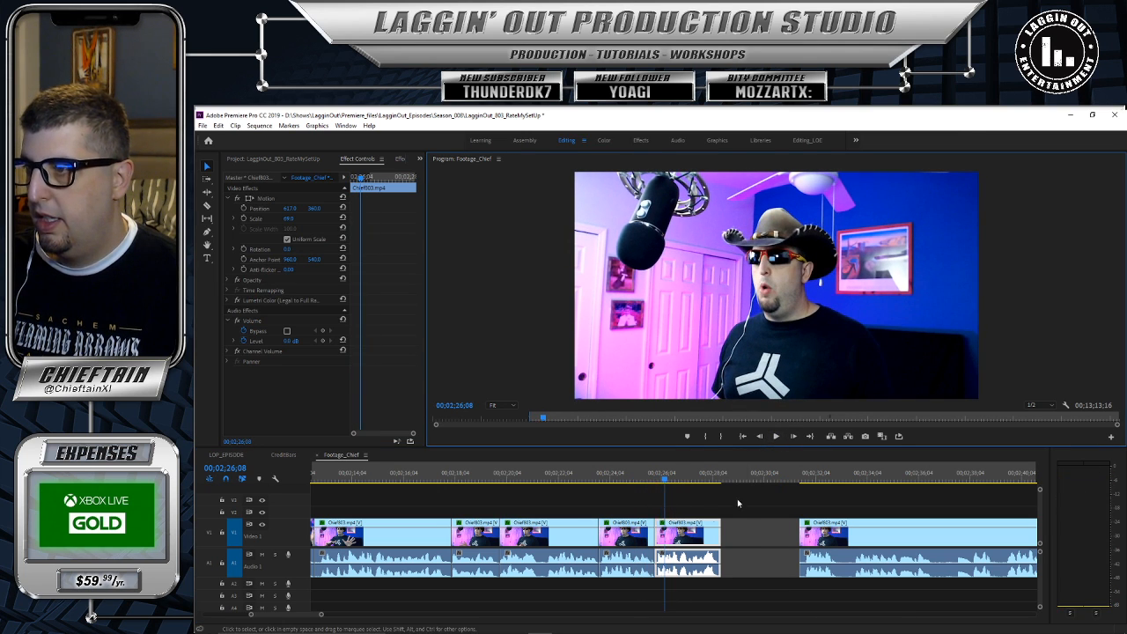
{"action": "left_click", "coordinate": [675, 524]}
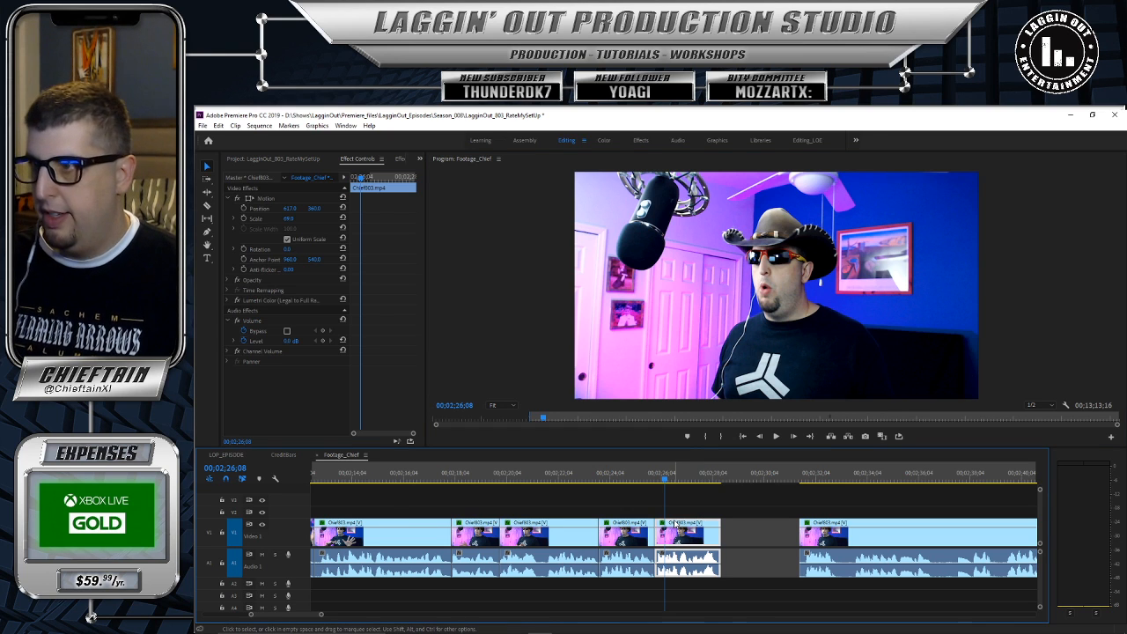
{"action": "key", "text": "Delete"}
{"action": "left_click_drag", "start_coordinate": [877, 523], "coordinate": [729, 532]}
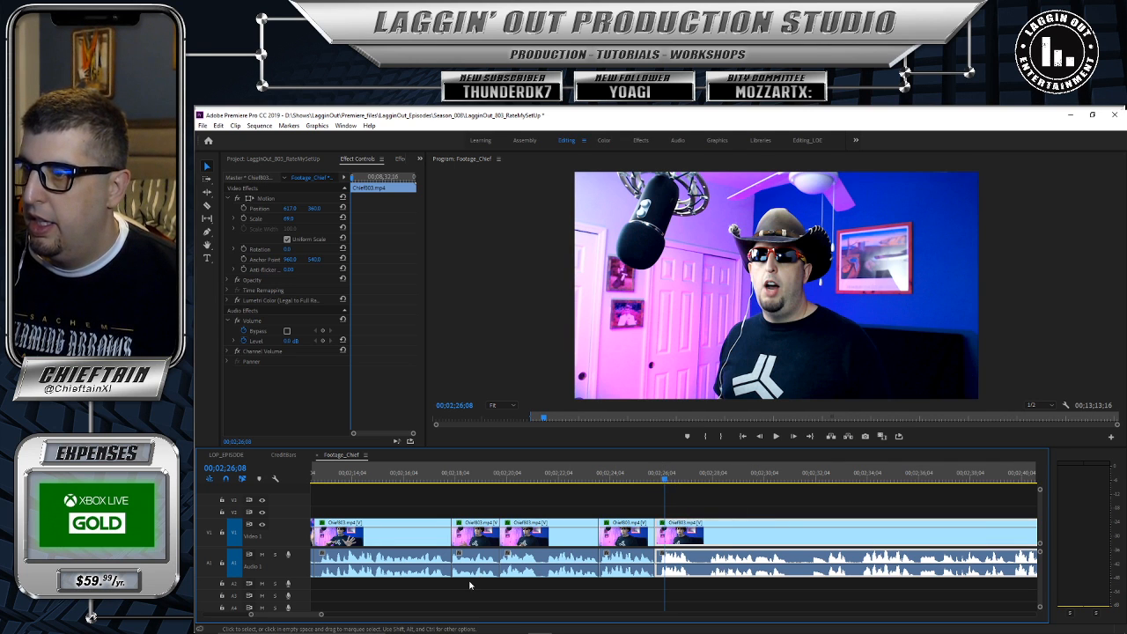
Step: Trim the start of the last clip to about 00;02;26;03, play up to the cut, and move the clip back against the preceding one
{"action": "left_click_drag", "start_coordinate": [320, 616], "coordinate": [275, 616]}
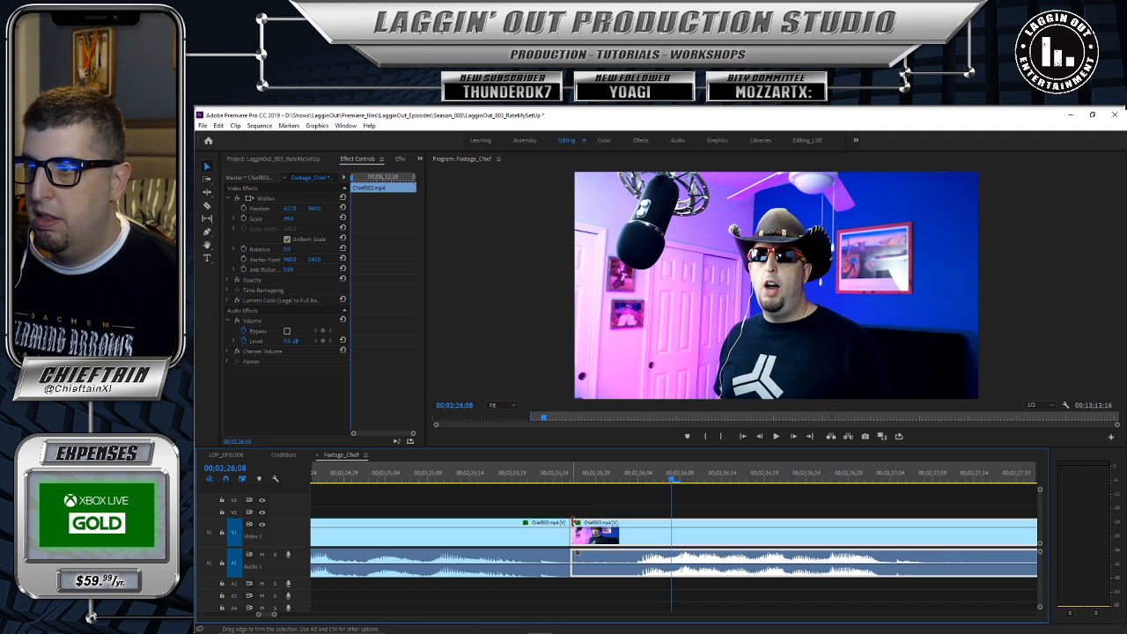
{"action": "left_click_drag", "start_coordinate": [619, 524], "coordinate": [635, 530]}
{"action": "left_click_drag", "start_coordinate": [496, 472], "coordinate": [421, 468]}
{"action": "left_click", "coordinate": [777, 437]}
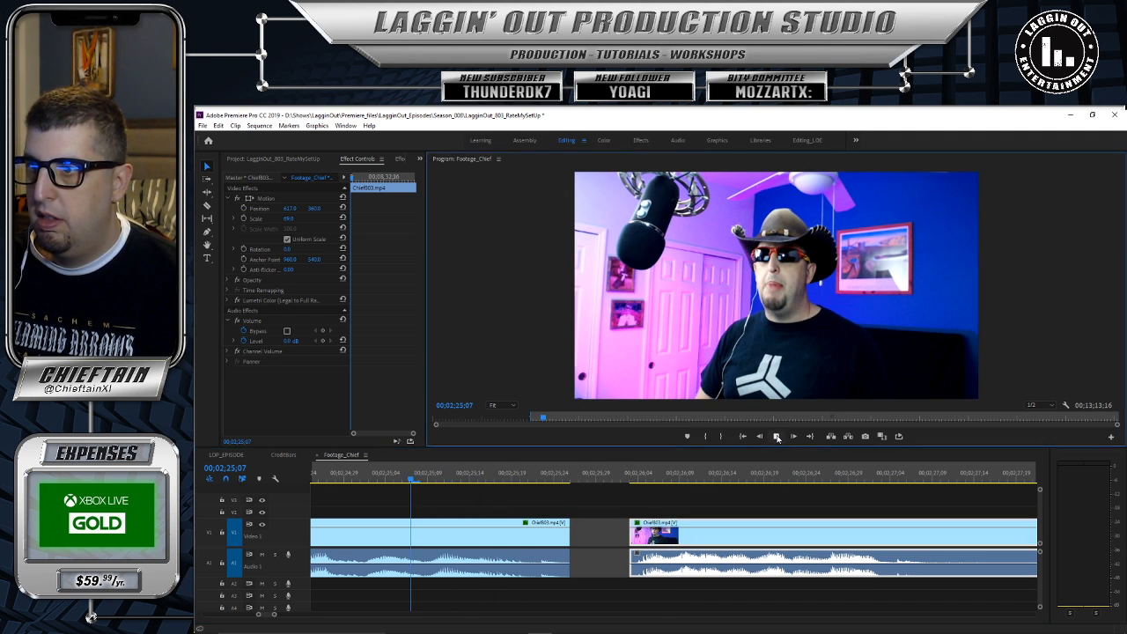
{"action": "key", "text": "space"}
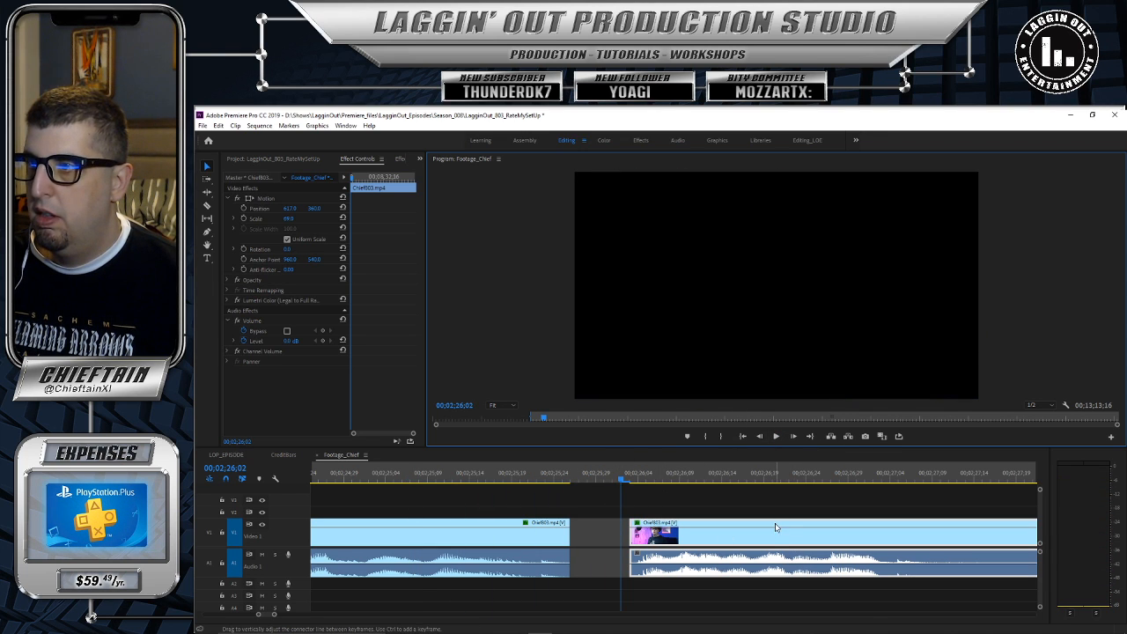
{"action": "left_click_drag", "start_coordinate": [775, 528], "coordinate": [718, 530]}
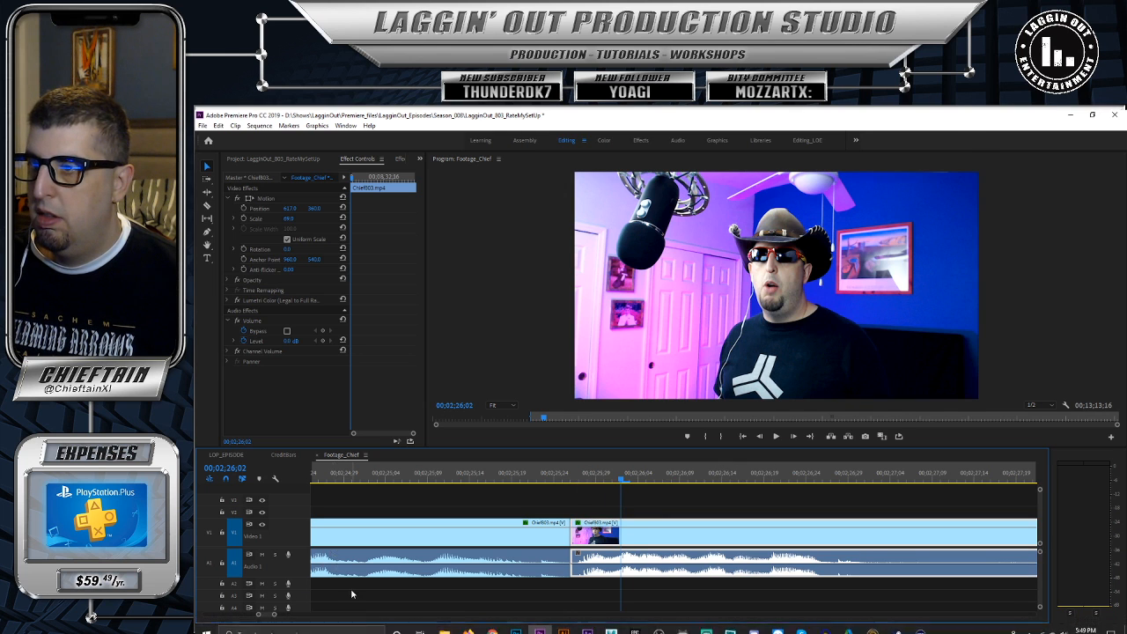
Step: Replay the edited section from 00;02;05;29 to 00;02;28;28 to check the recent cuts
{"action": "left_click_drag", "start_coordinate": [276, 614], "coordinate": [388, 615]}
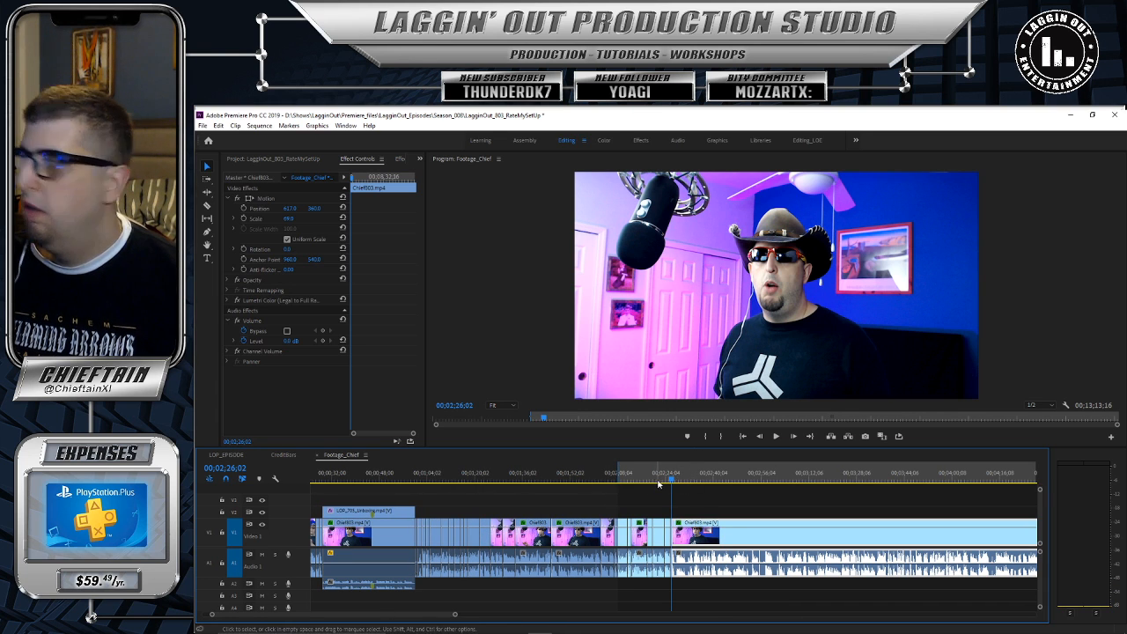
{"action": "left_click_drag", "start_coordinate": [664, 480], "coordinate": [631, 480]}
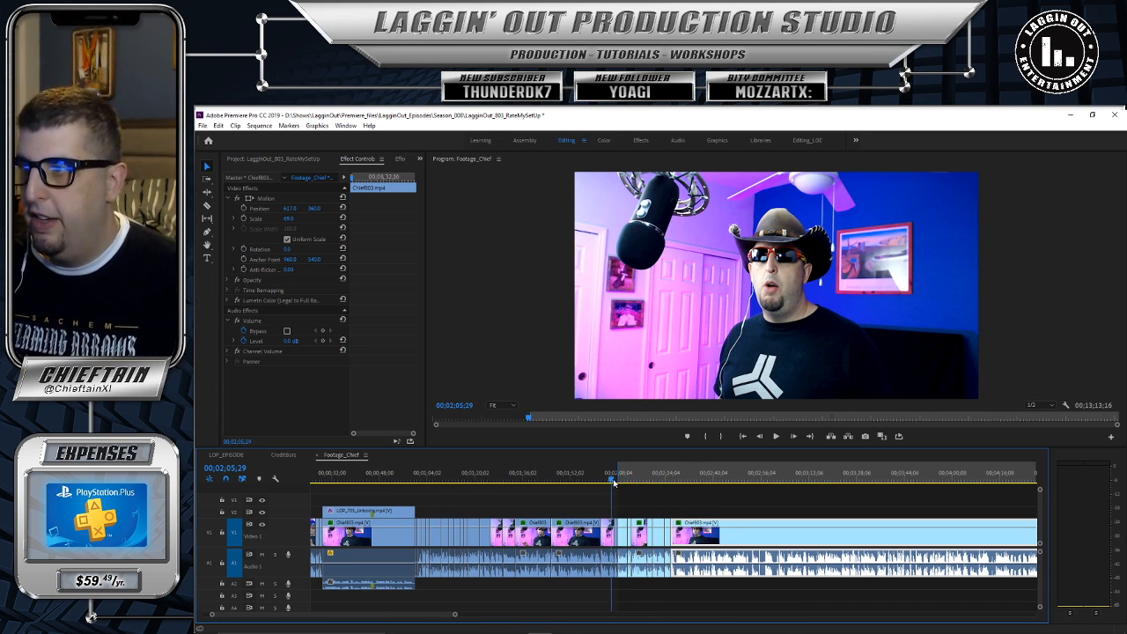
{"action": "left_click", "coordinate": [776, 437]}
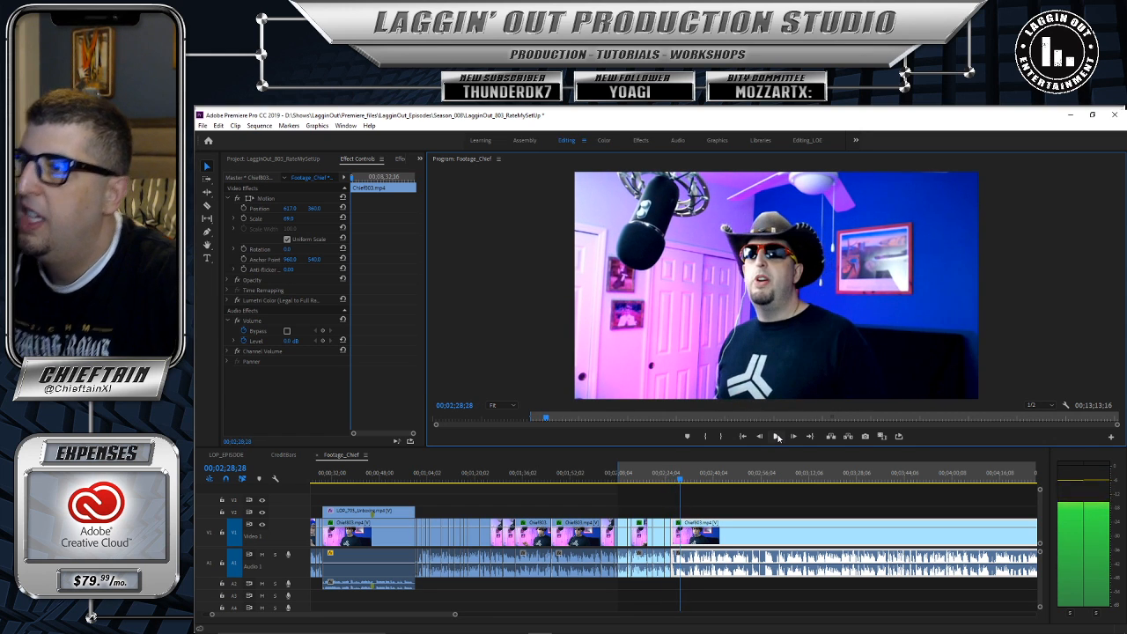
{"action": "left_click", "coordinate": [777, 436]}
Step: Replay the footage just after the 00;02;25;26 cut and split the last Chief803.mp4 clip at 00;02;27;05
{"action": "left_click_drag", "start_coordinate": [455, 615], "coordinate": [304, 615]}
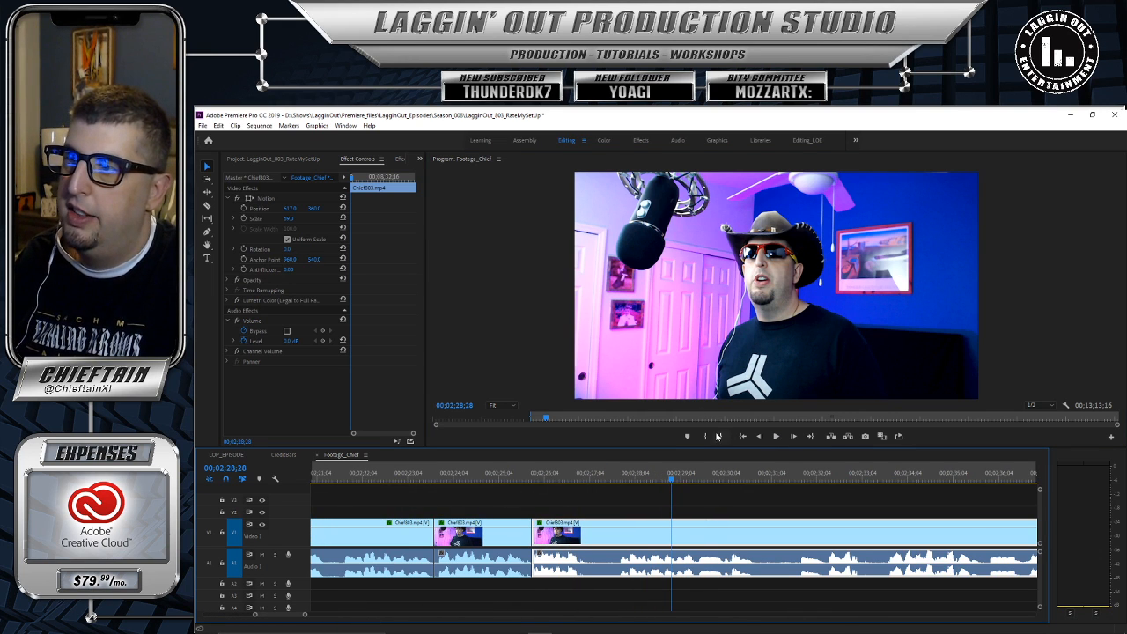
{"action": "left_click_drag", "start_coordinate": [671, 477], "coordinate": [553, 485]}
{"action": "left_click", "coordinate": [776, 436]}
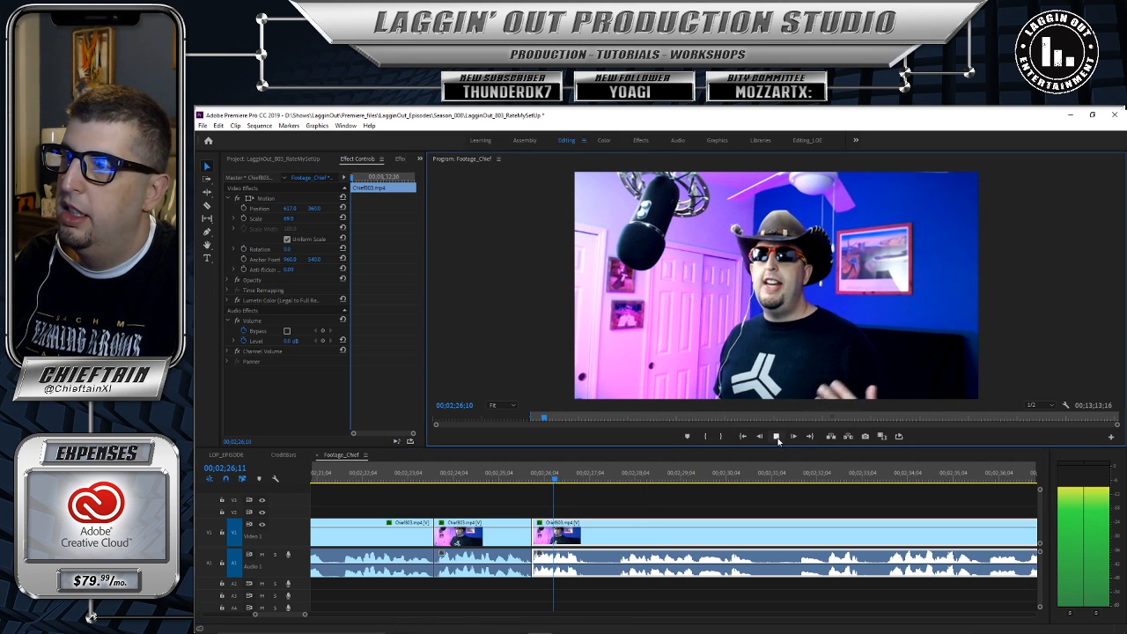
{"action": "key", "text": "space"}
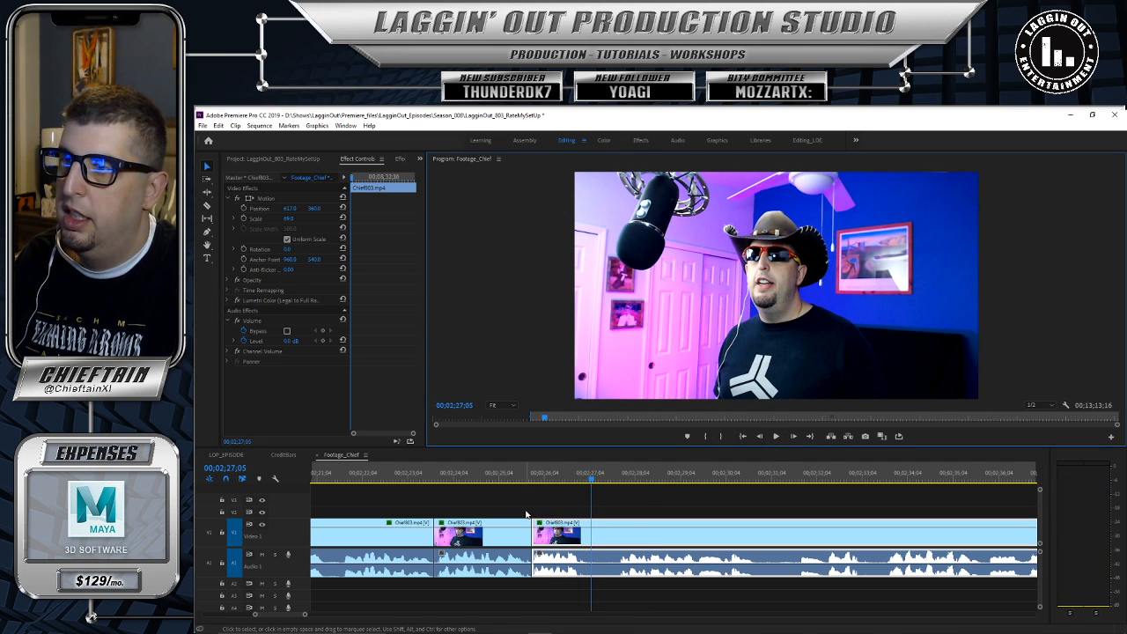
{"action": "key", "text": "c"}
{"action": "left_click", "coordinate": [591, 526]}
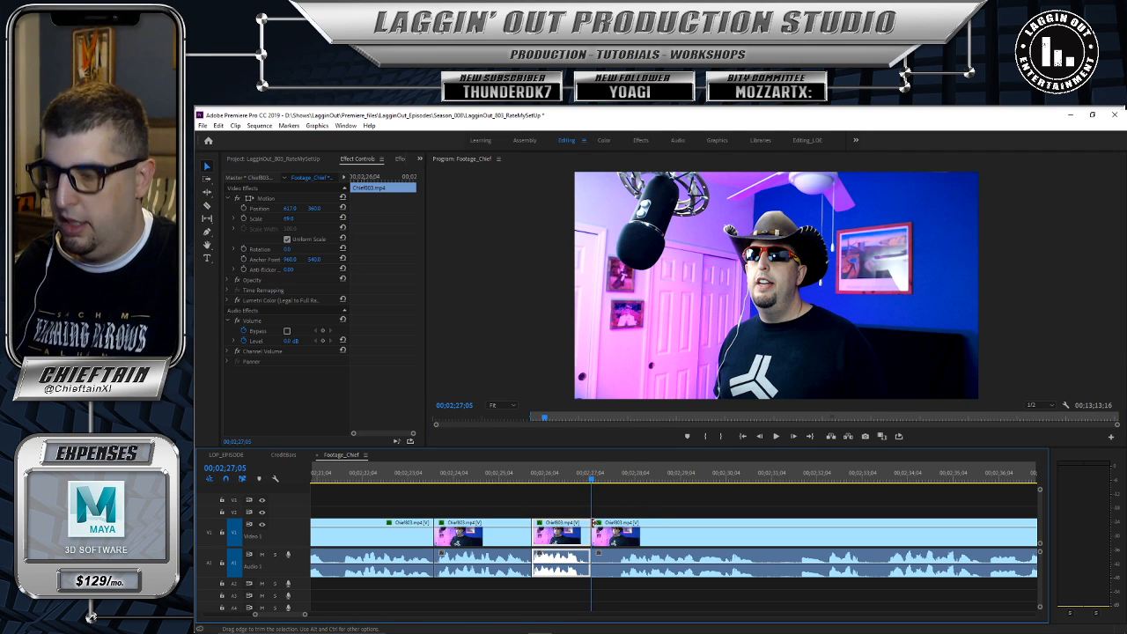
Step: Trim the start of the clip after the 00;02;27;05 cut, close the gap, and replay the join from 00;02;26;25
{"action": "left_click_drag", "start_coordinate": [592, 527], "coordinate": [617, 528]}
{"action": "left_click_drag", "start_coordinate": [701, 529], "coordinate": [704, 530]}
{"action": "left_click_drag", "start_coordinate": [593, 483], "coordinate": [578, 482]}
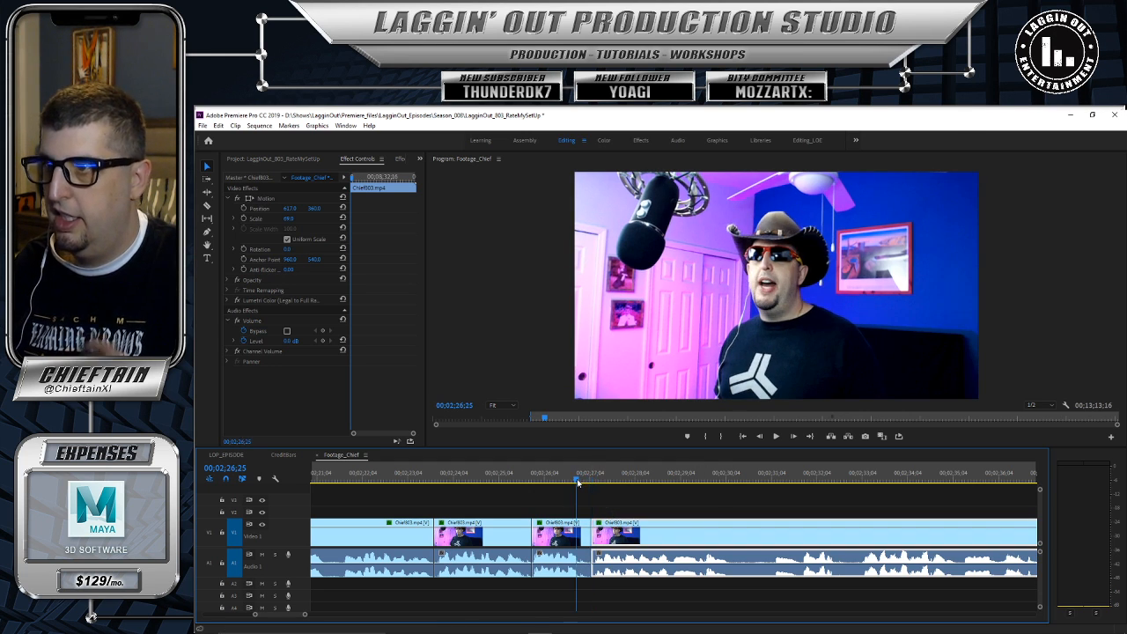
{"action": "left_click", "coordinate": [775, 436]}
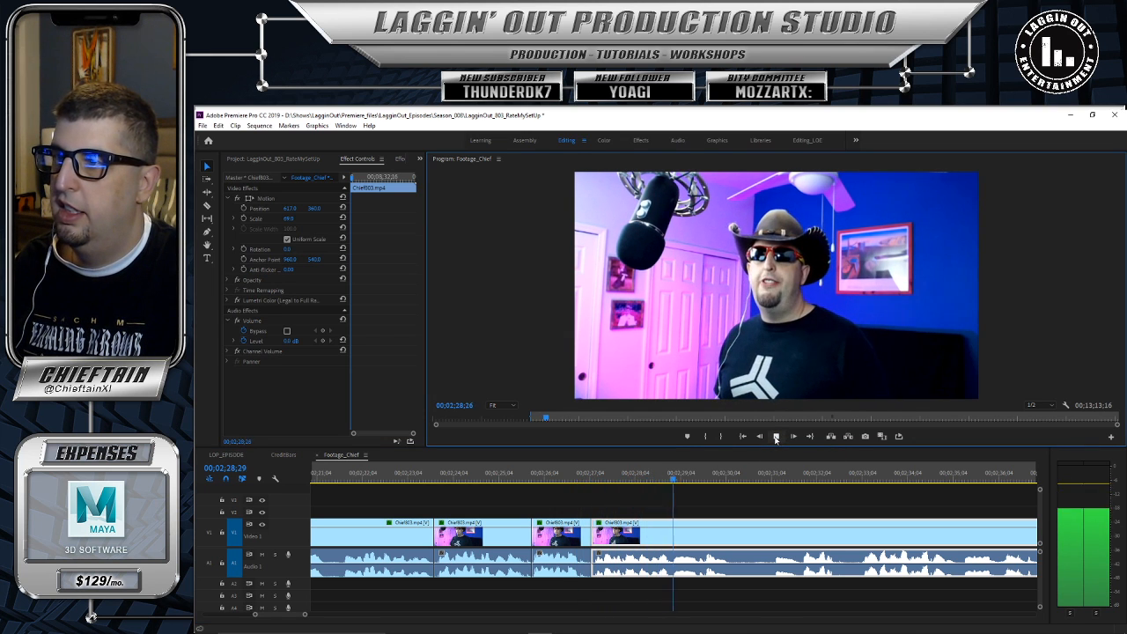
{"action": "left_click", "coordinate": [774, 437]}
Step: Split the last Chief803.mp4 clip at 00;02;30;07, play on past the cut, and return to 00;02;31;24
{"action": "left_click_drag", "start_coordinate": [736, 481], "coordinate": [731, 480]}
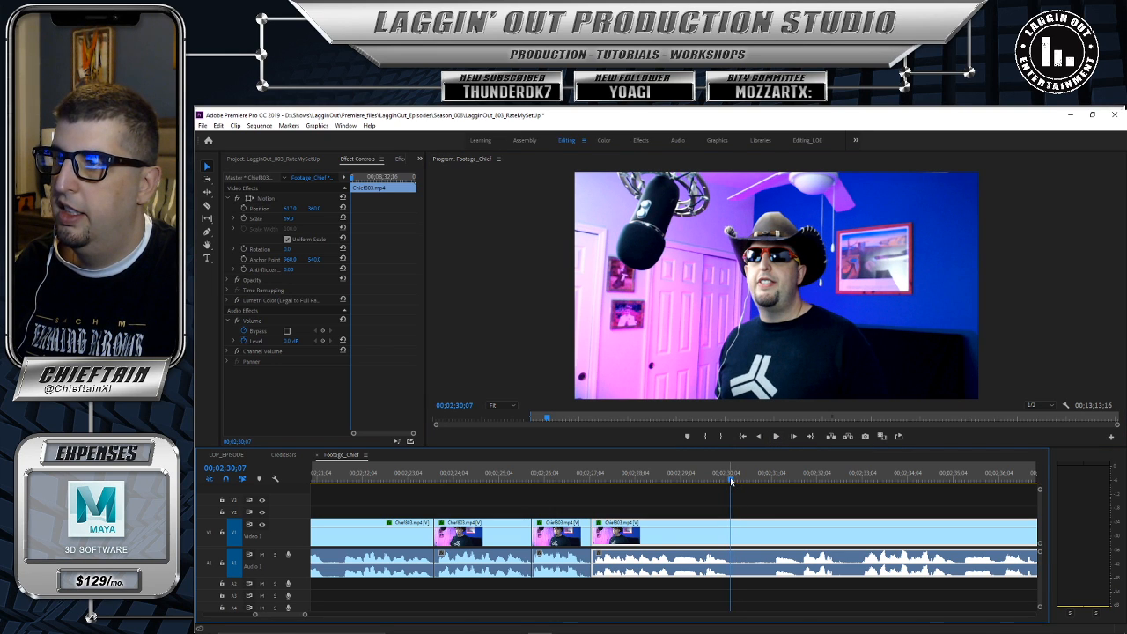
{"action": "left_click", "coordinate": [733, 530]}
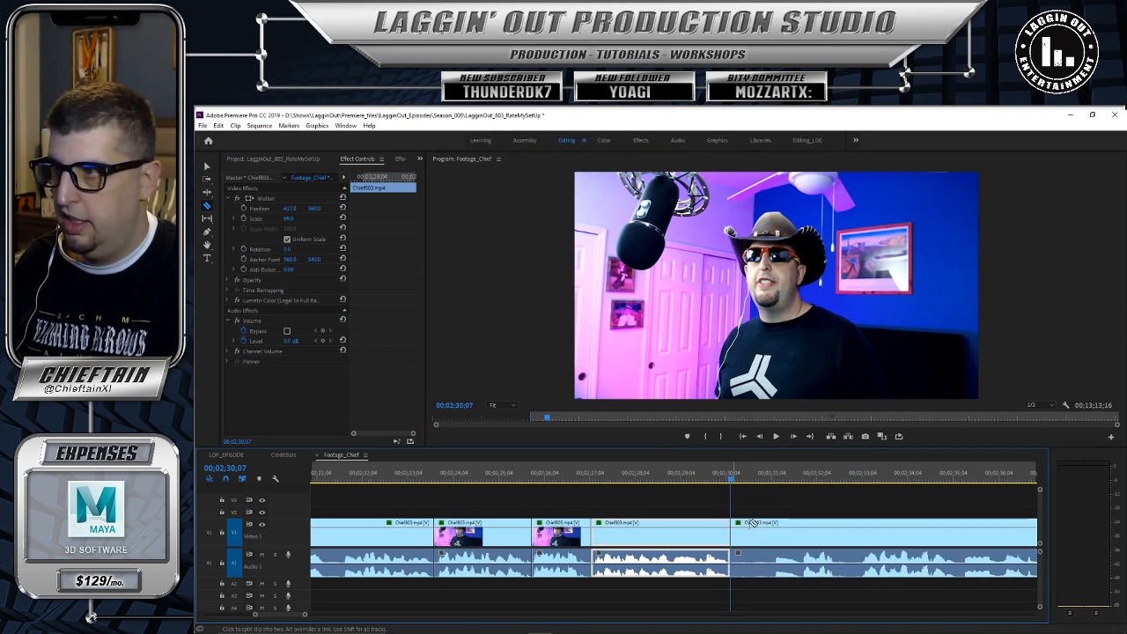
{"action": "left_click", "coordinate": [775, 436]}
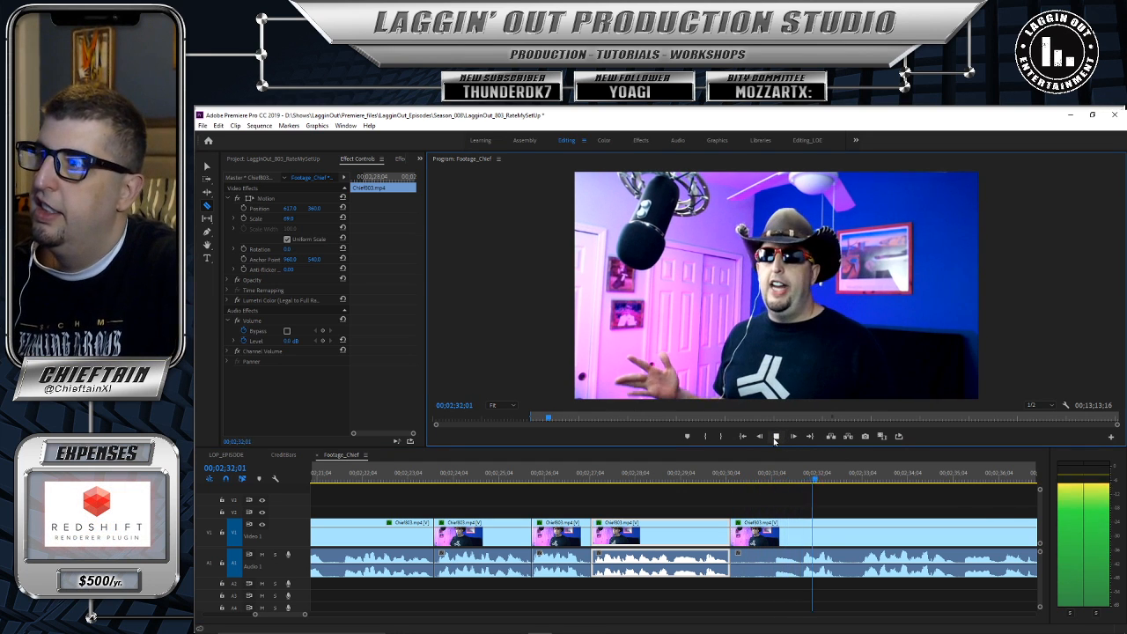
{"action": "left_click", "coordinate": [775, 437]}
{"action": "left_click_drag", "start_coordinate": [861, 478], "coordinate": [802, 478]}
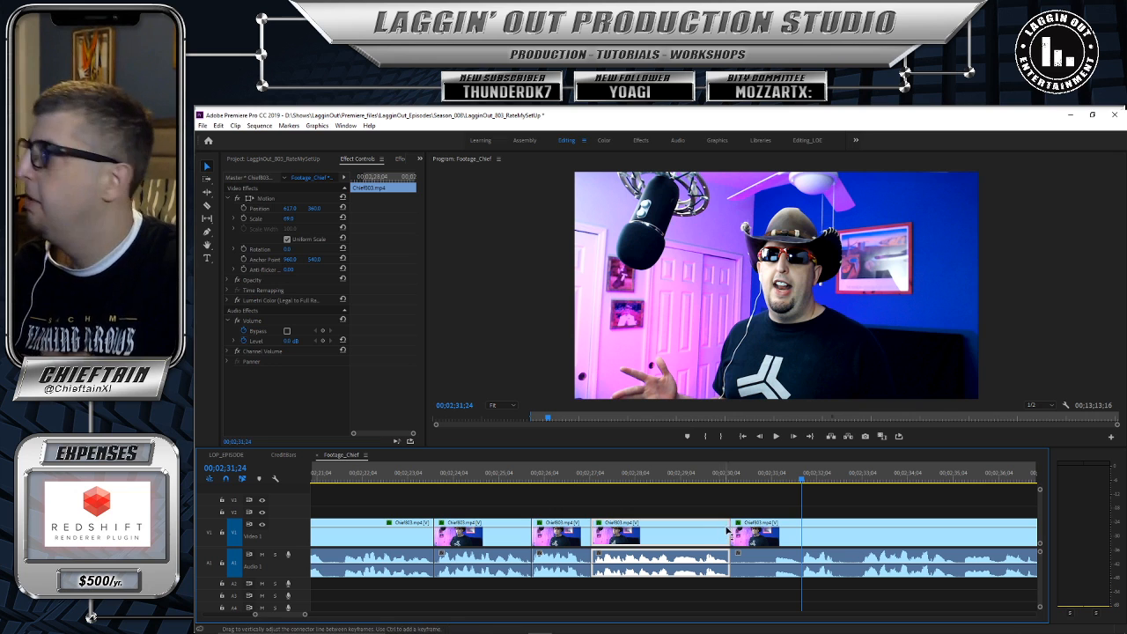
Step: Trim the start of the clip after the 00;02;30;07 cut, close the gap, and replay the join from 00;02;29;26
{"action": "mouse_move", "coordinate": [732, 522]}
{"action": "left_mouse_down"}
{"action": "mouse_move", "coordinate": [801, 526]}
{"action": "mouse_move", "coordinate": [731, 526]}
{"action": "left_mouse_up"}
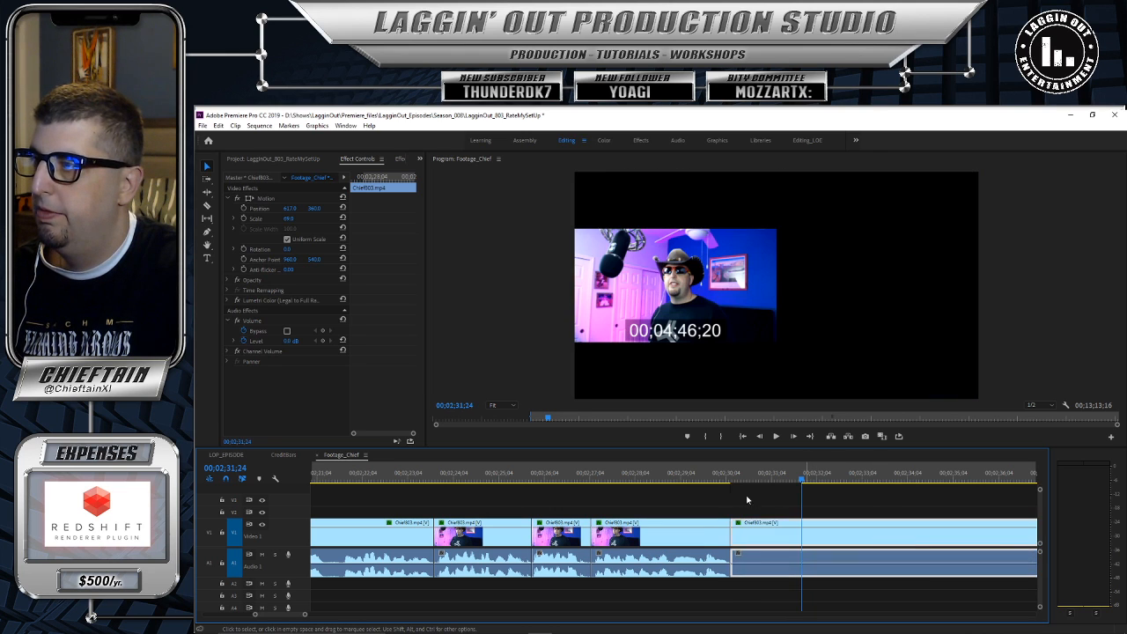
{"action": "left_click_drag", "start_coordinate": [736, 480], "coordinate": [715, 476]}
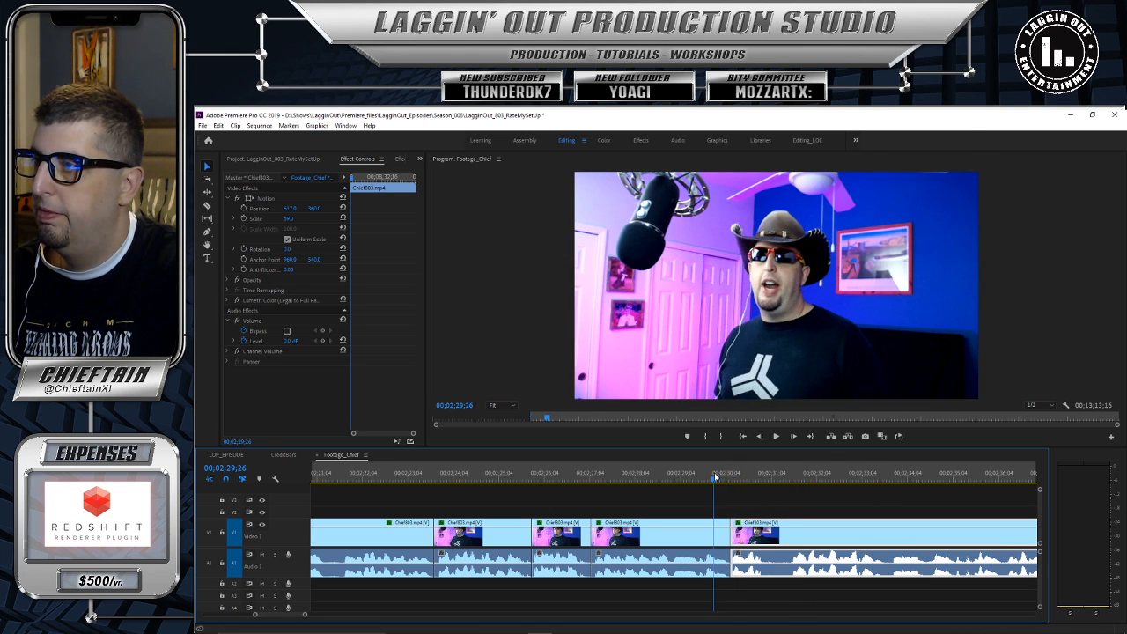
{"action": "left_click", "coordinate": [777, 437]}
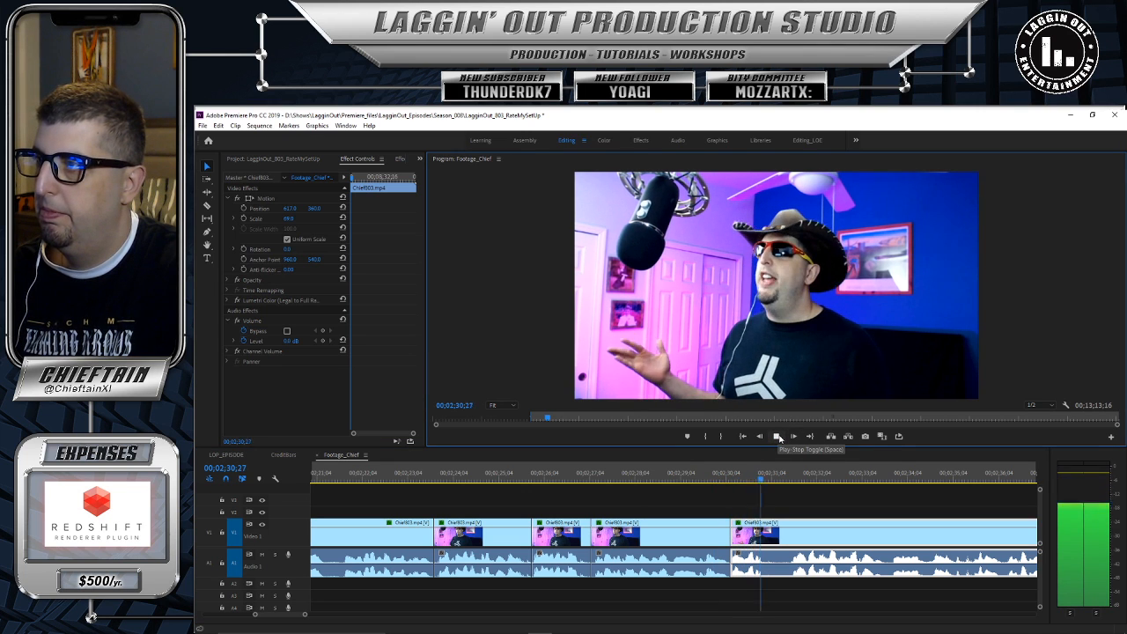
{"action": "key", "text": "space"}
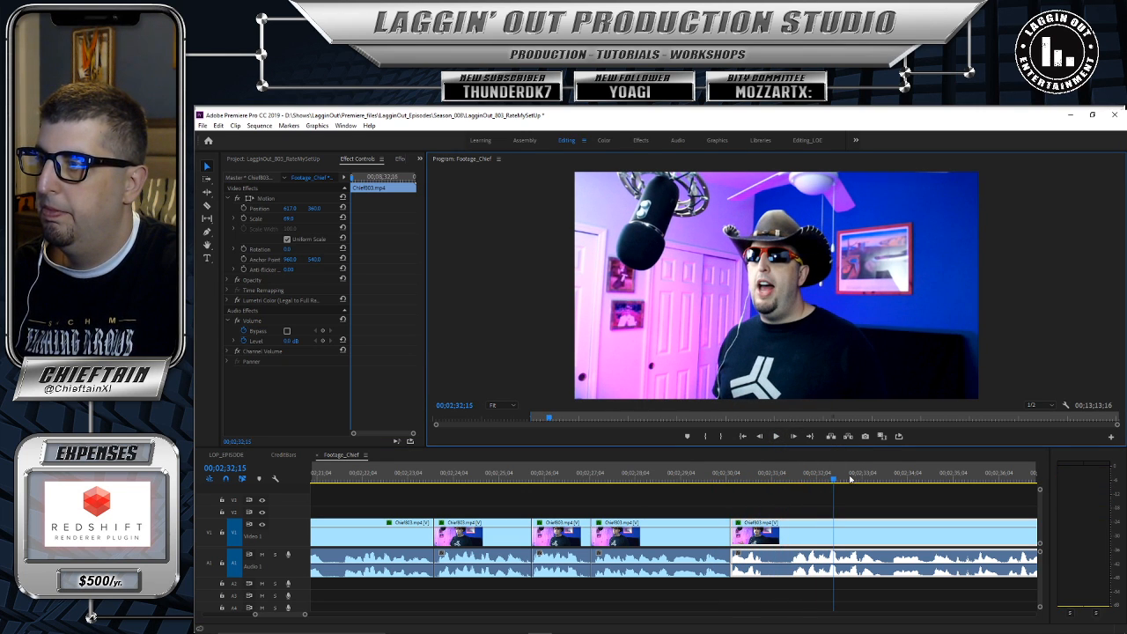
Step: Split the last clip at 00;02;31;01, trim about 13 frames off the start of the following part, and move it back to close the gap
{"action": "left_click_drag", "start_coordinate": [835, 481], "coordinate": [768, 498]}
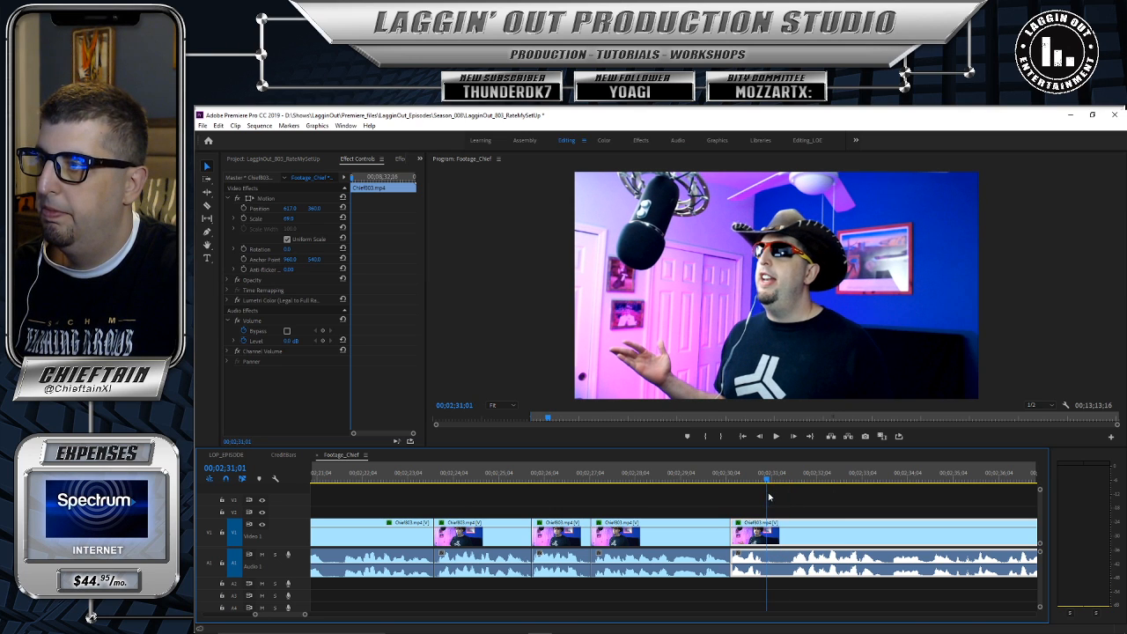
{"action": "key", "text": "c"}
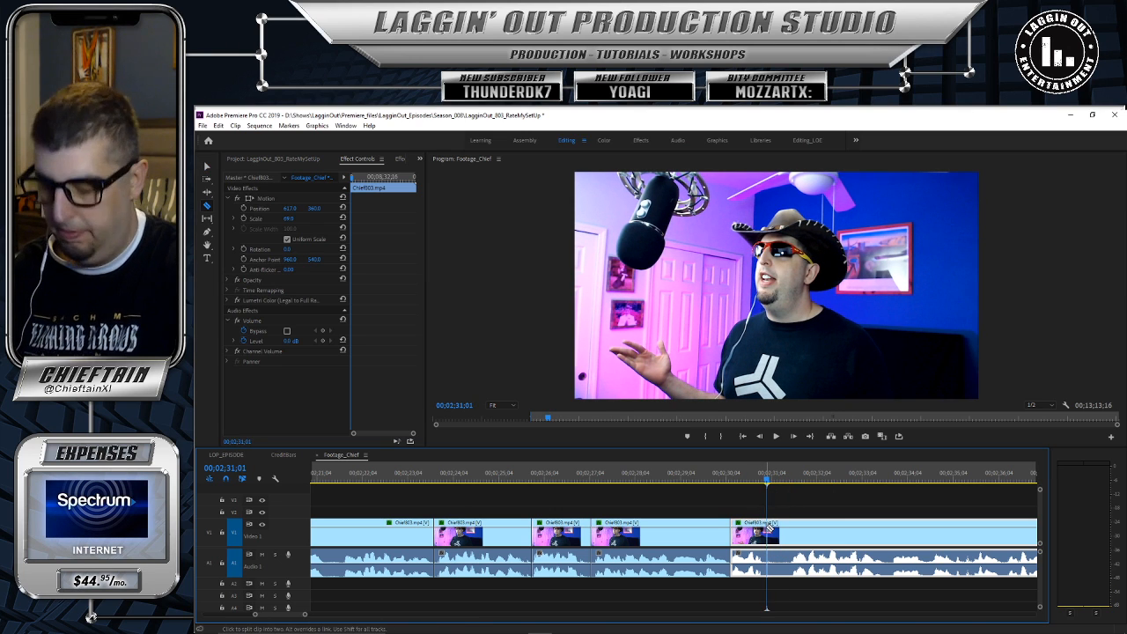
{"action": "left_click", "coordinate": [768, 527]}
{"action": "key", "text": "v"}
{"action": "left_click_drag", "start_coordinate": [774, 521], "coordinate": [787, 523]}
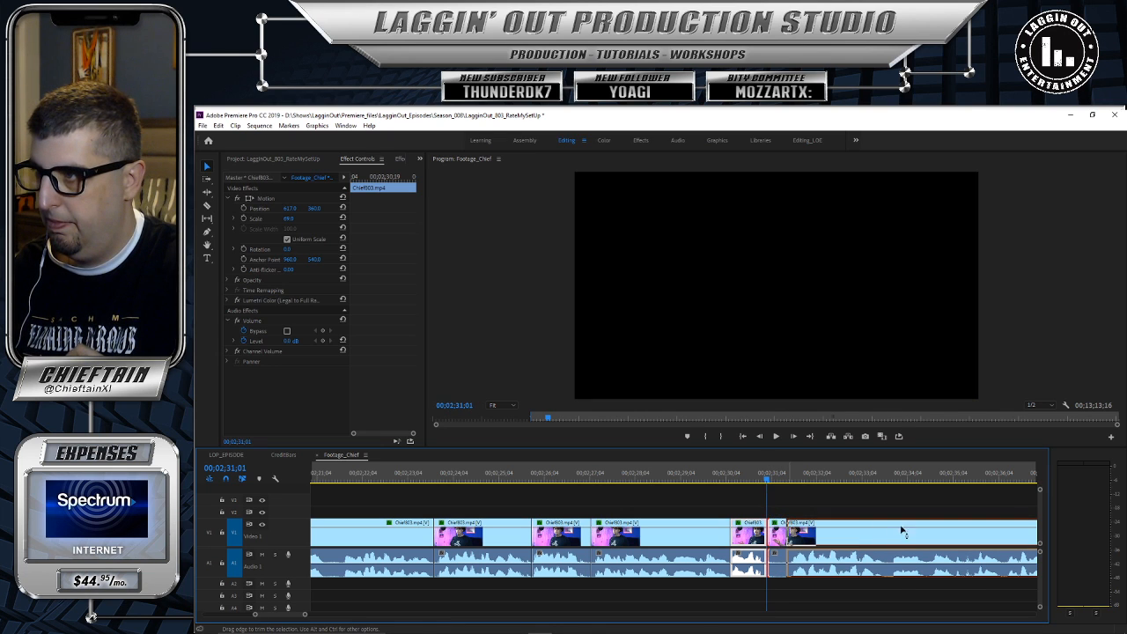
{"action": "left_click_drag", "start_coordinate": [880, 526], "coordinate": [874, 523]}
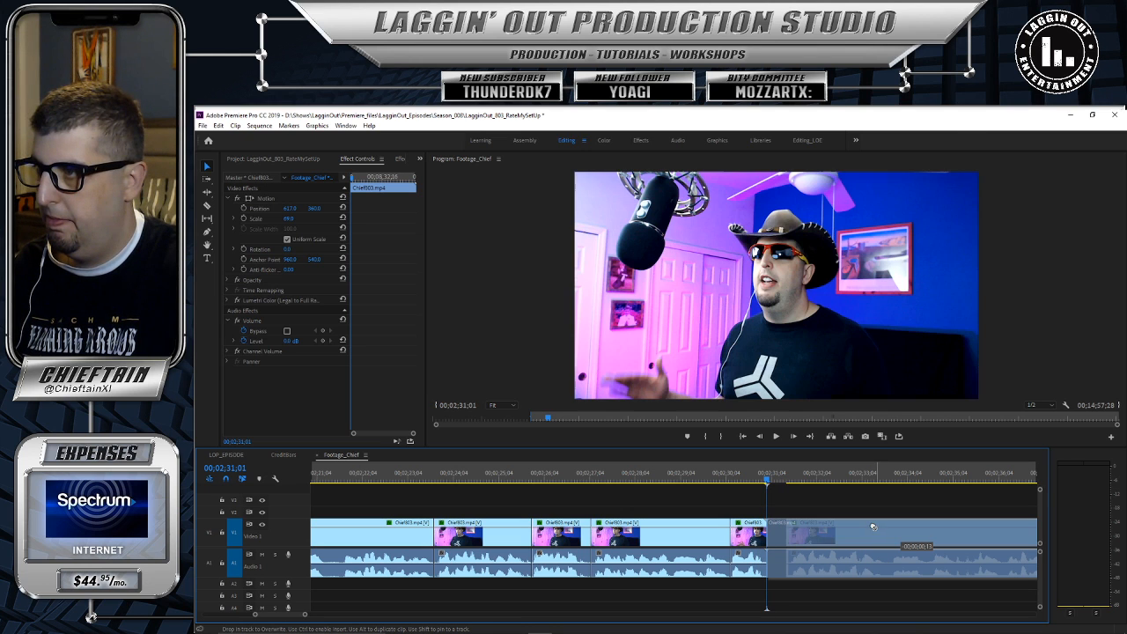
Step: Replay the join at 00;02;31;01 from 00;02;29;25 and play on to 00;02;43;25
{"action": "key", "text": "Left"}
{"action": "key", "text": "Left"}
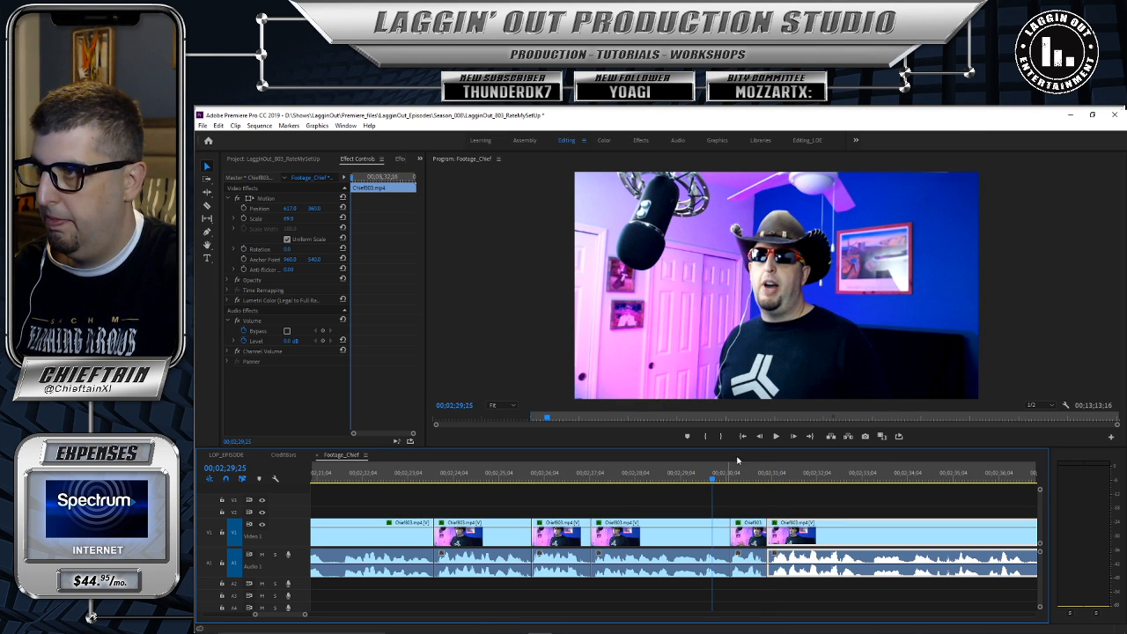
{"action": "left_click", "coordinate": [771, 437]}
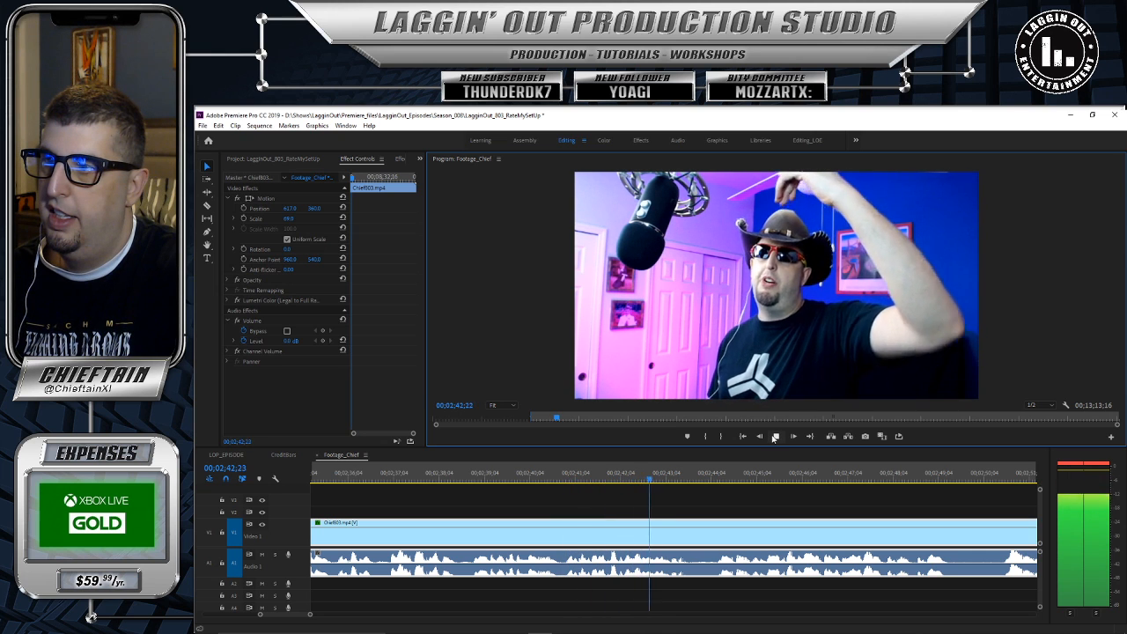
{"action": "left_click", "coordinate": [775, 437]}
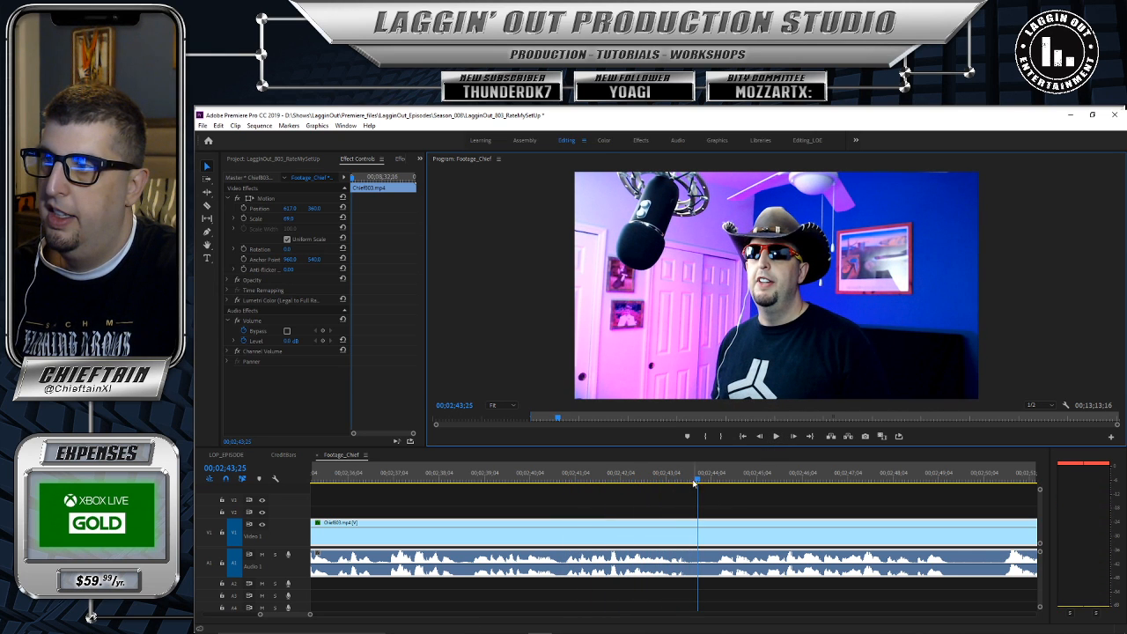
Step: Replay the footage from 00;02;41;27 and split the last Chief803.mp4 clip at 00;02;43;19
{"action": "left_click_drag", "start_coordinate": [694, 482], "coordinate": [612, 484]}
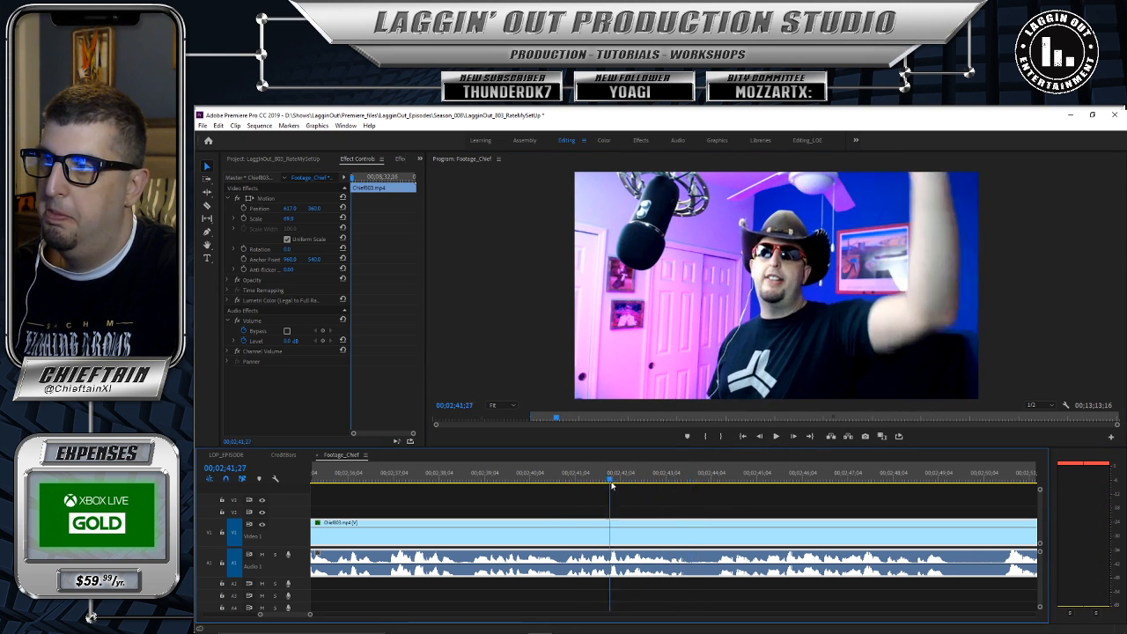
{"action": "left_click", "coordinate": [775, 436]}
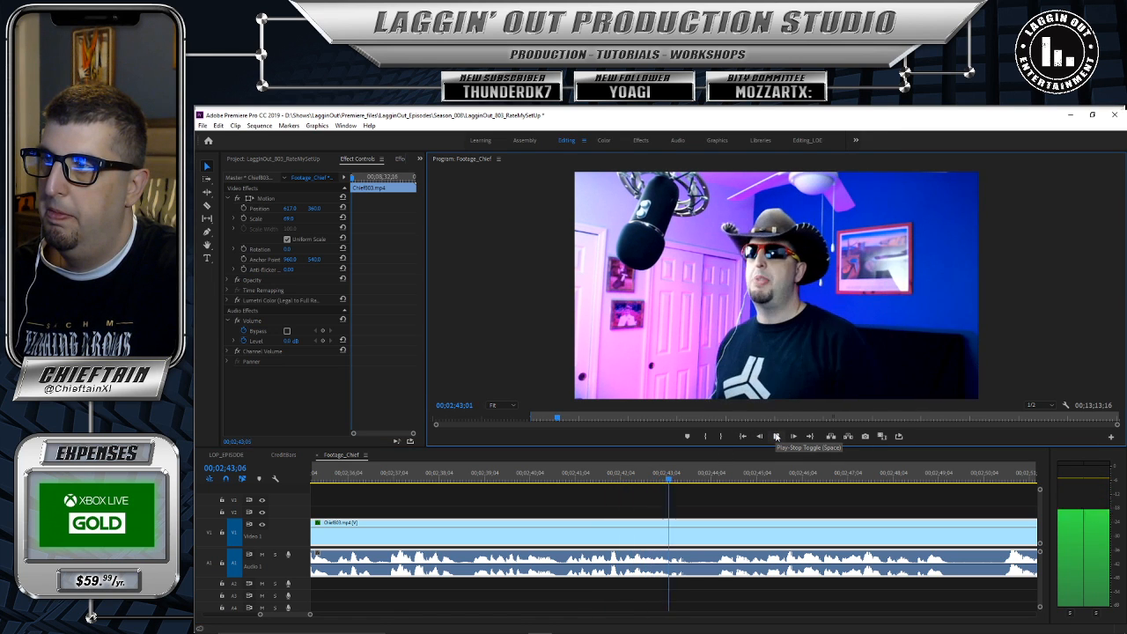
{"action": "left_click", "coordinate": [776, 437]}
{"action": "left_click_drag", "start_coordinate": [695, 480], "coordinate": [692, 482]}
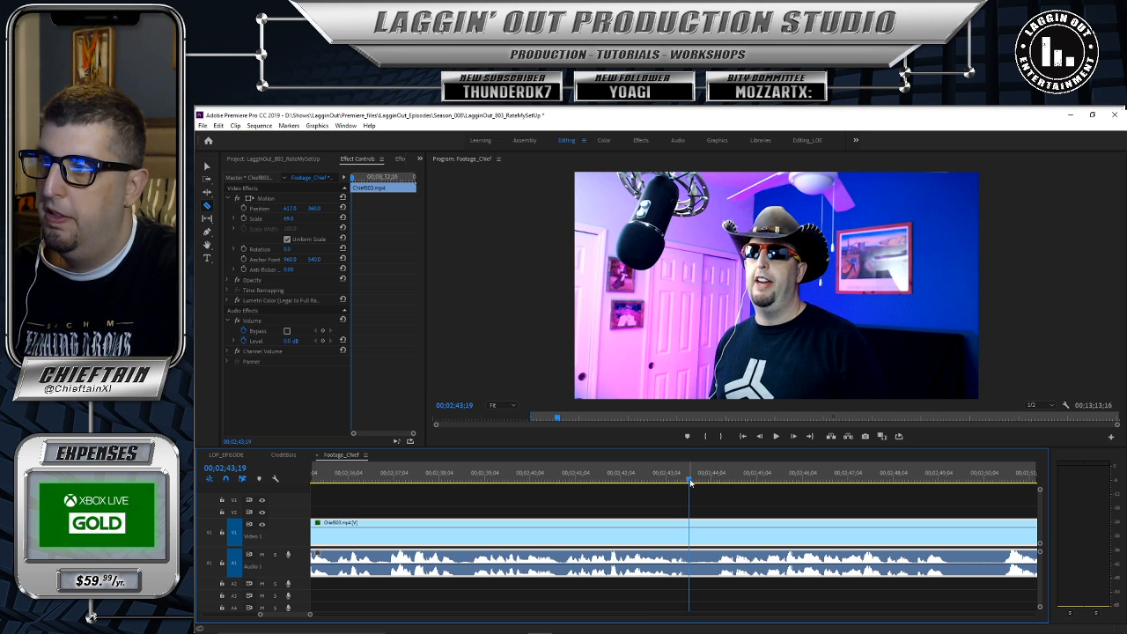
{"action": "left_click", "coordinate": [689, 532]}
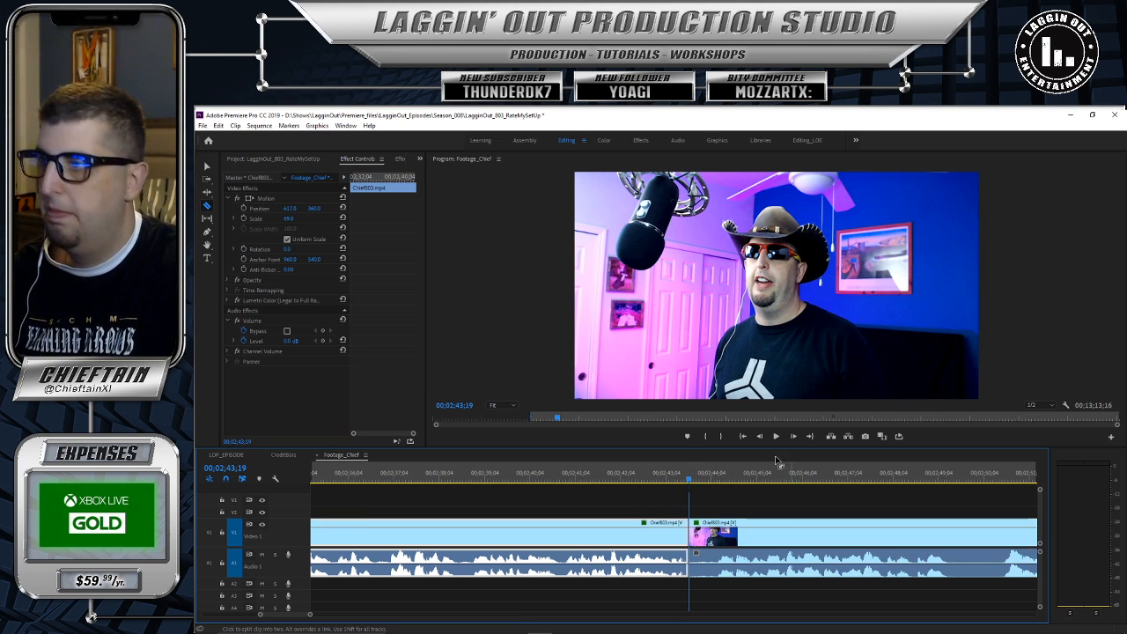
Step: Trim the start of the clip after the 00;02;43;19 cut to 00;02;45;19, close the gap, and replay the join
{"action": "left_click", "coordinate": [776, 437]}
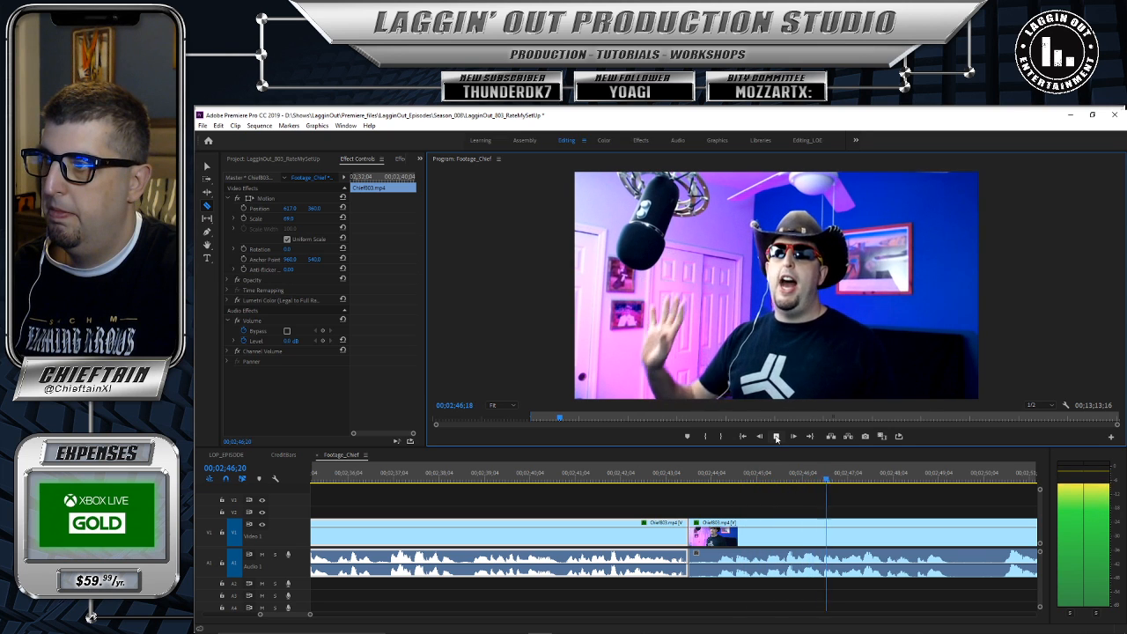
{"action": "left_click", "coordinate": [776, 437]}
{"action": "left_click_drag", "start_coordinate": [768, 491], "coordinate": [726, 500]}
{"action": "left_click", "coordinate": [776, 437]}
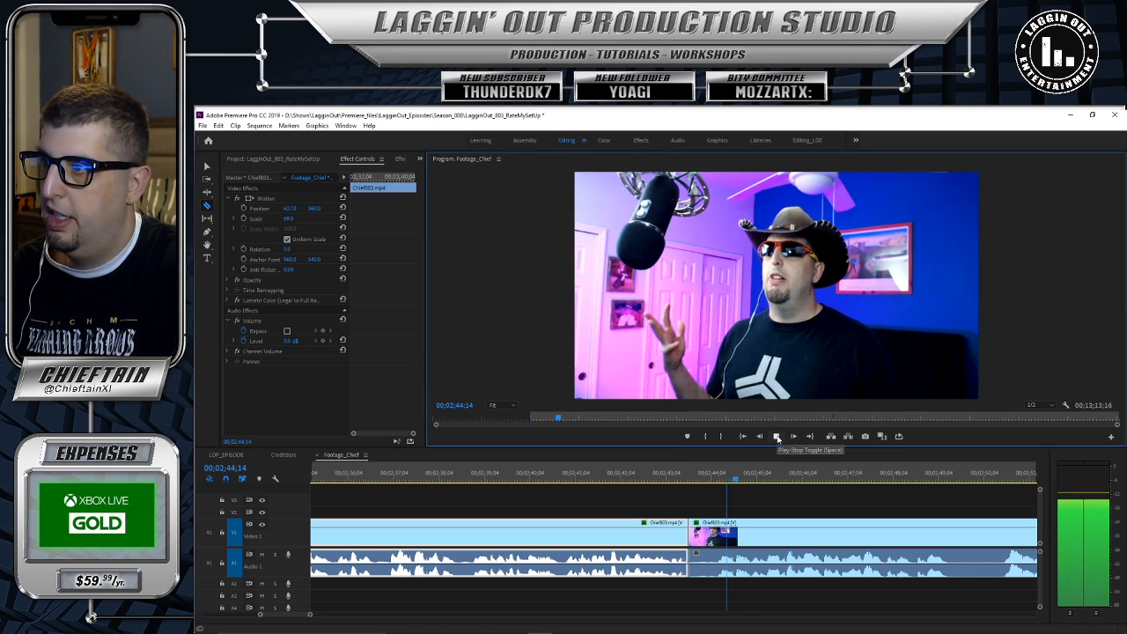
{"action": "left_click", "coordinate": [776, 436]}
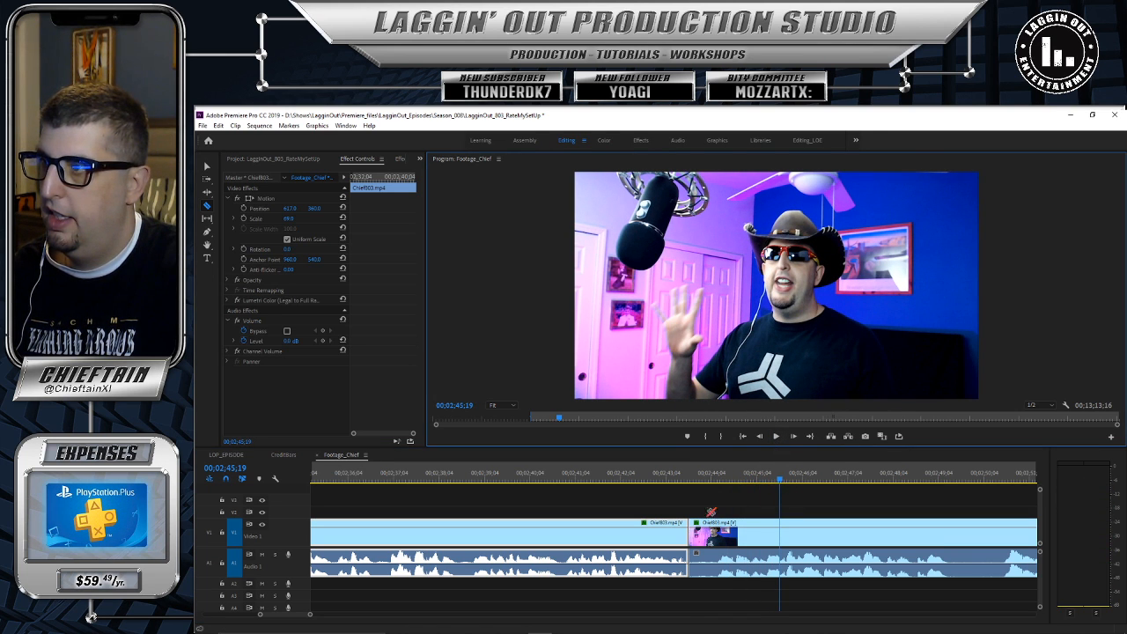
{"action": "left_click_drag", "start_coordinate": [691, 521], "coordinate": [783, 524]}
{"action": "left_click_drag", "start_coordinate": [878, 526], "coordinate": [786, 531]}
{"action": "left_click", "coordinate": [656, 476]}
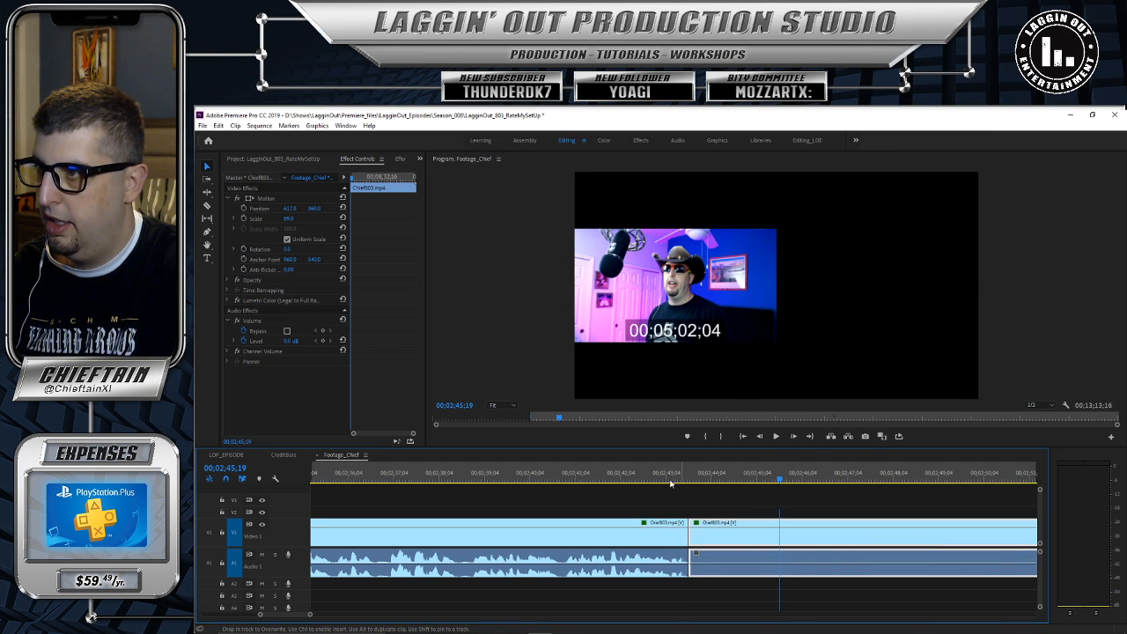
{"action": "left_click", "coordinate": [775, 437]}
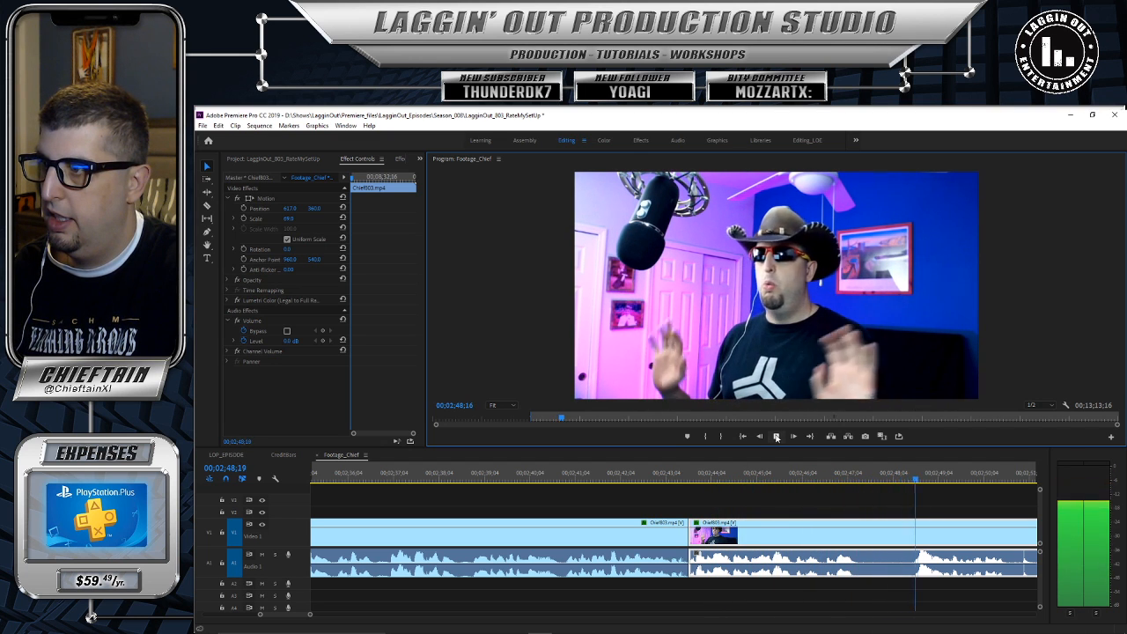
Step: Stop playback and split the clip at 00;02;47;12, where the pause in speech begins
{"action": "key", "text": "space"}
{"action": "left_click_drag", "start_coordinate": [944, 480], "coordinate": [854, 507]}
{"action": "left_click_drag", "start_coordinate": [857, 508], "coordinate": [859, 508]}
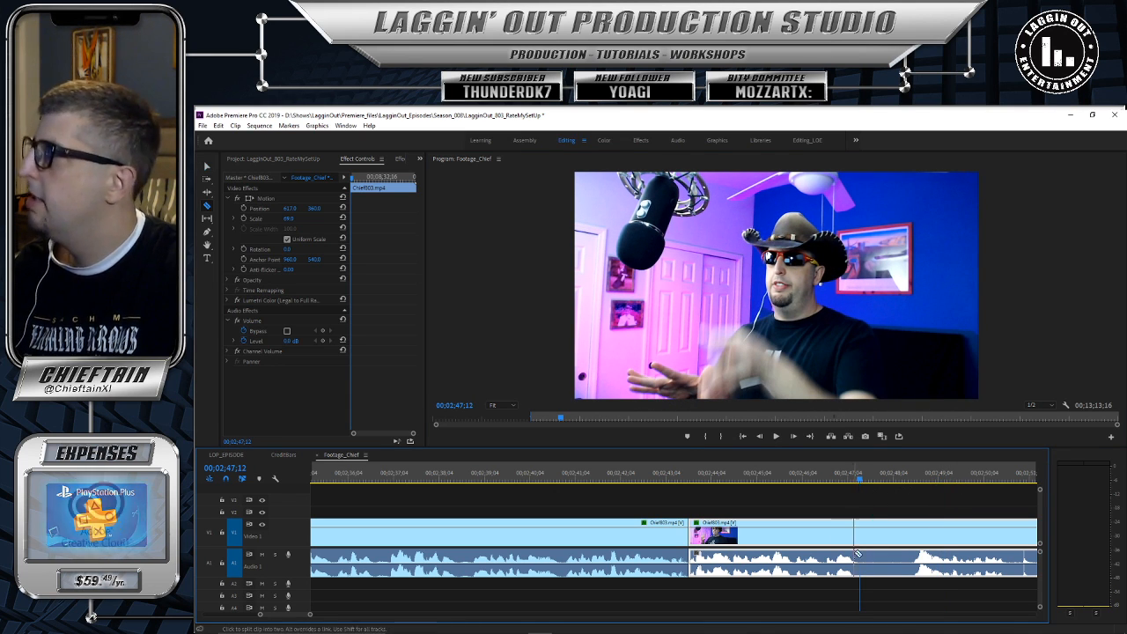
{"action": "key", "text": "c"}
{"action": "left_click", "coordinate": [861, 527]}
{"action": "key", "text": "v"}
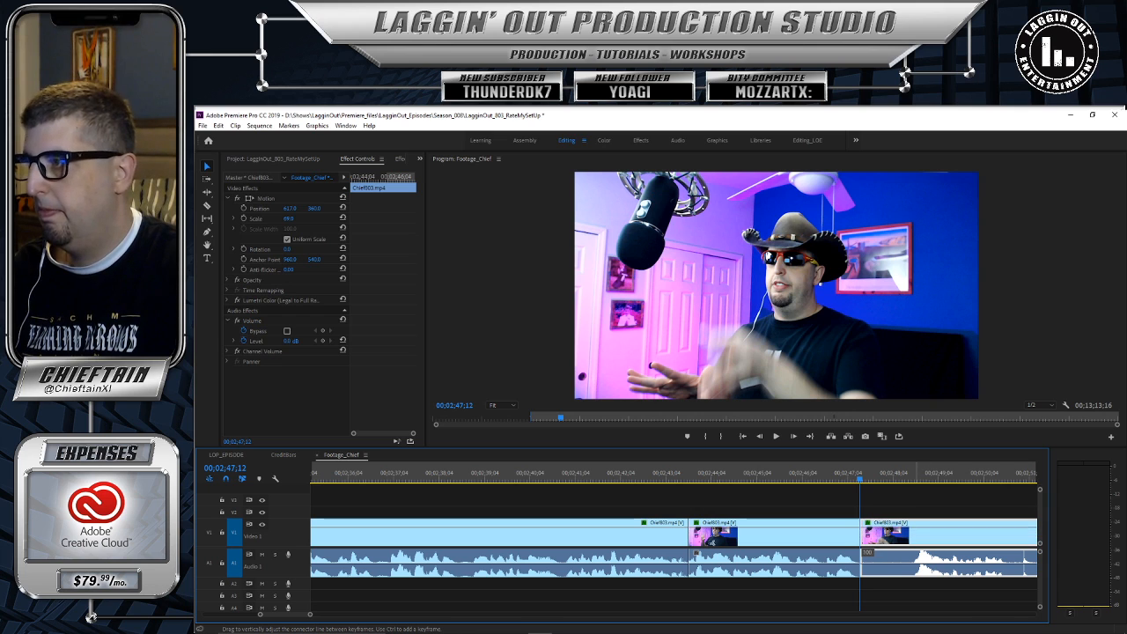
Step: Trim the silent opening off the clip after the 00;02;47;12 cut and move it back to close the gap
{"action": "left_click_drag", "start_coordinate": [863, 526], "coordinate": [912, 529]}
{"action": "left_click_drag", "start_coordinate": [990, 527], "coordinate": [940, 527]}
Step: Play back over the new cut and split the following clip where its next quiet stretch begins, shortly before 00;02;51;24
{"action": "left_click_drag", "start_coordinate": [311, 615], "coordinate": [374, 621]}
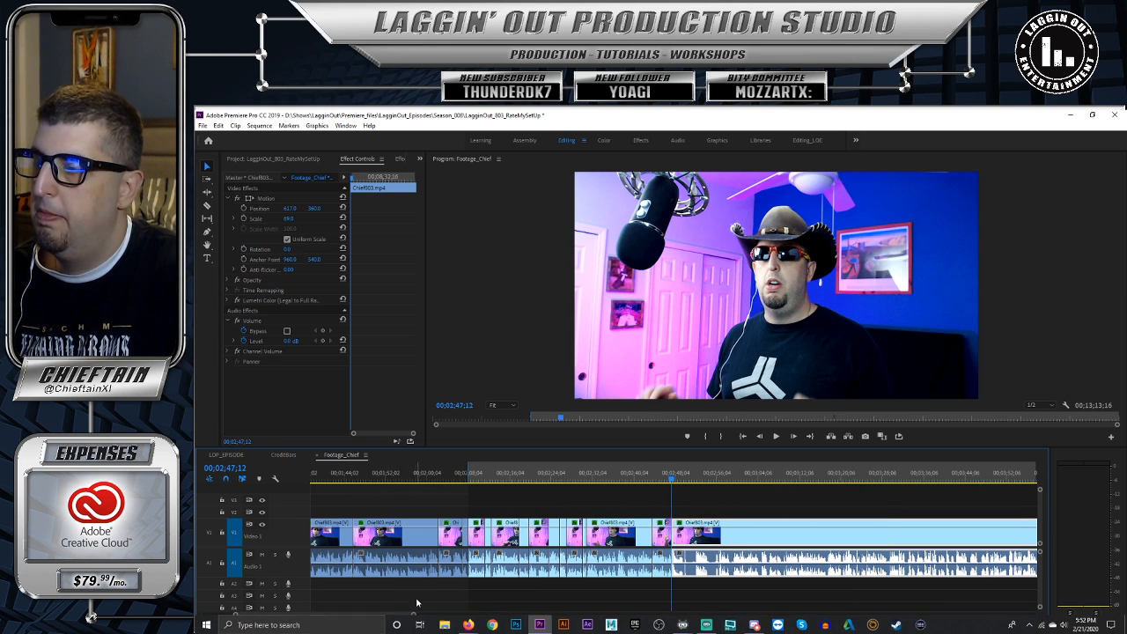
{"action": "left_click_drag", "start_coordinate": [413, 616], "coordinate": [371, 622]}
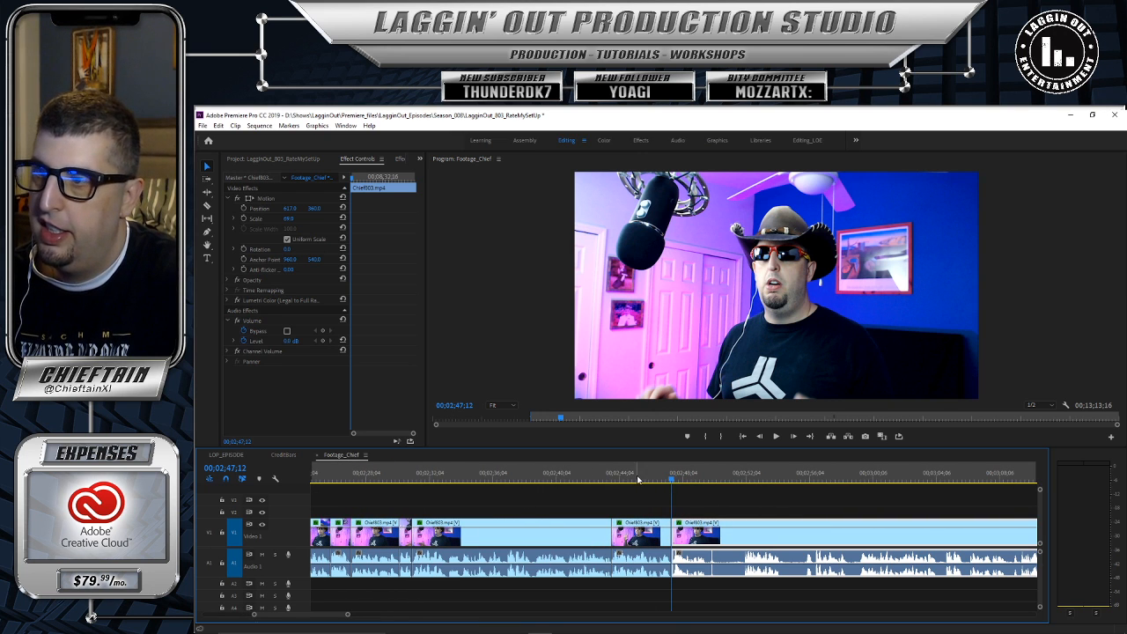
{"action": "left_click", "coordinate": [600, 480]}
{"action": "left_click", "coordinate": [775, 436]}
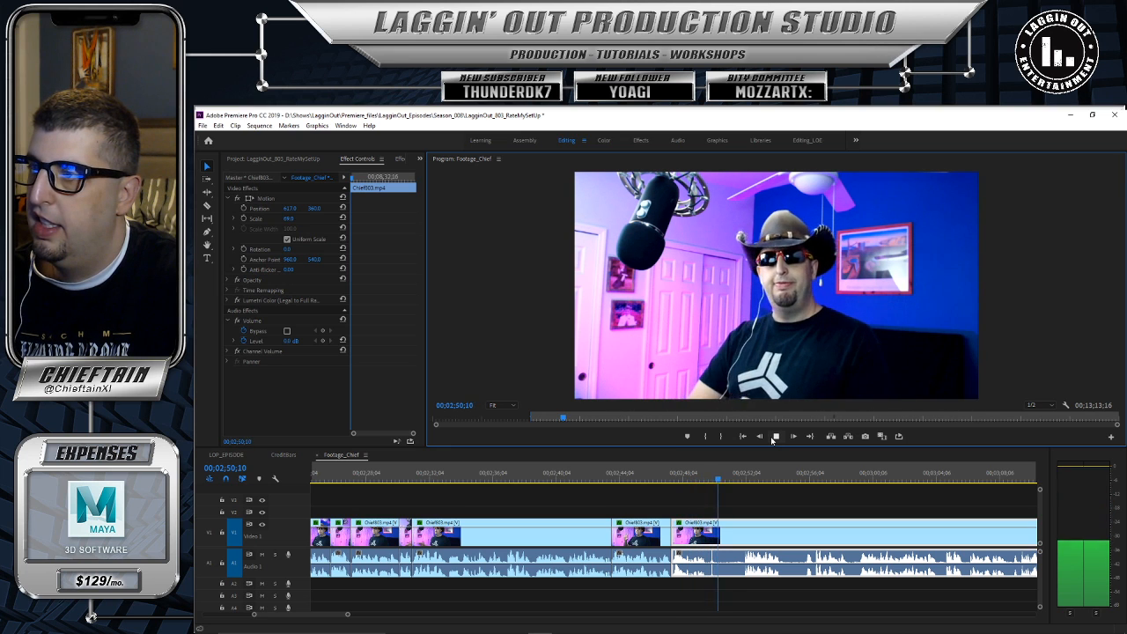
{"action": "left_click", "coordinate": [773, 438]}
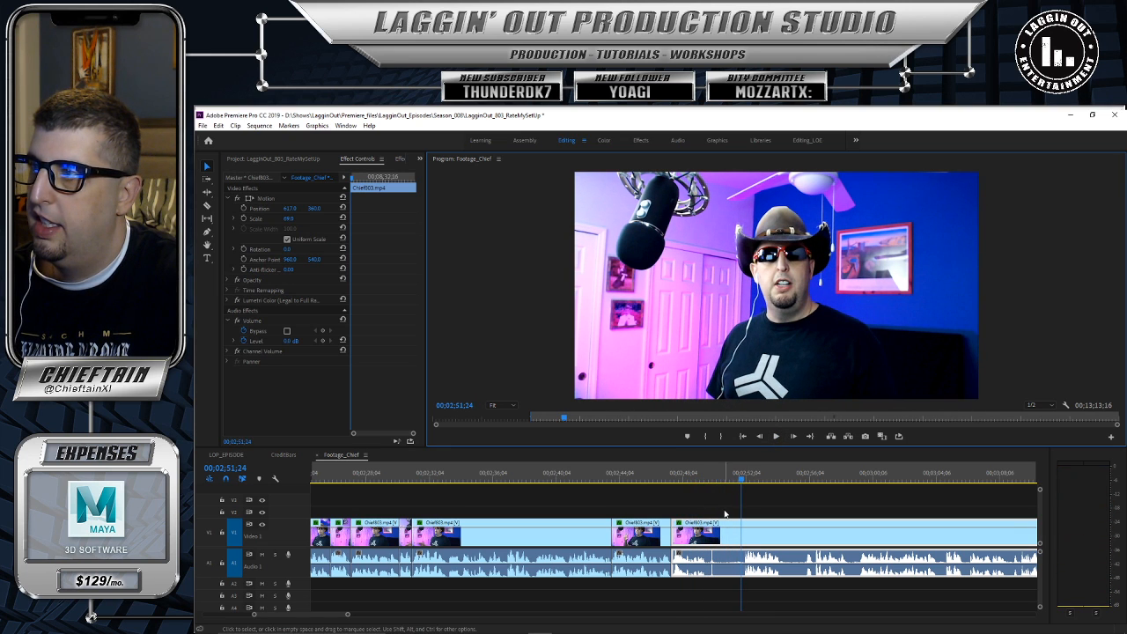
{"action": "key", "text": "c"}
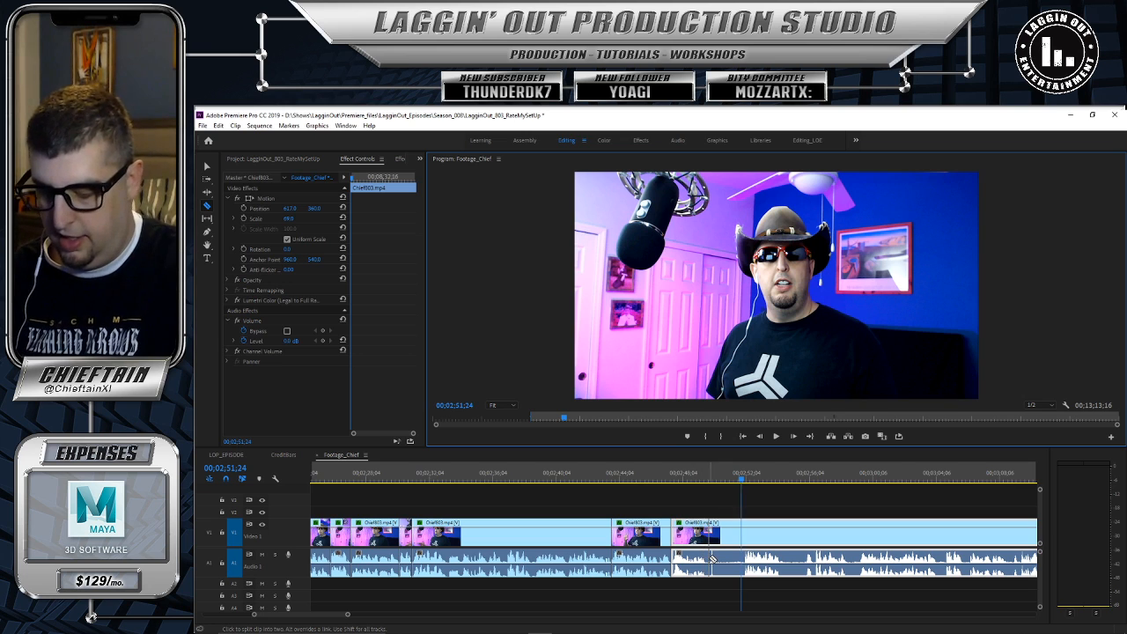
{"action": "left_click", "coordinate": [711, 560]}
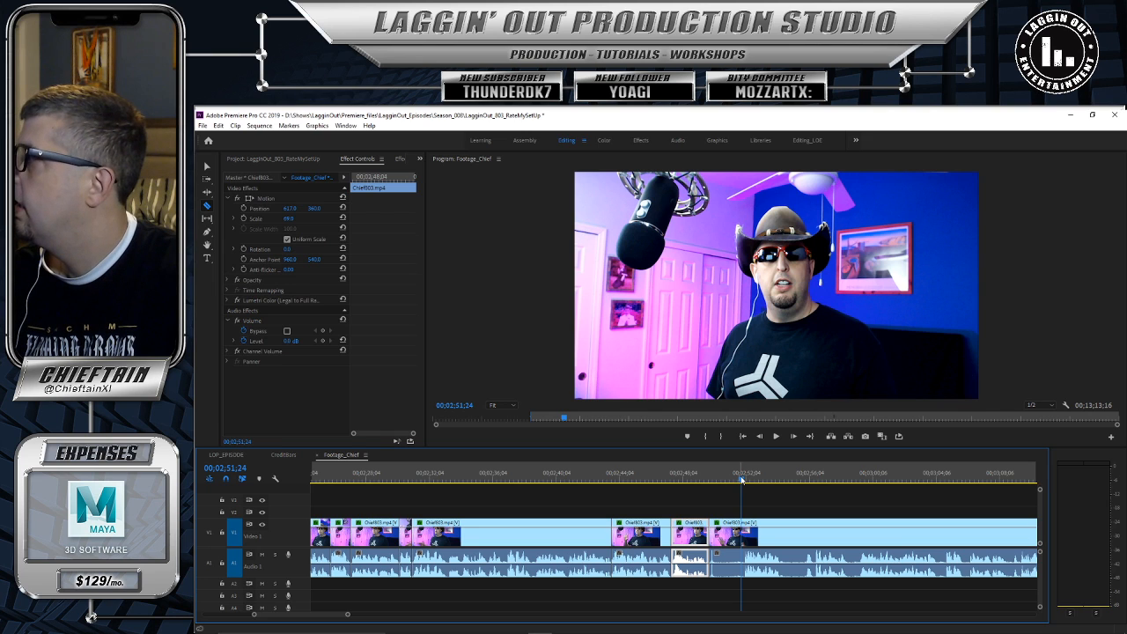
Step: Trim the start of the last clip to 00;02;51;24 and shift it back against the preceding clip
{"action": "key", "text": "alt+Tab"}
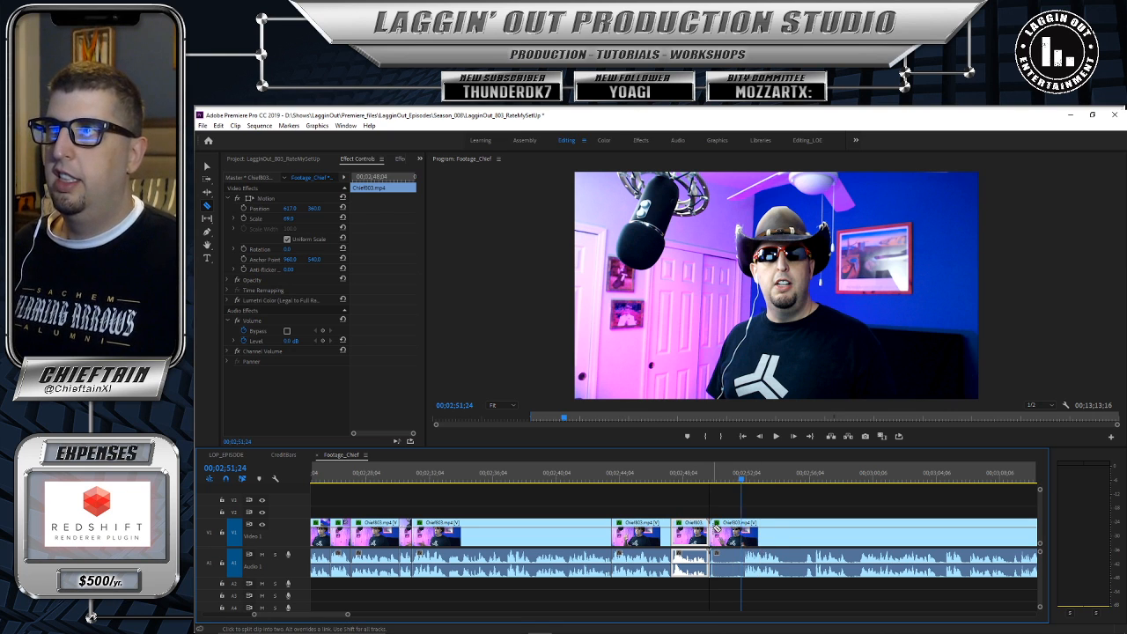
{"action": "left_click", "coordinate": [207, 166]}
{"action": "left_click", "coordinate": [717, 527]}
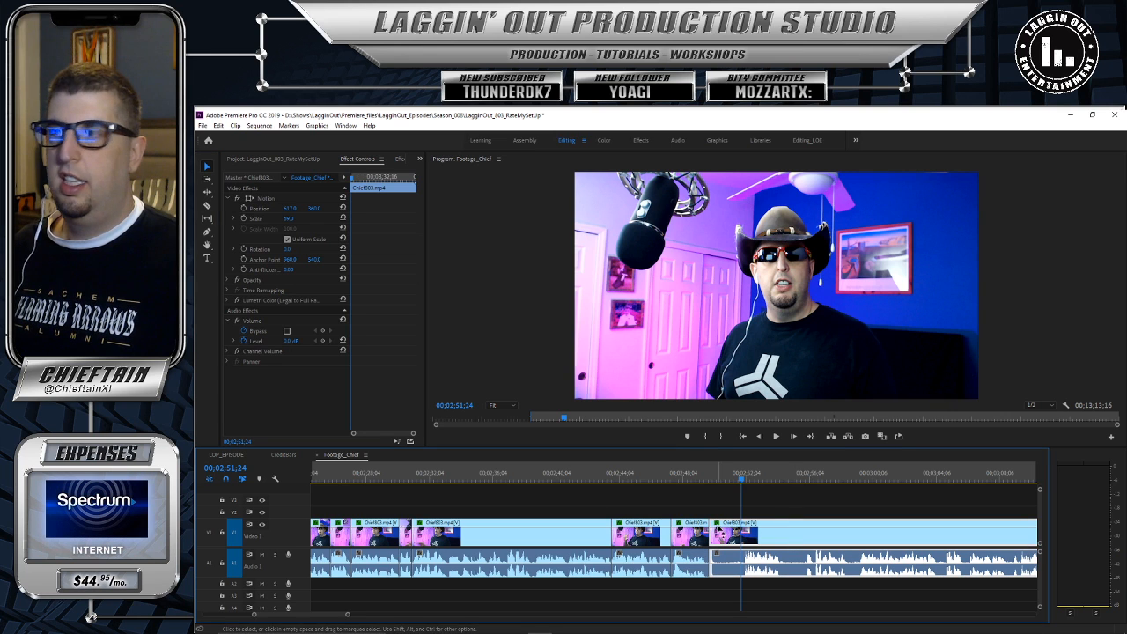
{"action": "left_click_drag", "start_coordinate": [711, 525], "coordinate": [742, 526]}
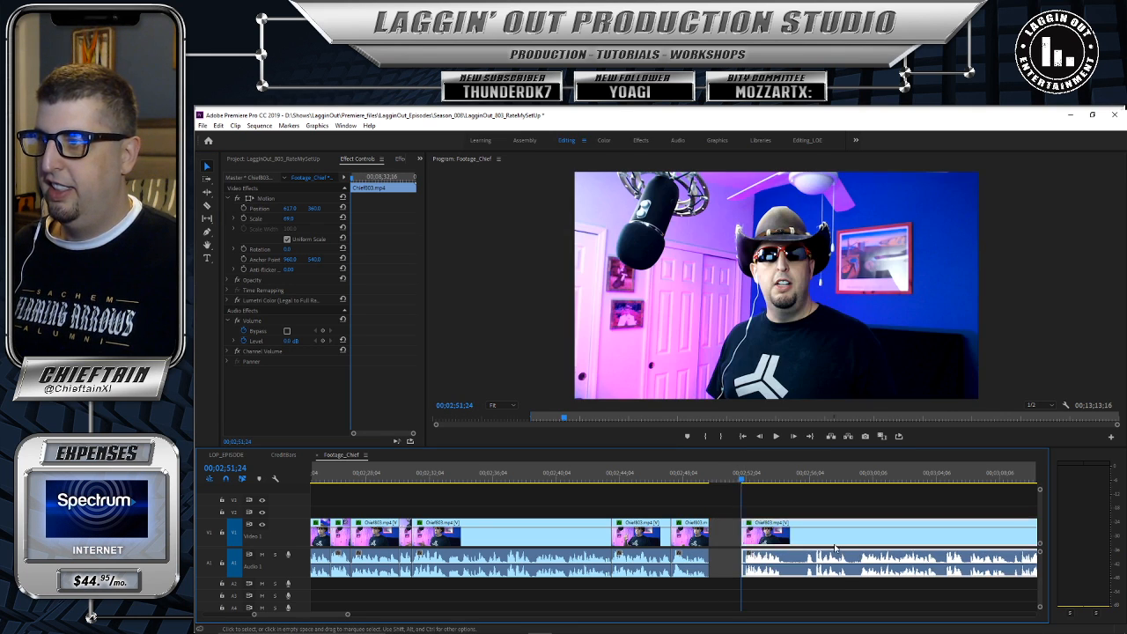
{"action": "left_click_drag", "start_coordinate": [836, 526], "coordinate": [806, 526]}
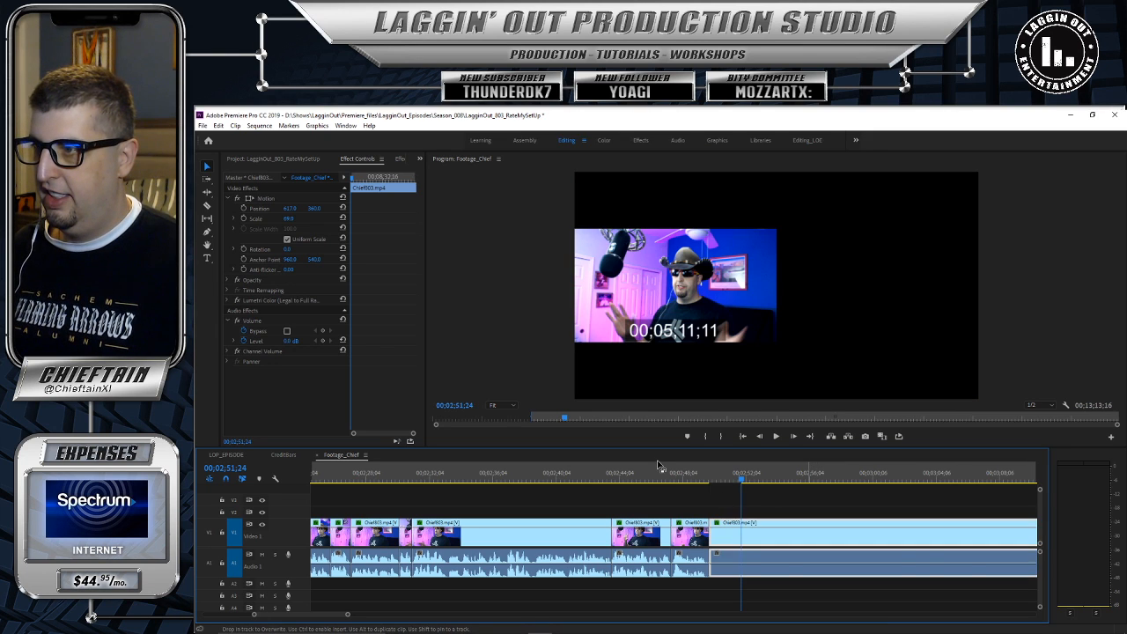
Step: Play the edit from 00;02;47;06 and split the last clip at 00;02;52;16
{"action": "left_click_drag", "start_coordinate": [704, 475], "coordinate": [669, 479]}
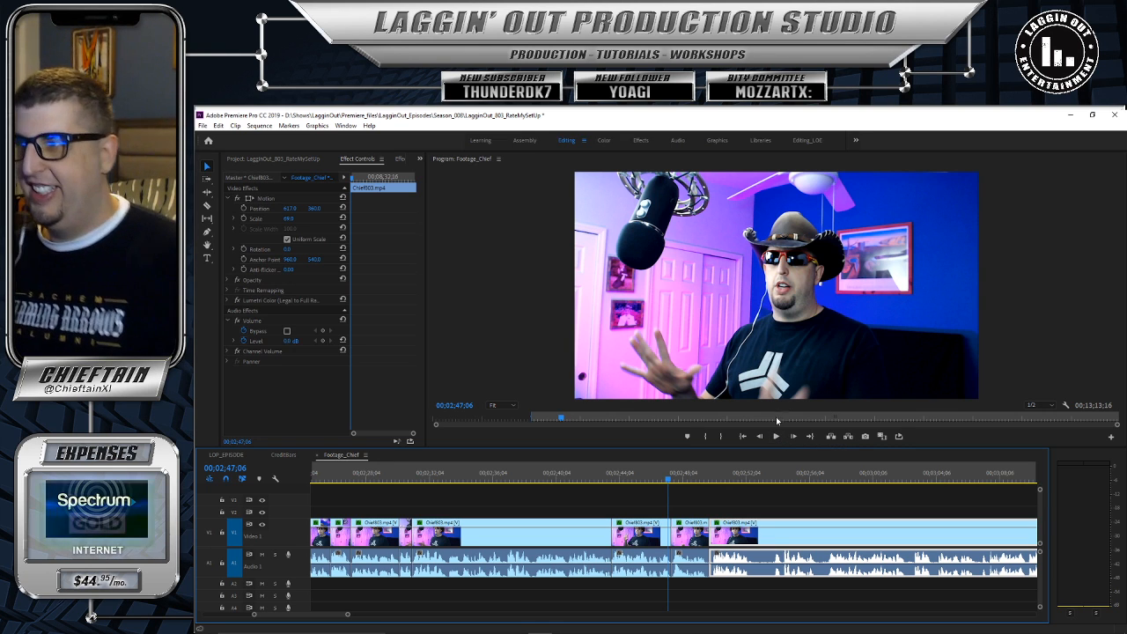
{"action": "left_click", "coordinate": [776, 435]}
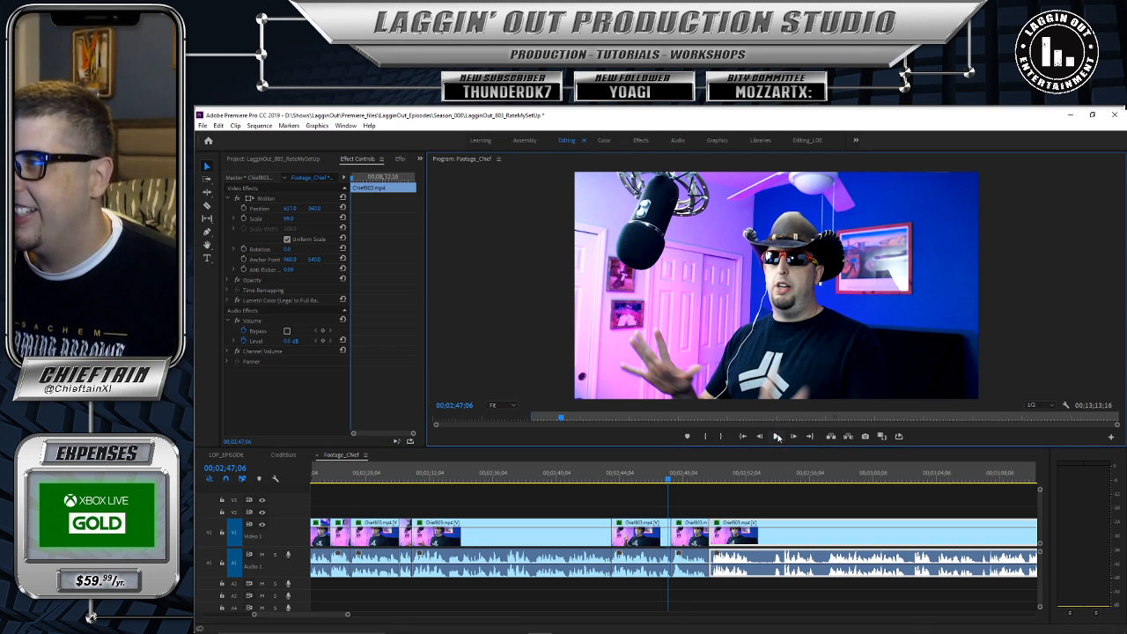
{"action": "left_click", "coordinate": [776, 436]}
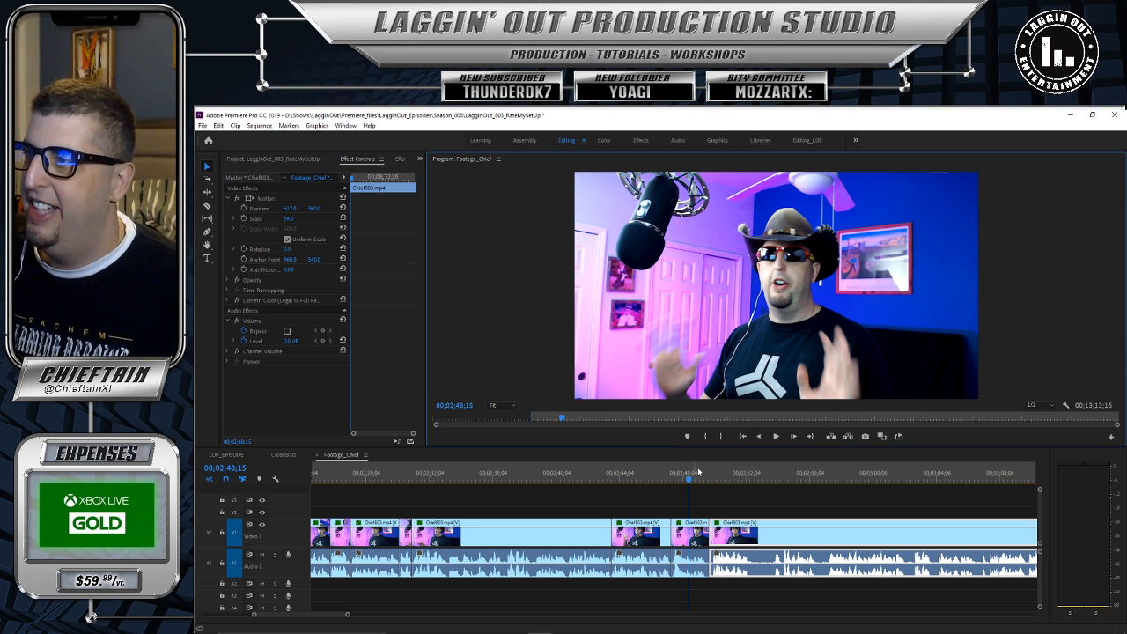
{"action": "left_click", "coordinate": [775, 436]}
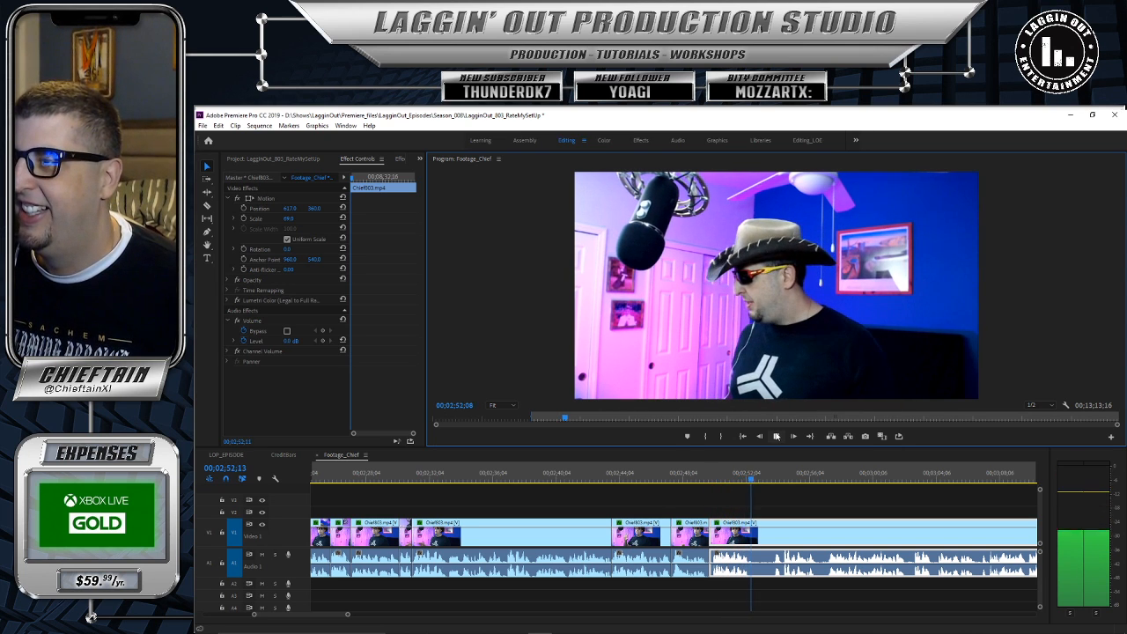
{"action": "left_click", "coordinate": [776, 436]}
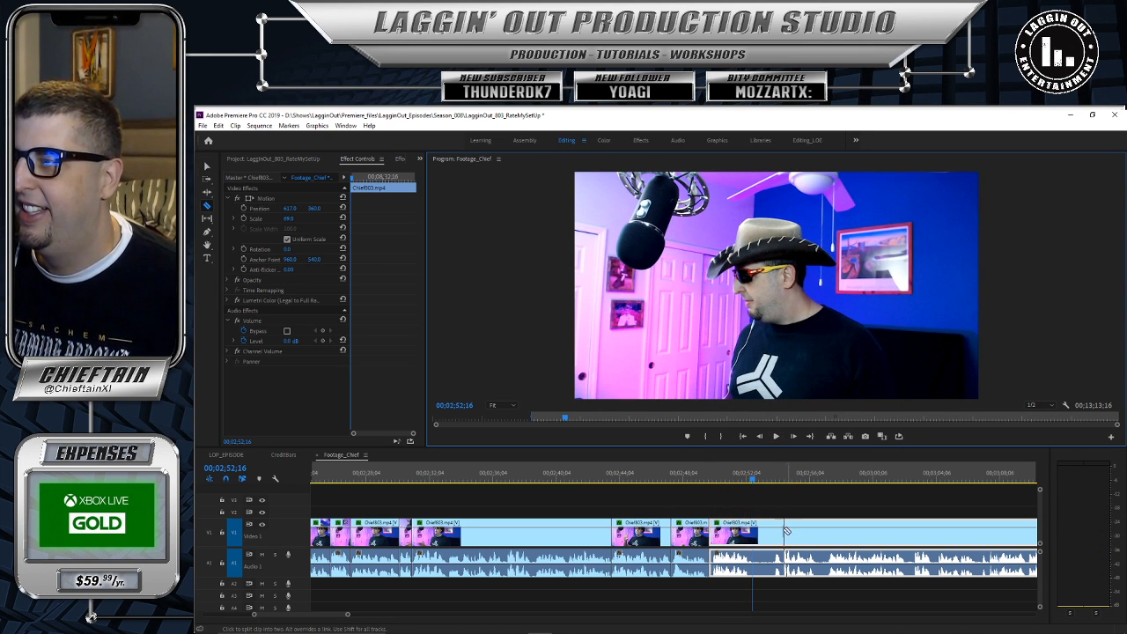
{"action": "key", "text": "c"}
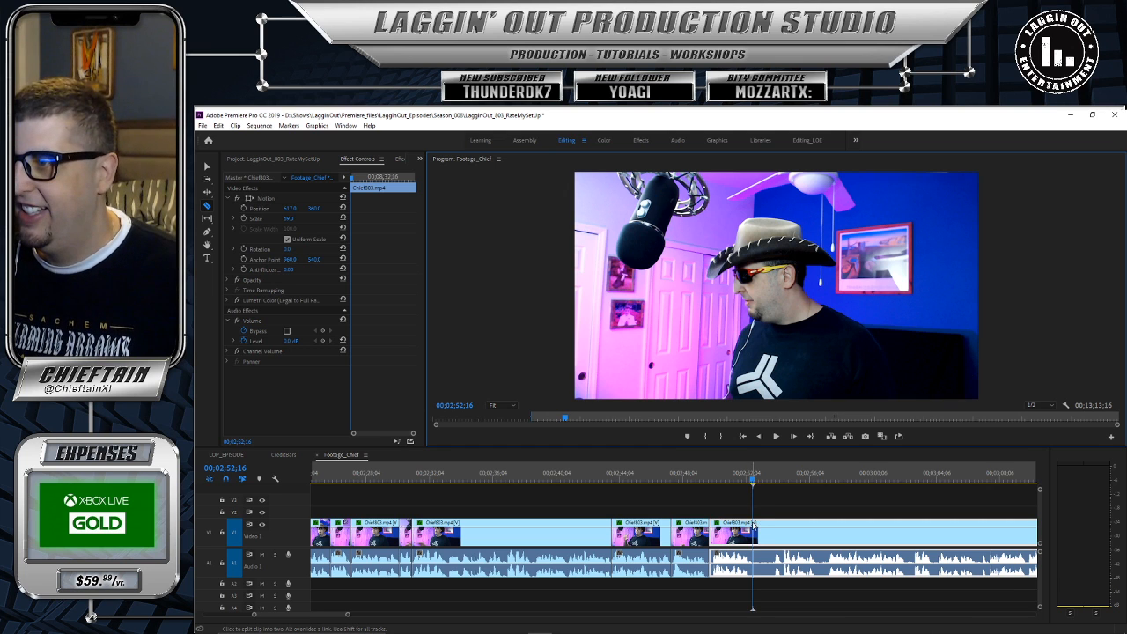
{"action": "left_click", "coordinate": [753, 524]}
{"action": "key", "text": "v"}
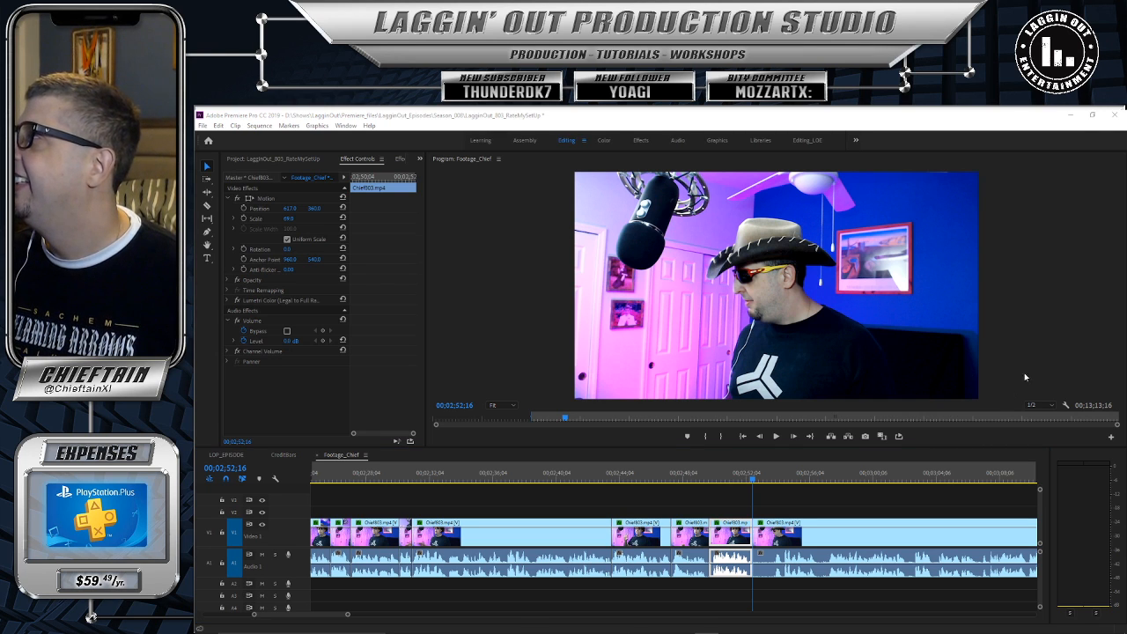
Step: Trim the quiet start of the clip after the 00;02;52;16 cut and close the resulting gap
{"action": "left_click", "coordinate": [757, 522]}
{"action": "left_click_drag", "start_coordinate": [758, 522], "coordinate": [775, 525]}
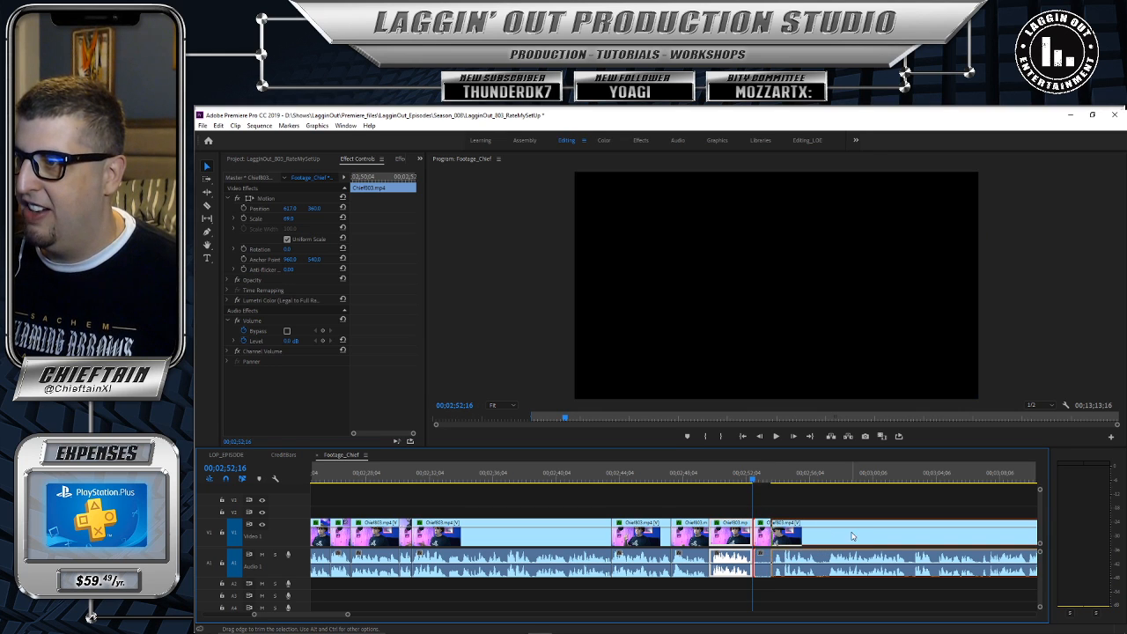
{"action": "left_click_drag", "start_coordinate": [870, 527], "coordinate": [849, 527]}
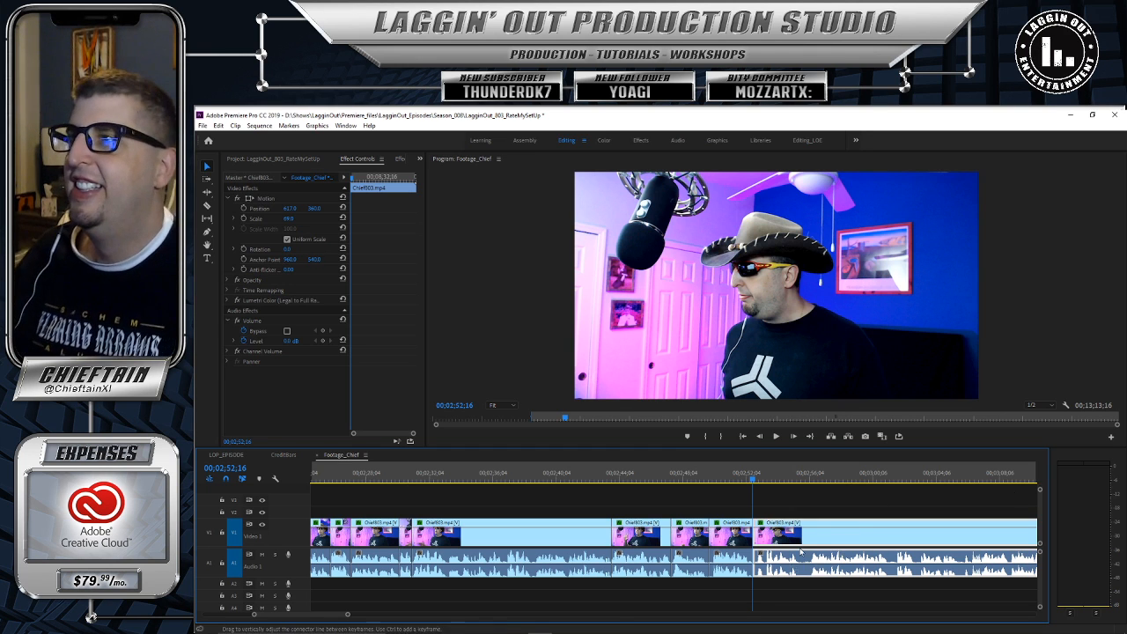
Step: Replay the latest cut from 00;02;51;17 and split the last clip at 00;02;55;17
{"action": "left_click", "coordinate": [776, 437]}
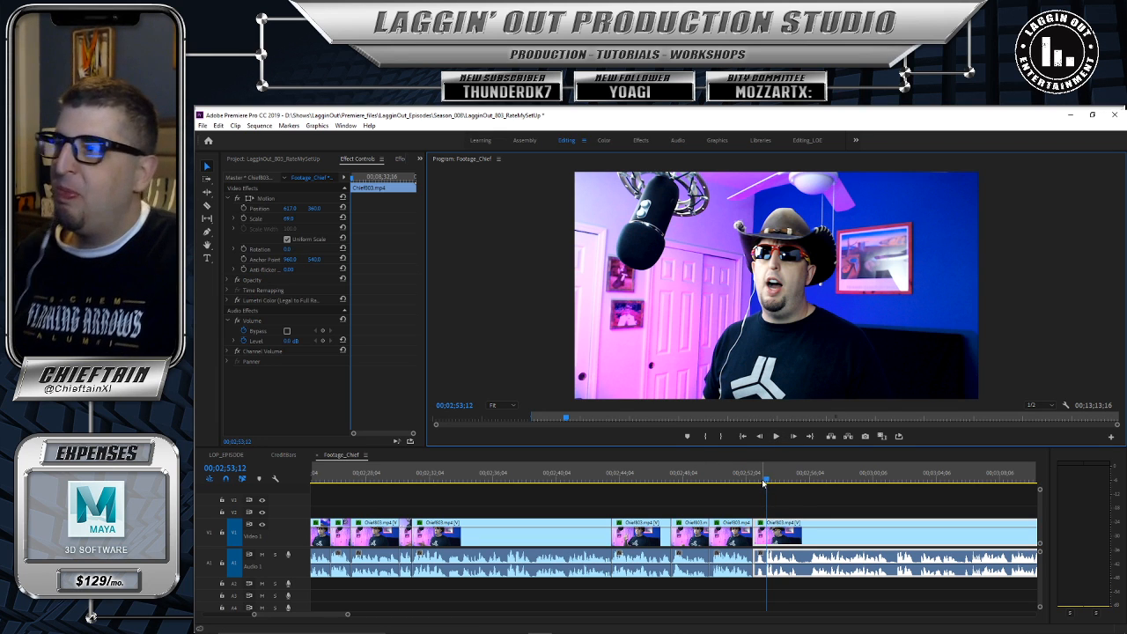
{"action": "left_click_drag", "start_coordinate": [767, 483], "coordinate": [738, 480]}
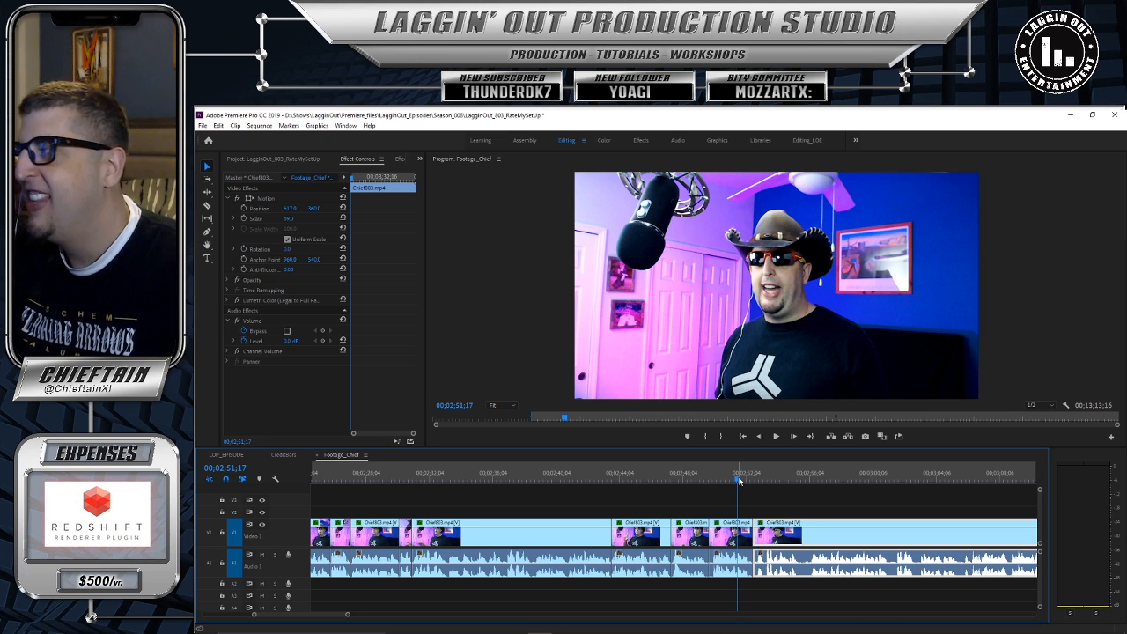
{"action": "left_click", "coordinate": [776, 436]}
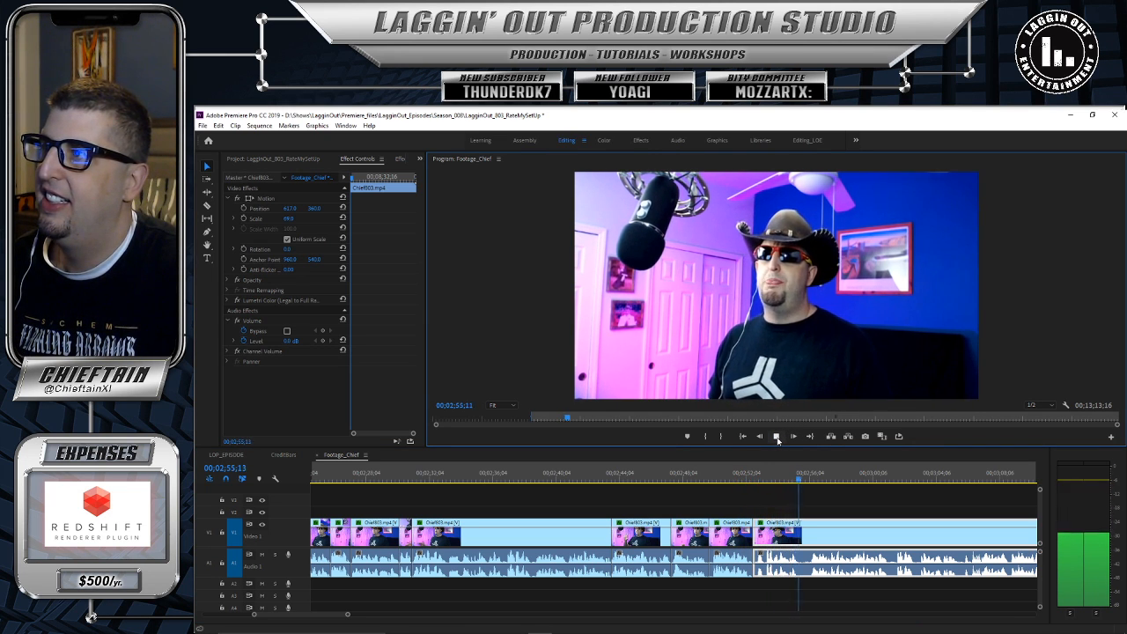
{"action": "left_click", "coordinate": [778, 436]}
{"action": "left_click", "coordinate": [778, 437]}
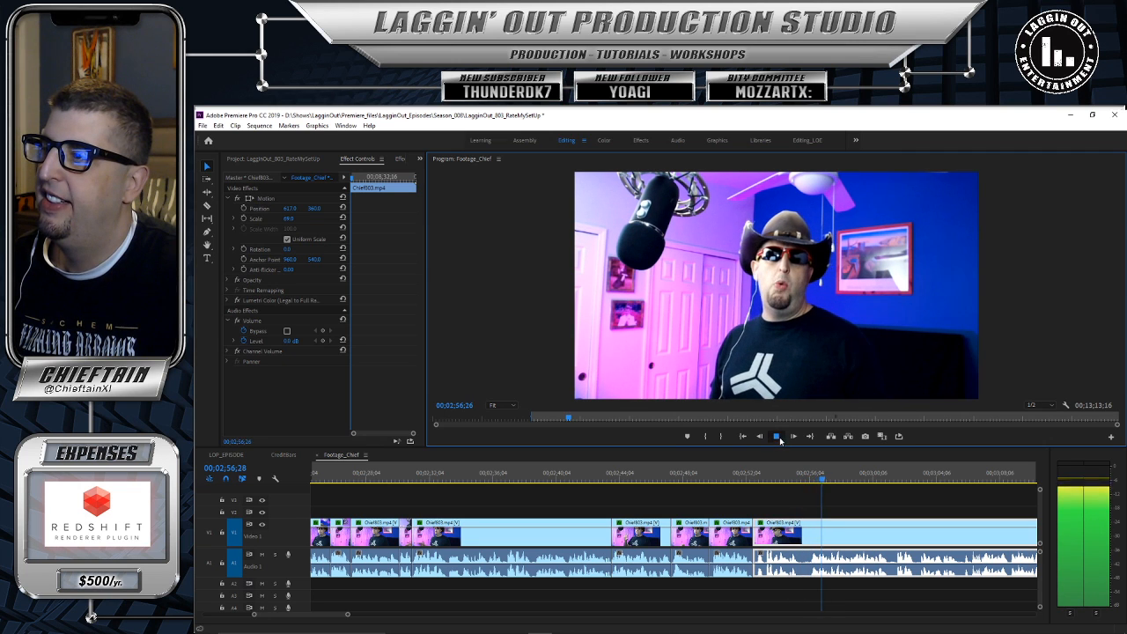
{"action": "left_click", "coordinate": [824, 481]}
{"action": "left_click_drag", "start_coordinate": [823, 481], "coordinate": [802, 485]}
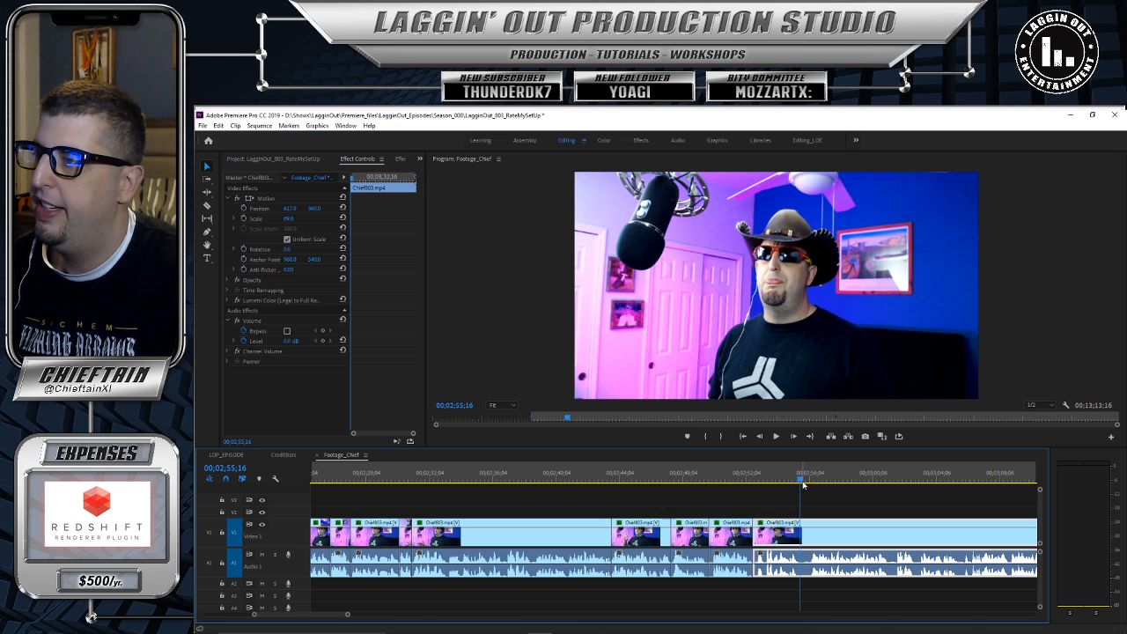
{"action": "key", "text": "c"}
{"action": "left_click", "coordinate": [793, 437]}
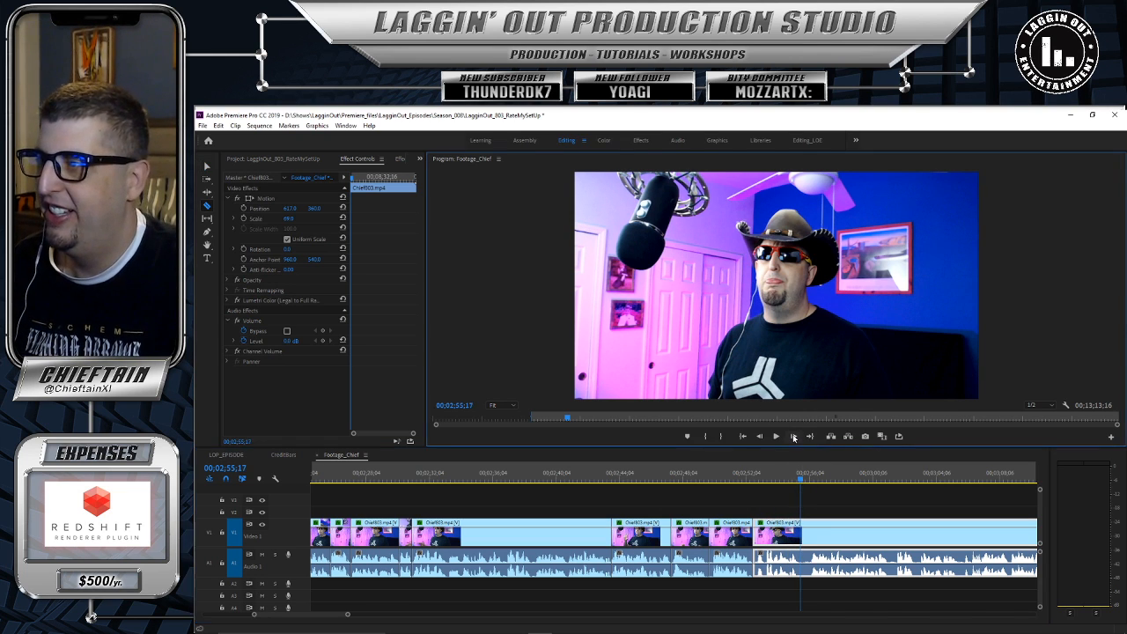
{"action": "left_click", "coordinate": [806, 528]}
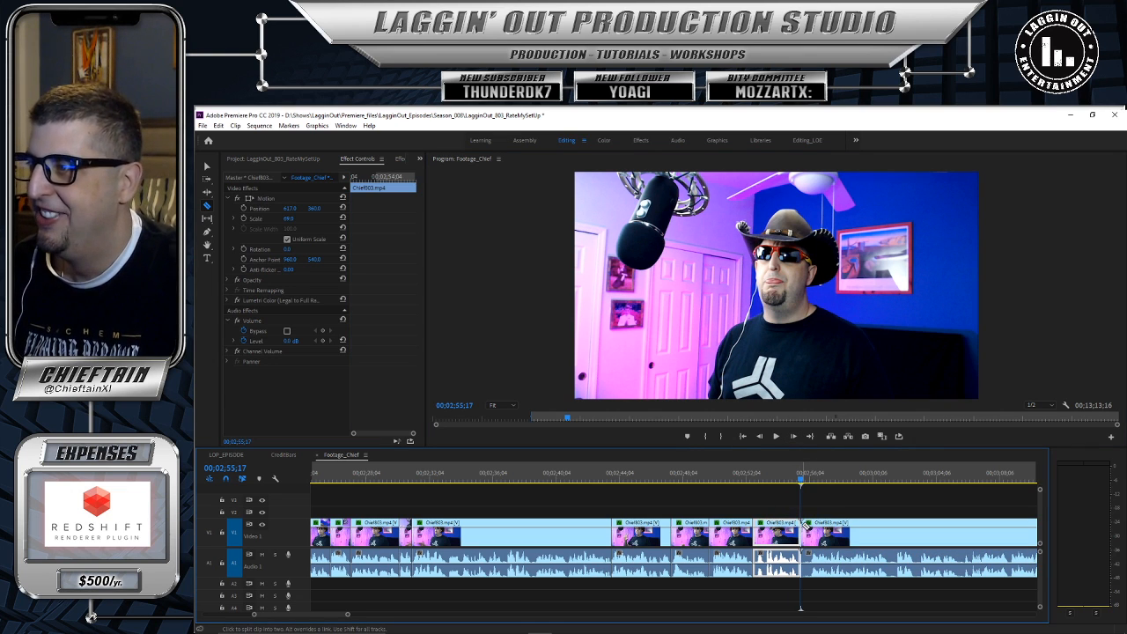
Step: Trim a short pause off the start of the clip after 00;02;55;17 and join it to the previous clip
{"action": "key", "text": "v"}
{"action": "left_click_drag", "start_coordinate": [801, 528], "coordinate": [809, 528]}
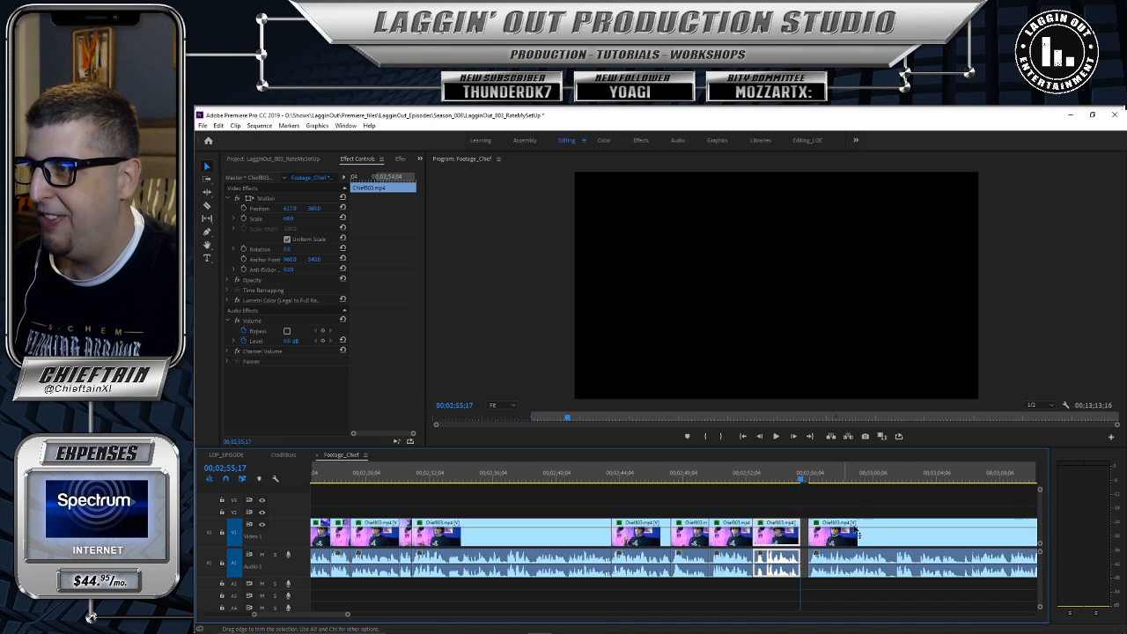
{"action": "left_click", "coordinate": [884, 528]}
{"action": "left_click_drag", "start_coordinate": [877, 527], "coordinate": [865, 529]}
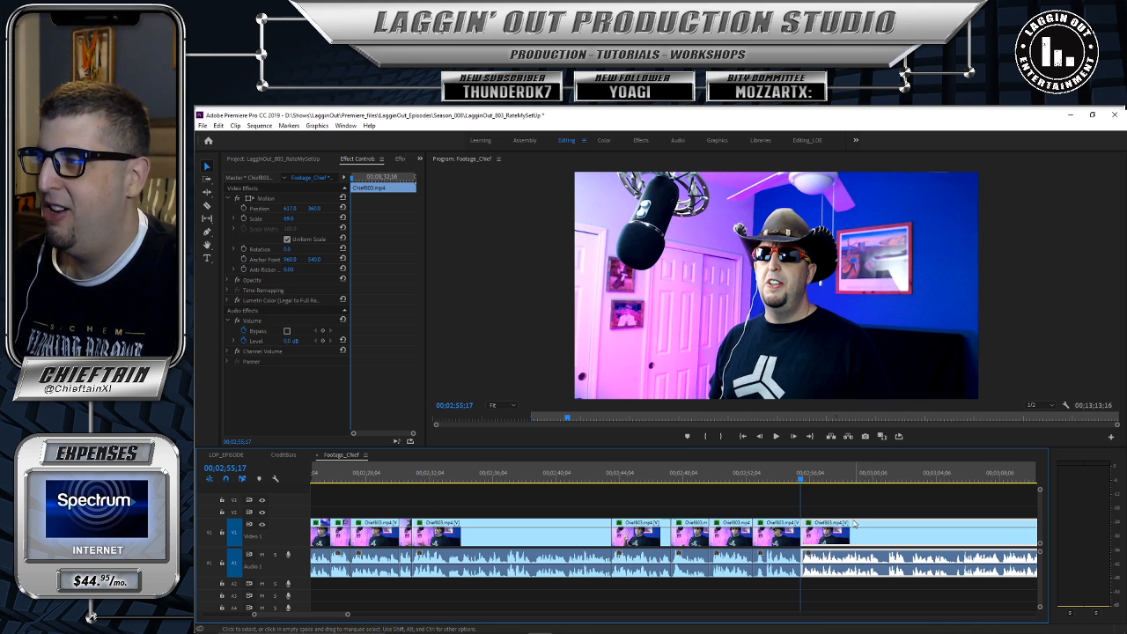
Step: Play the edit from 00;02;54;08 and split the last clip at 00;03;25;10
{"action": "left_click_drag", "start_coordinate": [800, 479], "coordinate": [780, 480]}
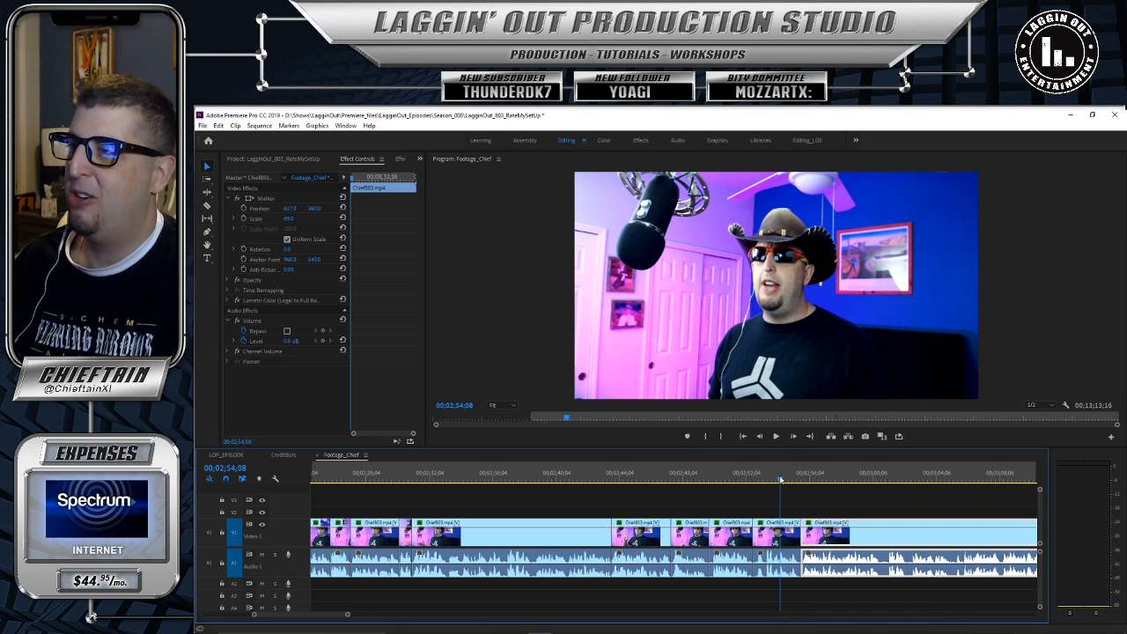
{"action": "left_click", "coordinate": [775, 435]}
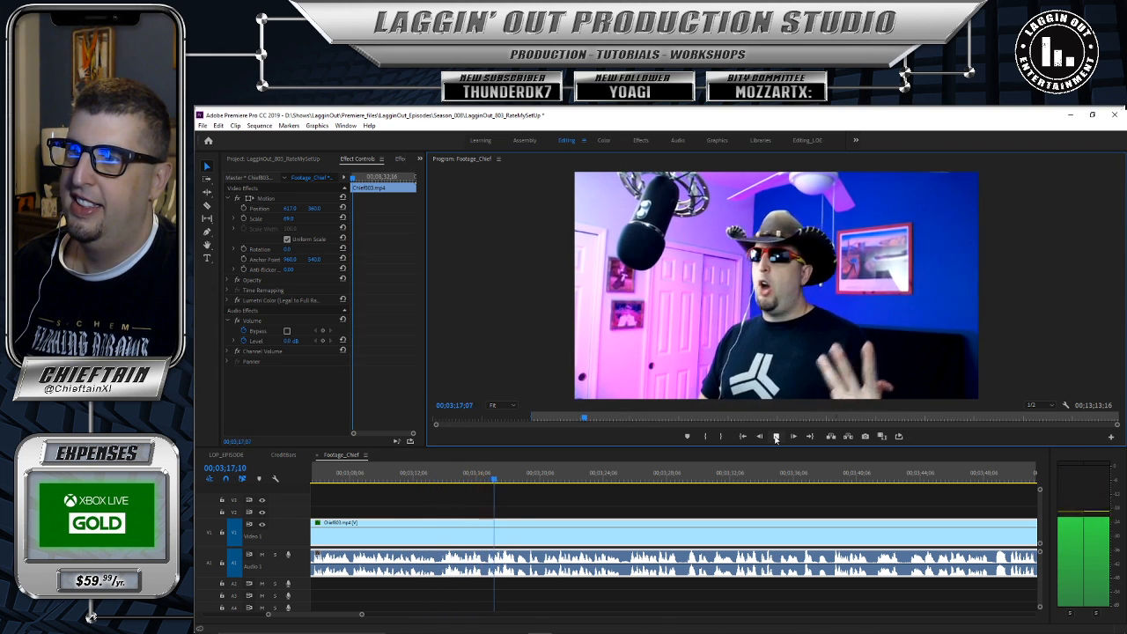
{"action": "left_click", "coordinate": [776, 438]}
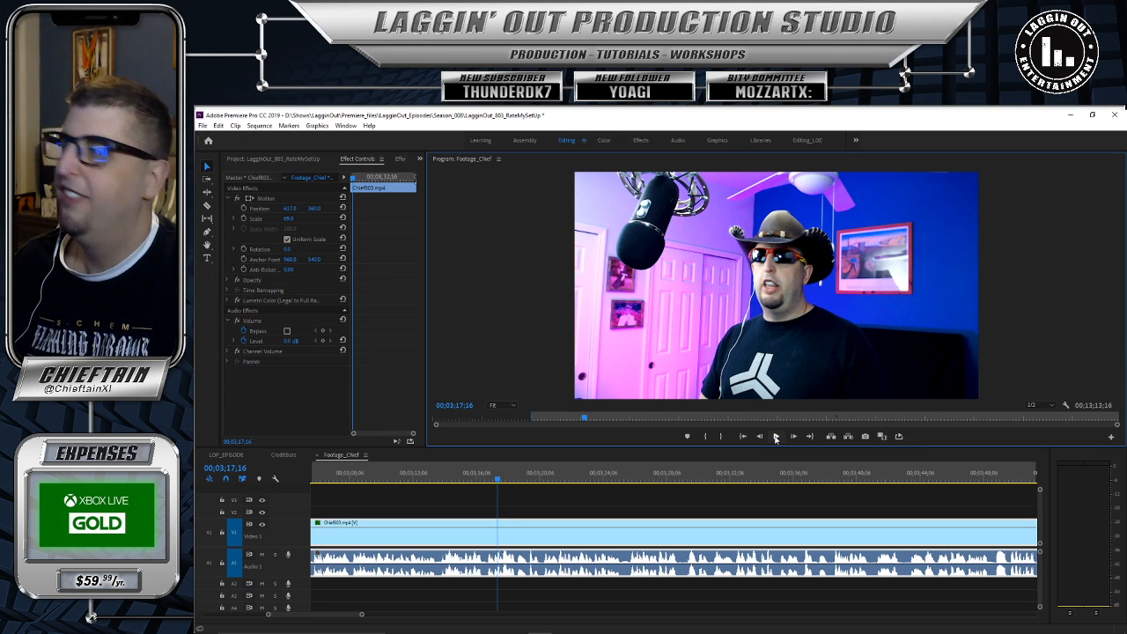
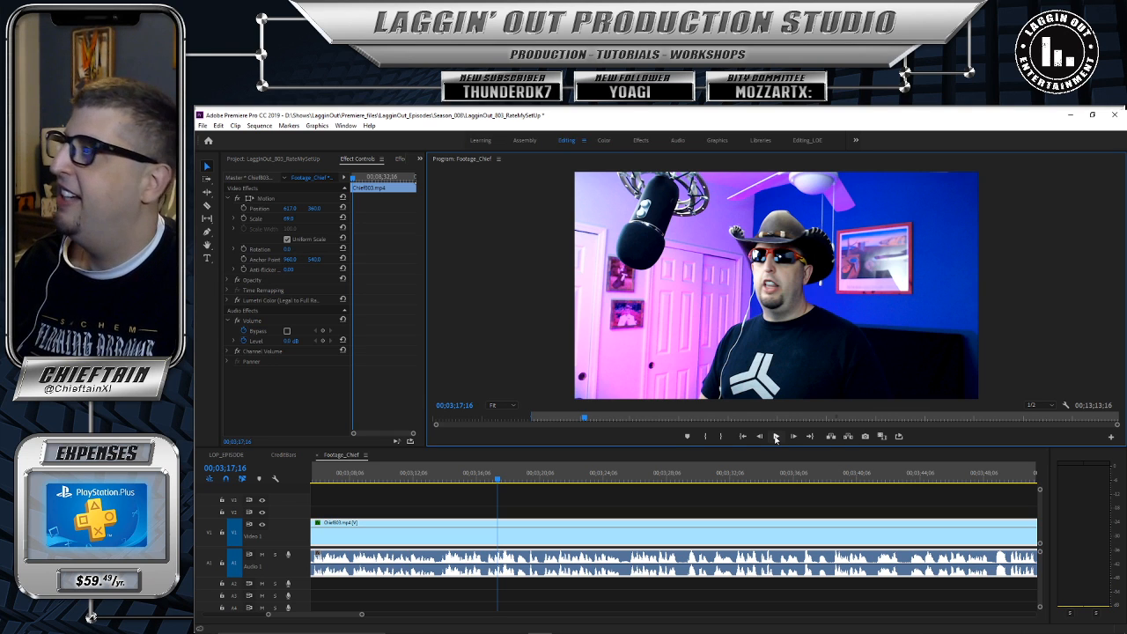
{"action": "left_click", "coordinate": [776, 436]}
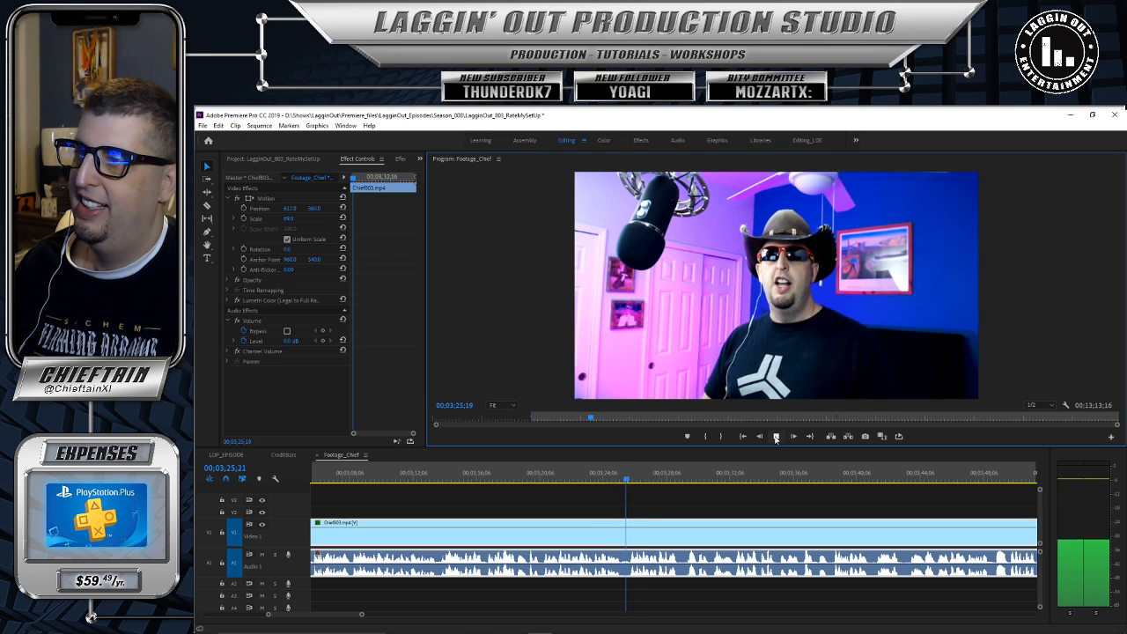
{"action": "left_click", "coordinate": [776, 438]}
{"action": "left_click_drag", "start_coordinate": [638, 482], "coordinate": [620, 483]}
{"action": "key", "text": "c"}
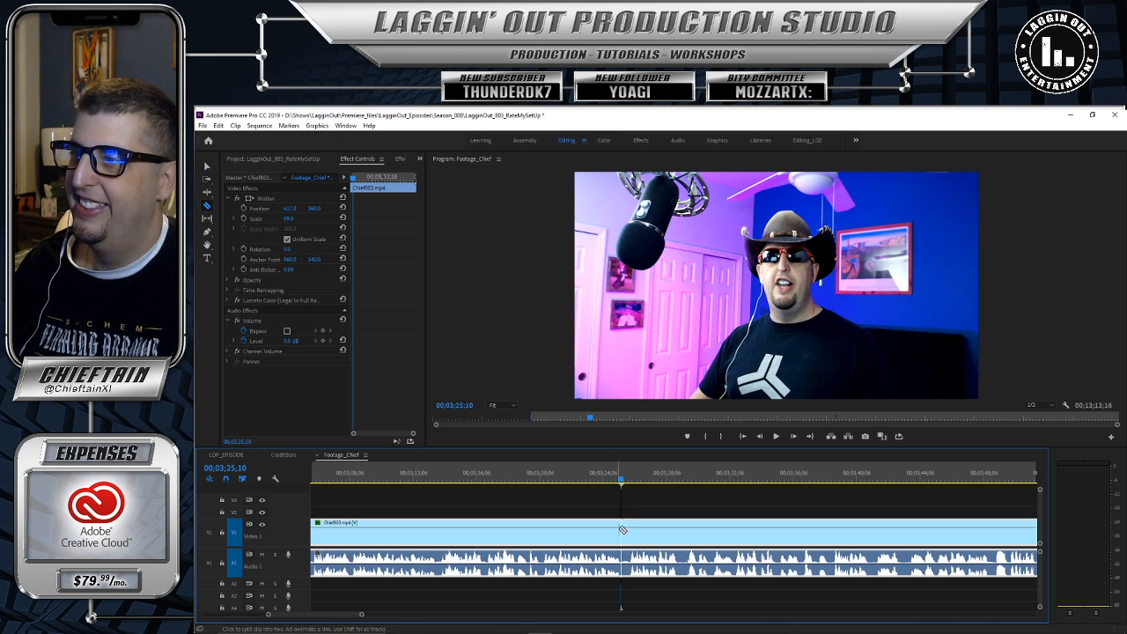
{"action": "left_click", "coordinate": [621, 531]}
Step: Trim a short pause off the start of the clip after 00;03;25;10 and close the resulting gap
{"action": "key", "text": "v"}
{"action": "left_click_drag", "start_coordinate": [623, 531], "coordinate": [630, 530]}
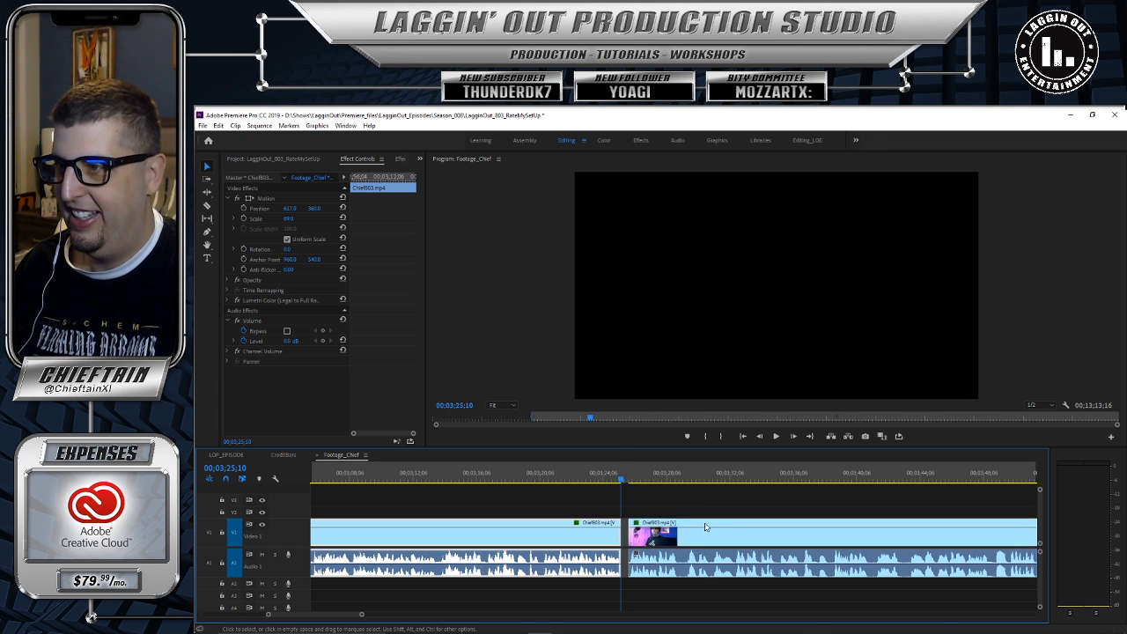
{"action": "left_click_drag", "start_coordinate": [718, 527], "coordinate": [702, 529]}
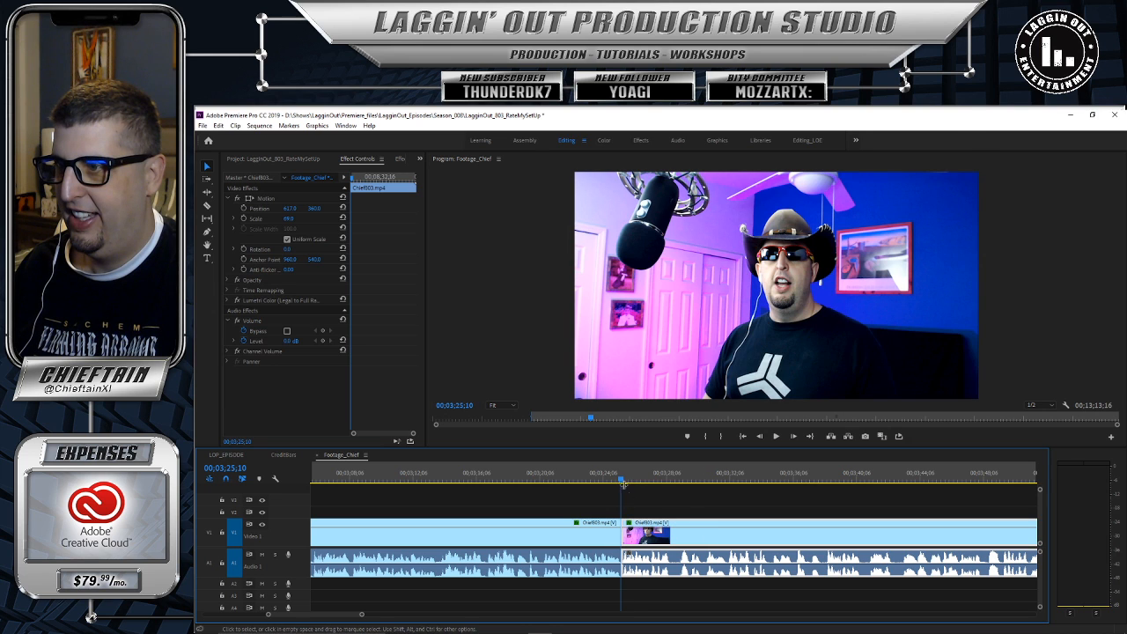
Step: Replay the latest cut from 00;03;23;07 and split the last clip at 00;03;28;14
{"action": "left_click_drag", "start_coordinate": [620, 481], "coordinate": [588, 481]}
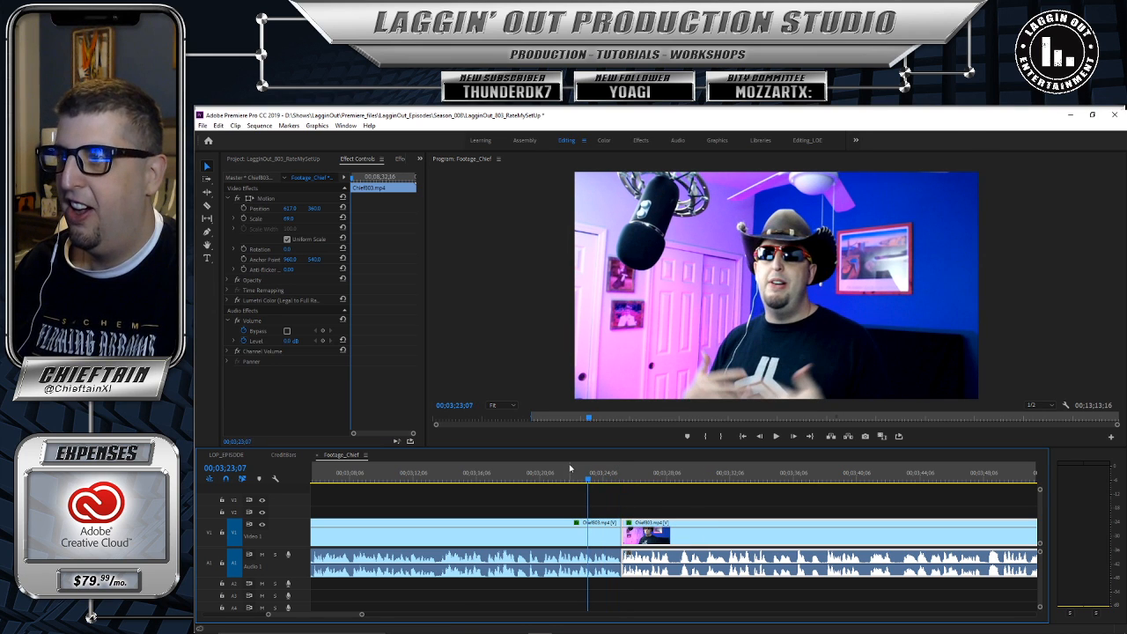
{"action": "left_click", "coordinate": [775, 437]}
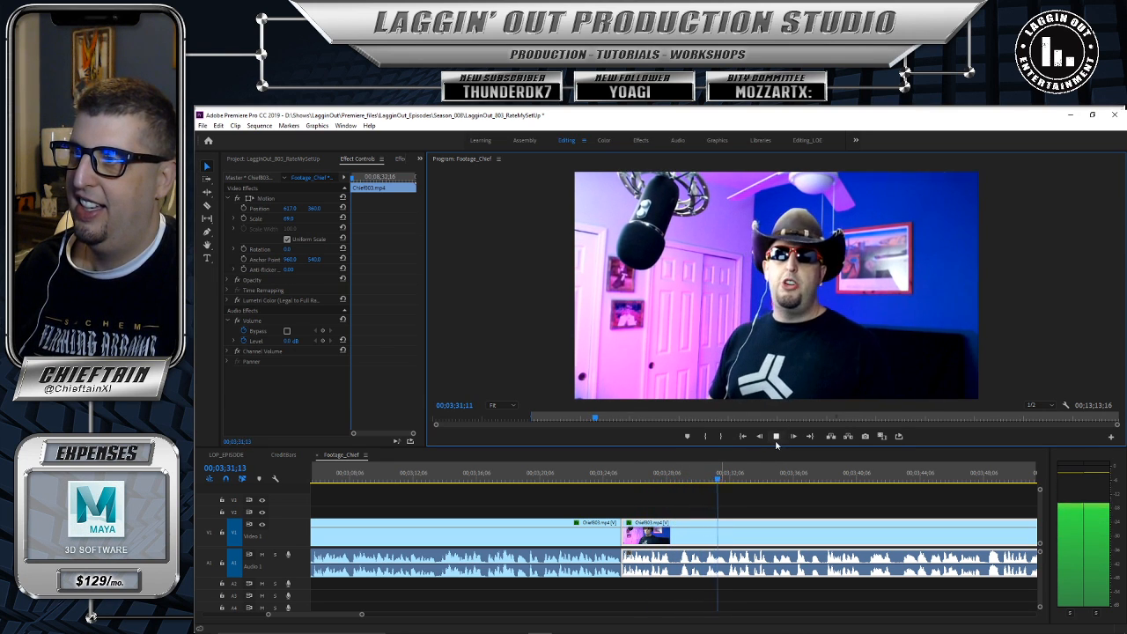
{"action": "key", "text": "space"}
{"action": "left_click_drag", "start_coordinate": [726, 480], "coordinate": [673, 491]}
{"action": "key", "text": "c"}
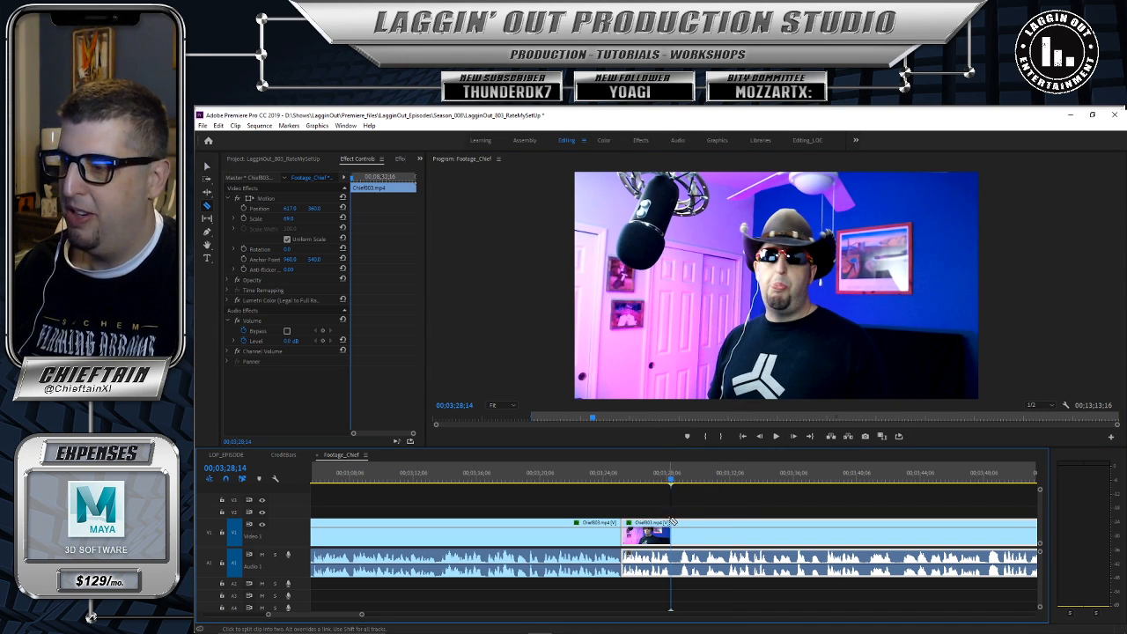
{"action": "left_click", "coordinate": [672, 522]}
Step: Trim the unwanted start of the clip after 00;03;28;14 and join it to the previous clip
{"action": "key", "text": "v"}
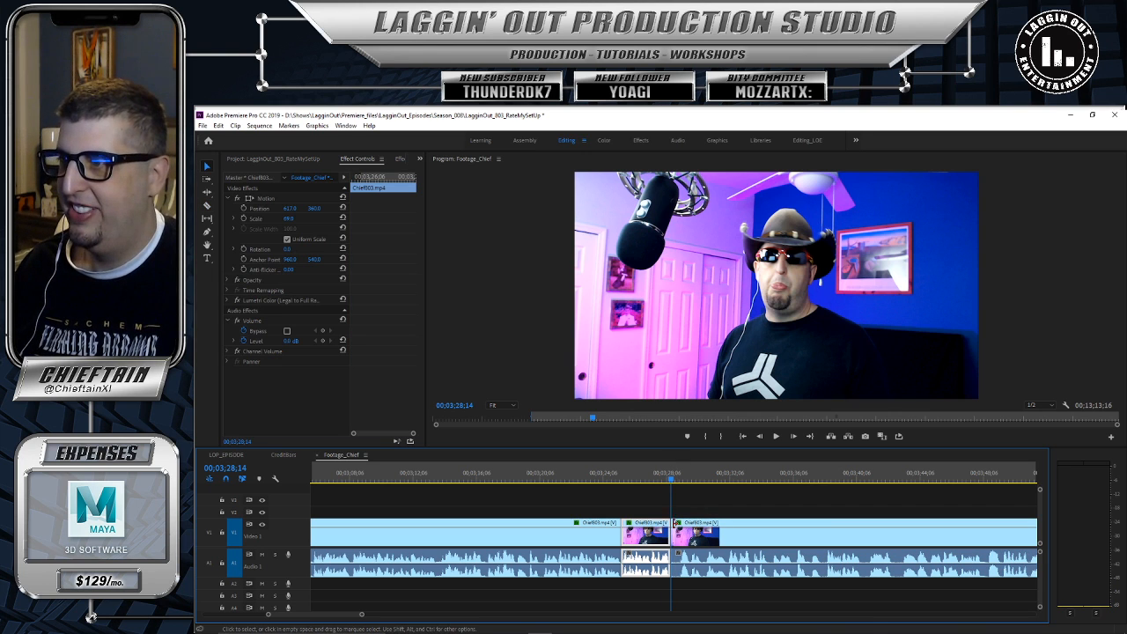
{"action": "left_click_drag", "start_coordinate": [677, 528], "coordinate": [722, 531]}
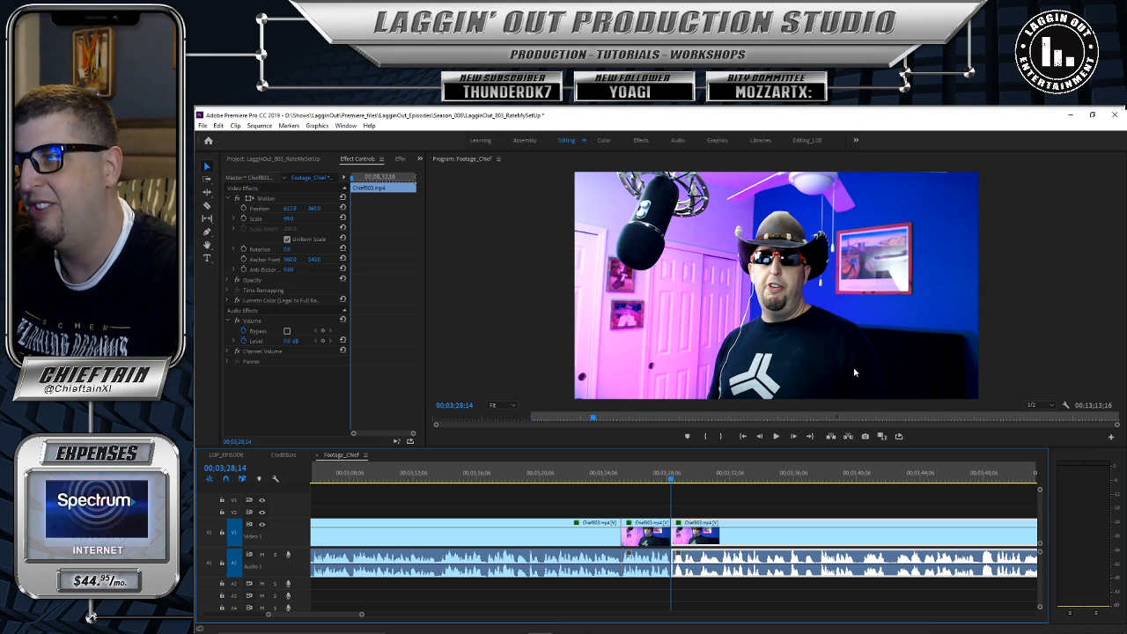
Step: Play the new join from 00;03;28;00 and recheck the passage from 00;03;33;28 for the next cut point
{"action": "left_click", "coordinate": [670, 482]}
{"action": "left_click_drag", "start_coordinate": [670, 481], "coordinate": [663, 482]}
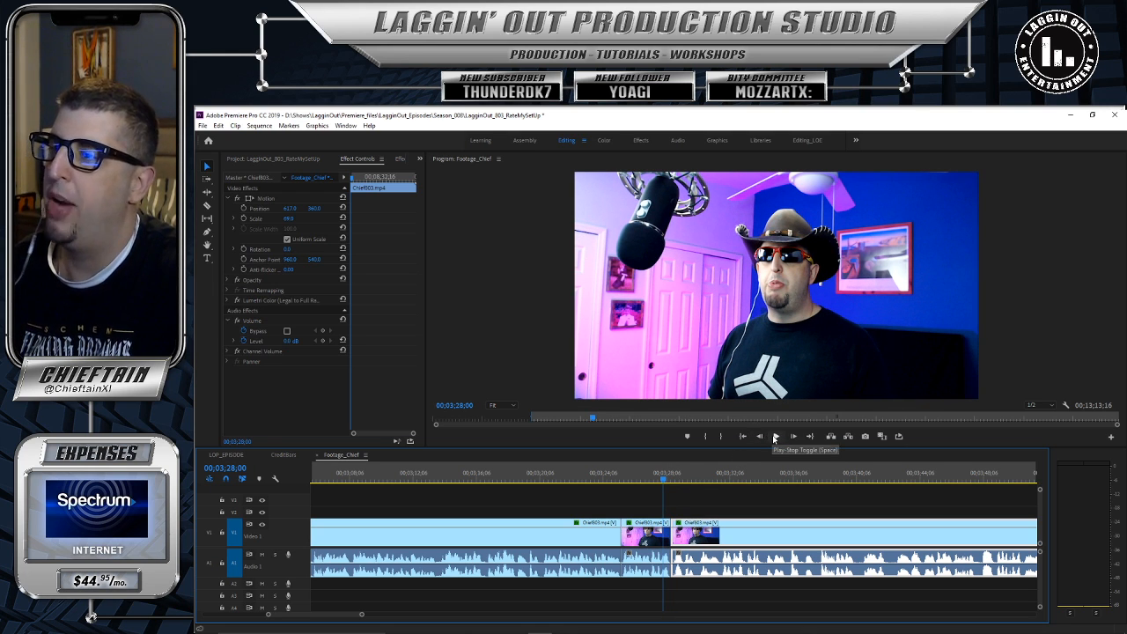
{"action": "left_click", "coordinate": [775, 437]}
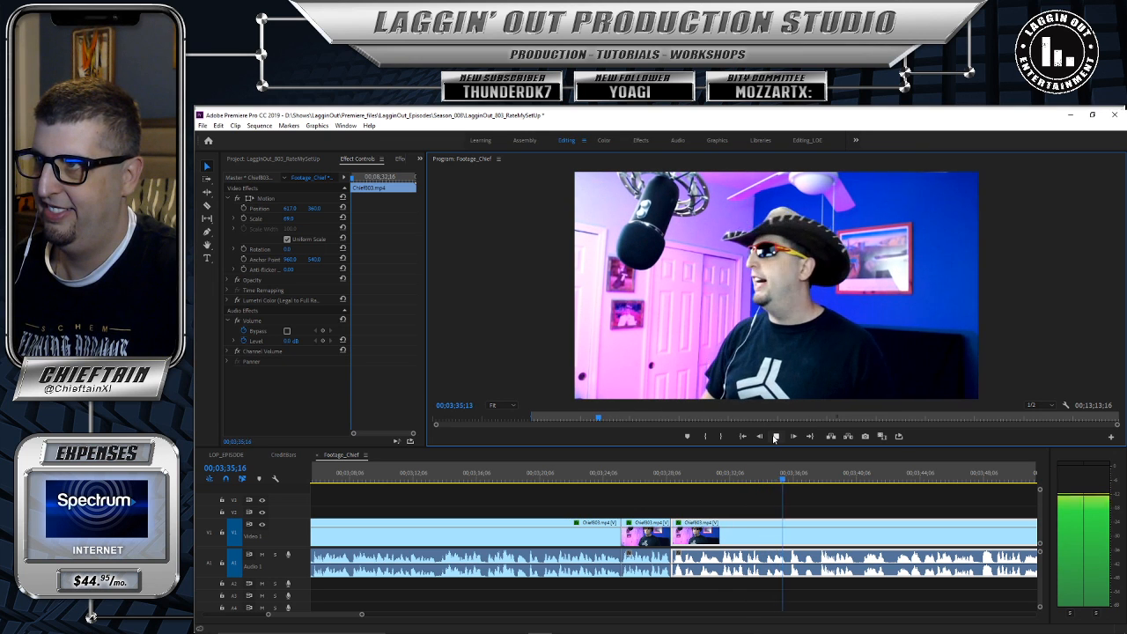
{"action": "key", "text": "space"}
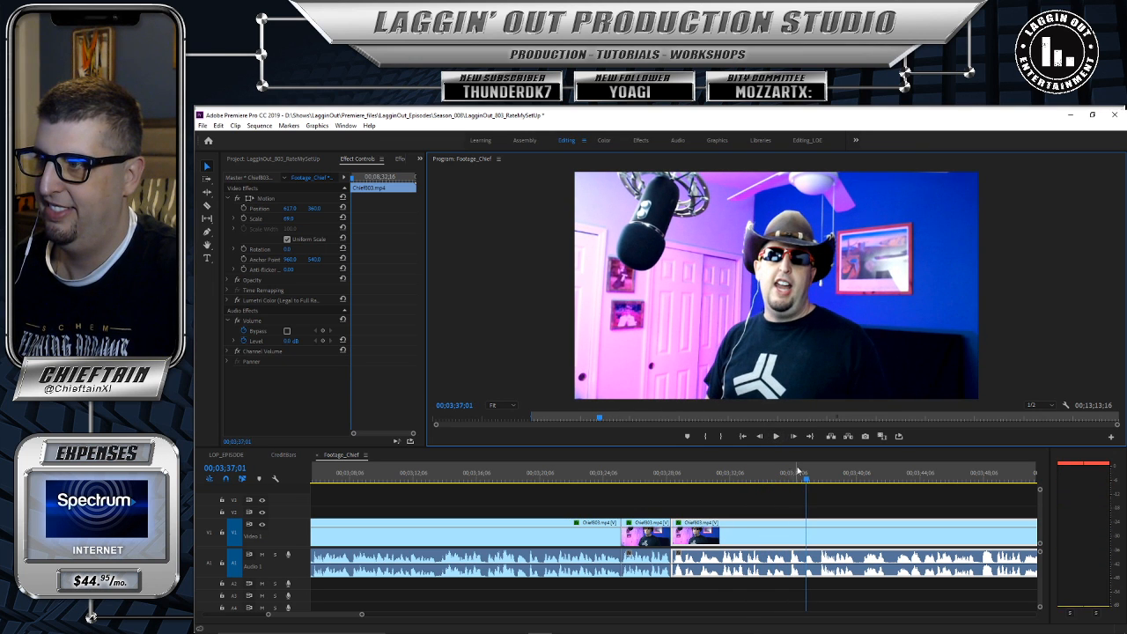
{"action": "left_click_drag", "start_coordinate": [804, 479], "coordinate": [758, 479]}
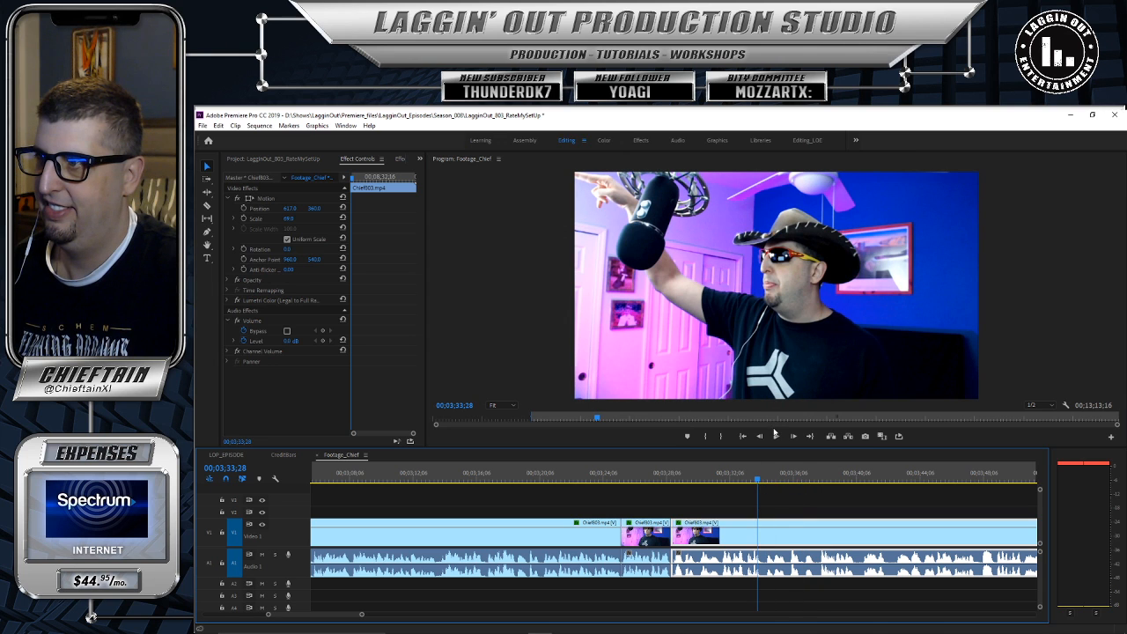
{"action": "left_click", "coordinate": [776, 436]}
{"action": "left_click", "coordinate": [776, 436]}
Step: Replay the pointing gesture in closer detail from 00;03;32;26 and split the last clip at 00;03;34;14
{"action": "left_click_drag", "start_coordinate": [362, 615], "coordinate": [326, 615]}
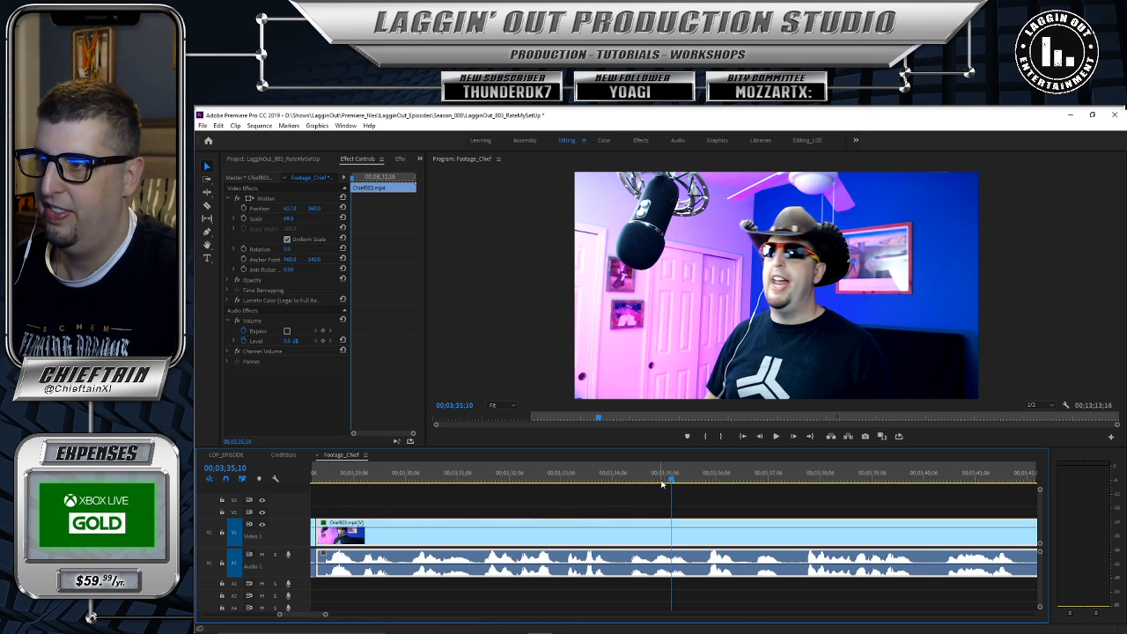
{"action": "left_click_drag", "start_coordinate": [669, 480], "coordinate": [543, 479]}
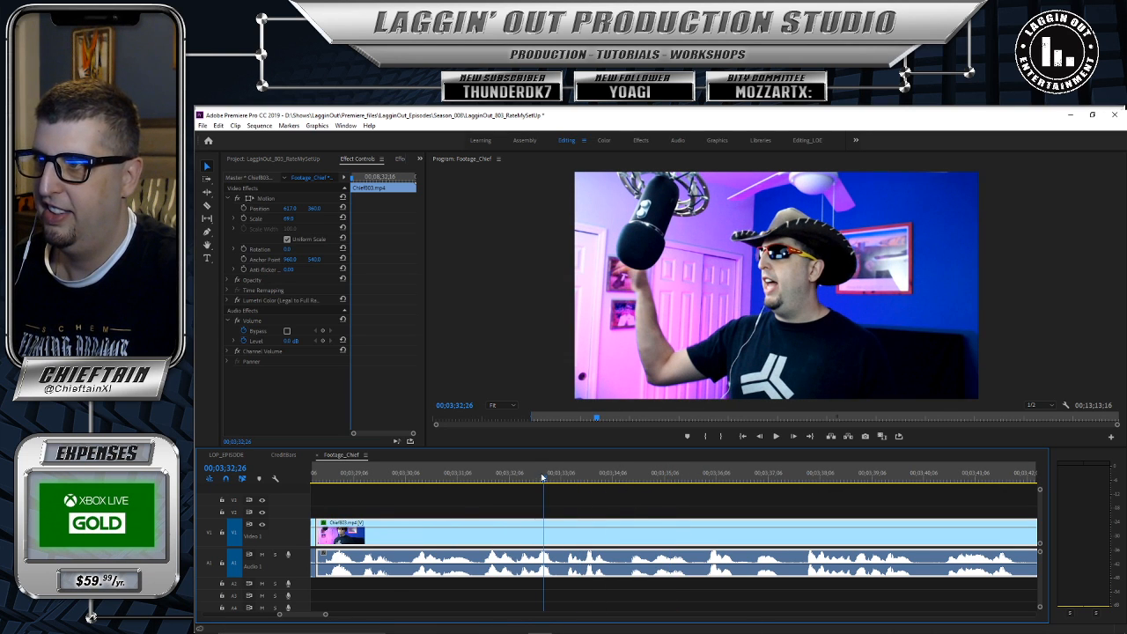
{"action": "left_click", "coordinate": [776, 438]}
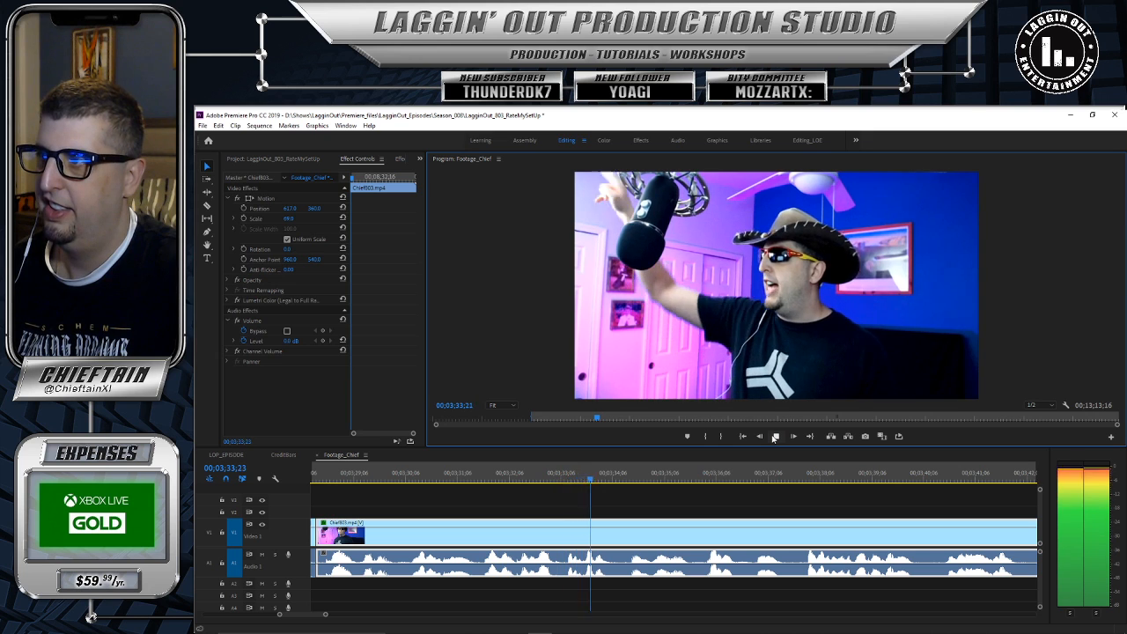
{"action": "left_click", "coordinate": [775, 438]}
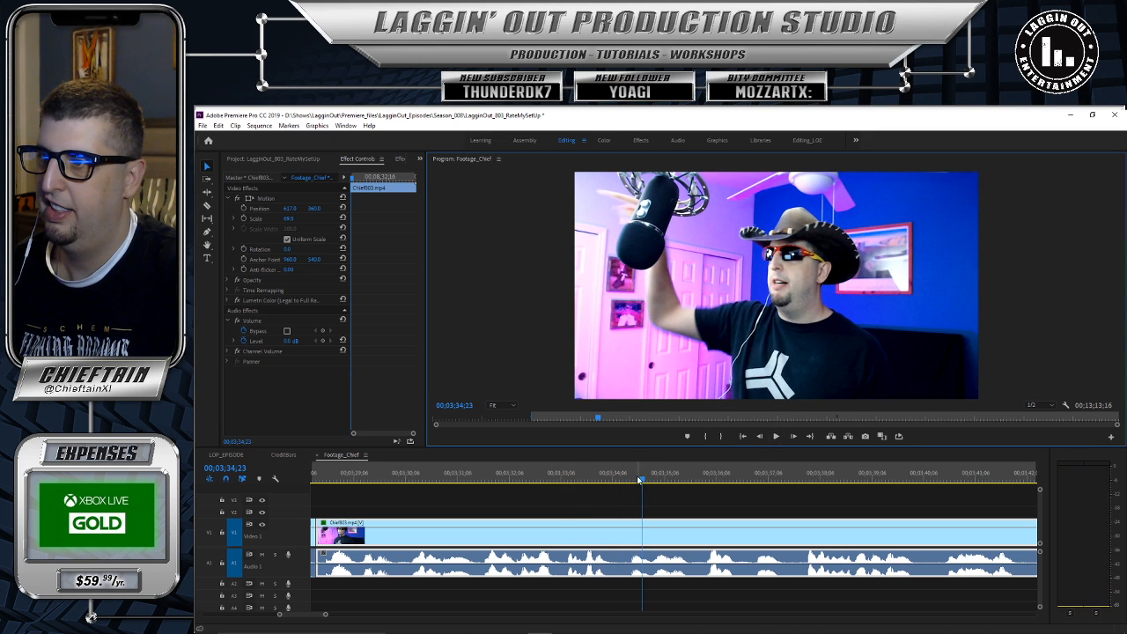
{"action": "left_click", "coordinate": [634, 480]}
{"action": "left_click_drag", "start_coordinate": [634, 480], "coordinate": [626, 480]}
{"action": "key", "text": "c"}
{"action": "left_click", "coordinate": [627, 530]}
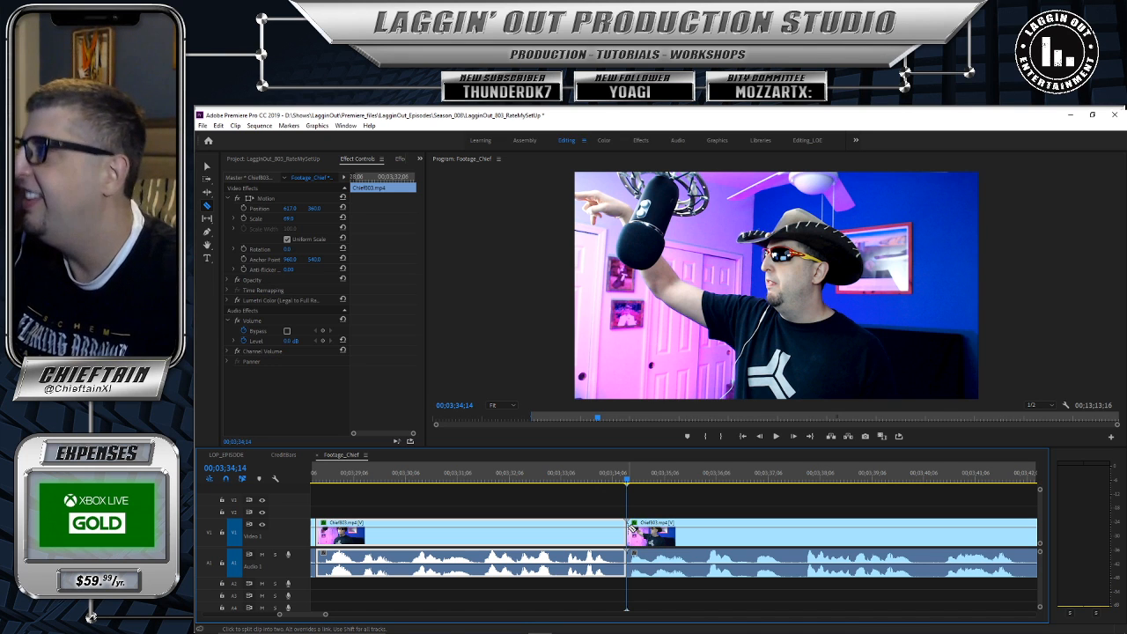
Step: Review the footage after the 00;03;34;14 cut, trim the clip's start to 00;03;34;27, and close the gap
{"action": "left_click", "coordinate": [775, 437]}
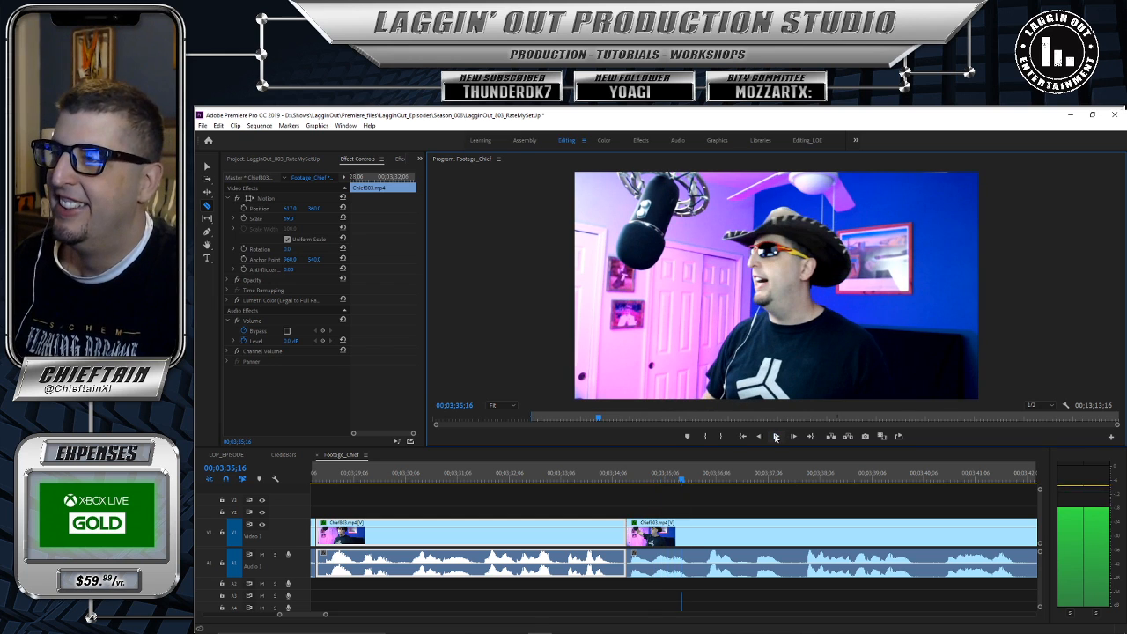
{"action": "left_click", "coordinate": [776, 436]}
{"action": "left_click", "coordinate": [776, 437]}
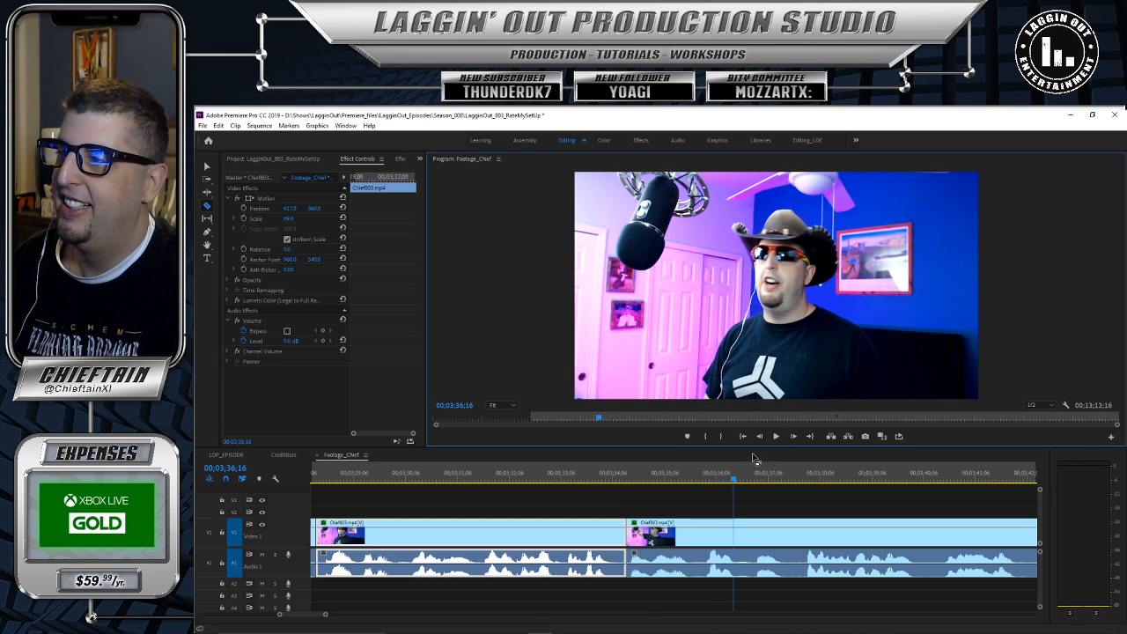
{"action": "left_click_drag", "start_coordinate": [736, 478], "coordinate": [651, 481]}
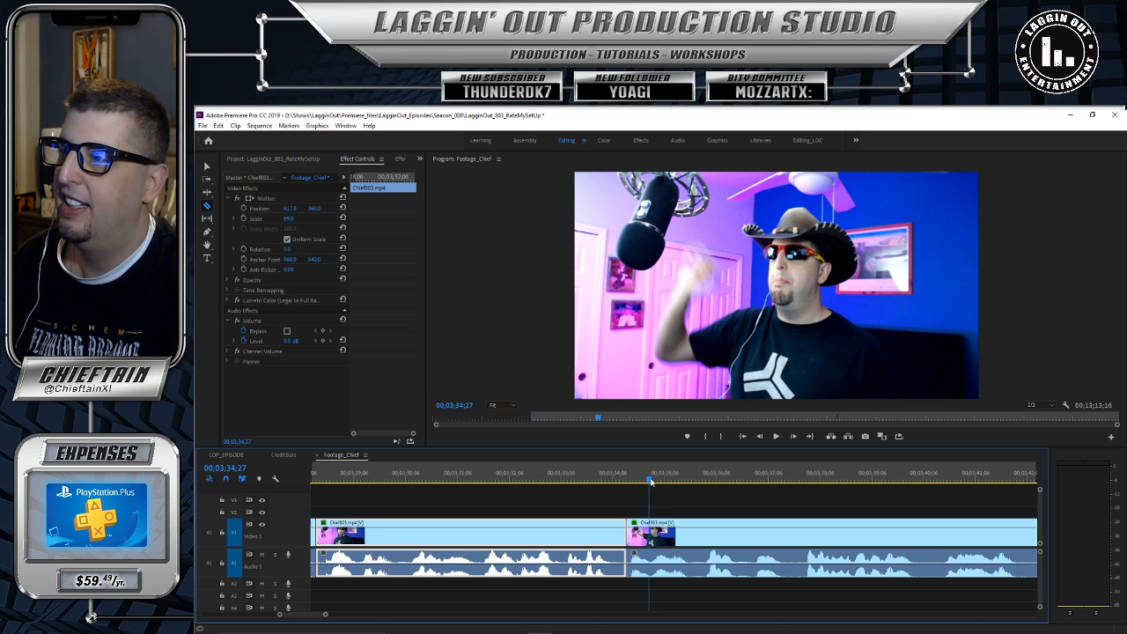
{"action": "key", "text": "v"}
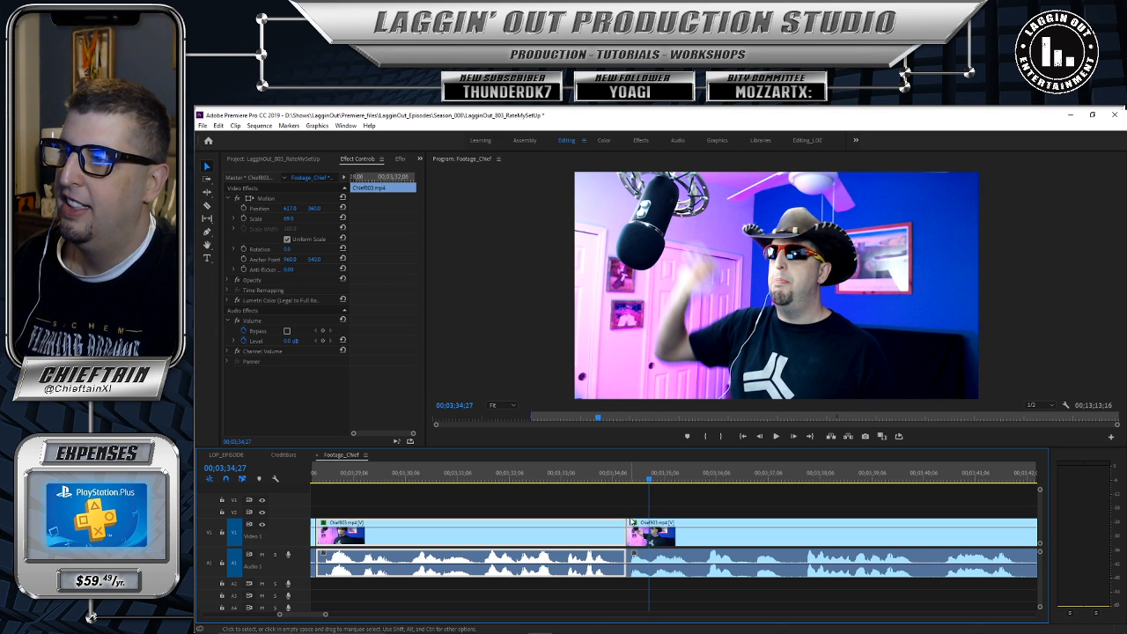
{"action": "left_click_drag", "start_coordinate": [628, 526], "coordinate": [650, 523]}
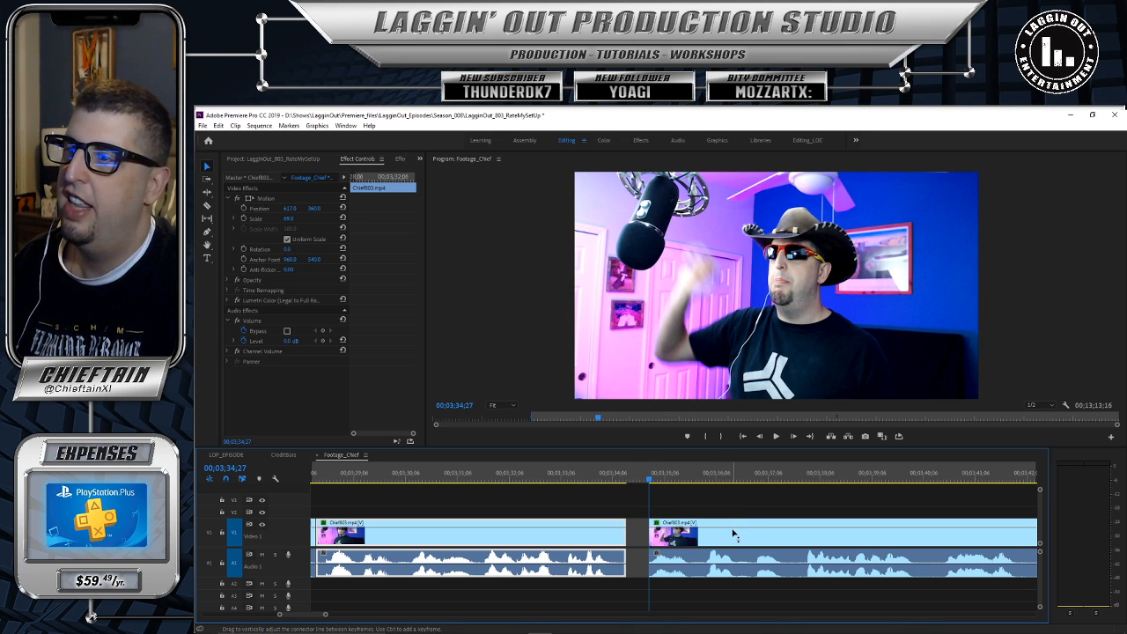
{"action": "left_click_drag", "start_coordinate": [741, 526], "coordinate": [727, 522]}
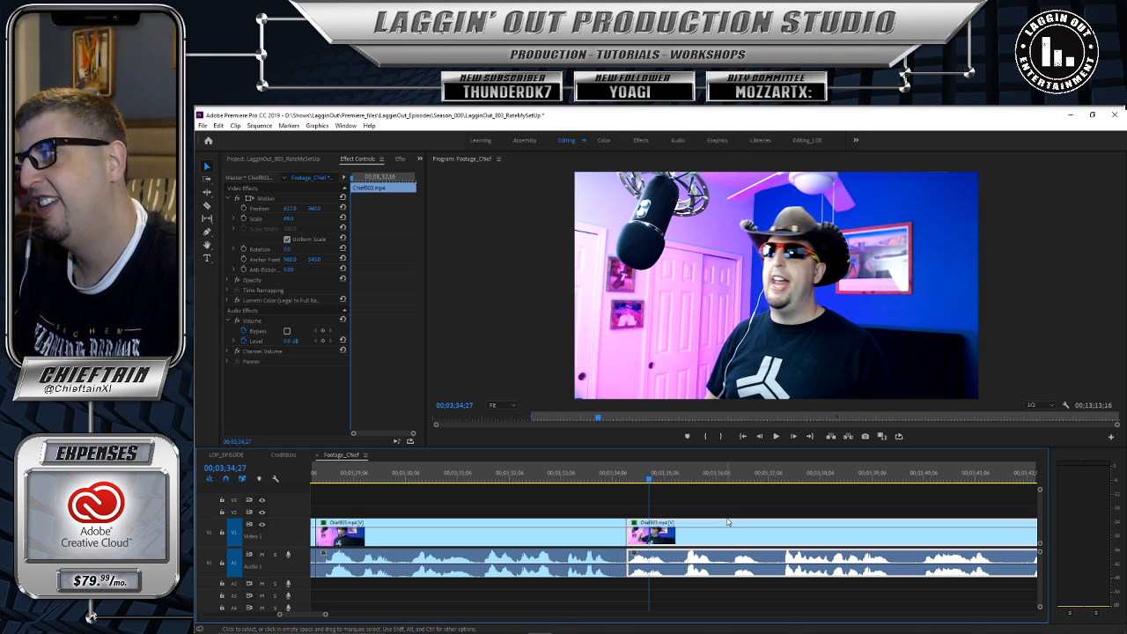
{"action": "left_click", "coordinate": [645, 480]}
{"action": "left_click_drag", "start_coordinate": [645, 482], "coordinate": [623, 482]}
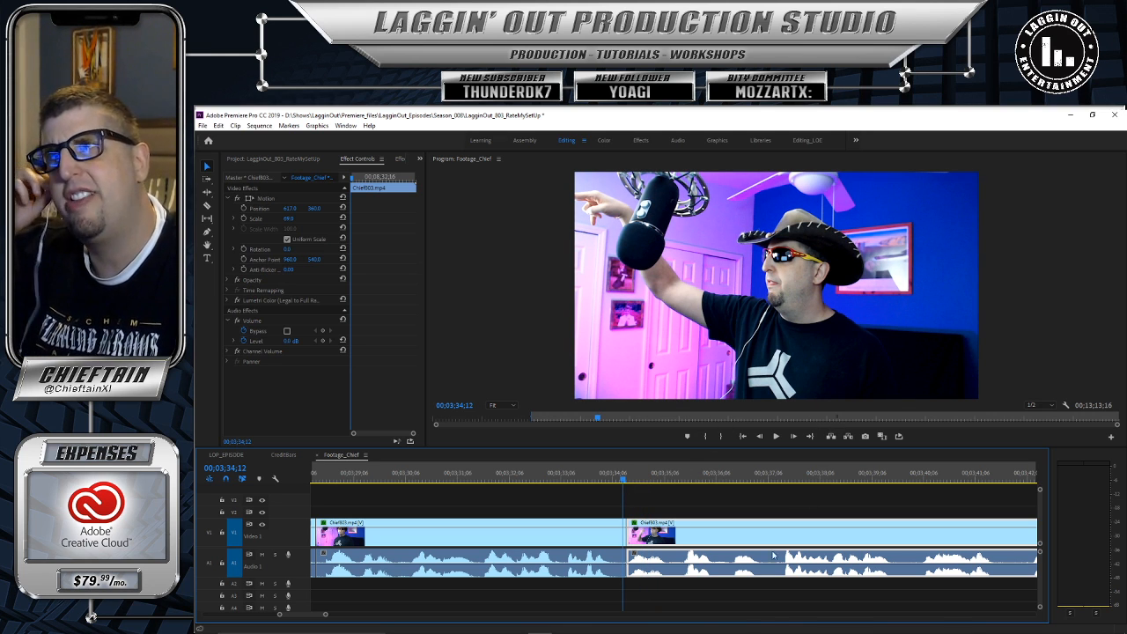
{"action": "mouse_move", "coordinate": [803, 632]}
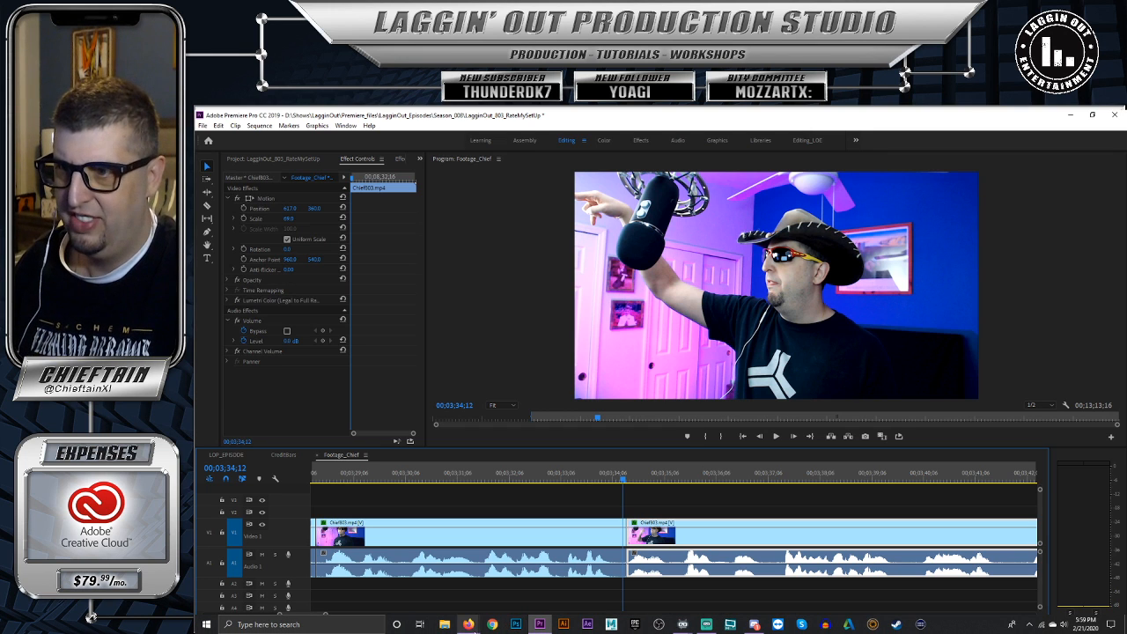
{"action": "mouse_move", "coordinate": [469, 624]}
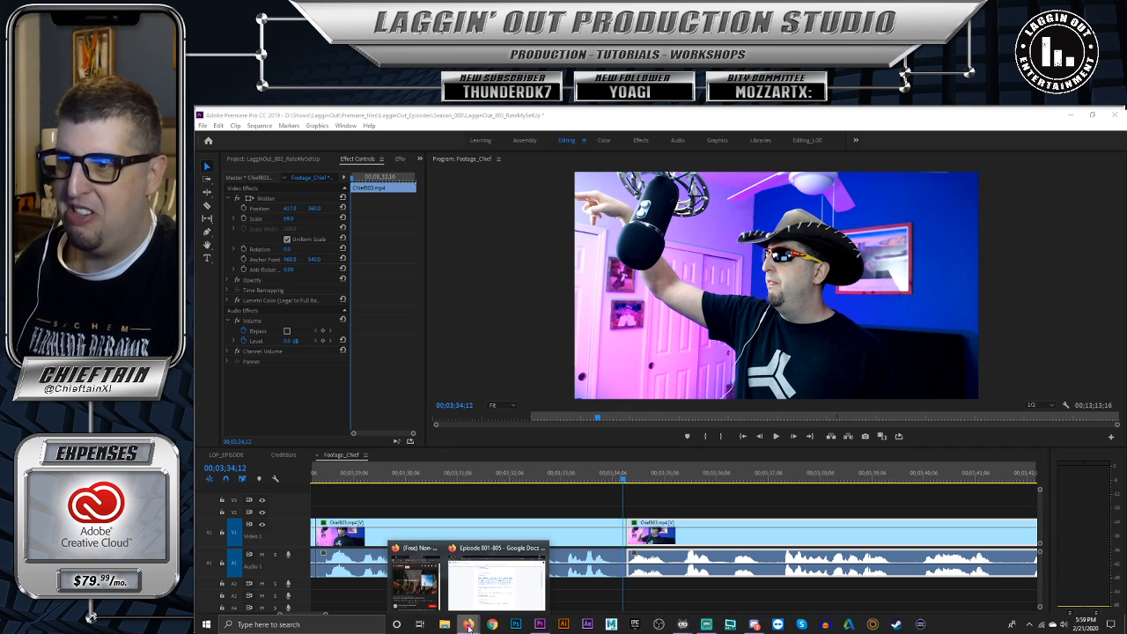
{"action": "mouse_move", "coordinate": [465, 583]}
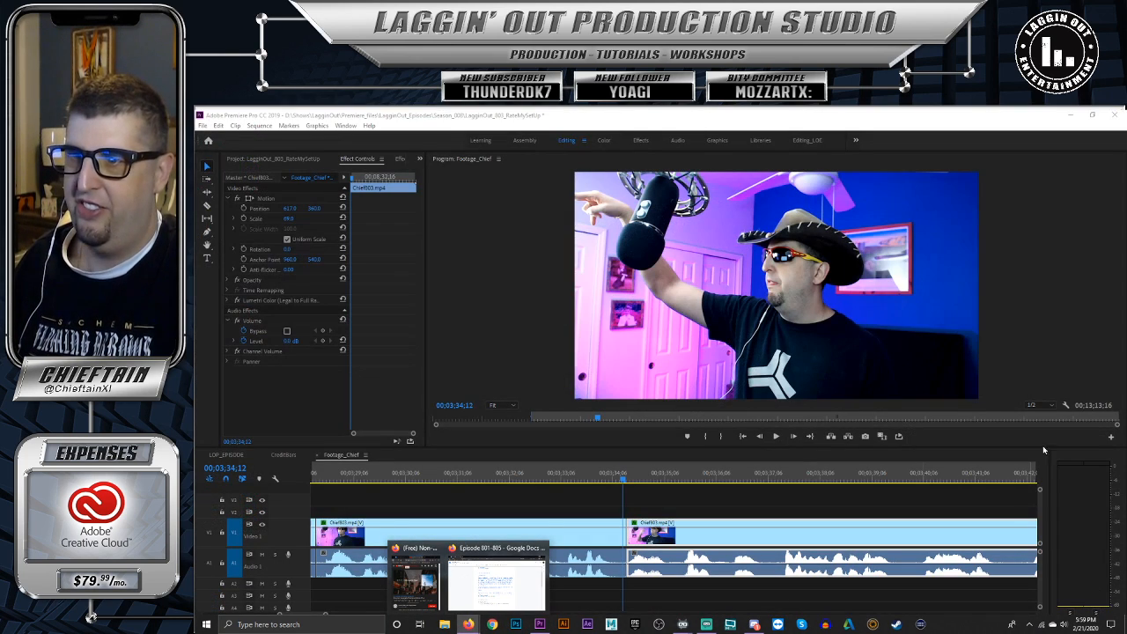
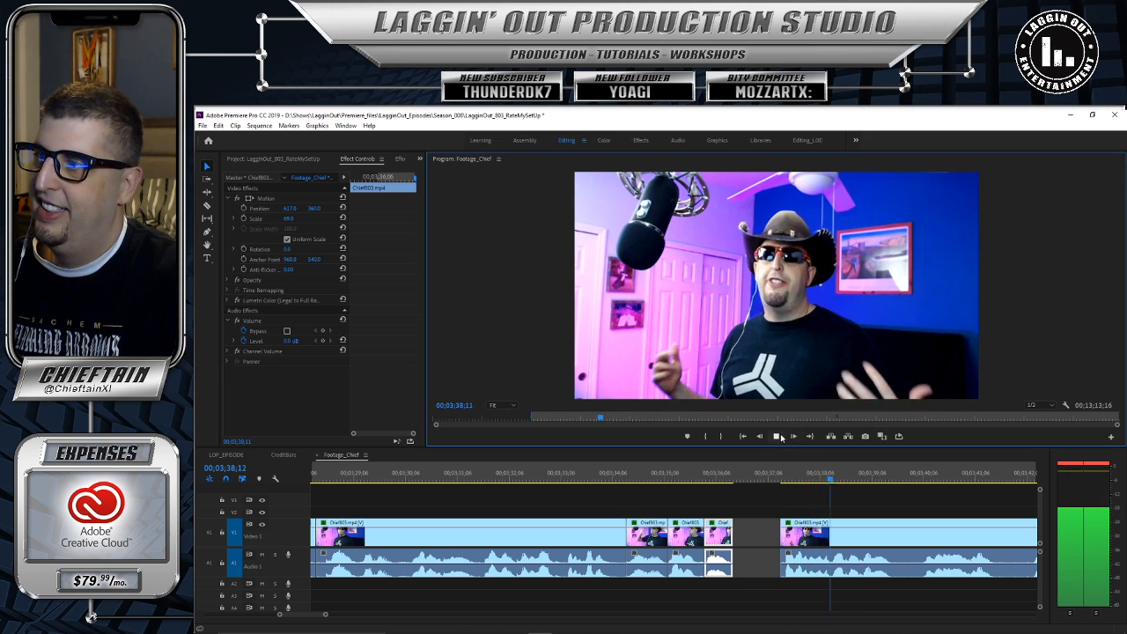
Step: Stop playback, move the last clip back against the short clips to close the gap, and return the playhead to 00;03;34;29
{"action": "key", "text": "space"}
{"action": "left_click_drag", "start_coordinate": [911, 527], "coordinate": [867, 529]}
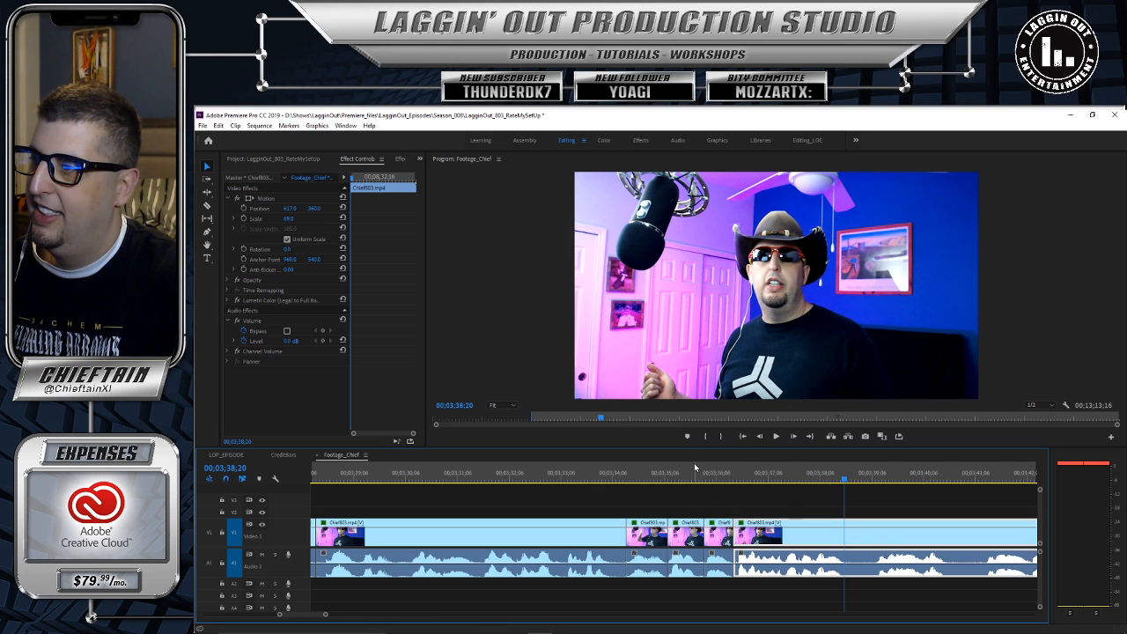
{"action": "left_click_drag", "start_coordinate": [693, 474], "coordinate": [655, 472]}
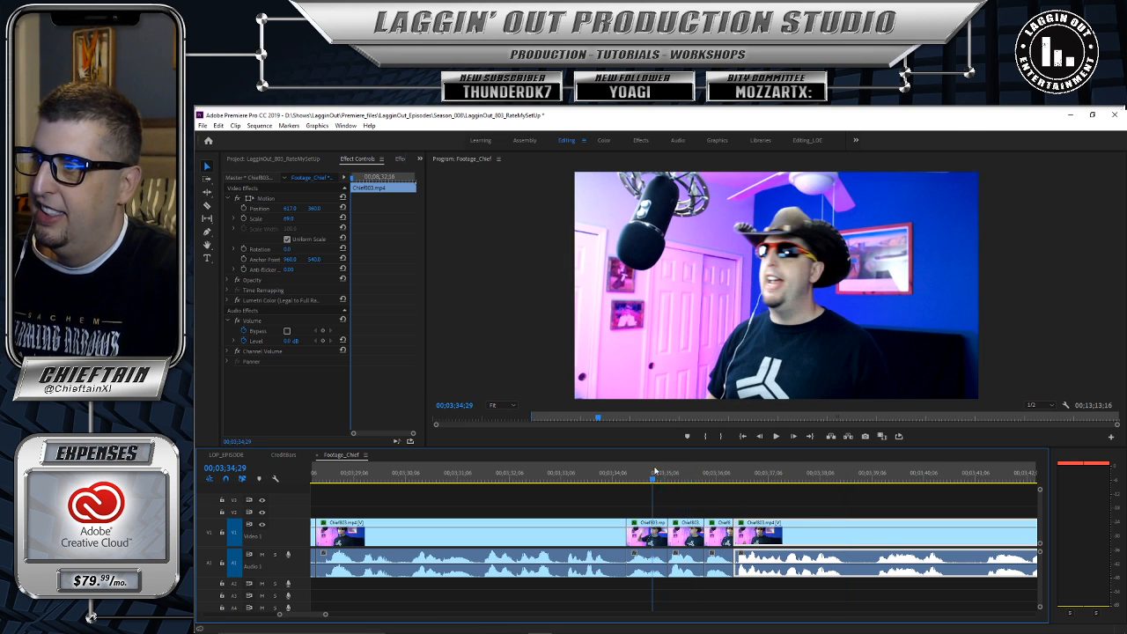
Step: Play the new joins from 00;03;34;29 and move the playhead back to just before the last clip for another check
{"action": "left_click", "coordinate": [776, 436]}
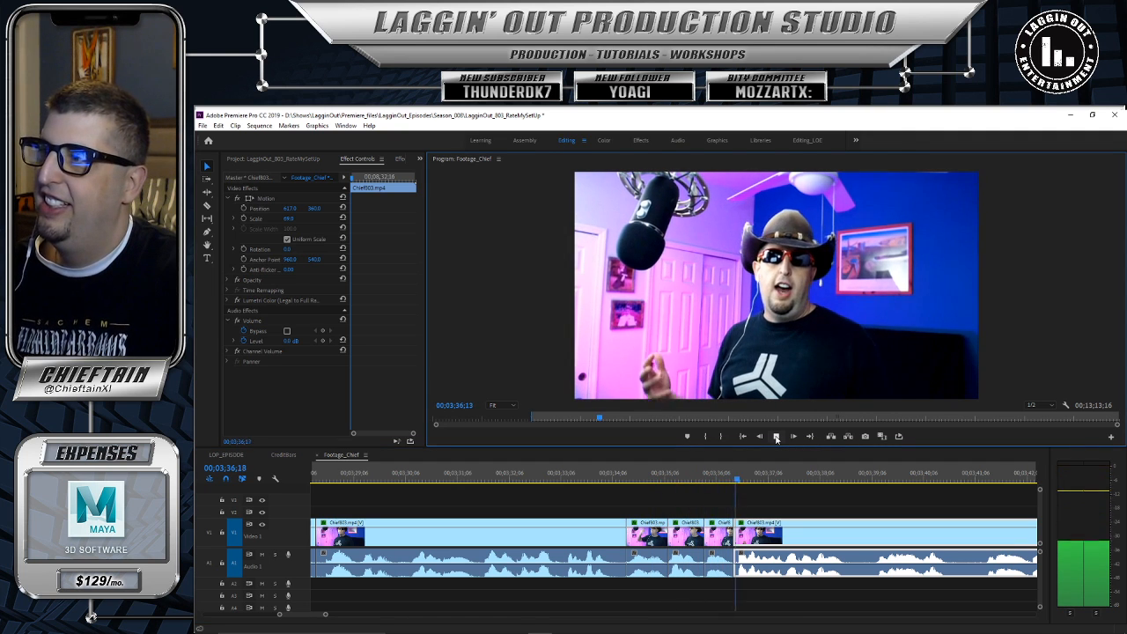
{"action": "left_click", "coordinate": [776, 437]}
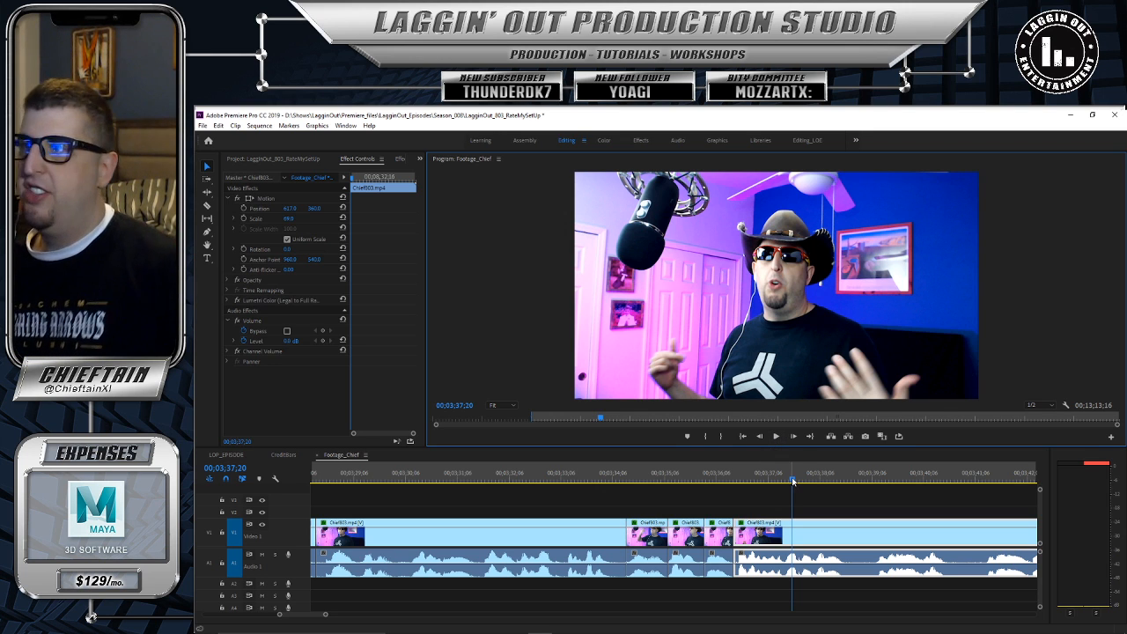
{"action": "left_click_drag", "start_coordinate": [792, 481], "coordinate": [724, 478]}
Step: Replay the start of the last clip and split it at 00;03;38;21, where the pause begins
{"action": "left_click", "coordinate": [774, 436]}
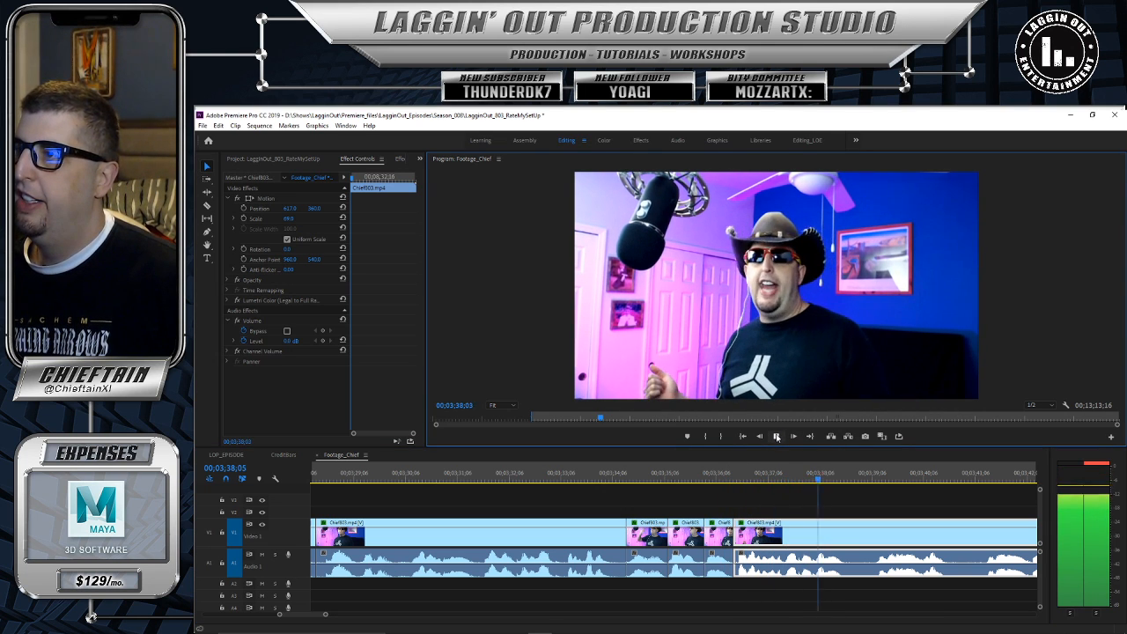
{"action": "left_click", "coordinate": [775, 437]}
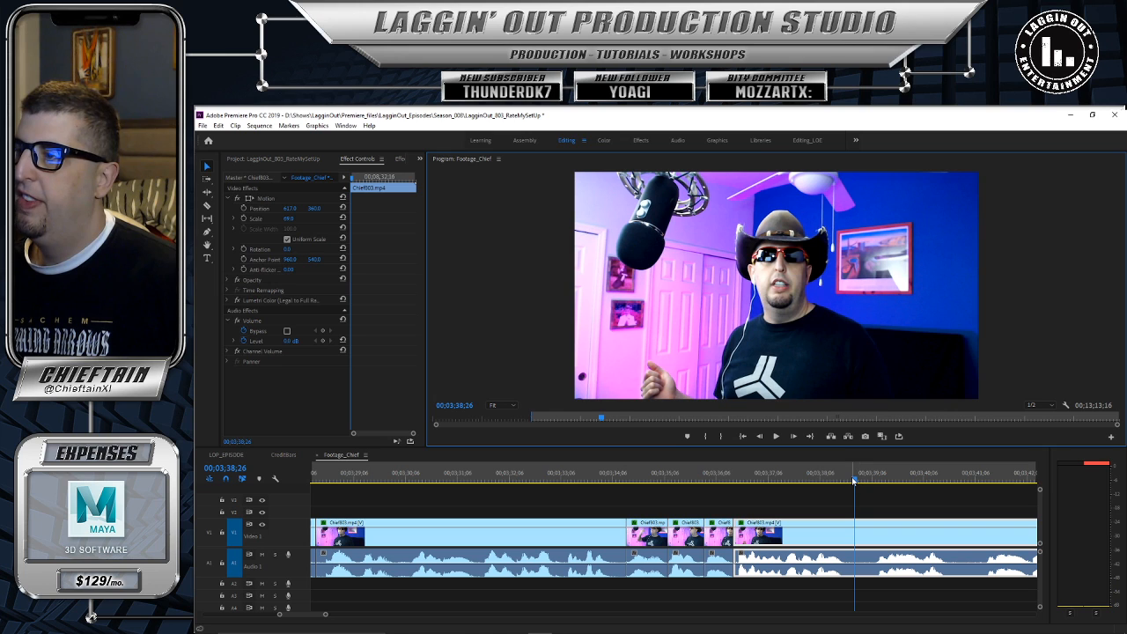
{"action": "left_click_drag", "start_coordinate": [860, 482], "coordinate": [845, 482]}
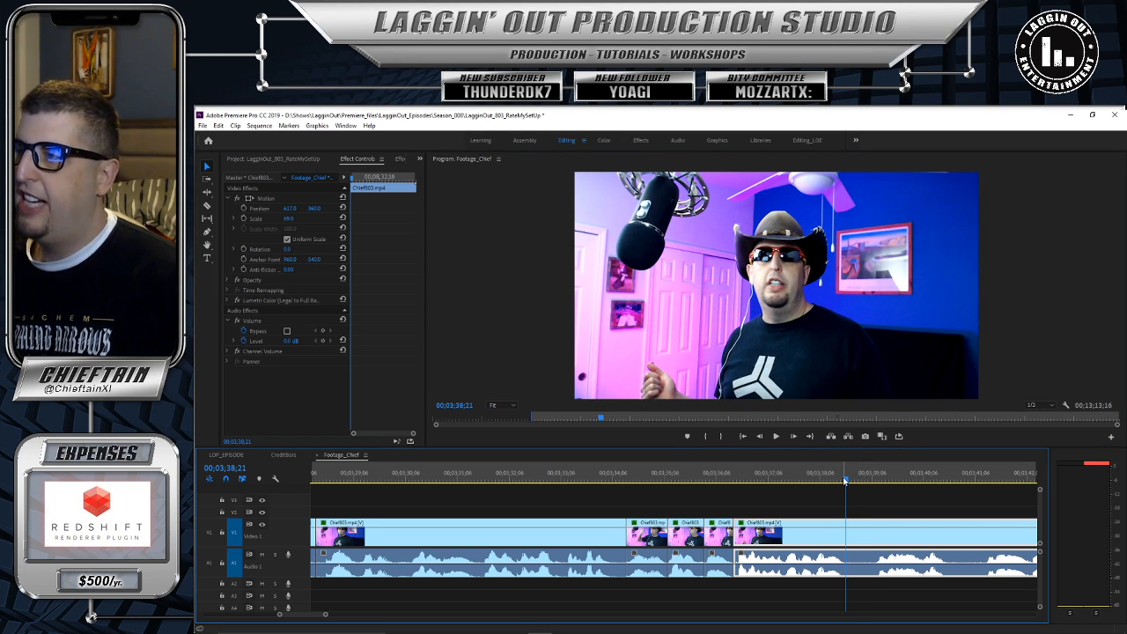
{"action": "key", "text": "c"}
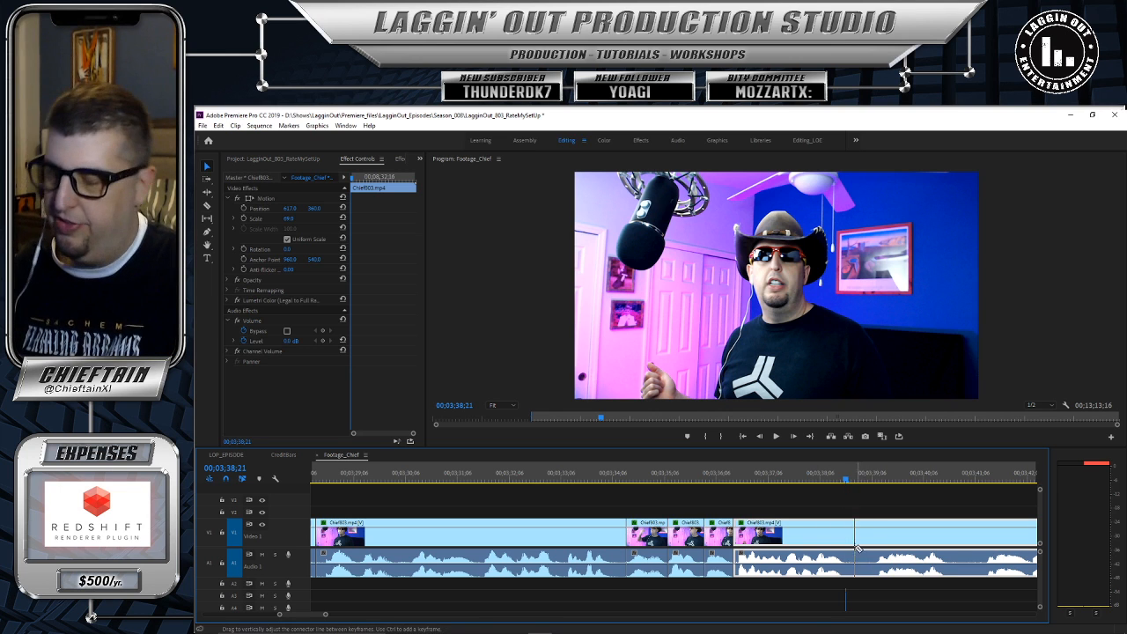
{"action": "left_click", "coordinate": [846, 558]}
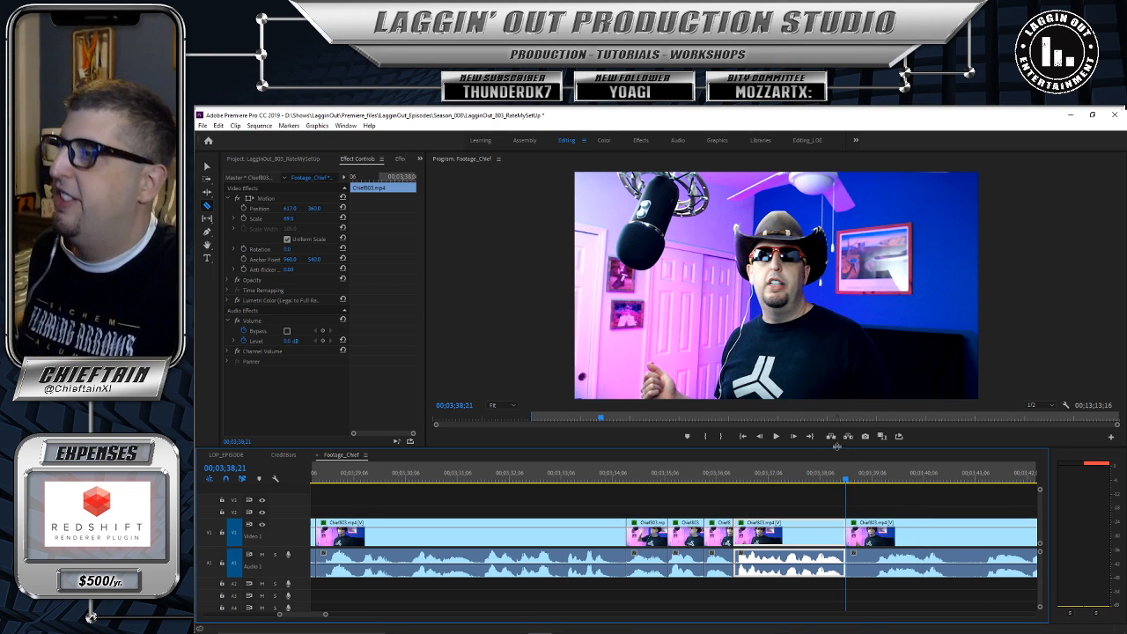
Step: Review the footage after the 00;03;38;21 cut, trim the last clip's start to 00;03;39;05, and close the gap
{"action": "left_click", "coordinate": [778, 438]}
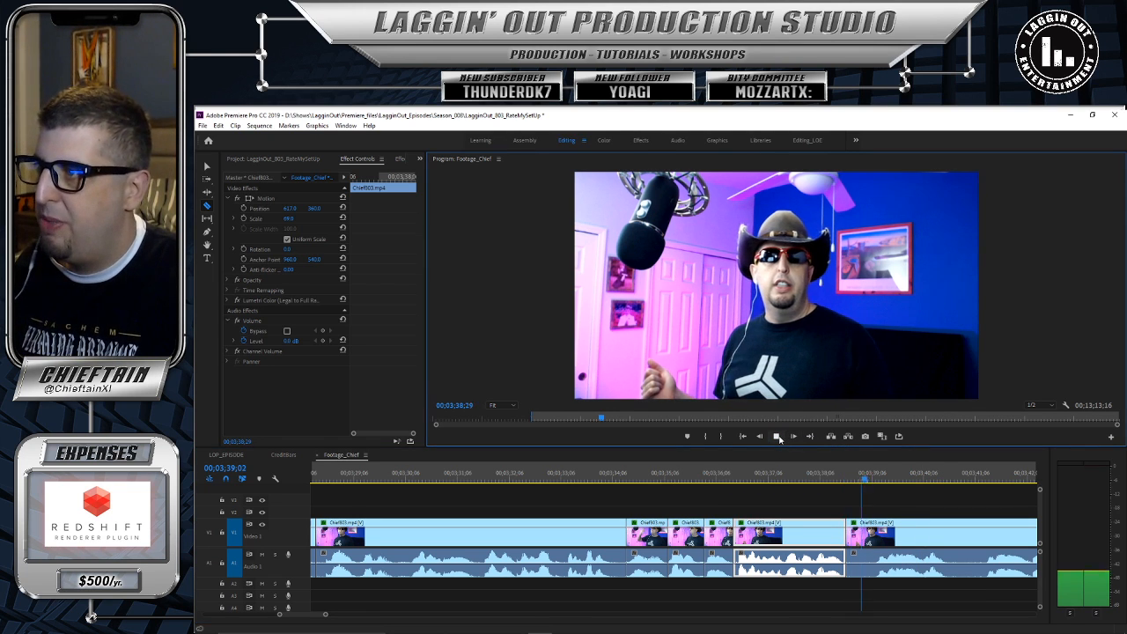
{"action": "left_click", "coordinate": [779, 438]}
{"action": "left_click_drag", "start_coordinate": [899, 479], "coordinate": [870, 480]}
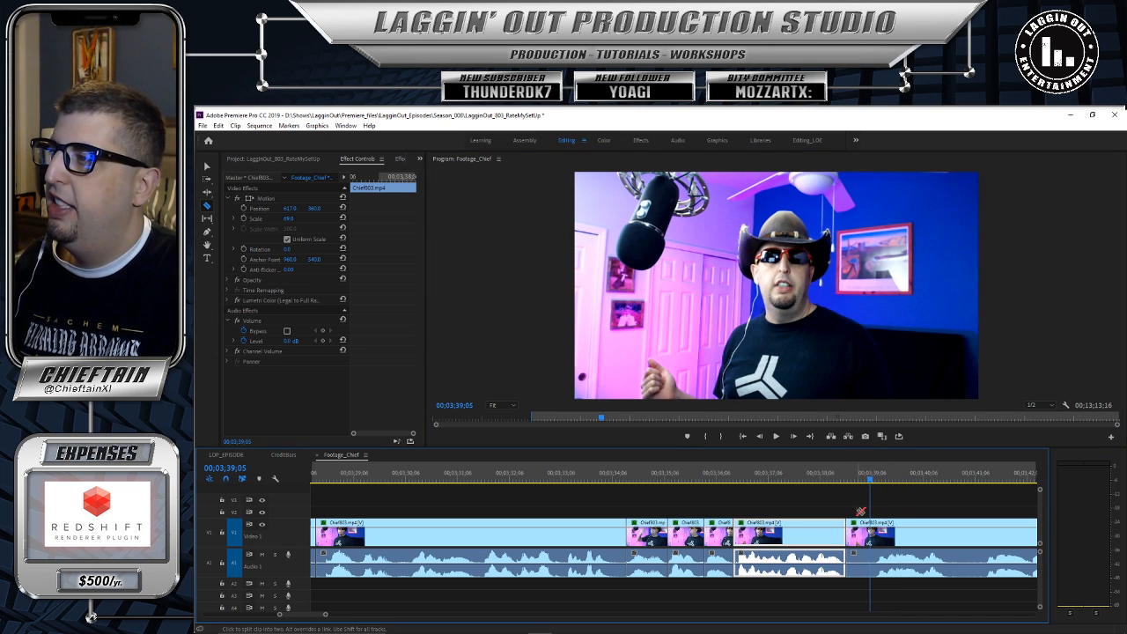
{"action": "key", "text": "v"}
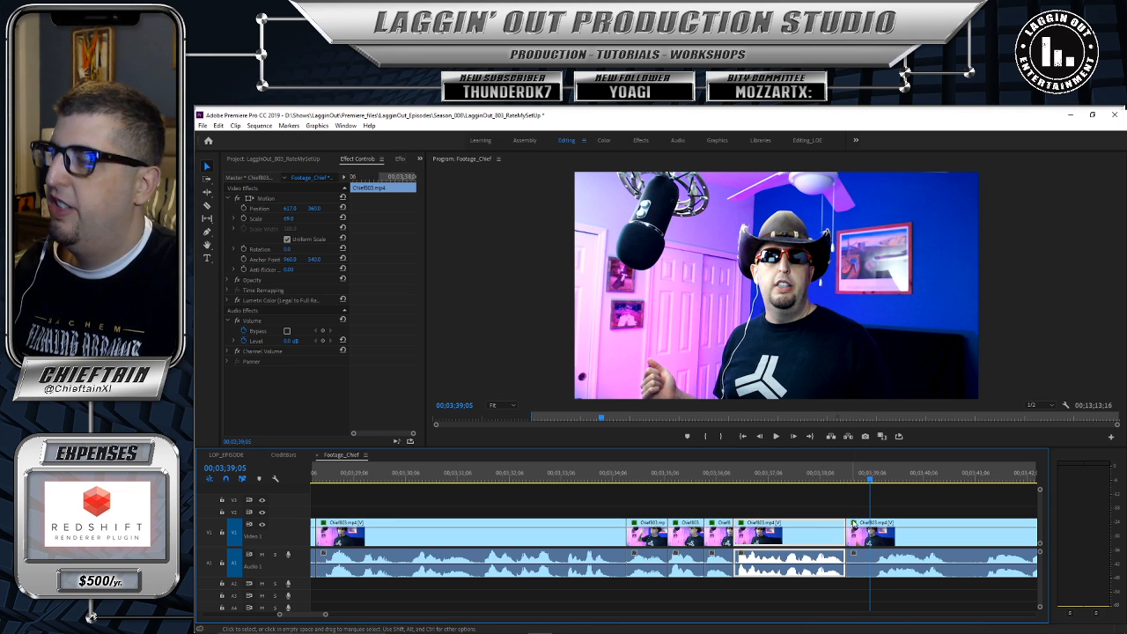
{"action": "left_click_drag", "start_coordinate": [848, 525], "coordinate": [887, 524]}
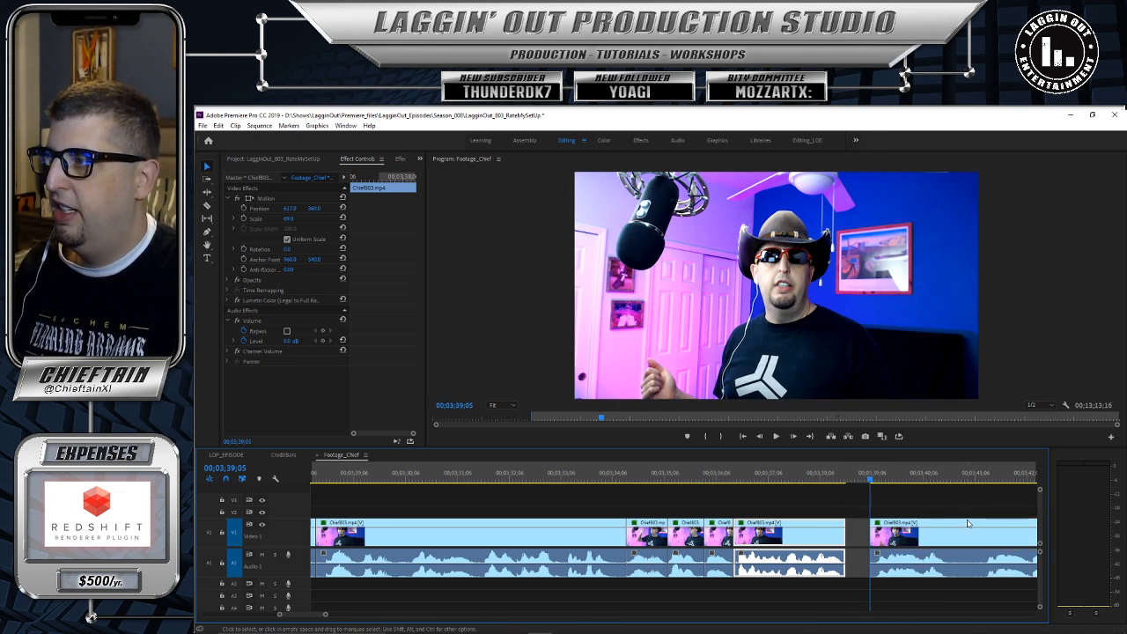
{"action": "left_click_drag", "start_coordinate": [967, 524], "coordinate": [919, 526]}
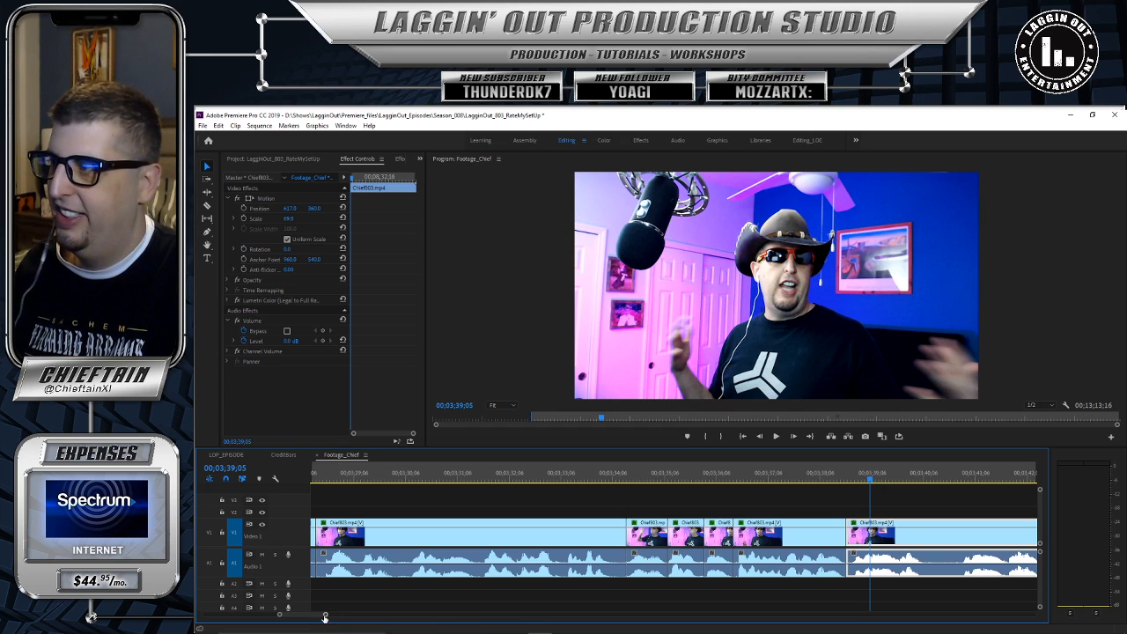
Step: Play the new join from 00;03;37;21 and split the last clip at 00;03;40;07
{"action": "left_click_drag", "start_coordinate": [325, 616], "coordinate": [337, 615]}
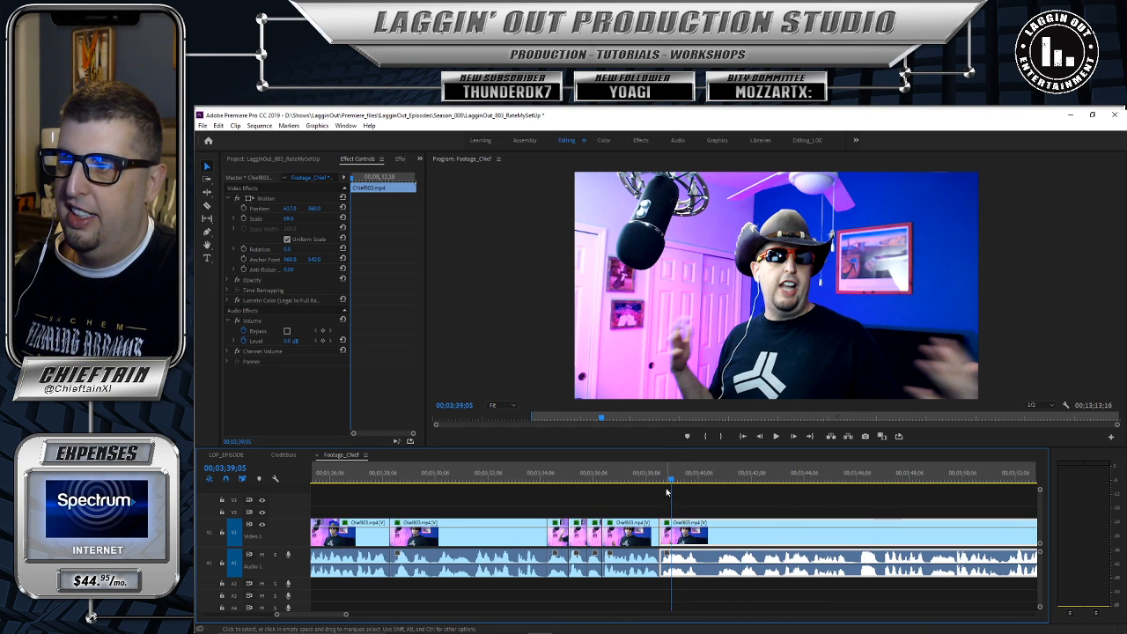
{"action": "left_click_drag", "start_coordinate": [667, 481], "coordinate": [631, 483]}
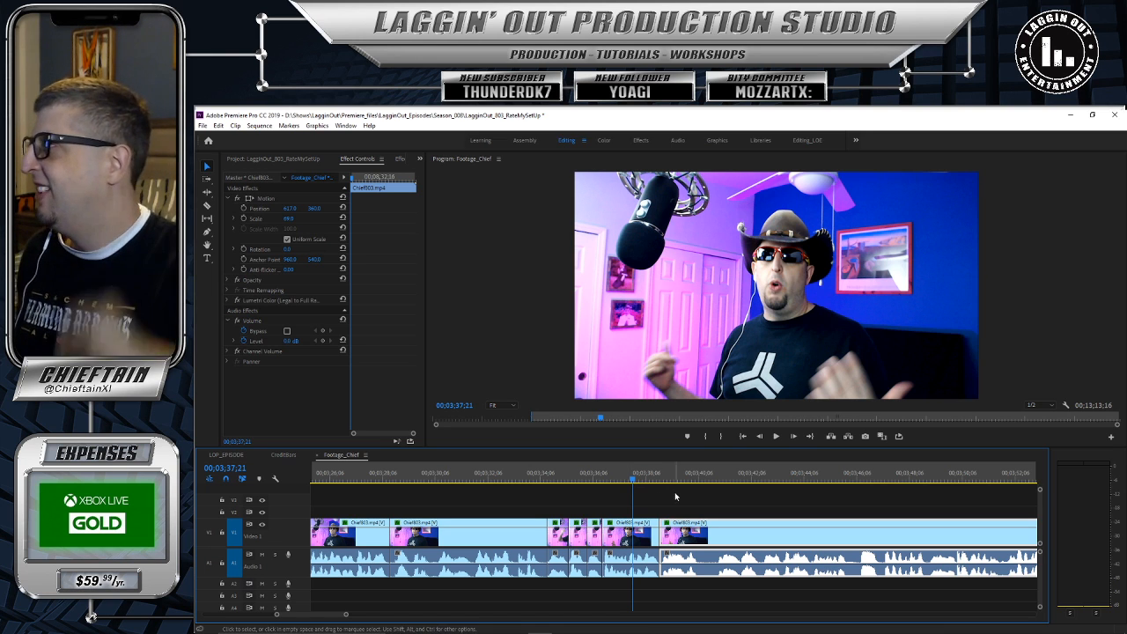
{"action": "left_click", "coordinate": [776, 436]}
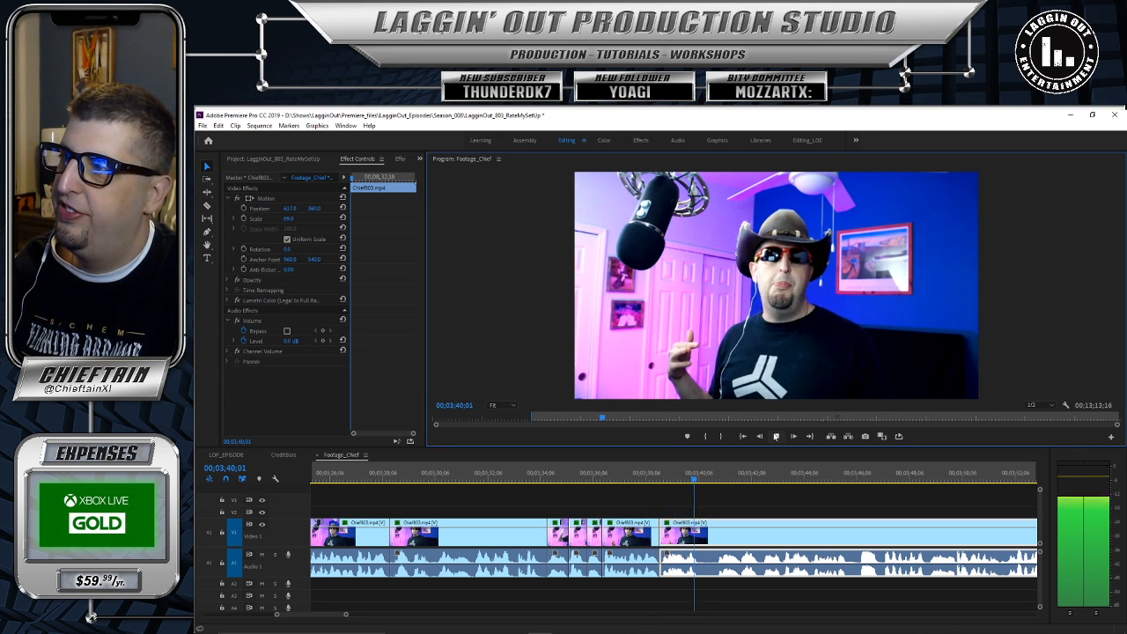
{"action": "key", "text": "space"}
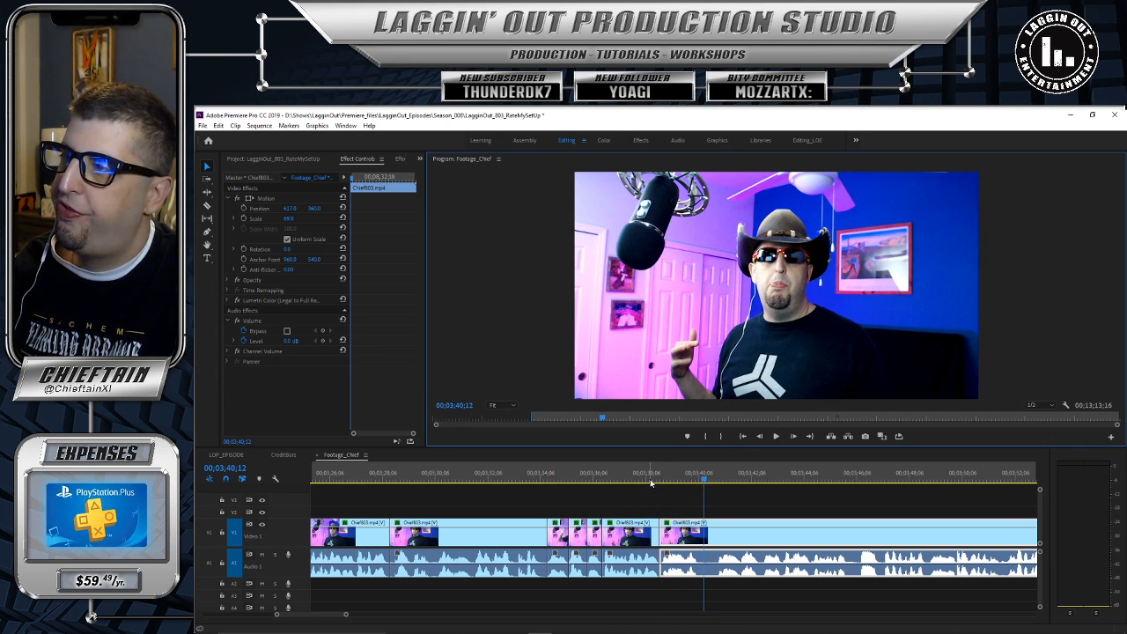
{"action": "left_click_drag", "start_coordinate": [704, 480], "coordinate": [701, 480]}
{"action": "key", "text": "c"}
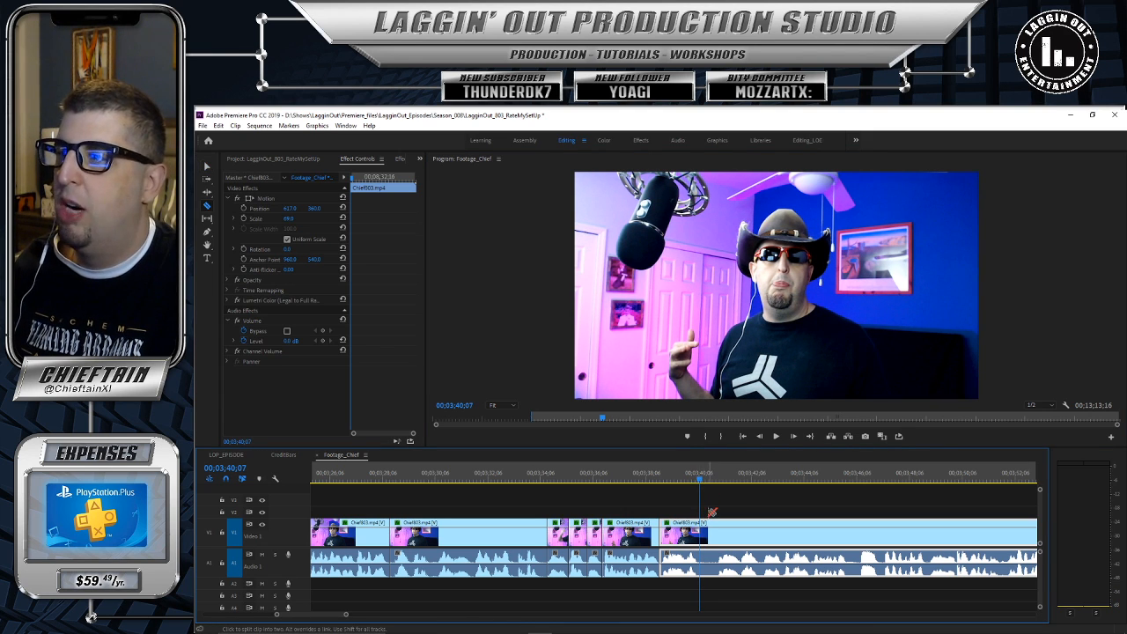
{"action": "left_click", "coordinate": [701, 524]}
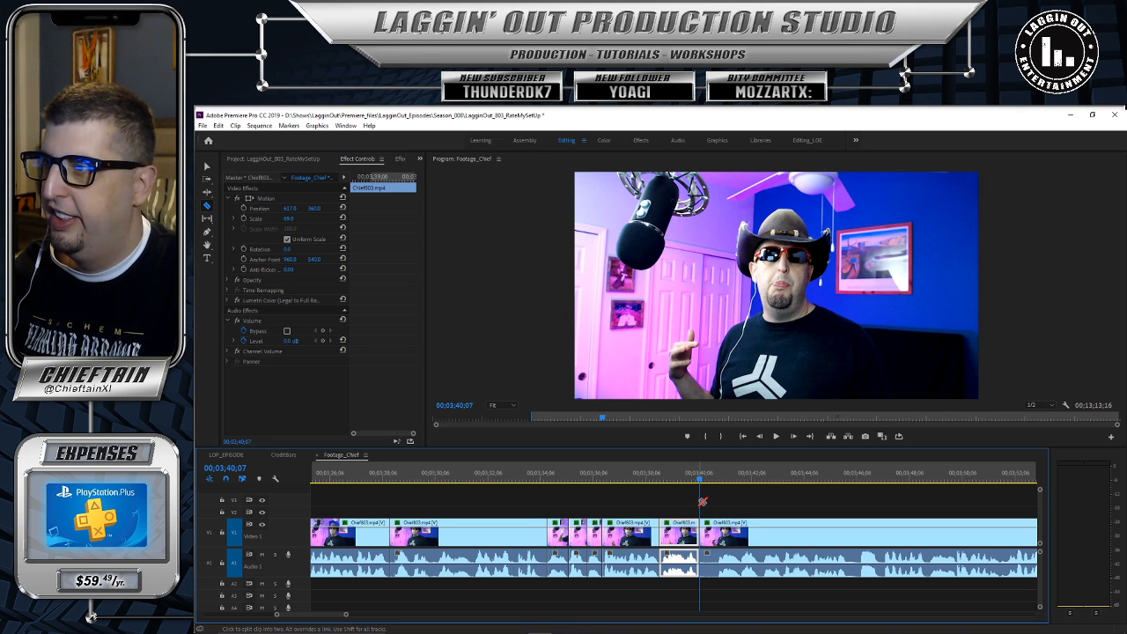
Step: Trim the pause from the start of the clip after 00;03;40;07 and move the clip back to close the gap
{"action": "key", "text": "v"}
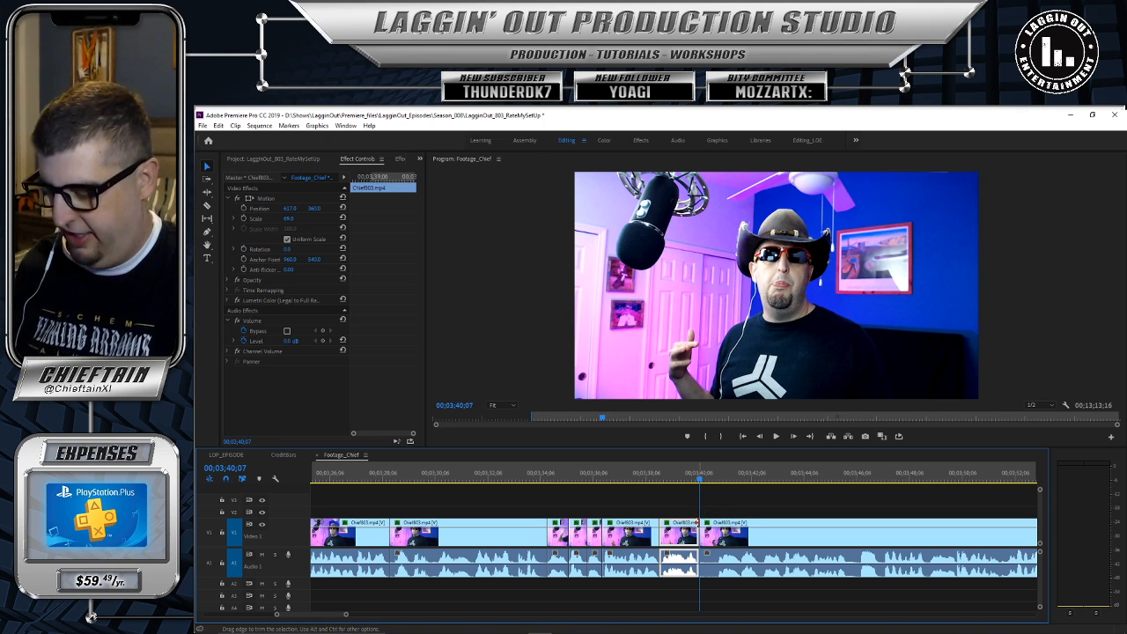
{"action": "left_click_drag", "start_coordinate": [702, 523], "coordinate": [719, 524]}
{"action": "left_click_drag", "start_coordinate": [809, 523], "coordinate": [791, 527]}
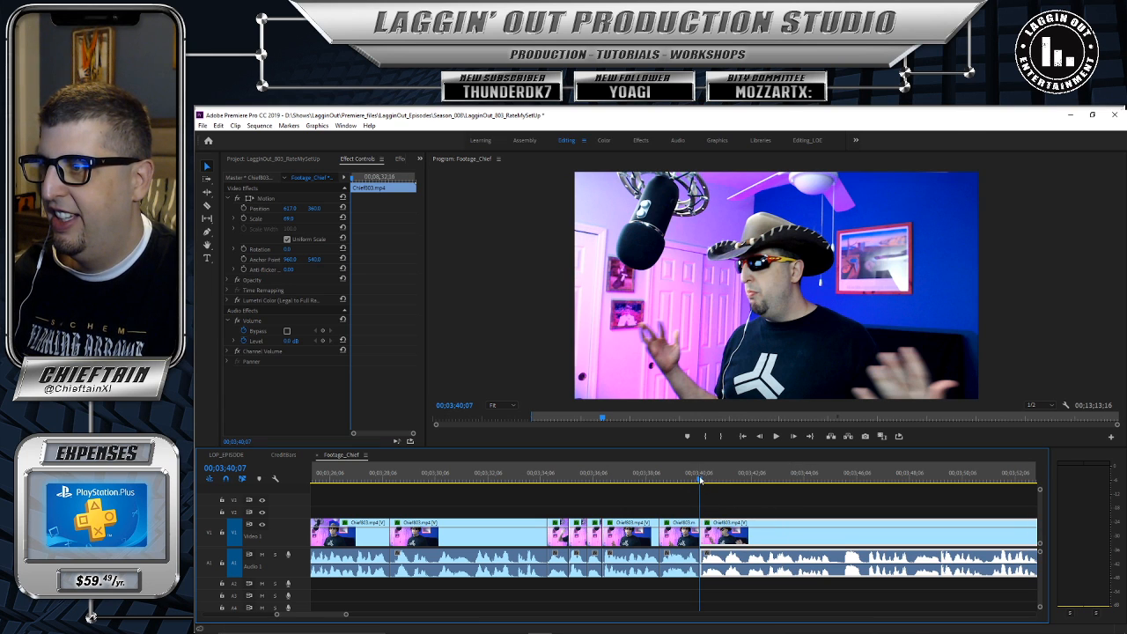
Step: Play the join at 00;03;40;07 from 00;03;39;17, and again from 00;03;39;24 on into the last clip
{"action": "left_click_drag", "start_coordinate": [700, 479], "coordinate": [683, 479]}
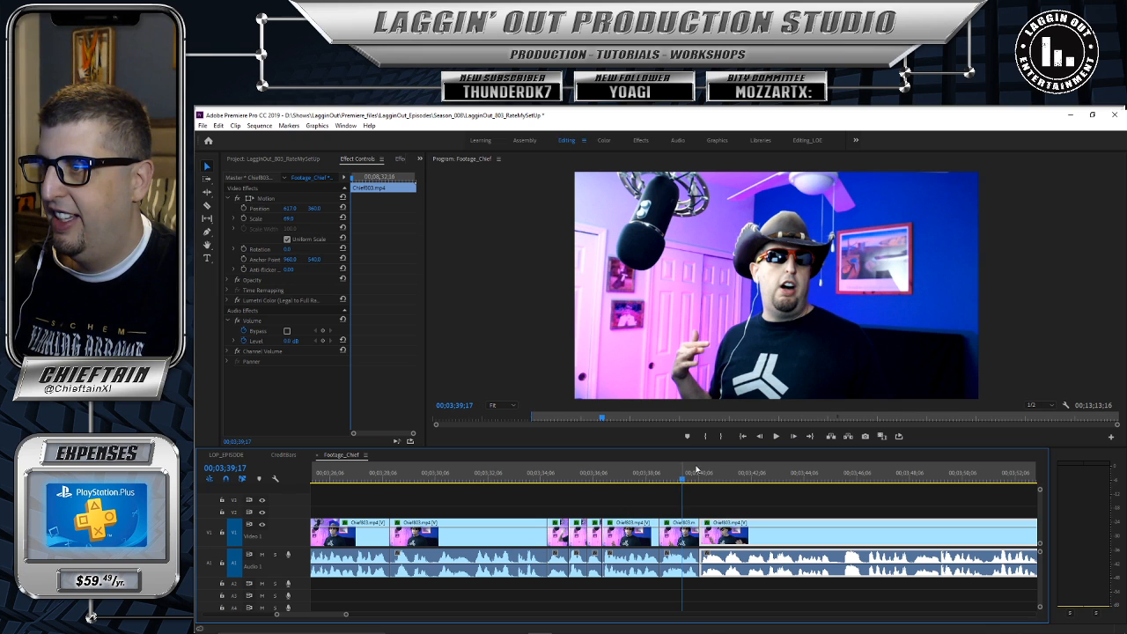
{"action": "left_click", "coordinate": [774, 437]}
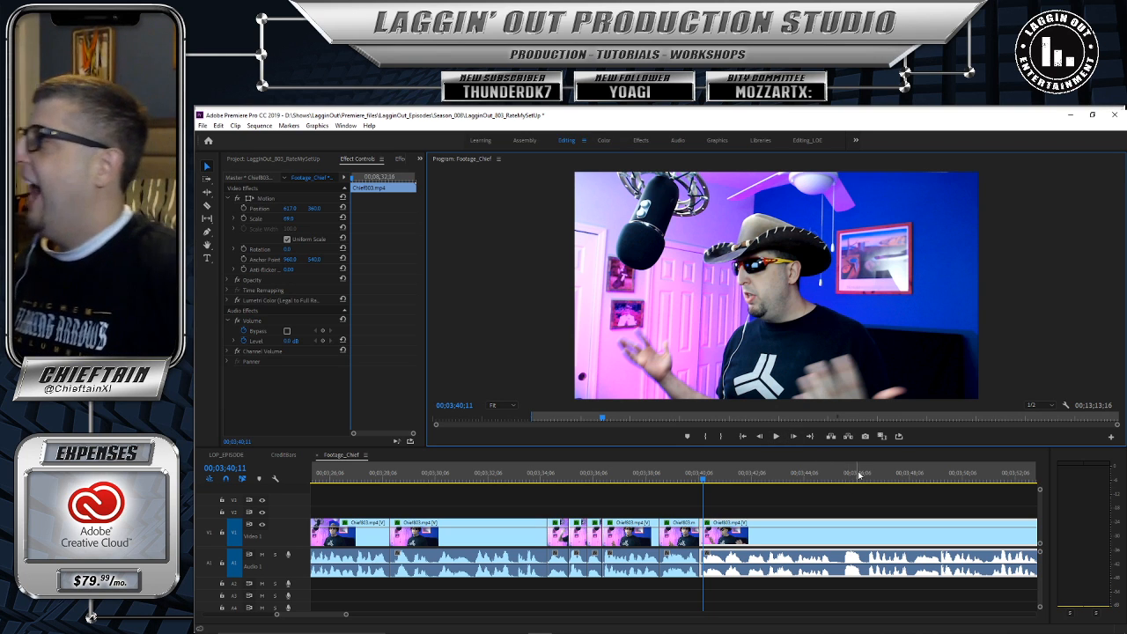
{"action": "left_click", "coordinate": [687, 476]}
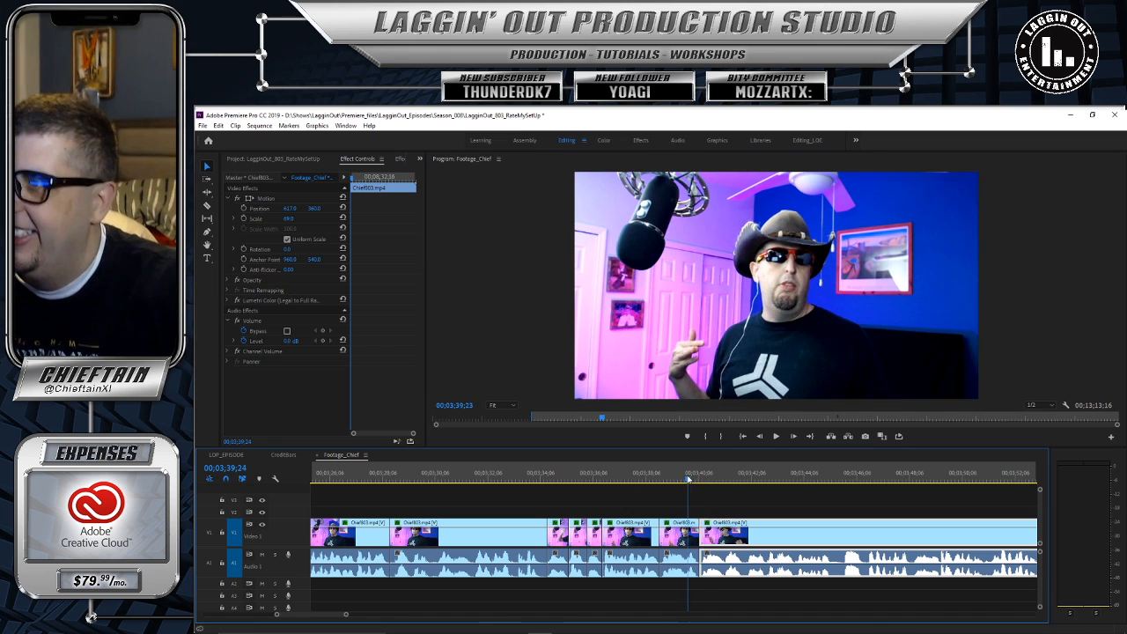
{"action": "left_click", "coordinate": [776, 437]}
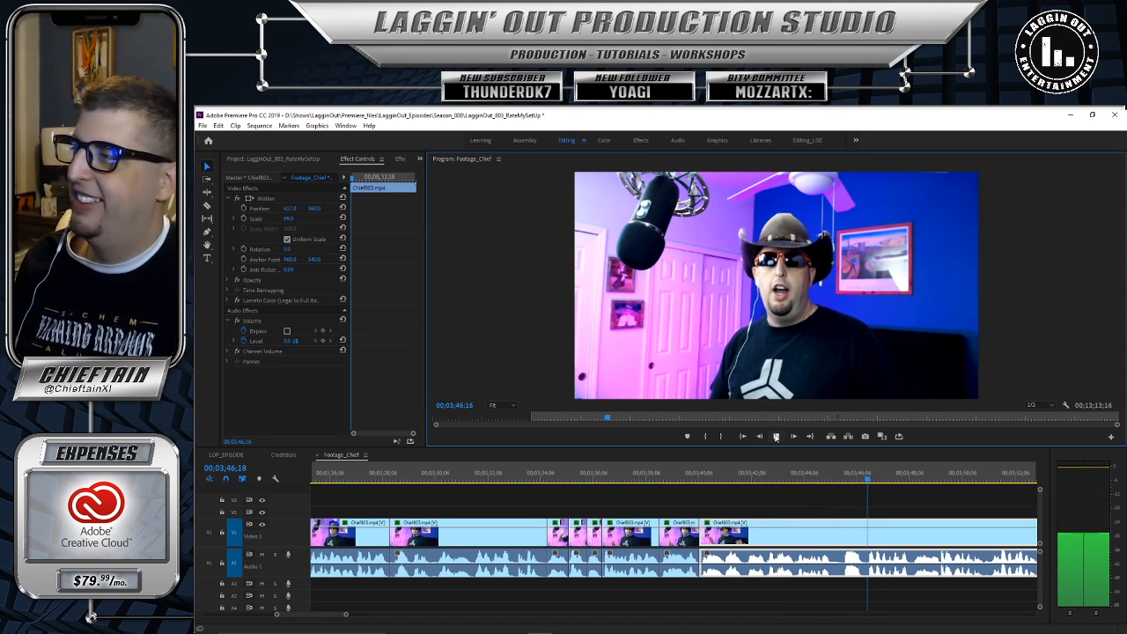
Step: Stop playback and split the last clip at 00;03;45;09
{"action": "key", "text": "space"}
{"action": "left_click_drag", "start_coordinate": [874, 482], "coordinate": [835, 488]}
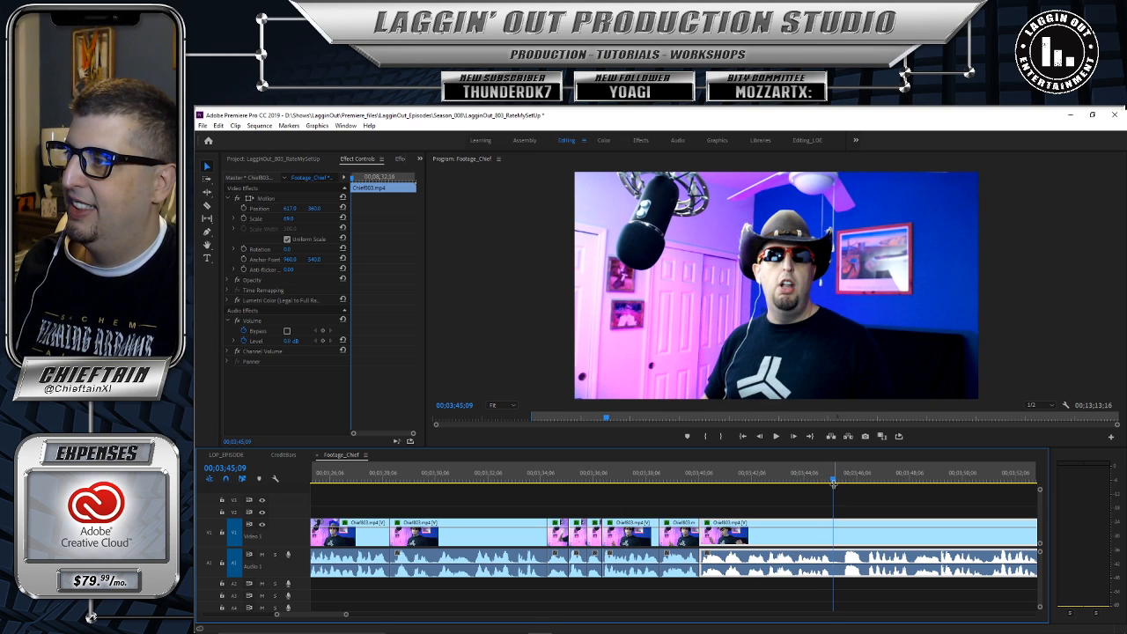
{"action": "key", "text": "c"}
{"action": "left_click", "coordinate": [834, 532]}
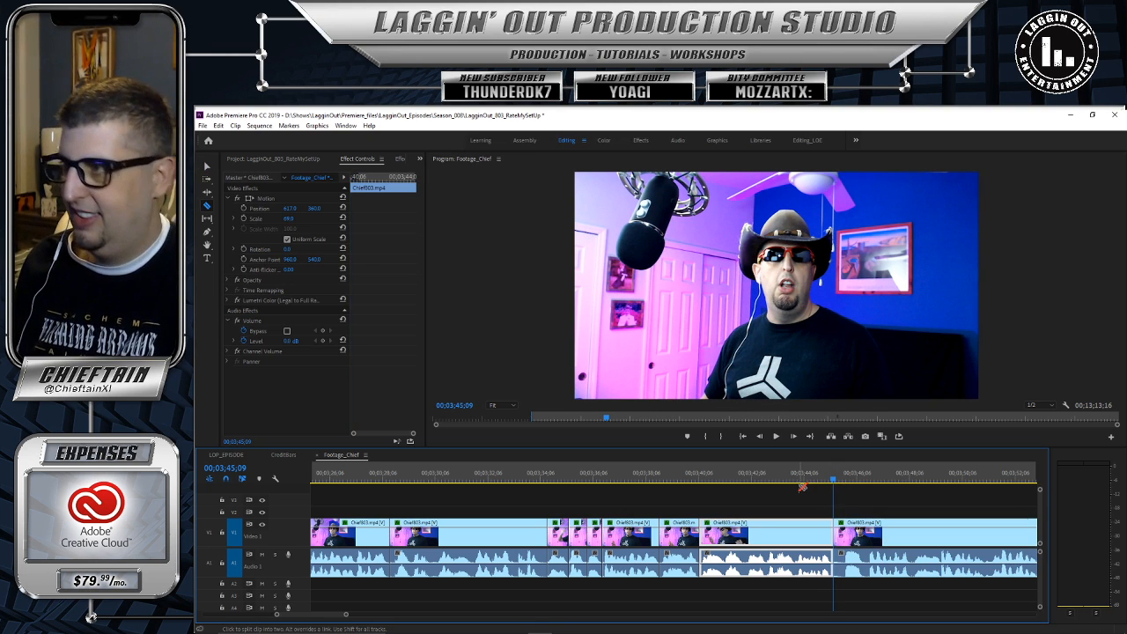
Step: Trim a short piece off the start of the clip after 00;03;45;09 and move the clip back to close the gap
{"action": "key", "text": "v"}
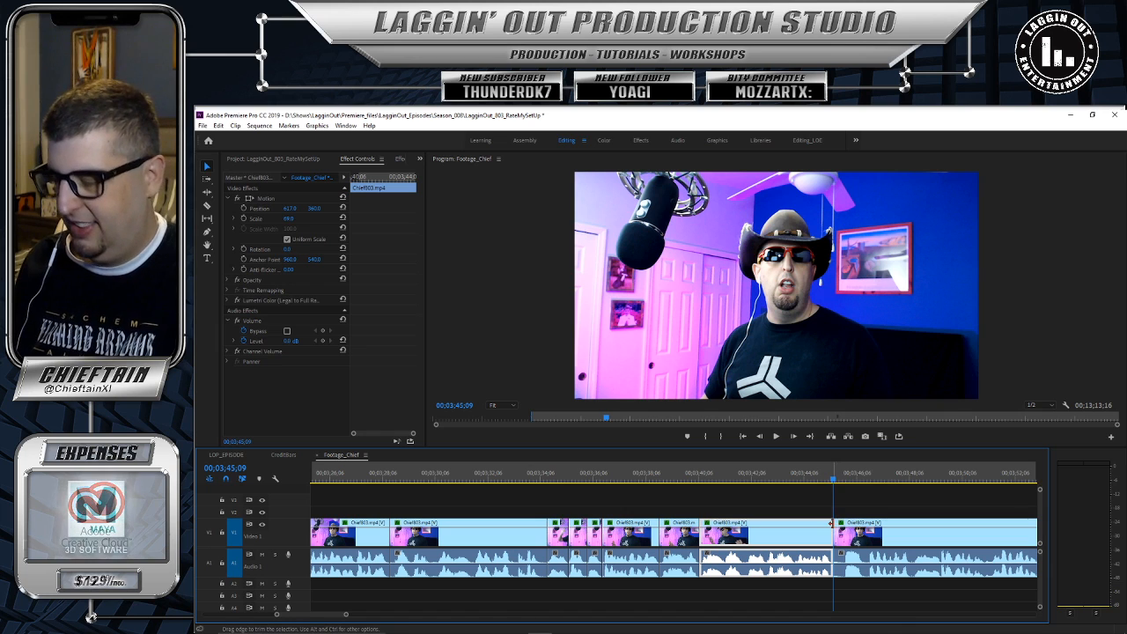
{"action": "left_click_drag", "start_coordinate": [835, 523], "coordinate": [844, 527]}
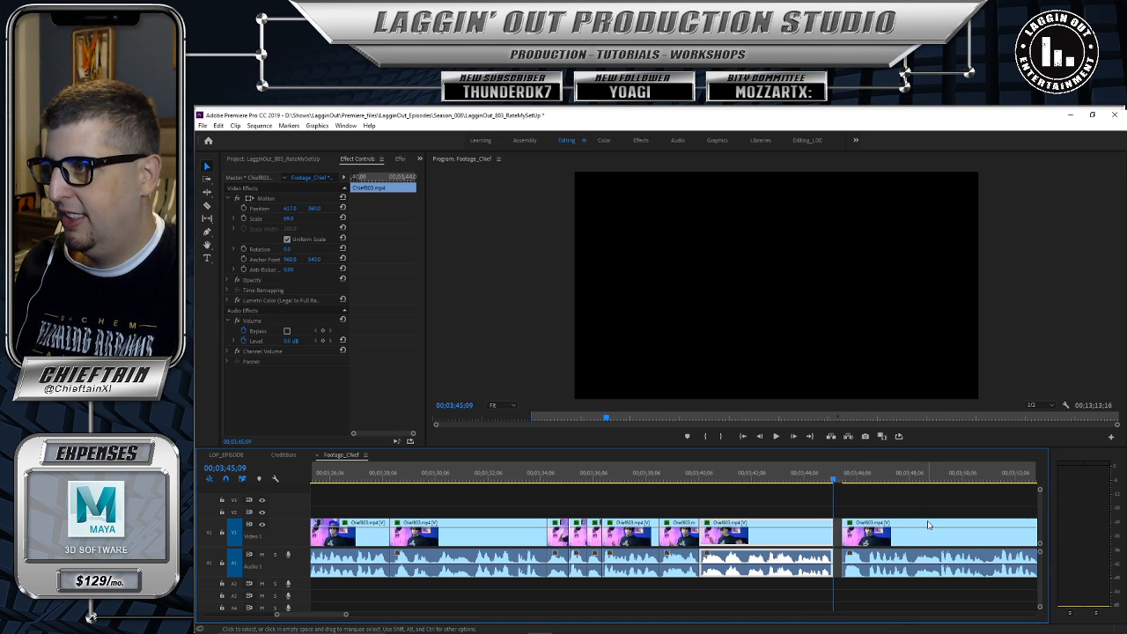
{"action": "left_click_drag", "start_coordinate": [928, 525], "coordinate": [921, 525]}
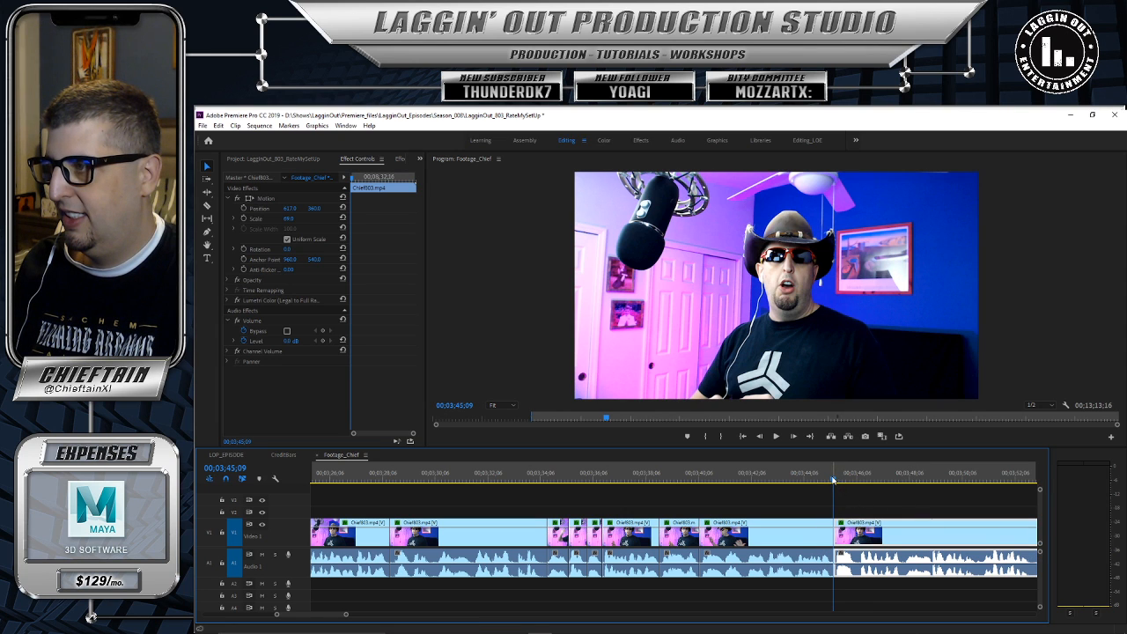
Step: Play the join at 00;03;45;09 from 00;03;44;01 and return the playhead to 00;03;49;01 for the next cut point
{"action": "left_click_drag", "start_coordinate": [833, 479], "coordinate": [799, 479]}
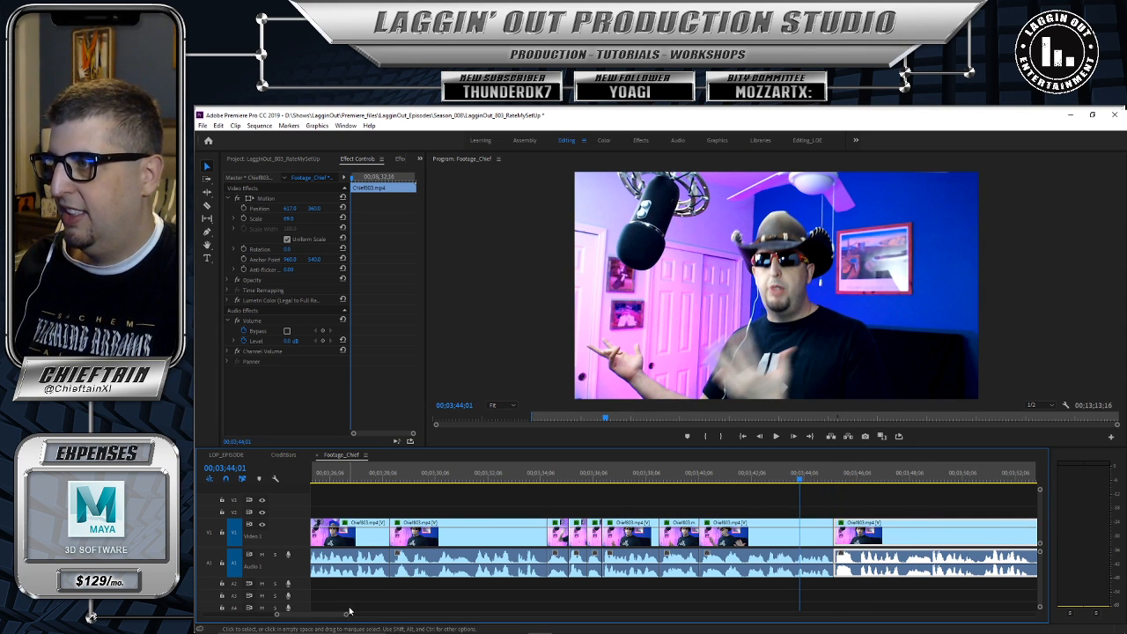
{"action": "left_click_drag", "start_coordinate": [348, 615], "coordinate": [382, 614]}
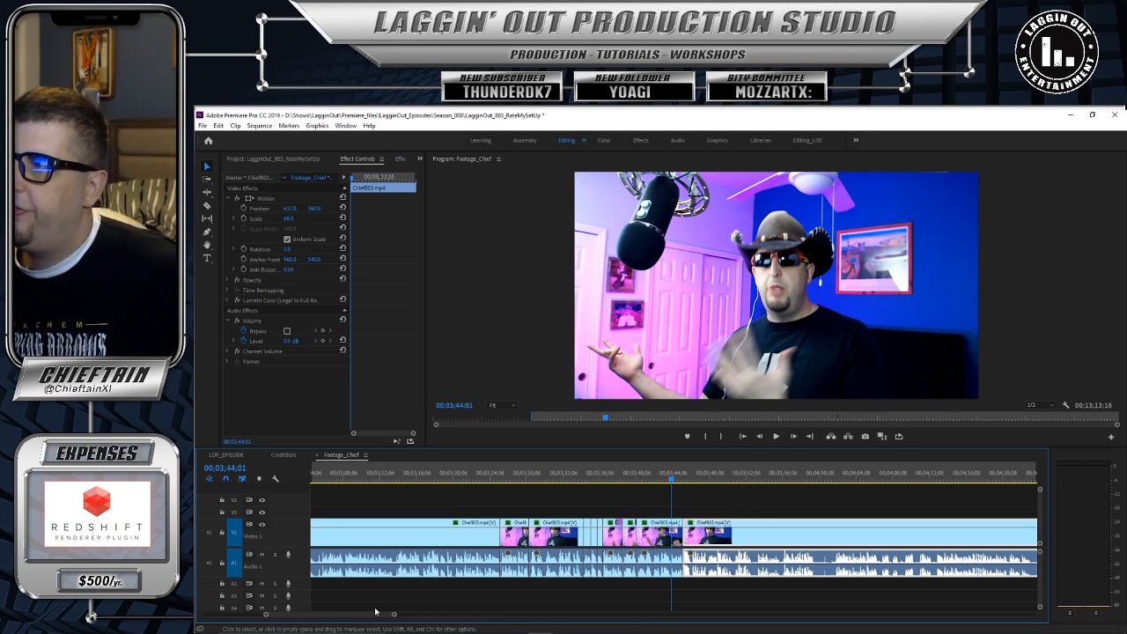
{"action": "left_click_drag", "start_coordinate": [393, 615], "coordinate": [364, 614]}
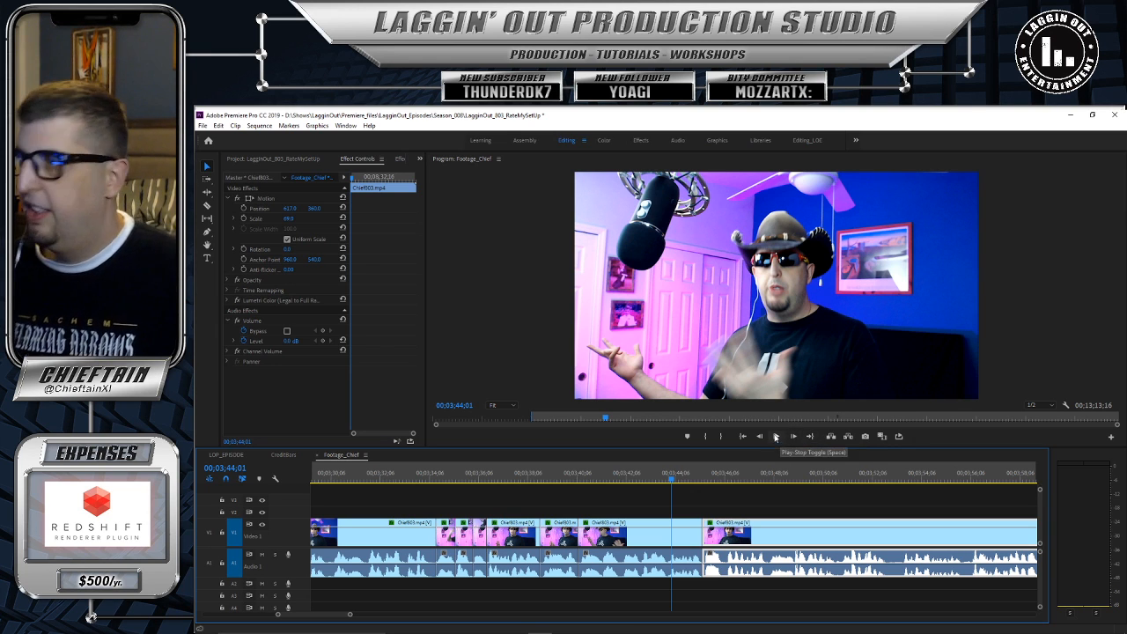
{"action": "left_click", "coordinate": [776, 436]}
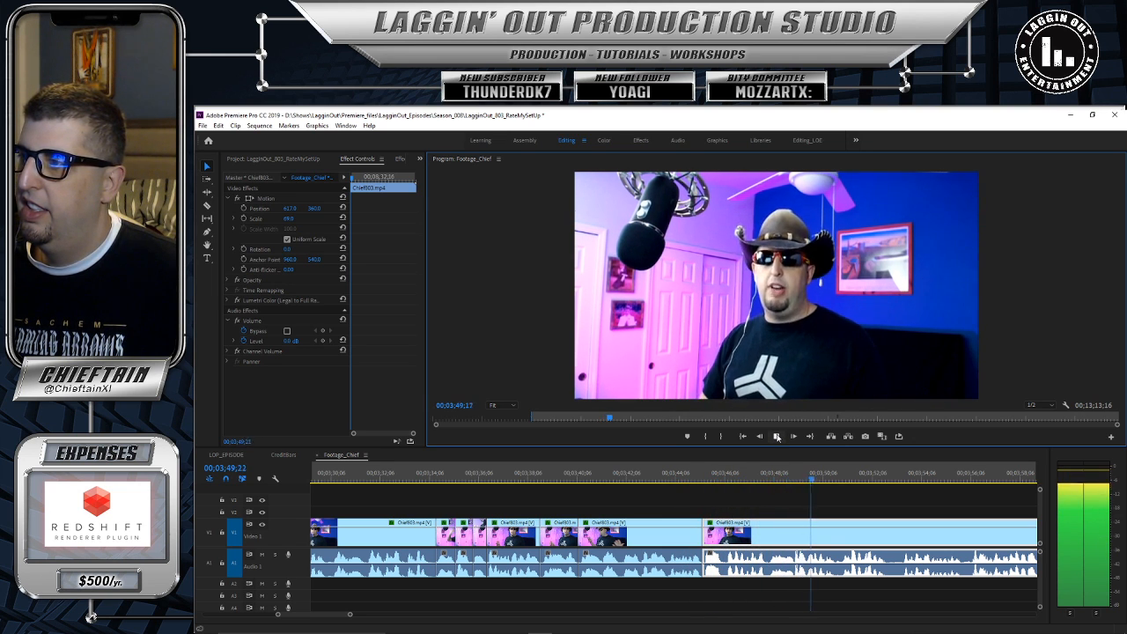
{"action": "left_click", "coordinate": [776, 437]}
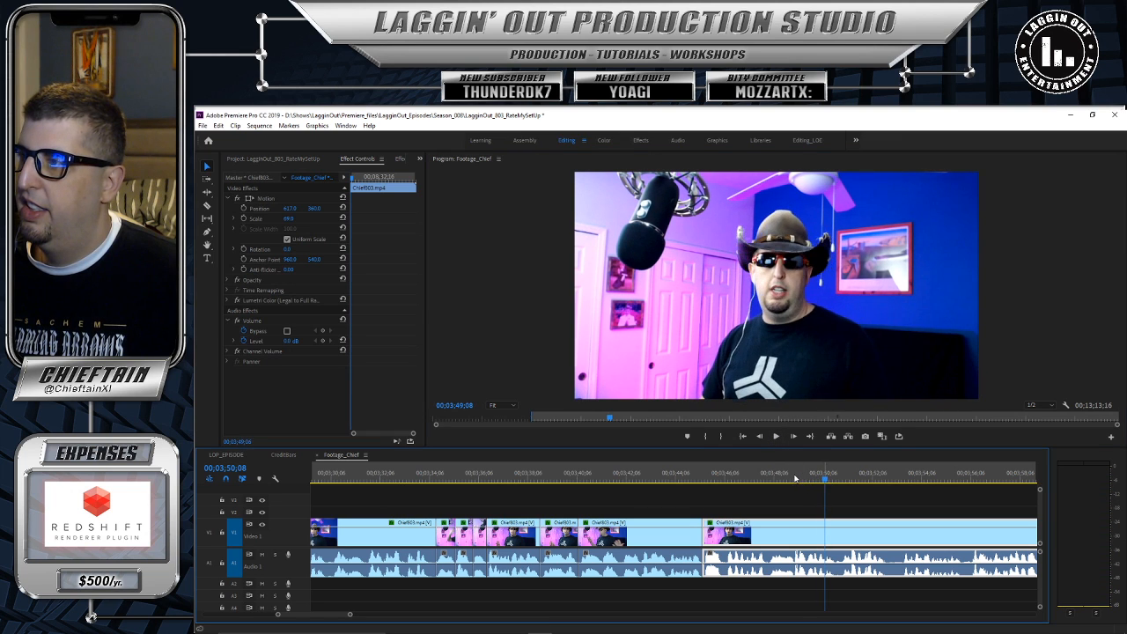
{"action": "left_click", "coordinate": [793, 479]}
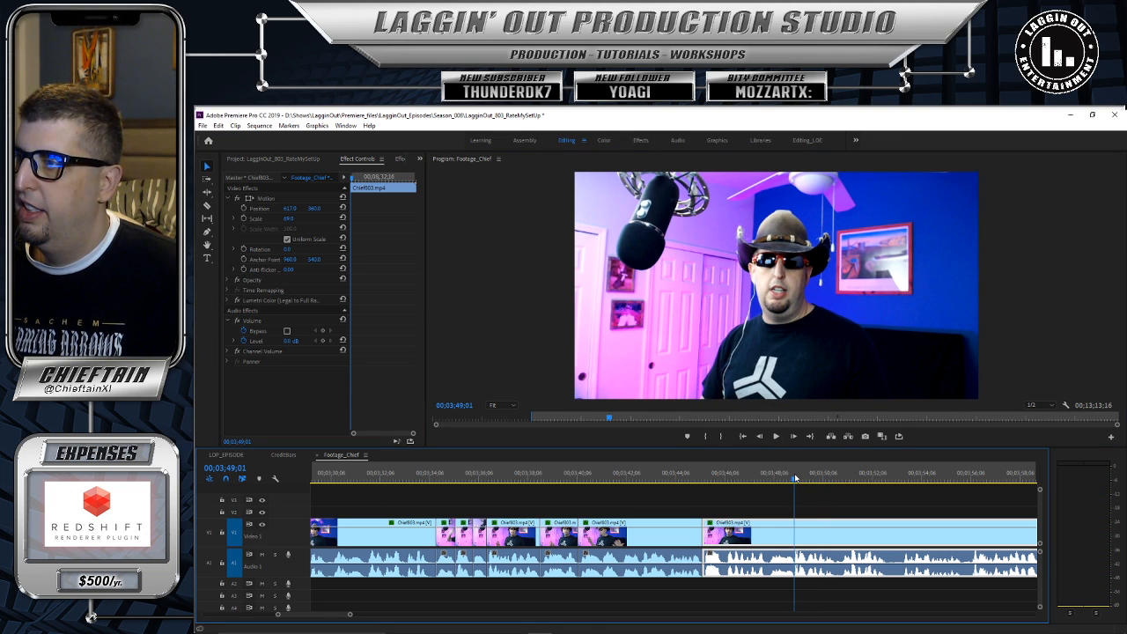
Step: Split the last clip on the video track at 00;03;49;01
{"action": "left_click_drag", "start_coordinate": [350, 614], "coordinate": [332, 615]}
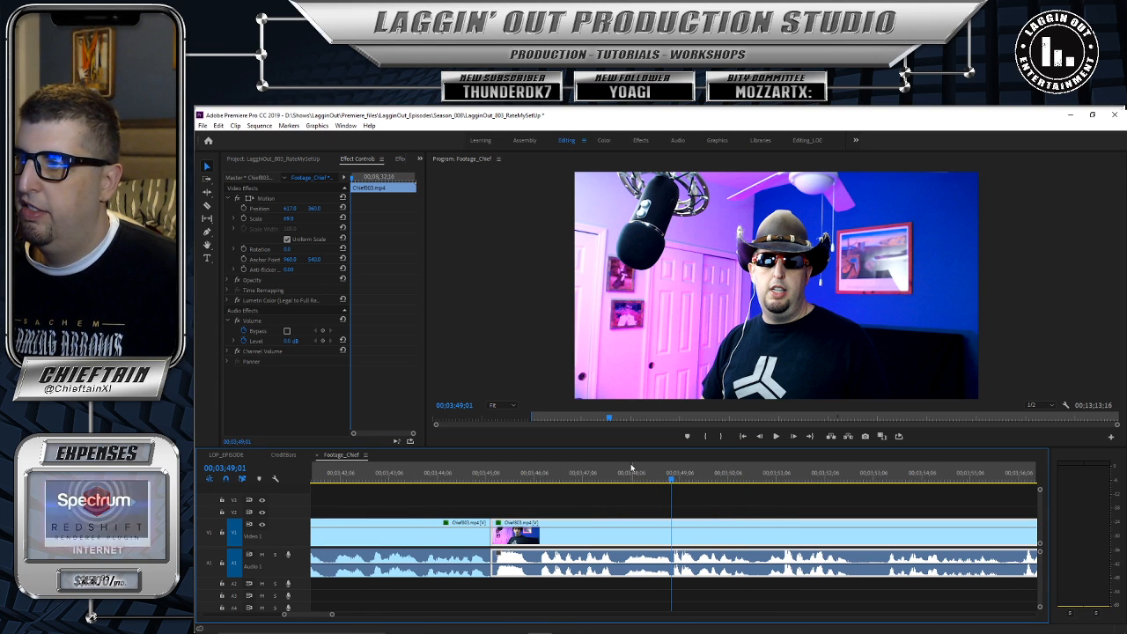
{"action": "key", "text": "c"}
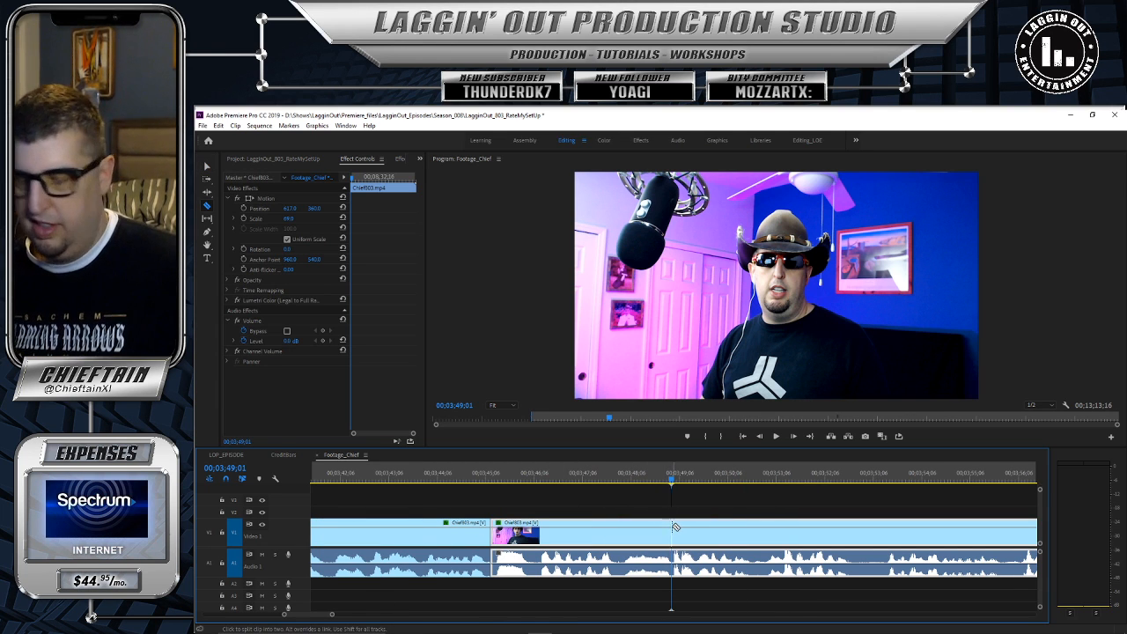
{"action": "left_click", "coordinate": [675, 527]}
Step: Trim the start of the clip after 00;03;49;01 to 00;03;49;16 and move the clip back to close the gap
{"action": "left_click", "coordinate": [776, 436]}
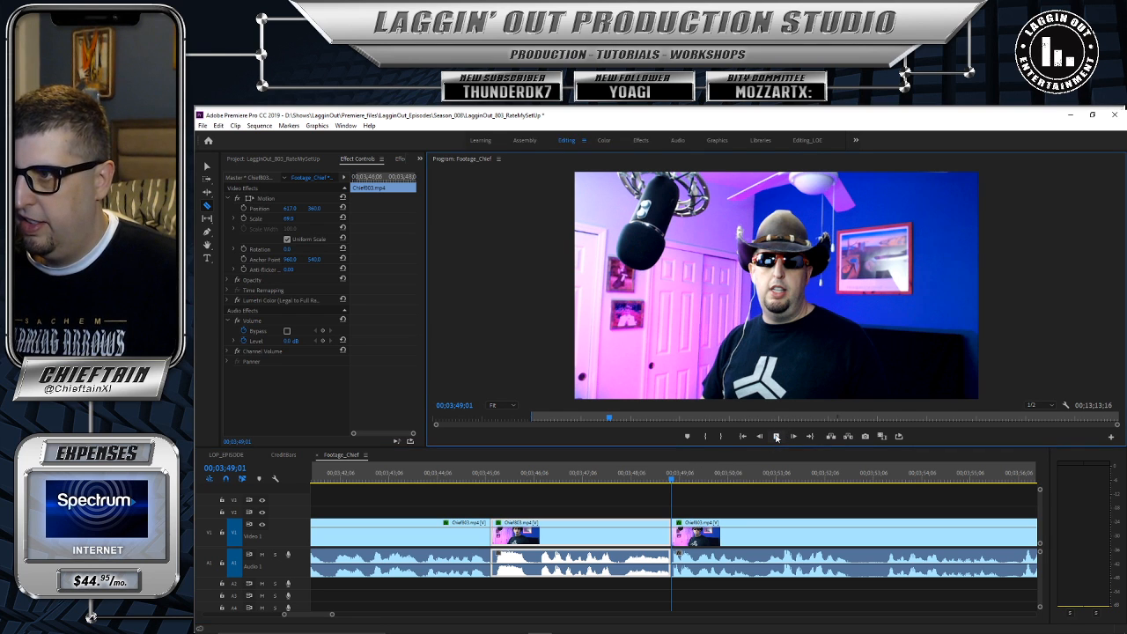
{"action": "key", "text": "space"}
{"action": "left_click_drag", "start_coordinate": [724, 476], "coordinate": [696, 479]}
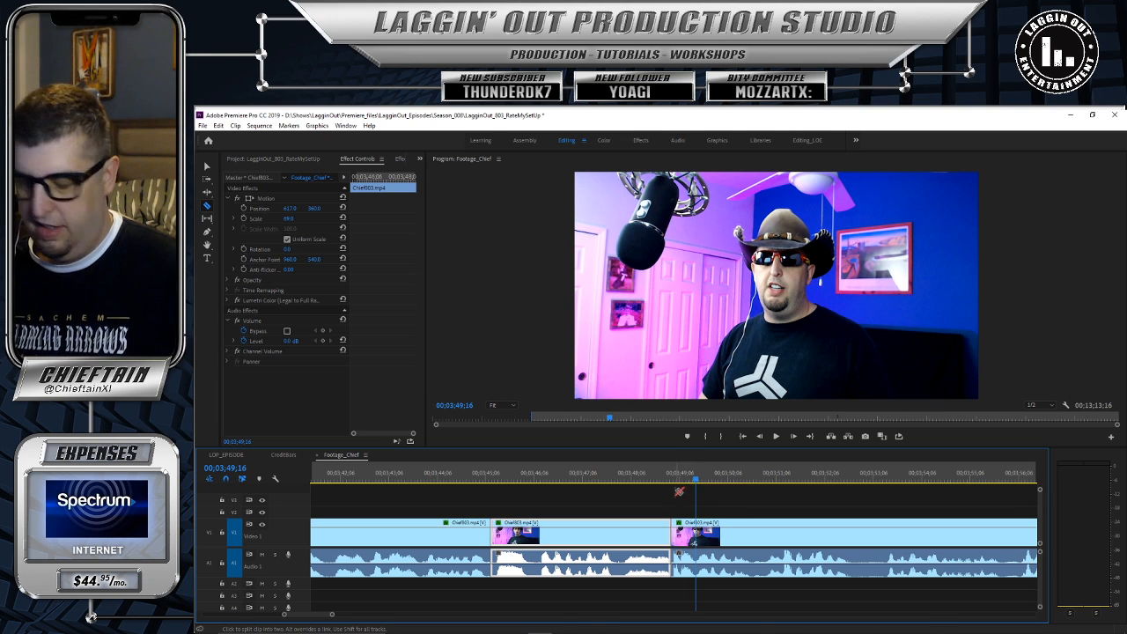
{"action": "key", "text": "v"}
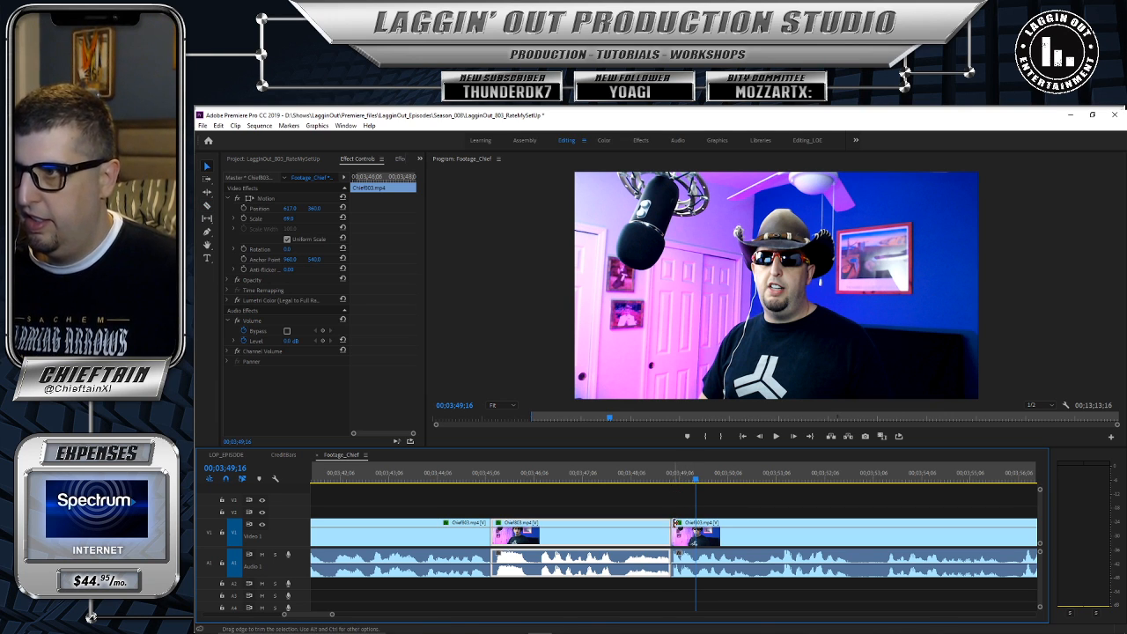
{"action": "left_click_drag", "start_coordinate": [673, 521], "coordinate": [703, 523]}
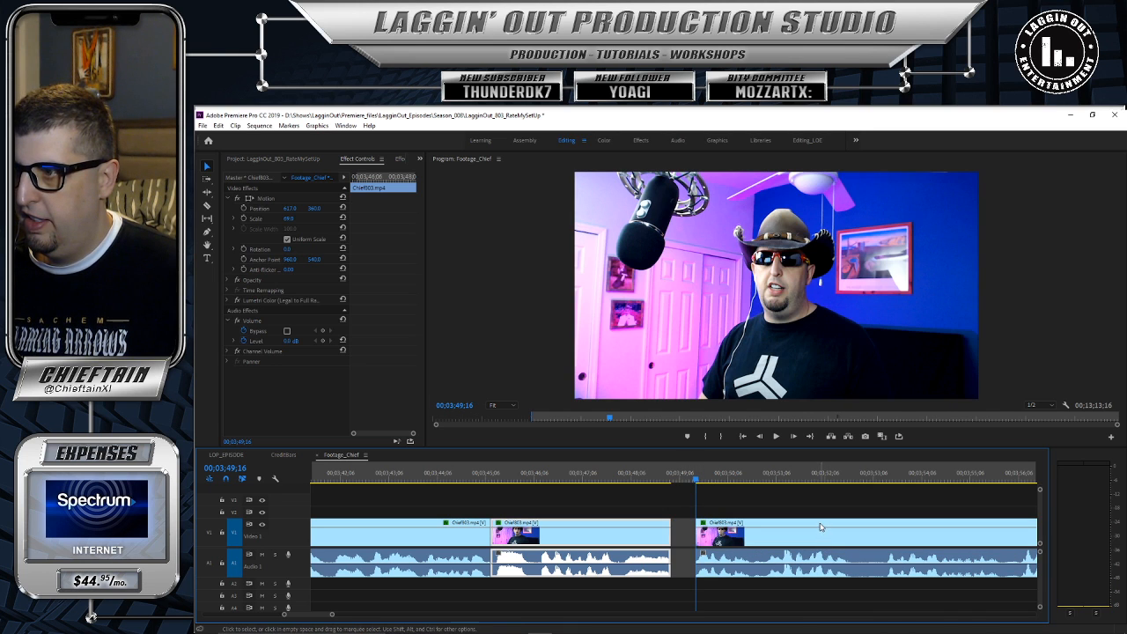
{"action": "left_click_drag", "start_coordinate": [819, 529], "coordinate": [780, 520]}
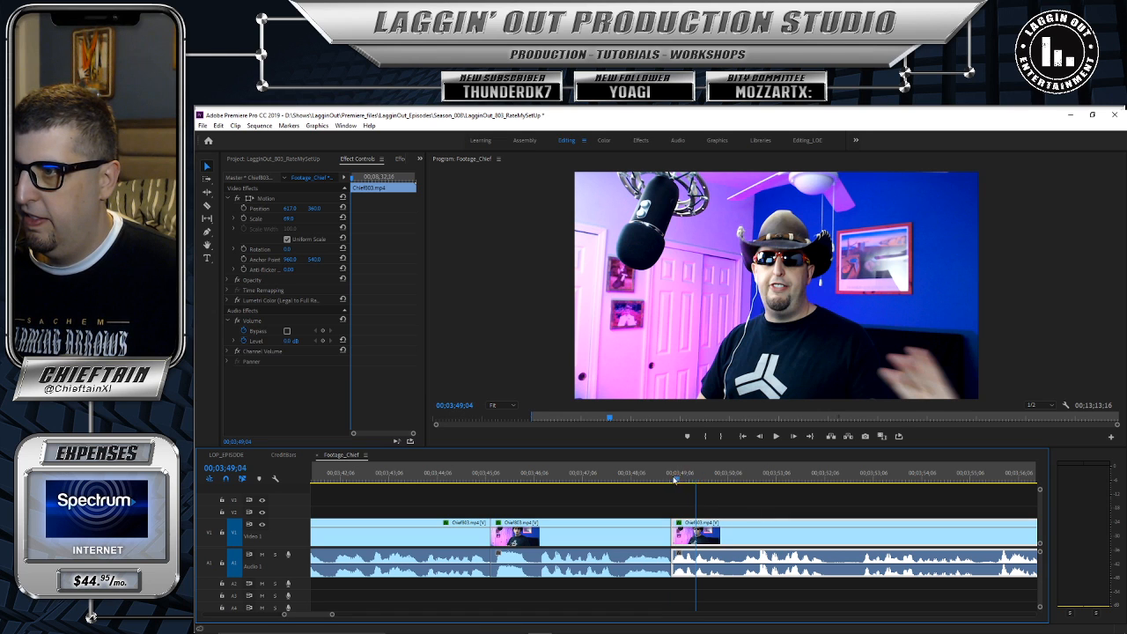
Step: Play the join at 00;03;49;01 from 00;03;47;24 on into the last clip
{"action": "left_click", "coordinate": [611, 475]}
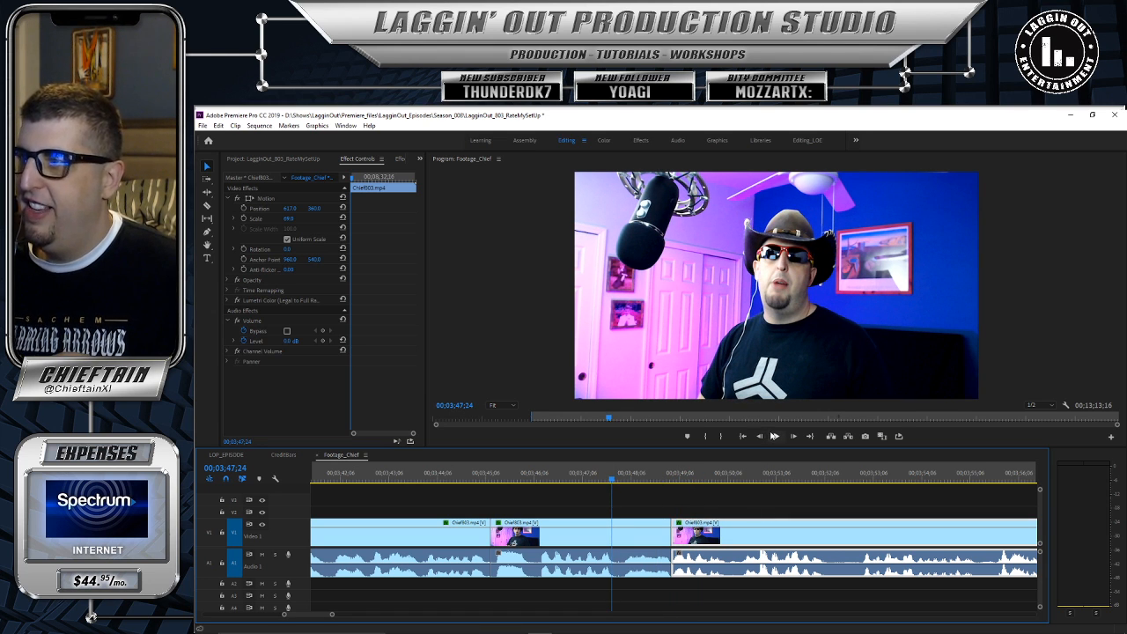
{"action": "left_click", "coordinate": [774, 436]}
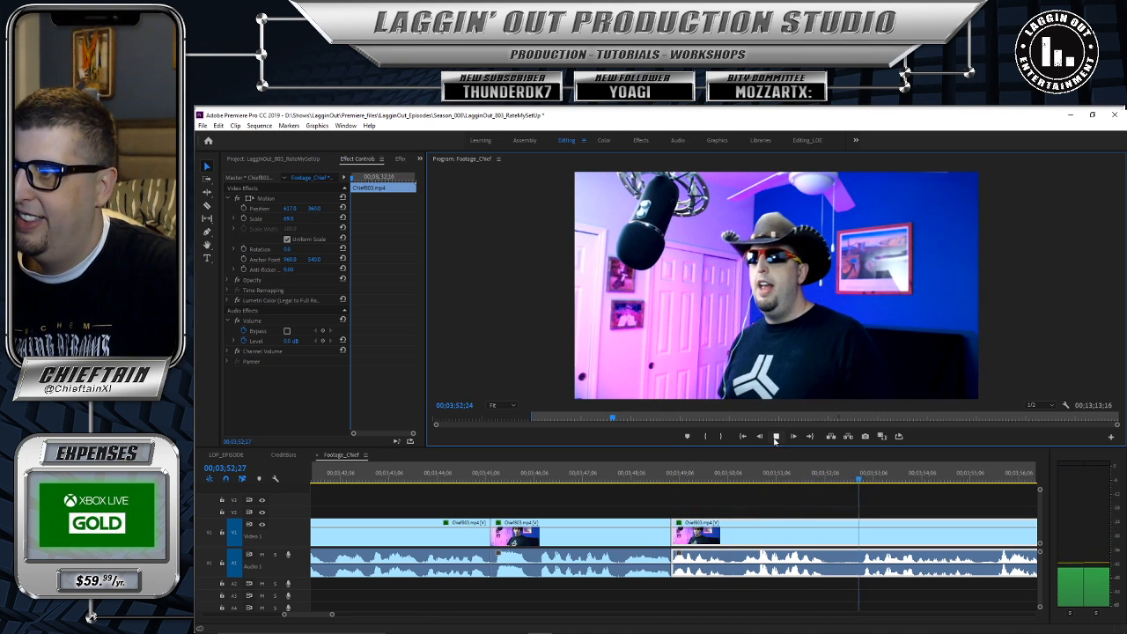
{"action": "left_click", "coordinate": [776, 437]}
Step: Replay the last clip's opening passage, including from 00;03;49;27 and 00;03;51;00, to find the next cut point
{"action": "left_click_drag", "start_coordinate": [863, 480], "coordinate": [798, 474]}
{"action": "left_click", "coordinate": [776, 437]}
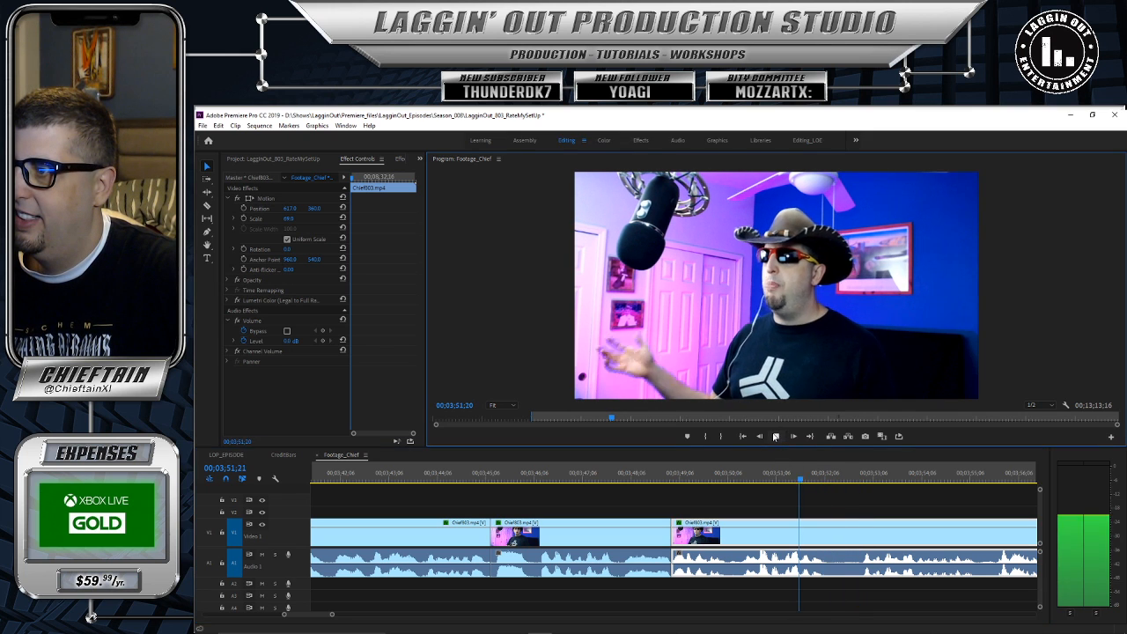
{"action": "left_click", "coordinate": [776, 437]}
{"action": "left_click_drag", "start_coordinate": [838, 482], "coordinate": [713, 480]}
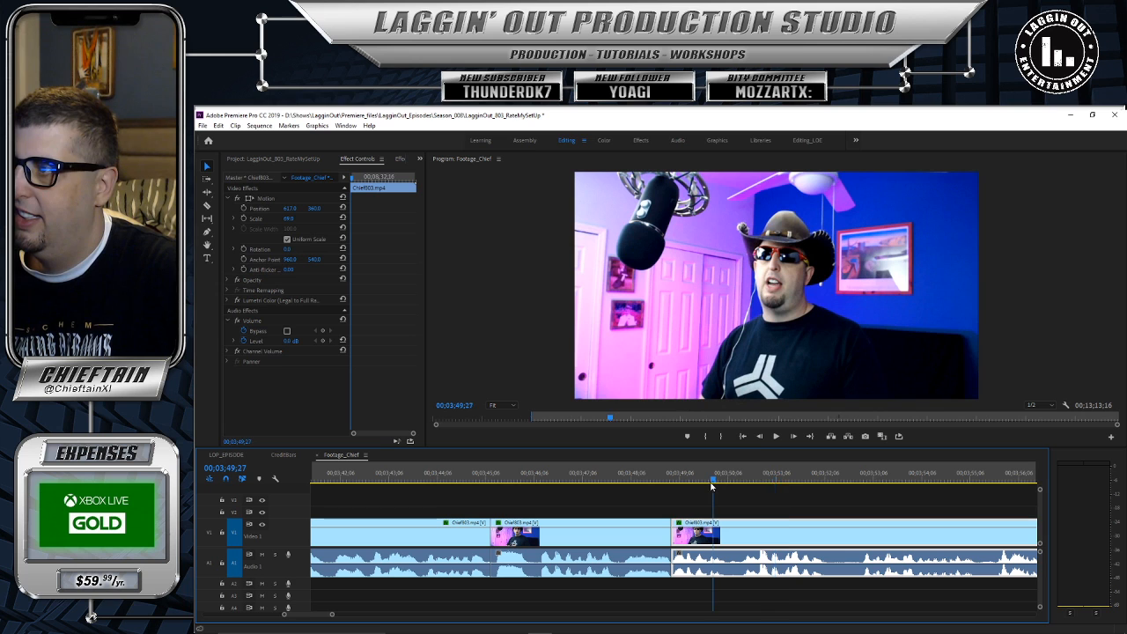
{"action": "left_click", "coordinate": [776, 437]}
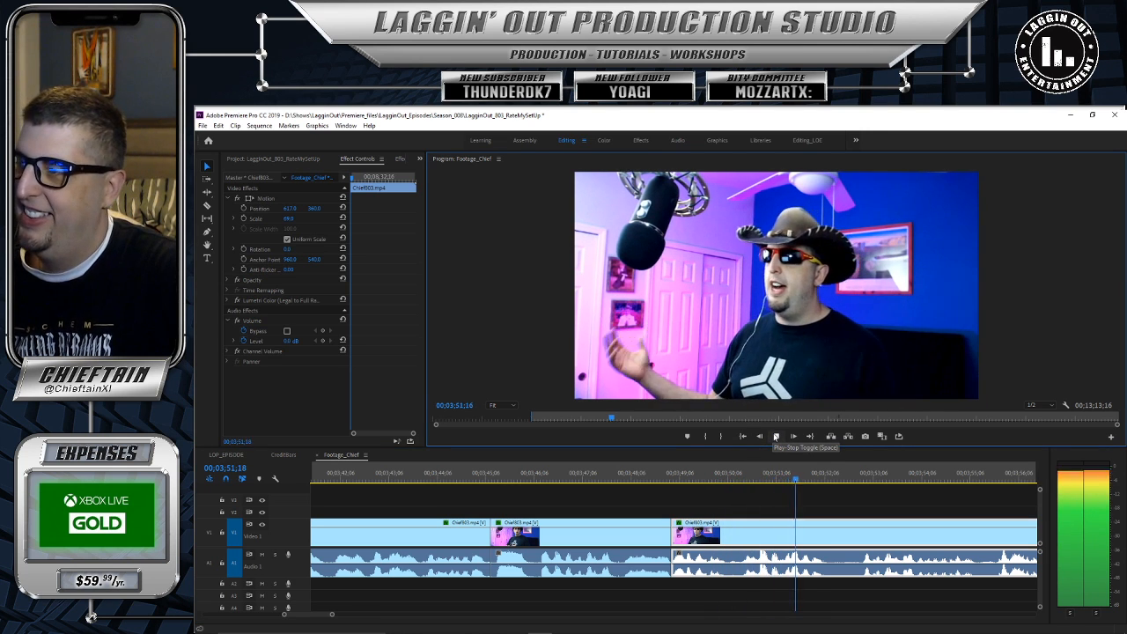
{"action": "left_click", "coordinate": [776, 437]}
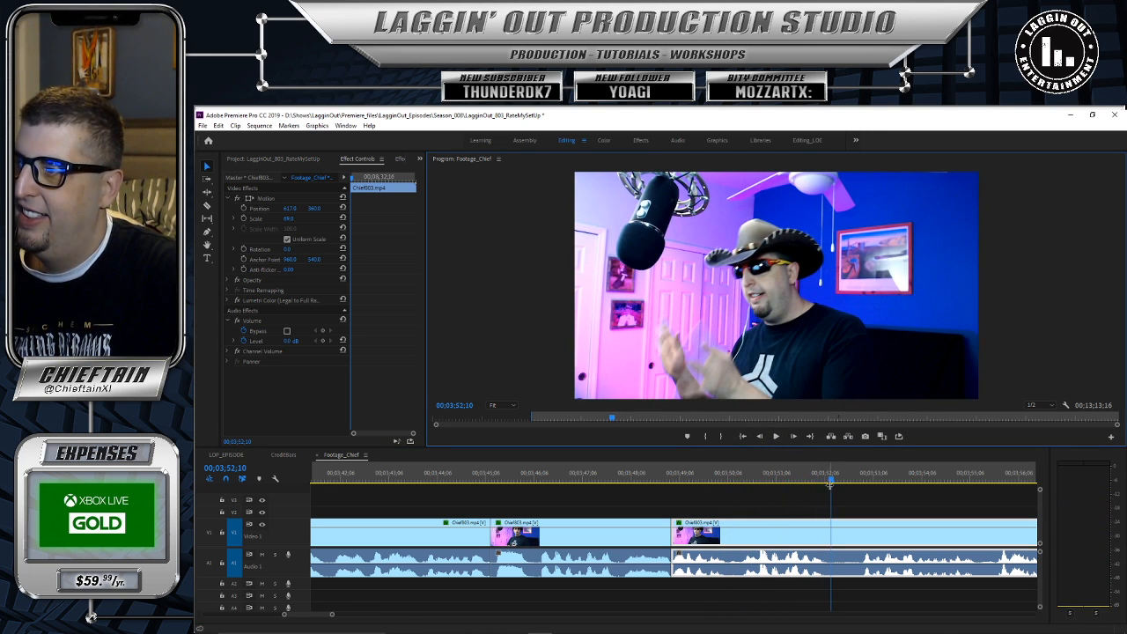
{"action": "left_click_drag", "start_coordinate": [830, 482], "coordinate": [766, 481]}
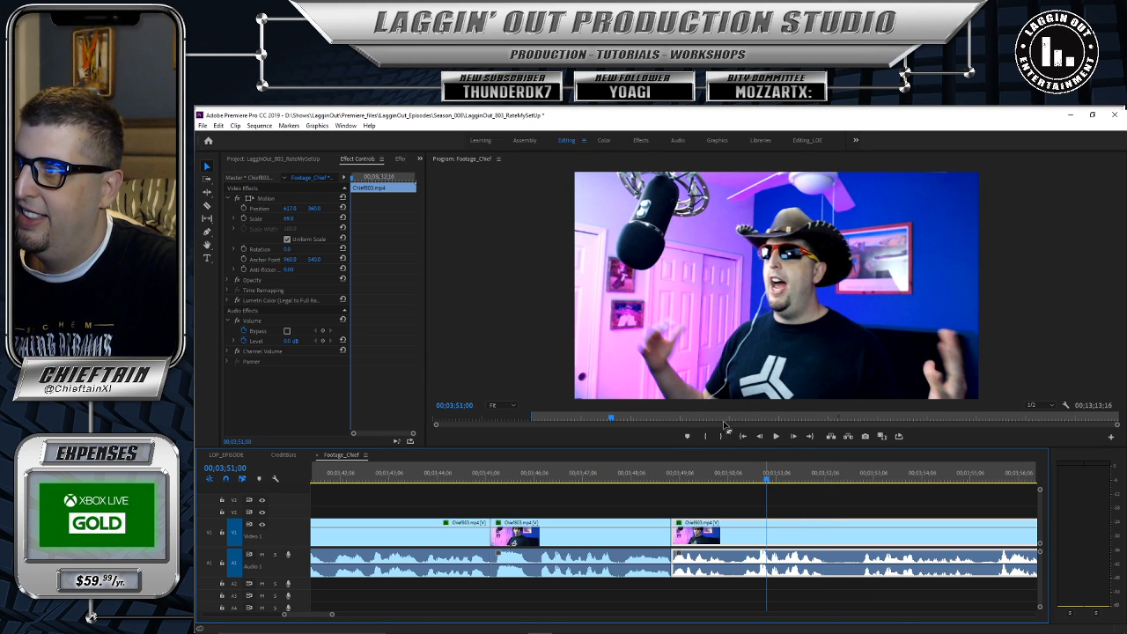
{"action": "left_click", "coordinate": [775, 437]}
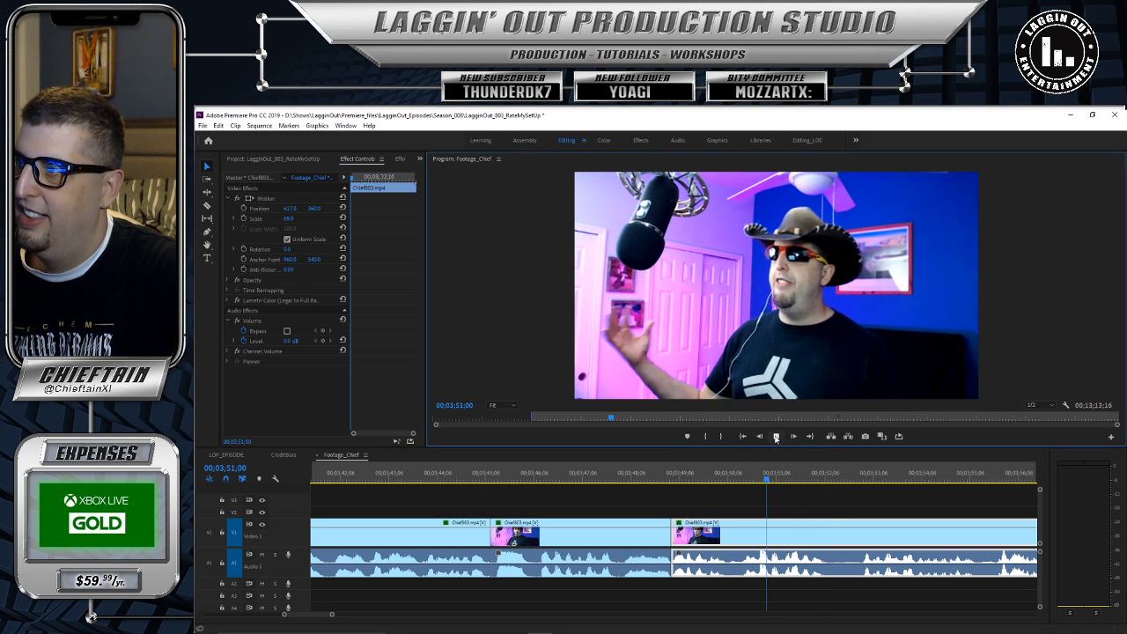
Step: Stop at 00;03;51;21 and split the last clip there
{"action": "left_click", "coordinate": [801, 480]}
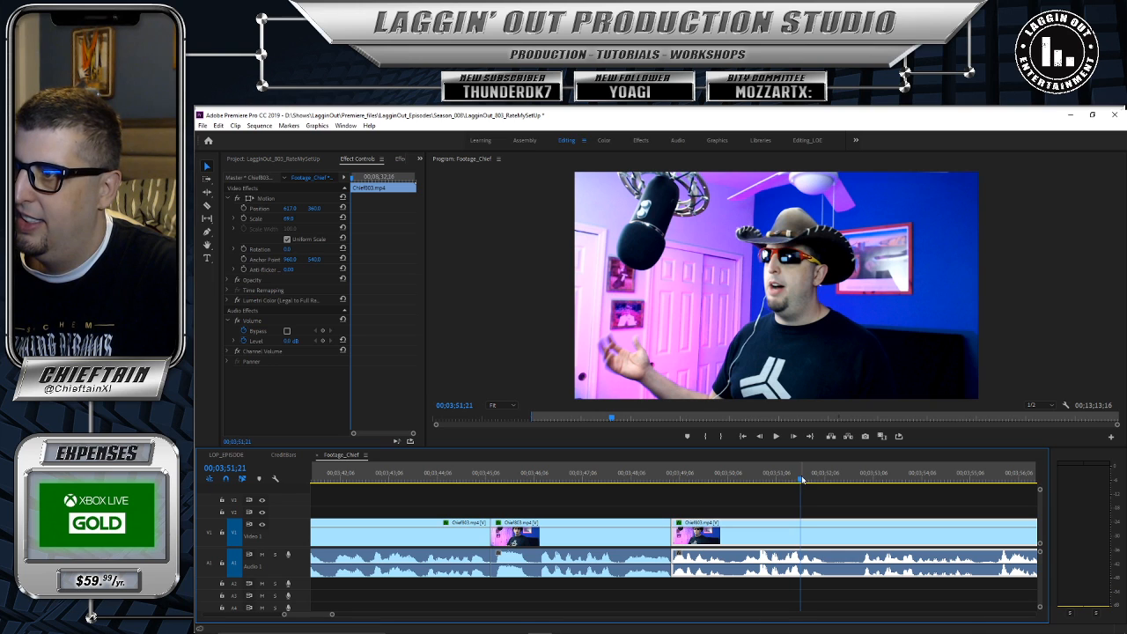
{"action": "key", "text": "c"}
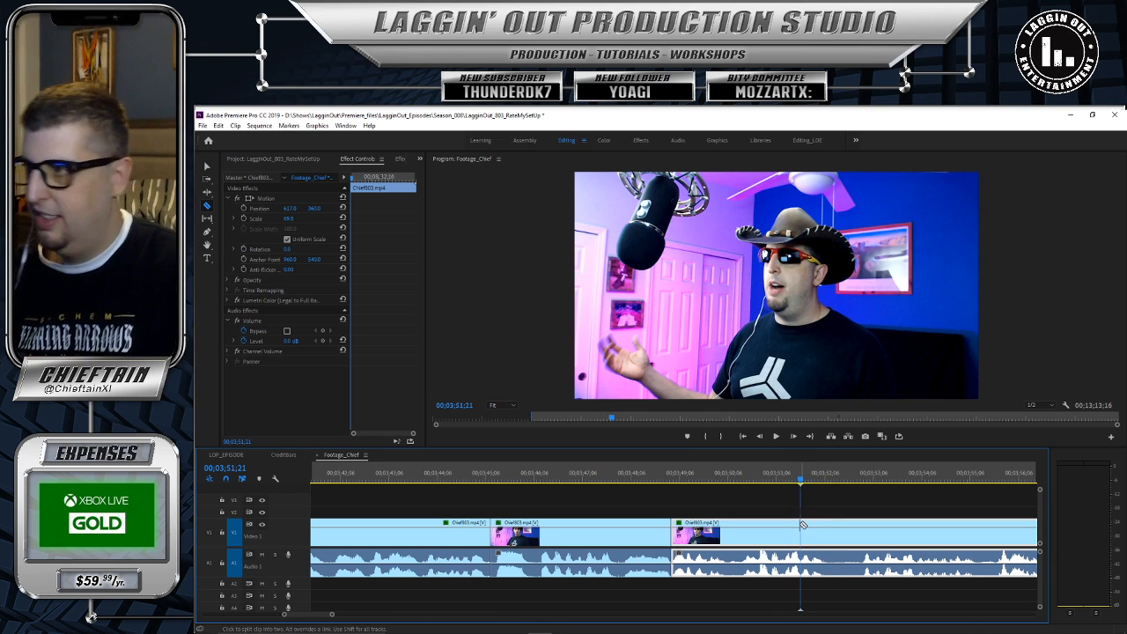
{"action": "left_click", "coordinate": [804, 526]}
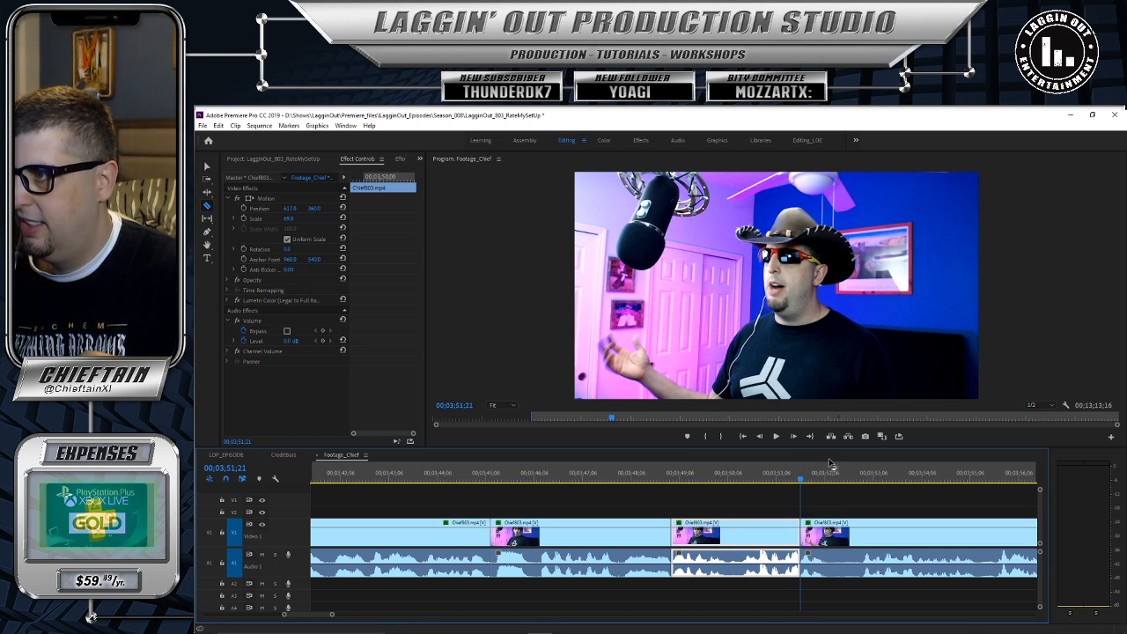
Step: Play on past the new cut, return the playhead to 00;03;52;28 and trim the last clip's start to it
{"action": "left_click", "coordinate": [776, 436]}
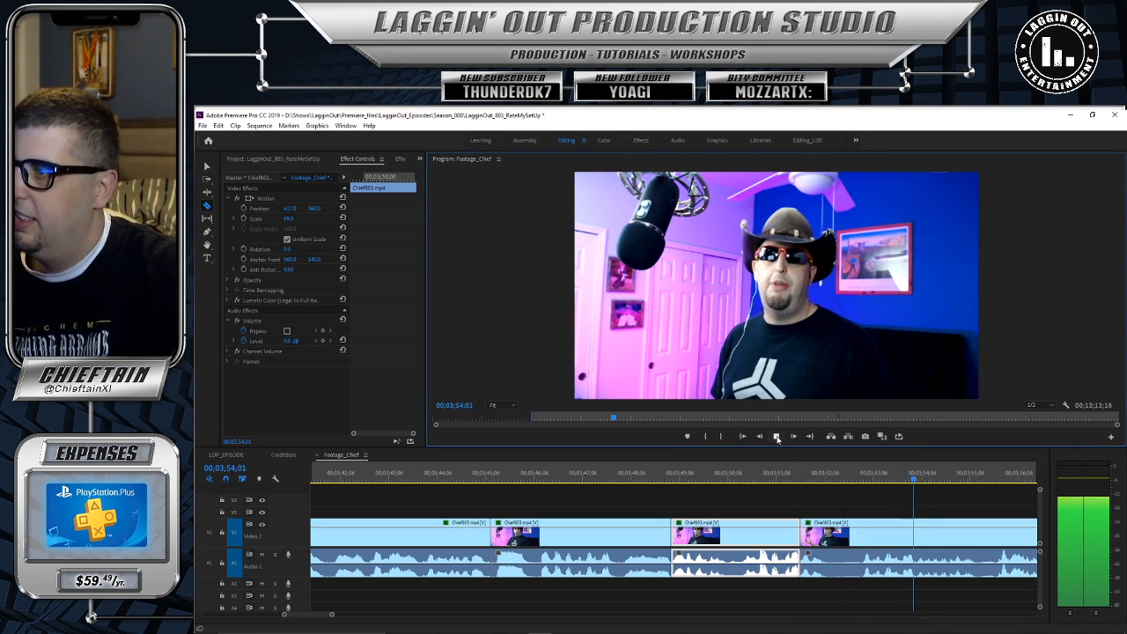
{"action": "left_click", "coordinate": [778, 438]}
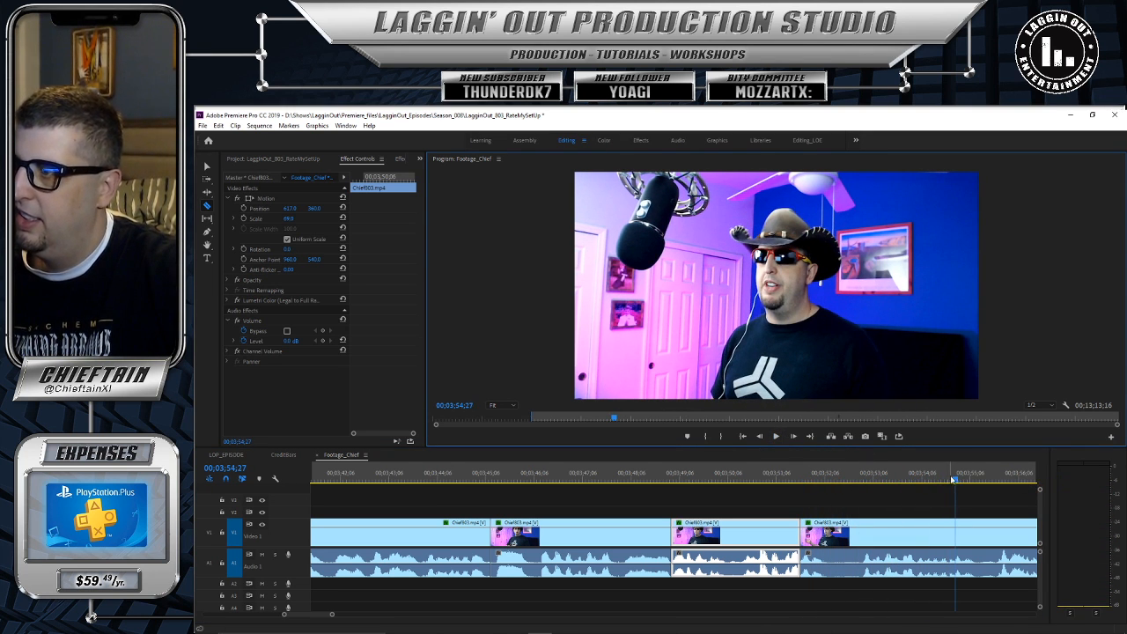
{"action": "left_click_drag", "start_coordinate": [953, 478], "coordinate": [861, 499]}
{"action": "key", "text": "v"}
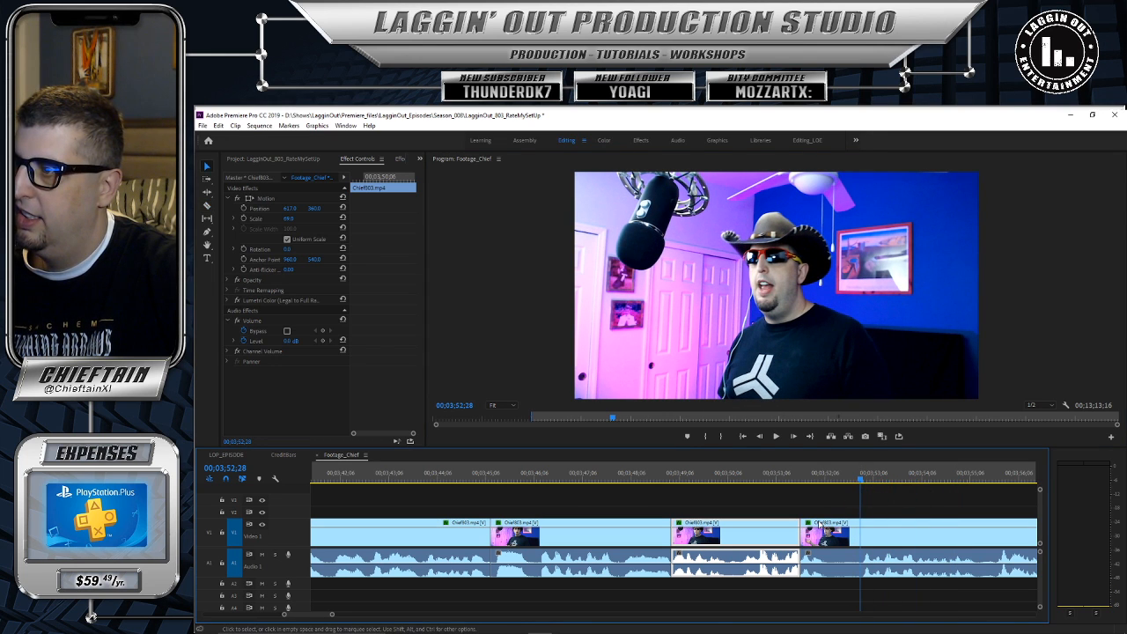
{"action": "left_click_drag", "start_coordinate": [803, 525], "coordinate": [861, 518]}
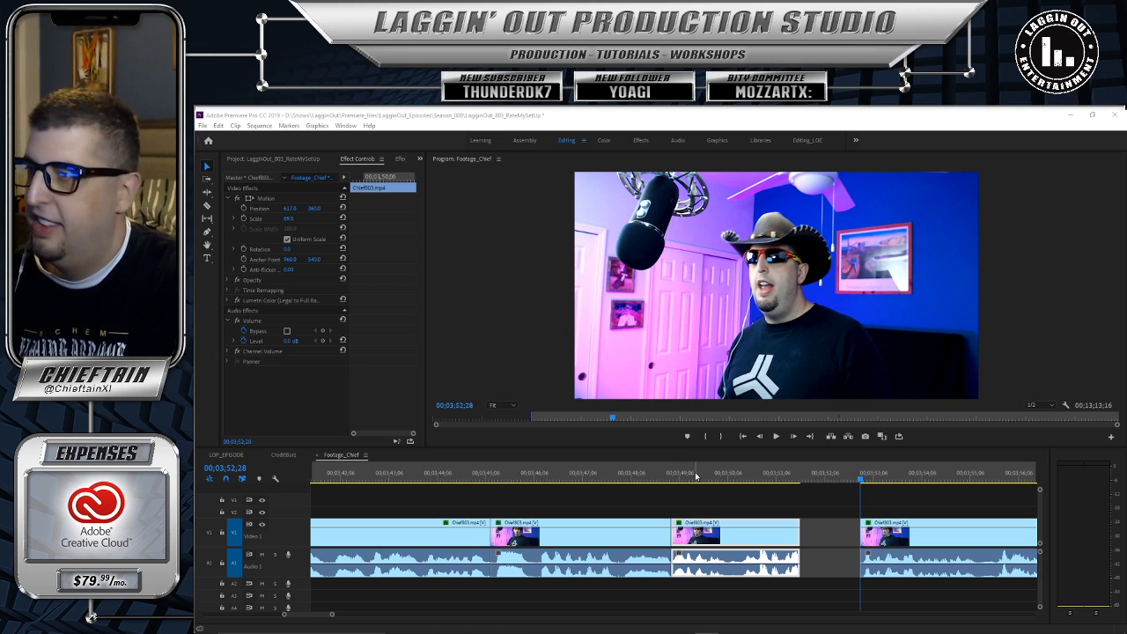
Step: Play the footage leading up to the gap and move the last clip back to close it at 00;03;51;21
{"action": "left_click", "coordinate": [653, 474]}
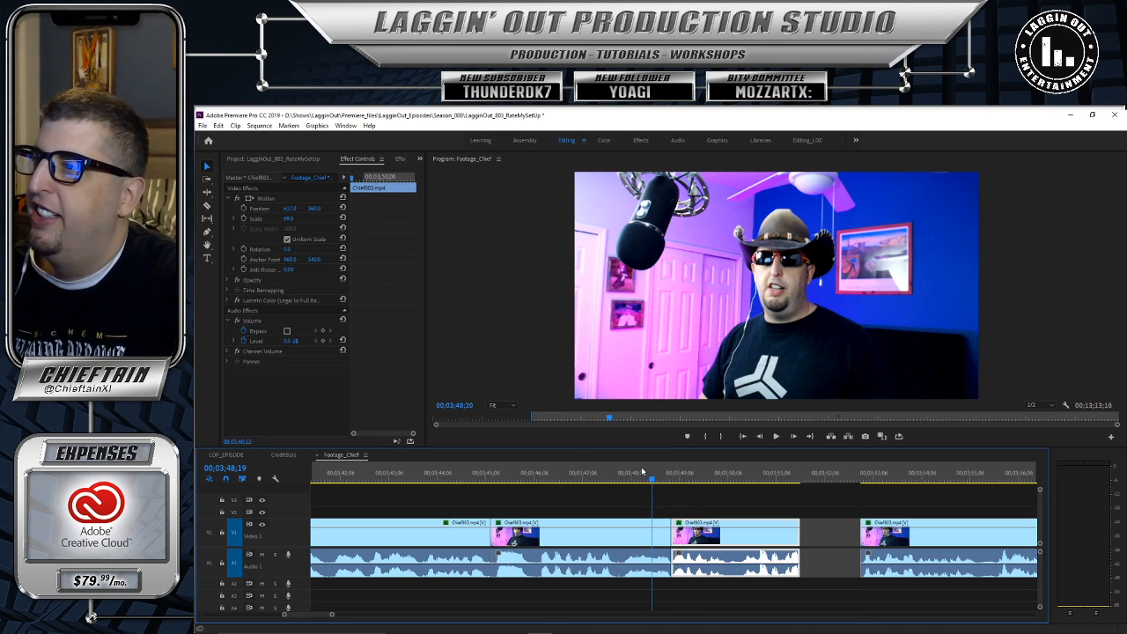
{"action": "left_click", "coordinate": [639, 474]}
{"action": "left_click", "coordinate": [774, 437]}
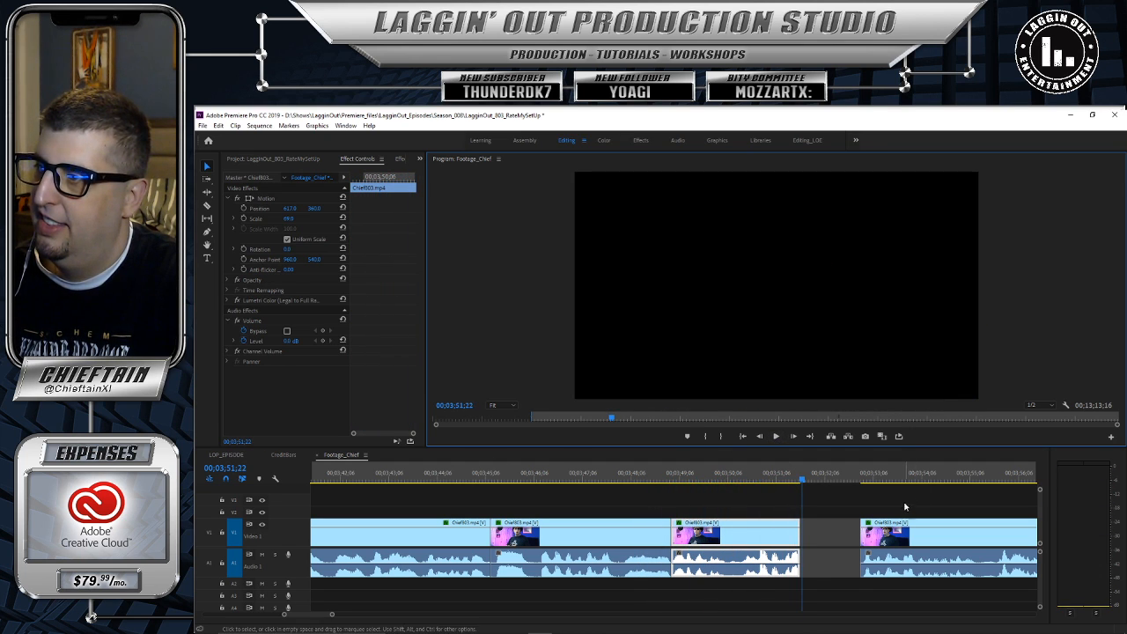
{"action": "left_click_drag", "start_coordinate": [965, 525], "coordinate": [900, 530]}
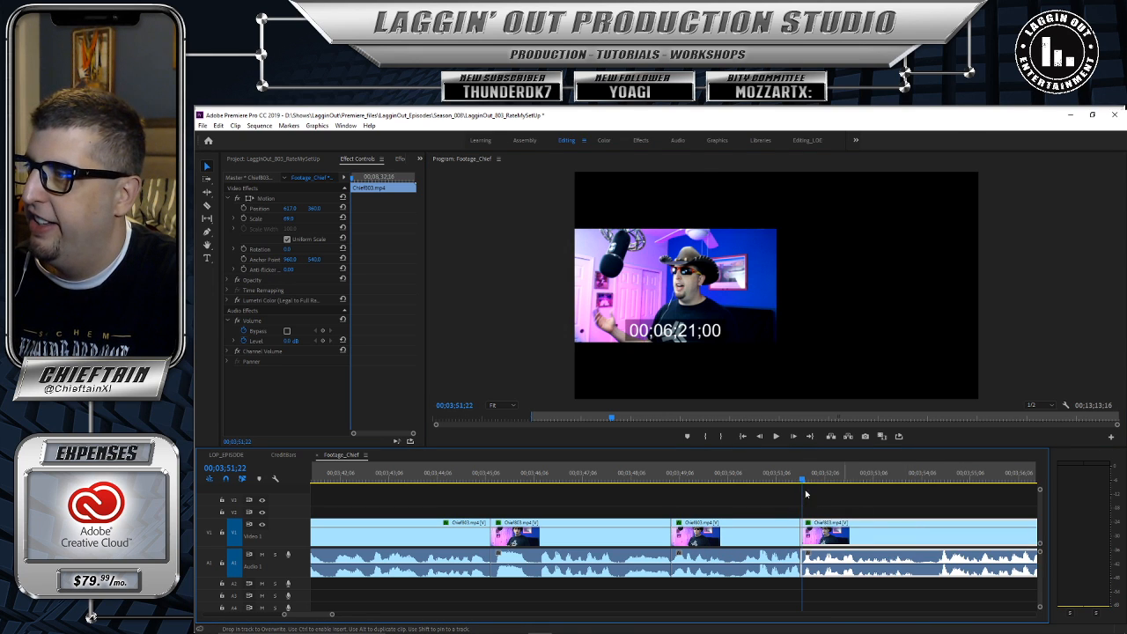
Step: Play the joins at 00;03;45;09 and 00;03;49;01 from about a second before the first one
{"action": "left_click", "coordinate": [457, 479]}
{"action": "left_click", "coordinate": [779, 440]}
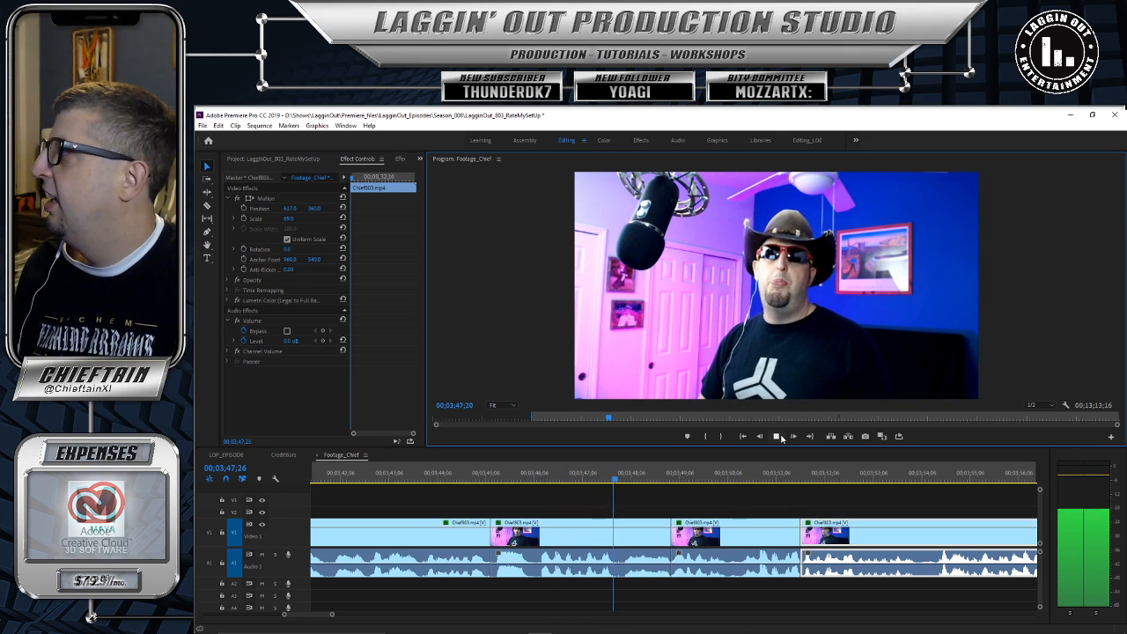
{"action": "key", "text": "space"}
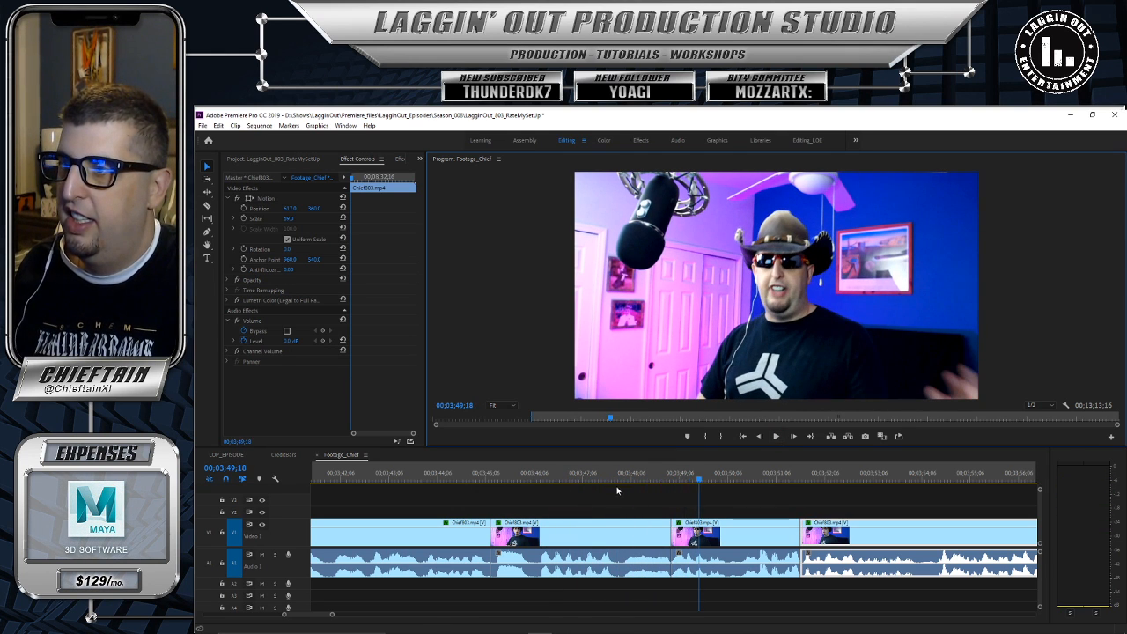
Step: Trim the end of the clip before 00;03;49;01 back to 00;03;47;27 and move the last two clips together to close the gap
{"action": "left_click_drag", "start_coordinate": [667, 488], "coordinate": [615, 491]}
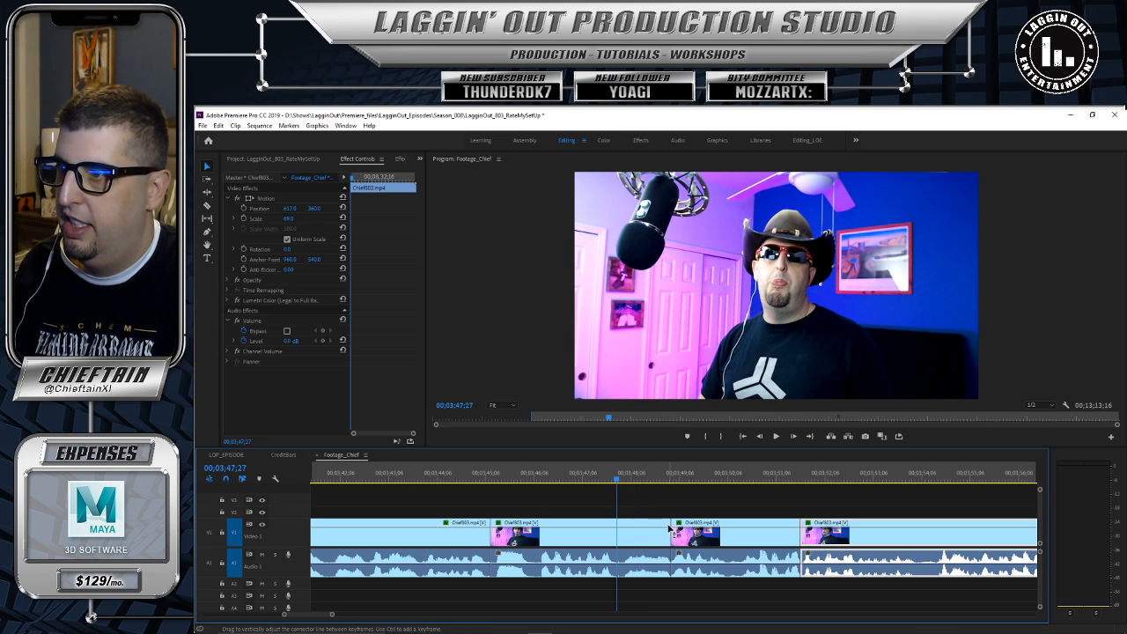
{"action": "left_click_drag", "start_coordinate": [670, 524], "coordinate": [873, 560]}
{"action": "left_click_drag", "start_coordinate": [913, 525], "coordinate": [860, 523]}
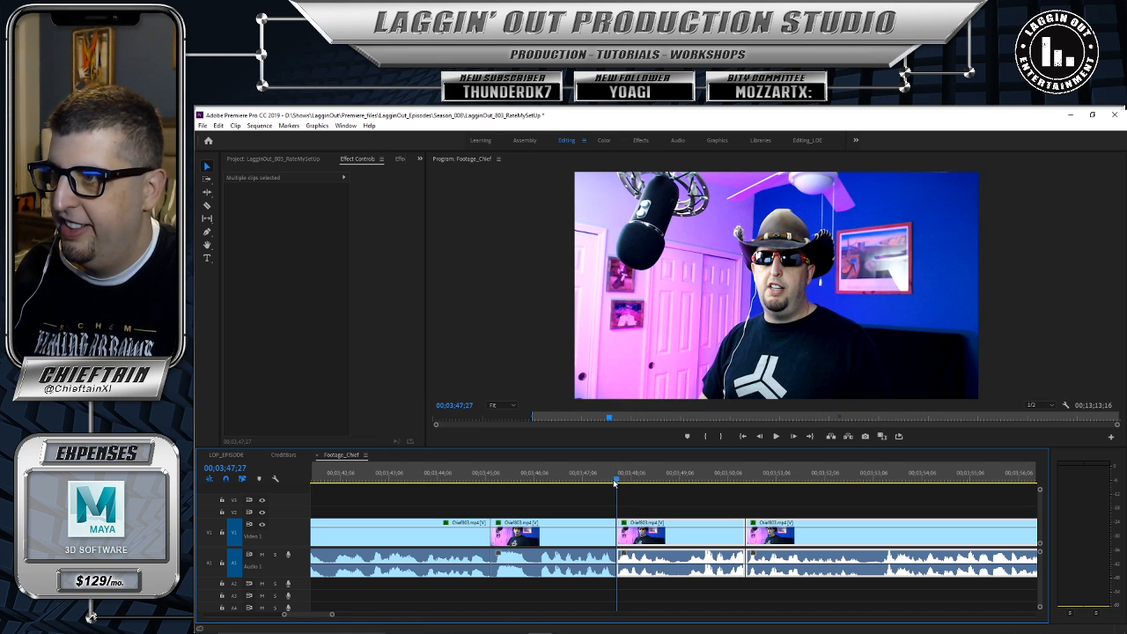
Step: Play the tightened joins from 00;03;47;15 and stop at 00;03;53;09 for the next cut point
{"action": "left_click_drag", "start_coordinate": [610, 478], "coordinate": [596, 483]}
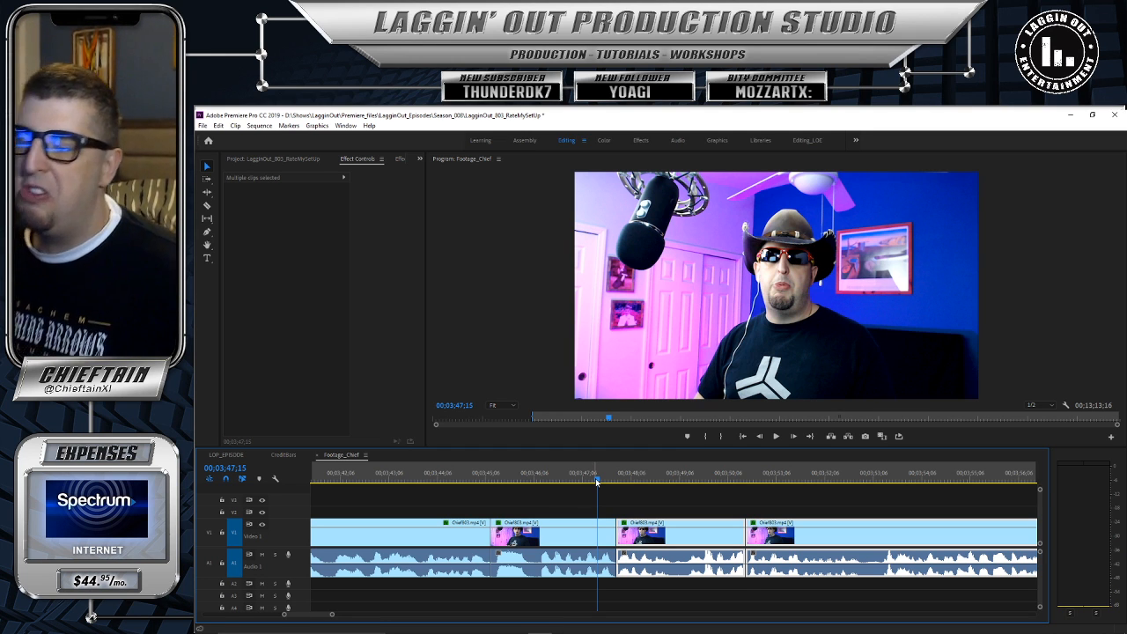
{"action": "left_click", "coordinate": [778, 436]}
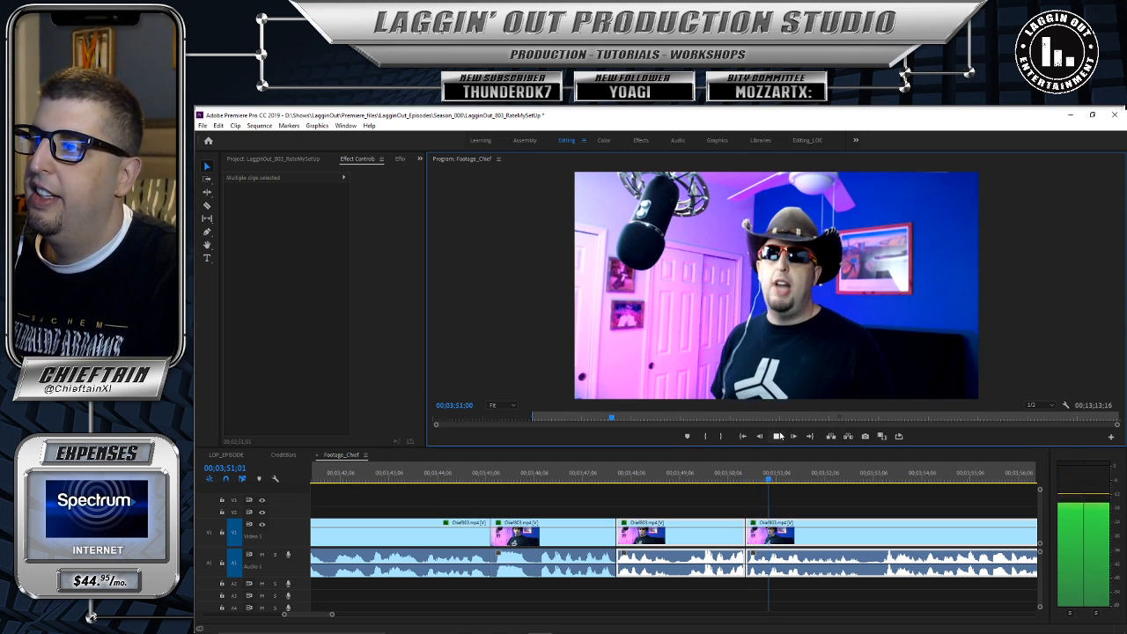
{"action": "key", "text": "space"}
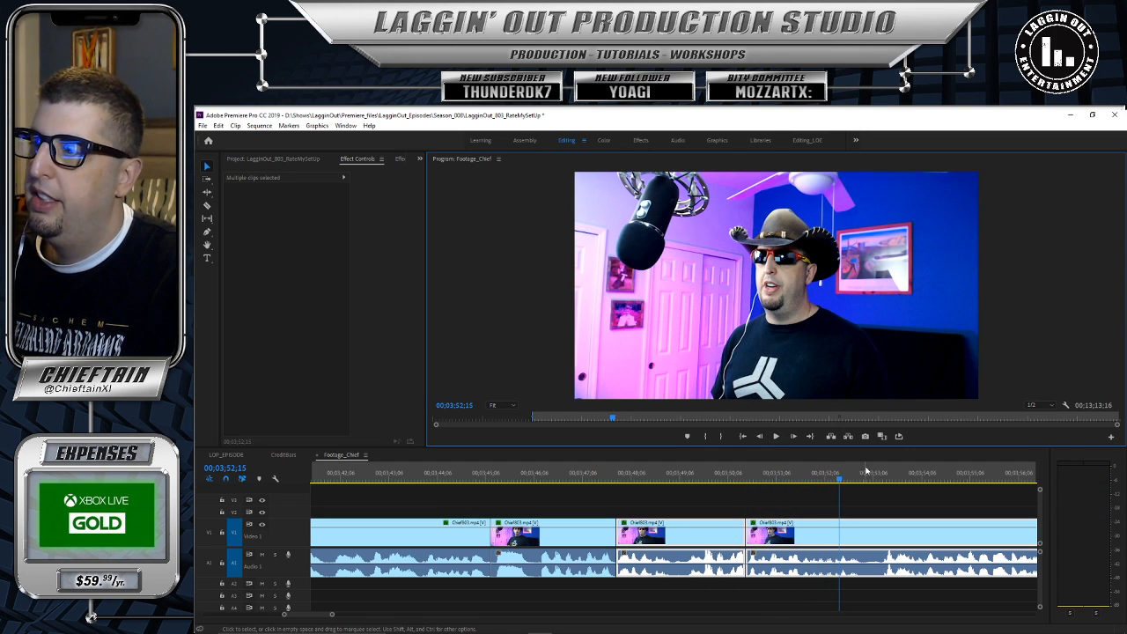
{"action": "left_click", "coordinate": [777, 436]}
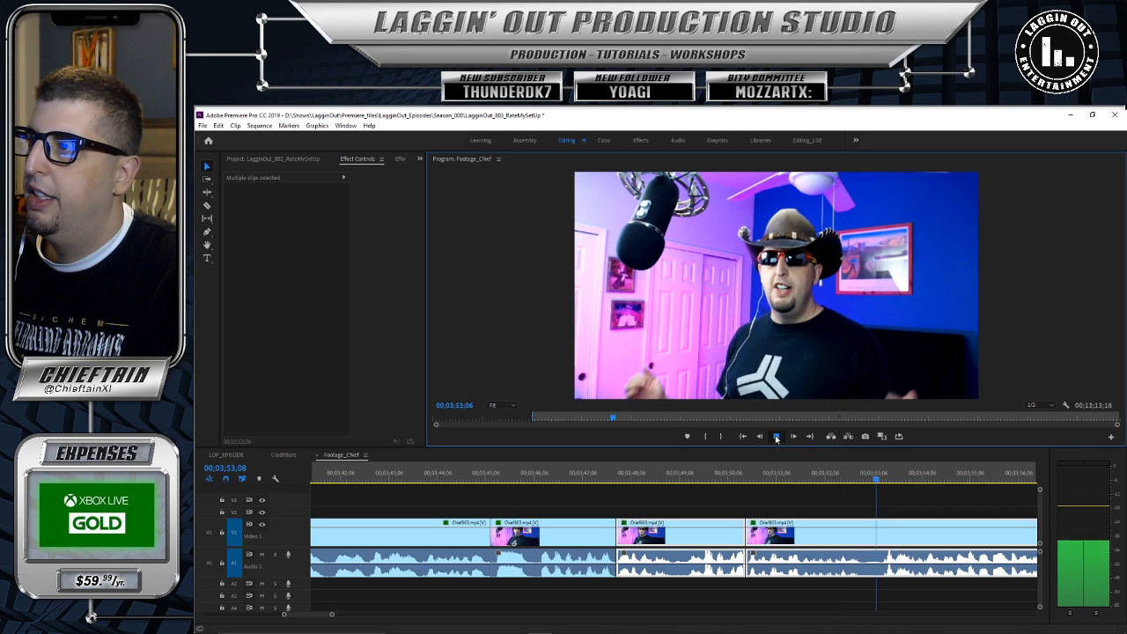
{"action": "left_click", "coordinate": [776, 437]}
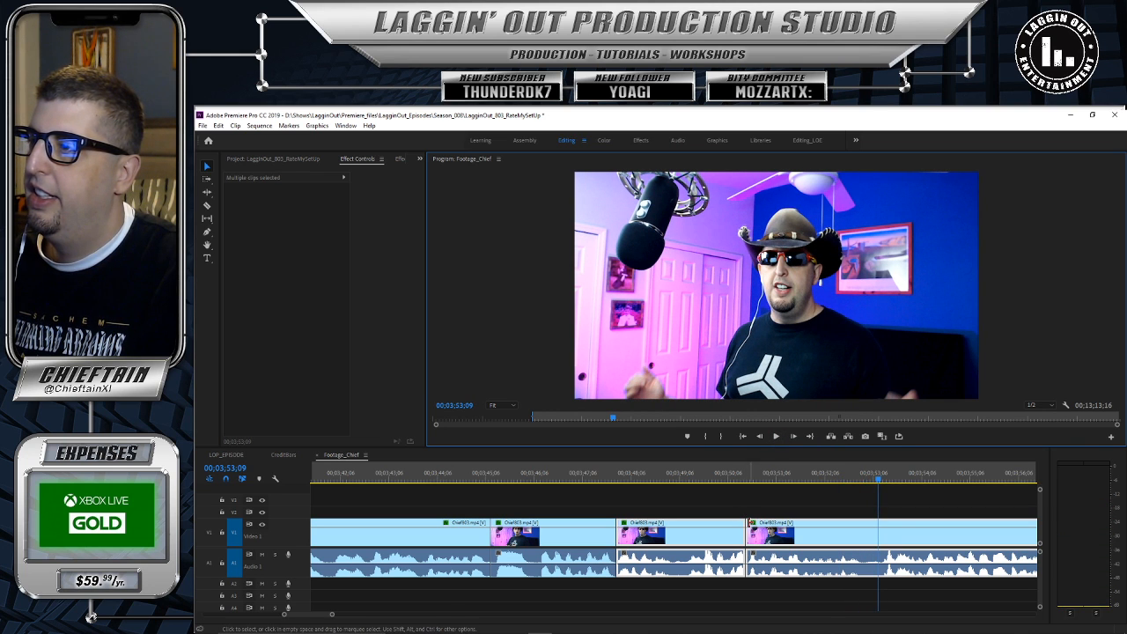
Step: Trim the start of the last clip to 00;03;53;09 and move the clip back to close the gap
{"action": "left_click_drag", "start_coordinate": [745, 537], "coordinate": [880, 539]}
{"action": "mouse_move", "coordinate": [967, 524]}
{"action": "left_mouse_down"}
{"action": "mouse_move", "coordinate": [944, 526]}
{"action": "mouse_move", "coordinate": [984, 537]}
{"action": "left_mouse_up"}
{"action": "left_click_drag", "start_coordinate": [975, 537], "coordinate": [968, 538]}
{"action": "left_click", "coordinate": [840, 545]}
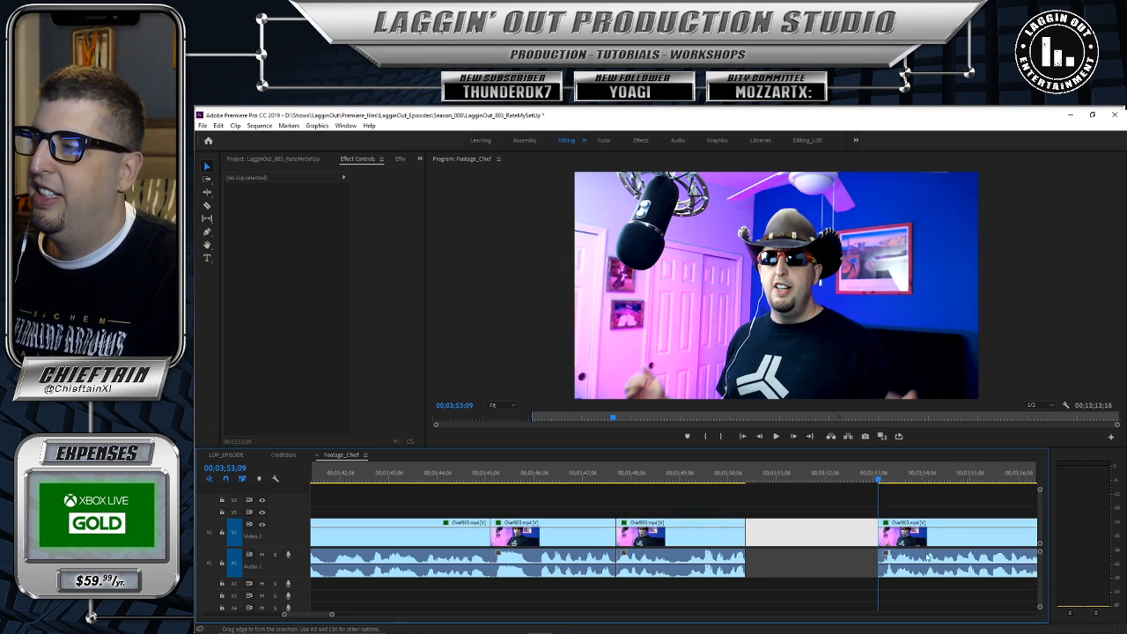
{"action": "left_click", "coordinate": [956, 528]}
{"action": "left_click_drag", "start_coordinate": [949, 526], "coordinate": [824, 538]}
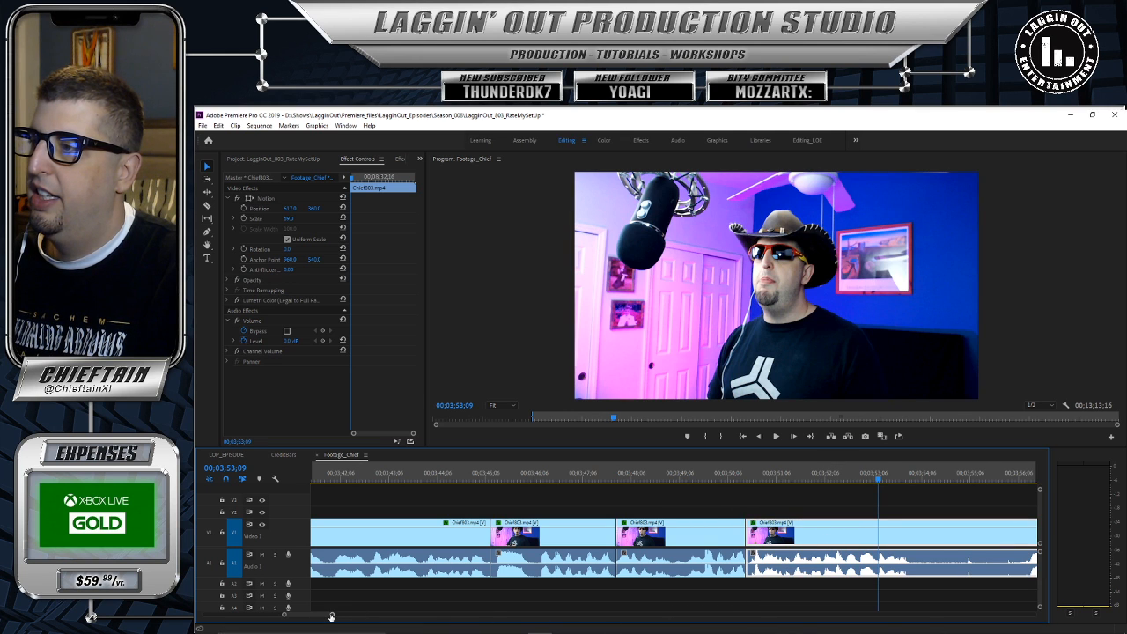
Step: Play the latest join from 00;03;49;05 and stop just past the end of the spoken phrase
{"action": "left_click_drag", "start_coordinate": [331, 616], "coordinate": [348, 614]}
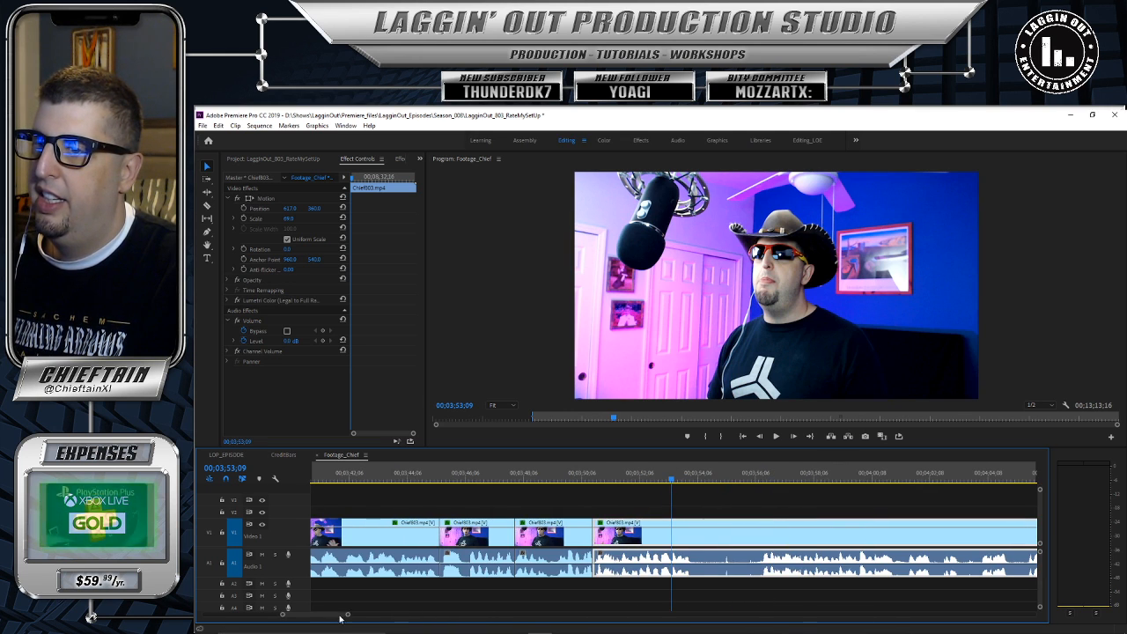
{"action": "left_click", "coordinate": [552, 476]}
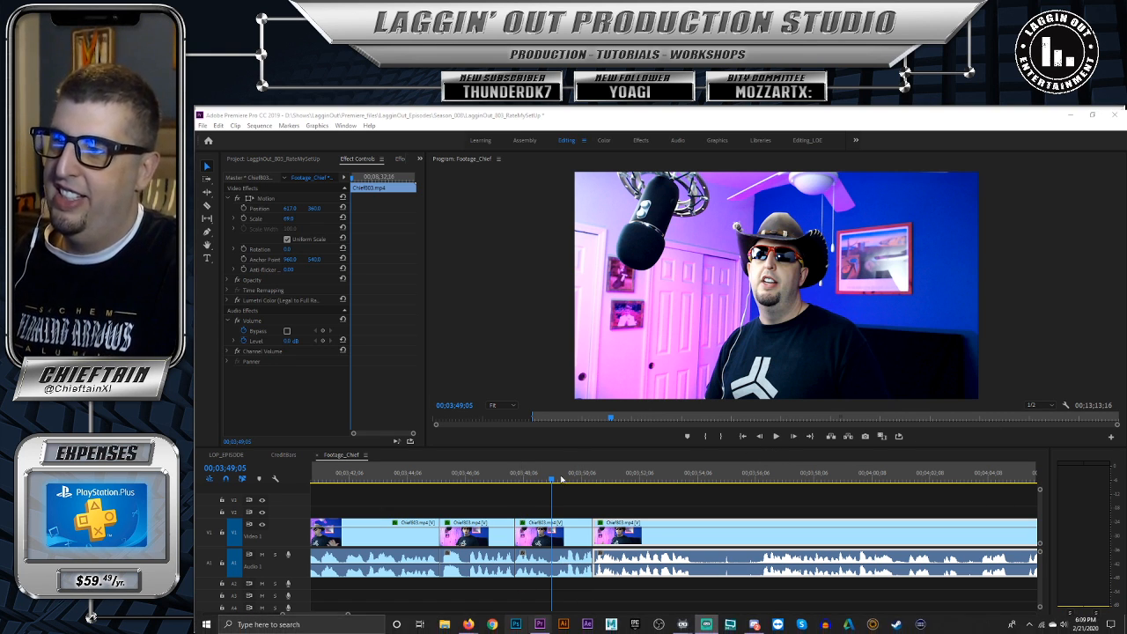
{"action": "left_click", "coordinate": [776, 435]}
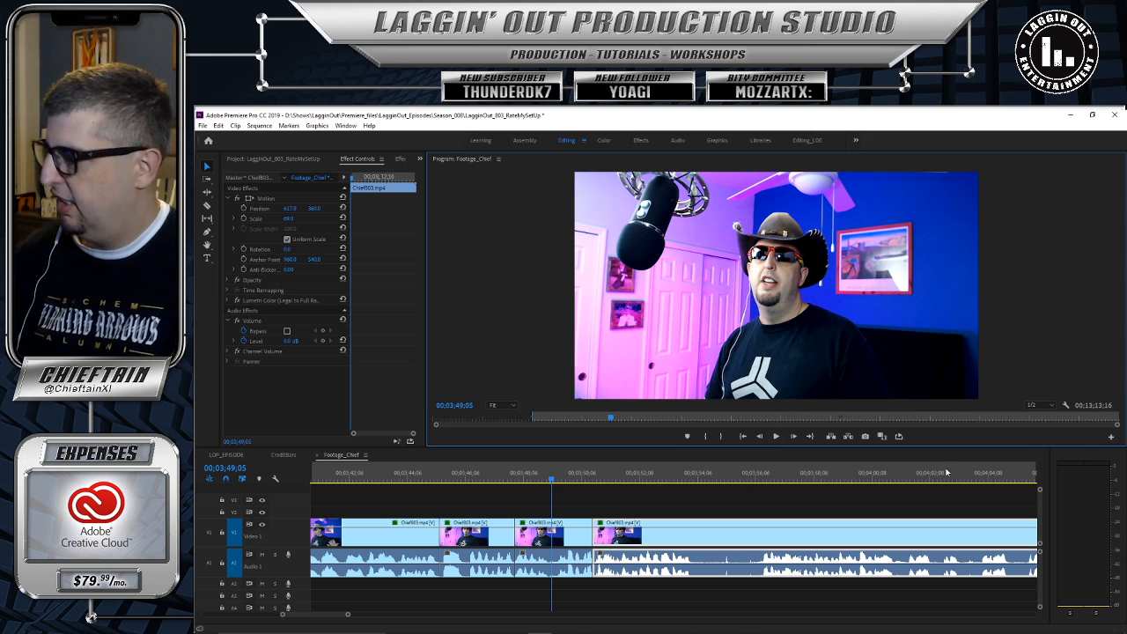
{"action": "left_click", "coordinate": [776, 436]}
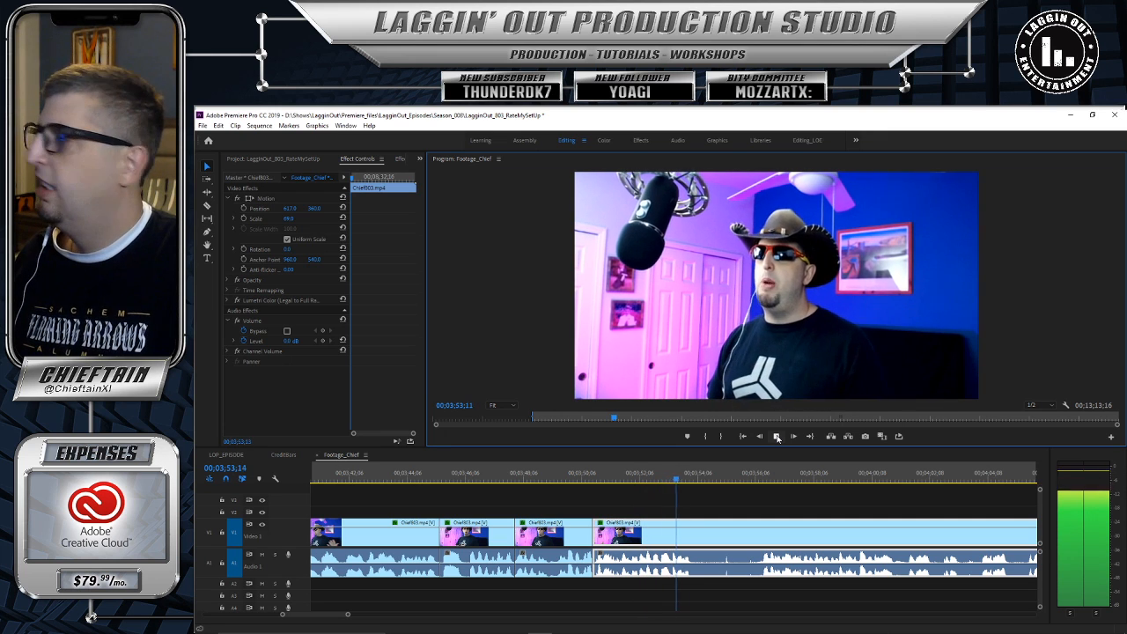
{"action": "left_click", "coordinate": [776, 436]}
Step: Split the last clip at 00;03;54;02, where the pause in the speech begins
{"action": "left_click", "coordinate": [694, 481]}
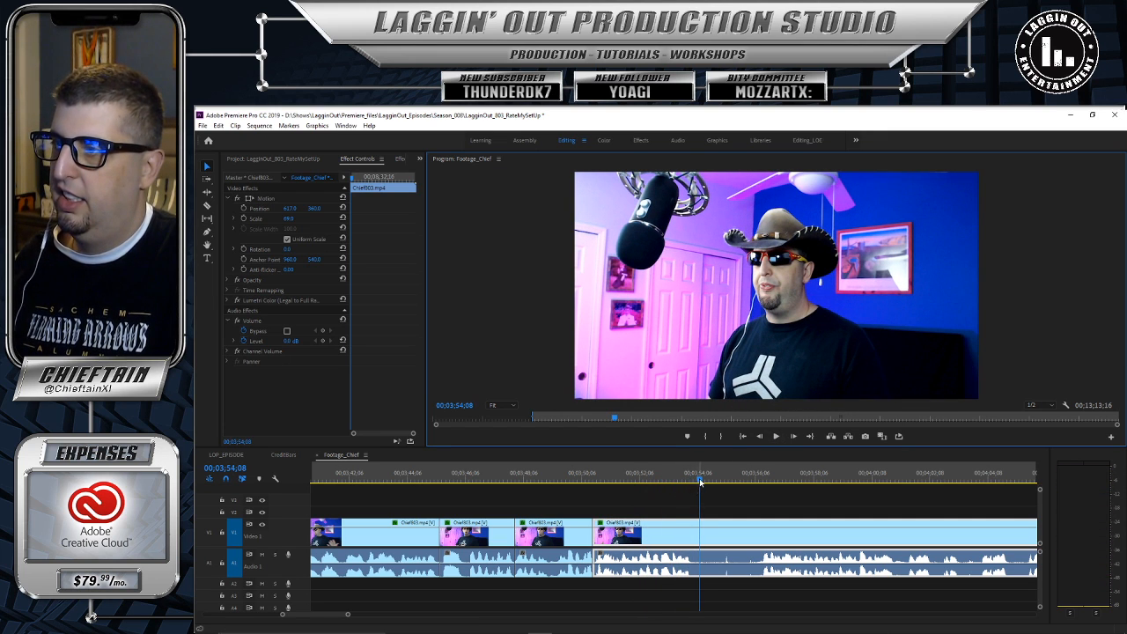
{"action": "left_click", "coordinate": [695, 480]}
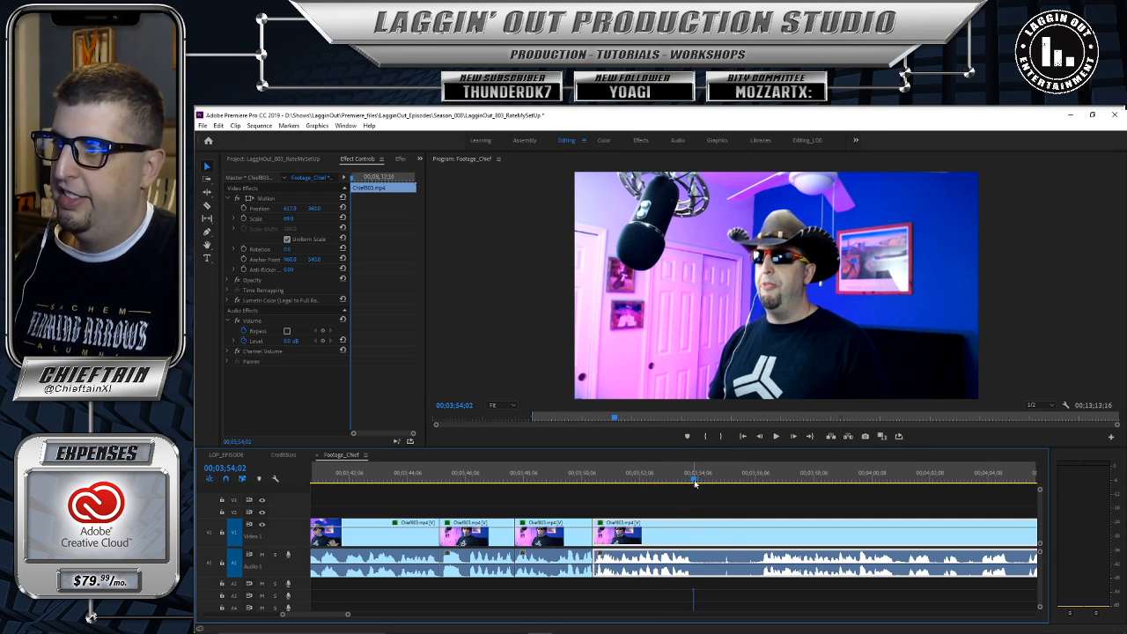
{"action": "key", "text": "c"}
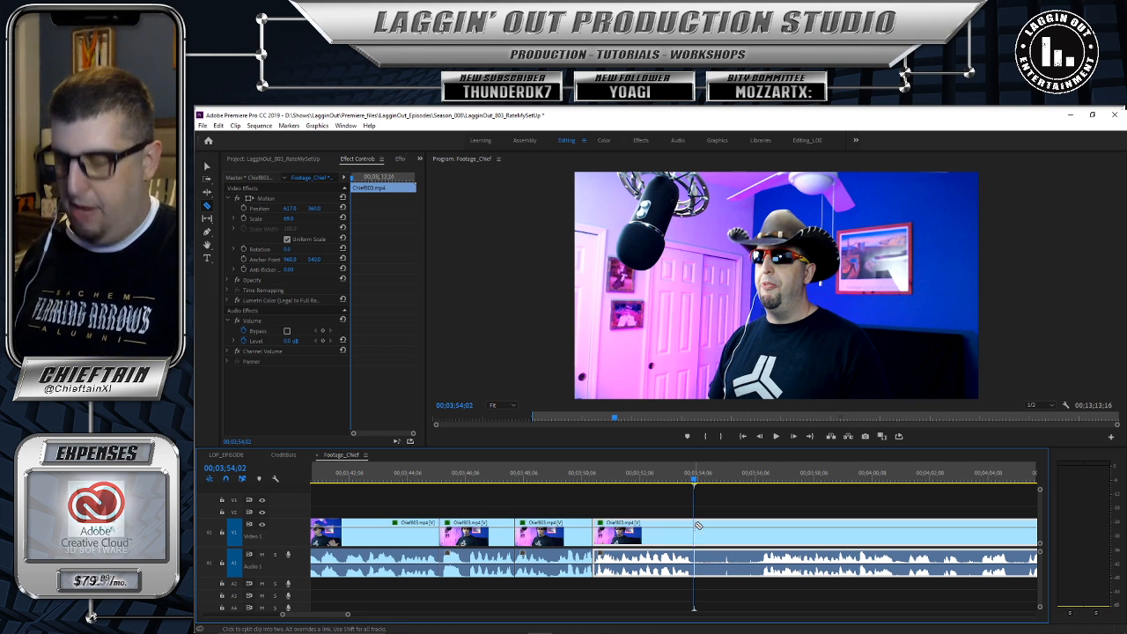
{"action": "left_click", "coordinate": [695, 528]}
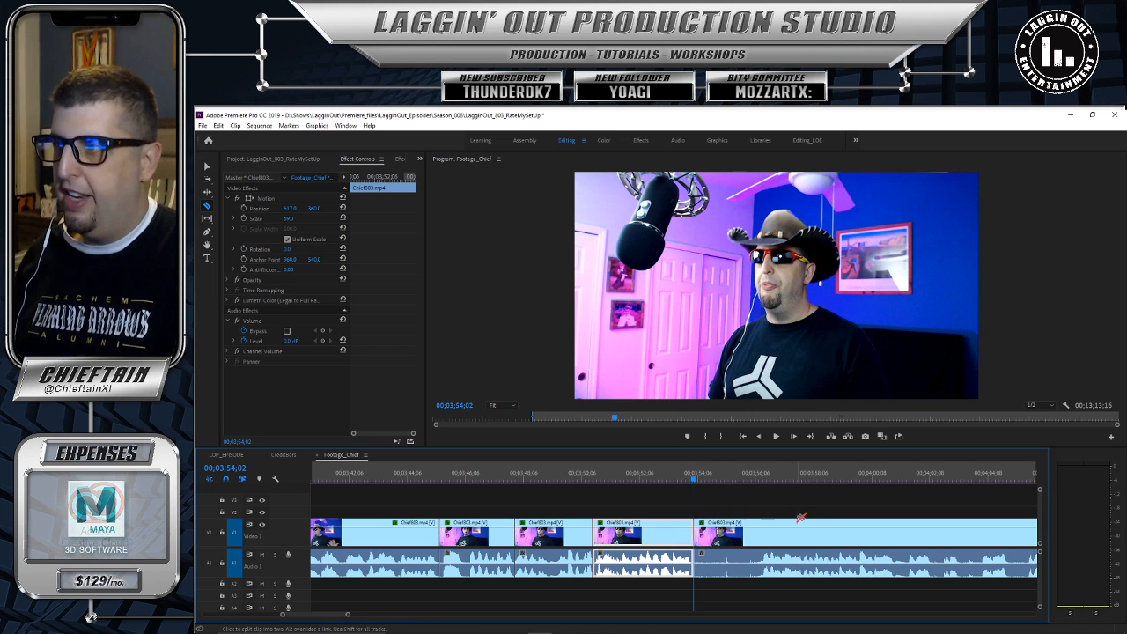
Step: Play through the pause, trim the start of the last clip to 00;03;56;01 and move it back to close the gap
{"action": "left_click", "coordinate": [776, 438]}
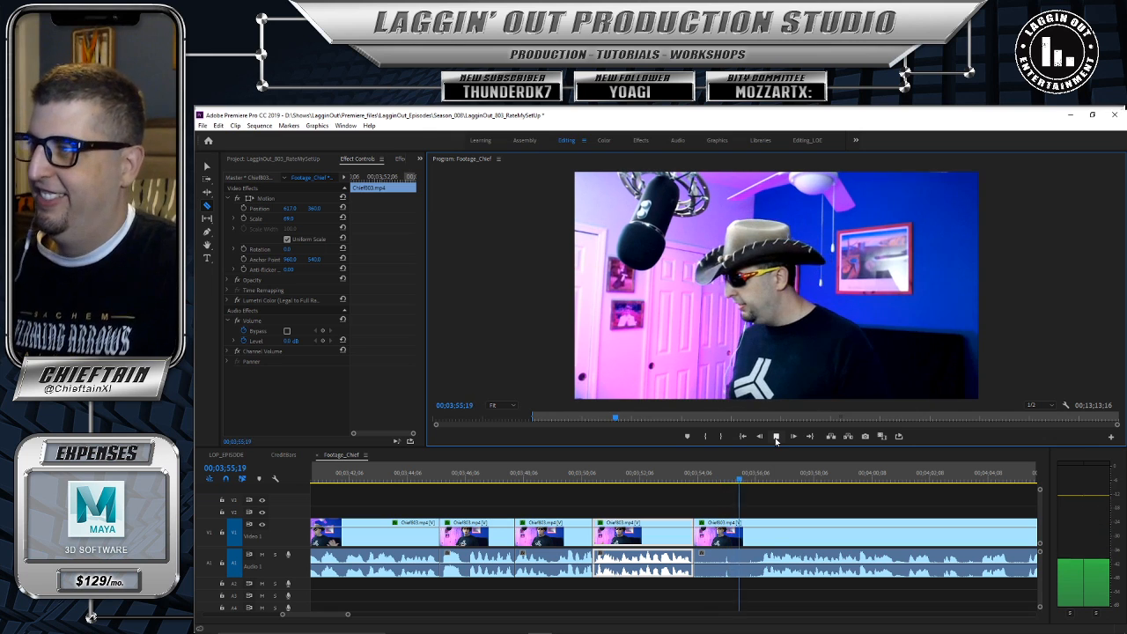
{"action": "left_click", "coordinate": [776, 437]}
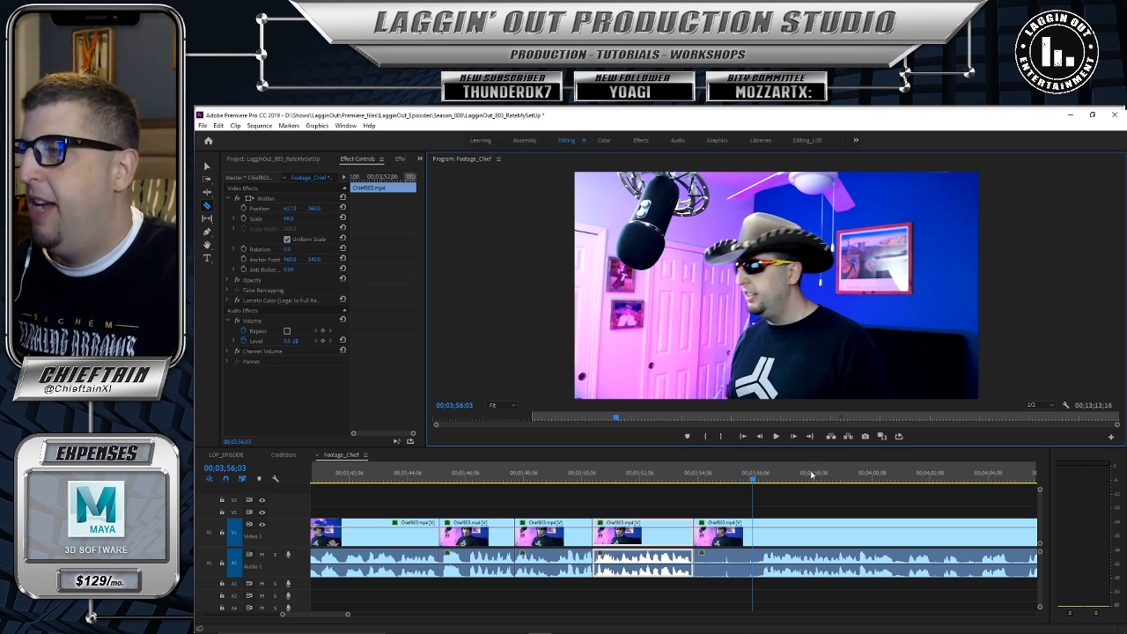
{"action": "left_click", "coordinate": [751, 480]}
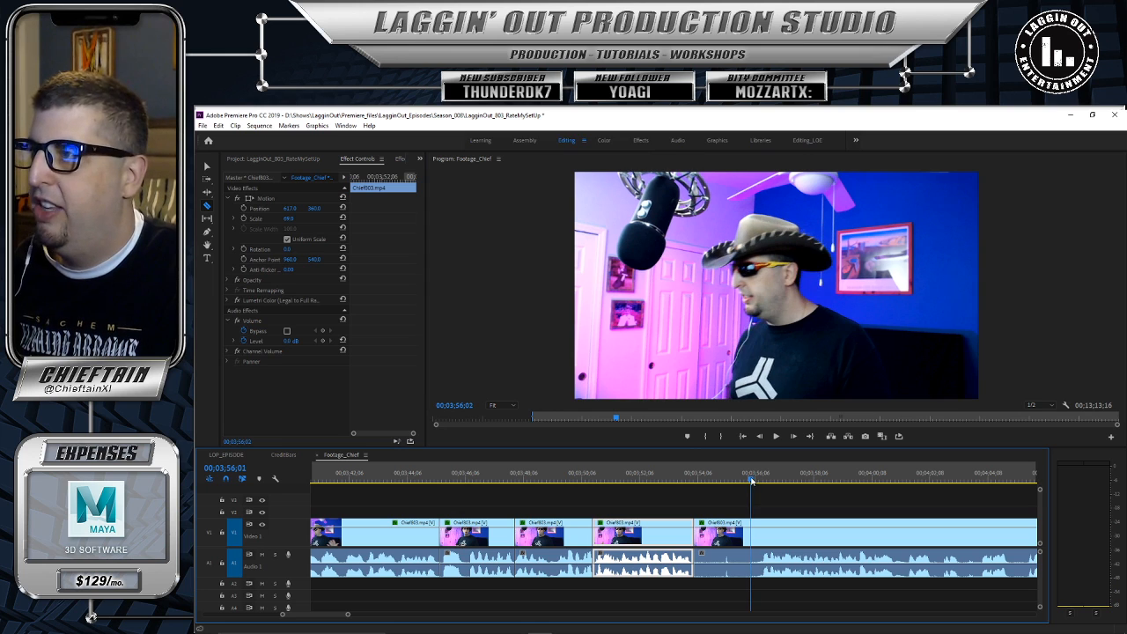
{"action": "left_click_drag", "start_coordinate": [751, 480], "coordinate": [751, 480]}
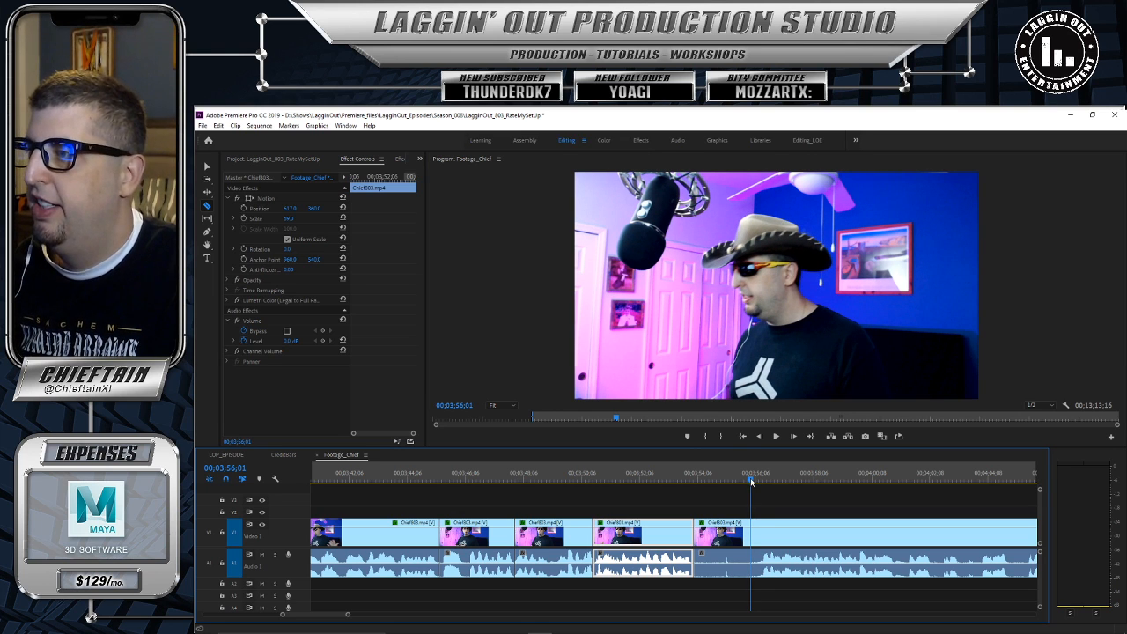
{"action": "key", "text": "v"}
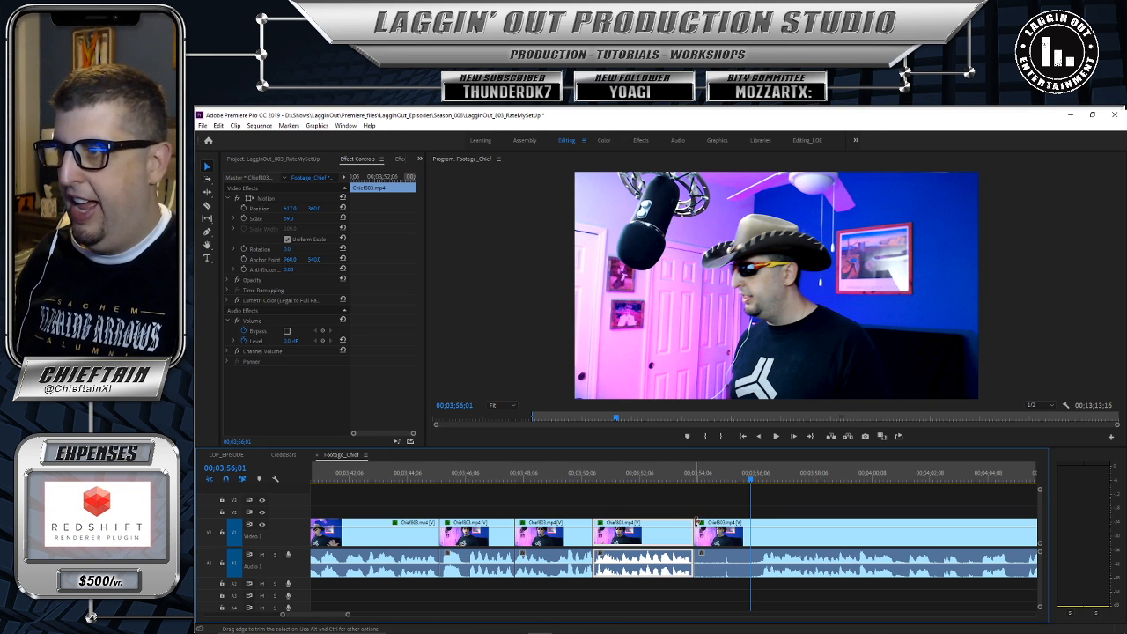
{"action": "left_click_drag", "start_coordinate": [697, 529], "coordinate": [732, 535]}
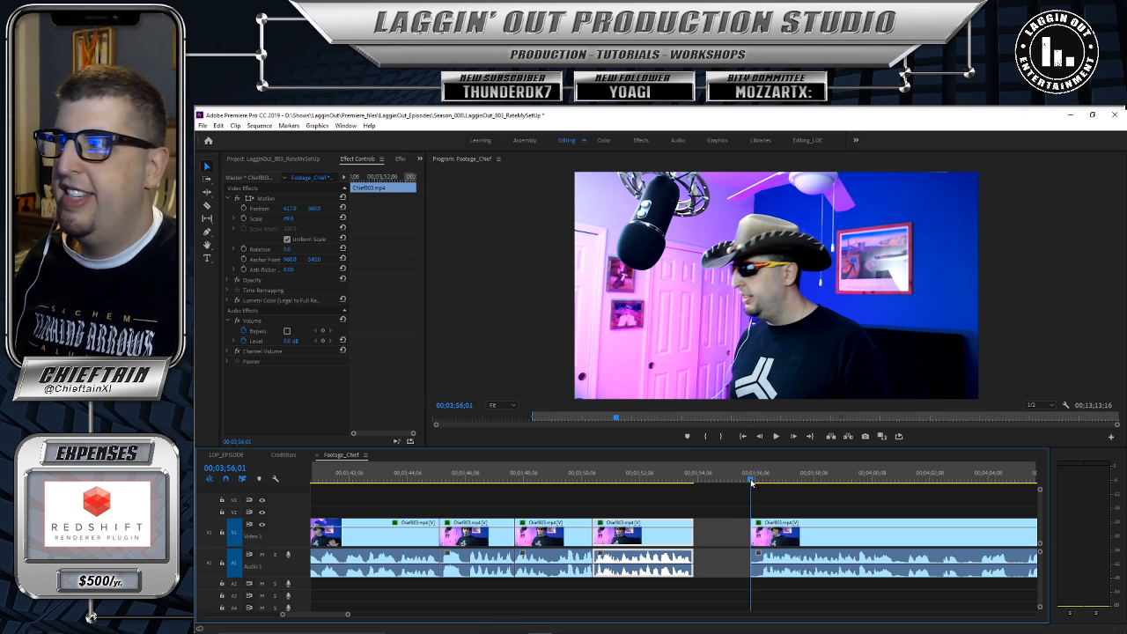
{"action": "left_click_drag", "start_coordinate": [751, 482], "coordinate": [686, 494]}
{"action": "left_click_drag", "start_coordinate": [814, 526], "coordinate": [762, 528]}
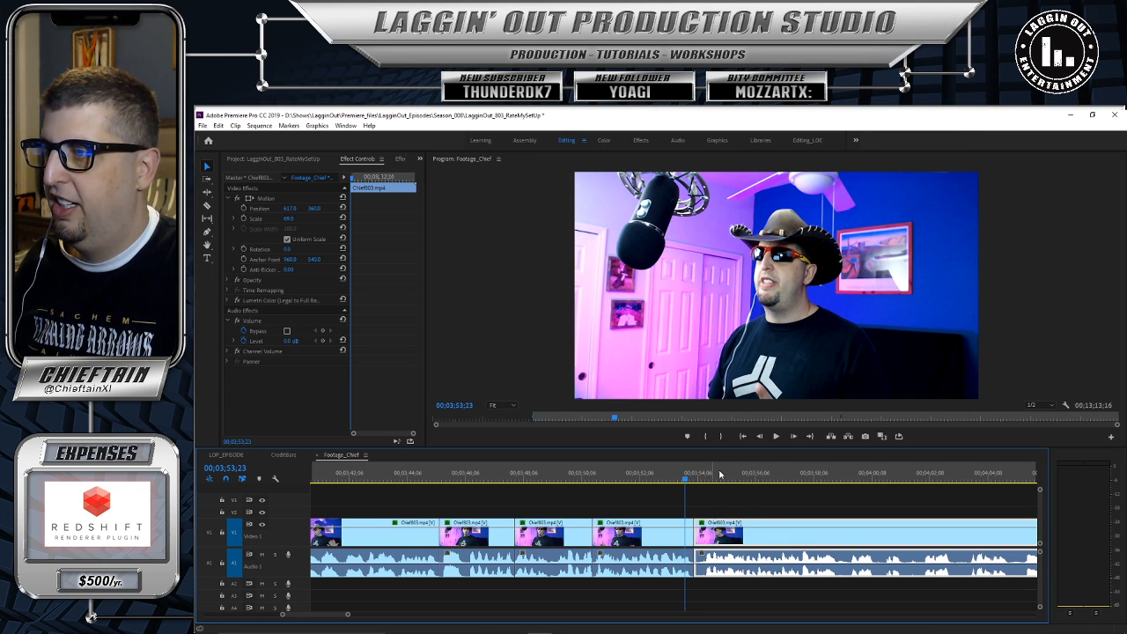
Step: Play the new join from 00;03;53;23, then replay the footage from 00;03;58;20 to find the next cut point
{"action": "left_click", "coordinate": [776, 436]}
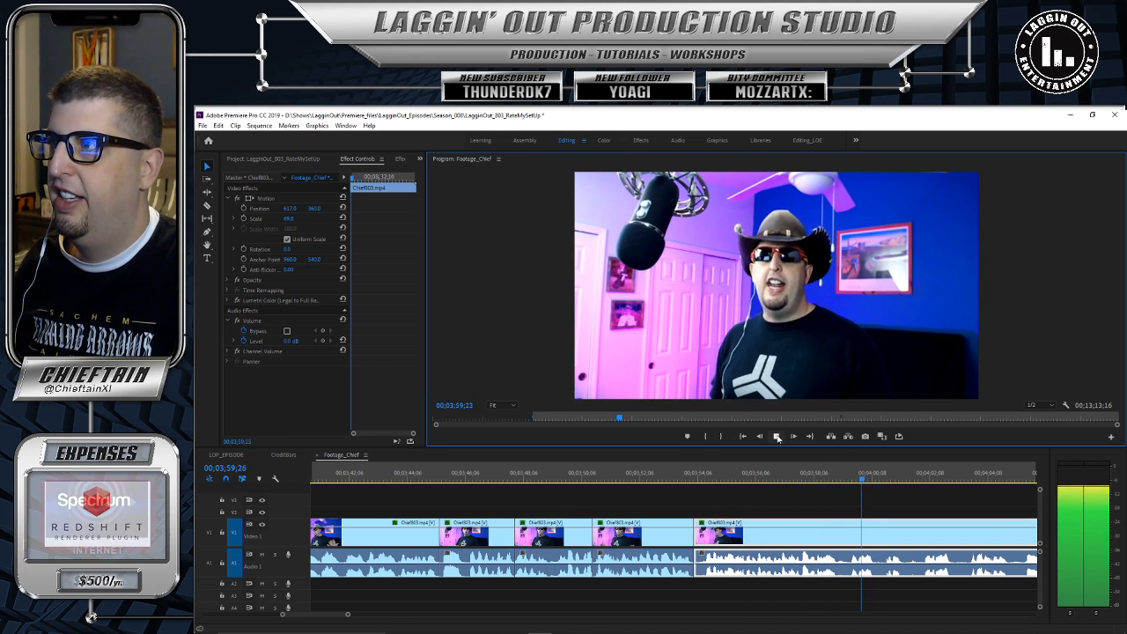
{"action": "left_click", "coordinate": [777, 437]}
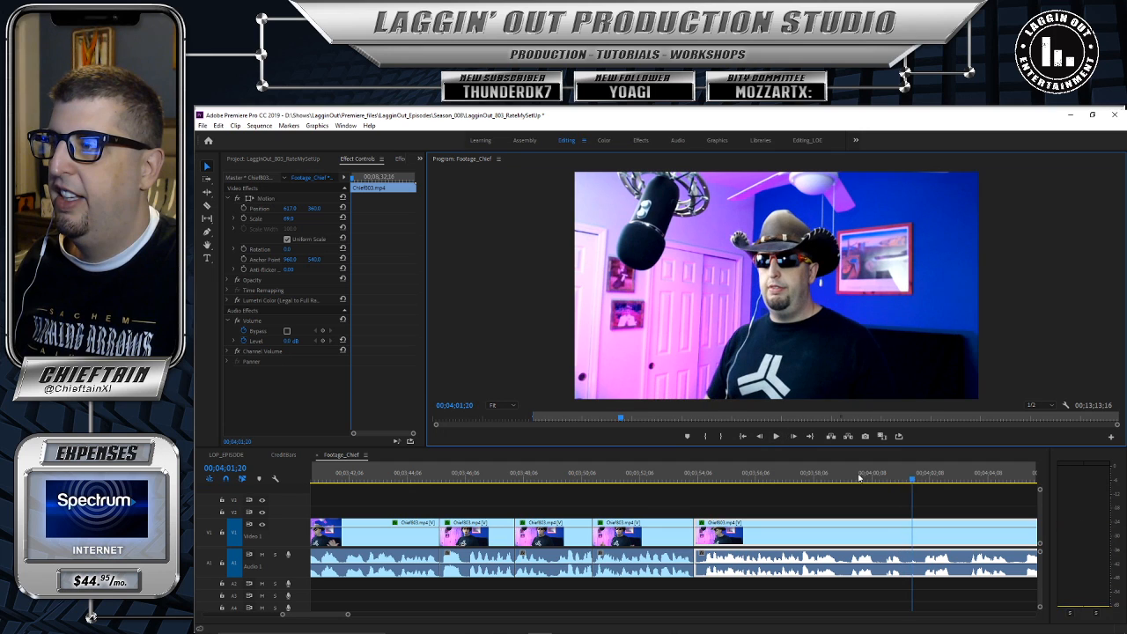
{"action": "left_click_drag", "start_coordinate": [913, 480], "coordinate": [827, 492]}
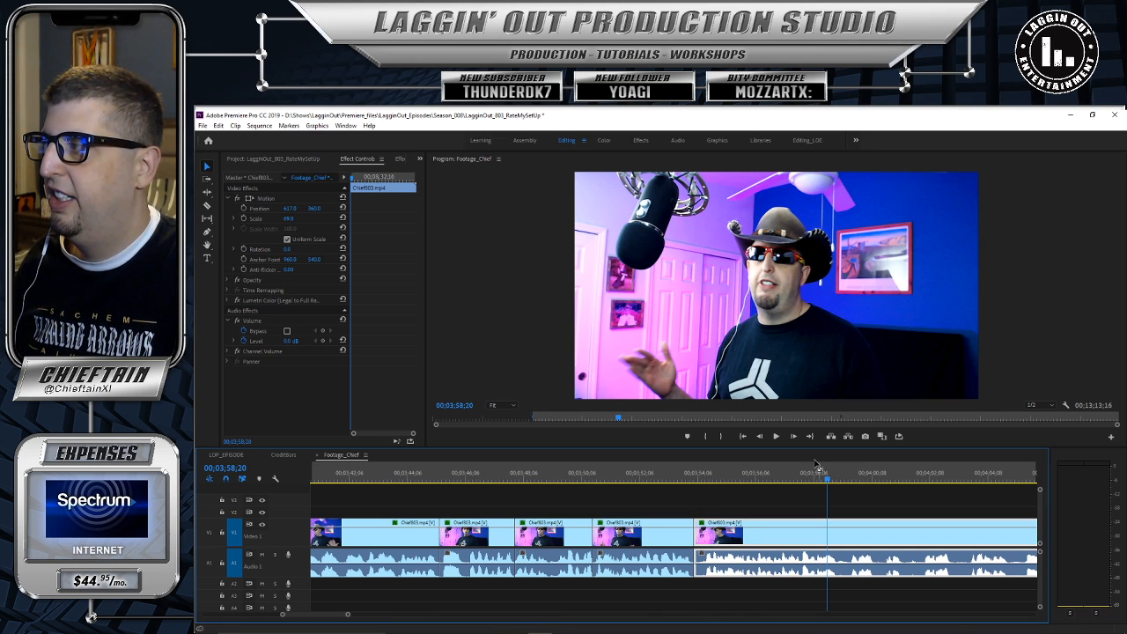
{"action": "left_click", "coordinate": [776, 437]}
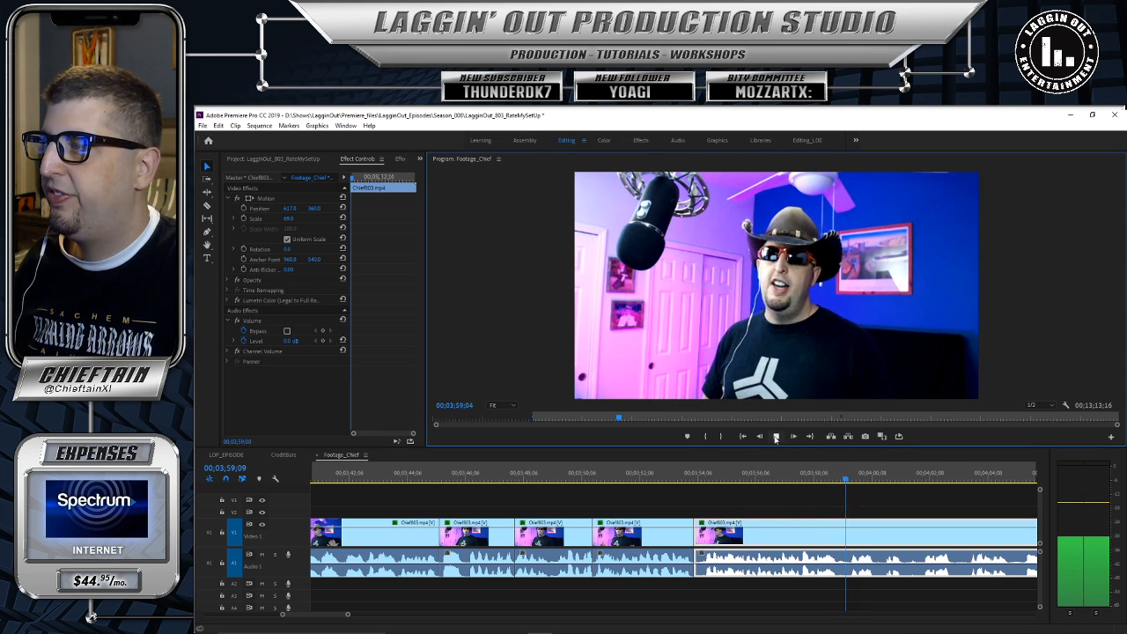
{"action": "key", "text": "space"}
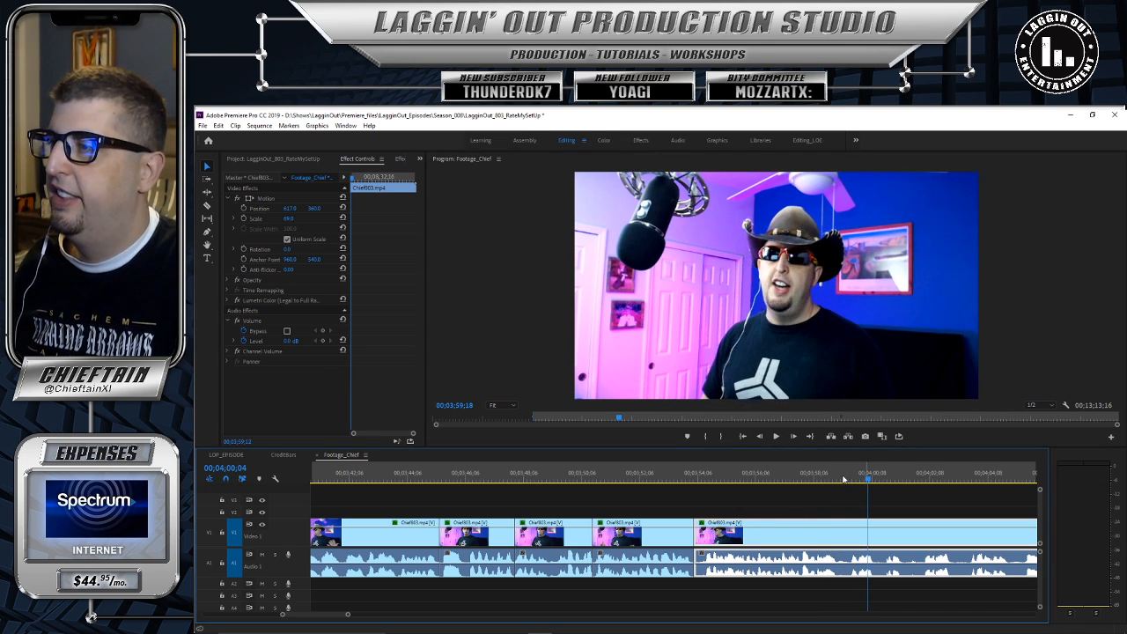
Step: Split the last clip at 00;04;00;10
{"action": "left_click", "coordinate": [839, 480]}
{"action": "left_click_drag", "start_coordinate": [844, 480], "coordinate": [876, 483]}
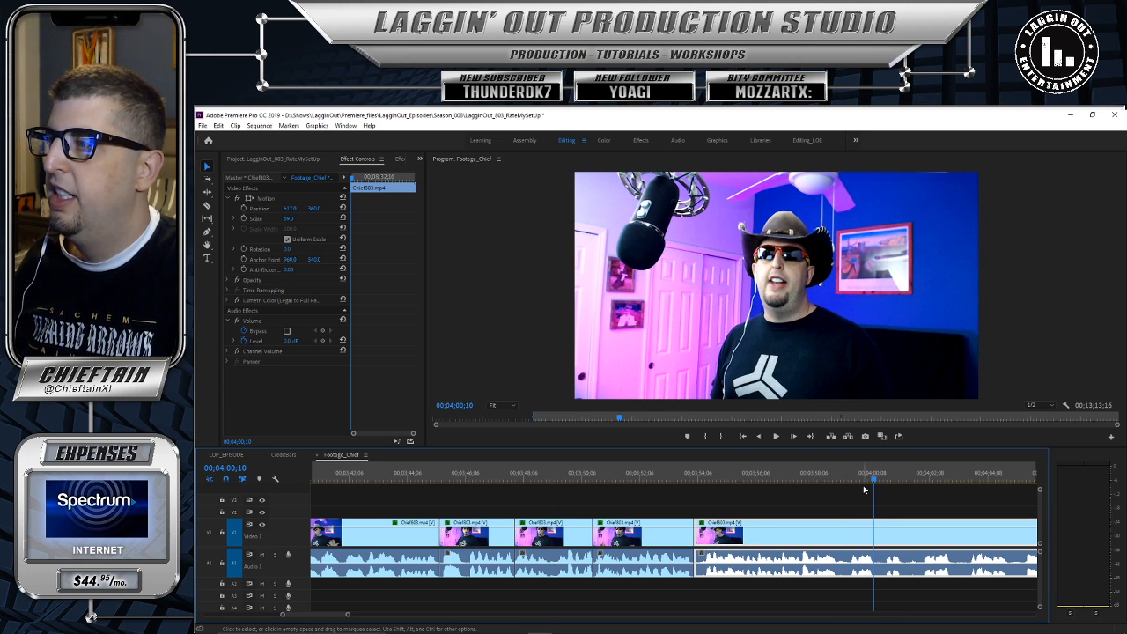
{"action": "key", "text": "c"}
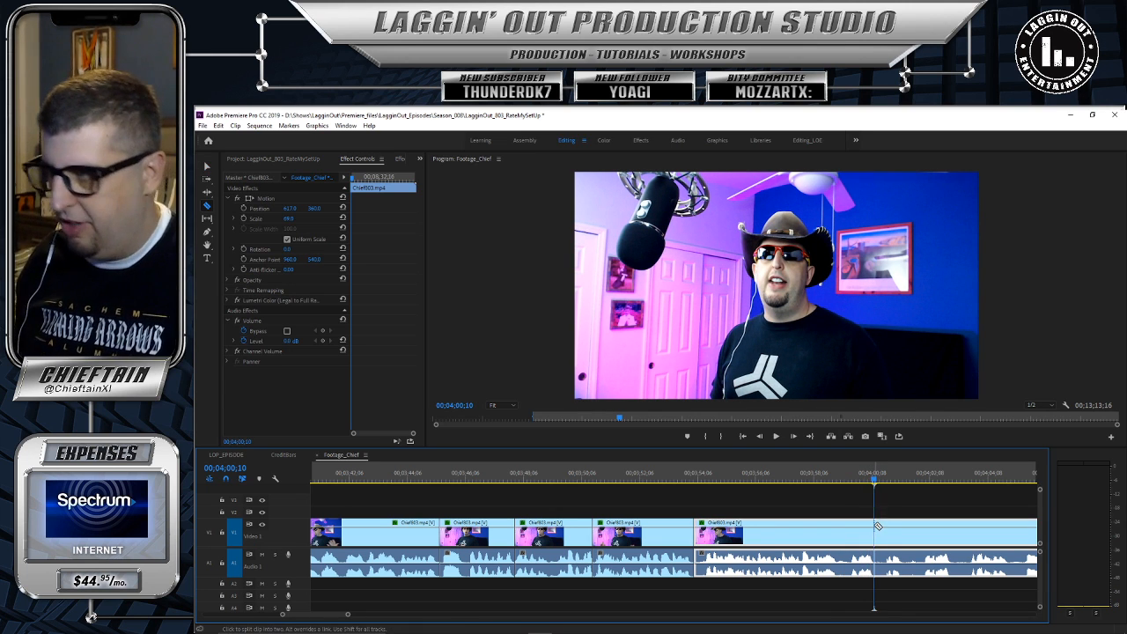
{"action": "left_click", "coordinate": [872, 525]}
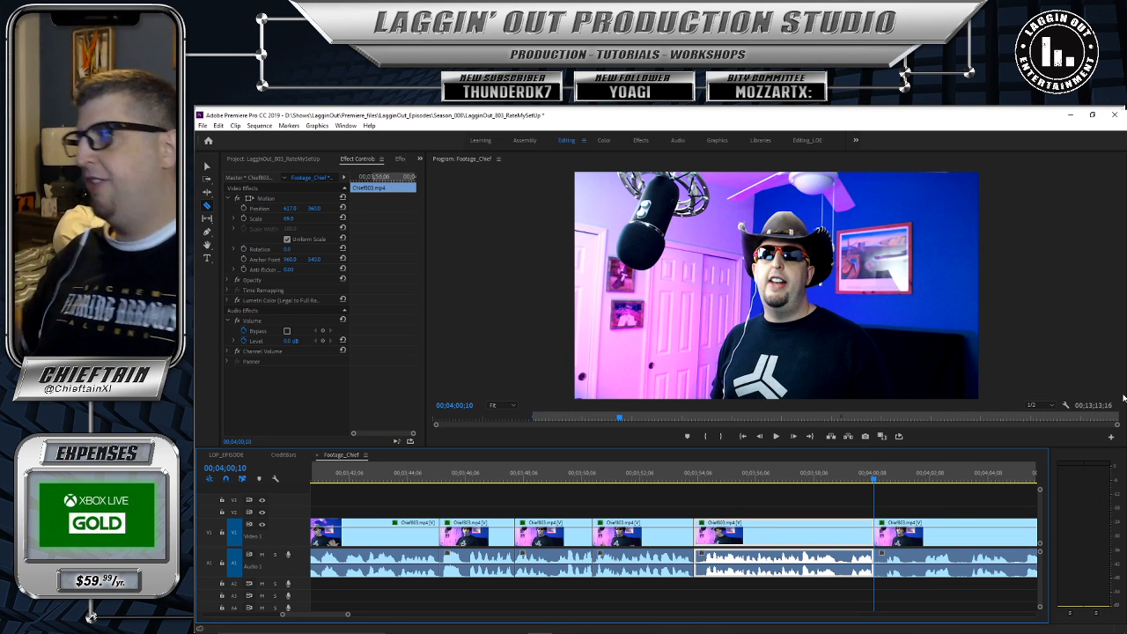
Step: Trim the start of the last clip to 00;04;00;23 and move the clip back against the previous one
{"action": "left_click", "coordinate": [880, 481]}
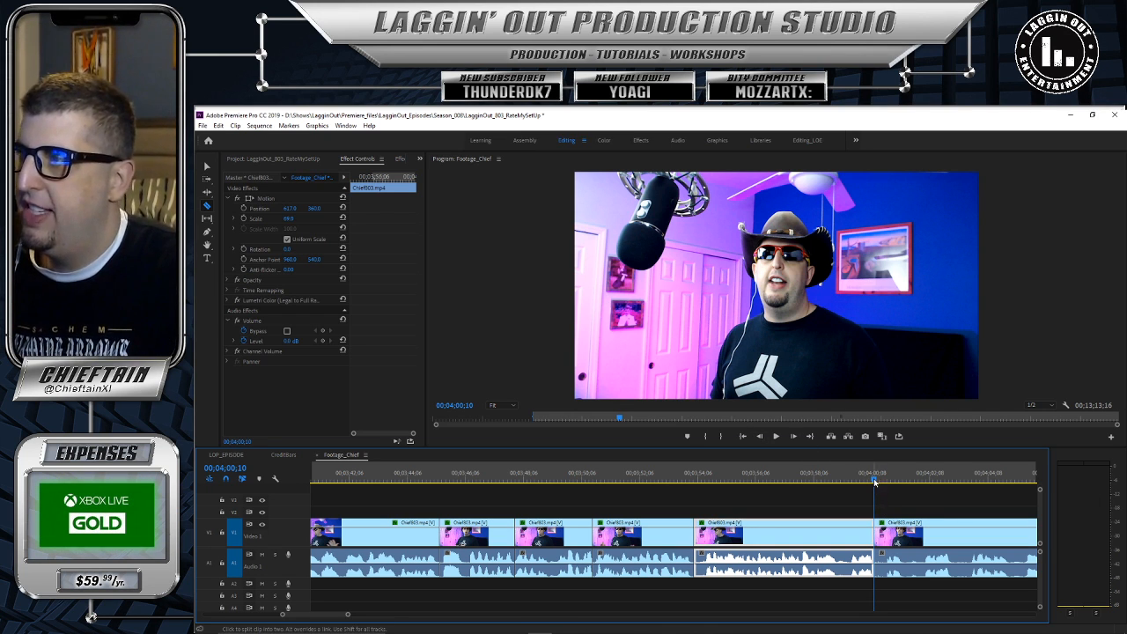
{"action": "left_click_drag", "start_coordinate": [880, 481], "coordinate": [887, 486]}
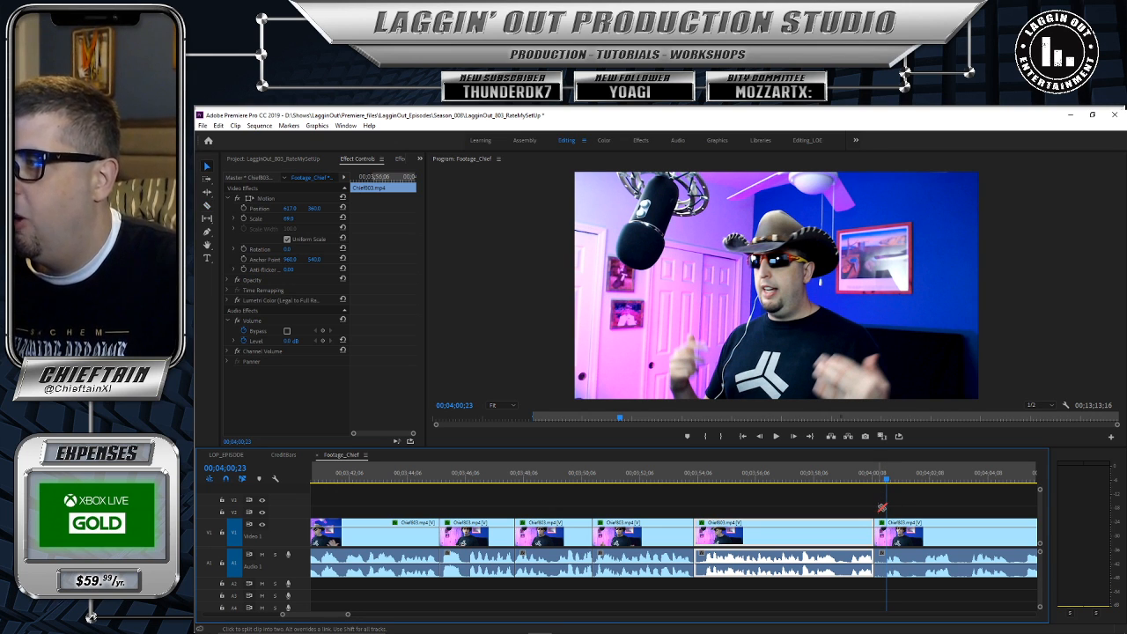
{"action": "key", "text": "v"}
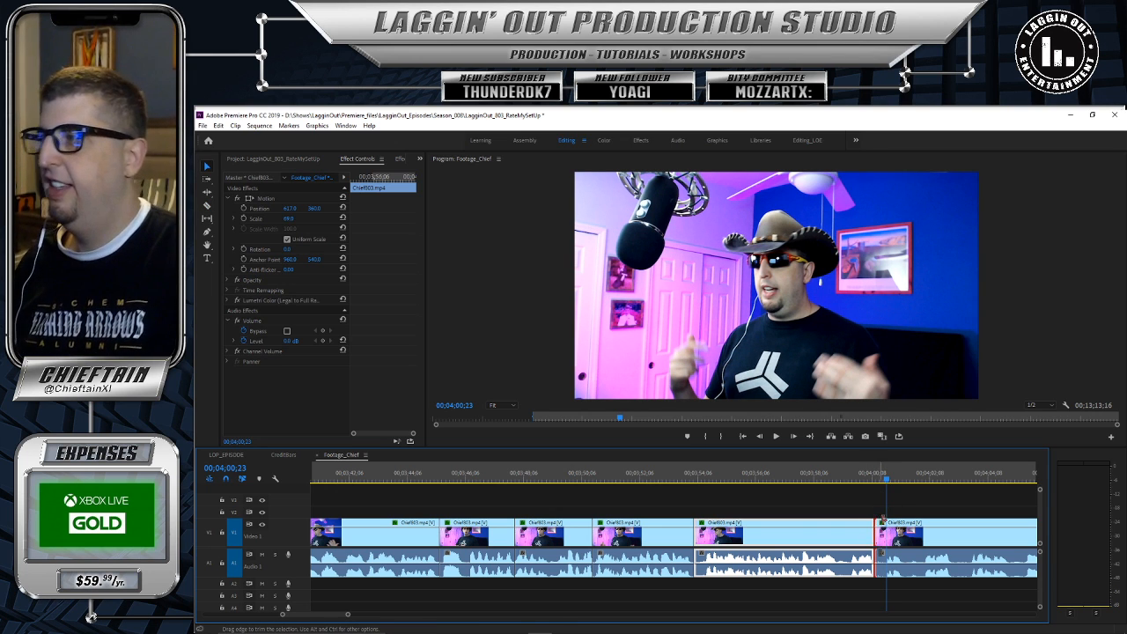
{"action": "left_click_drag", "start_coordinate": [879, 520], "coordinate": [888, 521]}
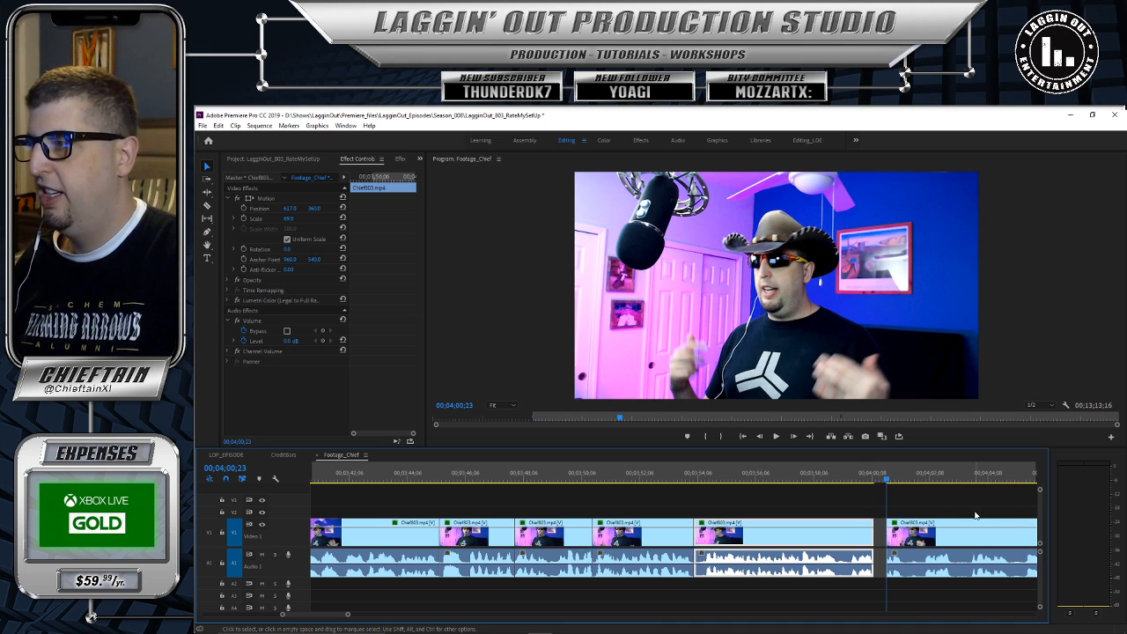
{"action": "left_click_drag", "start_coordinate": [982, 526], "coordinate": [967, 526]}
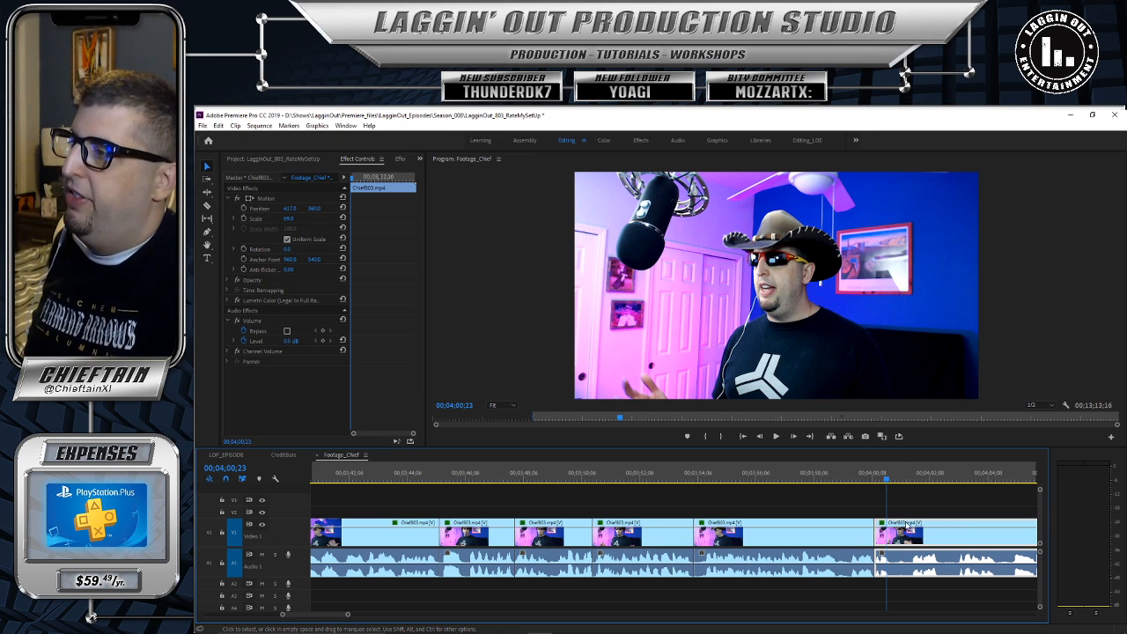
Step: Play the footage after the latest join from 00;04;00;13 to about 00;04;02;08
{"action": "left_click_drag", "start_coordinate": [886, 481], "coordinate": [877, 483]}
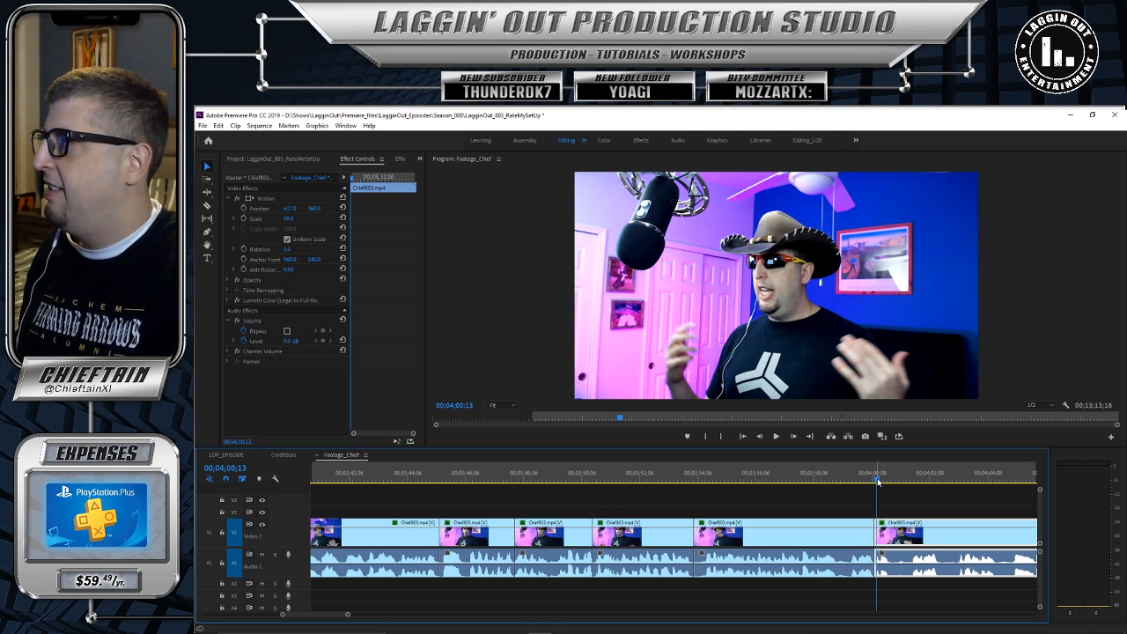
{"action": "key", "text": "space"}
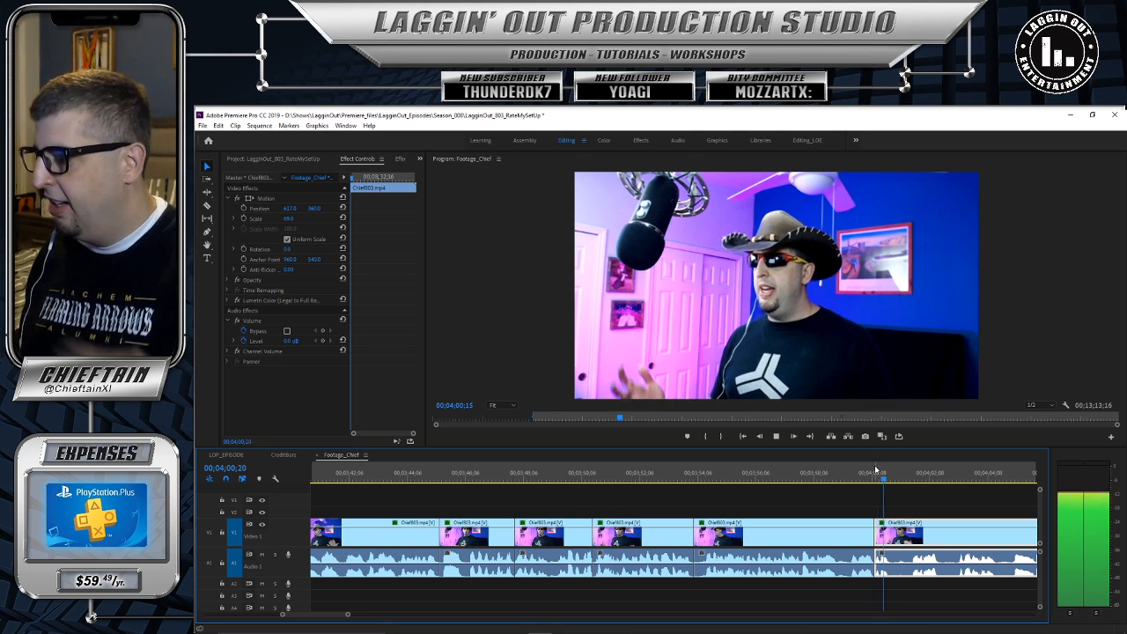
{"action": "left_click", "coordinate": [775, 438]}
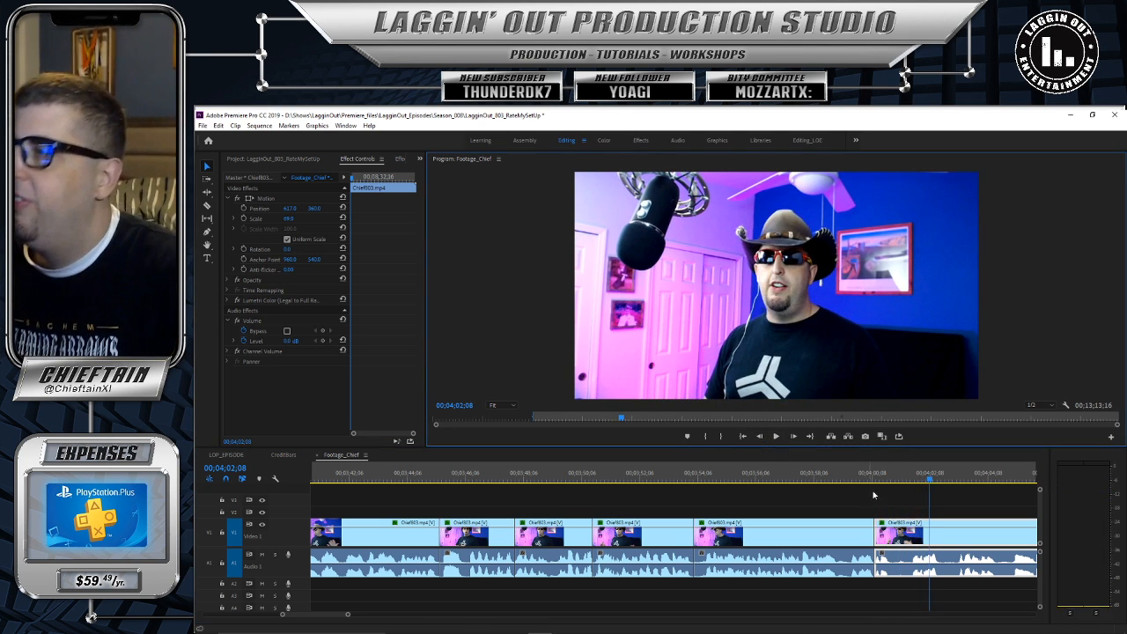
Step: Split the last clip on the timeline at 00;04;00;27
{"action": "left_click", "coordinate": [928, 479]}
{"action": "left_click_drag", "start_coordinate": [927, 479], "coordinate": [887, 483]}
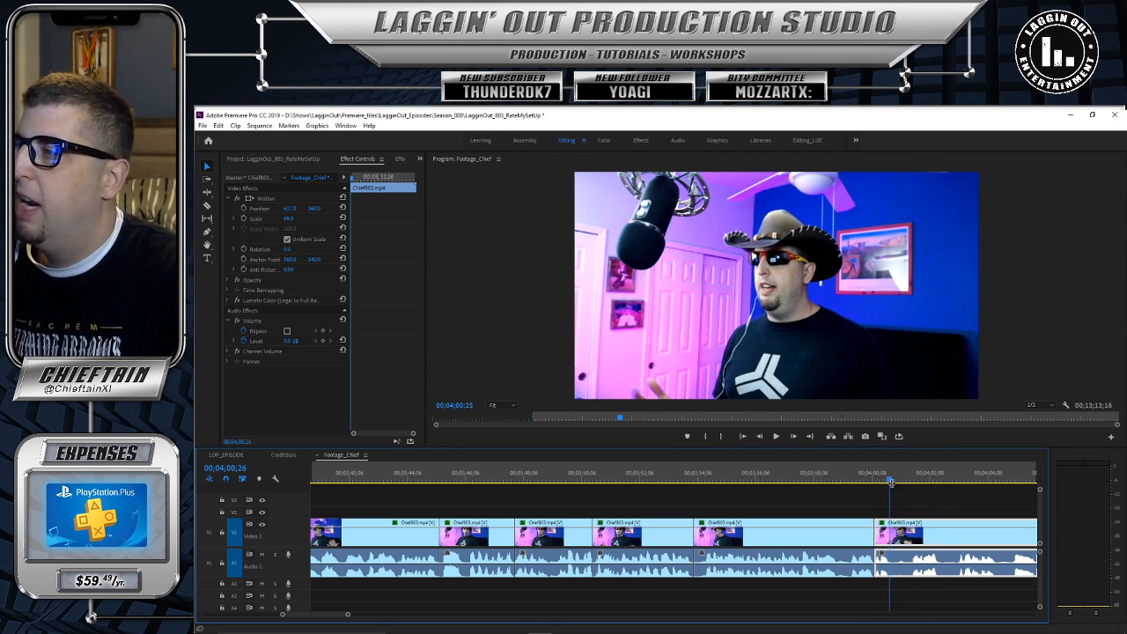
{"action": "left_click", "coordinate": [887, 484]}
{"action": "key", "text": "c"}
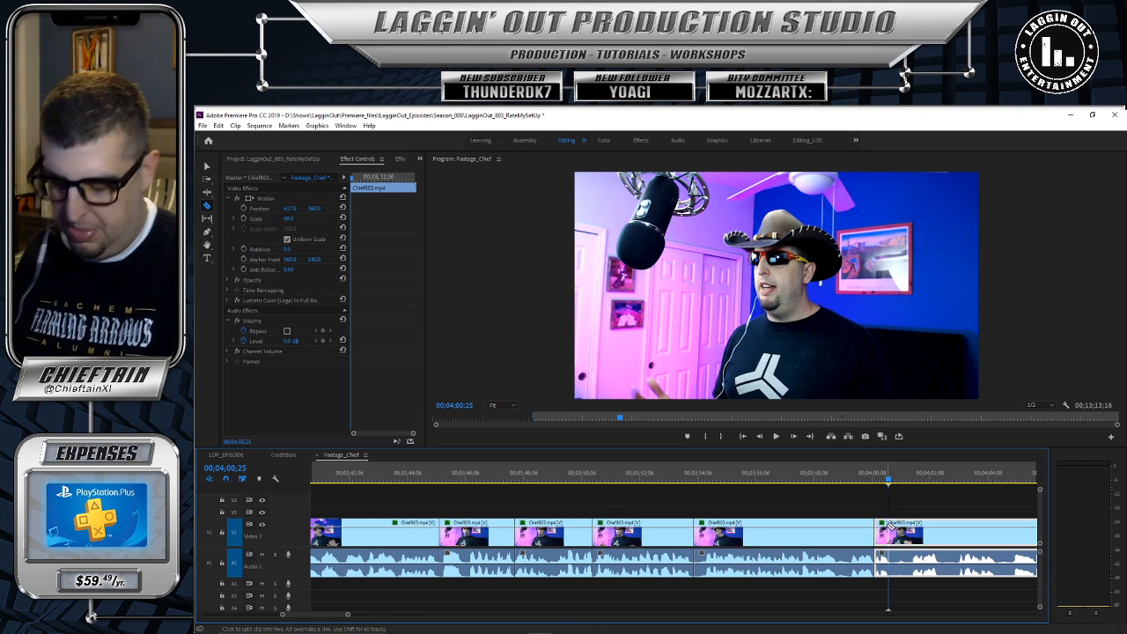
{"action": "left_click", "coordinate": [889, 527]}
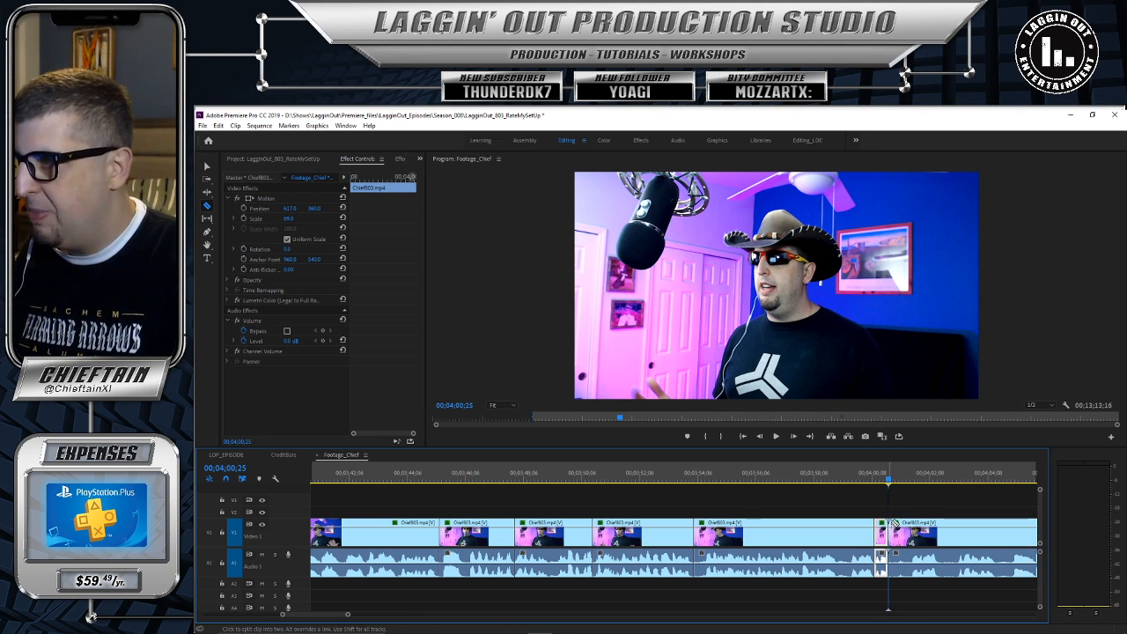
{"action": "key", "text": "ctrl+z"}
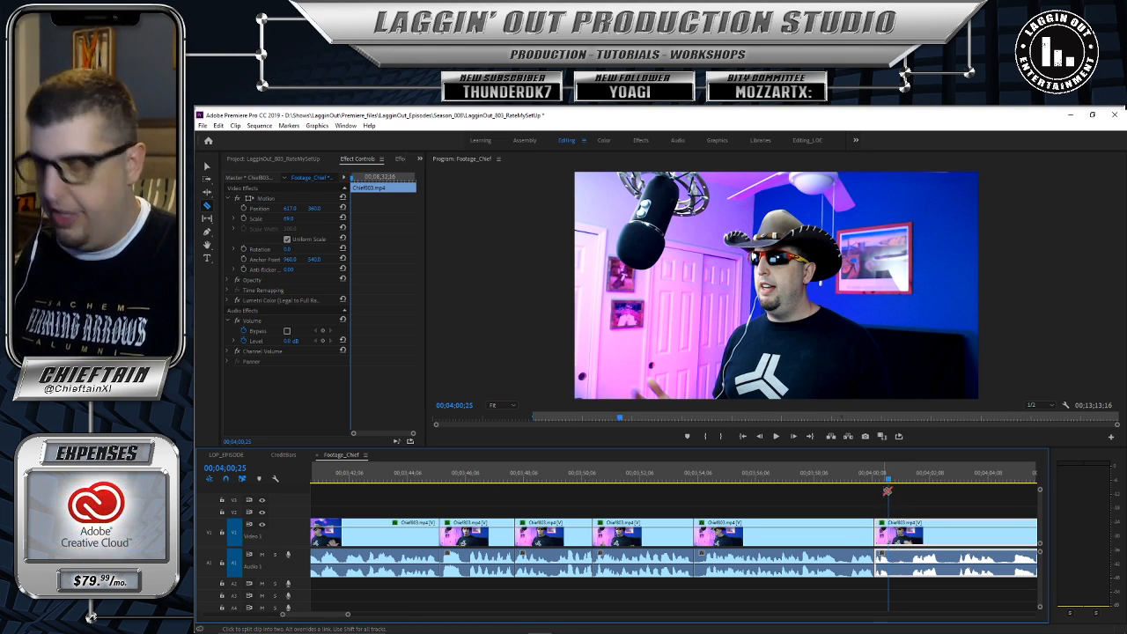
{"action": "left_click_drag", "start_coordinate": [889, 482], "coordinate": [890, 482]}
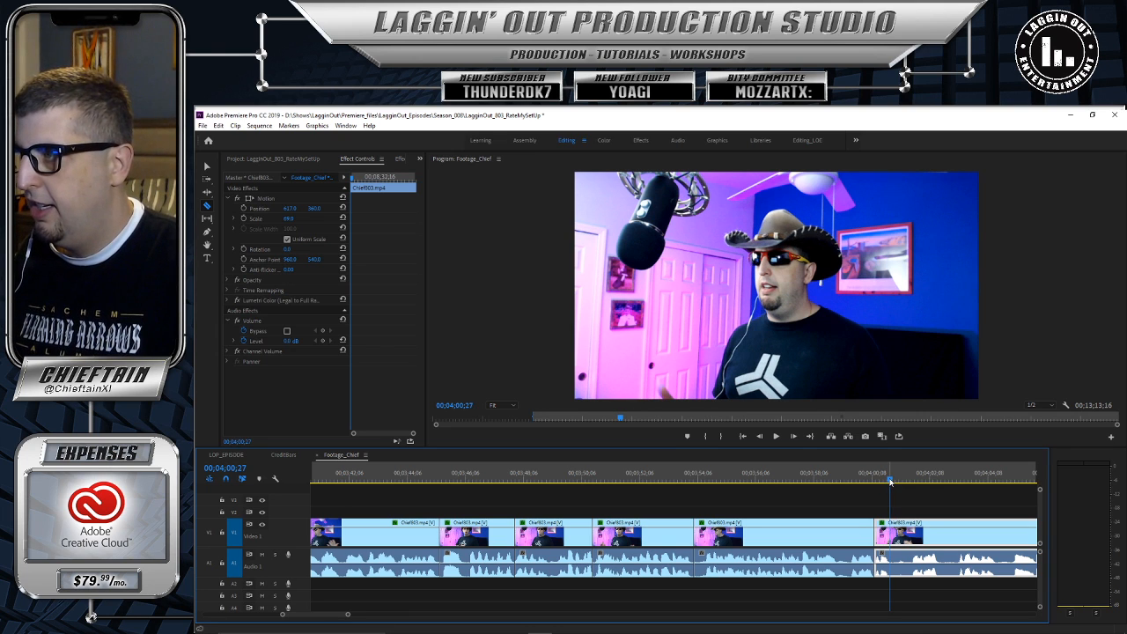
{"action": "left_click", "coordinate": [890, 526]}
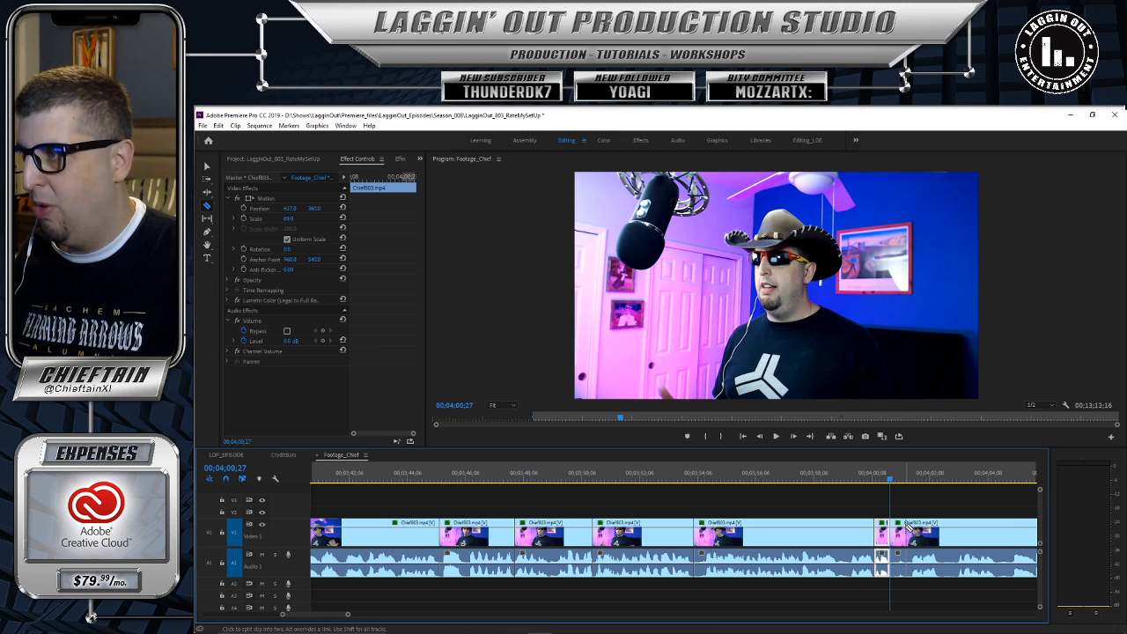
Step: Trim the start of the last clip to 00;04;01;19 and move the clip back against the previous one
{"action": "left_click", "coordinate": [775, 437]}
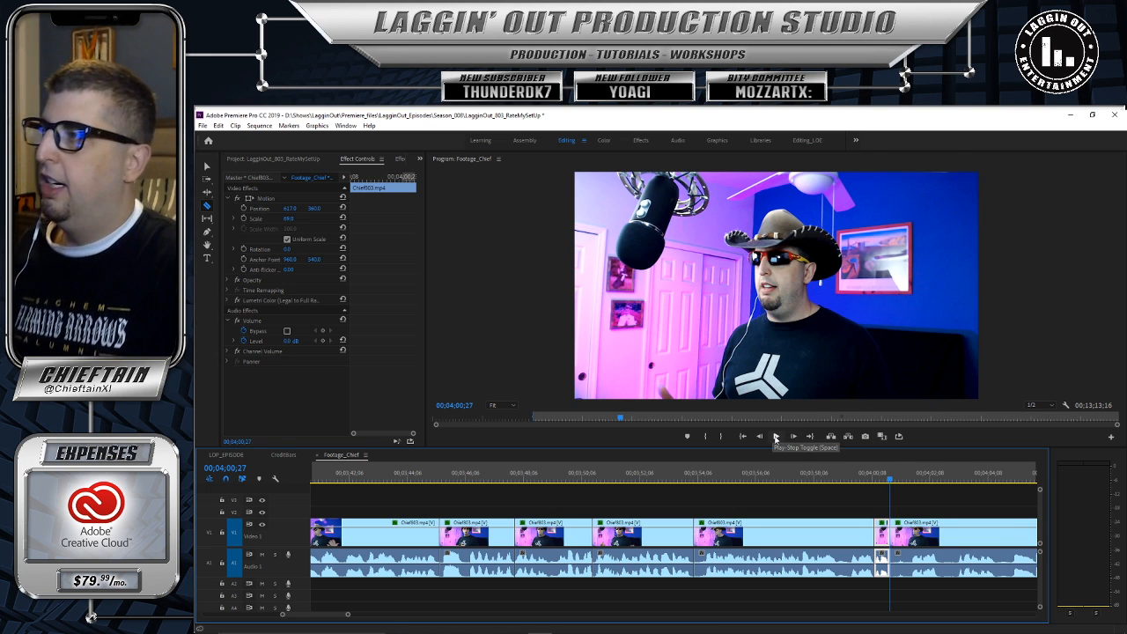
{"action": "left_click", "coordinate": [777, 438]}
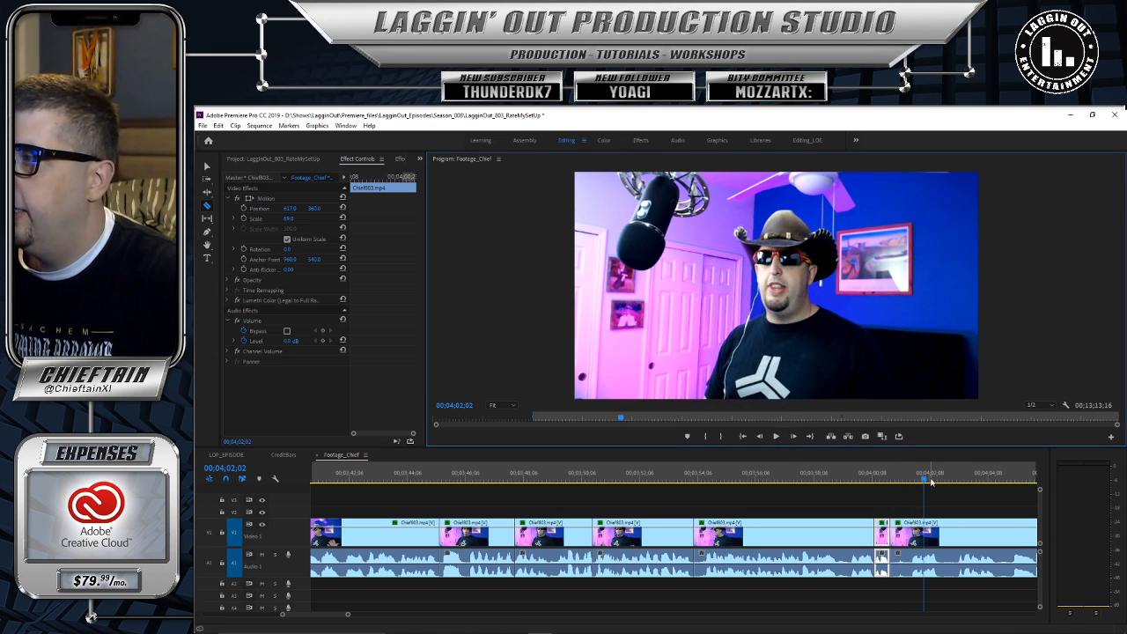
{"action": "left_click", "coordinate": [915, 481]}
{"action": "left_click_drag", "start_coordinate": [914, 481], "coordinate": [912, 482]}
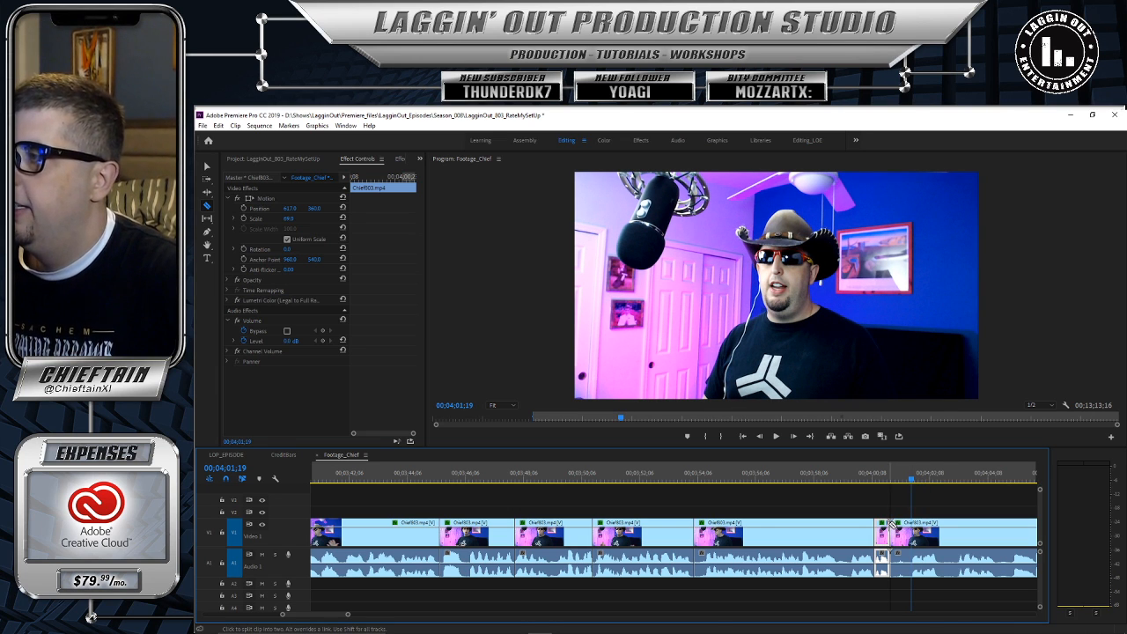
{"action": "key", "text": "v"}
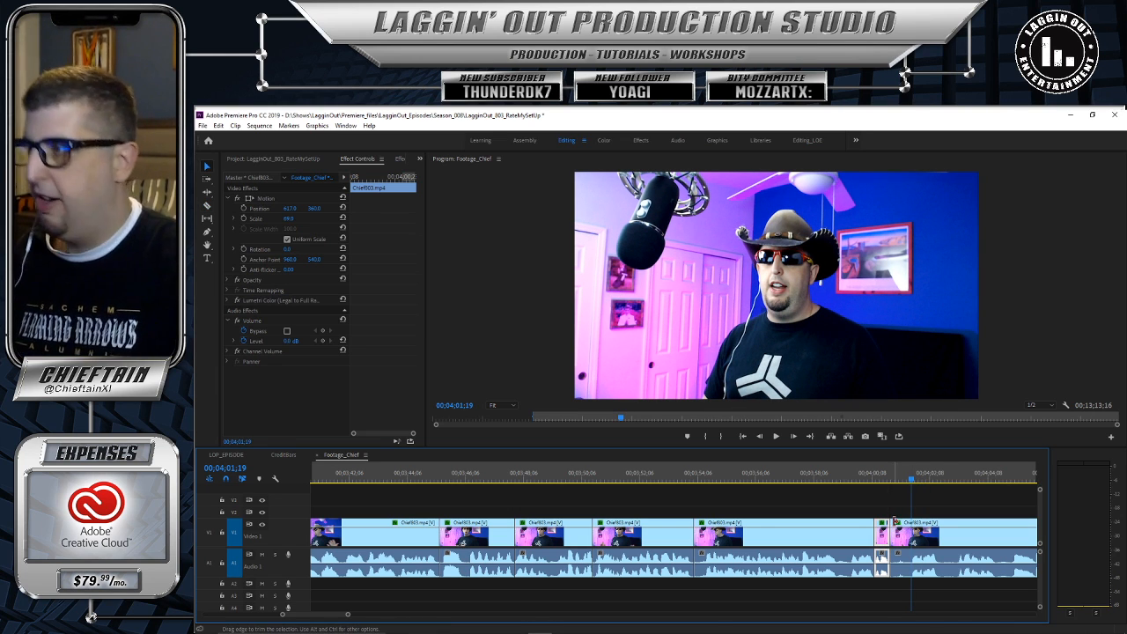
{"action": "left_click_drag", "start_coordinate": [889, 556], "coordinate": [912, 528]}
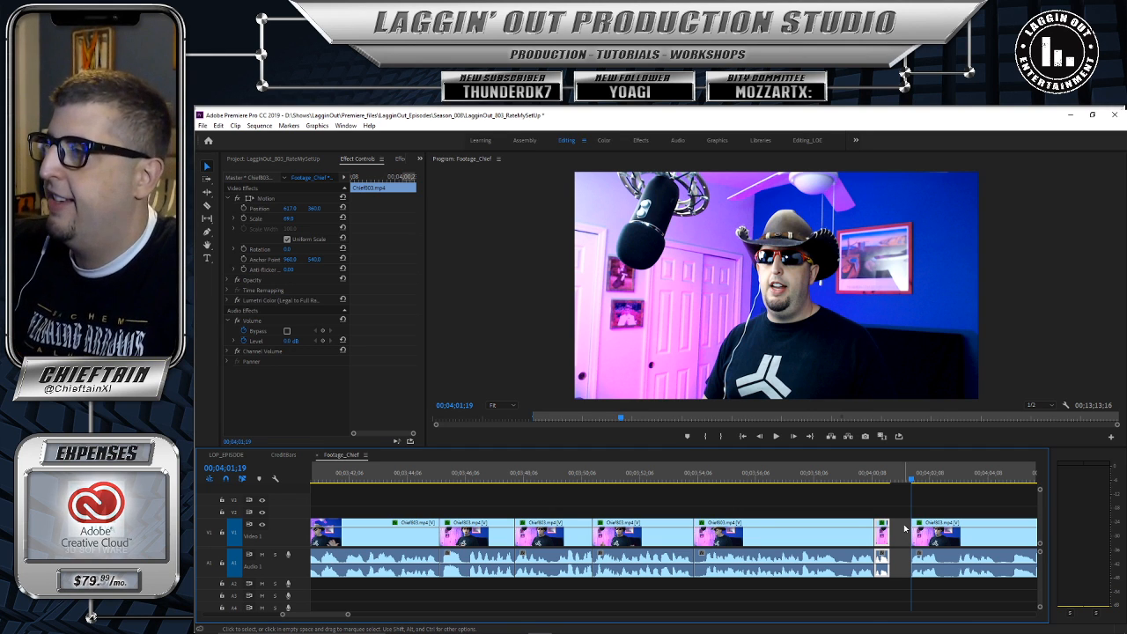
{"action": "left_click_drag", "start_coordinate": [994, 526], "coordinate": [977, 528]}
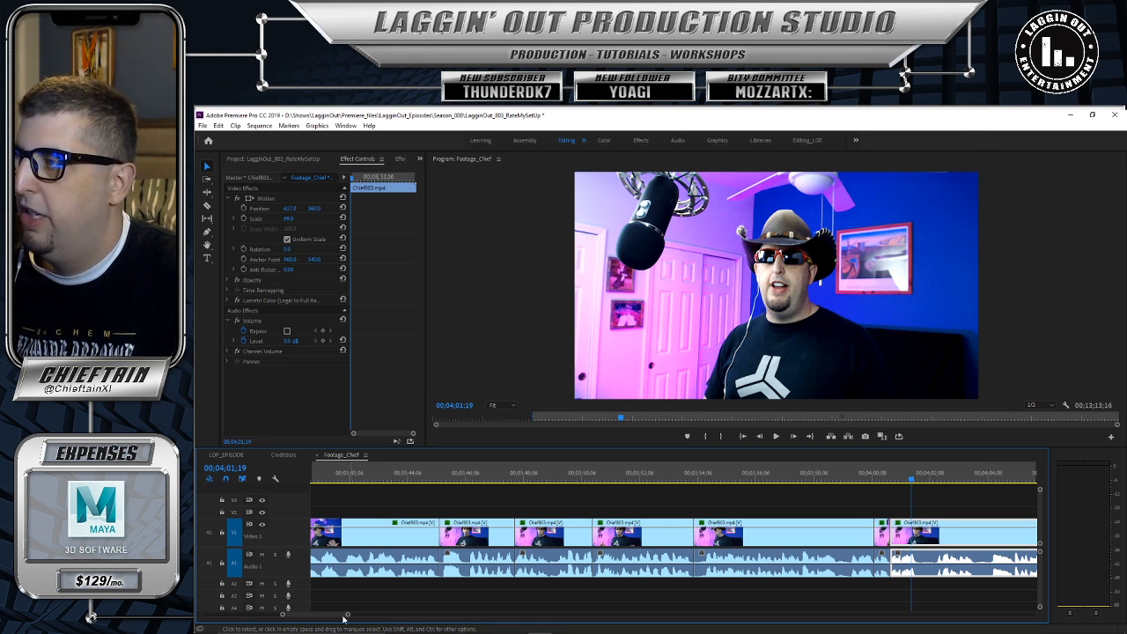
Step: Play the edited footage from 00;03;53;23 to 00;04;03;01 to check the recent joins and look for the next cut point
{"action": "left_click_drag", "start_coordinate": [348, 615], "coordinate": [360, 617]}
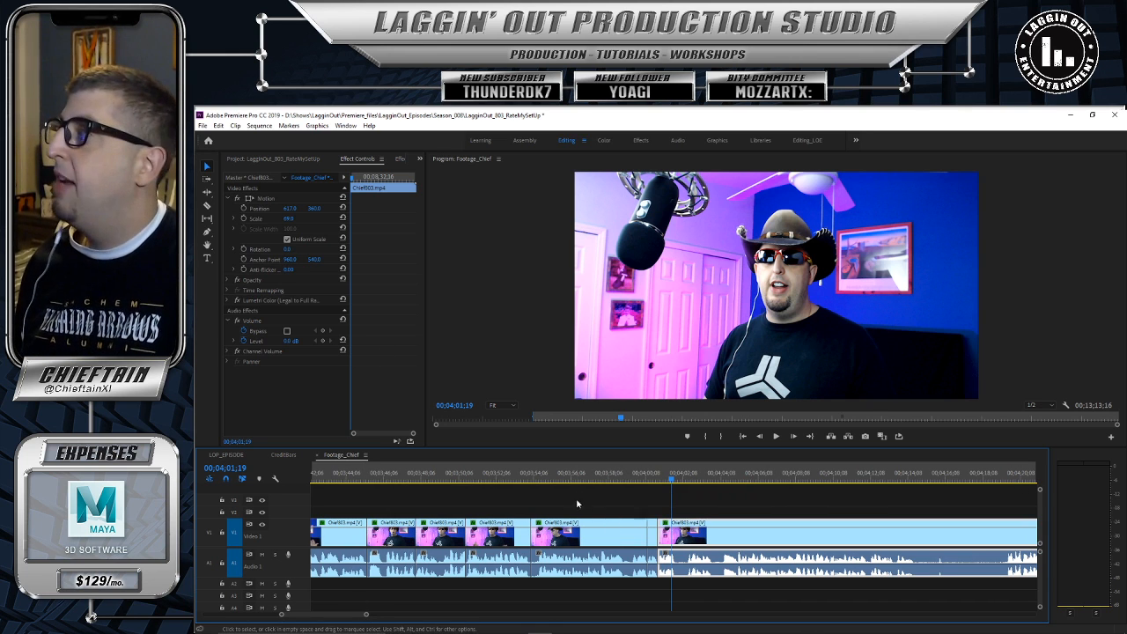
{"action": "left_click_drag", "start_coordinate": [607, 473], "coordinate": [524, 480]}
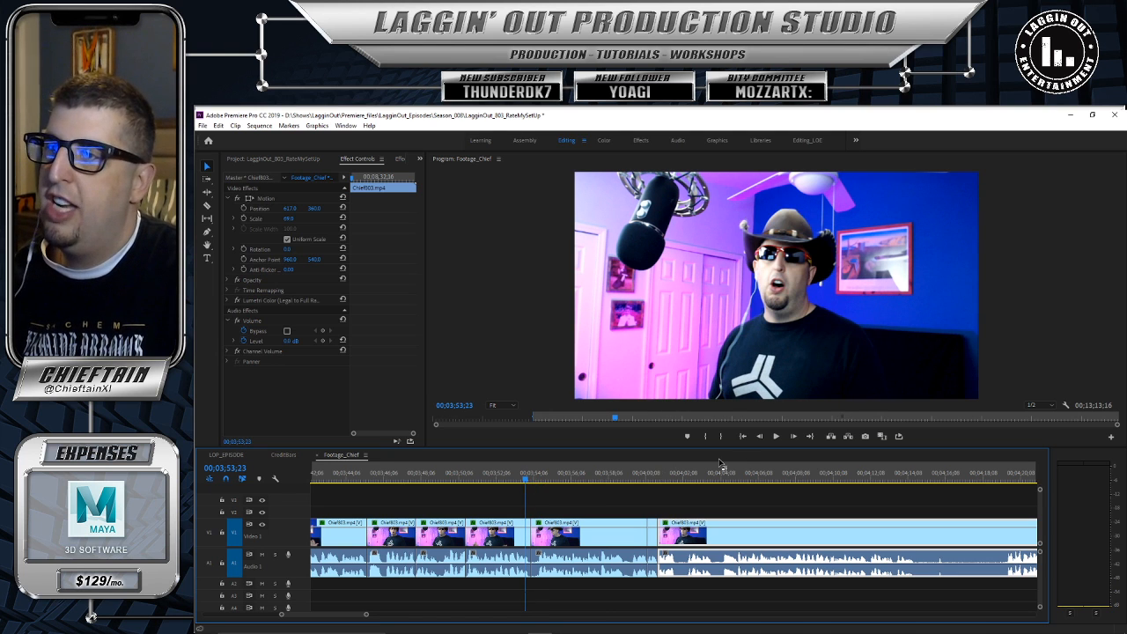
{"action": "left_click", "coordinate": [776, 436]}
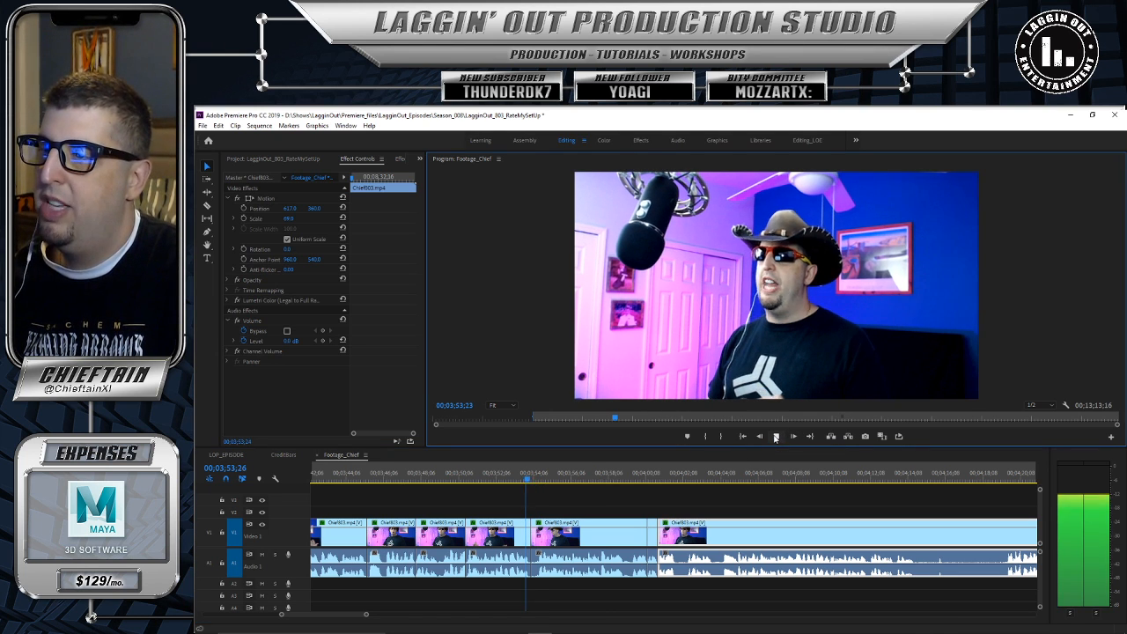
{"action": "left_click", "coordinate": [775, 436]}
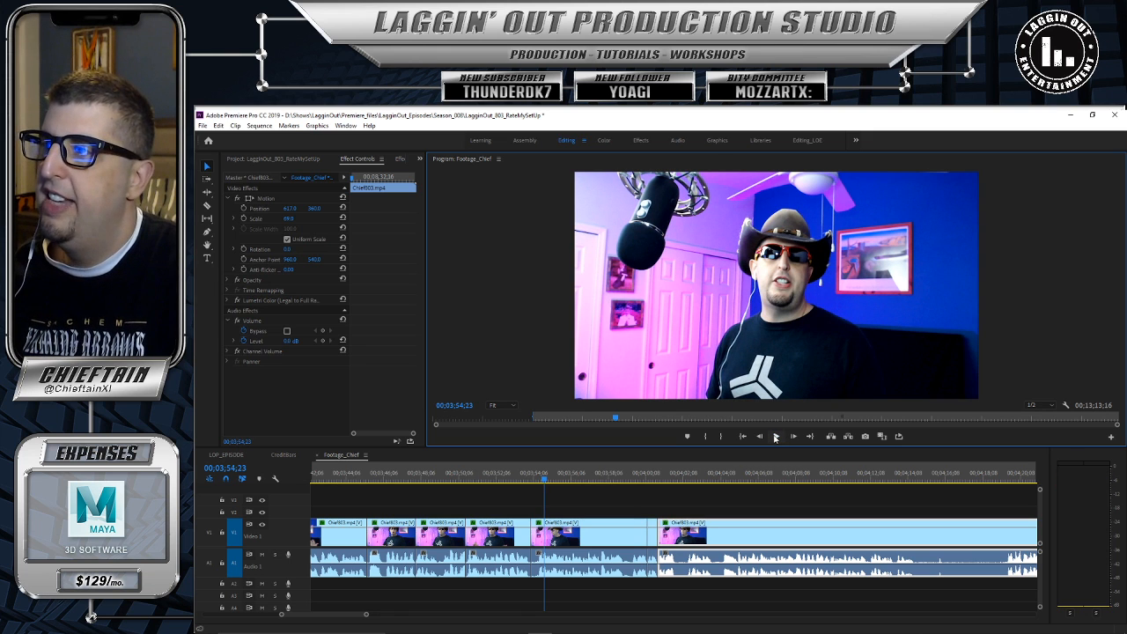
{"action": "left_click", "coordinate": [775, 437]}
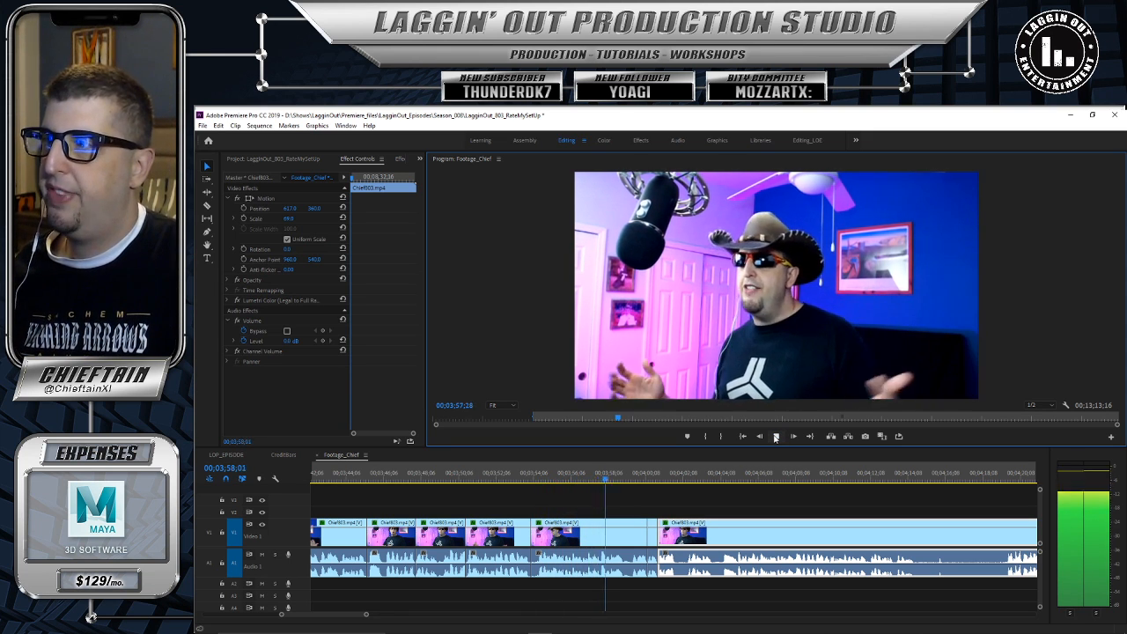
{"action": "left_click", "coordinate": [776, 437]}
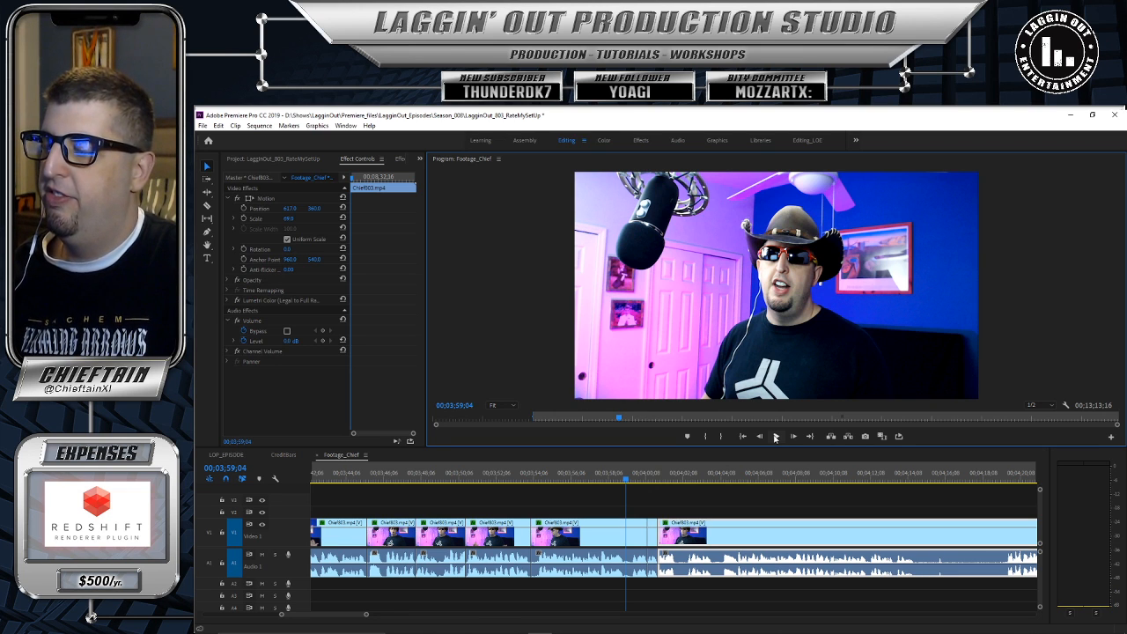
{"action": "left_click", "coordinate": [776, 437]}
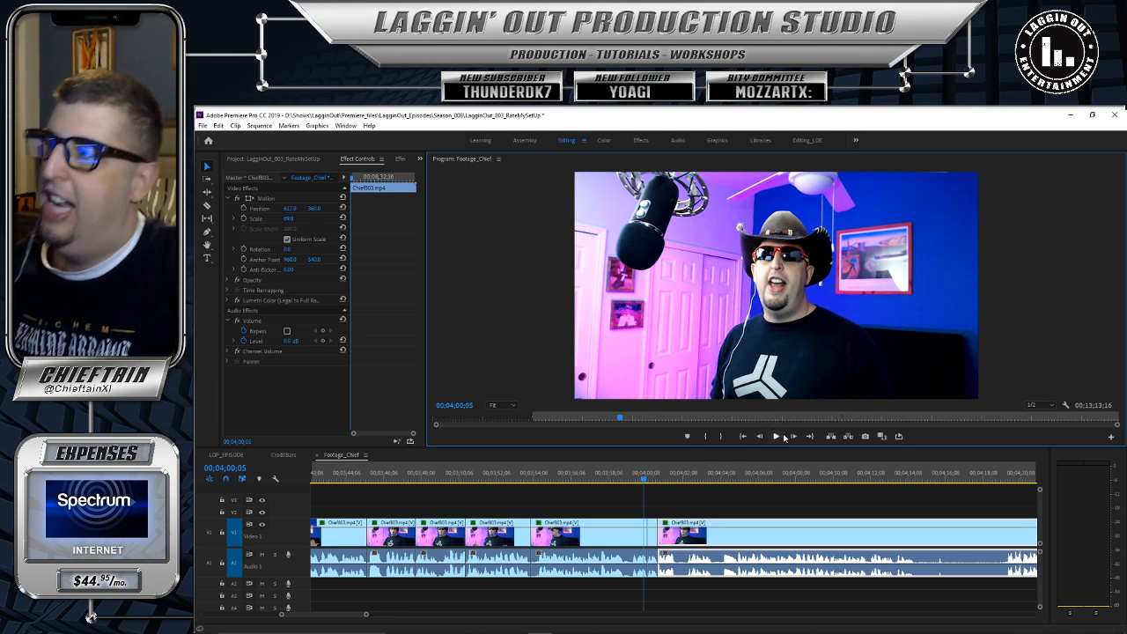
{"action": "left_click", "coordinate": [775, 437]}
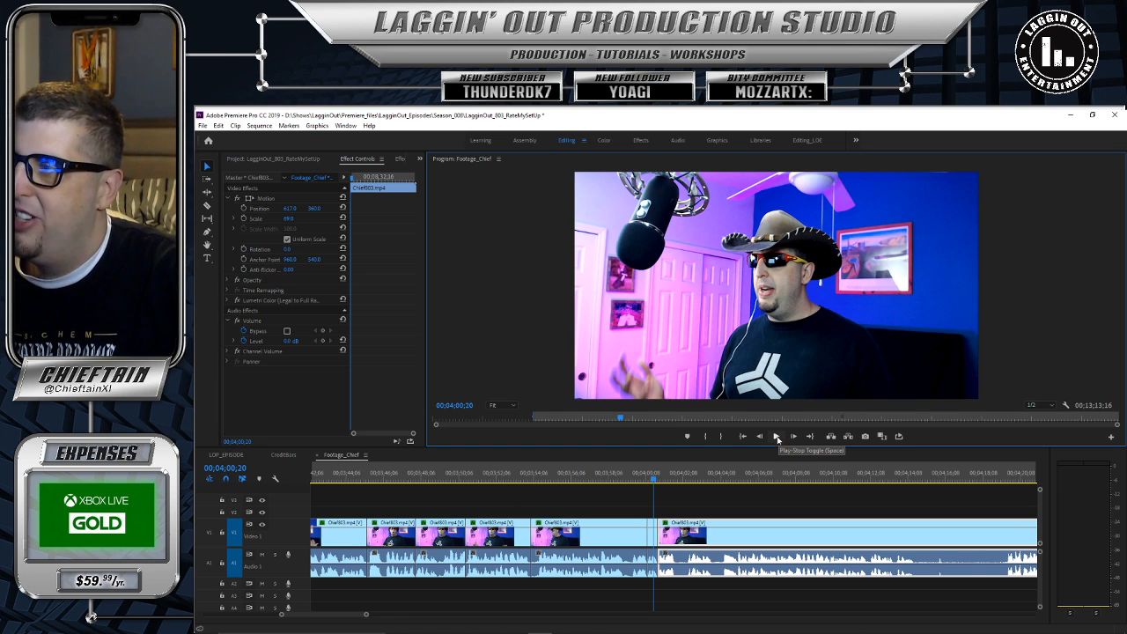
{"action": "left_click", "coordinate": [776, 436]}
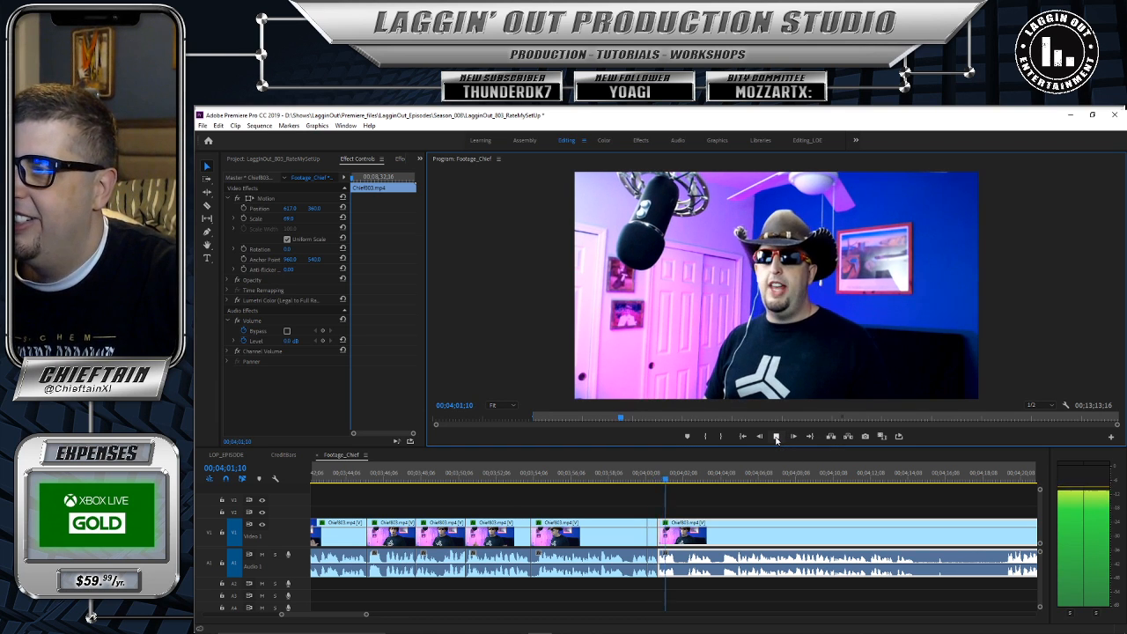
{"action": "left_click", "coordinate": [776, 438]}
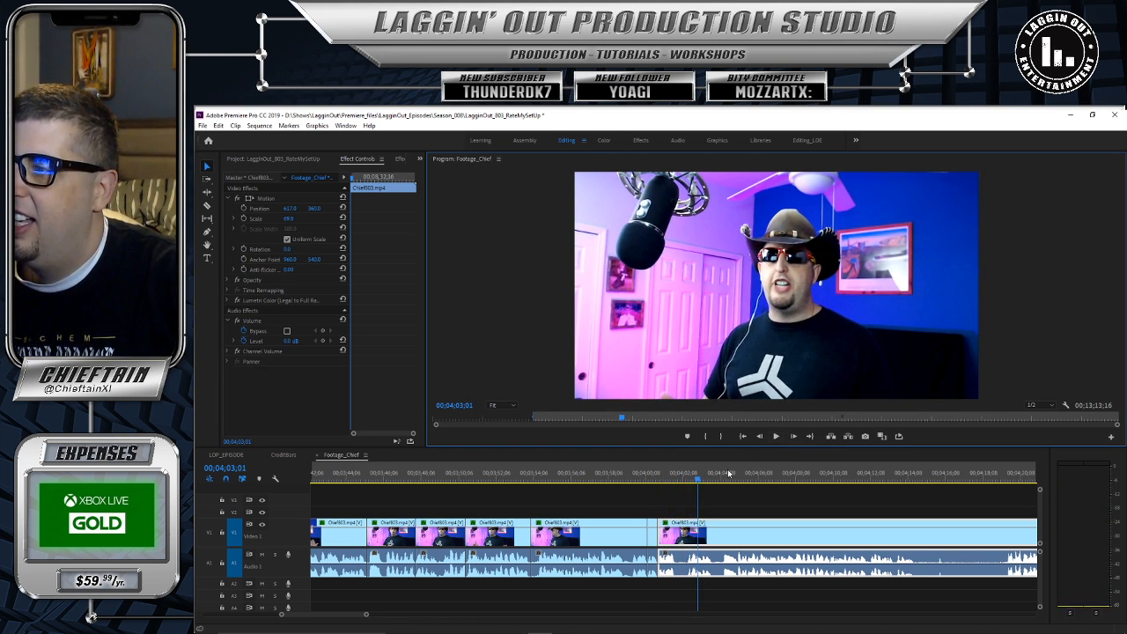
Step: Split the last clip at 00;04;01;26
{"action": "left_click_drag", "start_coordinate": [697, 480], "coordinate": [675, 484]}
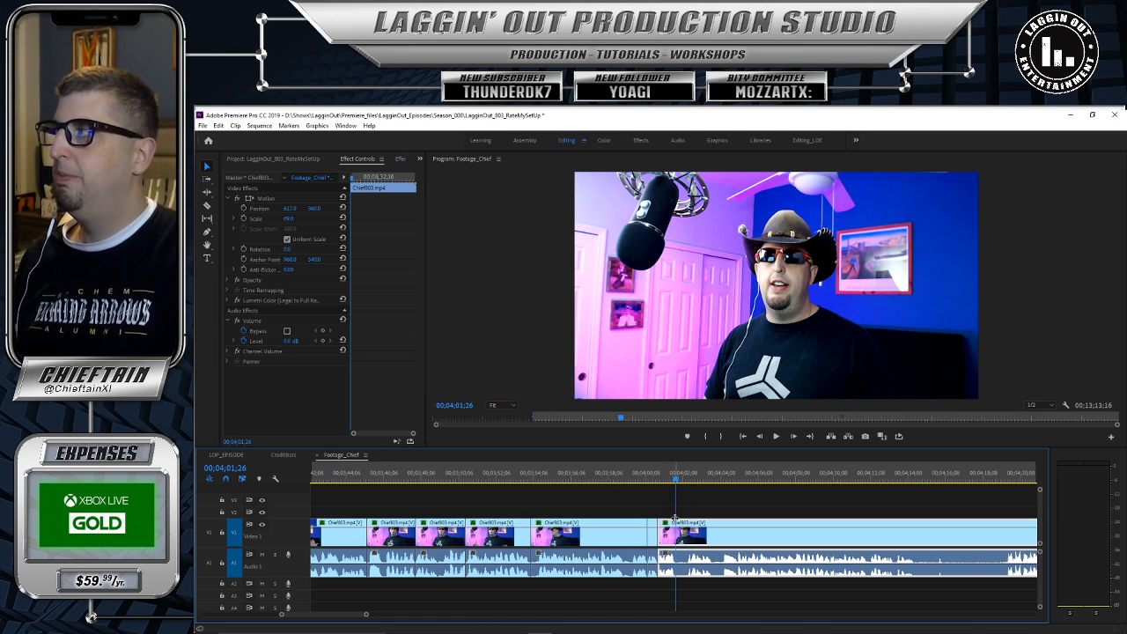
{"action": "key", "text": "c"}
{"action": "left_click", "coordinate": [675, 521]}
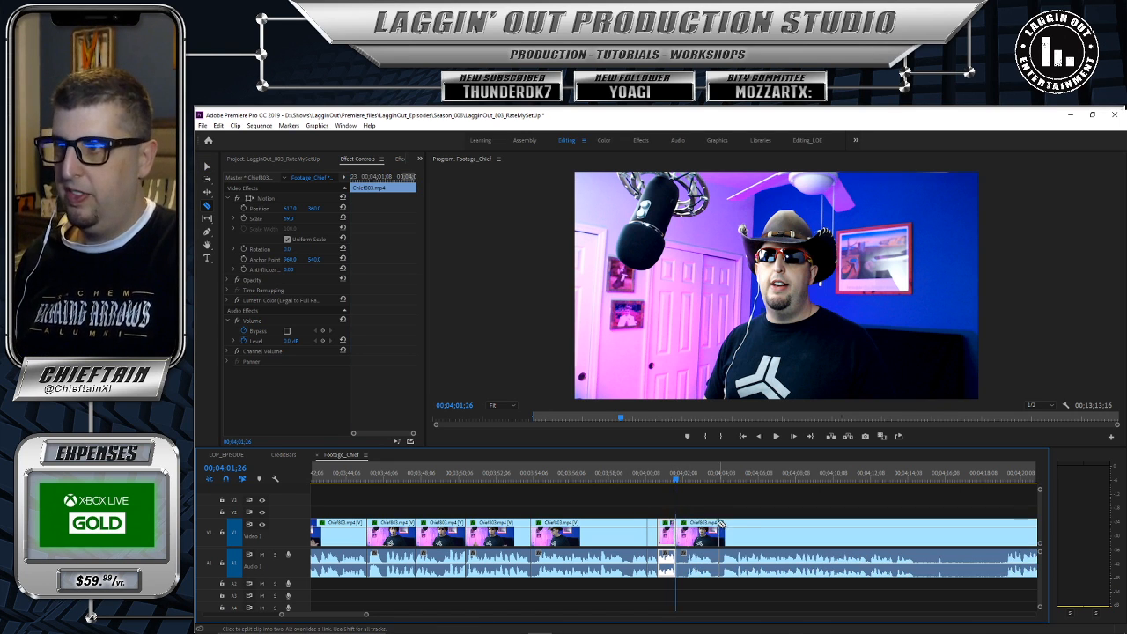
Step: Trim a short piece off the start of the last clip and close the gap before it at 00;04;01;26
{"action": "key", "text": "v"}
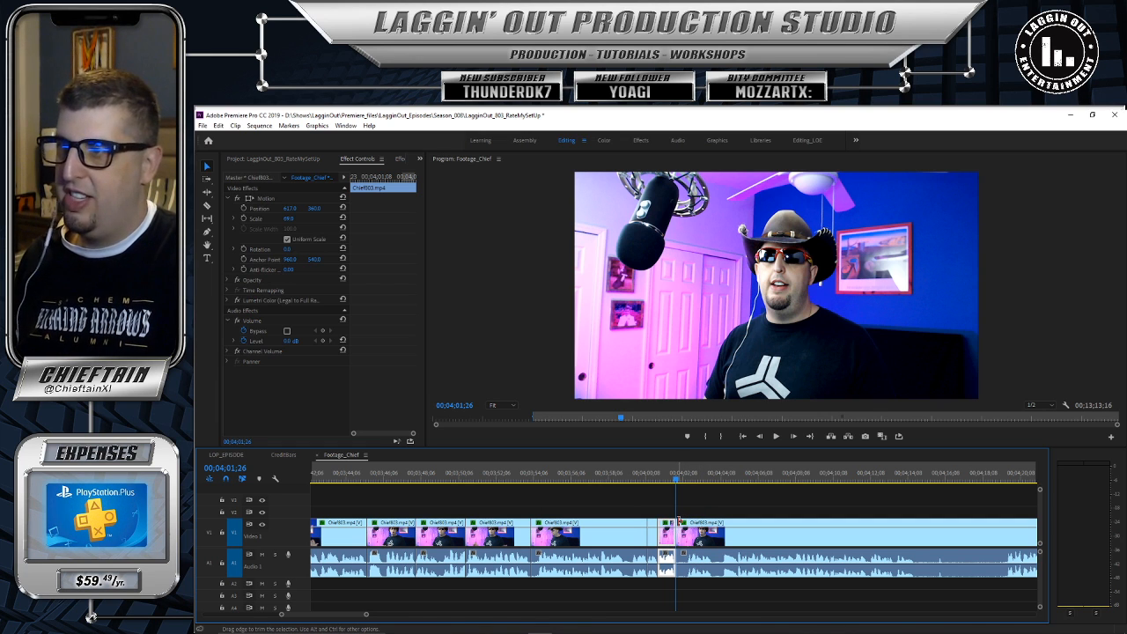
{"action": "left_click_drag", "start_coordinate": [677, 520], "coordinate": [688, 528]}
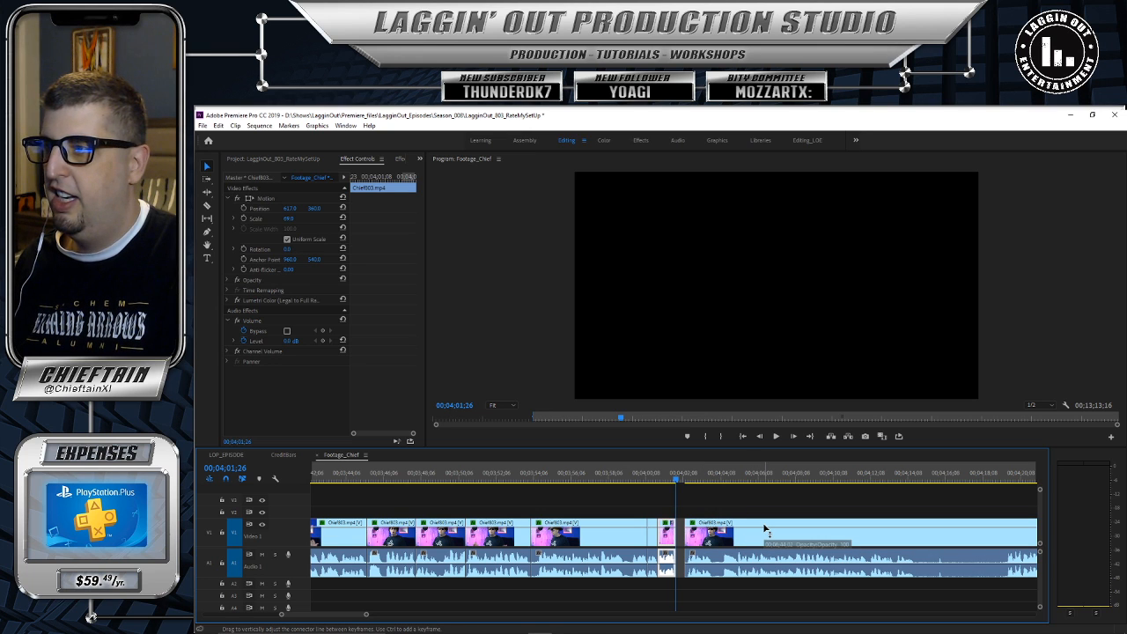
{"action": "left_click", "coordinate": [766, 526]}
{"action": "left_click_drag", "start_coordinate": [766, 525], "coordinate": [758, 527]}
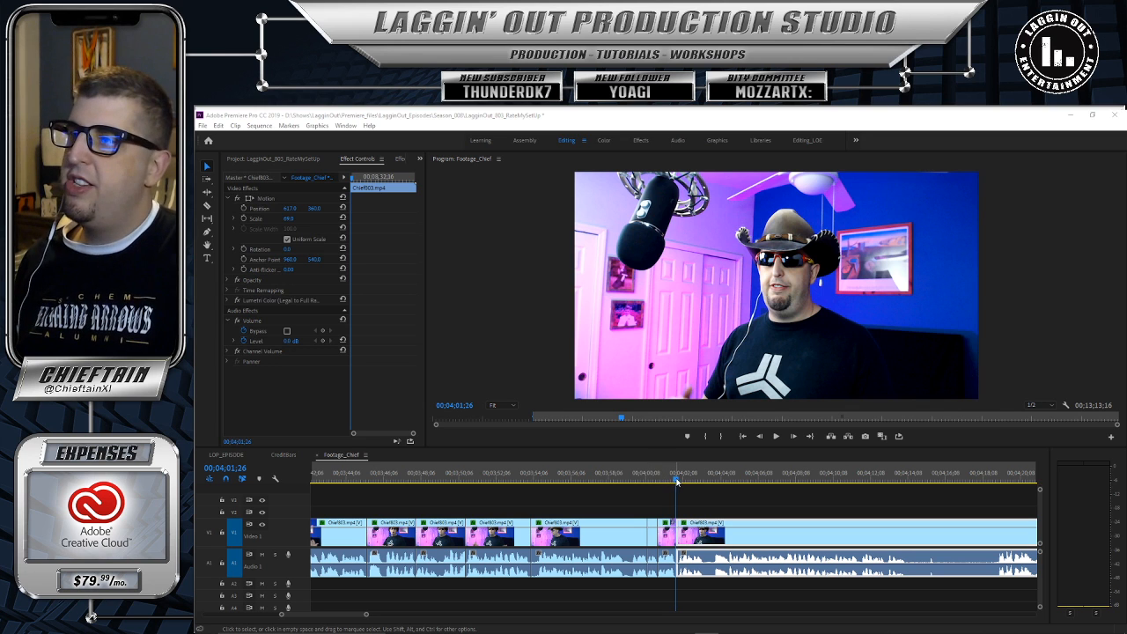
Step: Play the footage from 00;04;00;07 across the new join to find the next cut point
{"action": "left_click_drag", "start_coordinate": [676, 481], "coordinate": [646, 484]}
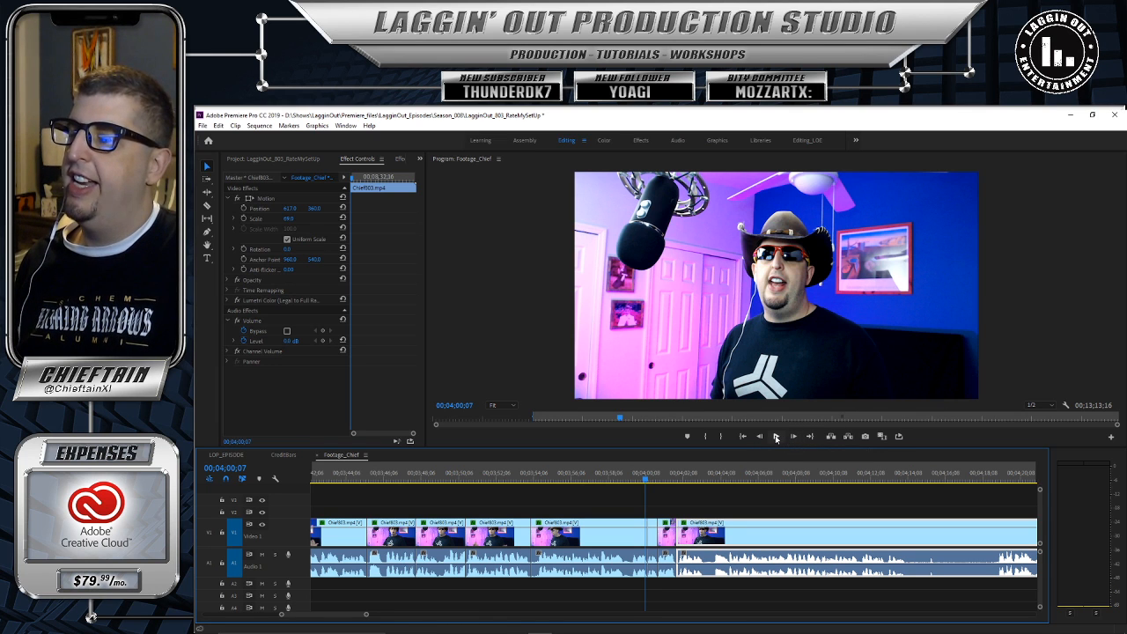
{"action": "left_click", "coordinate": [775, 437]}
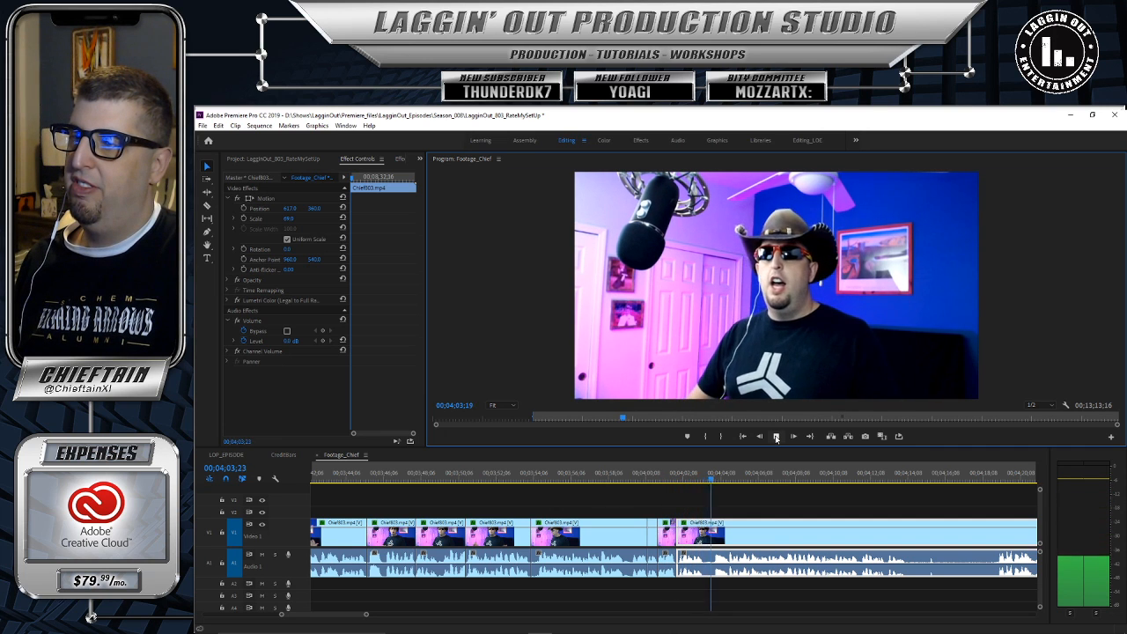
{"action": "left_click", "coordinate": [776, 437]}
Step: Split the last clip at 00;04;03;12
{"action": "left_click_drag", "start_coordinate": [724, 482], "coordinate": [706, 480]}
{"action": "key", "text": "c"}
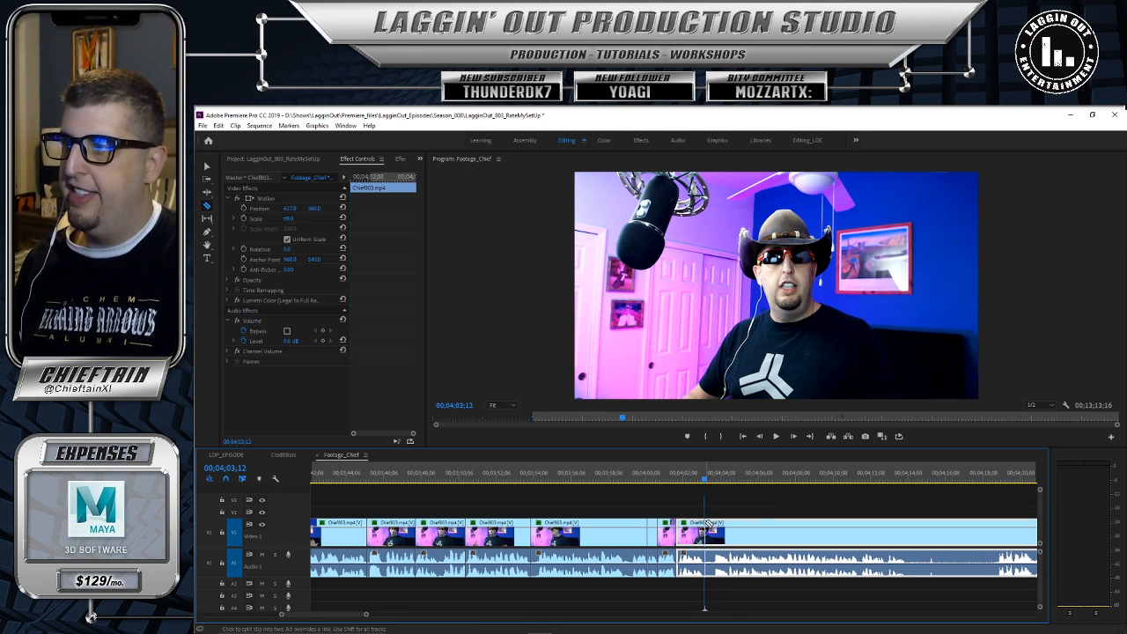
{"action": "left_click", "coordinate": [705, 525]}
Step: Trim the unwanted start of the last clip and move the clip back against the cut at 00;04;03;12
{"action": "key", "text": "v"}
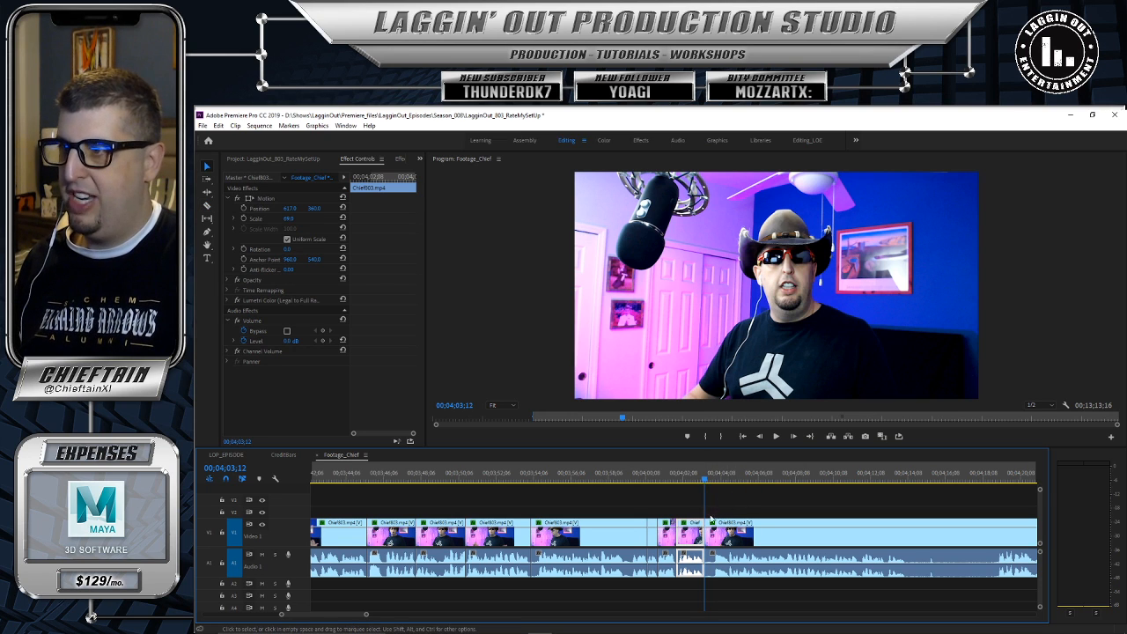
{"action": "left_click_drag", "start_coordinate": [707, 522], "coordinate": [729, 524]}
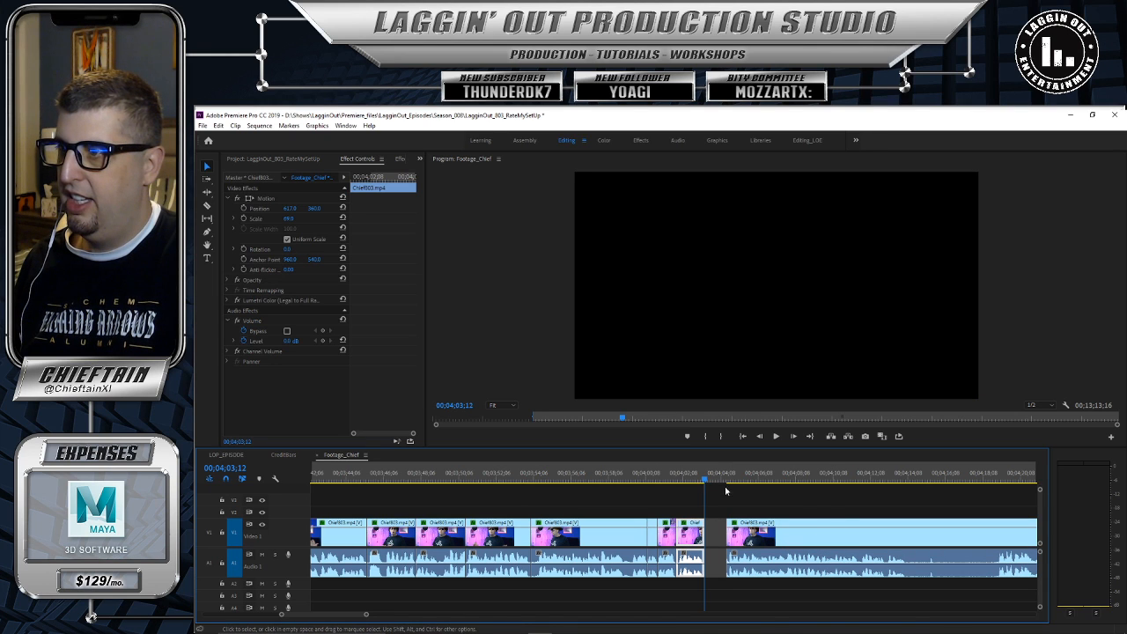
{"action": "left_click_drag", "start_coordinate": [704, 480], "coordinate": [686, 481]}
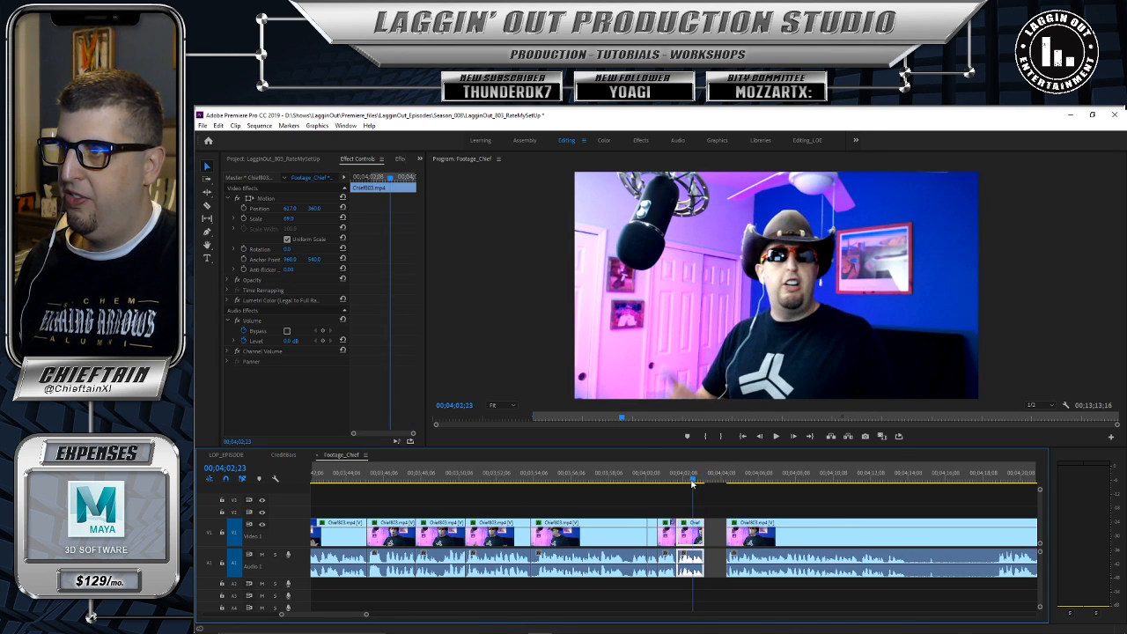
{"action": "left_click_drag", "start_coordinate": [815, 526], "coordinate": [795, 527]}
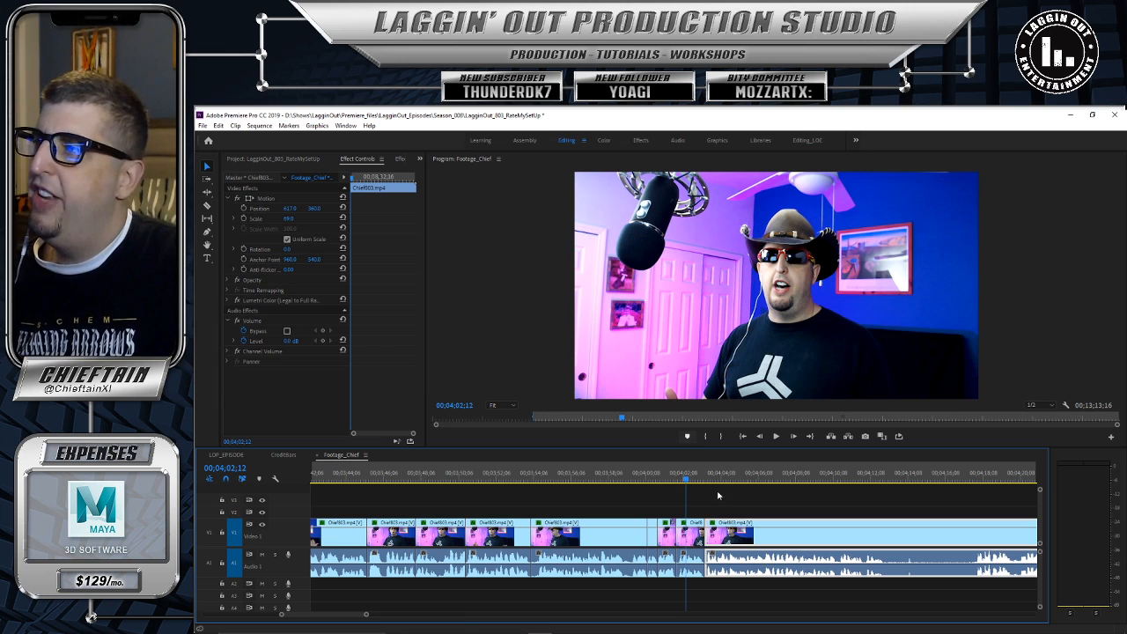
{"action": "left_click", "coordinate": [683, 480]}
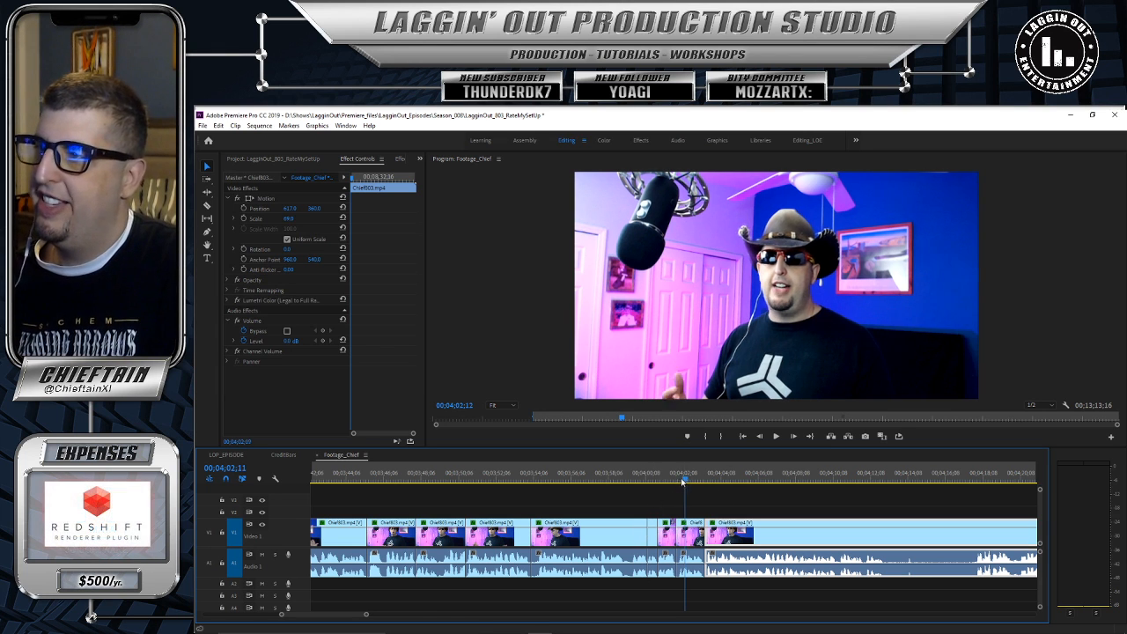
Step: Play the footage from 00;04;00;23 to find the next pause, and split the last clip at 00;04;10;19
{"action": "left_click_drag", "start_coordinate": [682, 480], "coordinate": [652, 483]}
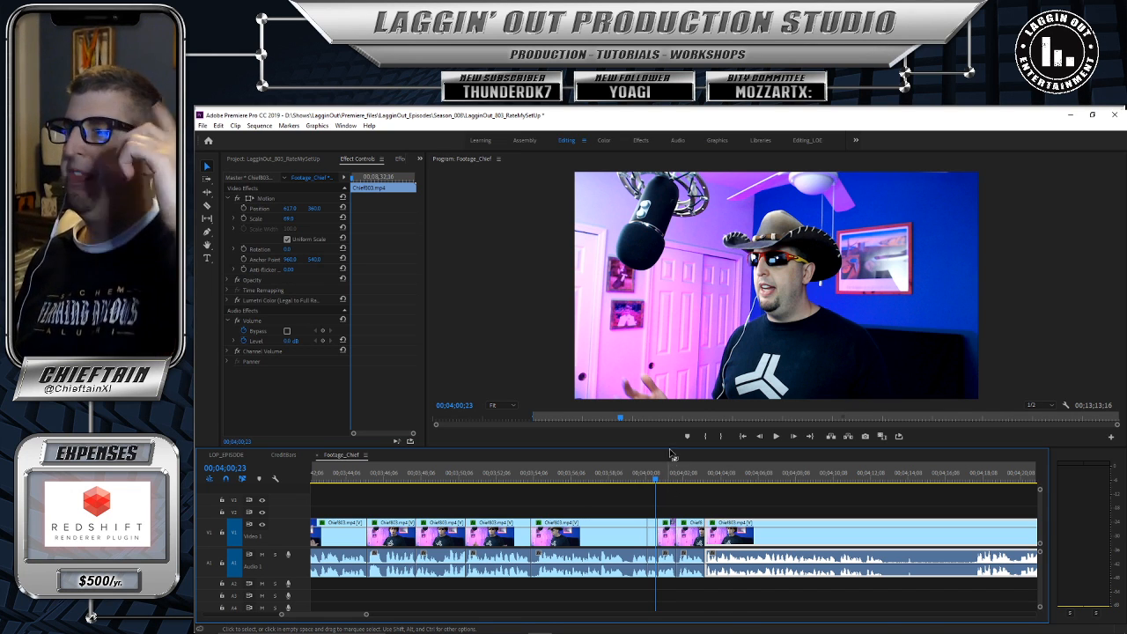
{"action": "left_click", "coordinate": [775, 437]}
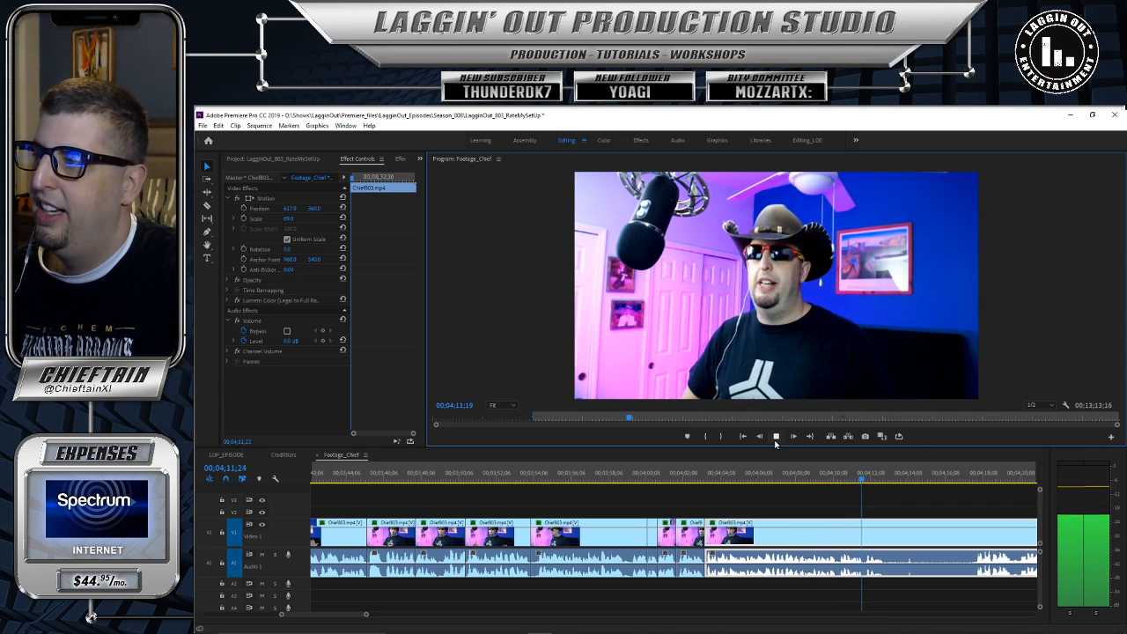
{"action": "left_click", "coordinate": [775, 437]}
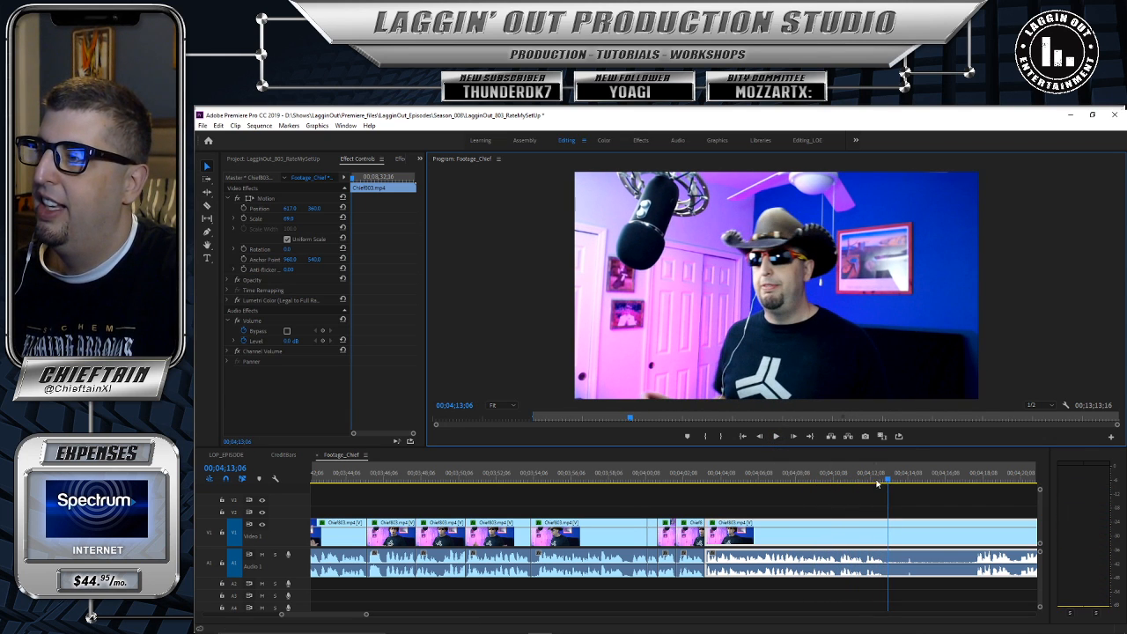
{"action": "left_click_drag", "start_coordinate": [886, 479], "coordinate": [830, 486]}
{"action": "left_click", "coordinate": [776, 437]}
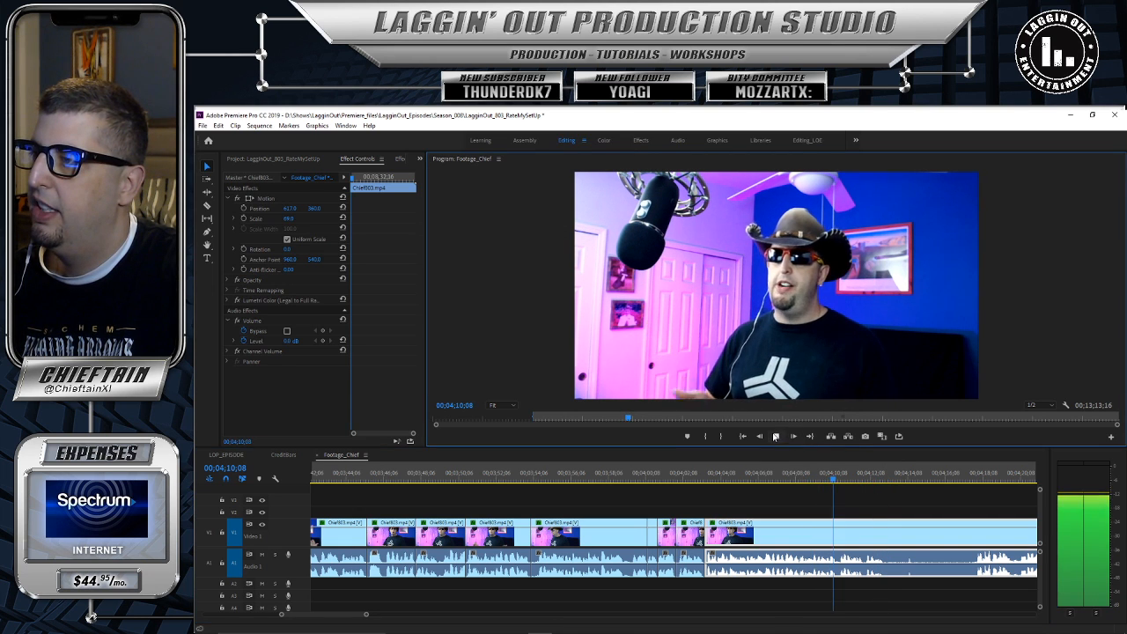
{"action": "left_click", "coordinate": [776, 438]}
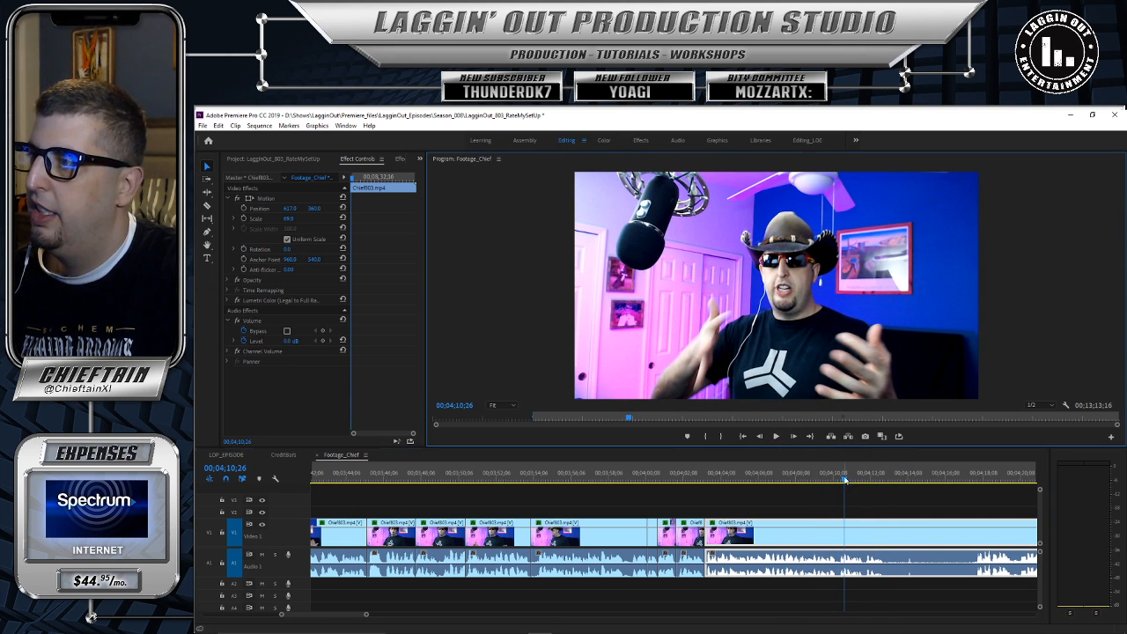
{"action": "left_click_drag", "start_coordinate": [845, 481], "coordinate": [840, 480]}
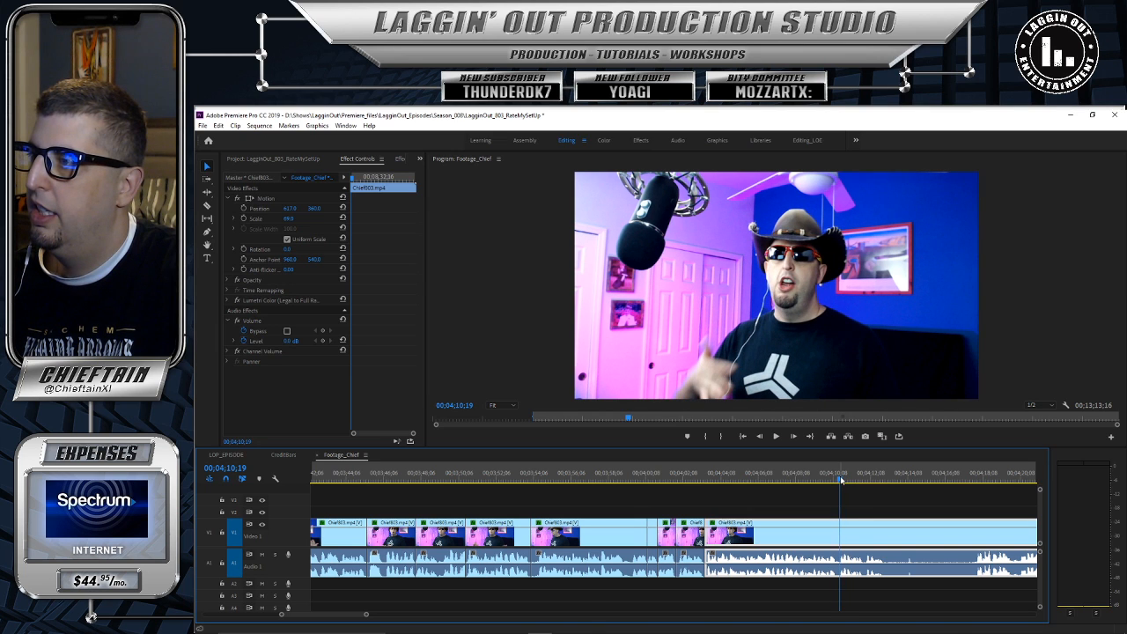
{"action": "key", "text": "c"}
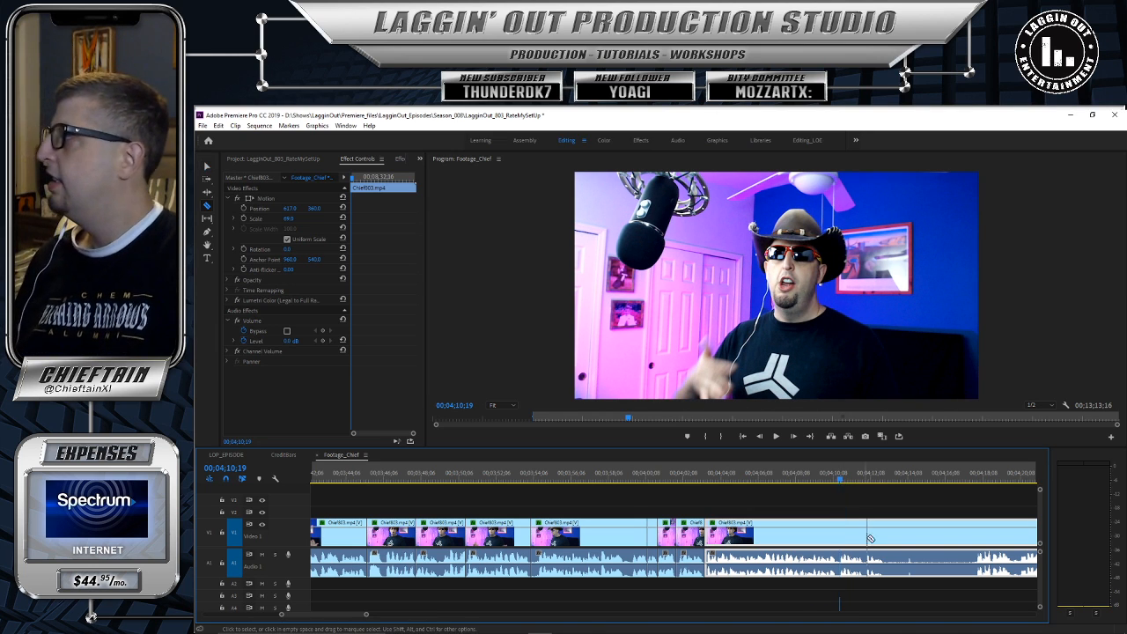
{"action": "left_click", "coordinate": [843, 523]}
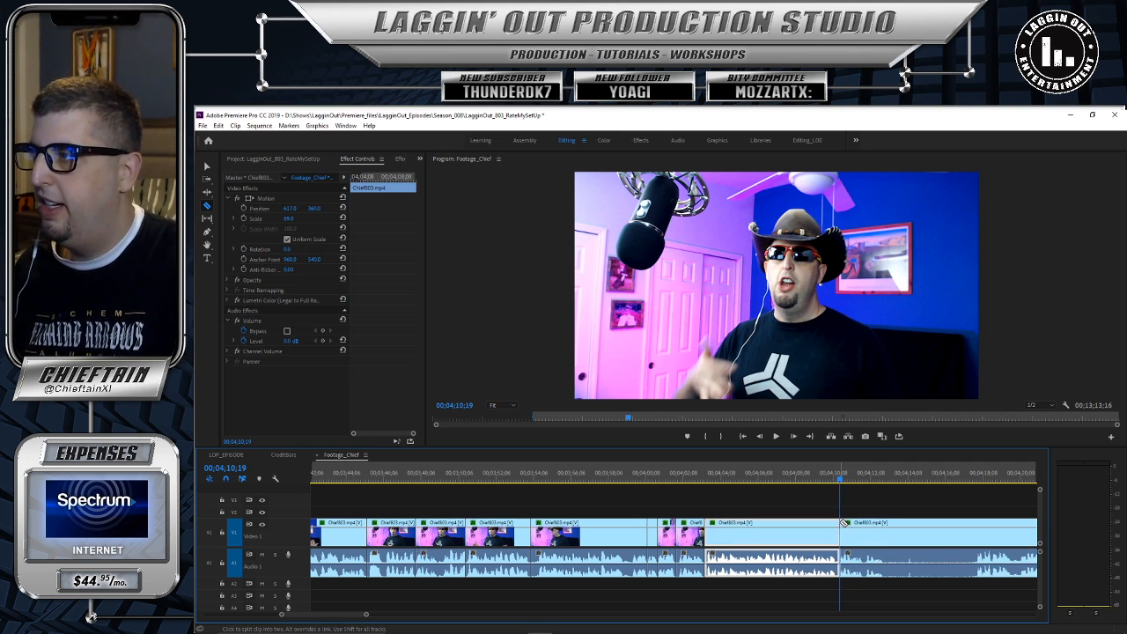
Step: Trim the start of the last clip to 00;04;11;26 and move the clip back against the cut at 00;04;10;19
{"action": "left_click", "coordinate": [777, 436]}
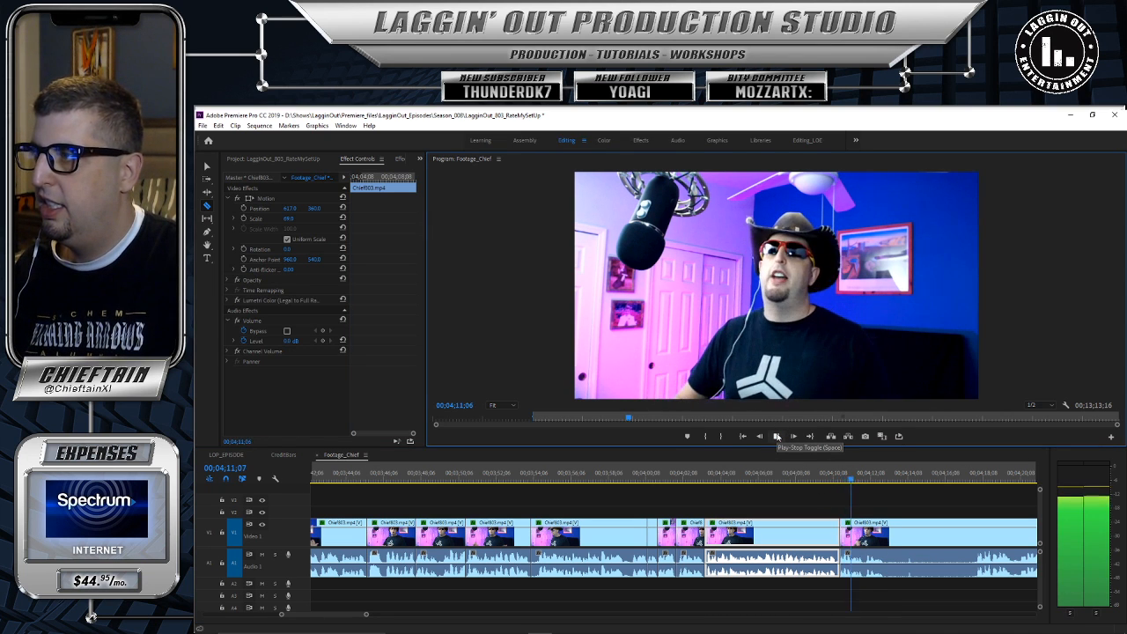
{"action": "key", "text": "space"}
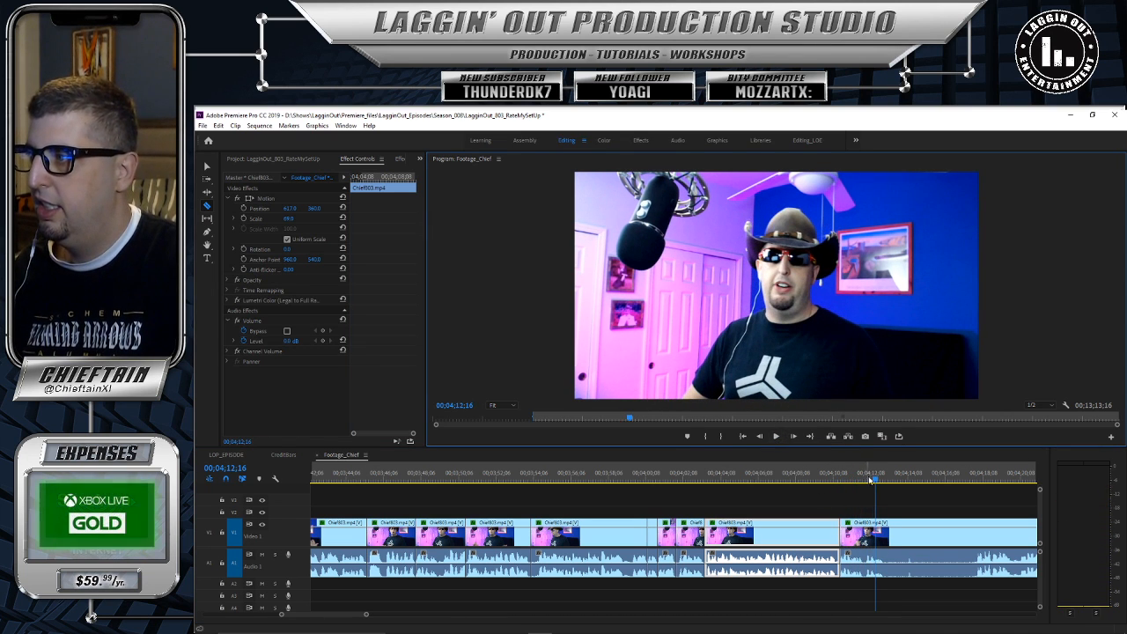
{"action": "left_click", "coordinate": [863, 476]}
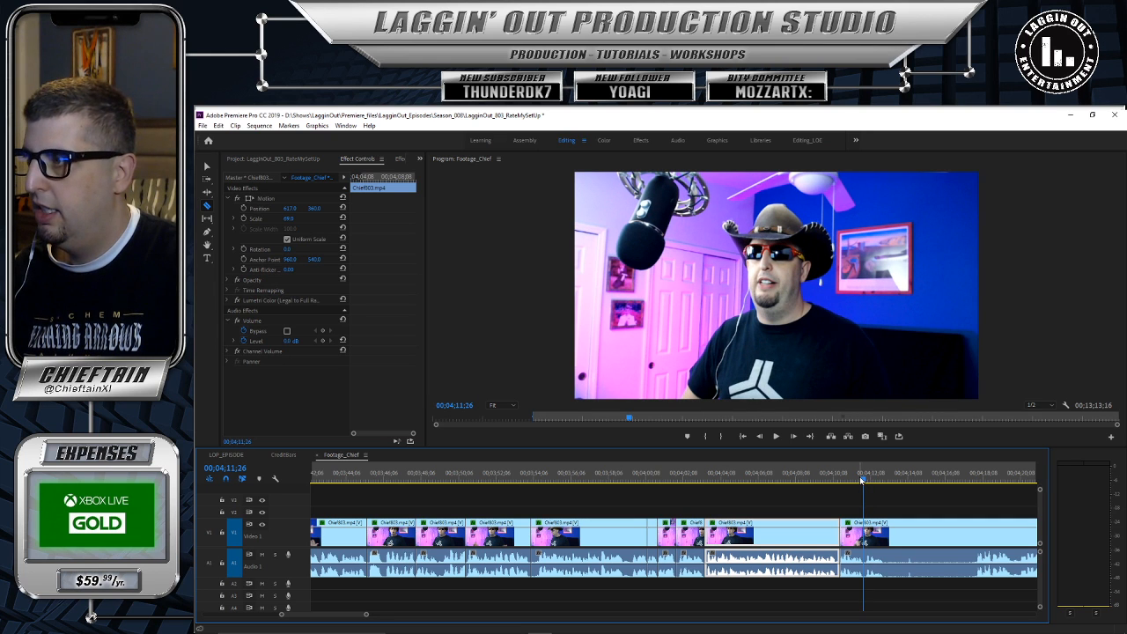
{"action": "key", "text": "v"}
{"action": "left_click_drag", "start_coordinate": [842, 523], "coordinate": [863, 522]}
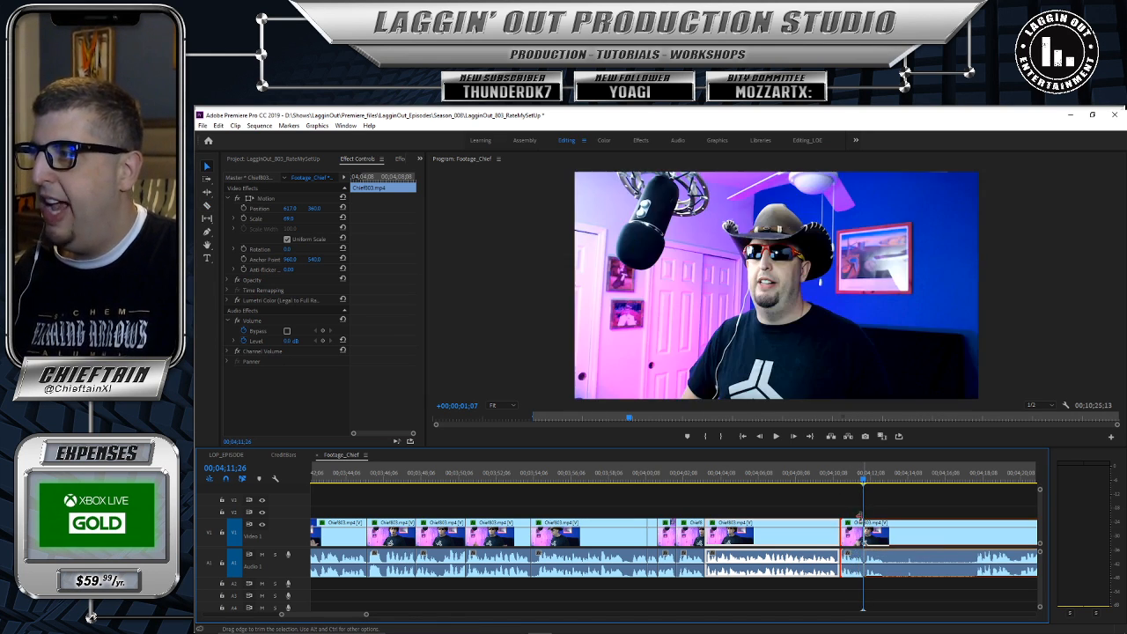
{"action": "left_click_drag", "start_coordinate": [938, 525], "coordinate": [825, 506]}
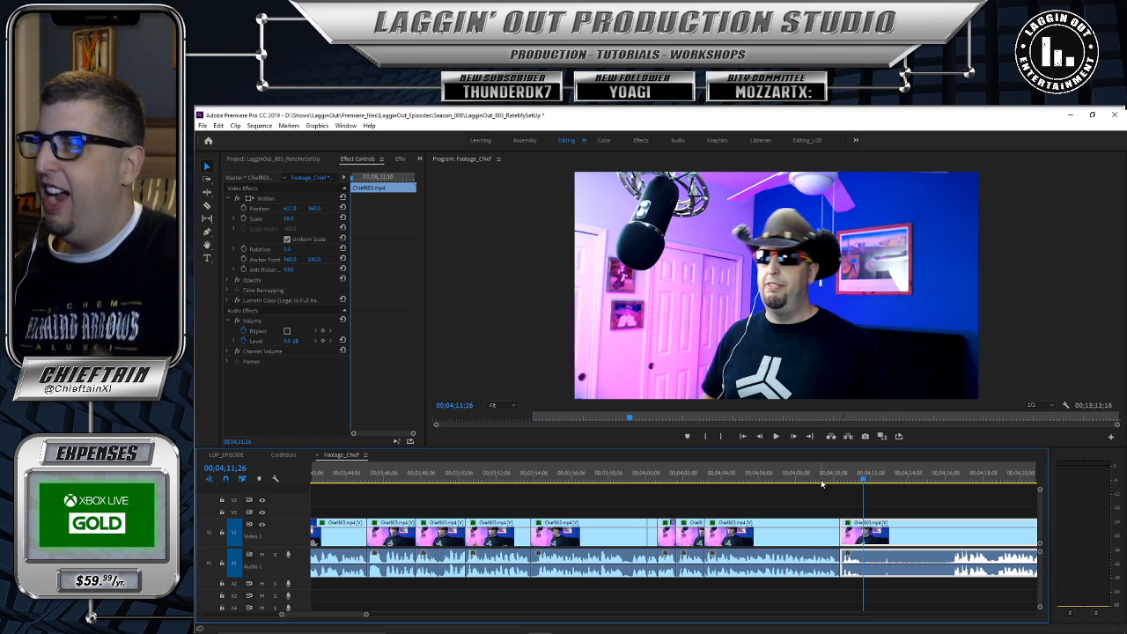
Step: Play the edited footage from 00;04;01;05 through the join at 00;04;10;19 to check how the recent cuts flow
{"action": "left_click", "coordinate": [825, 479]}
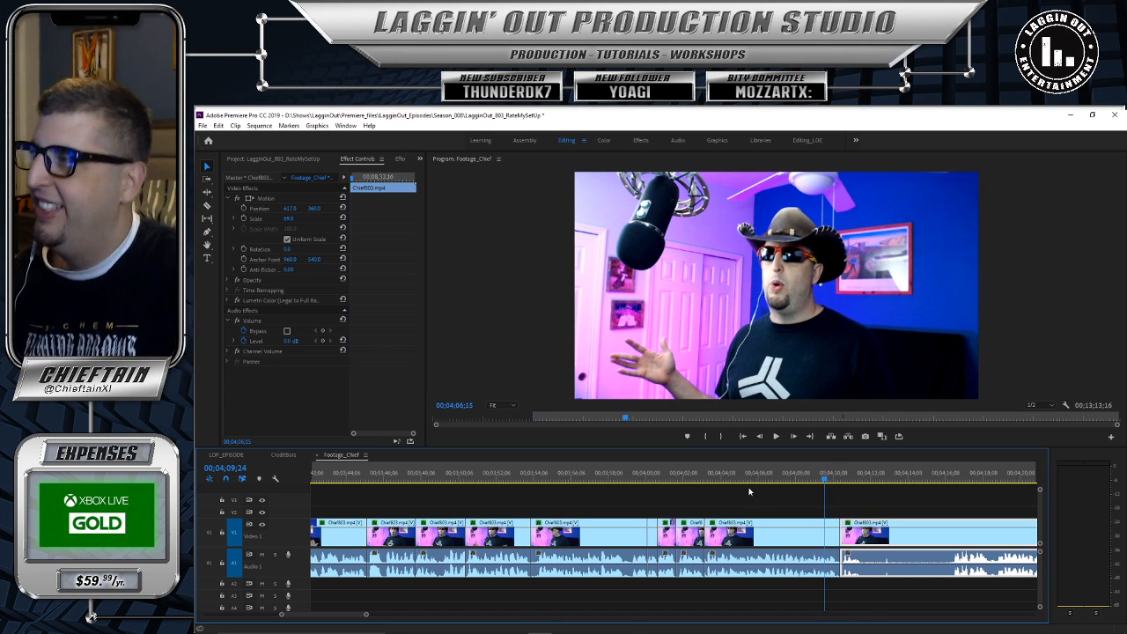
{"action": "left_click_drag", "start_coordinate": [681, 476], "coordinate": [665, 476]}
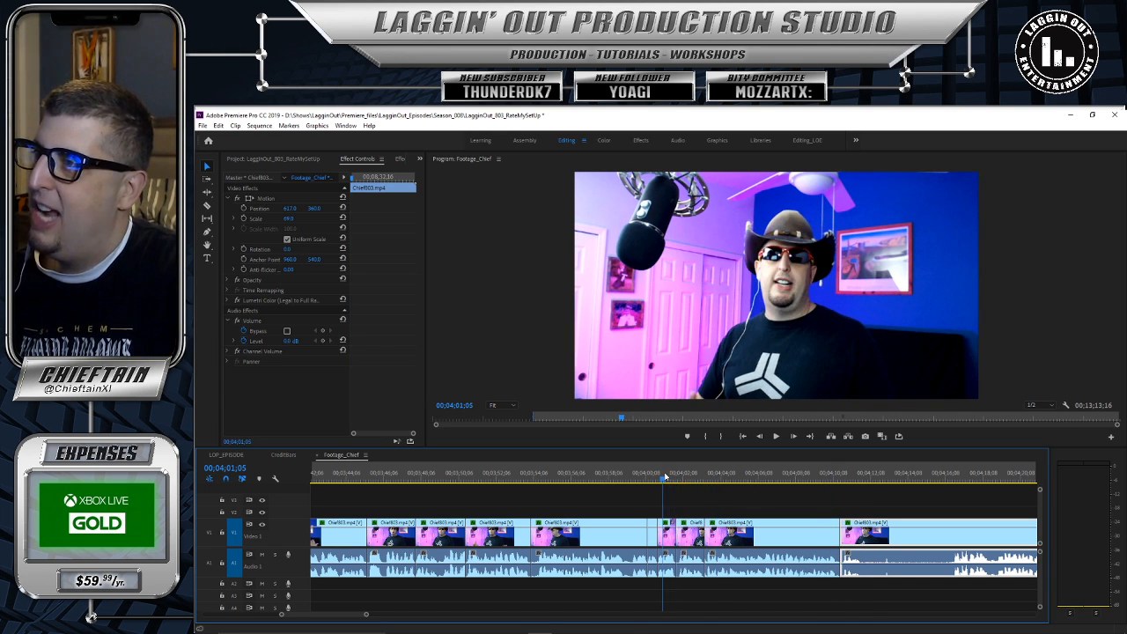
{"action": "left_click", "coordinate": [776, 437]}
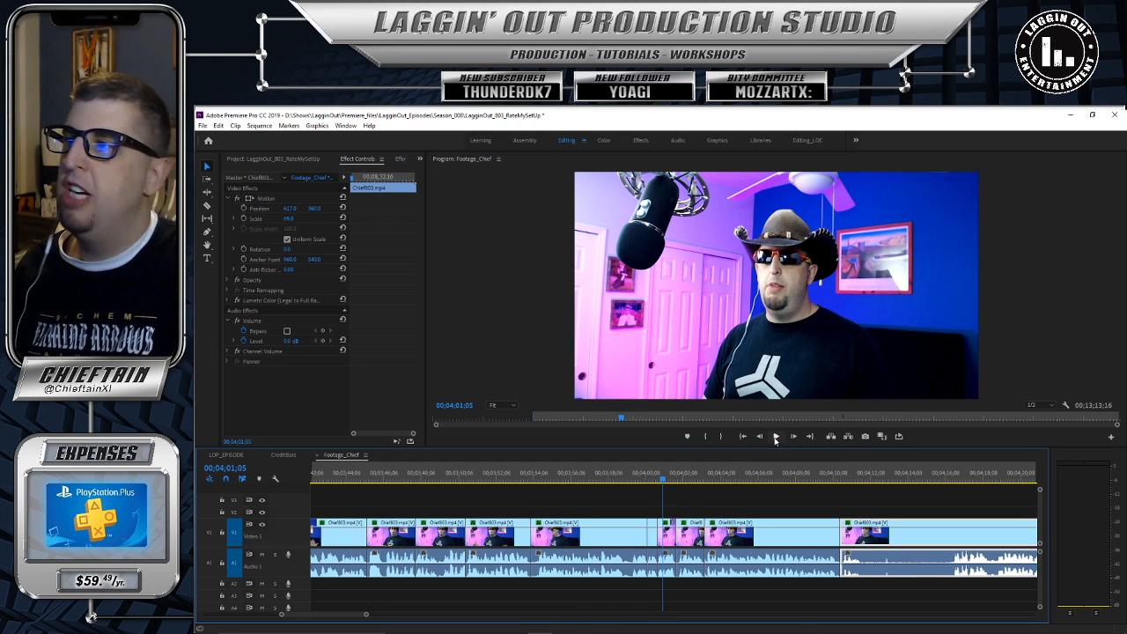
{"action": "left_click", "coordinate": [776, 438]}
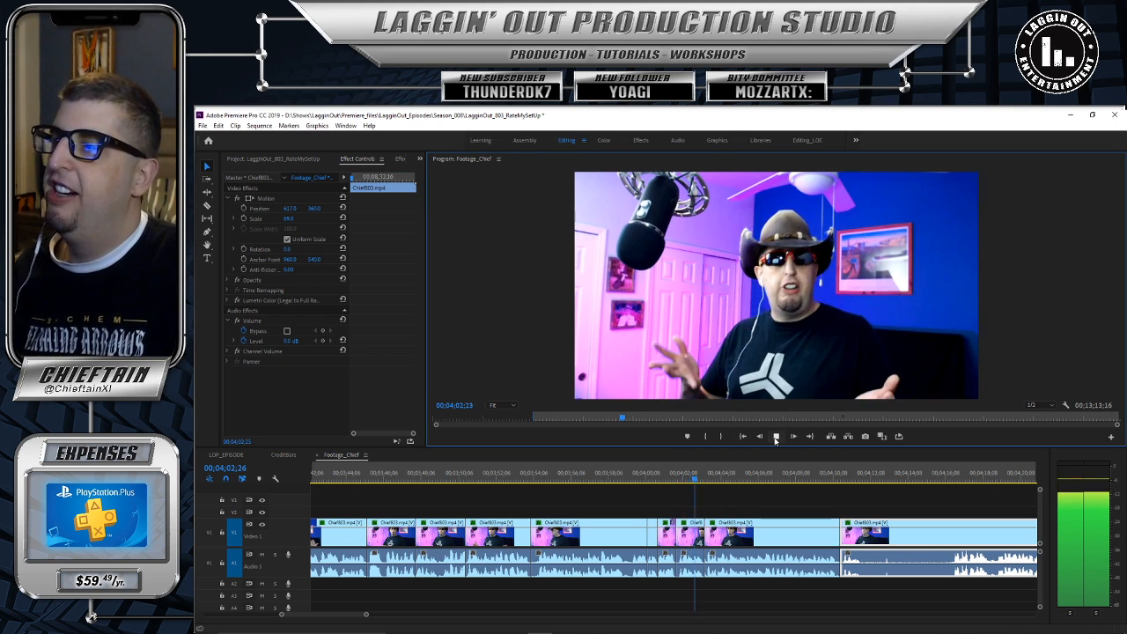
{"action": "left_click", "coordinate": [776, 437]}
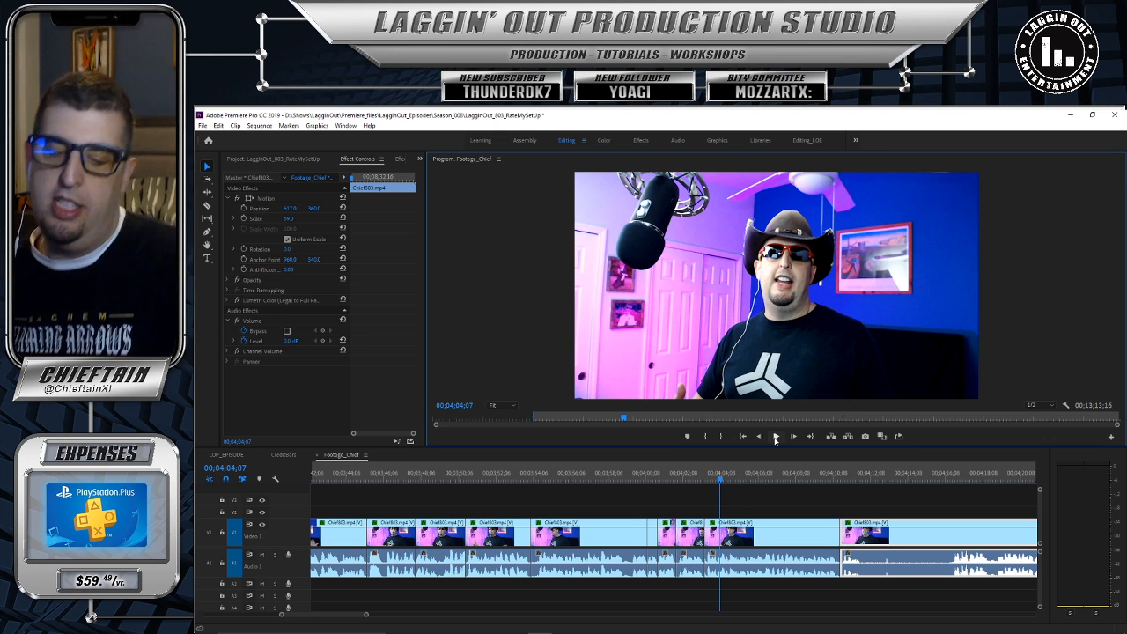
{"action": "left_click", "coordinate": [776, 438]}
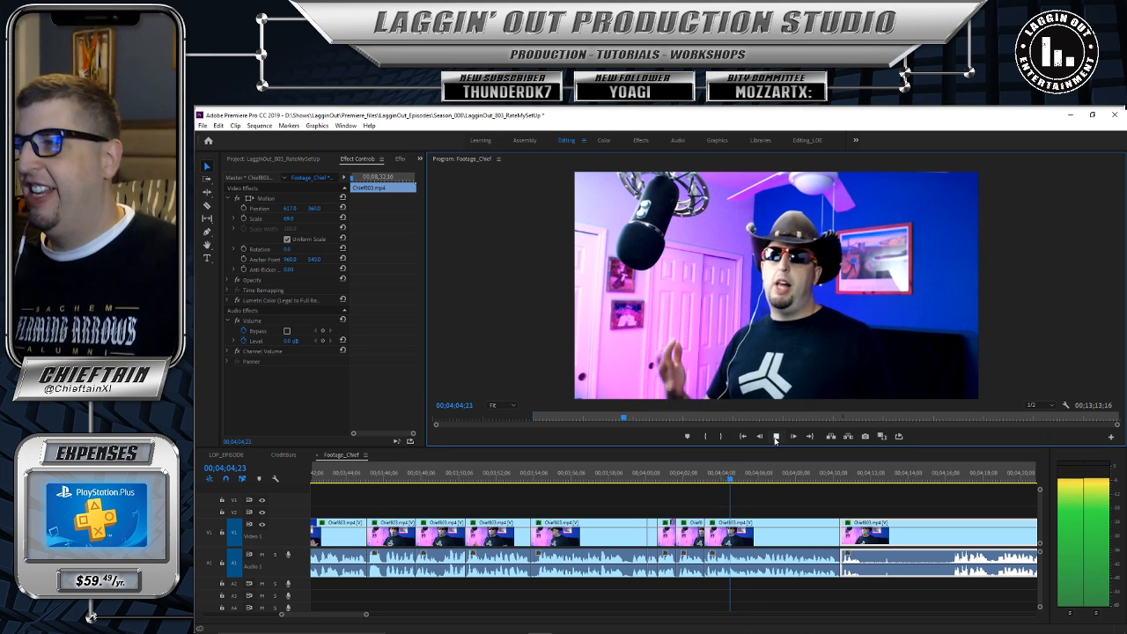
{"action": "left_click", "coordinate": [775, 437]}
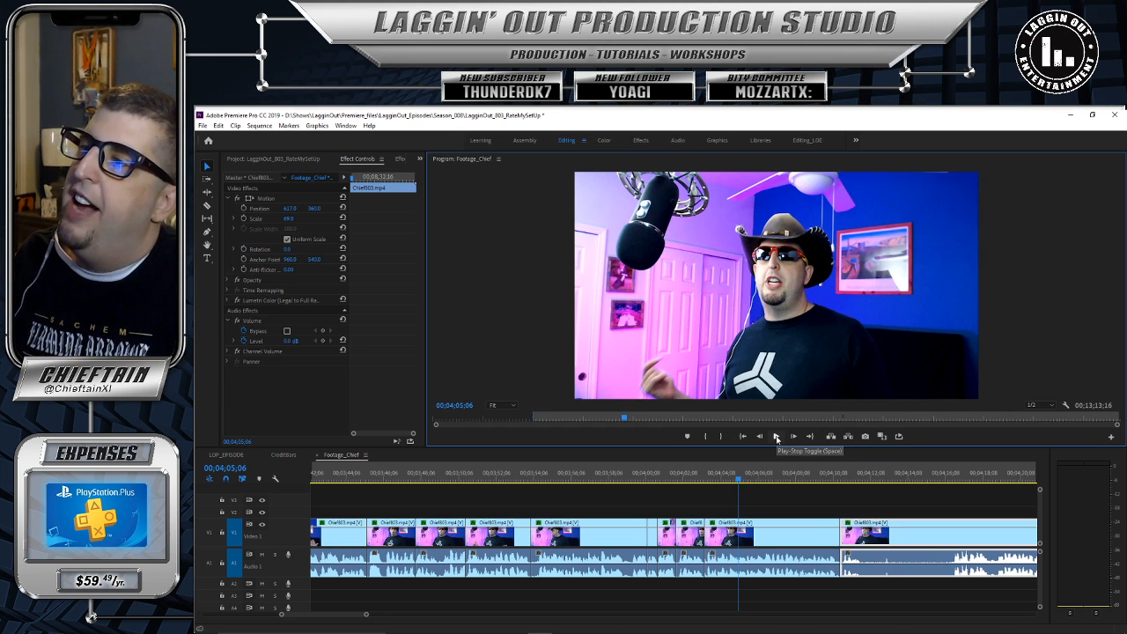
{"action": "left_click", "coordinate": [777, 437]}
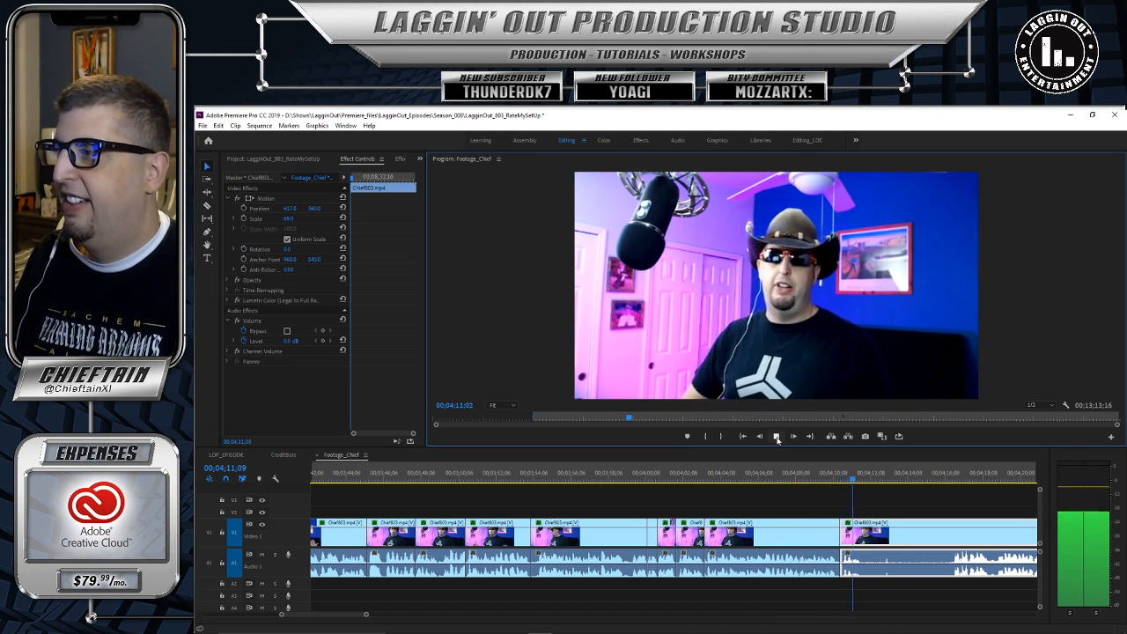
Step: Split the last clip at 00;04;11;27, just before the speaker looks away
{"action": "left_click", "coordinate": [870, 481]}
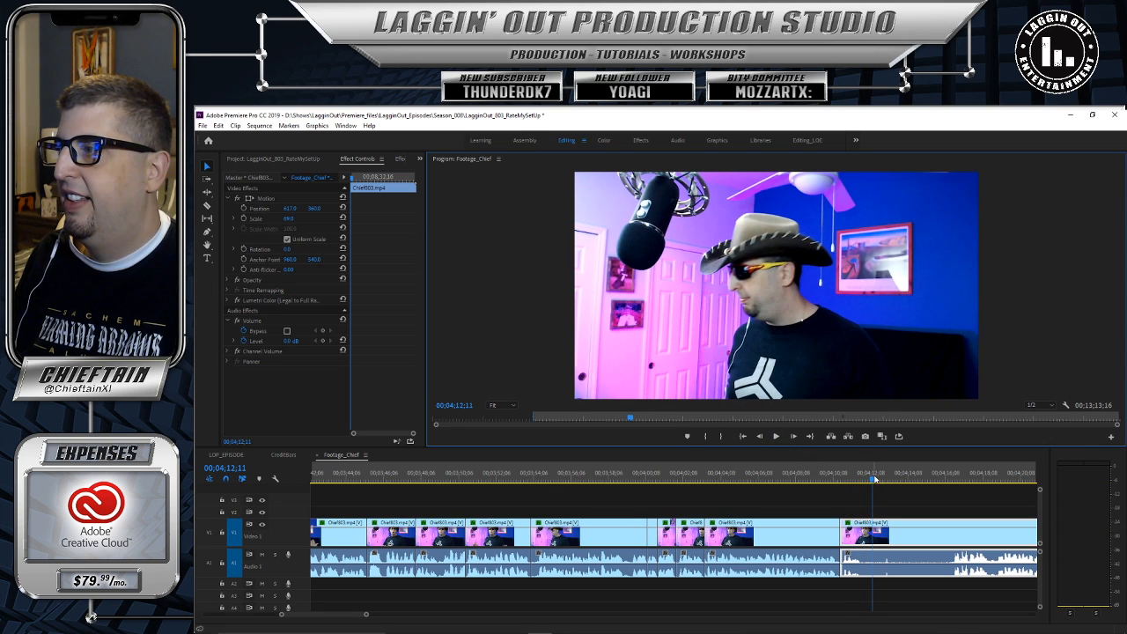
{"action": "left_click_drag", "start_coordinate": [873, 480], "coordinate": [867, 477]}
{"action": "key", "text": "c"}
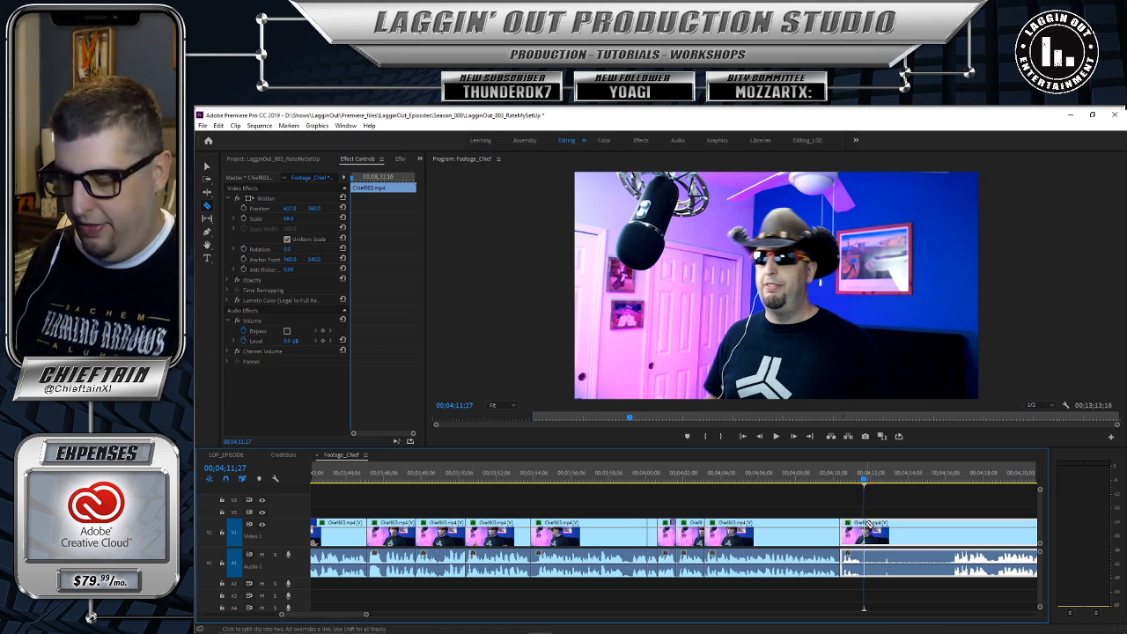
{"action": "left_click", "coordinate": [865, 527]}
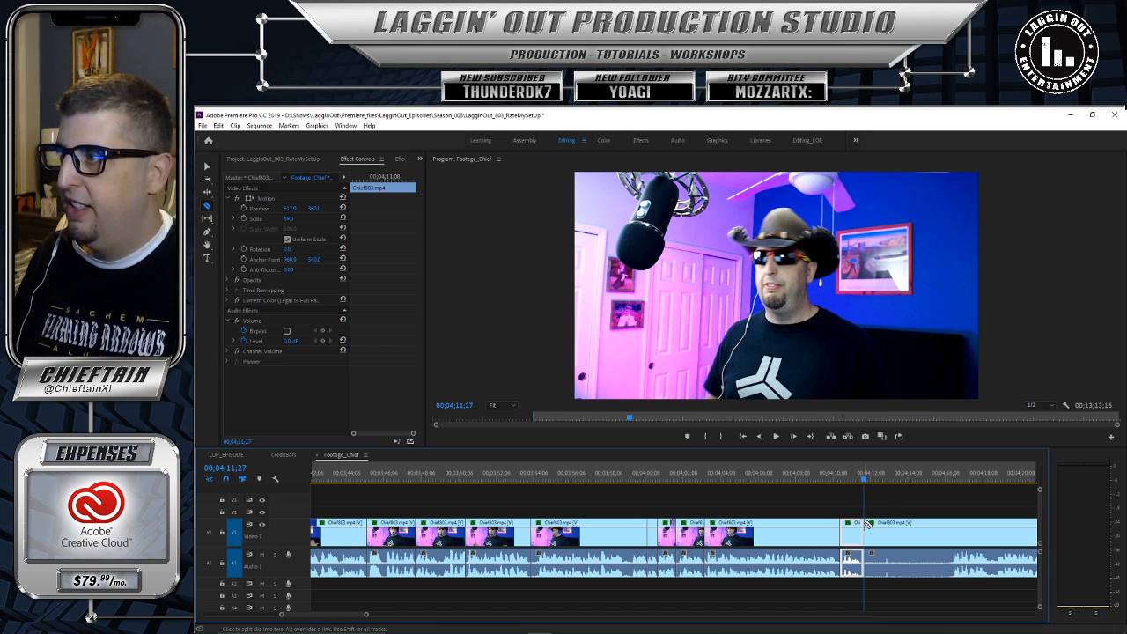
Step: Trim the silent start of the last clip up to 00;04;16;13 and move the clip back against the cut at 00;04;11;27
{"action": "left_click", "coordinate": [776, 436]}
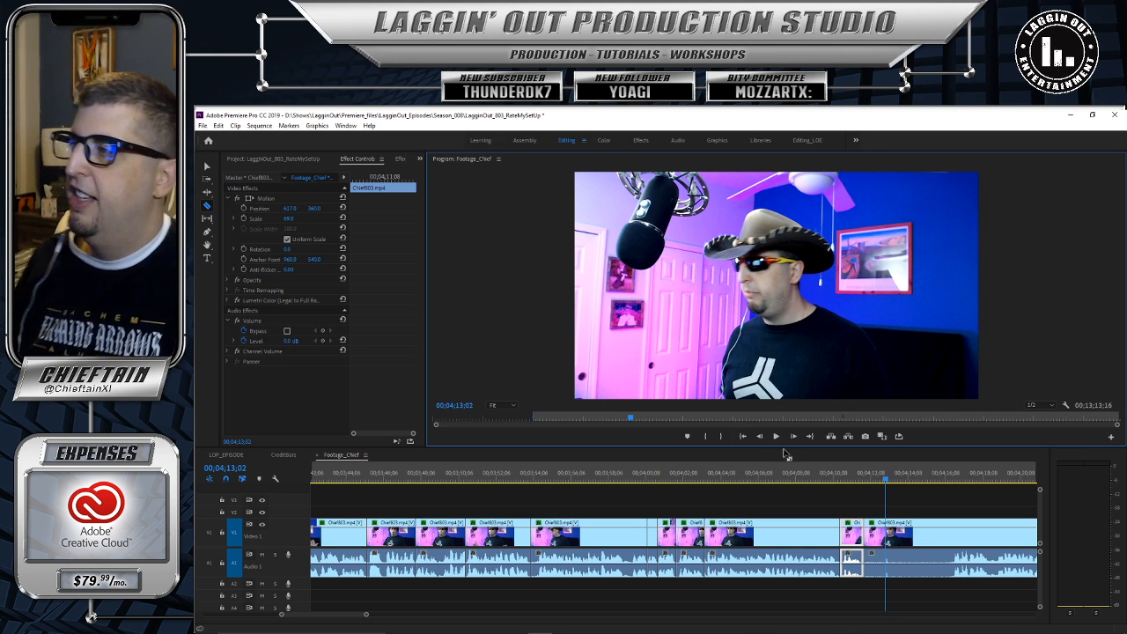
{"action": "left_click", "coordinate": [776, 436]}
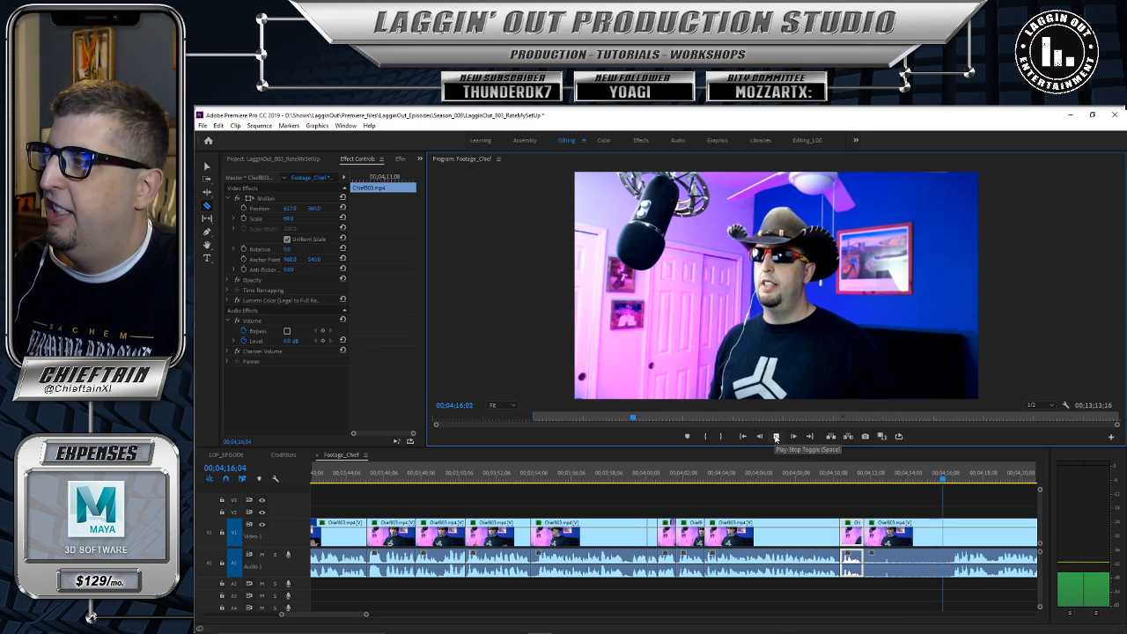
{"action": "left_click", "coordinate": [775, 436]}
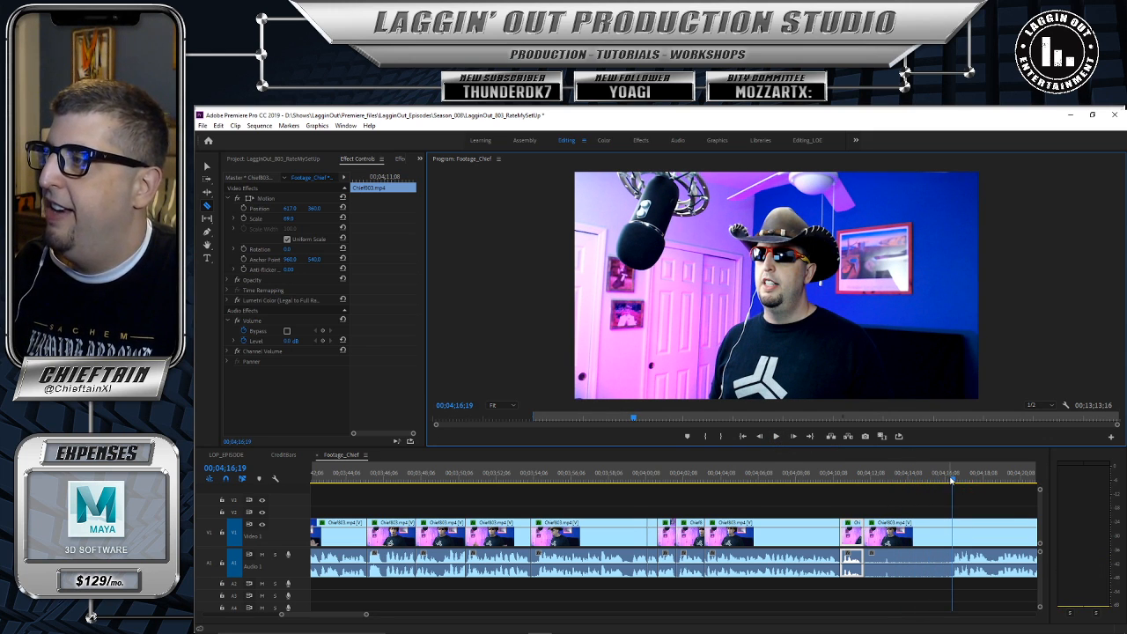
{"action": "left_click_drag", "start_coordinate": [951, 480], "coordinate": [947, 480]}
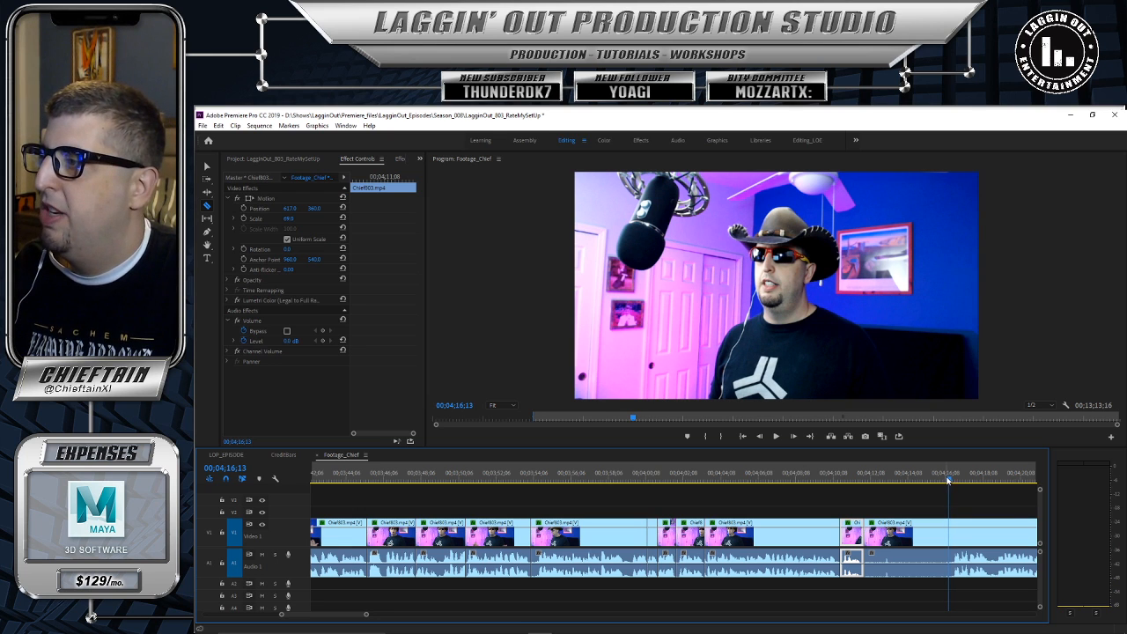
{"action": "key", "text": "v"}
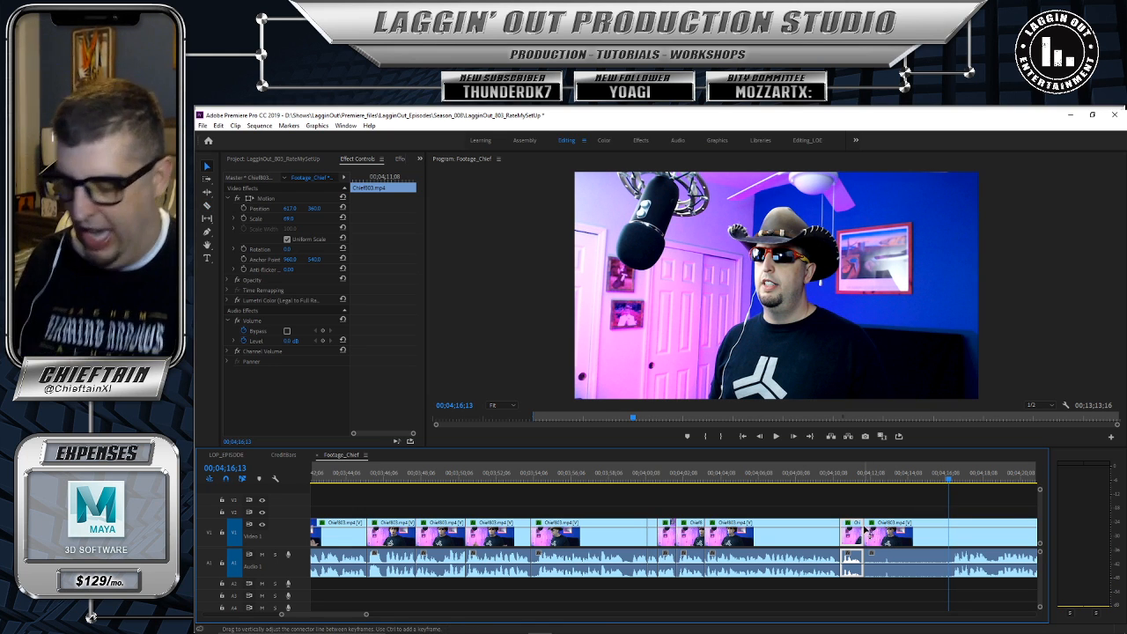
{"action": "left_click_drag", "start_coordinate": [869, 522], "coordinate": [950, 526]}
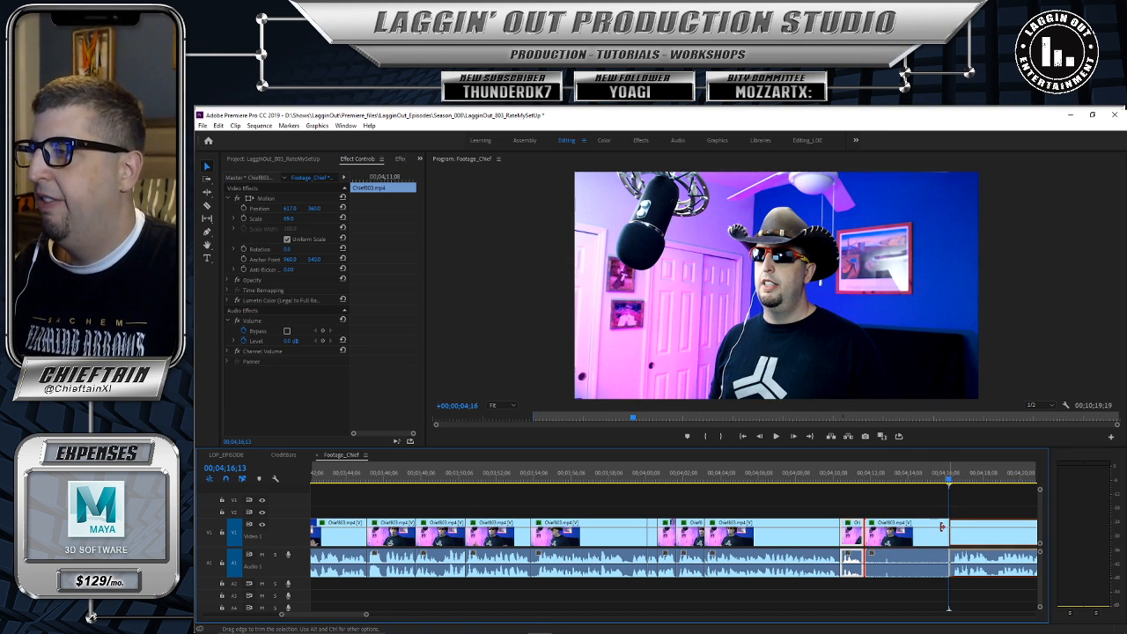
{"action": "left_click", "coordinate": [1018, 529]}
{"action": "left_click_drag", "start_coordinate": [979, 526], "coordinate": [935, 529]}
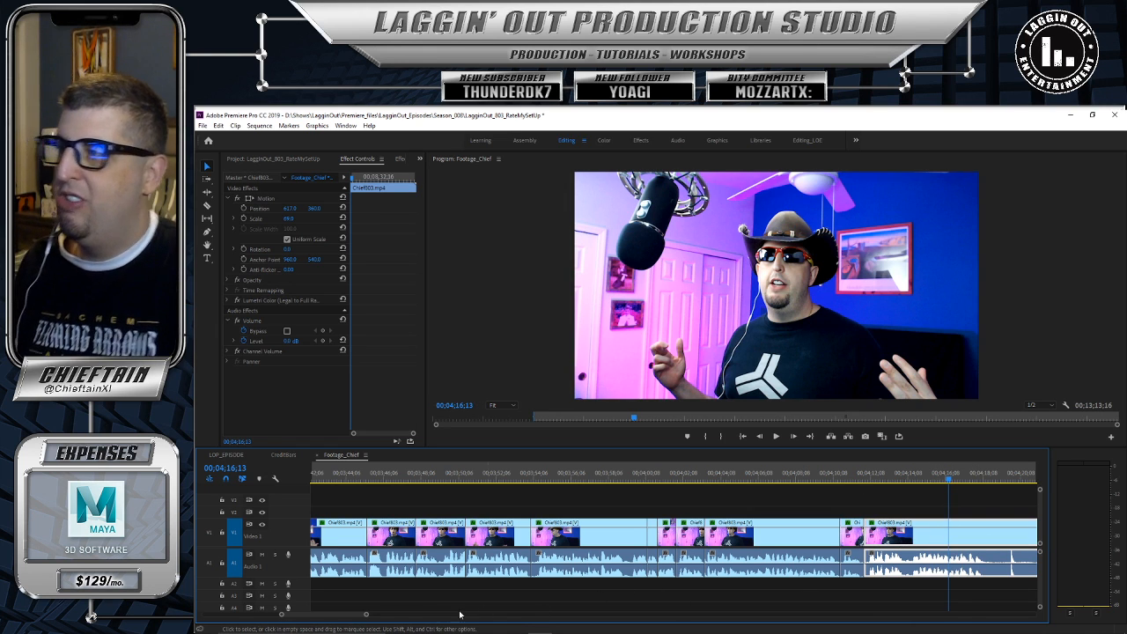
Step: Play the footage from 00;04;09;07 to the speaker's pause and split the last clip at 00;04;18;21
{"action": "left_click_drag", "start_coordinate": [366, 615], "coordinate": [400, 615]}
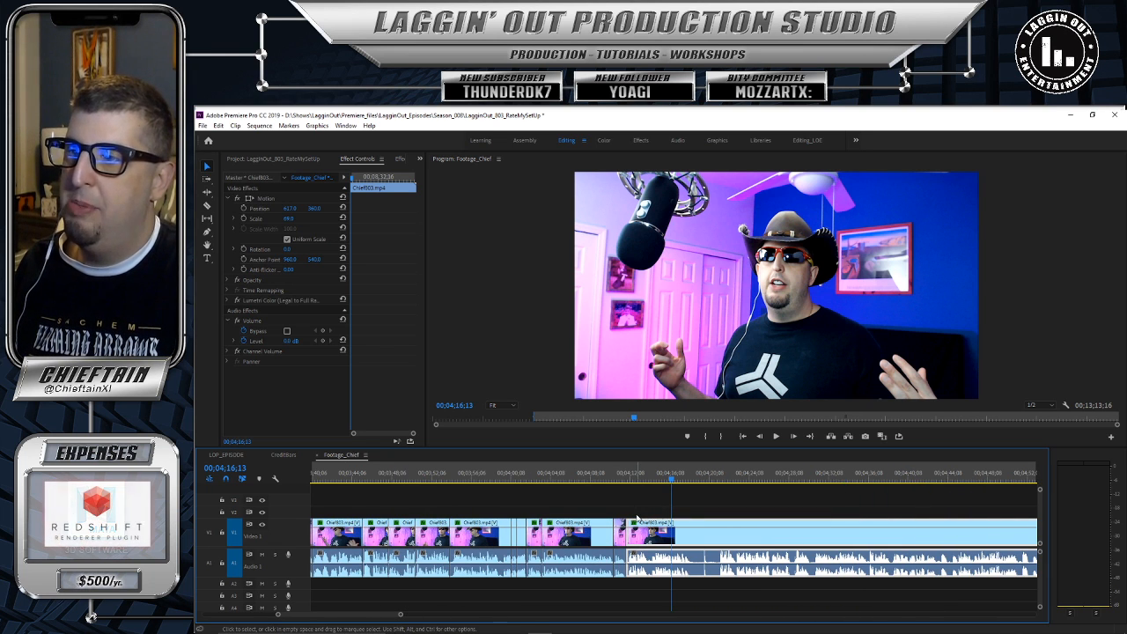
{"action": "left_click", "coordinate": [602, 476]}
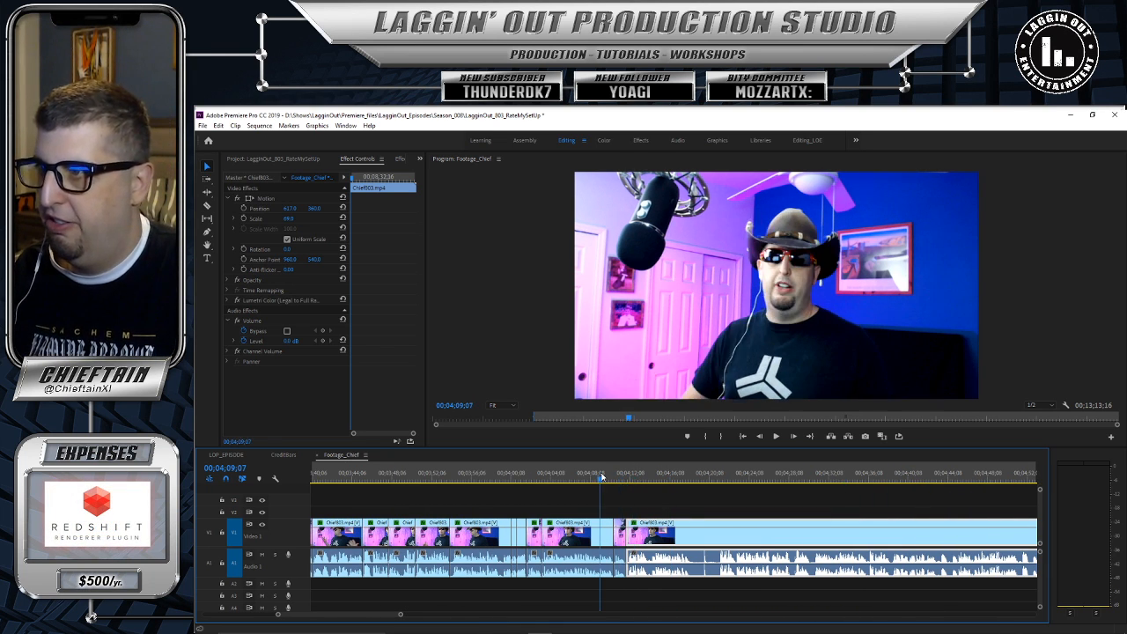
{"action": "left_click", "coordinate": [776, 437]}
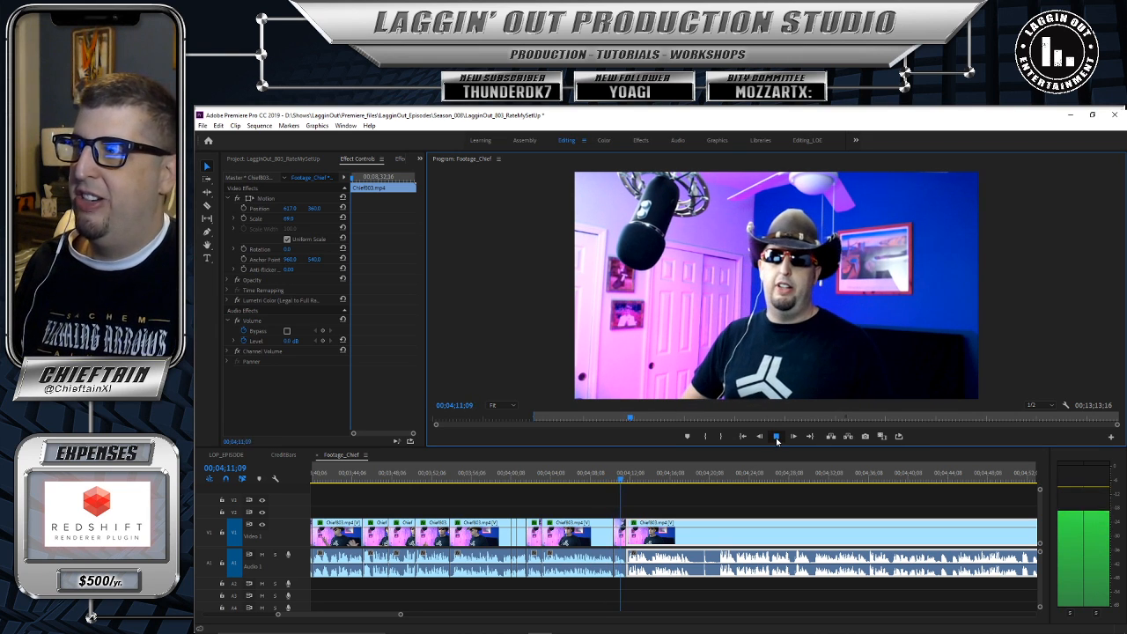
{"action": "left_click", "coordinate": [776, 437]}
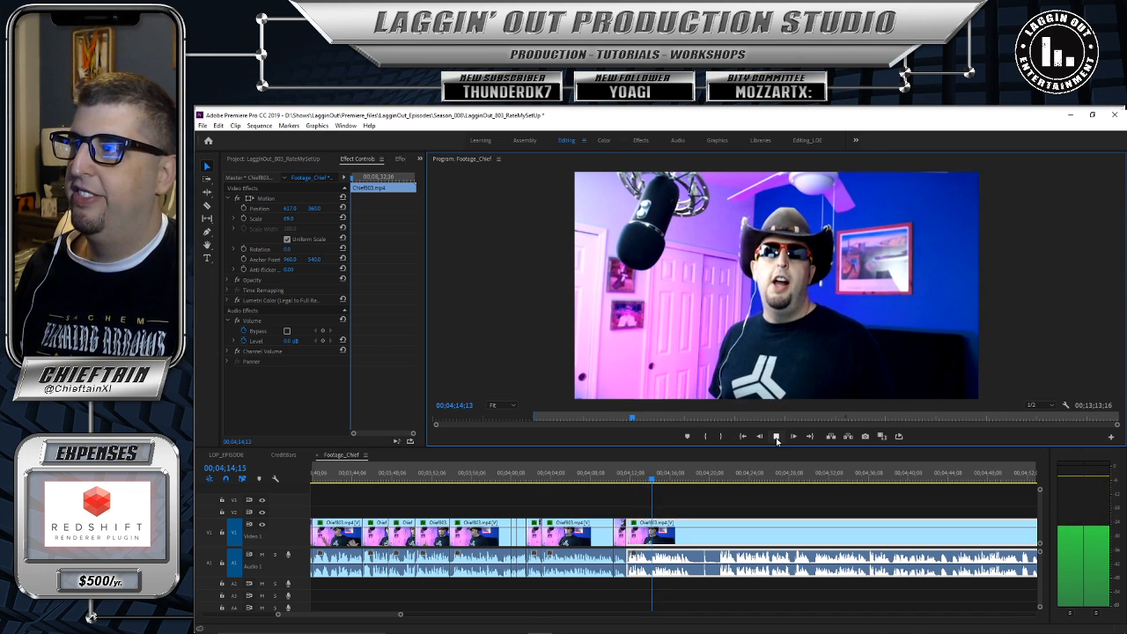
{"action": "left_click", "coordinate": [775, 437]}
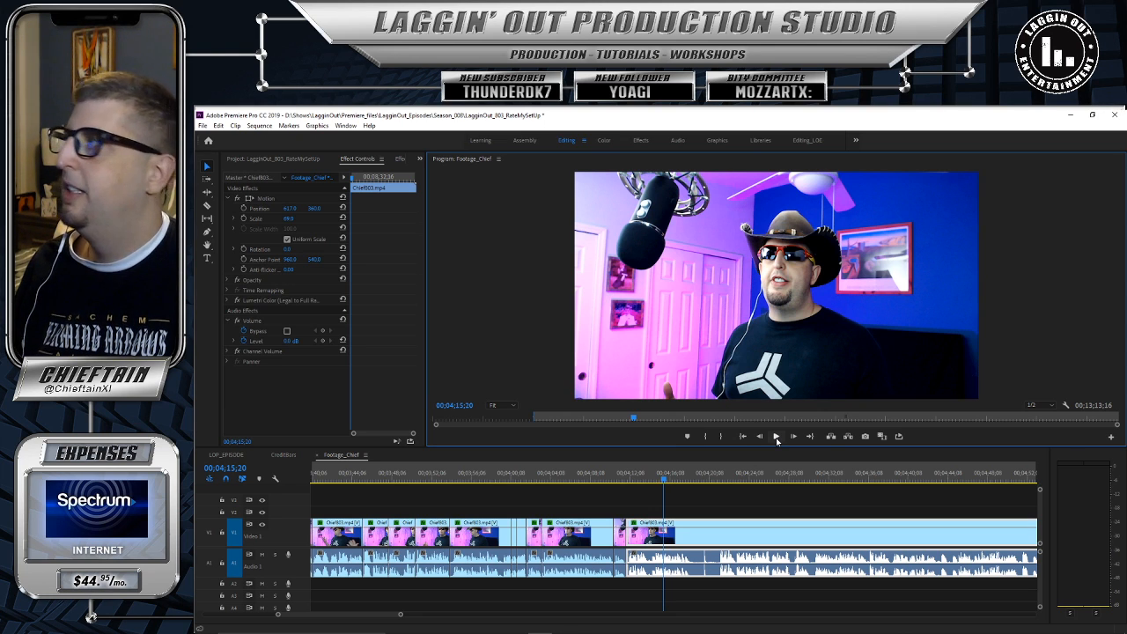
{"action": "left_click", "coordinate": [777, 438]}
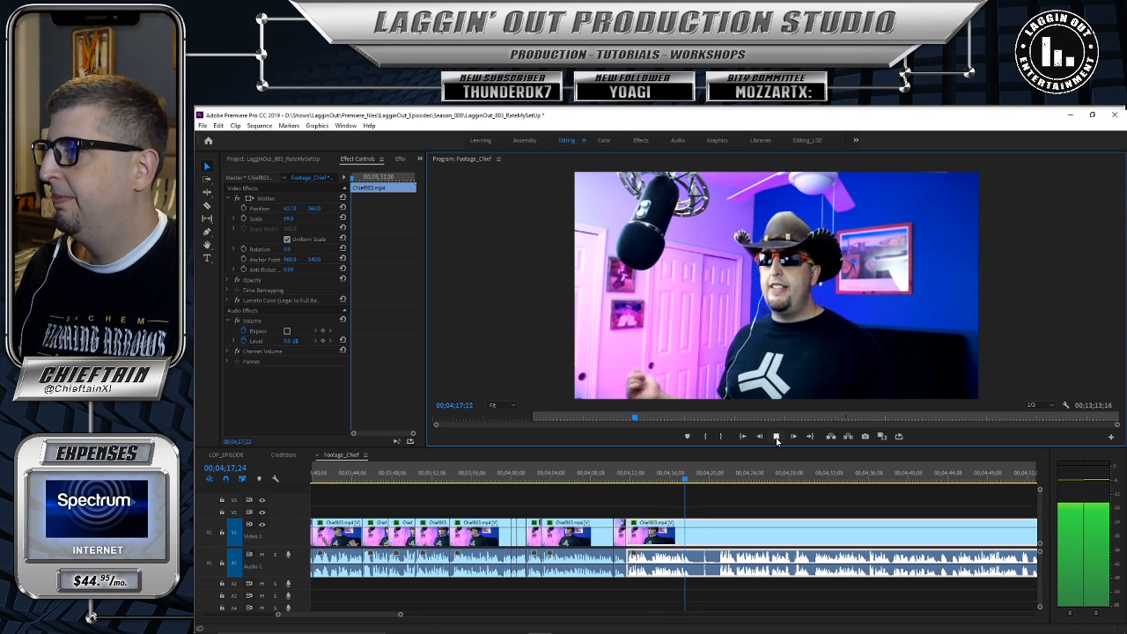
{"action": "left_click", "coordinate": [776, 437]}
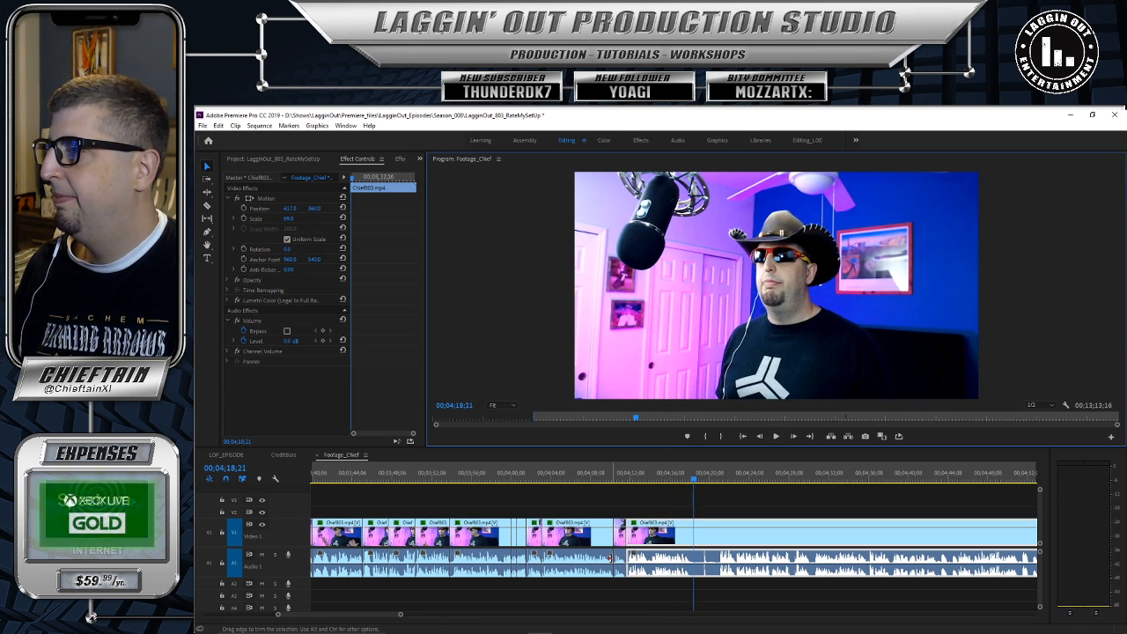
{"action": "key", "text": "c"}
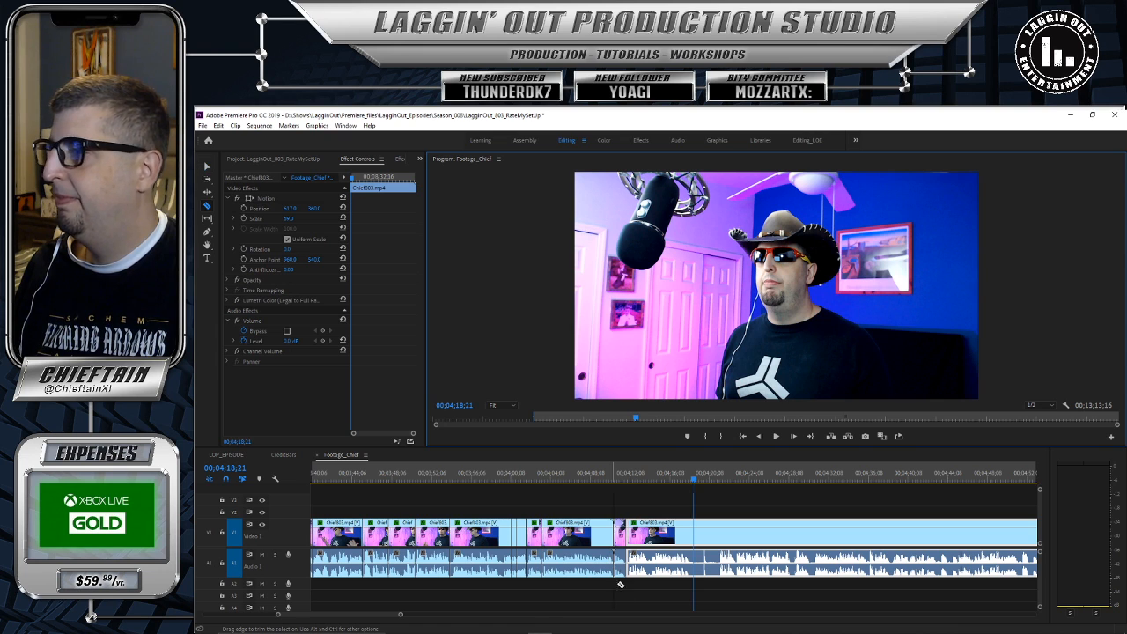
{"action": "left_click", "coordinate": [696, 528]}
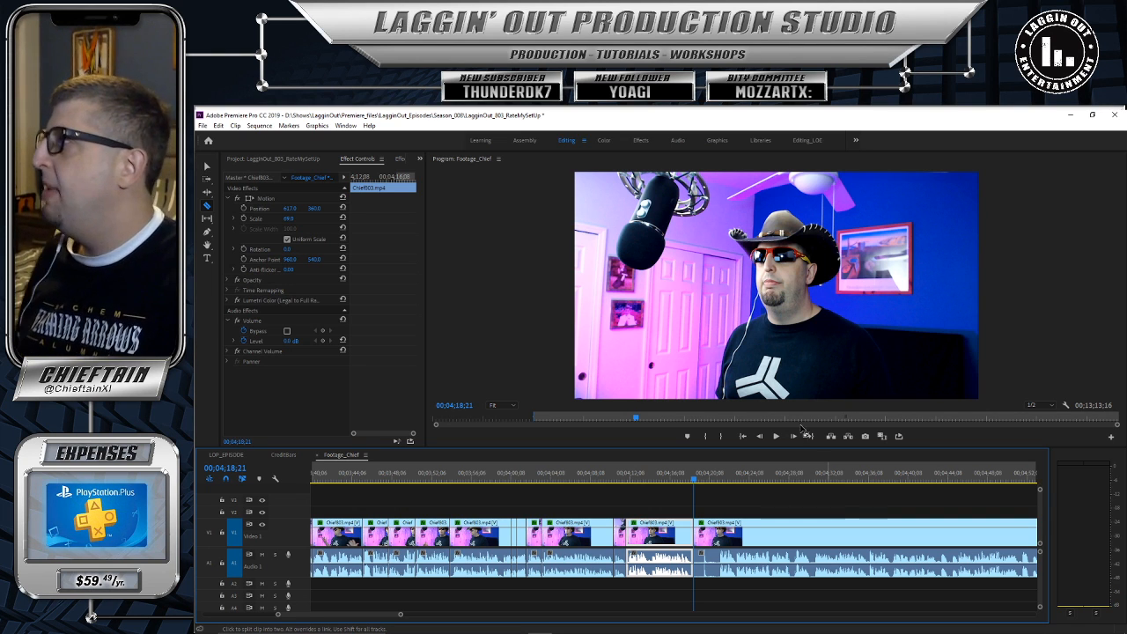
Step: Trim the silent start of the last clip and move the clip back against the cut at 00;04;18;21
{"action": "key", "text": "v"}
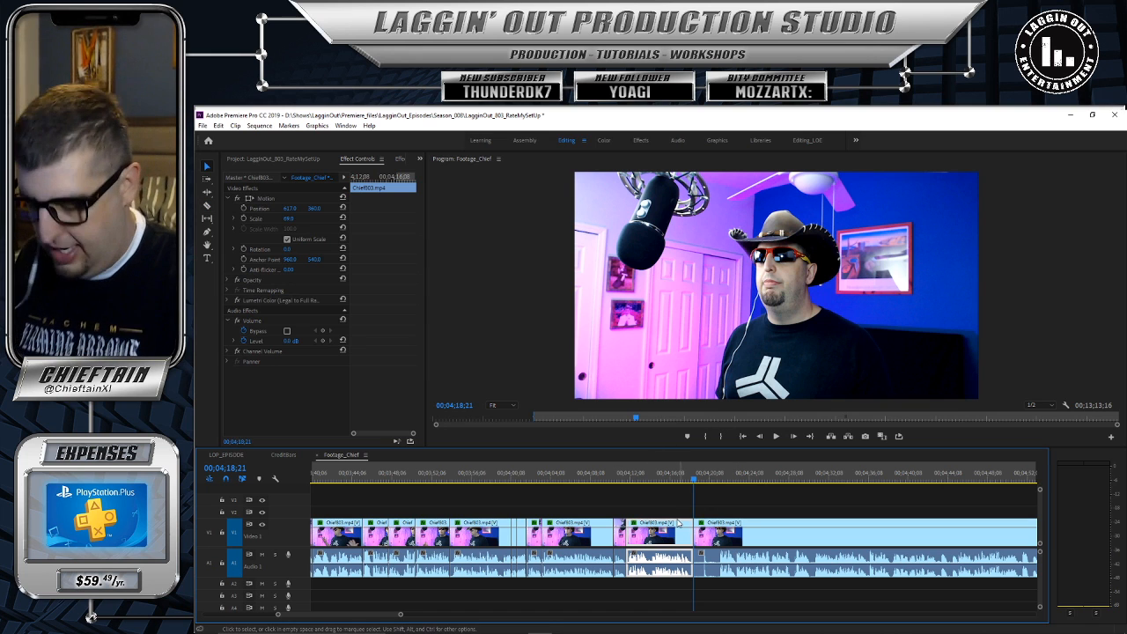
{"action": "left_click_drag", "start_coordinate": [702, 519], "coordinate": [721, 526]}
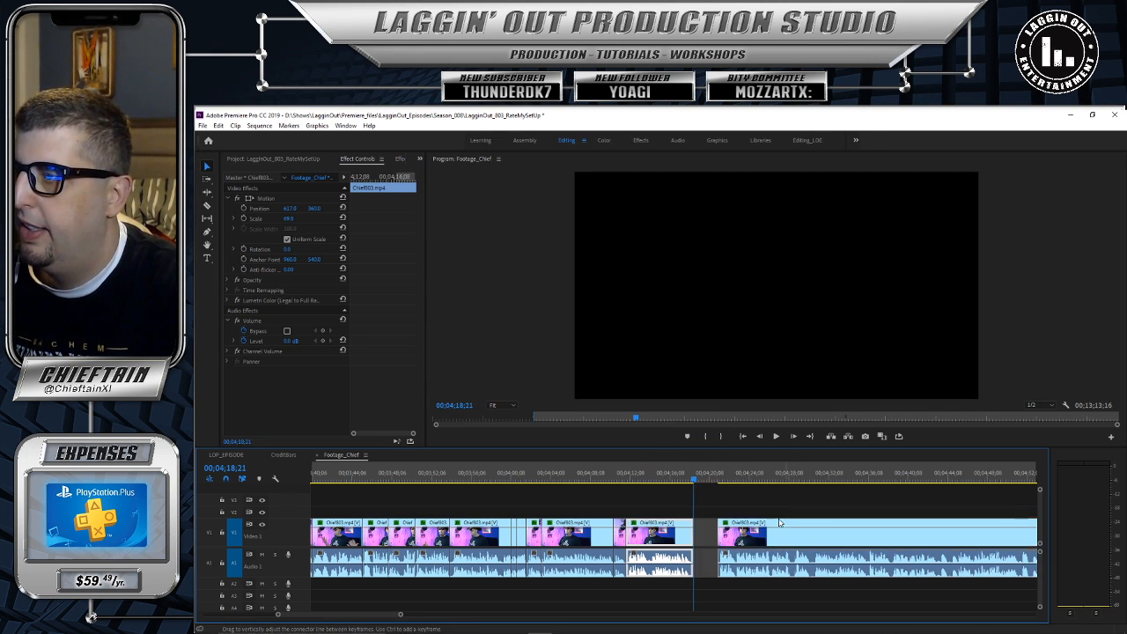
{"action": "left_click", "coordinate": [854, 526]}
{"action": "left_click_drag", "start_coordinate": [854, 526], "coordinate": [813, 522]}
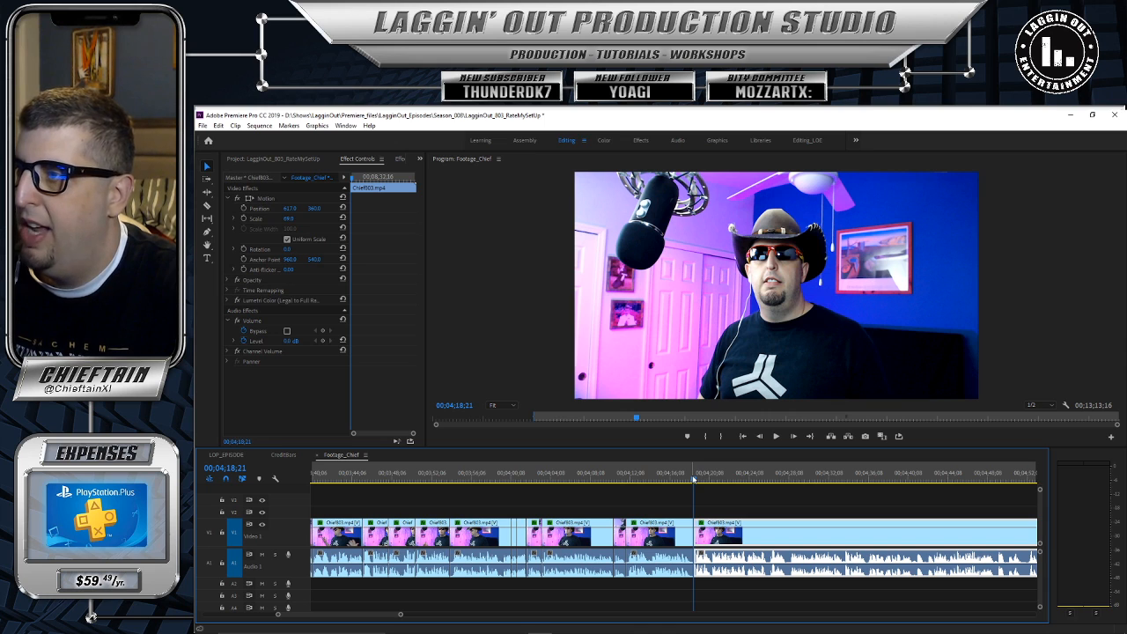
Step: Play the footage from 00;04;15;01 through the join at 00;04;18;21 to check how the cut flows
{"action": "left_click_drag", "start_coordinate": [693, 478], "coordinate": [659, 476]}
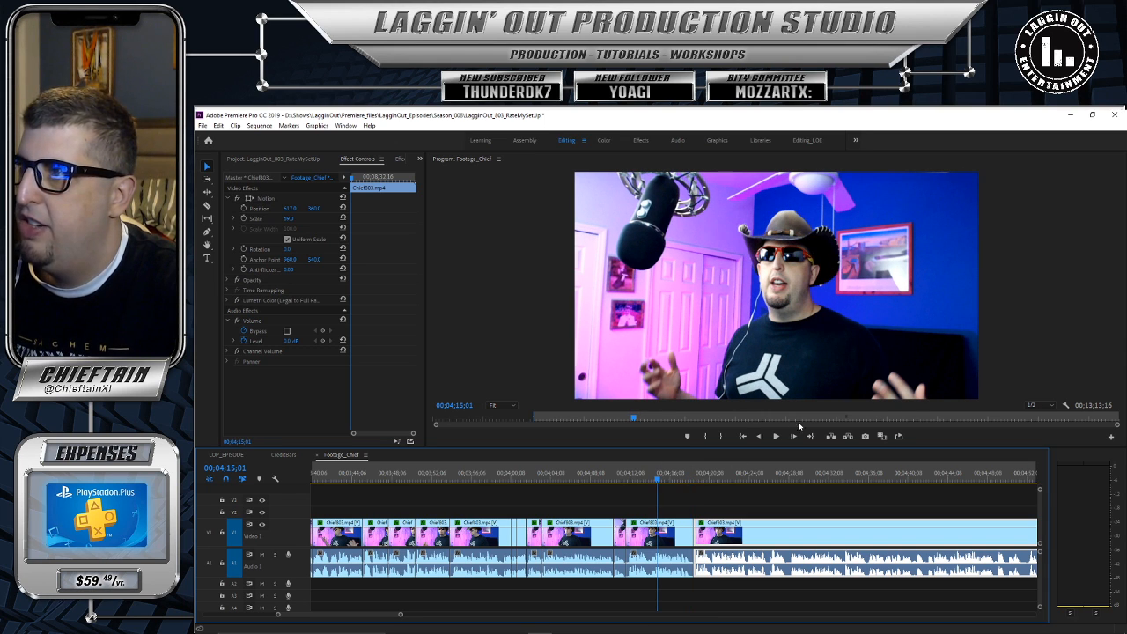
{"action": "left_click", "coordinate": [774, 437]}
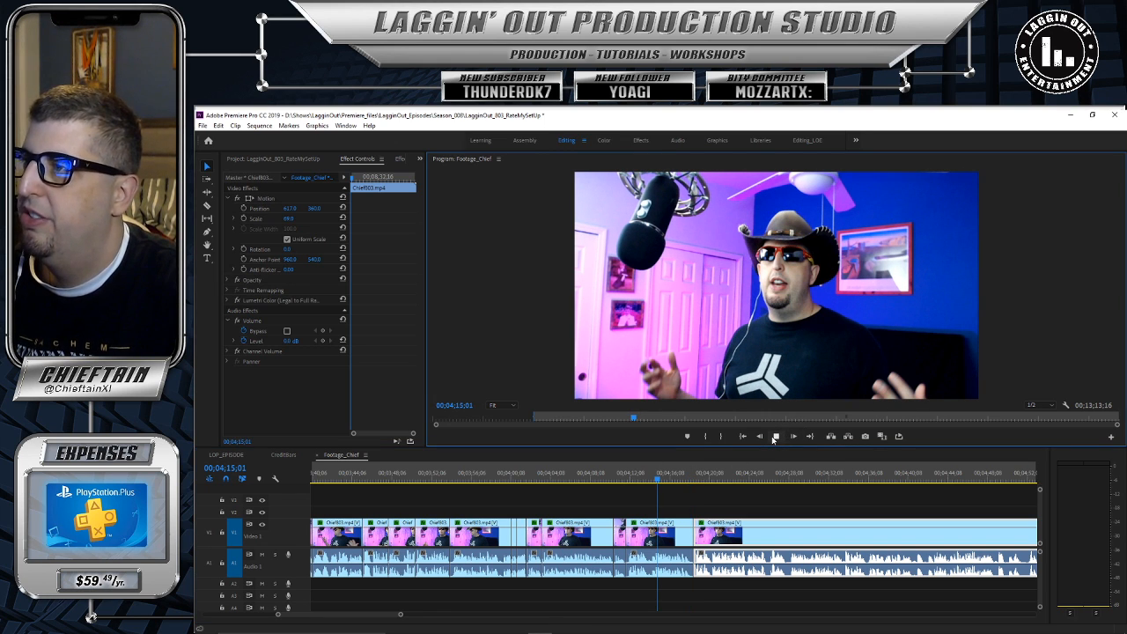
{"action": "left_click", "coordinate": [775, 437]}
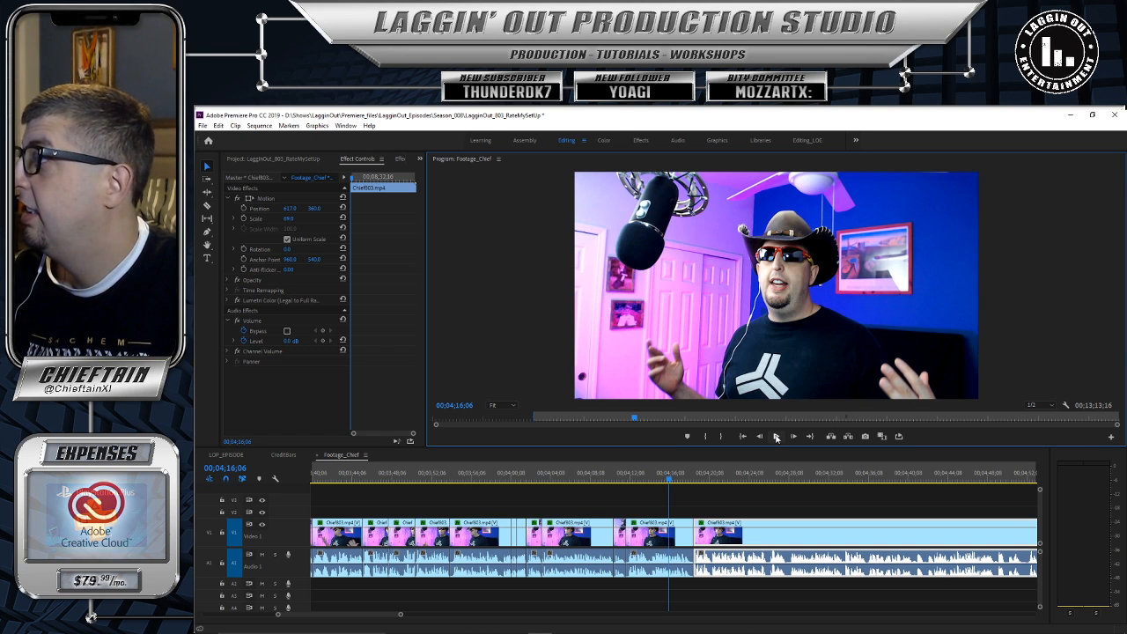
{"action": "left_click", "coordinate": [776, 437]}
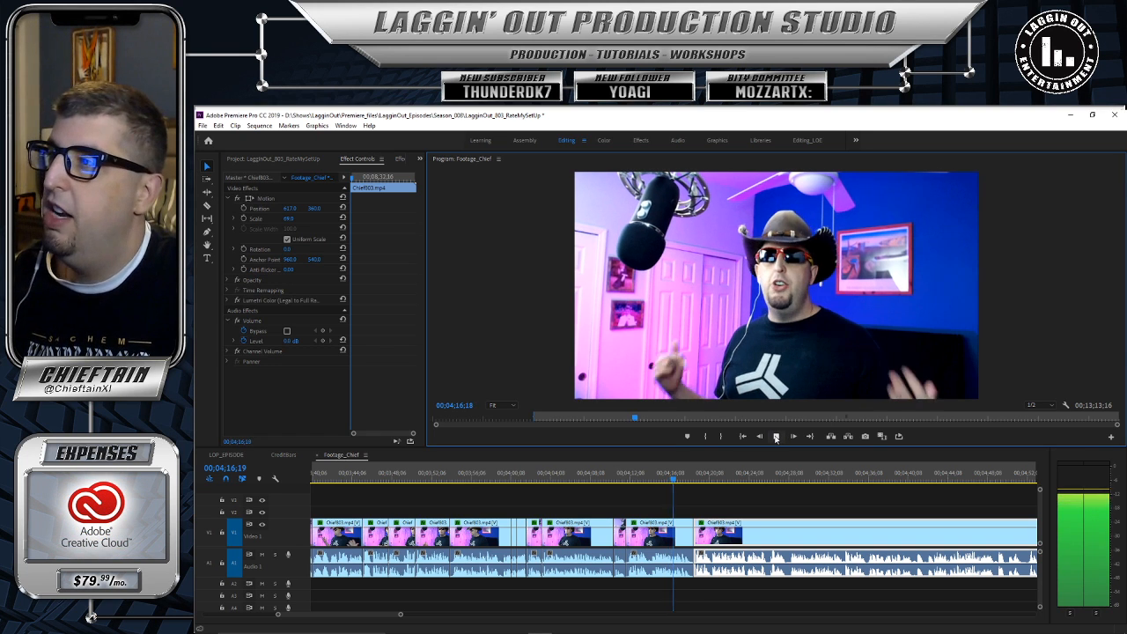
{"action": "left_click", "coordinate": [775, 436]}
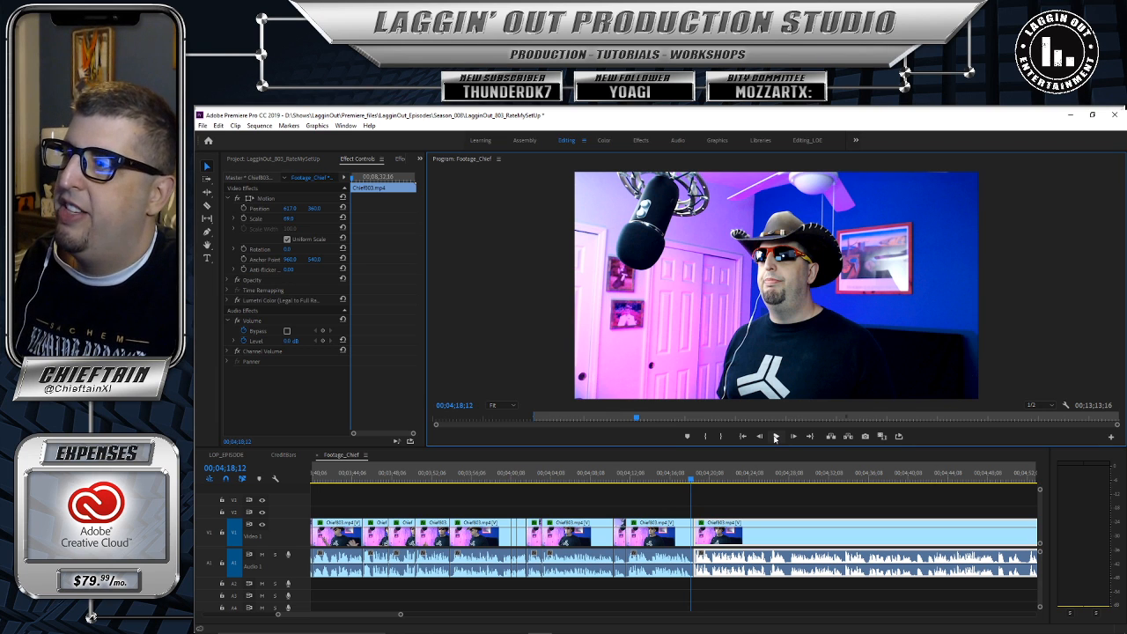
{"action": "left_click", "coordinate": [776, 437]}
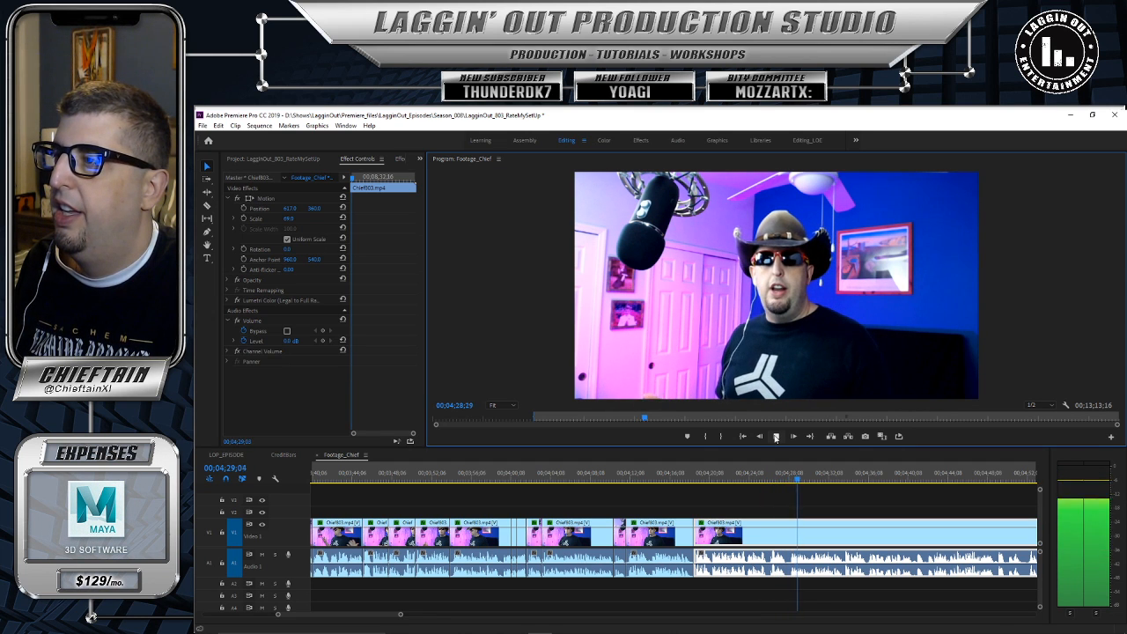
{"action": "left_click", "coordinate": [776, 436]}
{"action": "left_click_drag", "start_coordinate": [796, 481], "coordinate": [691, 483]}
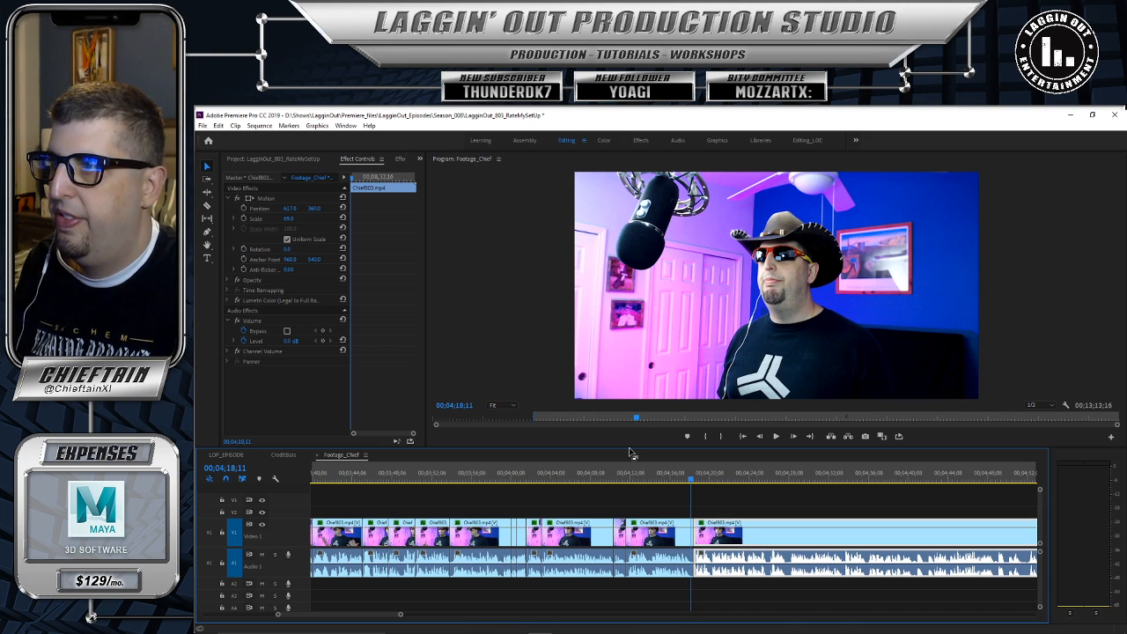
Step: Enlarge the program monitor above the timeline and delete the empty video track V3
{"action": "left_click_drag", "start_coordinate": [628, 448], "coordinate": [625, 470]}
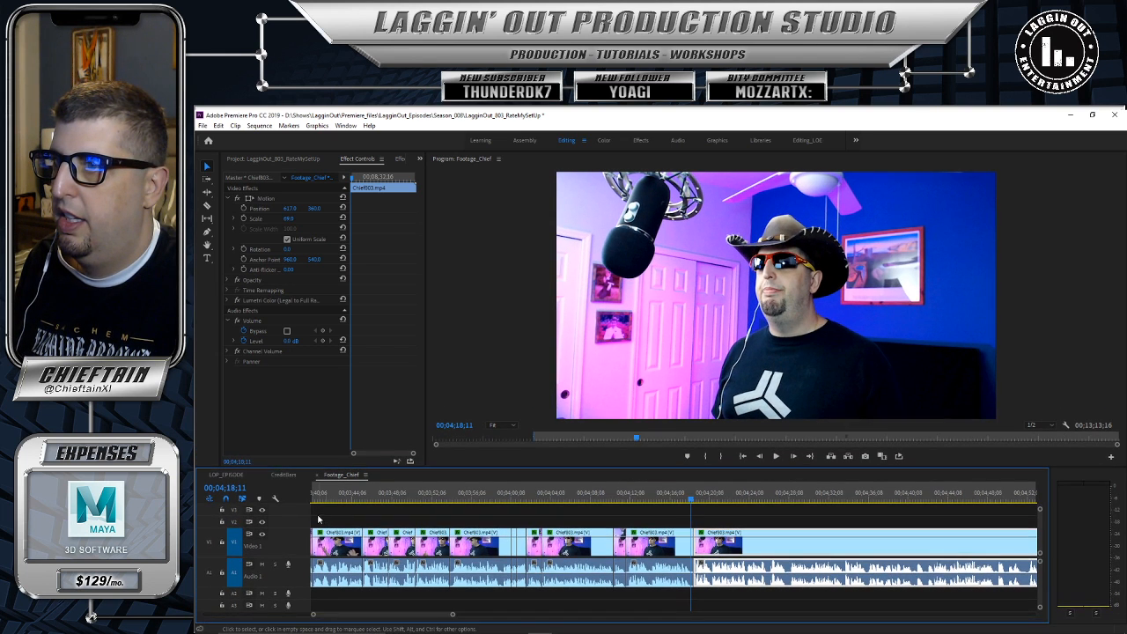
{"action": "right_click", "coordinate": [280, 512]}
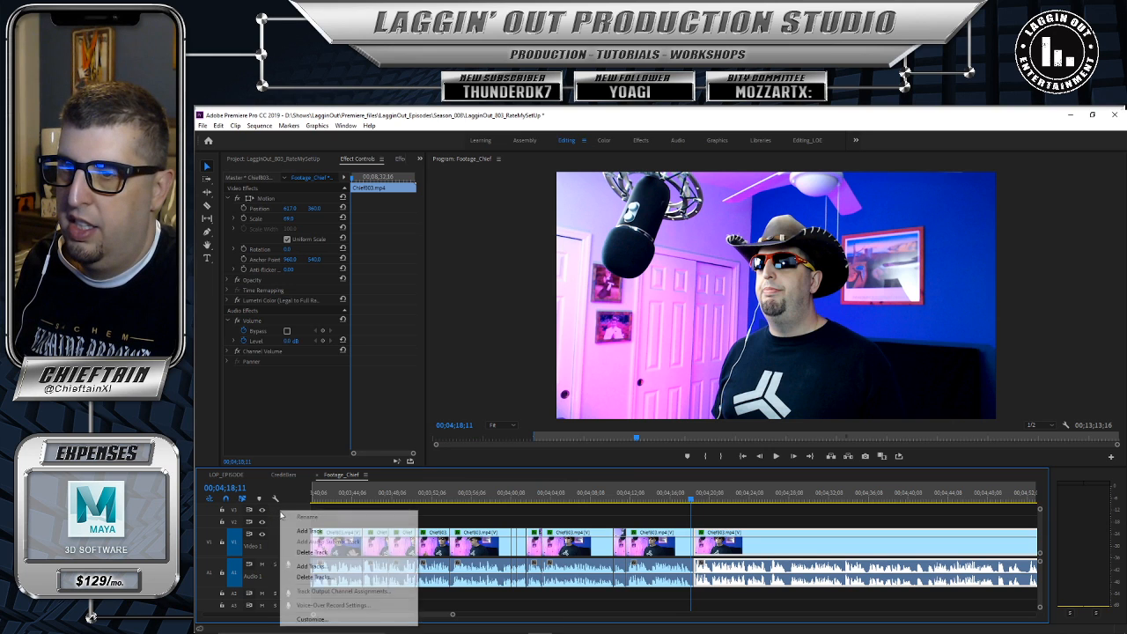
{"action": "left_click", "coordinate": [342, 553]}
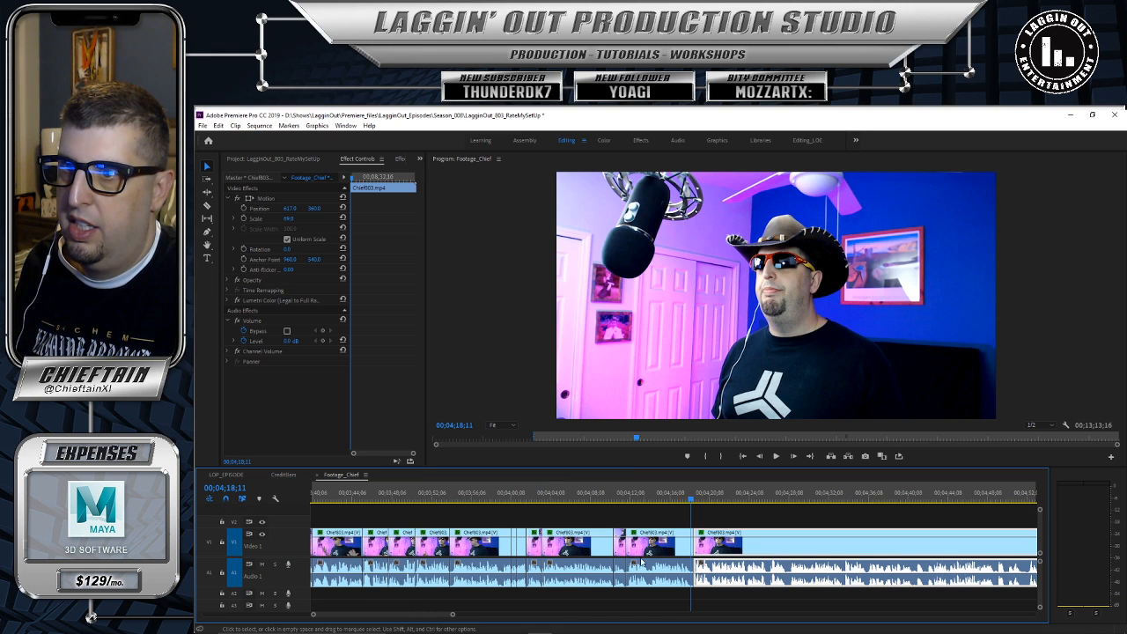
Step: Play the edited footage from 00;04;08;25 to 00;04;23;05 to review the recent cuts together
{"action": "mouse_move", "coordinate": [453, 617]}
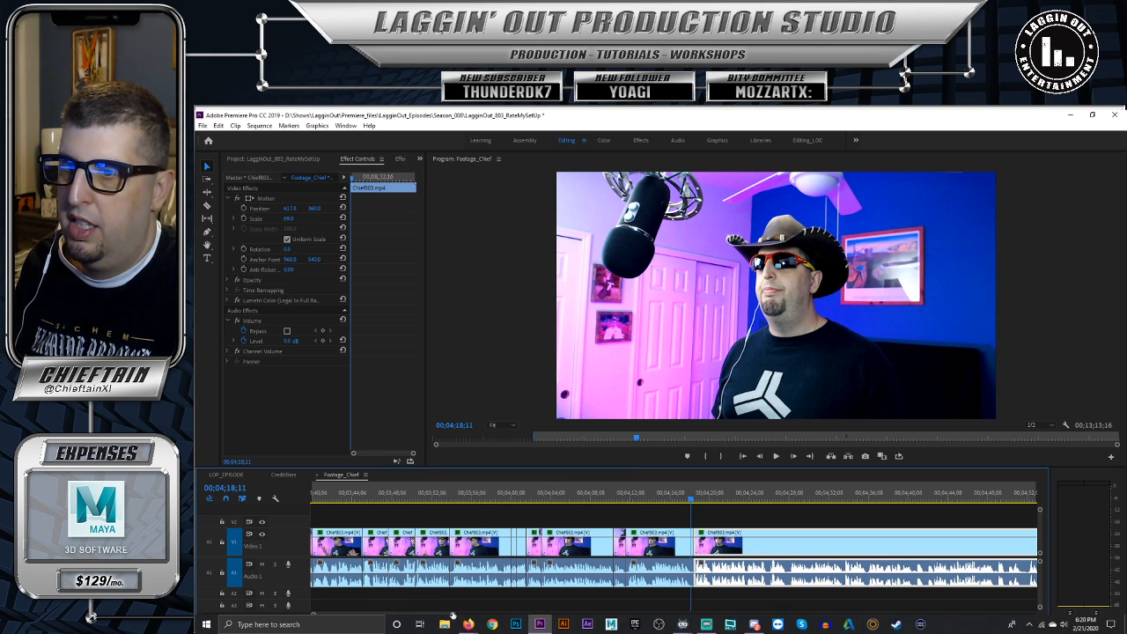
{"action": "left_click_drag", "start_coordinate": [453, 614], "coordinate": [481, 630]}
{"action": "left_click_drag", "start_coordinate": [639, 498], "coordinate": [565, 501]}
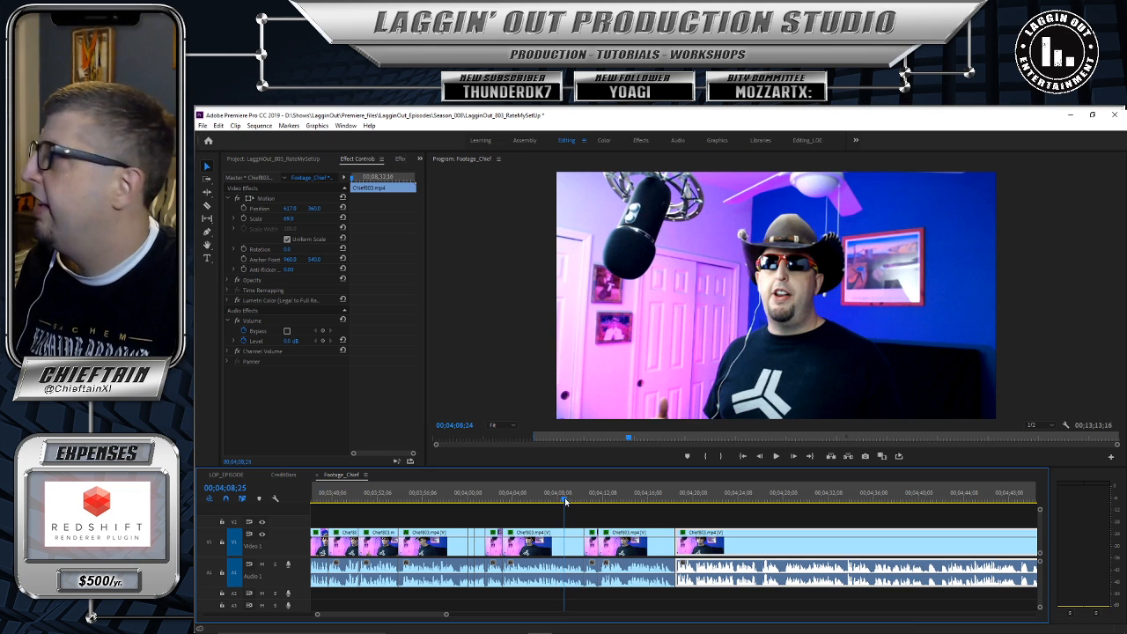
{"action": "left_click", "coordinate": [776, 456]}
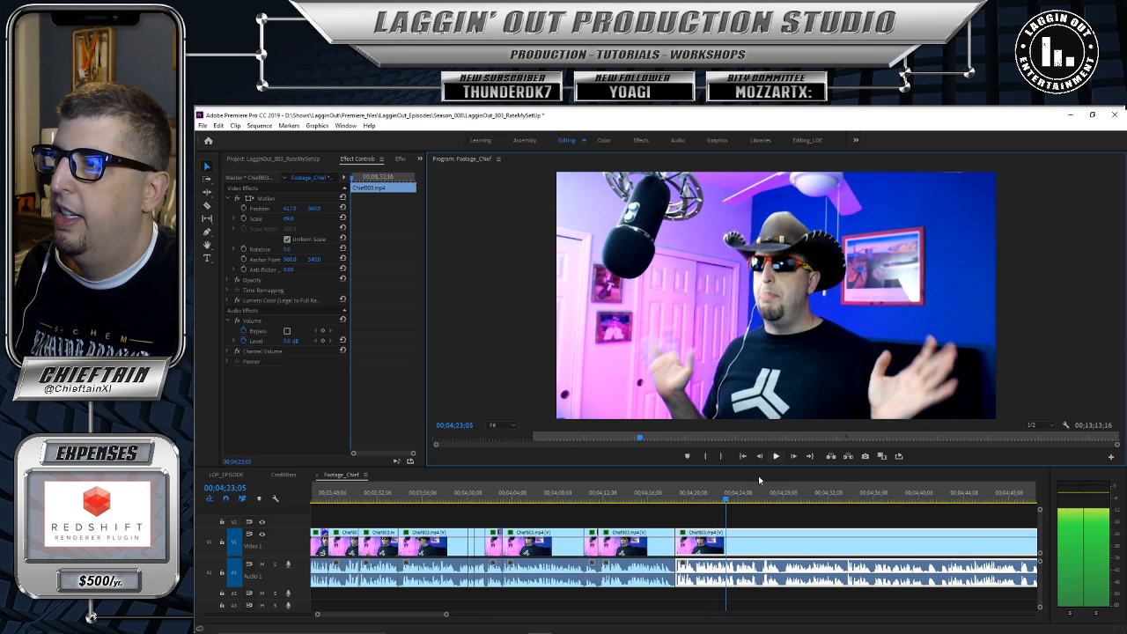
{"action": "left_click", "coordinate": [775, 457]}
Step: Replay the footage from 00;04;12;03 and split the clip at 00;04;14;03
{"action": "left_click", "coordinate": [618, 497]}
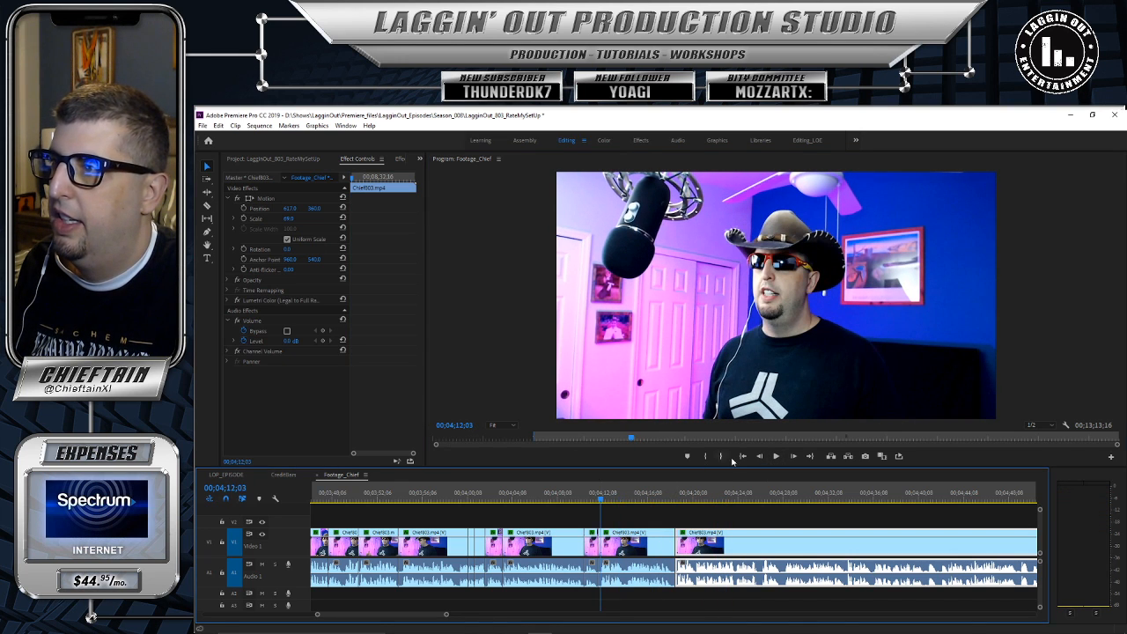
{"action": "left_click", "coordinate": [774, 456]}
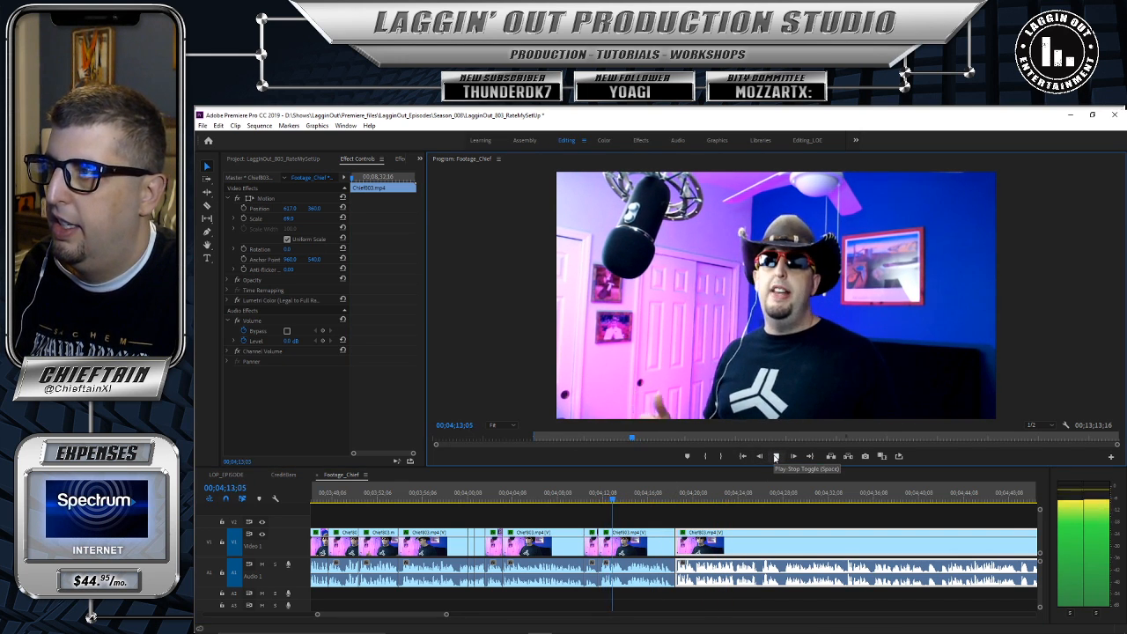
{"action": "left_click", "coordinate": [775, 456]}
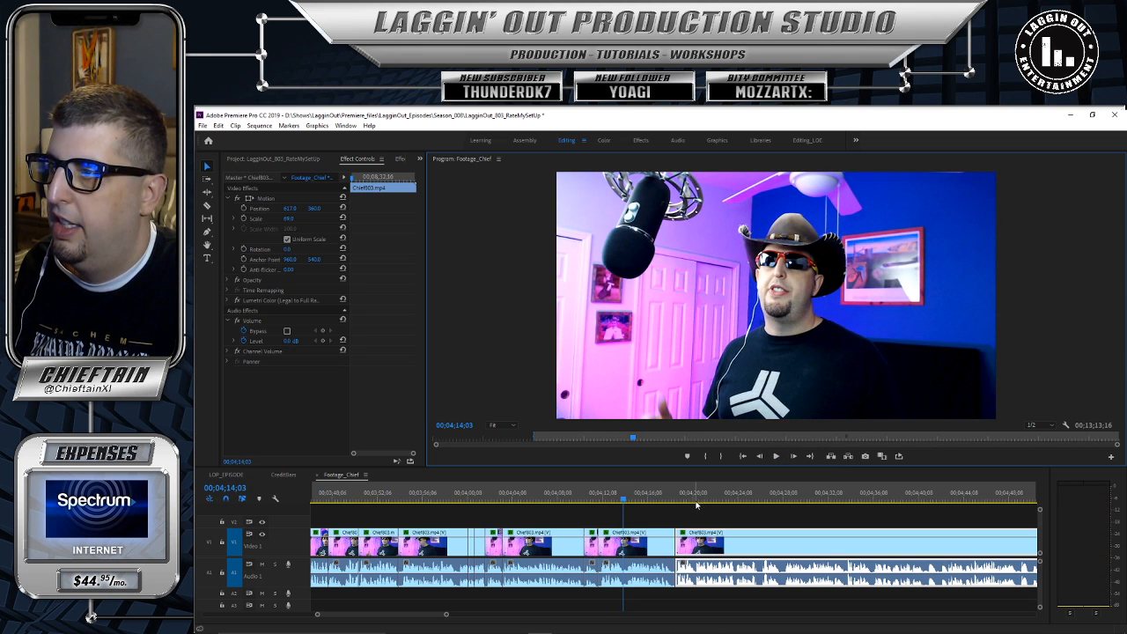
{"action": "key", "text": "c"}
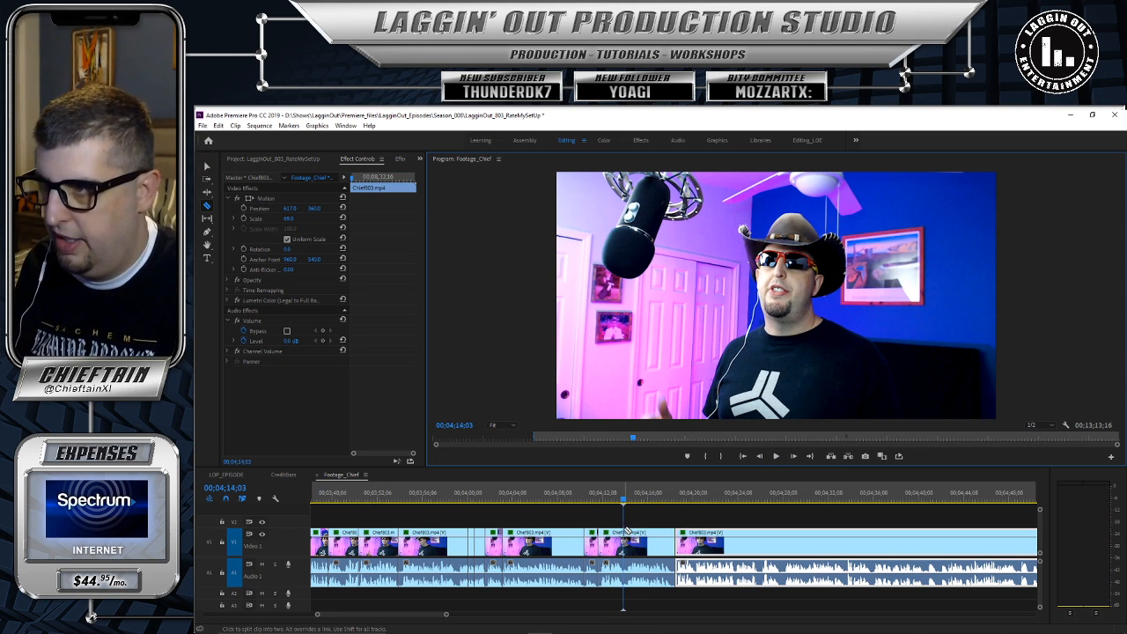
{"action": "left_click", "coordinate": [625, 535]}
Step: Play past the new cut, then delete the clip between 00;04;14;03 and 00;04;18;21
{"action": "left_click", "coordinate": [776, 456]}
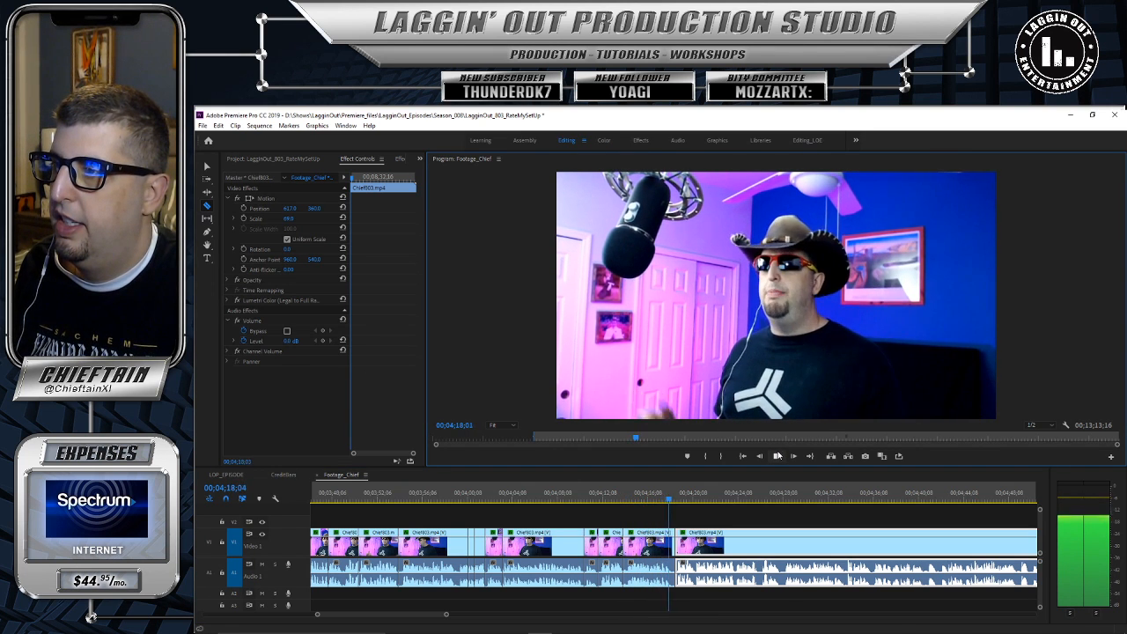
{"action": "key", "text": "space"}
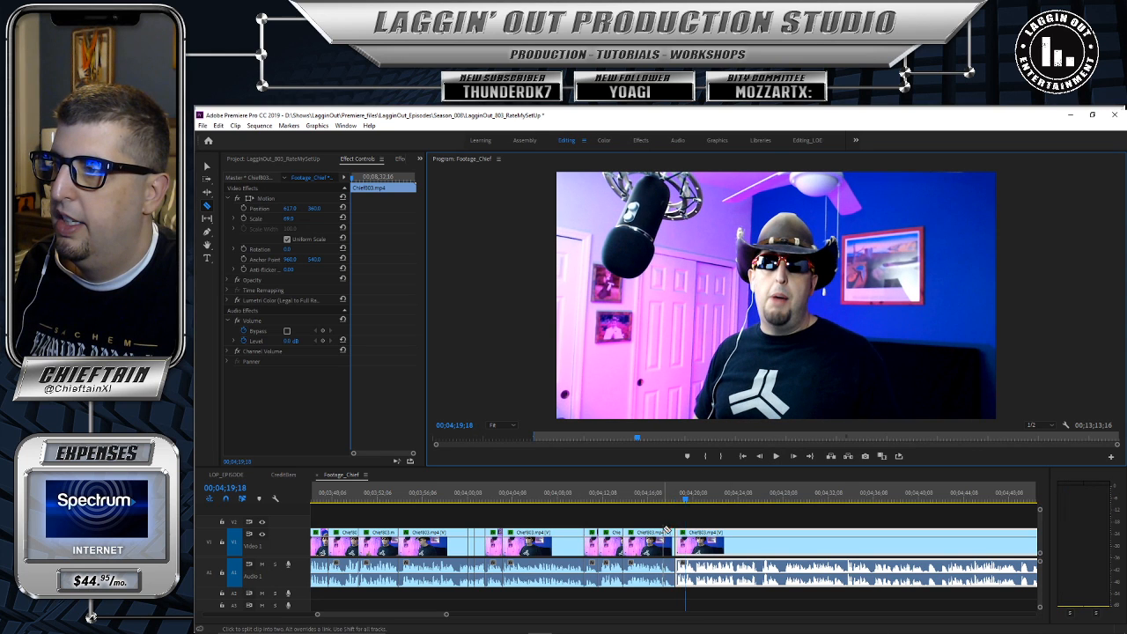
{"action": "key", "text": "v"}
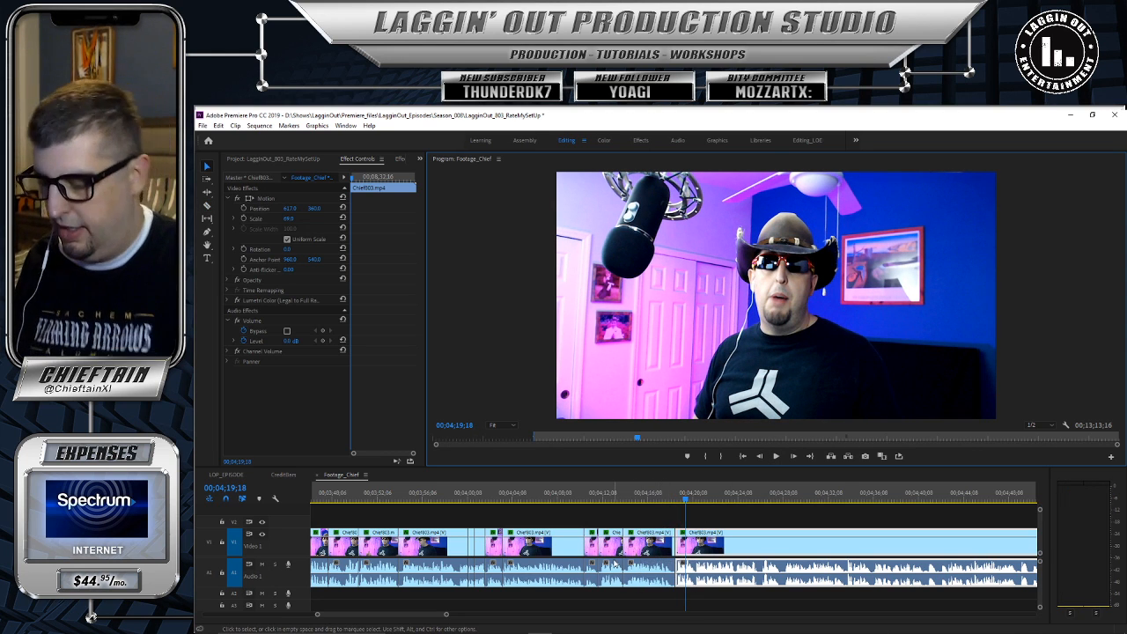
{"action": "left_click", "coordinate": [644, 537]}
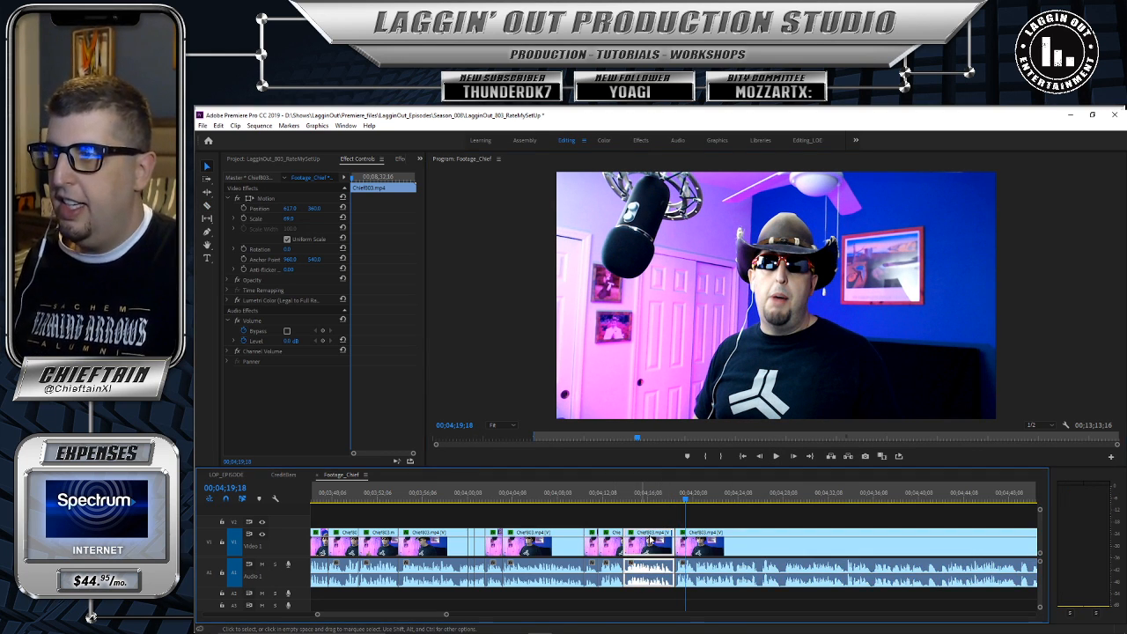
{"action": "key", "text": "Delete"}
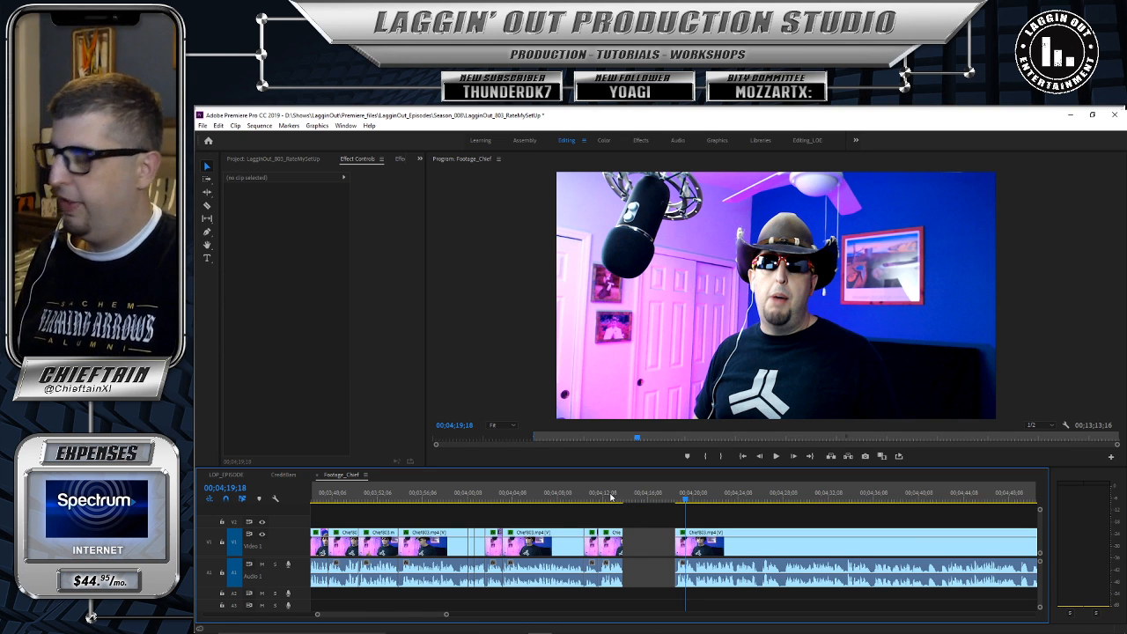
{"action": "left_click_drag", "start_coordinate": [611, 497], "coordinate": [590, 496]}
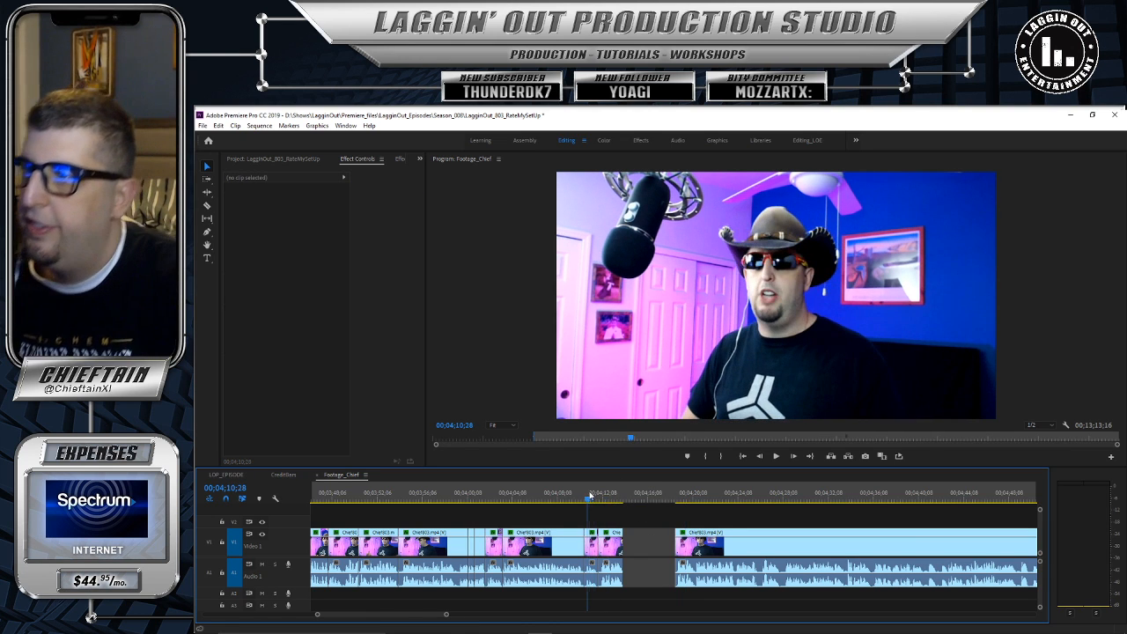
Step: Delete the short clip just before the gap and move the remaining footage back against the preceding clip
{"action": "left_click", "coordinate": [775, 456]}
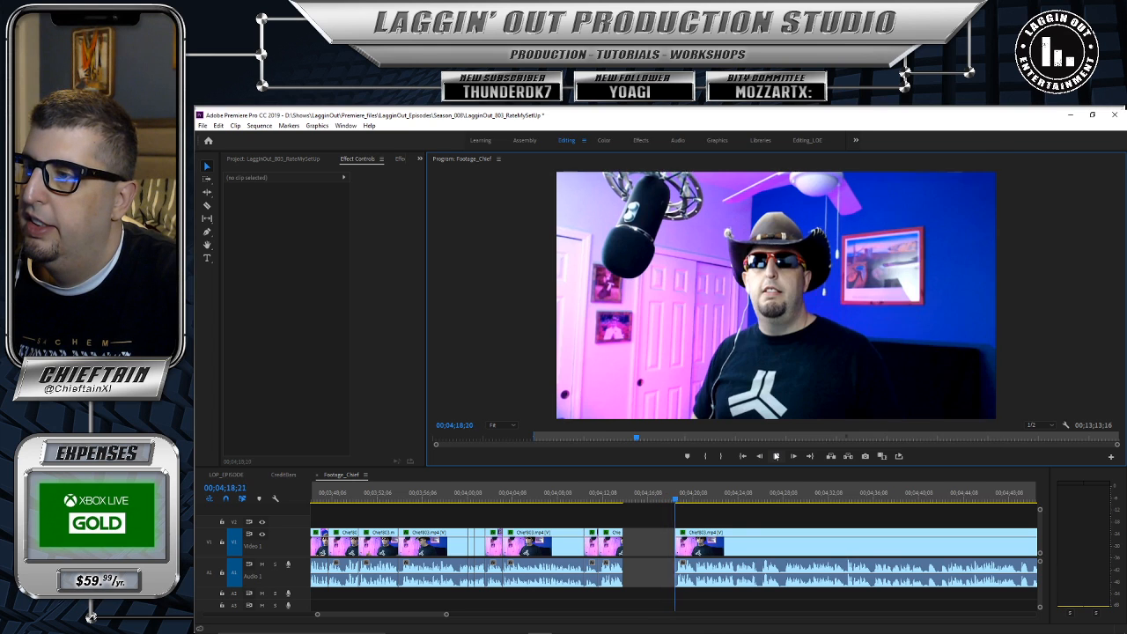
{"action": "key", "text": "space"}
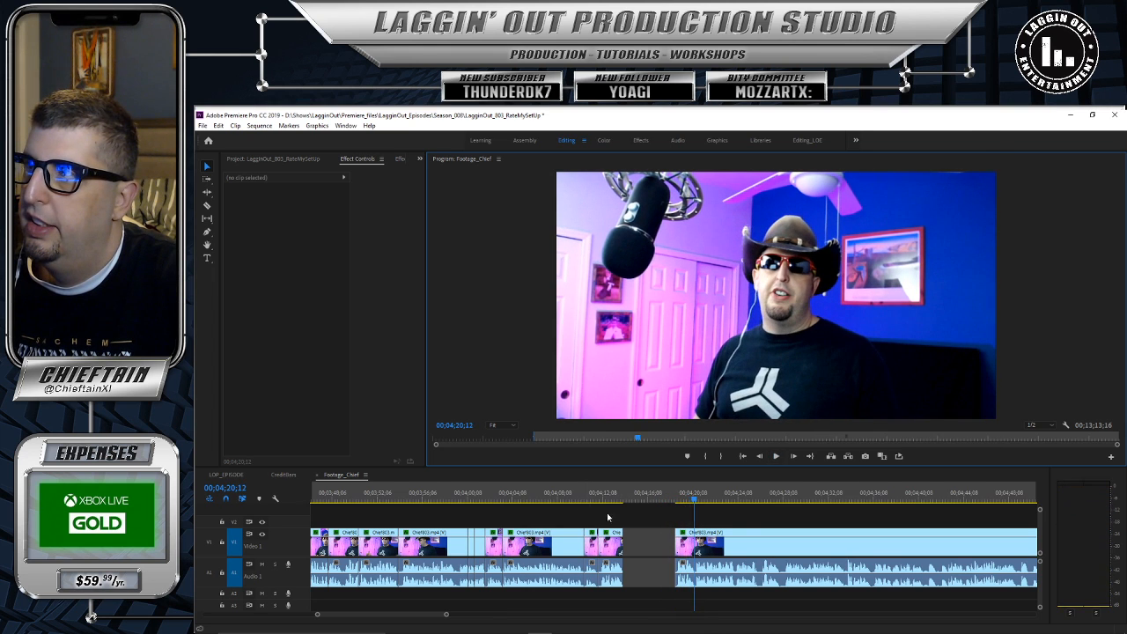
{"action": "left_click", "coordinate": [612, 539]}
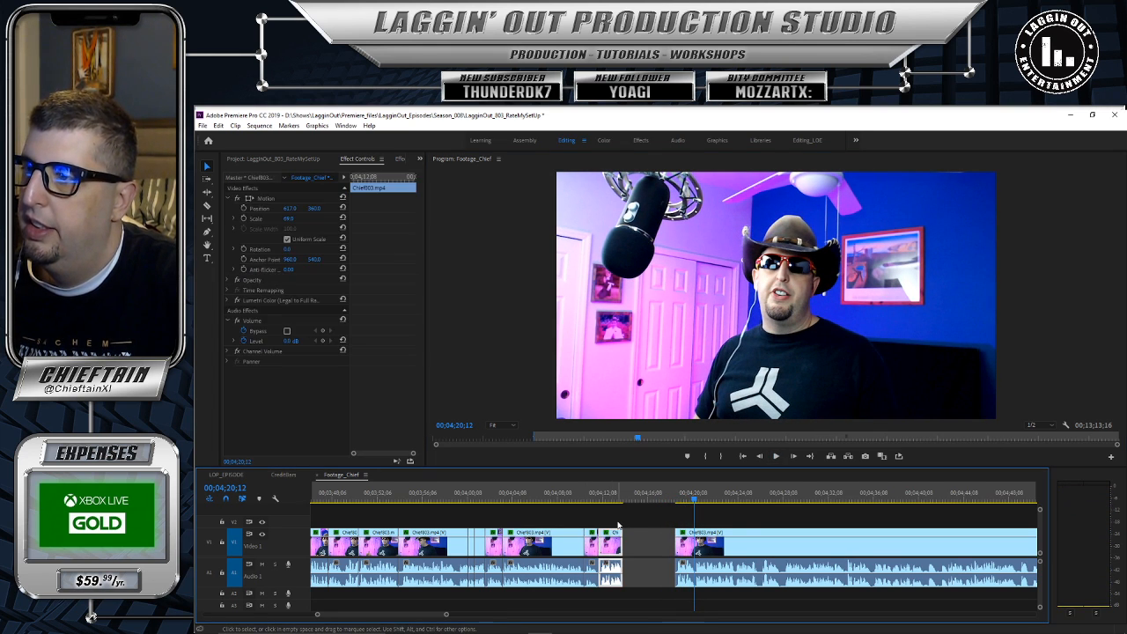
{"action": "key", "text": "Delete"}
{"action": "left_click_drag", "start_coordinate": [755, 537], "coordinate": [680, 535]}
Step: Replay the new join several times from around 00;04;10;02, continuing the last playback to 00;04;20;24
{"action": "left_click", "coordinate": [592, 492]}
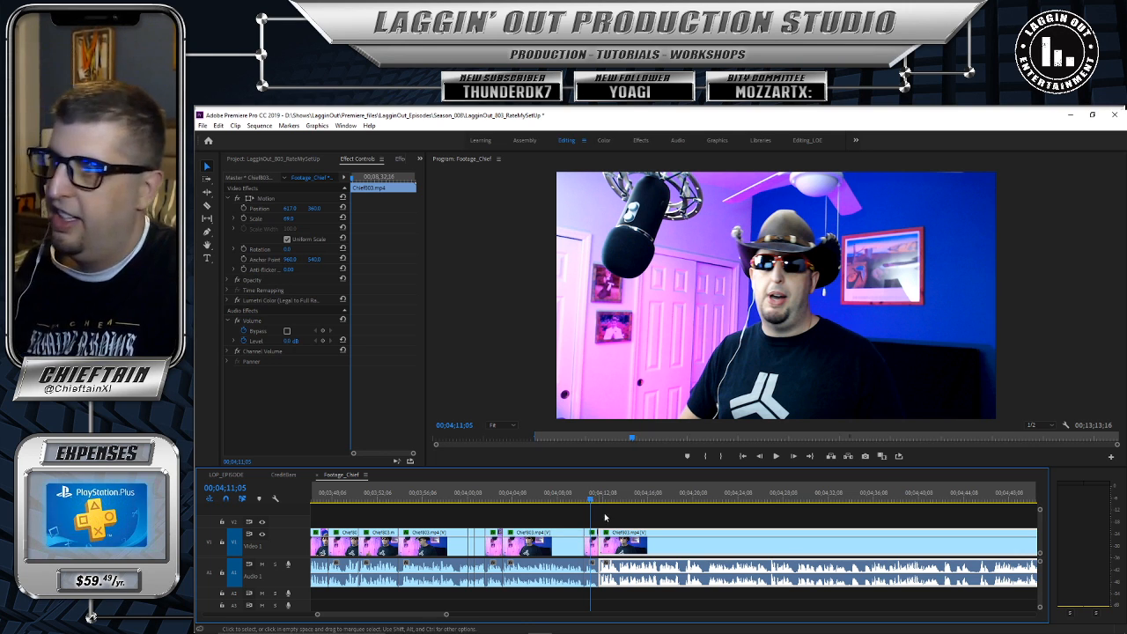
{"action": "left_click", "coordinate": [579, 499]}
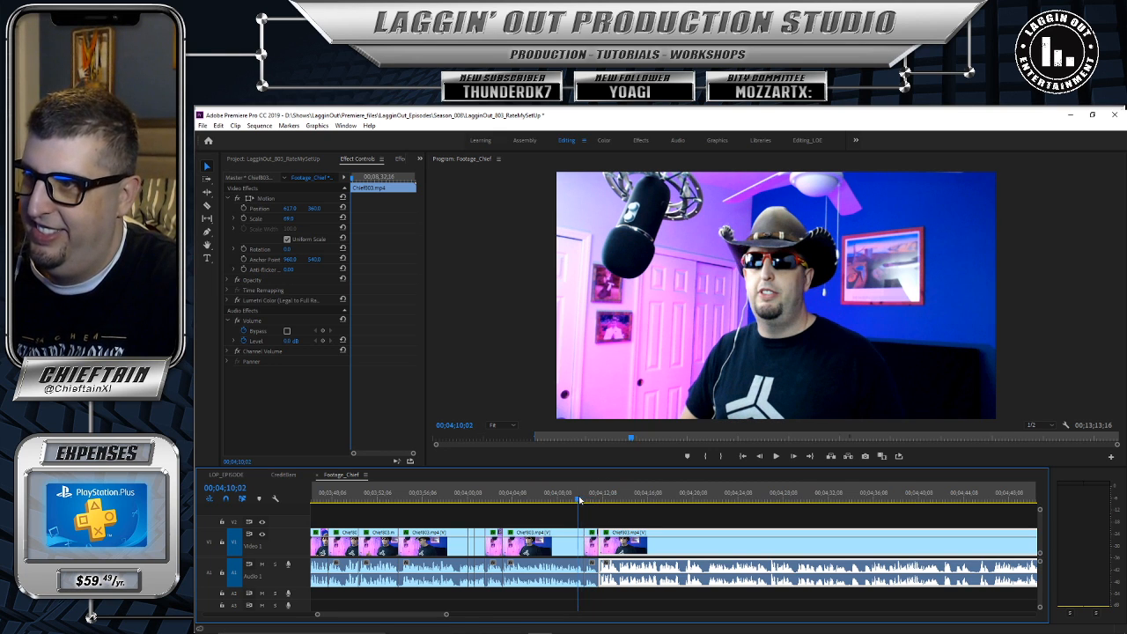
{"action": "left_click", "coordinate": [777, 456]}
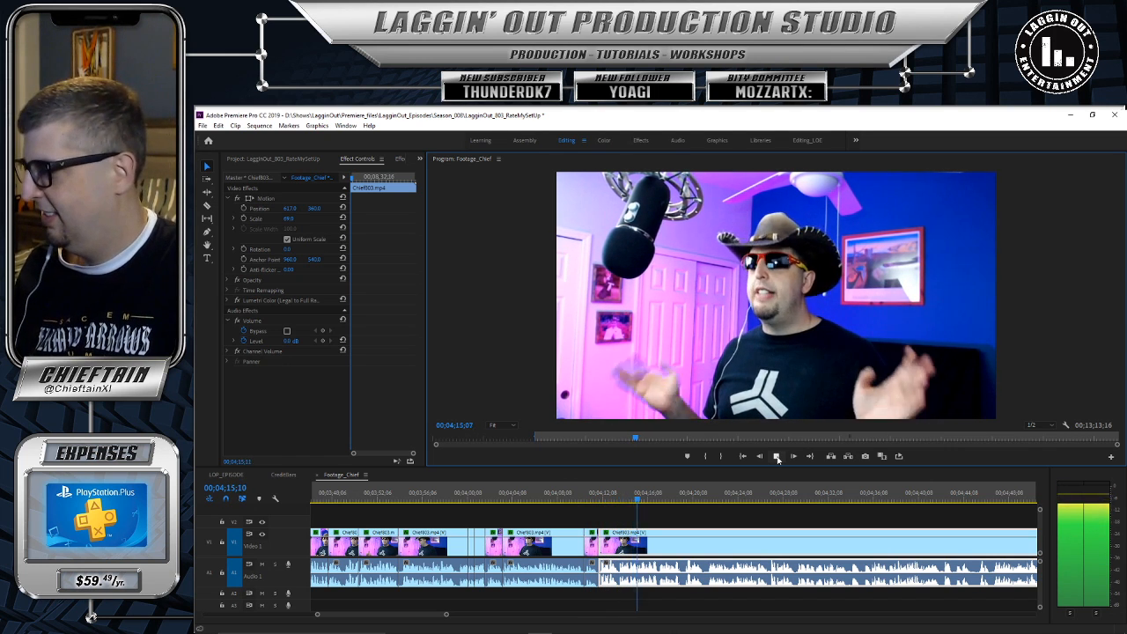
{"action": "left_click", "coordinate": [776, 457]}
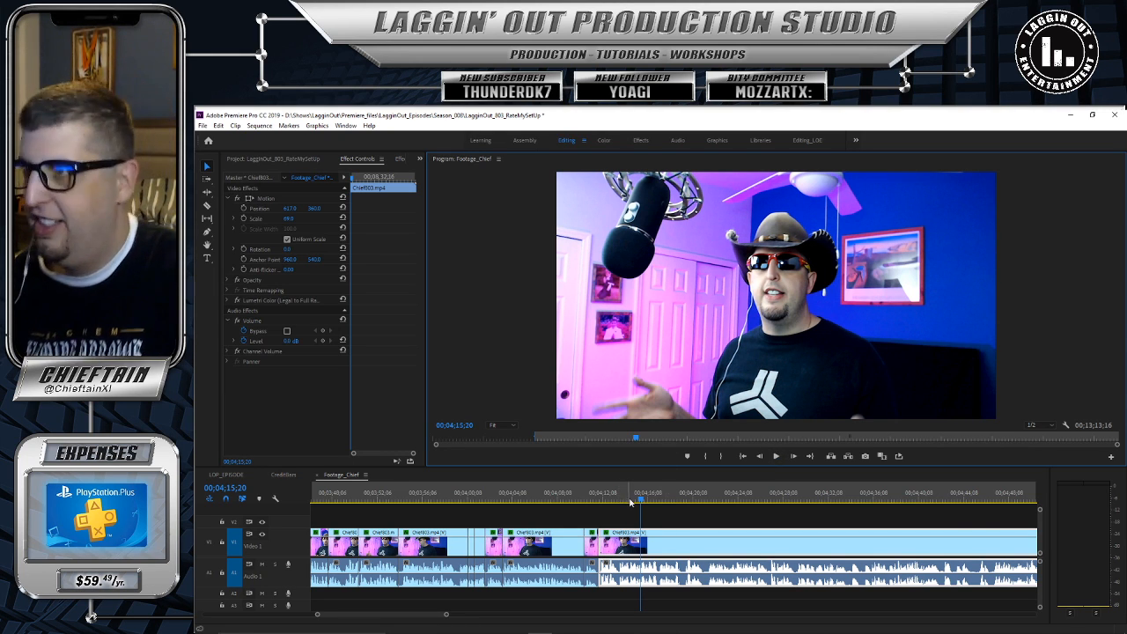
{"action": "left_click_drag", "start_coordinate": [641, 499], "coordinate": [585, 498]}
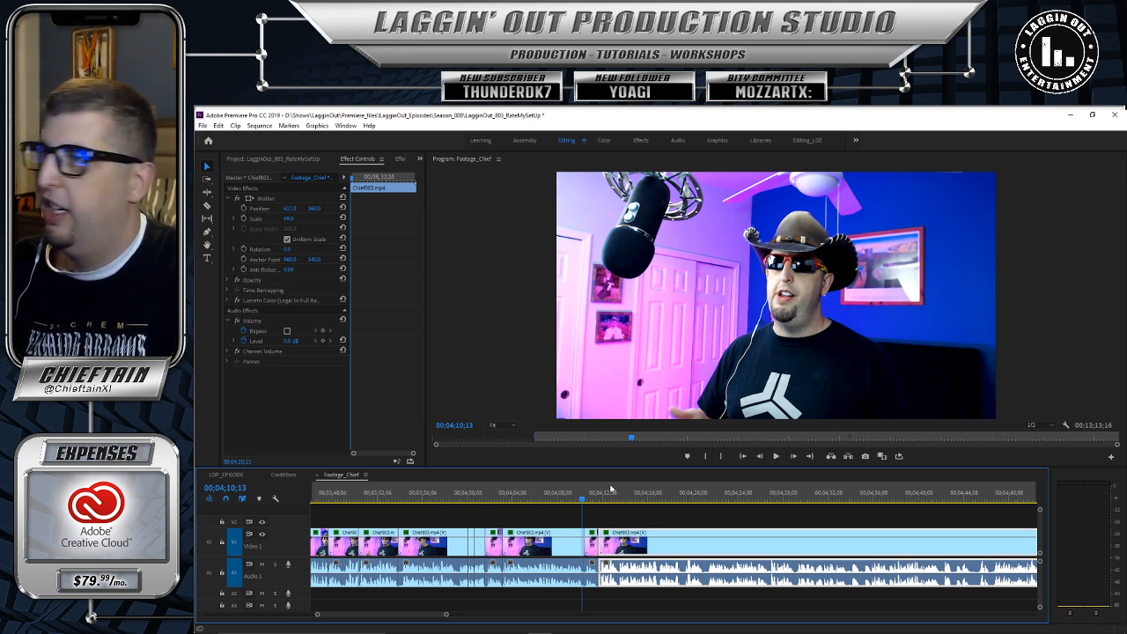
{"action": "left_click", "coordinate": [776, 456]}
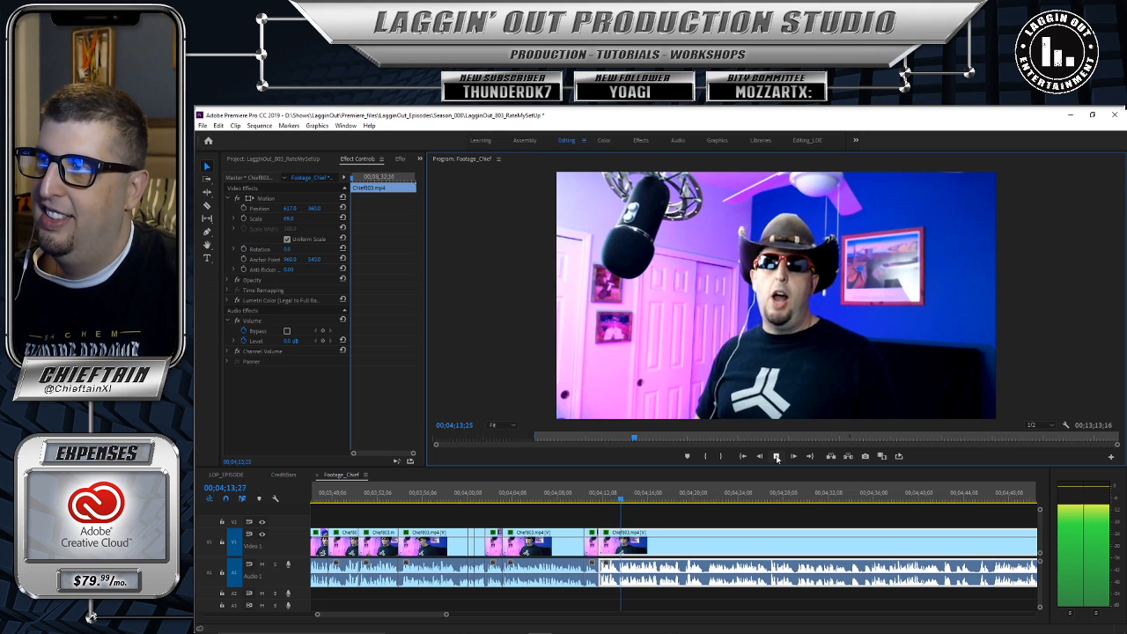
{"action": "left_click", "coordinate": [777, 457]}
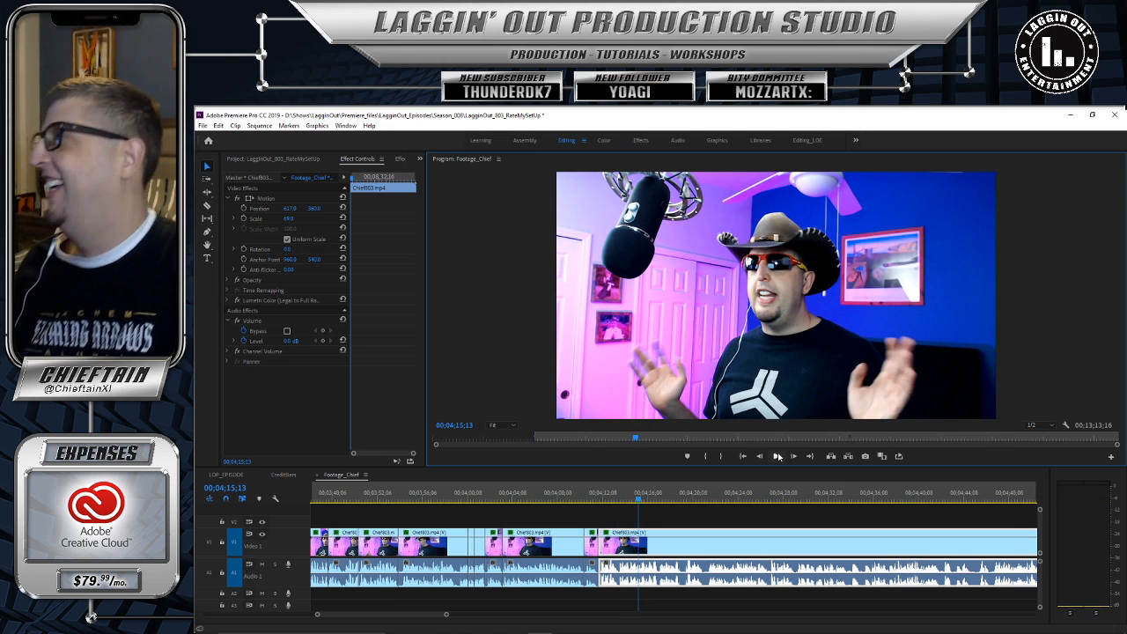
{"action": "left_click_drag", "start_coordinate": [640, 497], "coordinate": [595, 498]}
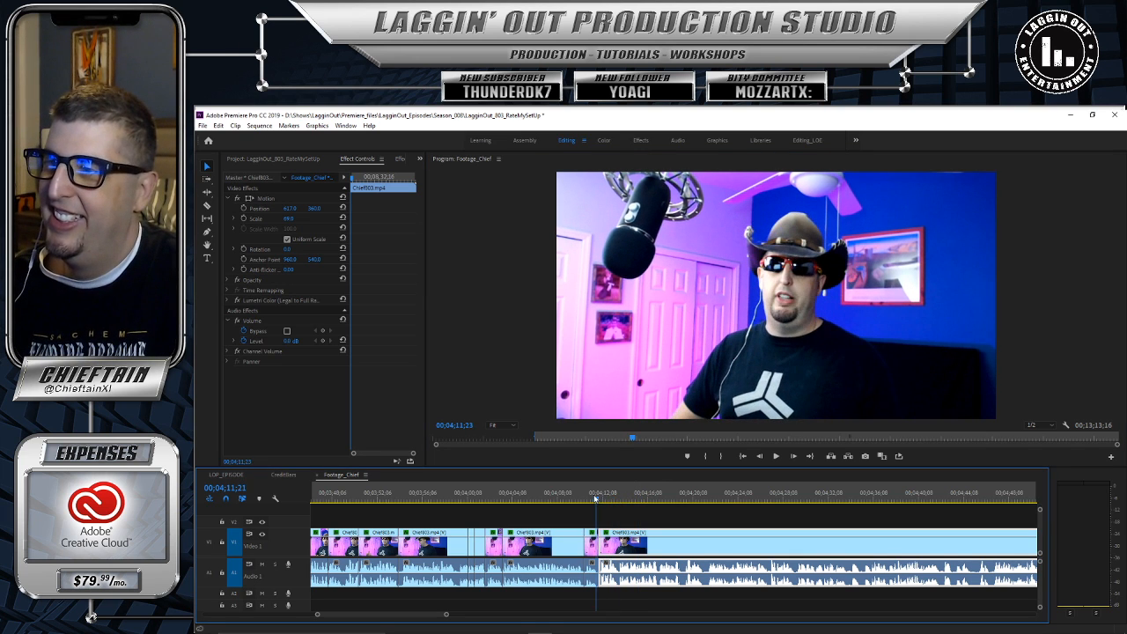
{"action": "left_click", "coordinate": [776, 456]}
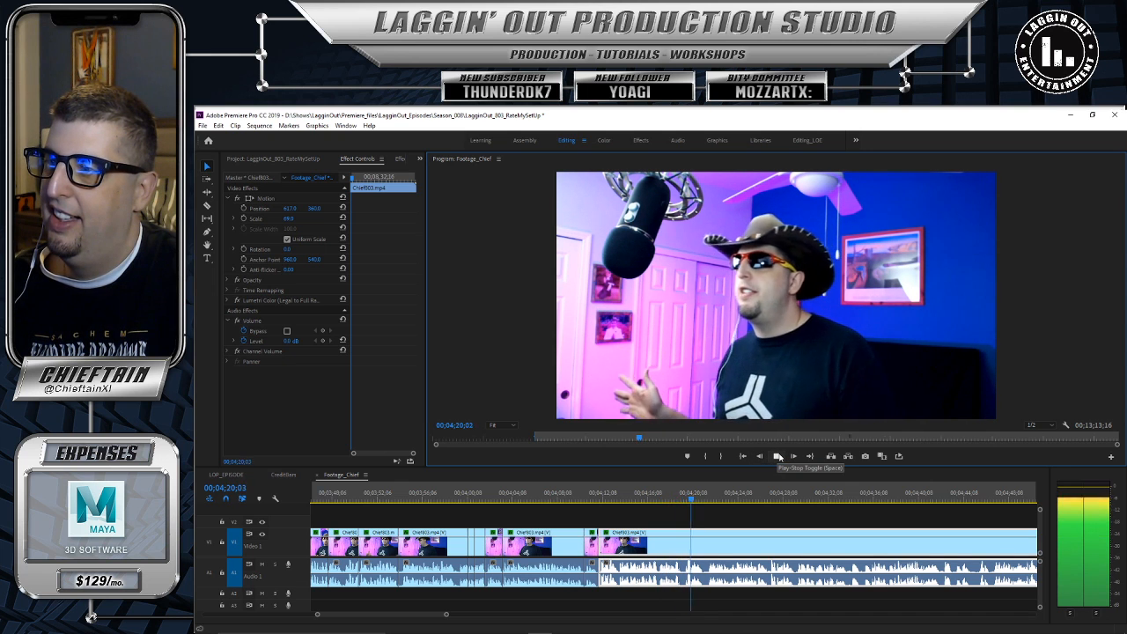
{"action": "left_click", "coordinate": [779, 456]}
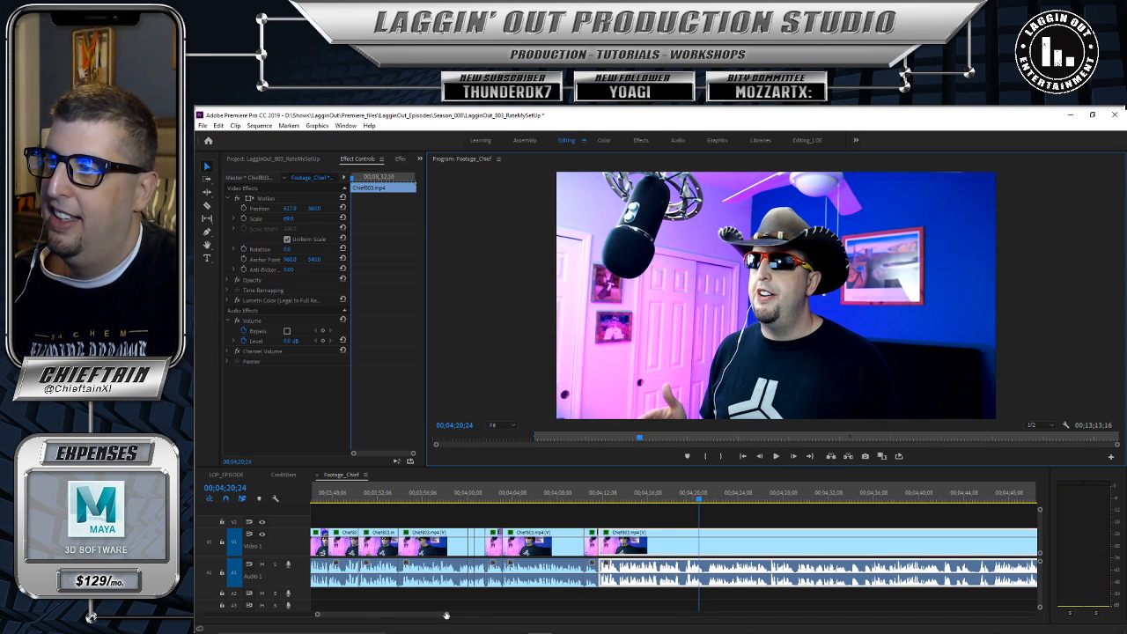
Step: Cut a short passage out of the footage right after 00;04;19;07 and close the resulting gap
{"action": "left_click_drag", "start_coordinate": [446, 615], "coordinate": [427, 614]}
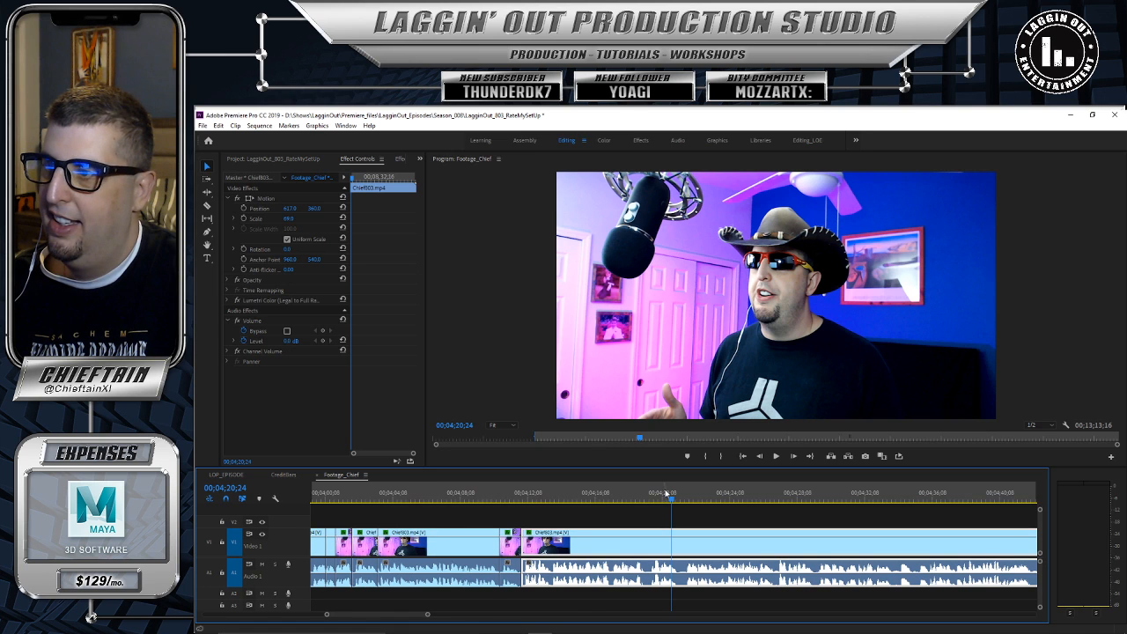
{"action": "left_click_drag", "start_coordinate": [666, 498], "coordinate": [647, 499]}
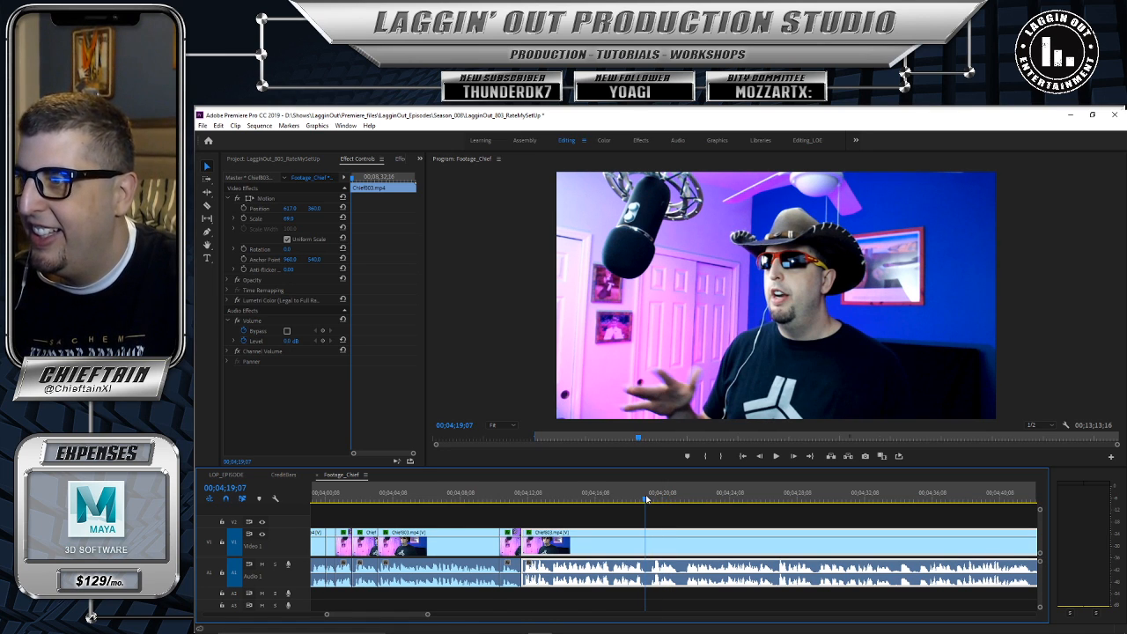
{"action": "key", "text": "c"}
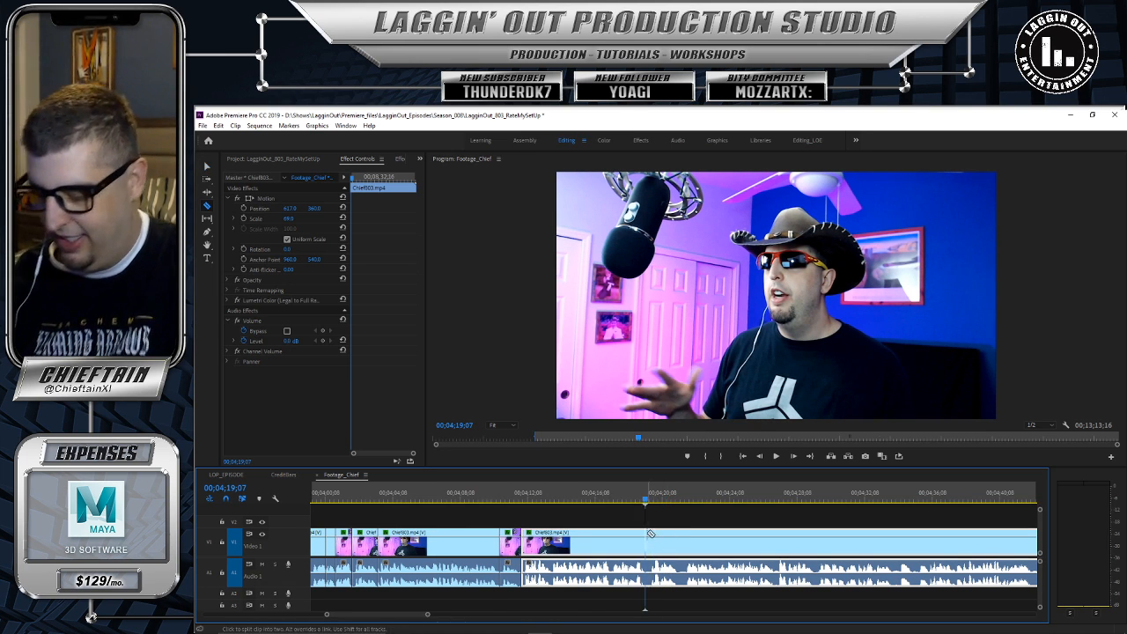
{"action": "left_click", "coordinate": [646, 534]}
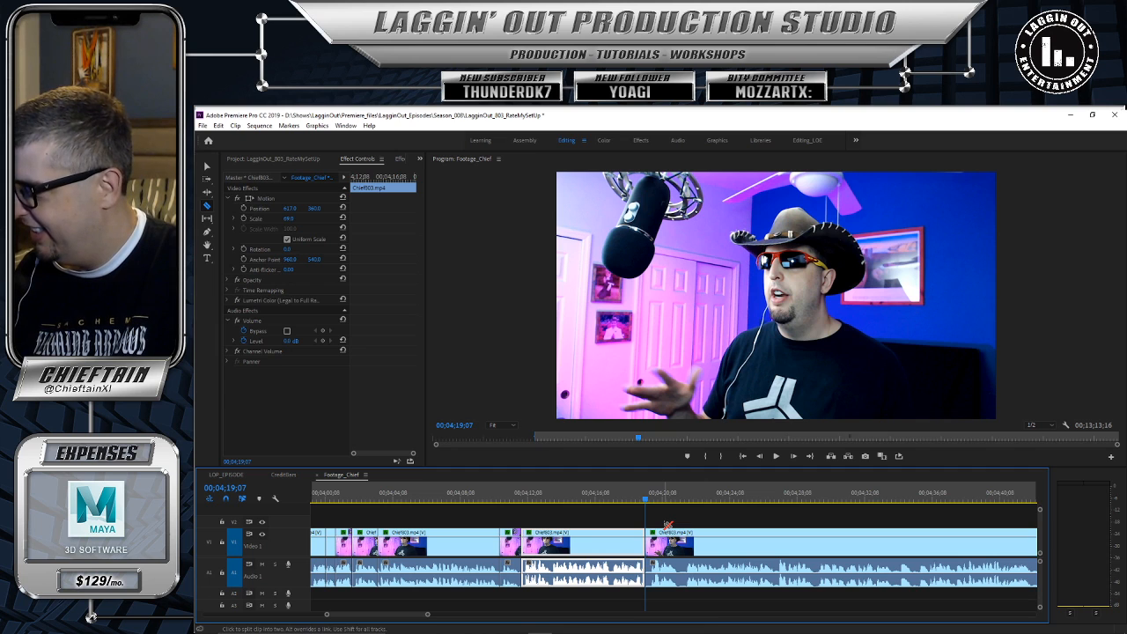
{"action": "key", "text": "v"}
{"action": "left_click_drag", "start_coordinate": [650, 534], "coordinate": [746, 540]}
{"action": "left_click", "coordinate": [748, 535]}
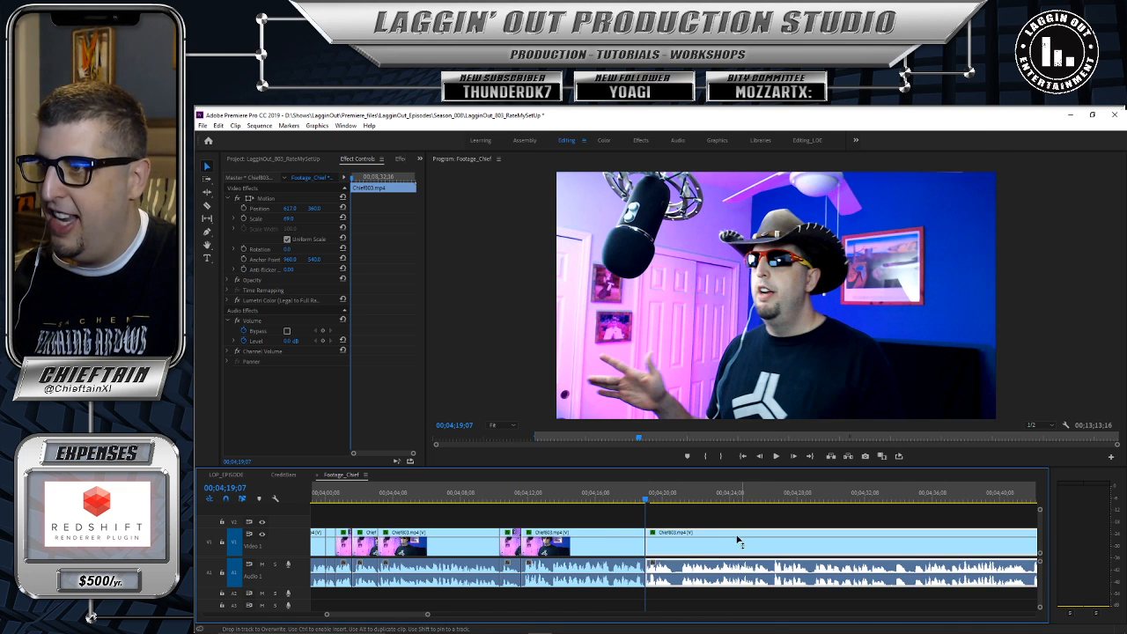
Step: Play across the new cut from 00;04;17;10 to 00;04;25;11, then replay from 00;04;23;10 to 00;04;24;07
{"action": "left_click_drag", "start_coordinate": [641, 500], "coordinate": [614, 499]}
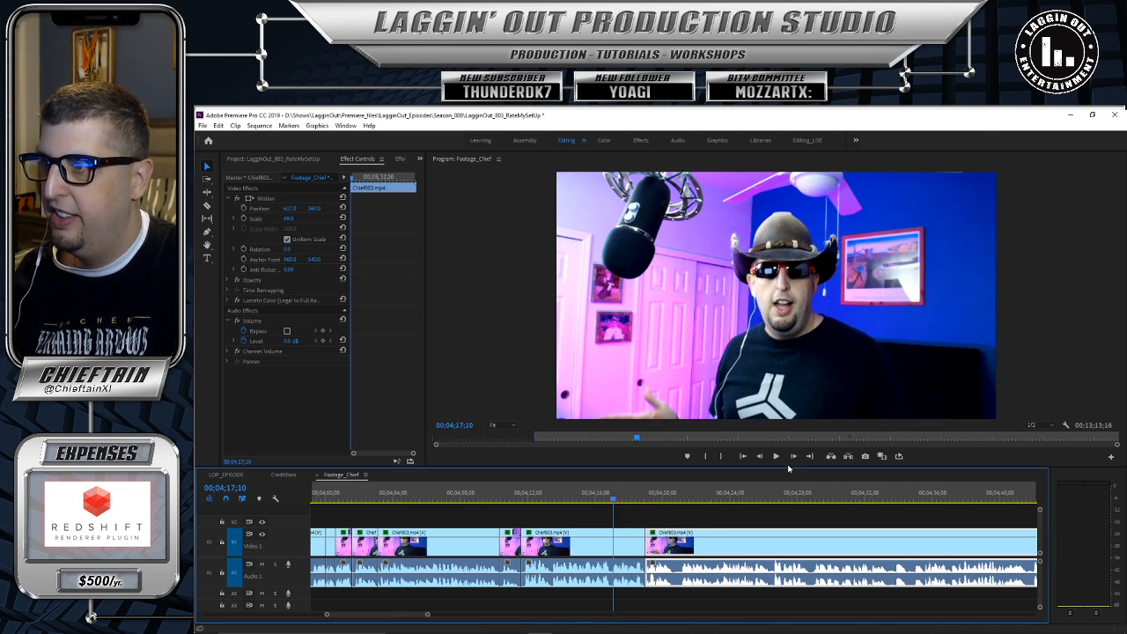
{"action": "left_click", "coordinate": [776, 457]}
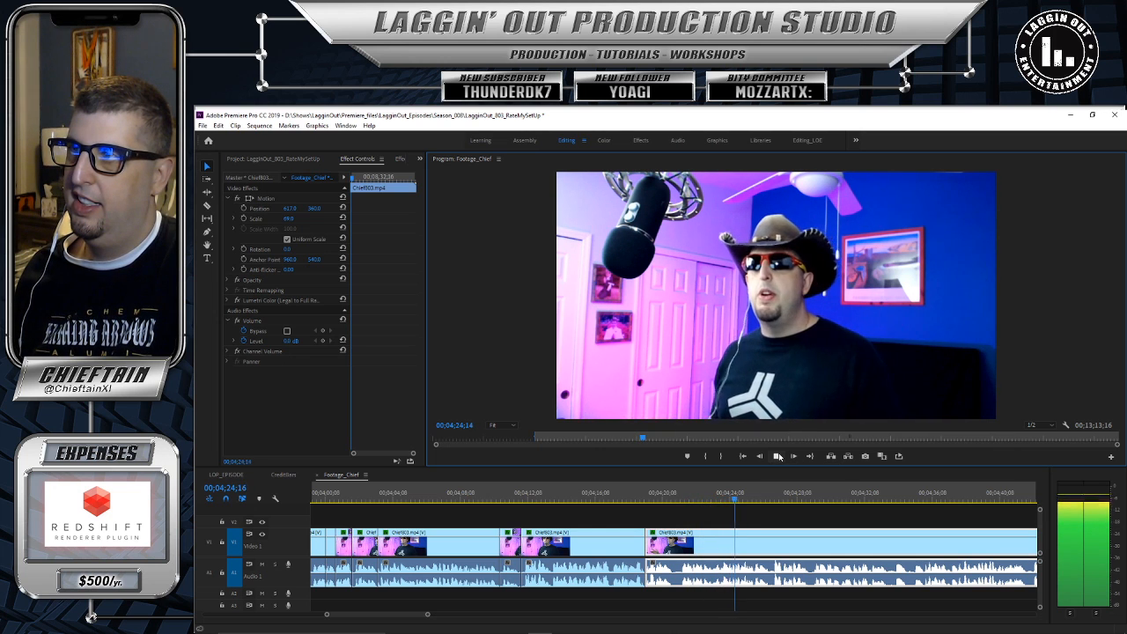
{"action": "left_click", "coordinate": [778, 456]}
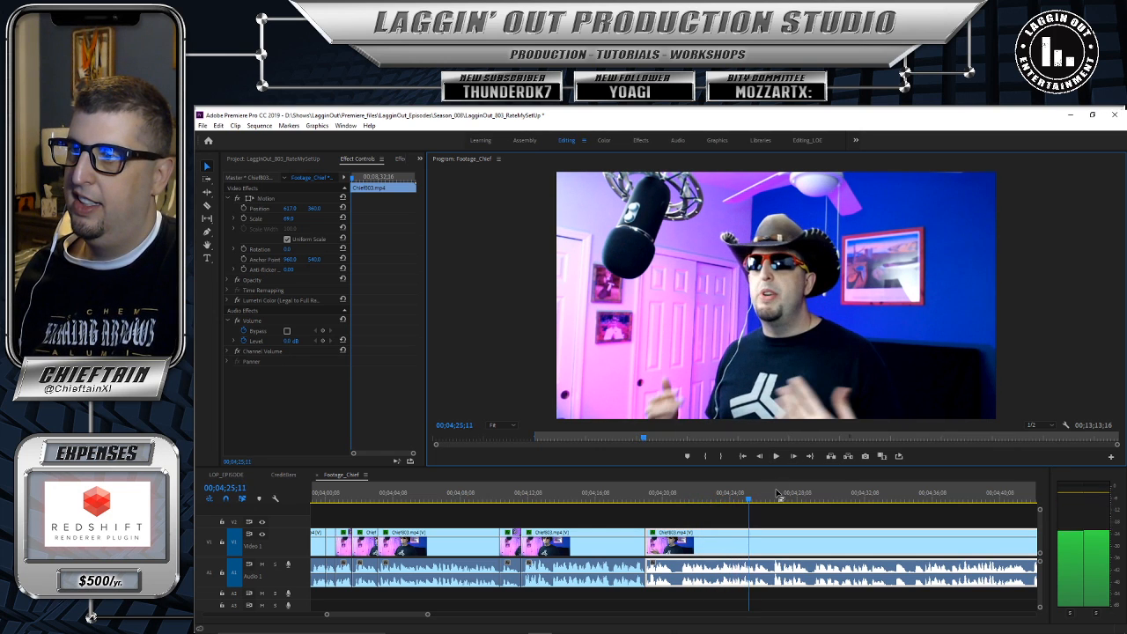
{"action": "left_click", "coordinate": [715, 501]}
{"action": "left_click", "coordinate": [776, 456]}
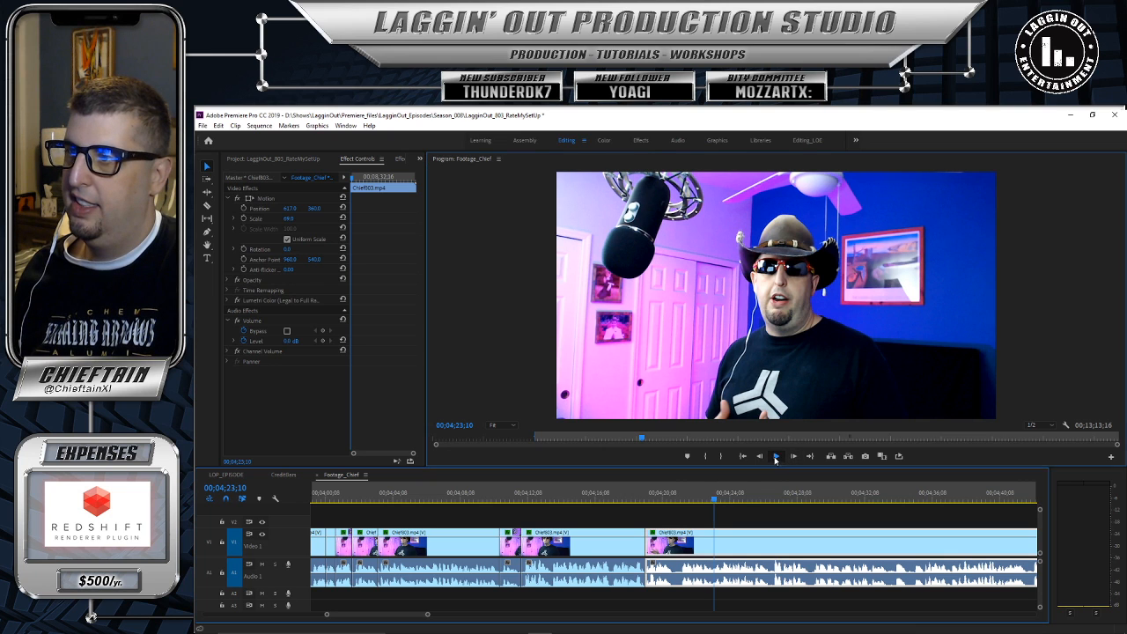
{"action": "left_click", "coordinate": [776, 456]}
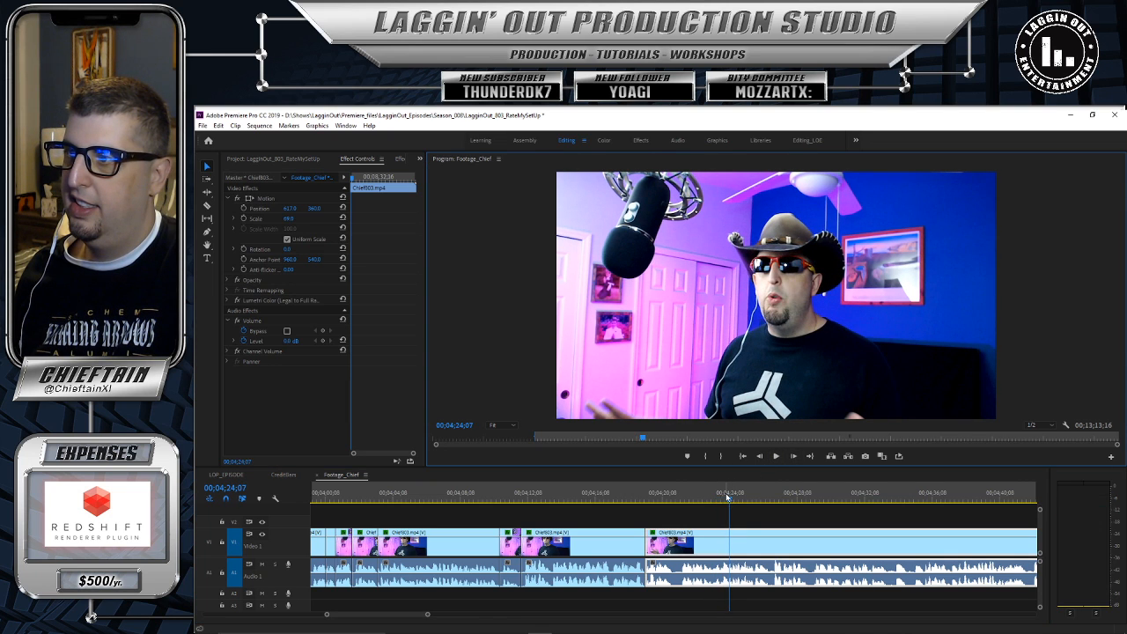
Step: Split the clip shortly after the 00;04;19;07 cut, trim the second part's start to 00;04;23;20, and close the gap
{"action": "left_click", "coordinate": [720, 498]}
{"action": "left_click_drag", "start_coordinate": [719, 498], "coordinate": [722, 499]}
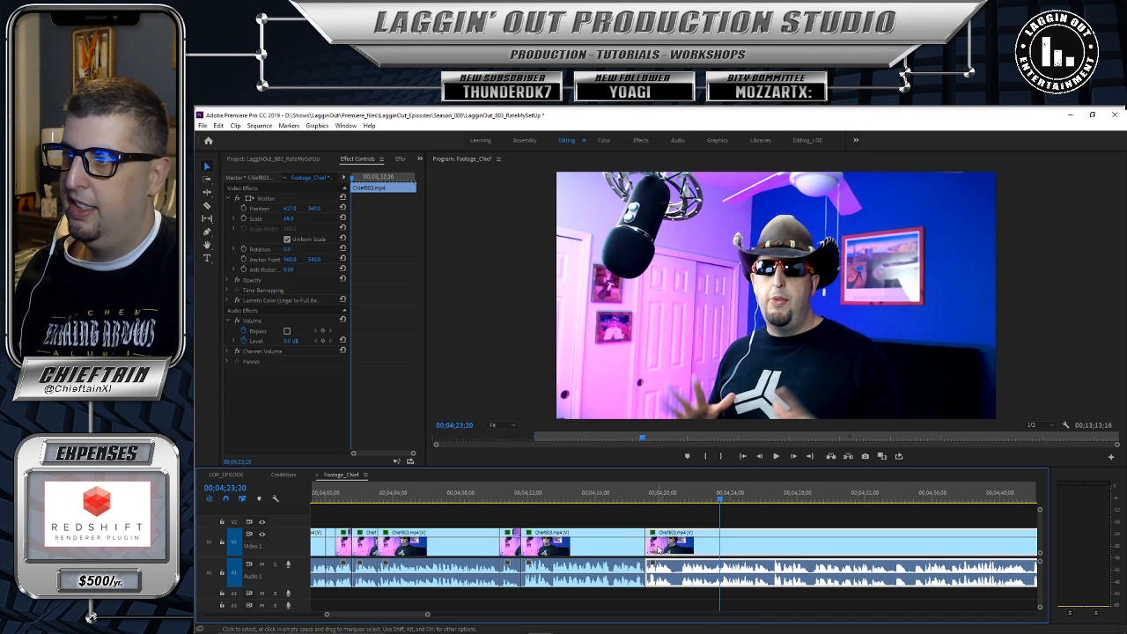
{"action": "key", "text": "x"}
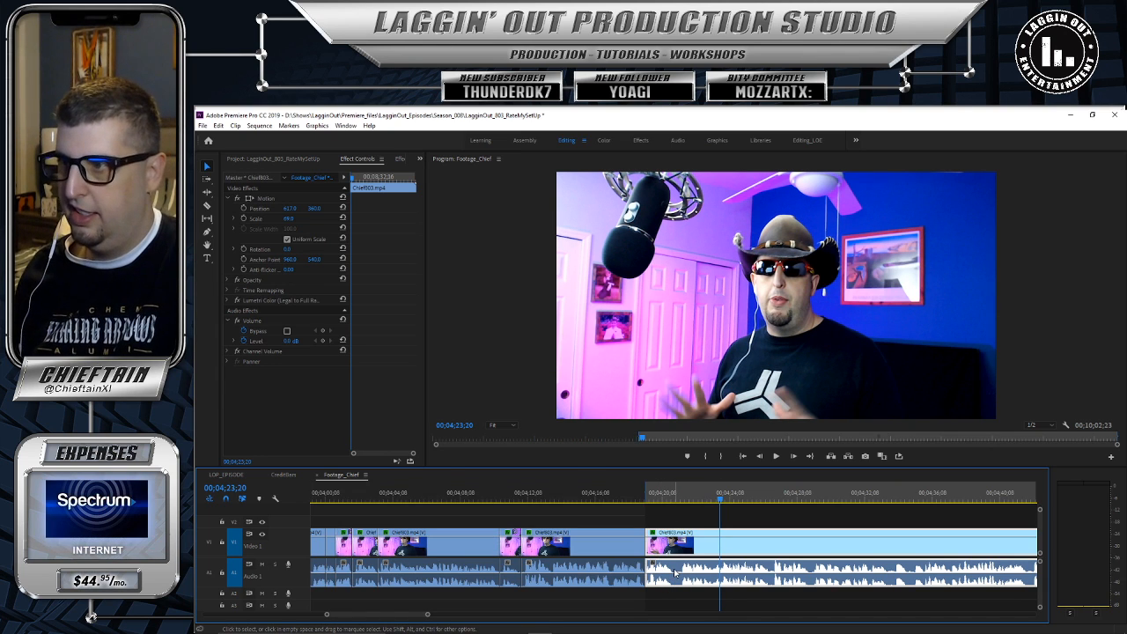
{"action": "key", "text": "c"}
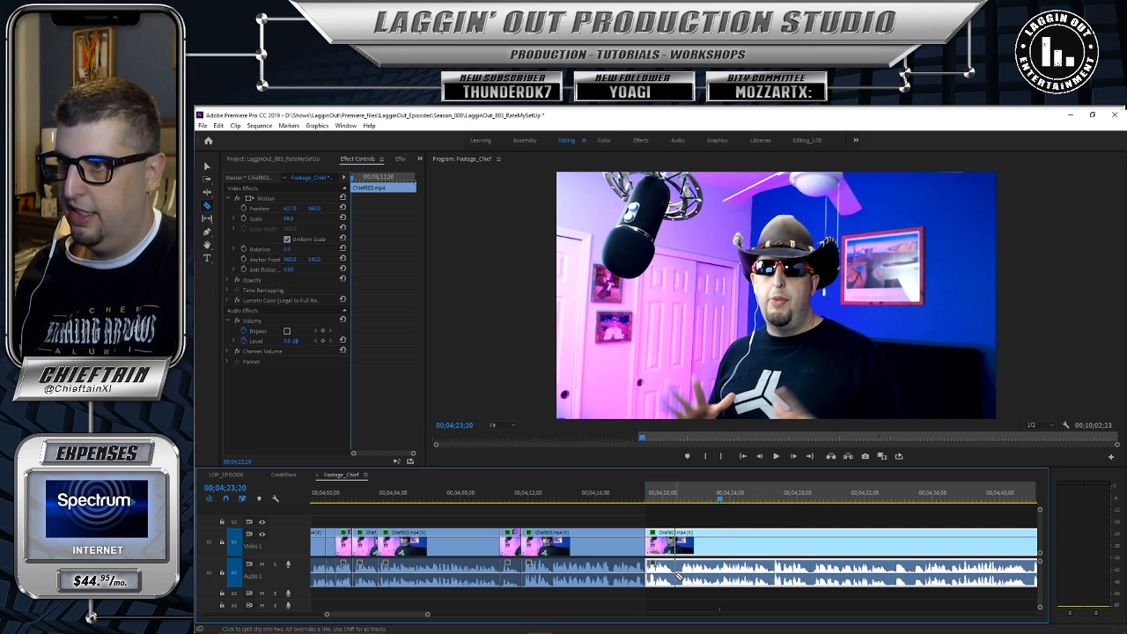
{"action": "left_click", "coordinate": [679, 578]}
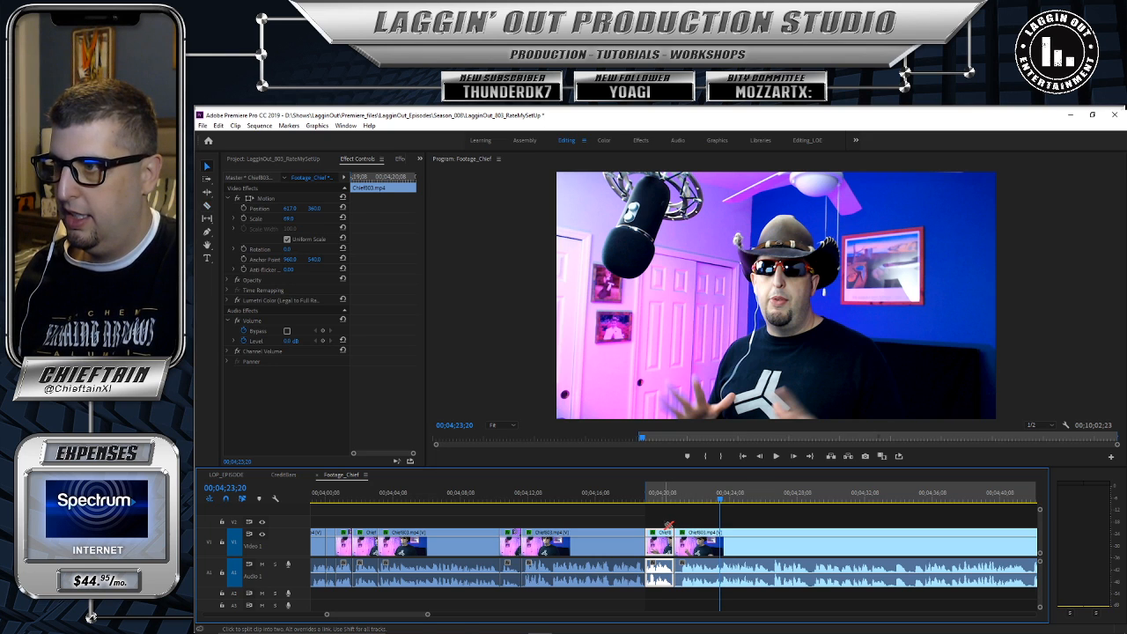
{"action": "key", "text": "v"}
{"action": "left_click_drag", "start_coordinate": [679, 532], "coordinate": [750, 534]}
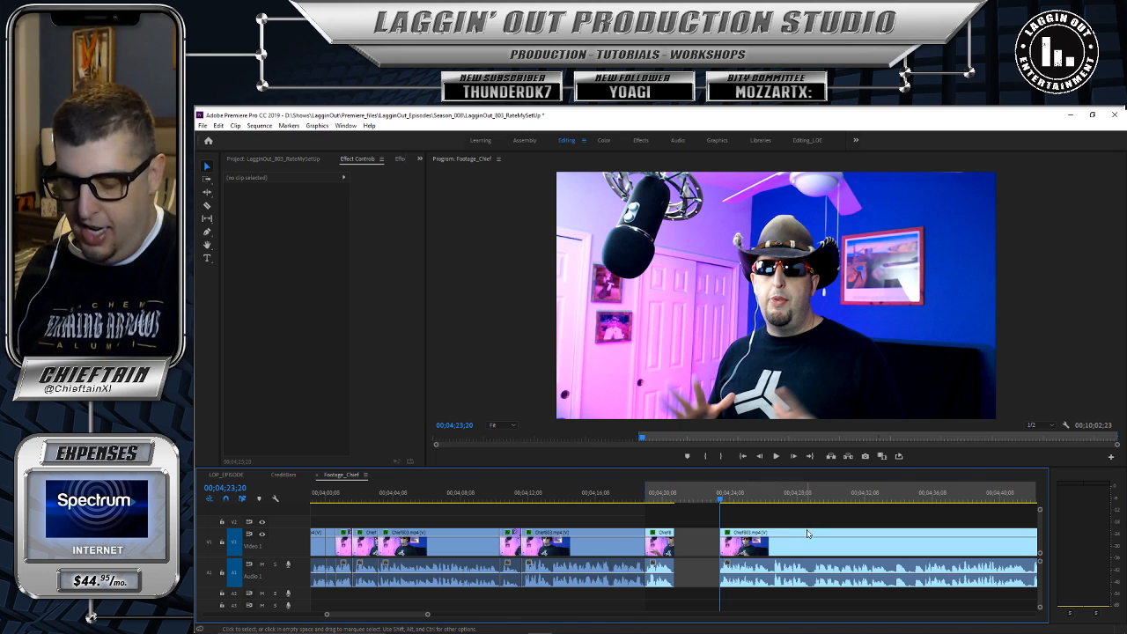
{"action": "left_click_drag", "start_coordinate": [788, 535], "coordinate": [710, 515]}
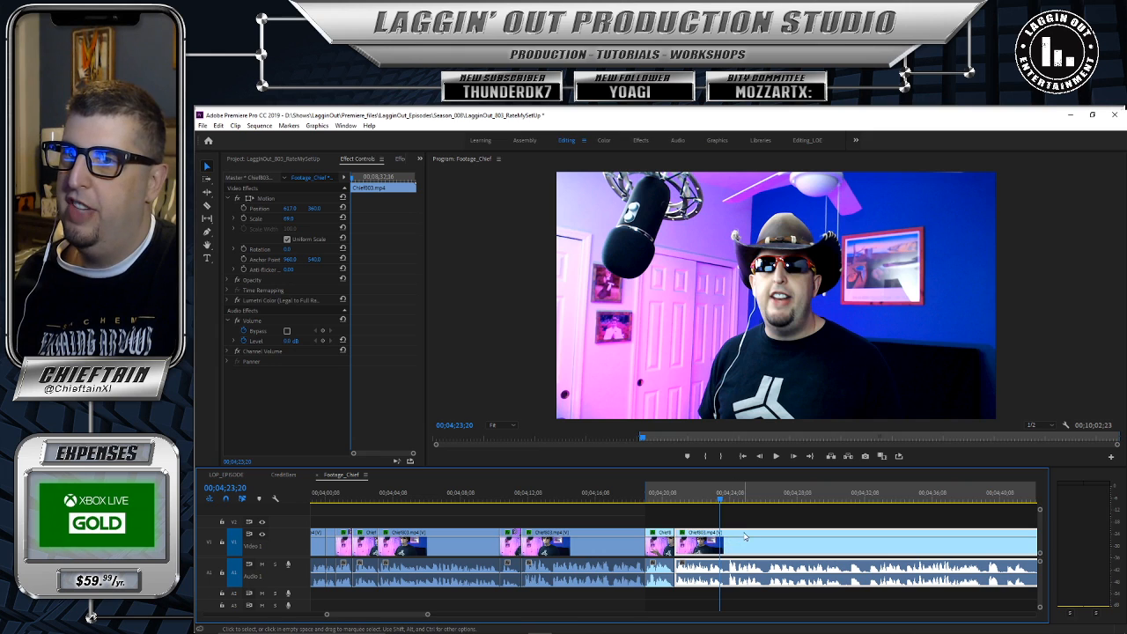
{"action": "left_click_drag", "start_coordinate": [745, 537], "coordinate": [799, 541]}
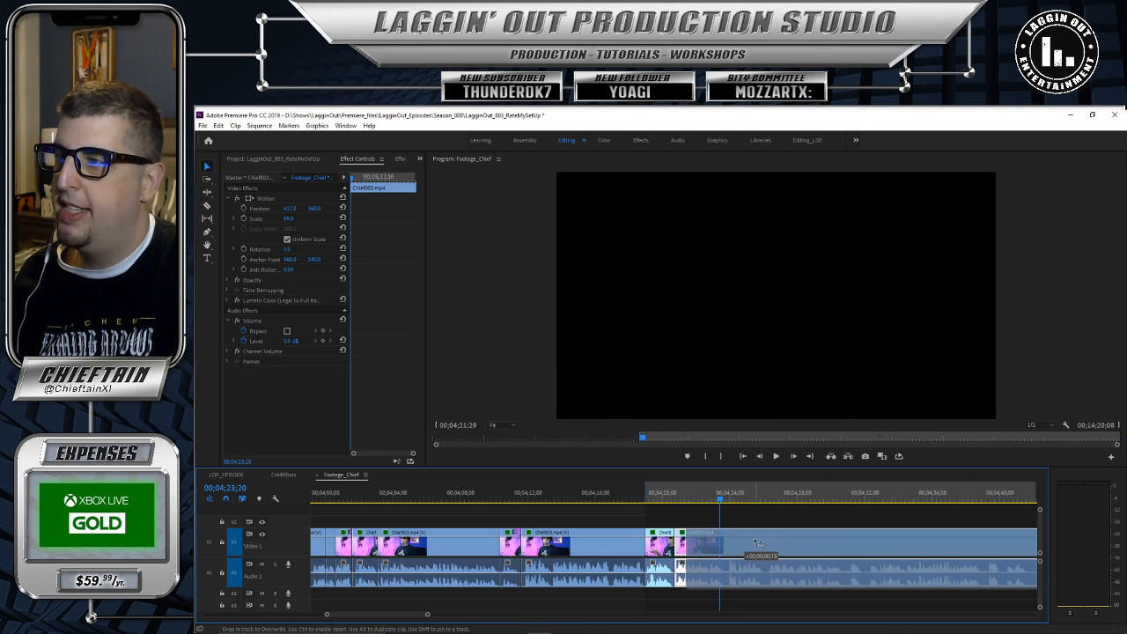
{"action": "left_click_drag", "start_coordinate": [755, 544], "coordinate": [753, 542]}
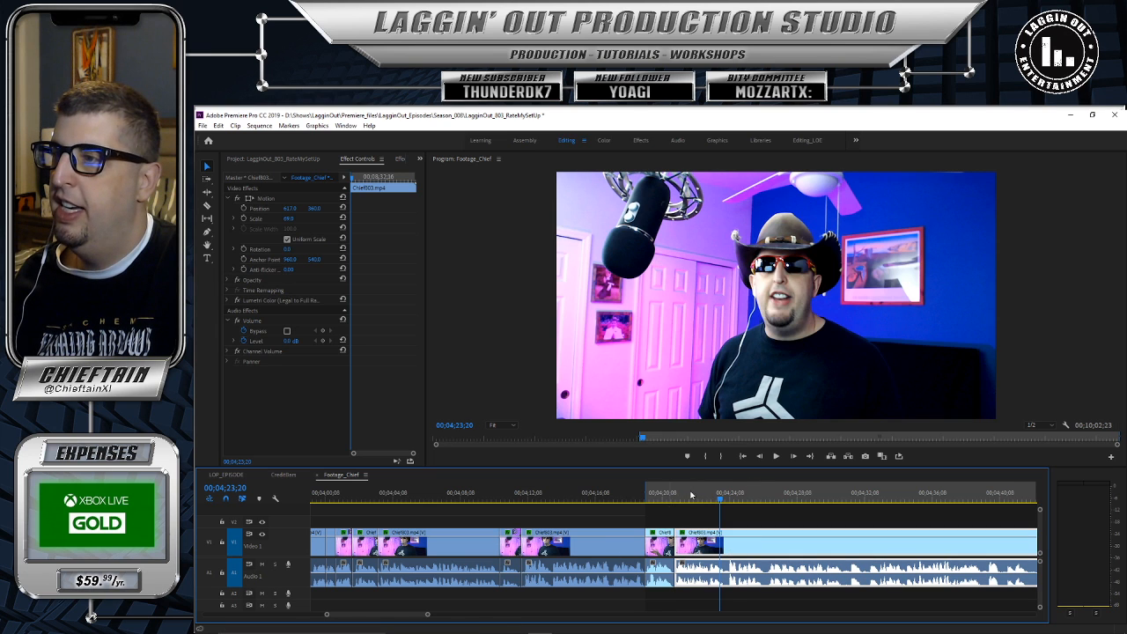
Step: Play the edited footage from 00;04;18;09 to 00;04;33;01 and return the playhead to 00;04;30;28
{"action": "left_click_drag", "start_coordinate": [688, 498], "coordinate": [635, 499]}
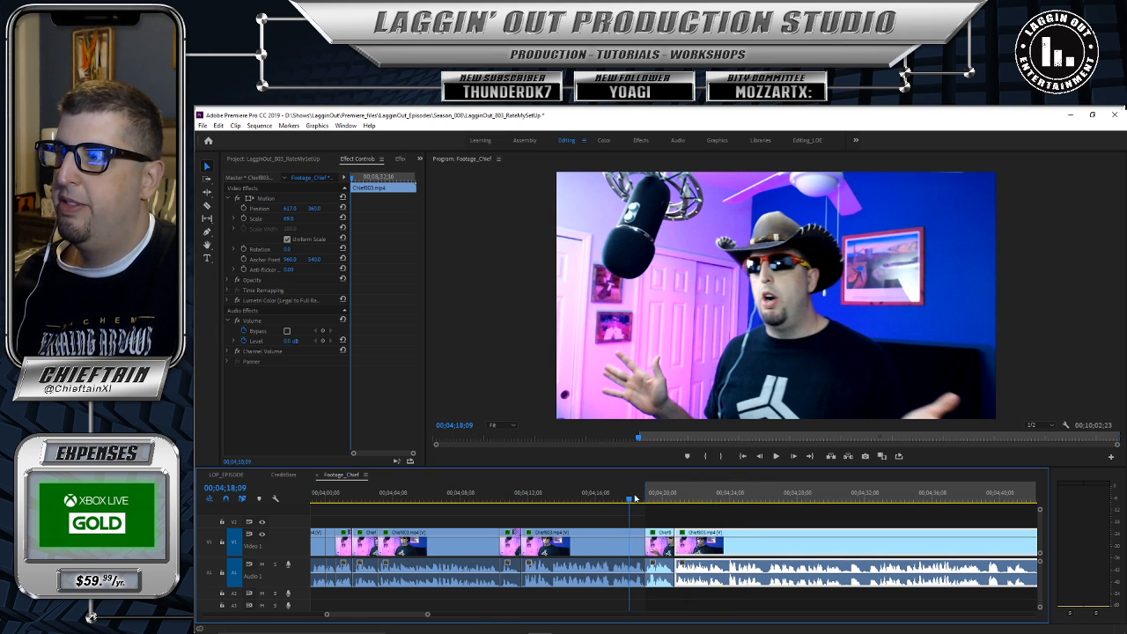
{"action": "left_click", "coordinate": [775, 456]}
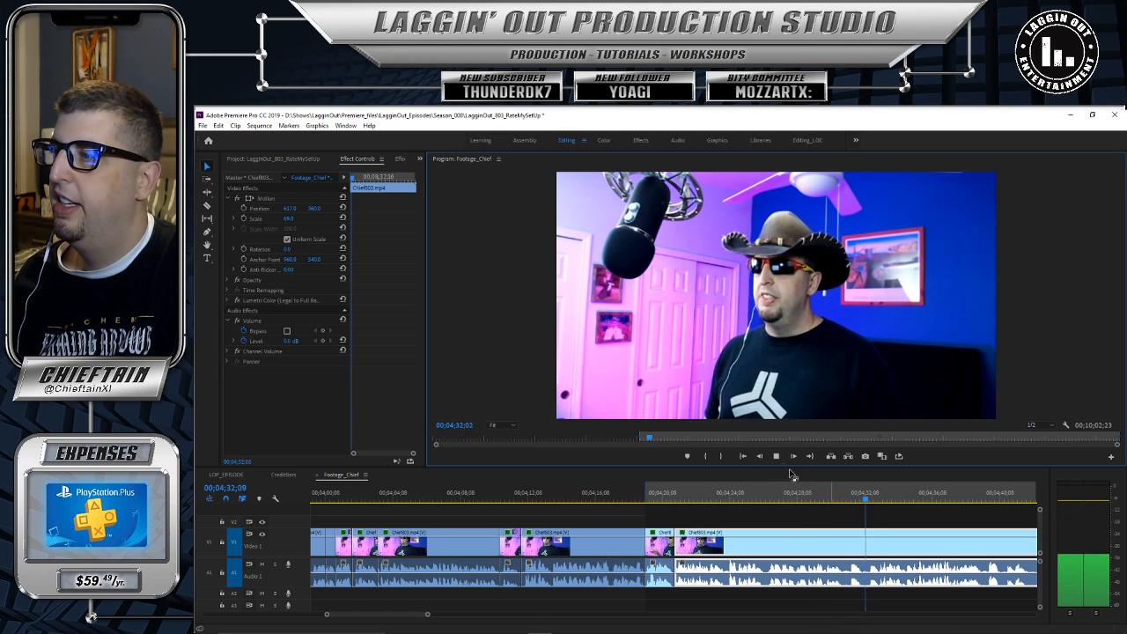
{"action": "key", "text": "space"}
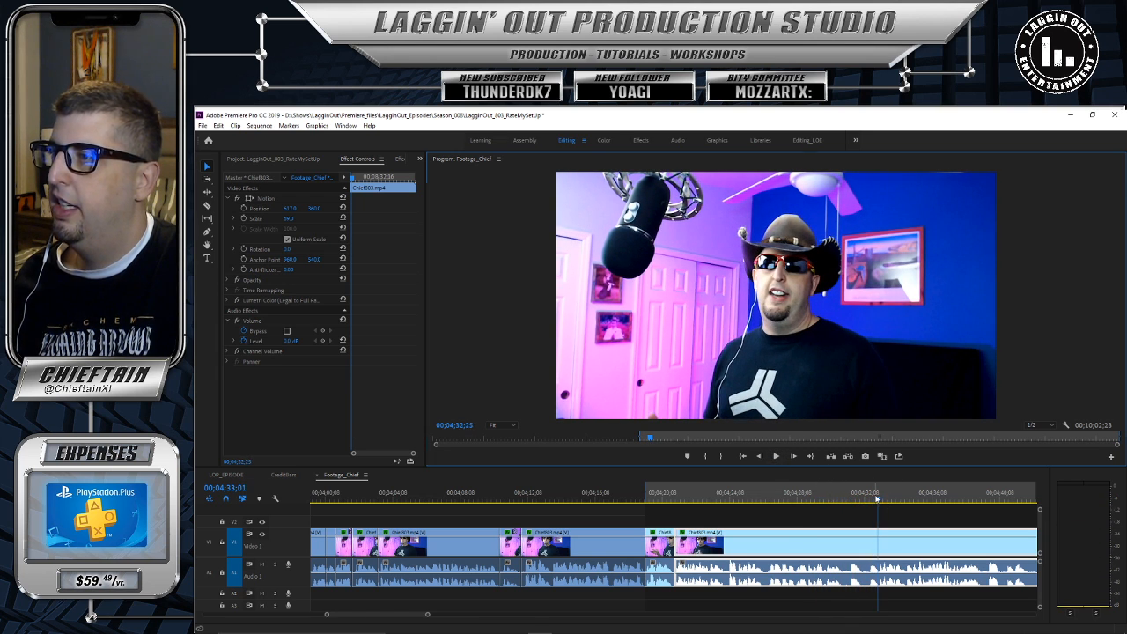
{"action": "left_click_drag", "start_coordinate": [877, 499], "coordinate": [844, 501]}
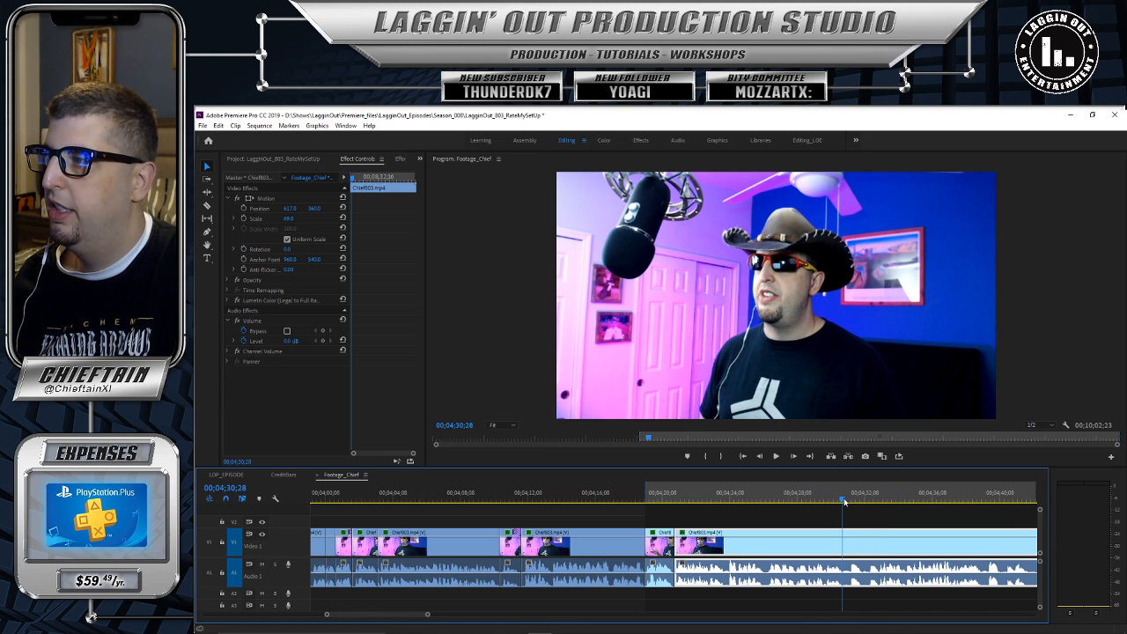
Step: Split the clip at 00;04;30;28, trim the second part's start to 00;04;32;15, and close the gap
{"action": "key", "text": "c"}
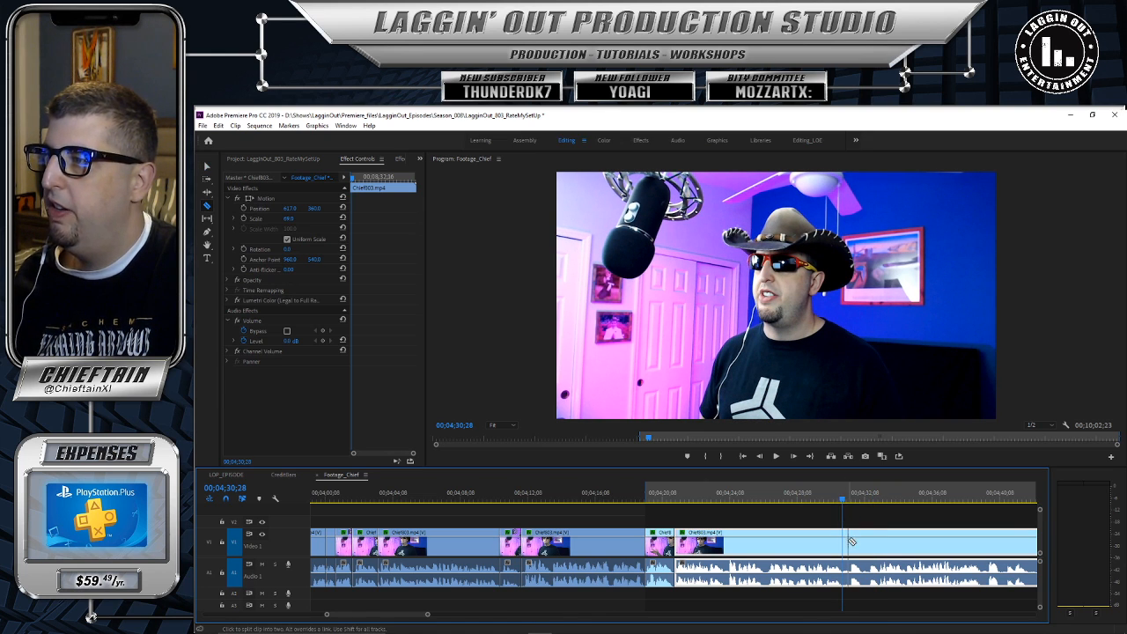
{"action": "left_click", "coordinate": [845, 539]}
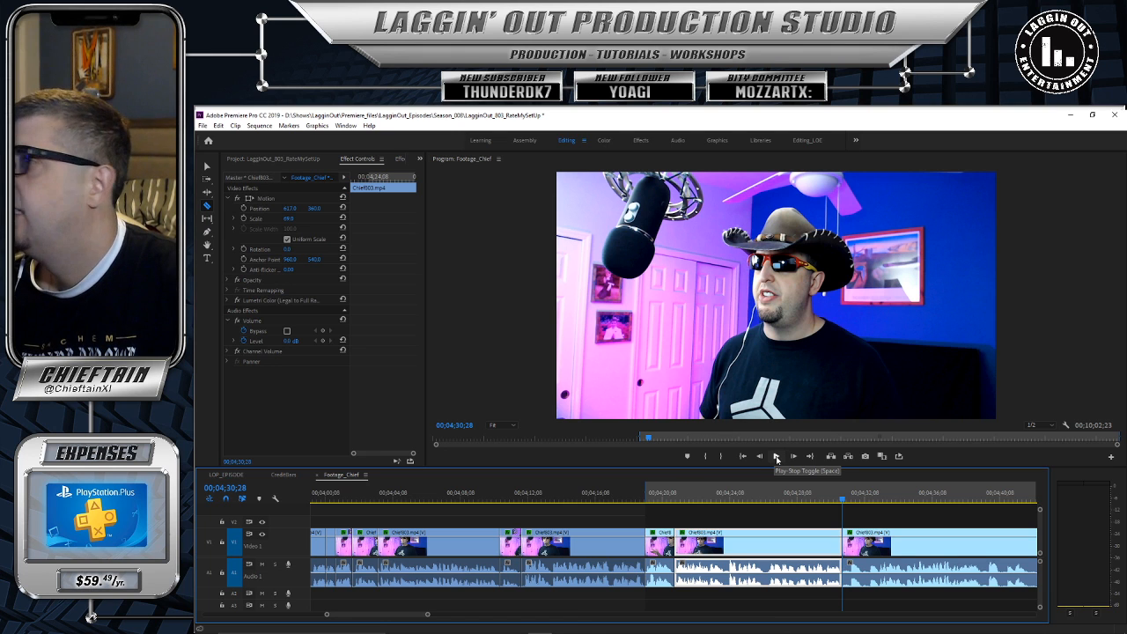
{"action": "left_click", "coordinate": [776, 457]}
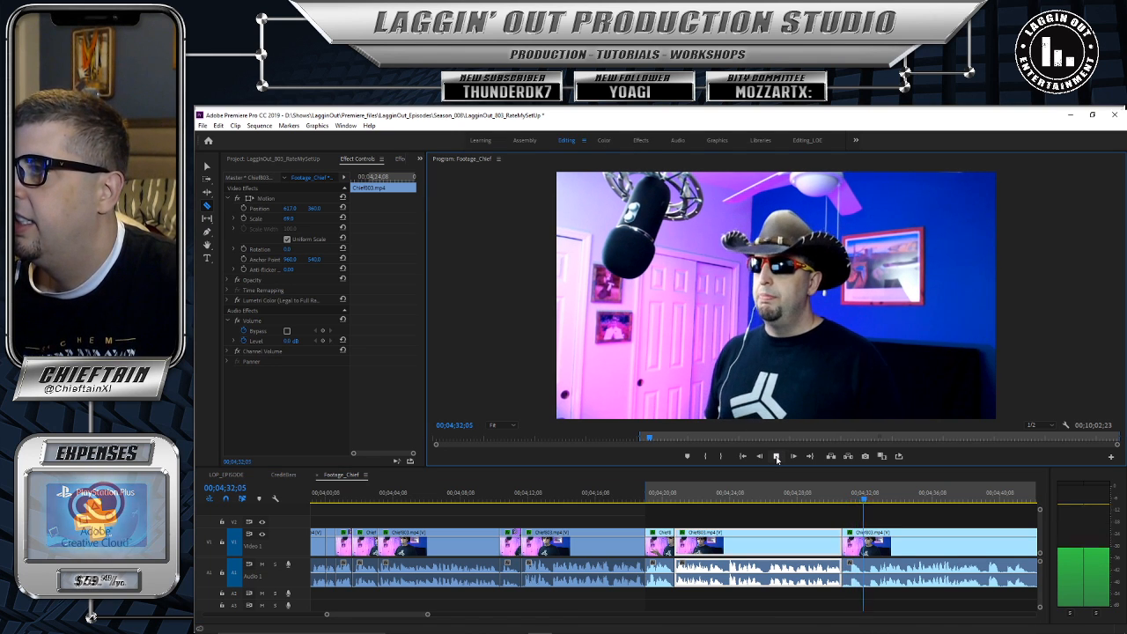
{"action": "left_click", "coordinate": [870, 499]}
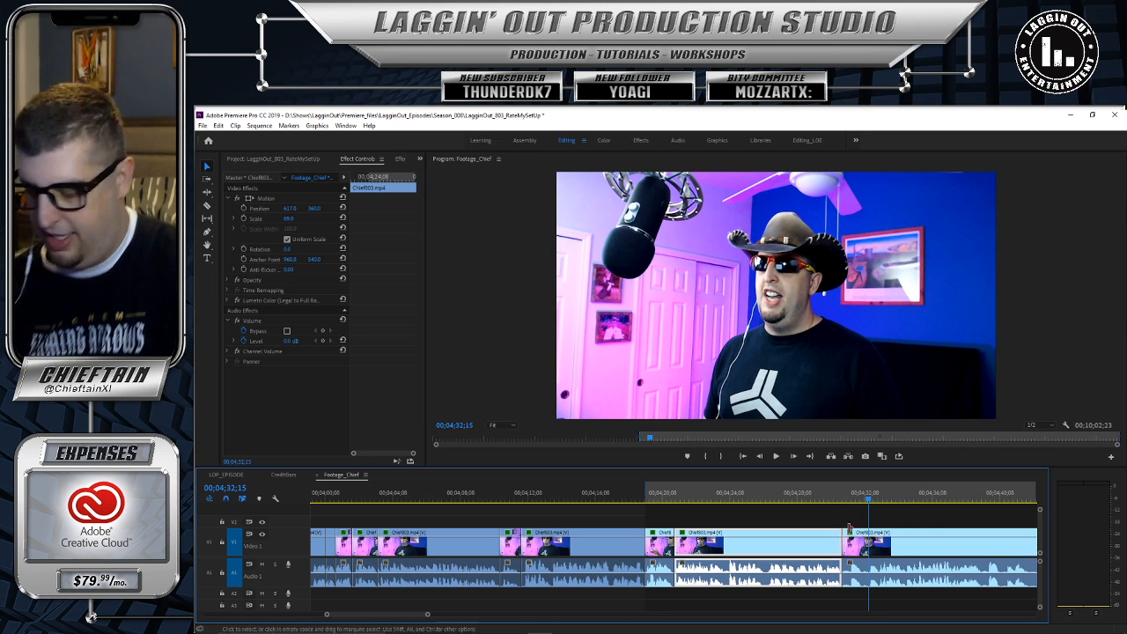
{"action": "left_click_drag", "start_coordinate": [844, 535], "coordinate": [805, 501]}
Step: Play across the new cut to 00;04;38;04, then replay from shortly before the cut to 00;04;37;27
{"action": "left_click", "coordinate": [777, 457]}
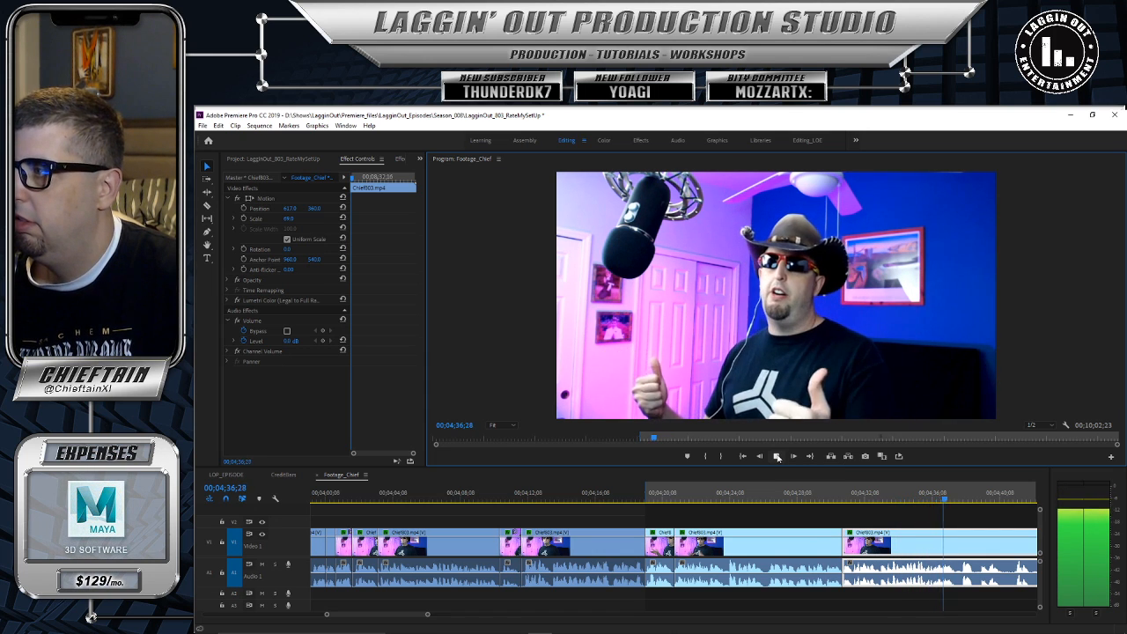
{"action": "left_click", "coordinate": [777, 456]}
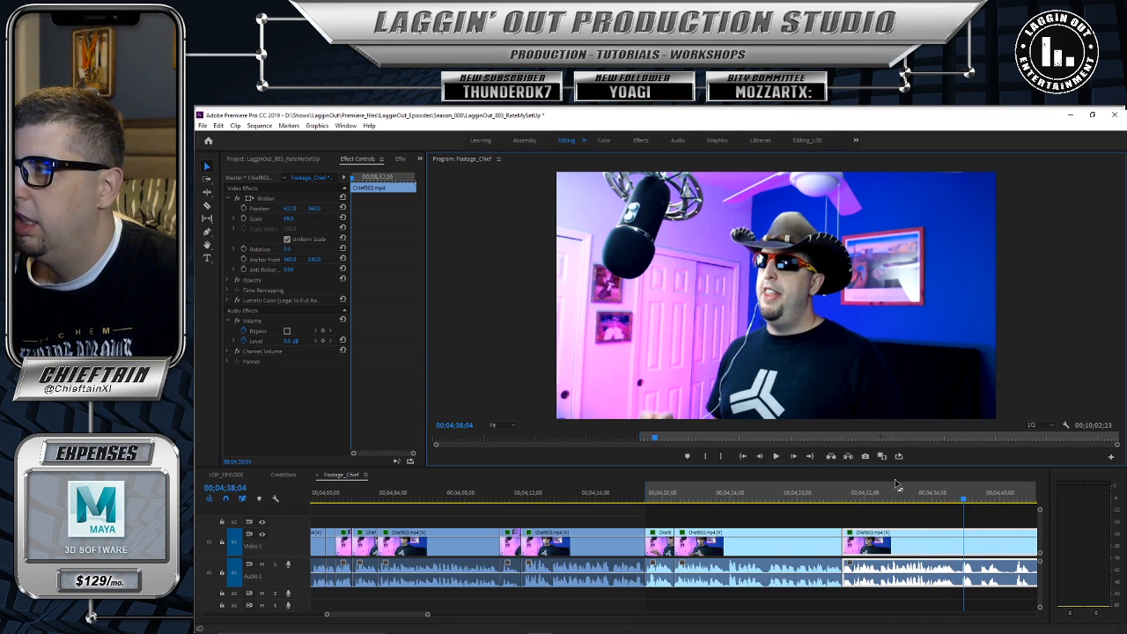
{"action": "left_click", "coordinate": [962, 498]}
{"action": "left_click", "coordinate": [946, 499]}
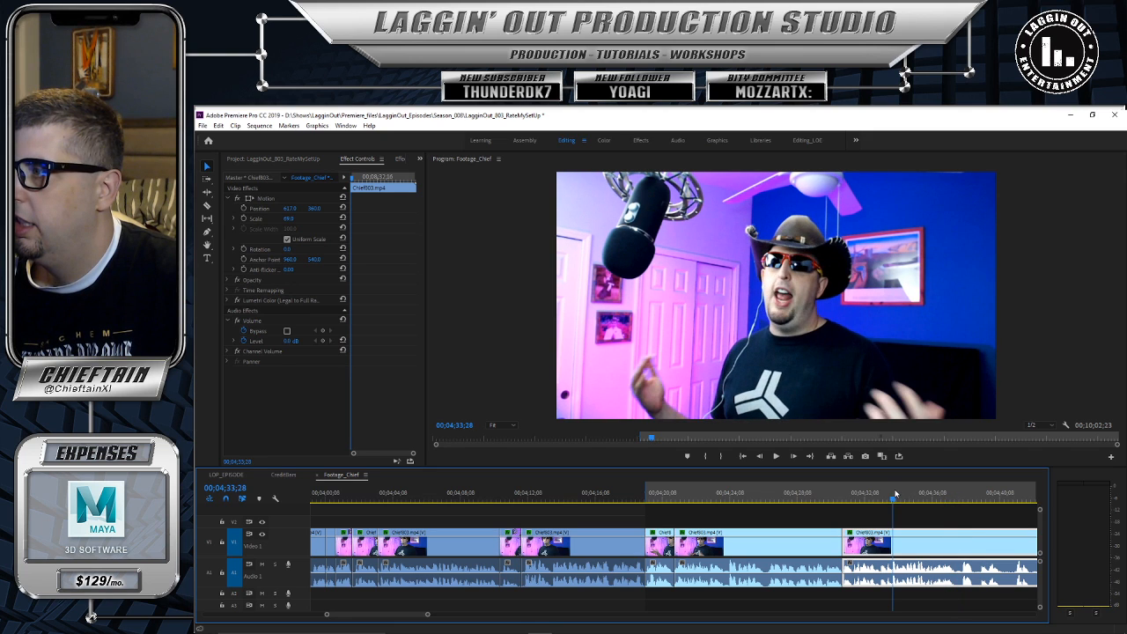
{"action": "left_click_drag", "start_coordinate": [895, 496], "coordinate": [814, 498]}
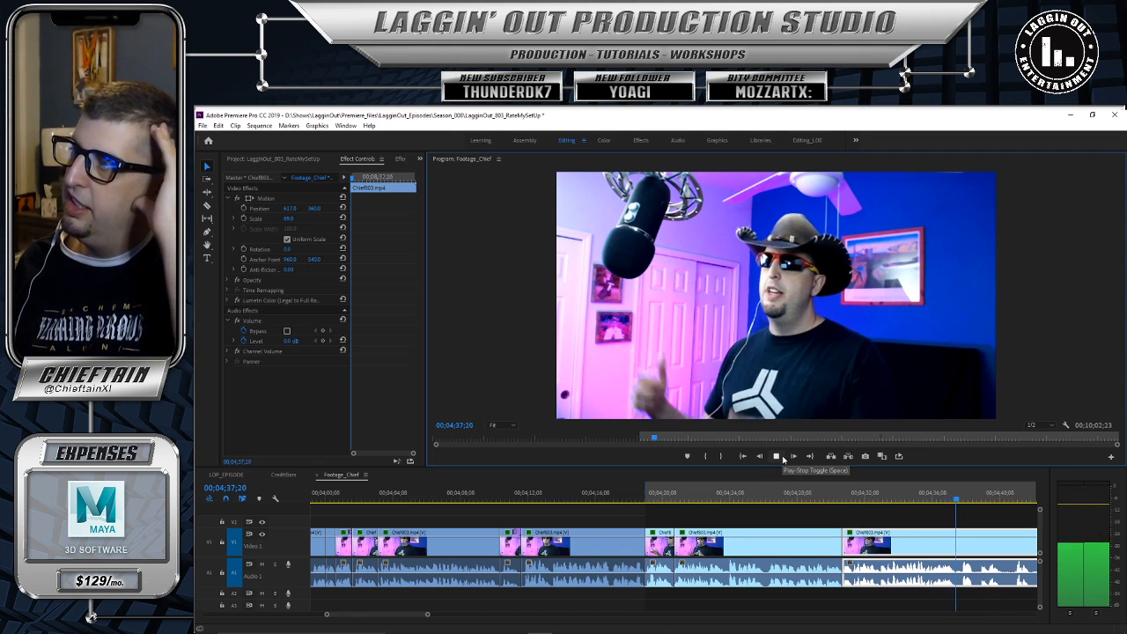
{"action": "left_click", "coordinate": [782, 457]}
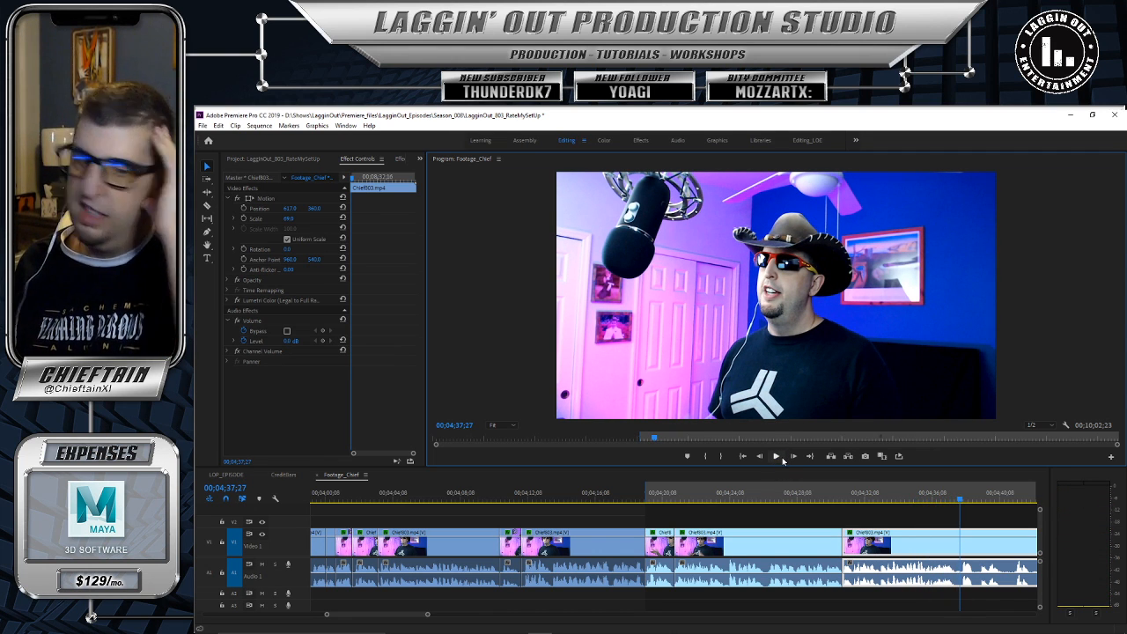
{"action": "mouse_move", "coordinate": [862, 632]}
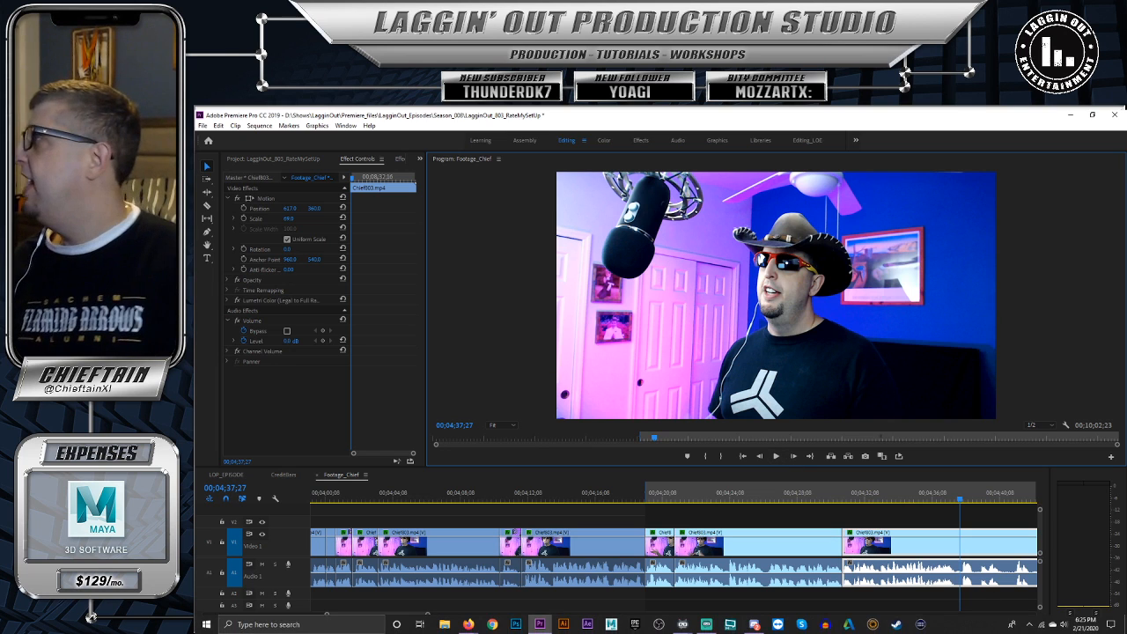
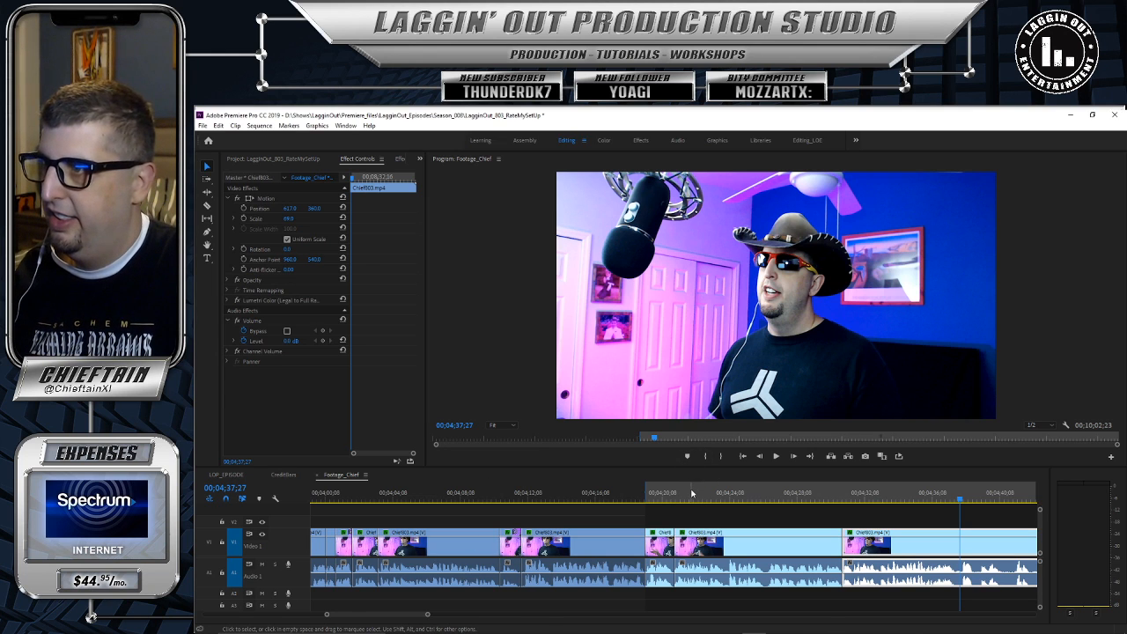
Step: Play the edited footage from 00;04;18;20 to 00;04;33;05 and split the clip there
{"action": "left_click", "coordinate": [690, 494]}
{"action": "left_click_drag", "start_coordinate": [641, 494], "coordinate": [636, 494]}
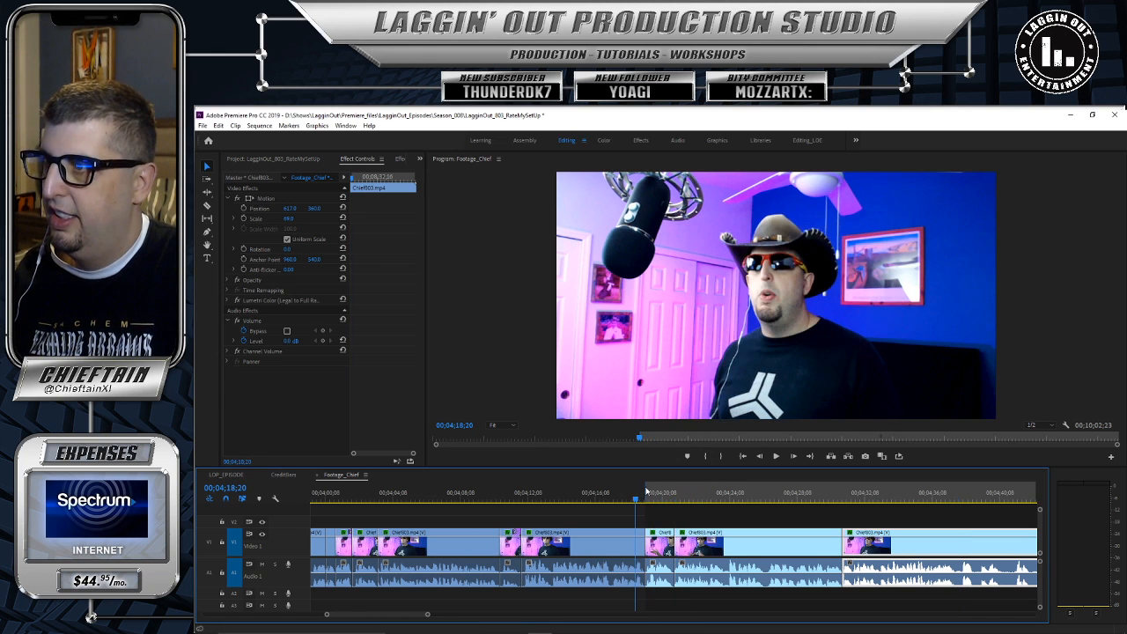
{"action": "left_click", "coordinate": [777, 457]}
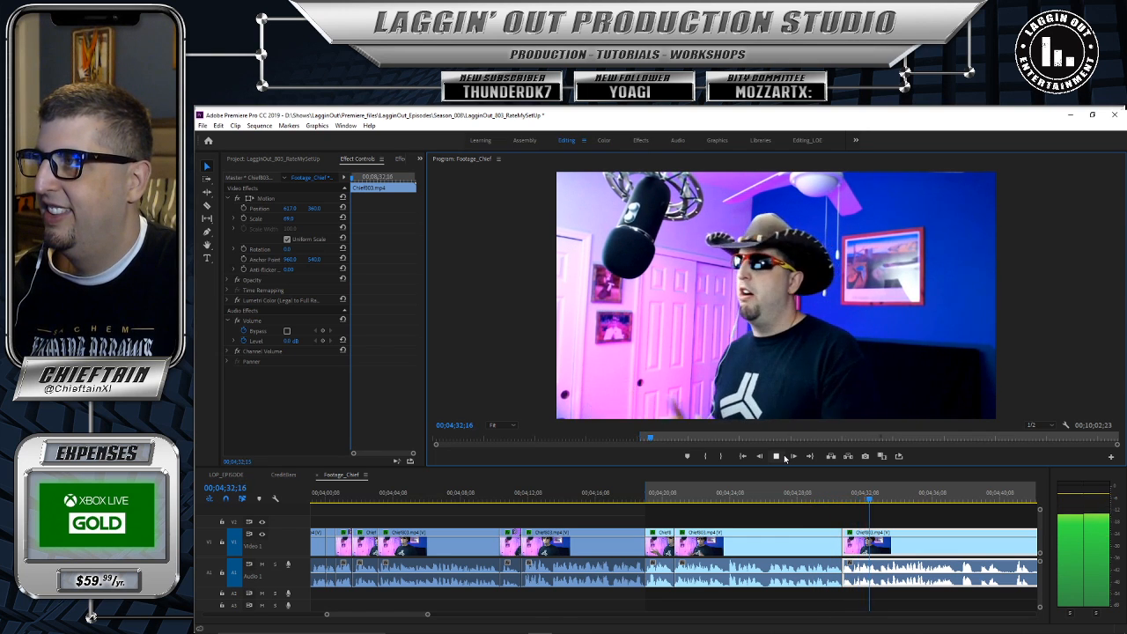
{"action": "left_click", "coordinate": [778, 456]}
{"action": "key", "text": "c"}
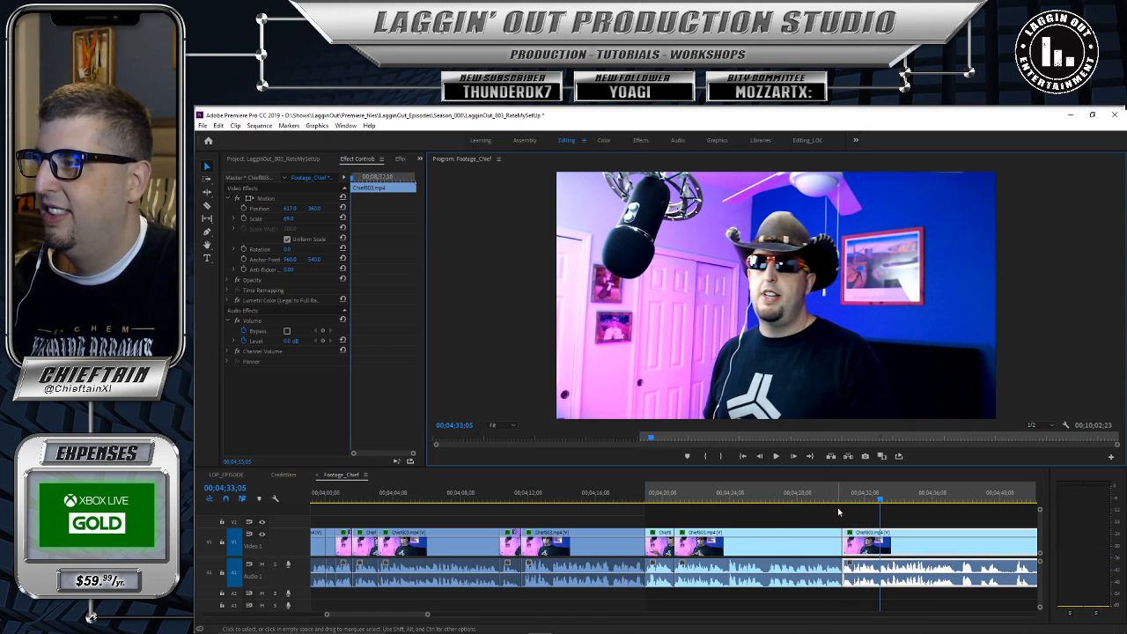
{"action": "left_click", "coordinate": [881, 539]}
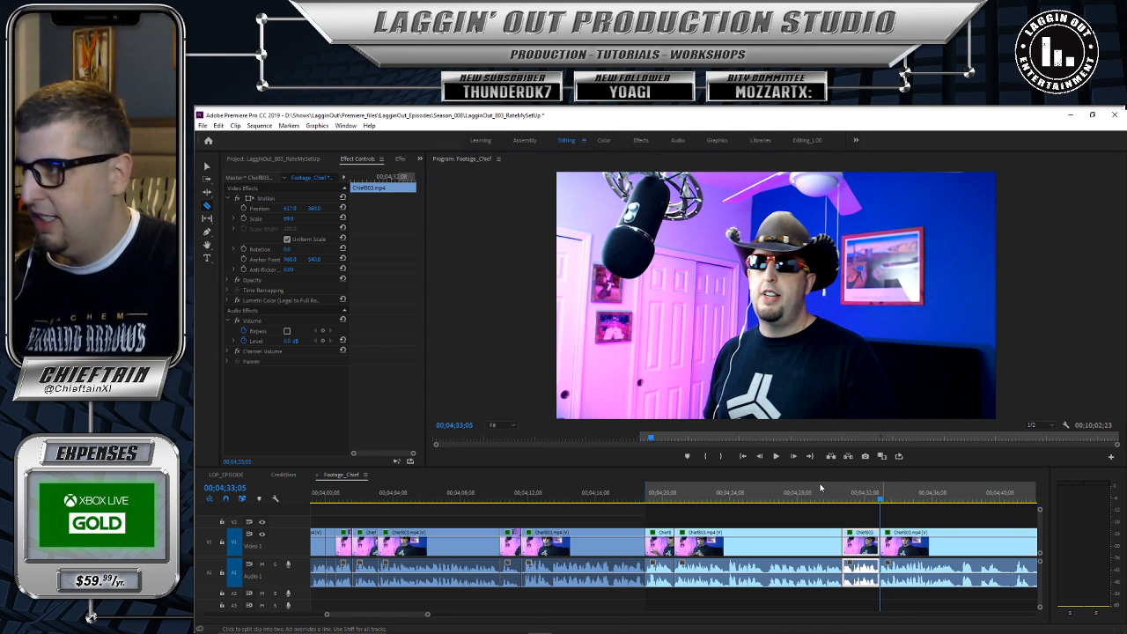
Step: Play on from the 00;04;33;05 split, then replay from 00;04;35;19 to 00;04;36;12
{"action": "left_click", "coordinate": [777, 456]}
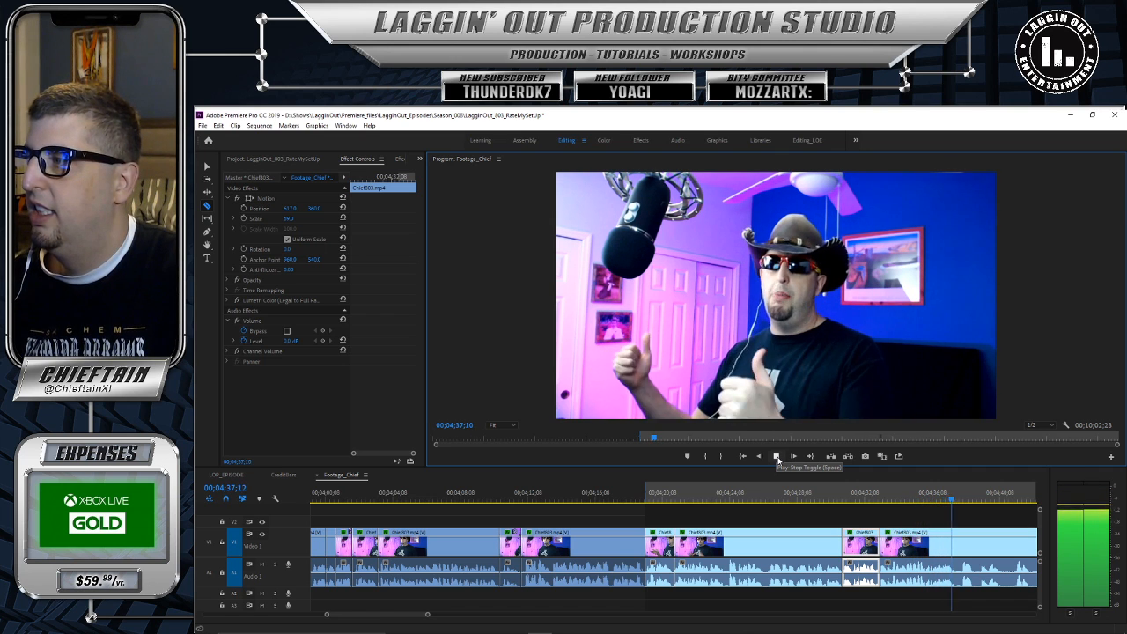
{"action": "left_click", "coordinate": [777, 456]}
{"action": "left_click_drag", "start_coordinate": [960, 502], "coordinate": [921, 504]}
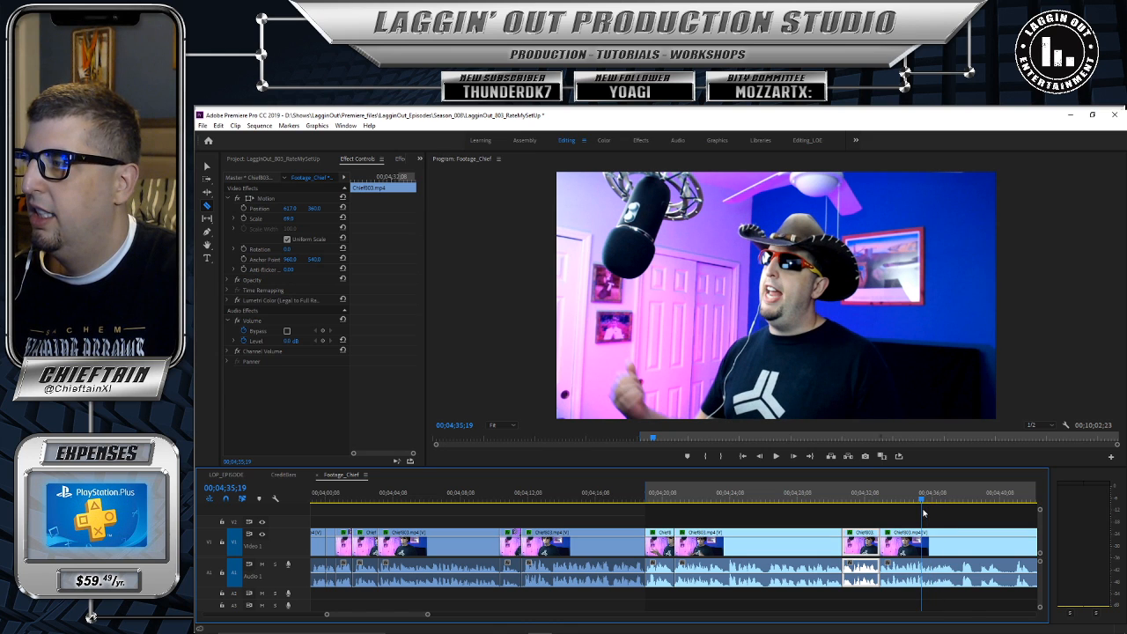
{"action": "left_click", "coordinate": [775, 456]}
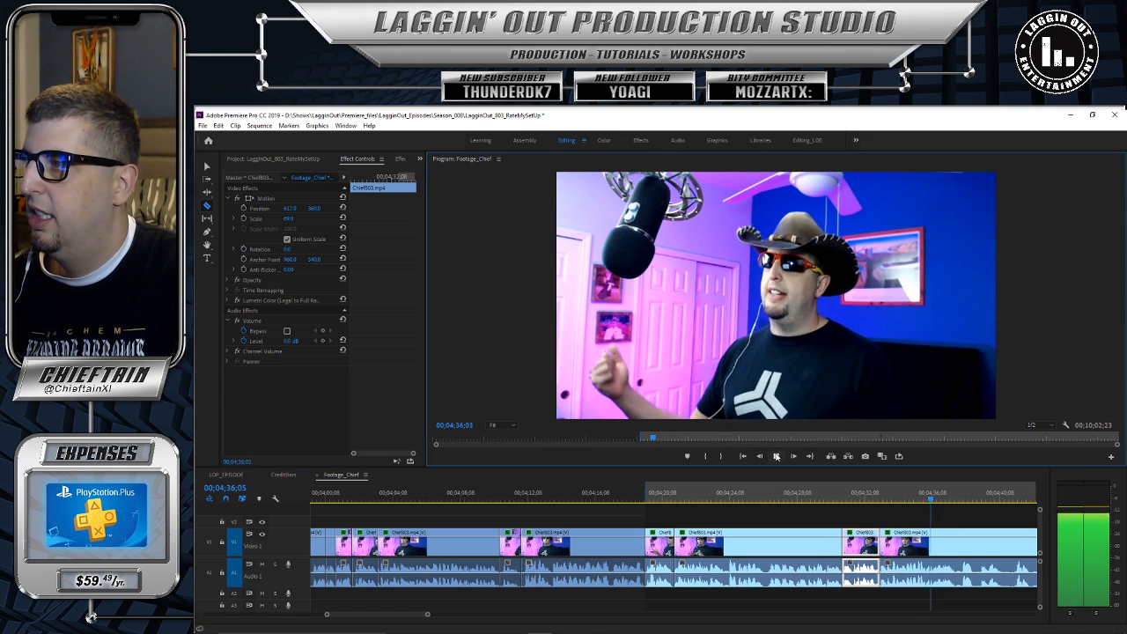
{"action": "key", "text": "space"}
Step: Replay the short clip between 00;04;30;28 and 00;04;33;05 and delete it from the sequence
{"action": "left_click_drag", "start_coordinate": [428, 616], "coordinate": [404, 616]}
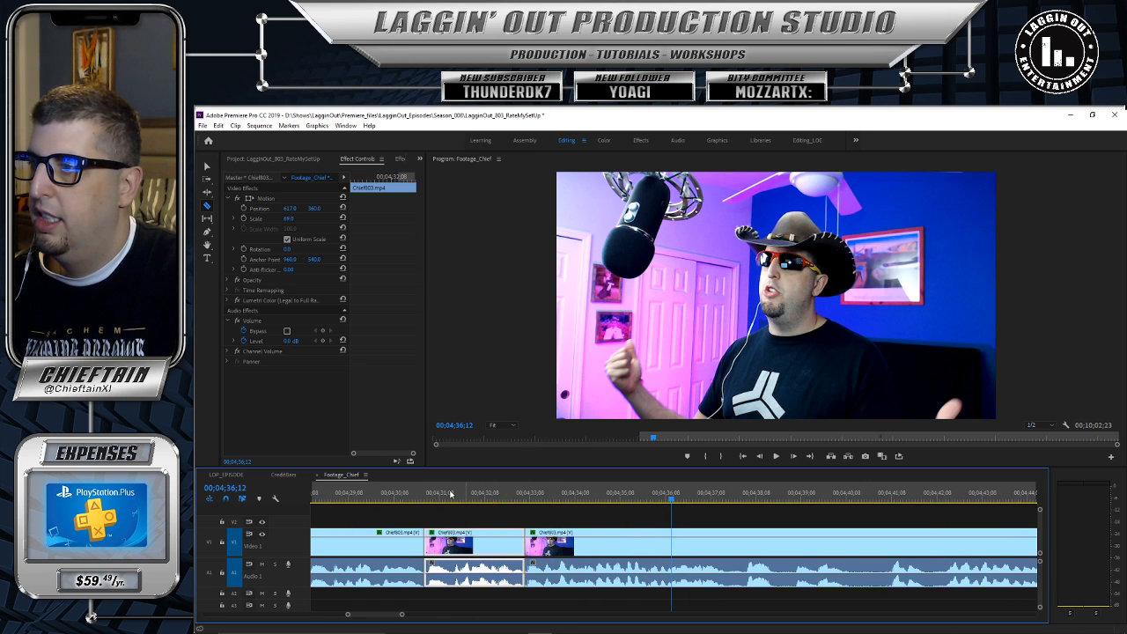
{"action": "left_click_drag", "start_coordinate": [448, 493], "coordinate": [441, 494]}
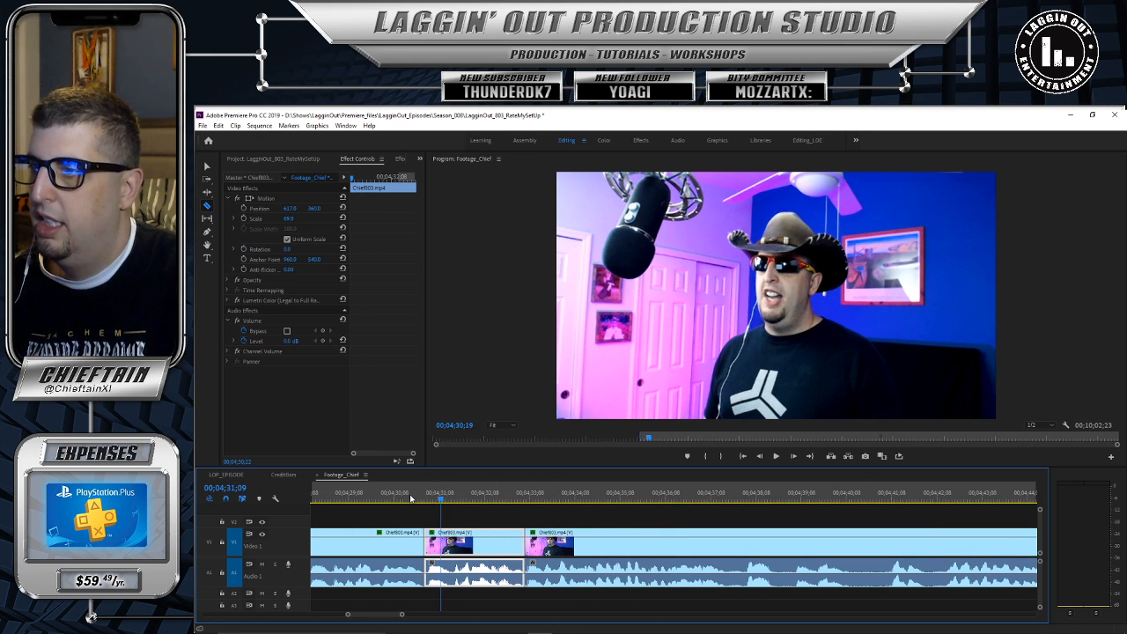
{"action": "left_click", "coordinate": [776, 457]}
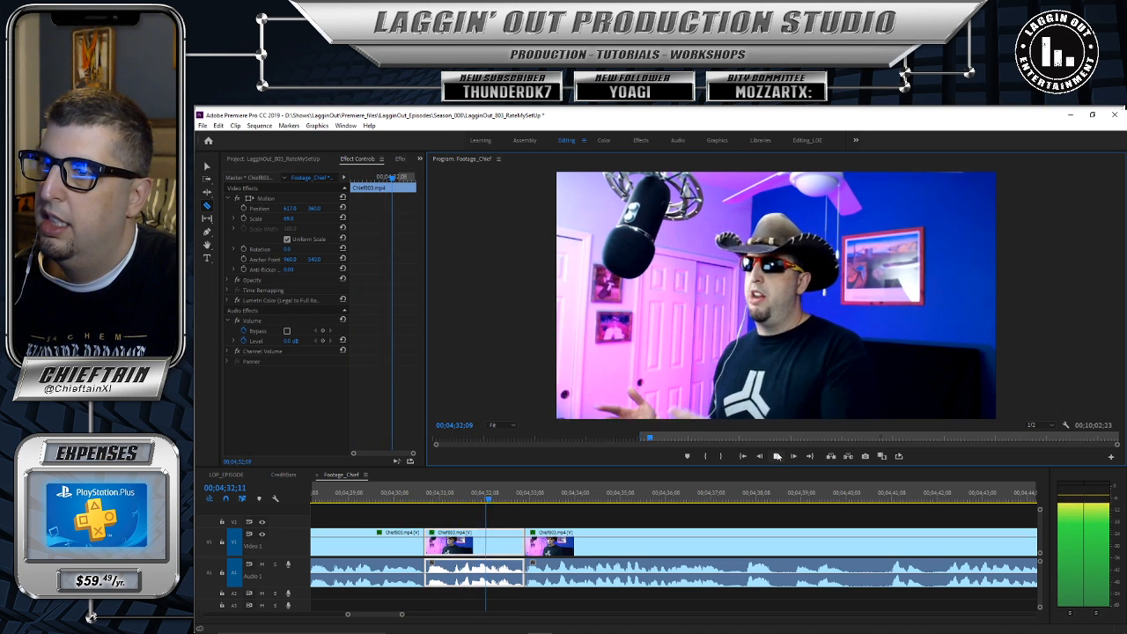
{"action": "left_click", "coordinate": [776, 456]}
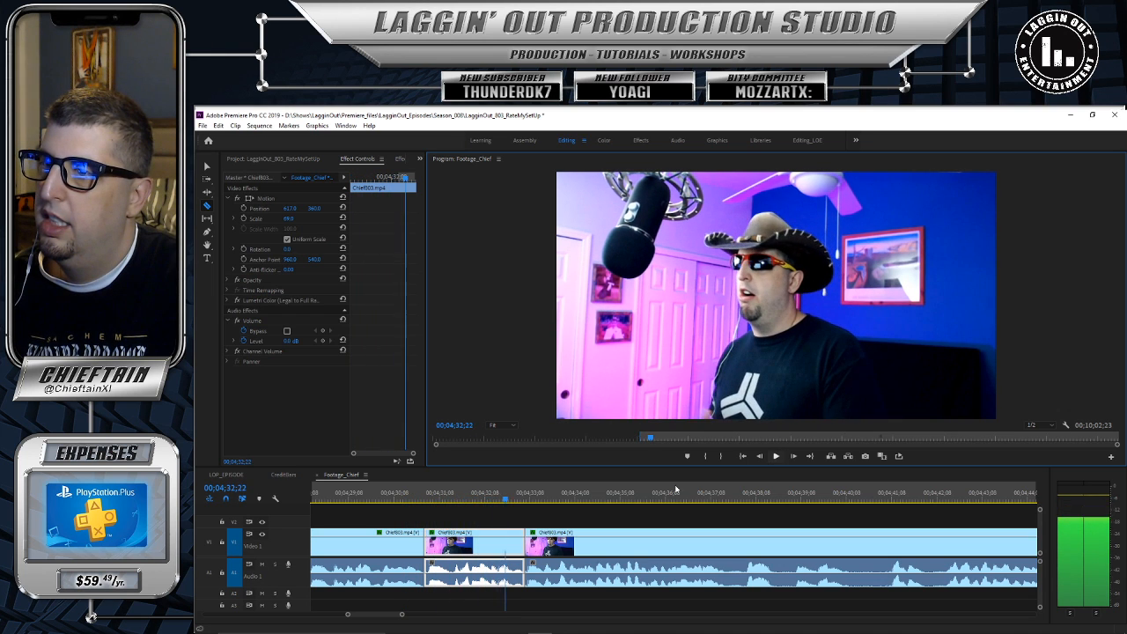
{"action": "left_click", "coordinate": [480, 535]}
{"action": "key", "text": "Delete"}
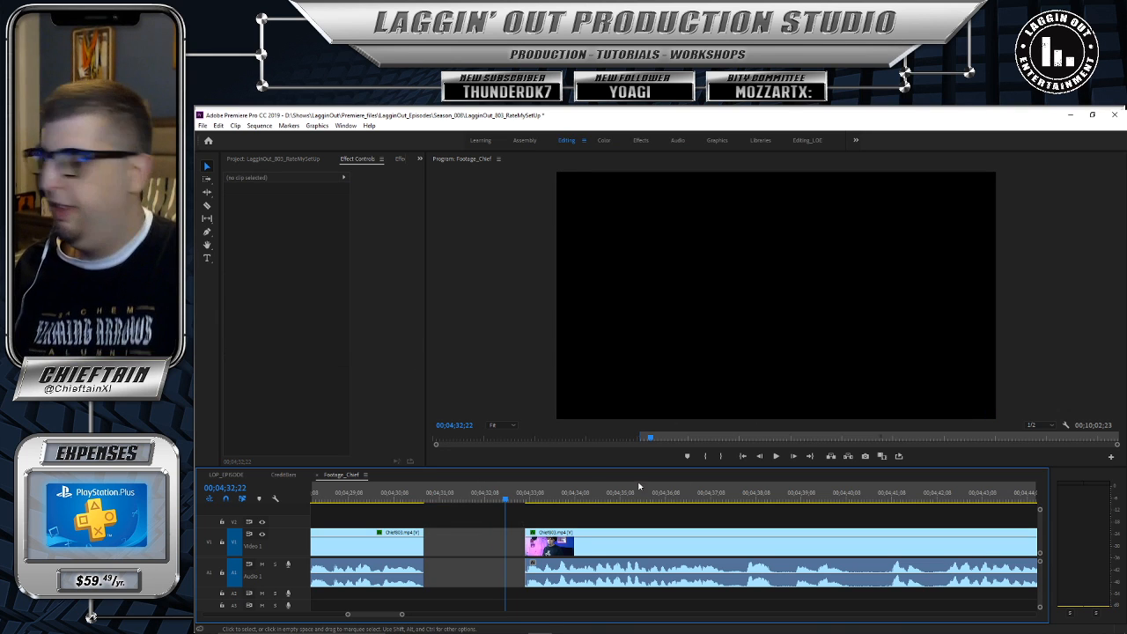
Step: Play the footage after the gap to 00;04;39;01 and split the clip at 00;04;38;21
{"action": "left_click", "coordinate": [776, 456]}
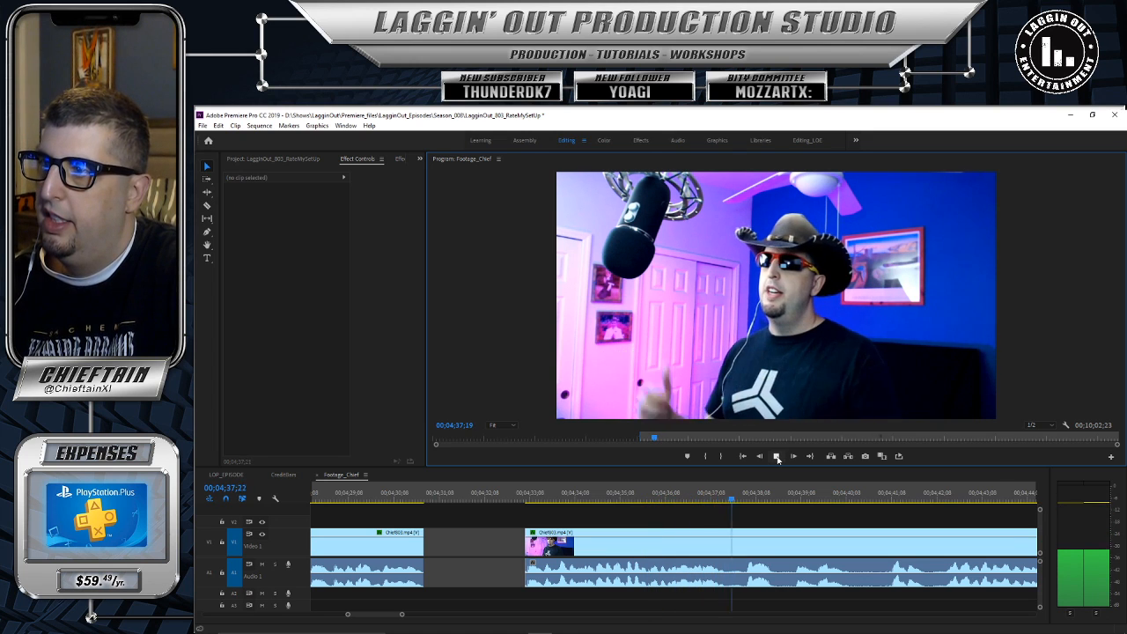
{"action": "left_click", "coordinate": [777, 456]}
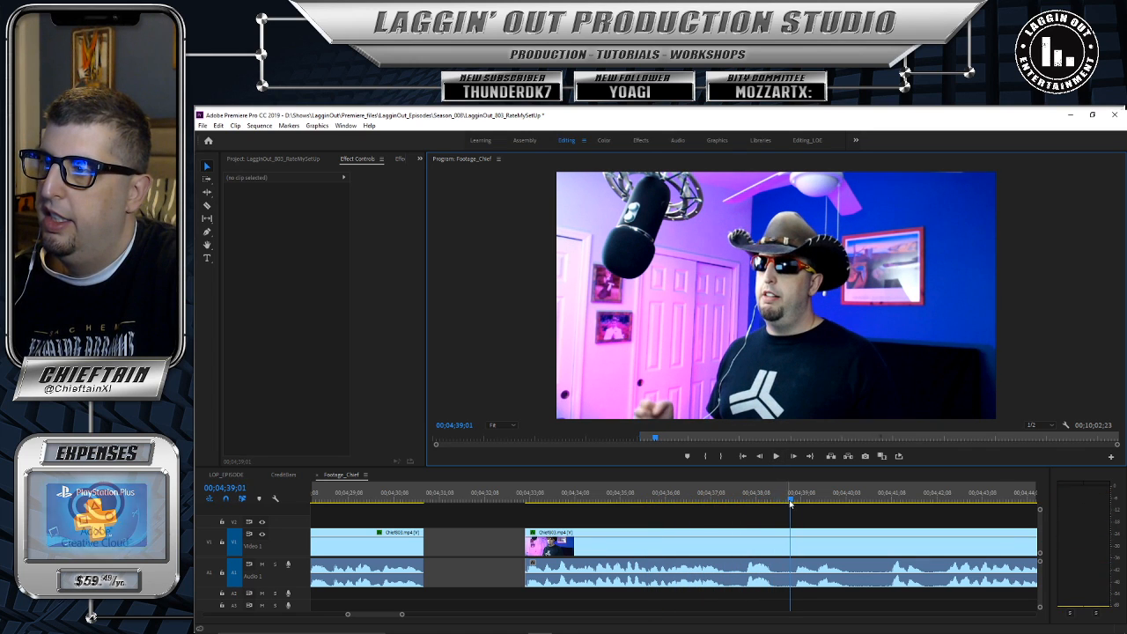
{"action": "left_click_drag", "start_coordinate": [791, 503], "coordinate": [777, 500]}
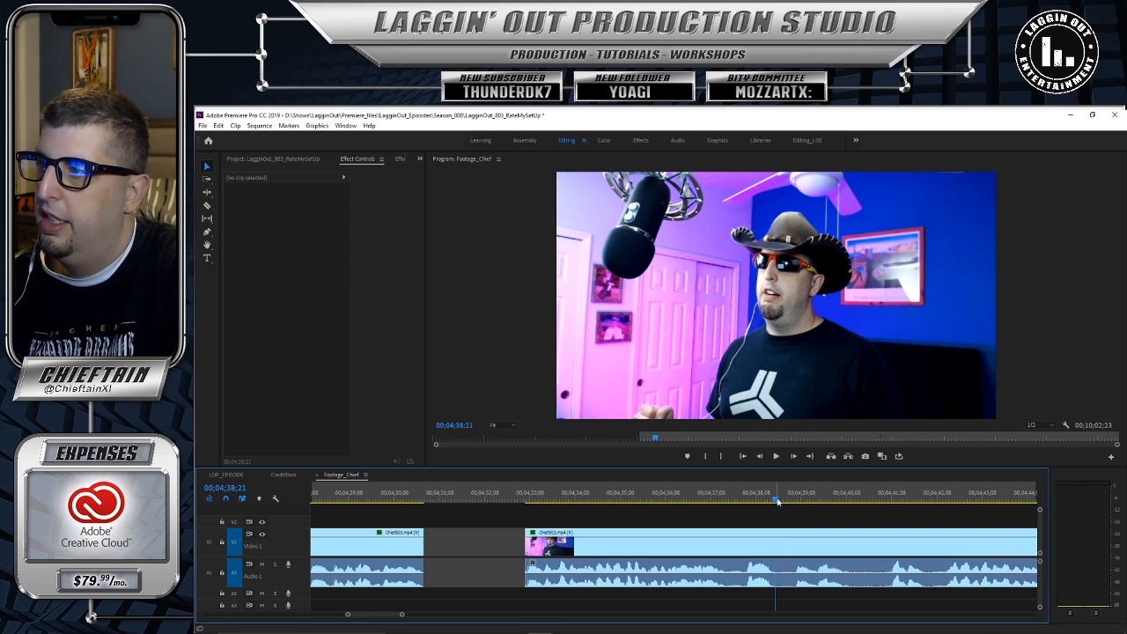
{"action": "key", "text": "c"}
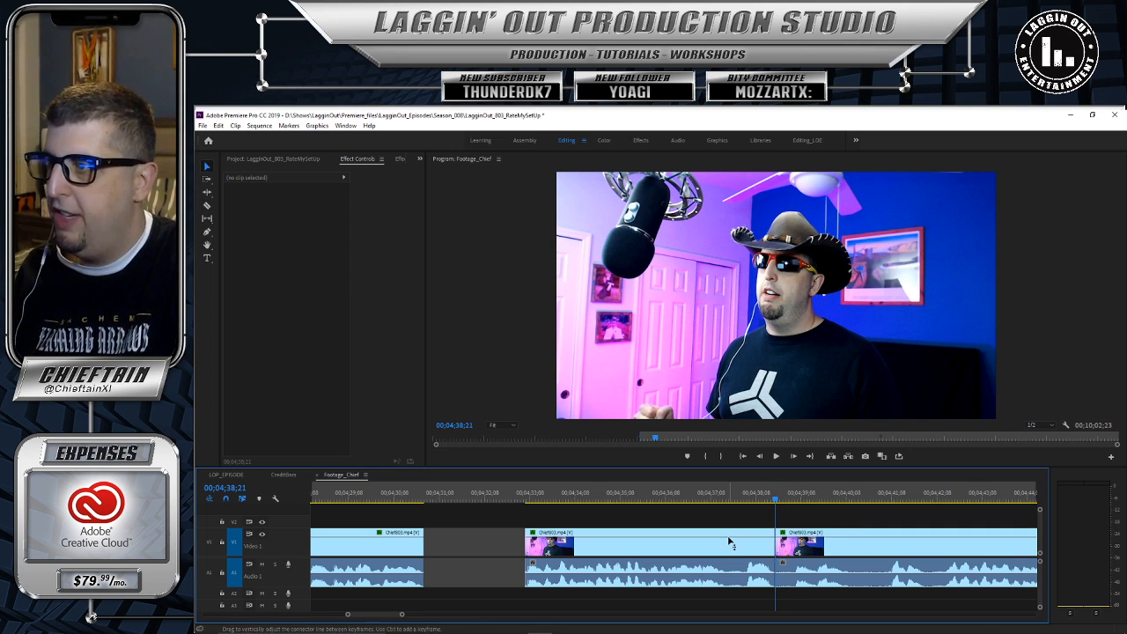
Step: Trim about 10 frames off the start of the clip after the 00;04;38;21 split and close the gaps before both split parts
{"action": "left_click_drag", "start_coordinate": [731, 535], "coordinate": [635, 556]}
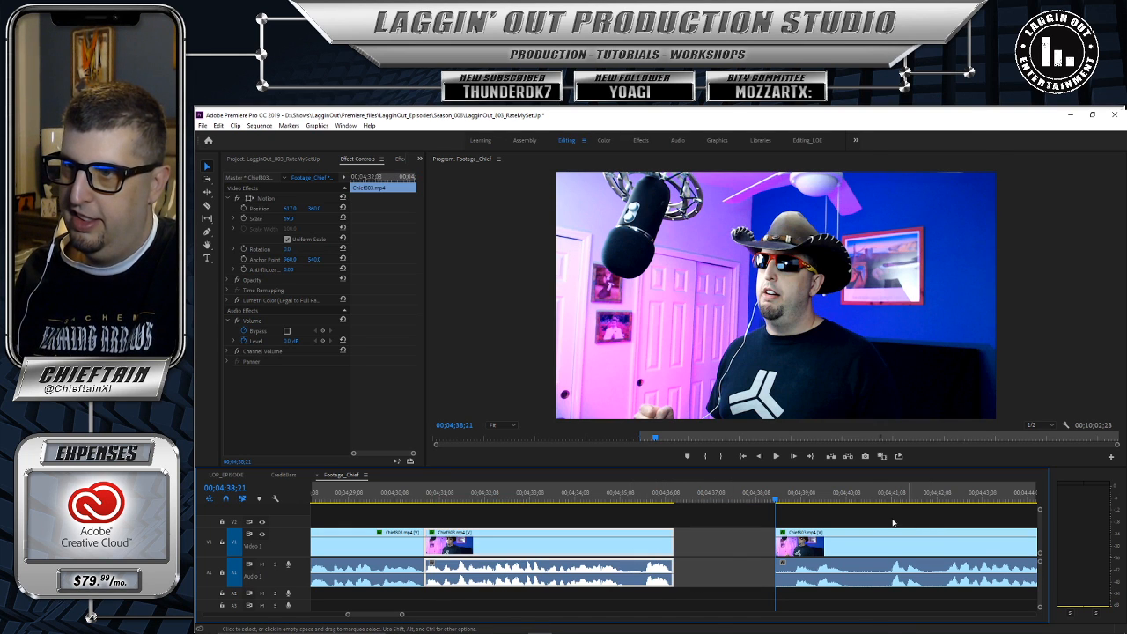
{"action": "left_click_drag", "start_coordinate": [778, 532], "coordinate": [793, 533]}
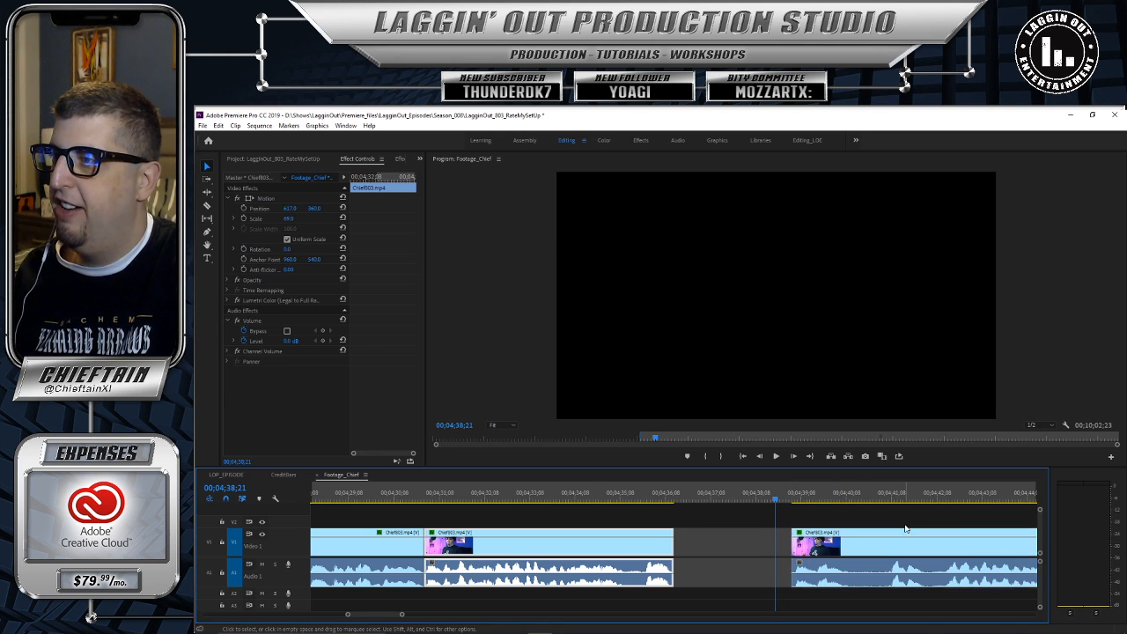
{"action": "left_click_drag", "start_coordinate": [904, 536], "coordinate": [786, 547]}
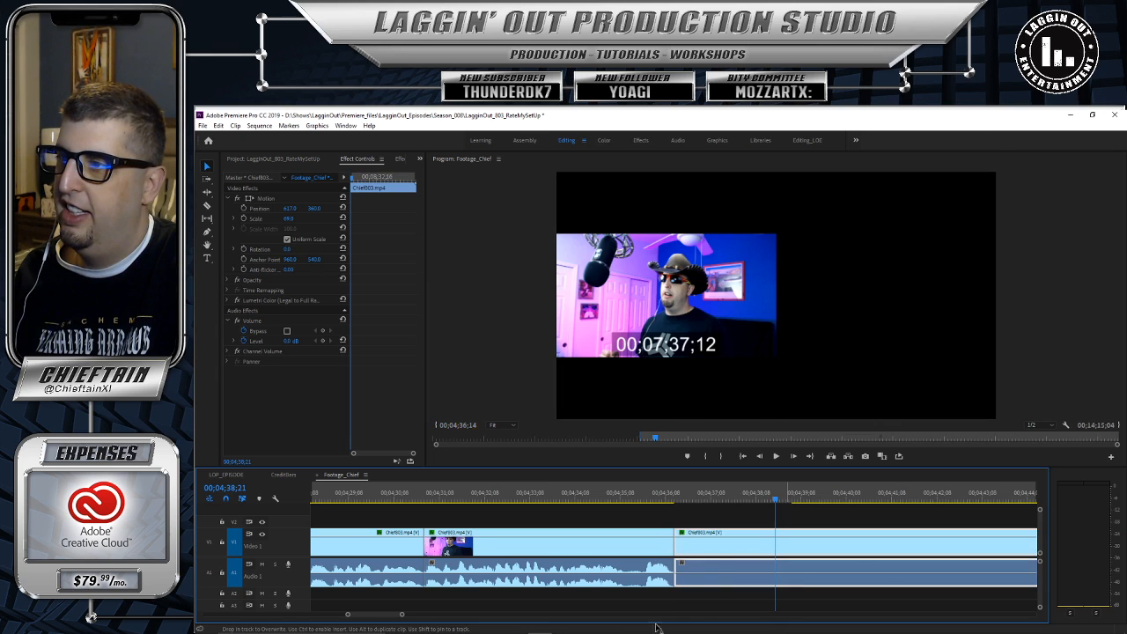
Step: Play across the tightened join from 00;04;28;07 to 00;04;31;25
{"action": "mouse_move", "coordinate": [403, 617]}
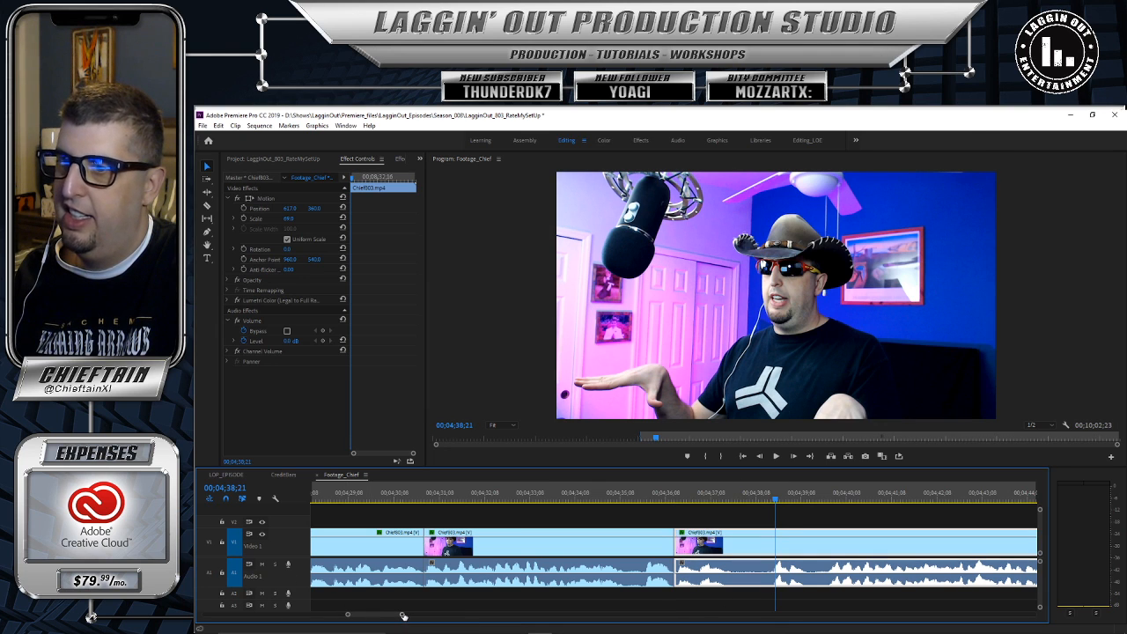
{"action": "left_click_drag", "start_coordinate": [402, 617], "coordinate": [431, 616]}
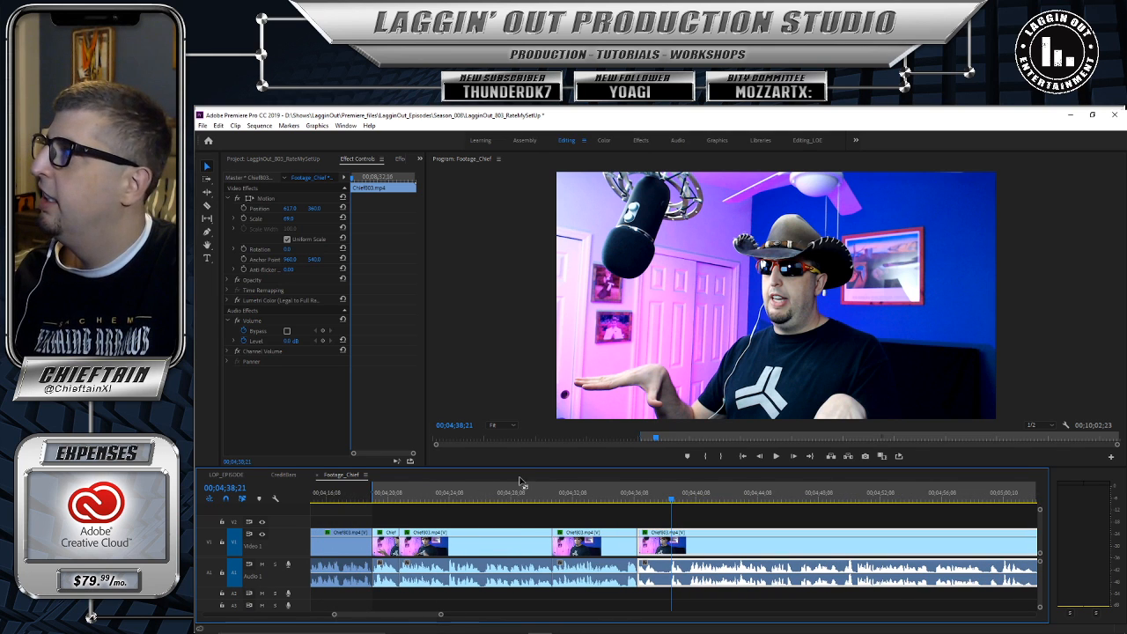
{"action": "left_click", "coordinate": [517, 496]}
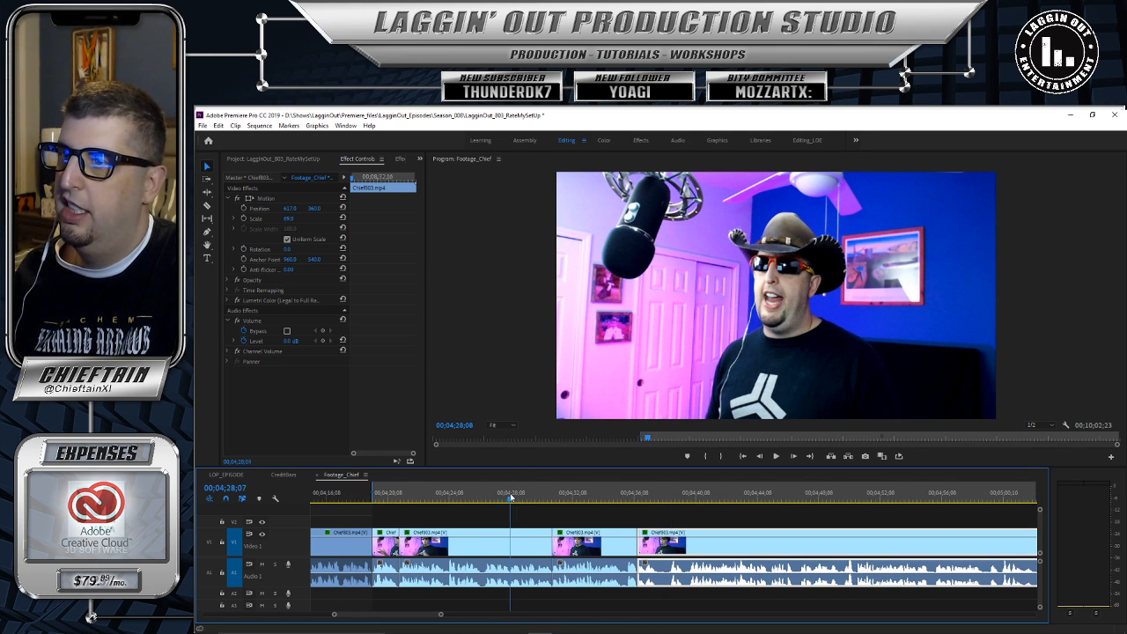
{"action": "left_click", "coordinate": [777, 457]}
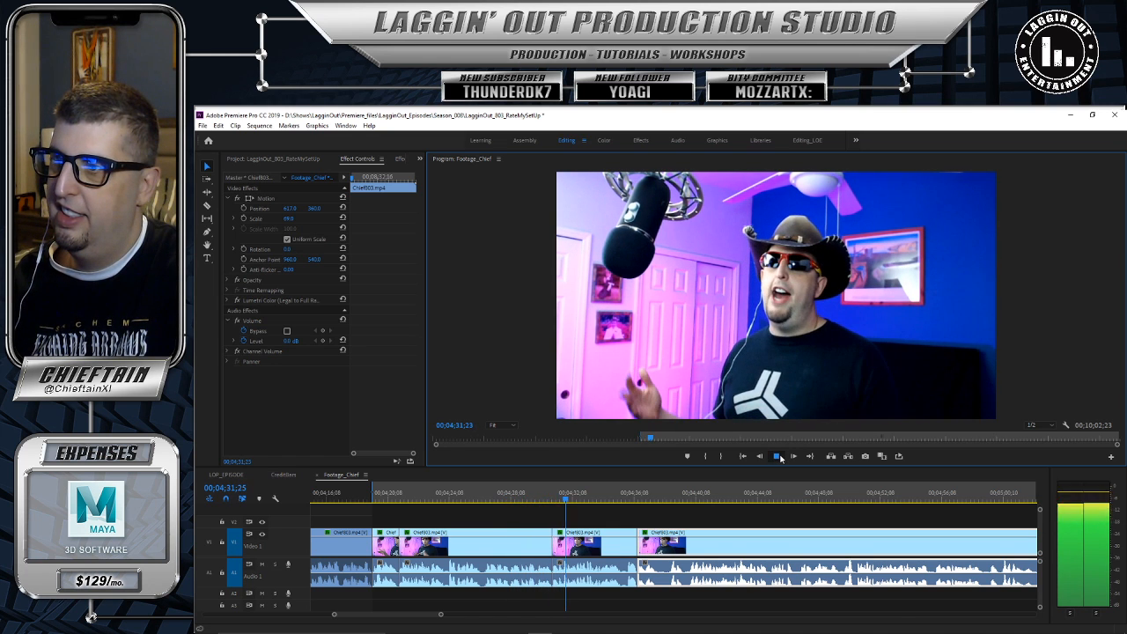
{"action": "left_click", "coordinate": [777, 456]}
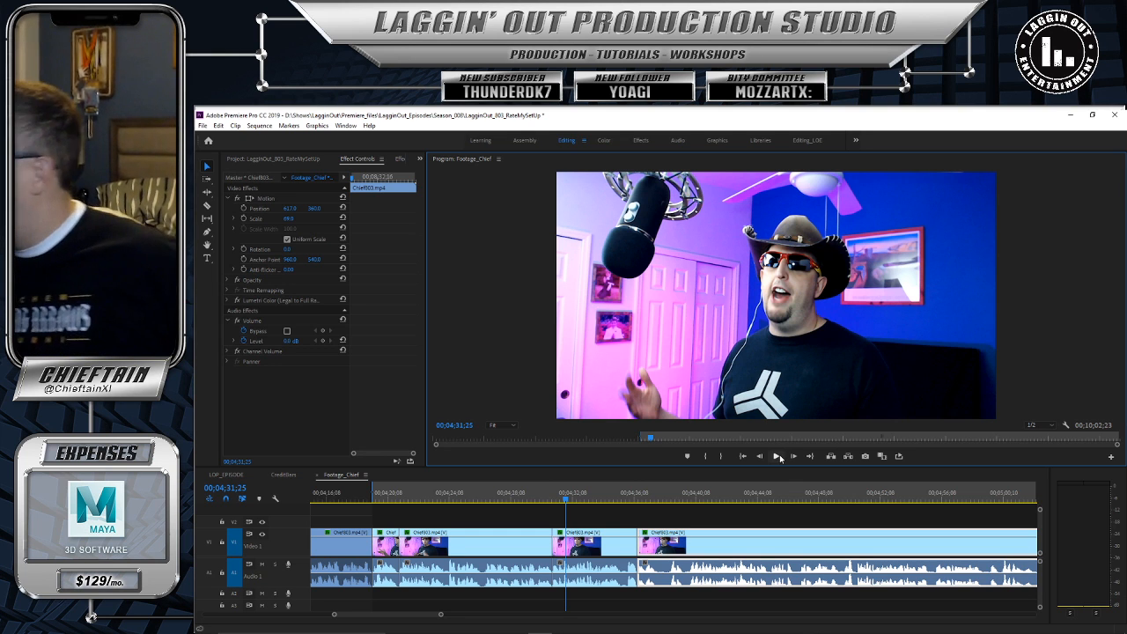
Step: Play past 00;04;36, trim the start of the last clip to 00;04;38;17 and close the gap before it
{"action": "left_click", "coordinate": [778, 456]}
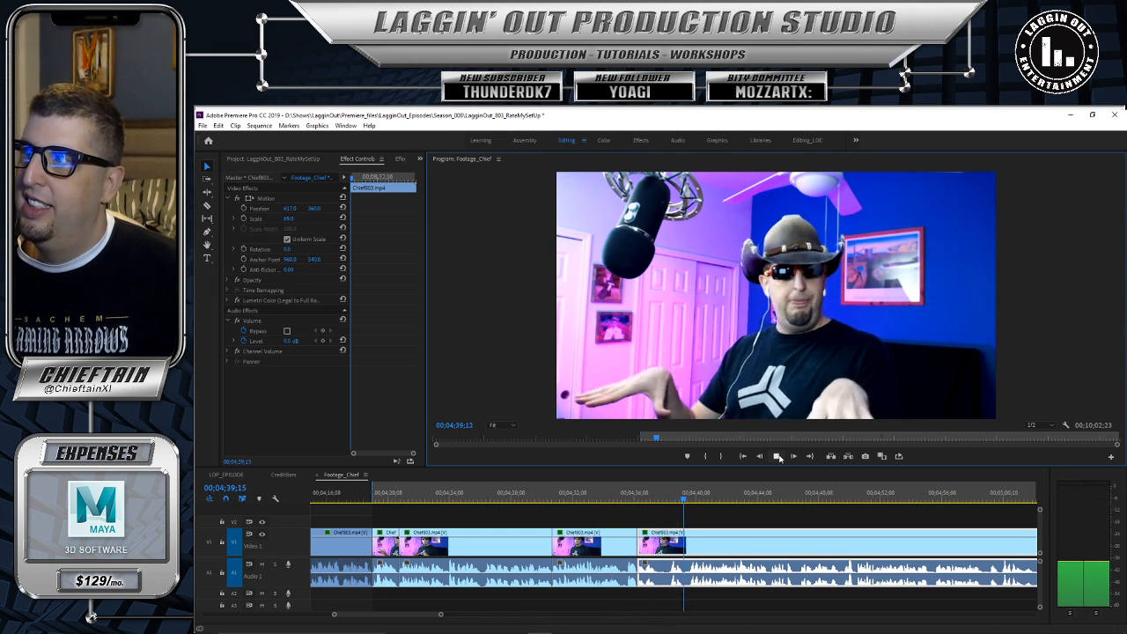
{"action": "left_click", "coordinate": [777, 456]}
{"action": "left_click_drag", "start_coordinate": [656, 499], "coordinate": [630, 508]}
{"action": "left_click", "coordinate": [776, 457]}
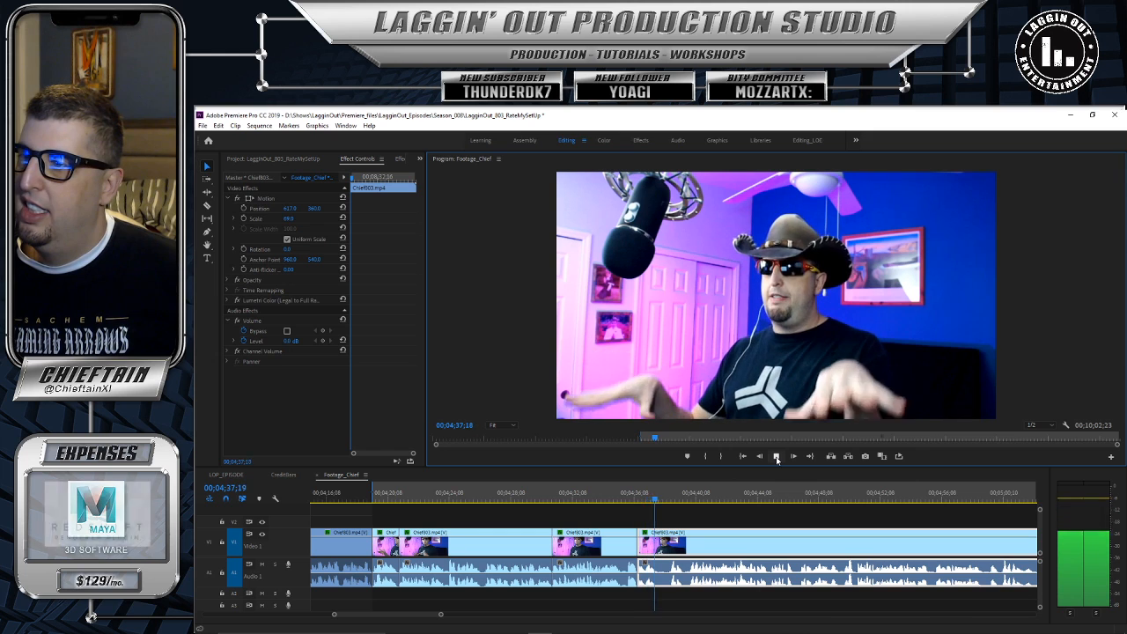
{"action": "left_click", "coordinate": [776, 456]}
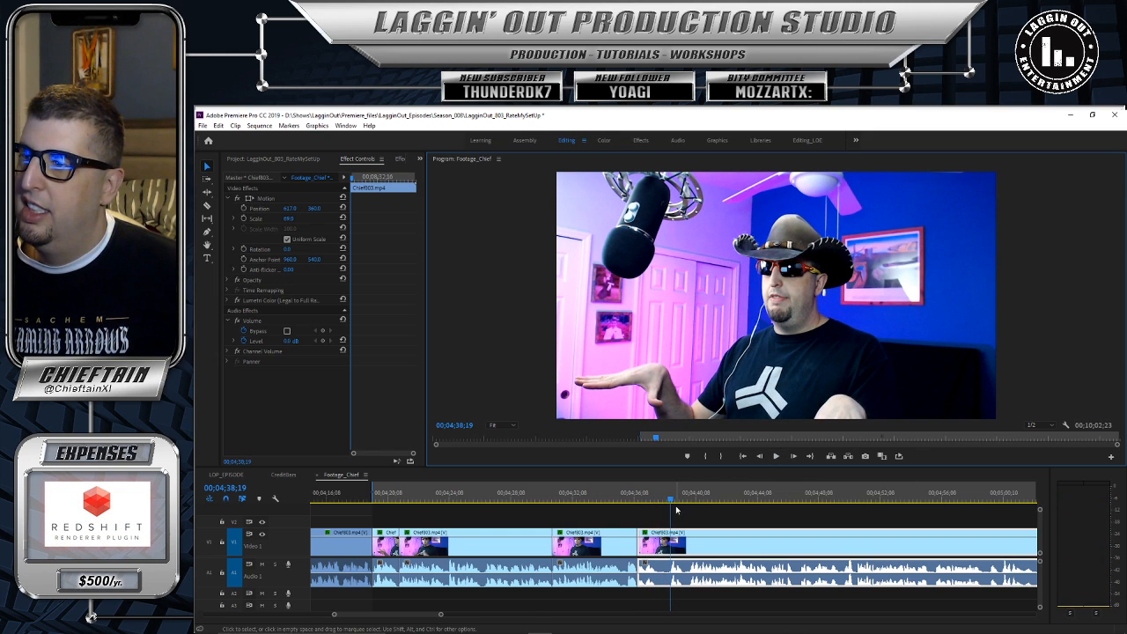
{"action": "left_click", "coordinate": [669, 501]}
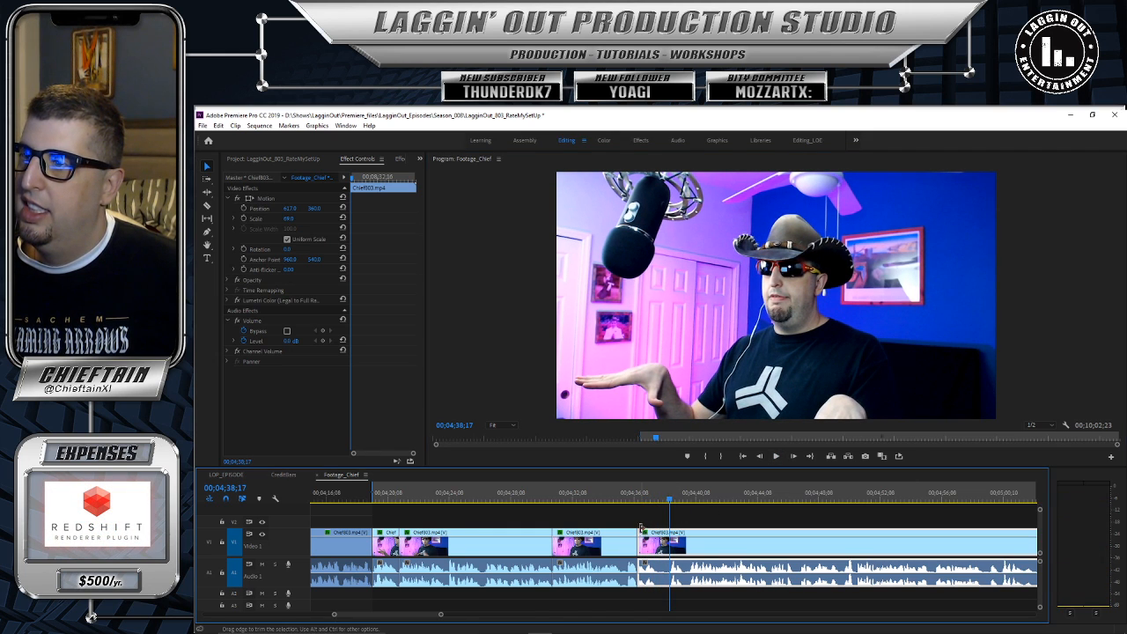
{"action": "left_click_drag", "start_coordinate": [642, 529], "coordinate": [671, 533]}
{"action": "left_click_drag", "start_coordinate": [739, 536], "coordinate": [716, 534]}
Step: Play across the tightened join from 00;04;30;11 and on through the footage to 00;04;46;06
{"action": "left_click_drag", "start_coordinate": [594, 503], "coordinate": [543, 497]}
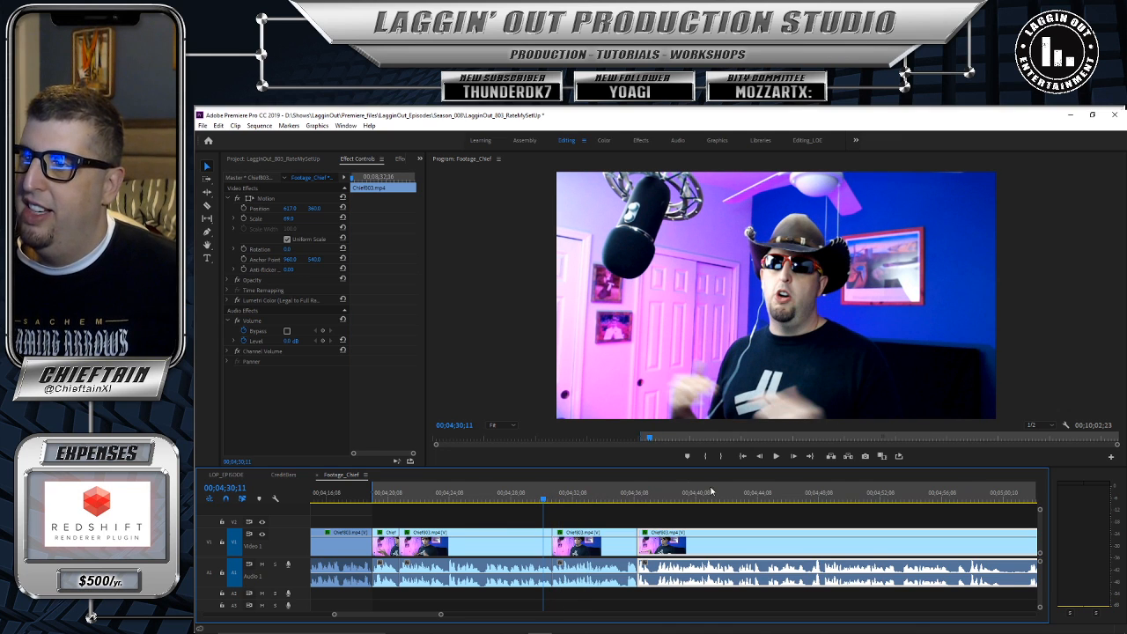
{"action": "left_click", "coordinate": [777, 457]}
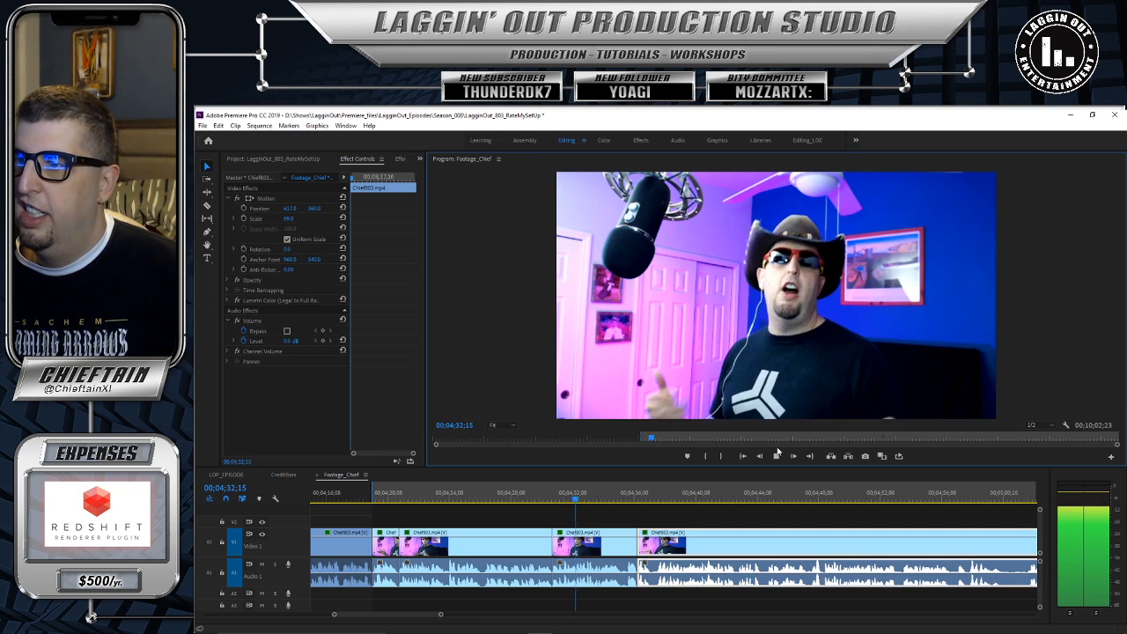
{"action": "left_click", "coordinate": [777, 456]}
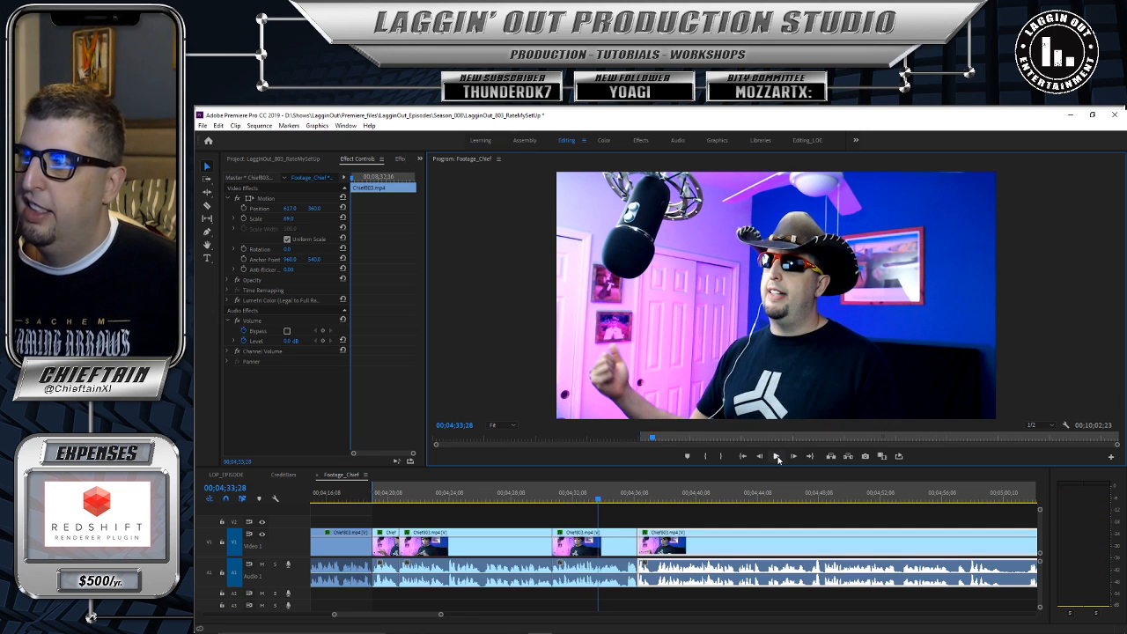
{"action": "left_click", "coordinate": [777, 456]}
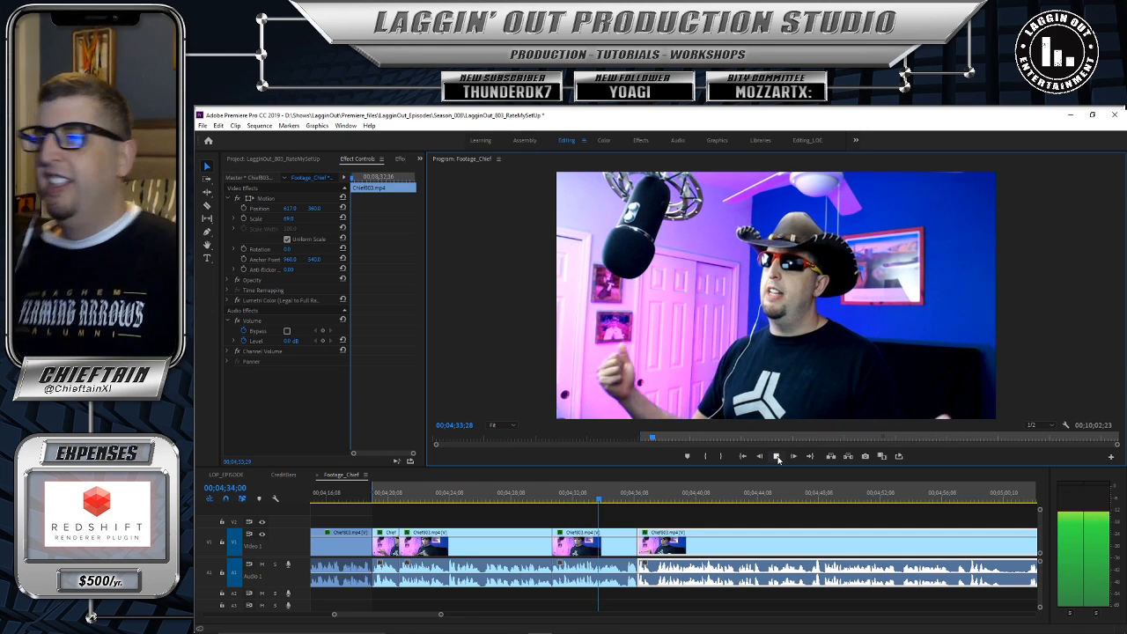
{"action": "left_click", "coordinate": [776, 457]}
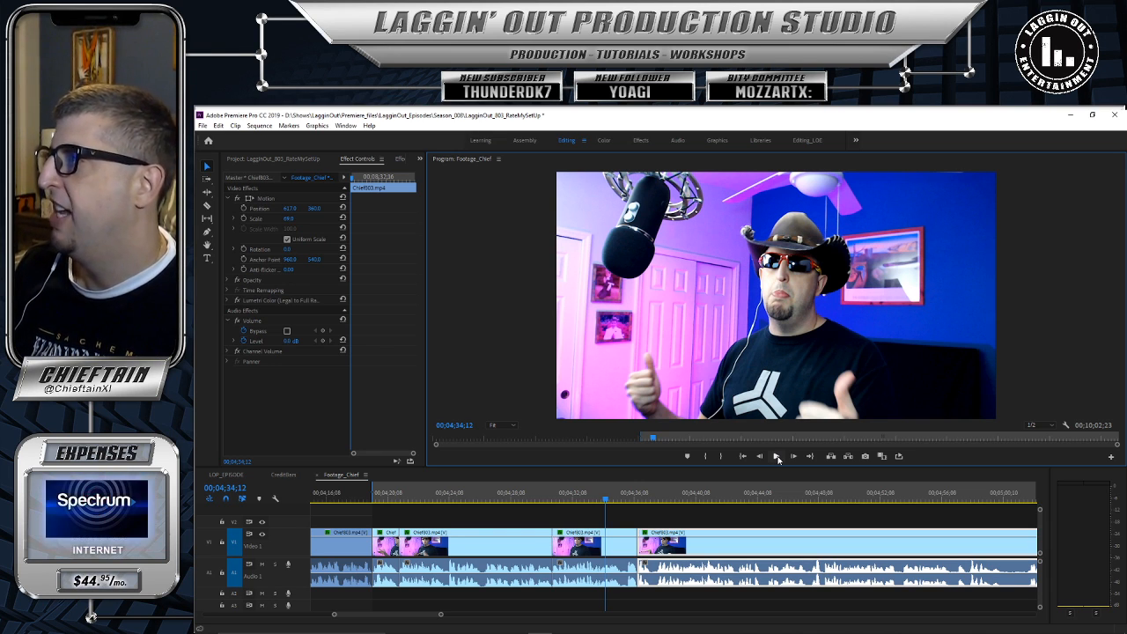
{"action": "left_click", "coordinate": [777, 456]}
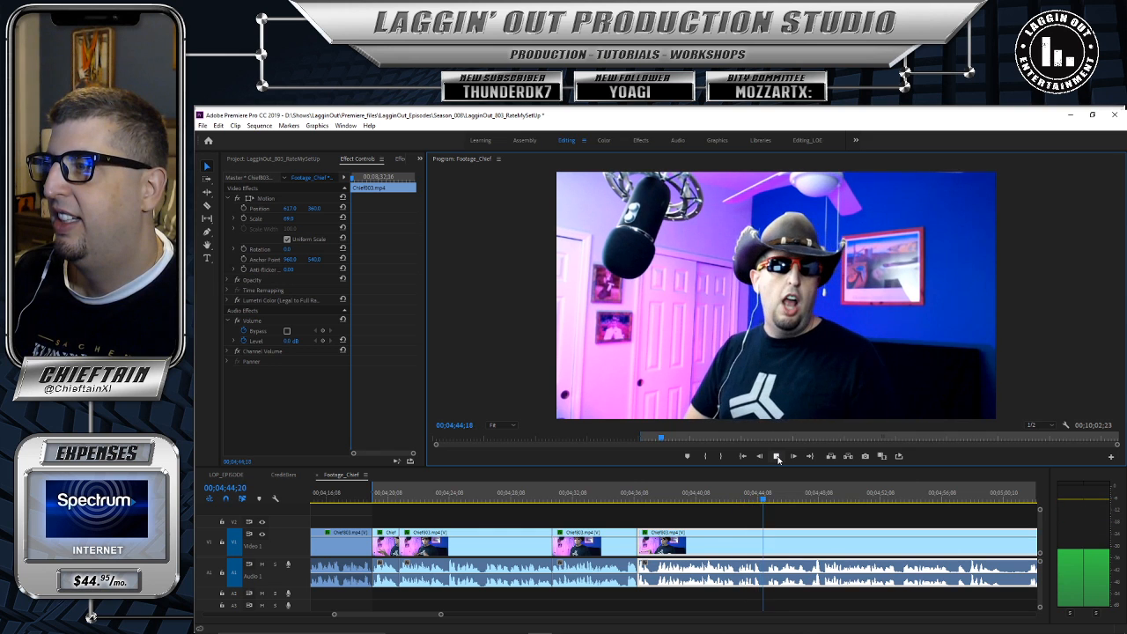
{"action": "left_click", "coordinate": [776, 457]}
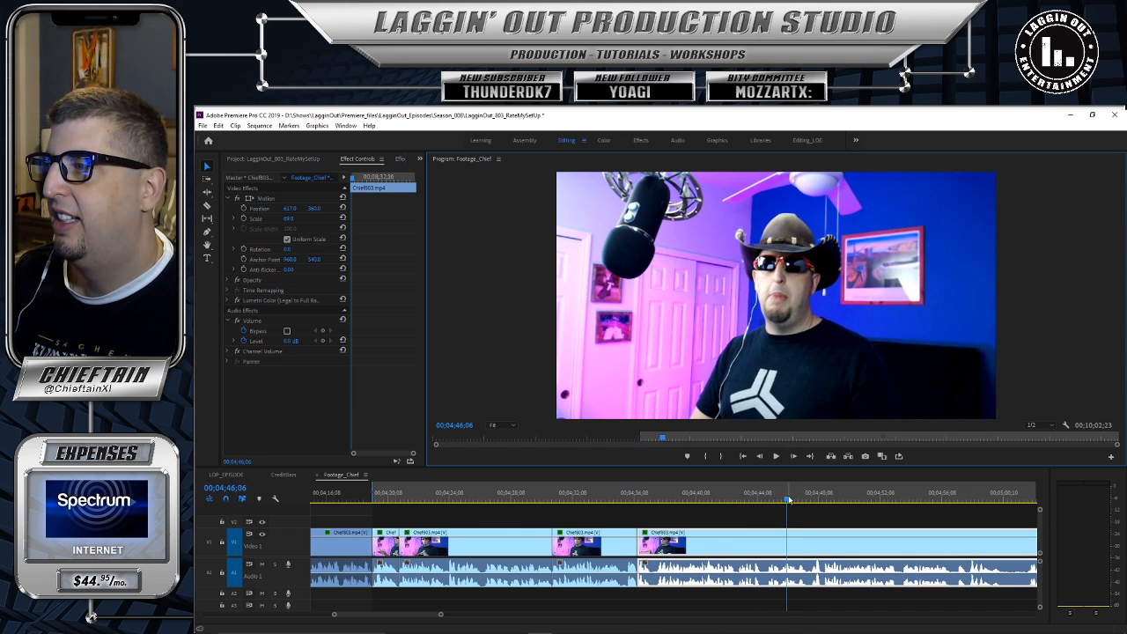
Step: Park the playhead at 00;04;44;17 and split the clip there
{"action": "left_click", "coordinate": [768, 500]}
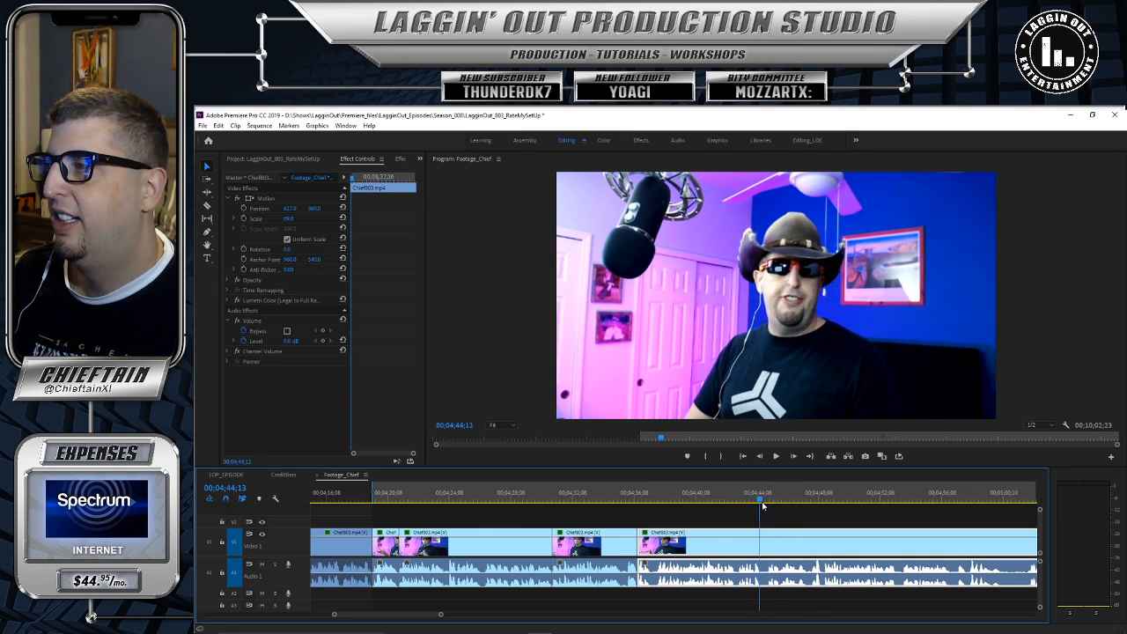
{"action": "left_click_drag", "start_coordinate": [763, 505], "coordinate": [765, 508]}
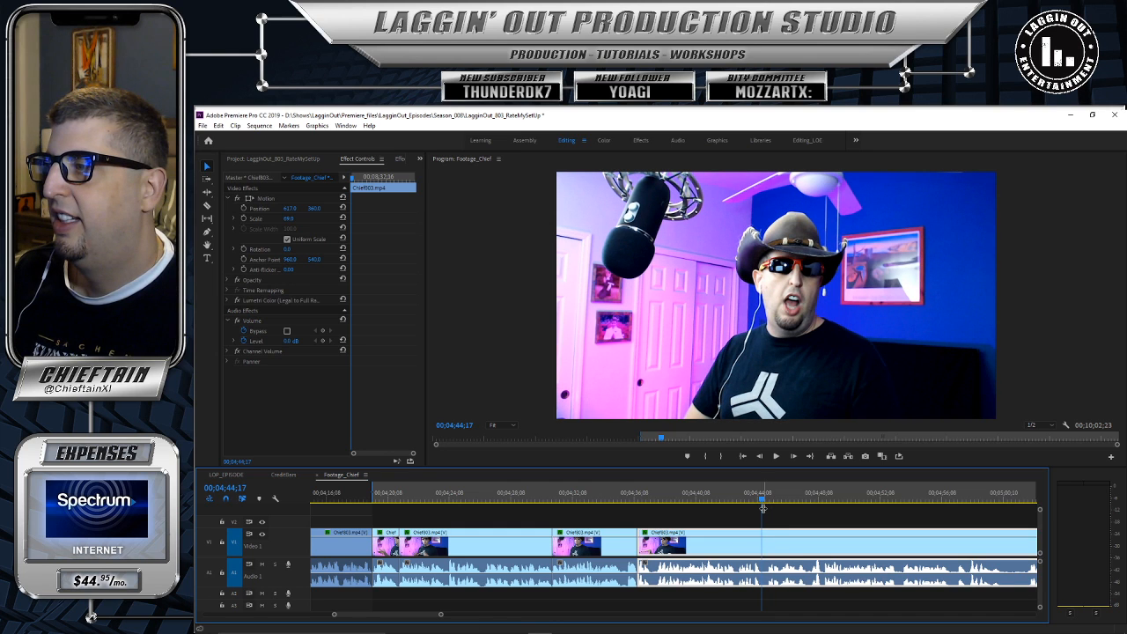
{"action": "key", "text": "c"}
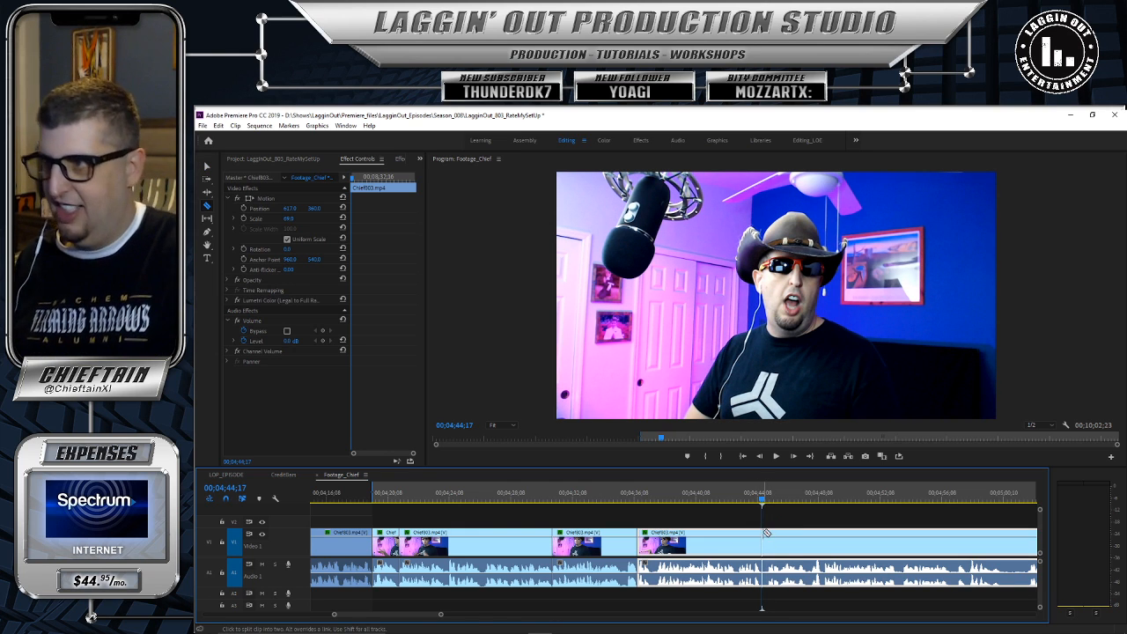
{"action": "left_click", "coordinate": [763, 532]}
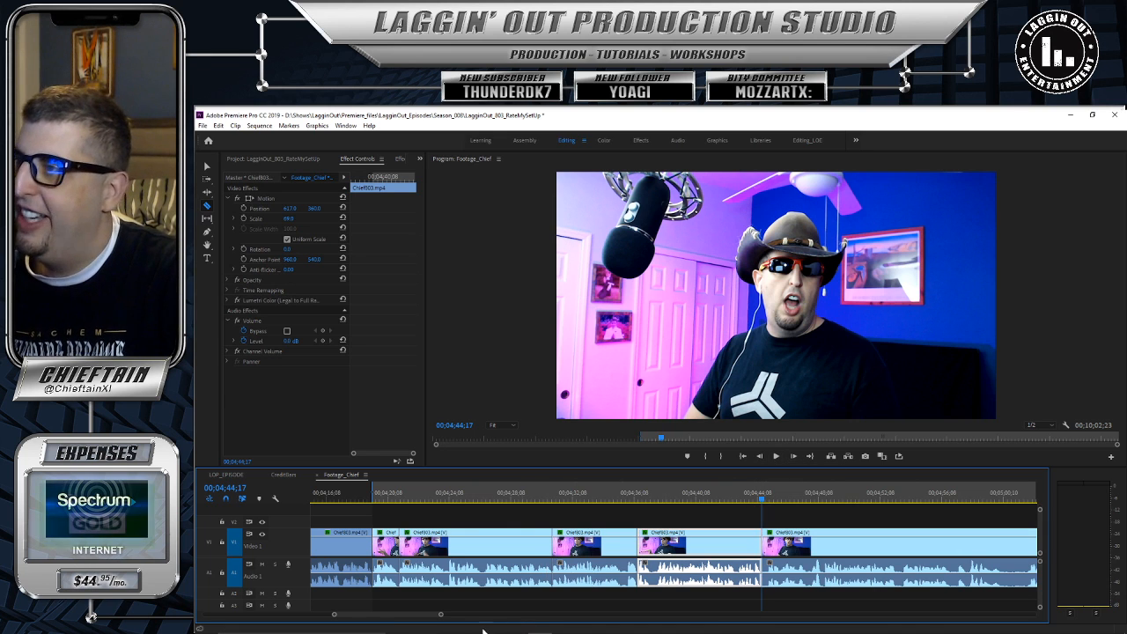
Step: Review the footage after the 00;04;44;17 split, trim the second part's start to 00;04;45;21 and close the gap
{"action": "left_click_drag", "start_coordinate": [440, 615], "coordinate": [433, 617]}
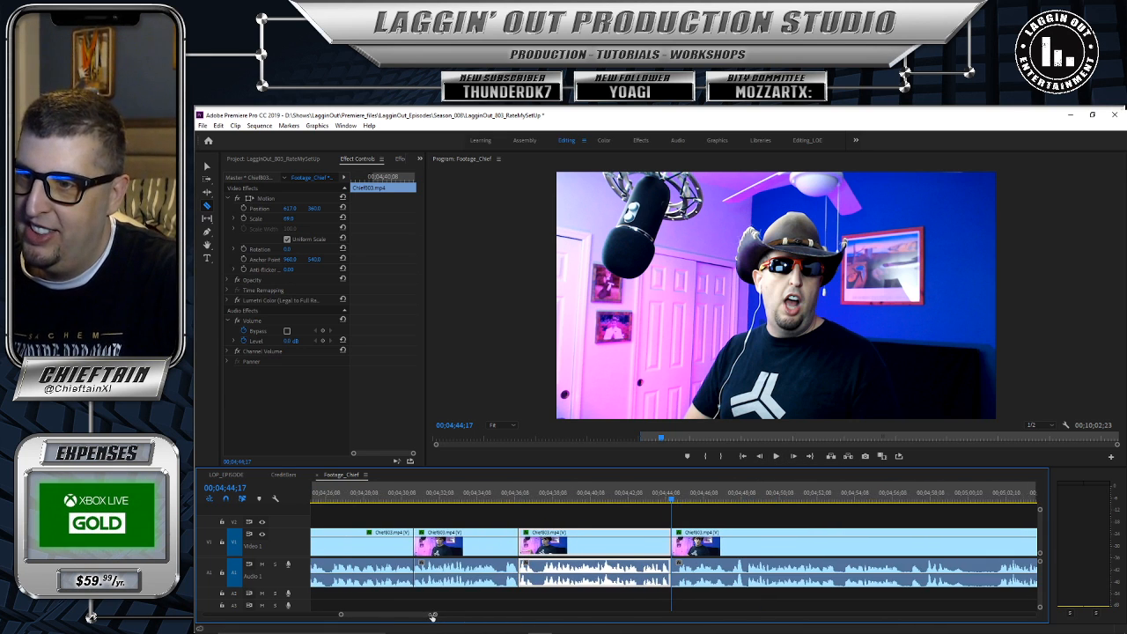
{"action": "left_click", "coordinate": [775, 456]}
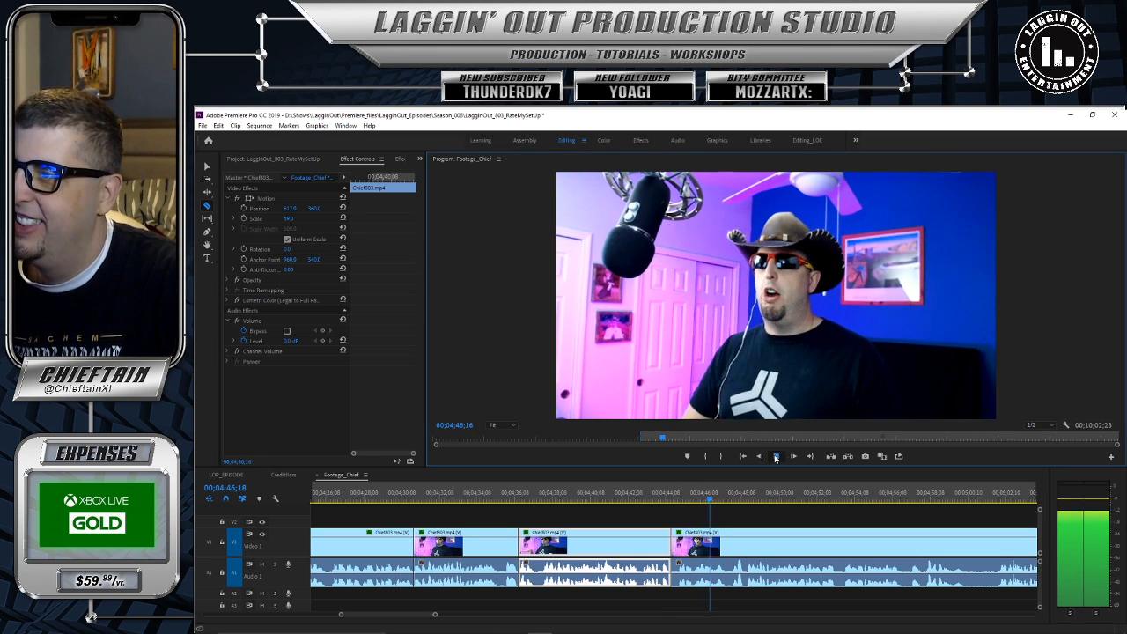
{"action": "left_click", "coordinate": [714, 499]}
{"action": "left_click_drag", "start_coordinate": [715, 502], "coordinate": [666, 505]}
{"action": "left_click", "coordinate": [775, 456]}
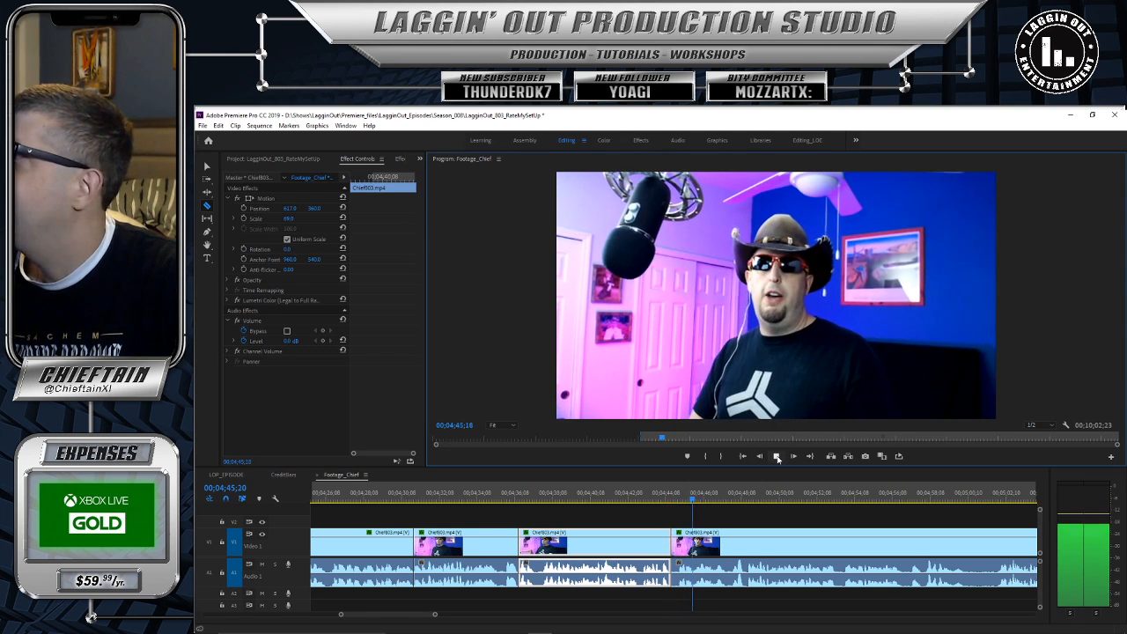
{"action": "left_click", "coordinate": [776, 456]}
{"action": "left_click_drag", "start_coordinate": [700, 501], "coordinate": [692, 501]}
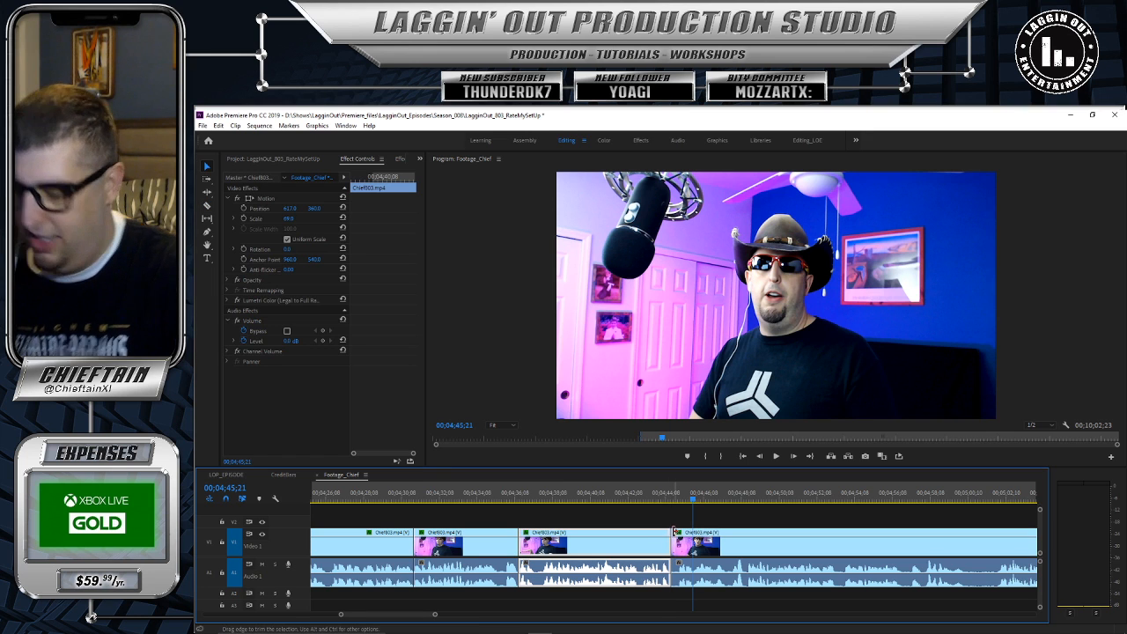
{"action": "left_click_drag", "start_coordinate": [679, 531], "coordinate": [742, 535]}
{"action": "left_click", "coordinate": [768, 534]}
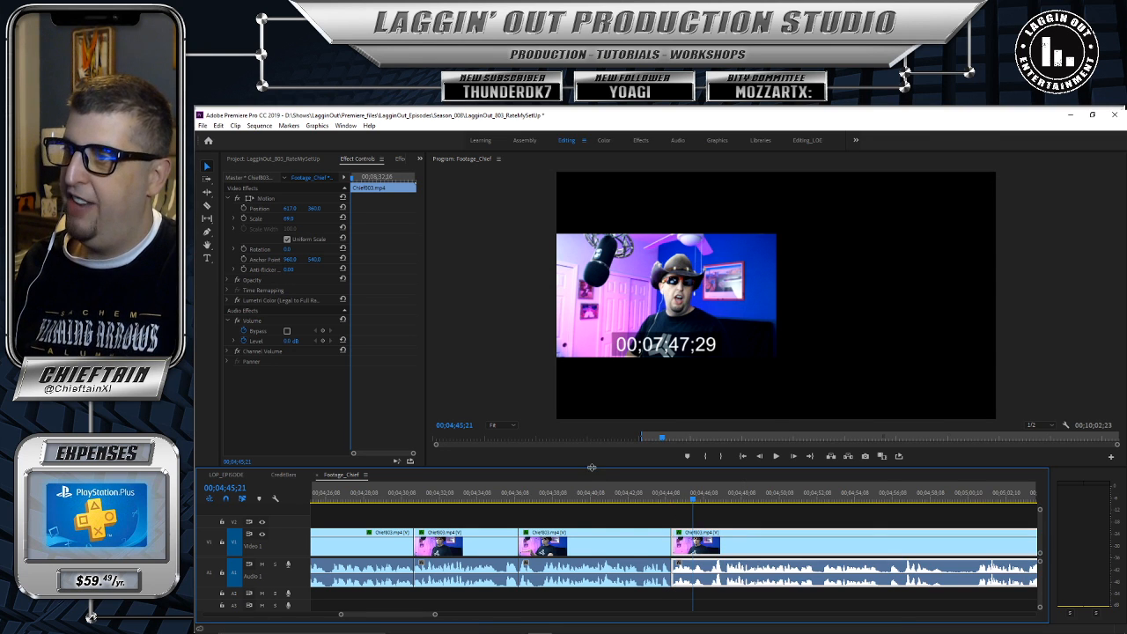
Step: Play on from 00;04;45;21 and split the clip at 00;04;46;18
{"action": "left_click", "coordinate": [774, 456]}
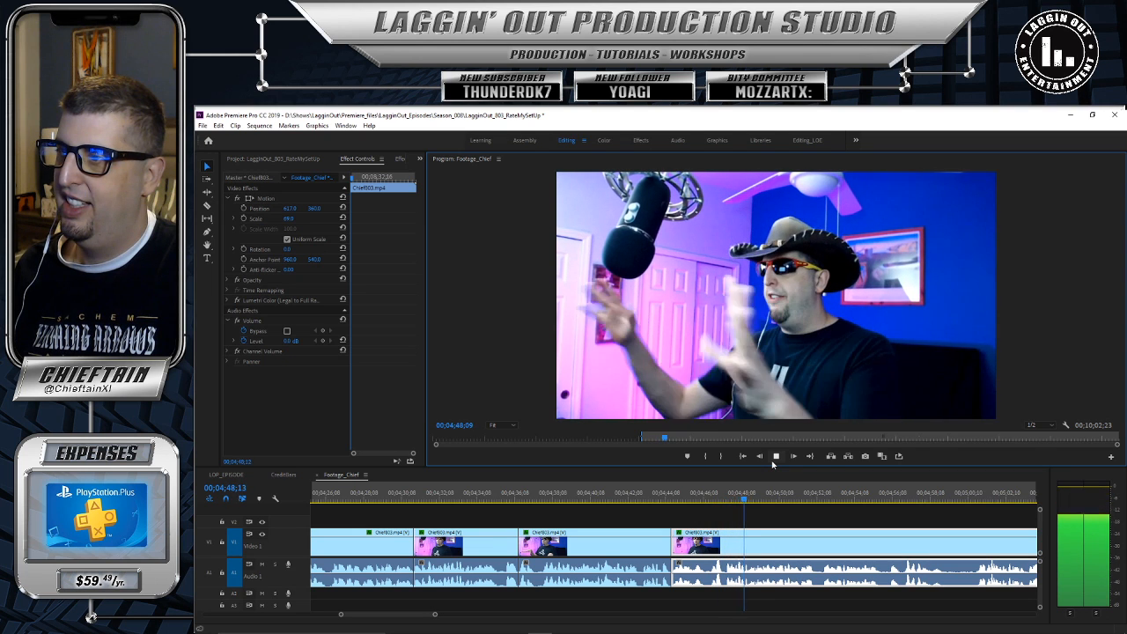
{"action": "left_click", "coordinate": [773, 461]}
{"action": "left_click_drag", "start_coordinate": [754, 499], "coordinate": [711, 508]}
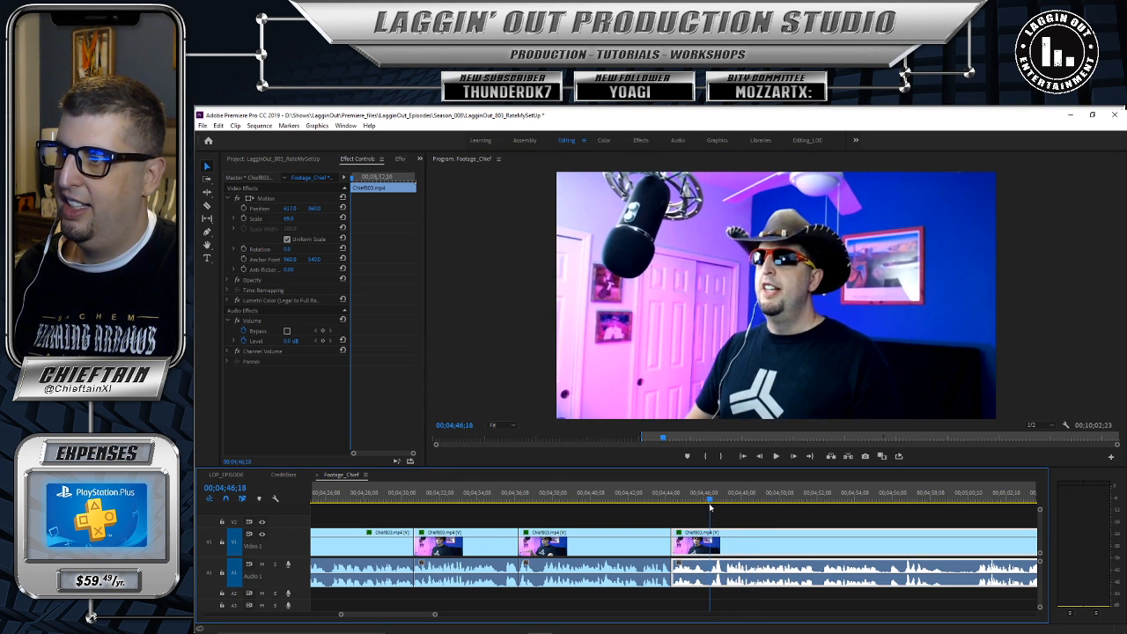
{"action": "key", "text": "c"}
{"action": "left_click", "coordinate": [712, 542]}
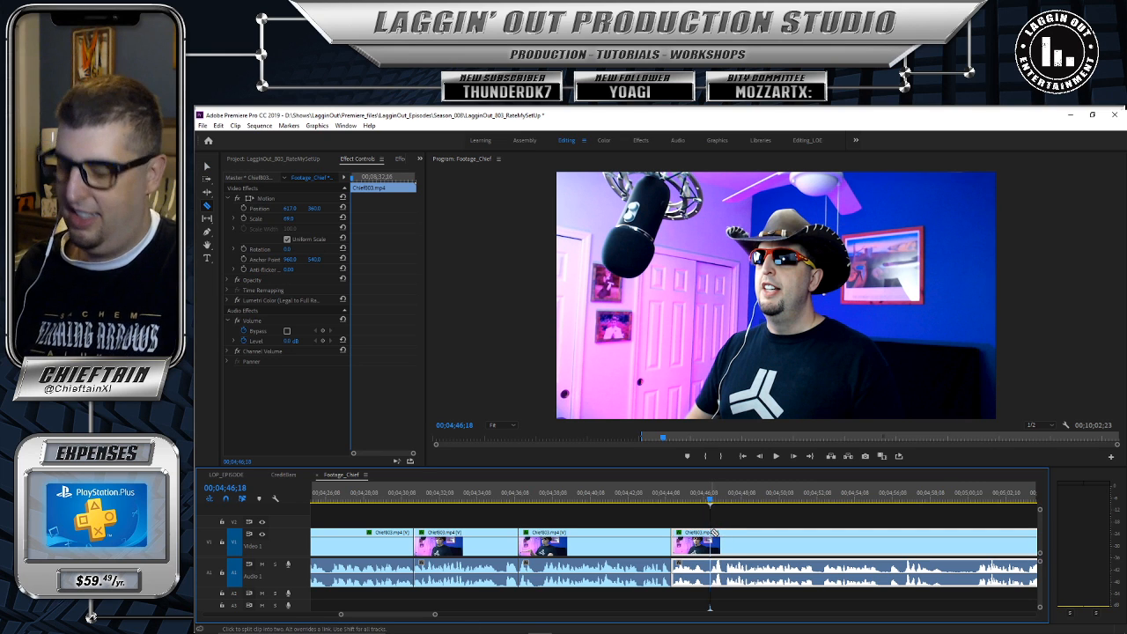
Step: Play on to 00;05;01;16, trim the start of the clip after the 00;04;46;18 split to 00;05;01;10 and close the gap
{"action": "left_click", "coordinate": [775, 457]}
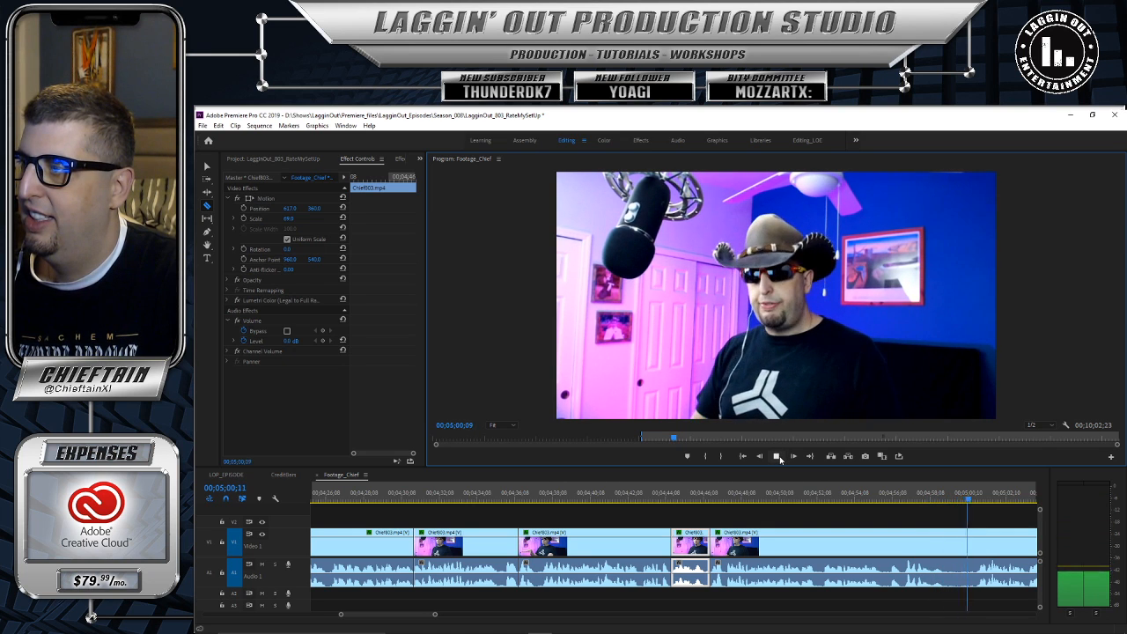
{"action": "left_click", "coordinate": [777, 456]}
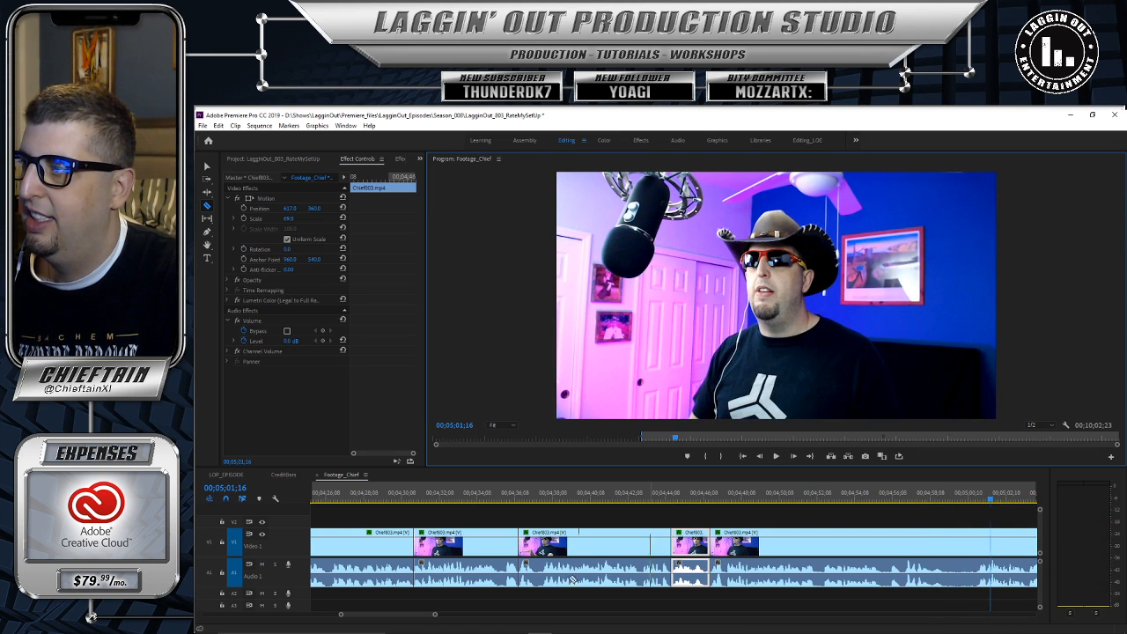
{"action": "left_click", "coordinate": [987, 500]}
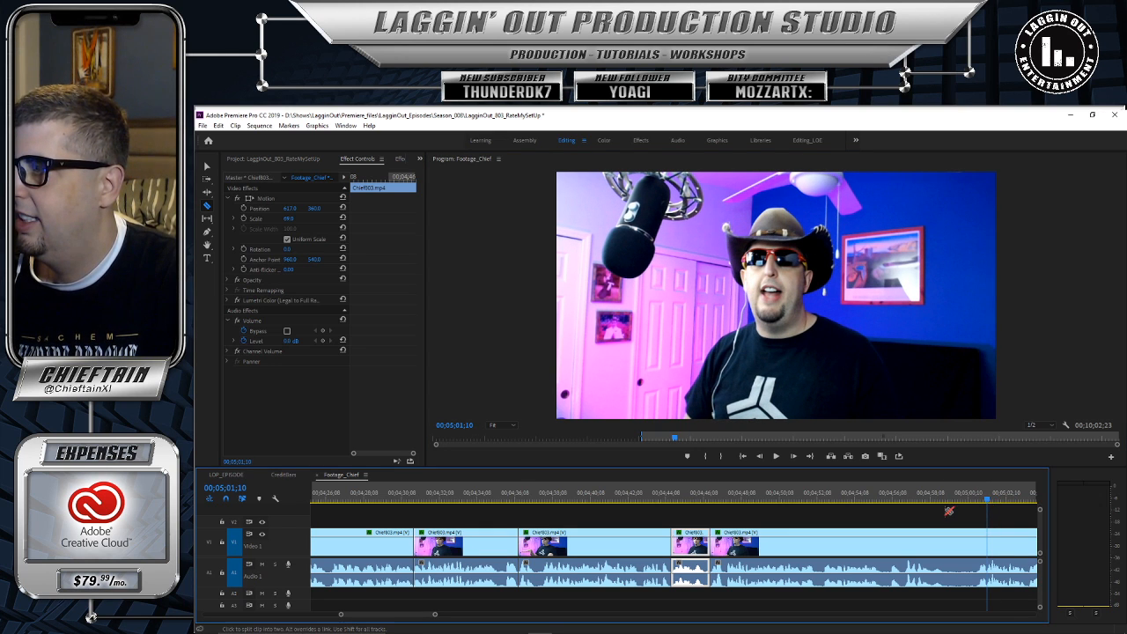
{"action": "key", "text": "v"}
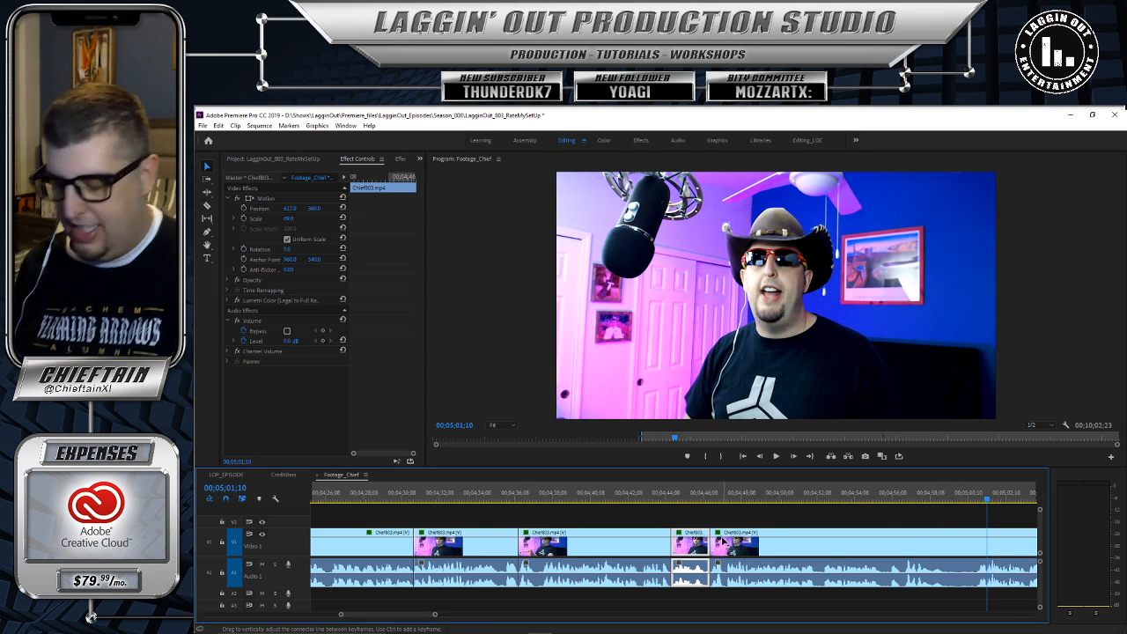
{"action": "left_click_drag", "start_coordinate": [715, 532], "coordinate": [744, 553]}
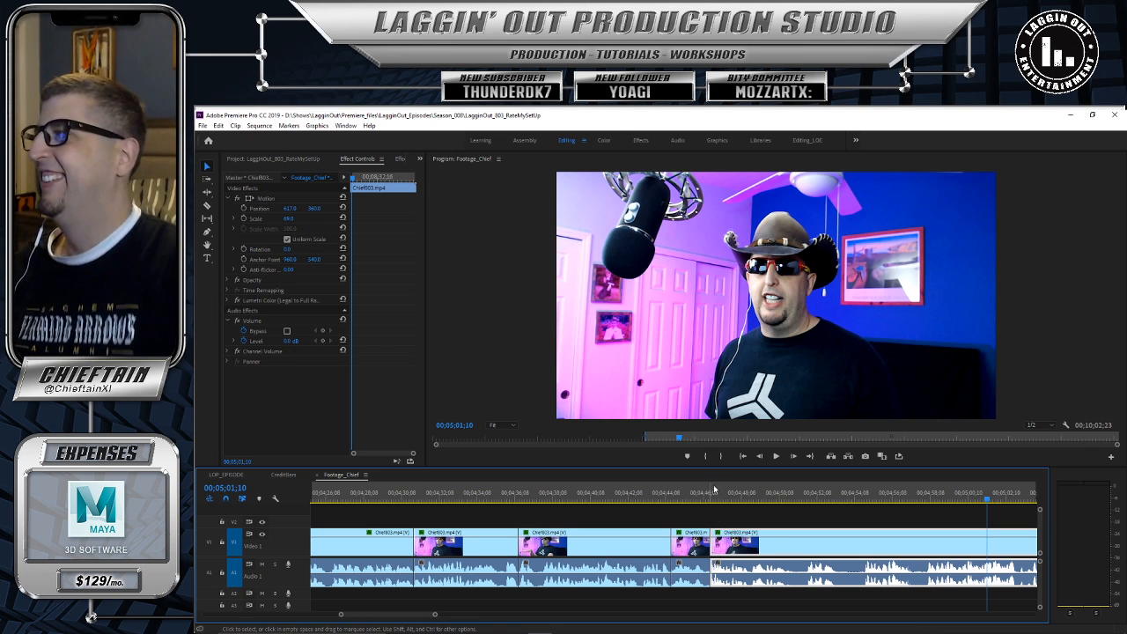
Step: Play across the new join from 00;04;43;17 to 00;04;52;27
{"action": "left_click", "coordinate": [675, 498]}
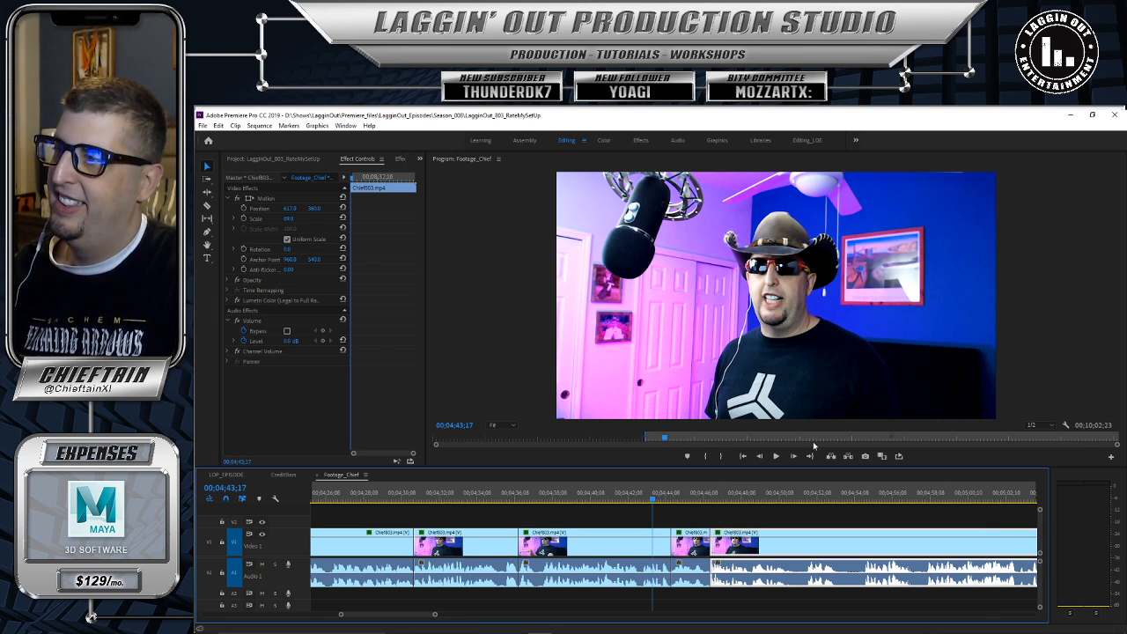
{"action": "left_click", "coordinate": [775, 457]}
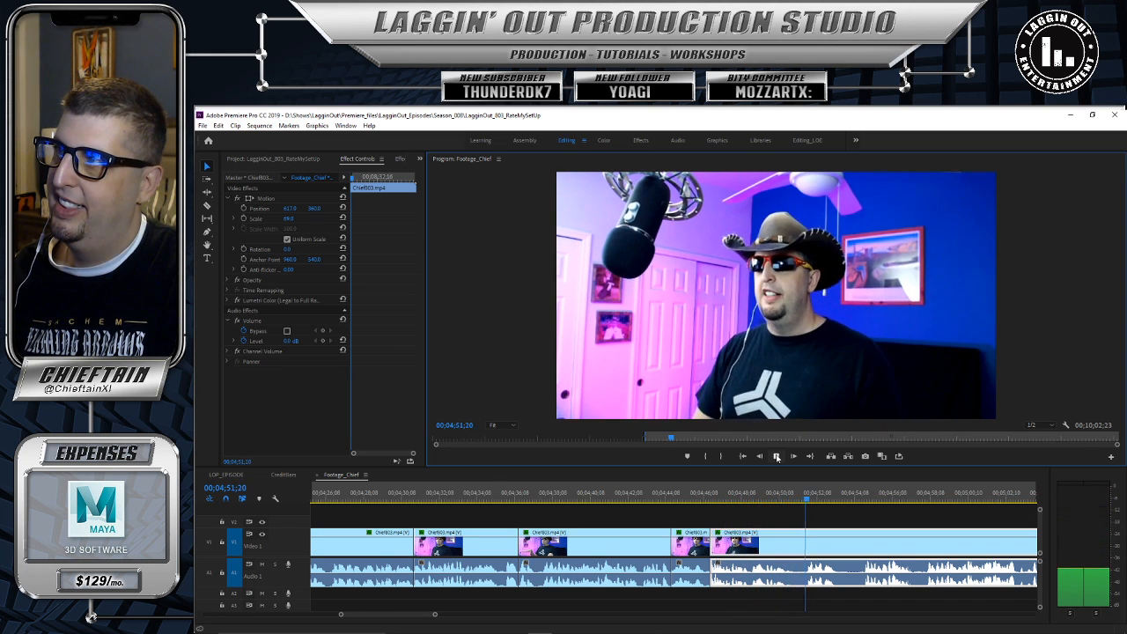
{"action": "left_click", "coordinate": [776, 457]}
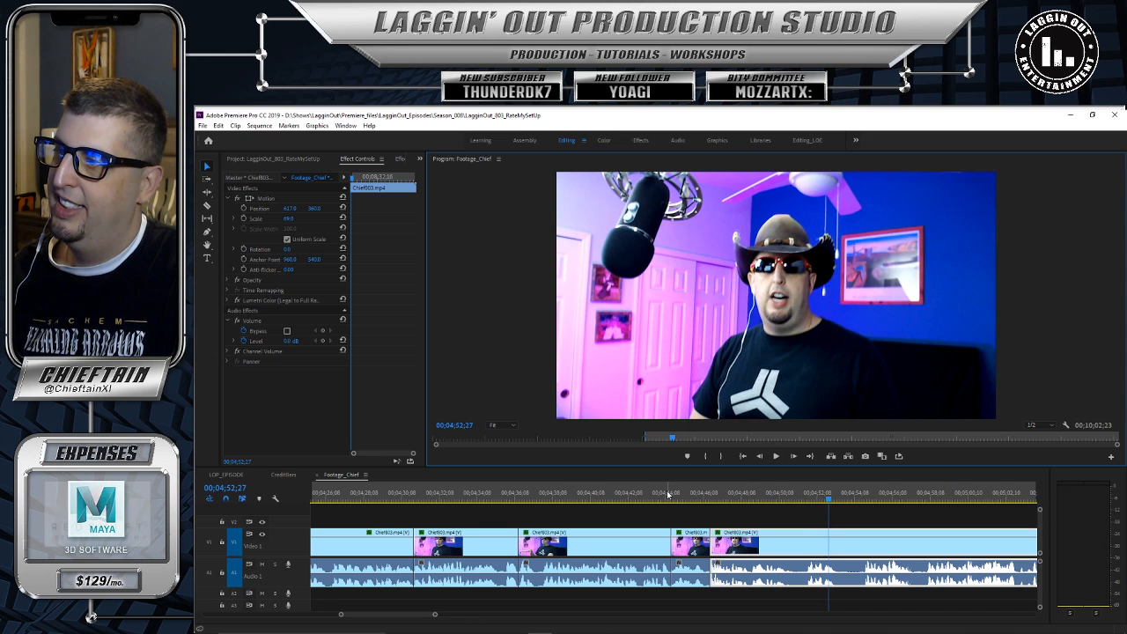
Step: Replay the join from about 00;04;42;00 and split the last clip at 00;04;51;01
{"action": "left_click", "coordinate": [618, 494]}
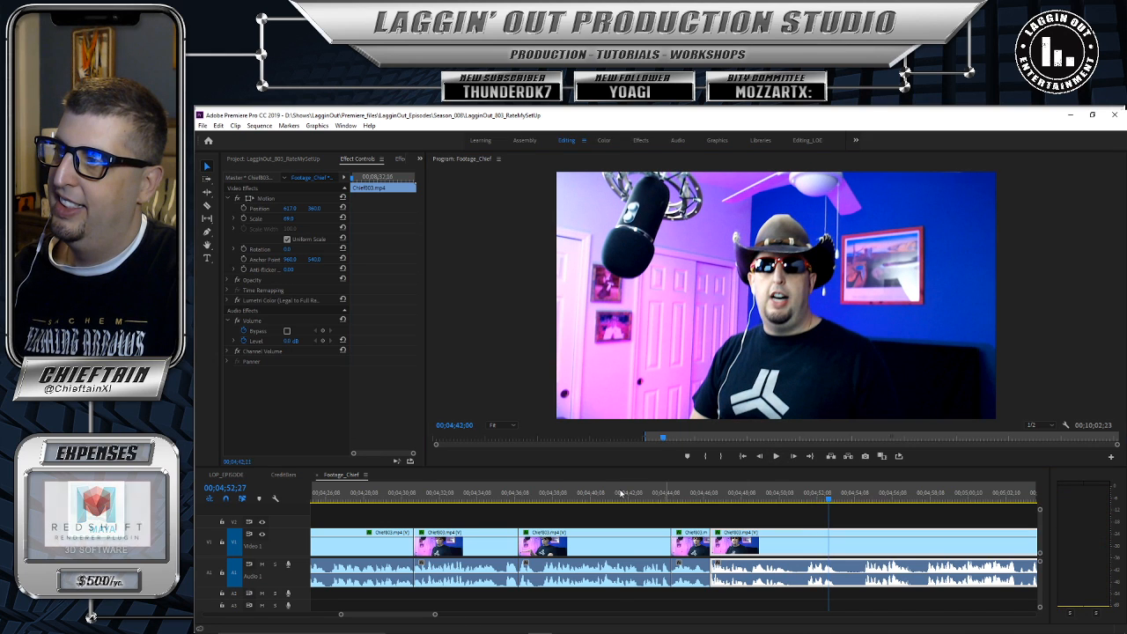
{"action": "left_click", "coordinate": [778, 456]}
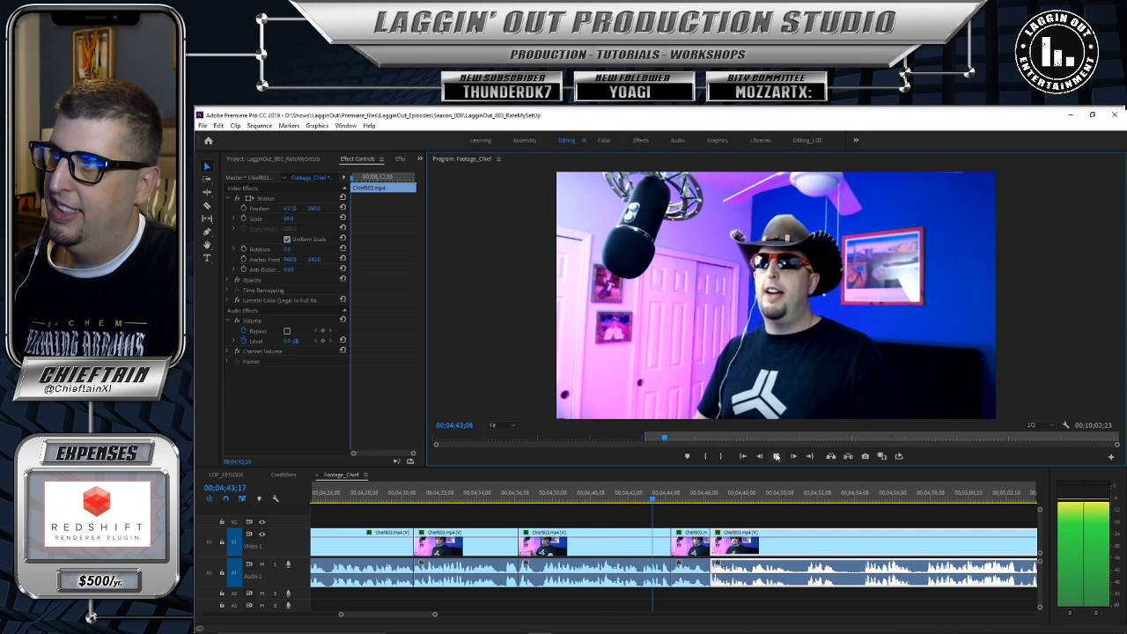
{"action": "left_click", "coordinate": [775, 457]}
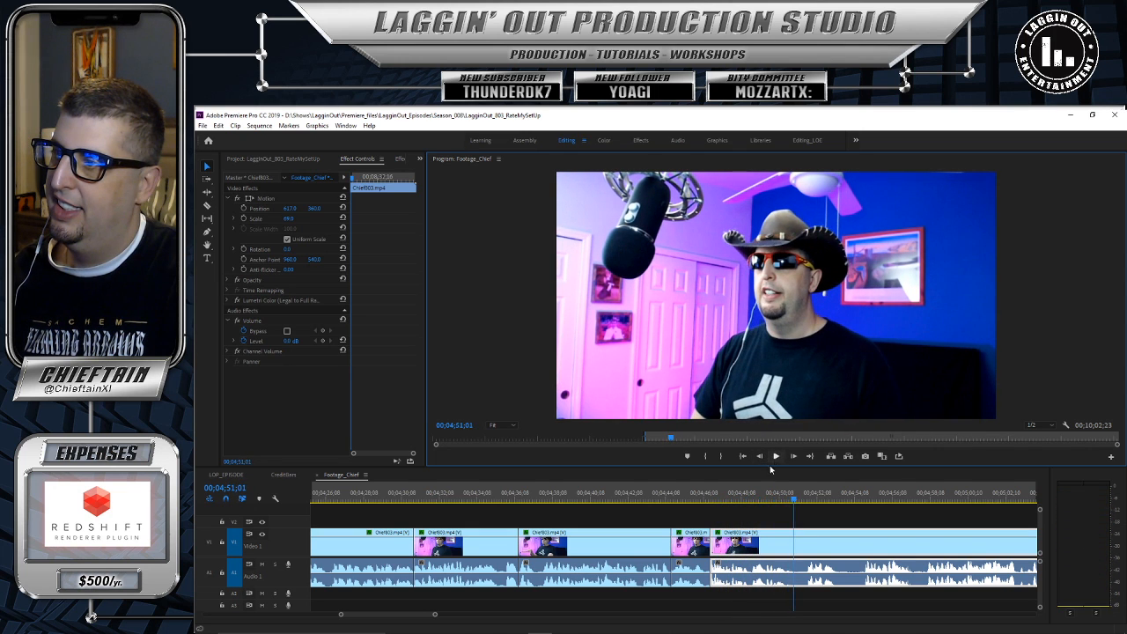
{"action": "key", "text": "c"}
{"action": "left_click", "coordinate": [797, 538]}
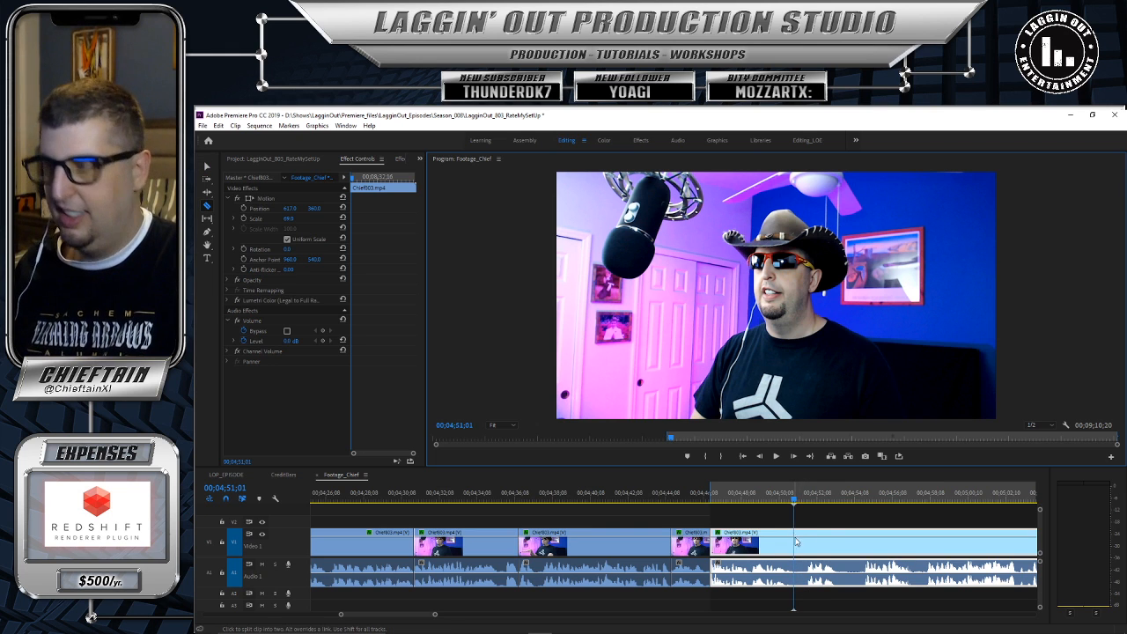
Step: Play on to 00;04;58;07, trim the start of the clip after the 00;04;51;01 split to 00;04;54;20 and close the gap
{"action": "left_click", "coordinate": [775, 457]}
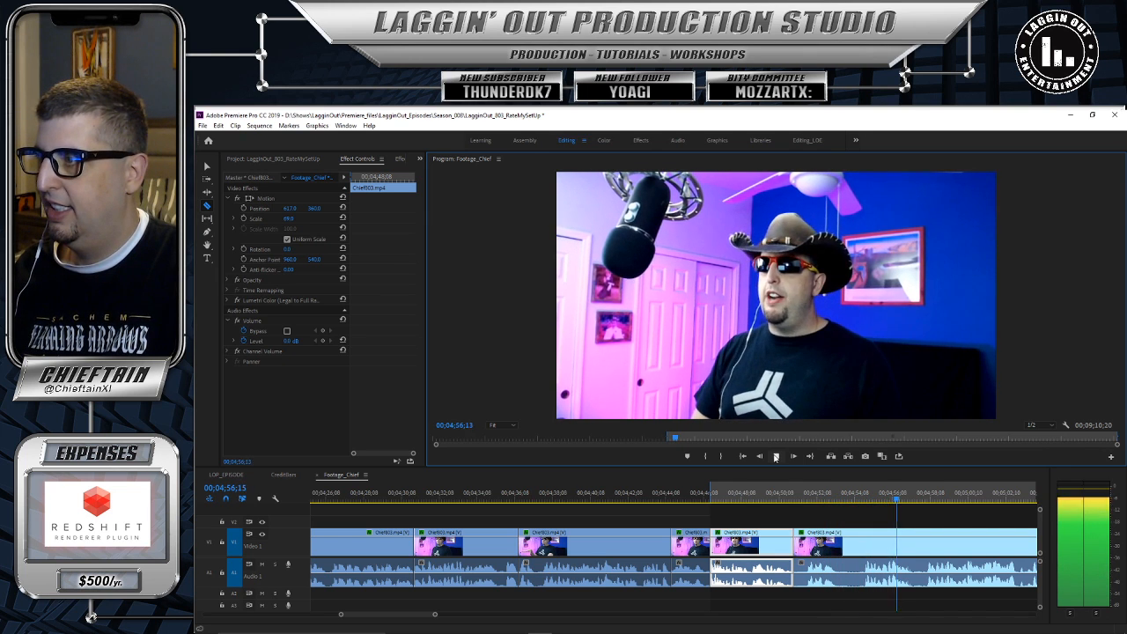
{"action": "left_click", "coordinate": [776, 457]}
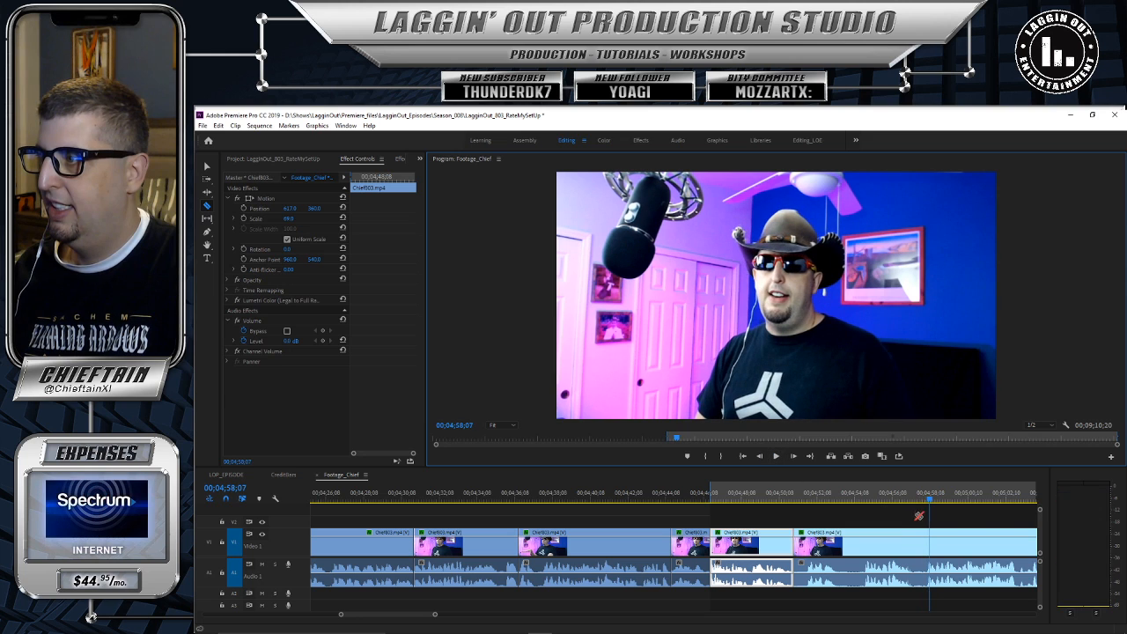
{"action": "left_click_drag", "start_coordinate": [931, 501], "coordinate": [863, 508]}
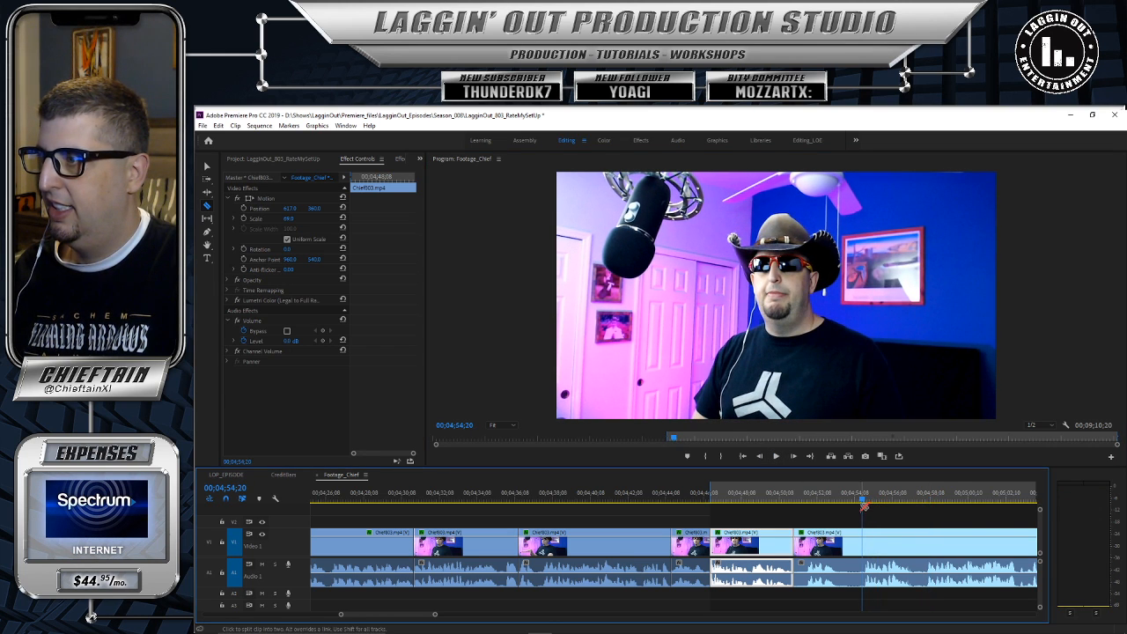
{"action": "key", "text": "v"}
{"action": "left_click", "coordinate": [909, 553]}
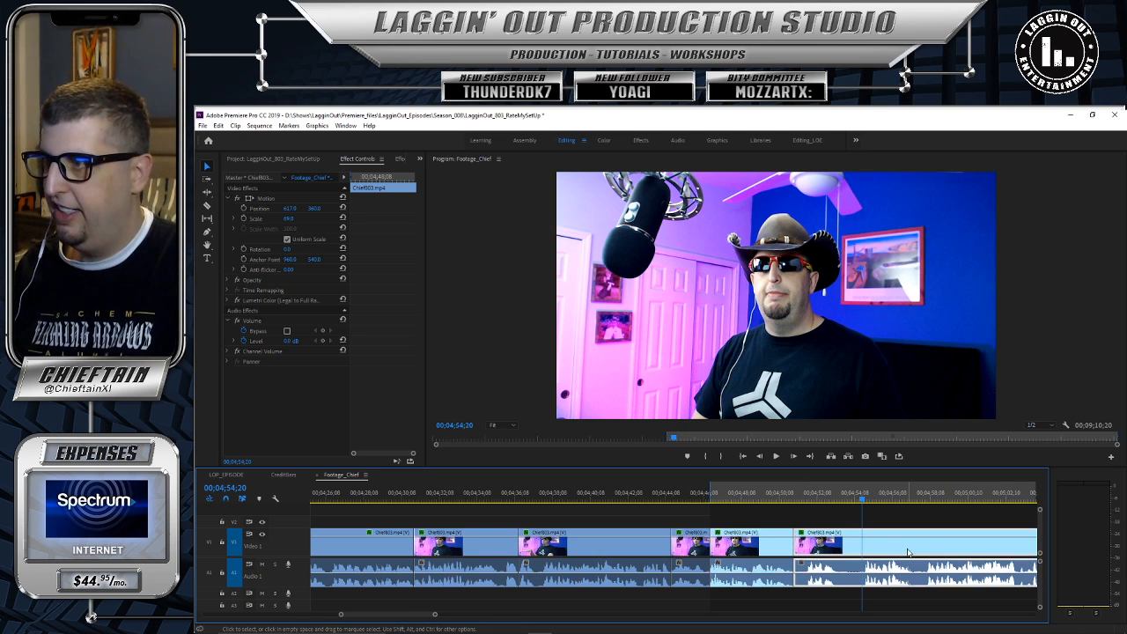
{"action": "left_click_drag", "start_coordinate": [796, 538], "coordinate": [864, 537]}
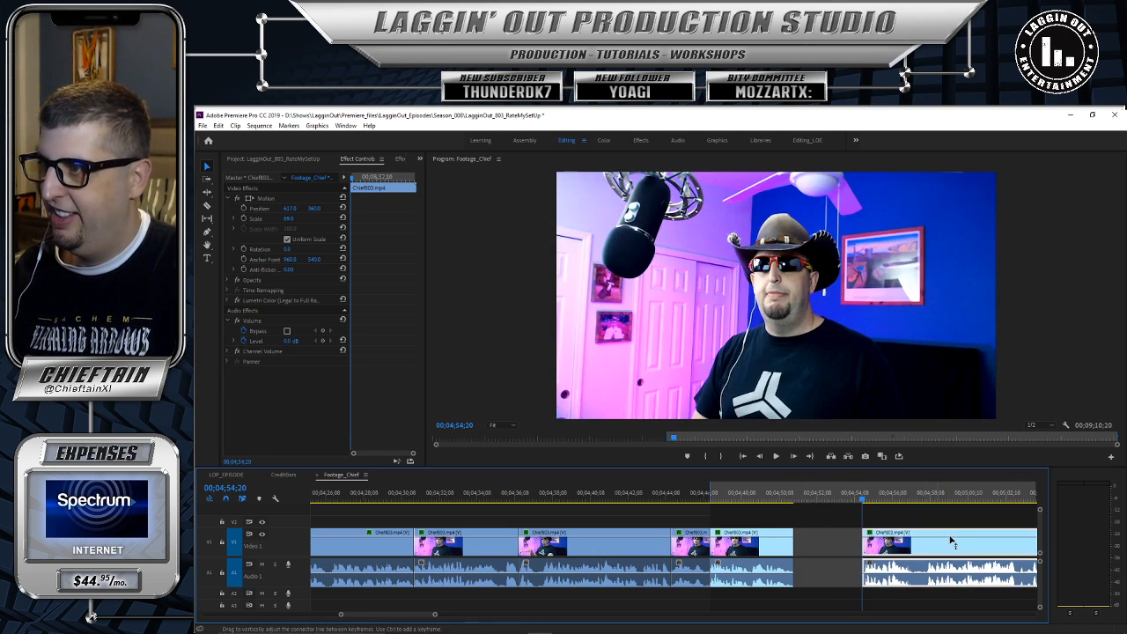
{"action": "left_click_drag", "start_coordinate": [956, 537], "coordinate": [684, 496]}
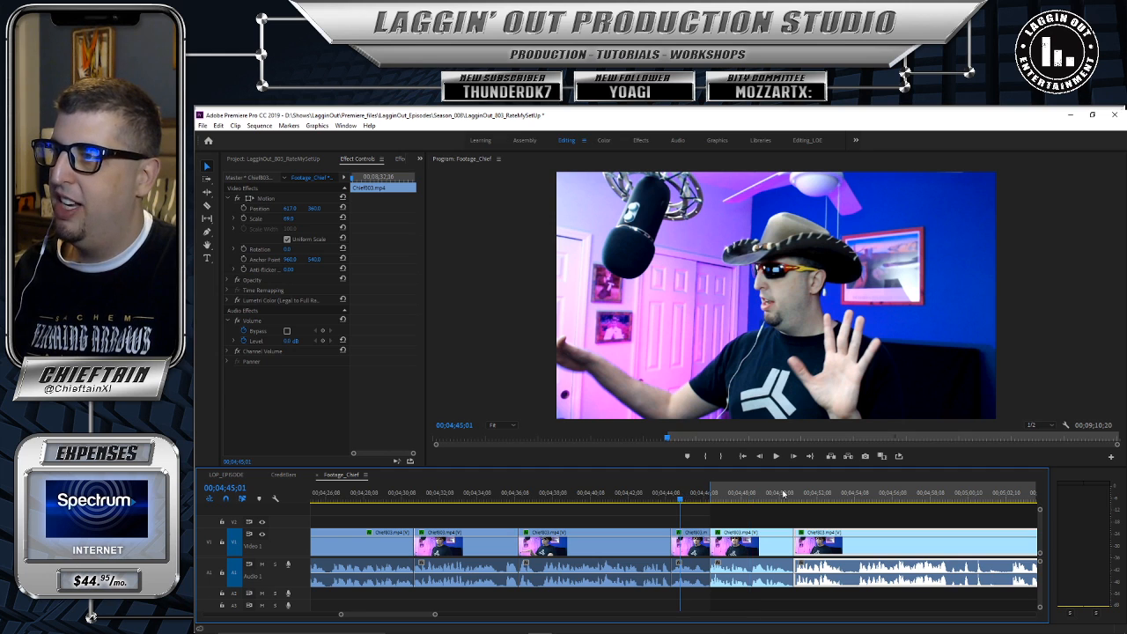
Step: Play the footage from 00;04;45;01 and stop at 00;04;46;11
{"action": "left_click", "coordinate": [777, 456]}
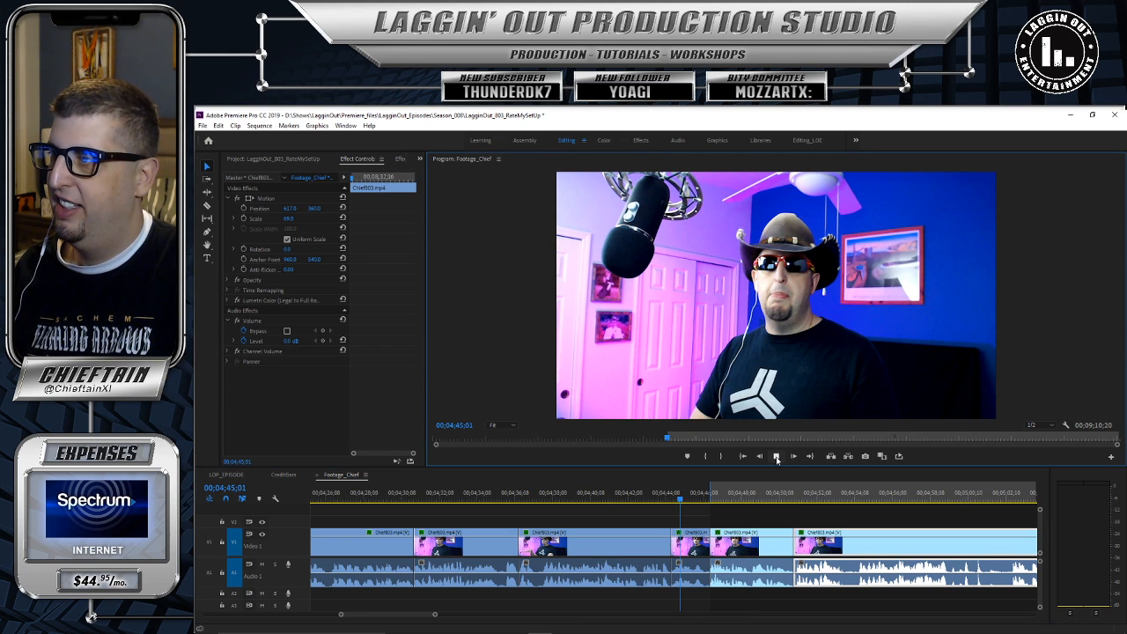
{"action": "left_click", "coordinate": [776, 456]}
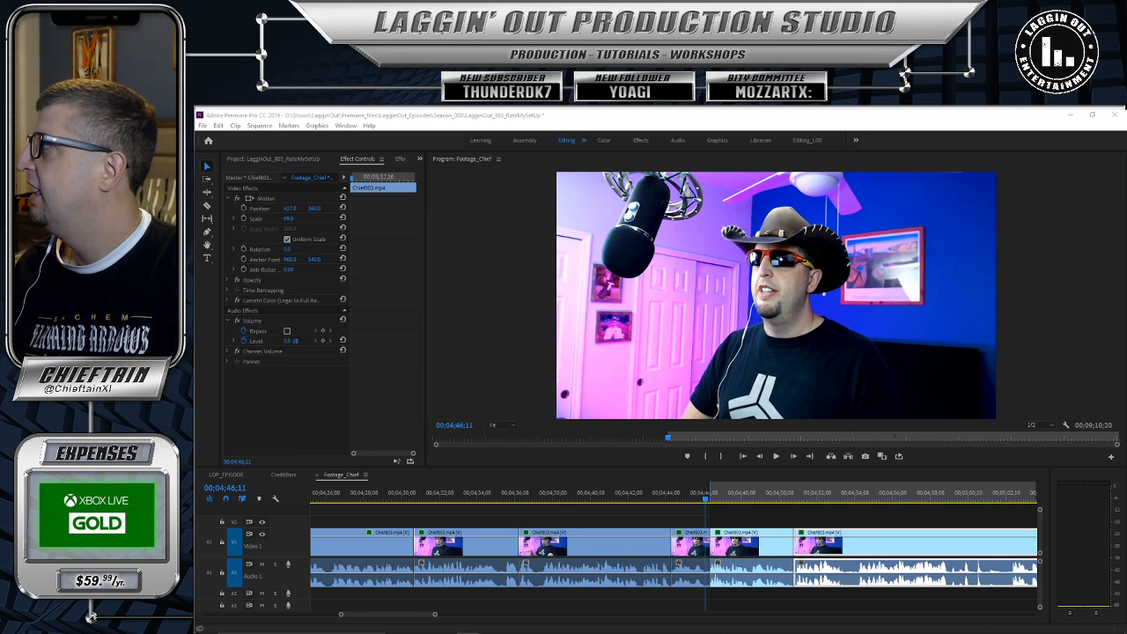
Step: Open a new Chrome window and move it off the editing screen
{"action": "mouse_move", "coordinate": [490, 629]}
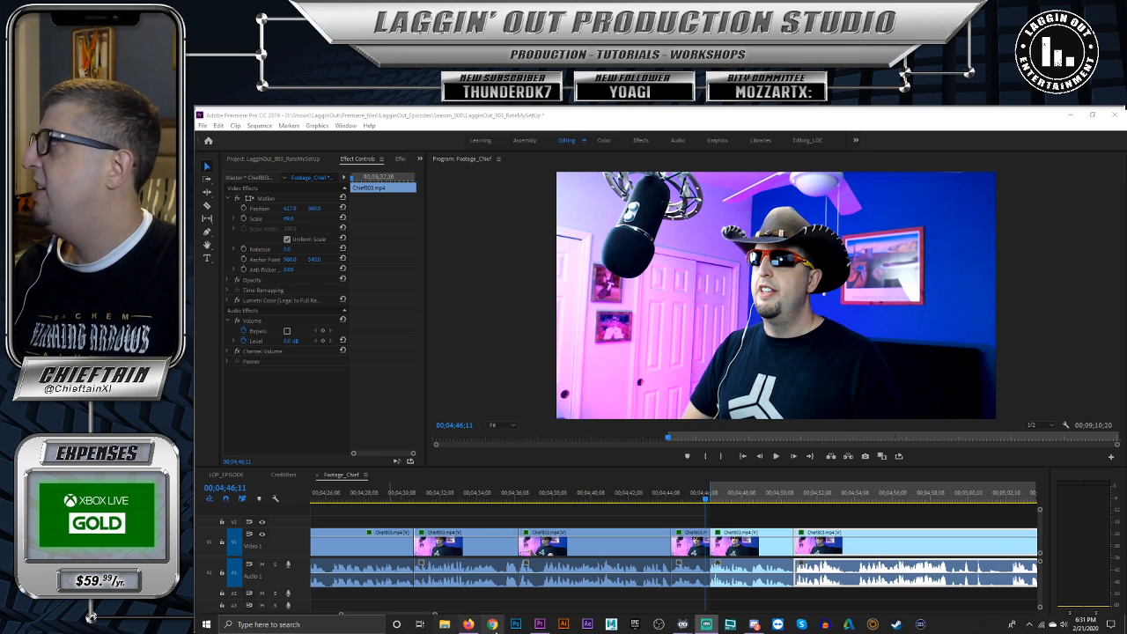
{"action": "left_click", "coordinate": [491, 626]}
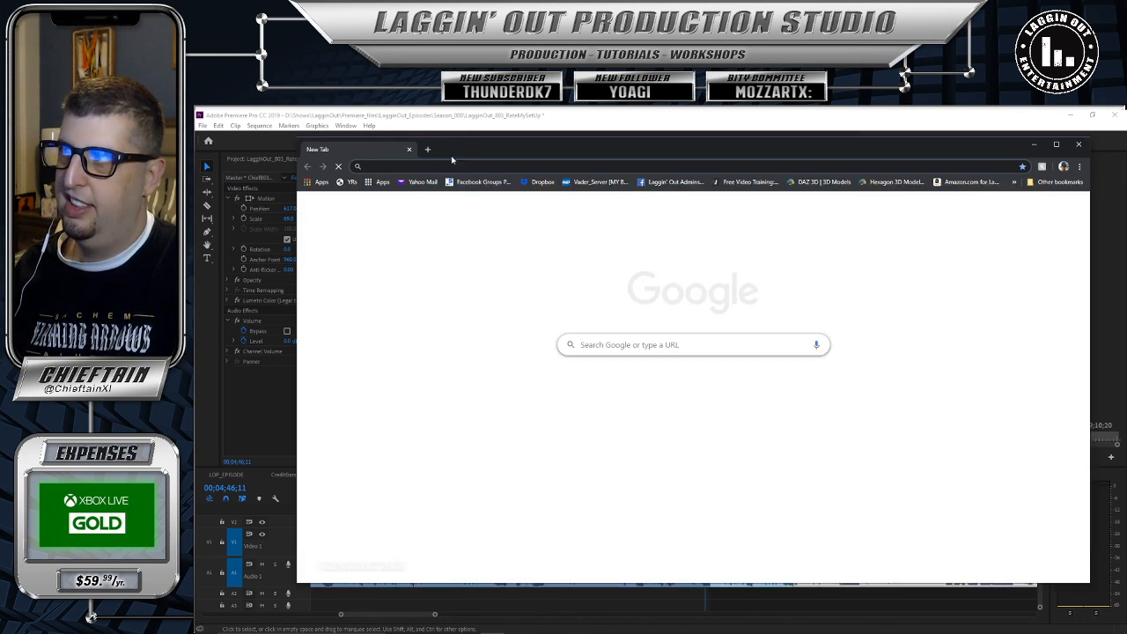
{"action": "left_click_drag", "start_coordinate": [413, 162], "coordinate": [1126, 190]}
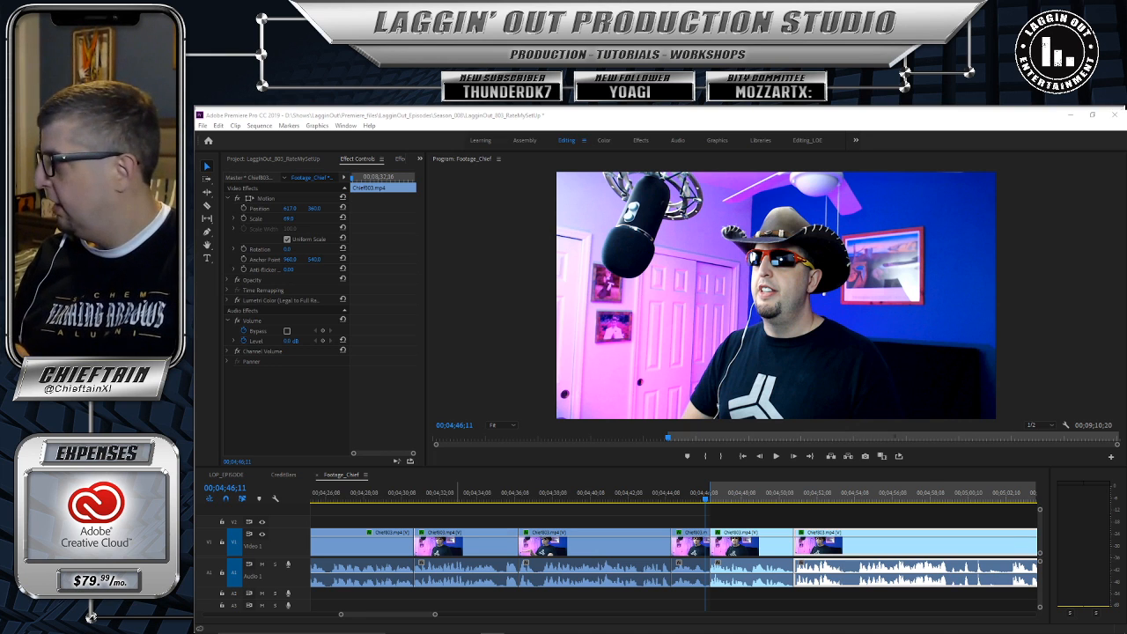
{"action": "mouse_move", "coordinate": [470, 624]}
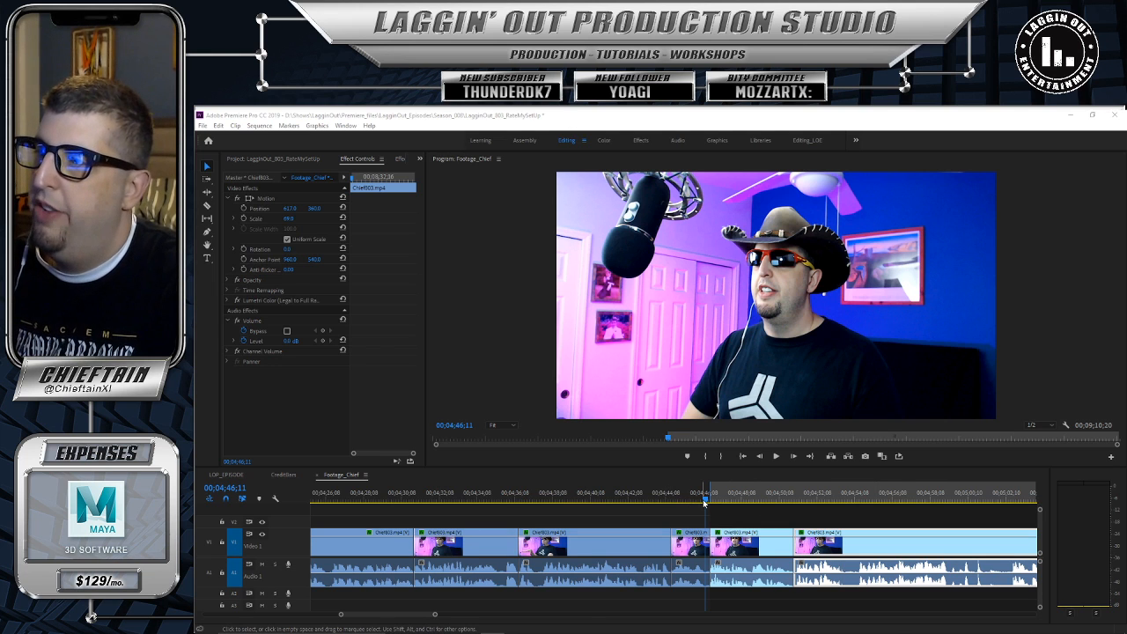
Step: Play back the footage from 00;04;44;16 to find the next cut point in the last clip
{"action": "left_click_drag", "start_coordinate": [702, 502], "coordinate": [670, 499]}
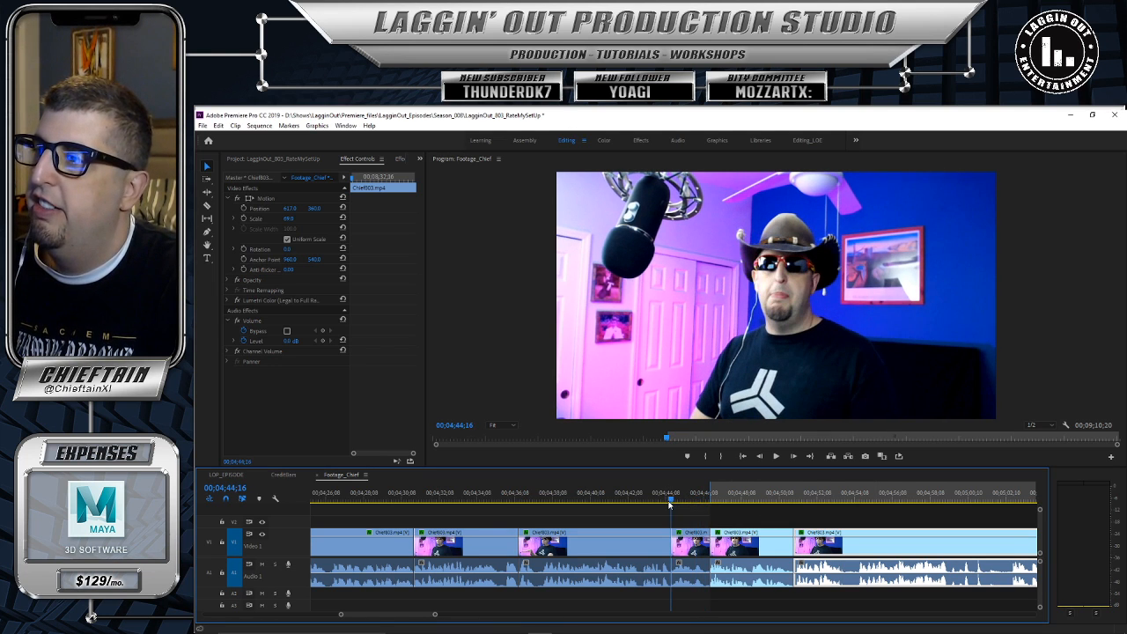
{"action": "left_click", "coordinate": [776, 456]}
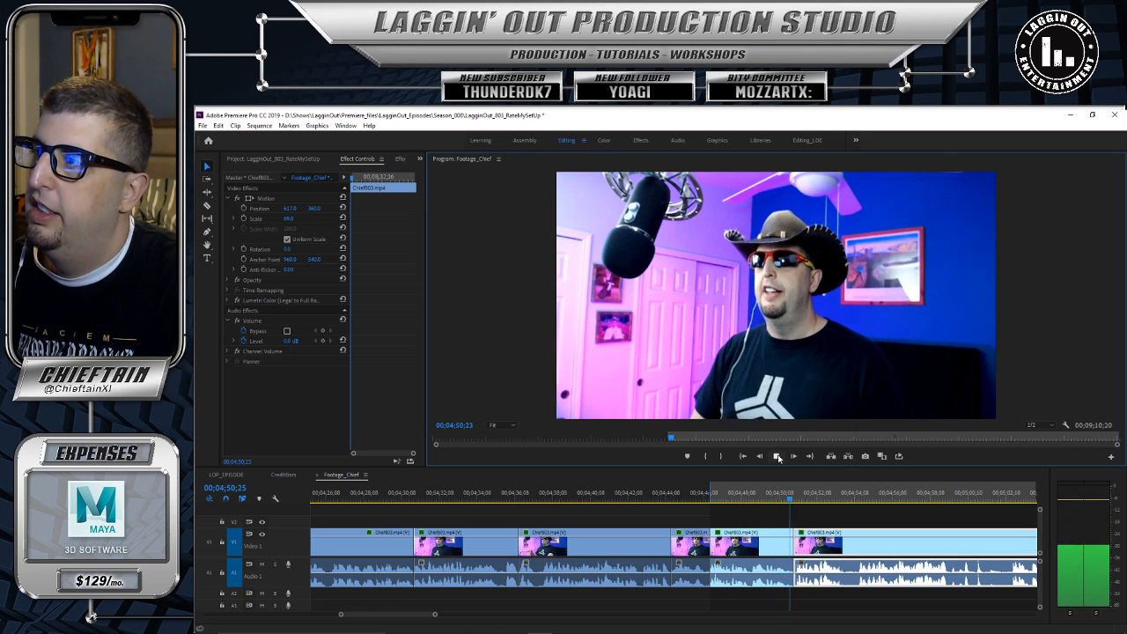
{"action": "left_click", "coordinate": [776, 456]}
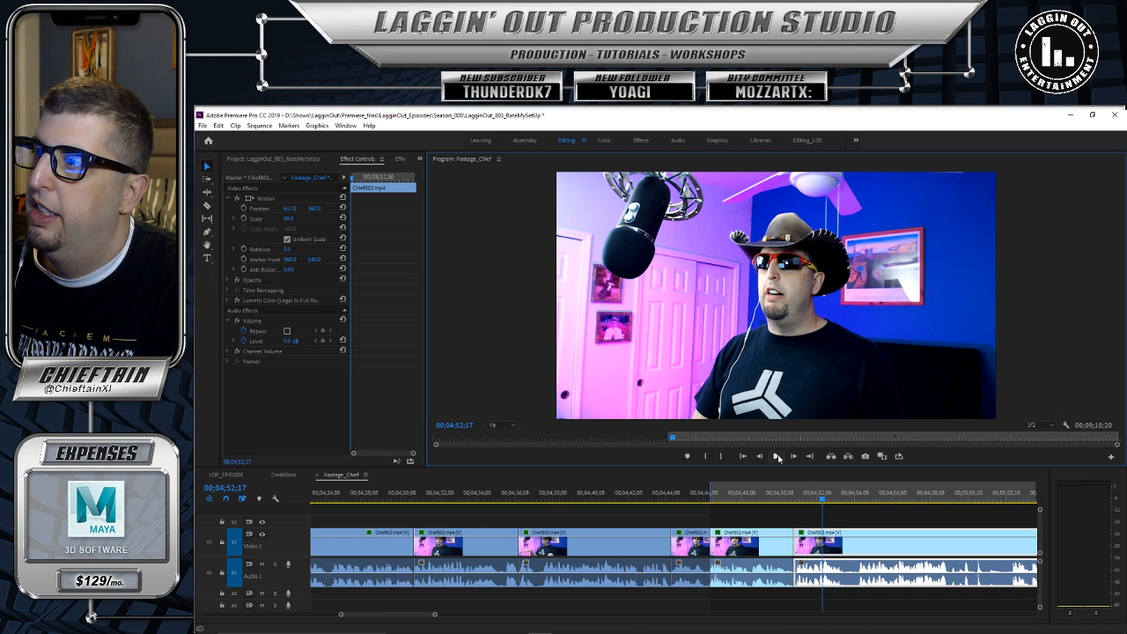
{"action": "left_click", "coordinate": [777, 456]}
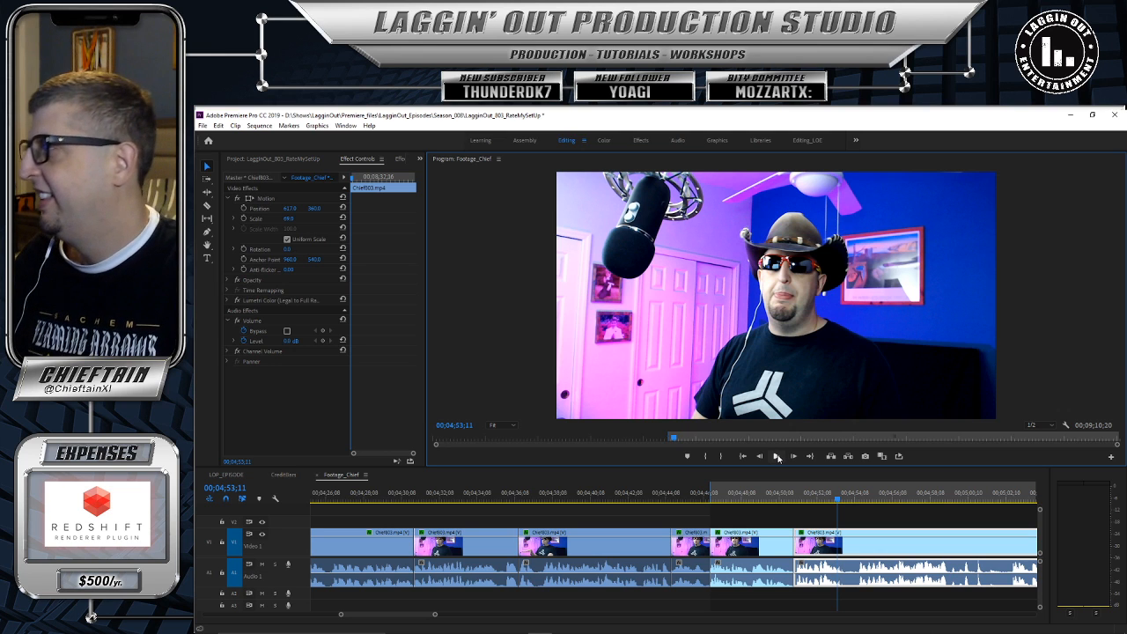
{"action": "left_click", "coordinate": [776, 456]}
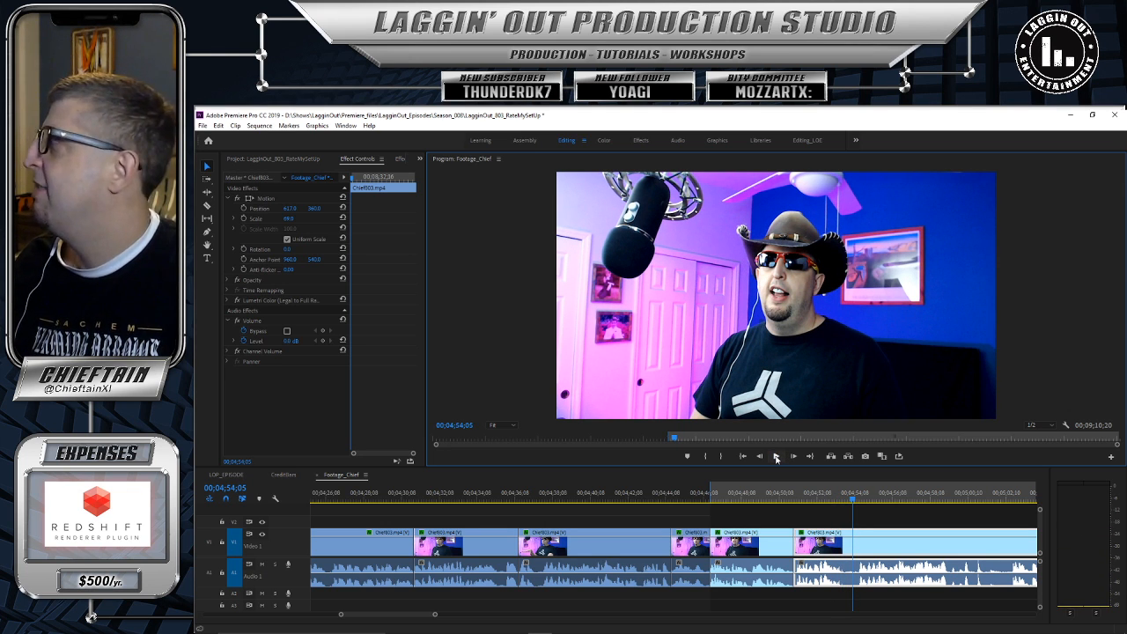
{"action": "left_click", "coordinate": [776, 457]}
{"action": "left_click", "coordinate": [776, 457]}
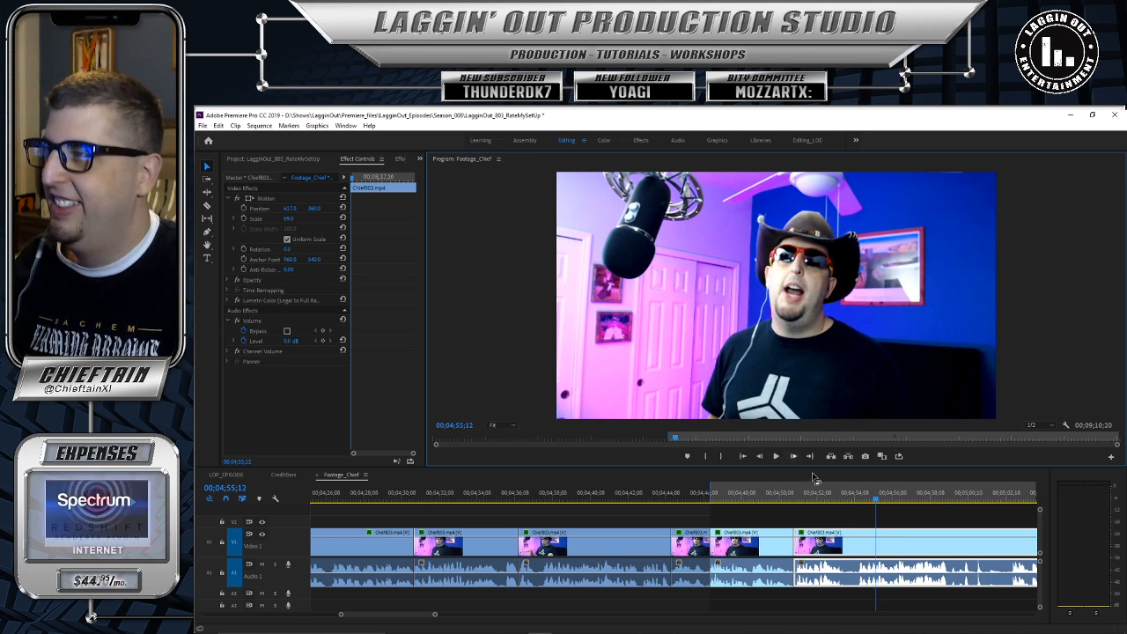
Step: Replay the start of the last clip to locate the cut point and split the clip at 00;04;53;21
{"action": "left_click_drag", "start_coordinate": [875, 498], "coordinate": [839, 500]}
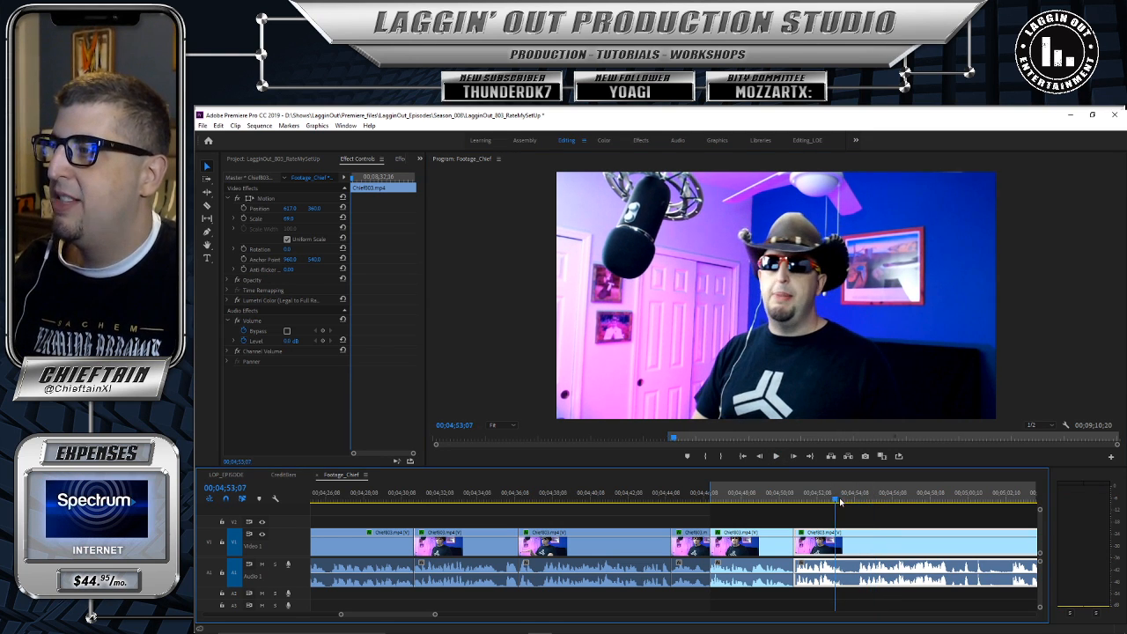
{"action": "left_click", "coordinate": [774, 457]}
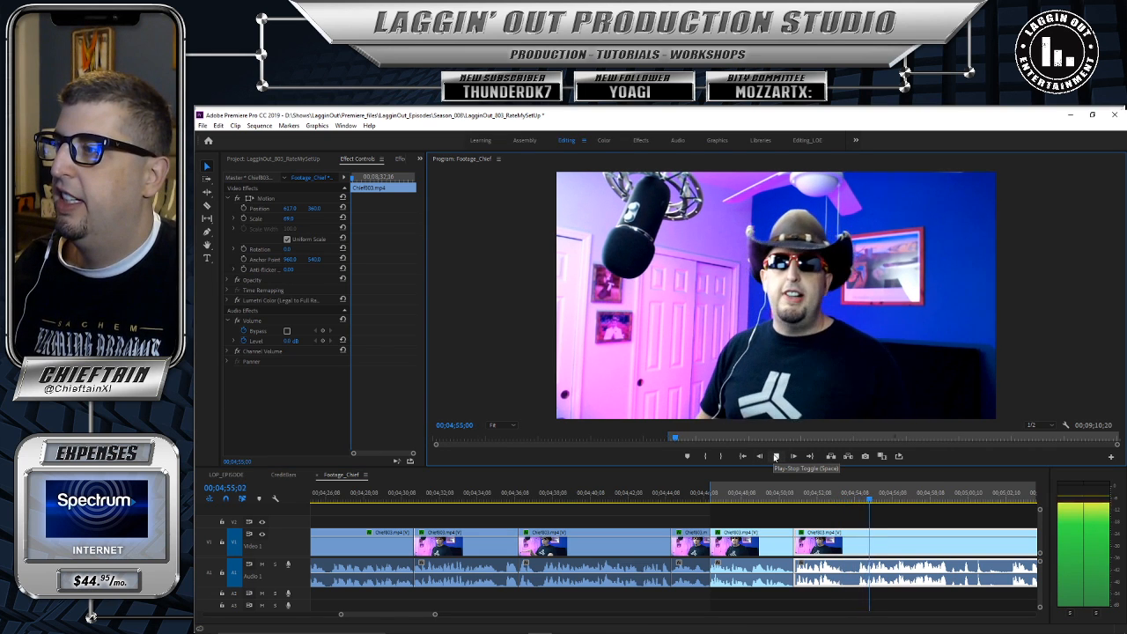
{"action": "left_click", "coordinate": [776, 457]}
{"action": "left_click_drag", "start_coordinate": [873, 498], "coordinate": [846, 504]}
{"action": "key", "text": "p"}
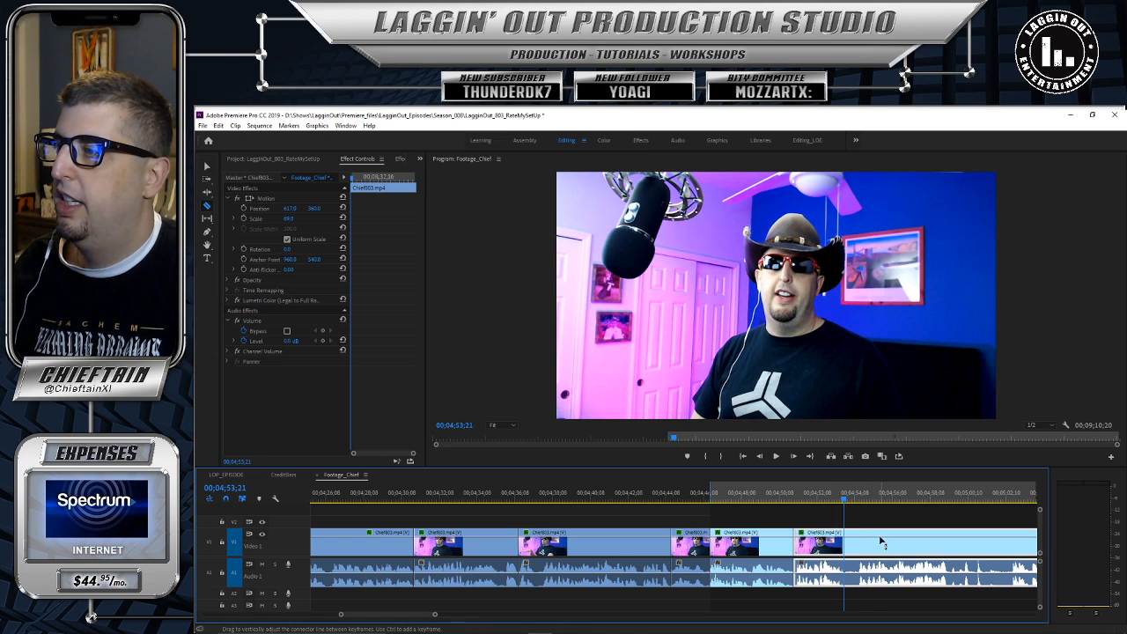
{"action": "left_click", "coordinate": [843, 538]}
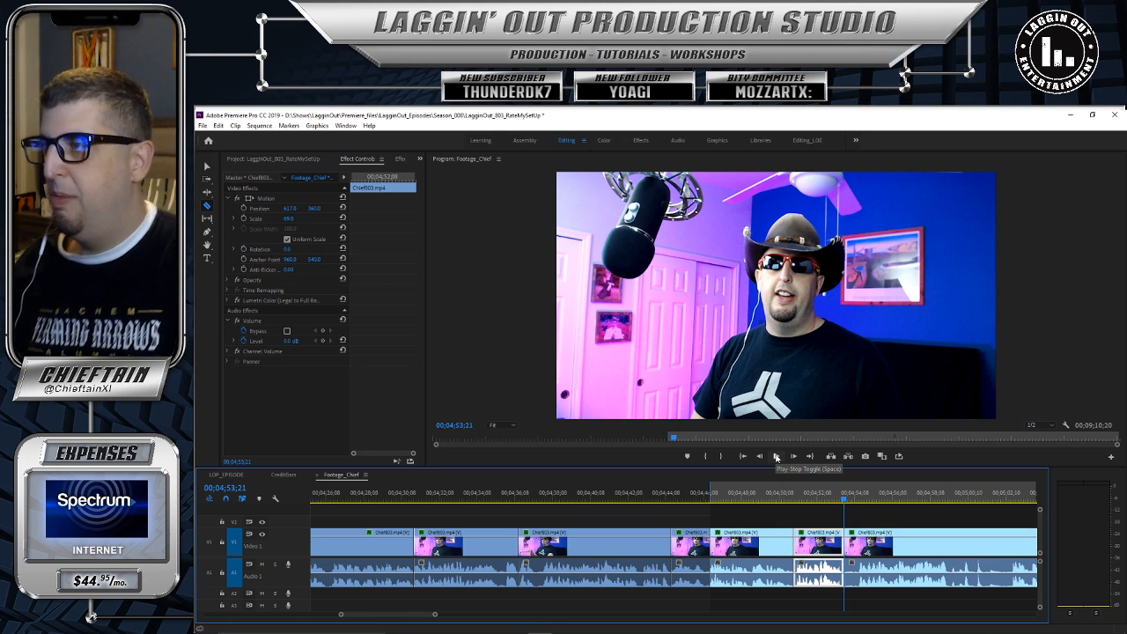
Step: Trim the start of the clip after the split to 00;04;54;13 and shift it back to close the gap
{"action": "left_click", "coordinate": [776, 456]}
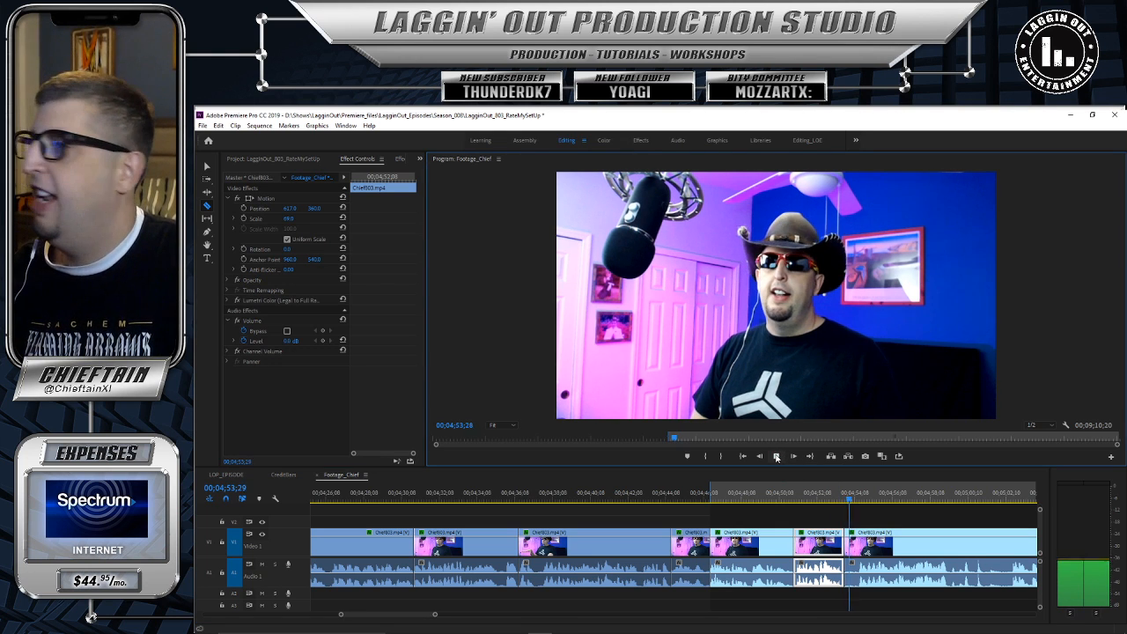
{"action": "key", "text": "space"}
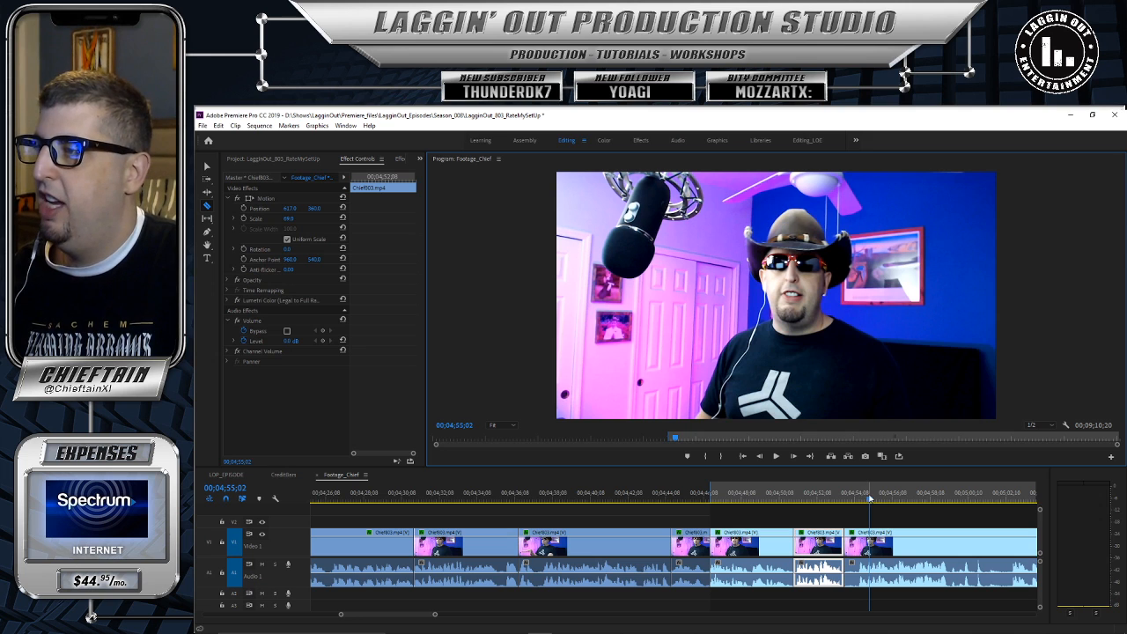
{"action": "left_click_drag", "start_coordinate": [868, 499], "coordinate": [858, 500]}
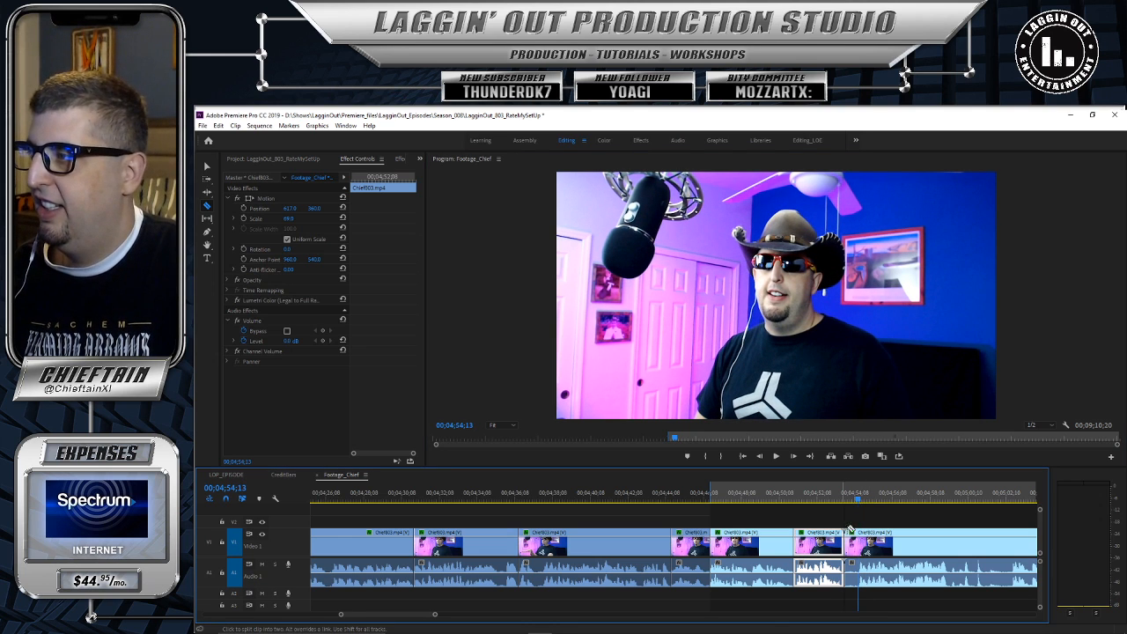
{"action": "key", "text": "v"}
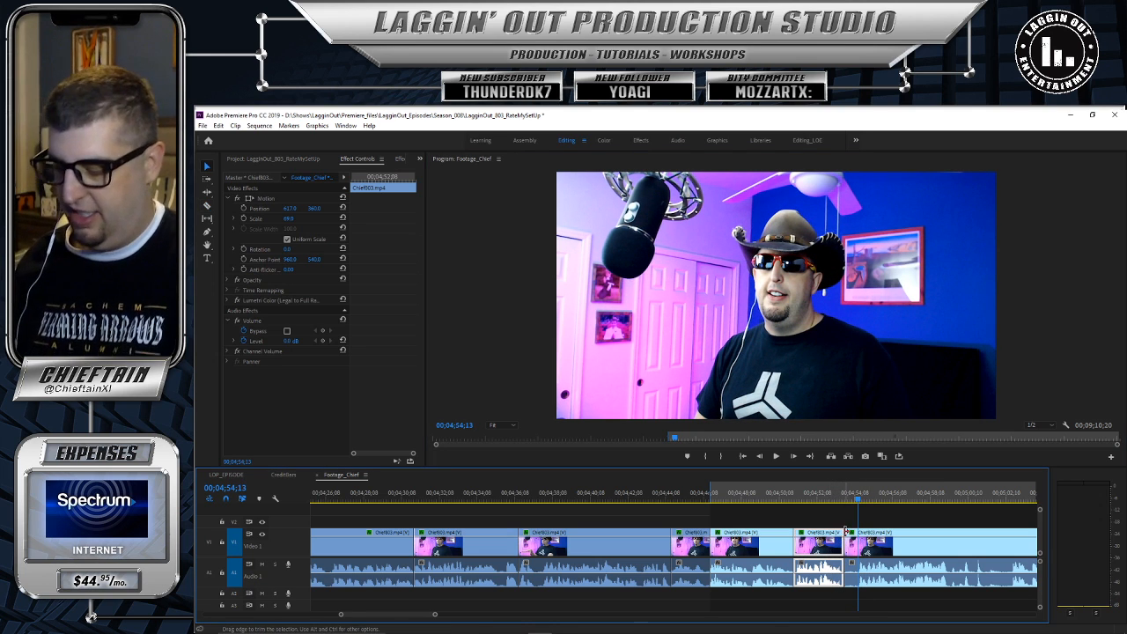
{"action": "left_click_drag", "start_coordinate": [844, 535], "coordinate": [860, 534]}
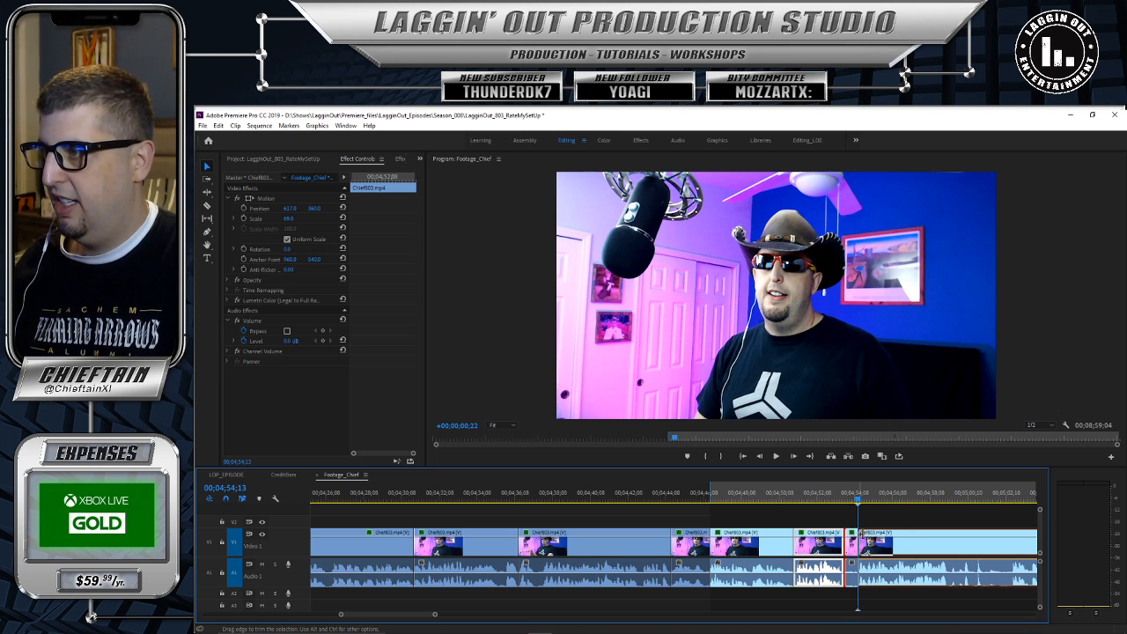
{"action": "left_click_drag", "start_coordinate": [935, 534], "coordinate": [946, 528]}
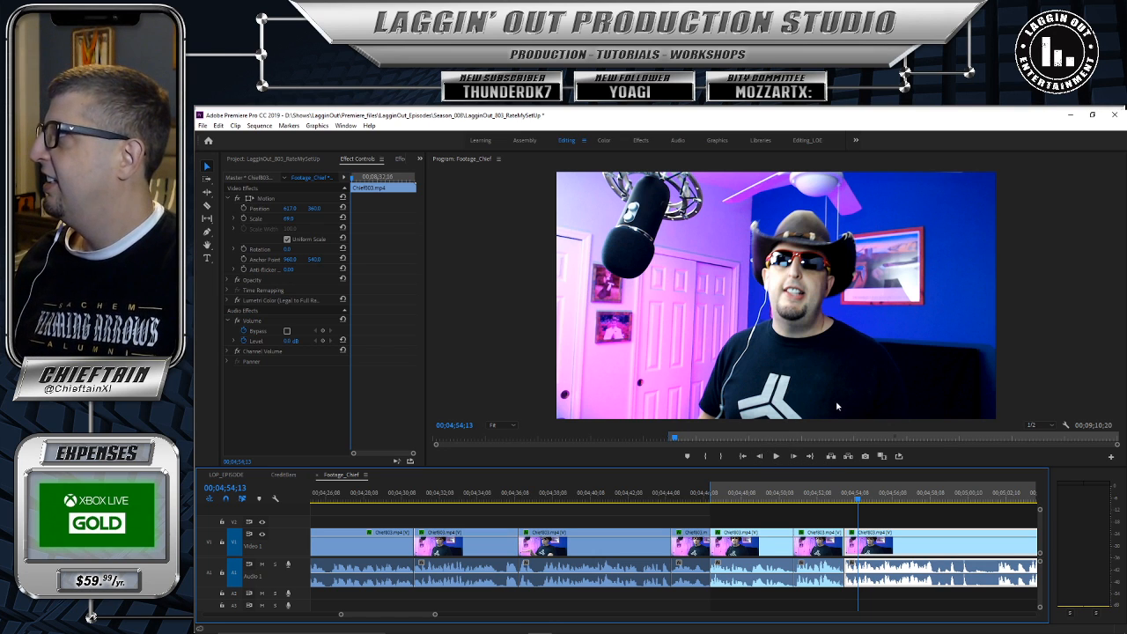
Step: Play back the footage from 00;04;49;29 across the new cut to check the join and find where the next usable line starts
{"action": "left_click_drag", "start_coordinate": [837, 500], "coordinate": [776, 484]}
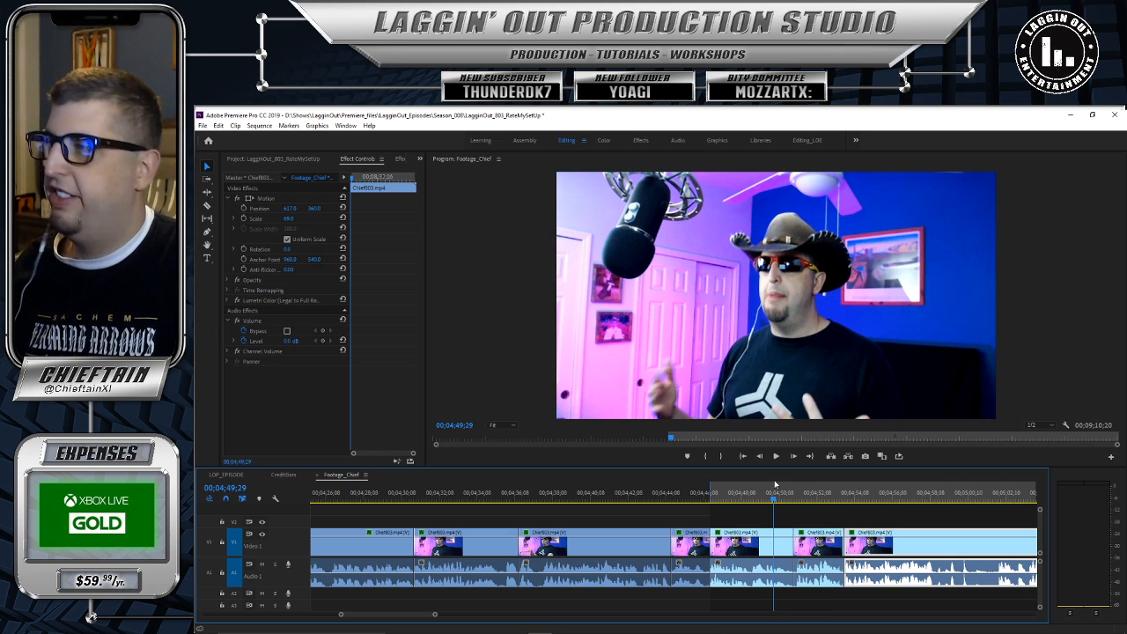
{"action": "left_click", "coordinate": [775, 456]}
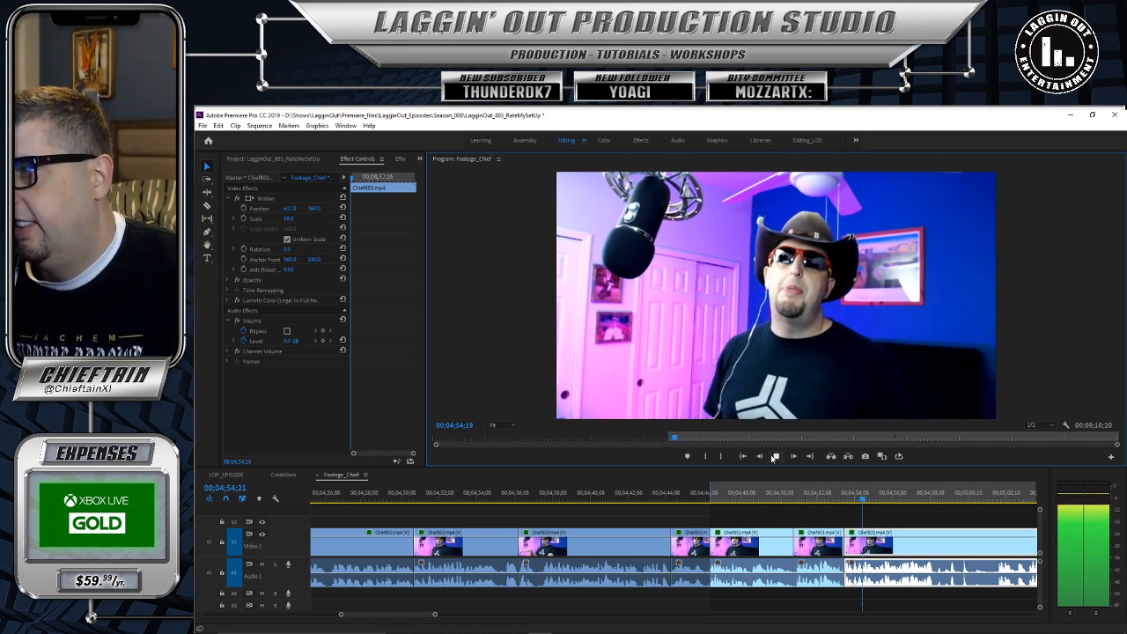
{"action": "left_click", "coordinate": [774, 456]}
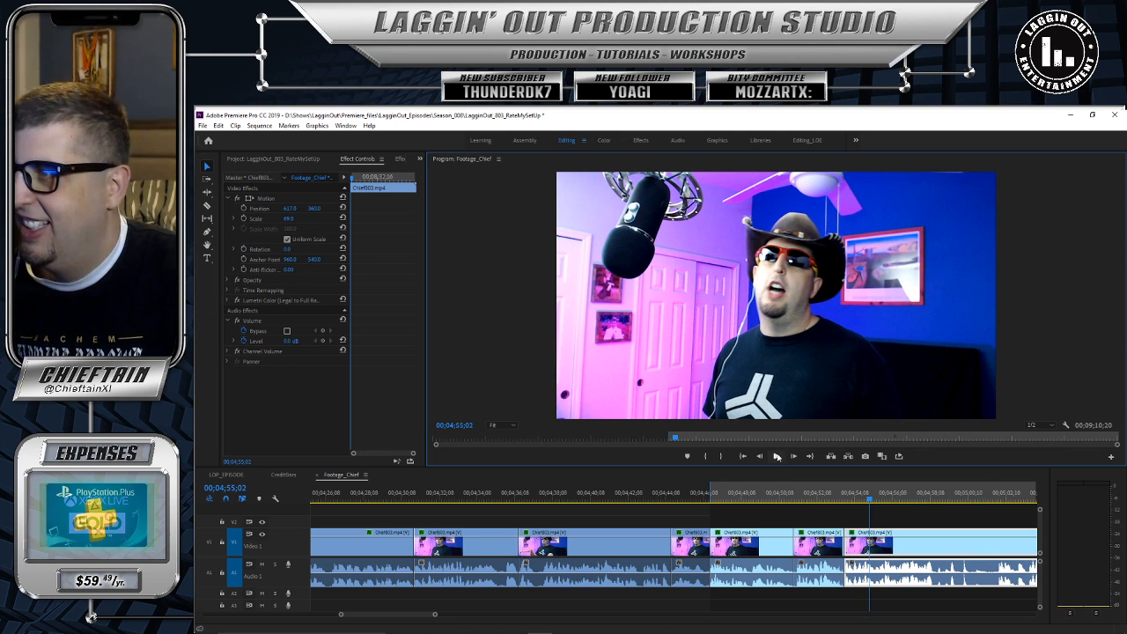
{"action": "left_click", "coordinate": [776, 456]}
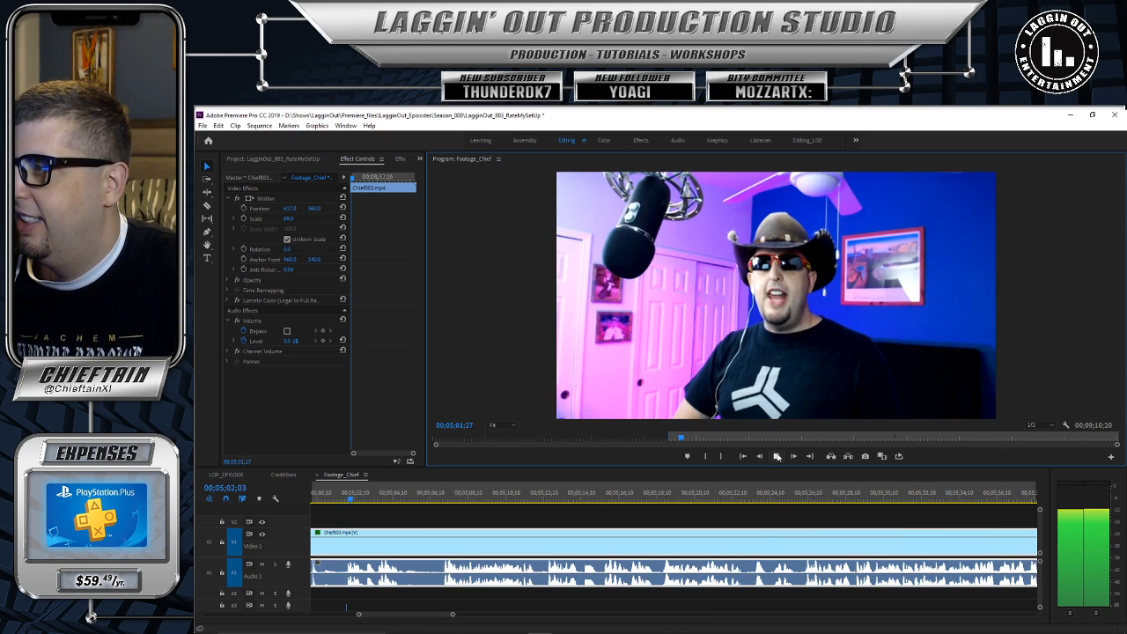
{"action": "left_click", "coordinate": [776, 456]}
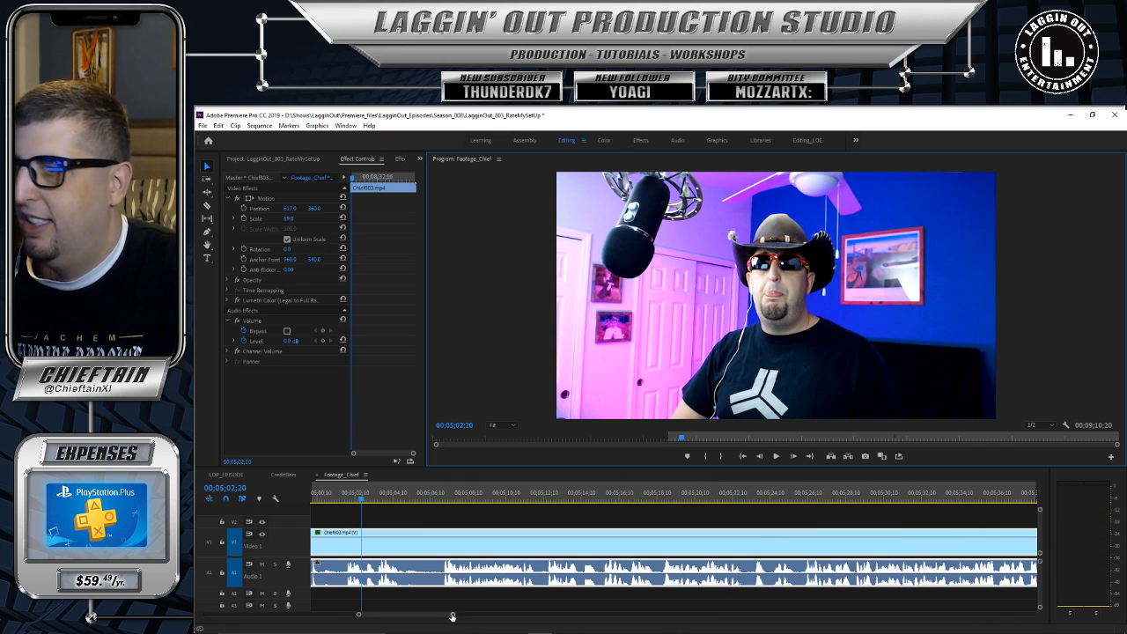
{"action": "left_click_drag", "start_coordinate": [453, 615], "coordinate": [465, 617]}
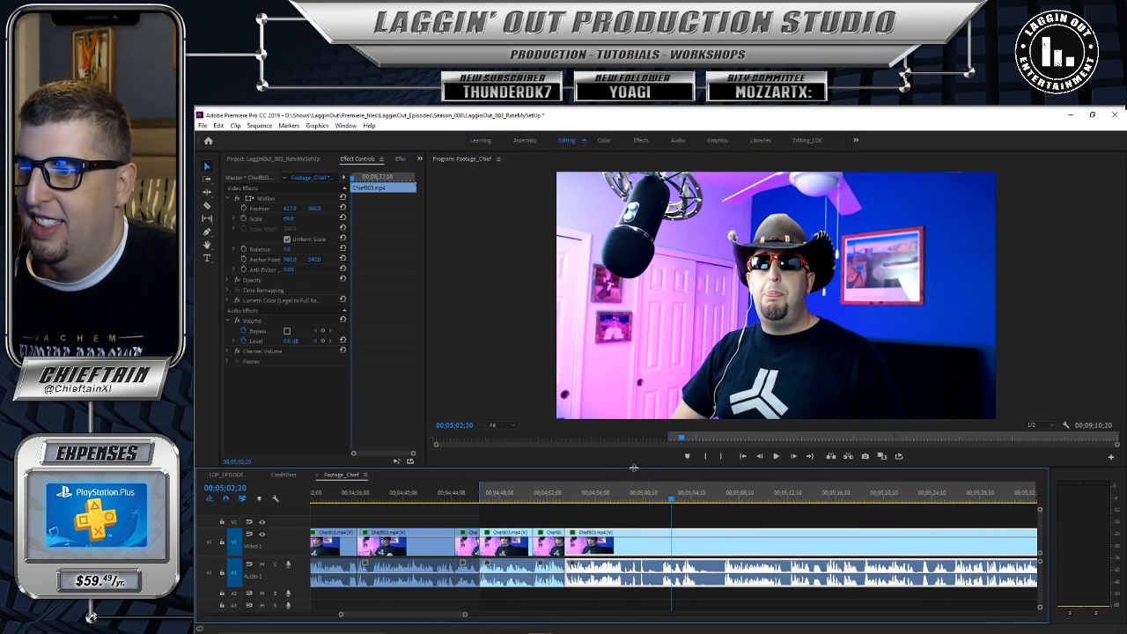
{"action": "left_click", "coordinate": [567, 492]}
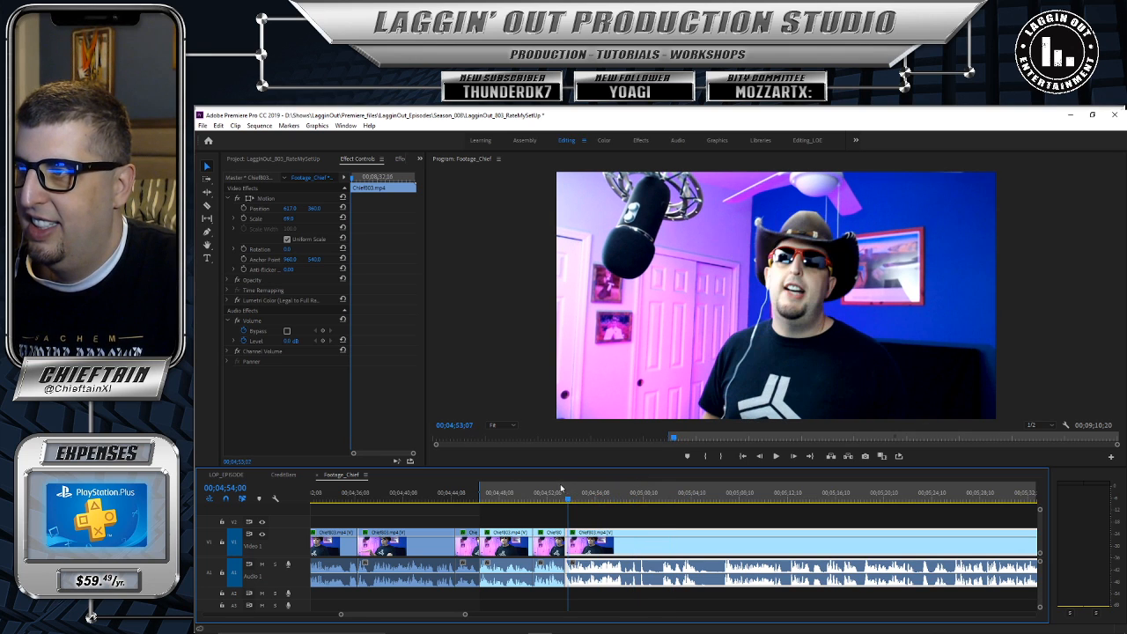
{"action": "left_click", "coordinate": [776, 456]}
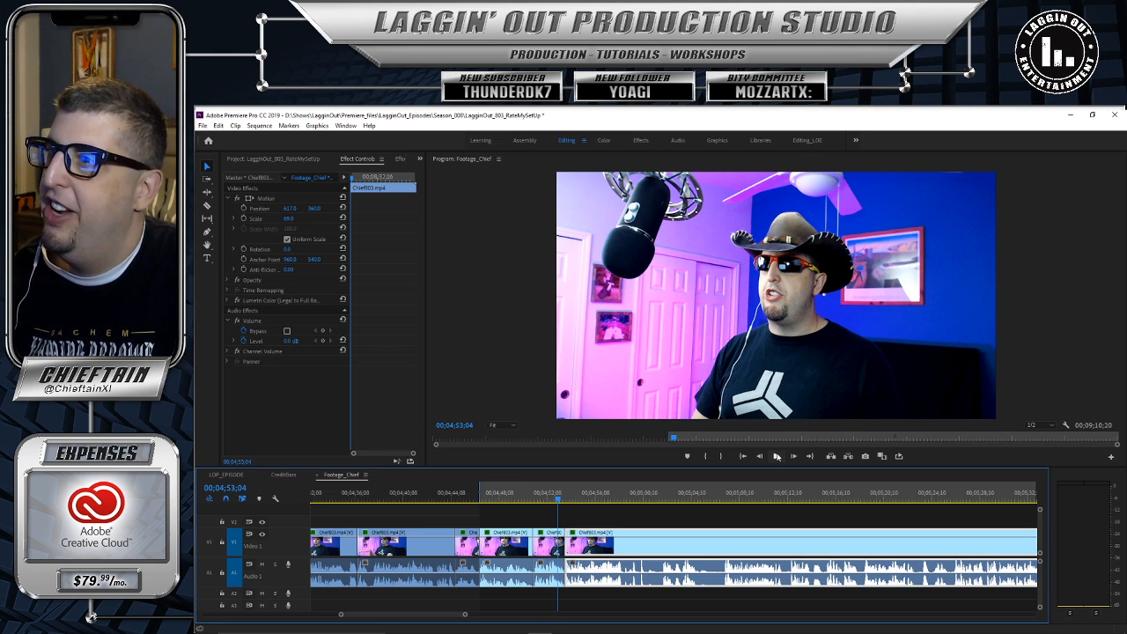
{"action": "left_click", "coordinate": [775, 456]}
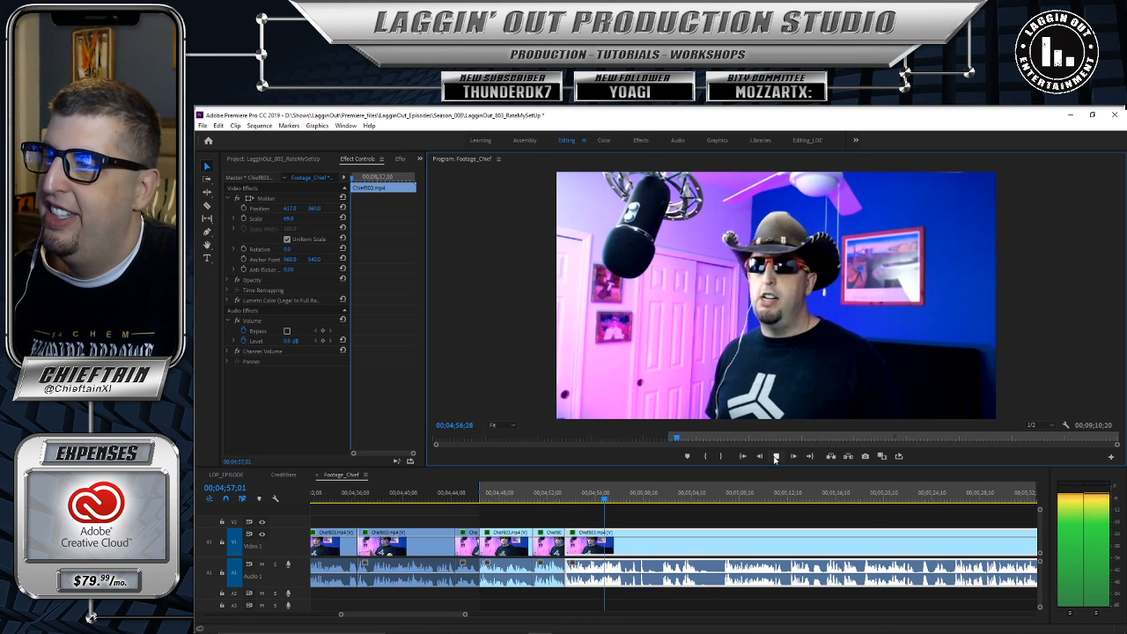
{"action": "left_click", "coordinate": [774, 456]}
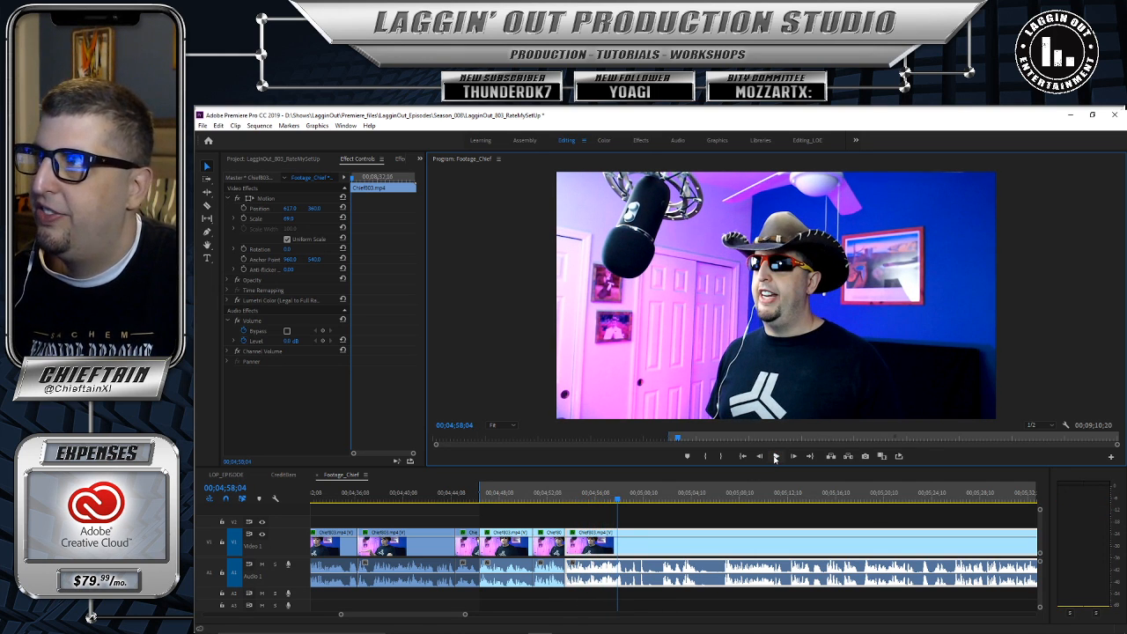
{"action": "left_click", "coordinate": [774, 456]}
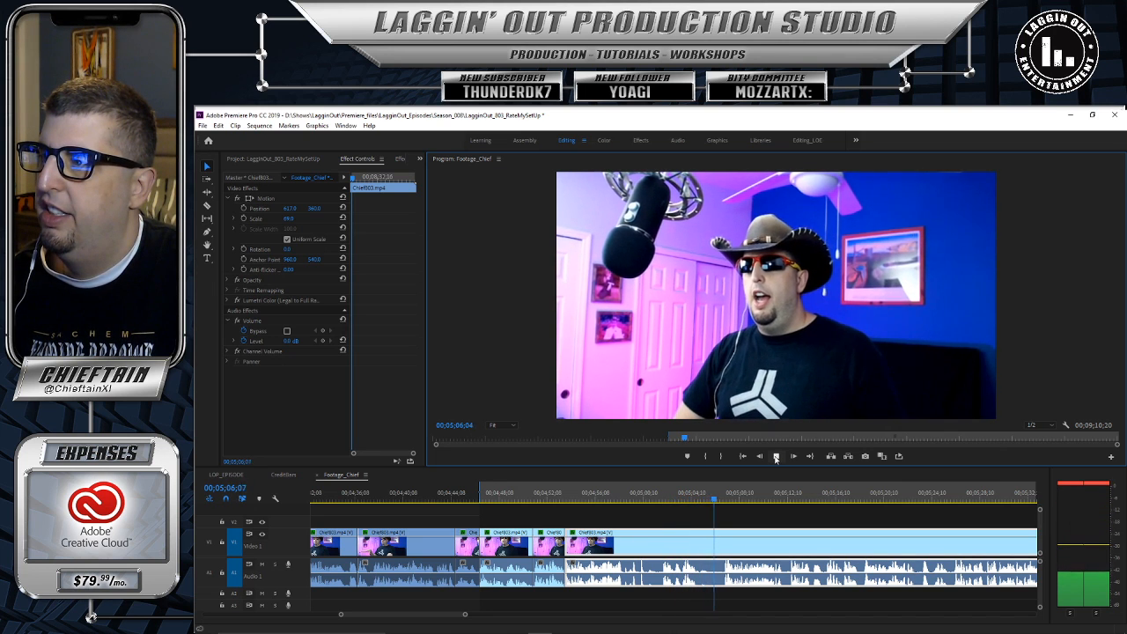
{"action": "left_click", "coordinate": [775, 456]}
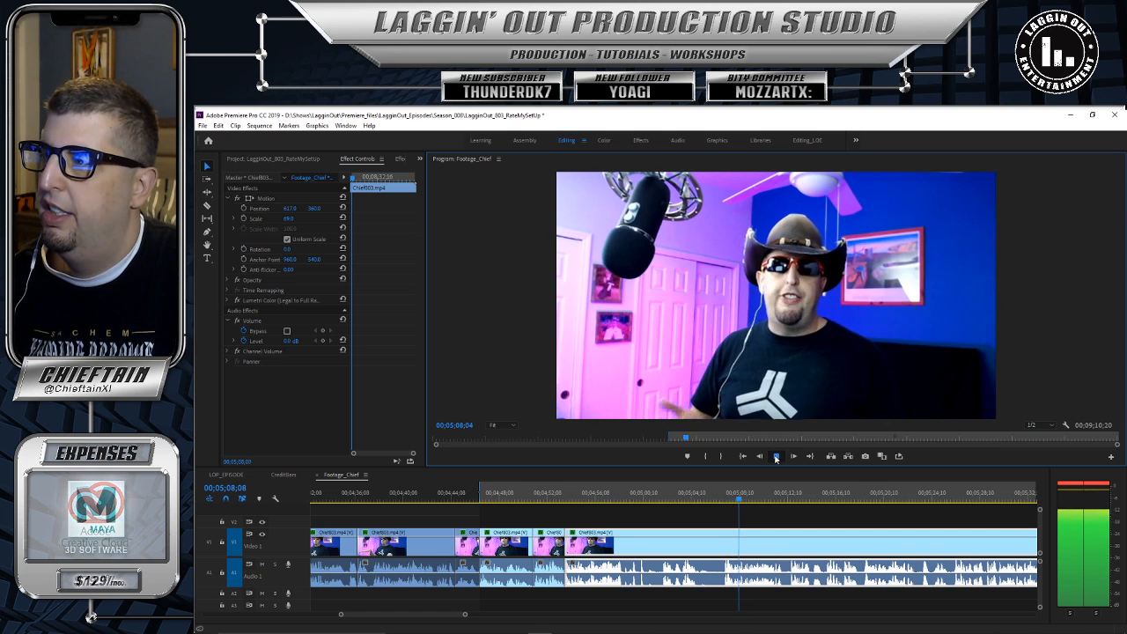
Step: Trim the last clip's start to 00;05;01;20, shift it back to close the gap, and return the playhead to just before the join
{"action": "left_click_drag", "start_coordinate": [744, 503], "coordinate": [661, 516]}
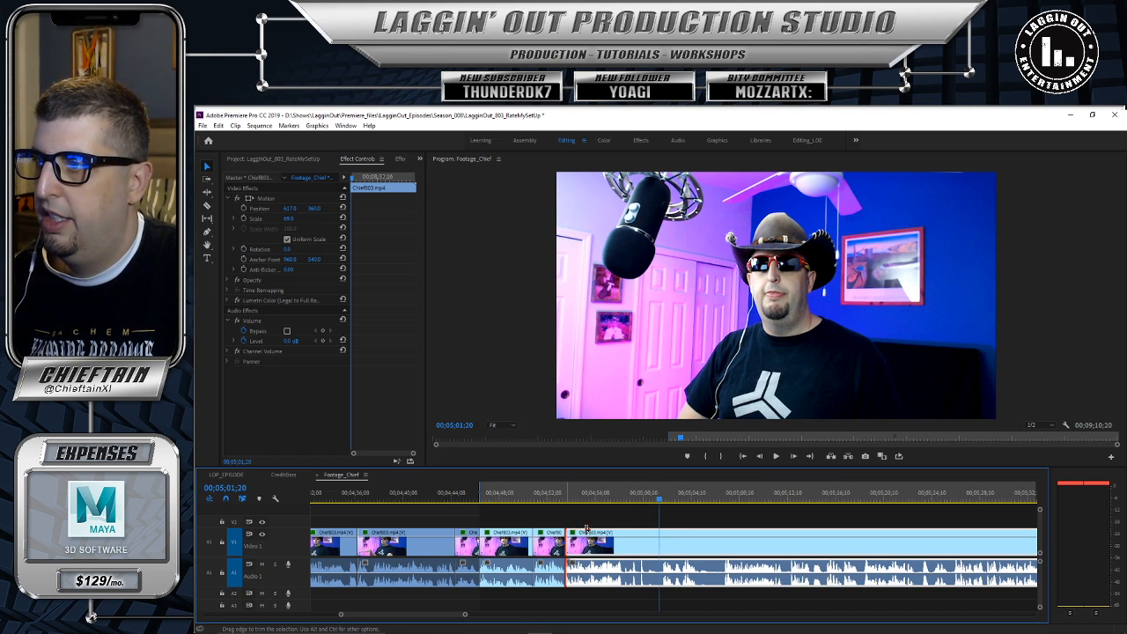
{"action": "left_click_drag", "start_coordinate": [586, 531], "coordinate": [659, 535]}
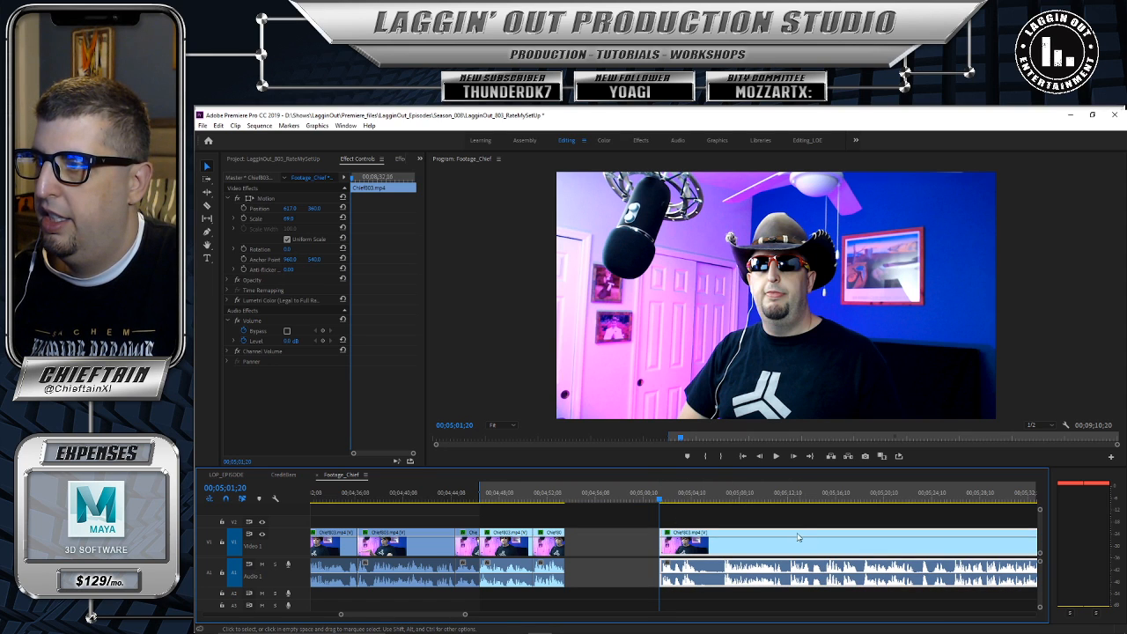
{"action": "left_click_drag", "start_coordinate": [787, 536], "coordinate": [686, 539]}
{"action": "left_click", "coordinate": [564, 495]}
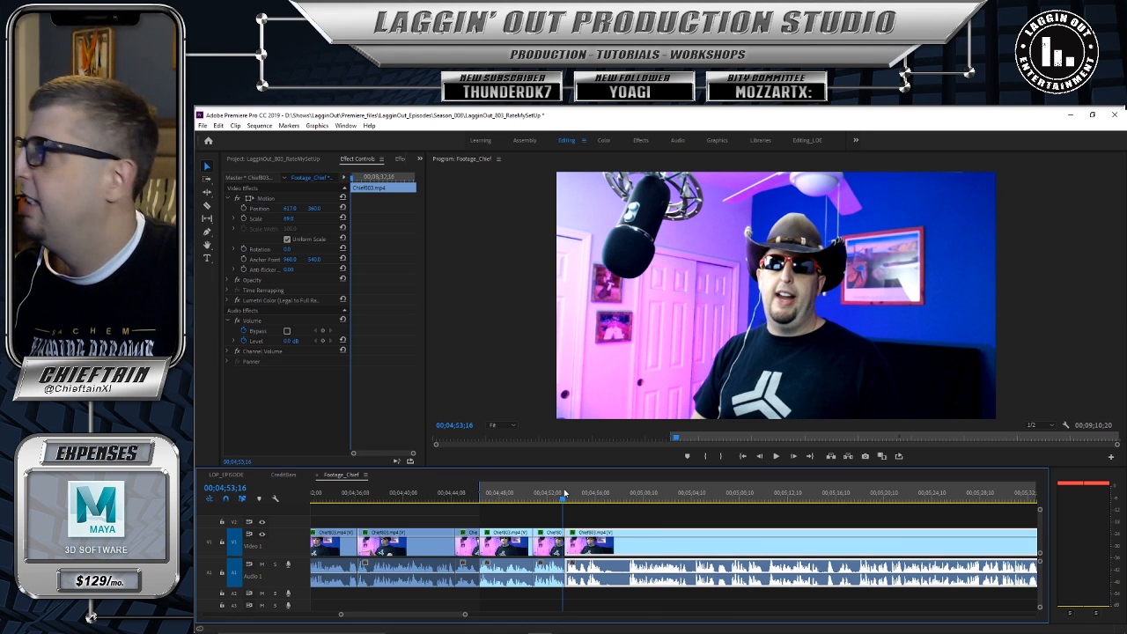
Step: Play back the footage across the last join twice, the second time from 00;04;52;13, to judge the cut
{"action": "left_click_drag", "start_coordinate": [565, 492], "coordinate": [555, 493]}
{"action": "left_click", "coordinate": [776, 456]}
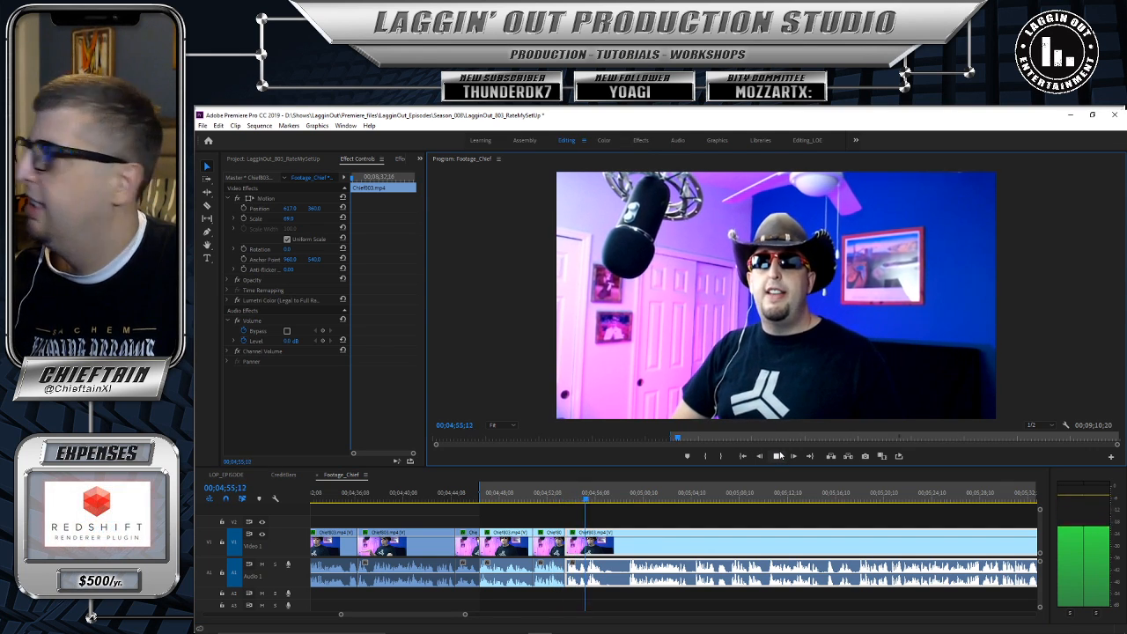
{"action": "left_click", "coordinate": [776, 456]}
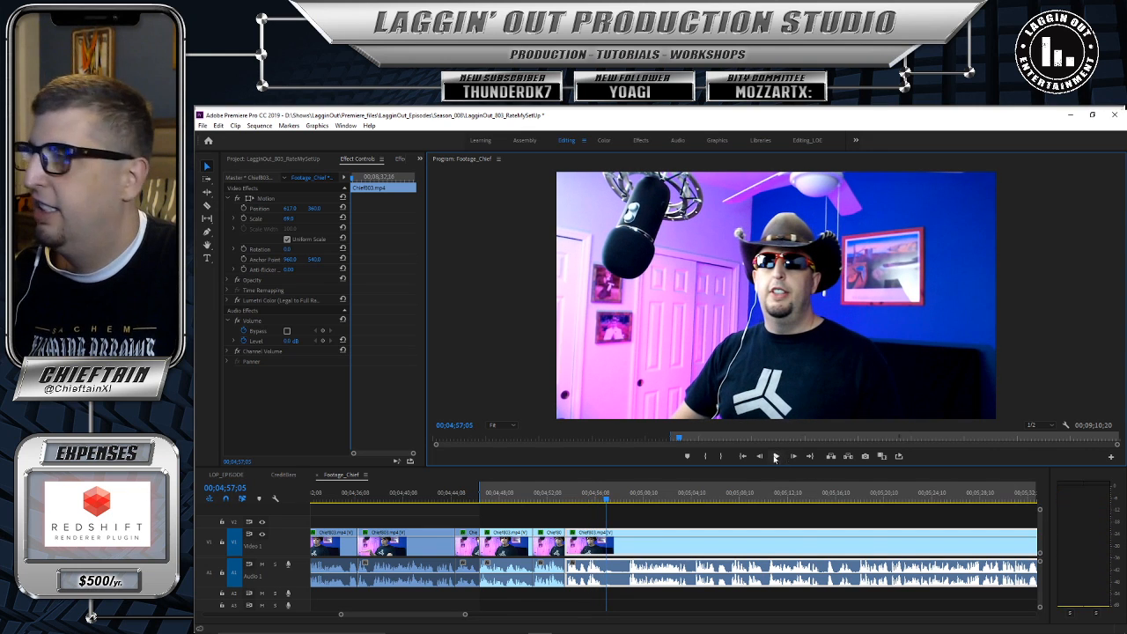
{"action": "left_click_drag", "start_coordinate": [582, 497], "coordinate": [549, 497]}
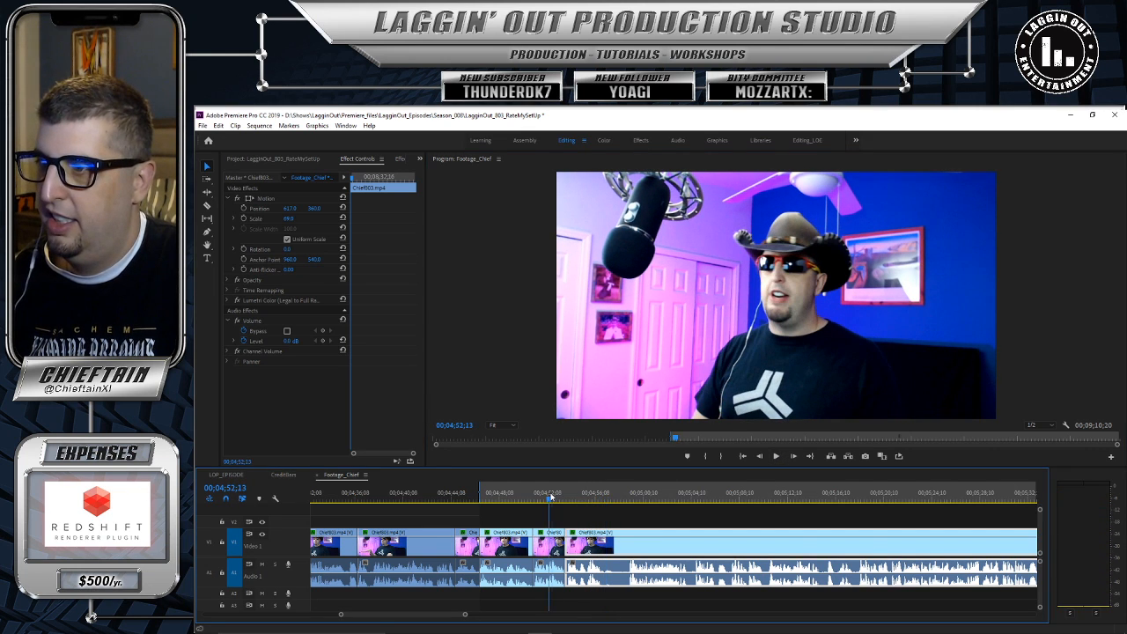
{"action": "left_click", "coordinate": [778, 456]}
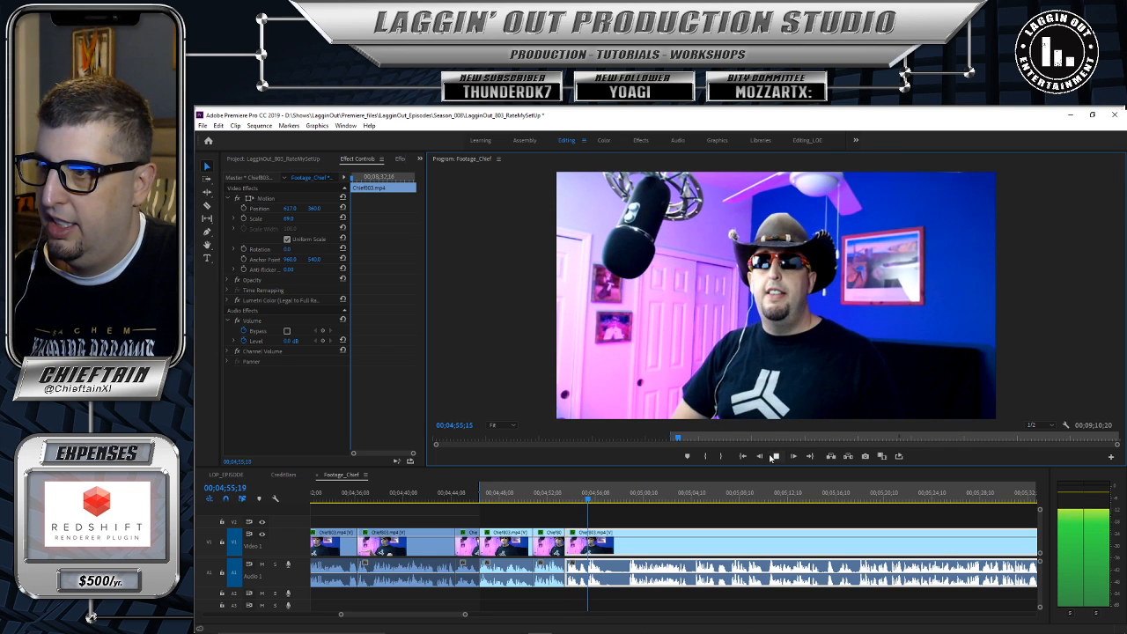
{"action": "left_click", "coordinate": [774, 456]}
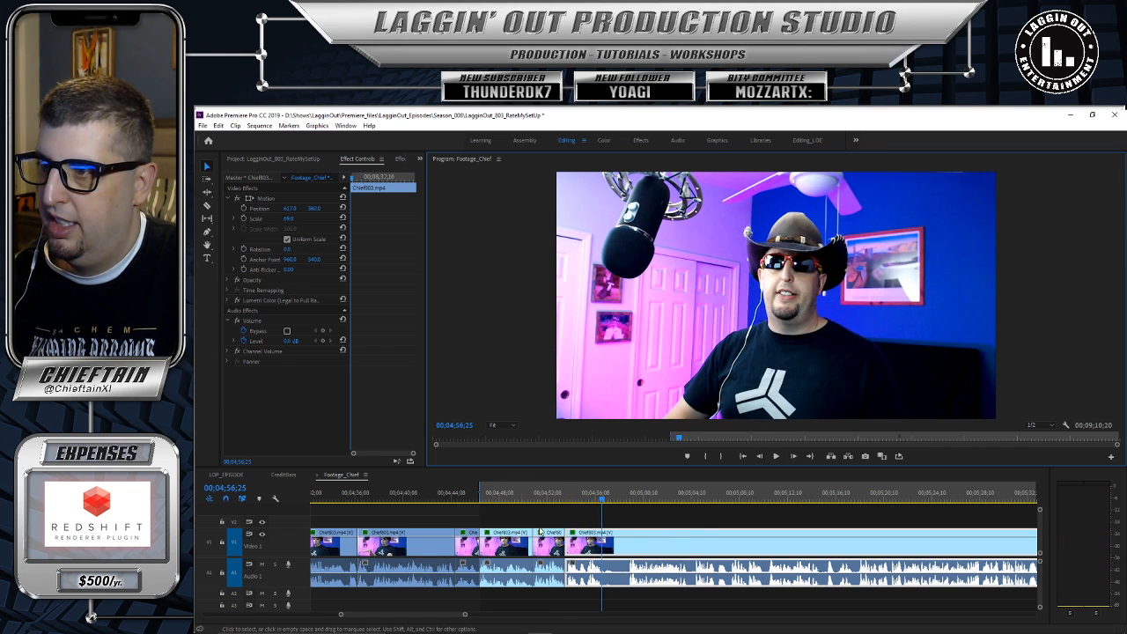
Step: Delete the short clip just before the last clip and shift the last clip back to close the gap
{"action": "left_click", "coordinate": [547, 535]}
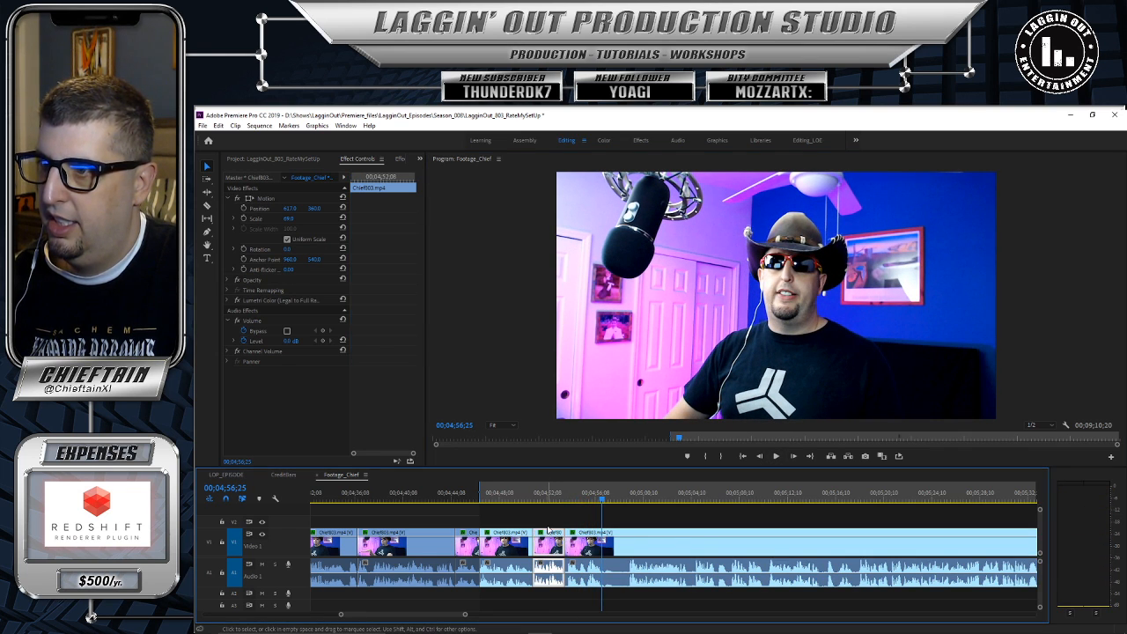
{"action": "key", "text": "Delete"}
{"action": "left_click_drag", "start_coordinate": [628, 532], "coordinate": [612, 544]}
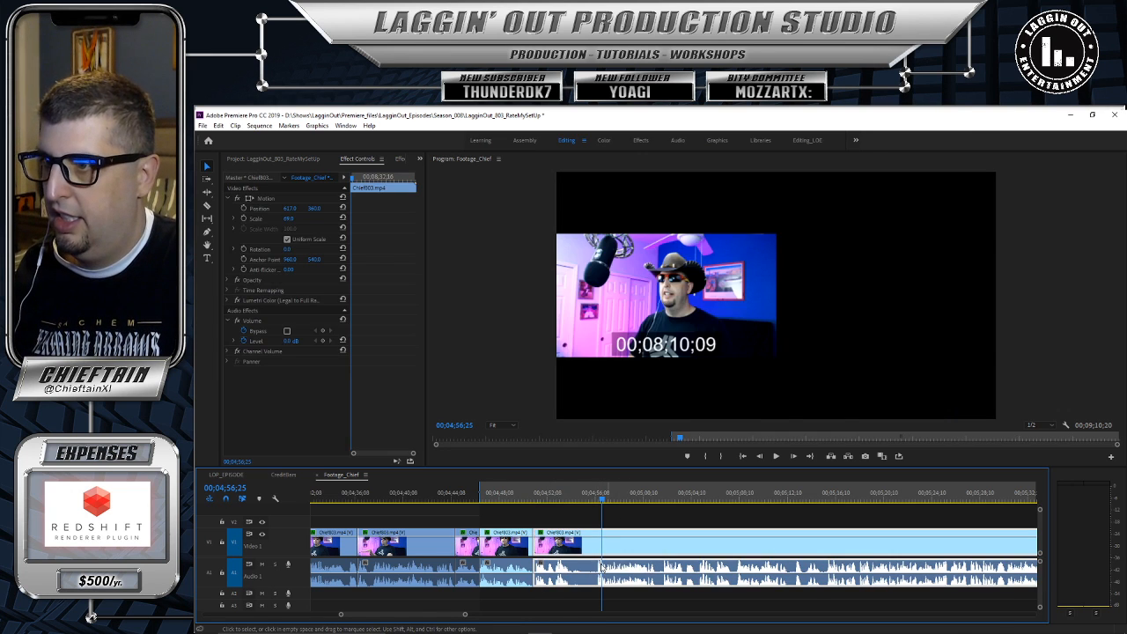
Step: Split the last clip at 00;04;54;10
{"action": "left_click", "coordinate": [598, 500]}
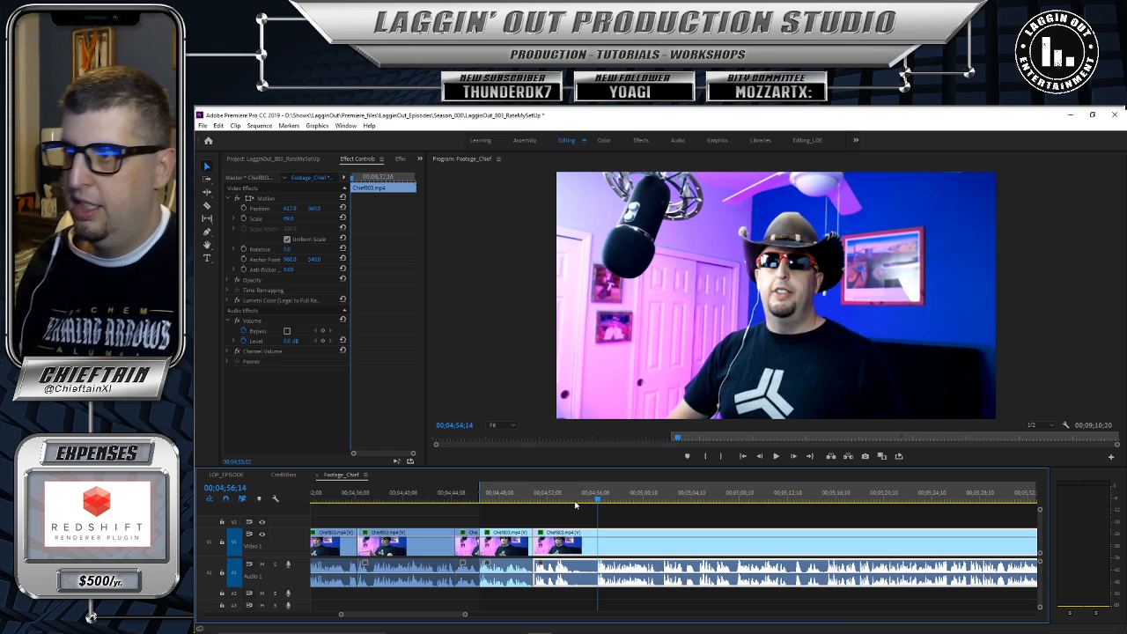
{"action": "key", "text": "c"}
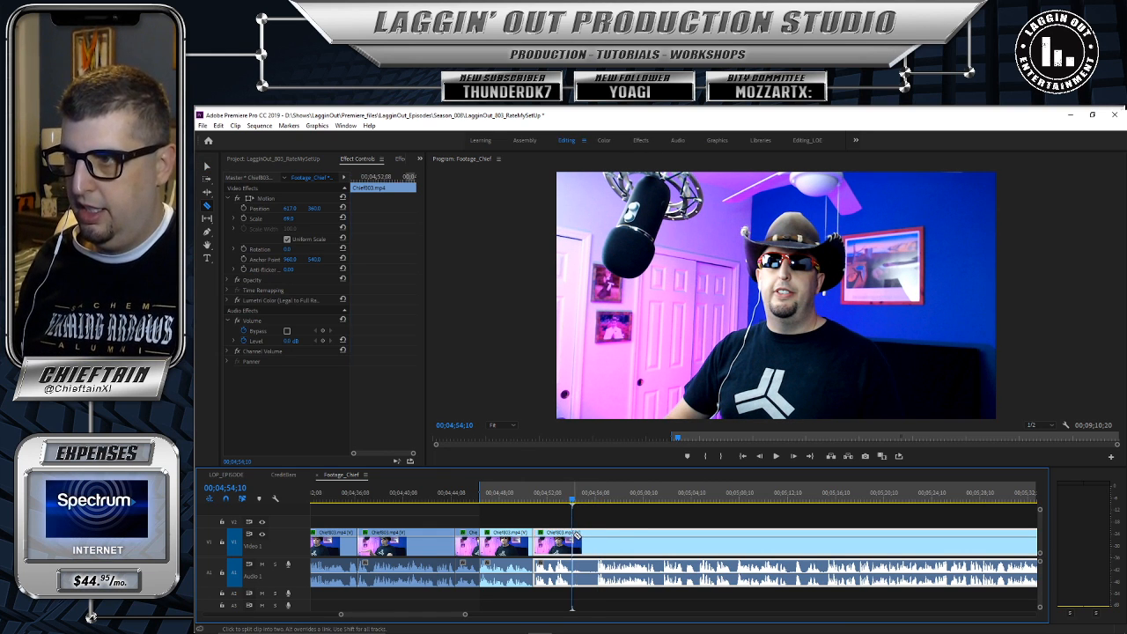
{"action": "left_click", "coordinate": [576, 537]}
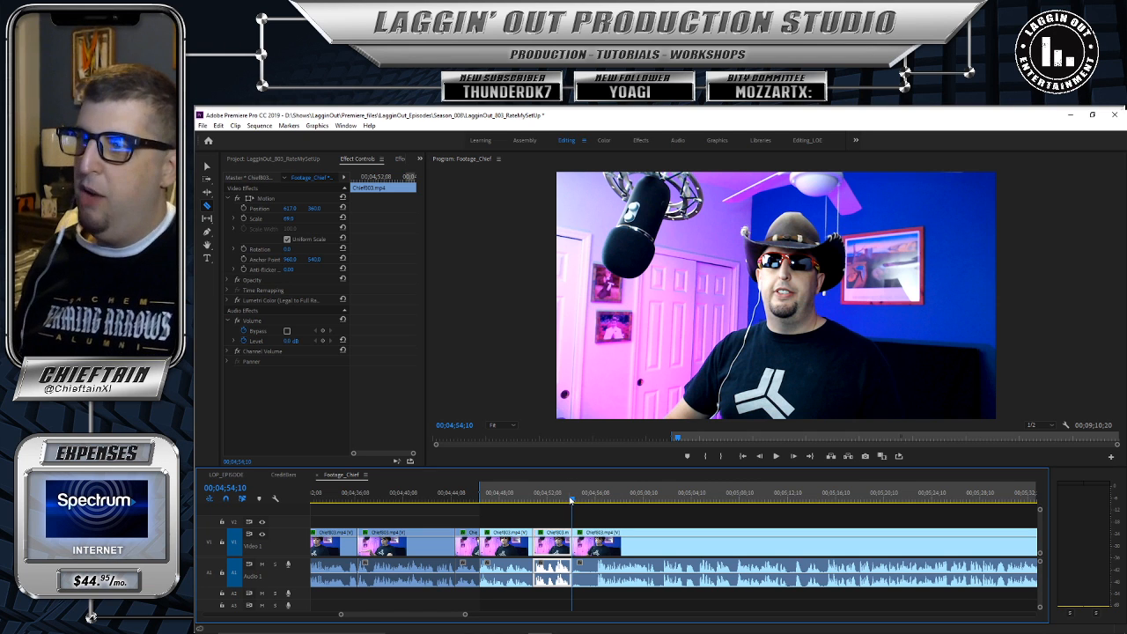
Step: Play back the footage from 00;04;51;07 across the new cut and park the playhead where the next line starts, at 00;04;56;11
{"action": "left_click_drag", "start_coordinate": [571, 500], "coordinate": [534, 496]}
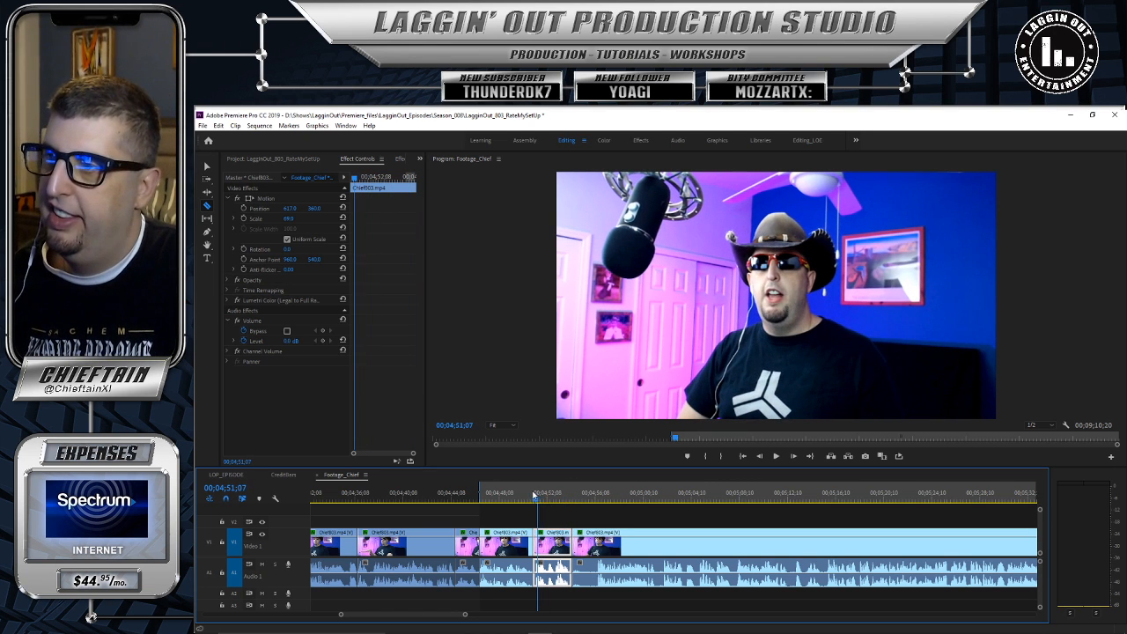
{"action": "left_click", "coordinate": [775, 456]}
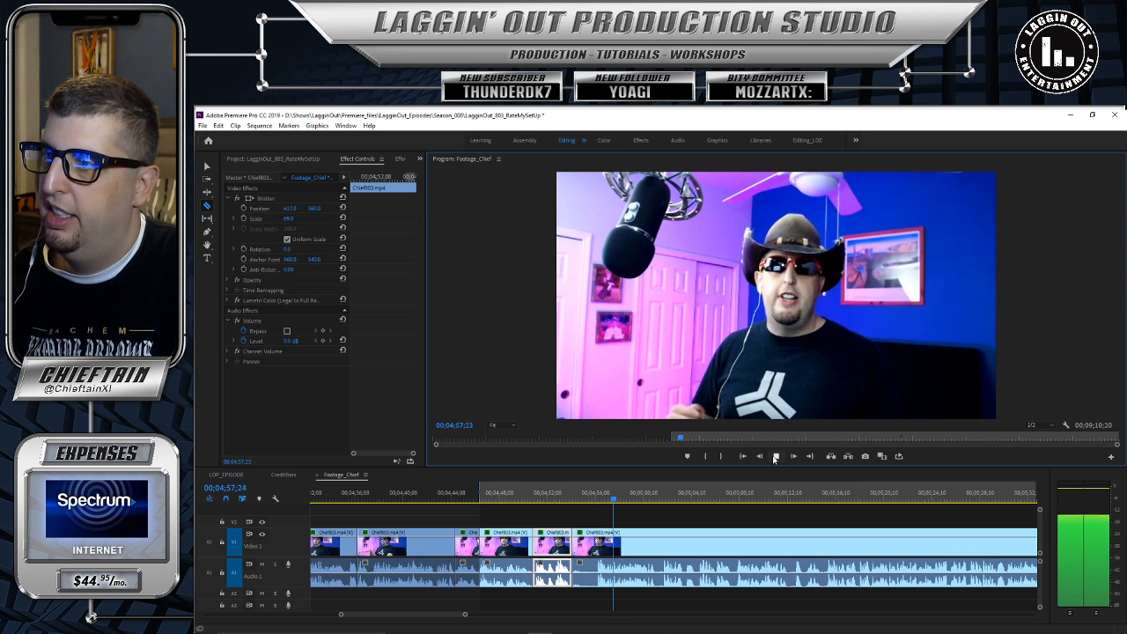
{"action": "left_click", "coordinate": [774, 457]}
{"action": "left_click_drag", "start_coordinate": [626, 500], "coordinate": [597, 508]}
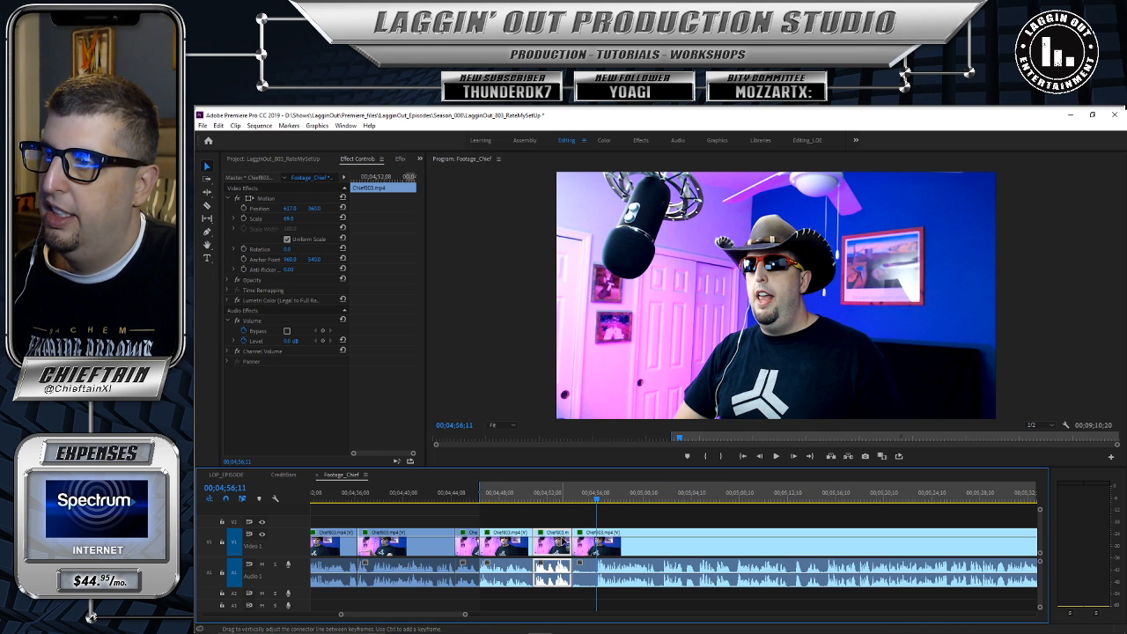
Step: Trim the last clip's start to 00;04;56;11 and shift it back to close the gap
{"action": "key", "text": "v"}
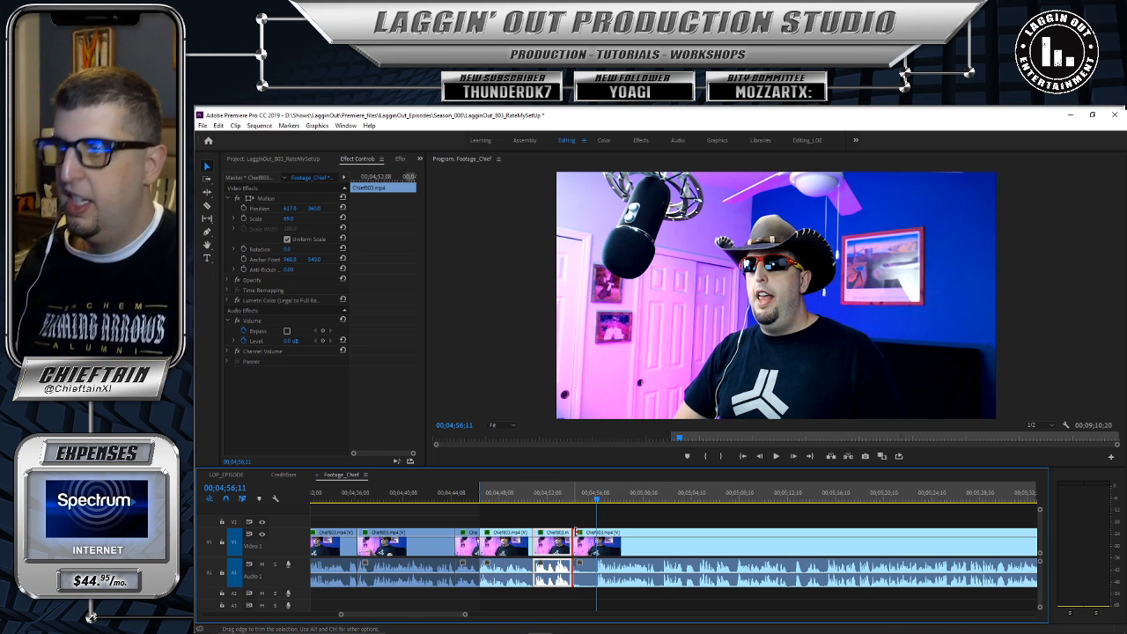
{"action": "left_click_drag", "start_coordinate": [576, 534], "coordinate": [598, 534]}
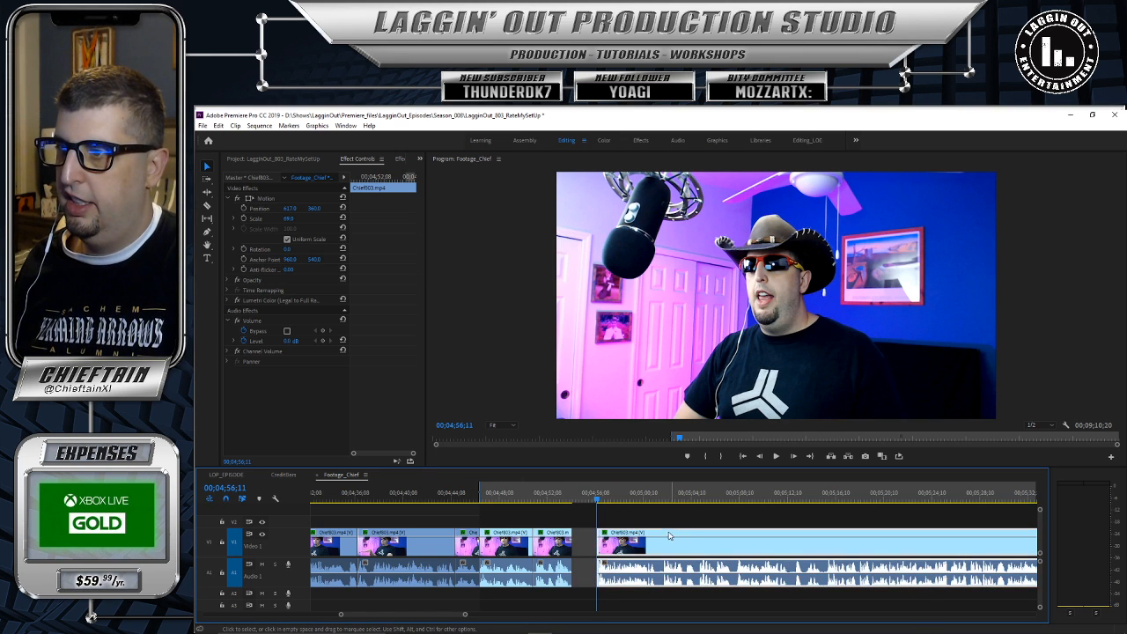
{"action": "left_click_drag", "start_coordinate": [669, 536], "coordinate": [649, 537]}
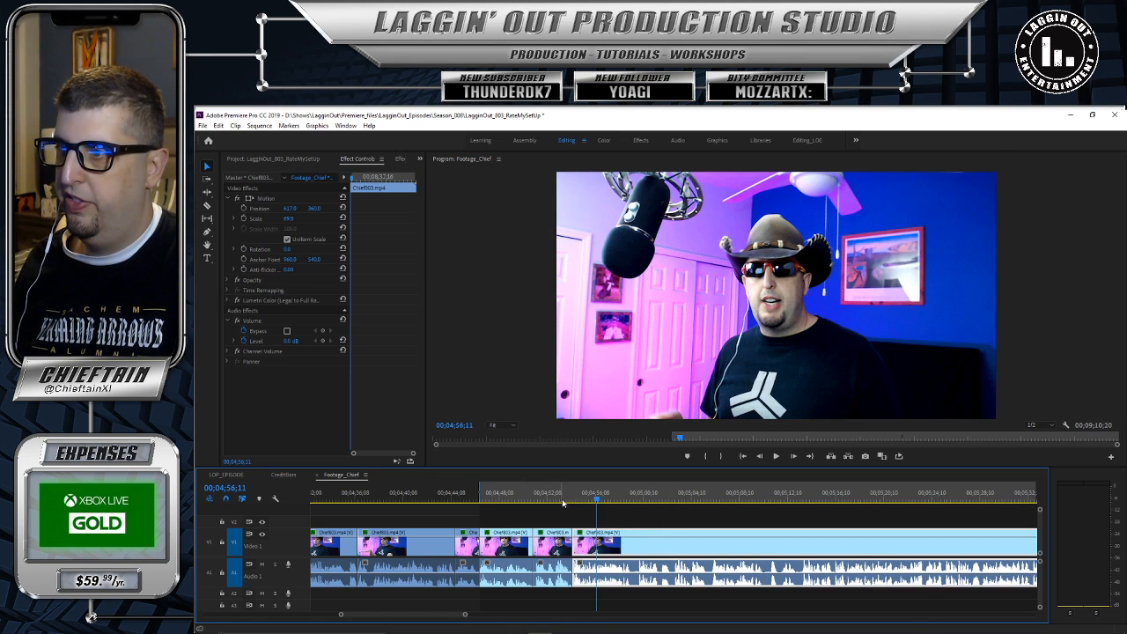
Step: Review the join from 00;04;53;11 to locate the end of the line, and split the last clip at 00;04;59;06
{"action": "left_click_drag", "start_coordinate": [571, 499], "coordinate": [561, 498]}
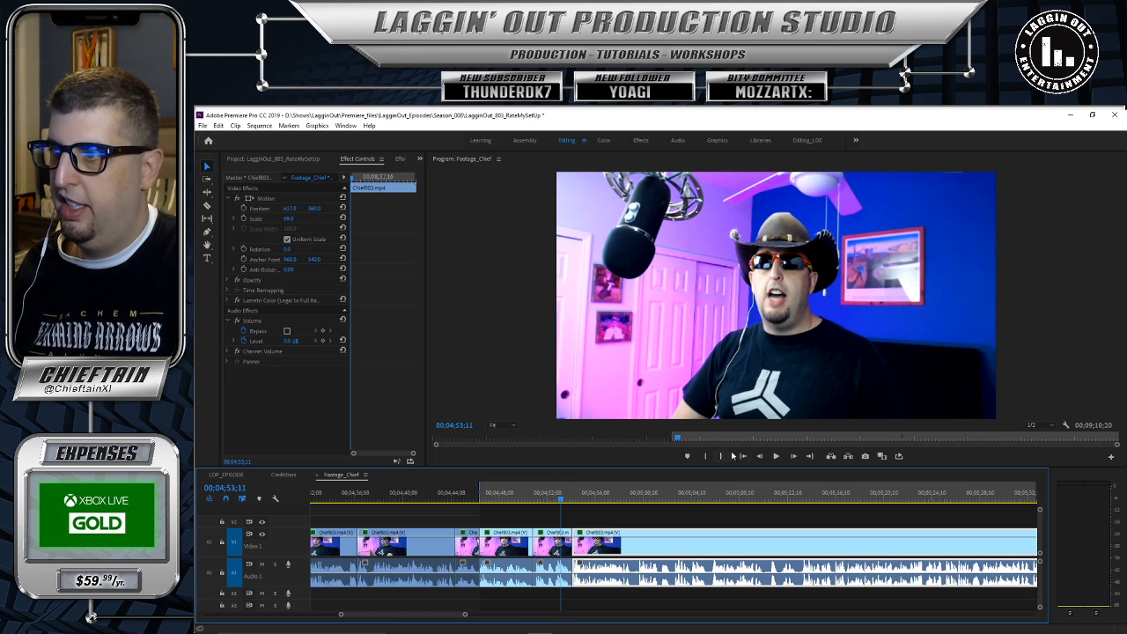
{"action": "left_click", "coordinate": [776, 457]}
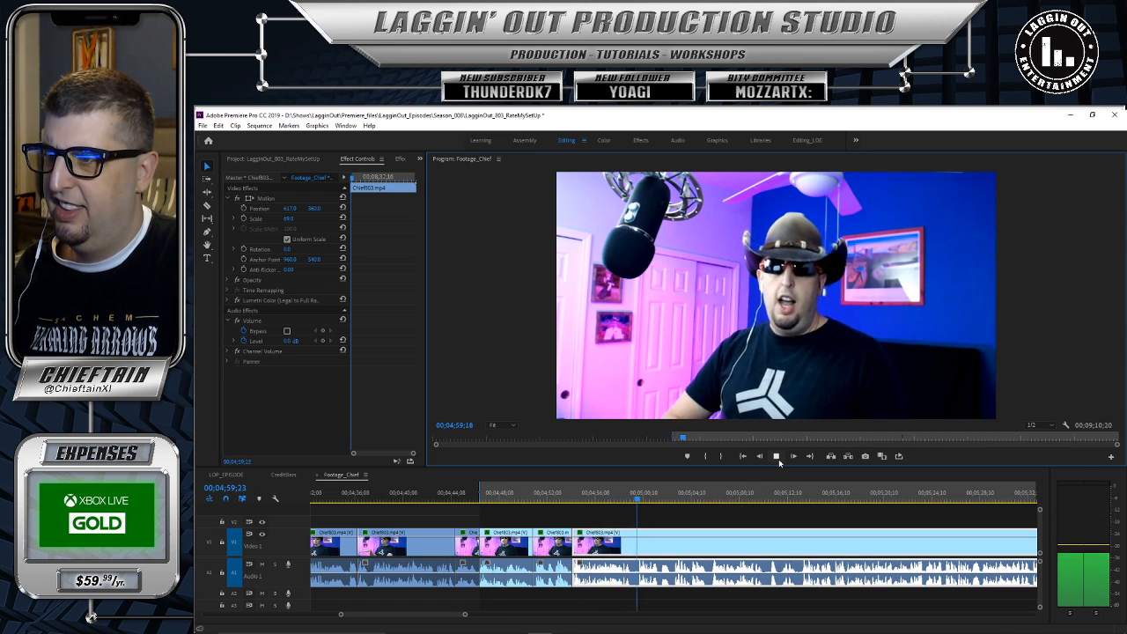
{"action": "key", "text": "space"}
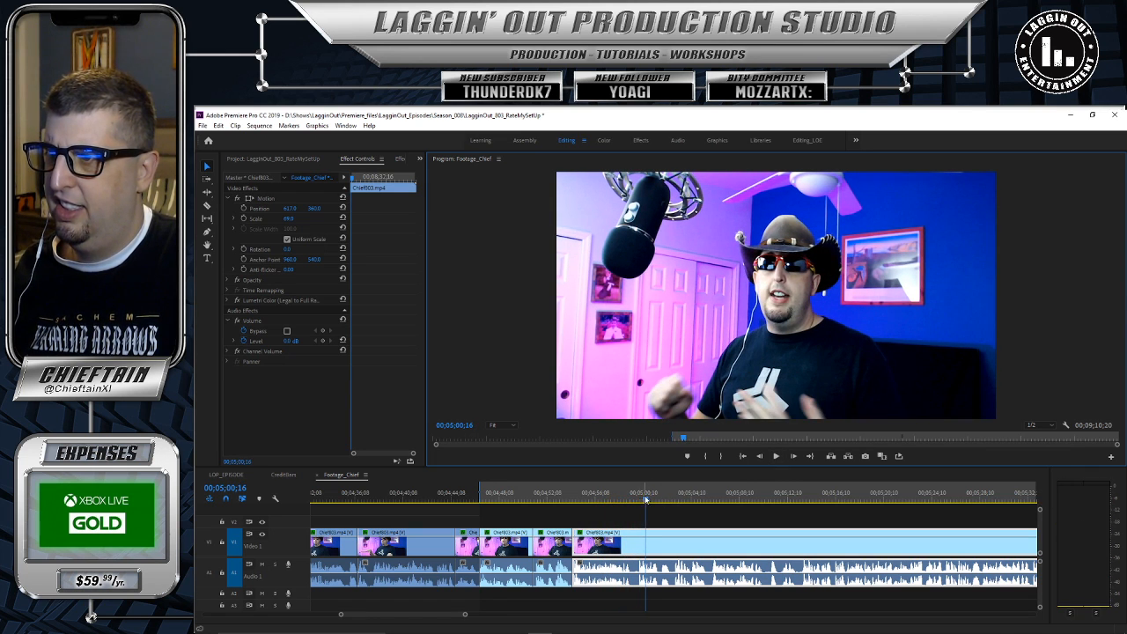
{"action": "left_click_drag", "start_coordinate": [645, 499], "coordinate": [631, 500]}
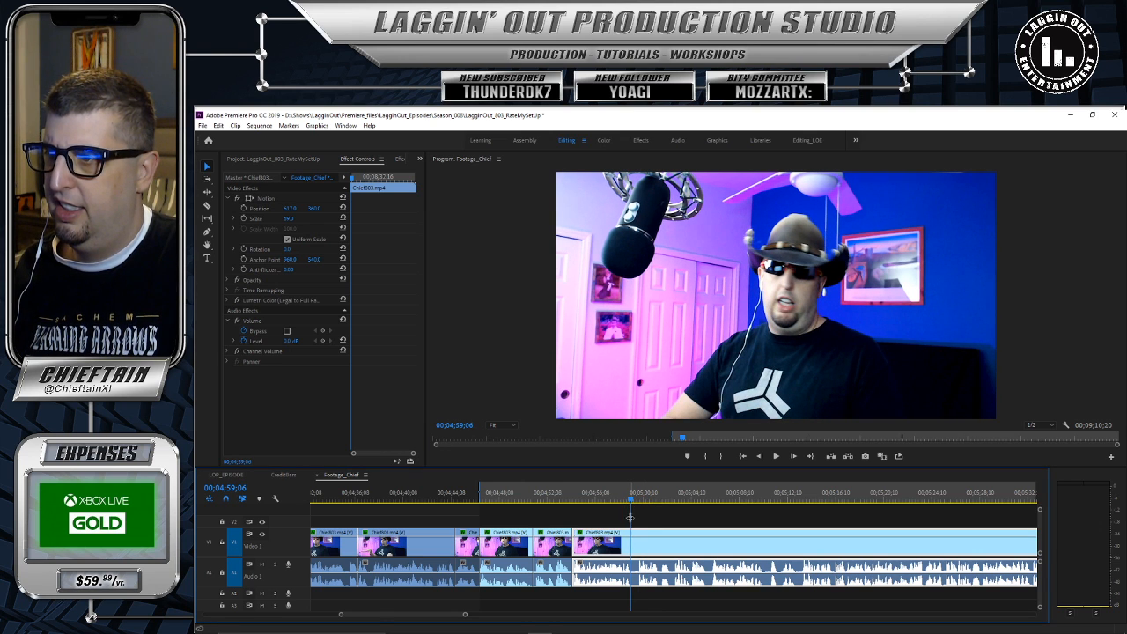
{"action": "key", "text": "c"}
{"action": "left_click", "coordinate": [633, 532]}
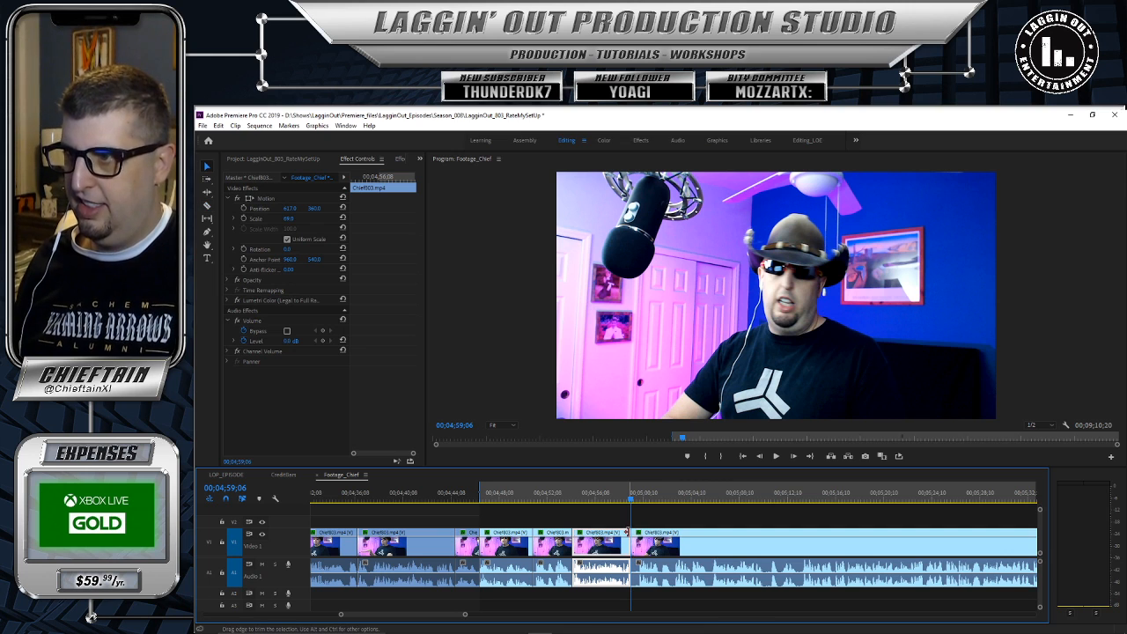
Step: Trim a short piece off the last clip's start and shift the clip back over the tail of the preceding clip
{"action": "left_click_drag", "start_coordinate": [632, 533], "coordinate": [640, 533]}
{"action": "left_click", "coordinate": [738, 537]}
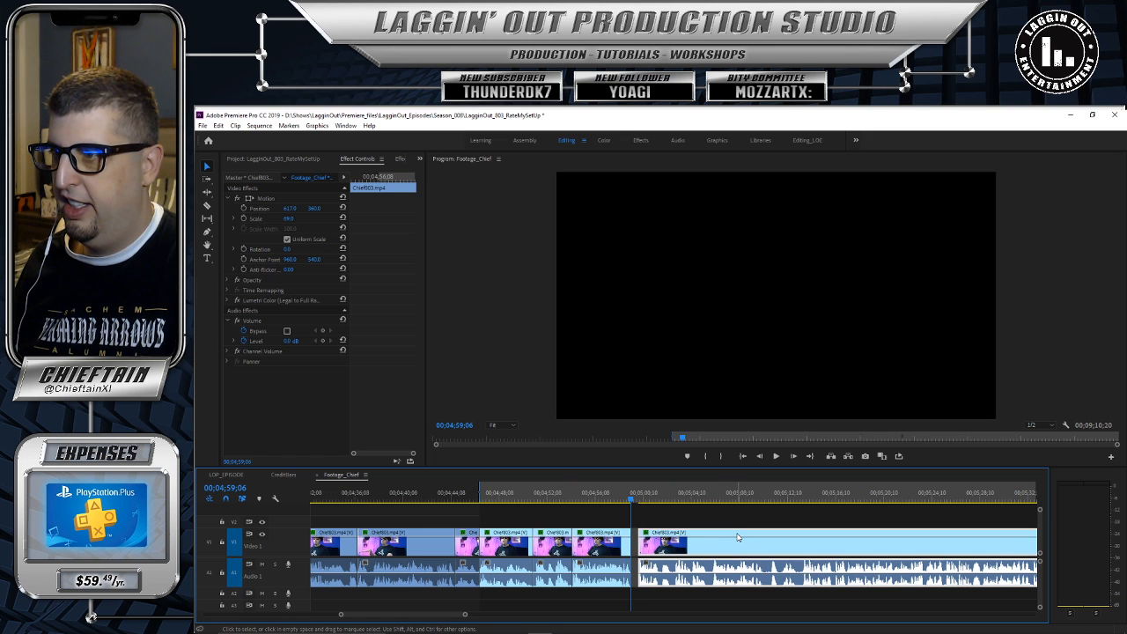
{"action": "left_click_drag", "start_coordinate": [730, 537], "coordinate": [720, 534]}
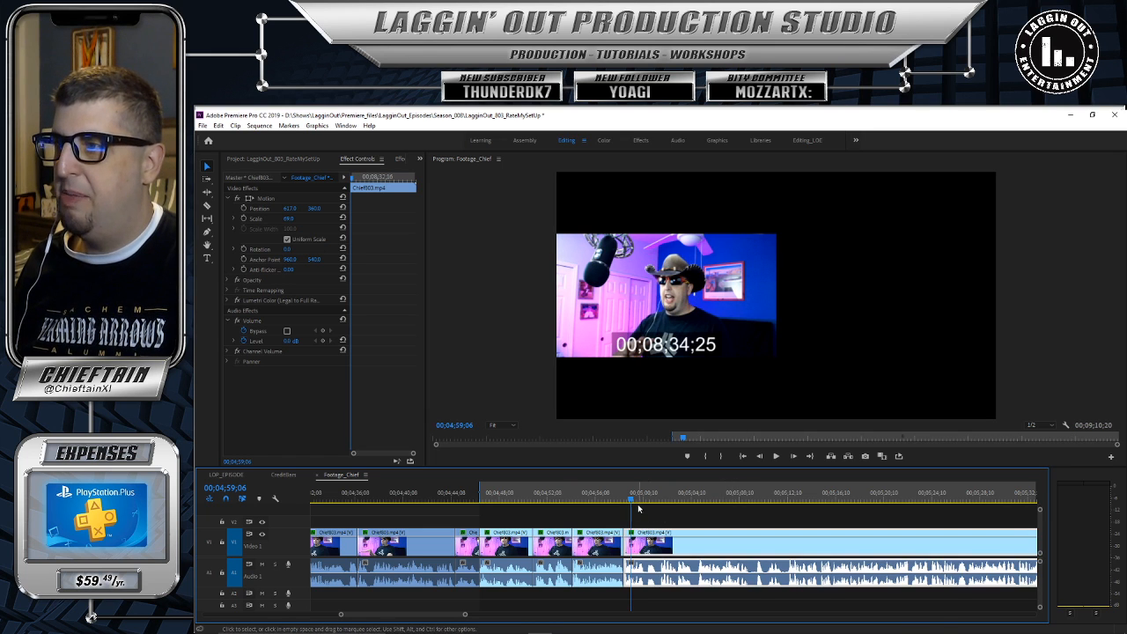
Step: Play back the footage from 00;04;57;23 across the tightened join to check the transition
{"action": "left_click_drag", "start_coordinate": [631, 499], "coordinate": [612, 498]}
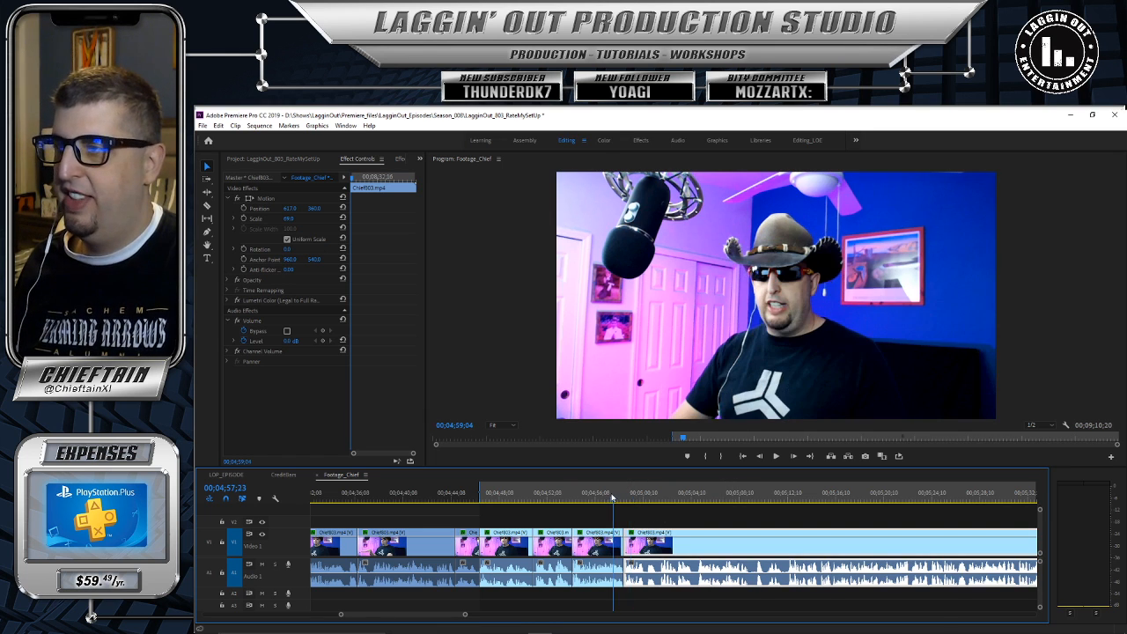
{"action": "left_click", "coordinate": [776, 457]}
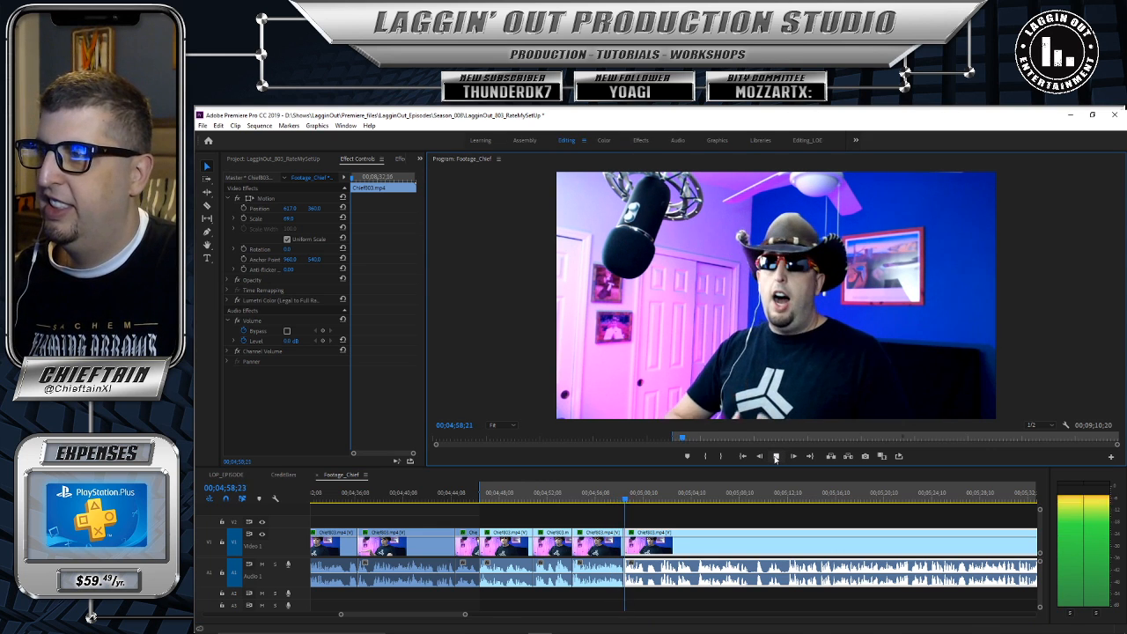
{"action": "left_click", "coordinate": [776, 457]}
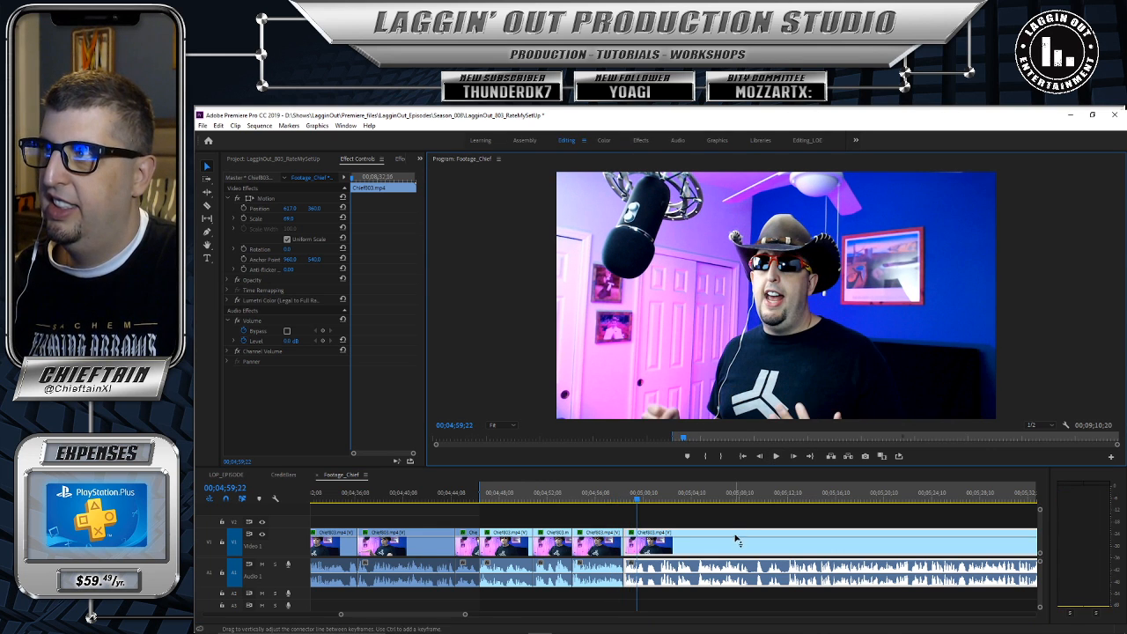
Step: Move the last clip forward to open a gap and extend the preceding clip's end slightly, checking the line's ending by playback
{"action": "left_click_drag", "start_coordinate": [737, 536], "coordinate": [765, 535]}
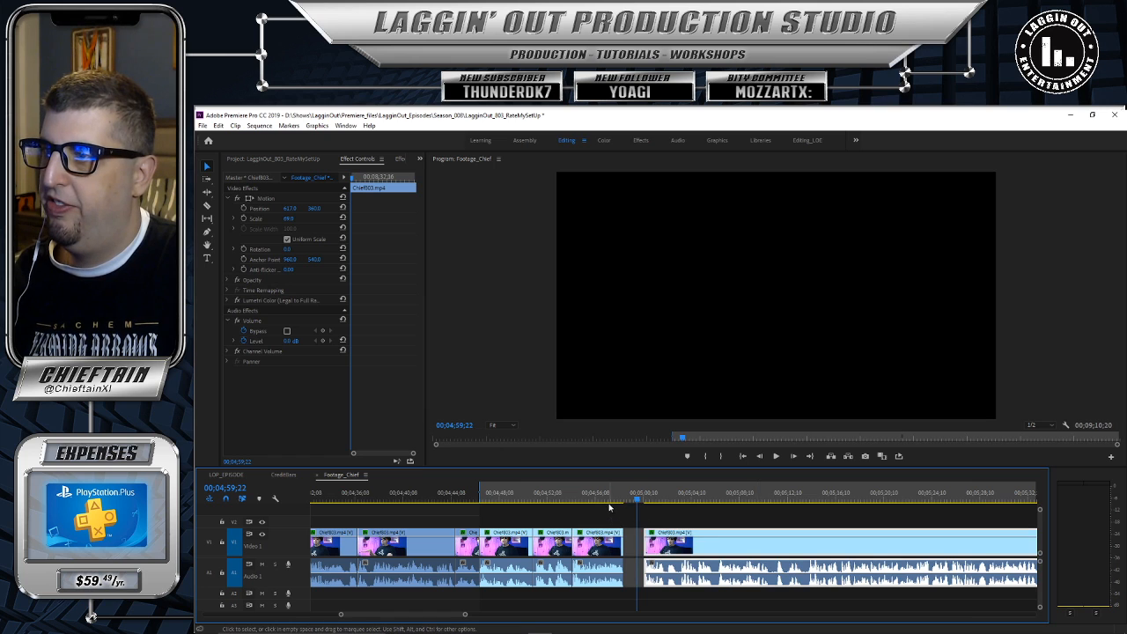
{"action": "left_click_drag", "start_coordinate": [620, 533], "coordinate": [604, 499]}
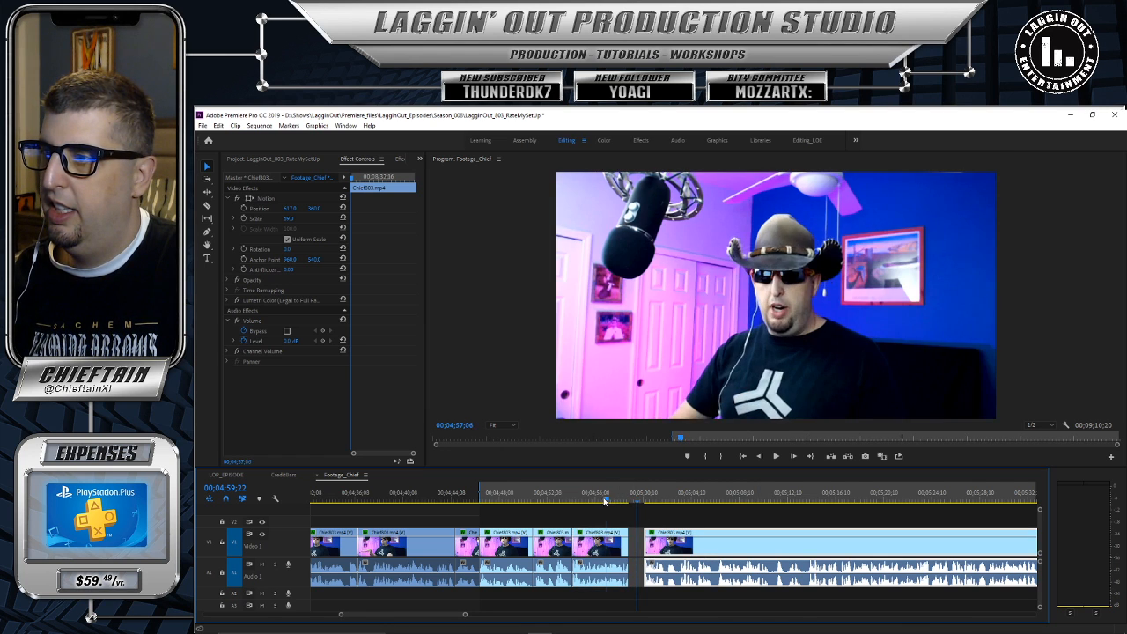
{"action": "left_click", "coordinate": [775, 457]}
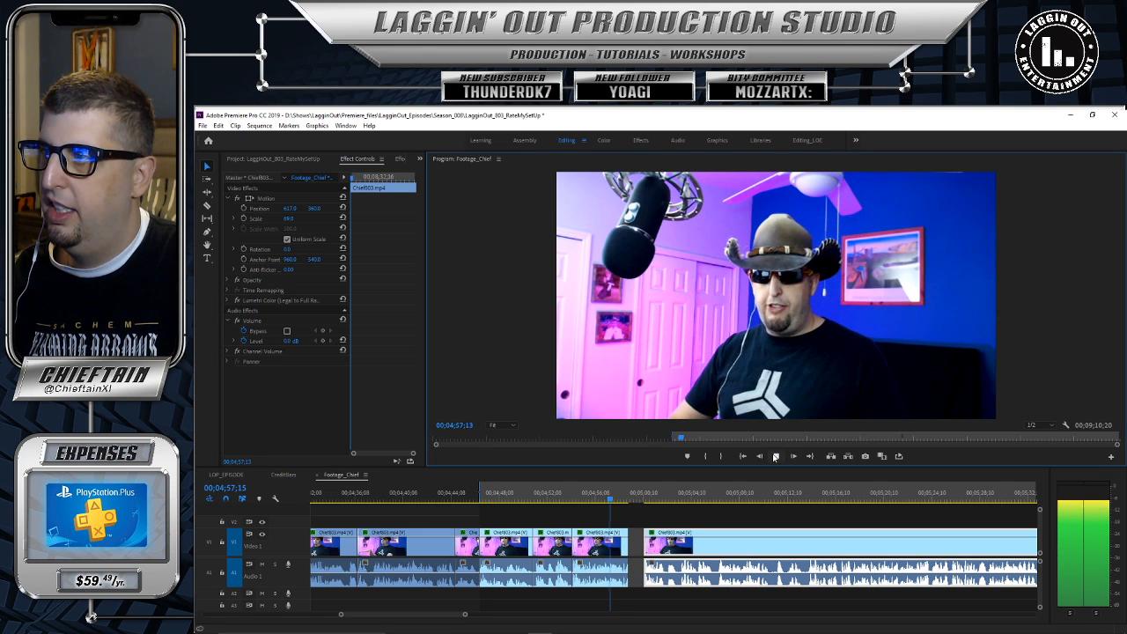
{"action": "left_click", "coordinate": [775, 457]}
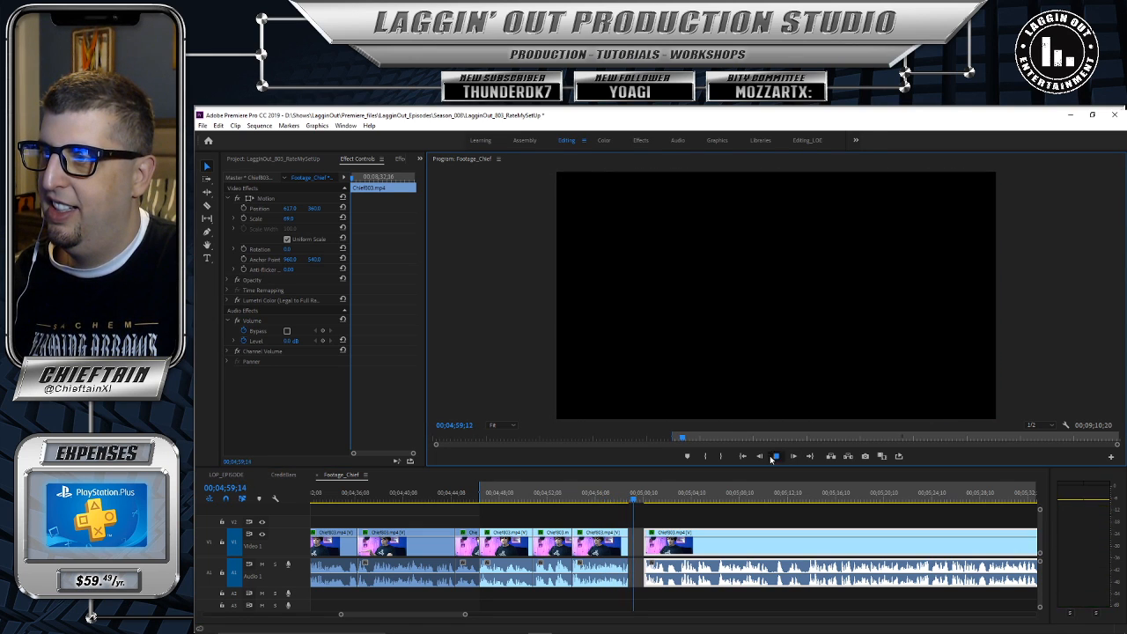
{"action": "left_click_drag", "start_coordinate": [625, 534], "coordinate": [631, 533]}
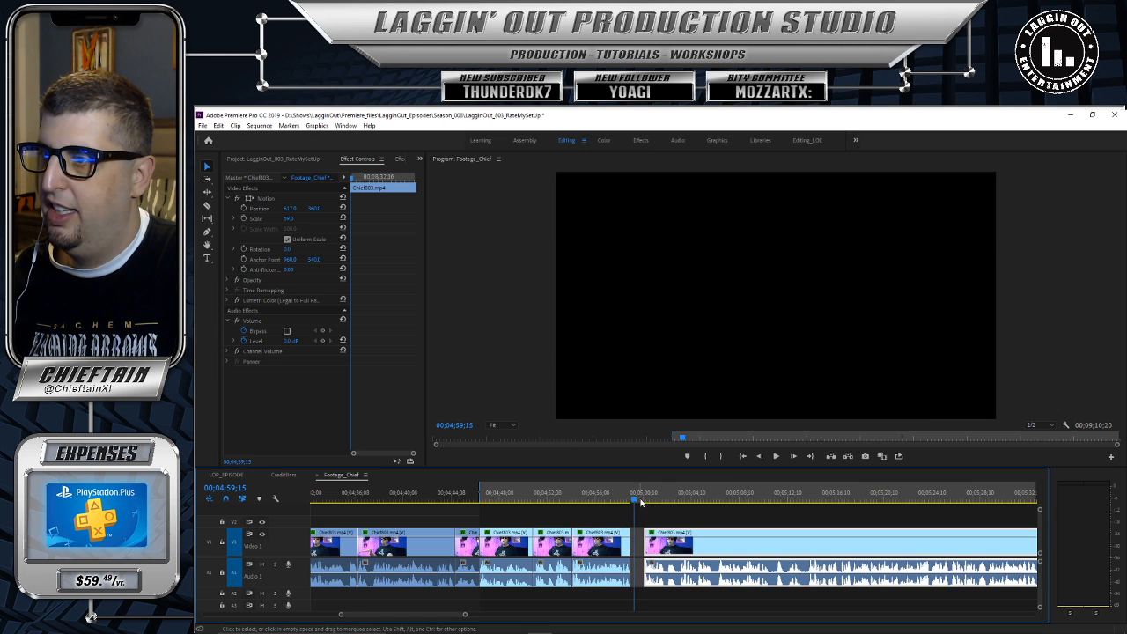
Step: Play back the clip ending from 00;04;56;07 and shift the last clip back against the preceding clip to close the gap
{"action": "left_click", "coordinate": [596, 499]}
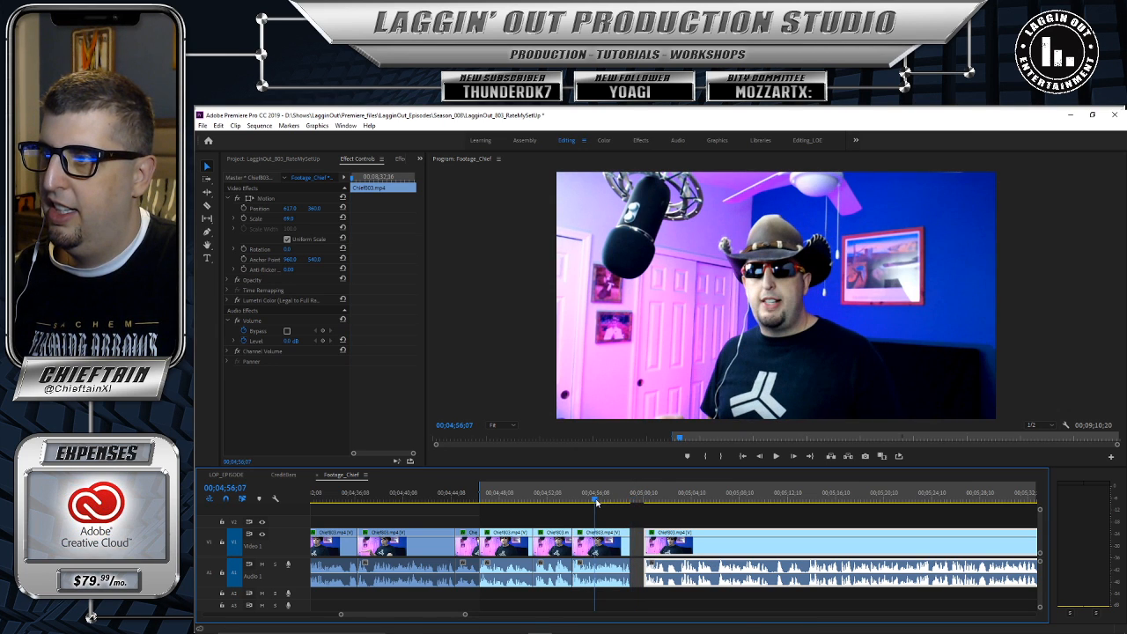
{"action": "left_click", "coordinate": [775, 456]}
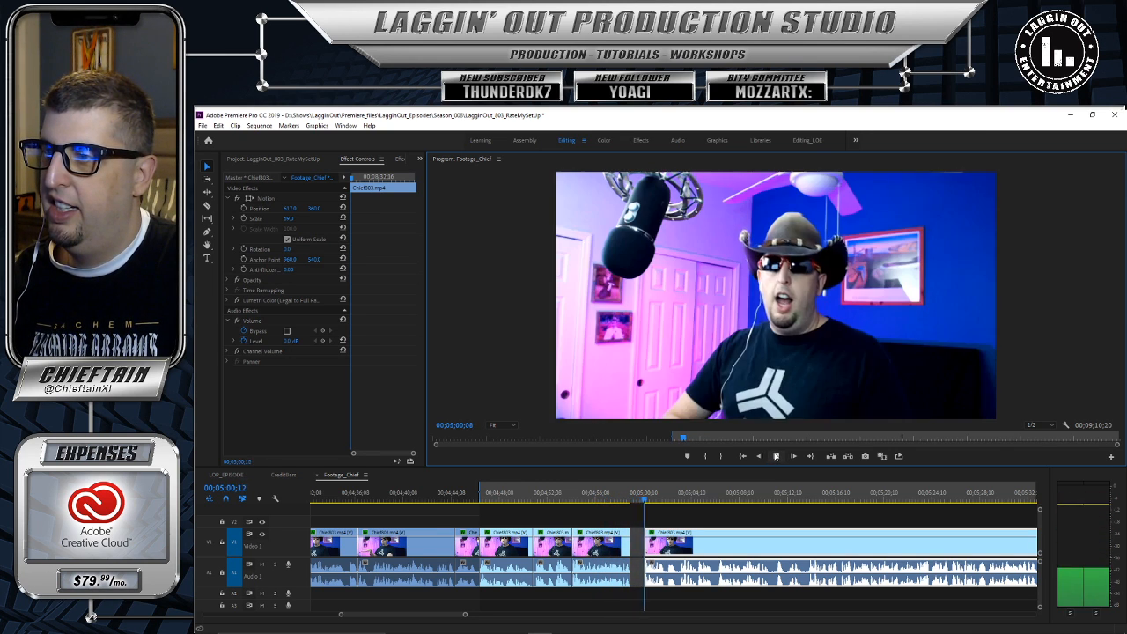
{"action": "left_click", "coordinate": [776, 456]}
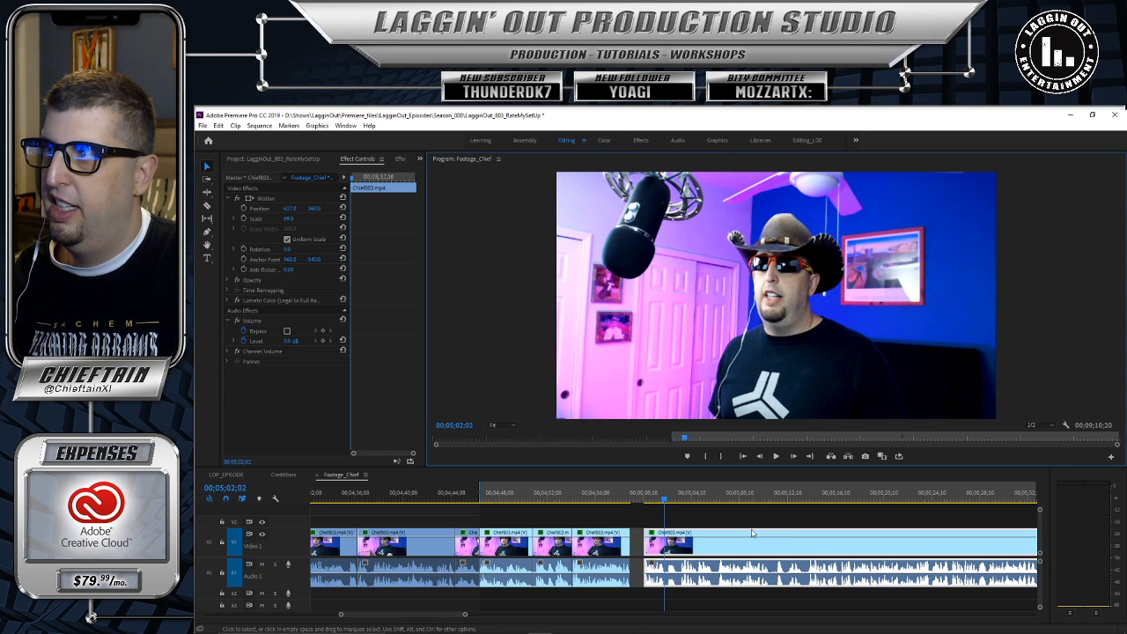
{"action": "left_click_drag", "start_coordinate": [752, 533], "coordinate": [738, 533]}
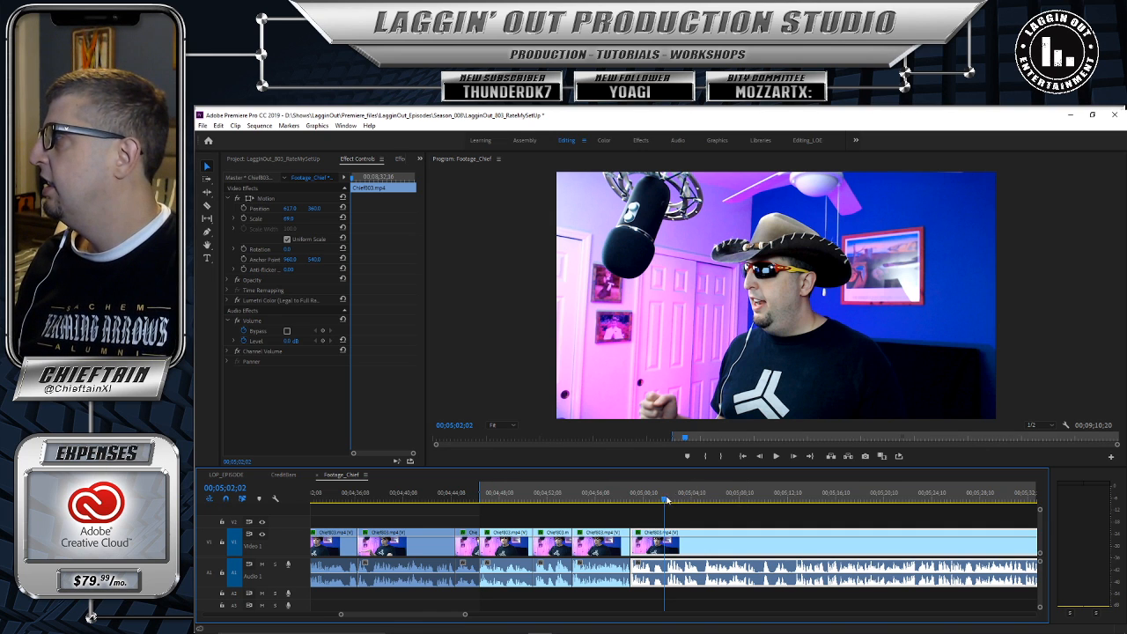
Step: Play back the last clip from 00;04;58;14 and split it at 00;05;01;28, at the pause in the speech
{"action": "left_click_drag", "start_coordinate": [657, 502], "coordinate": [620, 501]}
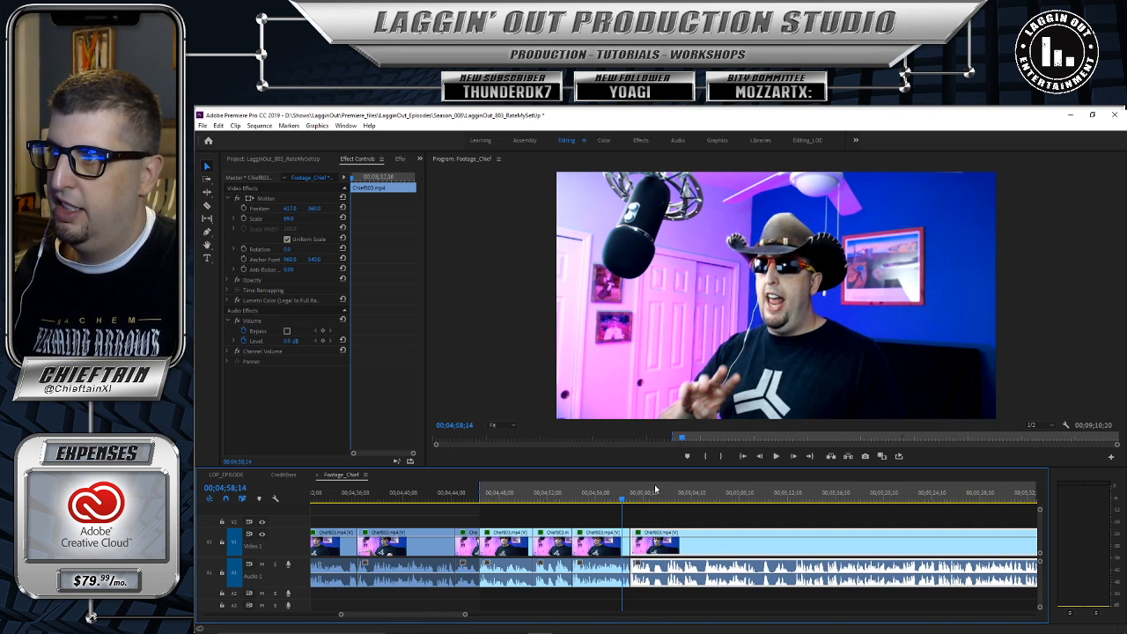
{"action": "left_click", "coordinate": [778, 457]}
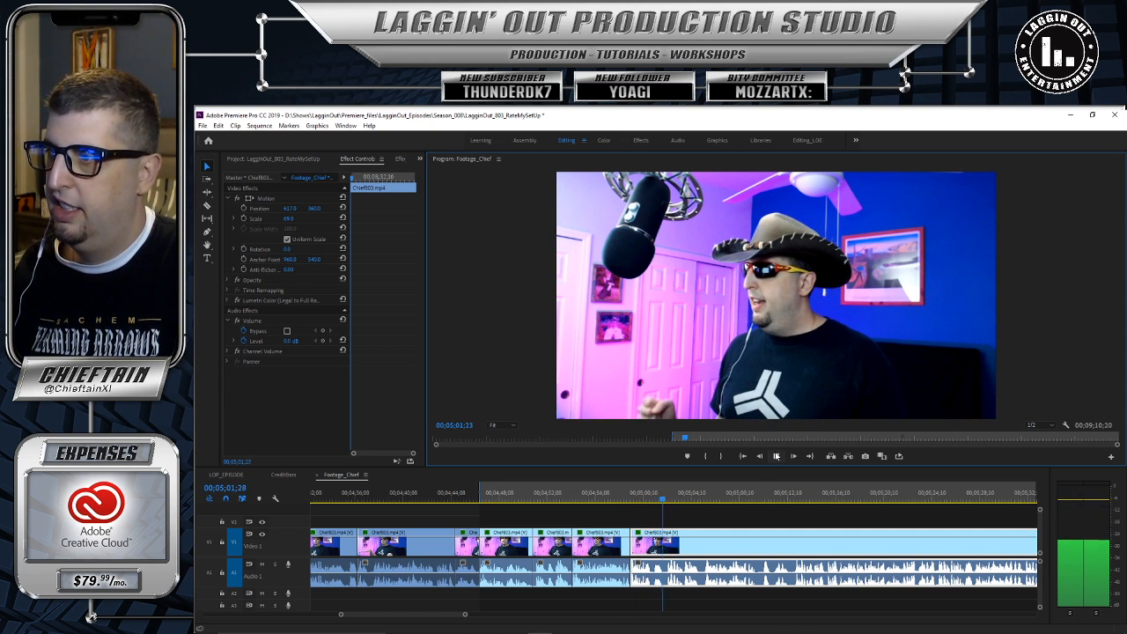
{"action": "left_click", "coordinate": [775, 456]}
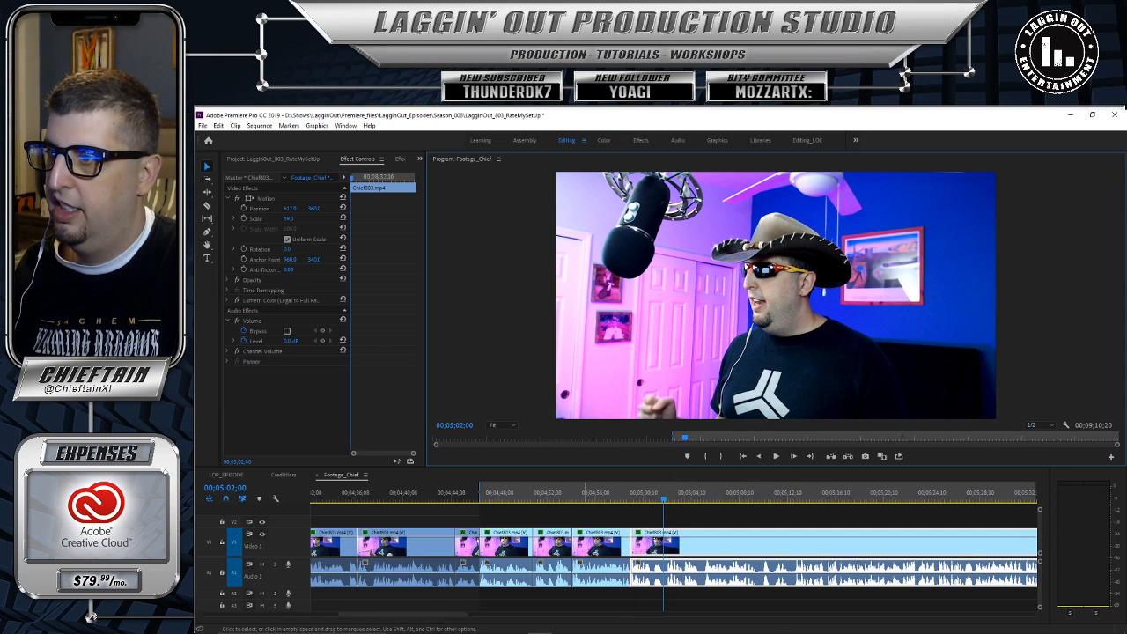
{"action": "left_click_drag", "start_coordinate": [466, 615], "coordinate": [397, 614]}
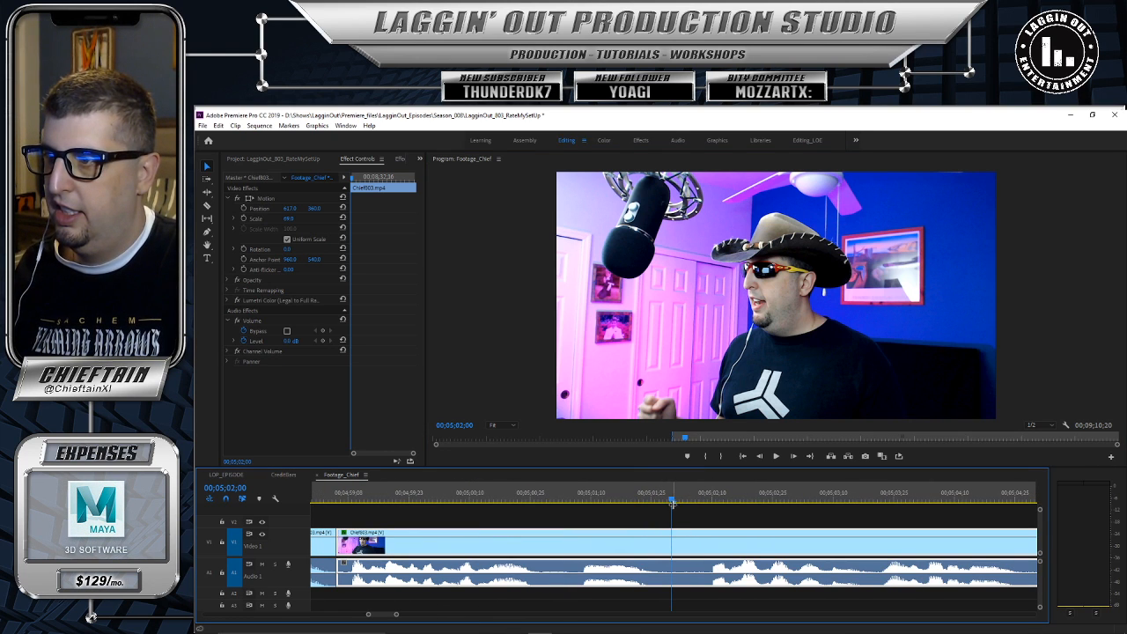
{"action": "left_click_drag", "start_coordinate": [672, 501], "coordinate": [665, 501]}
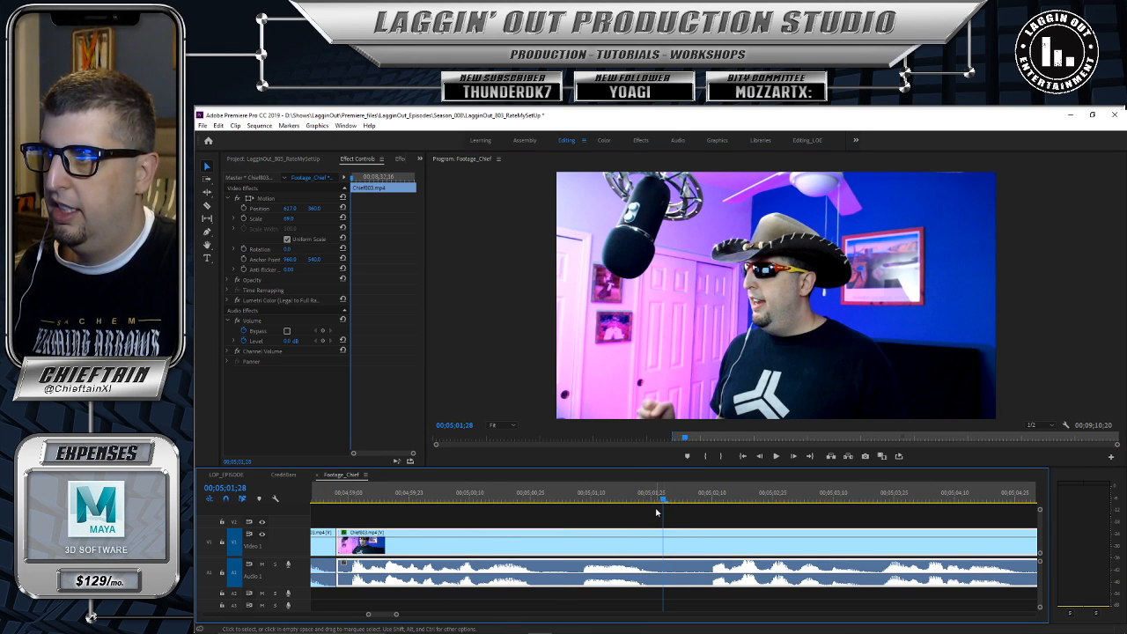
{"action": "key", "text": "c"}
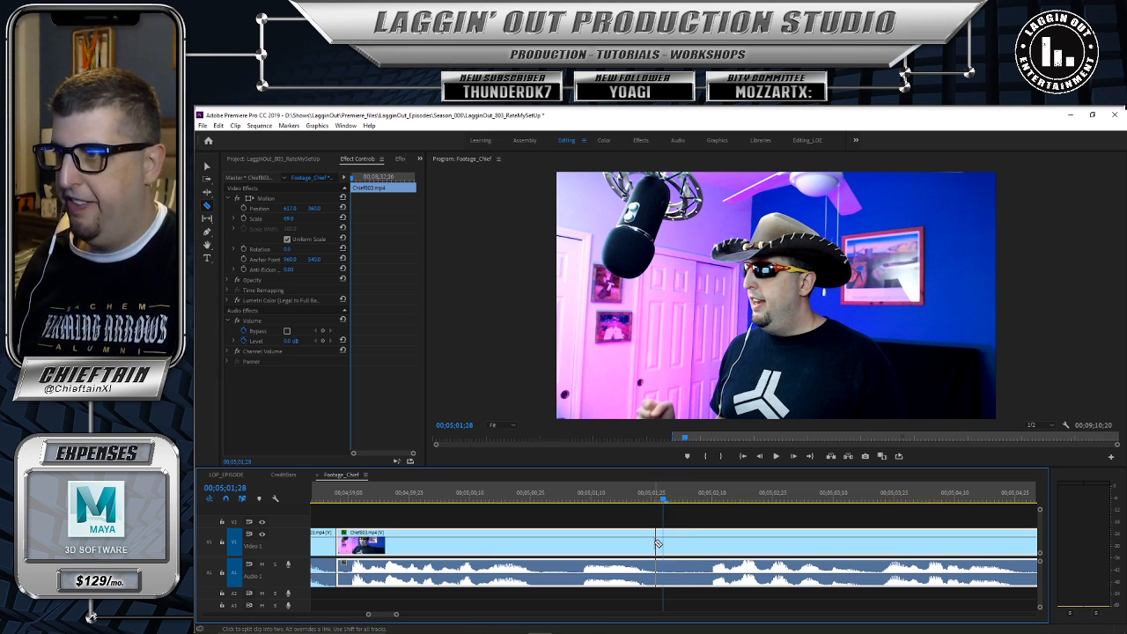
{"action": "left_click", "coordinate": [665, 545]}
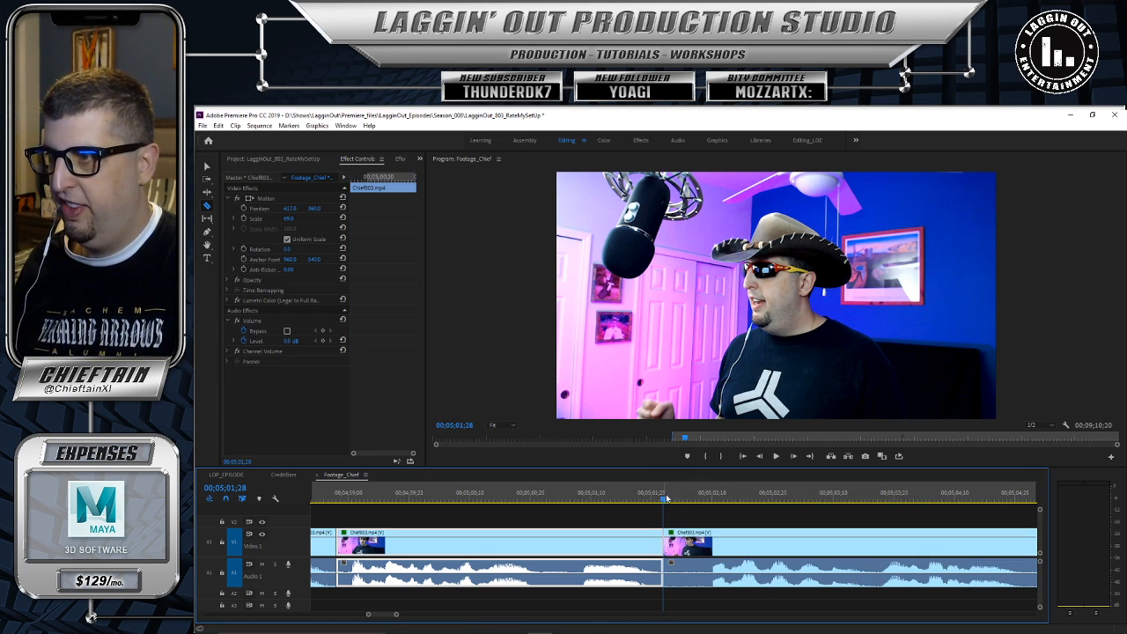
Step: Trim the split-off clip's start to 00;05;02;10 and shift the clip back against the preceding one to close the gap
{"action": "left_click_drag", "start_coordinate": [666, 500], "coordinate": [712, 509]}
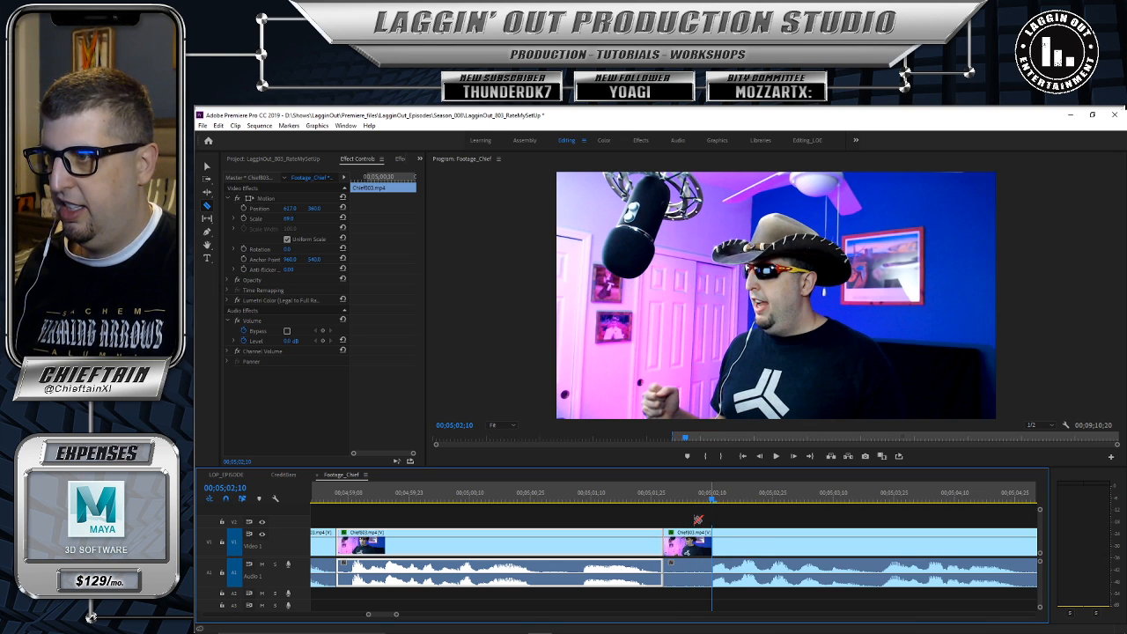
{"action": "key", "text": "v"}
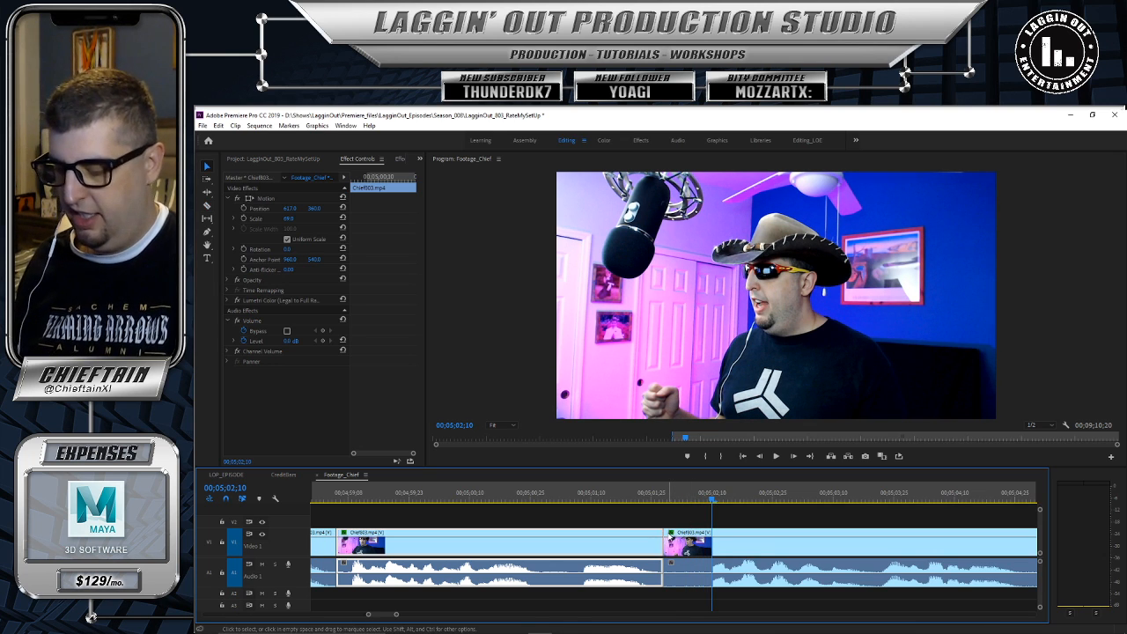
{"action": "left_click", "coordinate": [670, 534]}
{"action": "left_click_drag", "start_coordinate": [666, 532], "coordinate": [713, 529]}
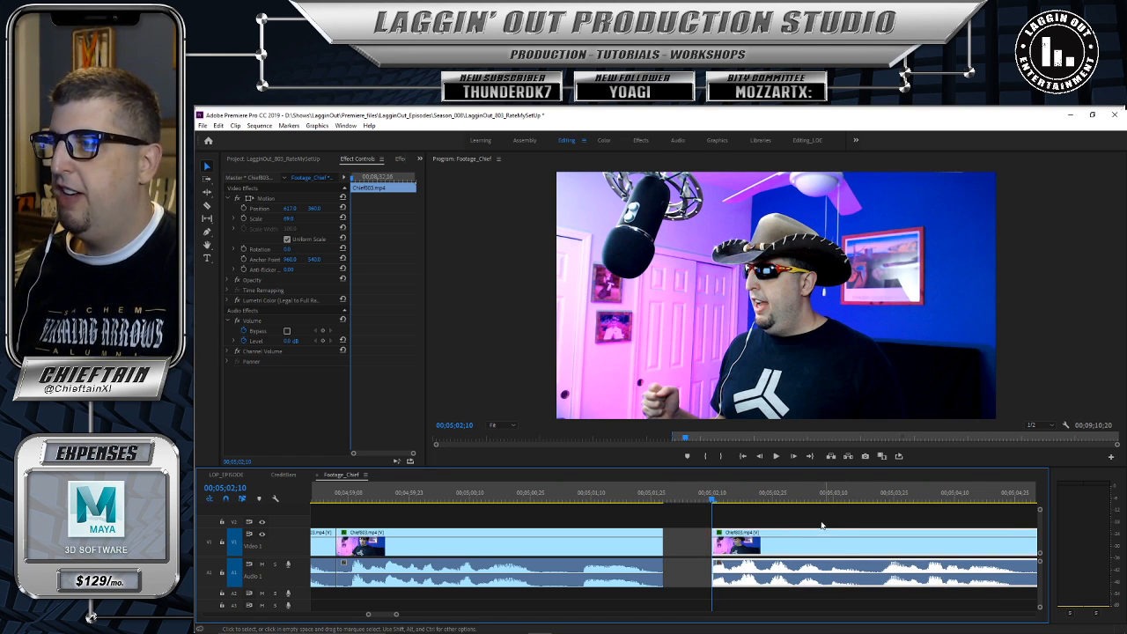
{"action": "left_click_drag", "start_coordinate": [811, 536], "coordinate": [758, 531]}
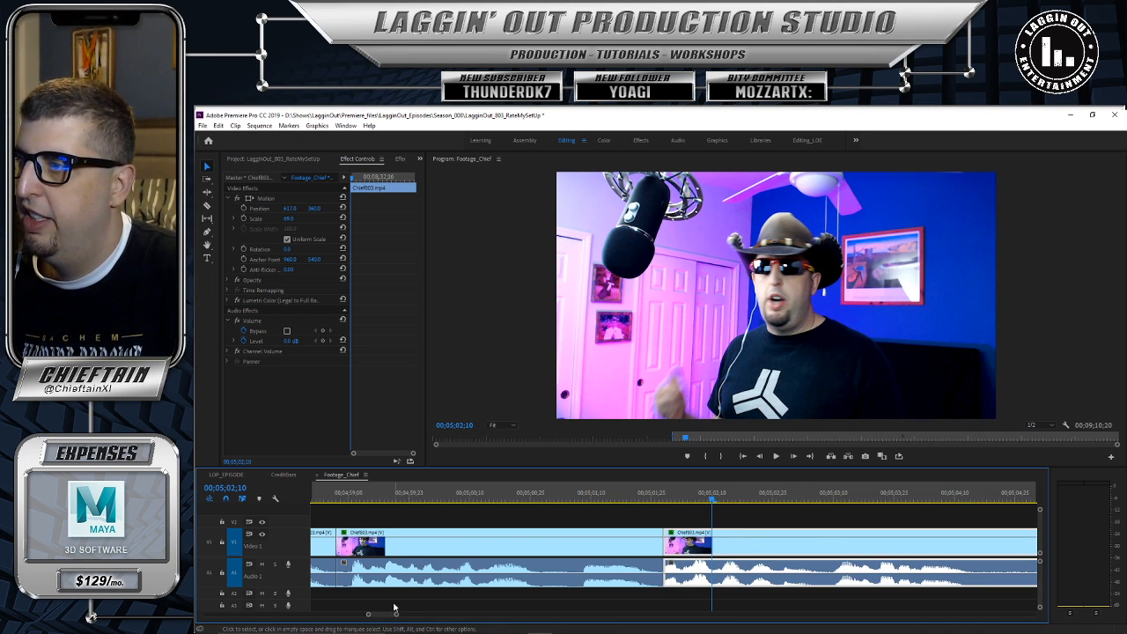
Step: Play back the footage from before the new join into the last clip to check the transition
{"action": "left_click_drag", "start_coordinate": [394, 614], "coordinate": [556, 608]}
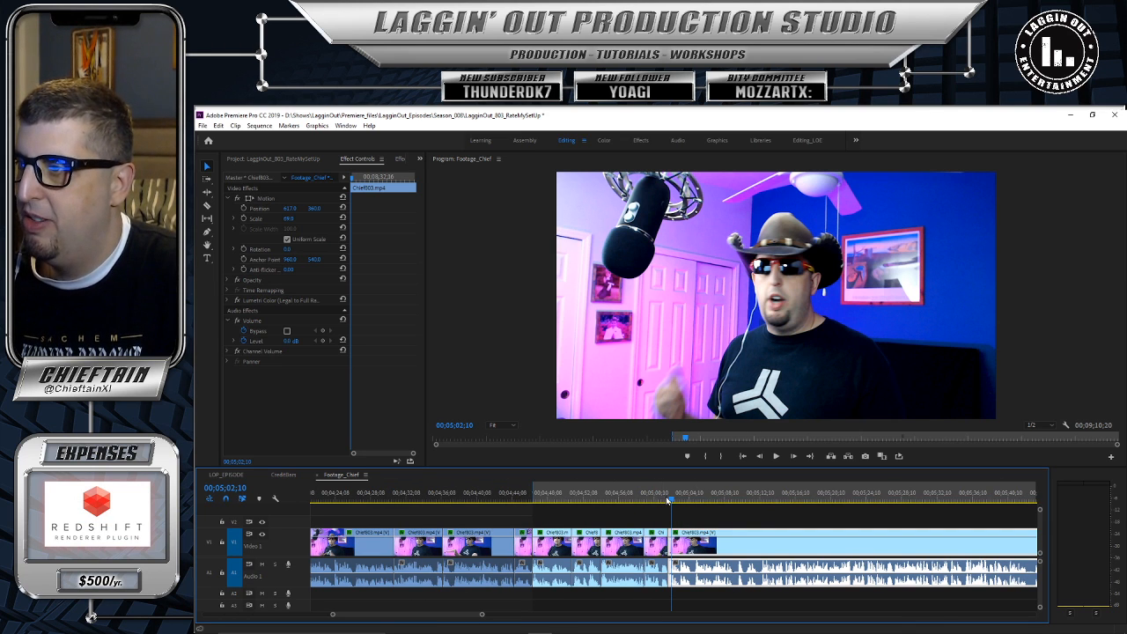
{"action": "left_click_drag", "start_coordinate": [669, 498], "coordinate": [650, 499]}
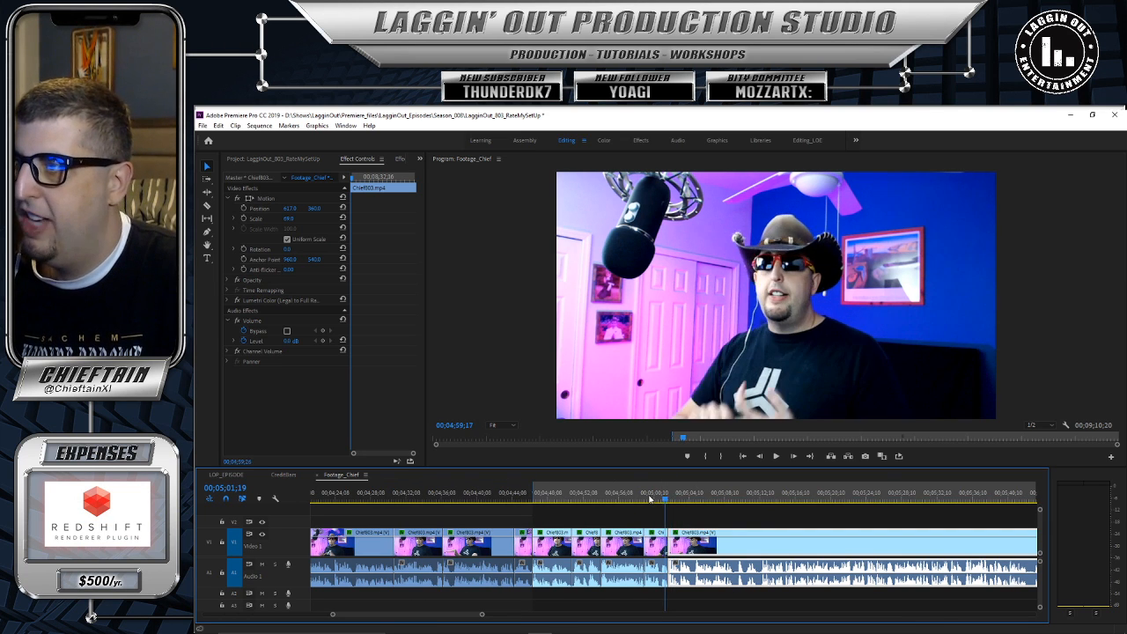
{"action": "left_click", "coordinate": [775, 455]}
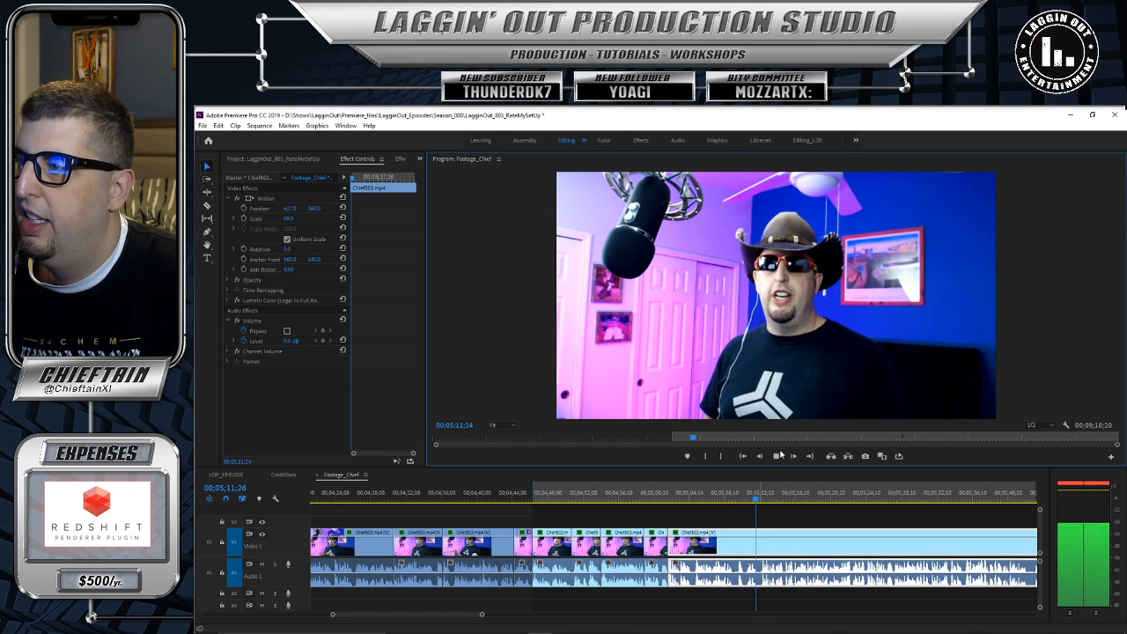
Step: Split the last clip at 00;05;09;10
{"action": "left_click", "coordinate": [740, 503]}
{"action": "left_click_drag", "start_coordinate": [741, 505], "coordinate": [736, 506]}
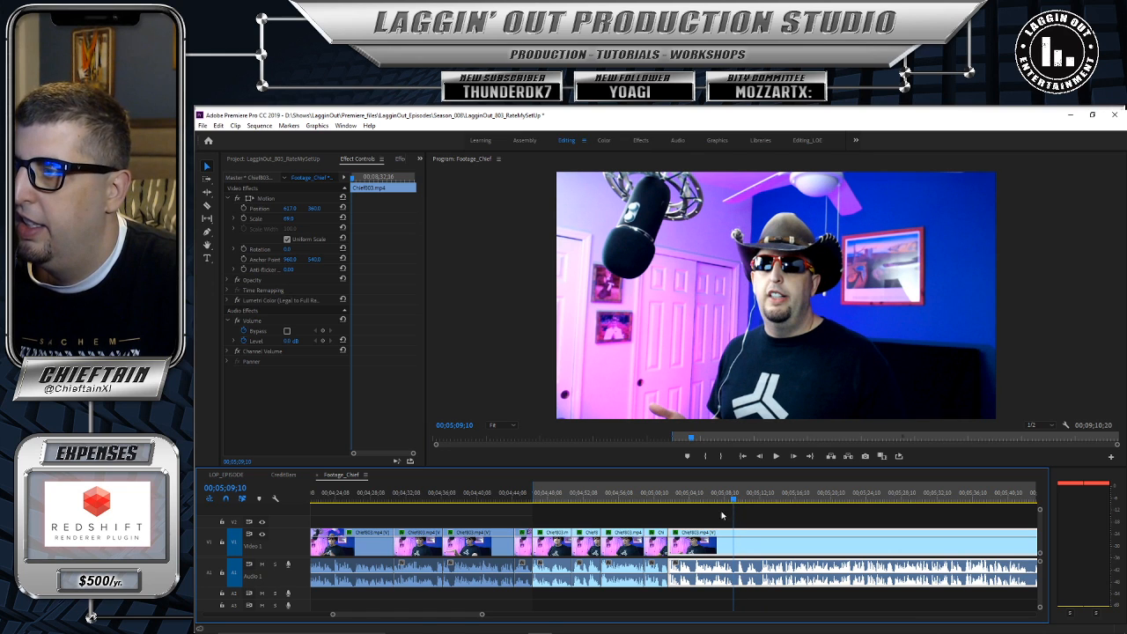
{"action": "left_click_drag", "start_coordinate": [482, 614], "coordinate": [443, 613]}
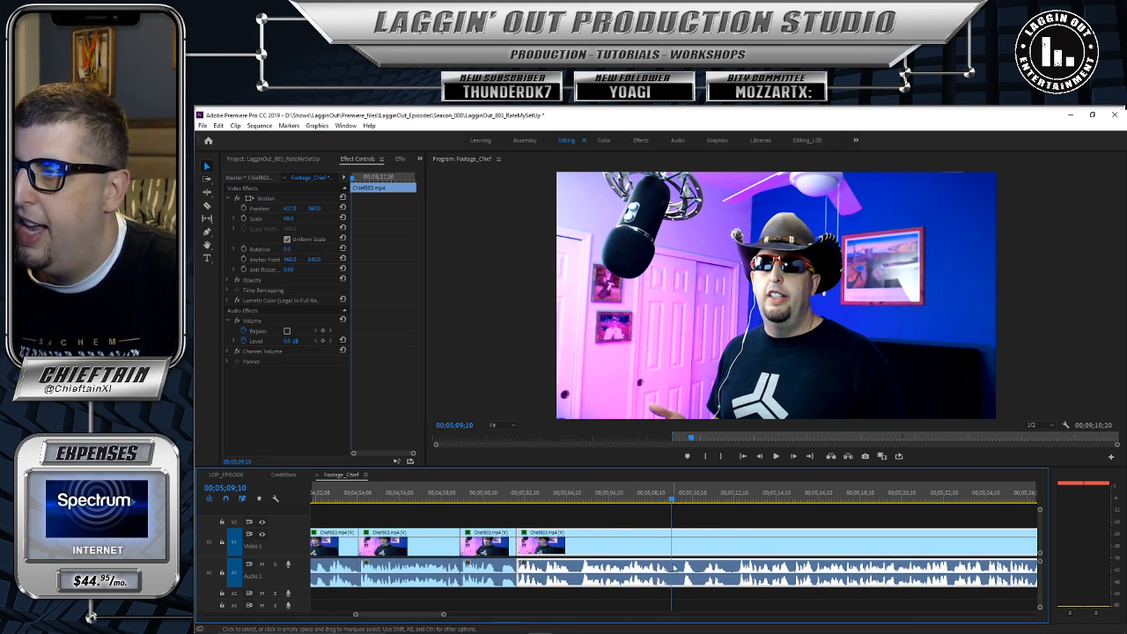
{"action": "key", "text": "c"}
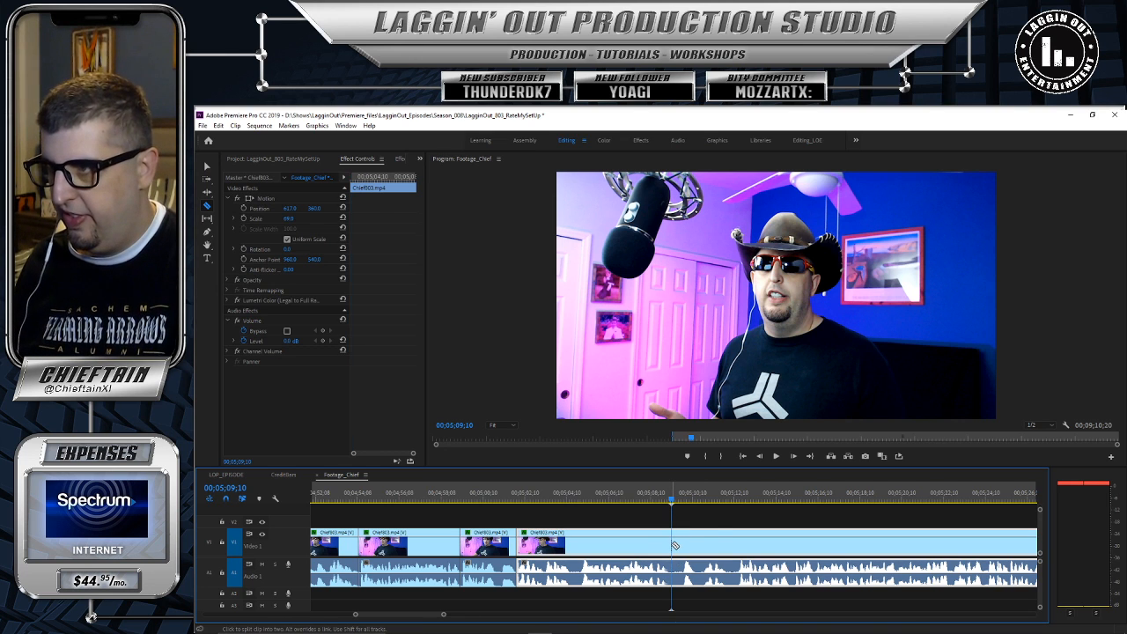
{"action": "left_click", "coordinate": [672, 544]}
{"action": "key", "text": "v"}
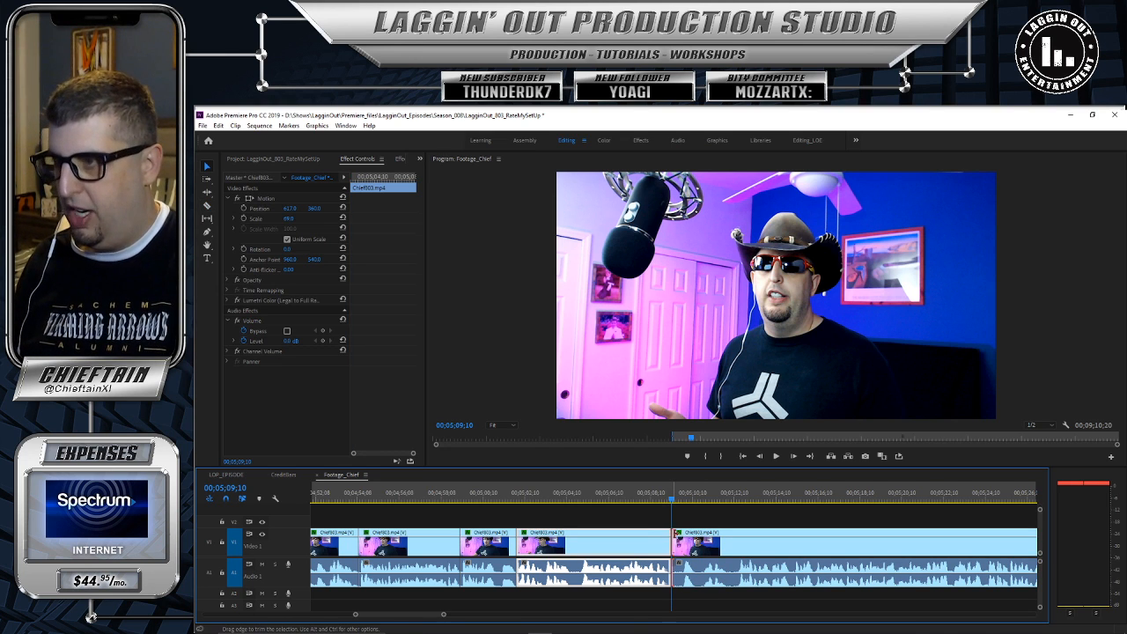
Step: Trim a few frames off the last clip's start, close the gap to the preceding clip, and check the join from 00;05;08;29
{"action": "left_click_drag", "start_coordinate": [674, 546], "coordinate": [684, 546]}
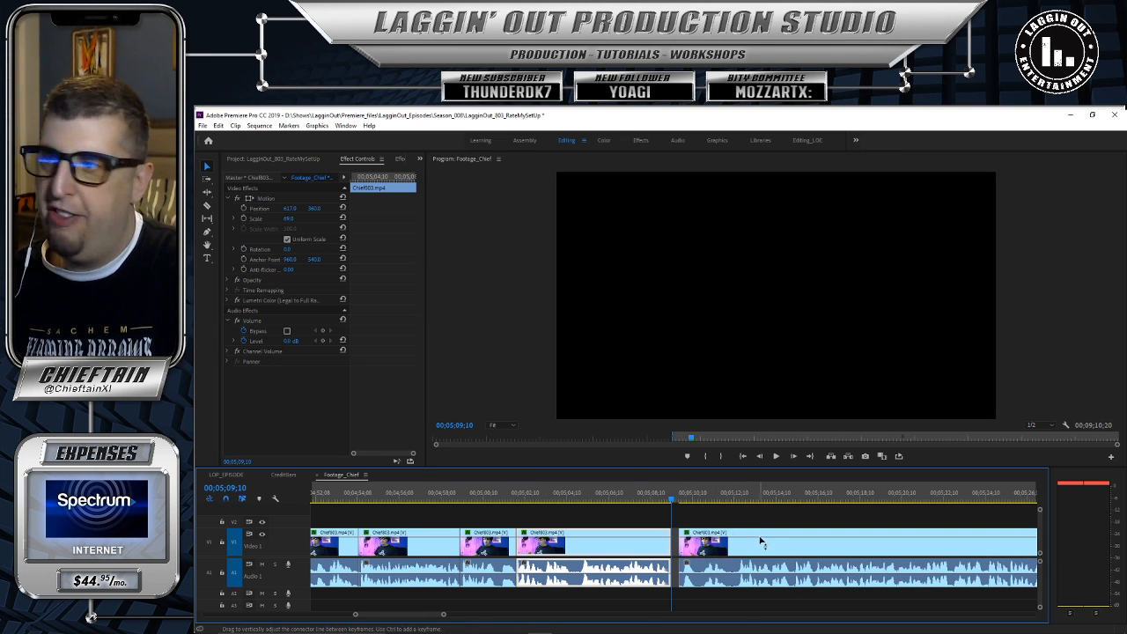
{"action": "left_click_drag", "start_coordinate": [754, 534], "coordinate": [757, 534]}
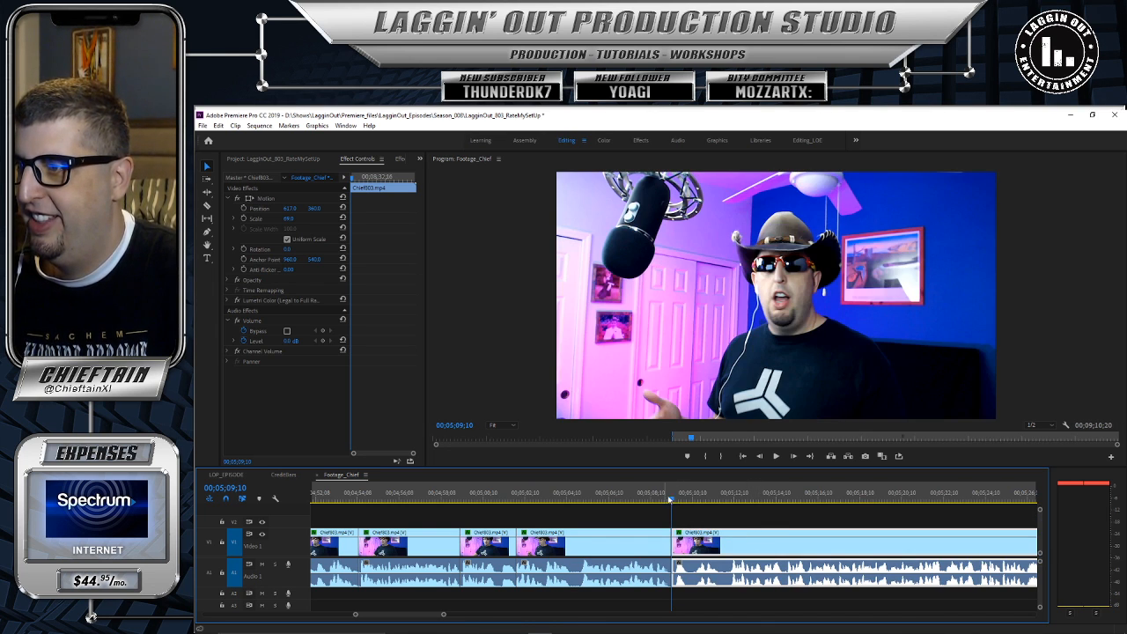
{"action": "left_click_drag", "start_coordinate": [669, 500], "coordinate": [663, 500]}
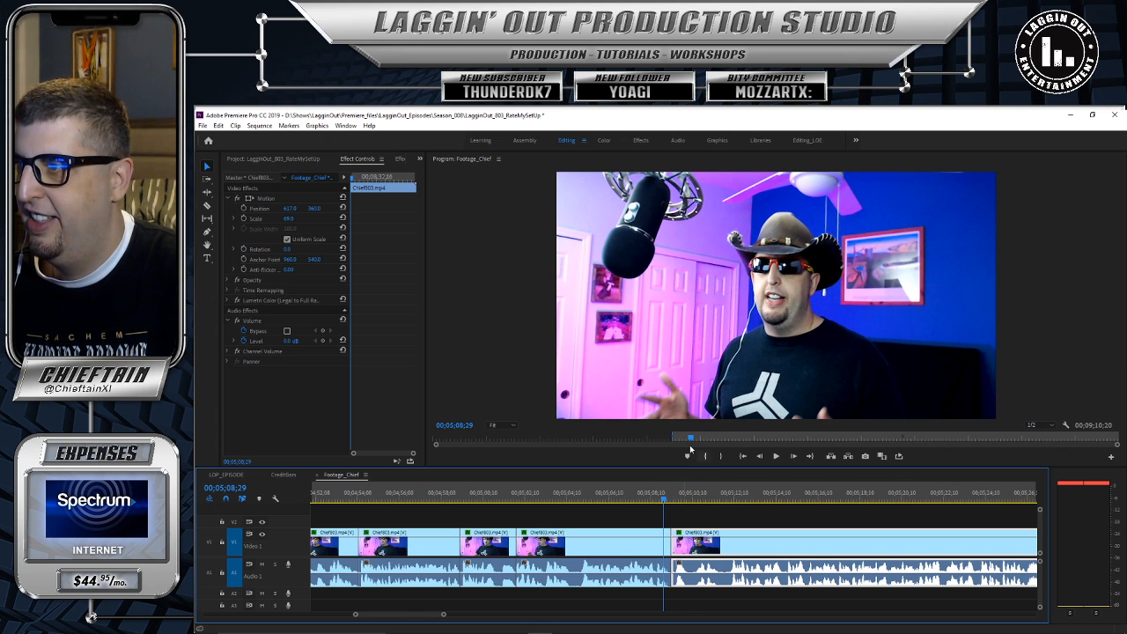
{"action": "left_click", "coordinate": [775, 456]}
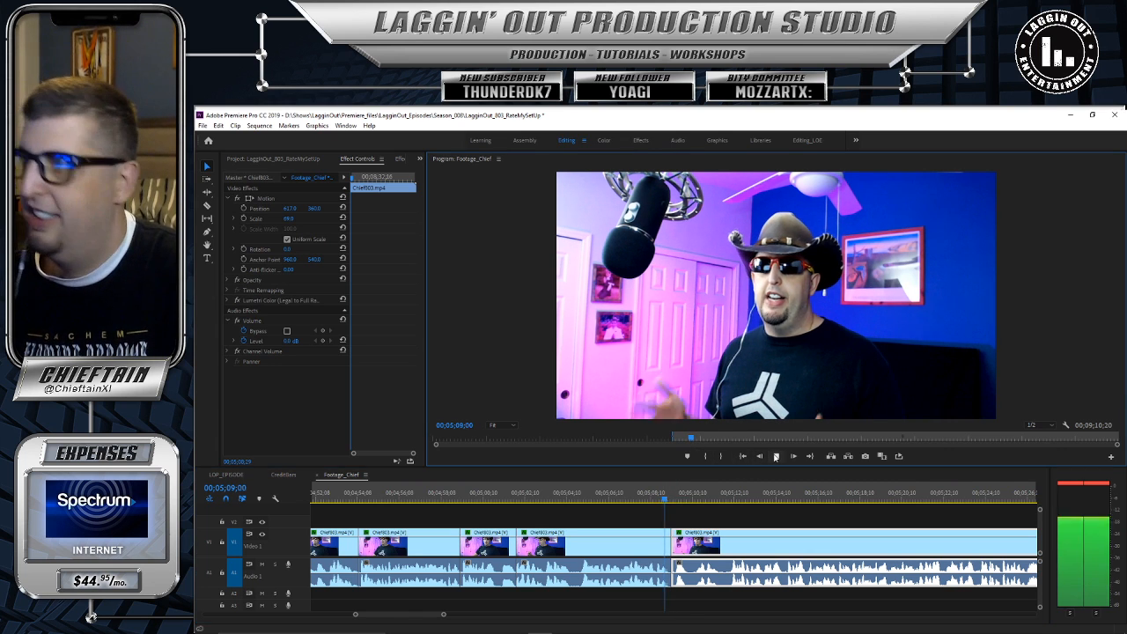
{"action": "key", "text": "space"}
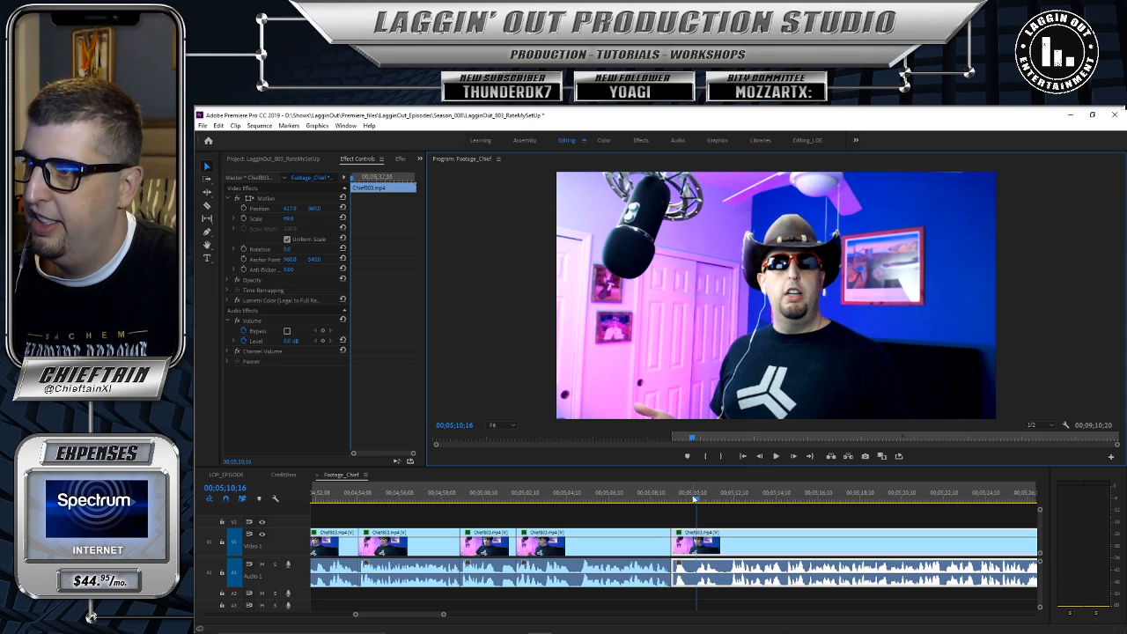
Step: Split the last clip at 00;05;10;05 to isolate a short phrase
{"action": "left_click", "coordinate": [689, 500]}
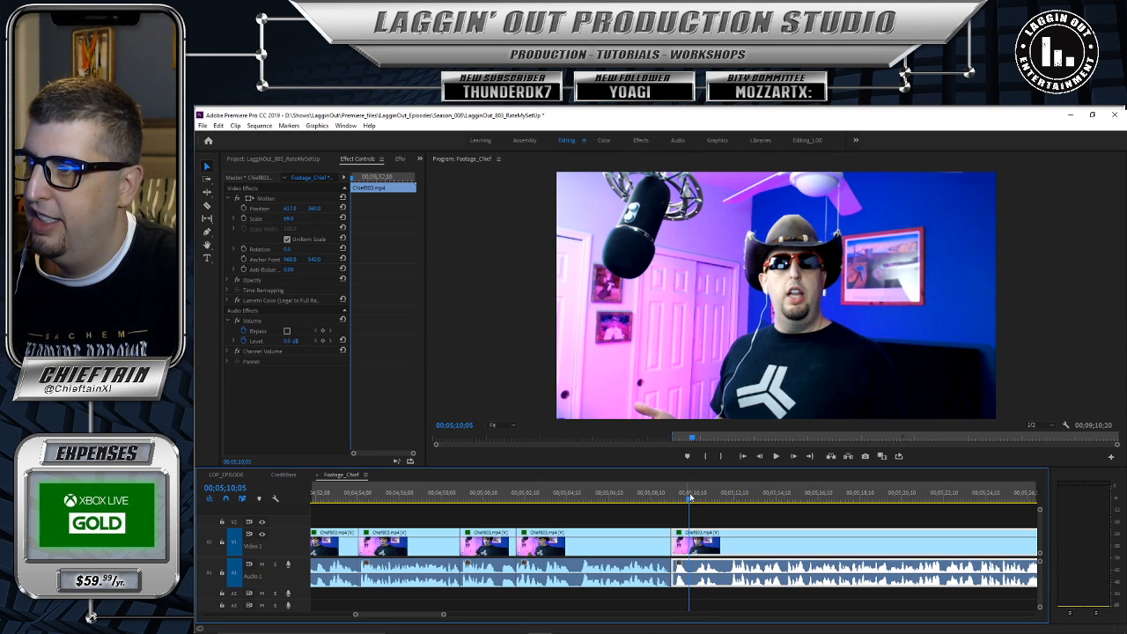
{"action": "key", "text": "c"}
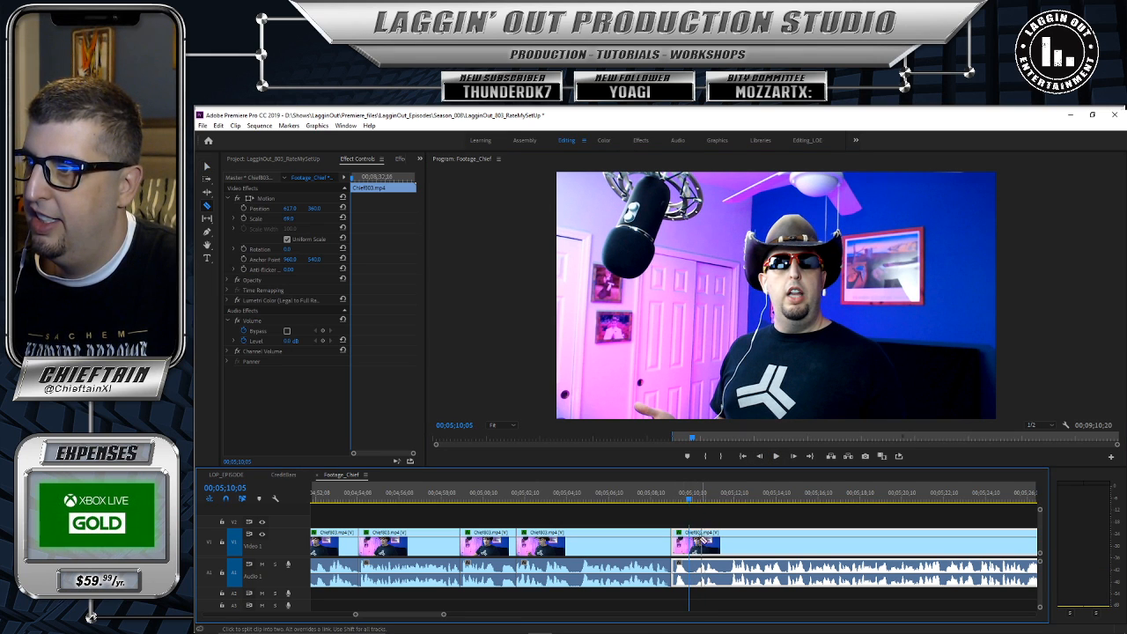
{"action": "left_click", "coordinate": [690, 537]}
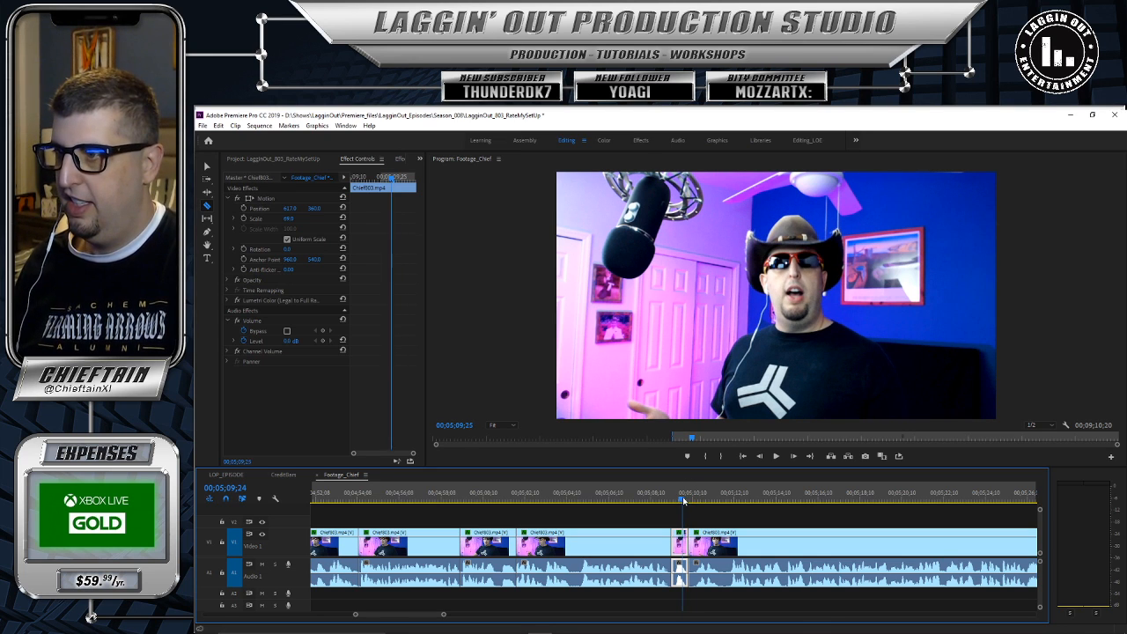
Step: Enlarge the short clip to a scale of 87 and shift its horizontal position to reframe the speaker closer
{"action": "left_click", "coordinate": [683, 500]}
{"action": "key", "text": "v"}
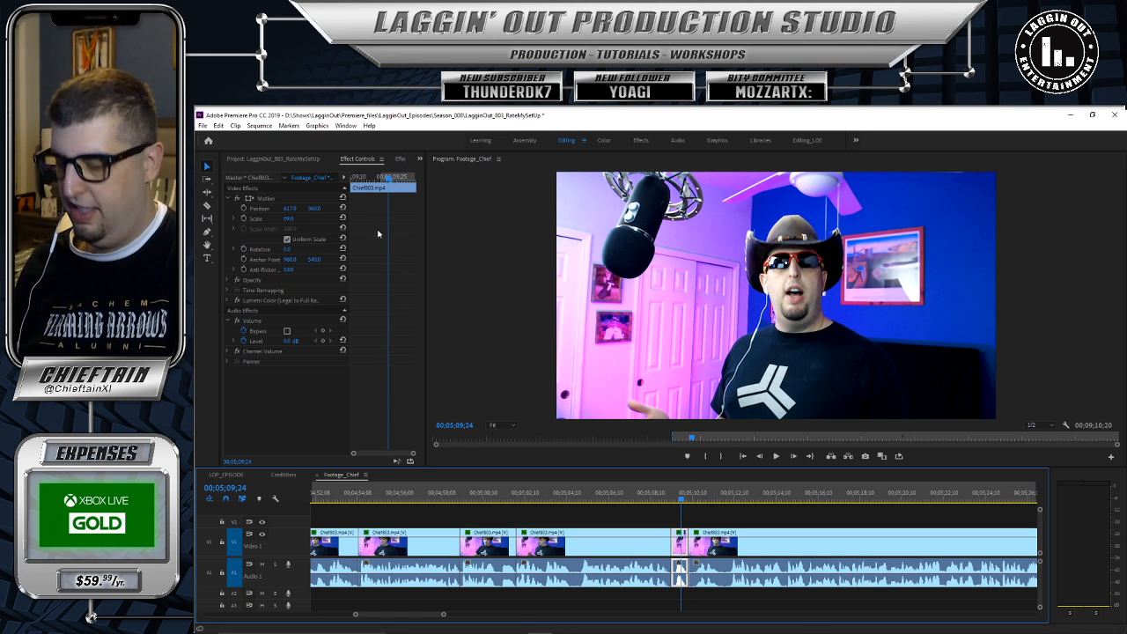
{"action": "left_click_drag", "start_coordinate": [287, 220], "coordinate": [293, 207]}
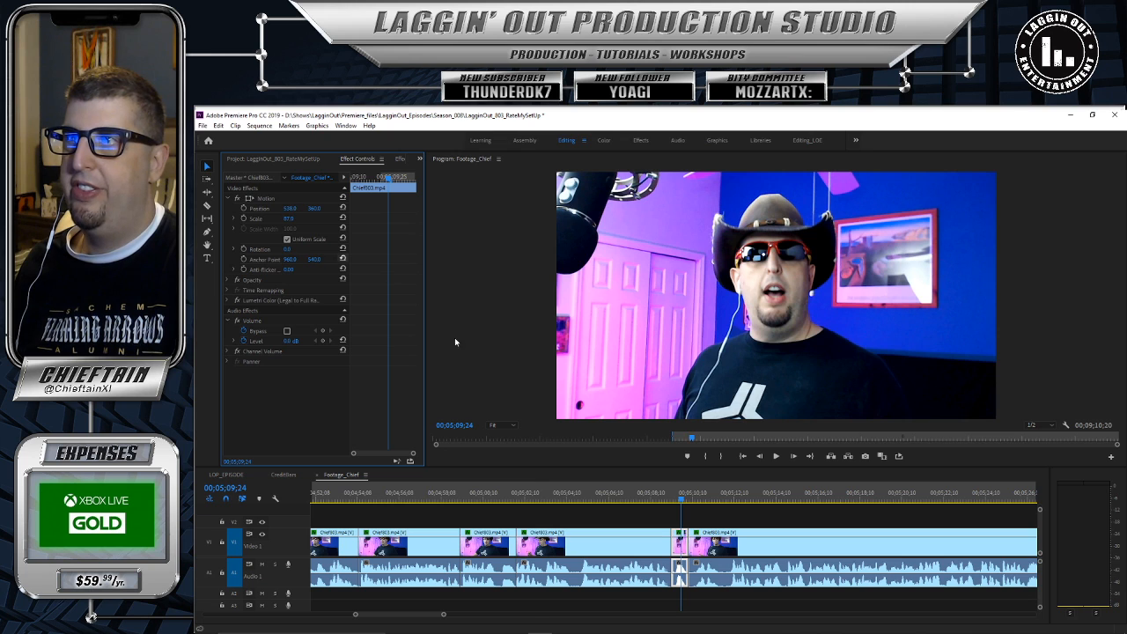
Step: Play back the enlarged short clip, trim a few frames off the last clip's start and shift it back to close the gap
{"action": "left_click_drag", "start_coordinate": [681, 502], "coordinate": [661, 502]}
{"action": "left_click", "coordinate": [777, 456]}
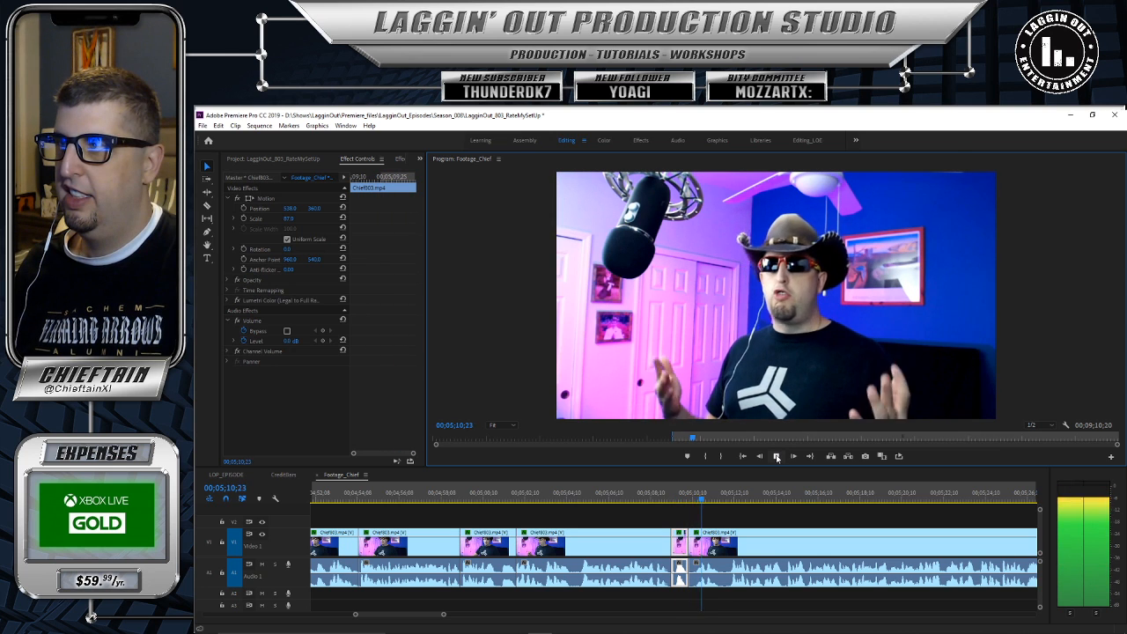
{"action": "left_click", "coordinate": [775, 457]}
{"action": "left_click_drag", "start_coordinate": [714, 500], "coordinate": [696, 532]}
{"action": "left_click_drag", "start_coordinate": [779, 537], "coordinate": [769, 538]}
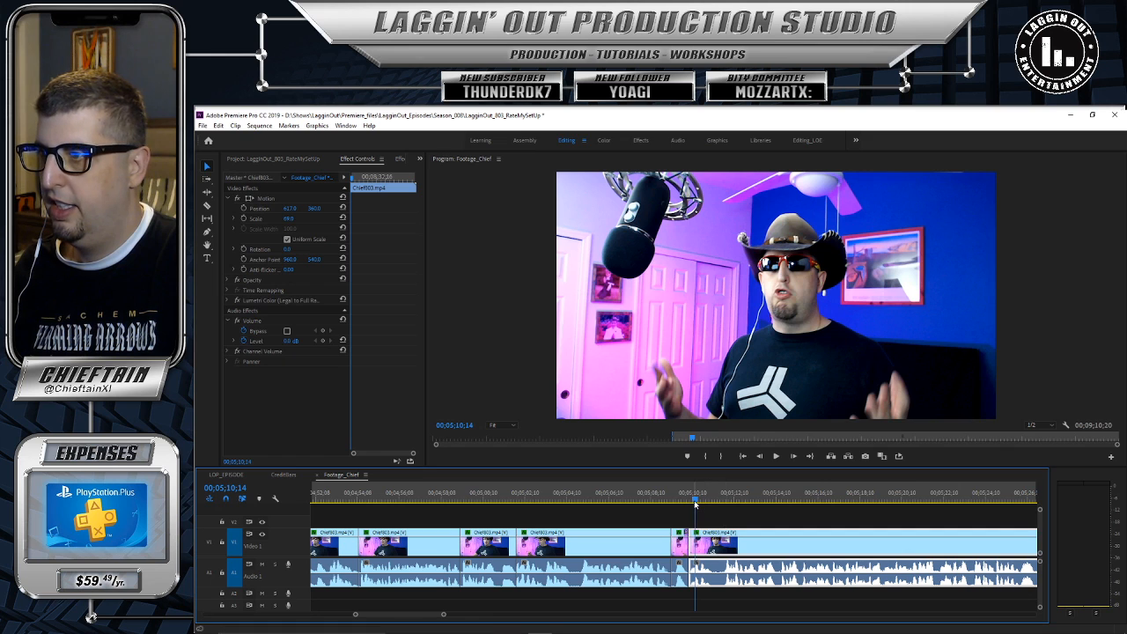
Step: Play back the punch-in from 00;05;09;05 and split the last clip at 00;05;11;11
{"action": "left_click", "coordinate": [668, 500]}
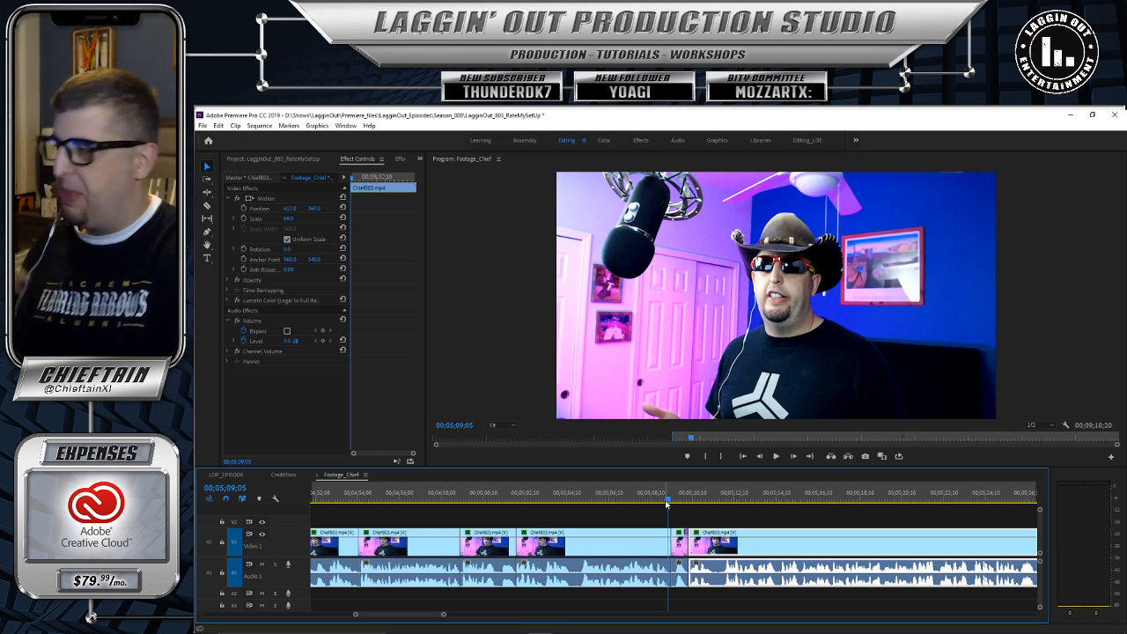
{"action": "left_click", "coordinate": [775, 457]}
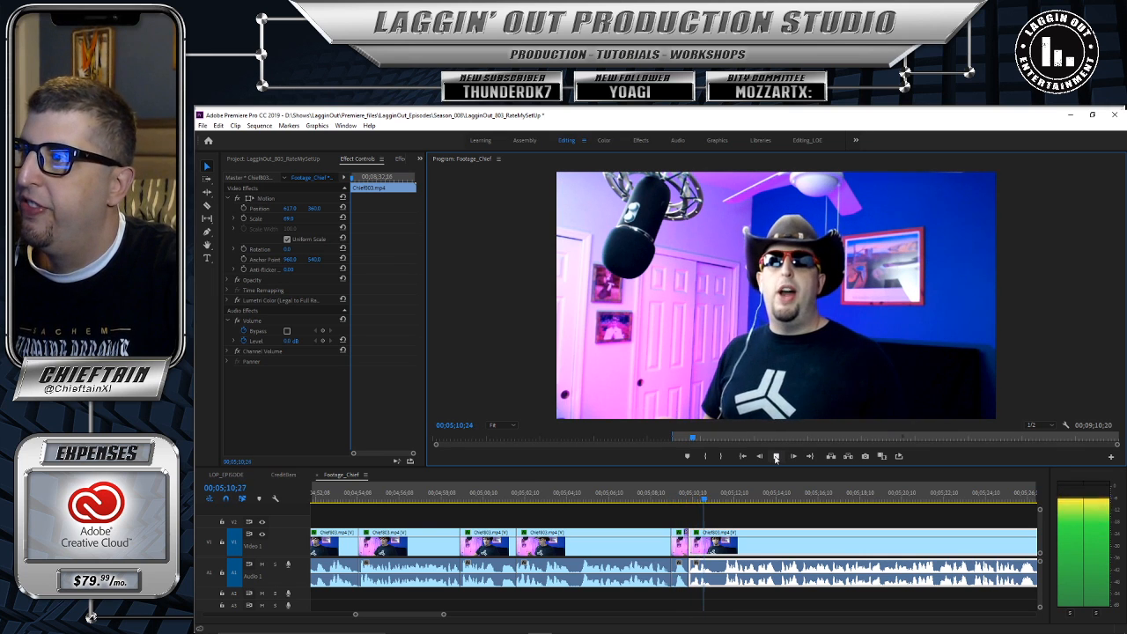
{"action": "left_click", "coordinate": [775, 457]}
{"action": "left_click", "coordinate": [715, 502]}
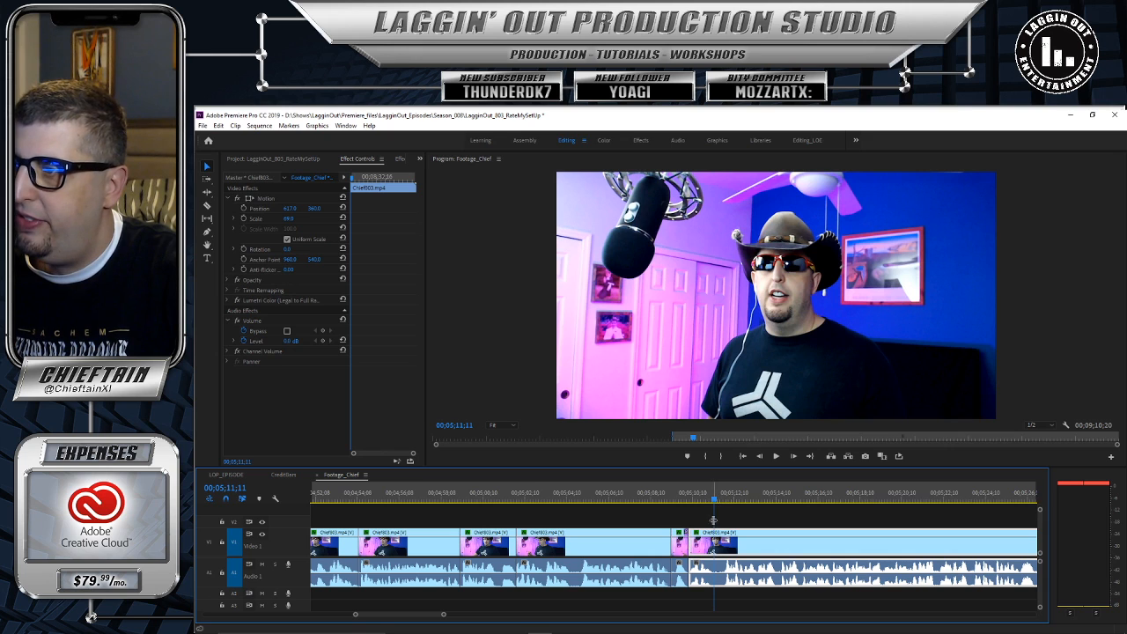
{"action": "key", "text": "c"}
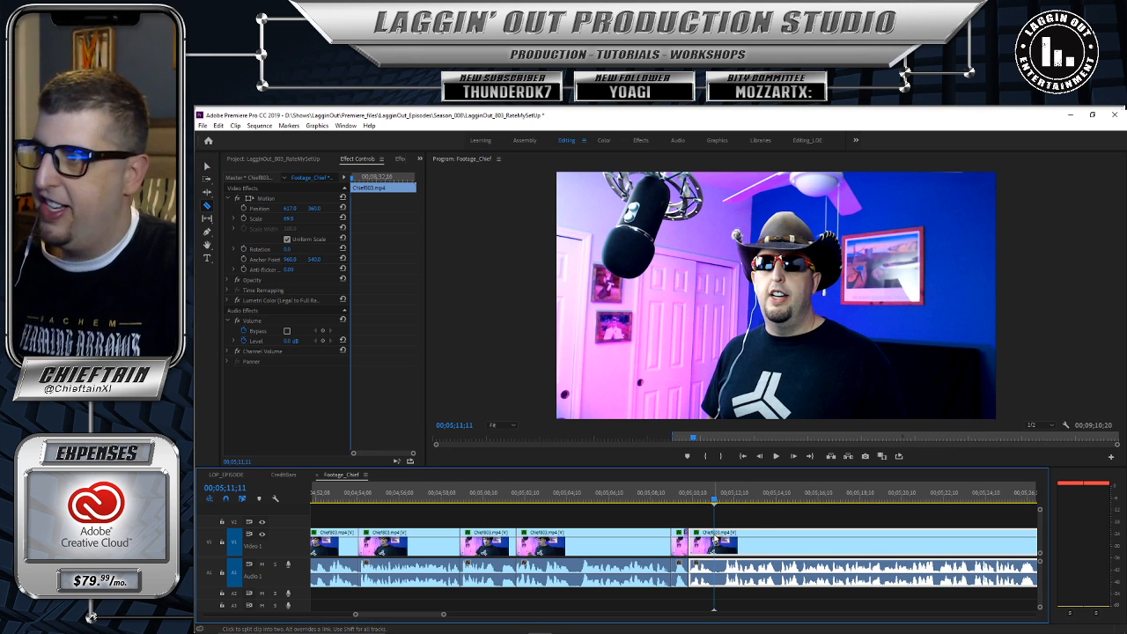
{"action": "left_click", "coordinate": [715, 538]}
{"action": "key", "text": "v"}
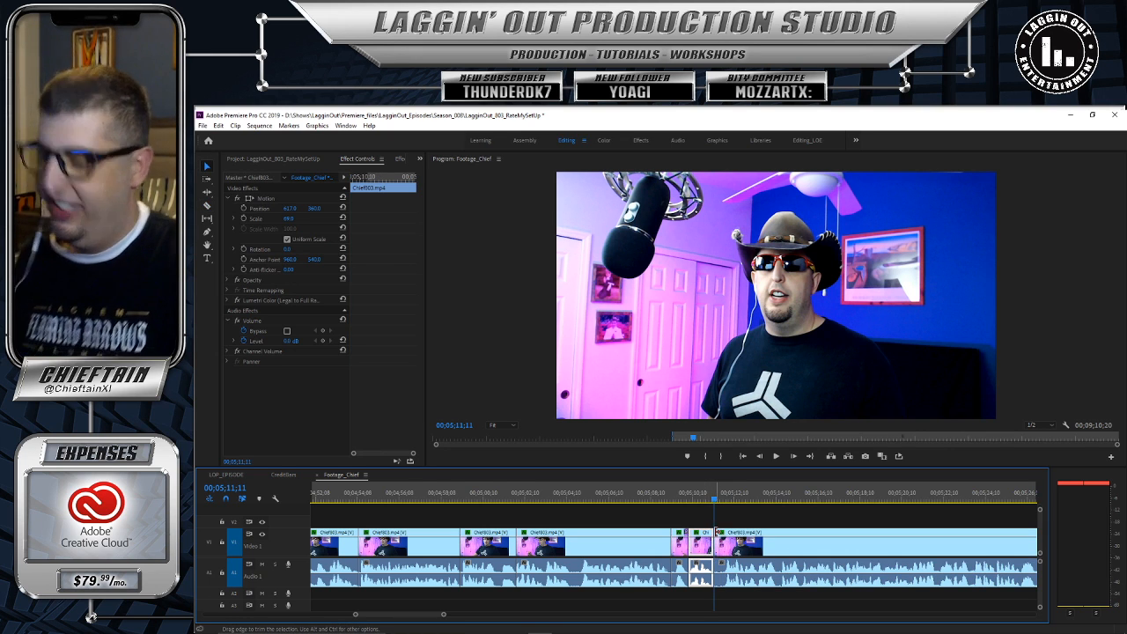
Step: Tighten the start of the last clip at 00;05;11;11 and play the sequence from 00;05;08;28 to find the next pause
{"action": "left_click_drag", "start_coordinate": [719, 532], "coordinate": [781, 536]}
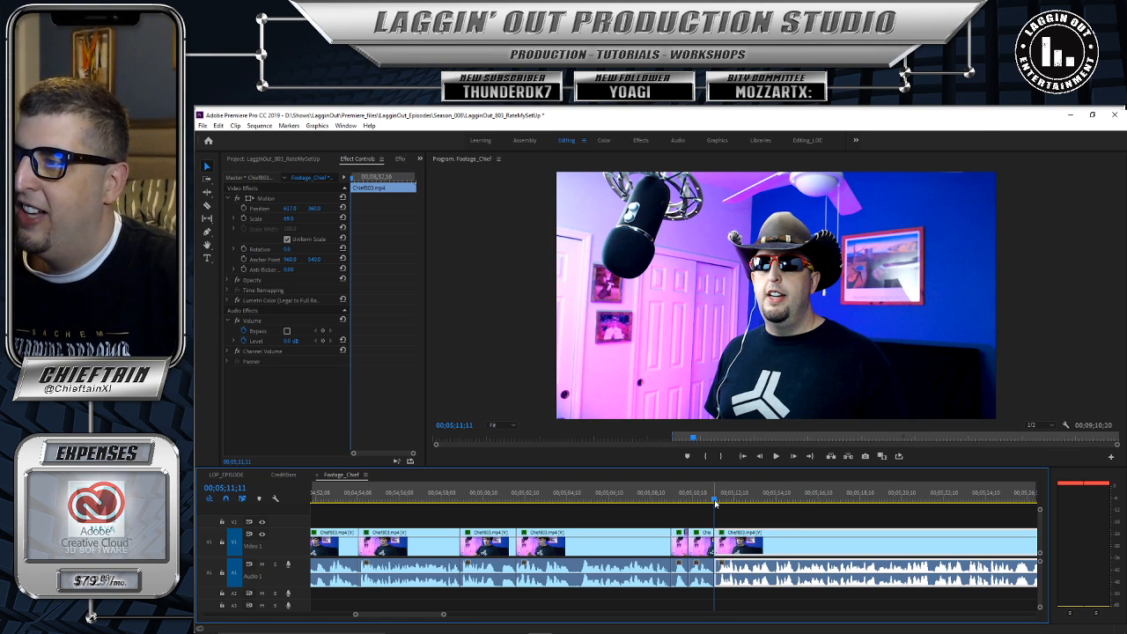
{"action": "left_click_drag", "start_coordinate": [715, 503], "coordinate": [664, 508]}
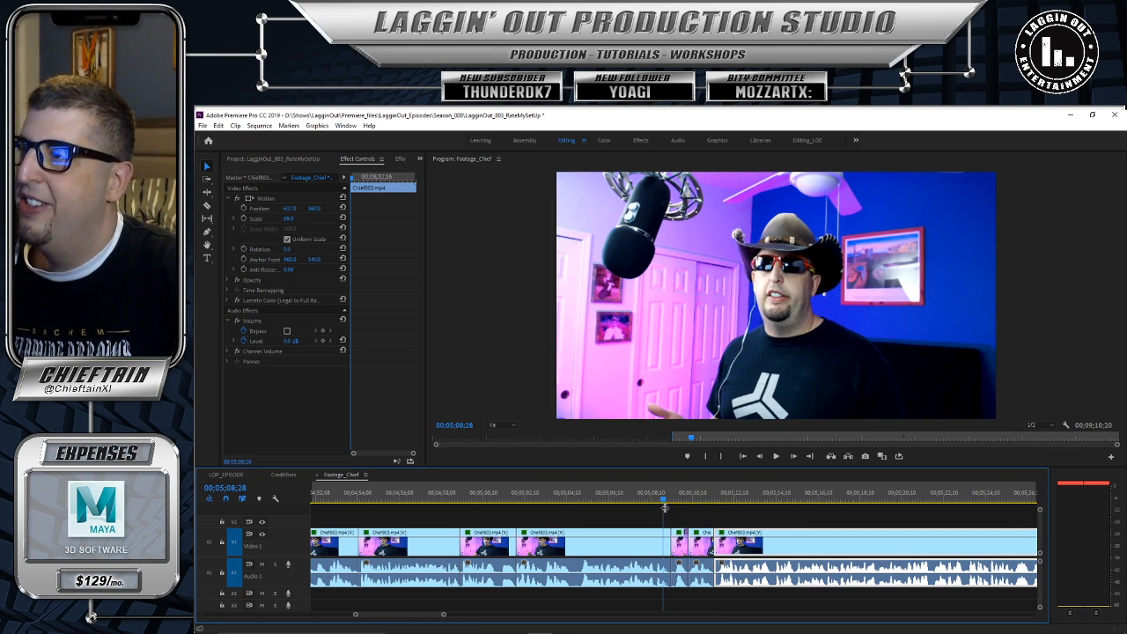
{"action": "left_click", "coordinate": [774, 457]}
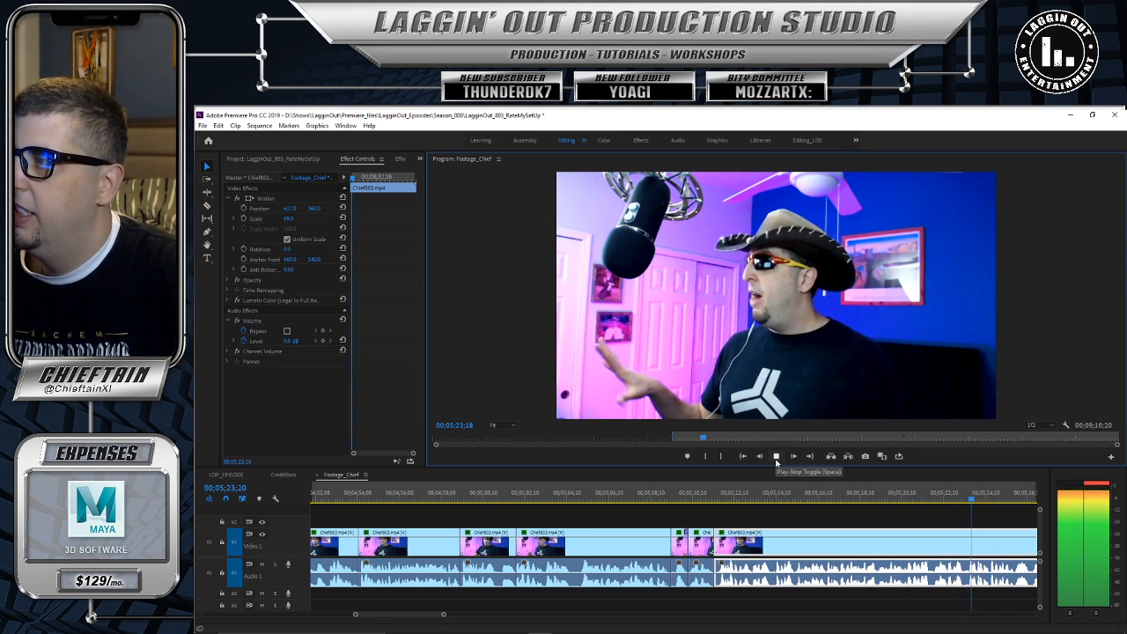
{"action": "left_click", "coordinate": [776, 457]}
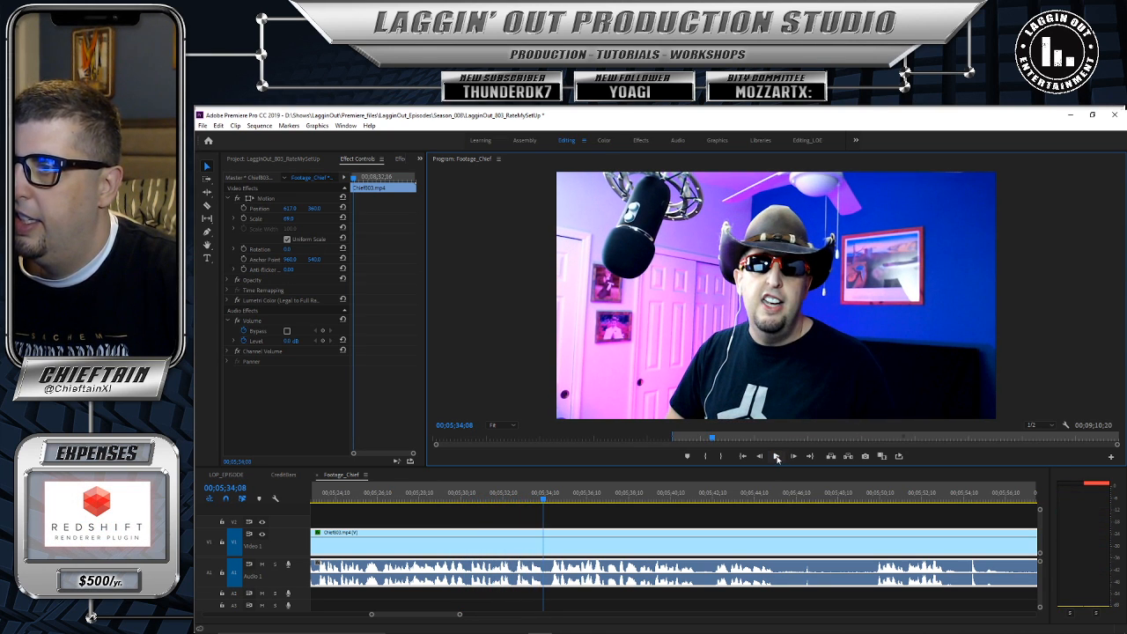
{"action": "left_click", "coordinate": [775, 456]}
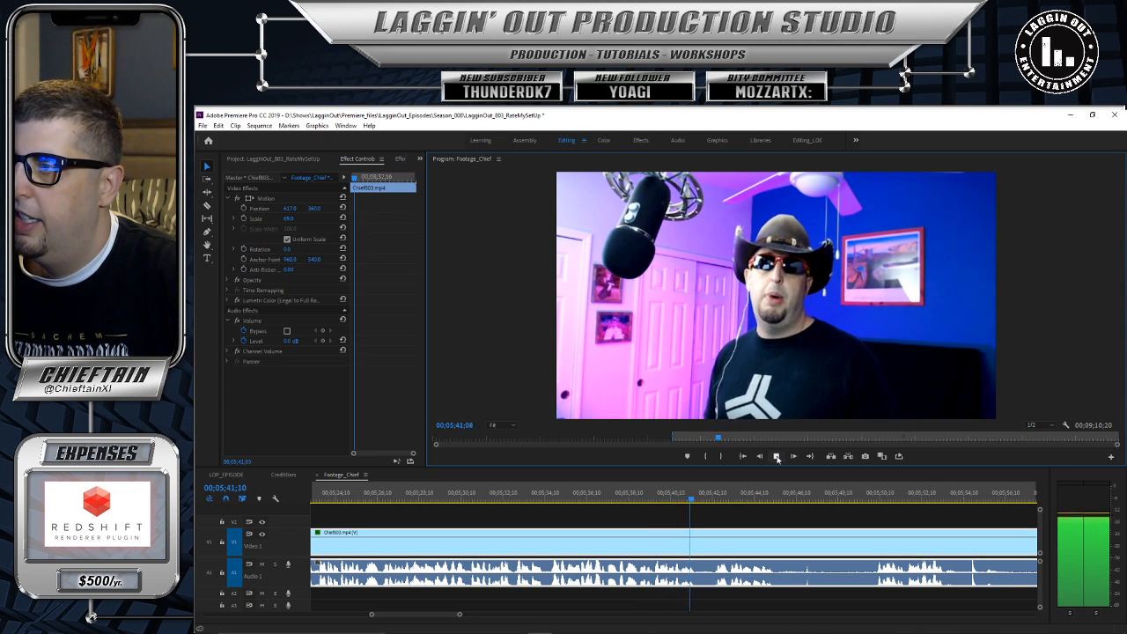
{"action": "left_click", "coordinate": [775, 456]}
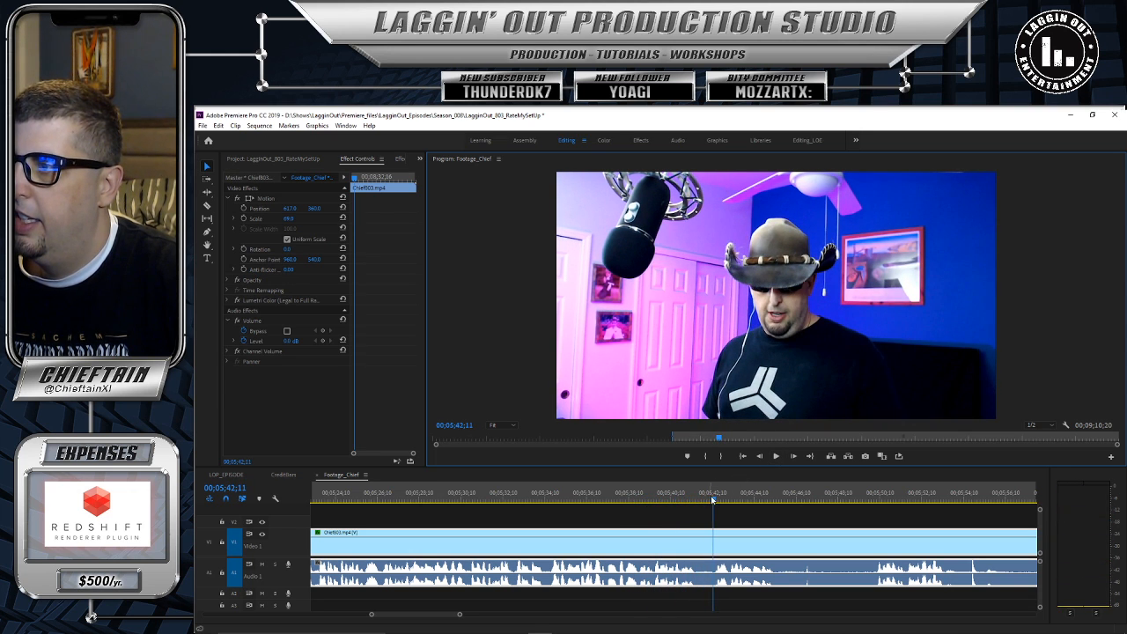
Step: Split the last clip at 00;05;41;17, trim the start of the new last clip and shift it back to close the gap
{"action": "left_click_drag", "start_coordinate": [705, 502], "coordinate": [696, 505]}
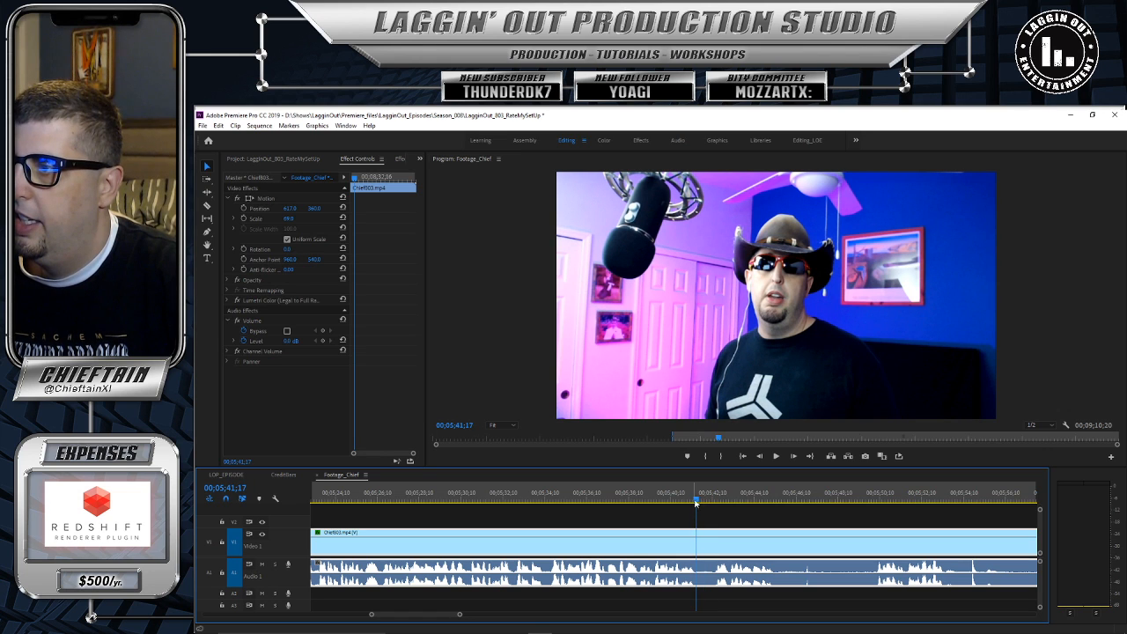
{"action": "key", "text": "c"}
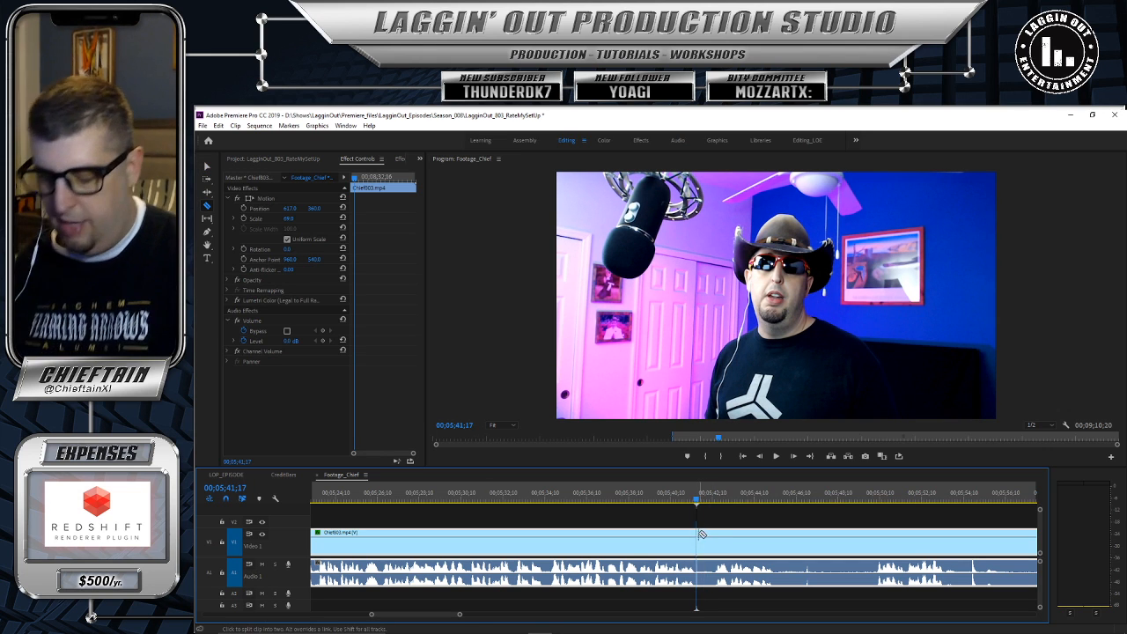
{"action": "left_click", "coordinate": [700, 532]}
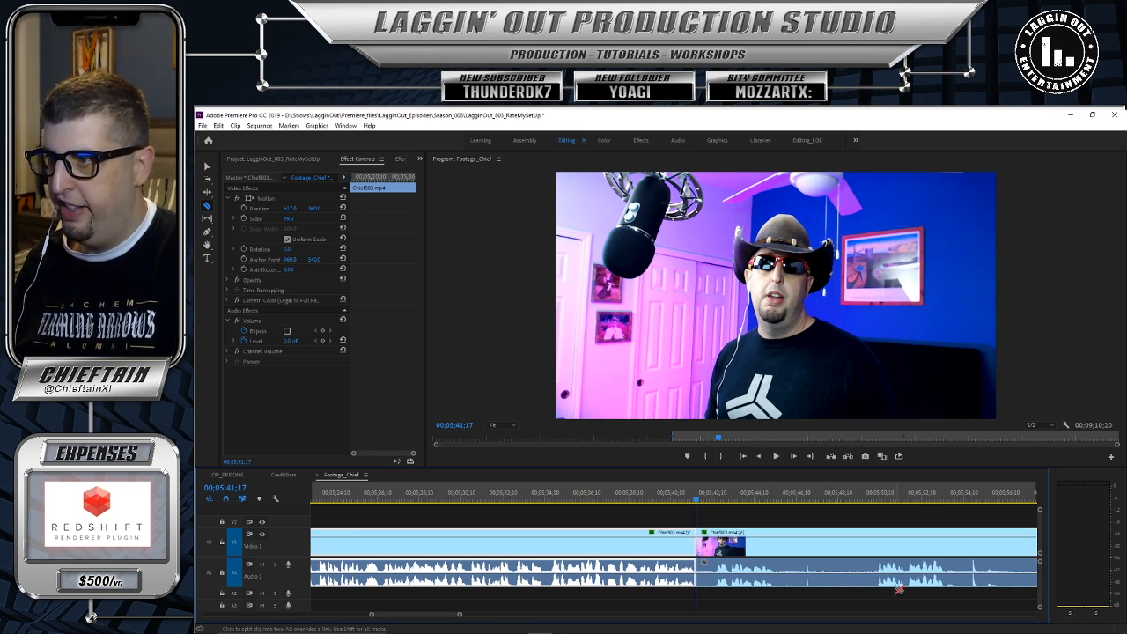
{"action": "key", "text": "v"}
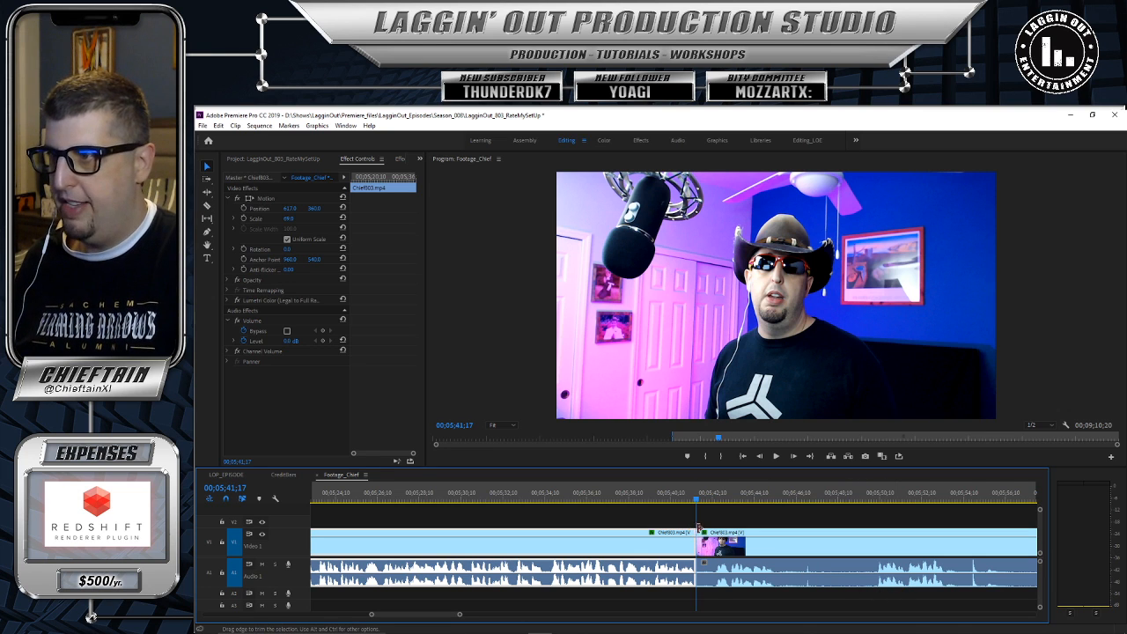
{"action": "left_click_drag", "start_coordinate": [700, 533], "coordinate": [716, 534]}
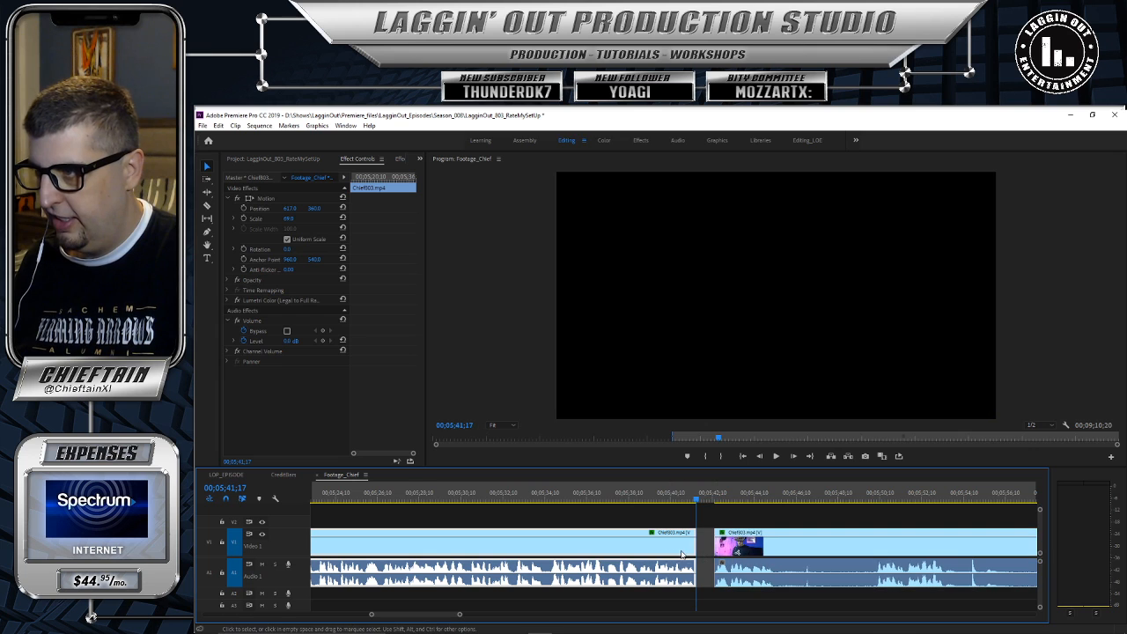
{"action": "left_click_drag", "start_coordinate": [838, 532], "coordinate": [824, 537]}
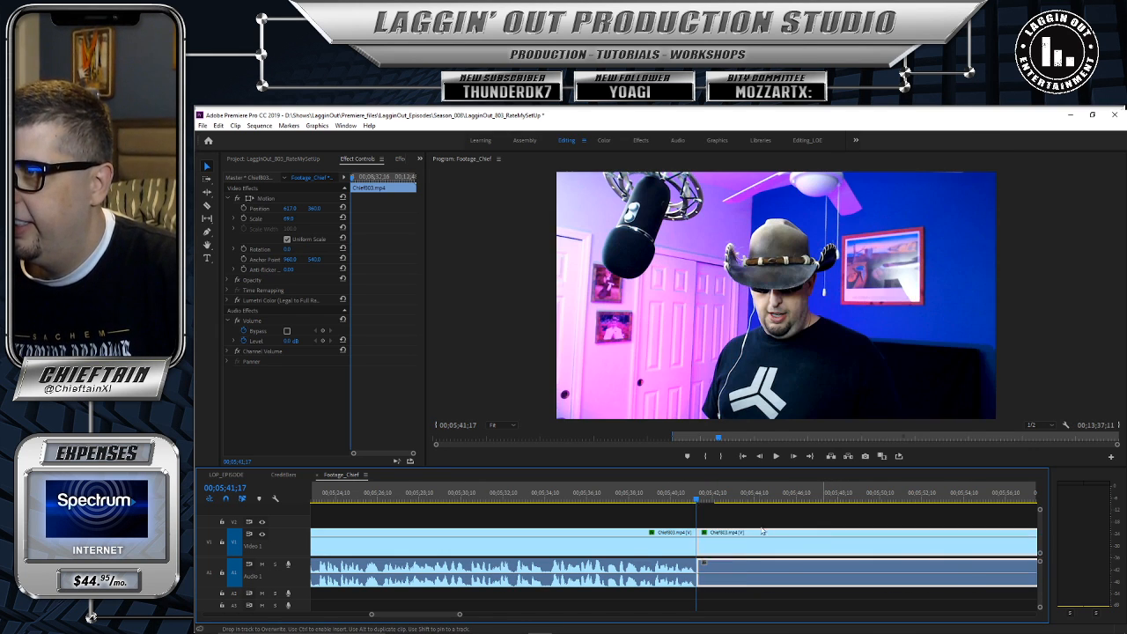
Step: Play back the new cut from 00;05;39;27 and split the last clip at 00;05;44;17
{"action": "left_click_drag", "start_coordinate": [697, 500], "coordinate": [662, 500]}
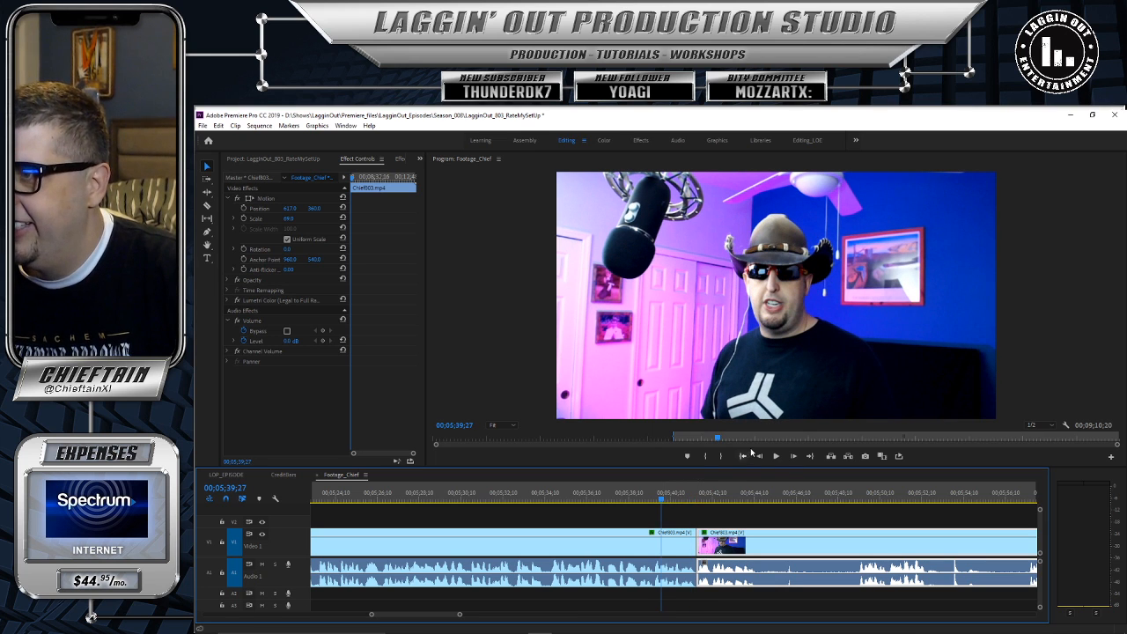
{"action": "left_click", "coordinate": [775, 457]}
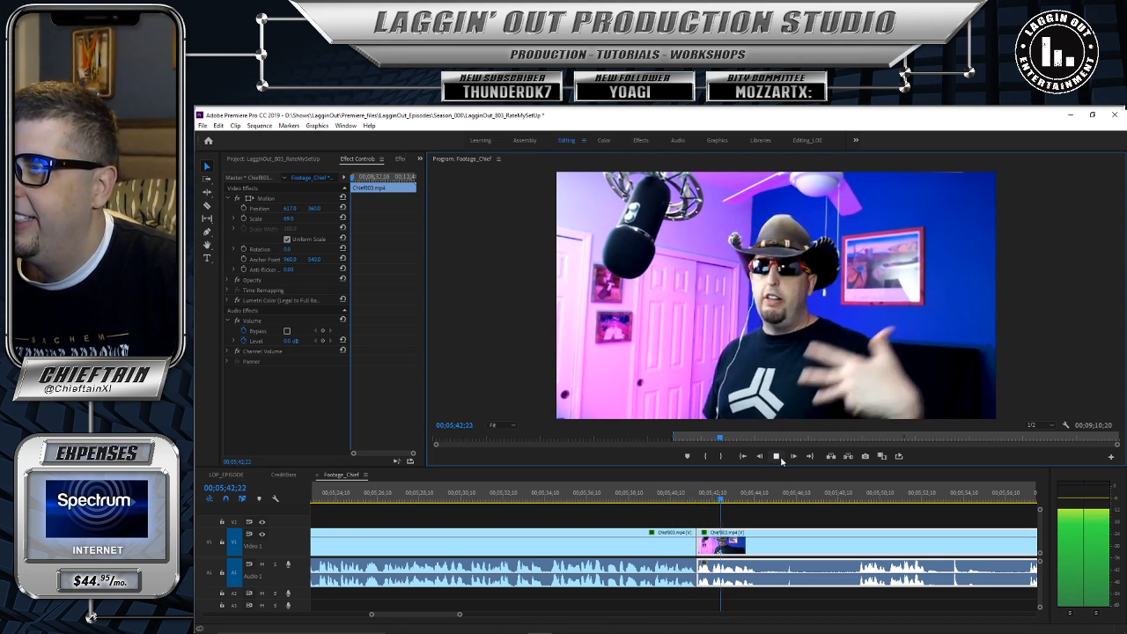
{"action": "left_click", "coordinate": [776, 456]}
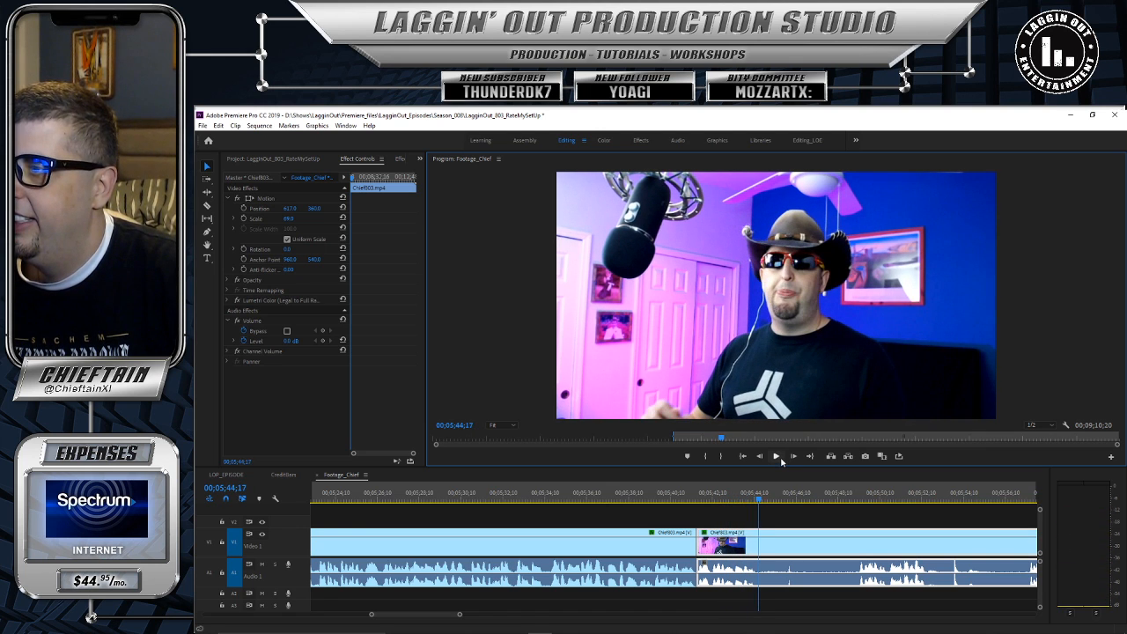
{"action": "key", "text": "c"}
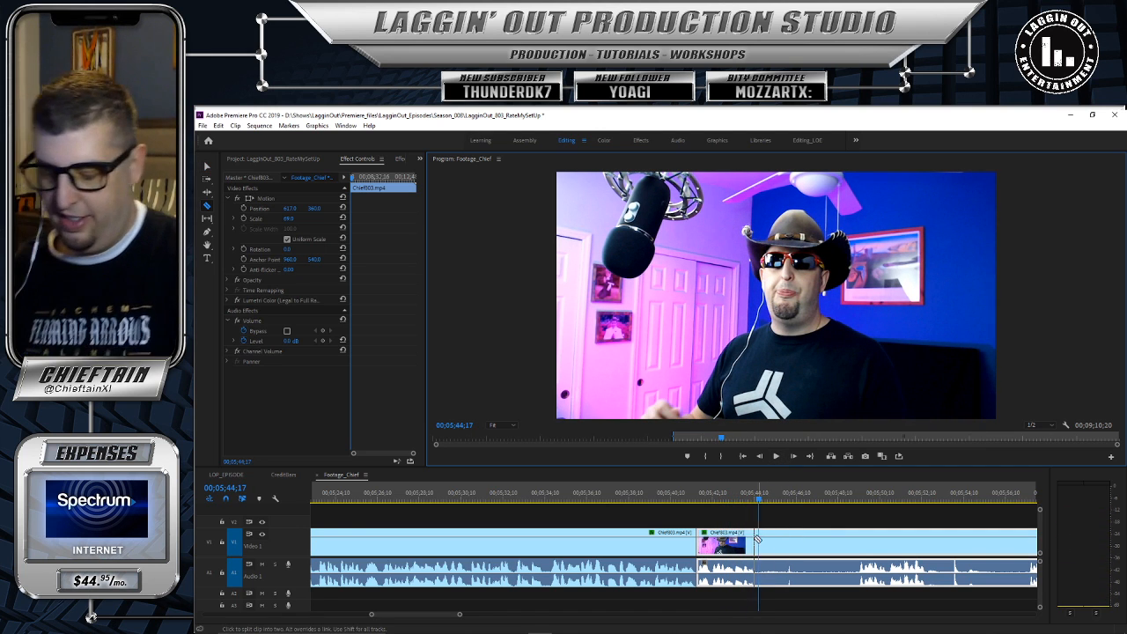
{"action": "left_click", "coordinate": [759, 539]}
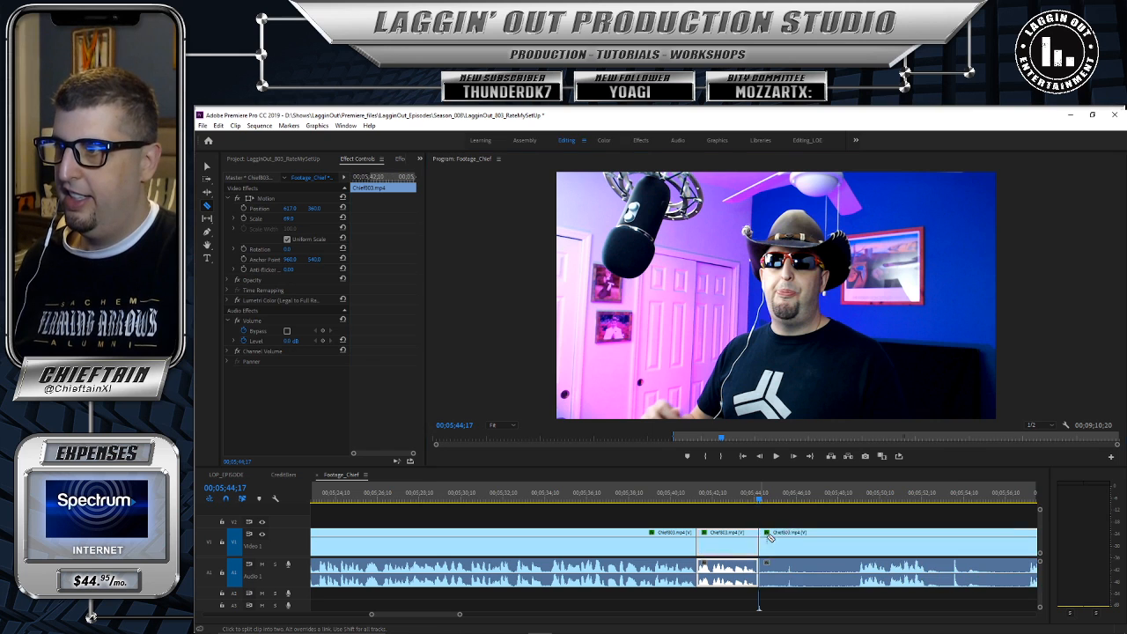
Step: Play through the pause, trim the last clip's start to 00;05;49;08 and shift it back to close the gap
{"action": "left_click", "coordinate": [776, 456]}
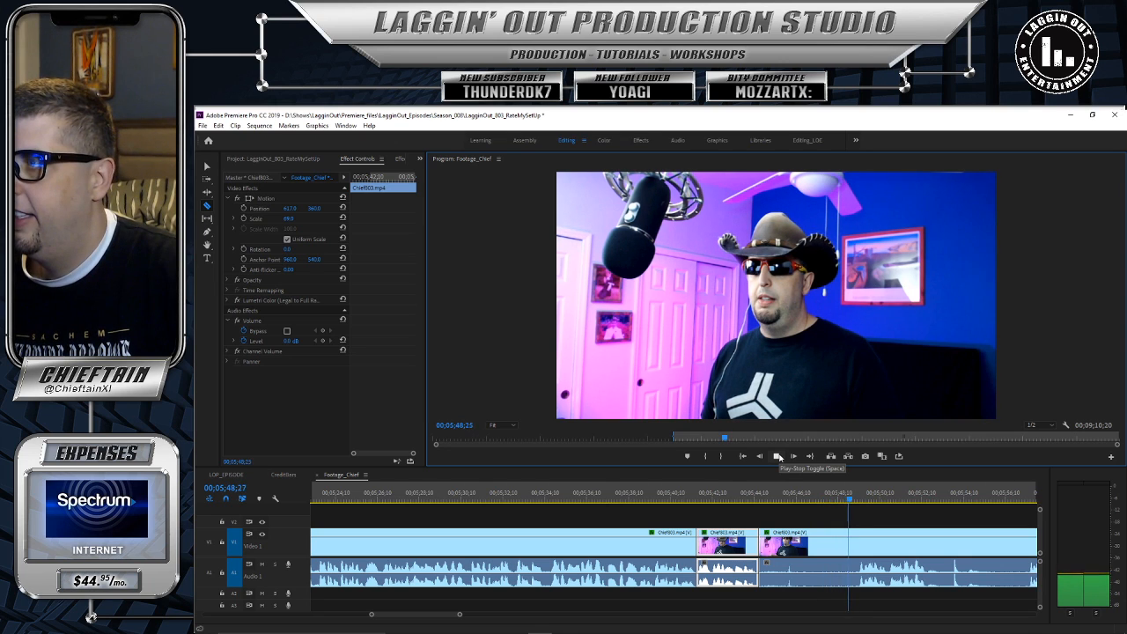
{"action": "left_click", "coordinate": [777, 456]}
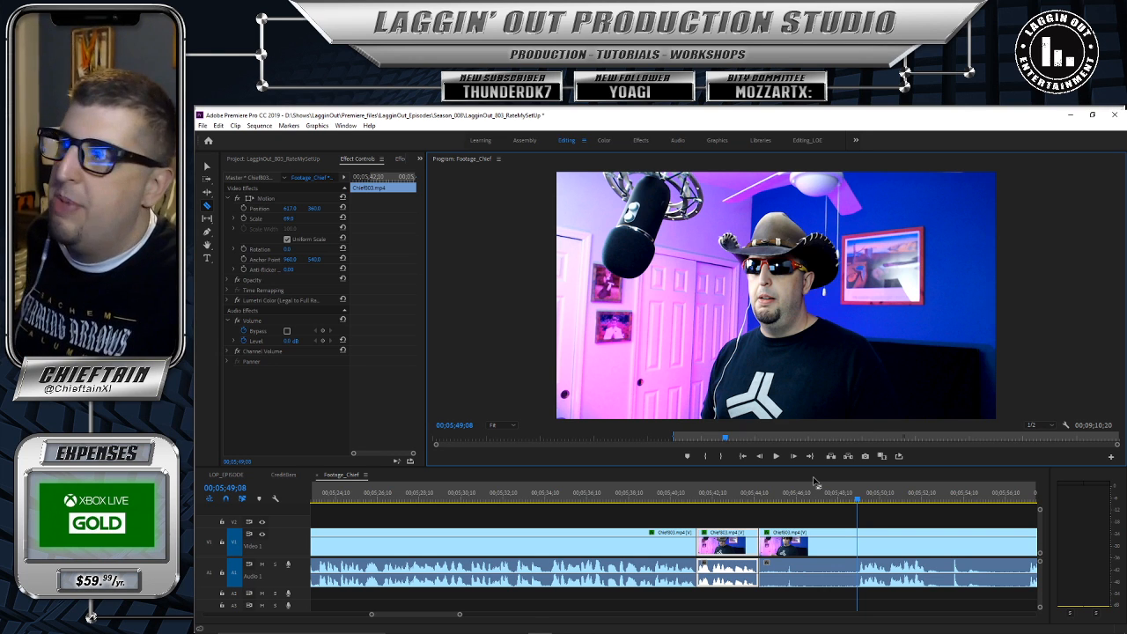
{"action": "key", "text": "v"}
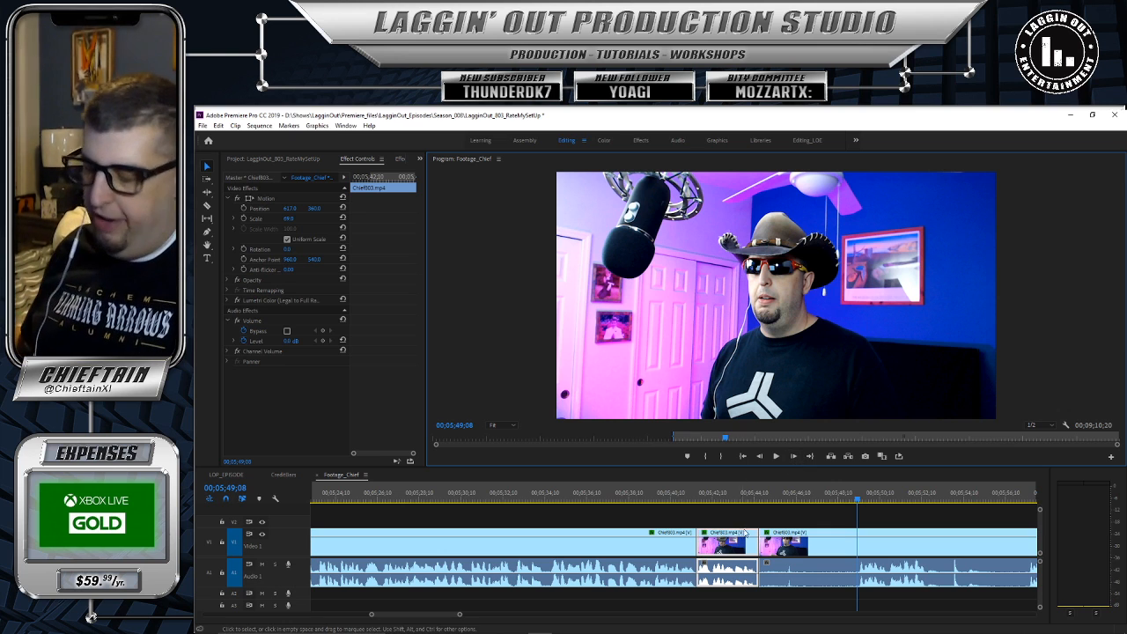
{"action": "left_click_drag", "start_coordinate": [763, 541], "coordinate": [859, 536]}
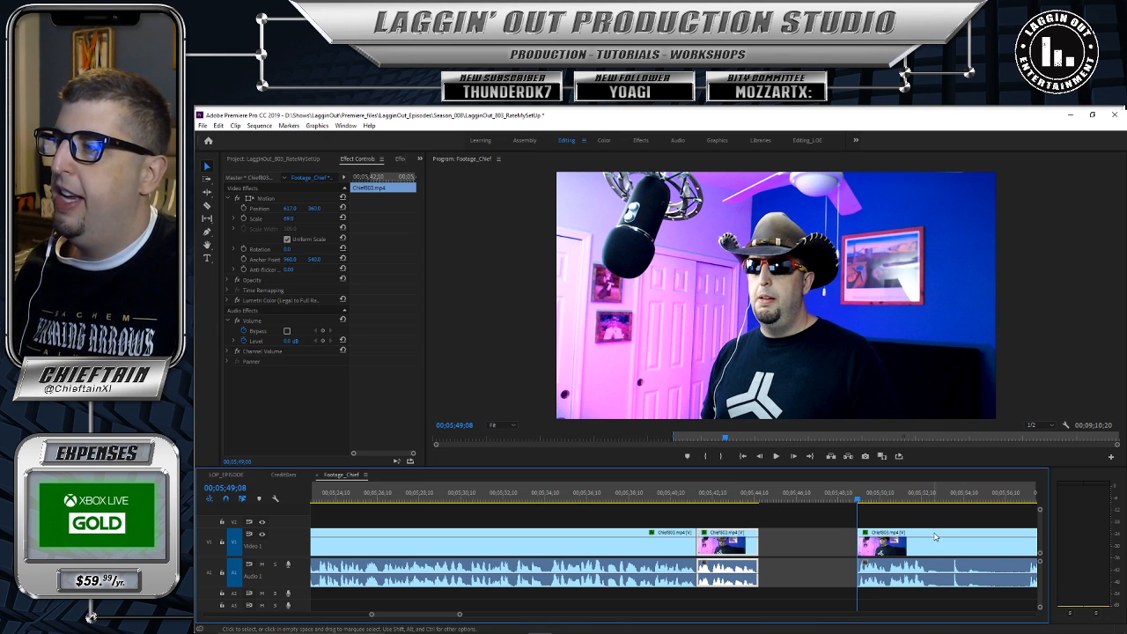
{"action": "left_click_drag", "start_coordinate": [920, 534], "coordinate": [847, 545]}
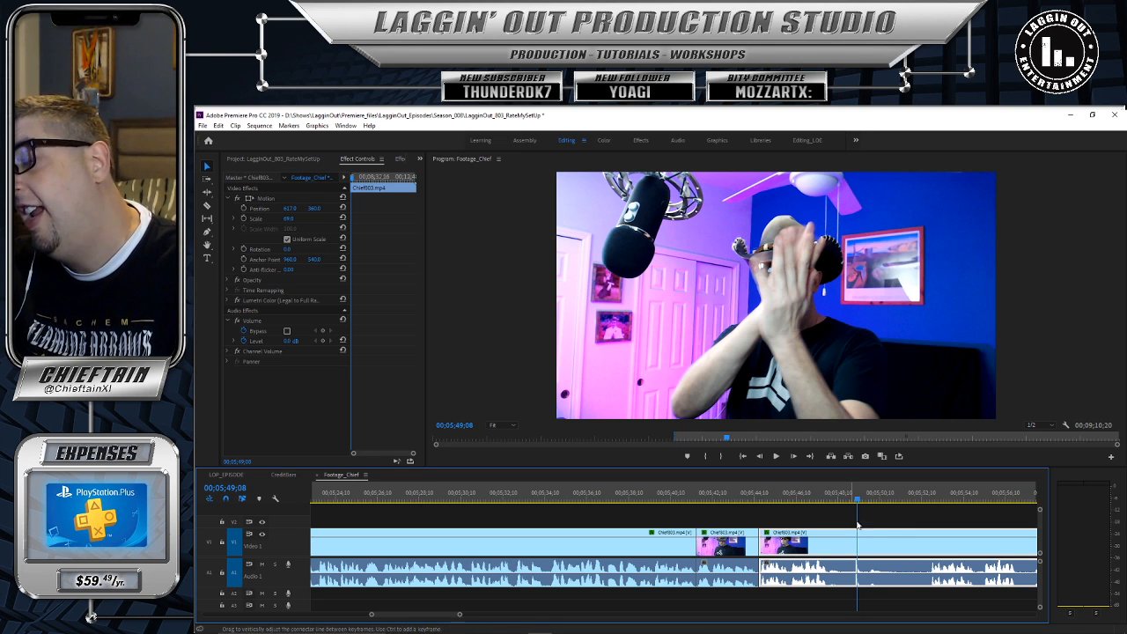
Step: Play back the closed cut from 00;05;44;12 and reposition the playhead at 00;05;45;13
{"action": "left_click", "coordinate": [755, 500]}
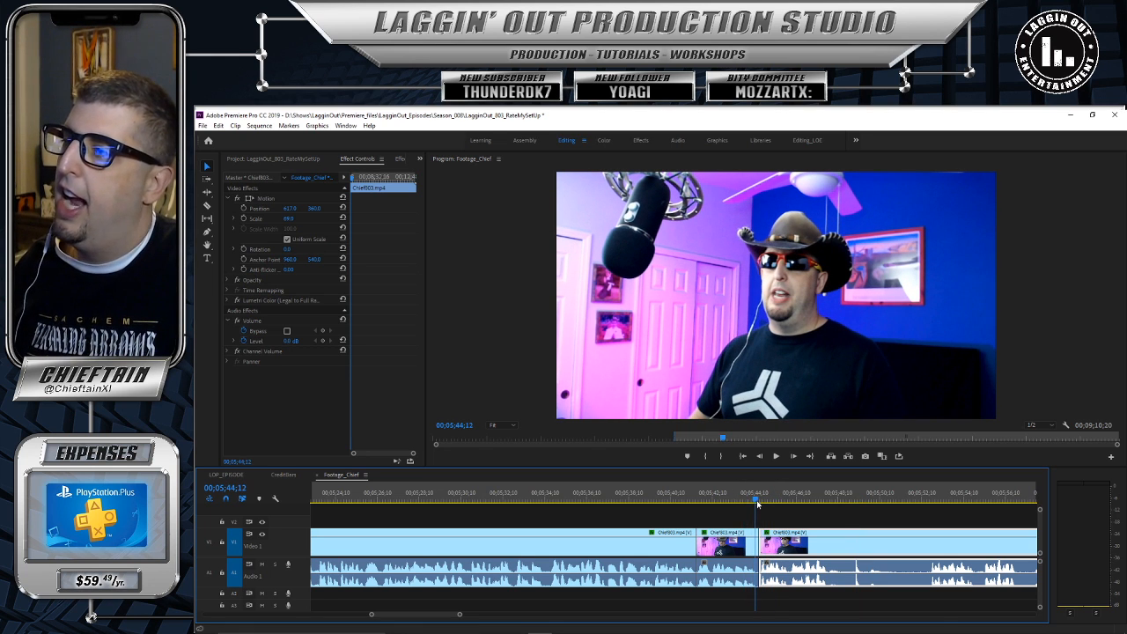
{"action": "key", "text": "Right"}
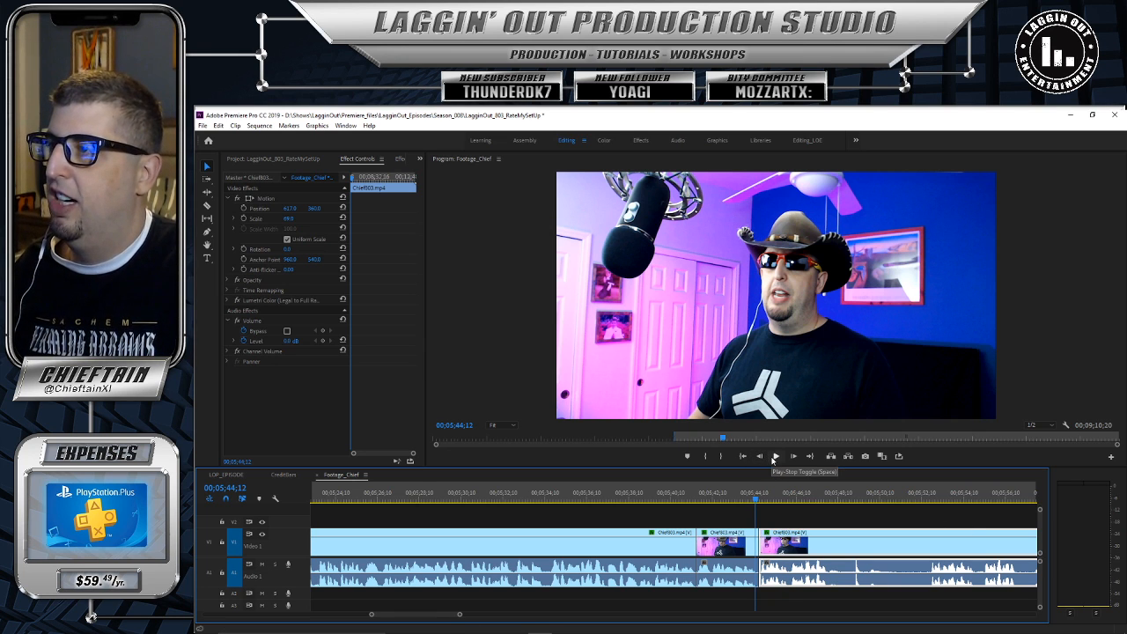
{"action": "left_click", "coordinate": [774, 457]}
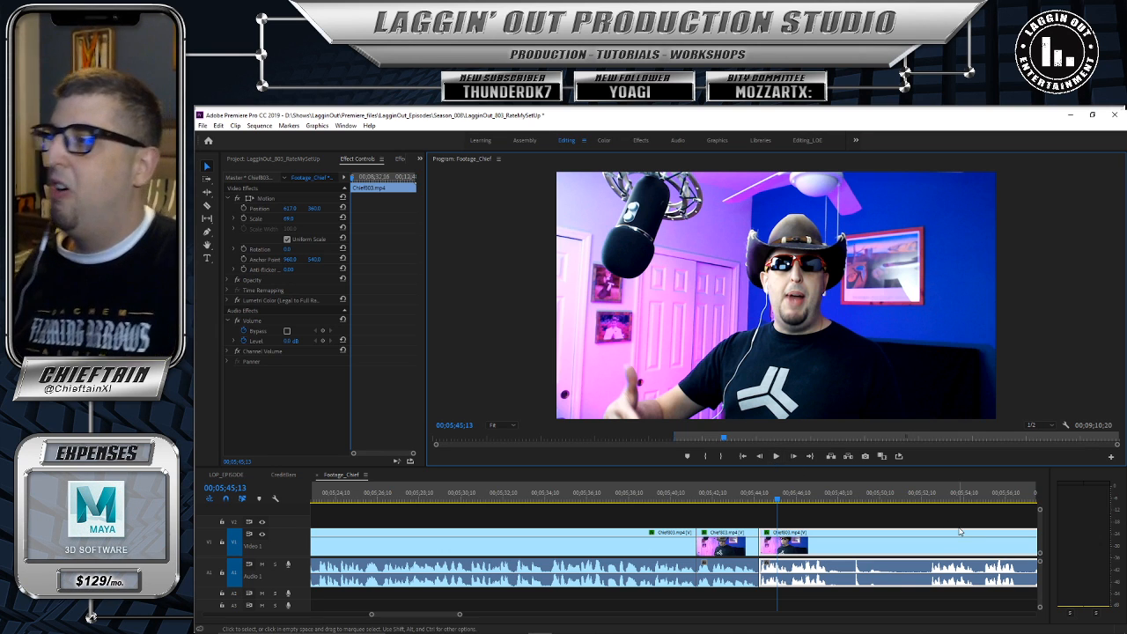
{"action": "left_click", "coordinate": [779, 501]}
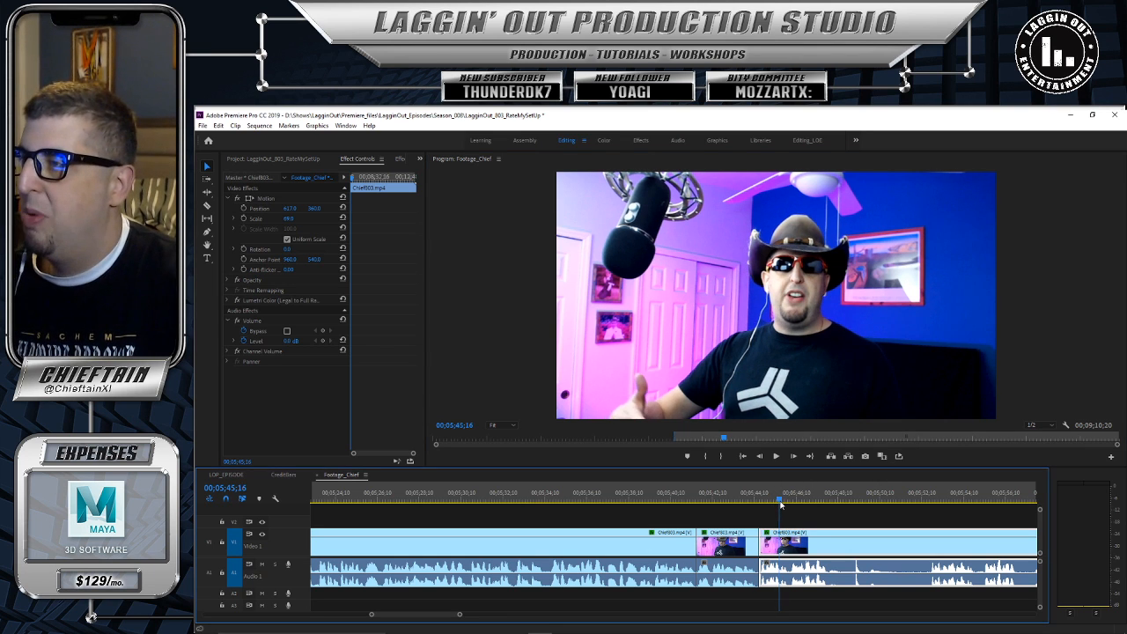
{"action": "left_click_drag", "start_coordinate": [780, 505], "coordinate": [777, 474]}
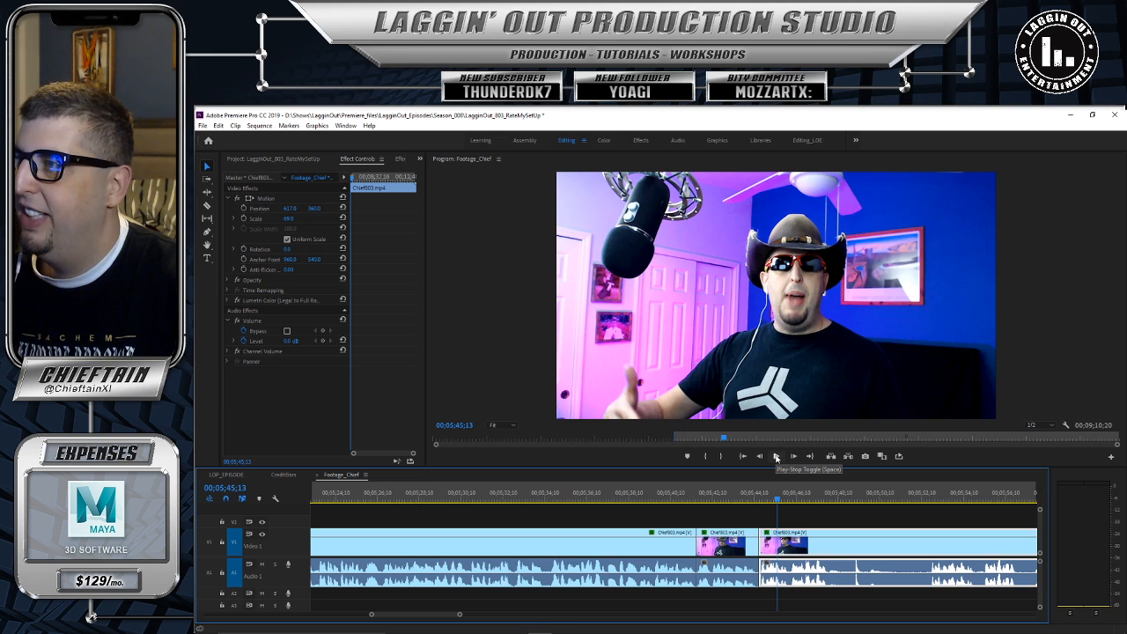
Step: Play on to the end of the phrase and split the last clip at 00;05;47;28
{"action": "left_click", "coordinate": [775, 456]}
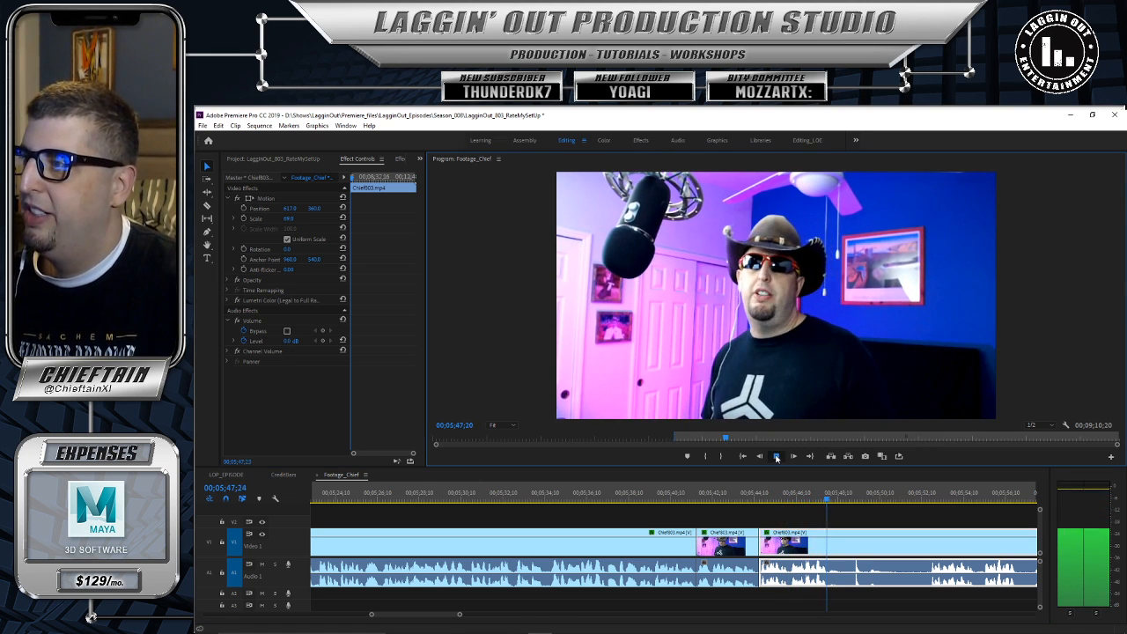
{"action": "left_click", "coordinate": [775, 456]}
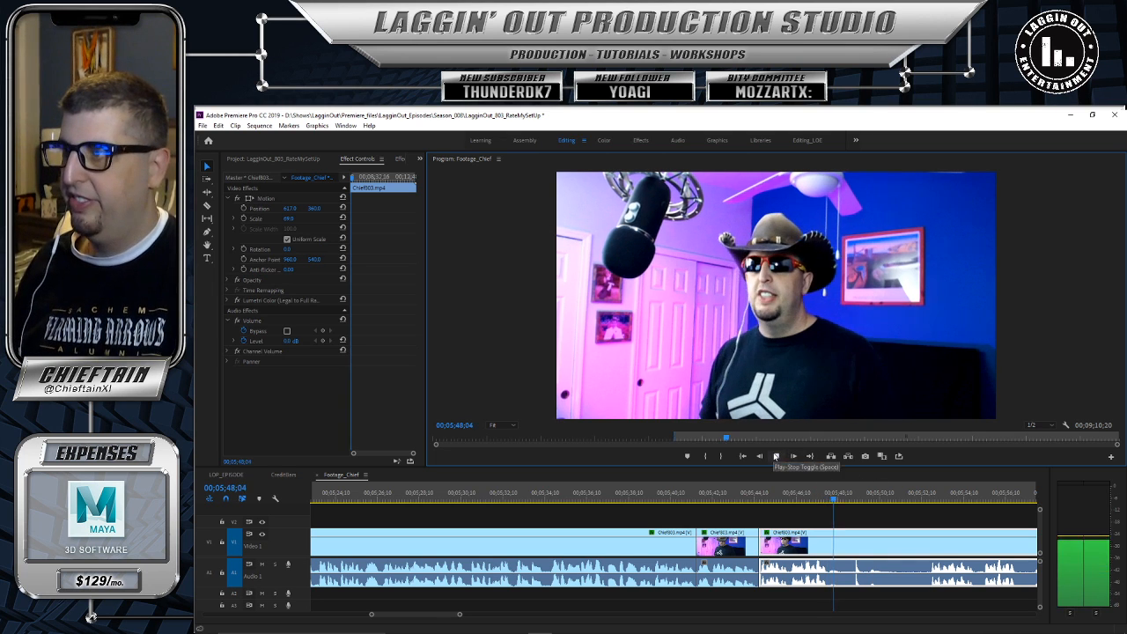
{"action": "left_click", "coordinate": [775, 456]}
{"action": "left_click_drag", "start_coordinate": [845, 501], "coordinate": [828, 501]}
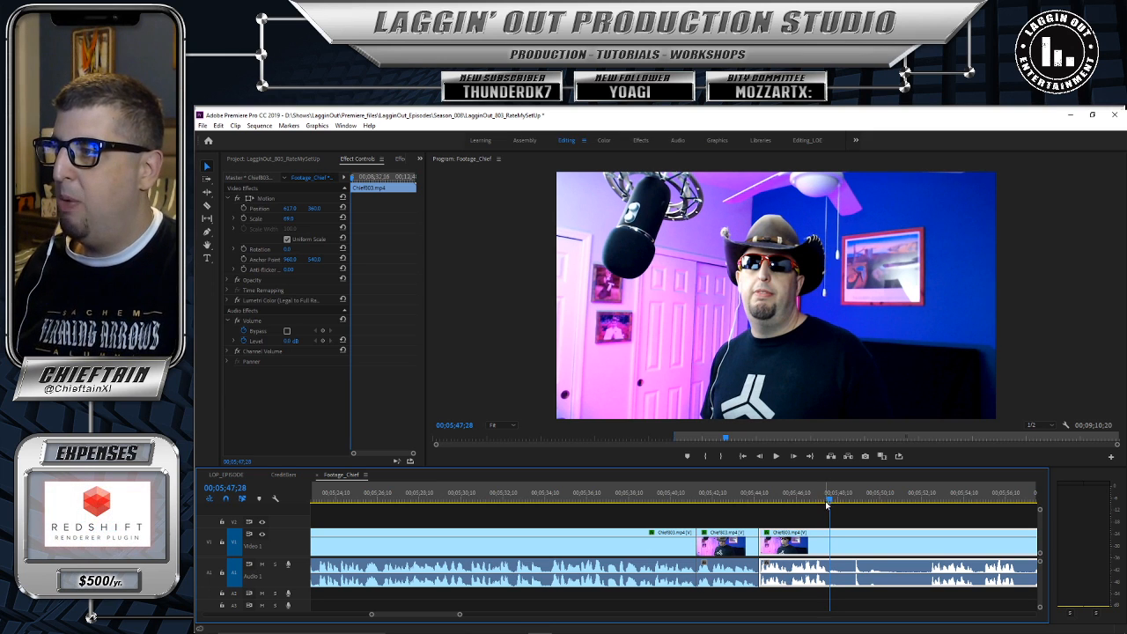
{"action": "key", "text": "c"}
{"action": "left_click", "coordinate": [830, 546]}
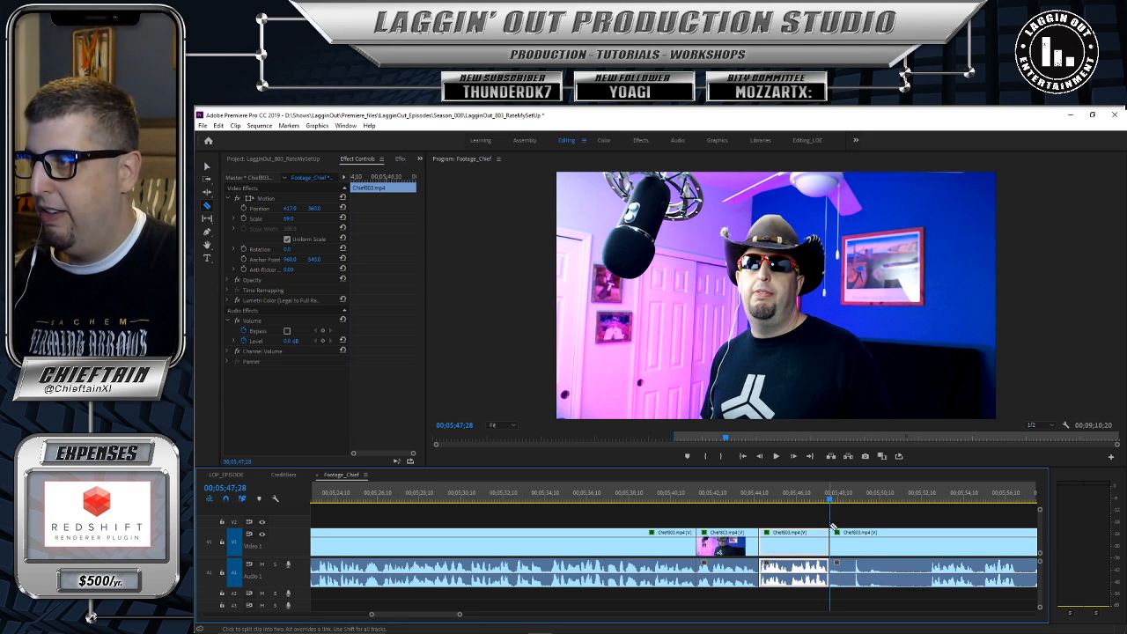
Step: Play through the pause, trim the last clip's start to 00;05;52;20 and shift it back to close the gap
{"action": "left_click", "coordinate": [776, 456]}
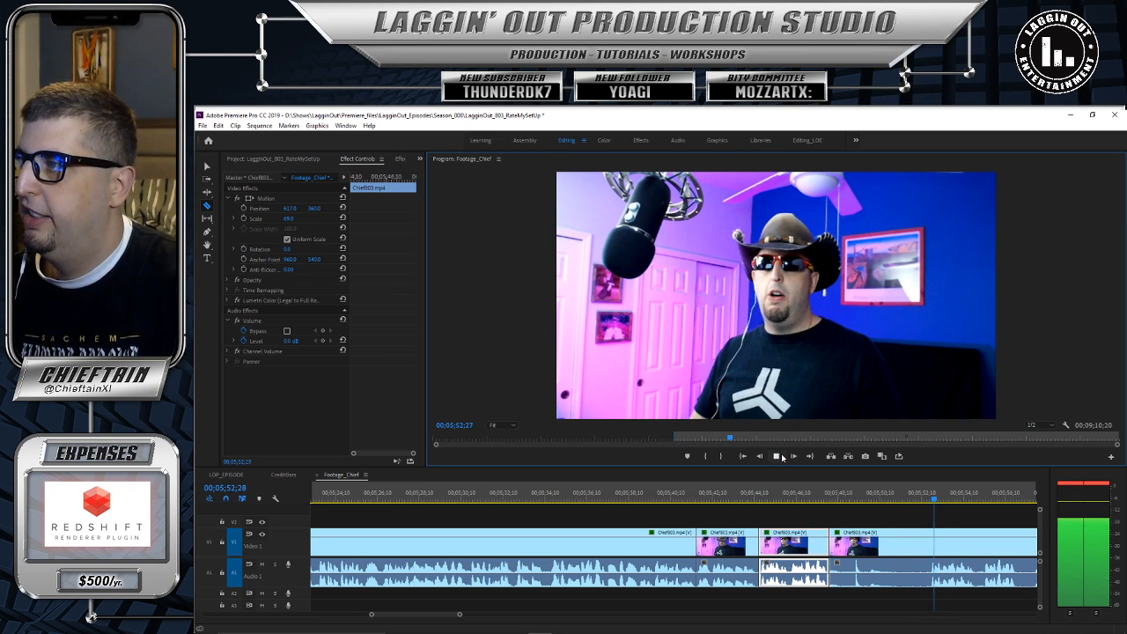
{"action": "left_click", "coordinate": [934, 501]}
{"action": "left_click_drag", "start_coordinate": [935, 501], "coordinate": [928, 501]}
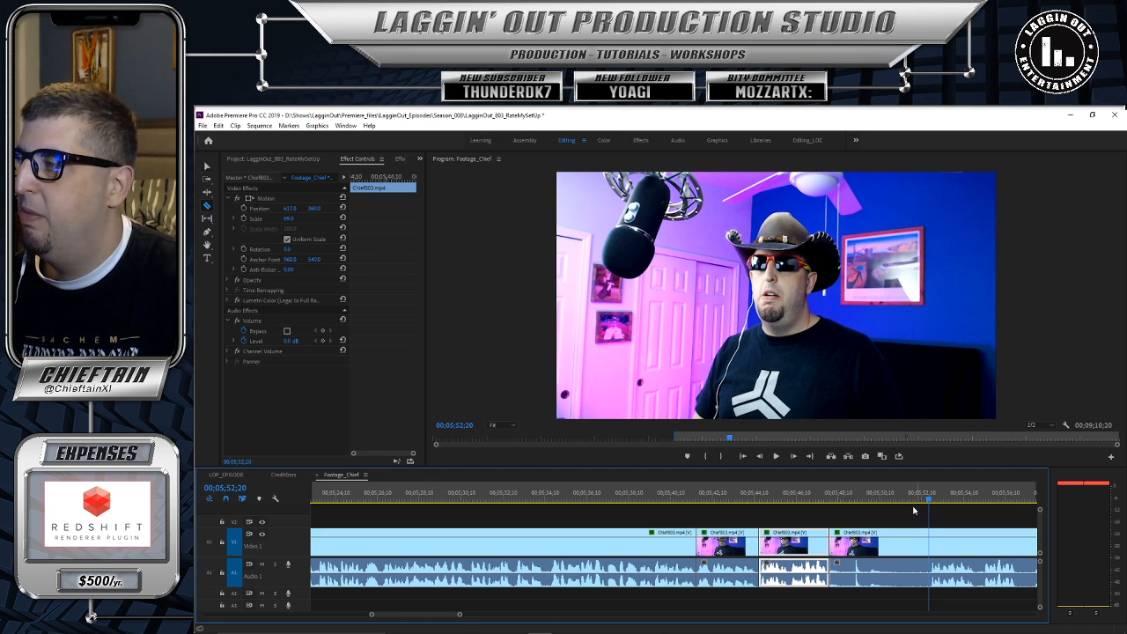
{"action": "key", "text": "v"}
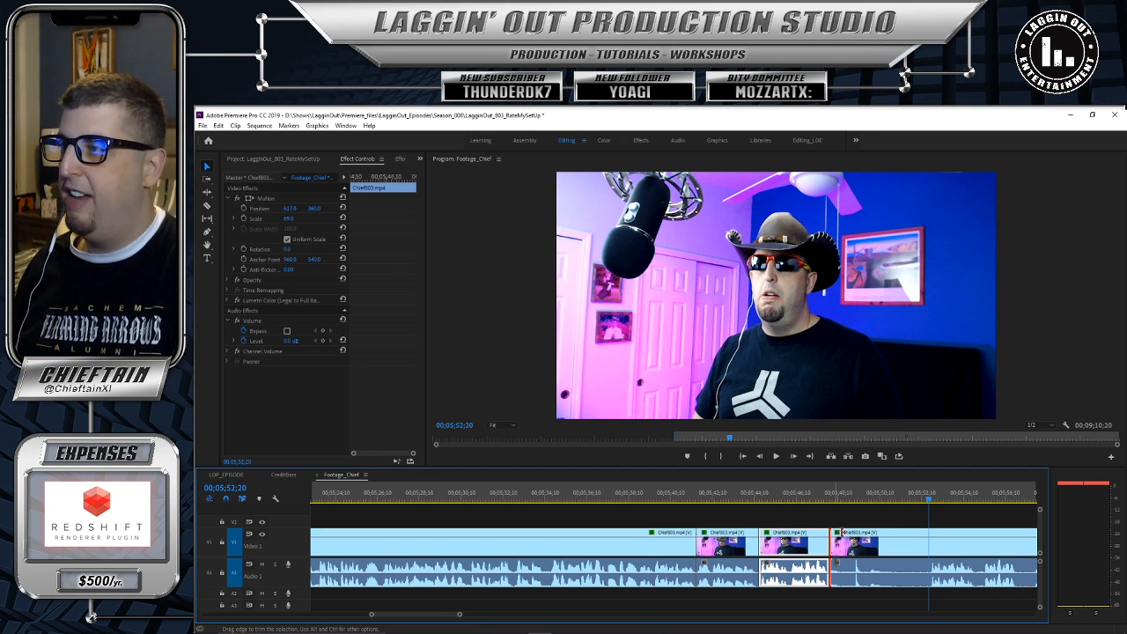
{"action": "left_click_drag", "start_coordinate": [841, 533], "coordinate": [930, 540]}
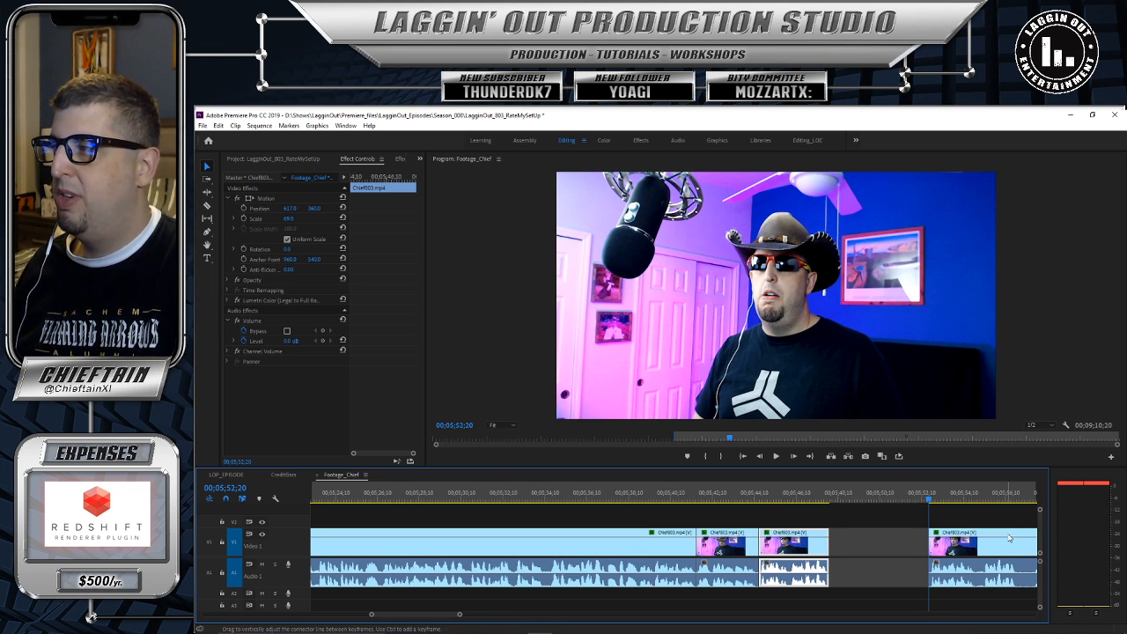
{"action": "left_click_drag", "start_coordinate": [1009, 538], "coordinate": [913, 541]}
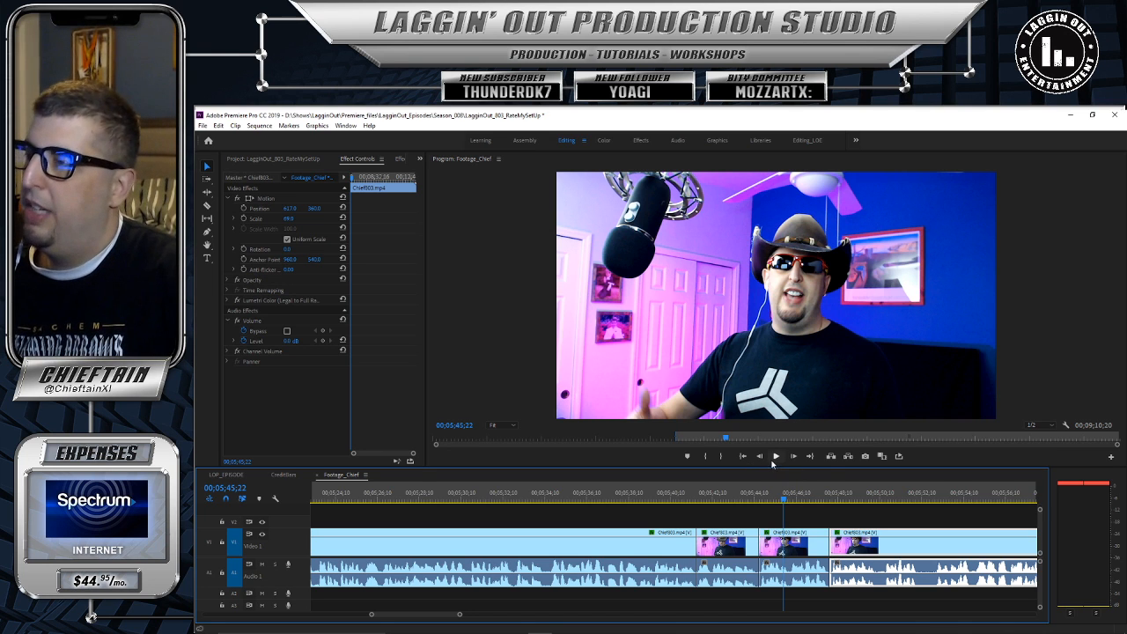
Step: Play back the closed cut from 00;05;45;22 and split the last clip at 00;05;50;17
{"action": "left_click", "coordinate": [774, 456]}
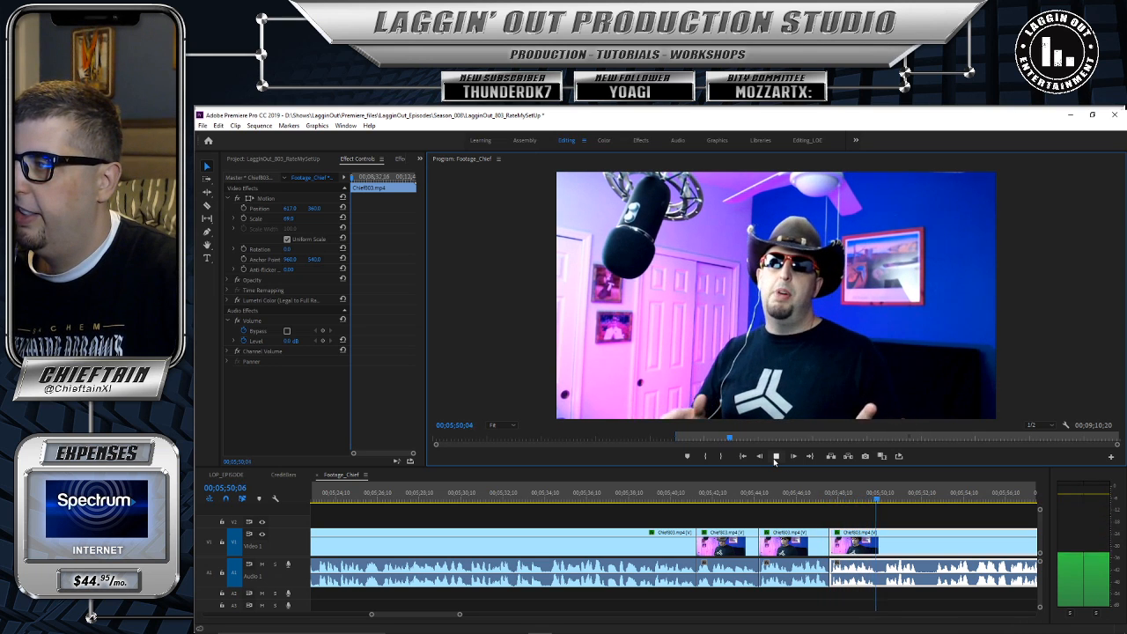
{"action": "left_click", "coordinate": [775, 456]}
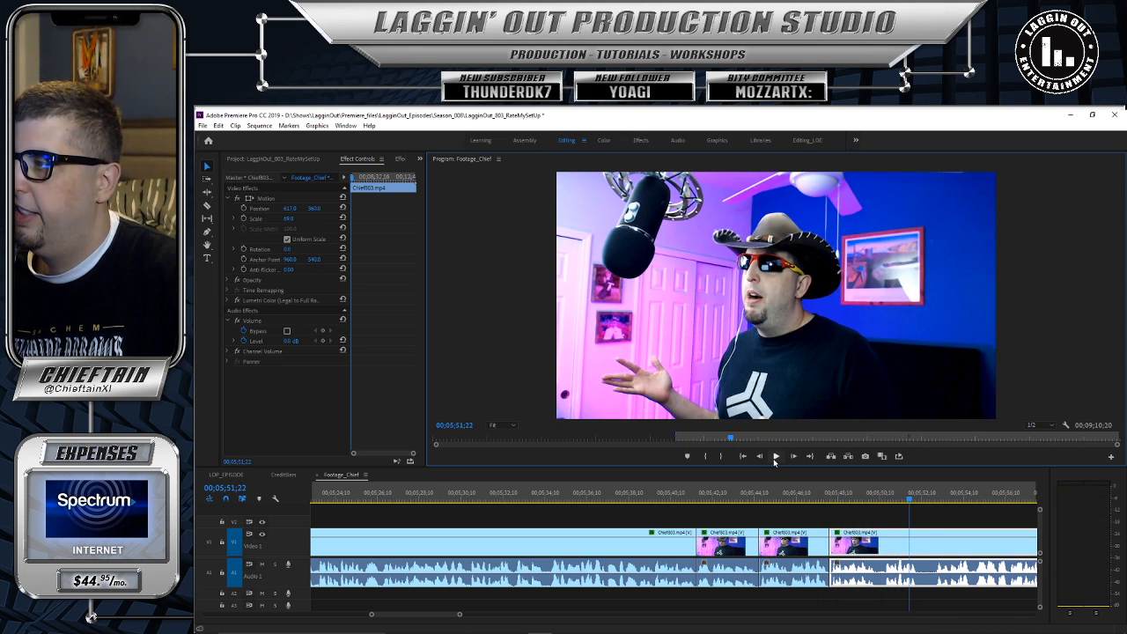
{"action": "left_click_drag", "start_coordinate": [916, 498], "coordinate": [863, 510]}
{"action": "left_click", "coordinate": [776, 456]}
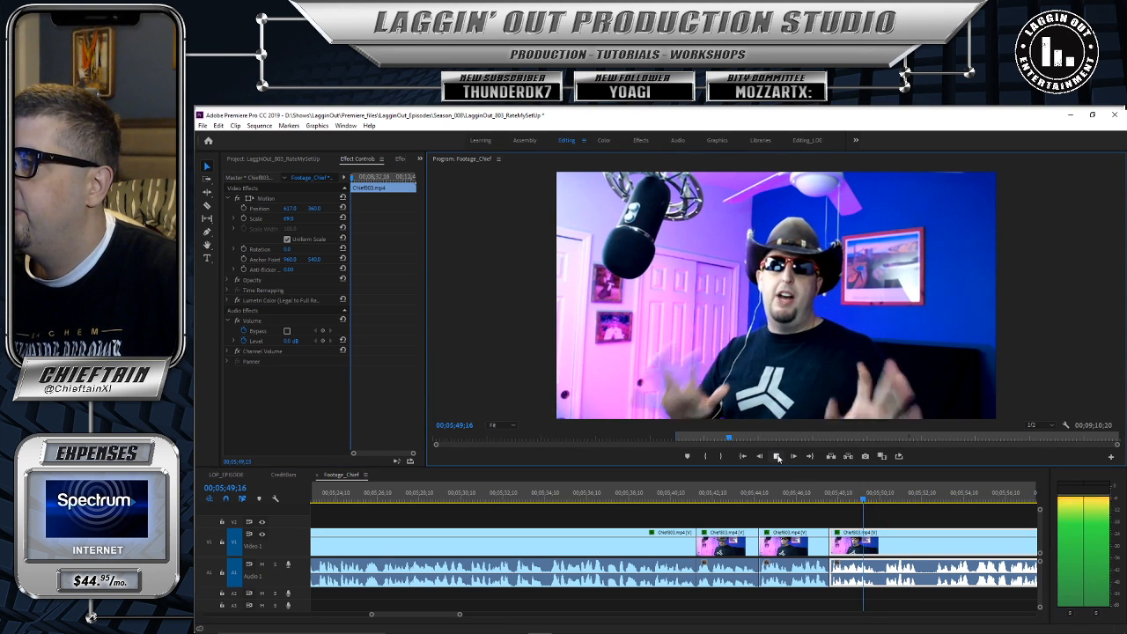
{"action": "left_click", "coordinate": [778, 457]}
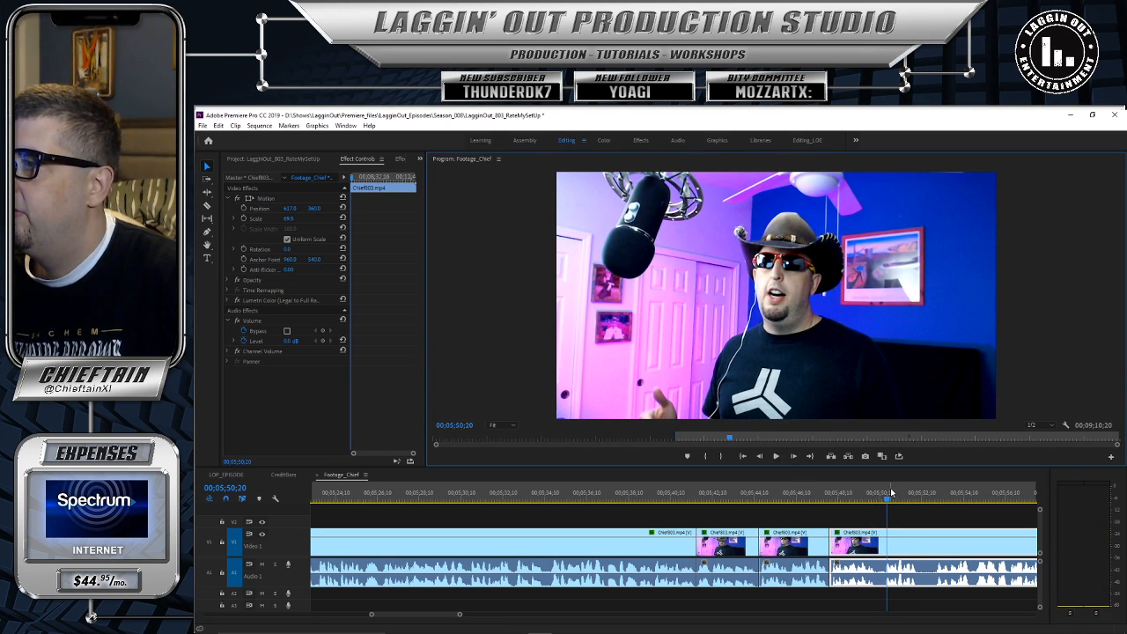
{"action": "left_click_drag", "start_coordinate": [886, 501], "coordinate": [884, 501]}
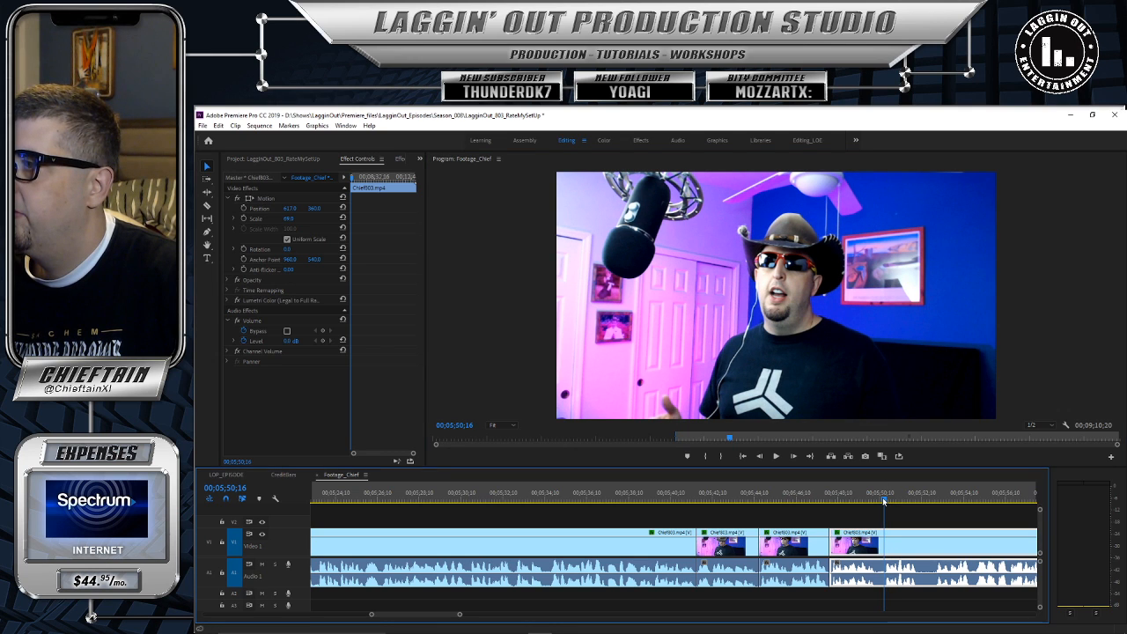
{"action": "key", "text": "Right"}
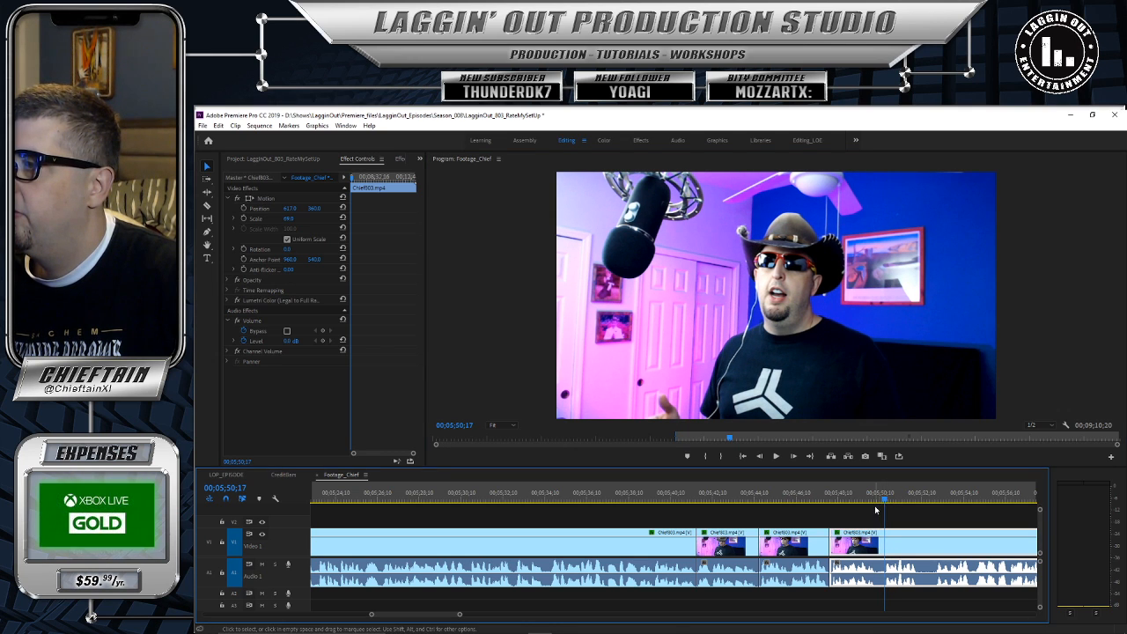
{"action": "key", "text": "c"}
{"action": "left_click", "coordinate": [884, 541]}
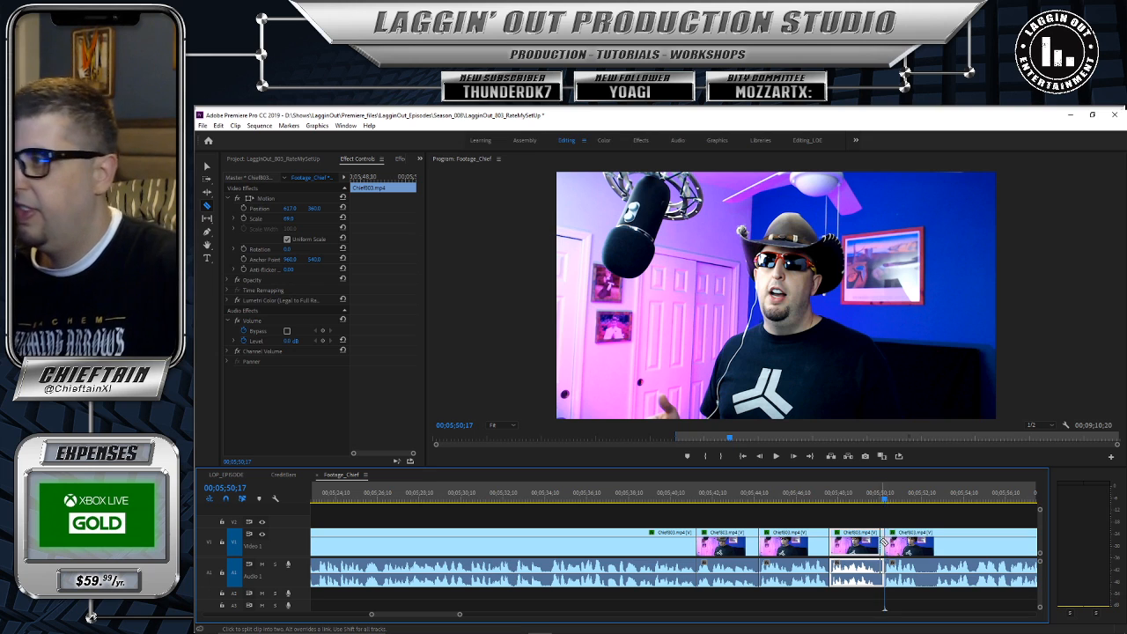
Step: Trim a few frames off the end of the clip before the new split and shift the last clip back against it
{"action": "key", "text": "v"}
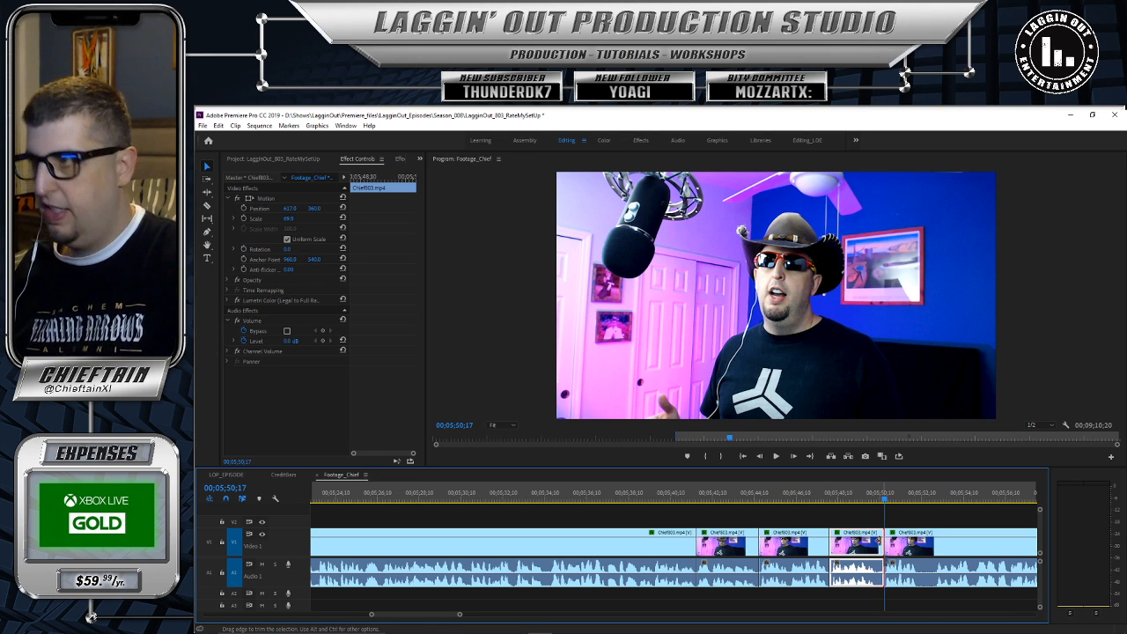
{"action": "left_click_drag", "start_coordinate": [883, 541], "coordinate": [878, 541]}
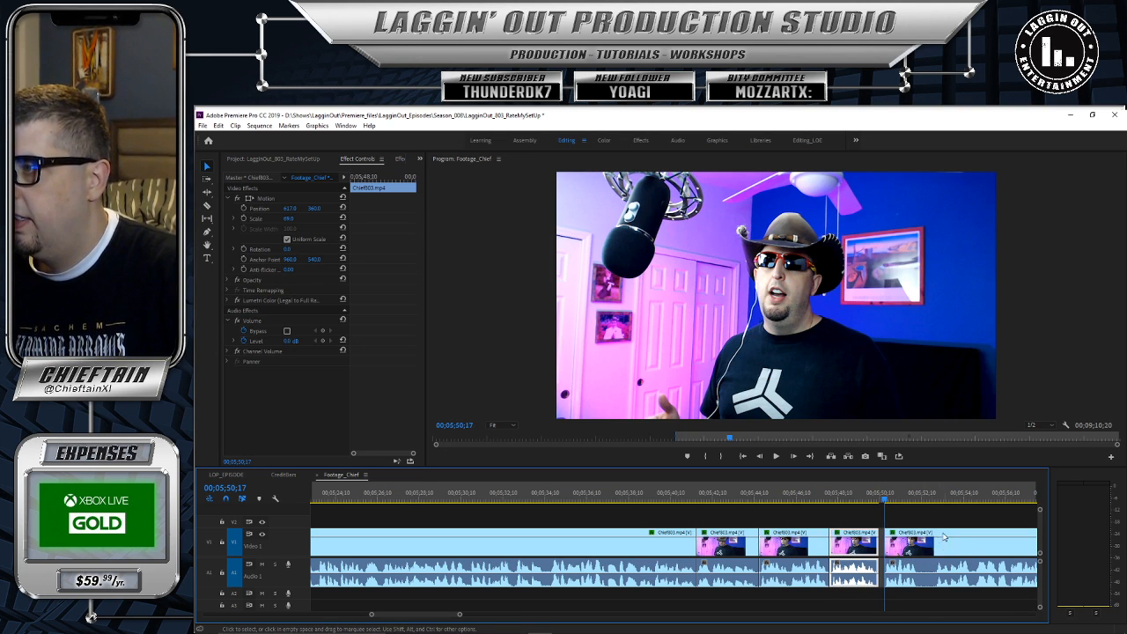
{"action": "left_click_drag", "start_coordinate": [947, 535], "coordinate": [940, 534]}
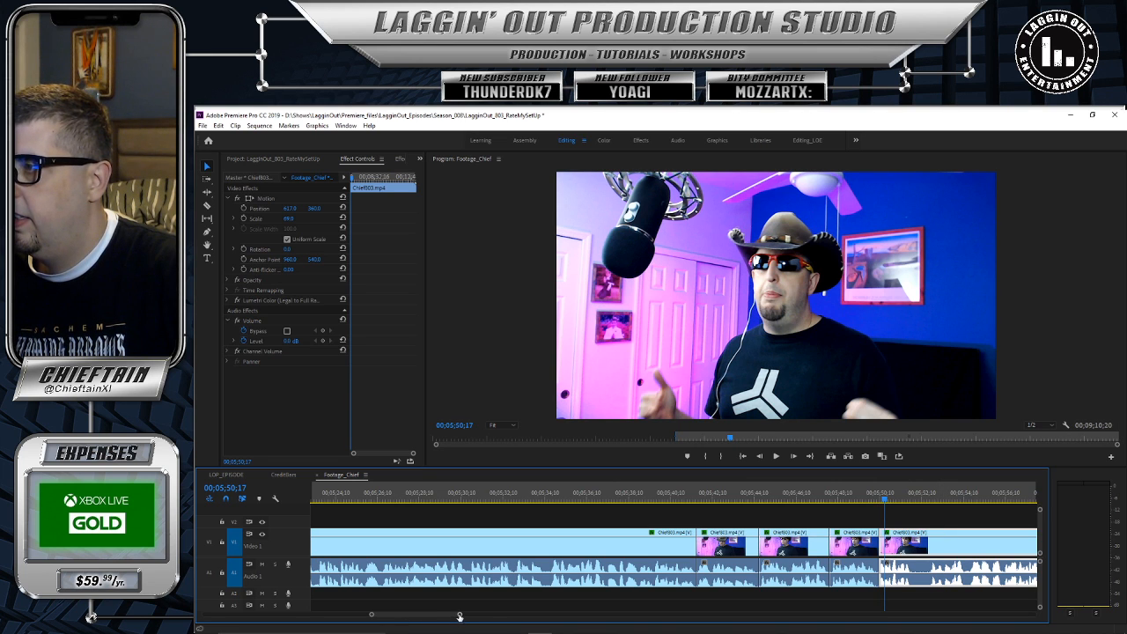
Step: Check the cut from 00;05;50;01, trim the last clip's start to 00;05;50;17 and shift it back to close the gap
{"action": "left_click_drag", "start_coordinate": [459, 616], "coordinate": [446, 617]}
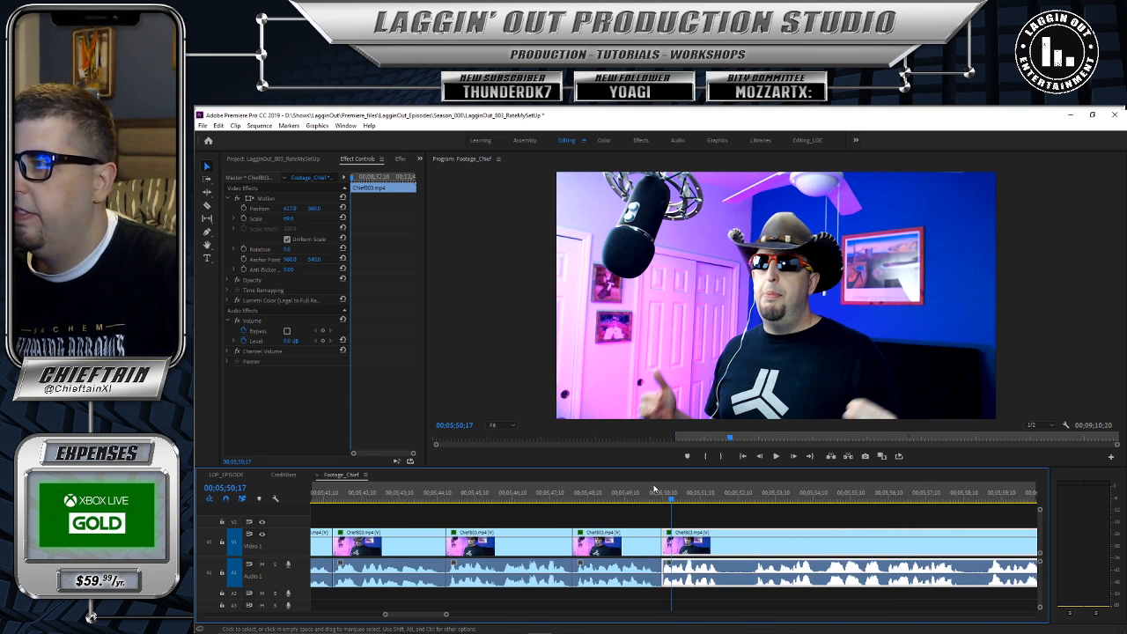
{"action": "left_click_drag", "start_coordinate": [671, 500], "coordinate": [652, 502]}
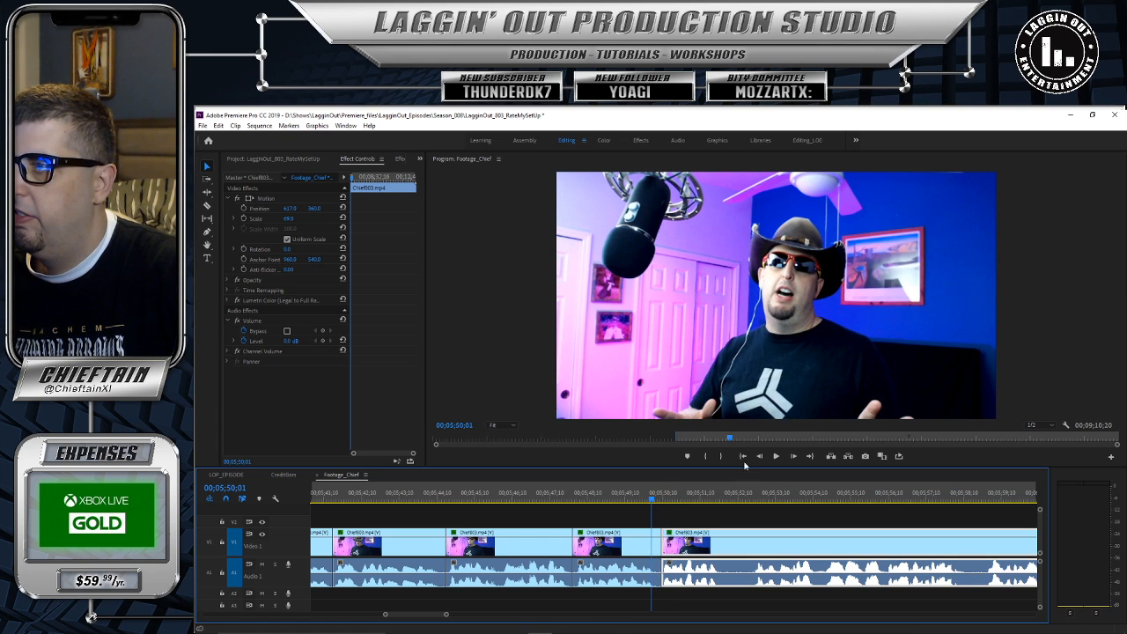
{"action": "left_click", "coordinate": [776, 457]}
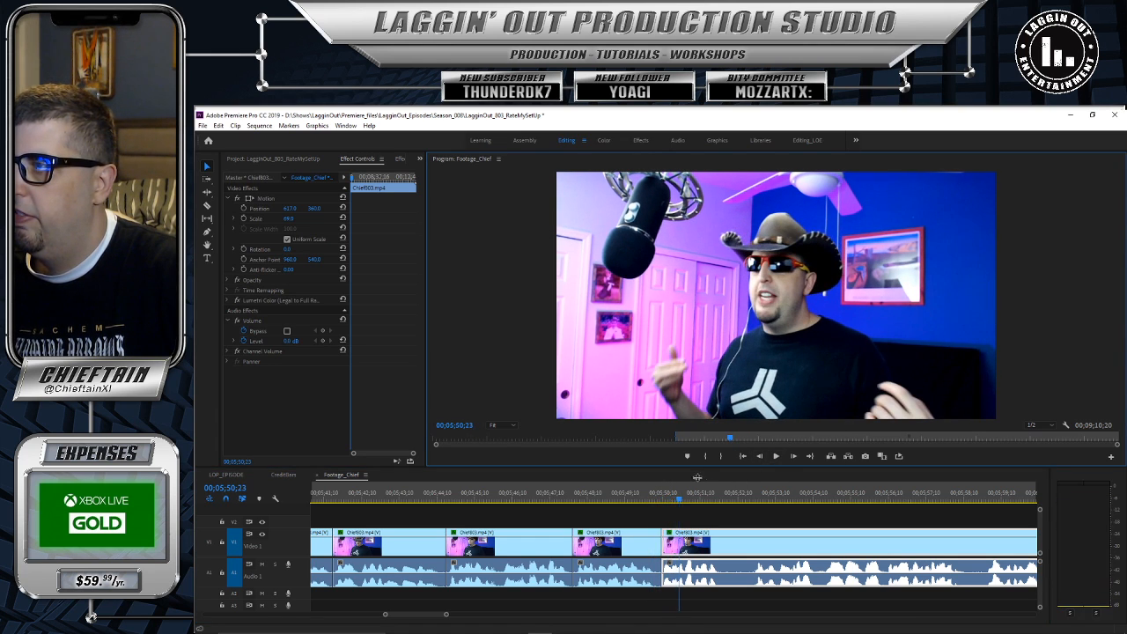
{"action": "left_click", "coordinate": [679, 498]}
{"action": "left_click_drag", "start_coordinate": [679, 499], "coordinate": [673, 499]}
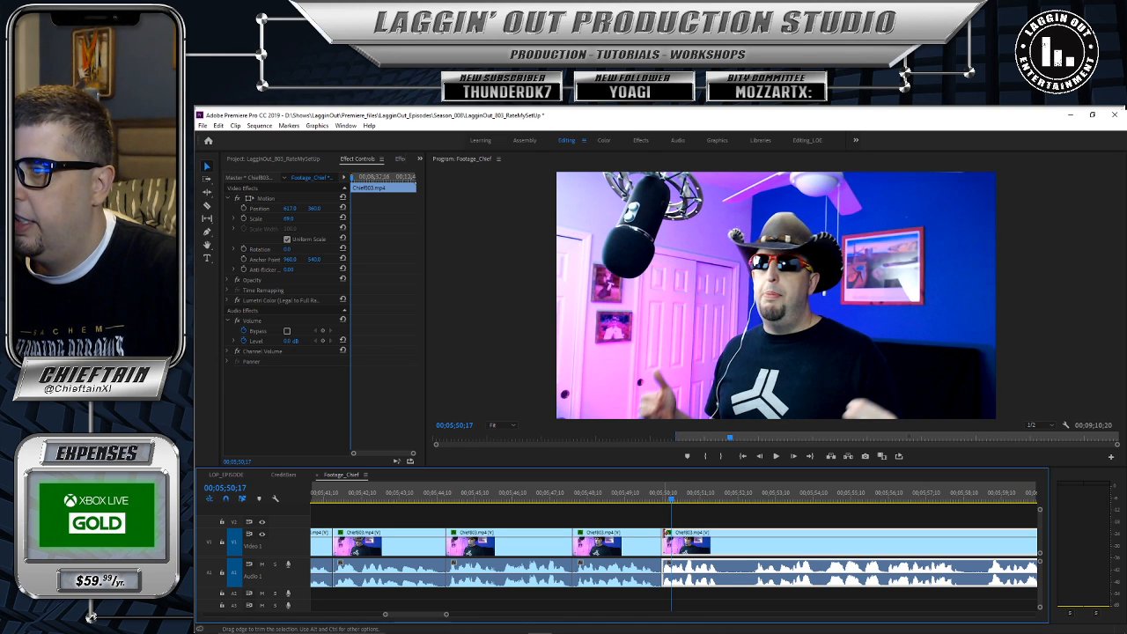
{"action": "left_click_drag", "start_coordinate": [665, 539], "coordinate": [673, 539]}
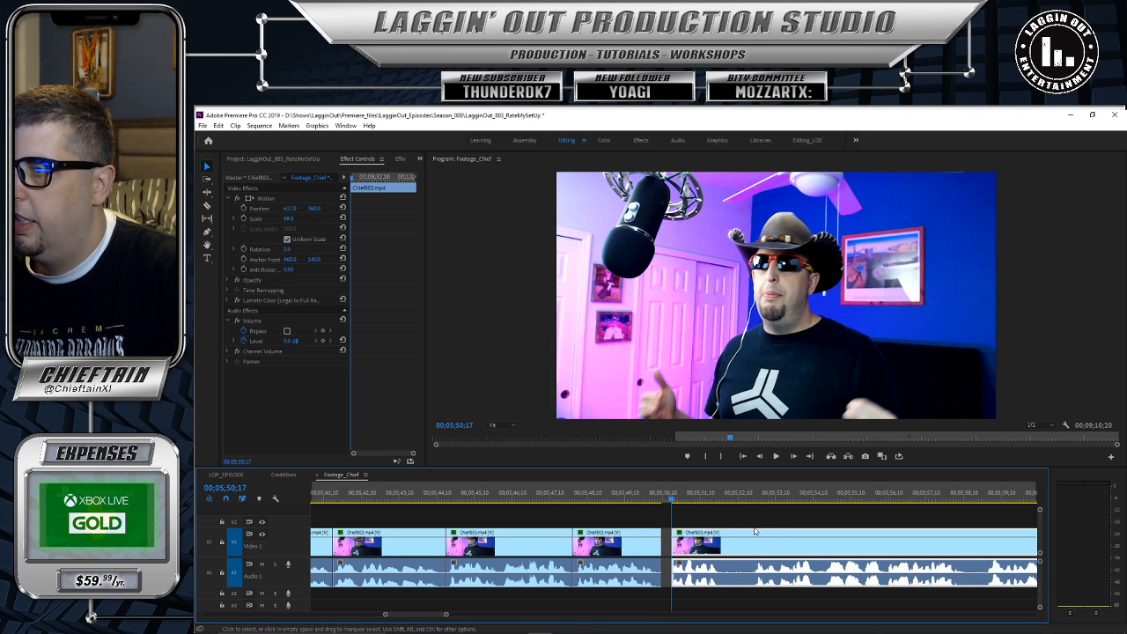
{"action": "left_click_drag", "start_coordinate": [761, 537], "coordinate": [750, 536]}
Step: Save the project and play back the tightened cut from 00;05;47;21 to 00;05;51;22
{"action": "left_click", "coordinate": [664, 499]}
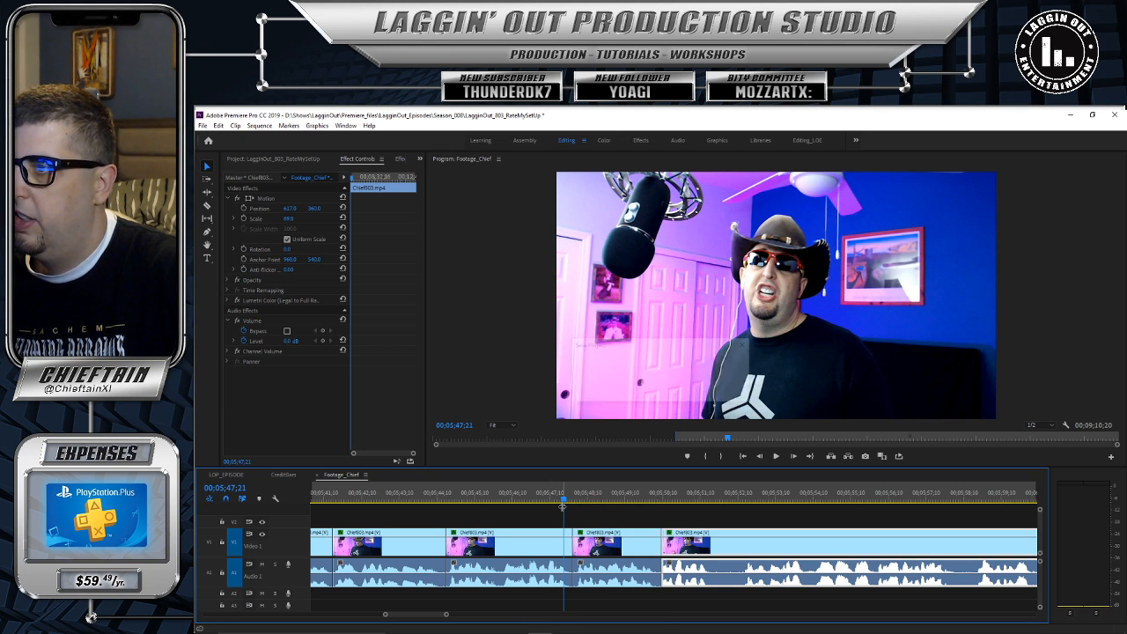
{"action": "key", "text": "ctrl+s"}
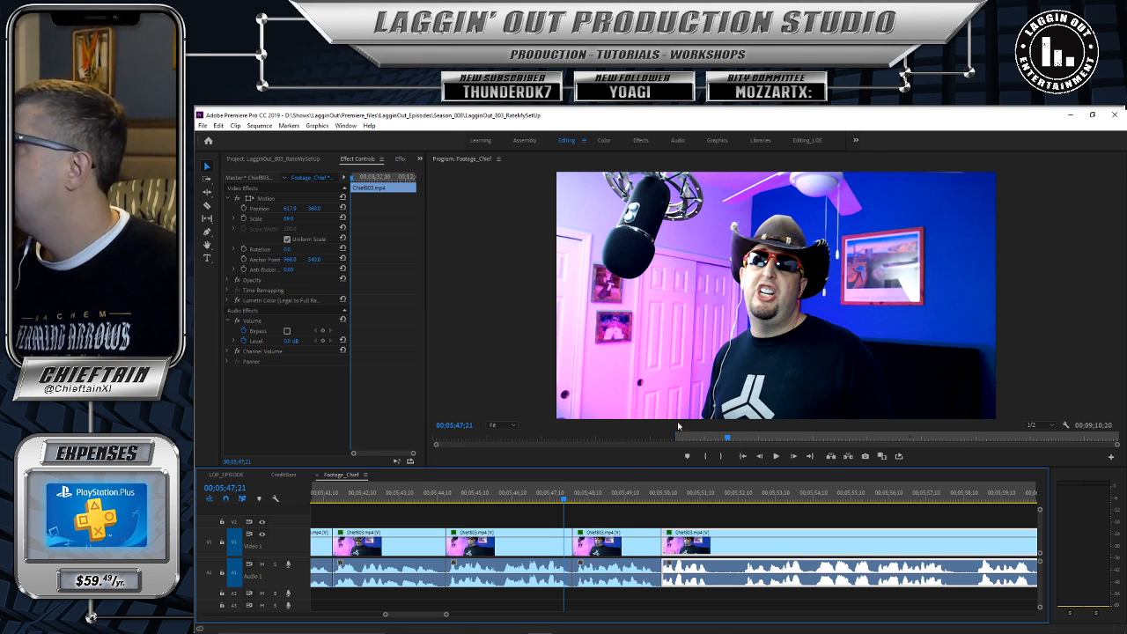
{"action": "left_click", "coordinate": [776, 456]}
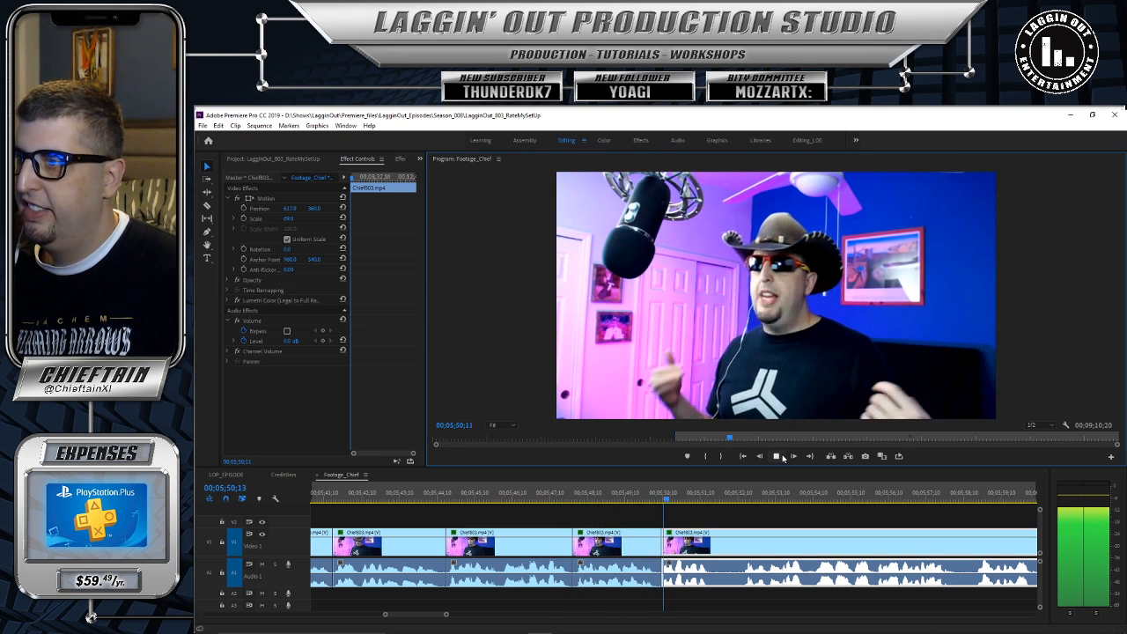
{"action": "left_click", "coordinate": [776, 456]}
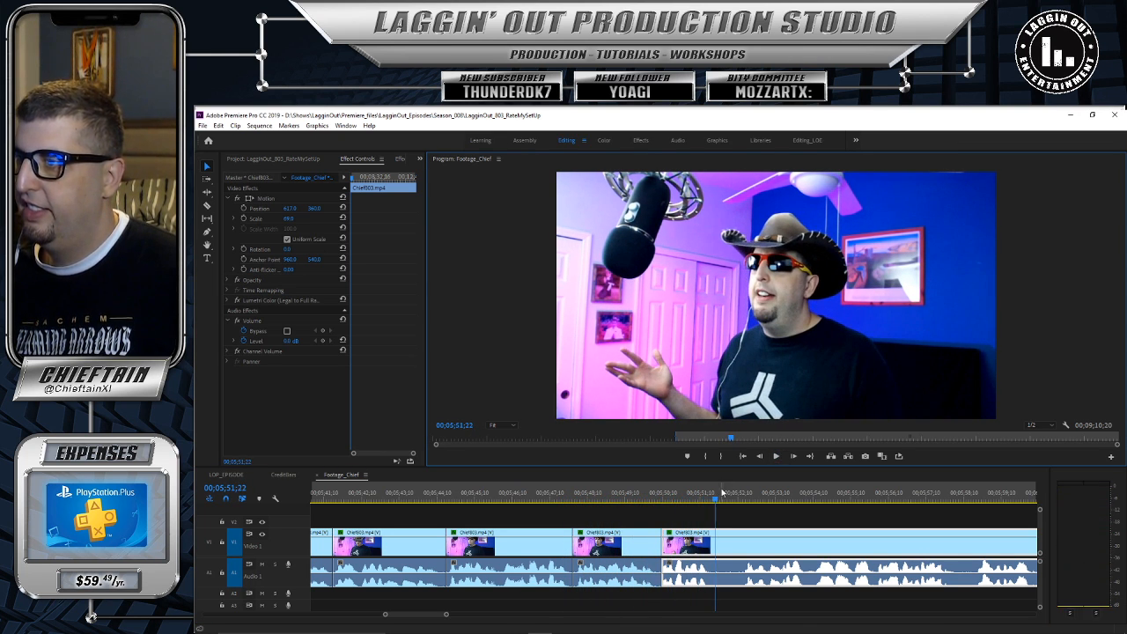
Step: Split the last clip at 00;05;51;19, trim the pause off the start of the remainder and close the gap
{"action": "left_click_drag", "start_coordinate": [717, 499], "coordinate": [714, 501]}
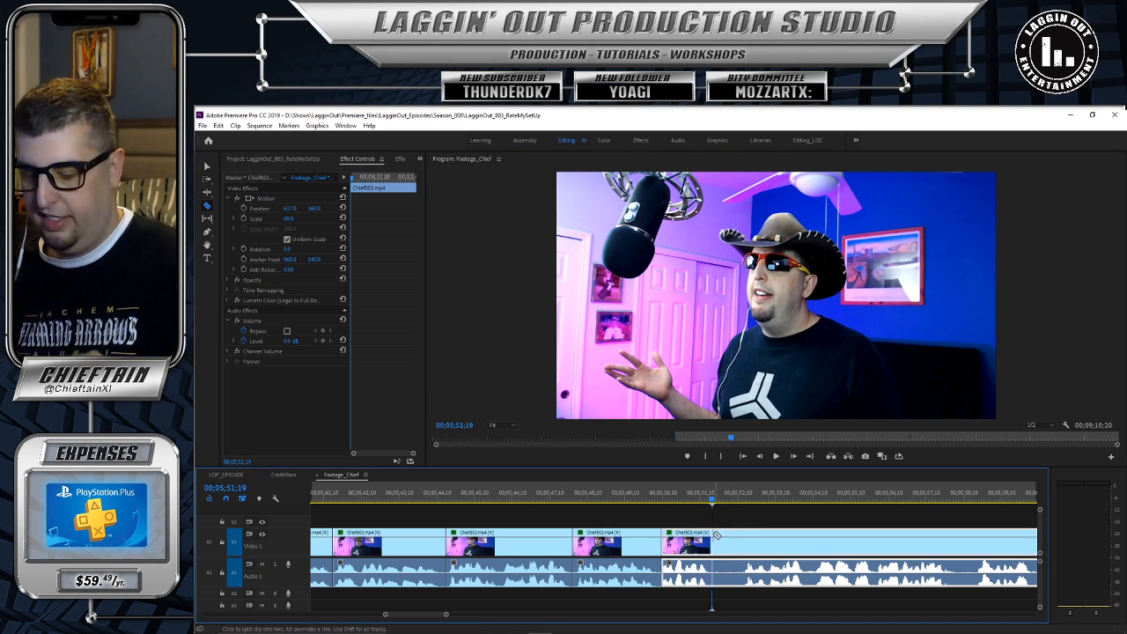
{"action": "left_click", "coordinate": [715, 535]}
{"action": "key", "text": "v"}
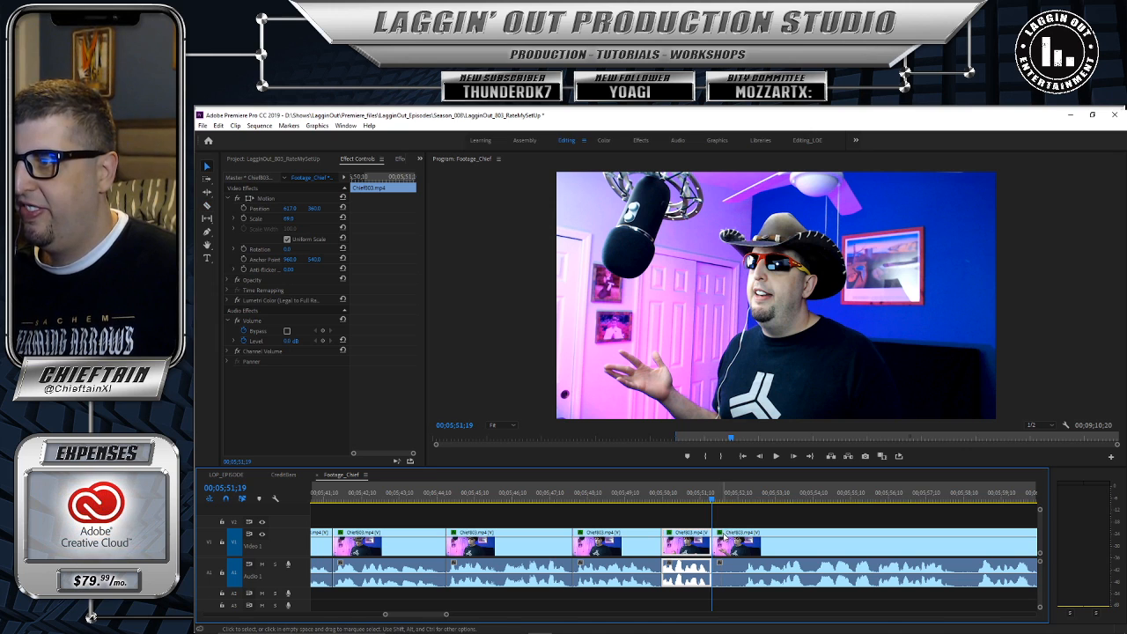
{"action": "left_click_drag", "start_coordinate": [713, 538], "coordinate": [736, 539]}
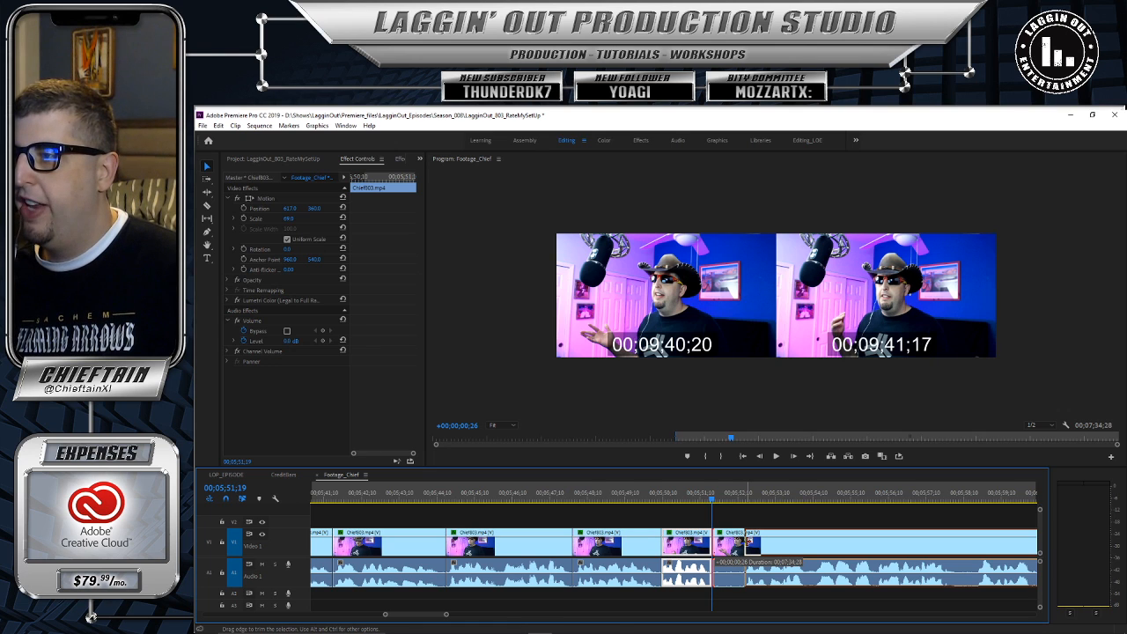
{"action": "left_click_drag", "start_coordinate": [743, 539], "coordinate": [798, 536]}
{"action": "left_click", "coordinate": [835, 537]}
Step: Play back the new join from just before it and split the last clip at 00;05;57;10
{"action": "left_click_drag", "start_coordinate": [709, 500], "coordinate": [694, 498]}
{"action": "left_click", "coordinate": [775, 456]}
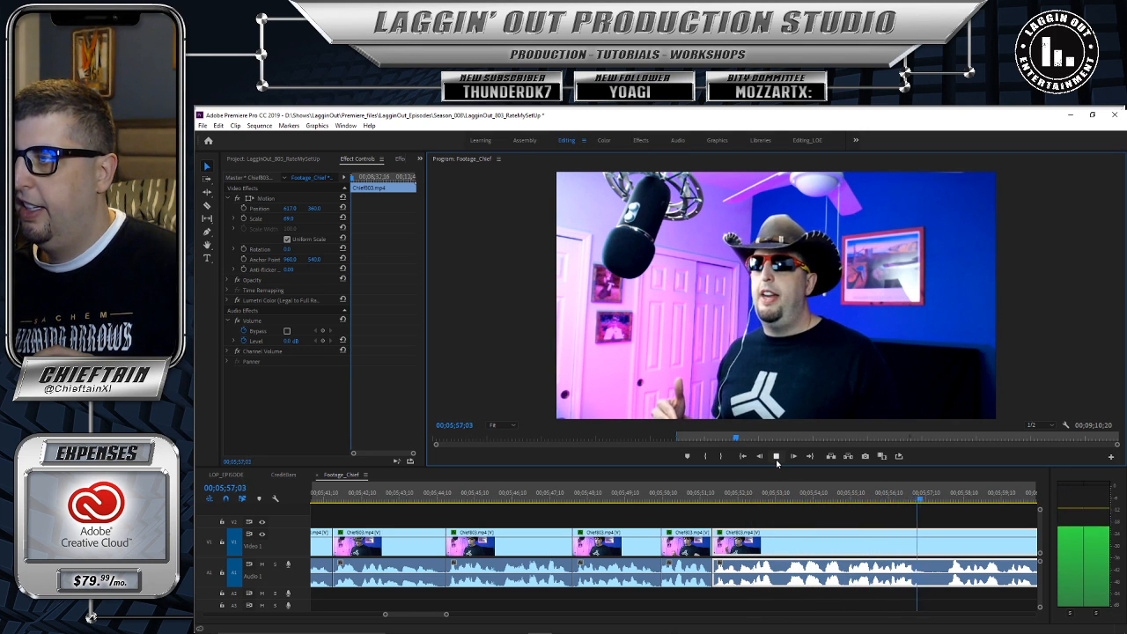
{"action": "left_click", "coordinate": [776, 457]}
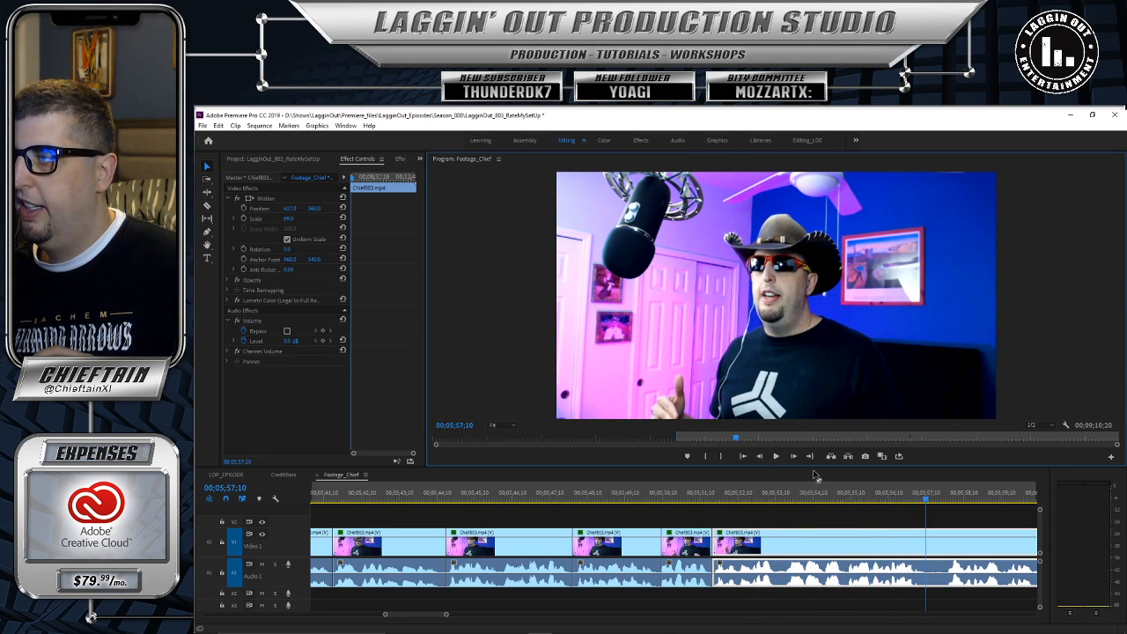
{"action": "left_click", "coordinate": [927, 561]}
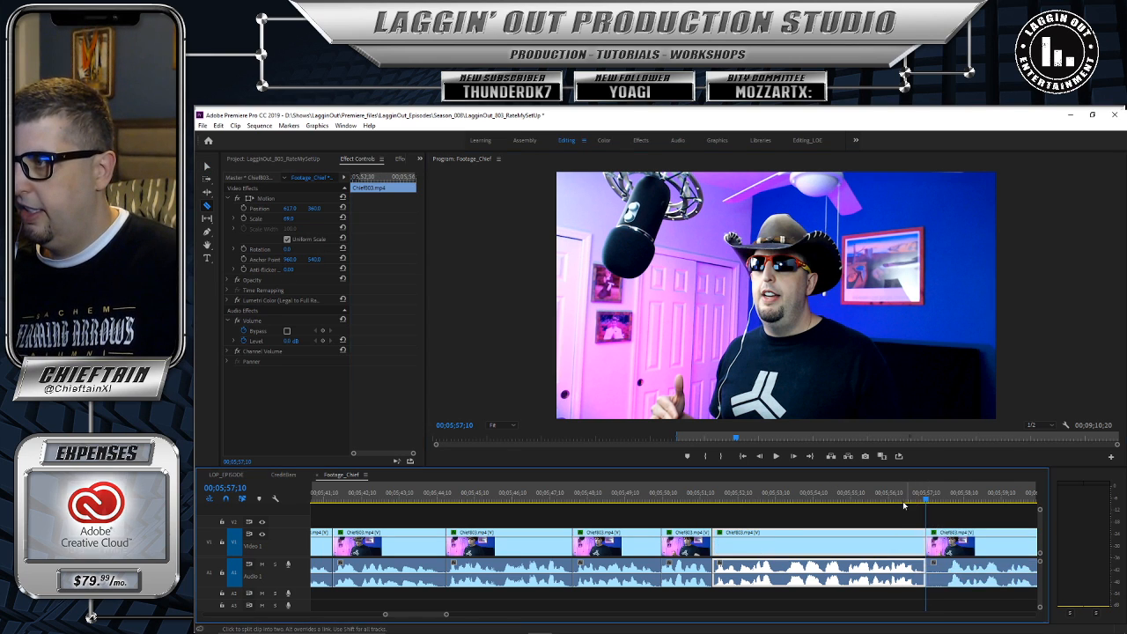
Step: Trim the unwanted start off the clip after 00;05;57;10 and shift it back against the previous clip
{"action": "key", "text": "v"}
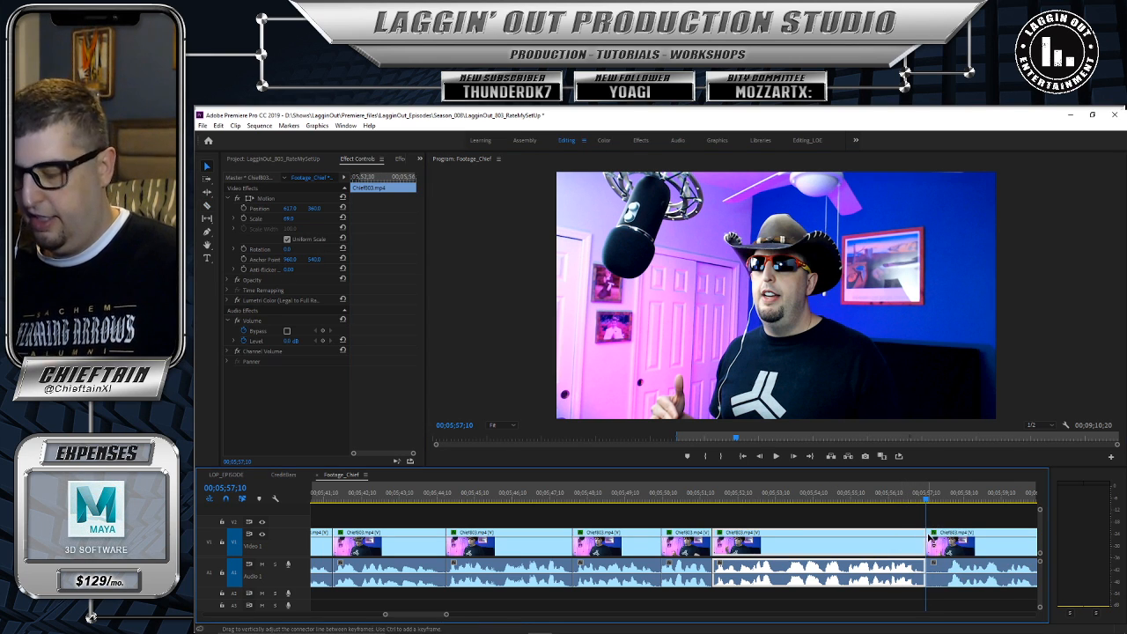
{"action": "left_click_drag", "start_coordinate": [927, 534], "coordinate": [997, 539]}
{"action": "left_click", "coordinate": [1015, 538]}
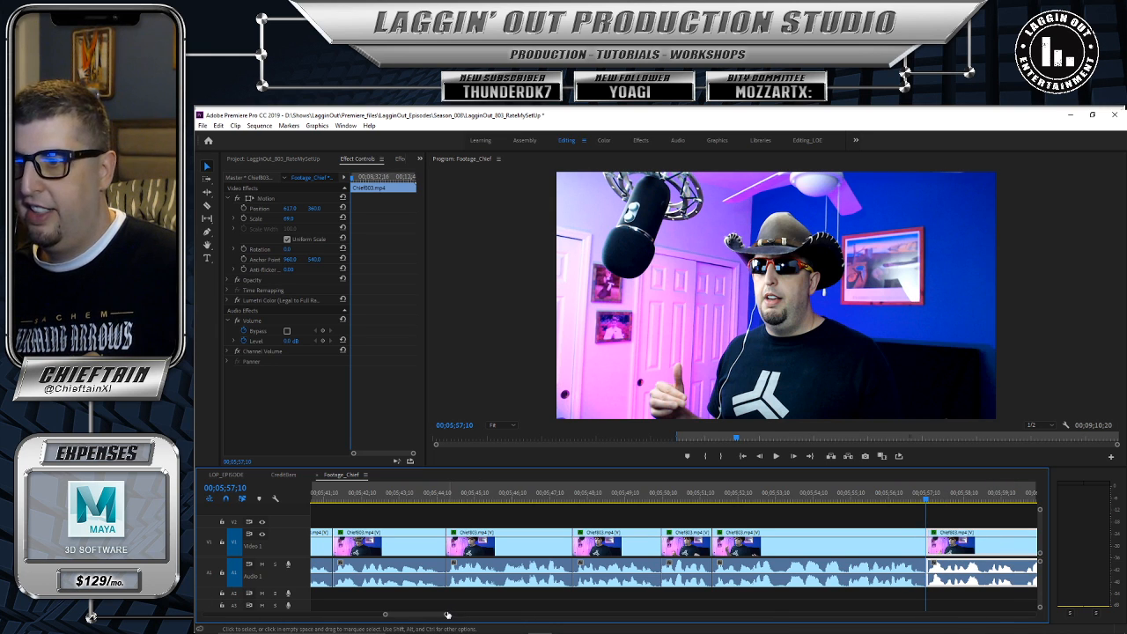
Step: Play the sequence on from 00;05;57;10 to 00;06;04;04 to review the next section
{"action": "left_click_drag", "start_coordinate": [447, 615], "coordinate": [487, 616]}
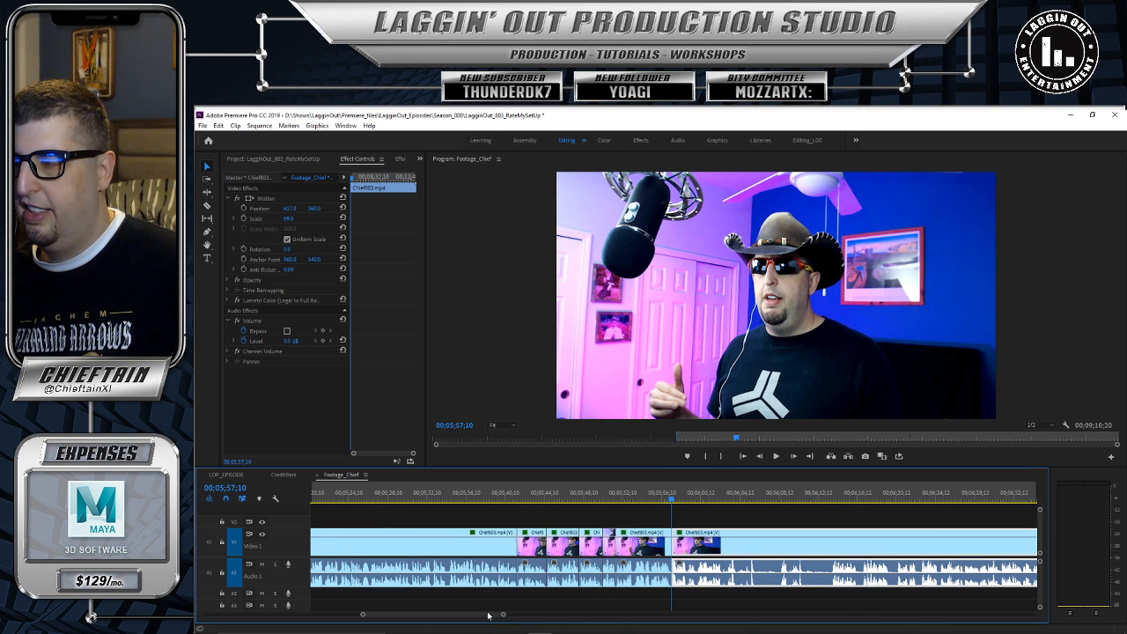
{"action": "left_click", "coordinate": [777, 456]}
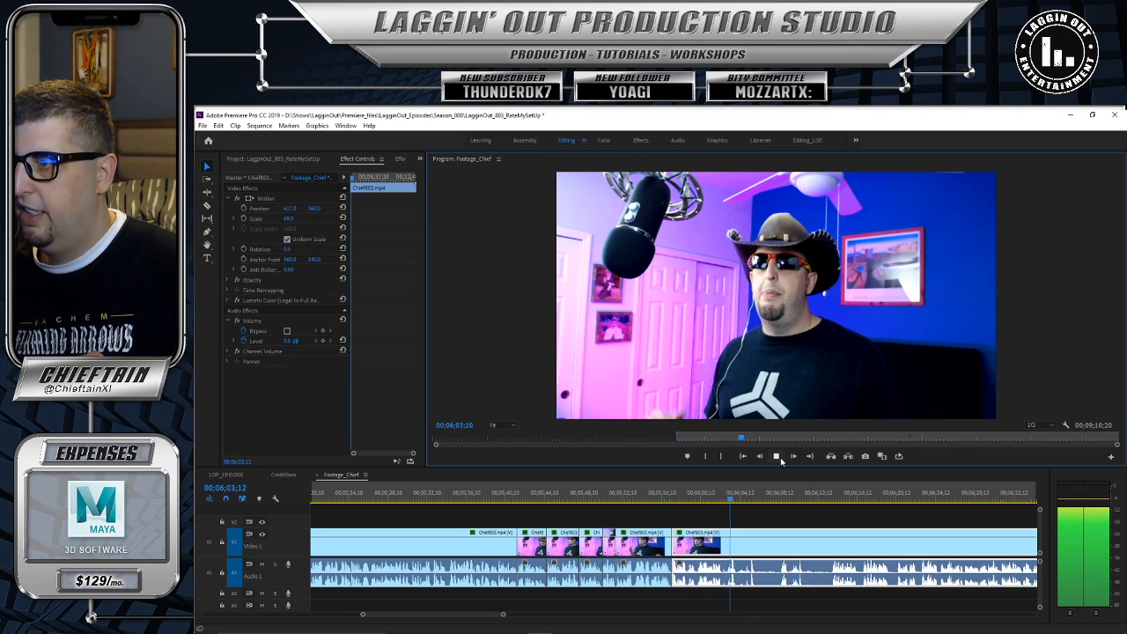
{"action": "left_click", "coordinate": [778, 456]}
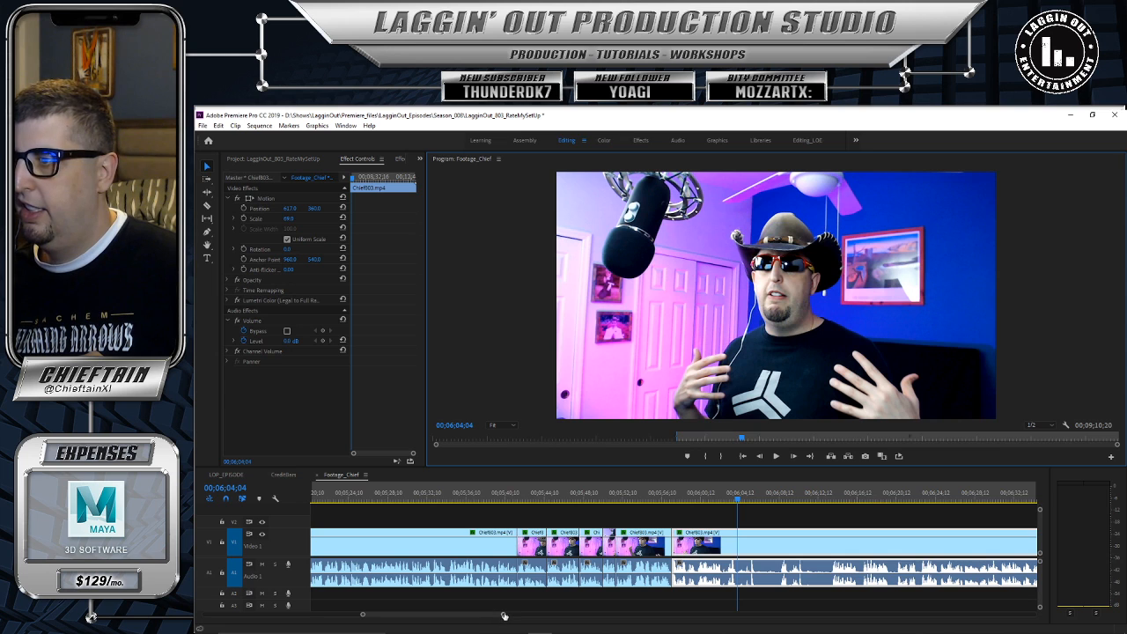
Step: Play the sequence from 00;06;01;12 and split the last clip at 00;06;02;17
{"action": "left_click_drag", "start_coordinate": [505, 616], "coordinate": [472, 619]}
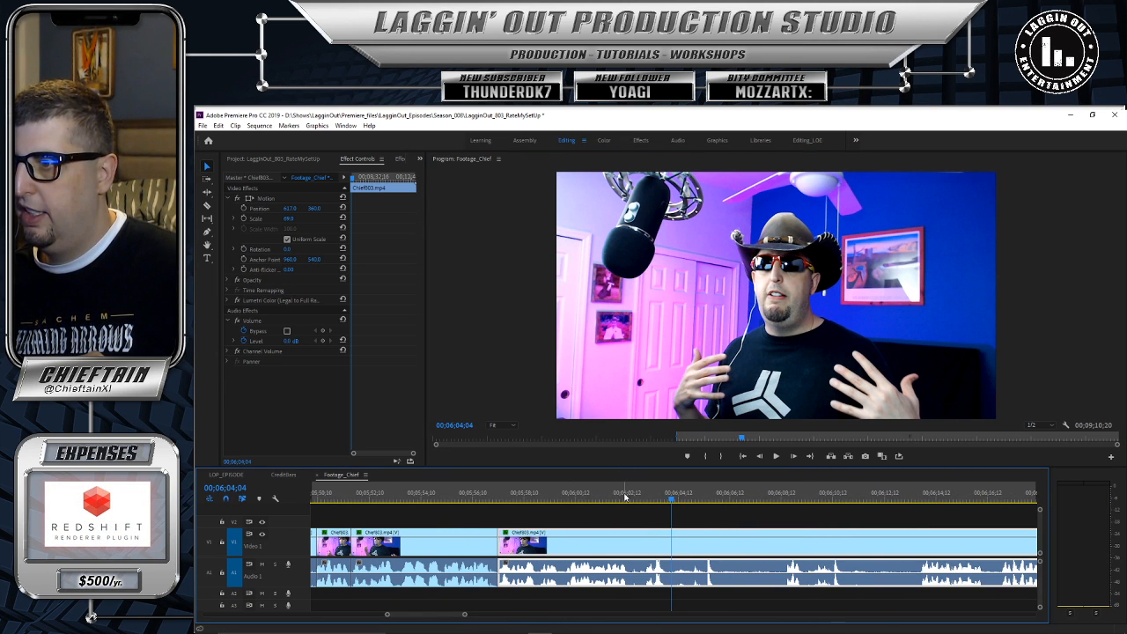
{"action": "left_click_drag", "start_coordinate": [625, 497], "coordinate": [601, 497]}
{"action": "left_click", "coordinate": [775, 458]}
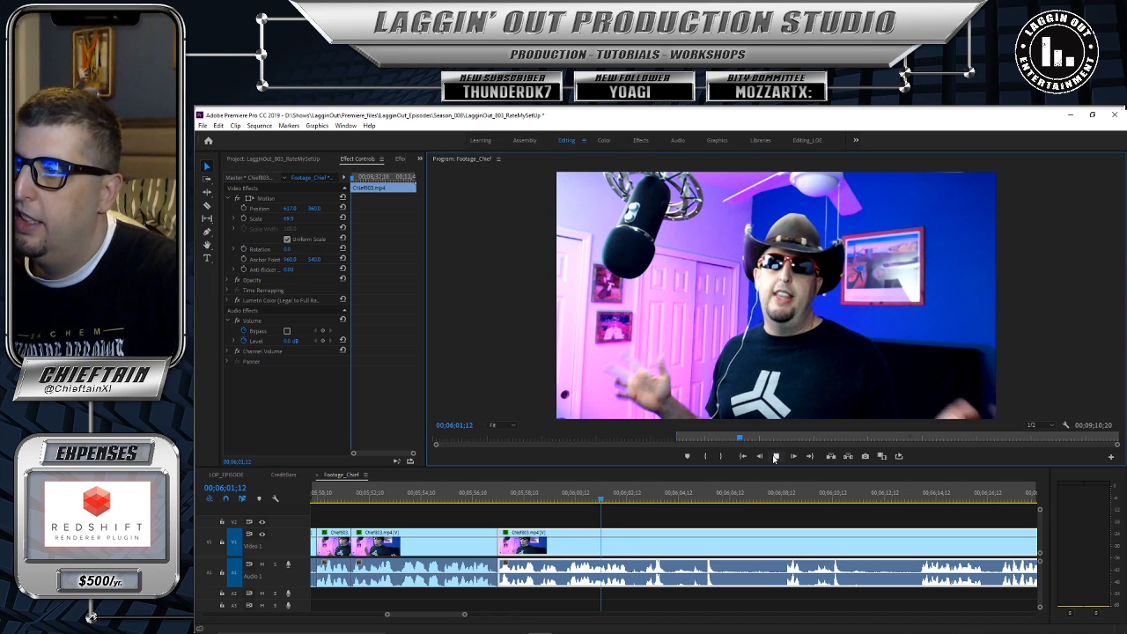
{"action": "left_click", "coordinate": [770, 458]}
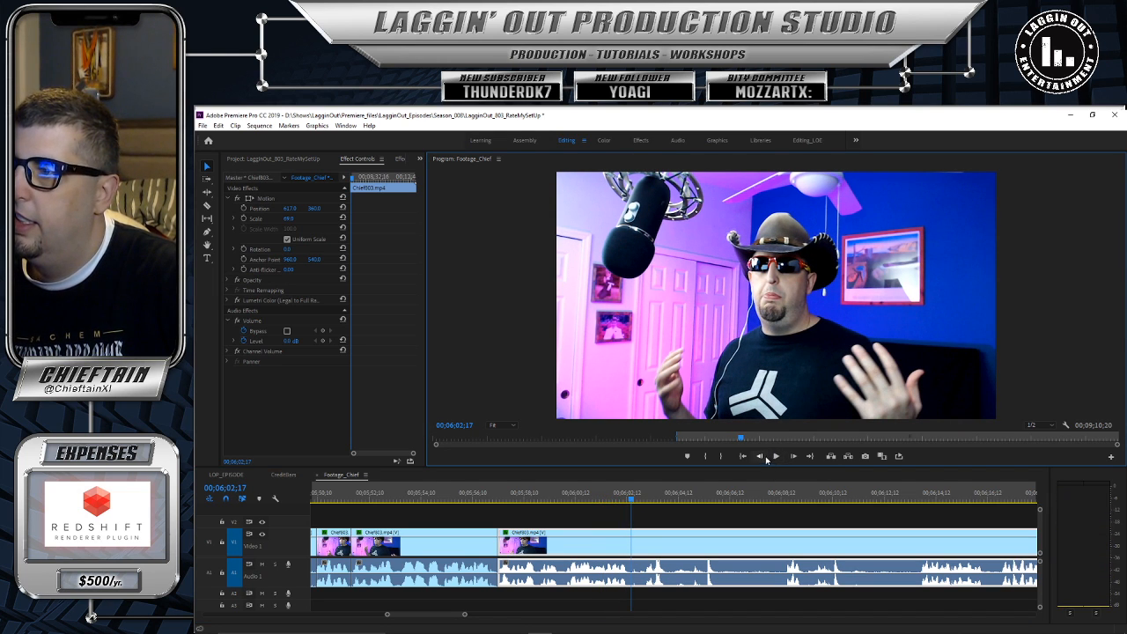
{"action": "key", "text": "c"}
{"action": "left_click", "coordinate": [632, 535]}
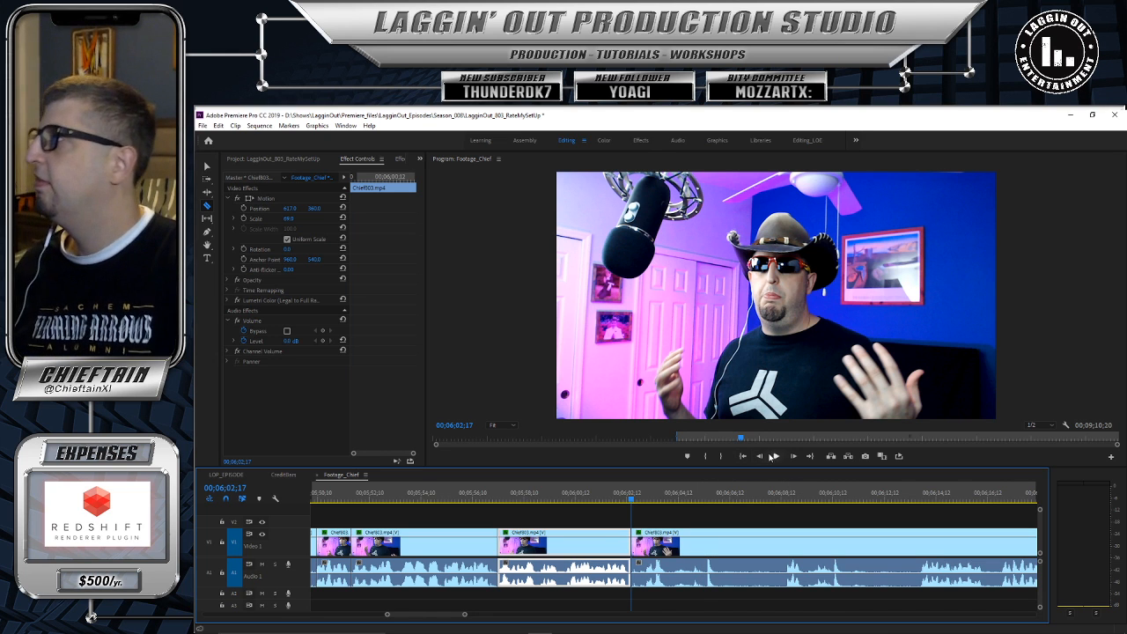
Step: Play on past the pause, trim the start of the last clip to 00;06;13;20 and shift it back against the previous clip
{"action": "left_click", "coordinate": [773, 456]}
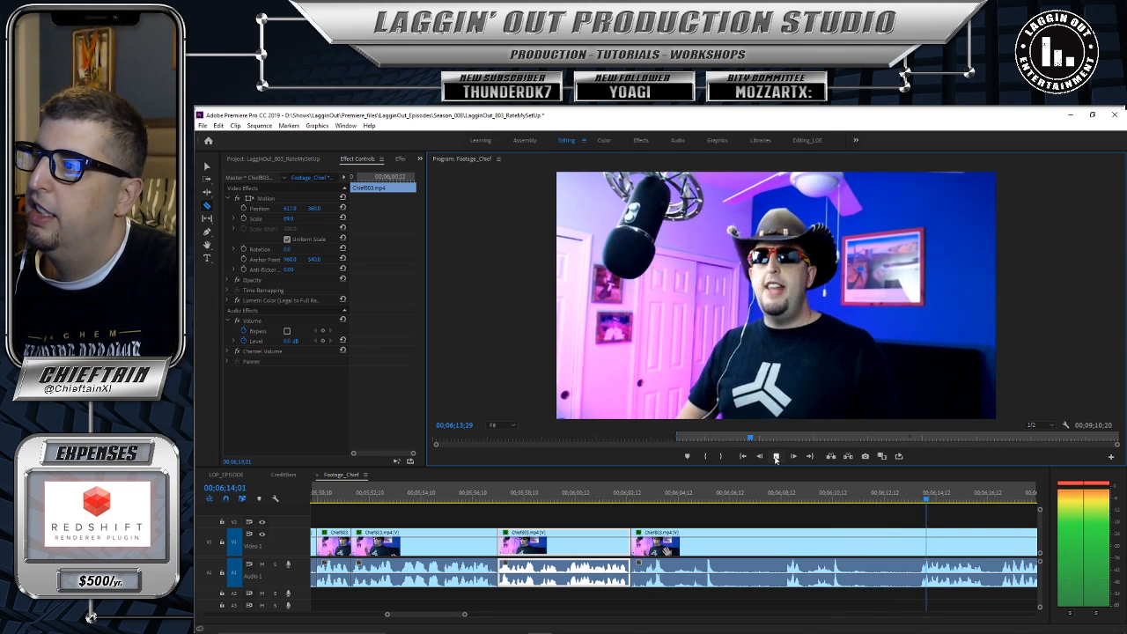
{"action": "left_click", "coordinate": [776, 456]}
{"action": "left_click_drag", "start_coordinate": [936, 500], "coordinate": [917, 504]}
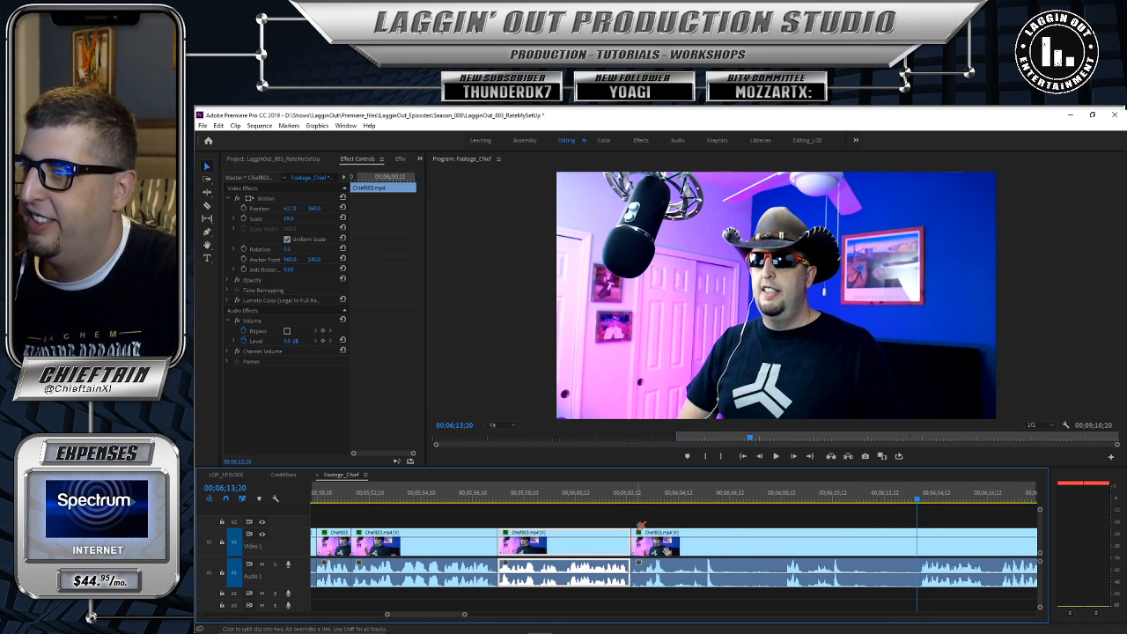
{"action": "left_click_drag", "start_coordinate": [635, 534], "coordinate": [654, 533]}
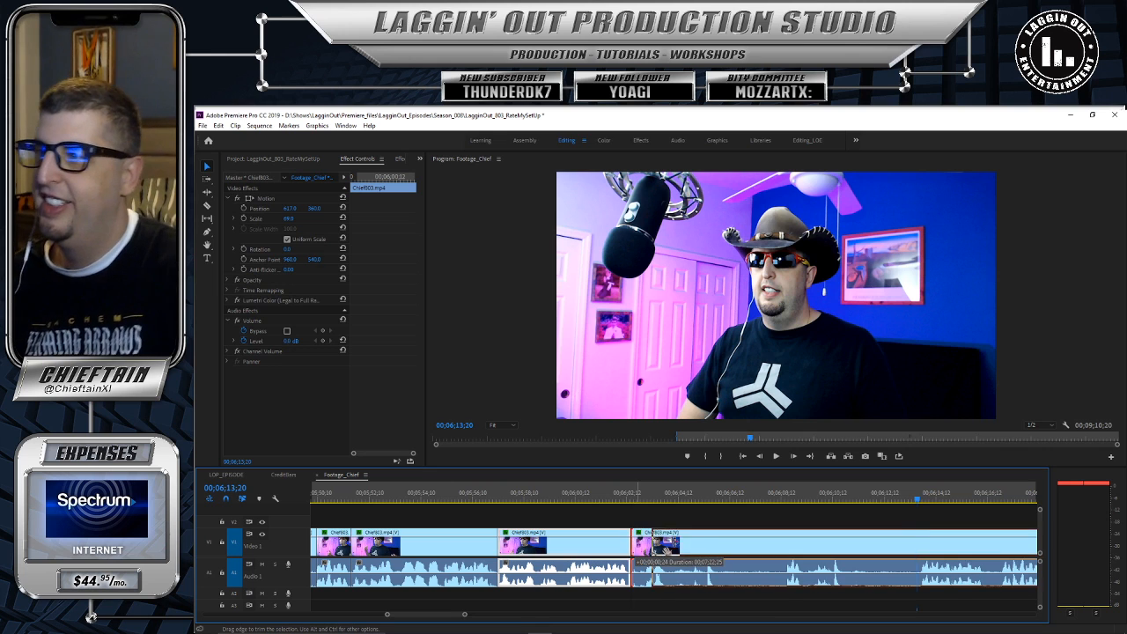
{"action": "left_click_drag", "start_coordinate": [726, 547], "coordinate": [917, 561]}
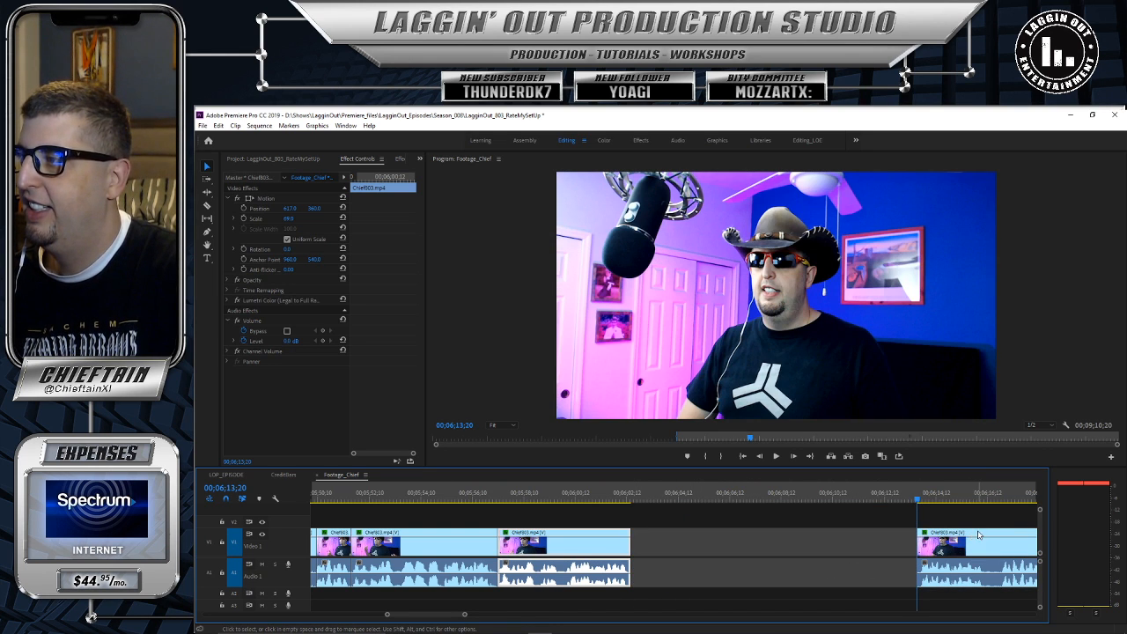
{"action": "left_click_drag", "start_coordinate": [978, 535], "coordinate": [701, 556]}
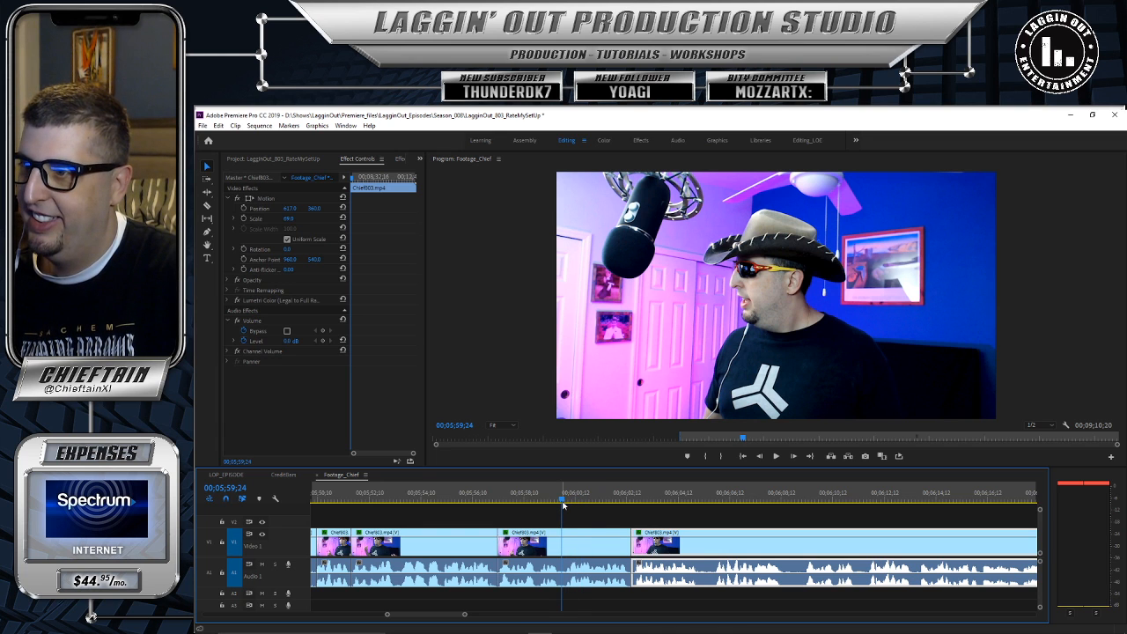
Step: Play back the section around the new join and delete the clip between 00;05;57;10 and 00;06;02;17
{"action": "left_click", "coordinate": [776, 456]}
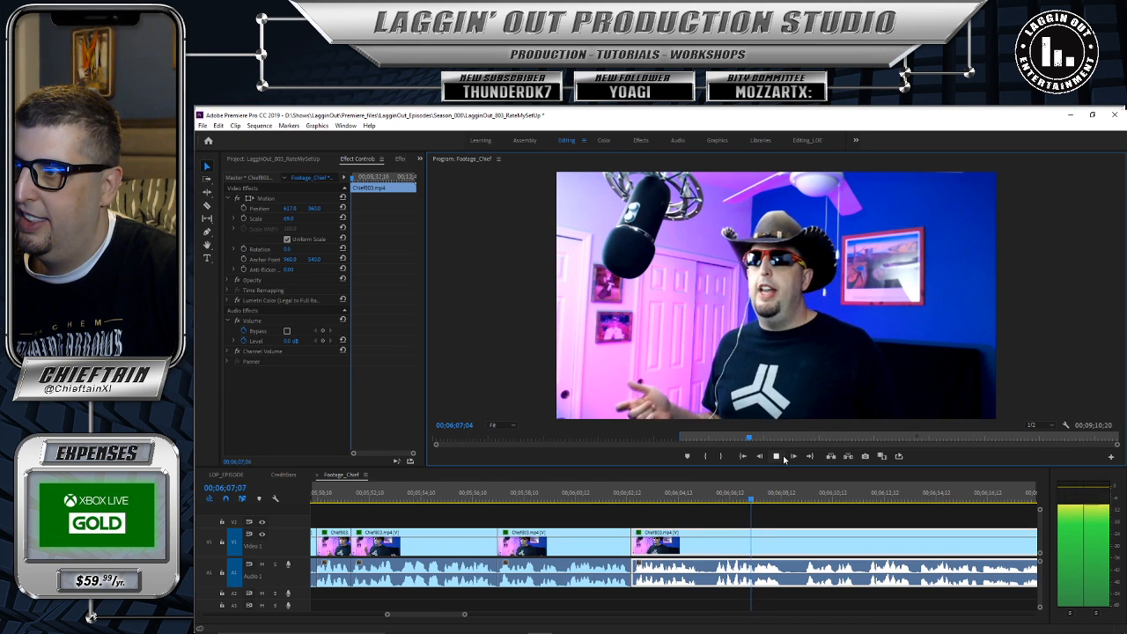
{"action": "left_click", "coordinate": [782, 455]}
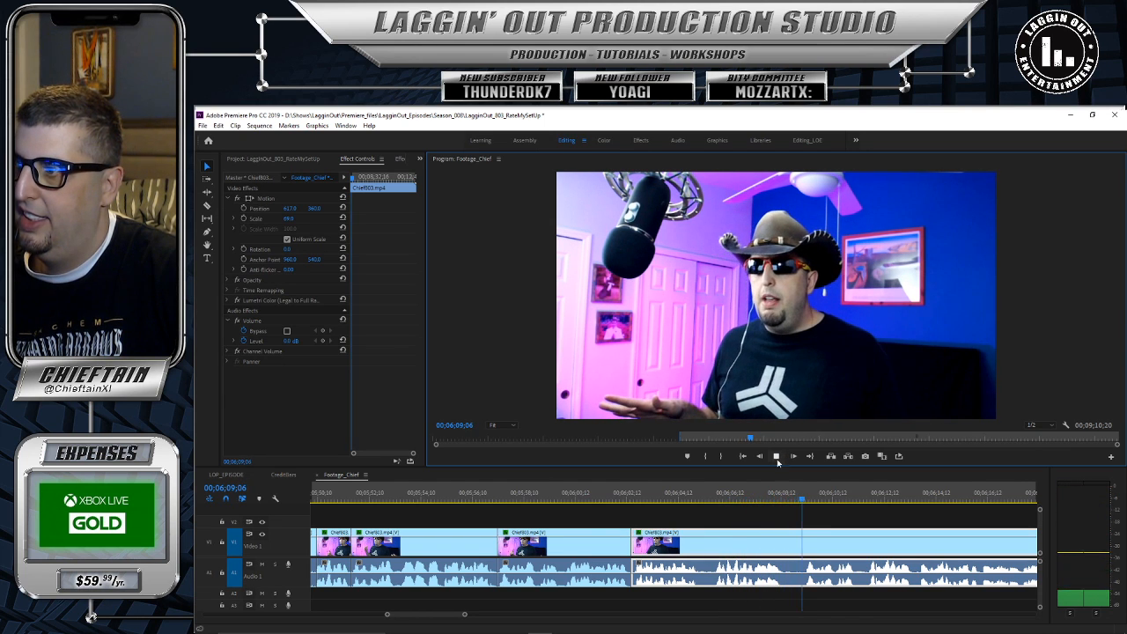
{"action": "left_click_drag", "start_coordinate": [520, 495], "coordinate": [497, 498]}
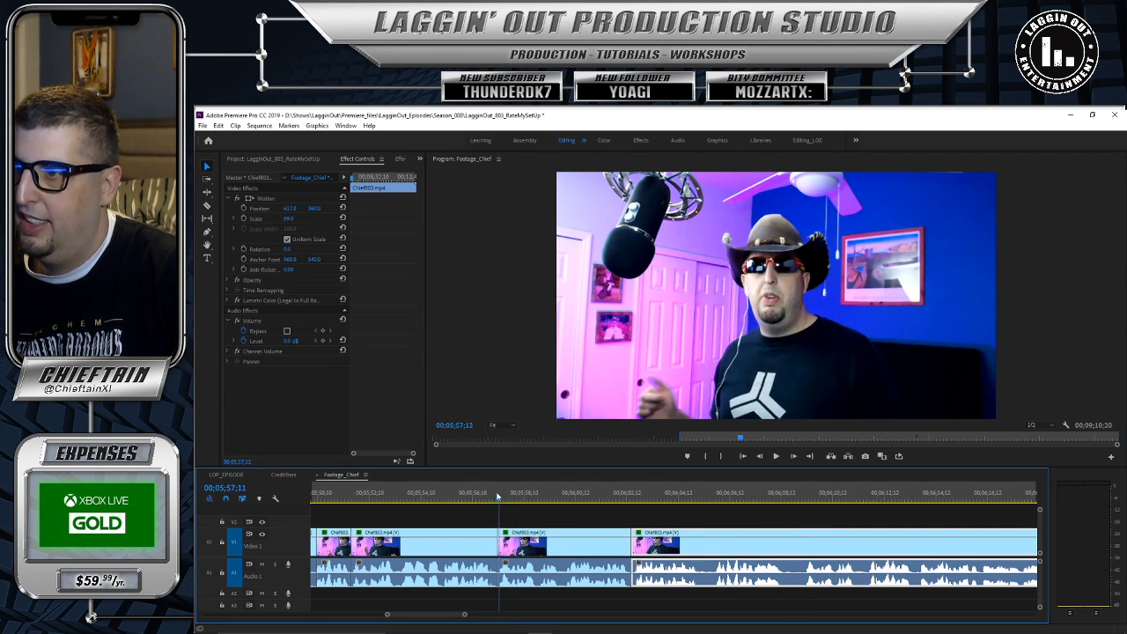
{"action": "left_click", "coordinate": [775, 456]}
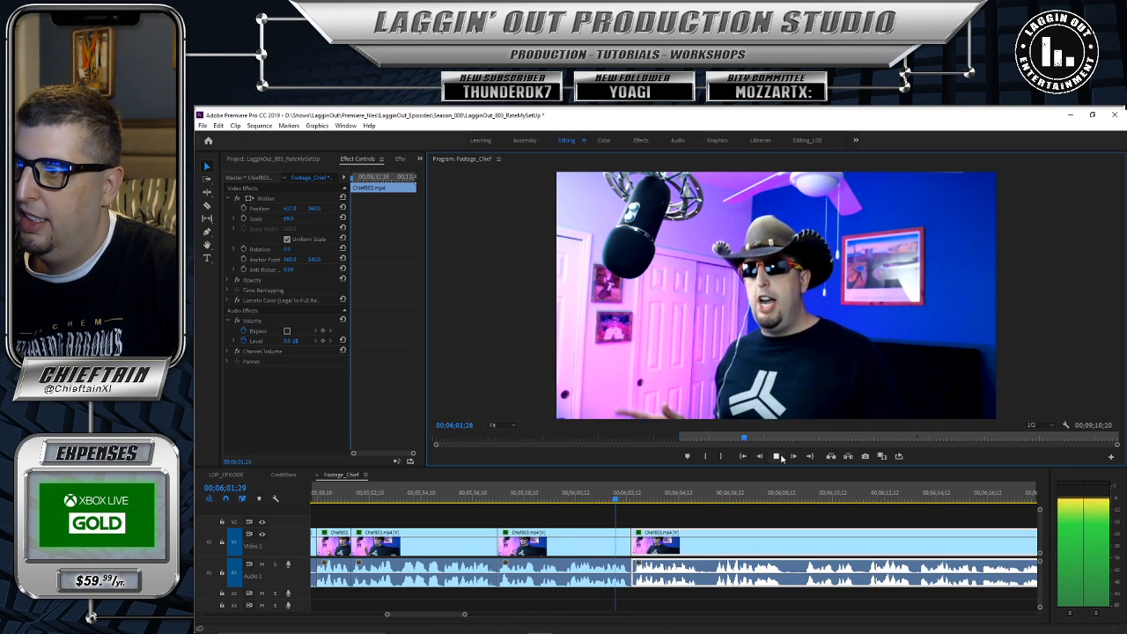
{"action": "left_click", "coordinate": [778, 457]}
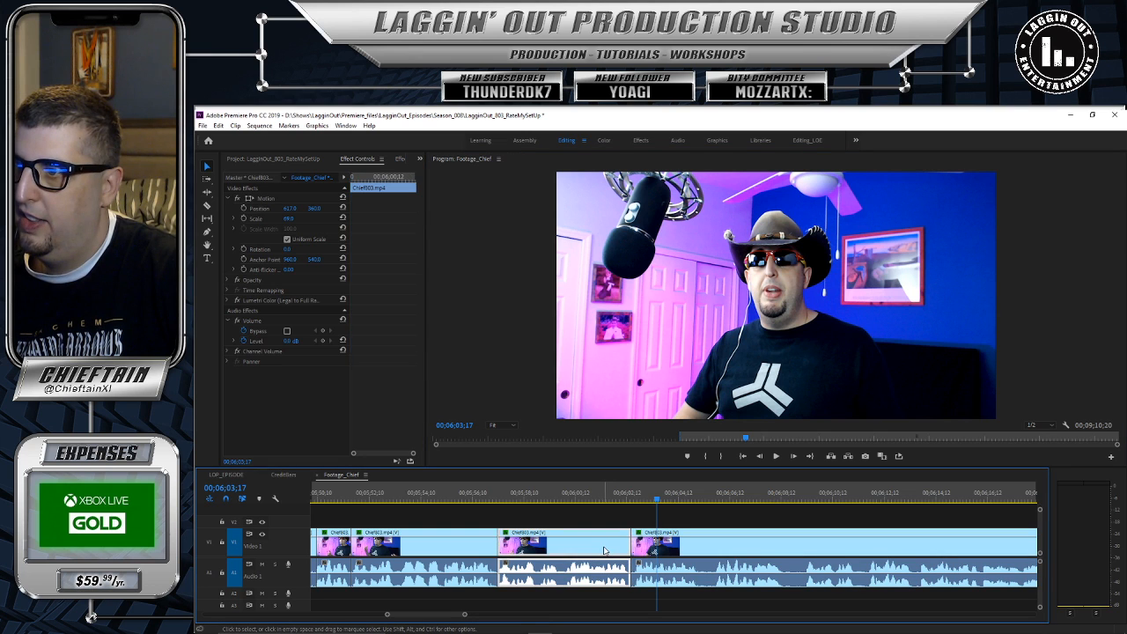
{"action": "key", "text": "Delete"}
Step: Review the clip before the gap and split it at 00;05;53;08
{"action": "left_click", "coordinate": [398, 496]}
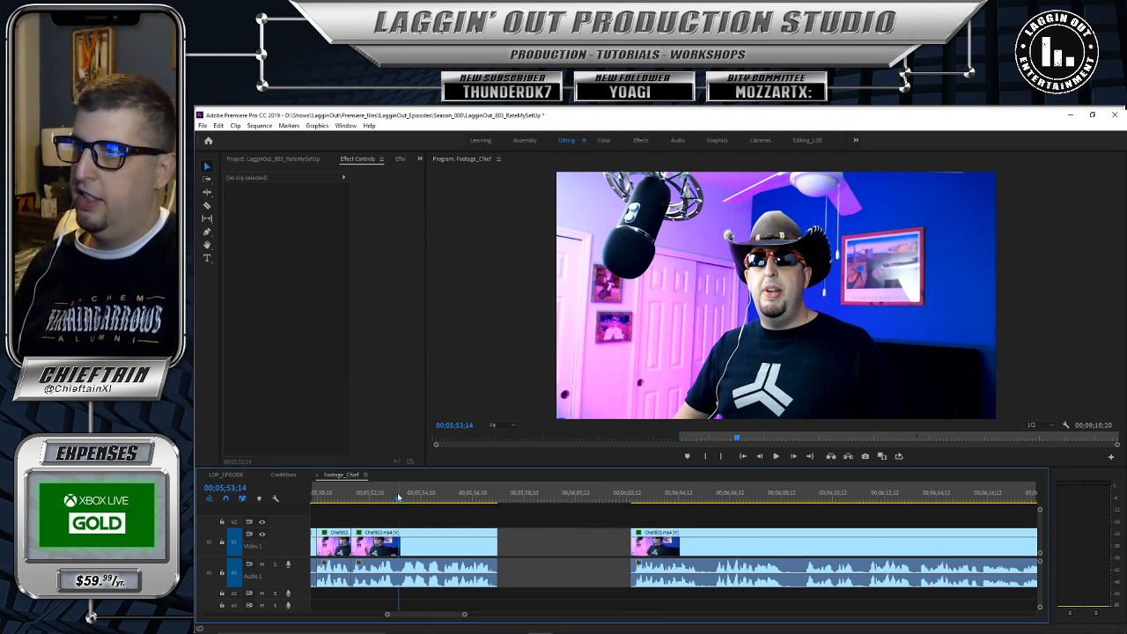
{"action": "left_click", "coordinate": [776, 457]}
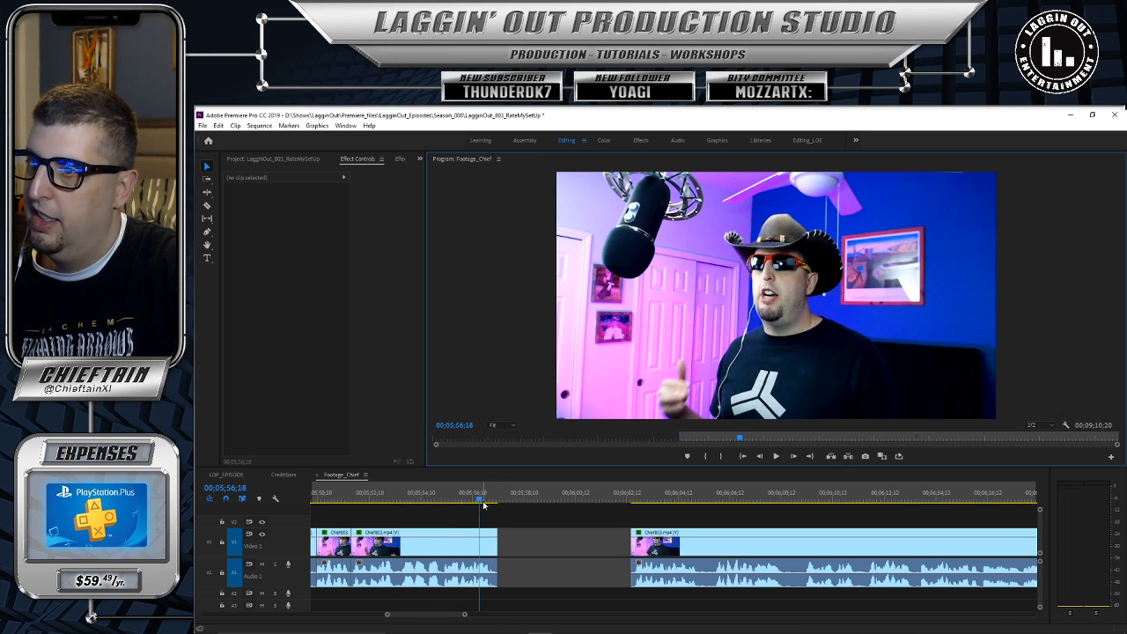
{"action": "left_click", "coordinate": [605, 497]}
{"action": "left_click_drag", "start_coordinate": [606, 527], "coordinate": [401, 520]}
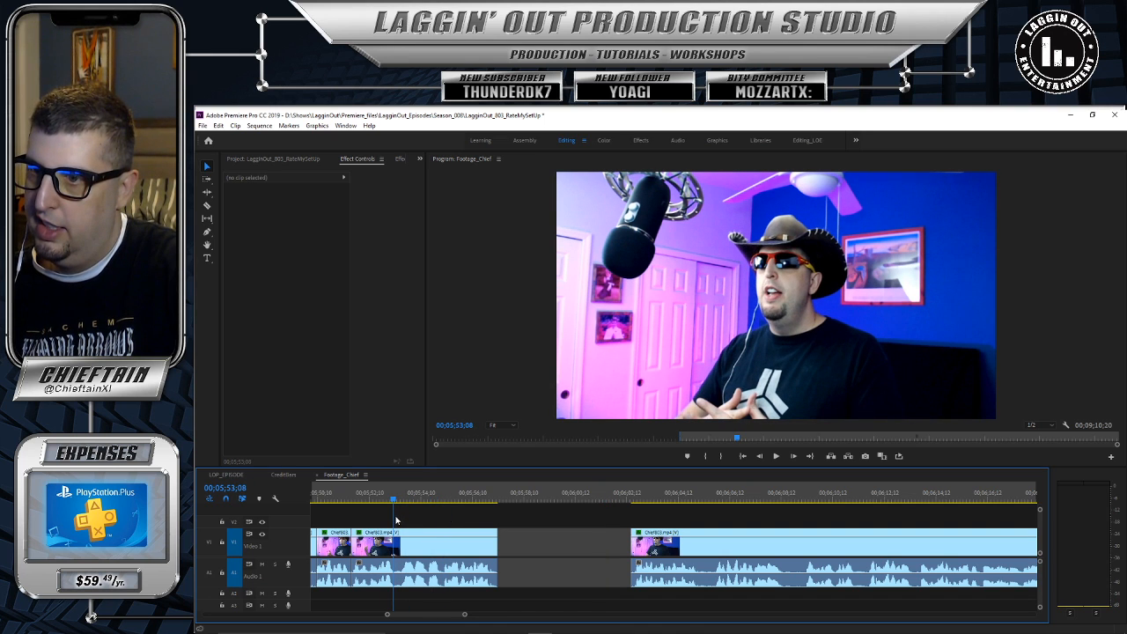
{"action": "key", "text": "c"}
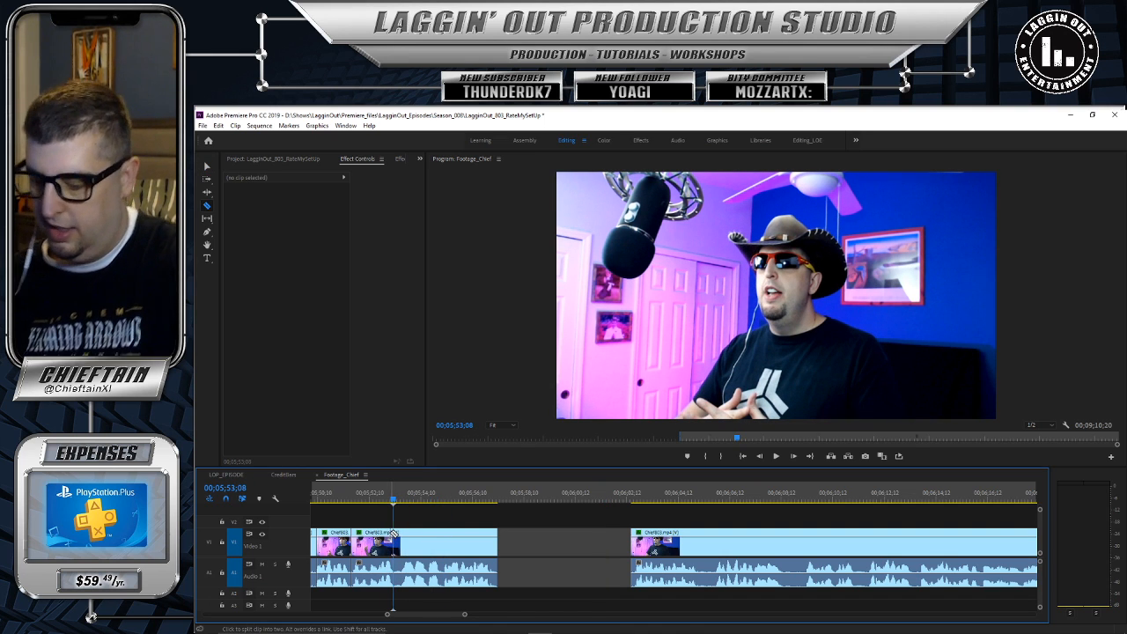
{"action": "left_click", "coordinate": [394, 534]}
{"action": "key", "text": "v"}
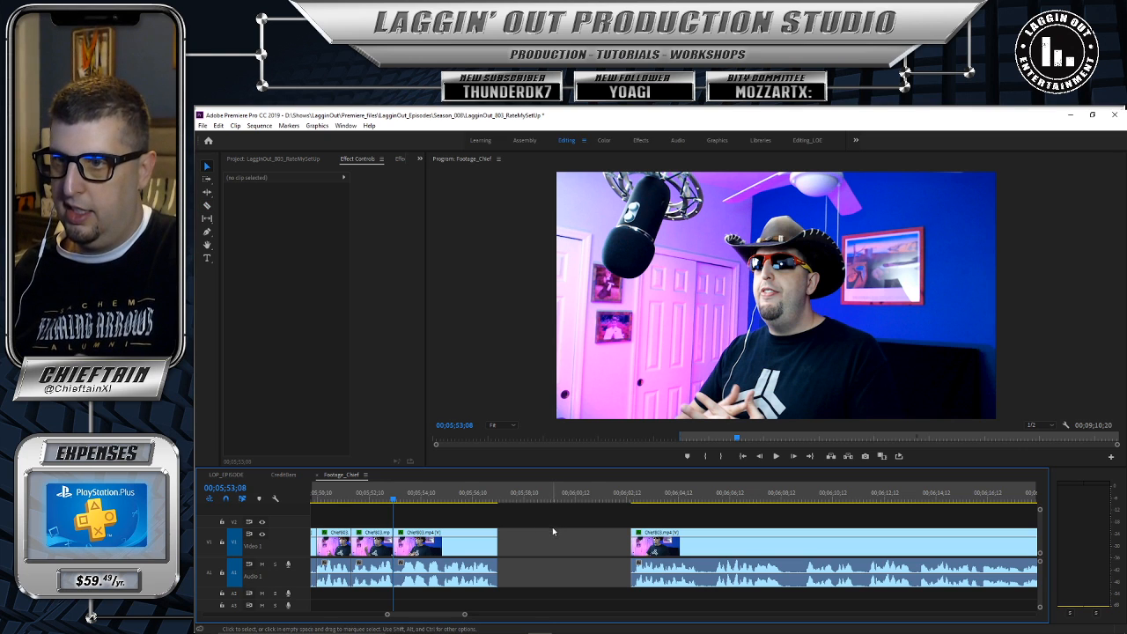
Step: Move the piece after 00;05;53;08 into the gap, play the last clip up to 00;06;06;01 and delete the moved piece
{"action": "left_click_drag", "start_coordinate": [475, 539], "coordinate": [538, 543]}
{"action": "left_click_drag", "start_coordinate": [643, 493], "coordinate": [626, 497]}
{"action": "left_click", "coordinate": [779, 457]}
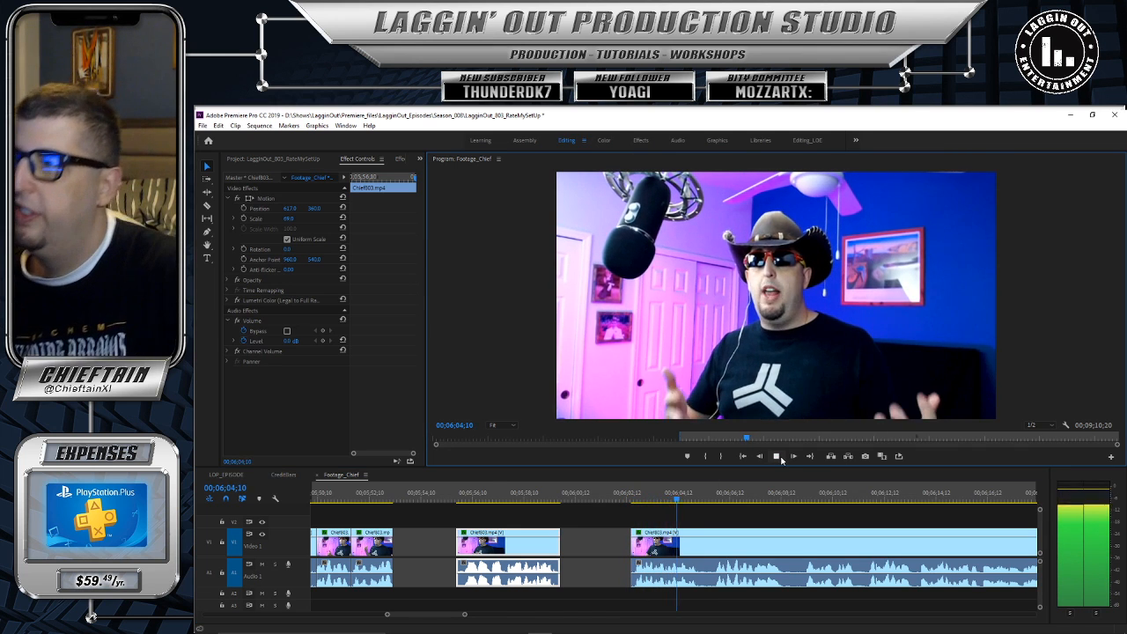
{"action": "left_click", "coordinate": [787, 458]}
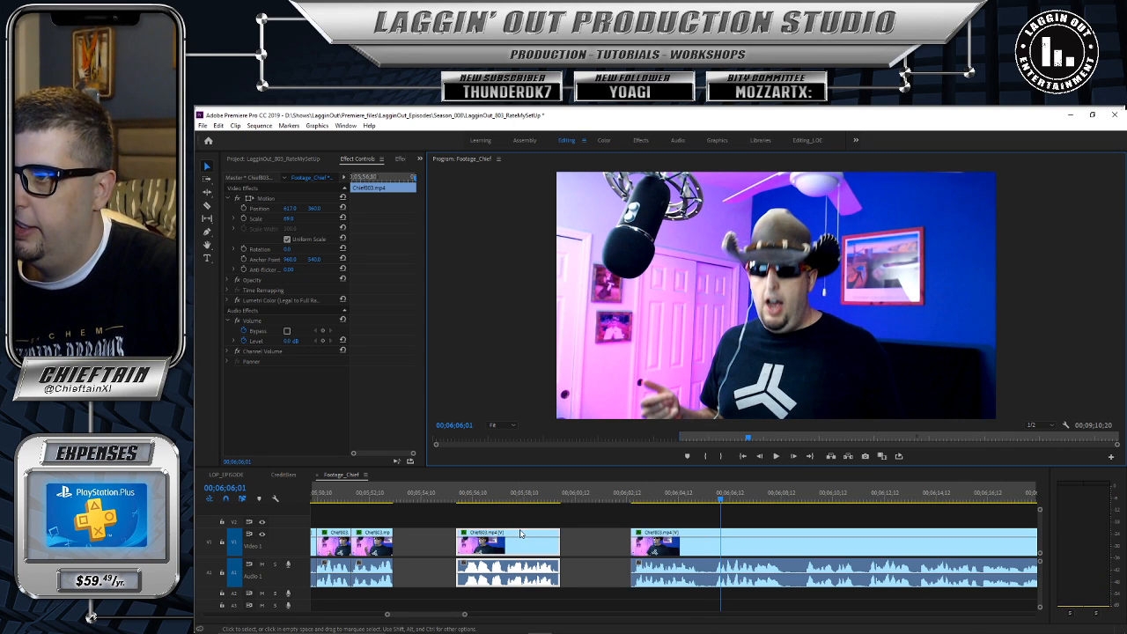
{"action": "key", "text": "Delete"}
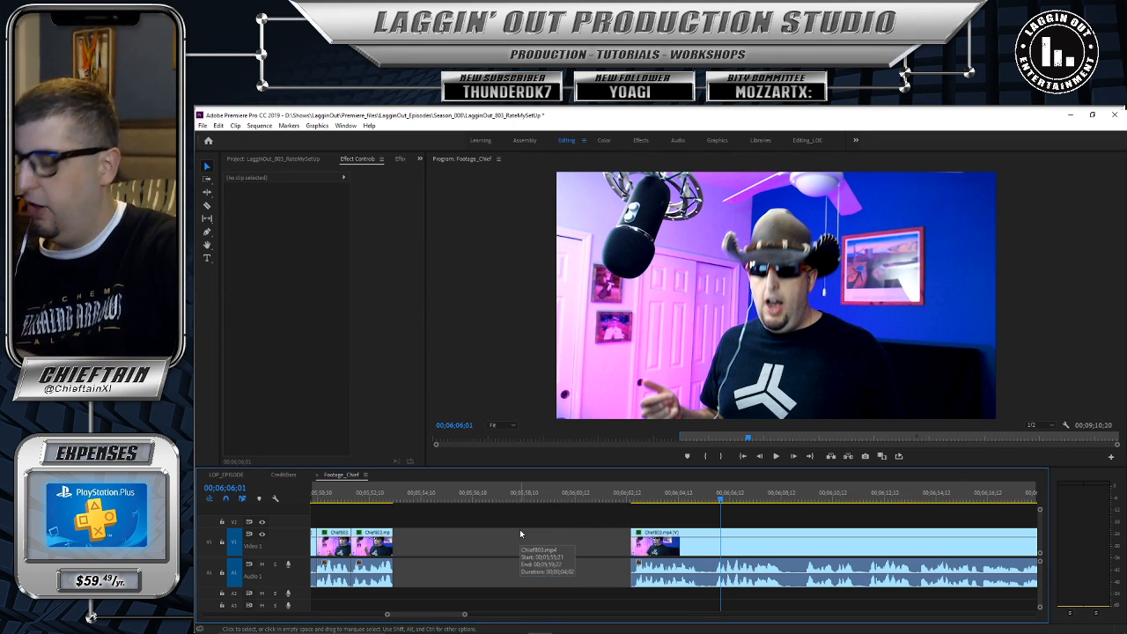
Step: Split the last clip at 00;06;05;09 and move its first piece back against the clip ending at 00;05;53;08
{"action": "left_click", "coordinate": [718, 500]}
{"action": "left_click_drag", "start_coordinate": [719, 500], "coordinate": [701, 502]}
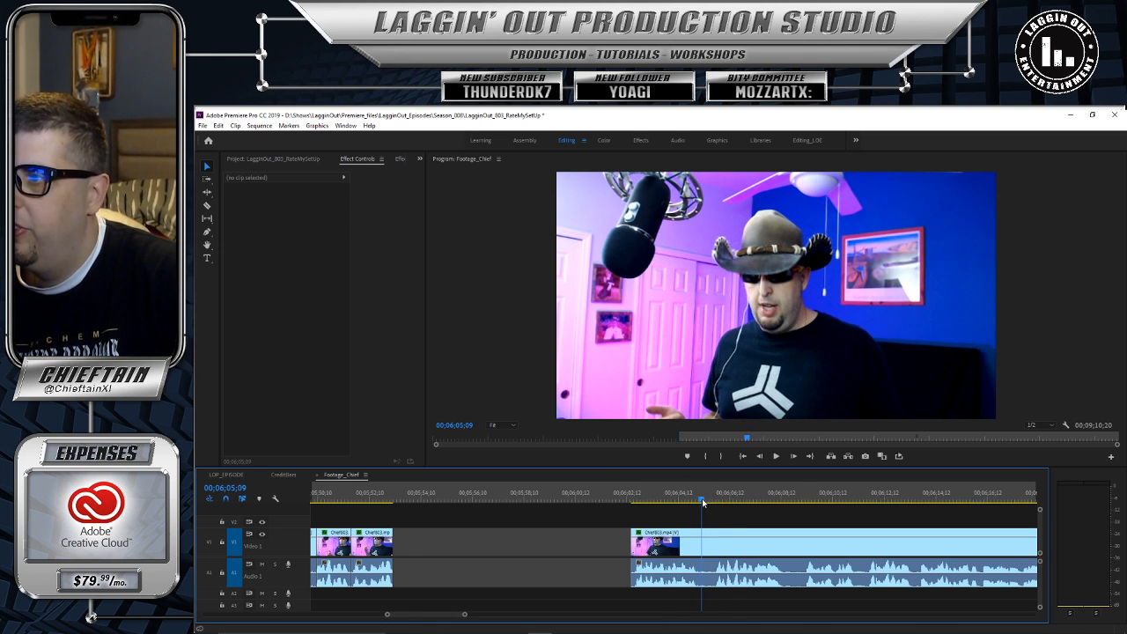
{"action": "key", "text": "c"}
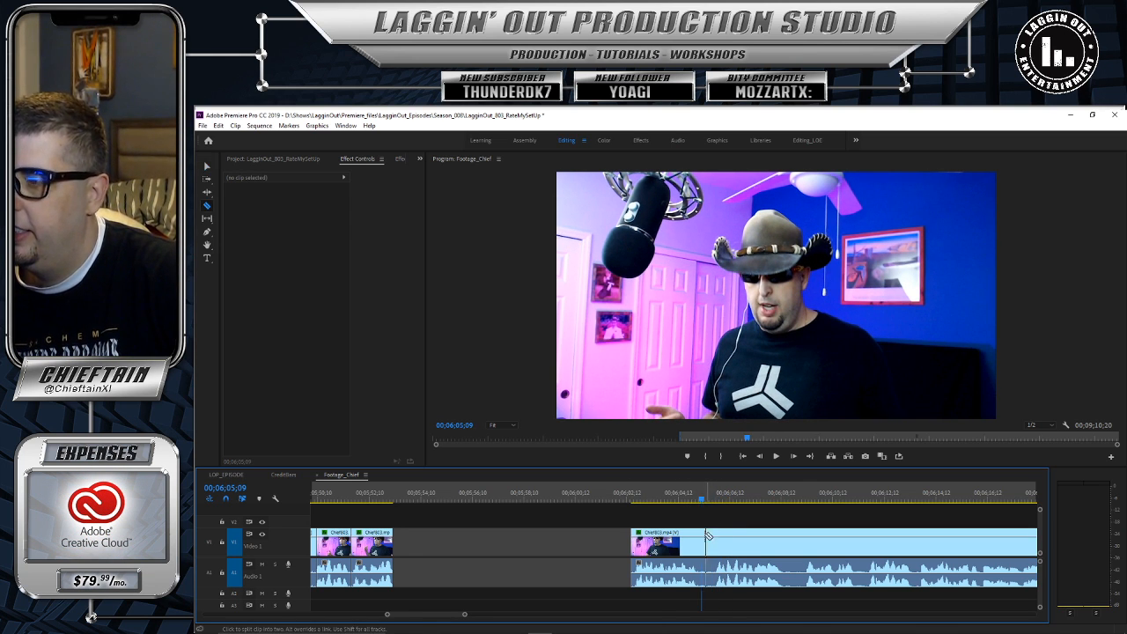
{"action": "left_click", "coordinate": [703, 544]}
{"action": "key", "text": "v"}
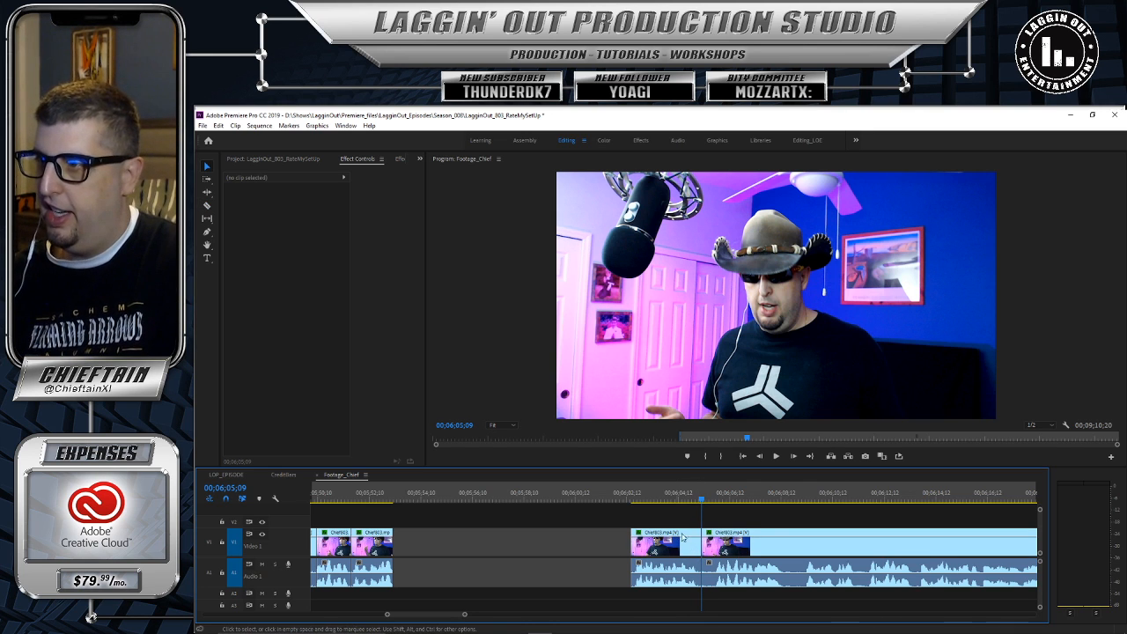
{"action": "left_click_drag", "start_coordinate": [692, 537], "coordinate": [454, 551]}
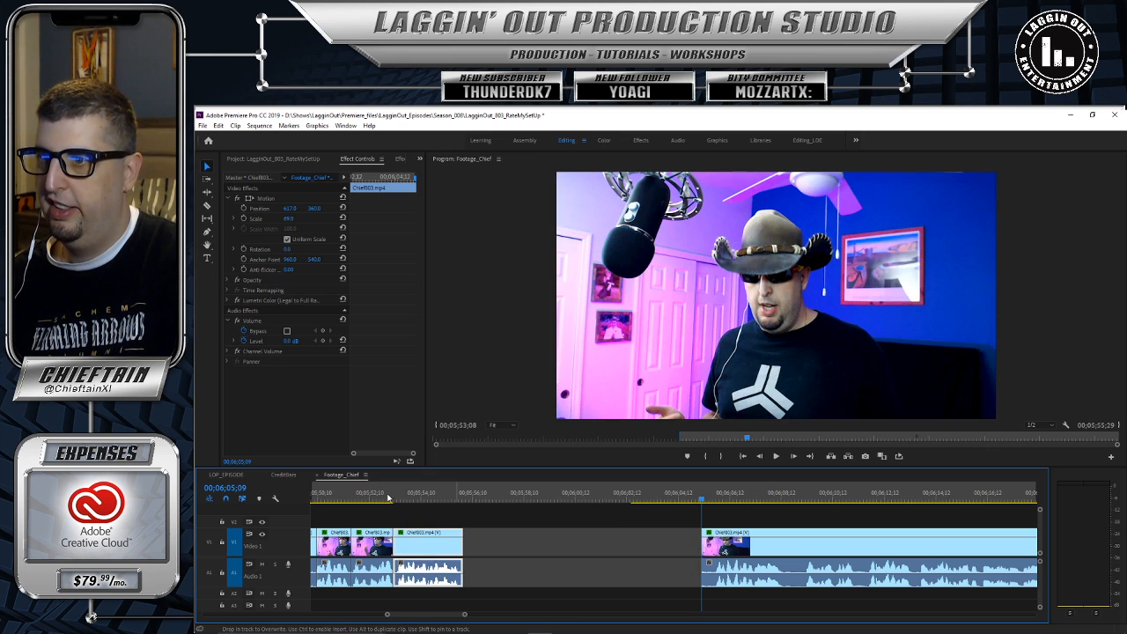
Step: Play back the new join at 00;05;53;08 and shift the long last clip back to close the remaining gap
{"action": "left_click", "coordinate": [775, 457]}
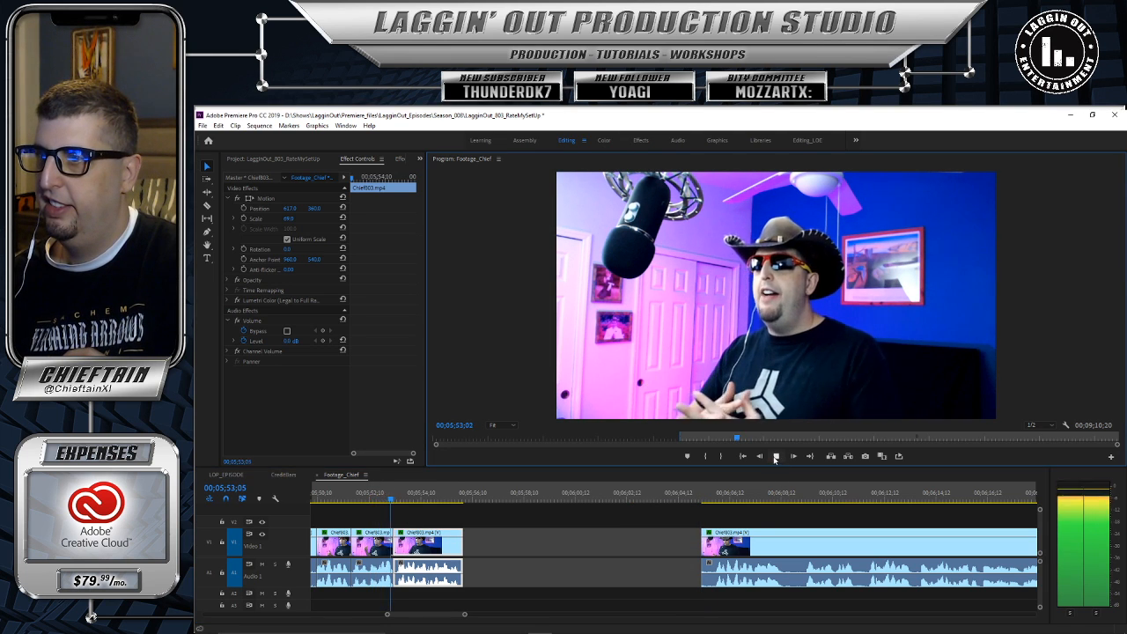
{"action": "left_click", "coordinate": [775, 456]}
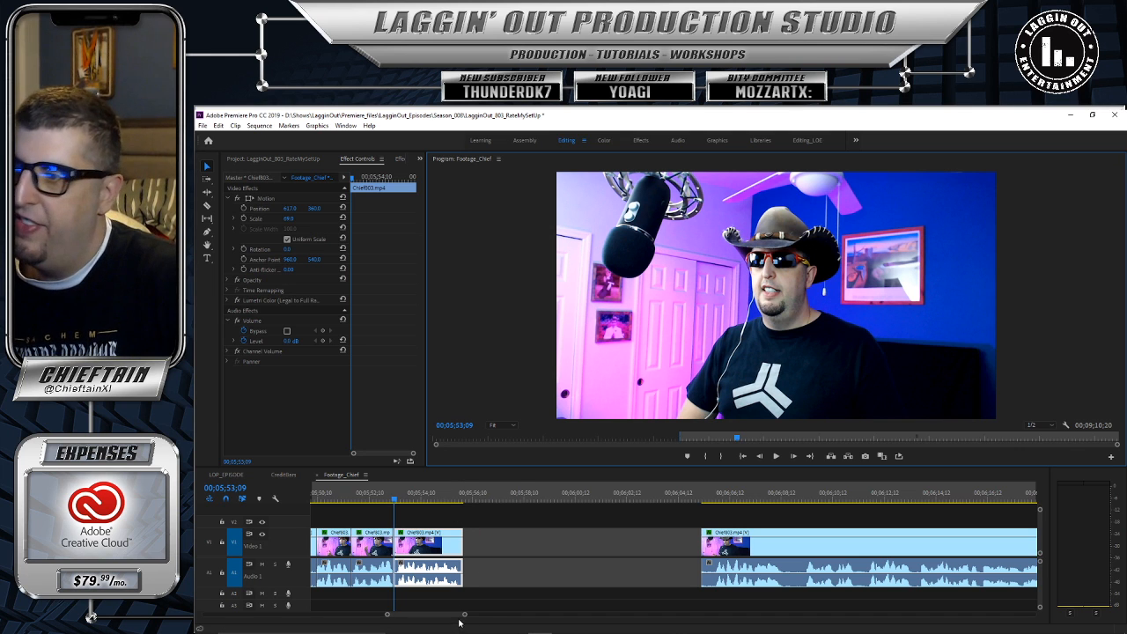
{"action": "left_click_drag", "start_coordinate": [464, 617], "coordinate": [853, 633]}
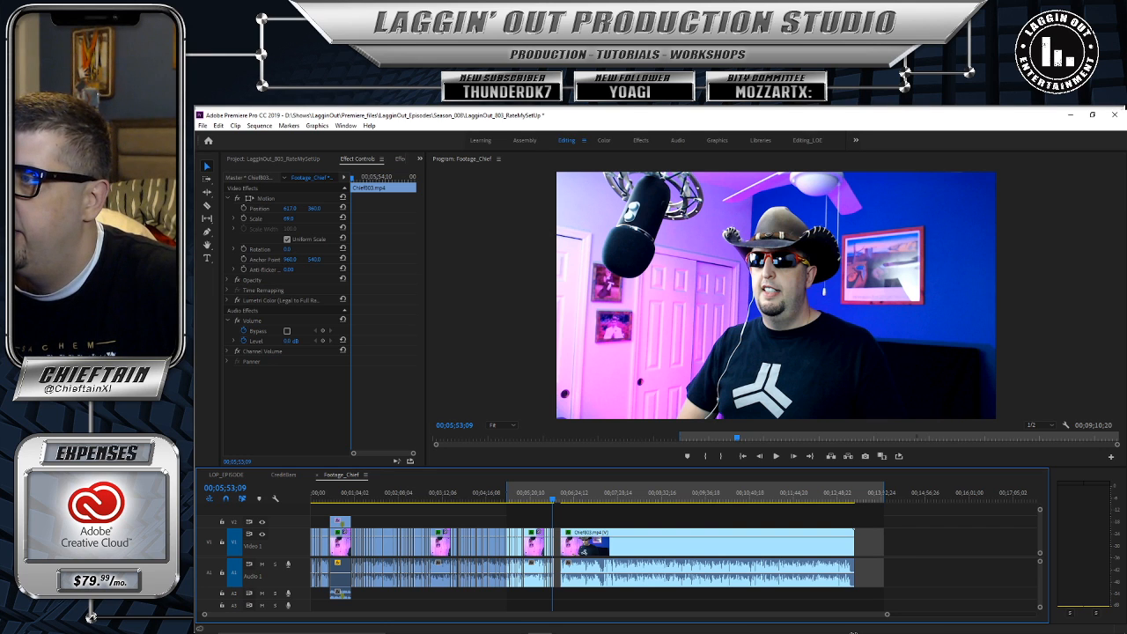
{"action": "left_click_drag", "start_coordinate": [844, 499], "coordinate": [856, 500]}
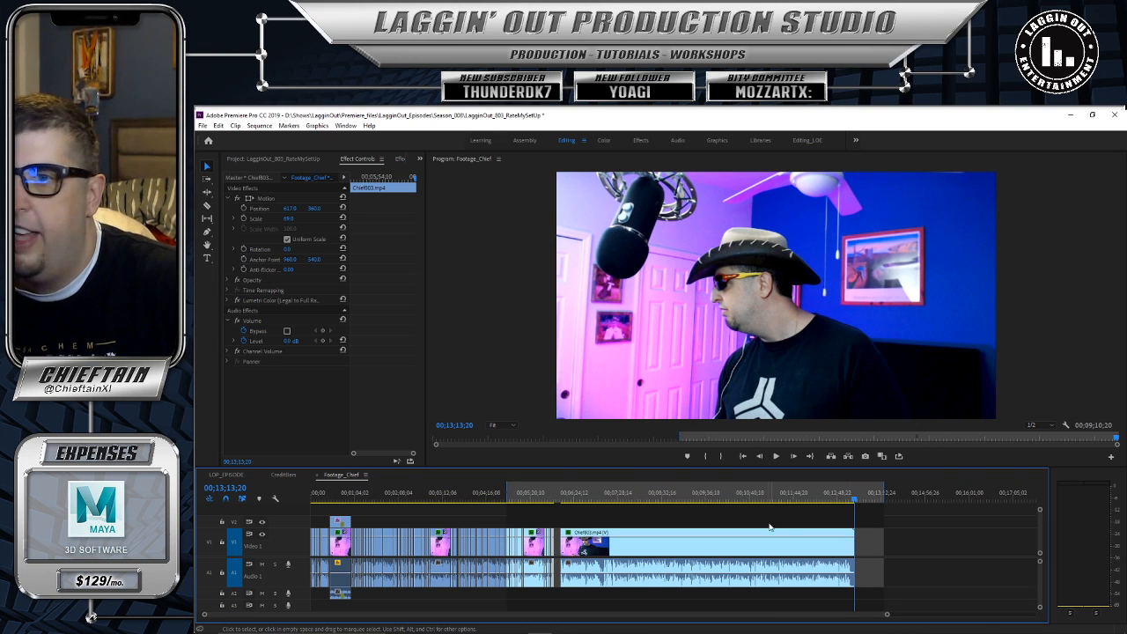
{"action": "left_click_drag", "start_coordinate": [764, 537], "coordinate": [761, 534]}
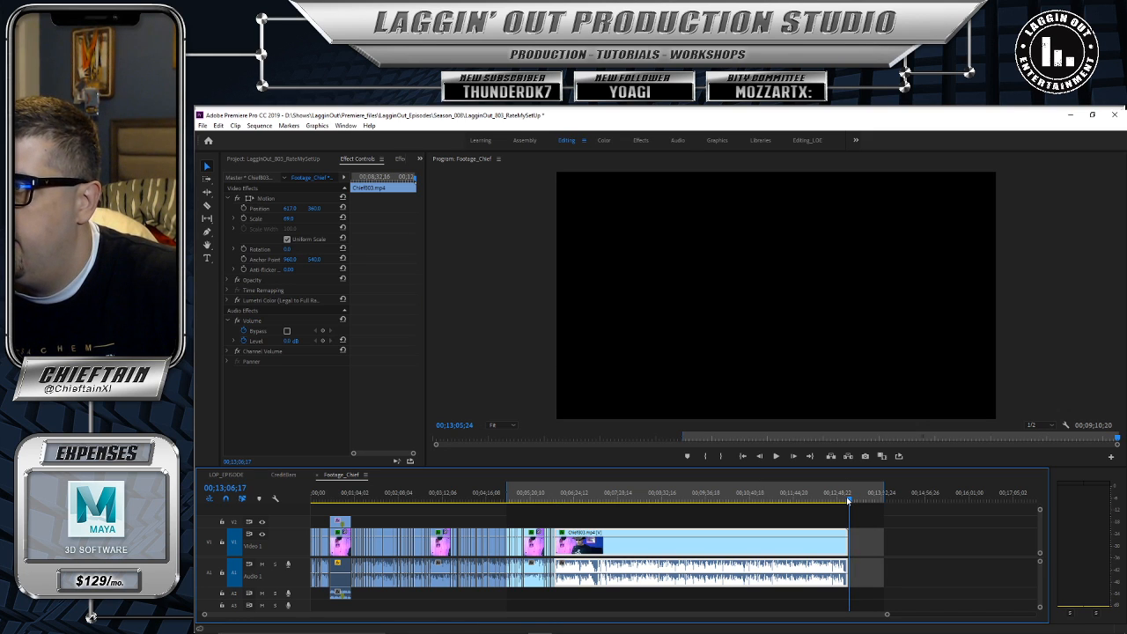
Step: Check the end of the sequence at 00;13;03;22 and play back the edited section from 00;05;51;21
{"action": "left_click_drag", "start_coordinate": [848, 501], "coordinate": [846, 501]}
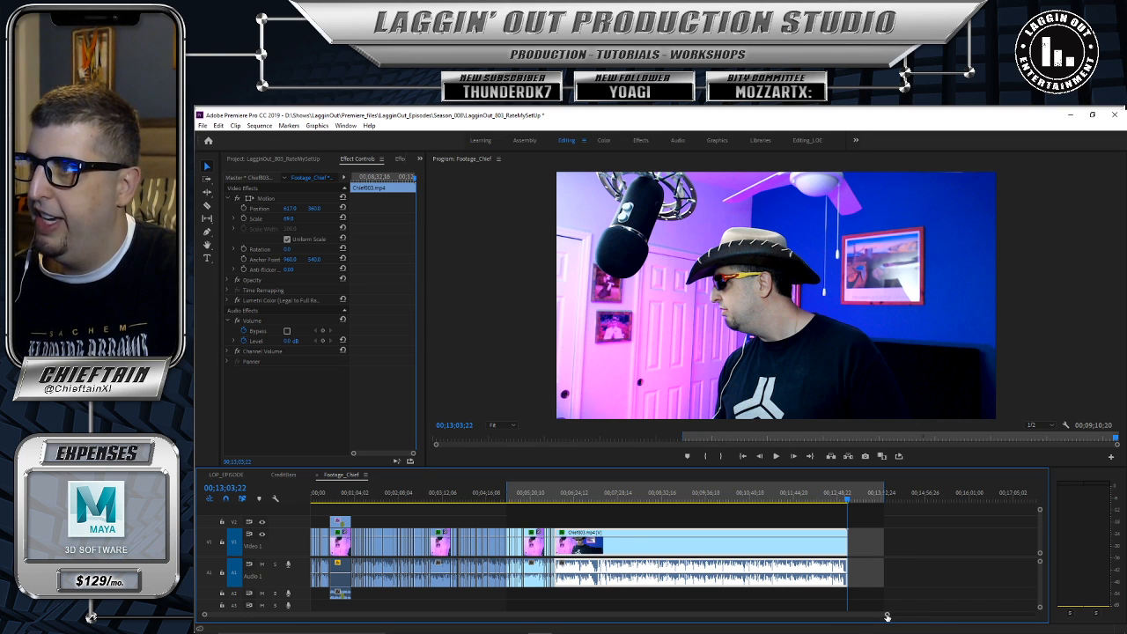
{"action": "left_click_drag", "start_coordinate": [887, 616], "coordinate": [839, 611]}
{"action": "left_click_drag", "start_coordinate": [405, 499], "coordinate": [395, 498]}
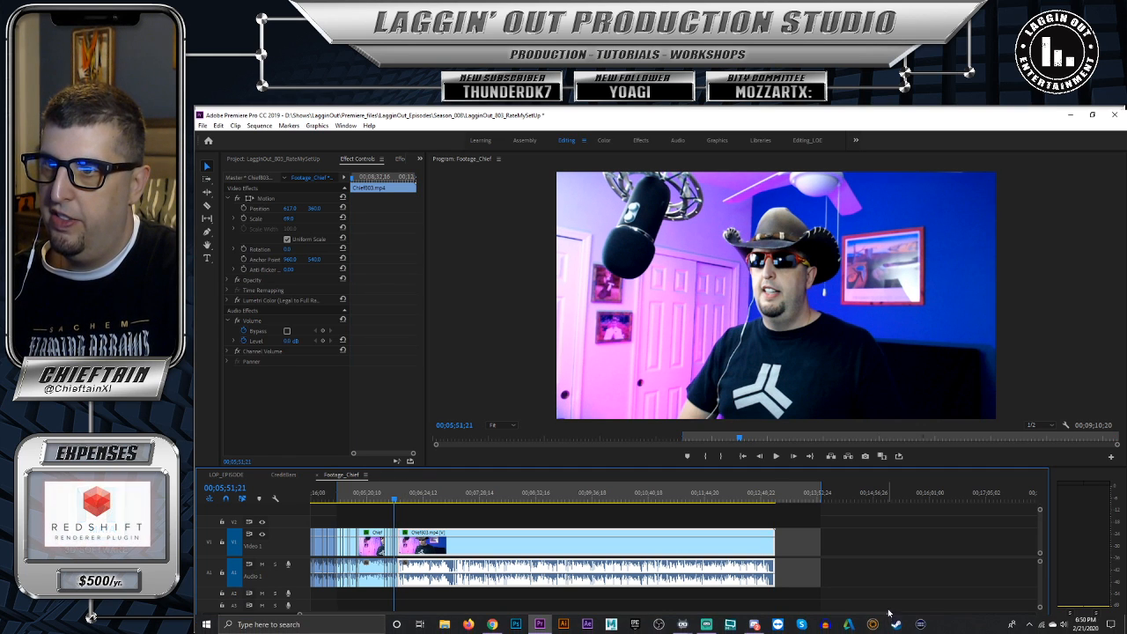
{"action": "left_click_drag", "start_coordinate": [889, 616], "coordinate": [615, 612]}
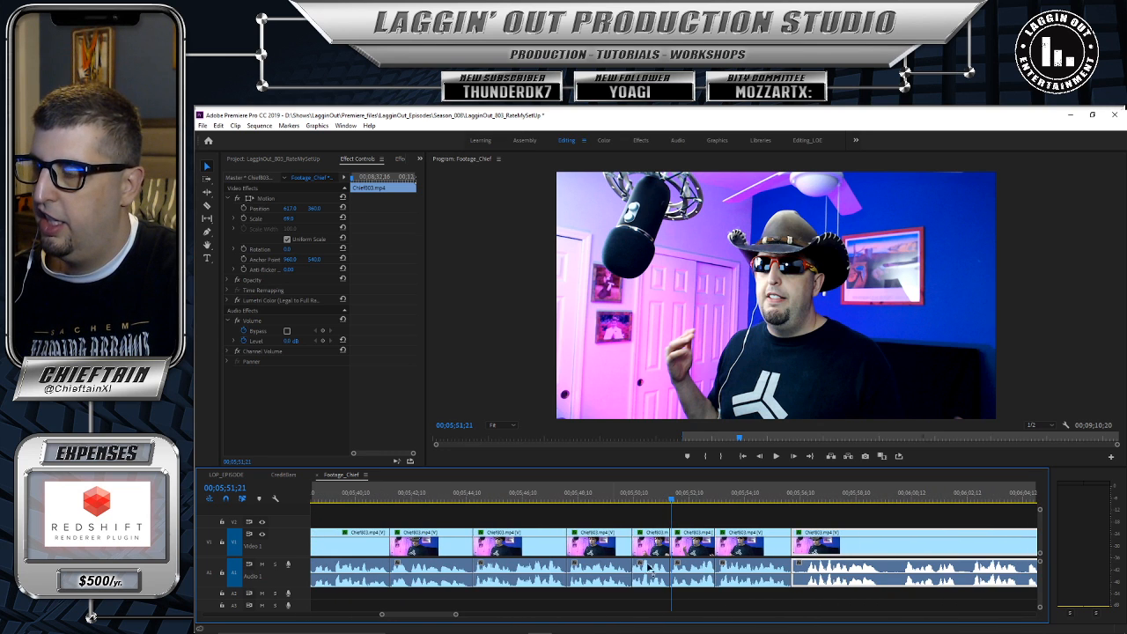
{"action": "left_click", "coordinate": [774, 458]}
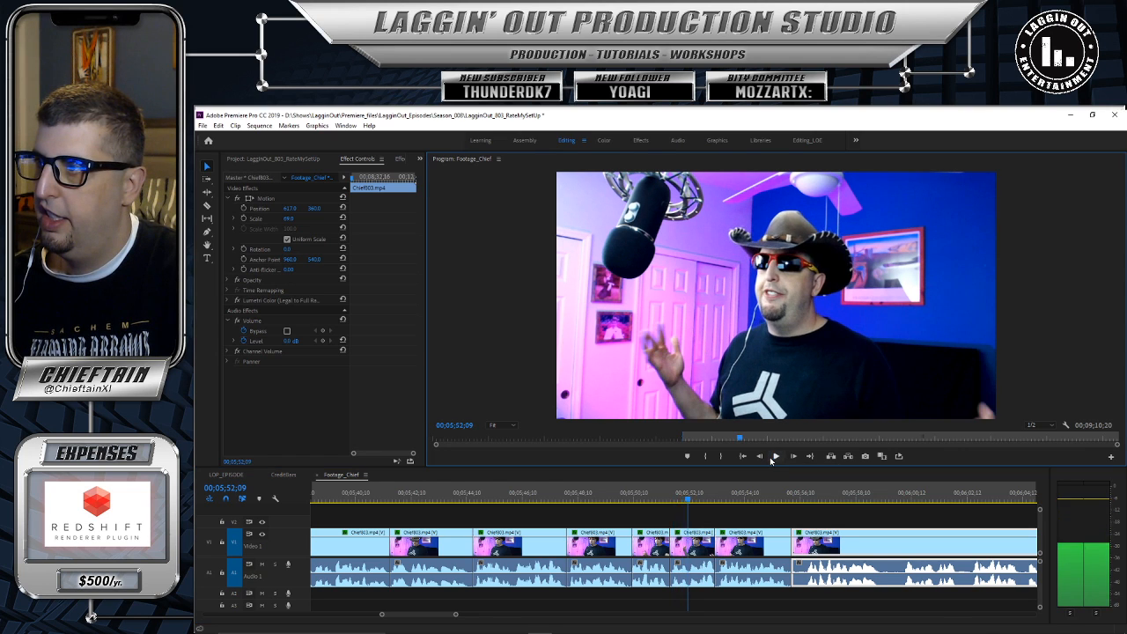
Step: Play back the edited section from 00;05;52;09 up to 00;05;56;22
{"action": "left_click", "coordinate": [773, 459]}
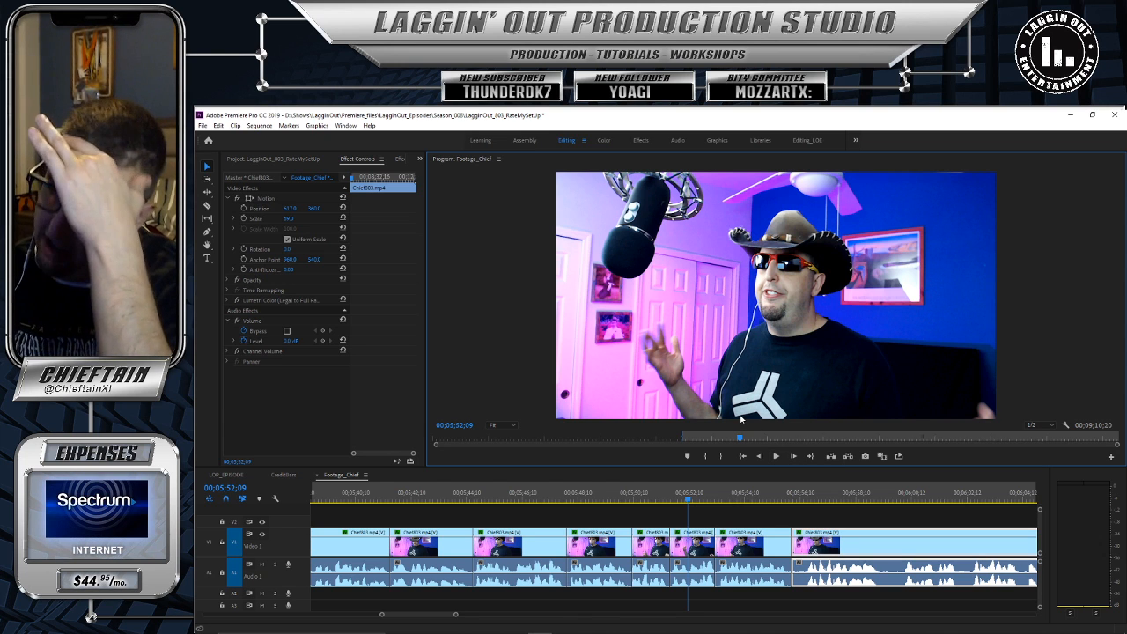
{"action": "left_click", "coordinate": [775, 459]}
{"action": "left_click", "coordinate": [775, 461]}
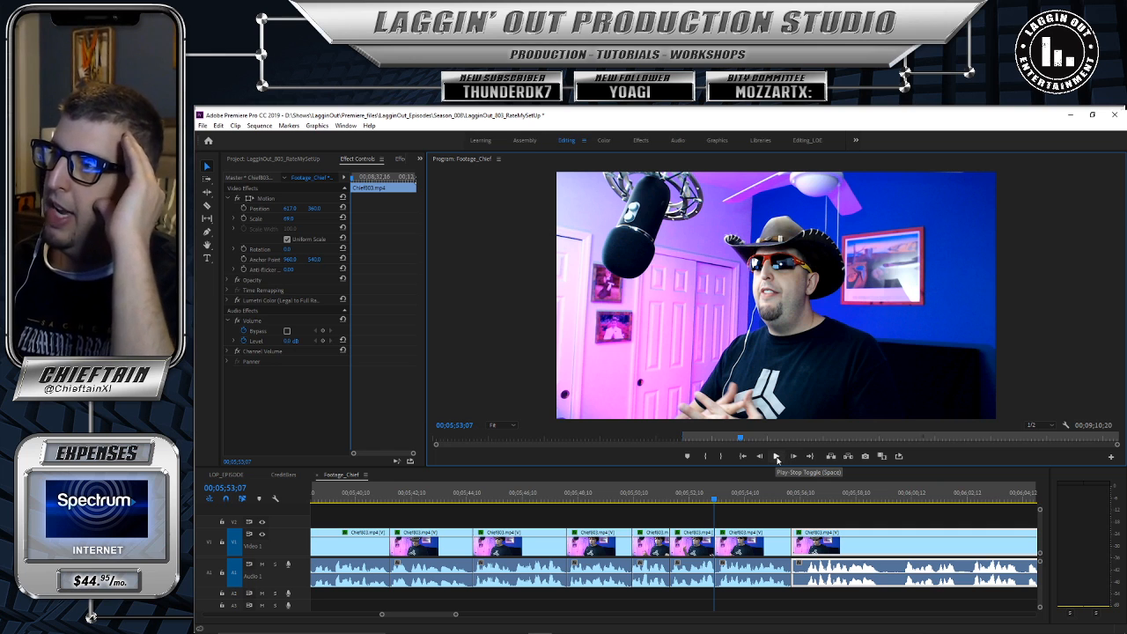
{"action": "left_click", "coordinate": [777, 457]}
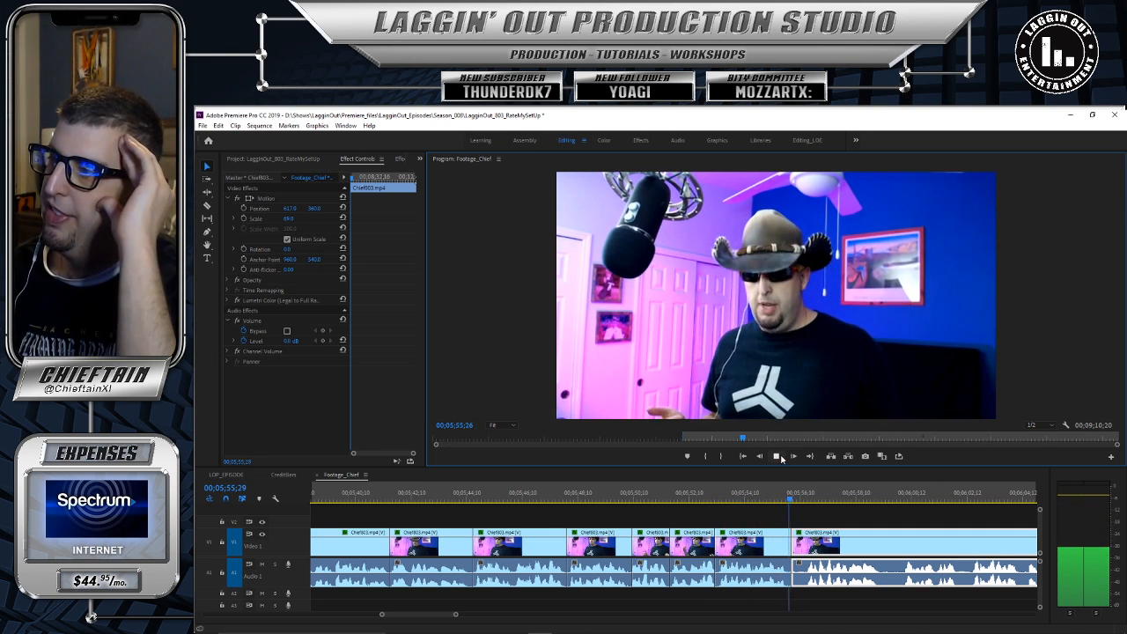
{"action": "left_click", "coordinate": [777, 456]}
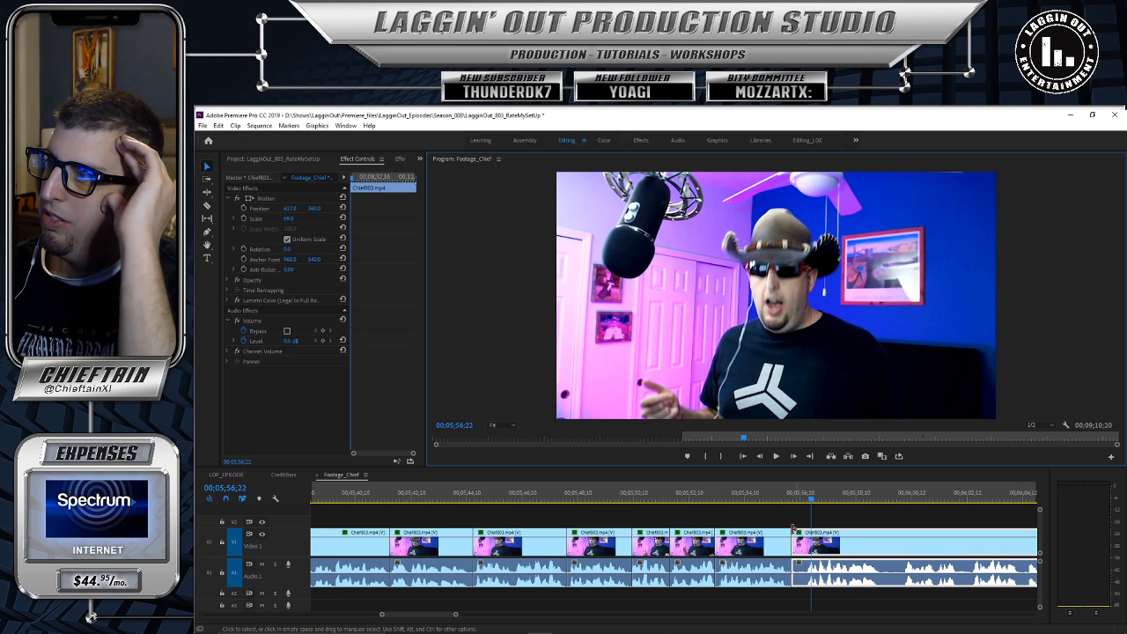
Step: Trim the pause from the start of the long last clip, close the gap and play the join up to 00;05;58;26
{"action": "left_click_drag", "start_coordinate": [800, 532], "coordinate": [793, 534]}
{"action": "left_click", "coordinate": [739, 495]}
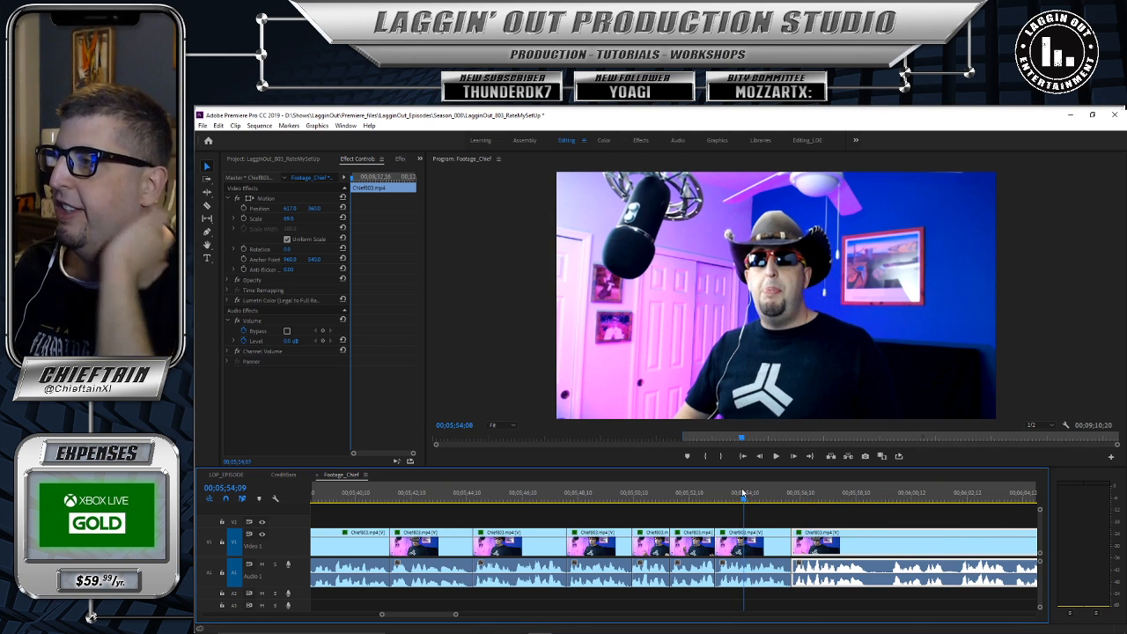
{"action": "left_click", "coordinate": [775, 456]}
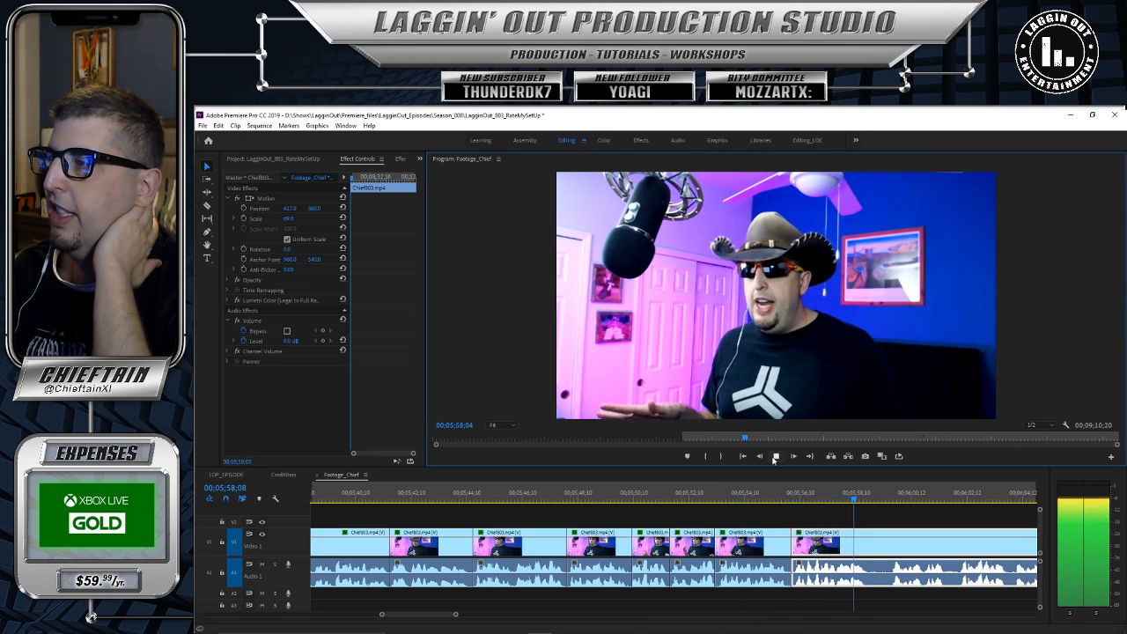
{"action": "left_click", "coordinate": [775, 456]}
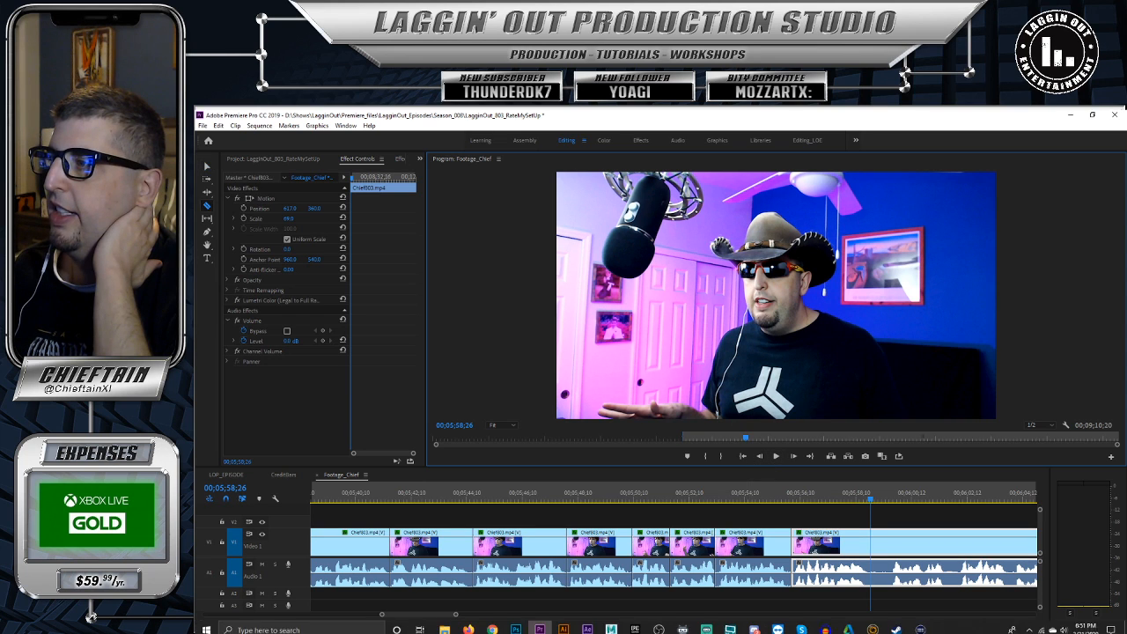
Step: Split the last clip at 00;05;58;26, trim about 21 frames off the second piece's start and move it back against the cut
{"action": "key", "text": "c"}
{"action": "left_click", "coordinate": [871, 537]}
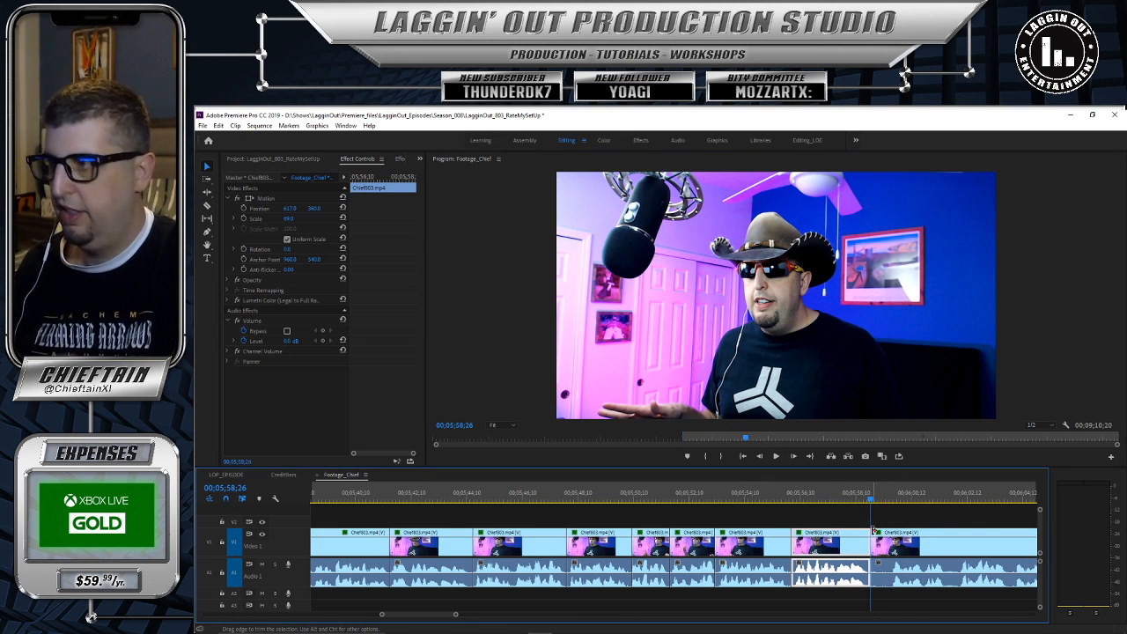
{"action": "left_click_drag", "start_coordinate": [873, 534], "coordinate": [892, 535]}
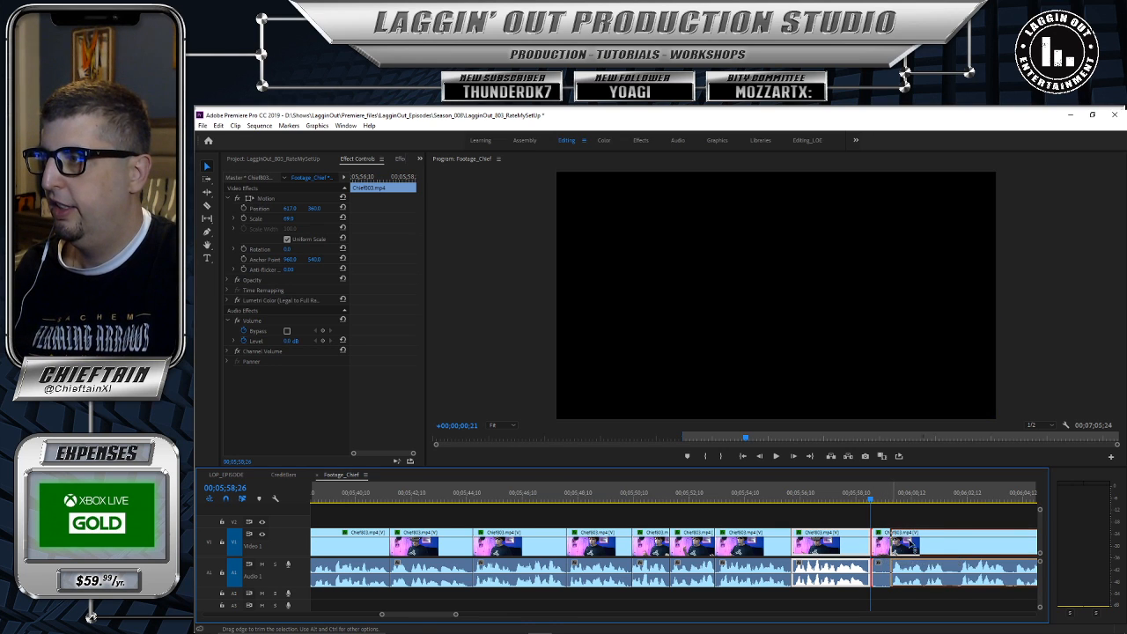
{"action": "left_click", "coordinate": [971, 536]}
{"action": "left_click_drag", "start_coordinate": [961, 540], "coordinate": [941, 540]}
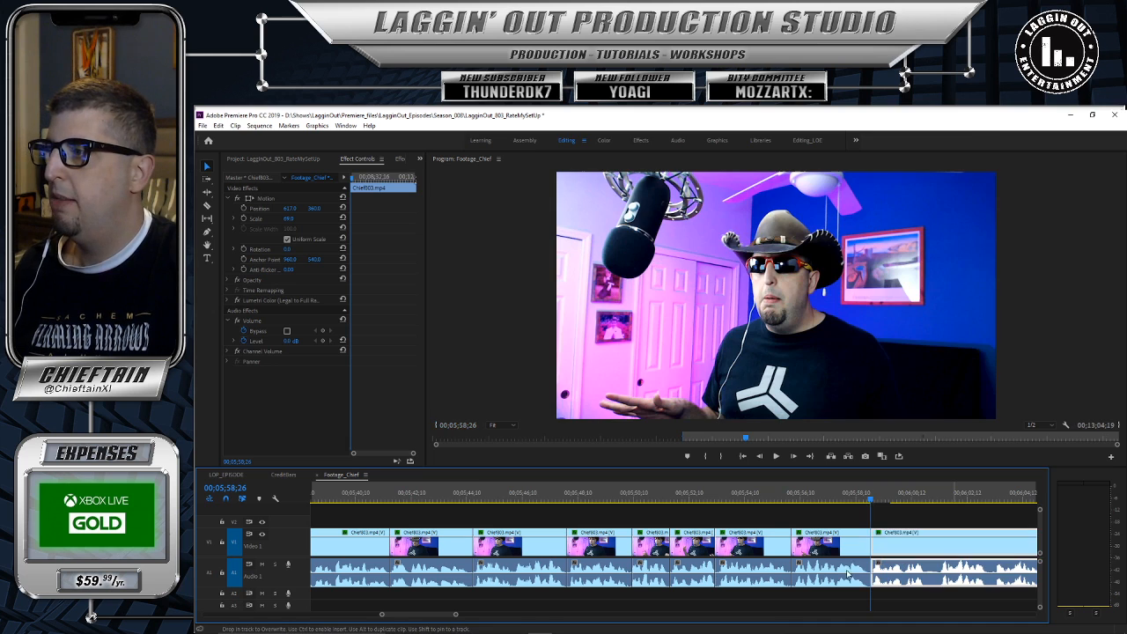
Step: Play back the new join at 00;05;58;26 from 00;05;58;05 up to 00;06;01;02
{"action": "left_click_drag", "start_coordinate": [455, 614], "coordinate": [474, 615]}
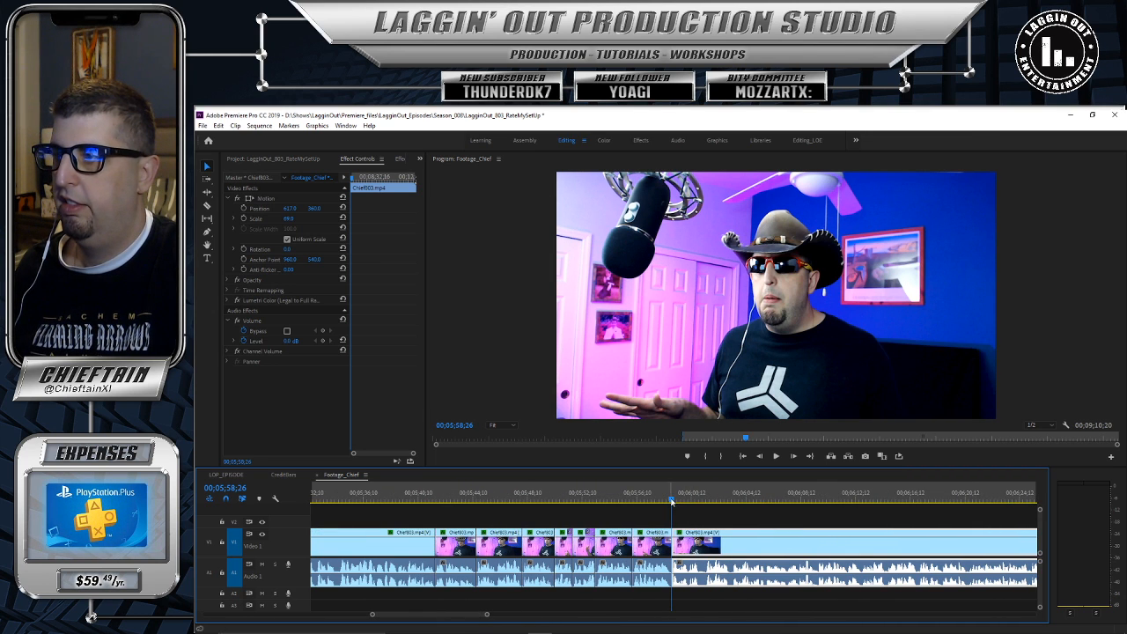
{"action": "left_click_drag", "start_coordinate": [671, 501], "coordinate": [662, 500]}
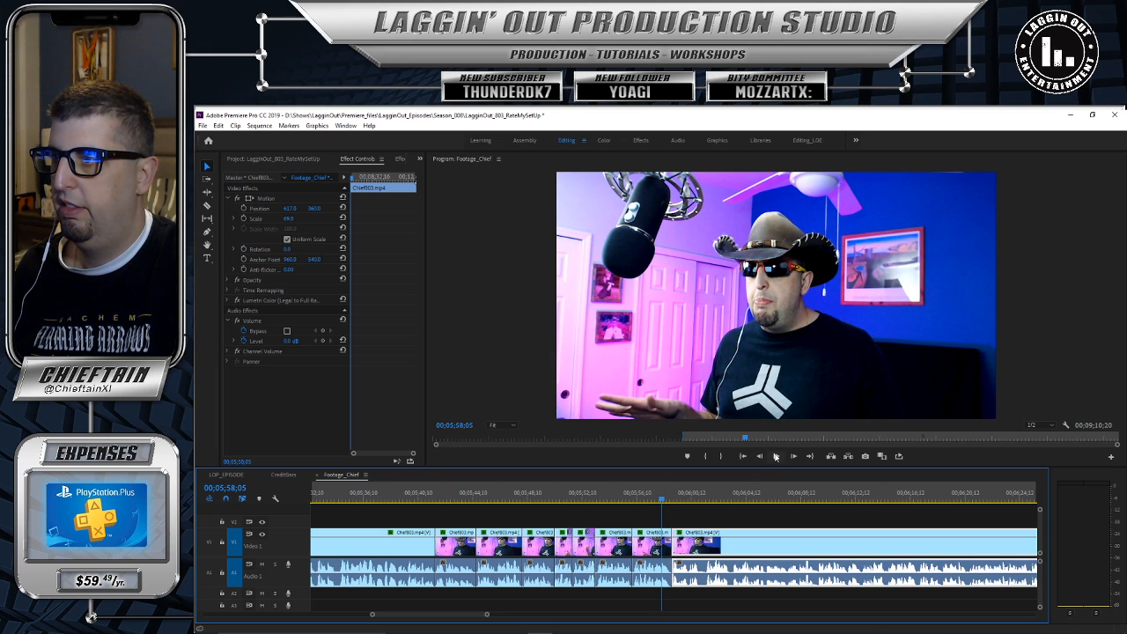
{"action": "left_click", "coordinate": [775, 456]}
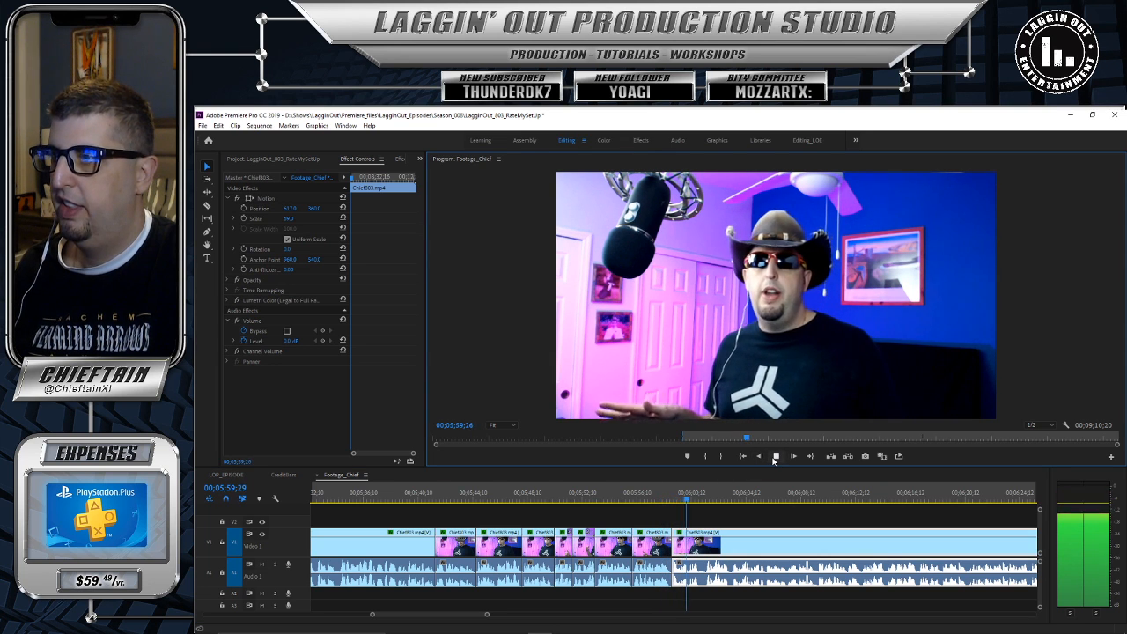
{"action": "left_click", "coordinate": [775, 459]}
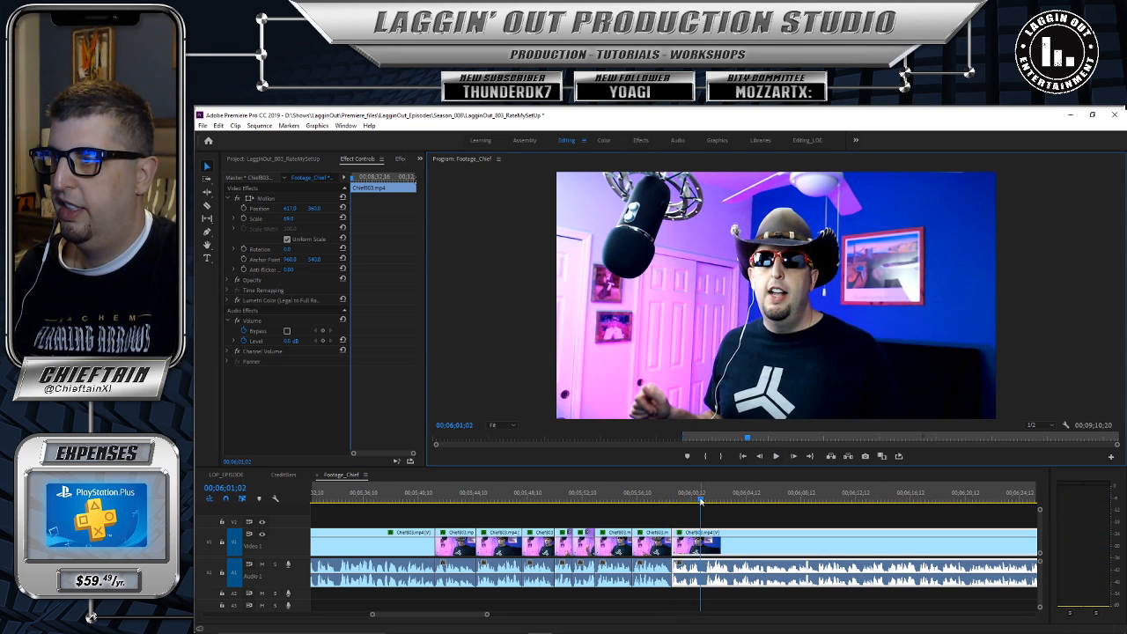
Step: Split the last clip at 00;06;00;27, trim the pause from the second piece's start and move it back against the cut
{"action": "left_click_drag", "start_coordinate": [701, 500], "coordinate": [698, 500]}
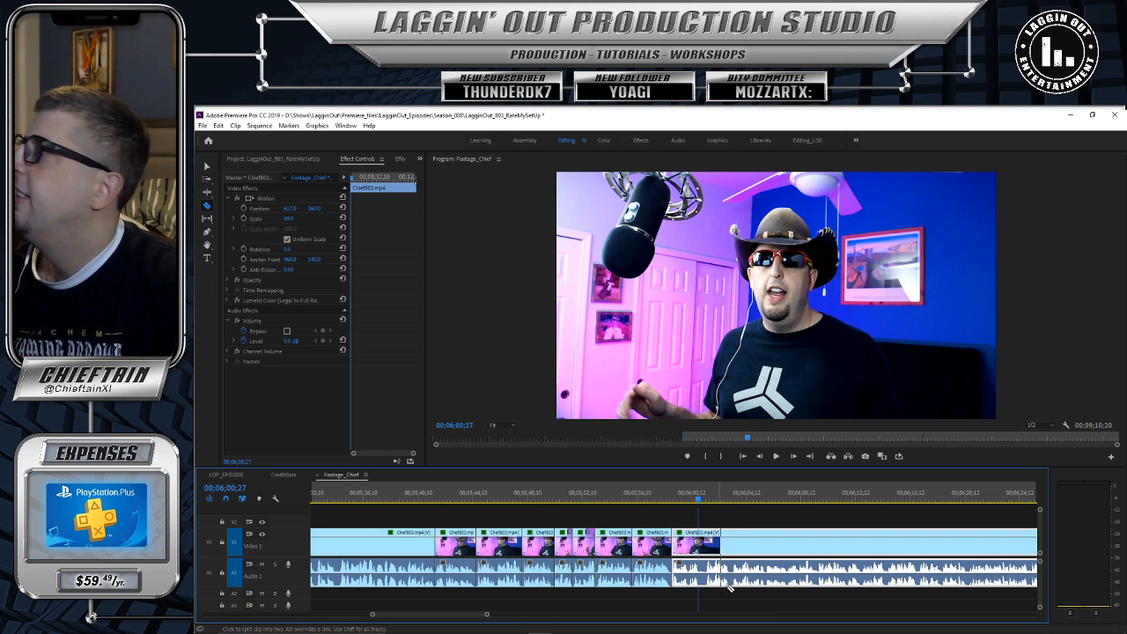
{"action": "left_click", "coordinate": [700, 535]}
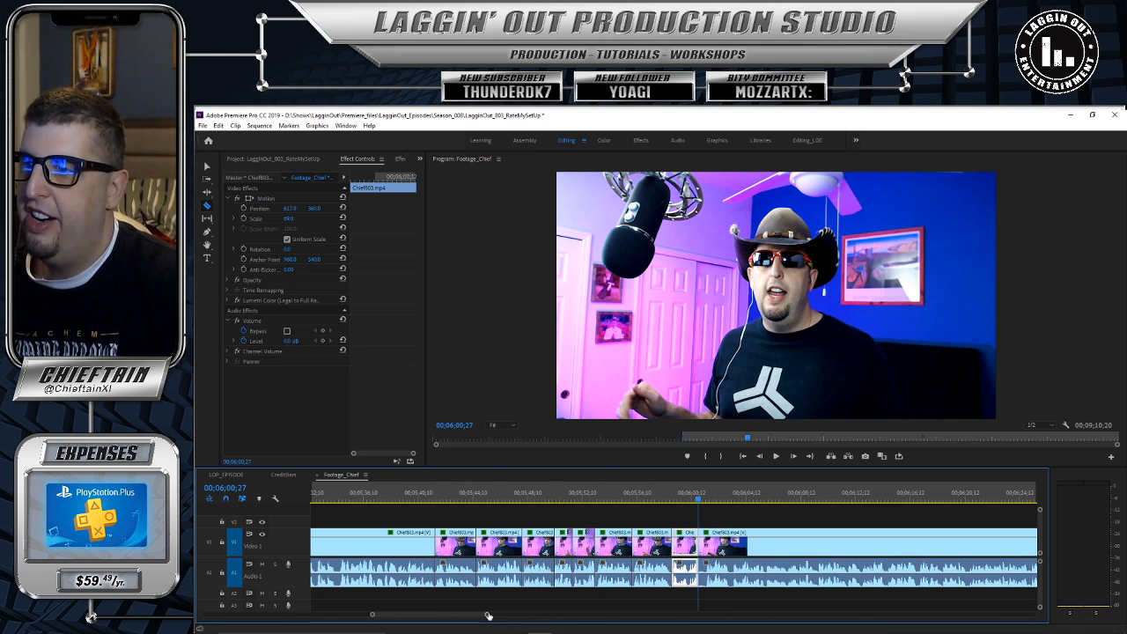
{"action": "left_click_drag", "start_coordinate": [489, 616], "coordinate": [418, 613]}
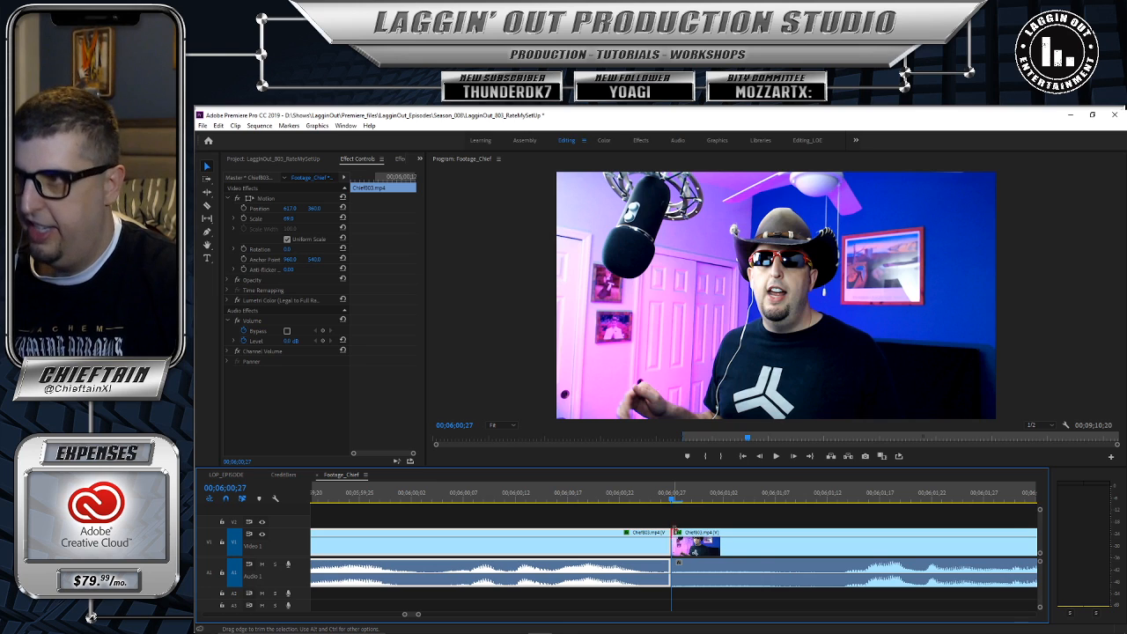
{"action": "left_click_drag", "start_coordinate": [720, 546], "coordinate": [841, 548]}
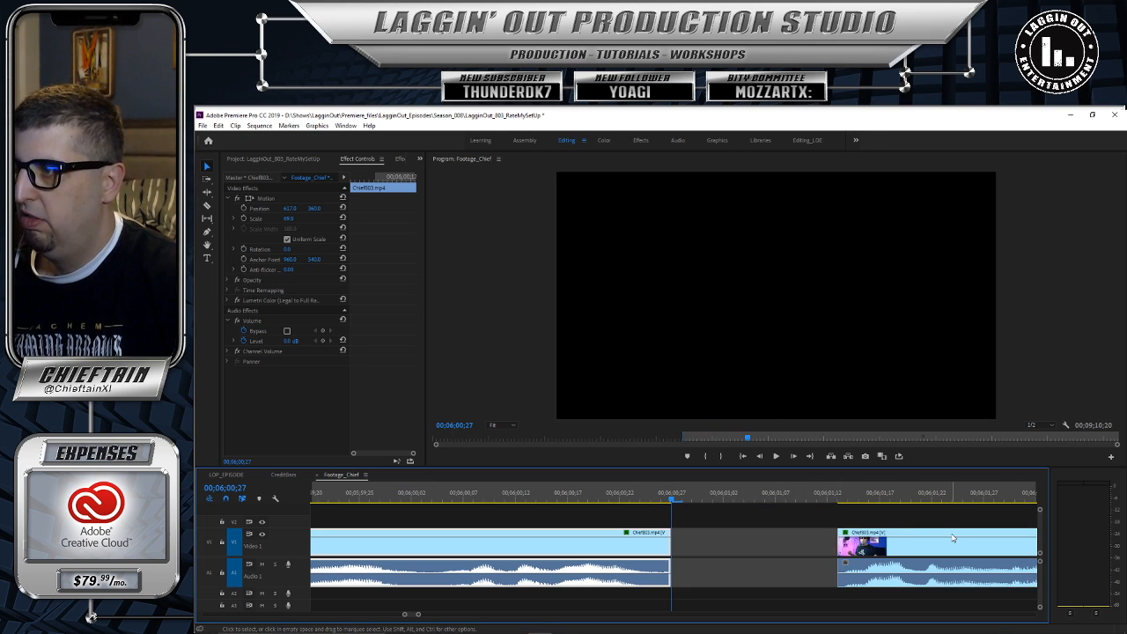
{"action": "left_click_drag", "start_coordinate": [952, 537], "coordinate": [811, 545]}
{"action": "left_click_drag", "start_coordinate": [795, 551], "coordinate": [786, 551]}
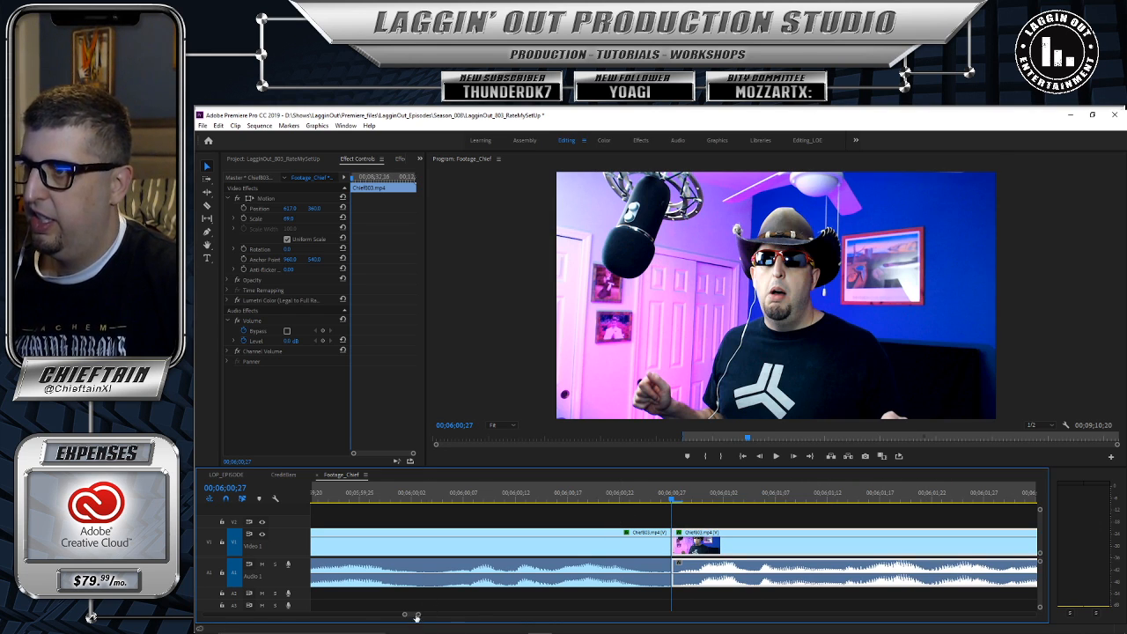
Step: Play back the join at 00;06;00;27 and the footage after it up to 00;06;26;22
{"action": "left_click_drag", "start_coordinate": [417, 616], "coordinate": [444, 617]}
{"action": "left_click", "coordinate": [622, 497]}
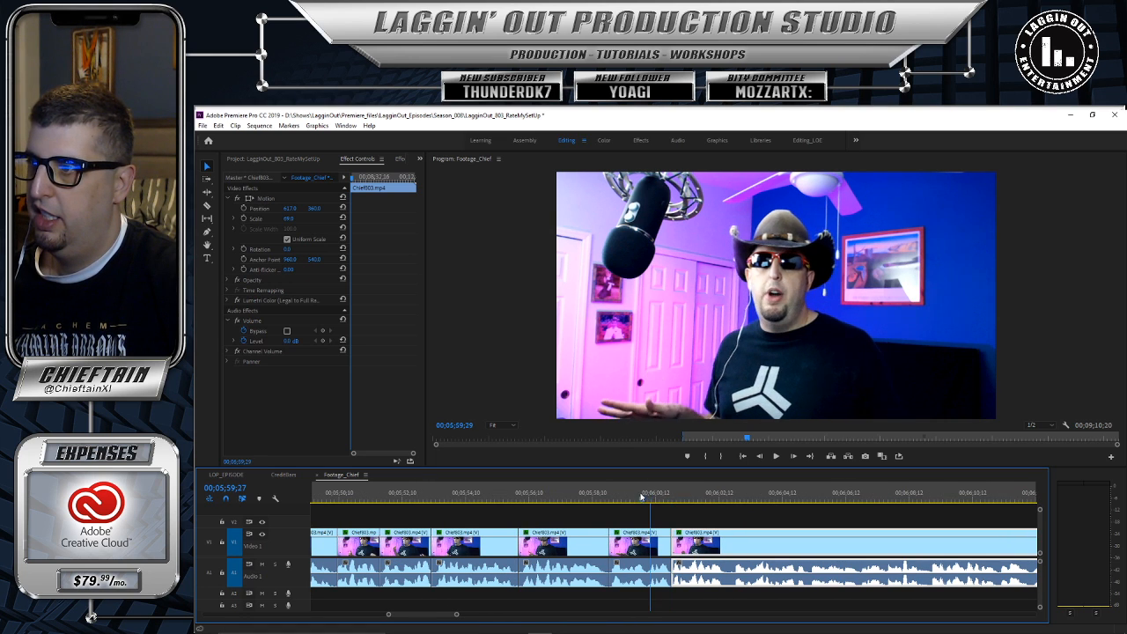
{"action": "left_click", "coordinate": [776, 456]}
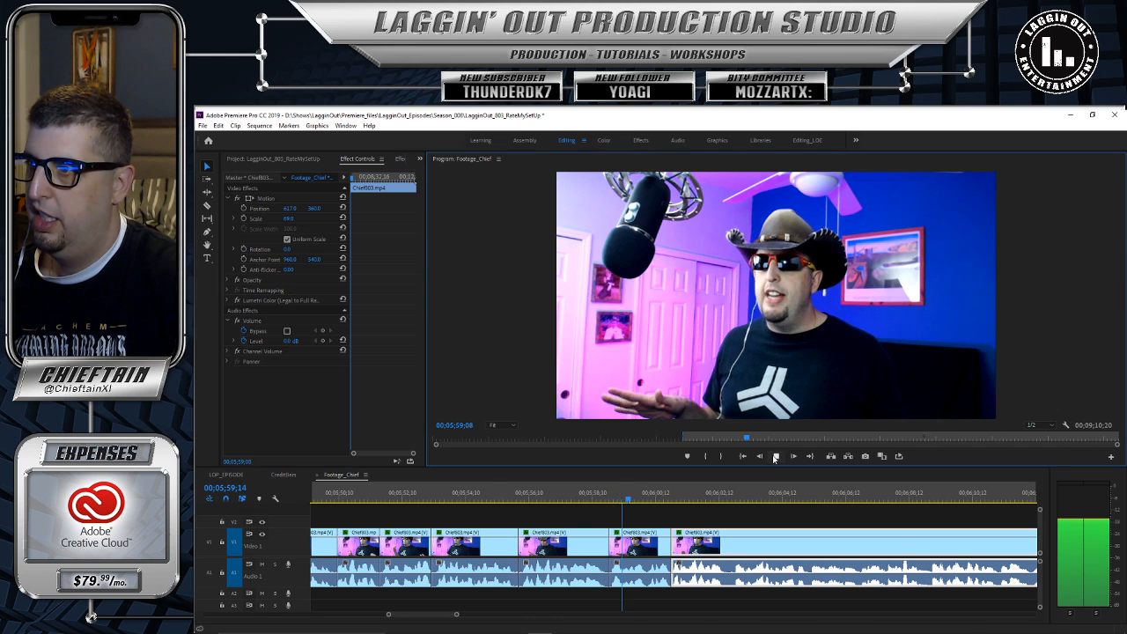
{"action": "left_click", "coordinate": [776, 456]}
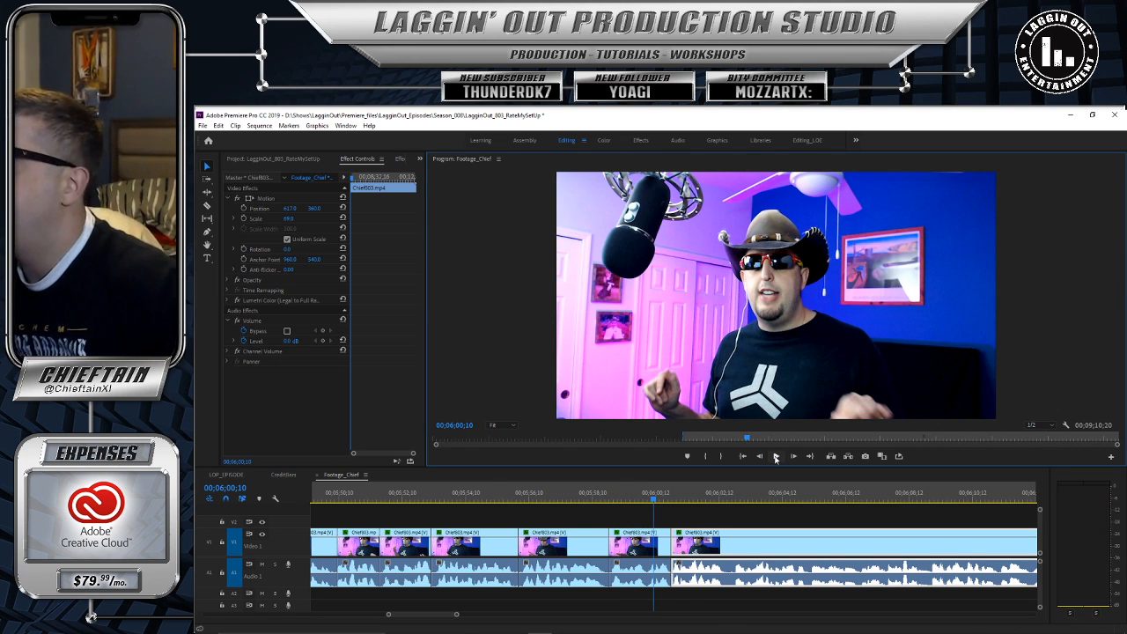
{"action": "left_click", "coordinate": [776, 456]}
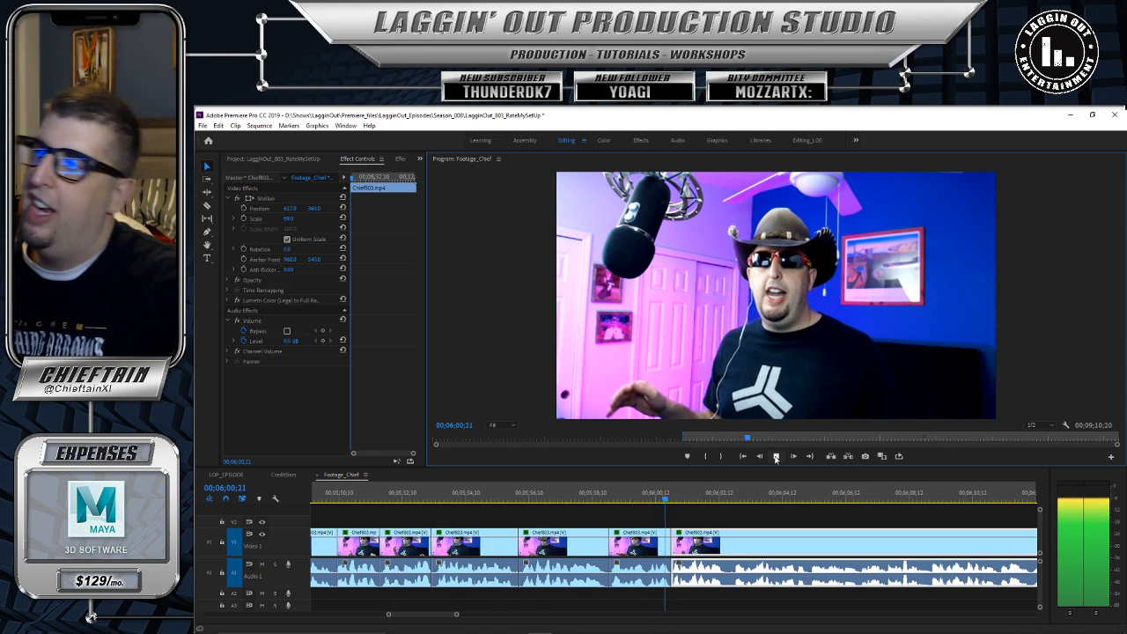
{"action": "left_click", "coordinate": [776, 457]}
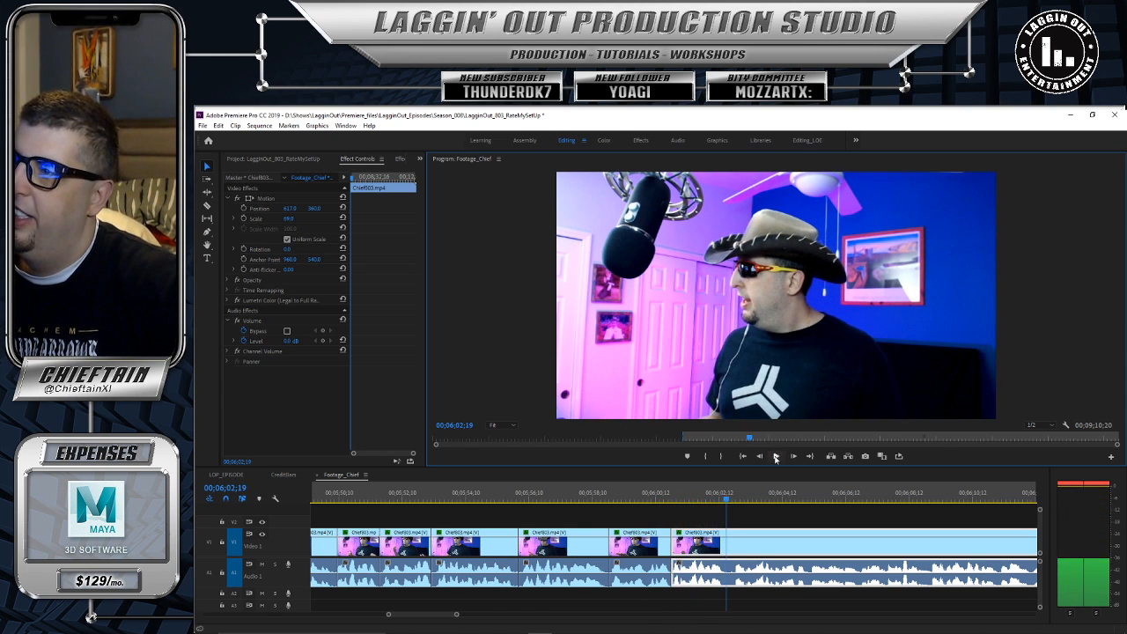
{"action": "left_click", "coordinate": [776, 456]}
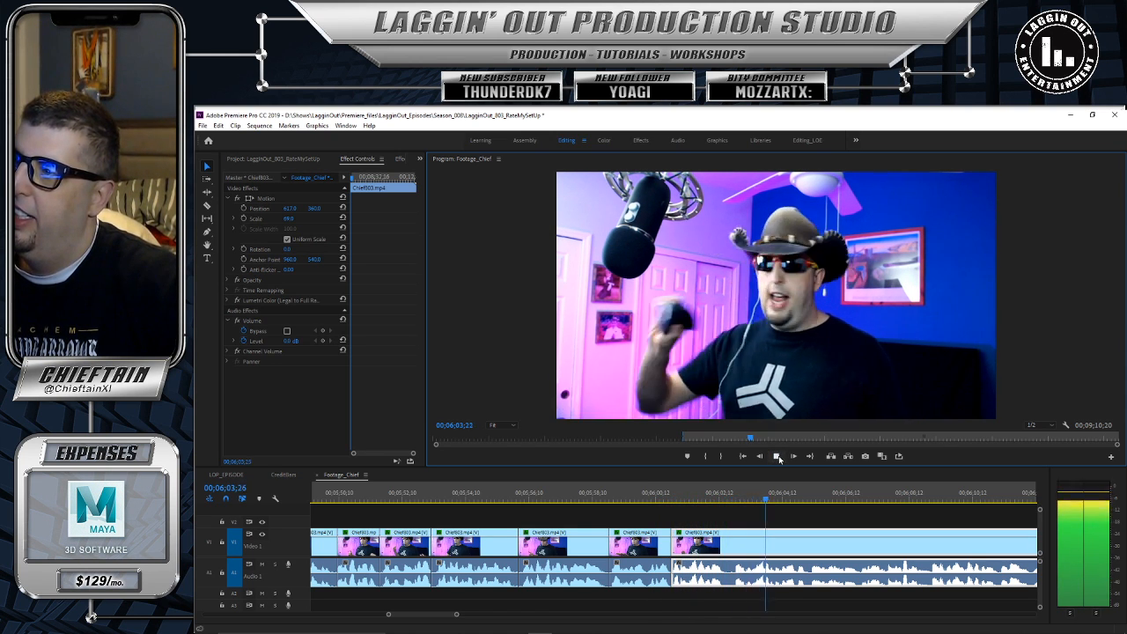
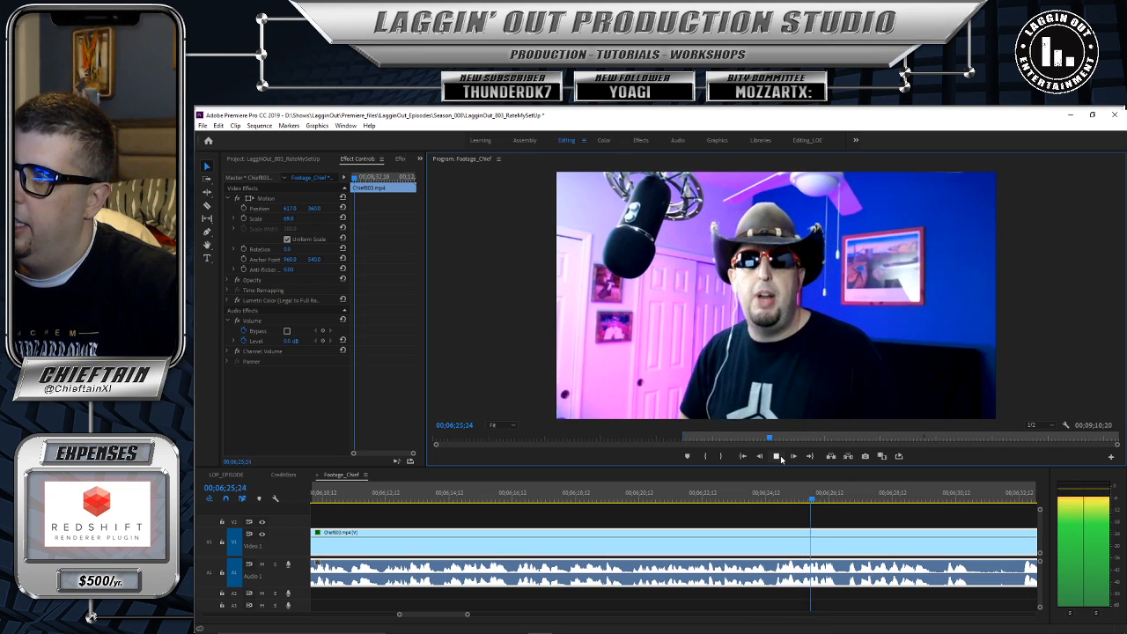
{"action": "left_click", "coordinate": [779, 457]}
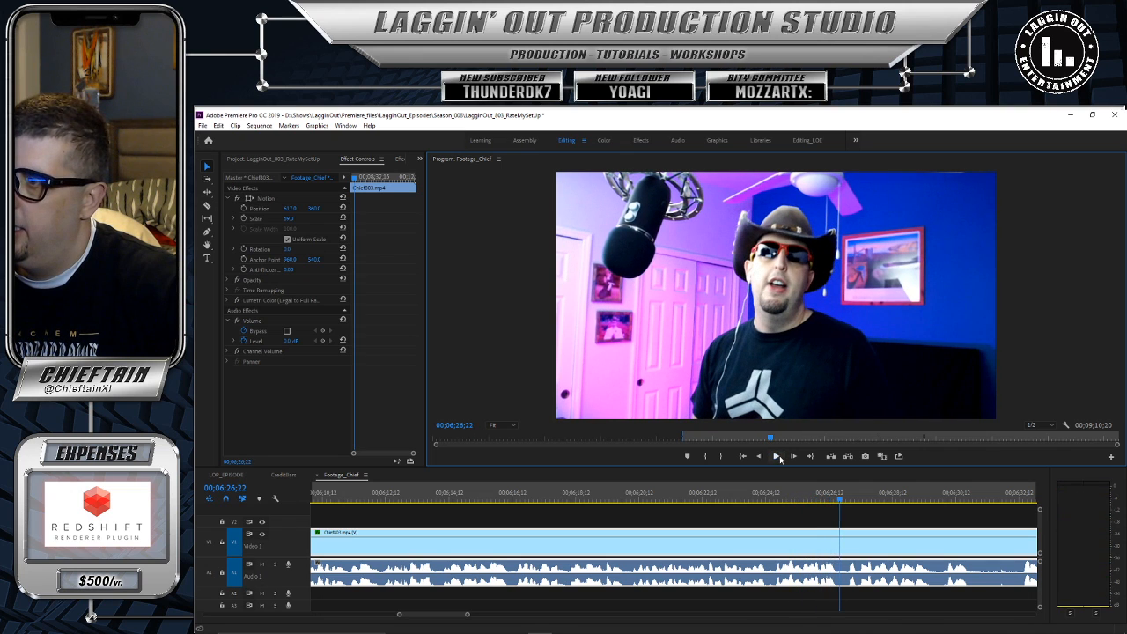
Step: Split the last clip at 00;06;26;19, trim the pause from the second piece's start and close the gap
{"action": "left_click", "coordinate": [836, 498]}
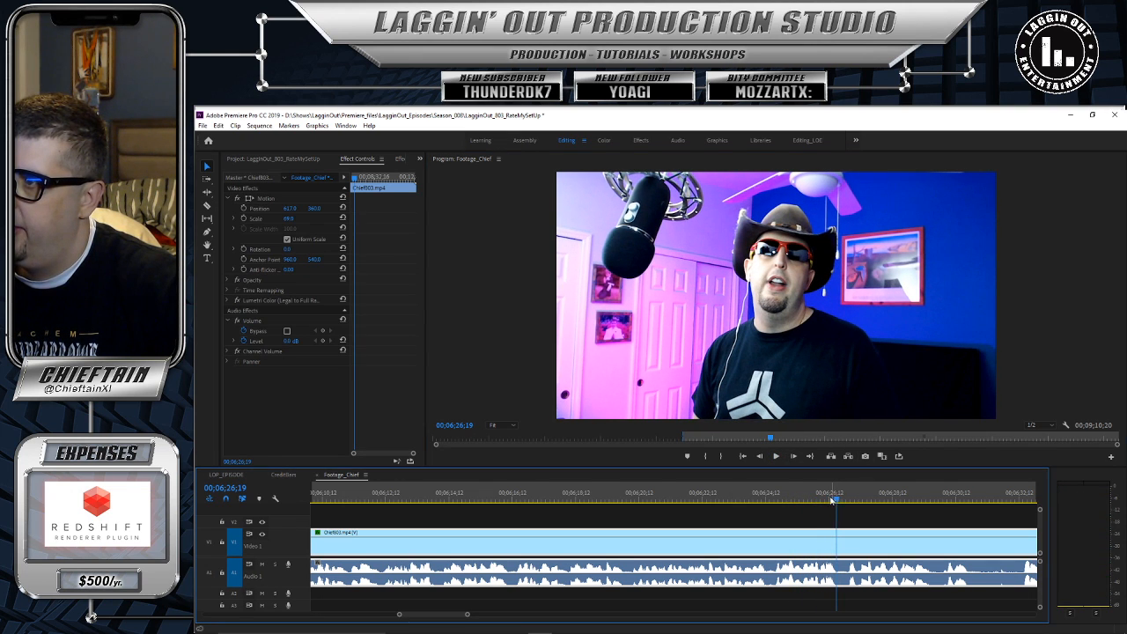
{"action": "left_click", "coordinate": [839, 545]}
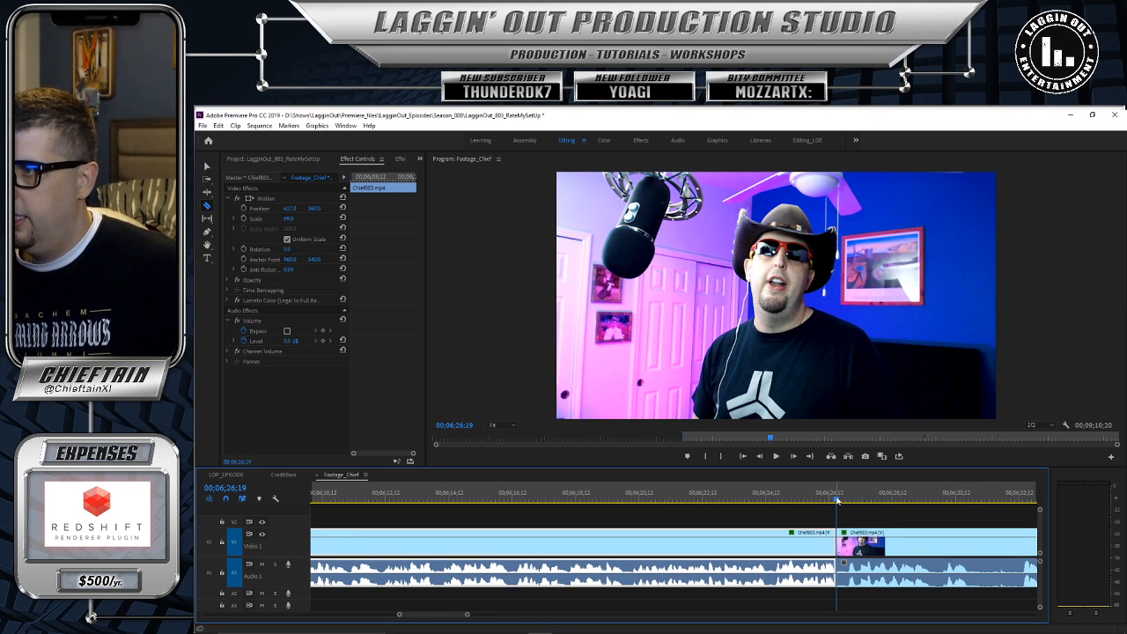
{"action": "key", "text": "v"}
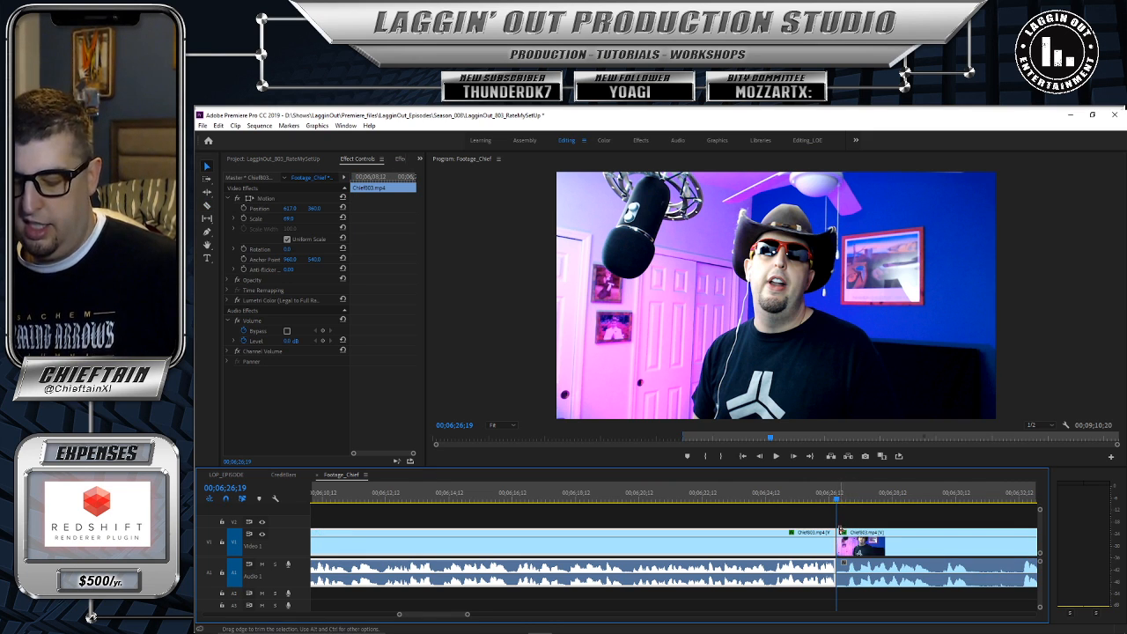
{"action": "left_click_drag", "start_coordinate": [837, 541], "coordinate": [847, 541]}
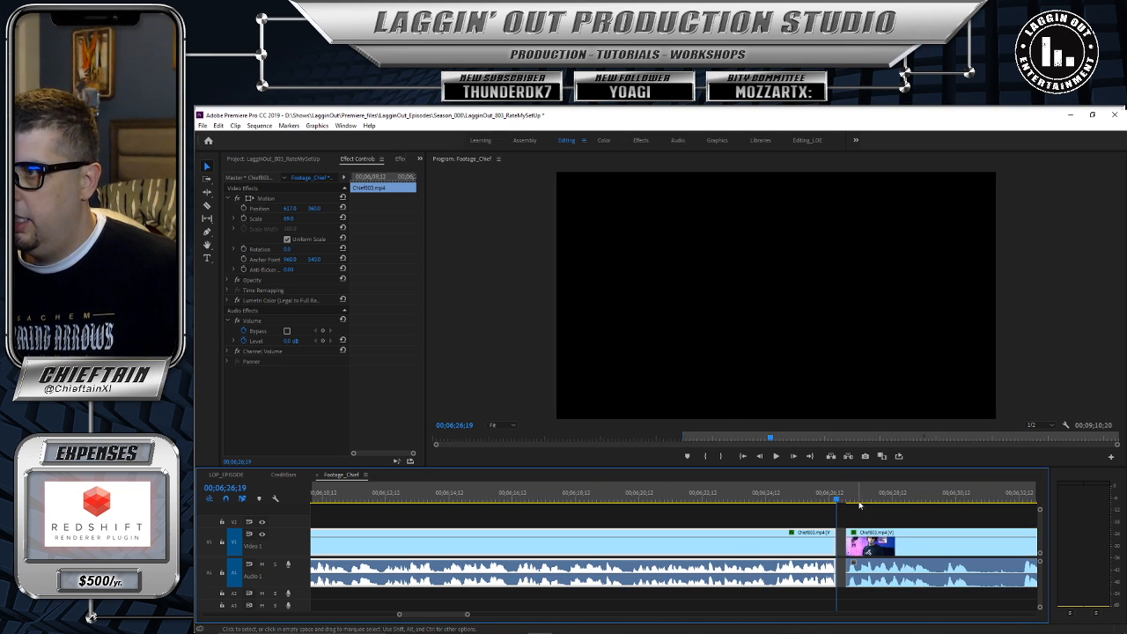
{"action": "left_click_drag", "start_coordinate": [943, 537], "coordinate": [934, 542]}
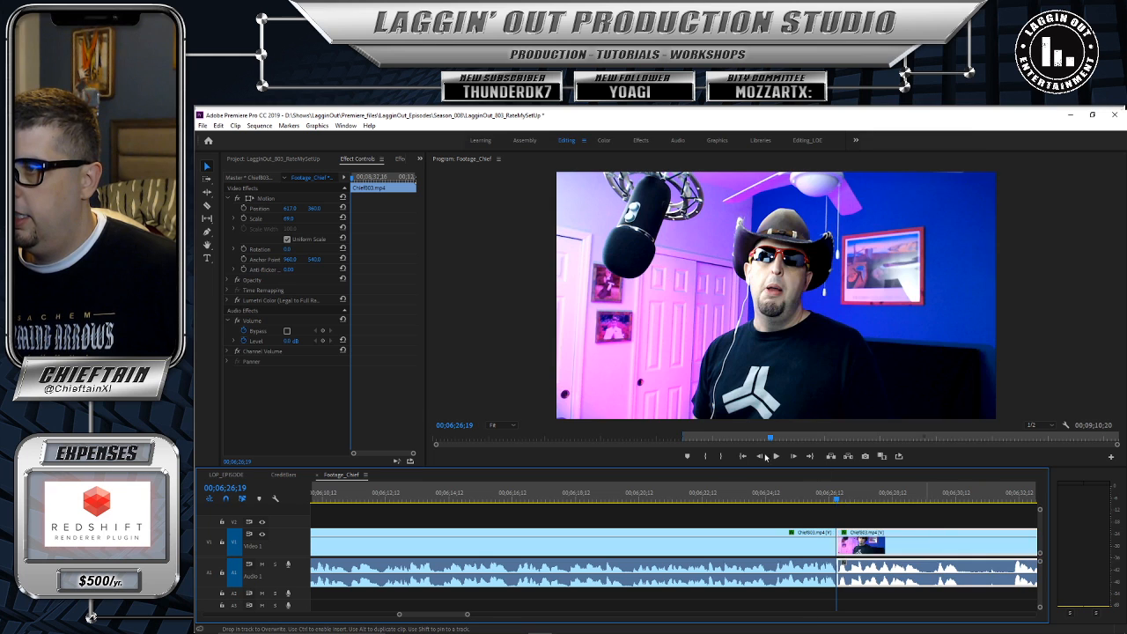
Step: Play the footage from 00;06;26;19 to locate the next pause and split the last clip at 00;06;28;24
{"action": "left_click", "coordinate": [777, 456]}
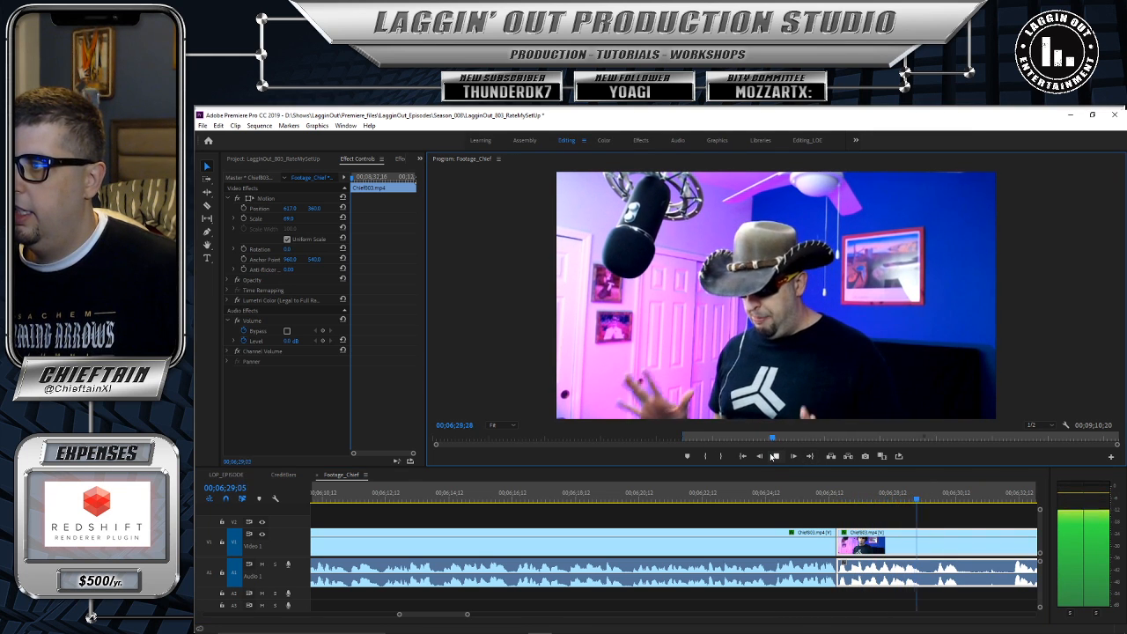
{"action": "left_click_drag", "start_coordinate": [923, 498], "coordinate": [894, 499]}
{"action": "left_click", "coordinate": [776, 457]}
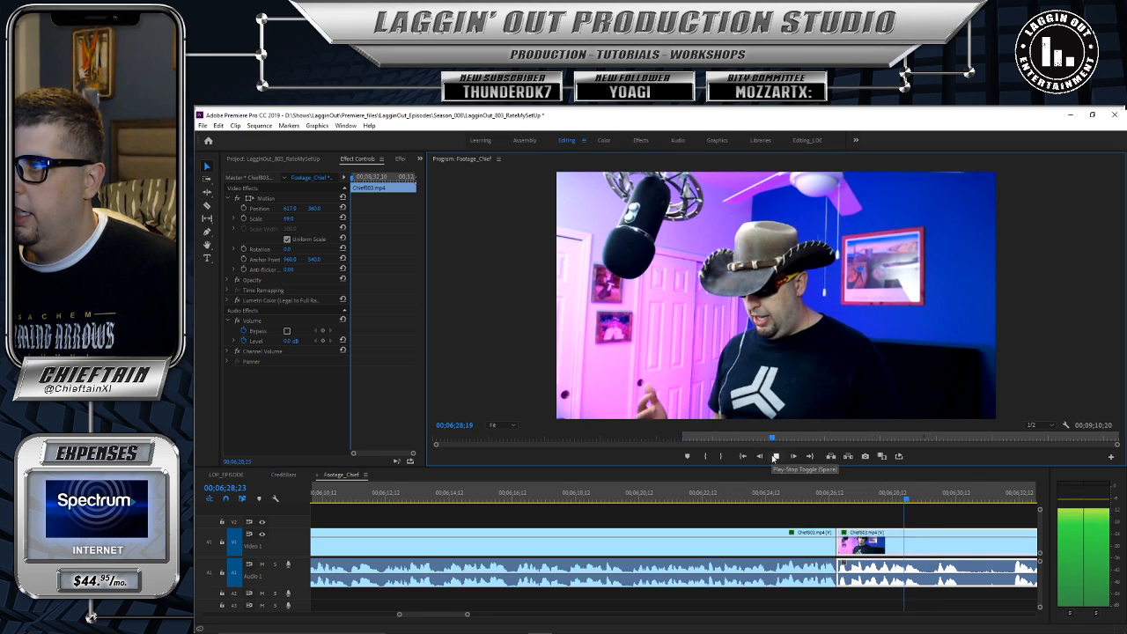
{"action": "left_click", "coordinate": [775, 457]}
{"action": "left_click_drag", "start_coordinate": [911, 500], "coordinate": [907, 500]}
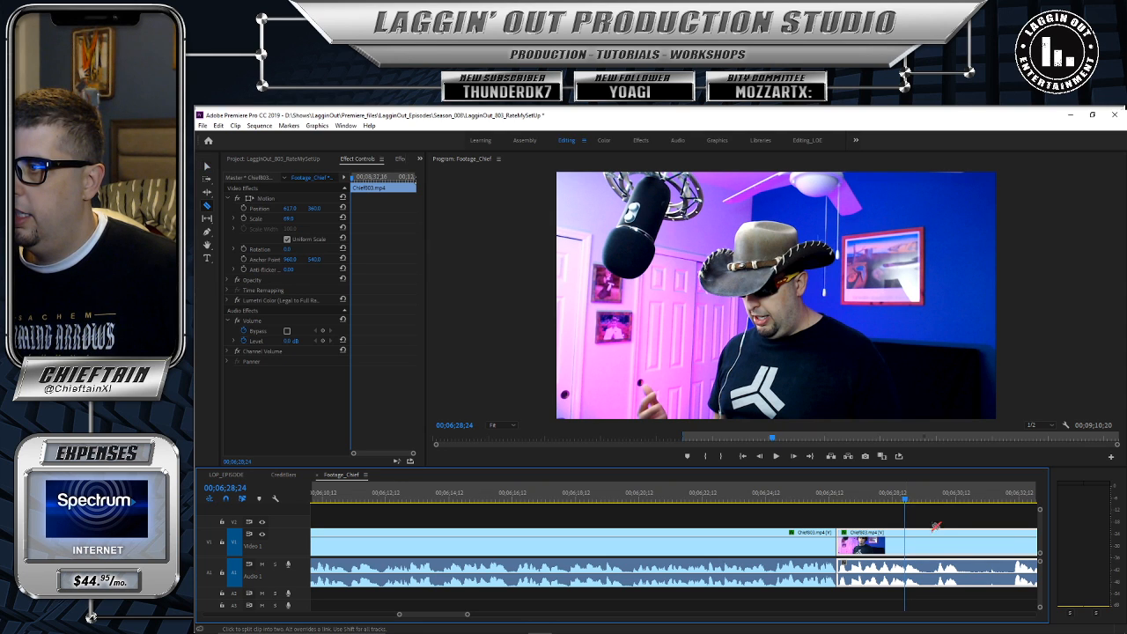
{"action": "left_click", "coordinate": [906, 535]}
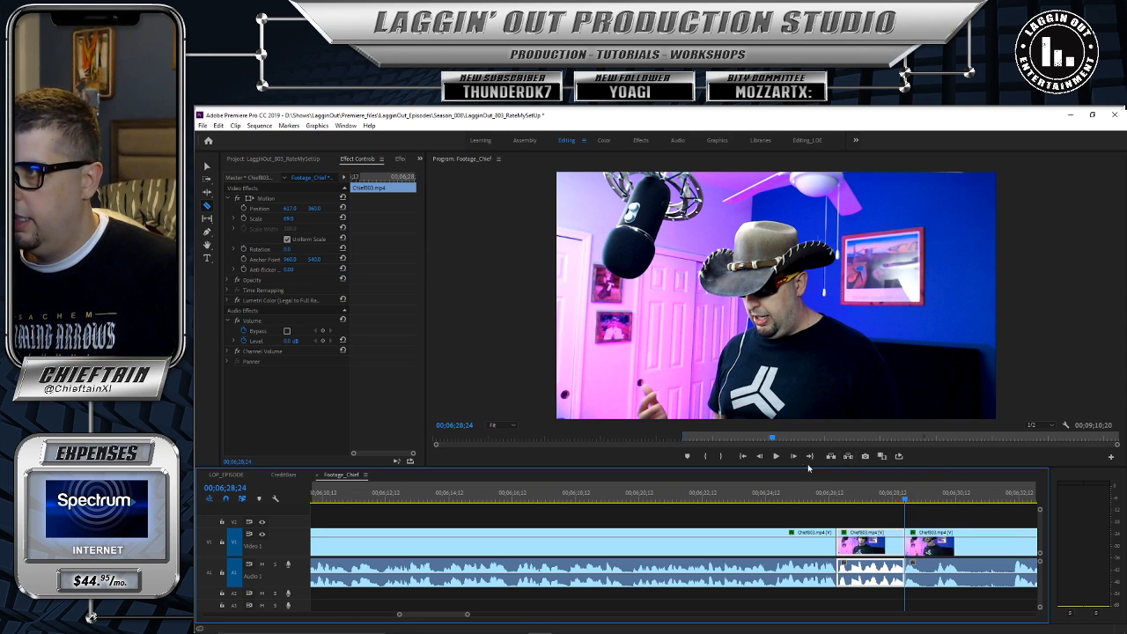
Step: Play on to where the speech resumes and split the last clip again at 00;06;32;05
{"action": "left_click", "coordinate": [778, 457]}
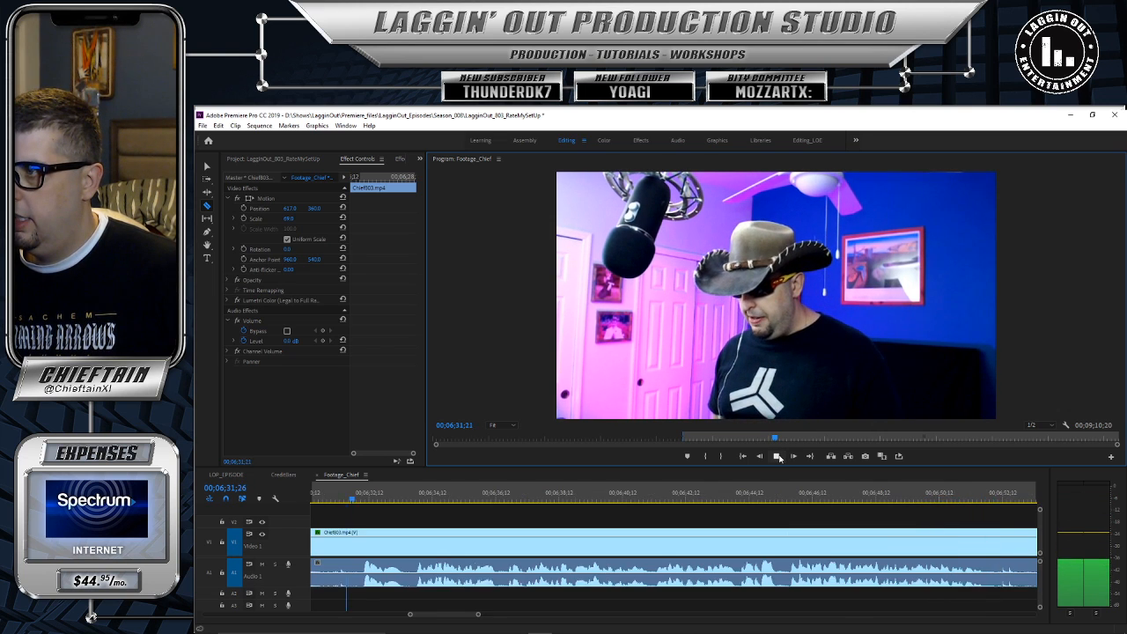
{"action": "left_click", "coordinate": [777, 456]}
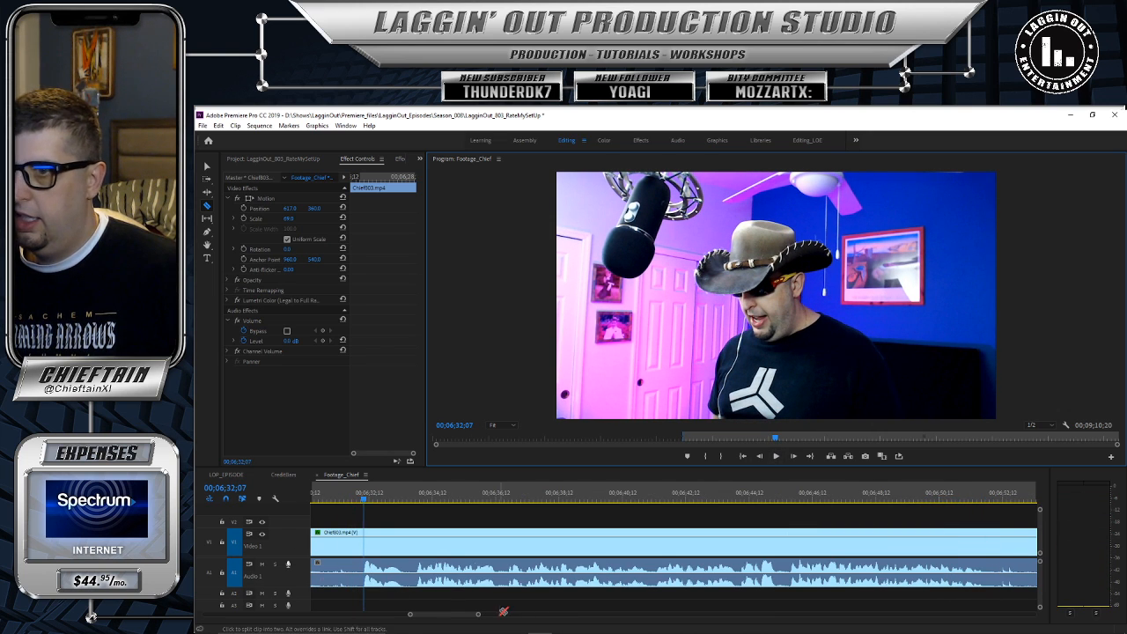
{"action": "left_click_drag", "start_coordinate": [446, 618], "coordinate": [443, 618]}
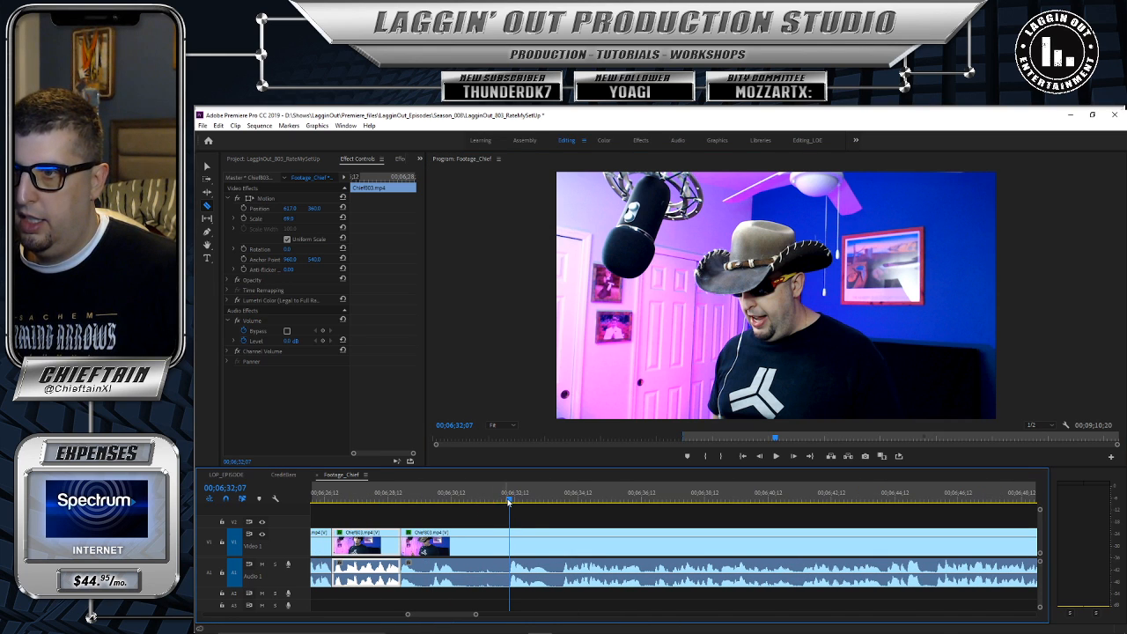
{"action": "left_click_drag", "start_coordinate": [508, 499], "coordinate": [507, 499]}
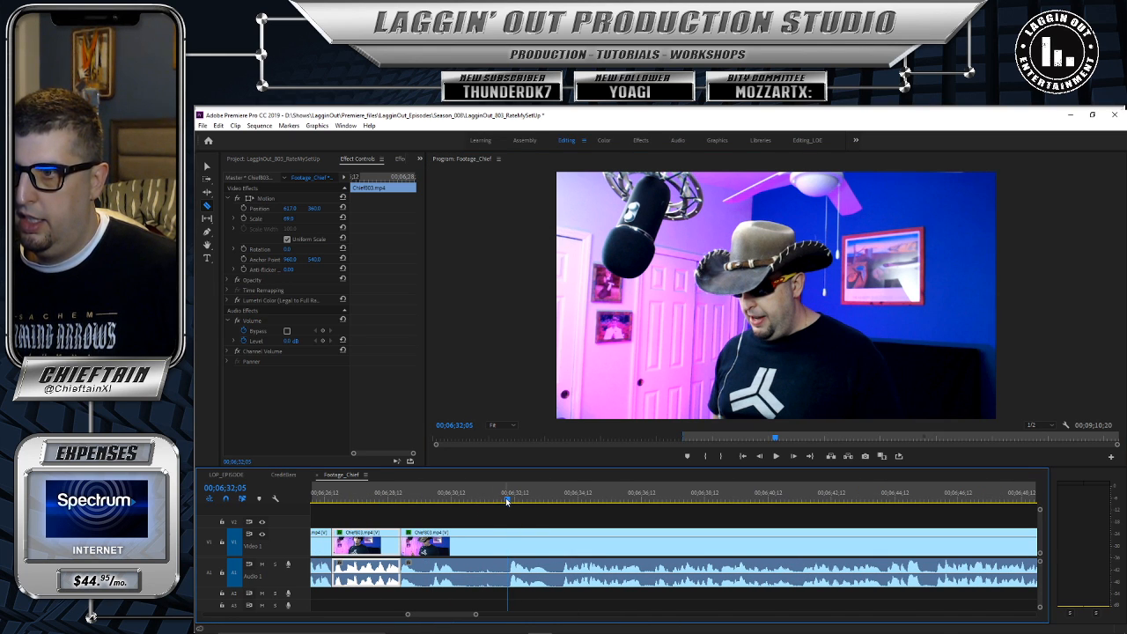
{"action": "left_click", "coordinate": [506, 551]}
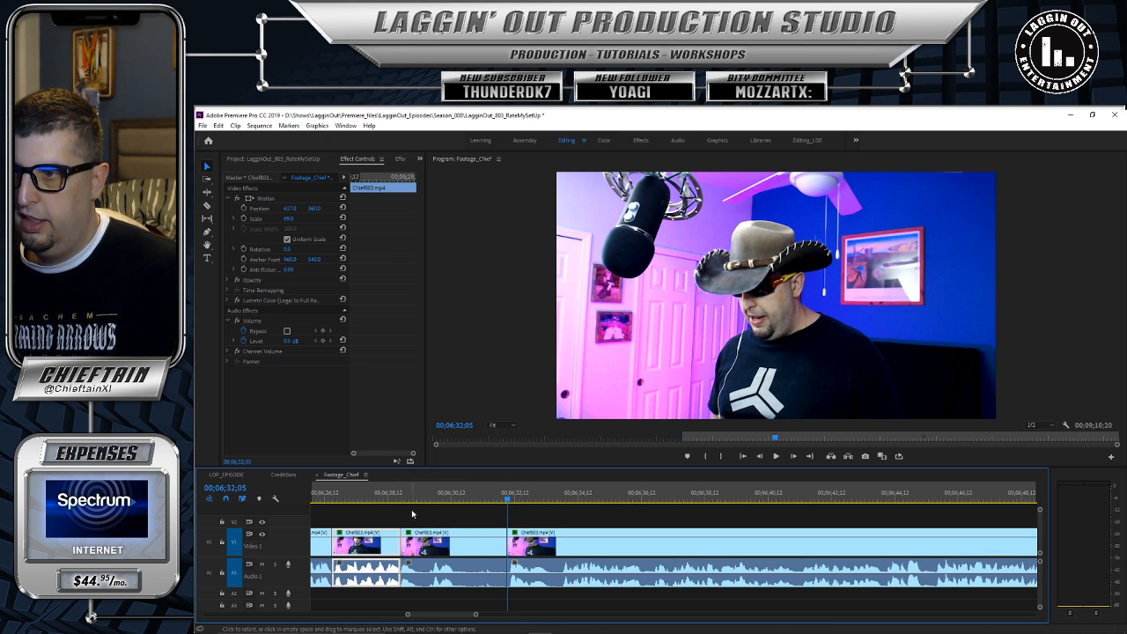
Step: Delete the piece between 00;06;28;24 and 00;06;32;05 and move the last clip back to close the gap
{"action": "left_click", "coordinate": [478, 536]}
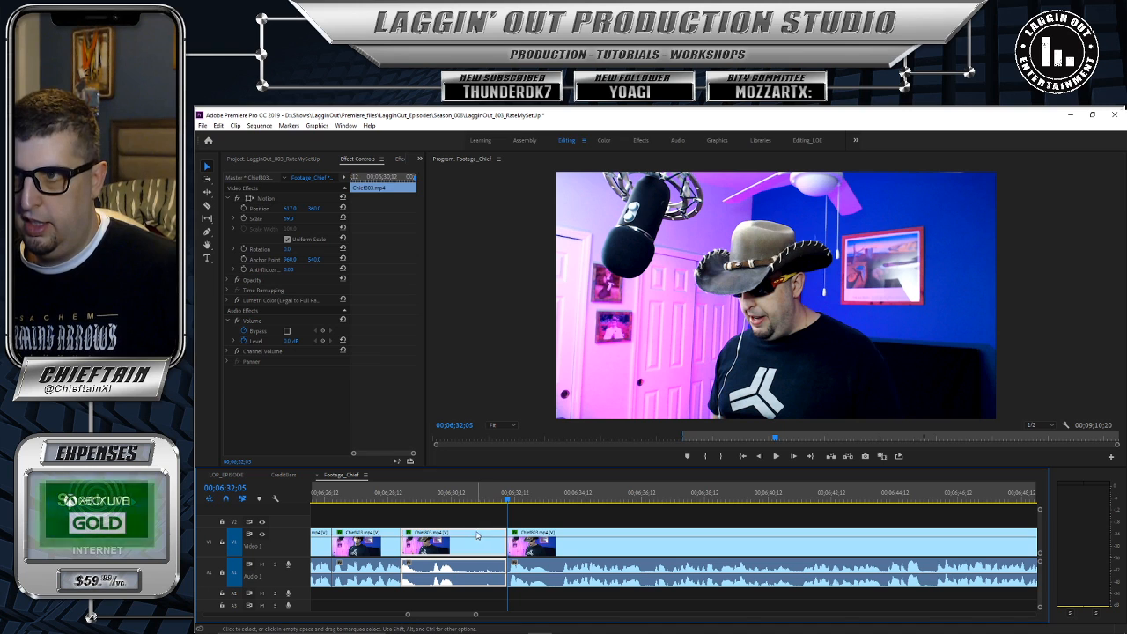
{"action": "key", "text": "Delete"}
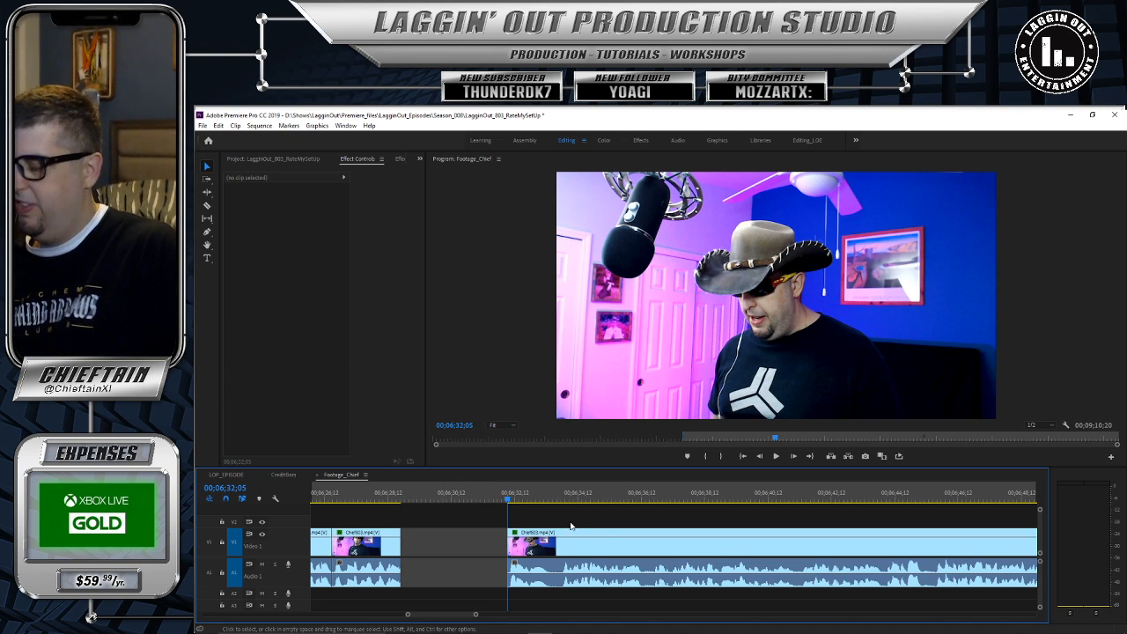
{"action": "left_click", "coordinate": [606, 535]}
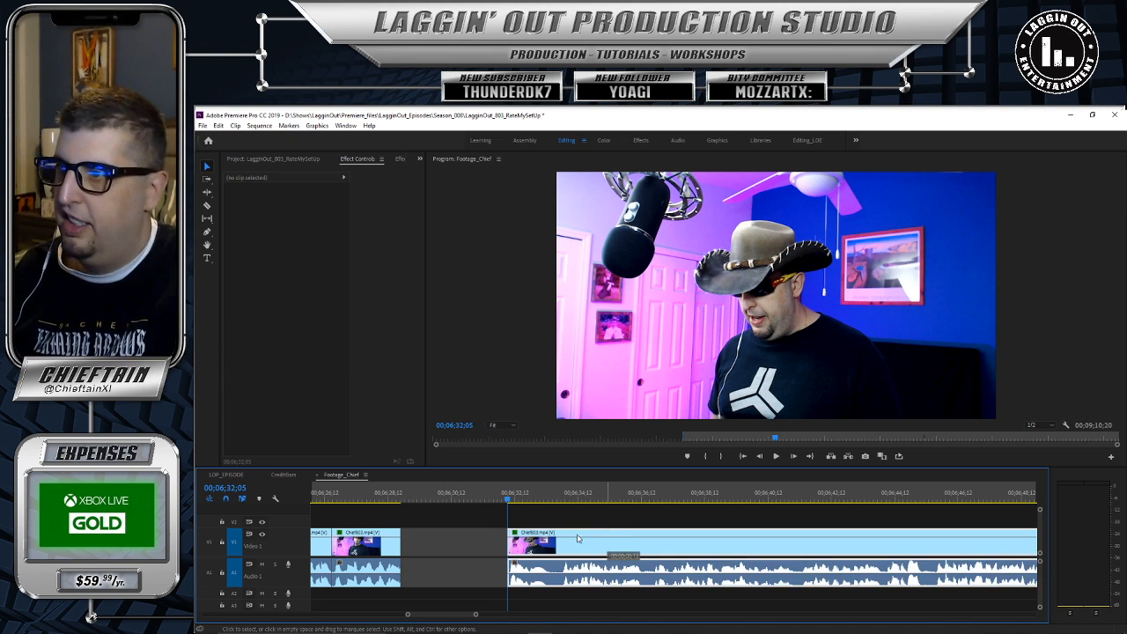
{"action": "left_click_drag", "start_coordinate": [577, 538], "coordinate": [504, 544]}
Step: Play back the new join at 00;06;28;24 and the speech just after it
{"action": "left_click_drag", "start_coordinate": [393, 495], "coordinate": [373, 494]}
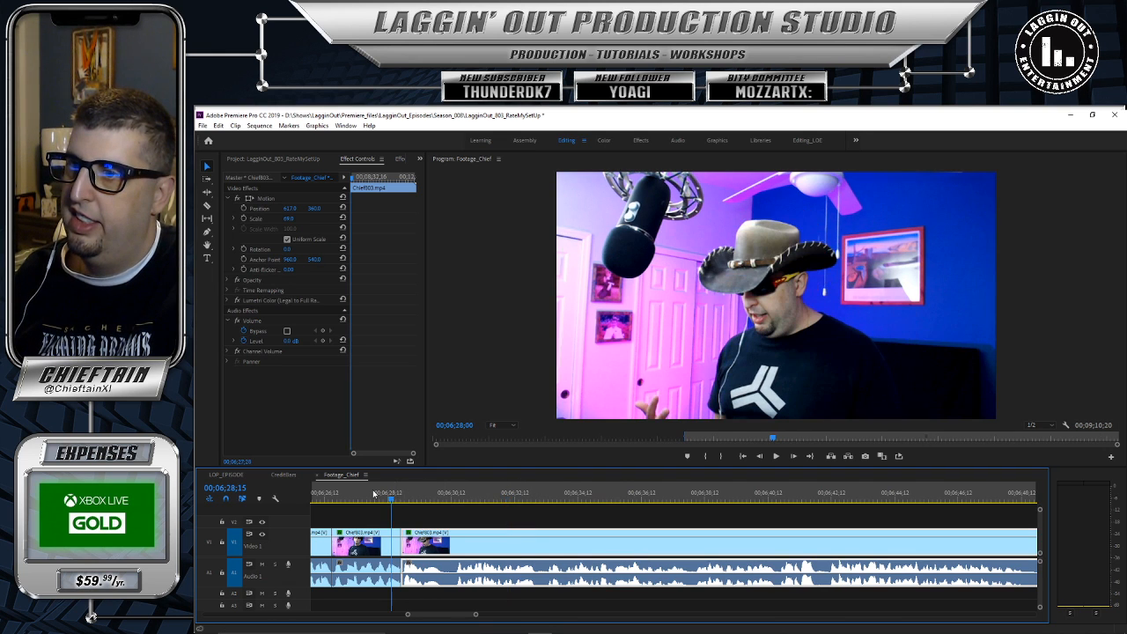
{"action": "left_click", "coordinate": [775, 456]}
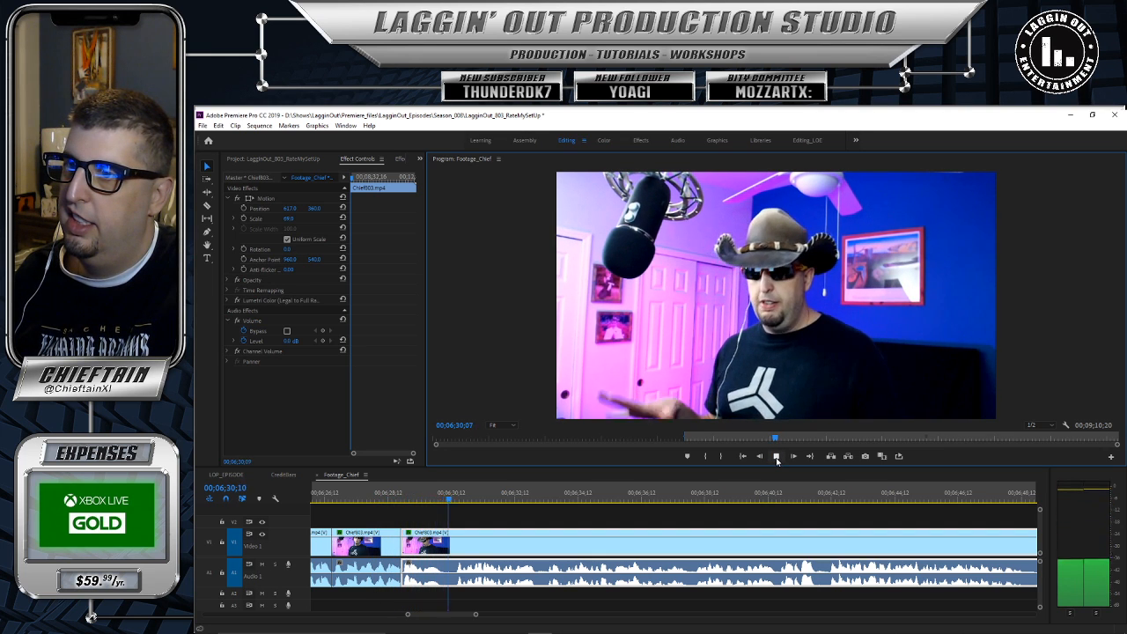
{"action": "key", "text": "space"}
Step: Split the last clip at 00;06;30;05, trim the pause from the second piece's start and close the gap
{"action": "left_click_drag", "start_coordinate": [464, 500], "coordinate": [445, 500]}
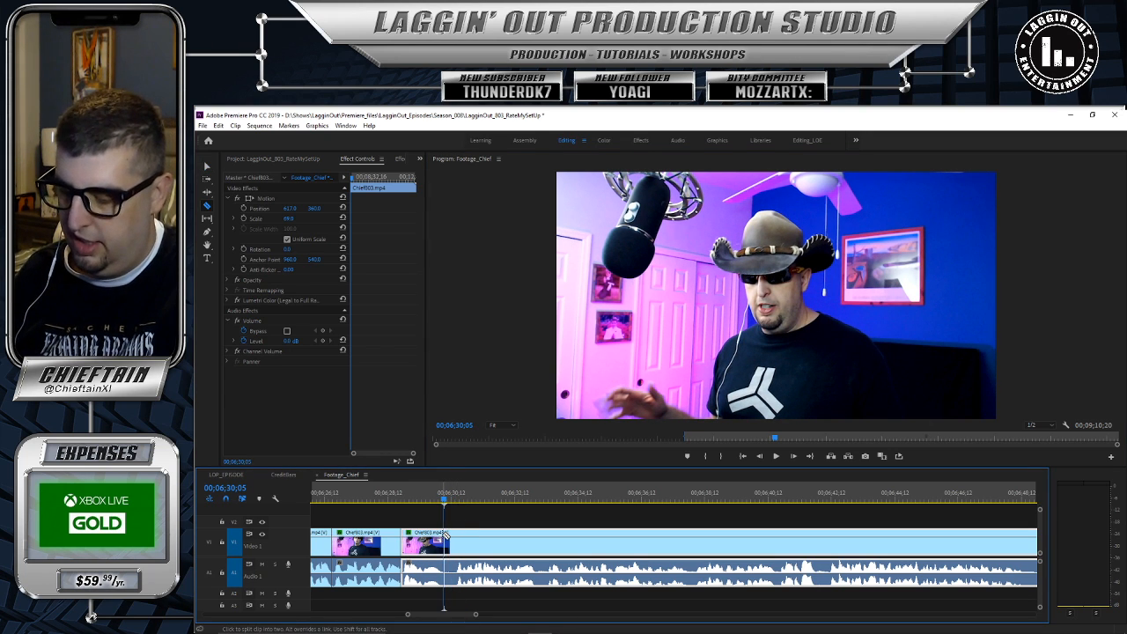
{"action": "left_click", "coordinate": [447, 537]}
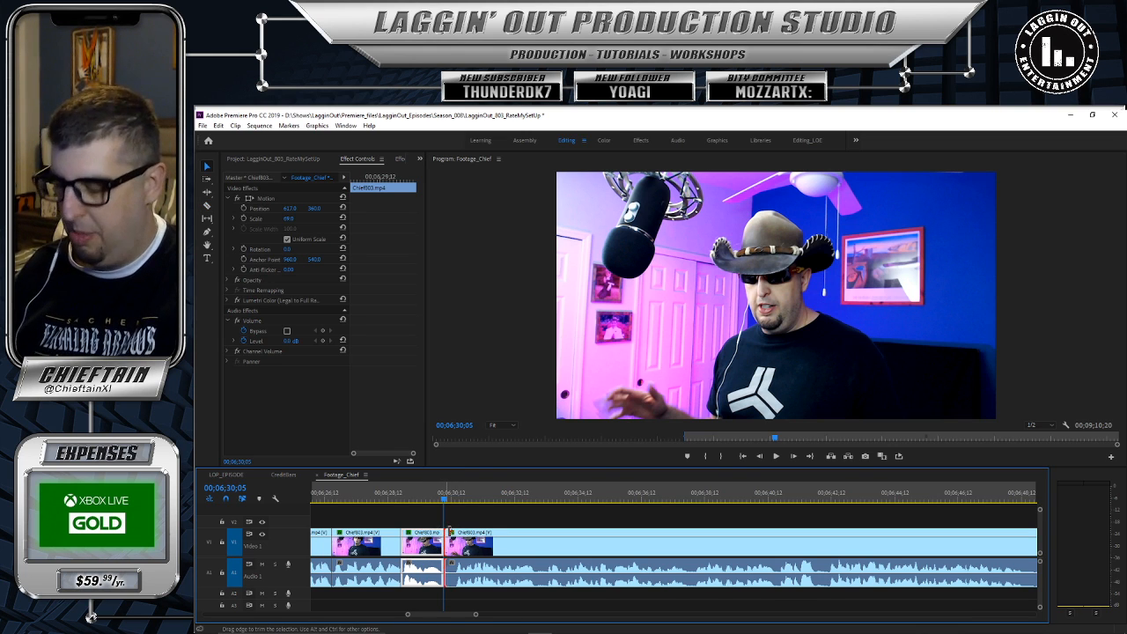
{"action": "left_click_drag", "start_coordinate": [449, 533], "coordinate": [455, 534]}
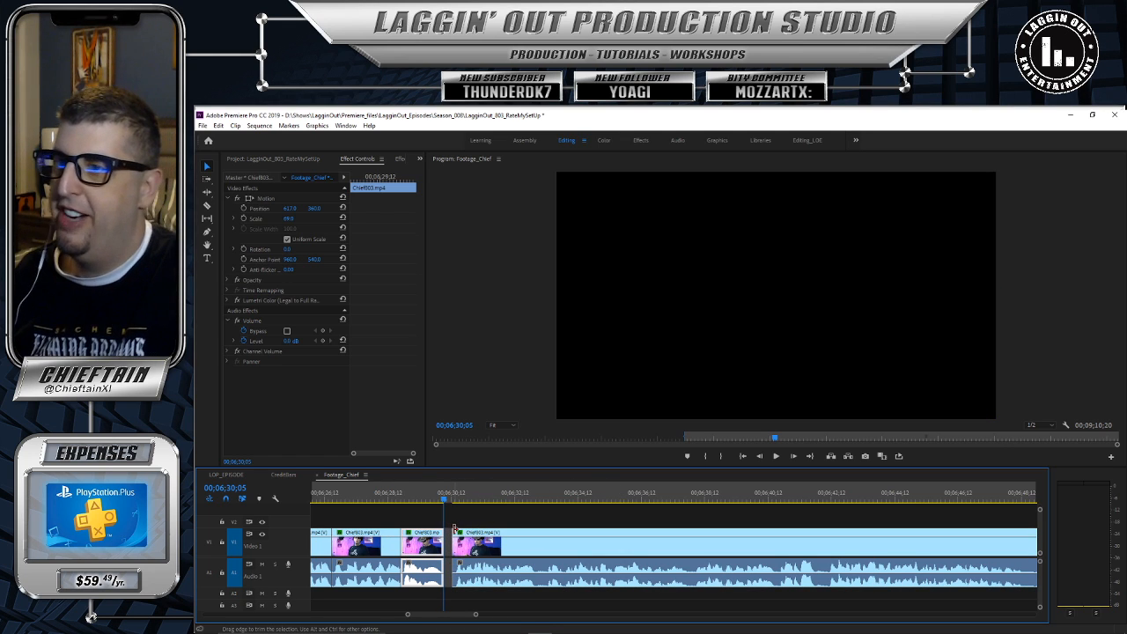
{"action": "left_click_drag", "start_coordinate": [456, 532], "coordinate": [458, 533]}
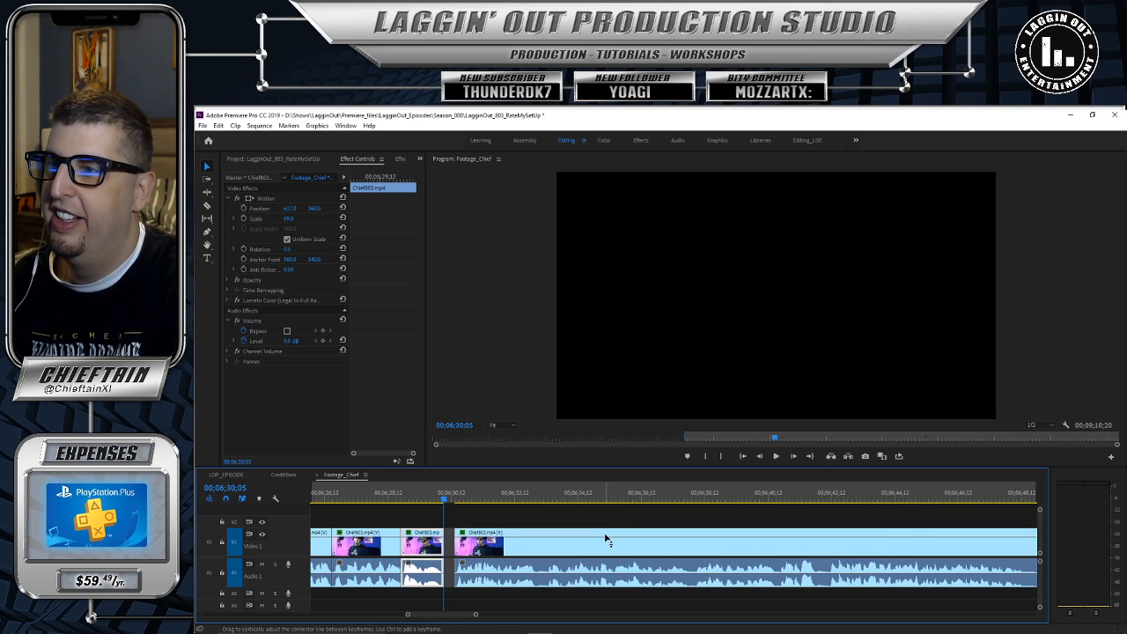
{"action": "left_click_drag", "start_coordinate": [598, 536], "coordinate": [594, 536]}
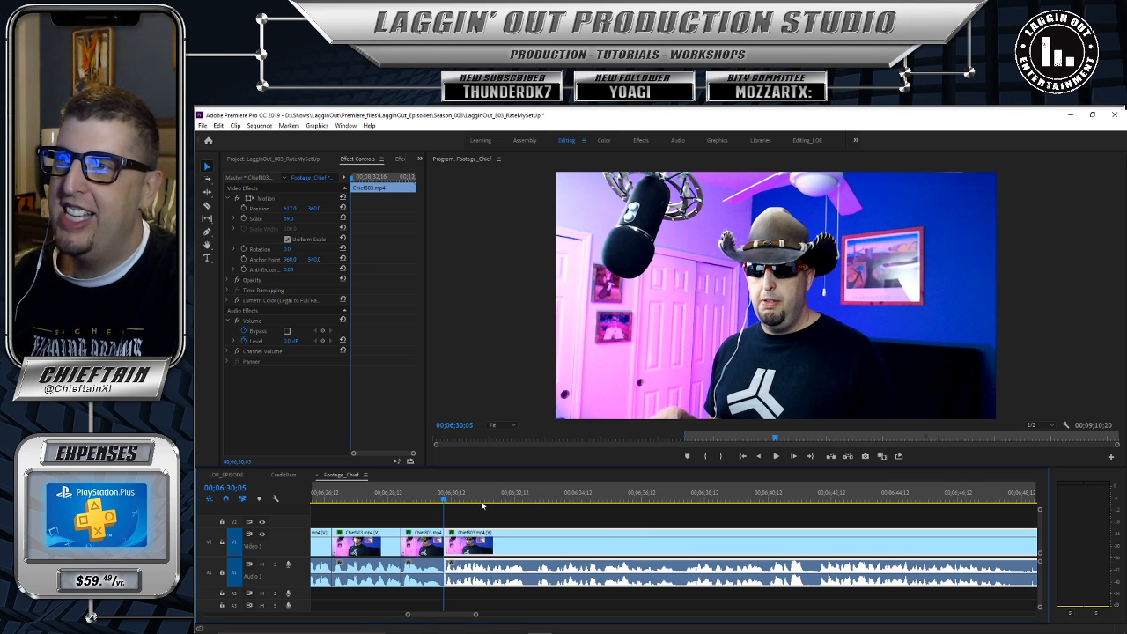
Step: Play back the joins at 00;06;28;24 and 00;06;30;05, starting from 00;06;28;13
{"action": "left_click_drag", "start_coordinate": [443, 499], "coordinate": [391, 509]}
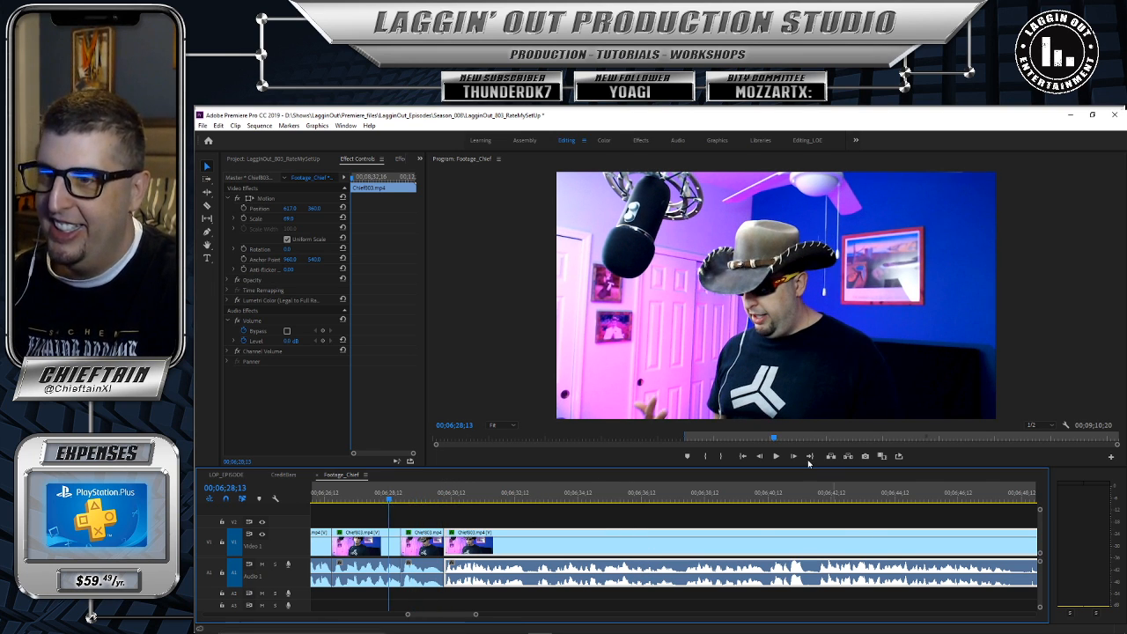
{"action": "left_click", "coordinate": [775, 456]}
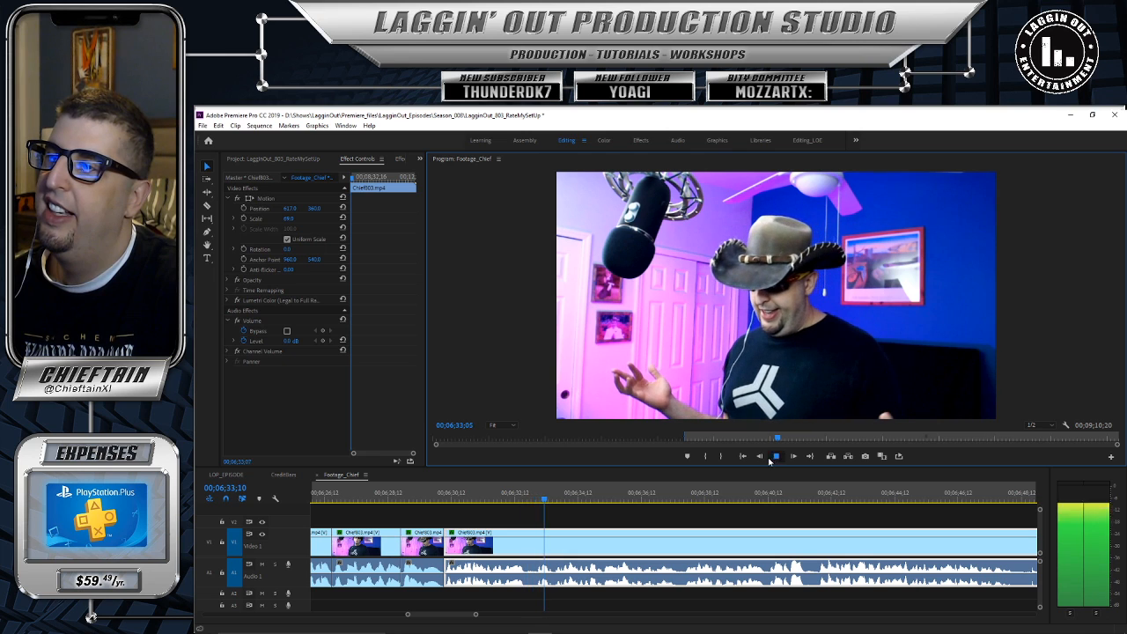
{"action": "left_click", "coordinate": [775, 457]}
Step: Split the last clip at 00;06;32;21, trim the pause from the second piece's start and close the gap
{"action": "left_click_drag", "start_coordinate": [543, 500], "coordinate": [524, 504]}
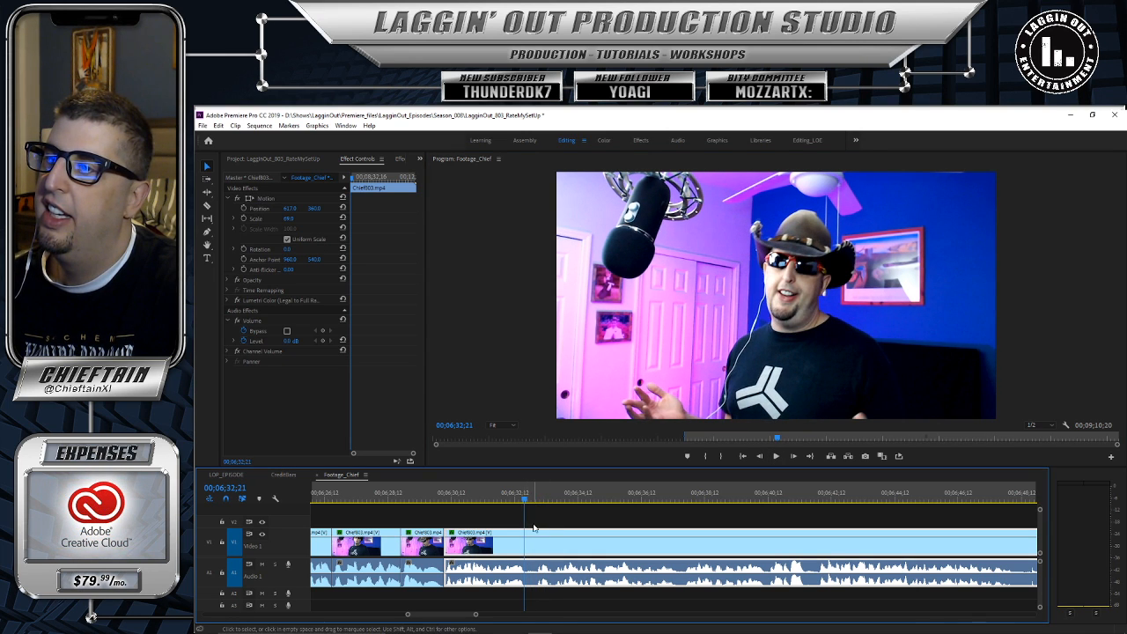
{"action": "left_click", "coordinate": [526, 535]}
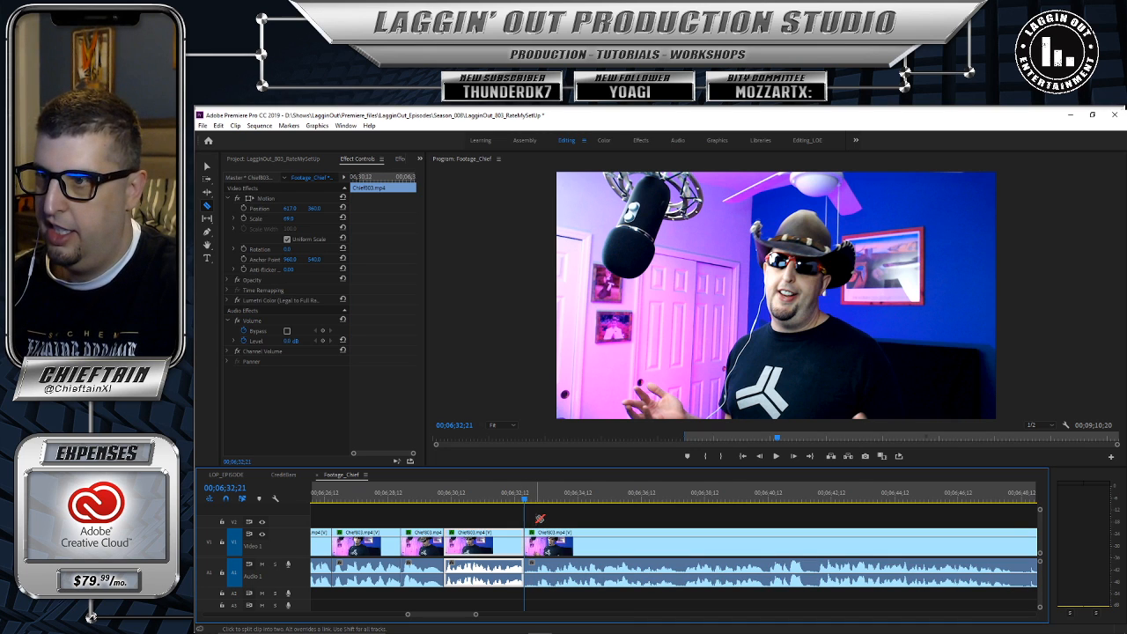
{"action": "left_click_drag", "start_coordinate": [526, 533], "coordinate": [535, 534]}
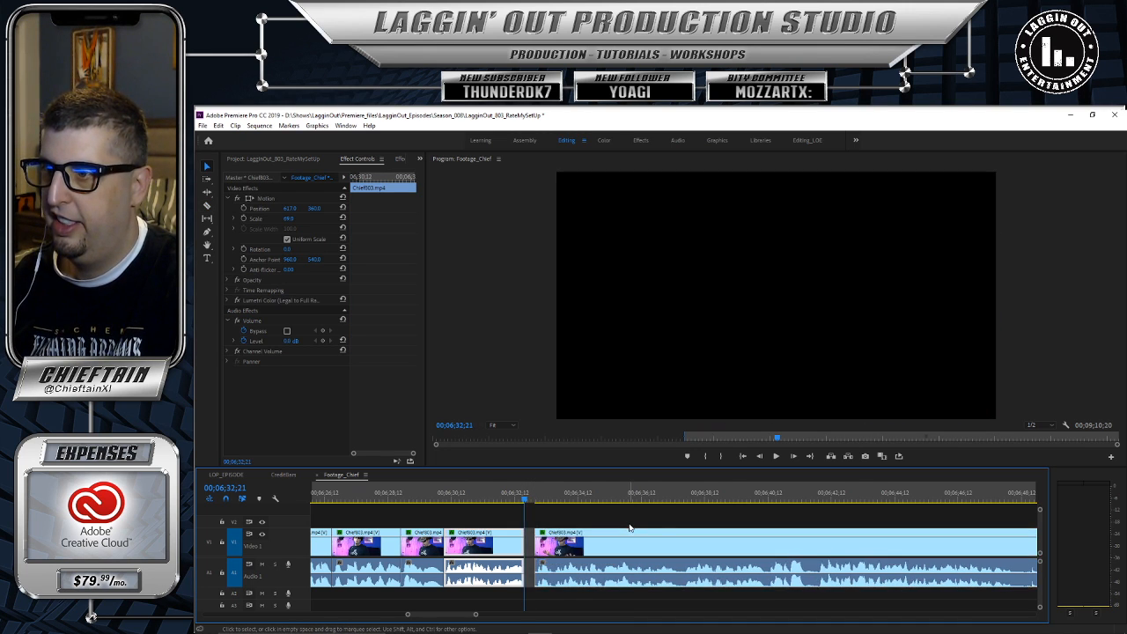
{"action": "left_click_drag", "start_coordinate": [636, 535], "coordinate": [626, 535]}
Step: Play back the join at 00;06;32;21 and the footage up to 00;06;42;09, replaying the part around 00;06;40;20
{"action": "left_click_drag", "start_coordinate": [524, 499], "coordinate": [516, 499]}
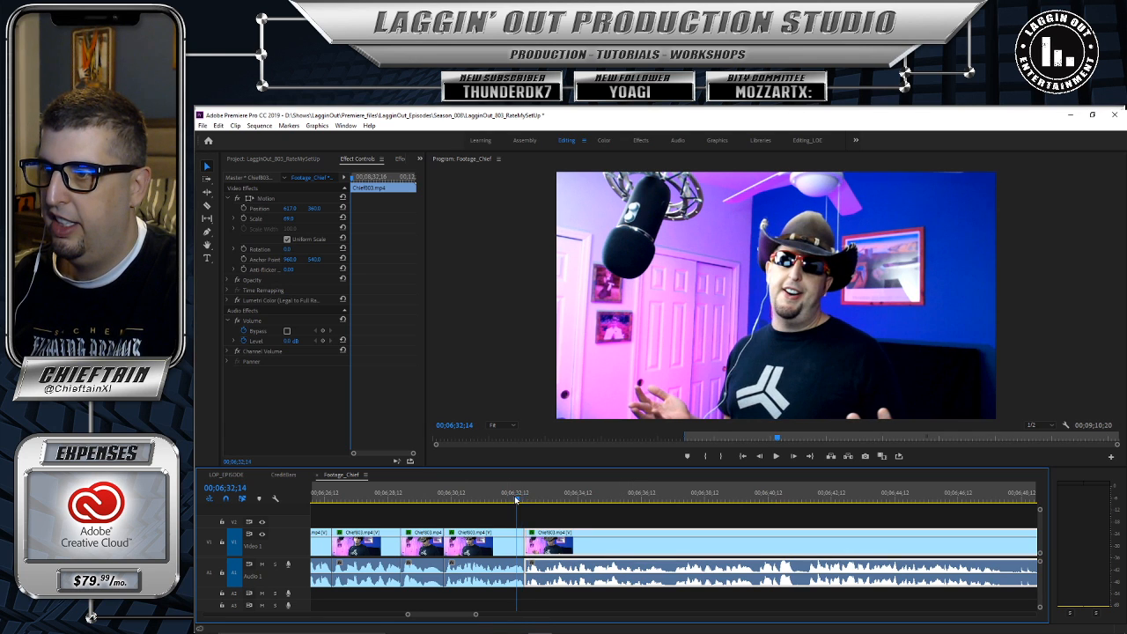
{"action": "left_click", "coordinate": [772, 458]}
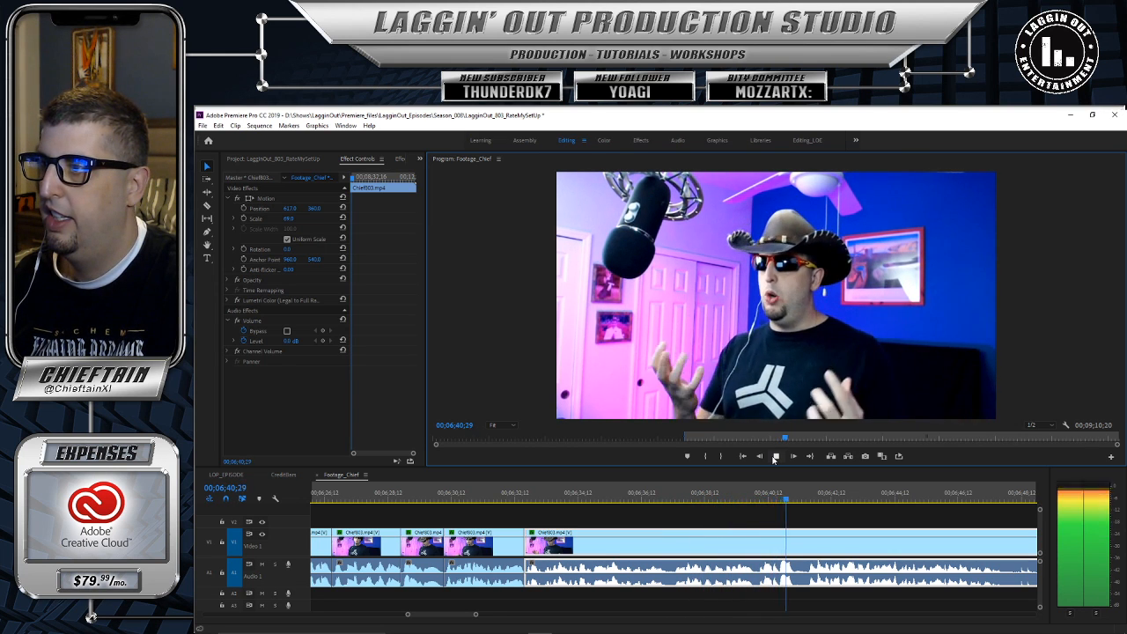
{"action": "left_click", "coordinate": [775, 456]}
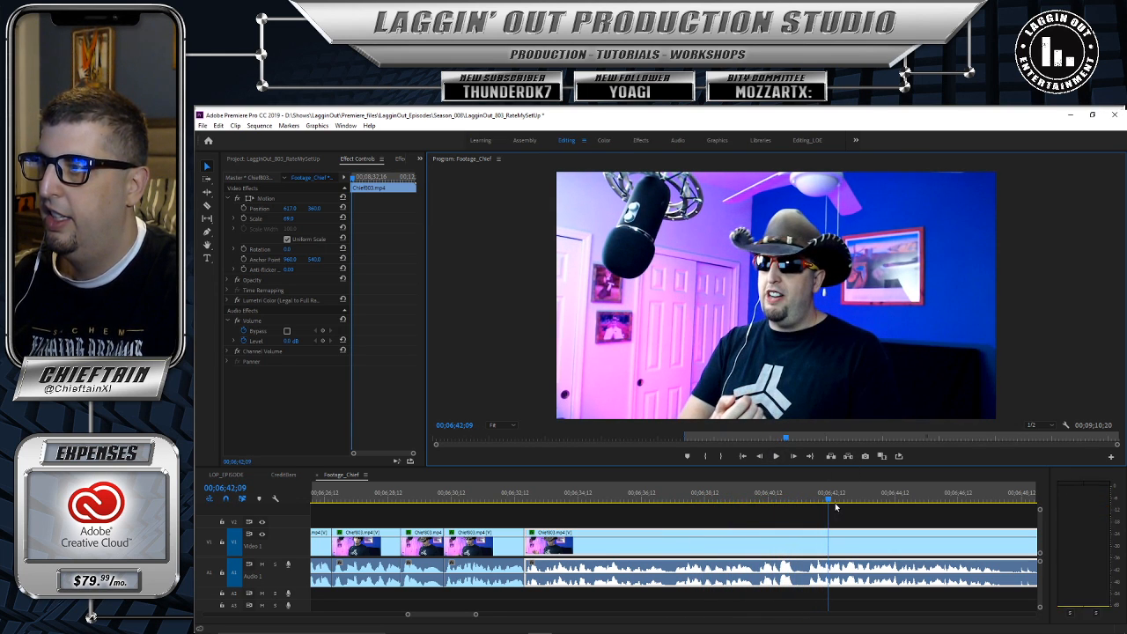
{"action": "left_click_drag", "start_coordinate": [829, 498], "coordinate": [736, 496]}
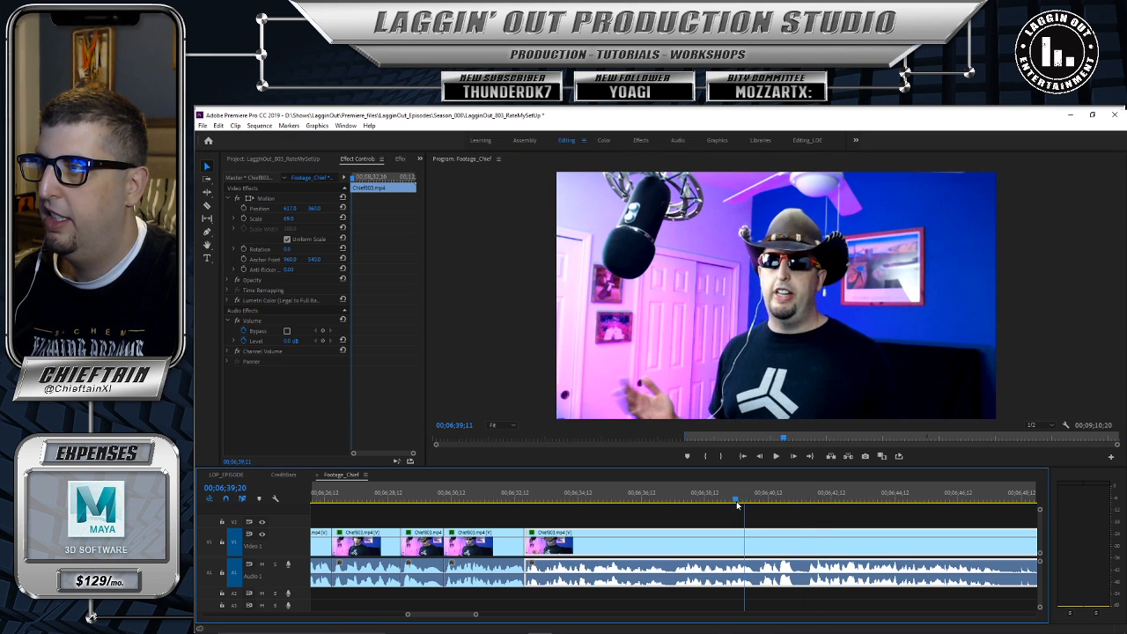
{"action": "left_click", "coordinate": [773, 457]}
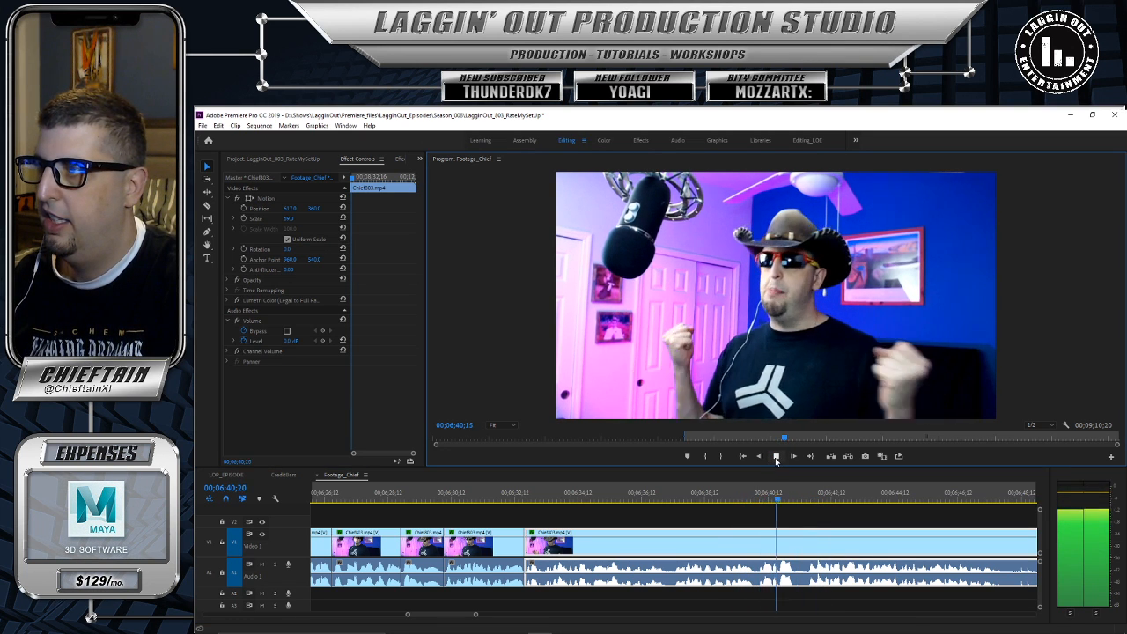
{"action": "left_click", "coordinate": [776, 457]}
Step: Split the last clip at 00;06;41;07, trim the pause from the second piece's start and close the gap
{"action": "left_click_drag", "start_coordinate": [796, 500], "coordinate": [795, 505]}
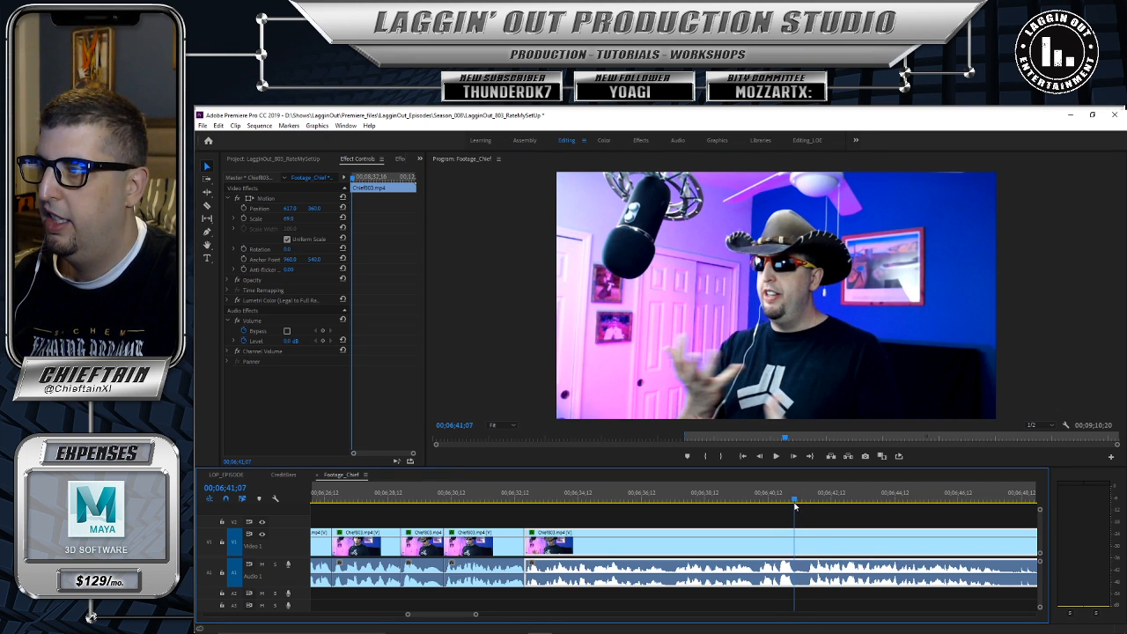
{"action": "key", "text": "c"}
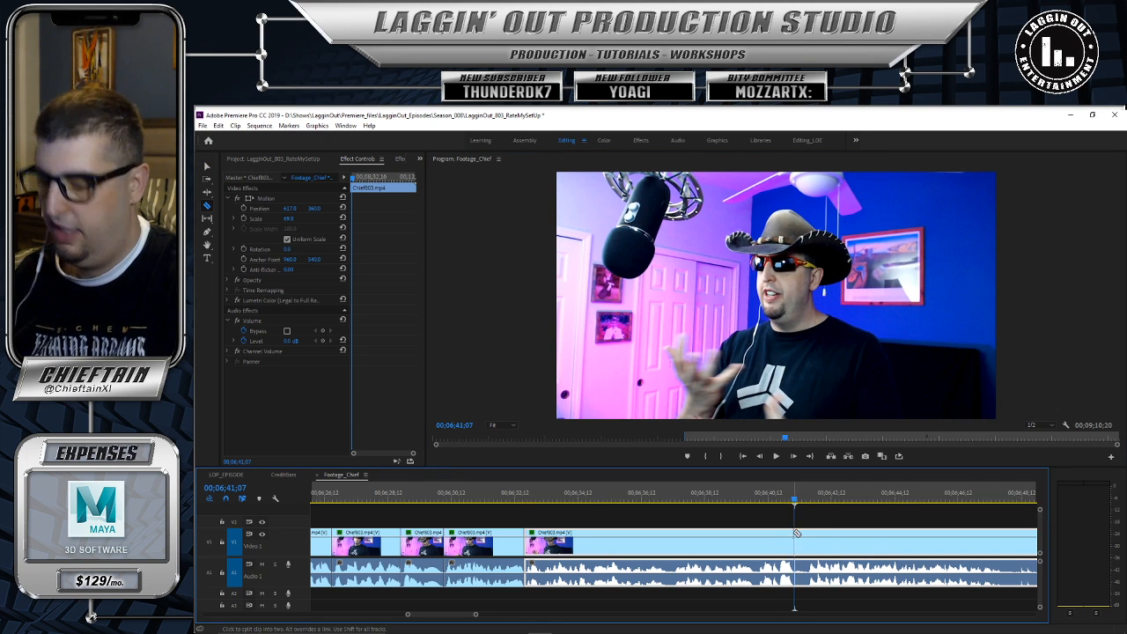
{"action": "left_click", "coordinate": [796, 534]}
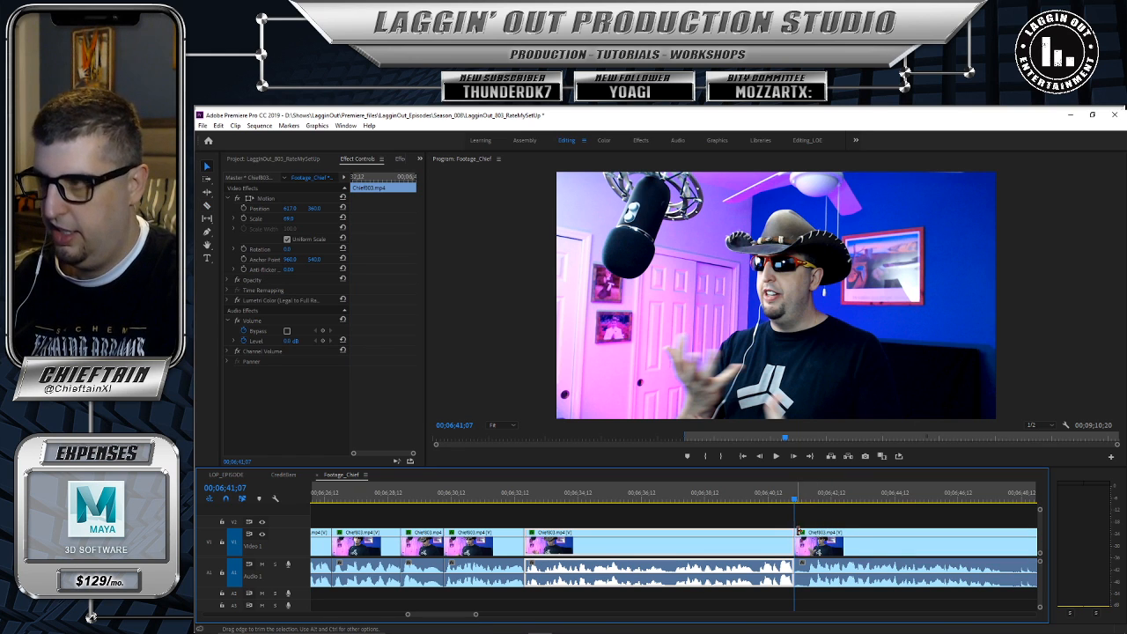
{"action": "left_click_drag", "start_coordinate": [799, 532], "coordinate": [803, 532]}
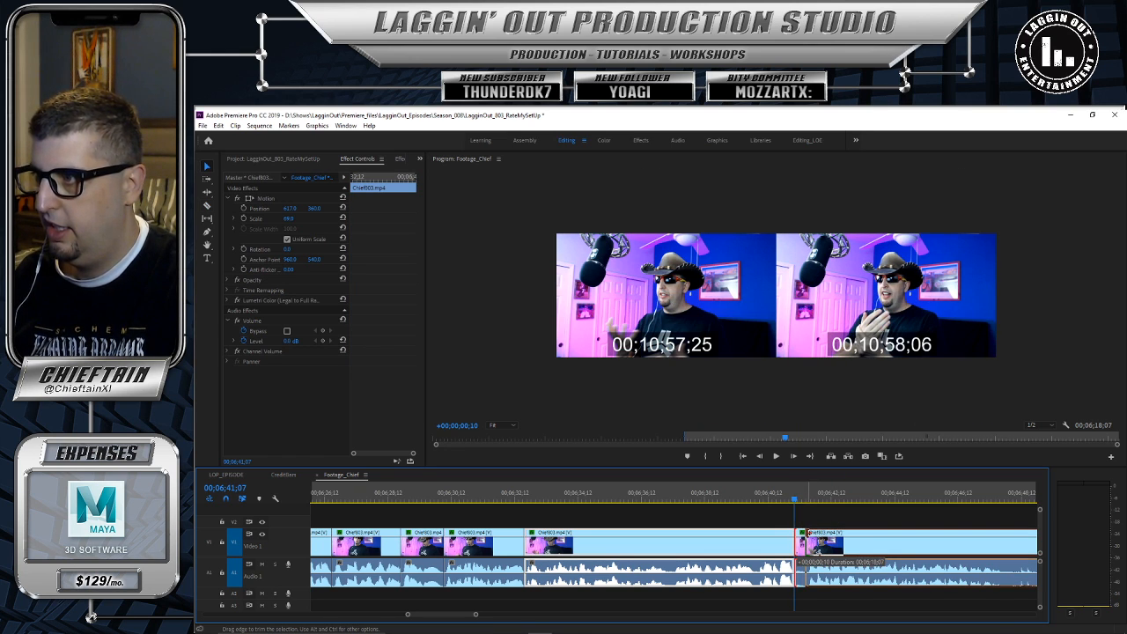
{"action": "left_click_drag", "start_coordinate": [807, 534], "coordinate": [806, 534]}
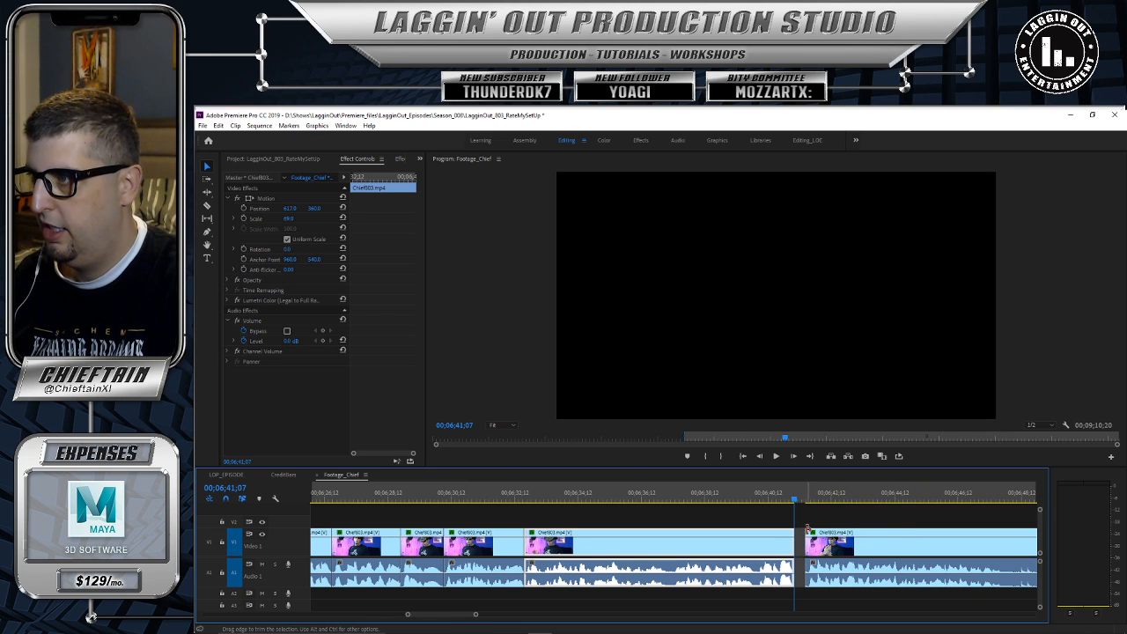
{"action": "left_click_drag", "start_coordinate": [806, 531], "coordinate": [810, 532]}
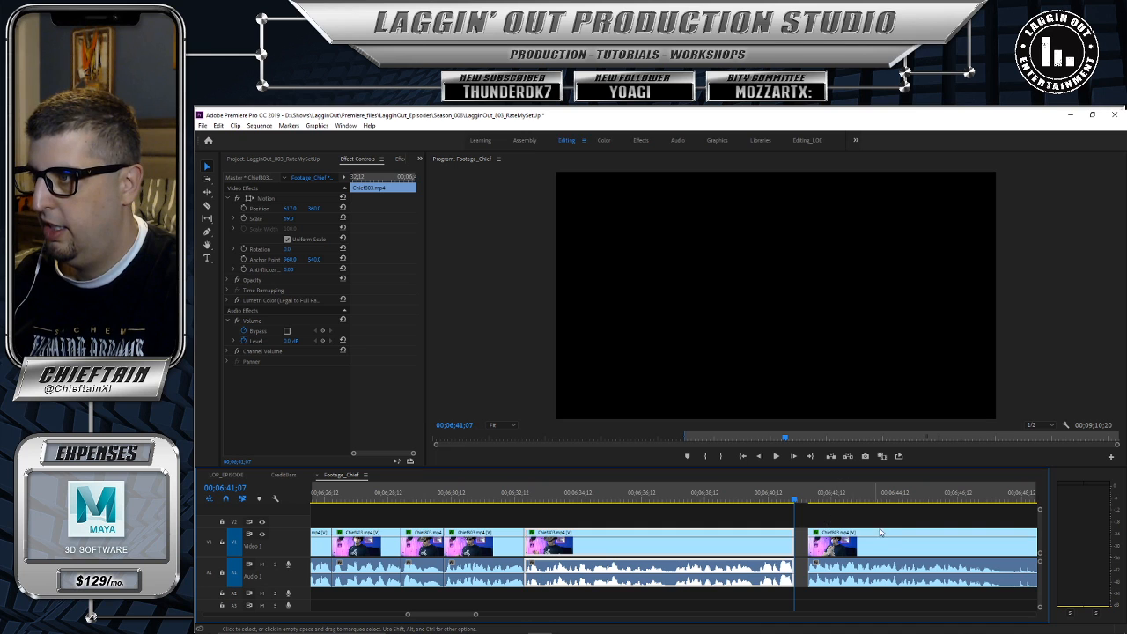
{"action": "left_click_drag", "start_coordinate": [887, 535], "coordinate": [873, 534]}
Step: Play back the join at 00;06;41;07 from 00;06;39;27 and continue to about 00;06;48;17
{"action": "left_click_drag", "start_coordinate": [793, 499], "coordinate": [752, 499]}
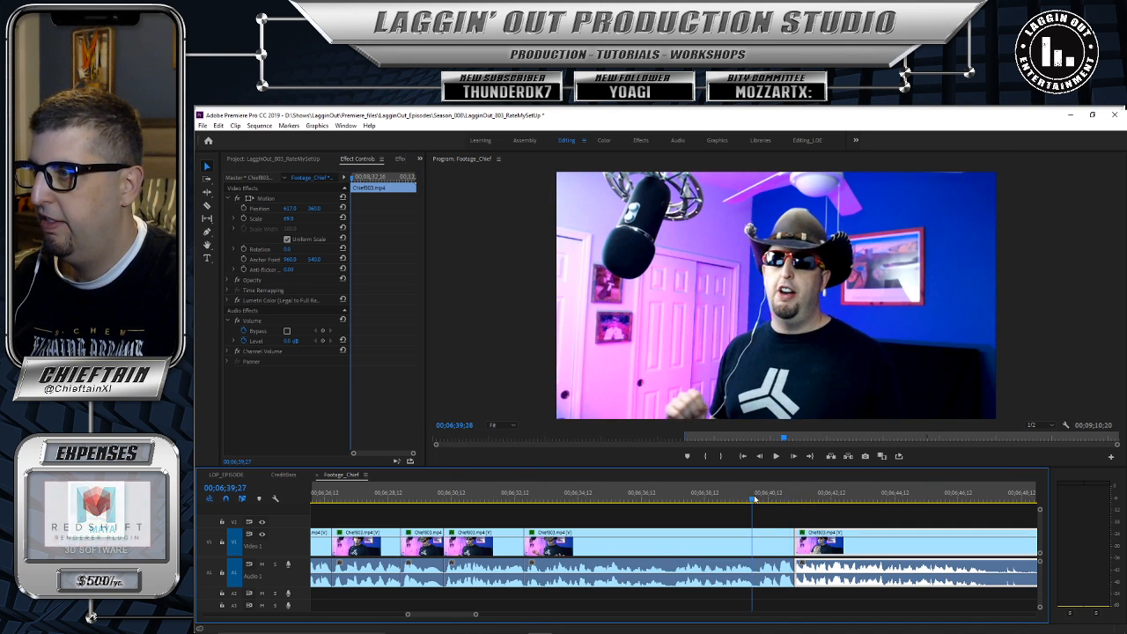
{"action": "left_click", "coordinate": [776, 456]}
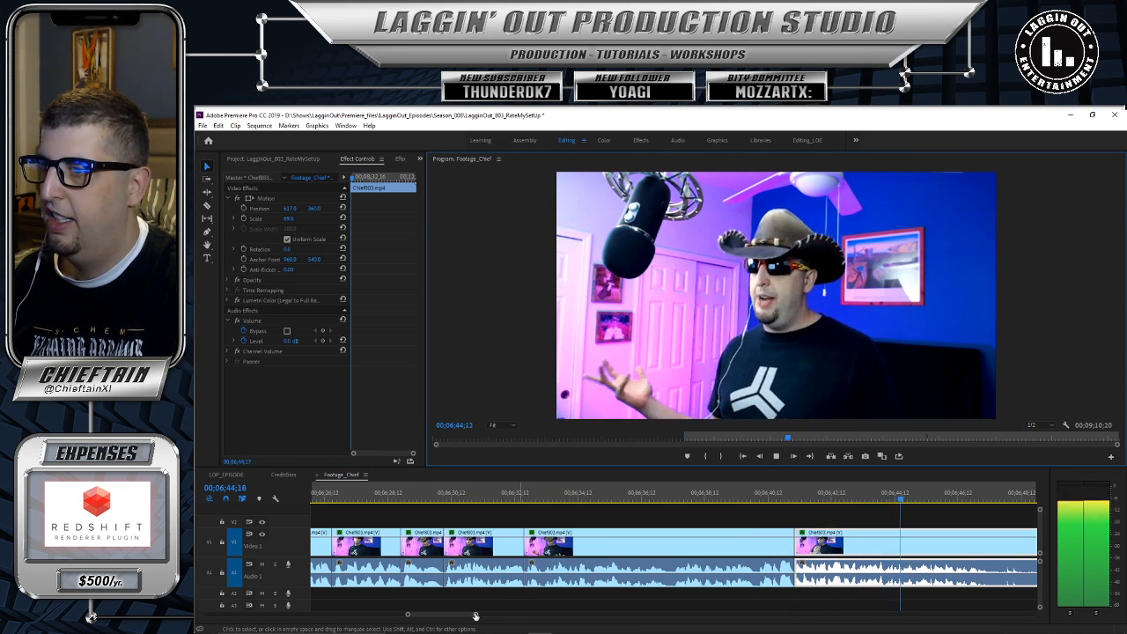
{"action": "left_click_drag", "start_coordinate": [485, 615], "coordinate": [513, 615]}
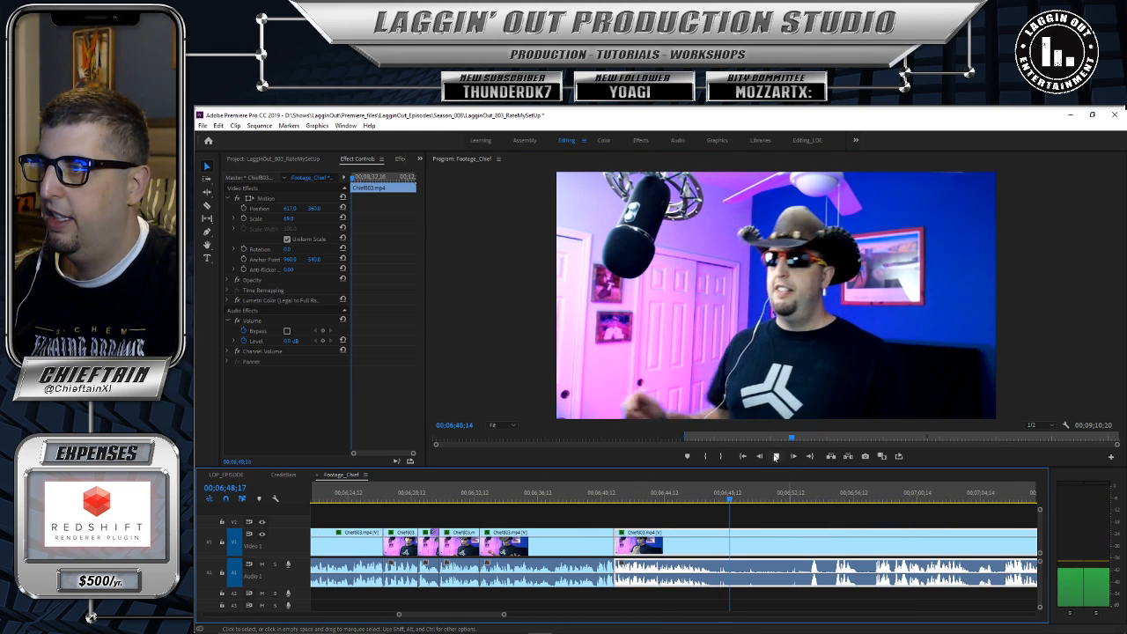
{"action": "key", "text": "space"}
Step: Split the last clip at 00;06;47;14, where the unwanted section begins
{"action": "left_click_drag", "start_coordinate": [729, 501], "coordinate": [712, 507]}
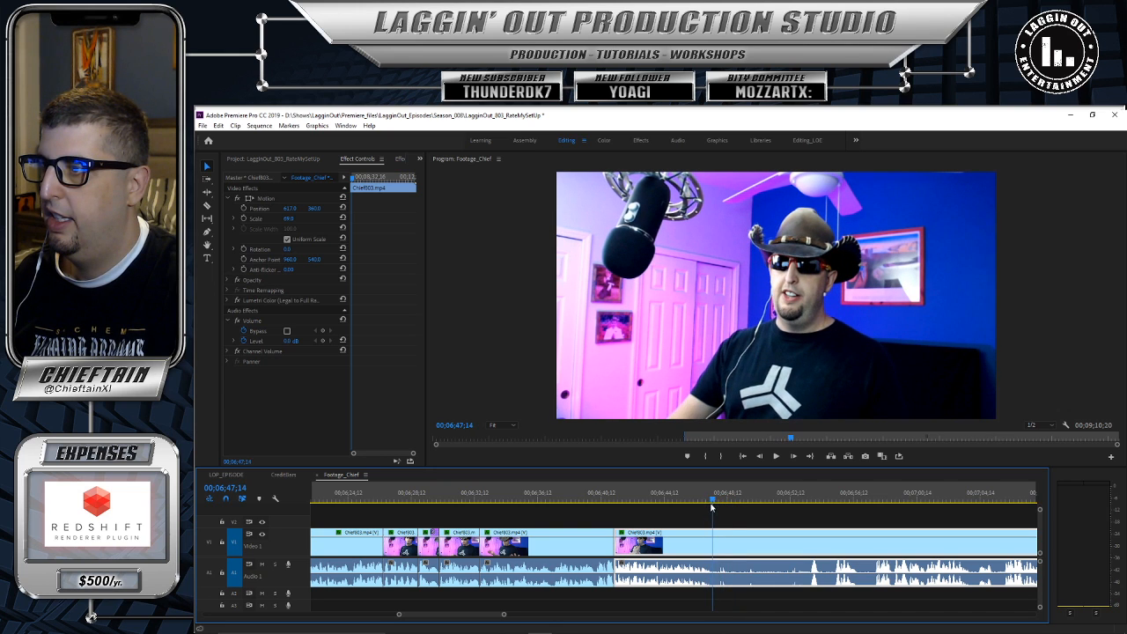
{"action": "key", "text": "c"}
{"action": "left_click", "coordinate": [712, 541]}
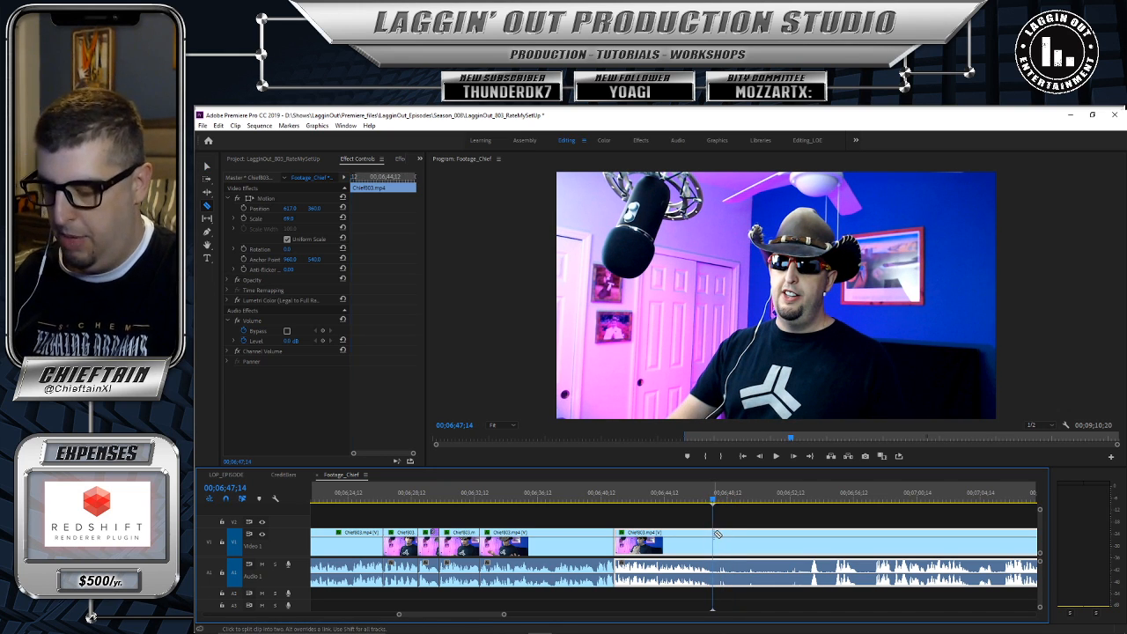
Step: Play on to find the end of the unwanted section and trim the last clip's start to 00;06;55;05
{"action": "left_click", "coordinate": [775, 457]}
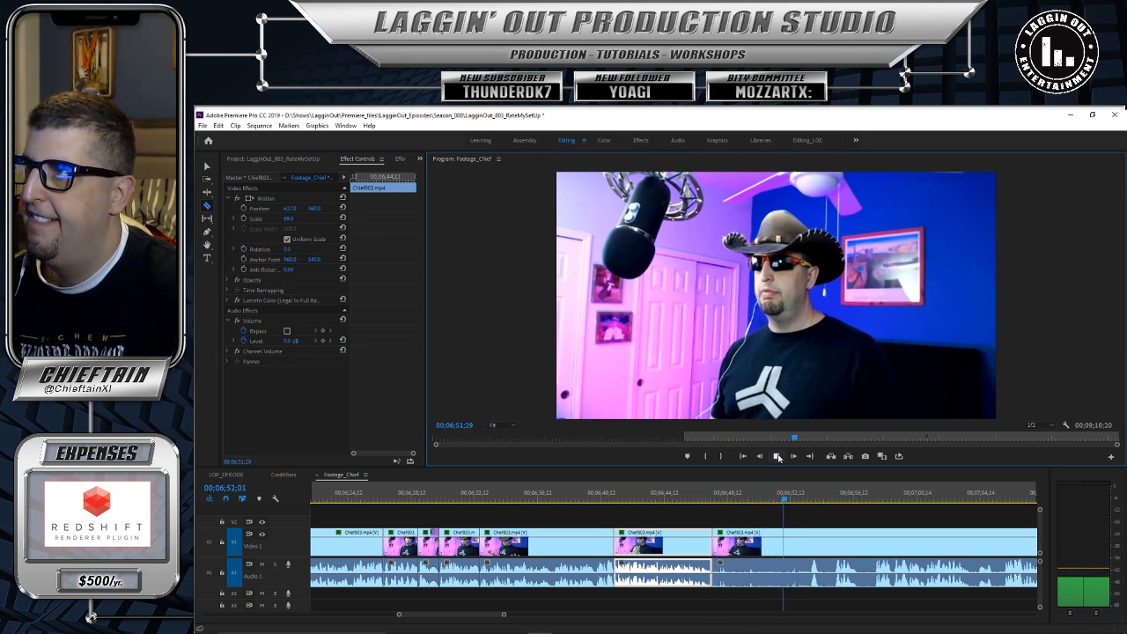
{"action": "left_click", "coordinate": [776, 457]}
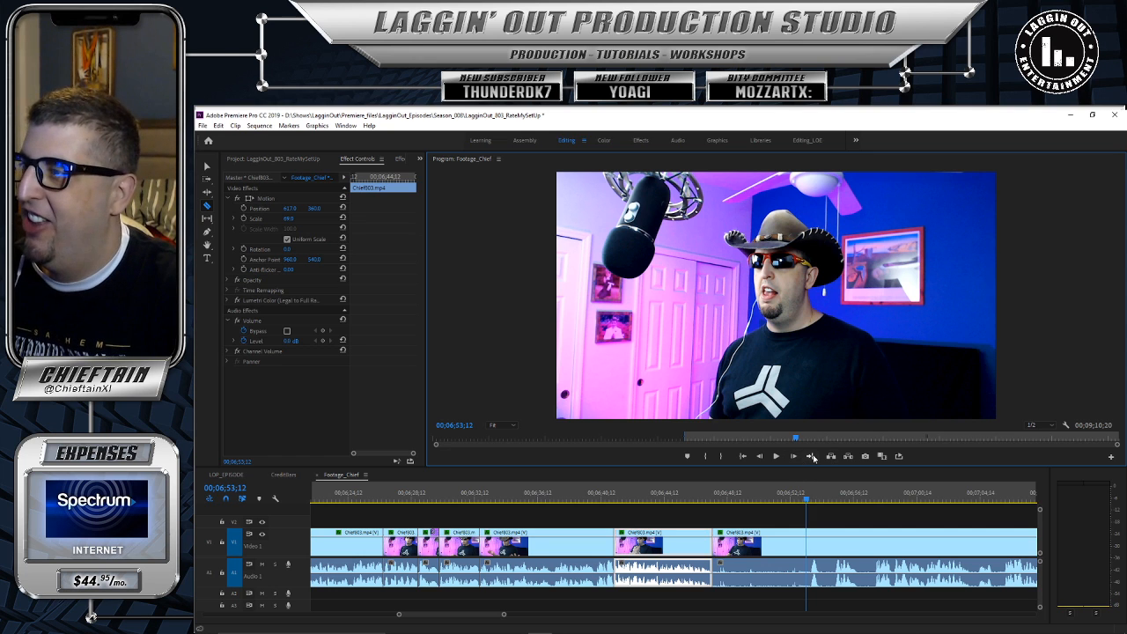
{"action": "left_click", "coordinate": [774, 457]}
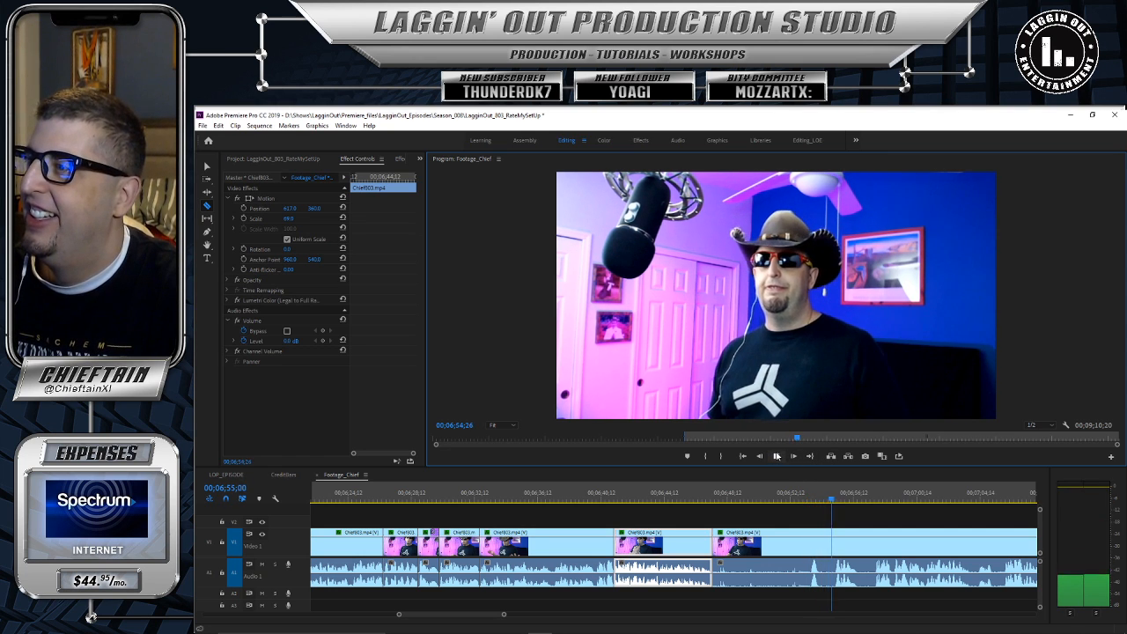
{"action": "left_click", "coordinate": [776, 456]}
{"action": "left_click_drag", "start_coordinate": [858, 495], "coordinate": [835, 503]}
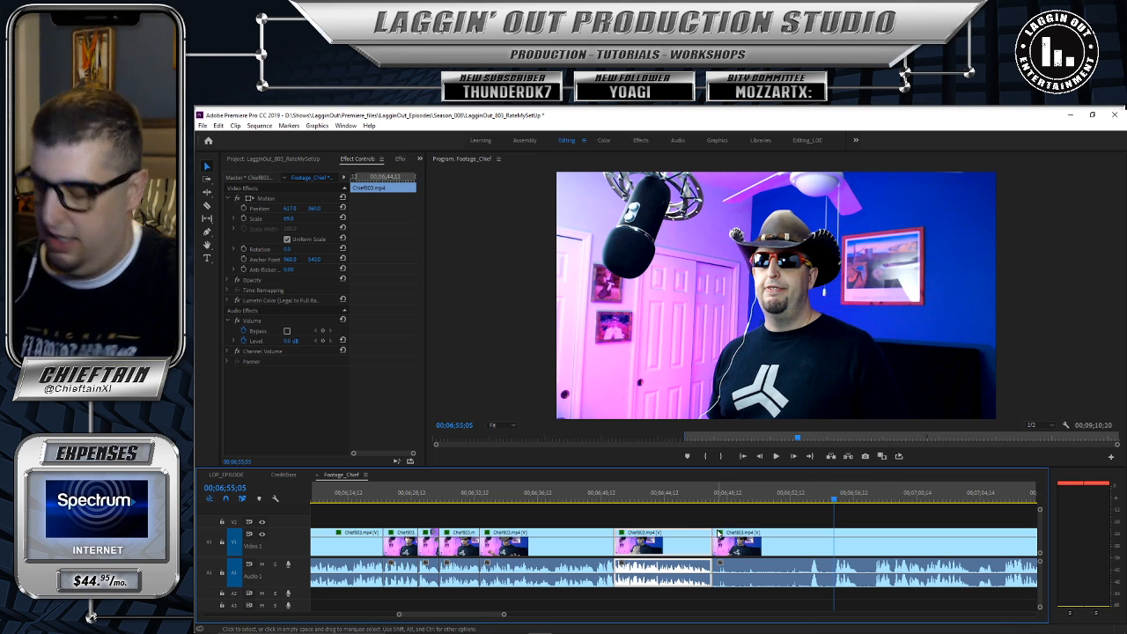
{"action": "left_click_drag", "start_coordinate": [715, 531], "coordinate": [720, 534]}
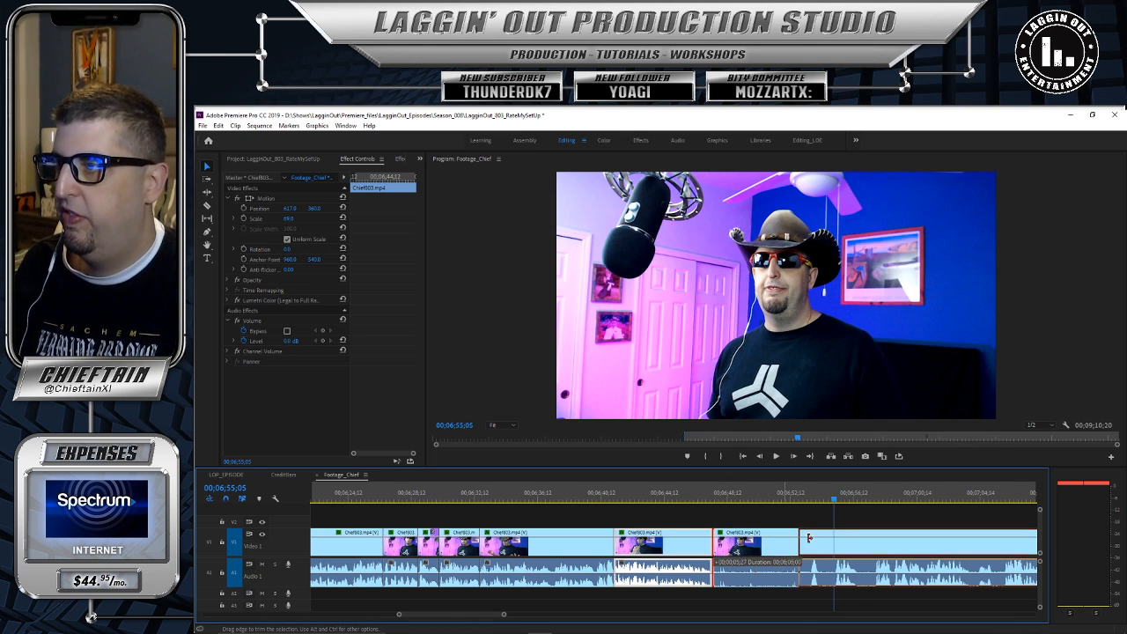
{"action": "left_click_drag", "start_coordinate": [809, 537], "coordinate": [836, 542]}
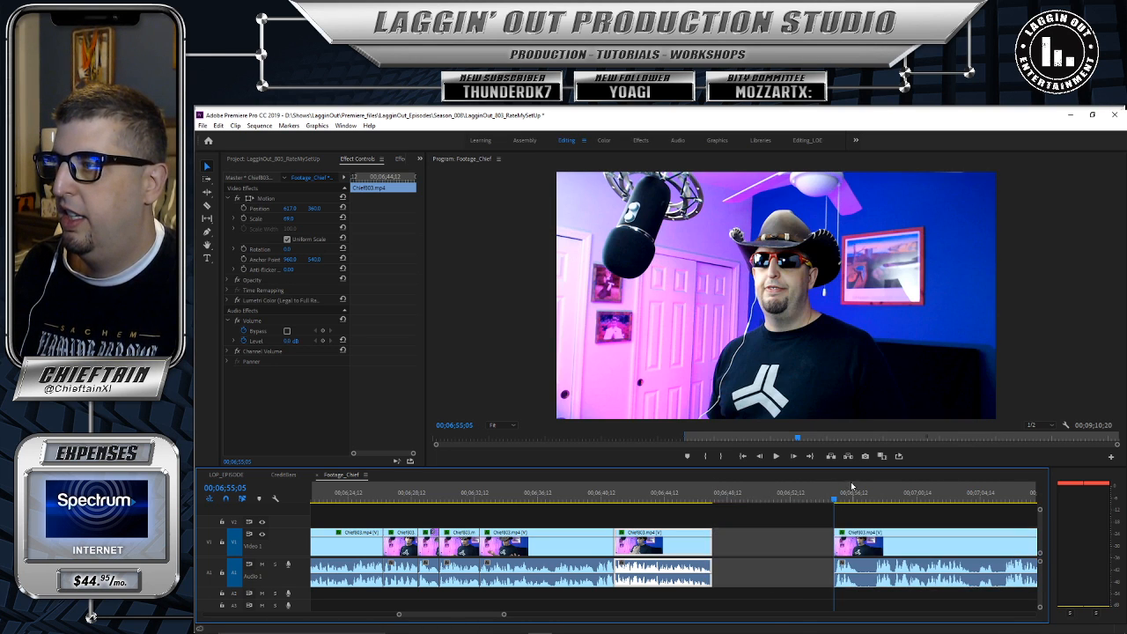
Step: Split the last clip at 00;06;56;26, trim the second piece's start and move both pieces back to close the gaps
{"action": "left_click", "coordinate": [776, 456]}
{"action": "left_click", "coordinate": [776, 456]}
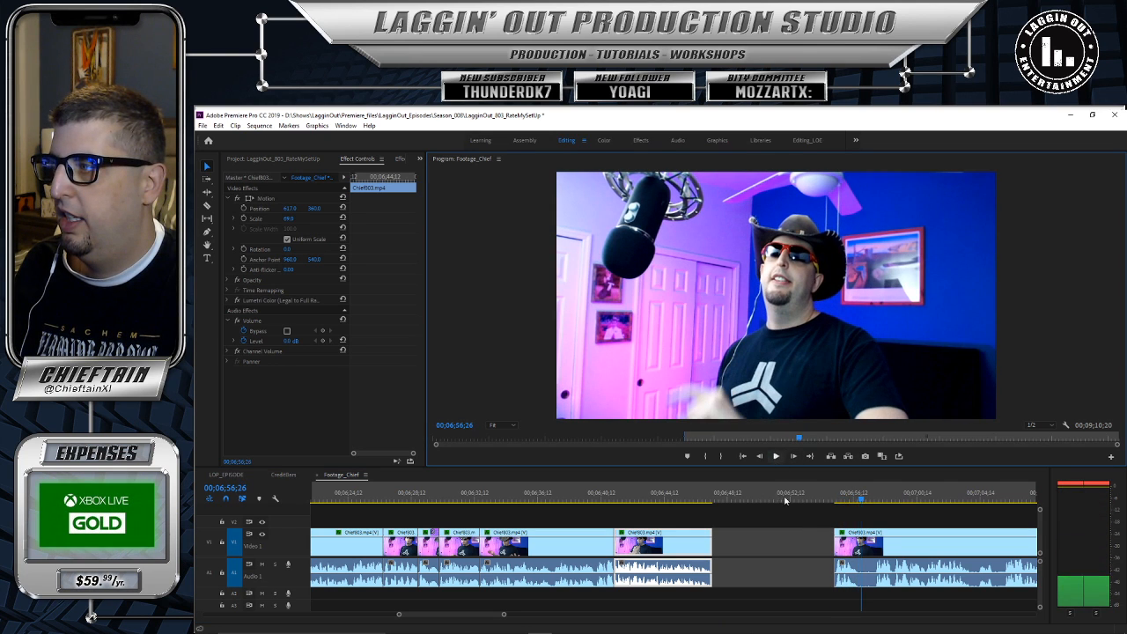
{"action": "key", "text": "c"}
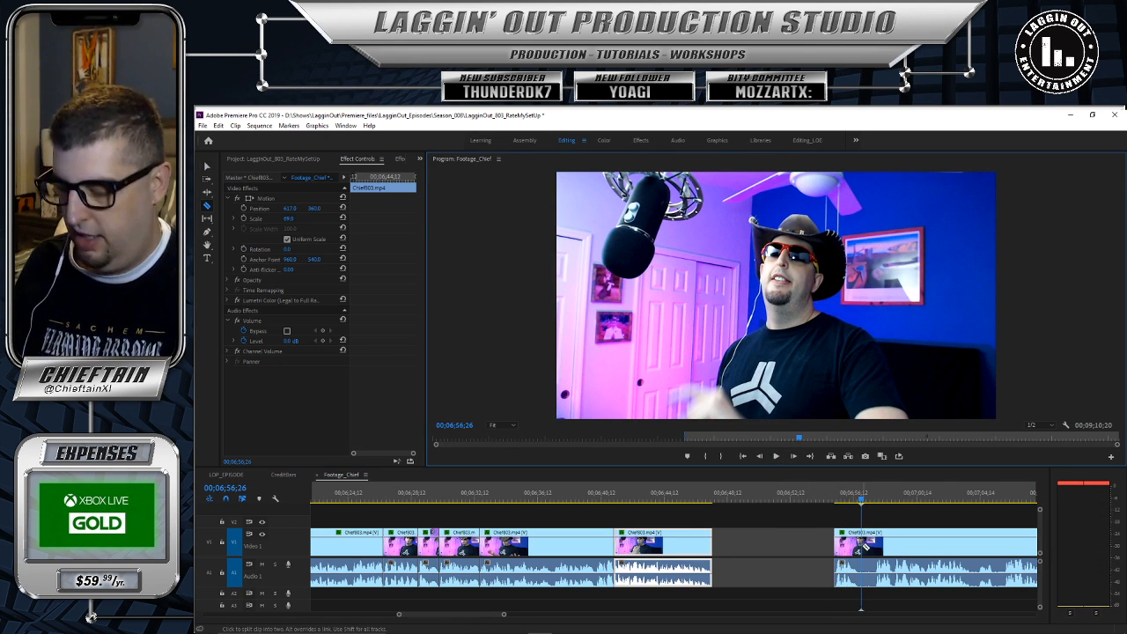
{"action": "left_click", "coordinate": [862, 546]}
{"action": "key", "text": "v"}
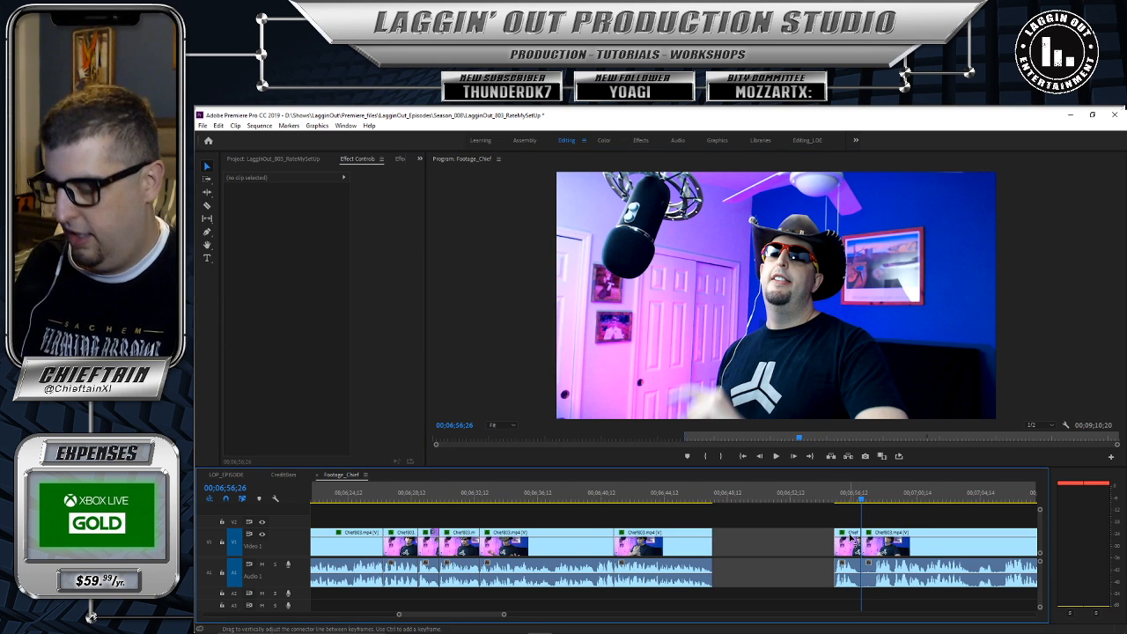
{"action": "left_click_drag", "start_coordinate": [850, 544], "coordinate": [726, 544]}
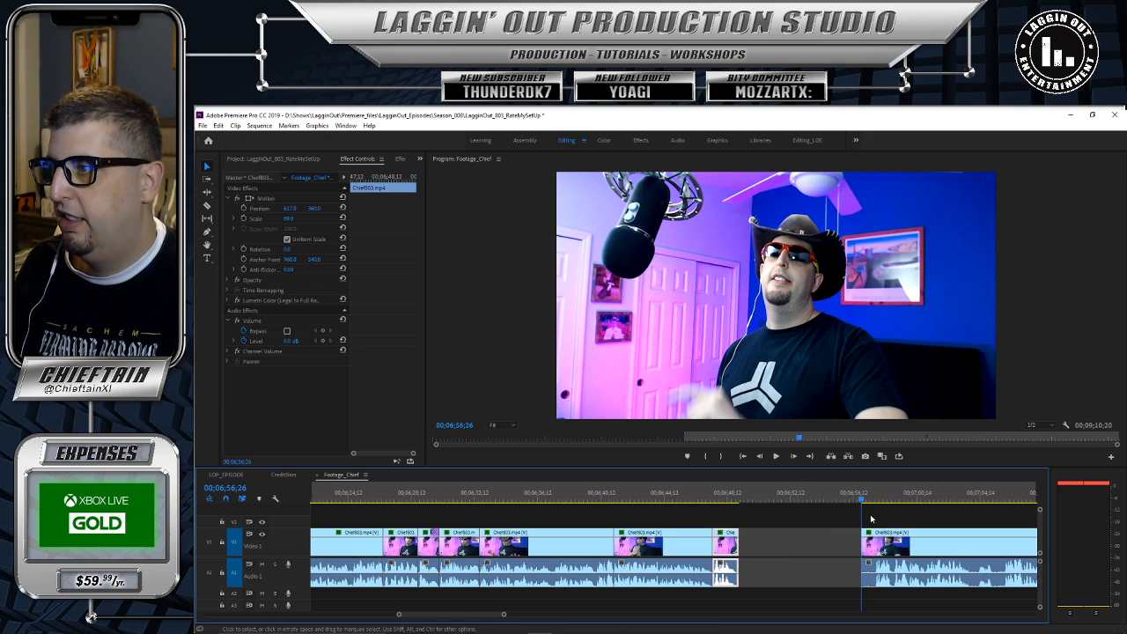
{"action": "left_click_drag", "start_coordinate": [863, 532], "coordinate": [829, 538]}
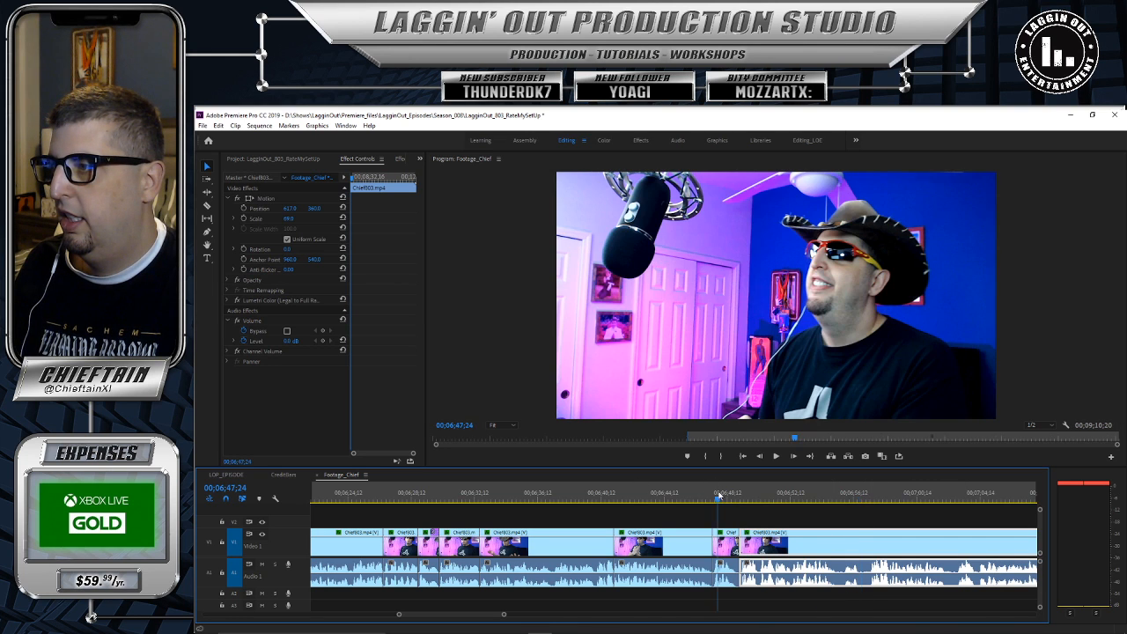
Step: Play back the joins around the short clip at 00;06;47;14, stopping at 00;06;49;23
{"action": "left_click_drag", "start_coordinate": [719, 498], "coordinate": [708, 499]}
{"action": "left_click", "coordinate": [776, 456]}
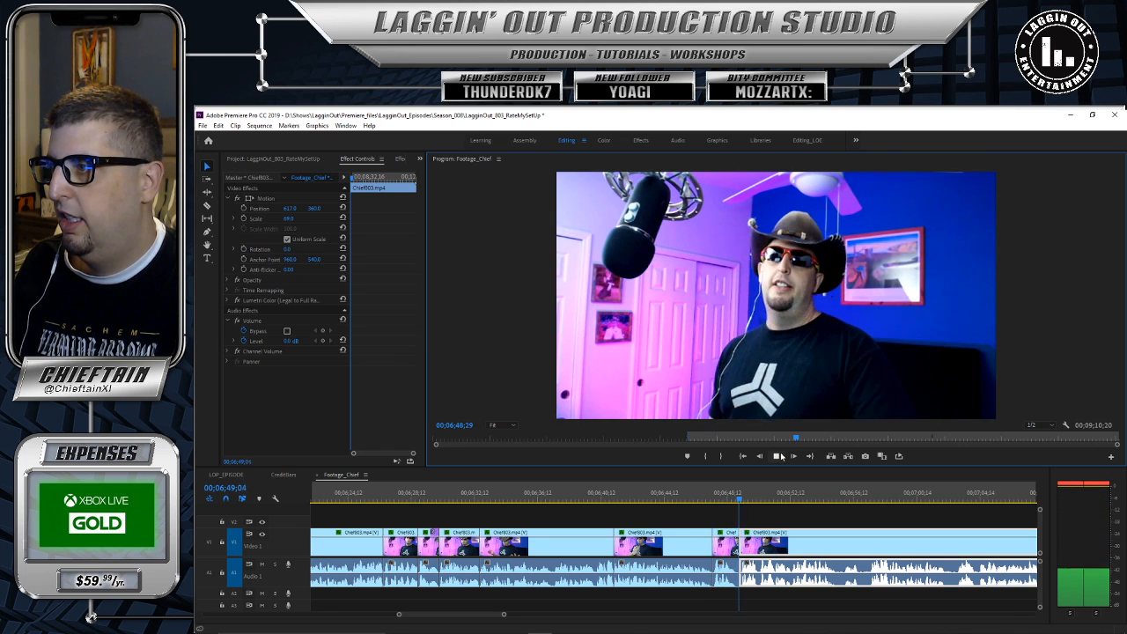
{"action": "key", "text": "space"}
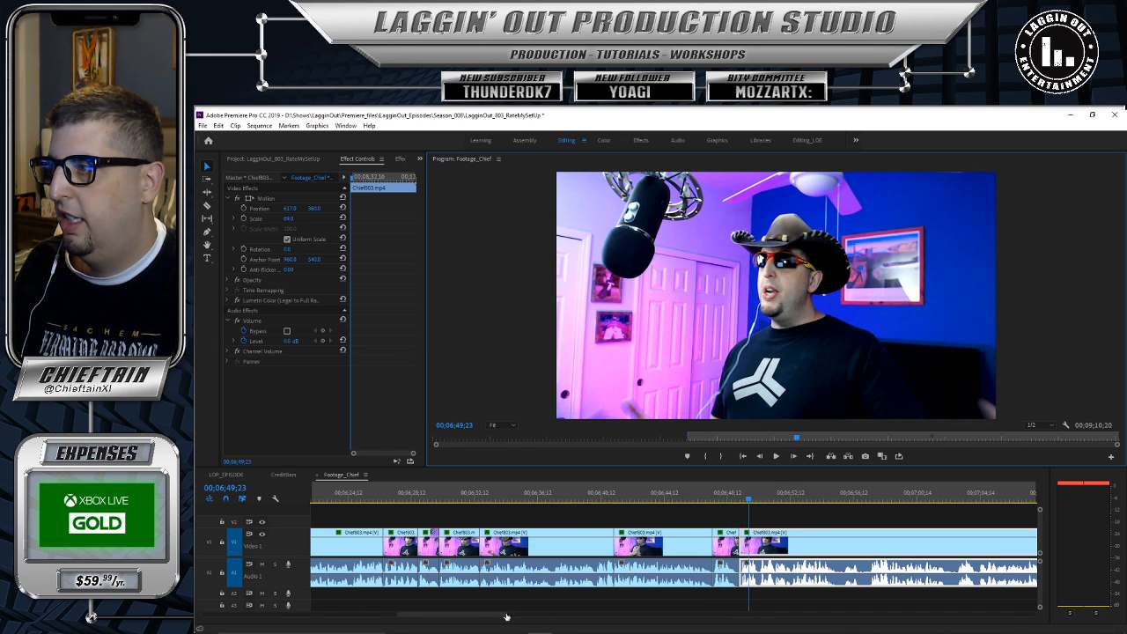
Step: Trim the short clip's end and the last clip's start slightly, closing the gap between them
{"action": "left_click_drag", "start_coordinate": [504, 616], "coordinate": [481, 615]}
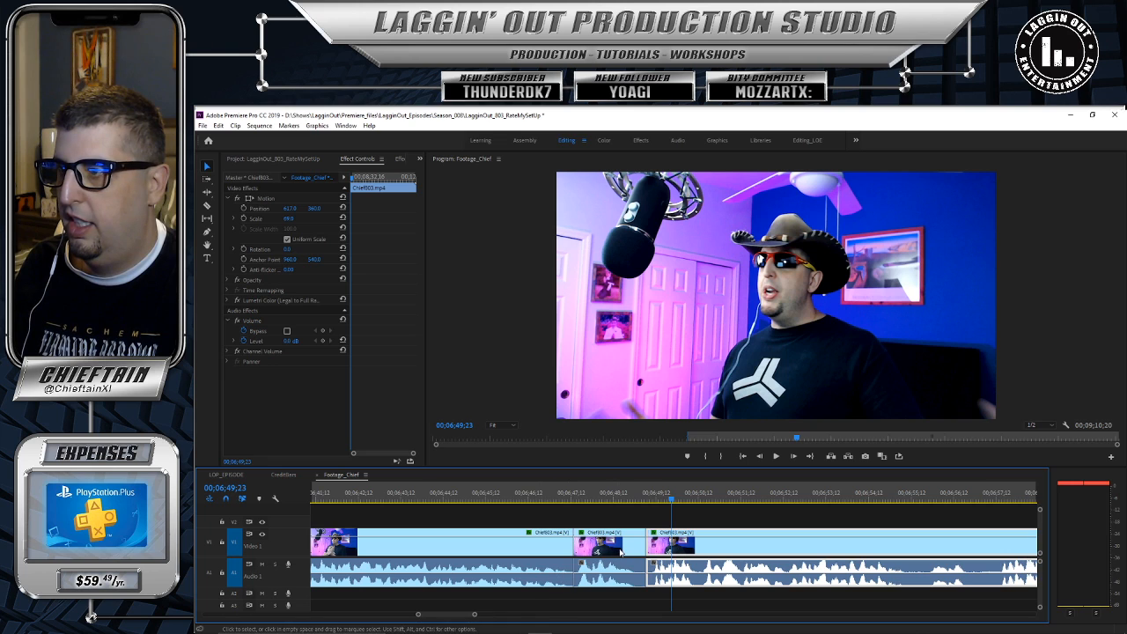
{"action": "left_click_drag", "start_coordinate": [641, 530], "coordinate": [636, 530]}
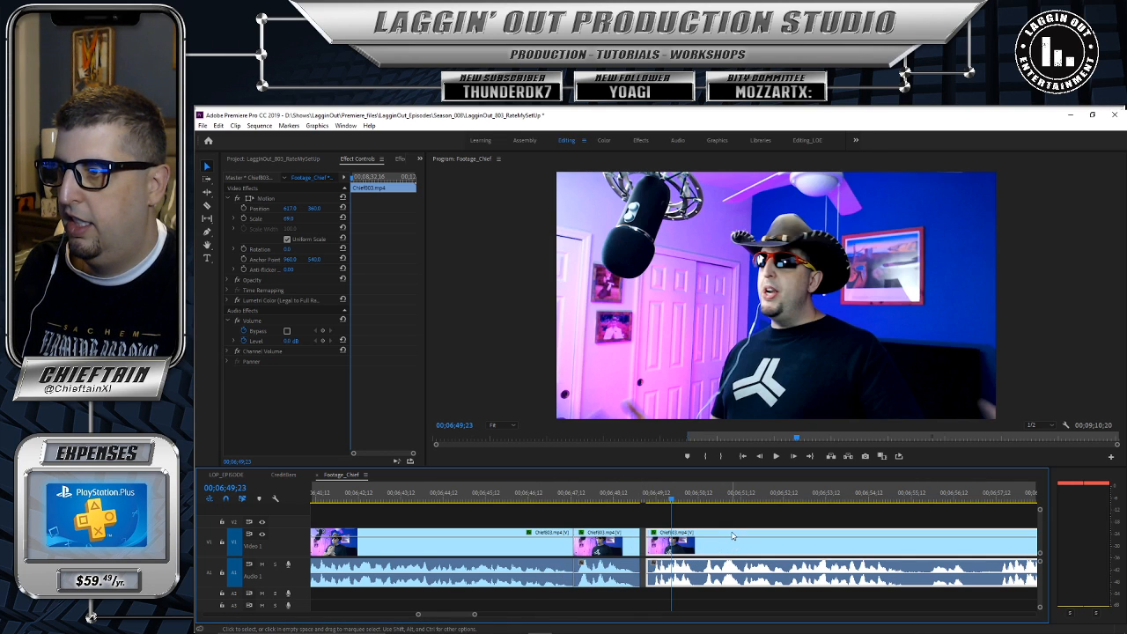
{"action": "left_click_drag", "start_coordinate": [732, 536], "coordinate": [731, 535]}
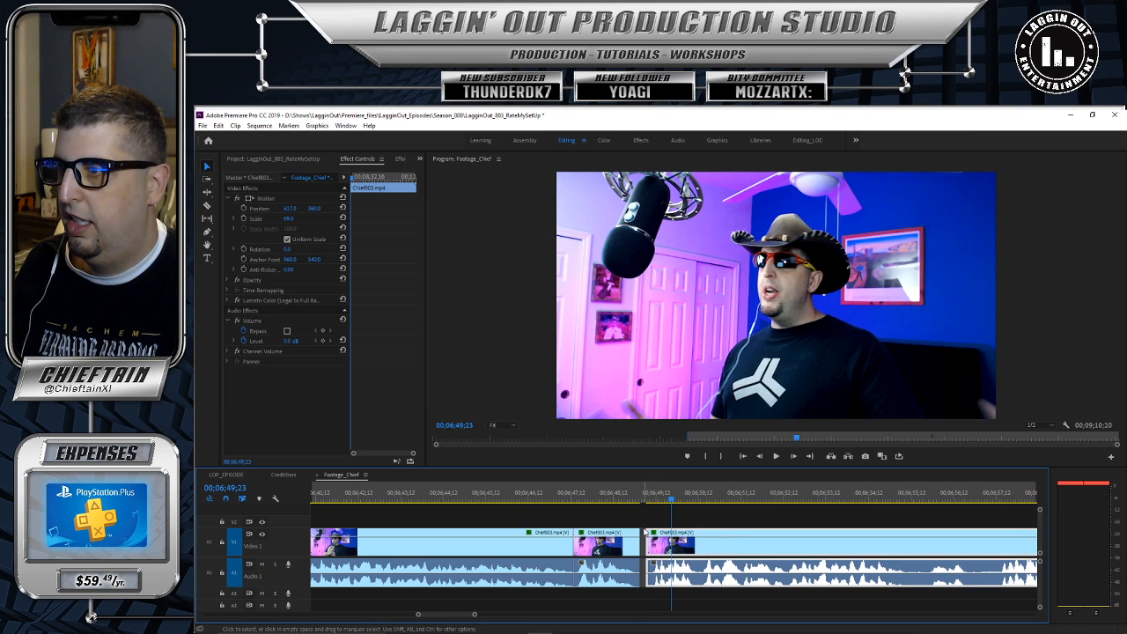
{"action": "left_click_drag", "start_coordinate": [649, 530], "coordinate": [653, 533]}
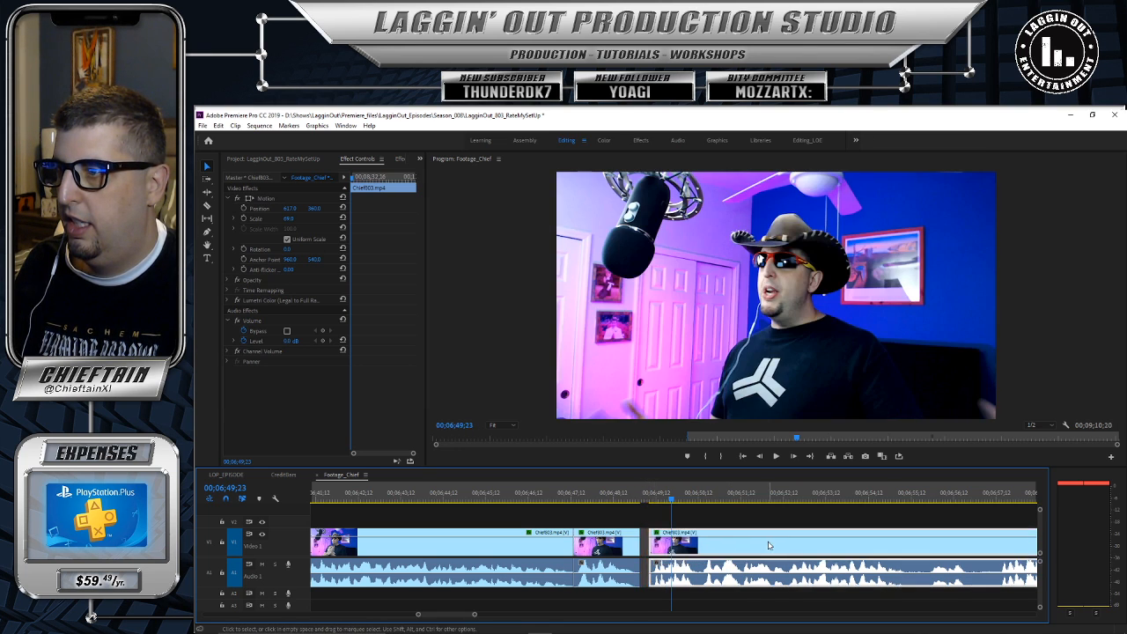
{"action": "left_click_drag", "start_coordinate": [762, 537], "coordinate": [754, 532]}
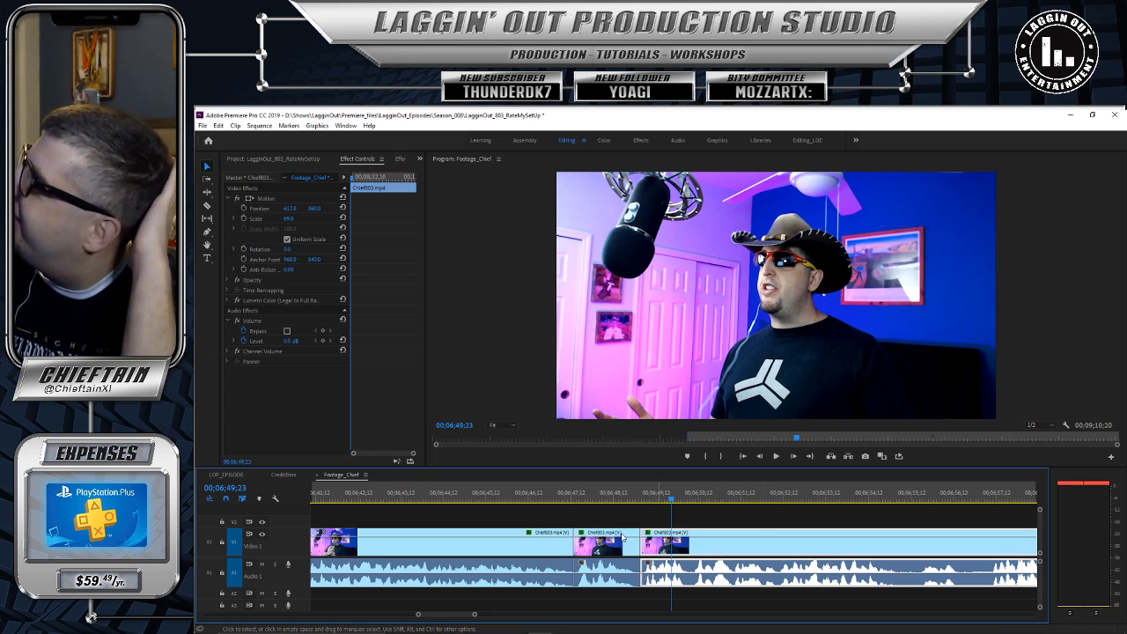
Step: Play back the tightened join from 00;06;48;23 and continue to 00;06;55;01
{"action": "left_click", "coordinate": [627, 498]}
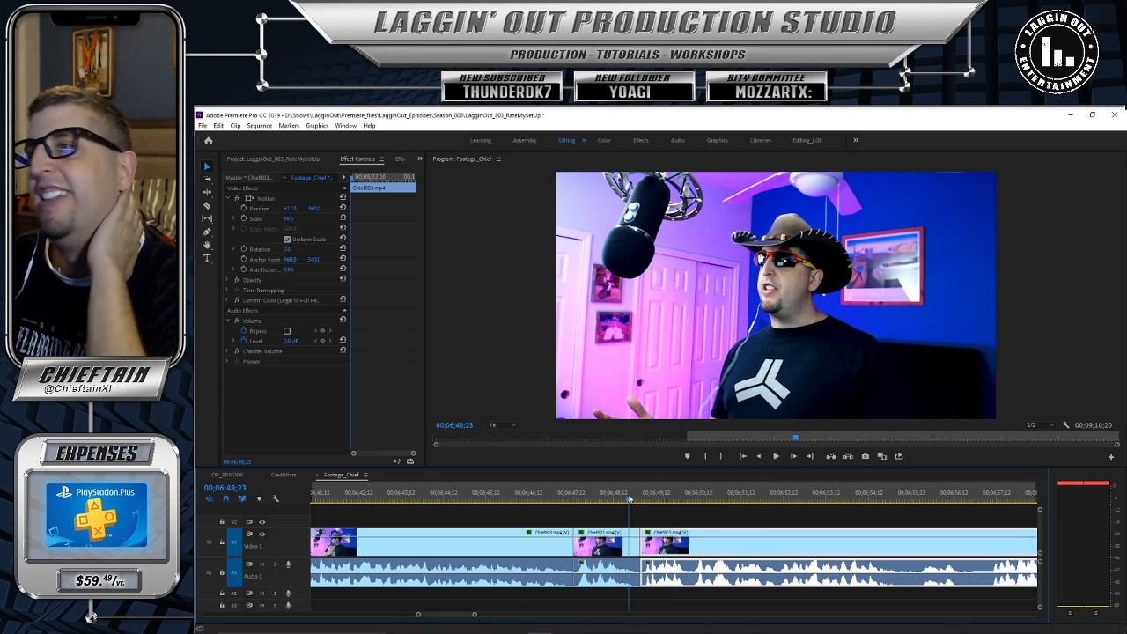
{"action": "left_click", "coordinate": [776, 456]}
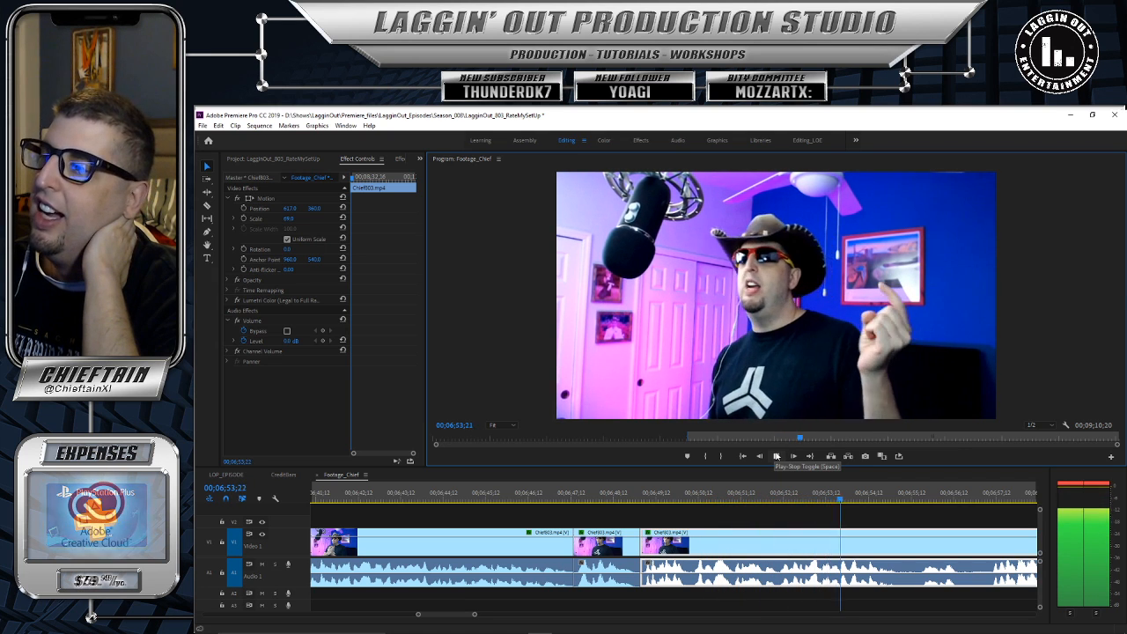
{"action": "left_click", "coordinate": [776, 456]}
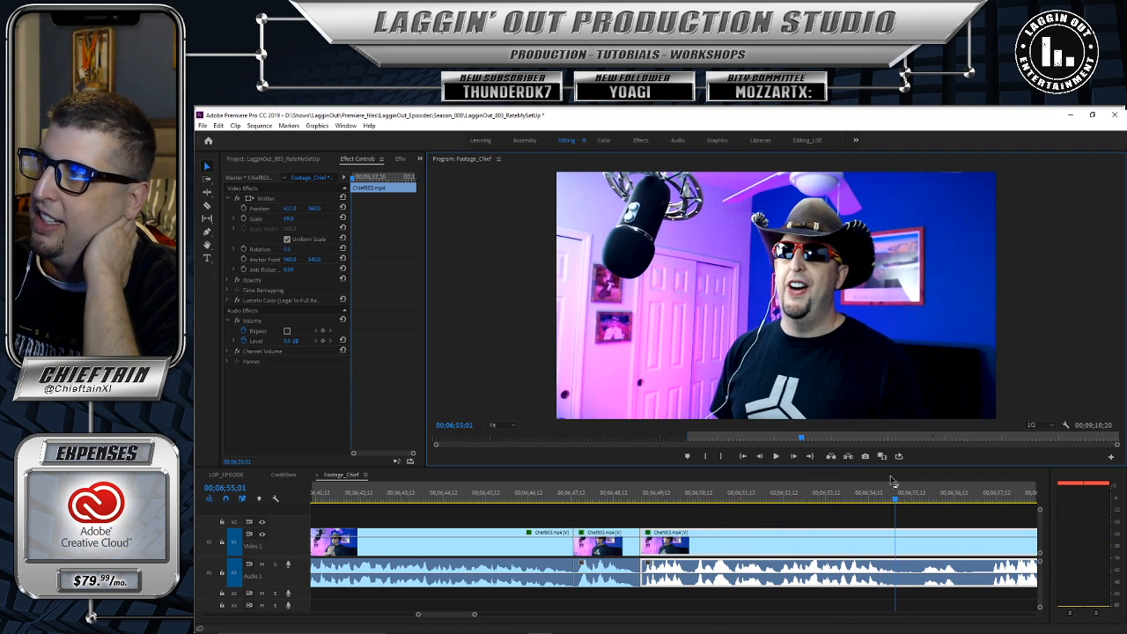
Step: Split the last clip at 00;06;55;03, trim the start of the second piece and move it back to close the gap
{"action": "left_click", "coordinate": [897, 504]}
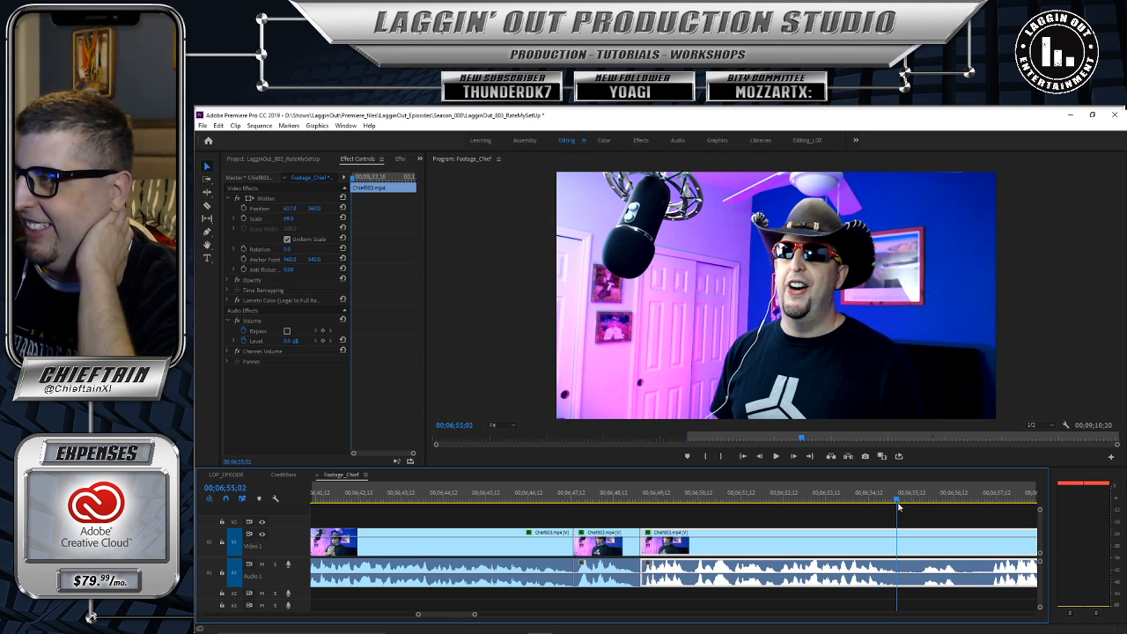
{"action": "left_click_drag", "start_coordinate": [898, 505], "coordinate": [899, 505]}
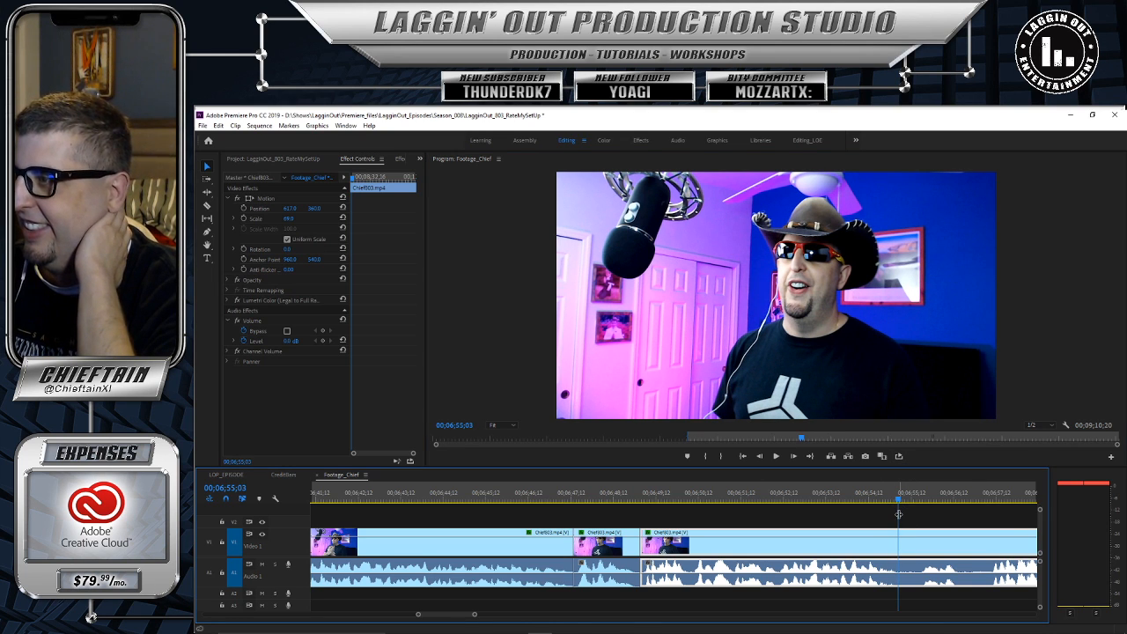
{"action": "key", "text": "c"}
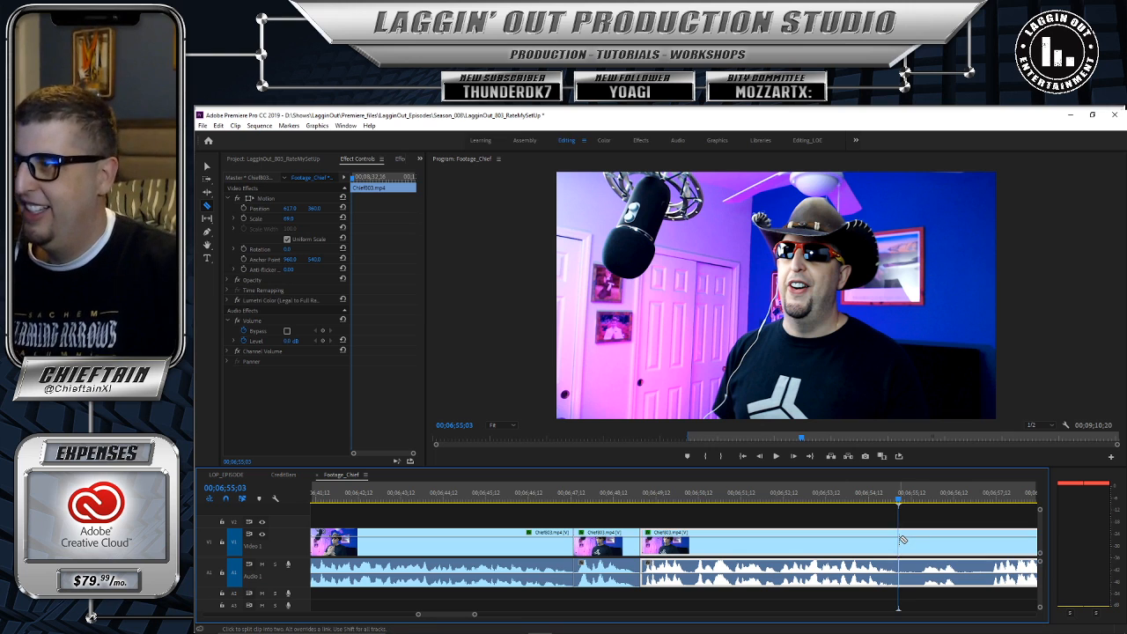
{"action": "left_click", "coordinate": [901, 540]}
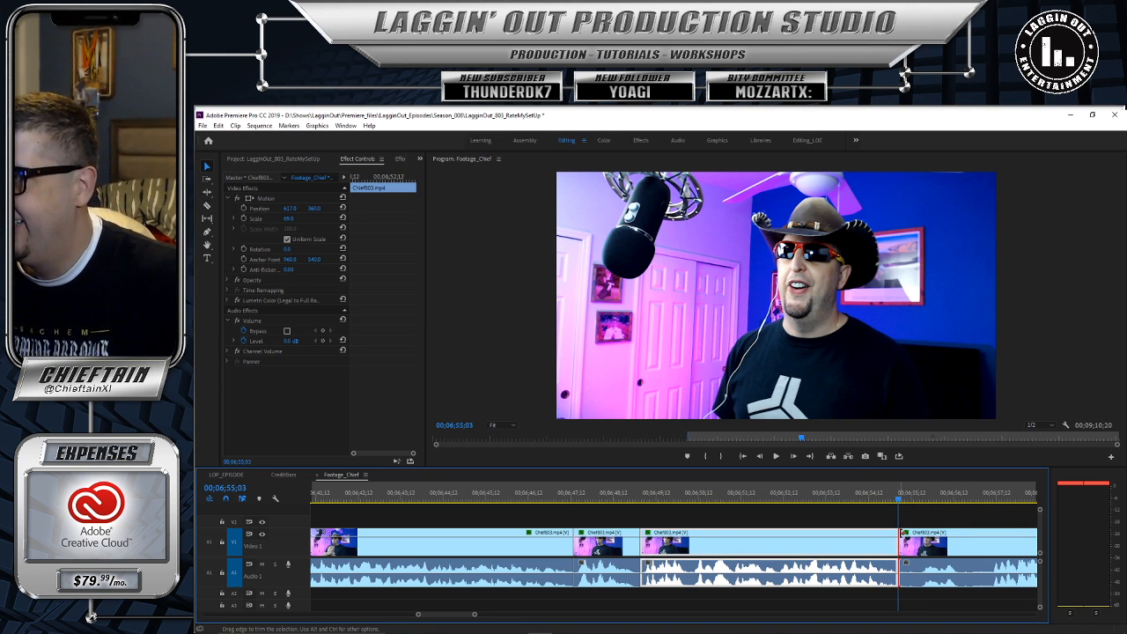
{"action": "left_click_drag", "start_coordinate": [900, 538], "coordinate": [957, 539]}
{"action": "left_click", "coordinate": [988, 536]}
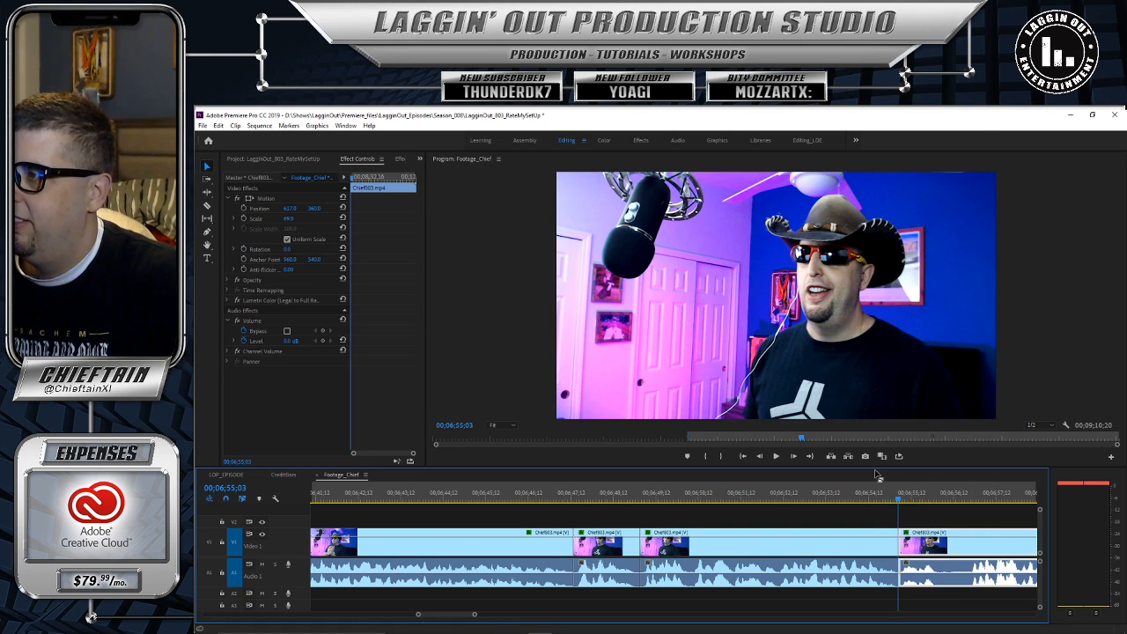
Step: Play on from the new join, split the last clip at 00;06;56;01 and cut the pause from the second piece's start, closing the gap
{"action": "left_click", "coordinate": [776, 456]}
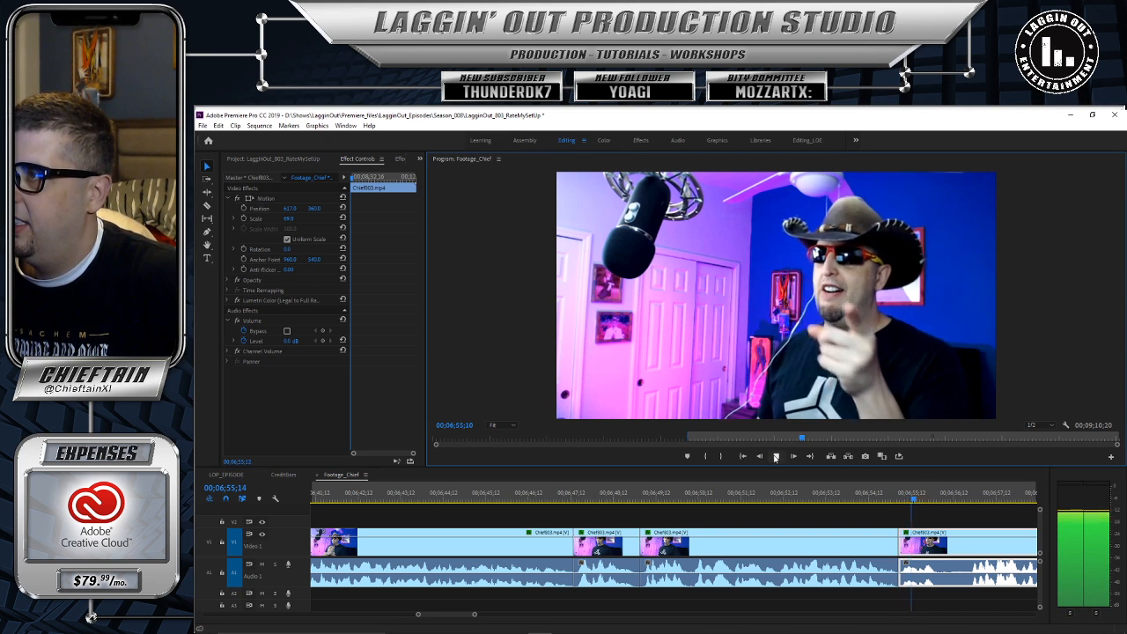
{"action": "key", "text": "space"}
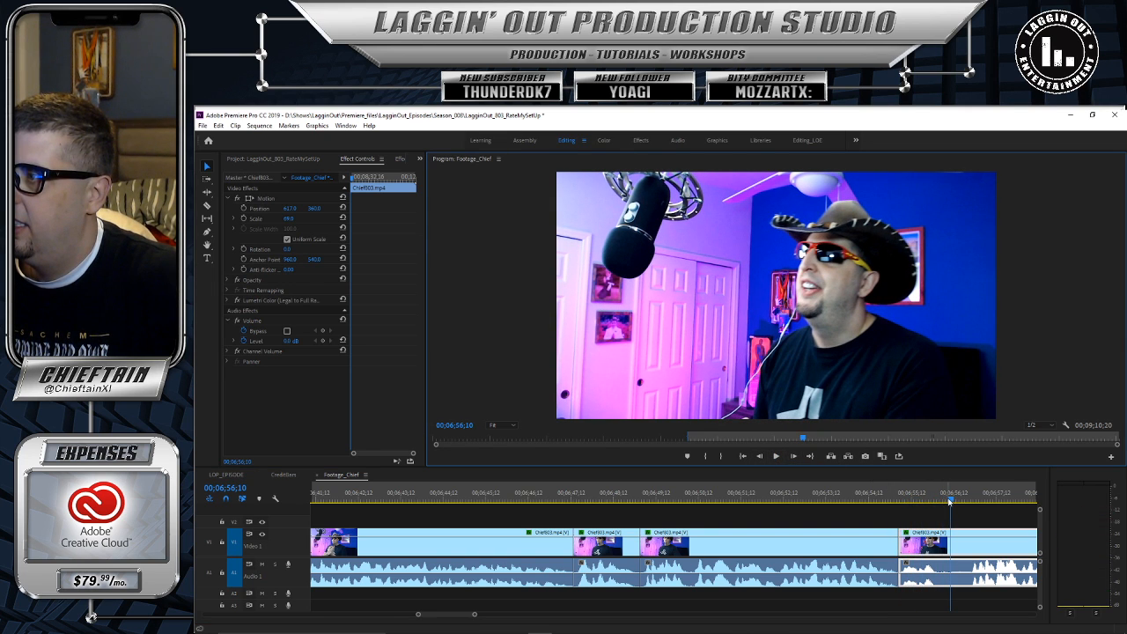
{"action": "left_click_drag", "start_coordinate": [951, 500], "coordinate": [939, 500]}
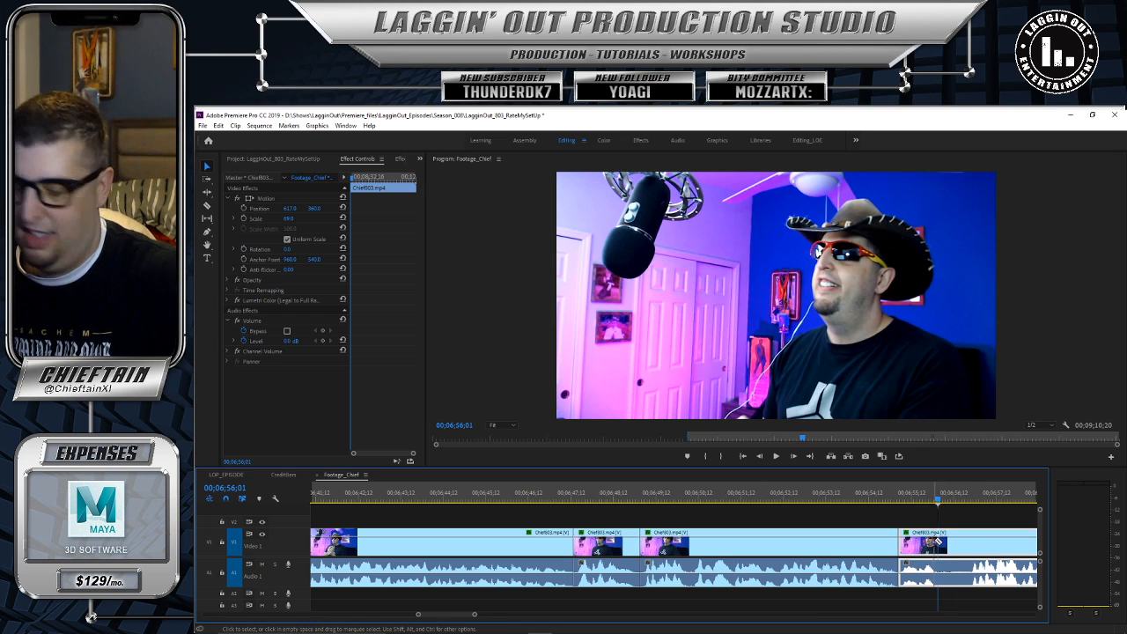
{"action": "key", "text": "c"}
{"action": "left_click", "coordinate": [938, 540]}
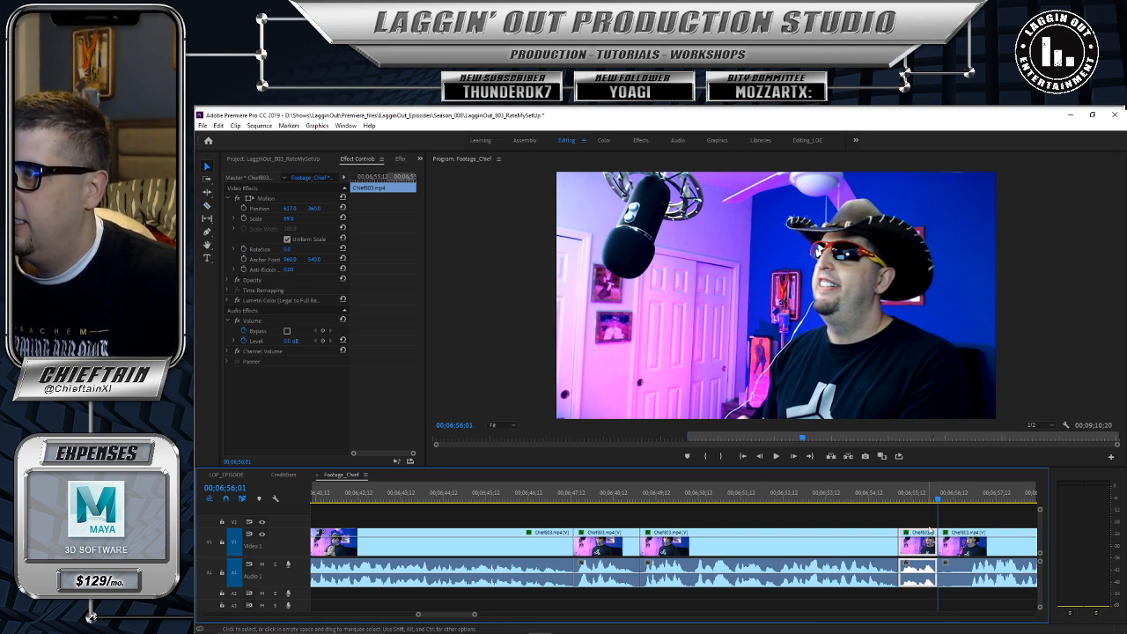
{"action": "key", "text": "v"}
{"action": "left_click_drag", "start_coordinate": [940, 532], "coordinate": [968, 537]}
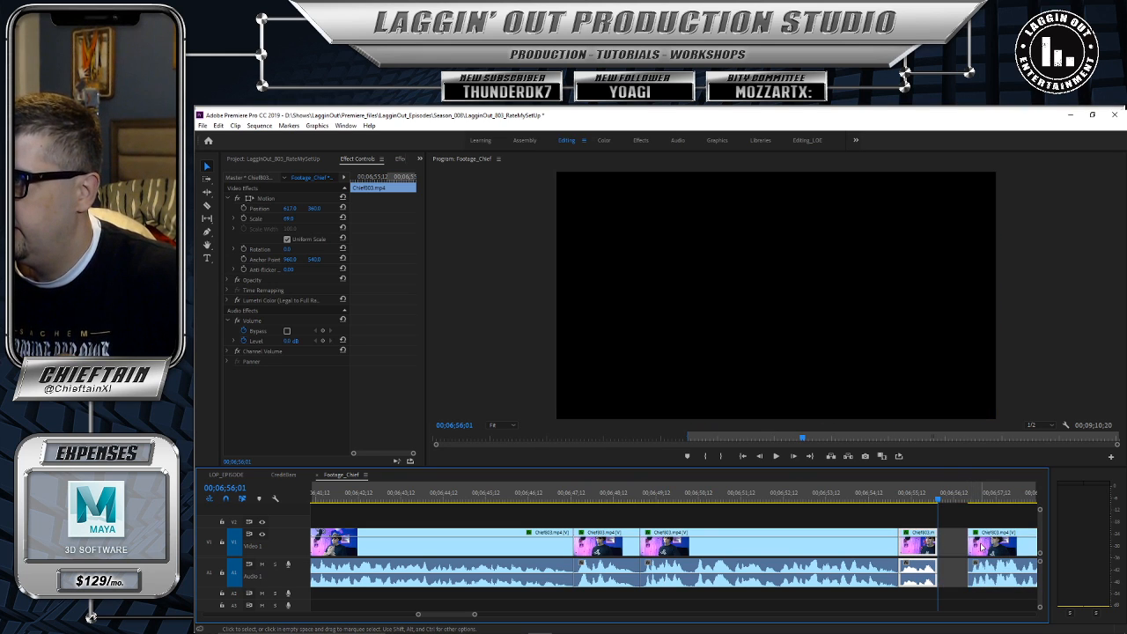
{"action": "left_click", "coordinate": [1025, 535]}
{"action": "left_click_drag", "start_coordinate": [1018, 539], "coordinate": [974, 540]}
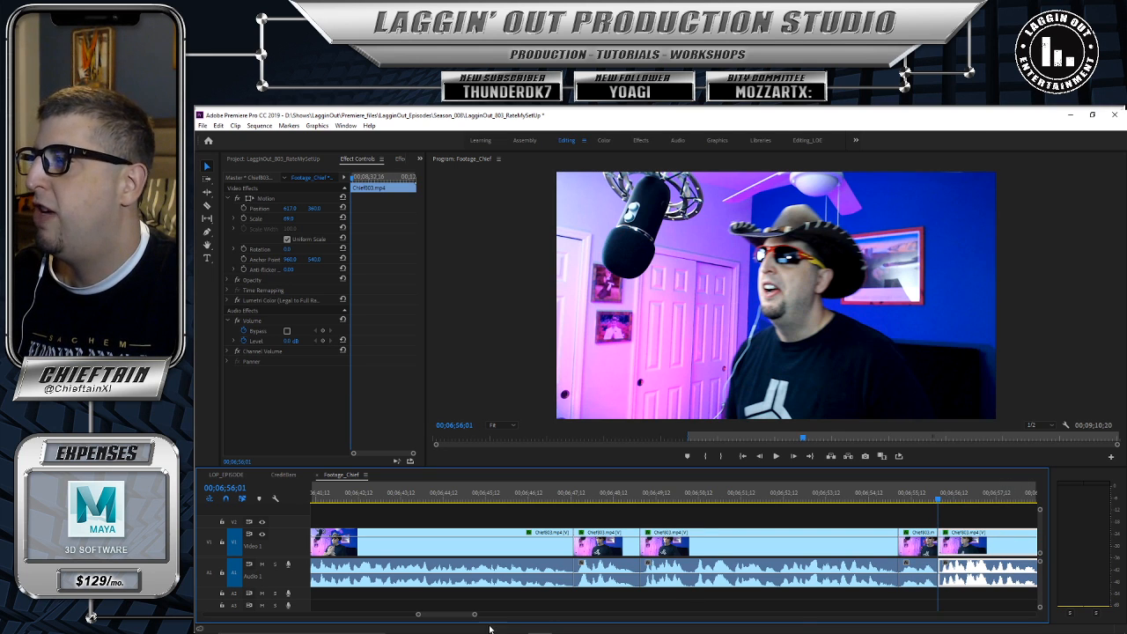
Step: Play back the latest joins from 00;06;54;13 and again from 00;06;55;08, continuing to 00;07;01;02
{"action": "left_click_drag", "start_coordinate": [475, 616], "coordinate": [513, 617]}
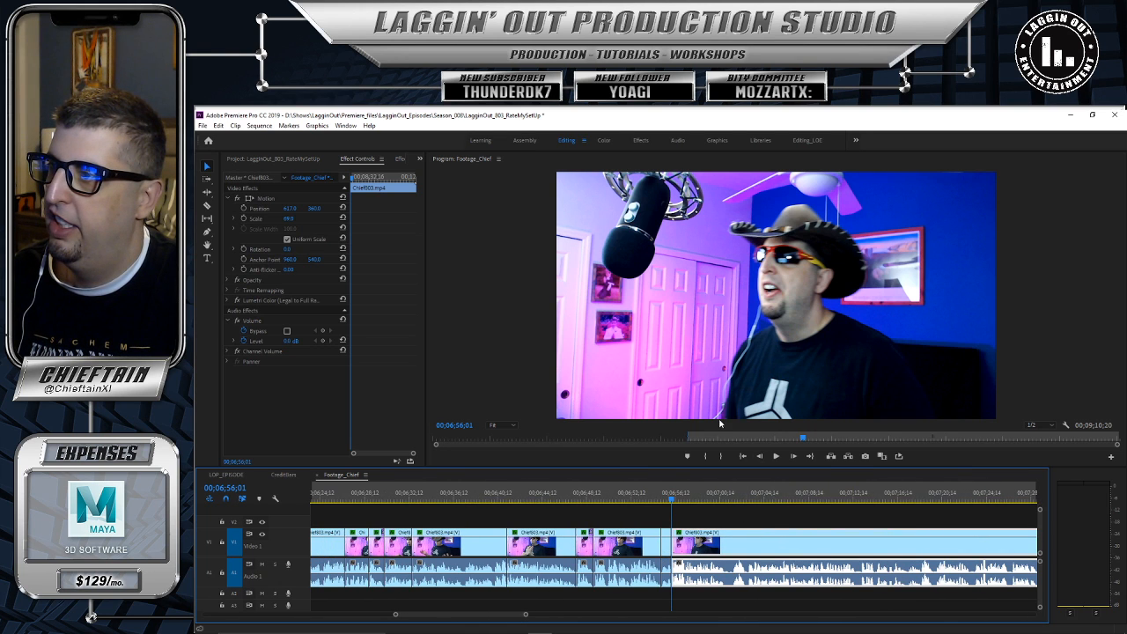
{"action": "left_click_drag", "start_coordinate": [672, 500], "coordinate": [655, 500]}
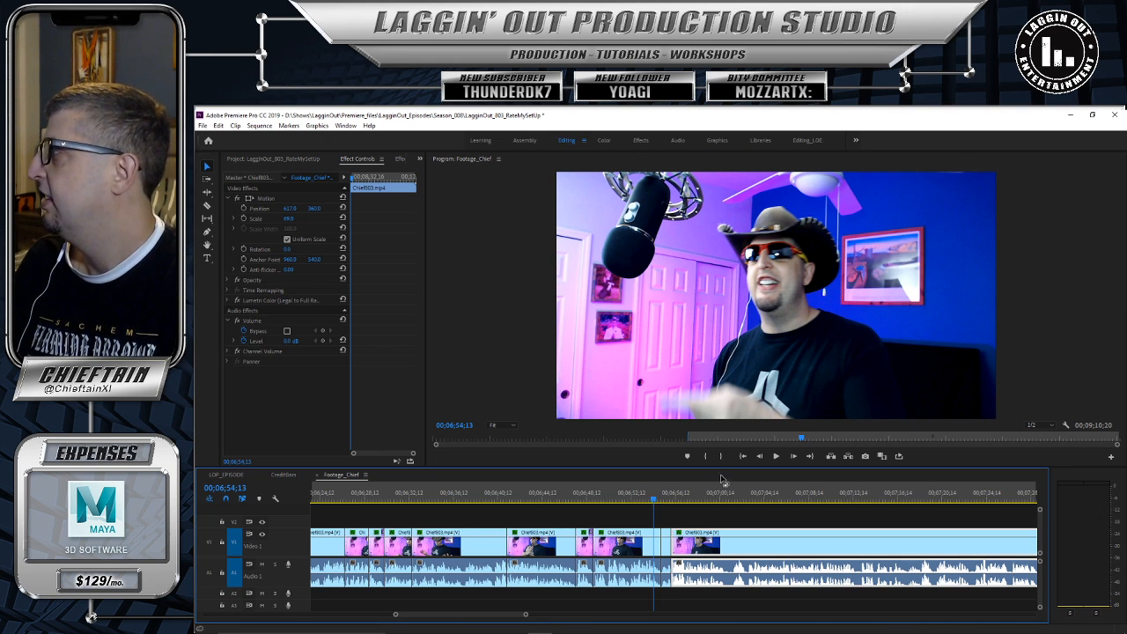
{"action": "left_click", "coordinate": [776, 456]}
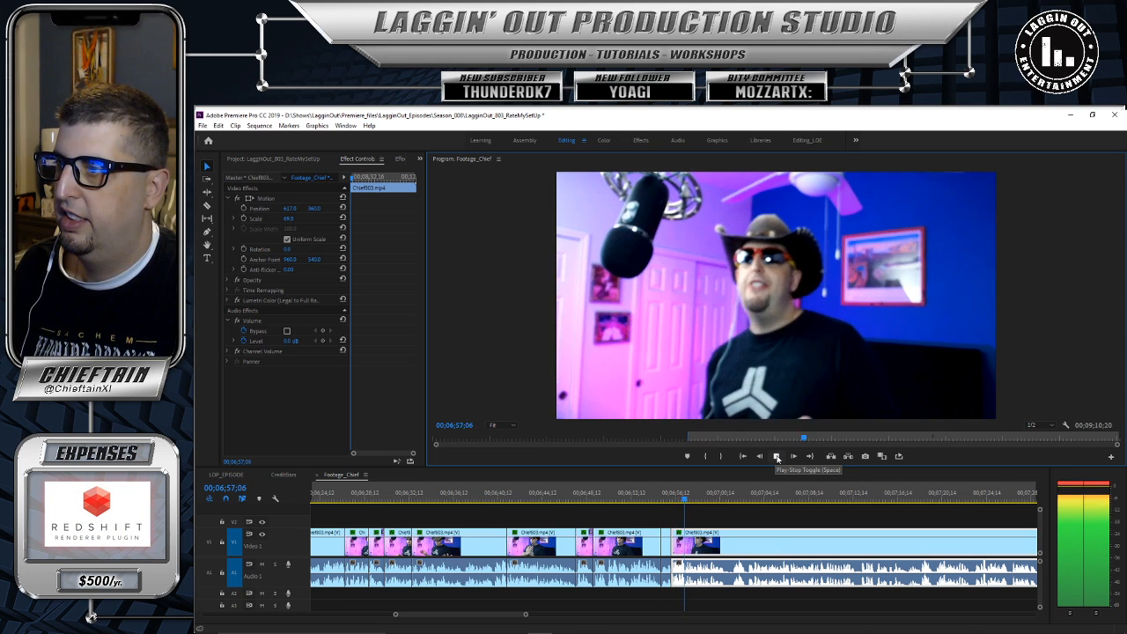
{"action": "left_click", "coordinate": [776, 456]}
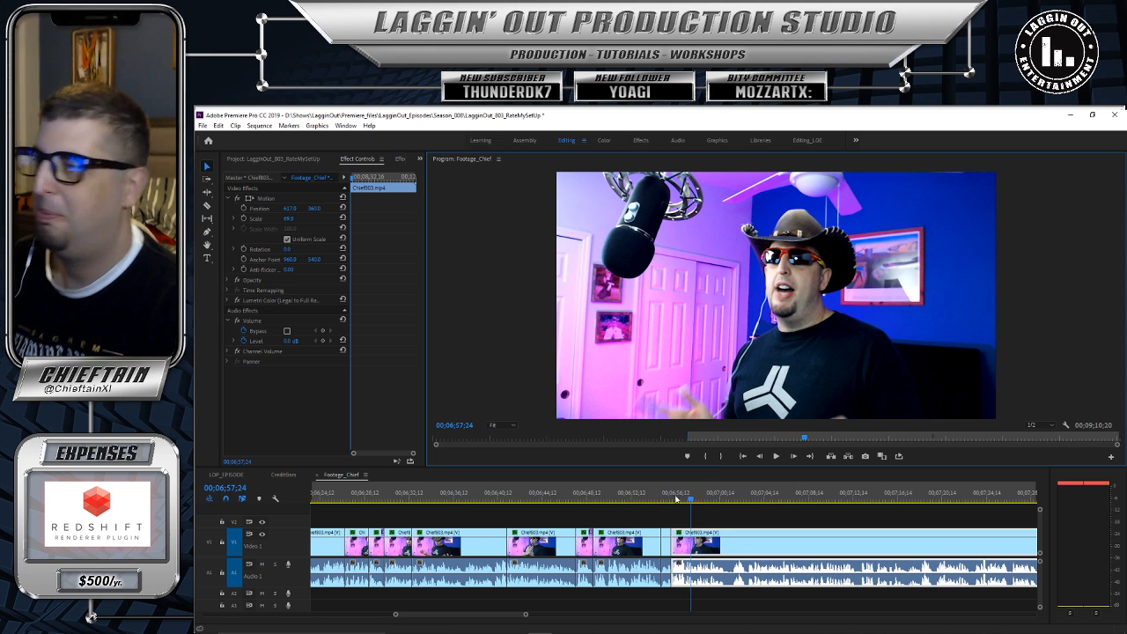
{"action": "left_click_drag", "start_coordinate": [691, 499], "coordinate": [665, 500]}
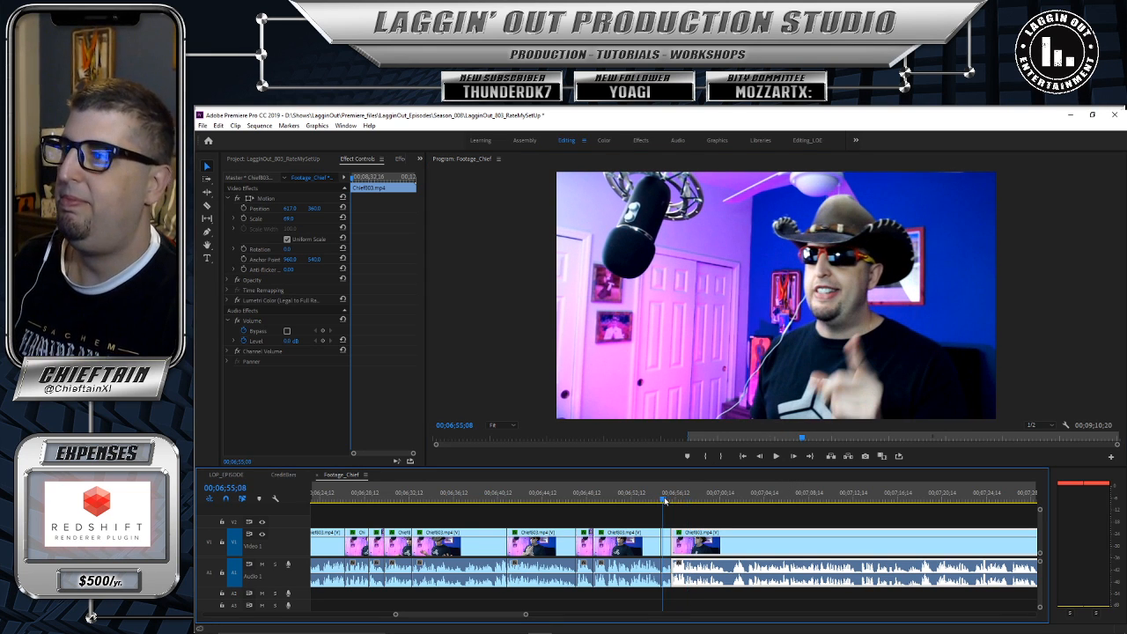
{"action": "left_click", "coordinate": [775, 456]}
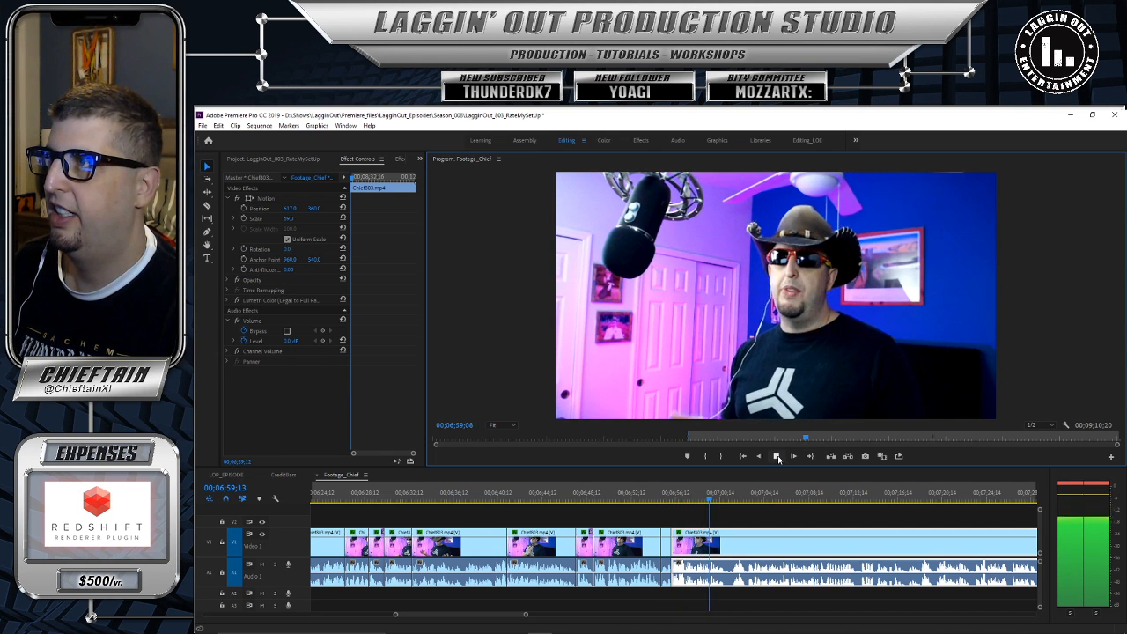
{"action": "left_click", "coordinate": [777, 458]}
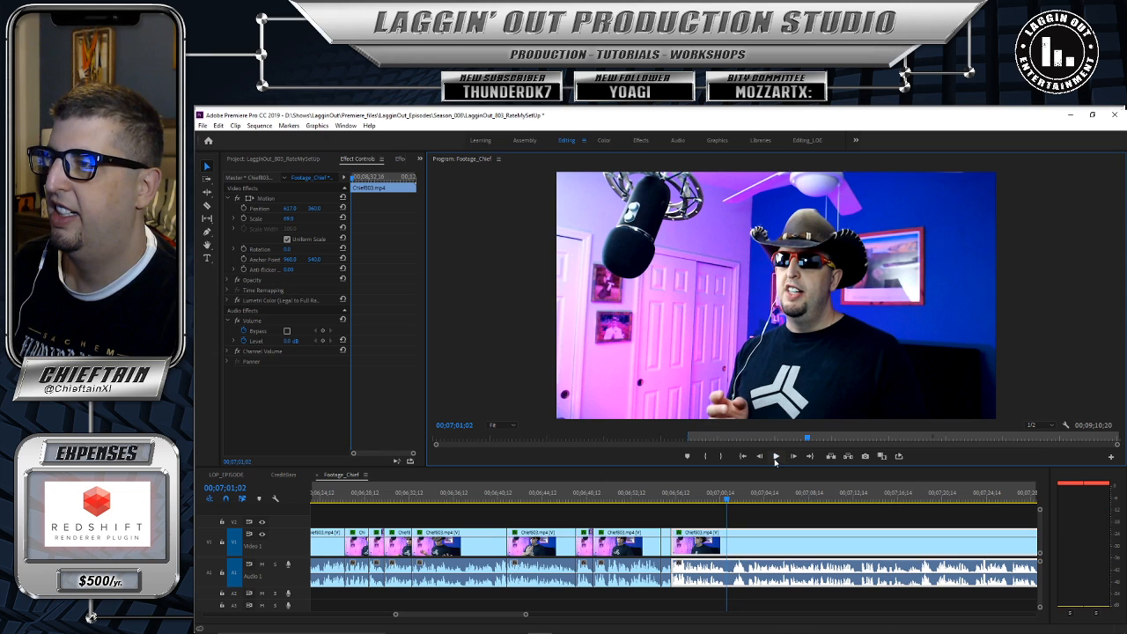
Step: Split the last clip at 00;07;00;28, trim the second piece's start to 00;07;01;20 and move it back against the previous clip
{"action": "left_click_drag", "start_coordinate": [724, 500], "coordinate": [727, 500]}
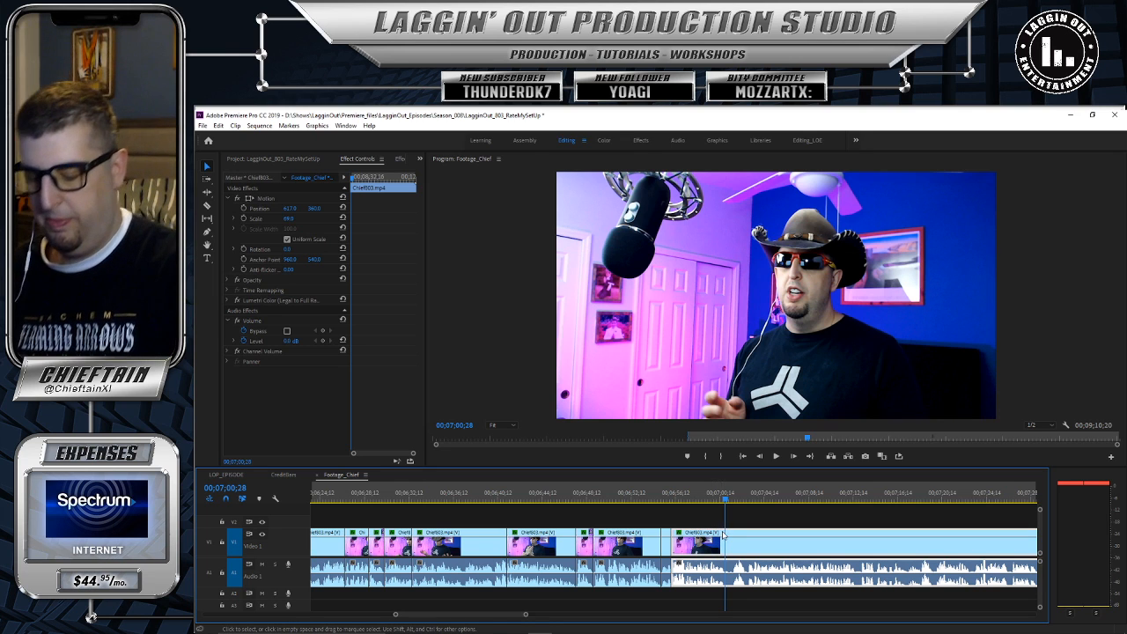
{"action": "key", "text": "c"}
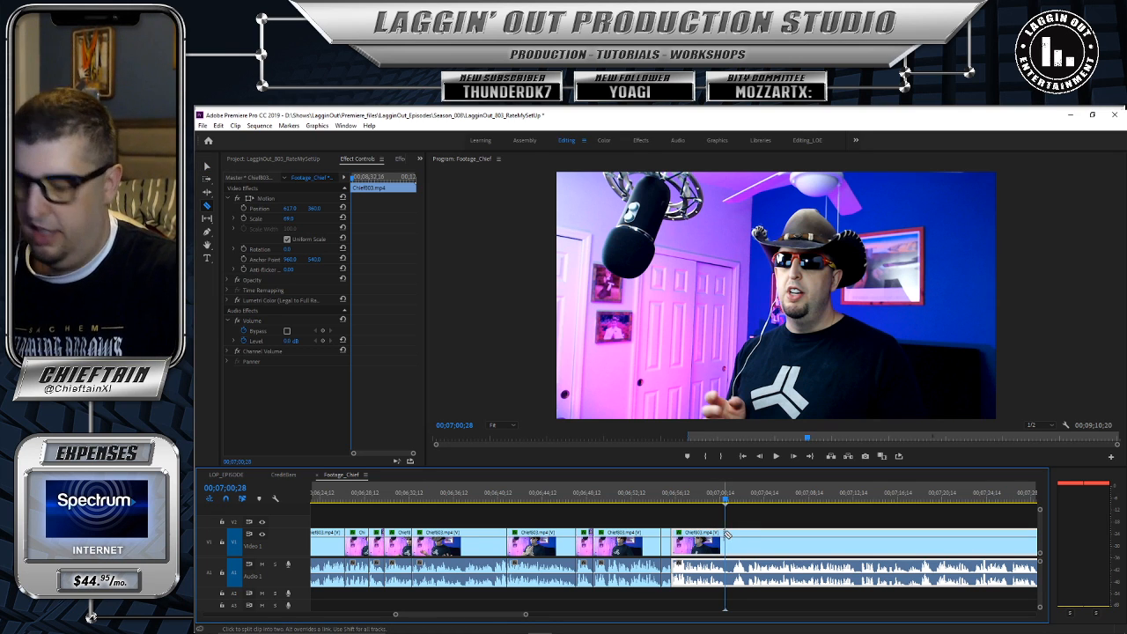
{"action": "left_click", "coordinate": [726, 534]}
{"action": "left_click", "coordinate": [778, 458]}
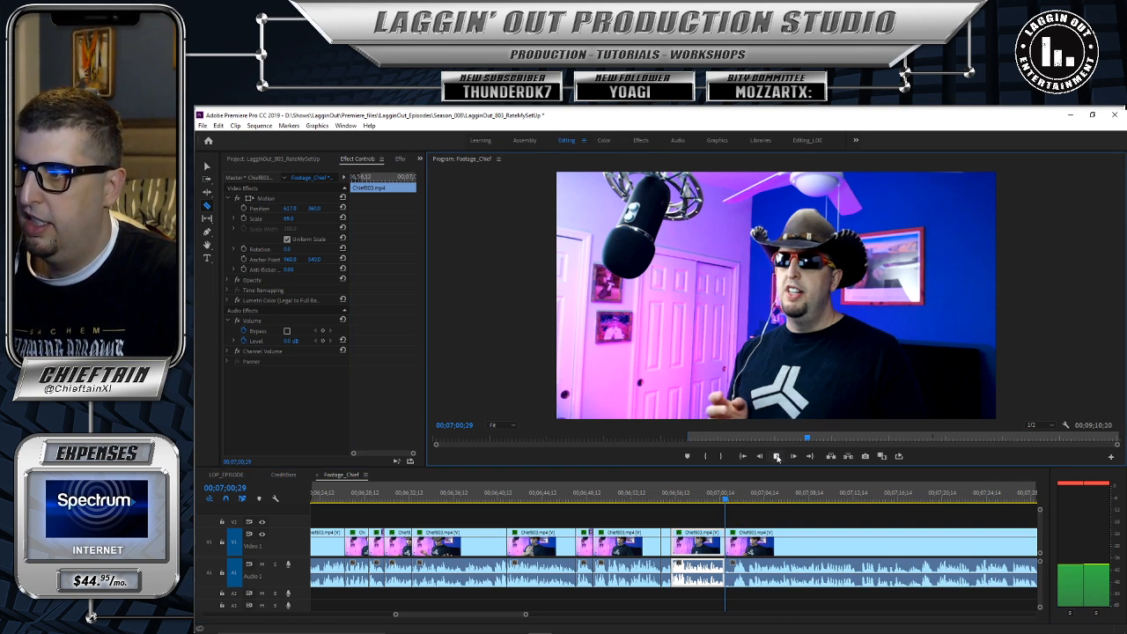
{"action": "left_click", "coordinate": [778, 457]}
{"action": "left_click_drag", "start_coordinate": [740, 504], "coordinate": [735, 503]}
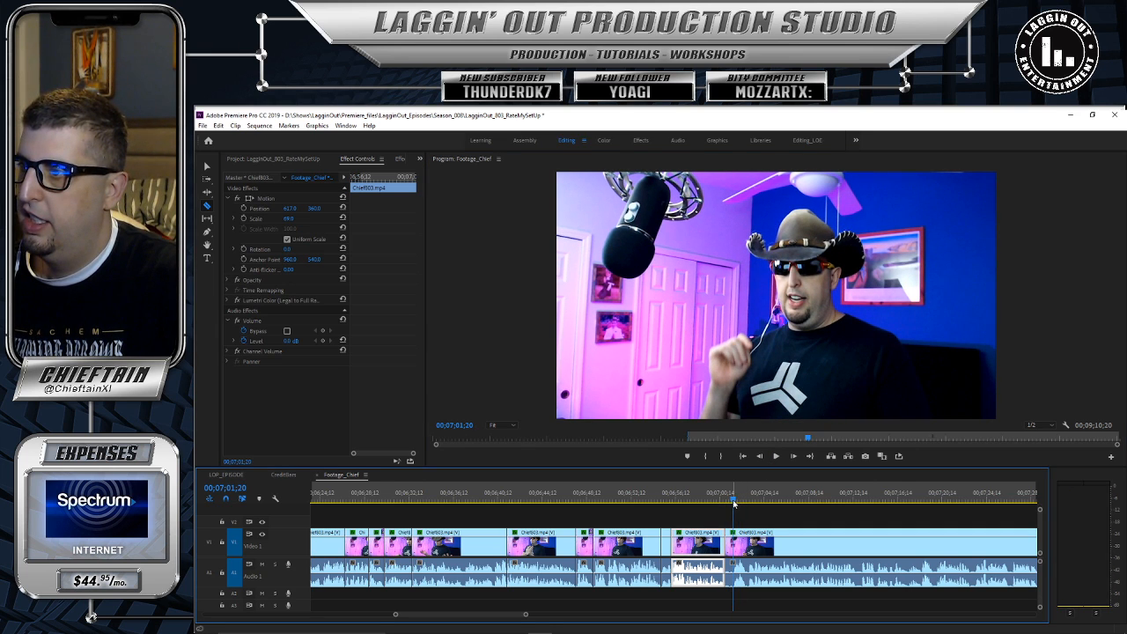
{"action": "key", "text": "v"}
{"action": "left_click_drag", "start_coordinate": [728, 531], "coordinate": [734, 533]}
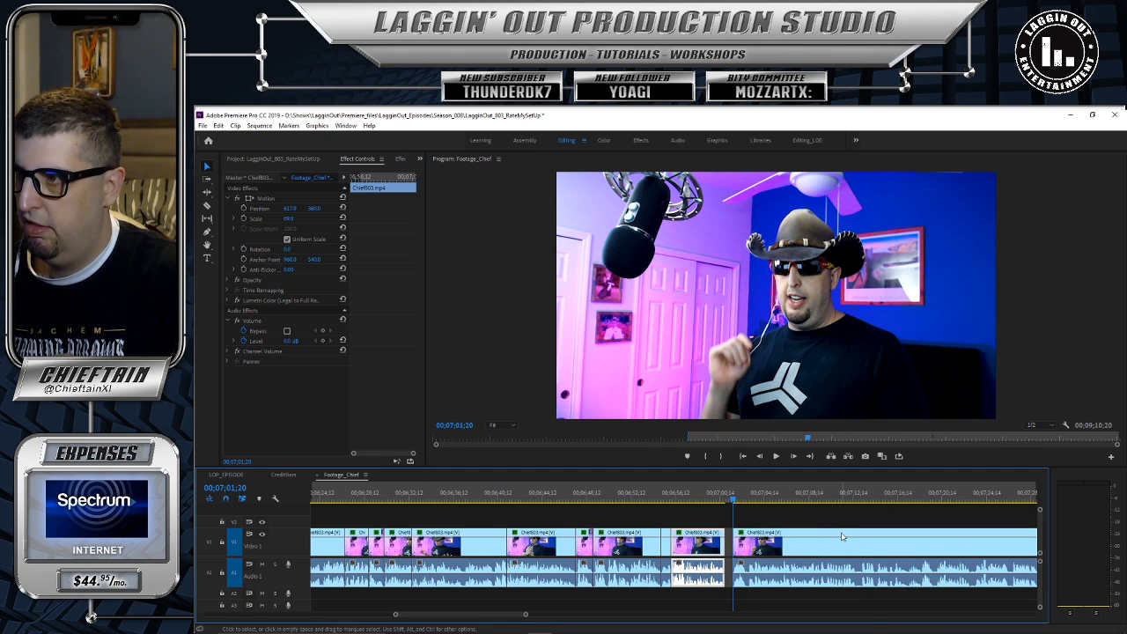
{"action": "left_click_drag", "start_coordinate": [841, 535], "coordinate": [831, 536]}
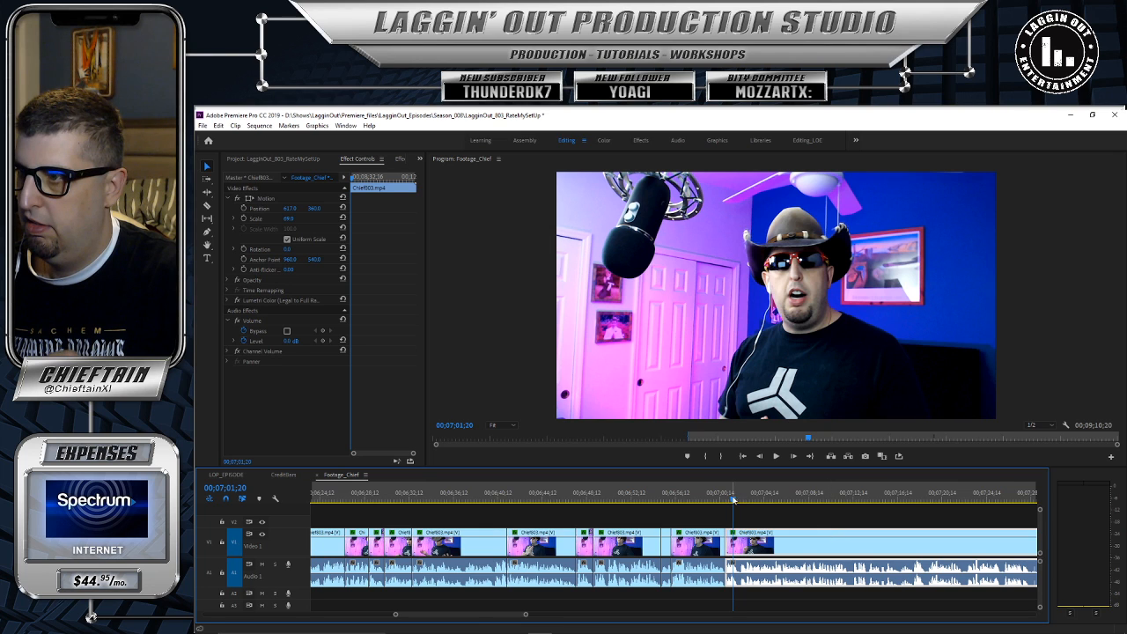
Step: Split the last clip again at 00;07;02;03
{"action": "left_click_drag", "start_coordinate": [734, 501], "coordinate": [738, 503]}
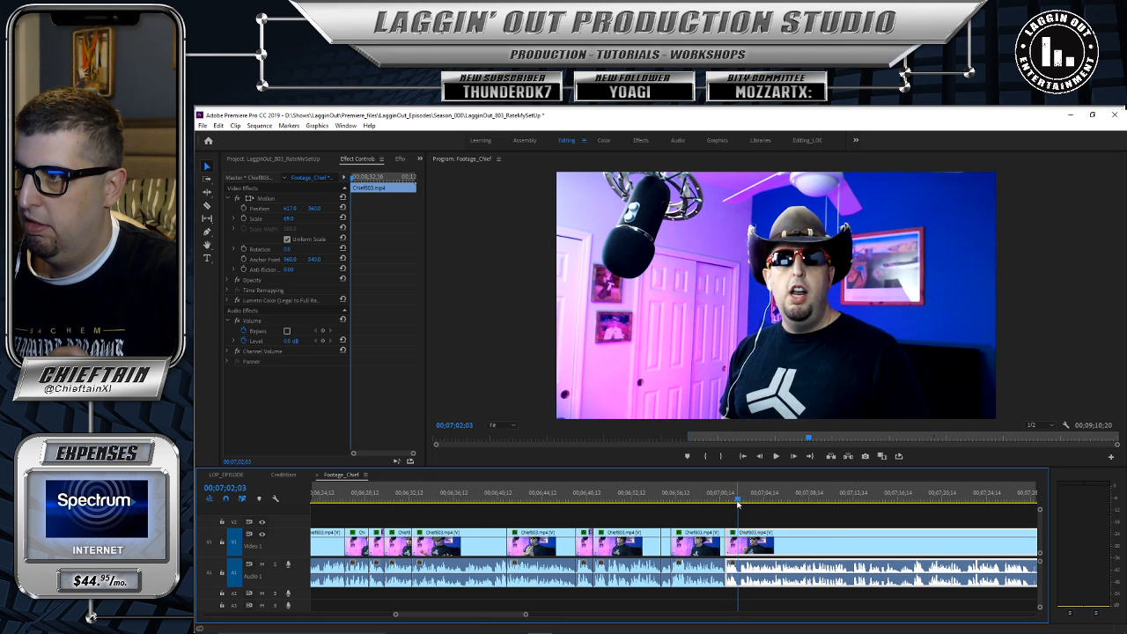
{"action": "key", "text": "c"}
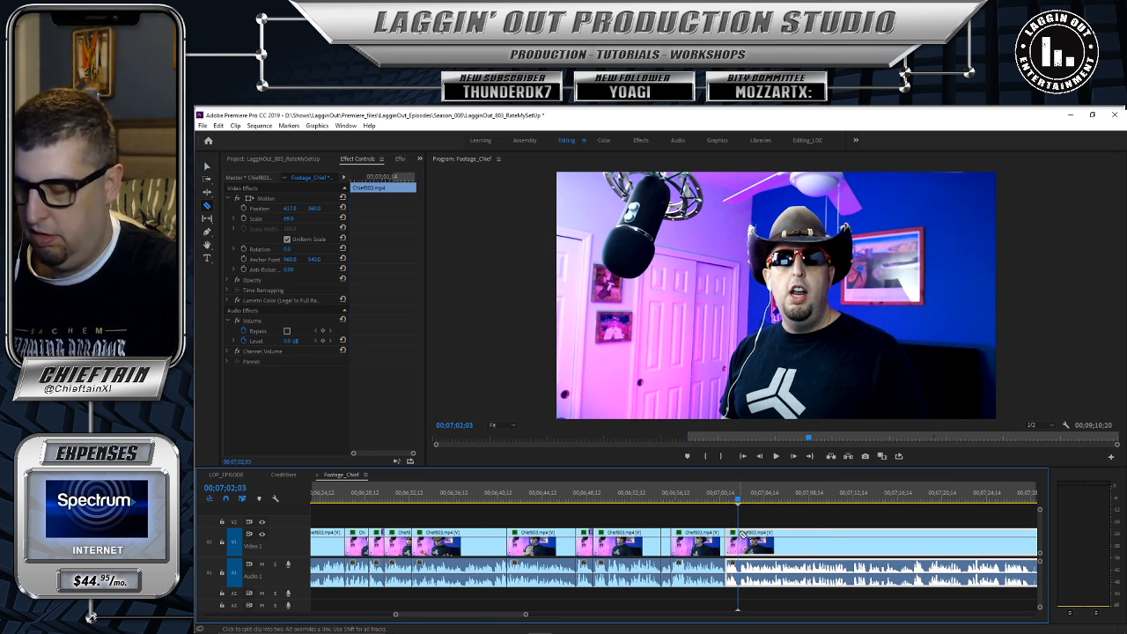
{"action": "left_click", "coordinate": [738, 537]}
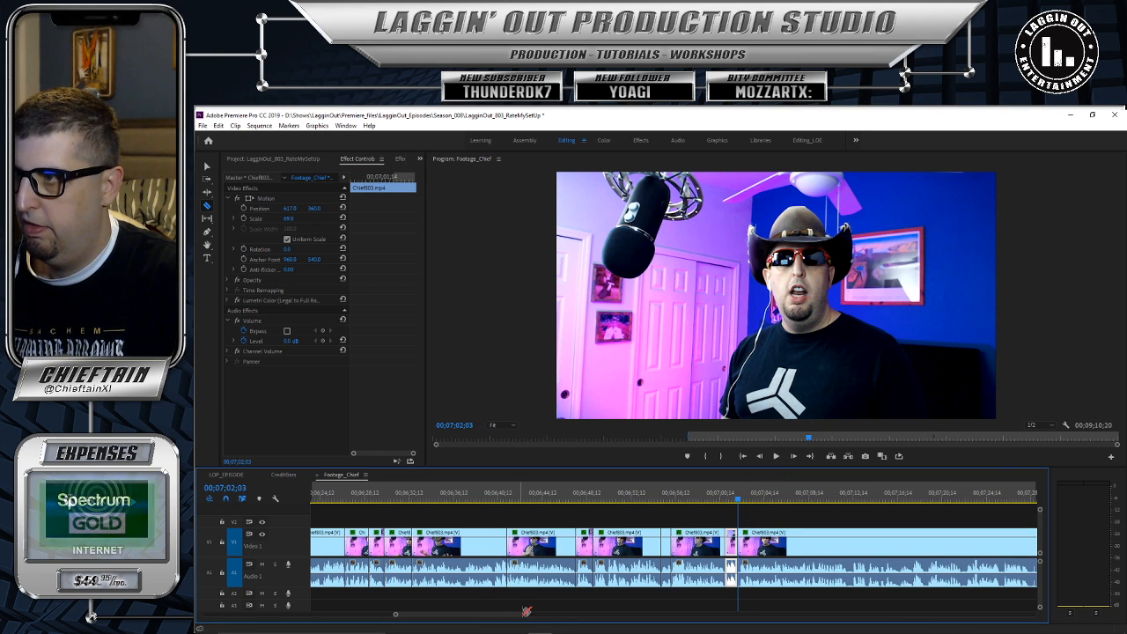
{"action": "scroll", "coordinate": [504, 613], "scroll_direction": "up", "scroll_amount": 3}
{"action": "scroll", "coordinate": [504, 616], "scroll_direction": "up", "scroll_amount": 2}
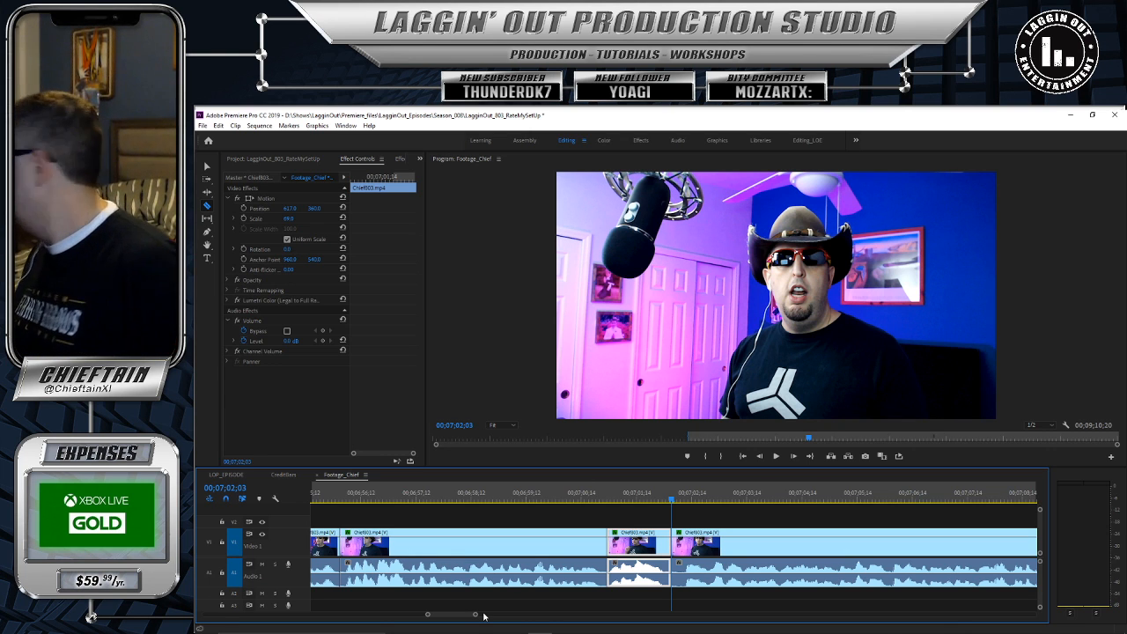
Step: Trim the last clip's start to 00;07;02;23 and move it back to close the gap, returning the playhead to the join
{"action": "left_click", "coordinate": [775, 457]}
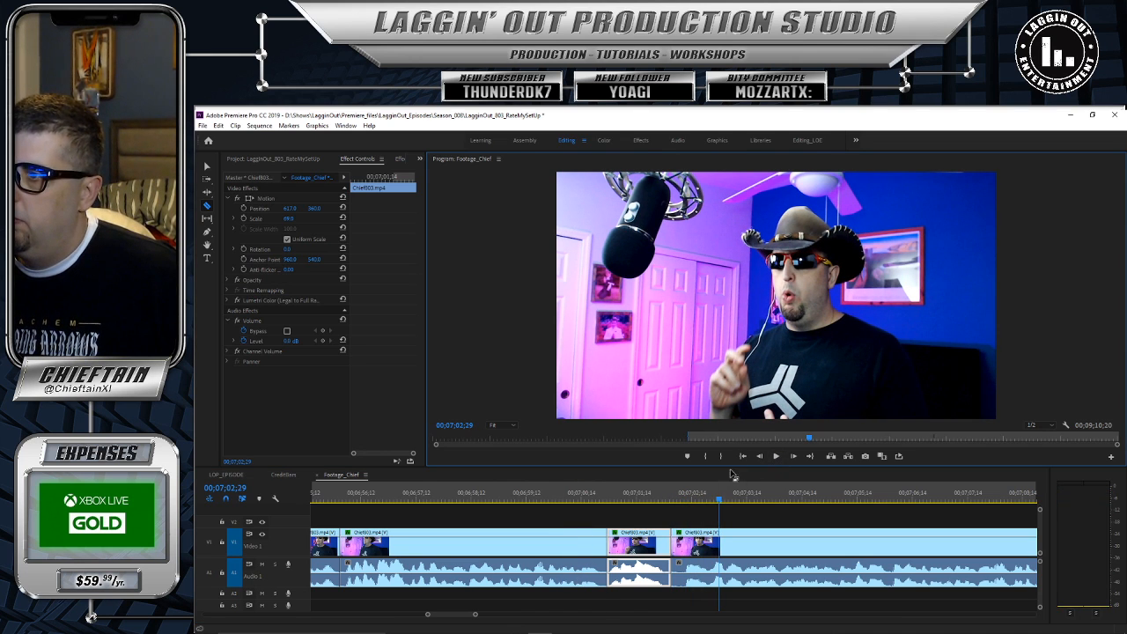
{"action": "left_click", "coordinate": [709, 504]}
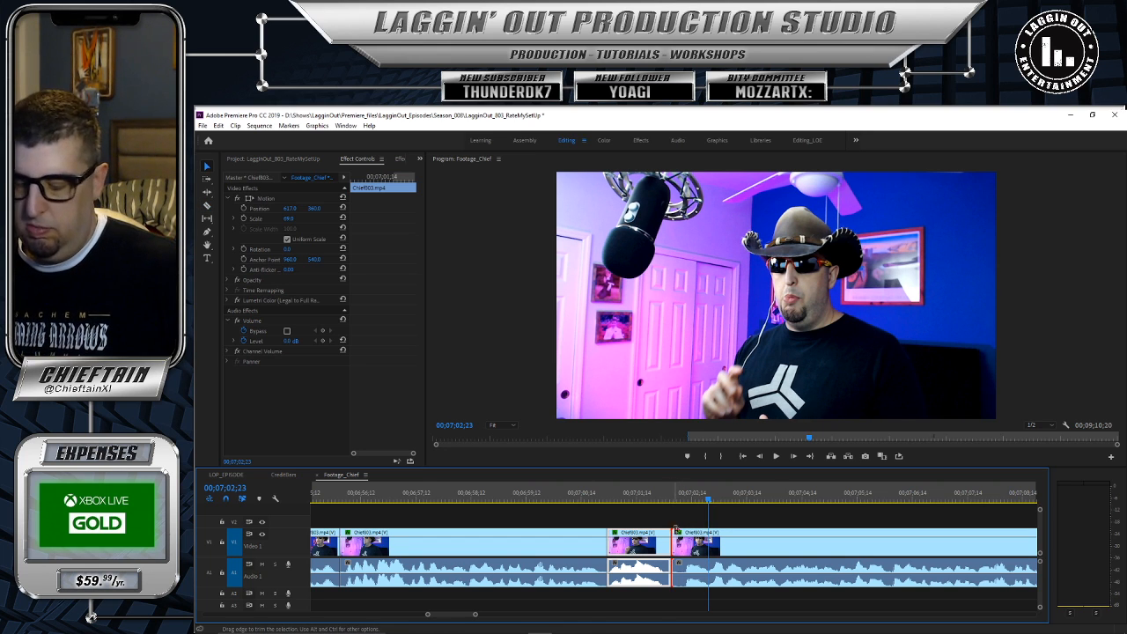
{"action": "left_click_drag", "start_coordinate": [676, 531], "coordinate": [709, 530]}
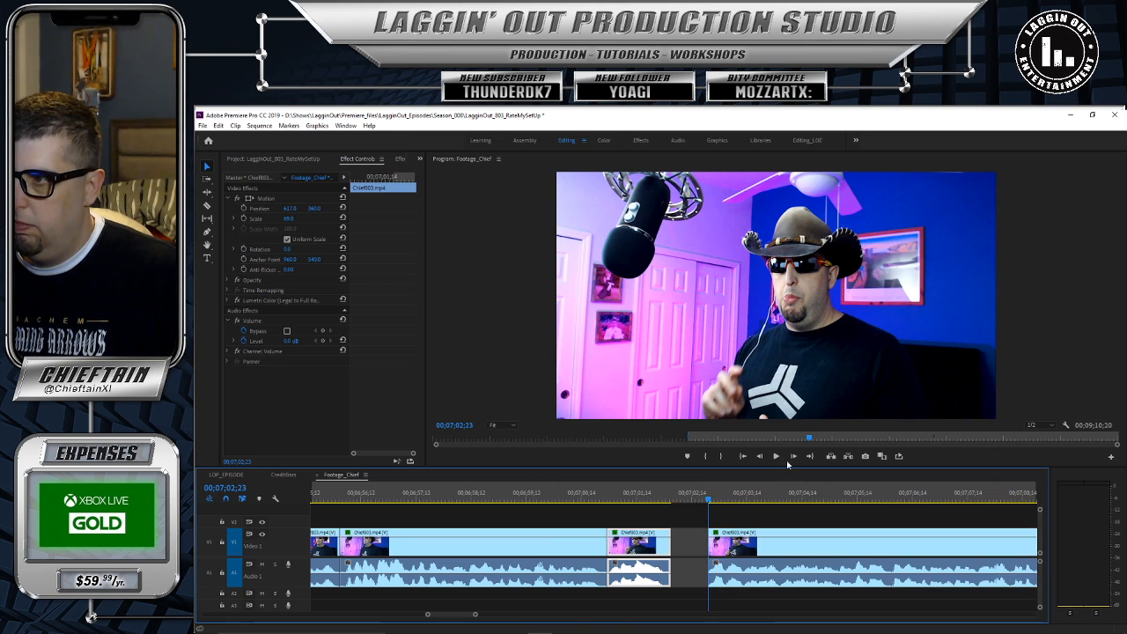
{"action": "left_click", "coordinate": [775, 457]}
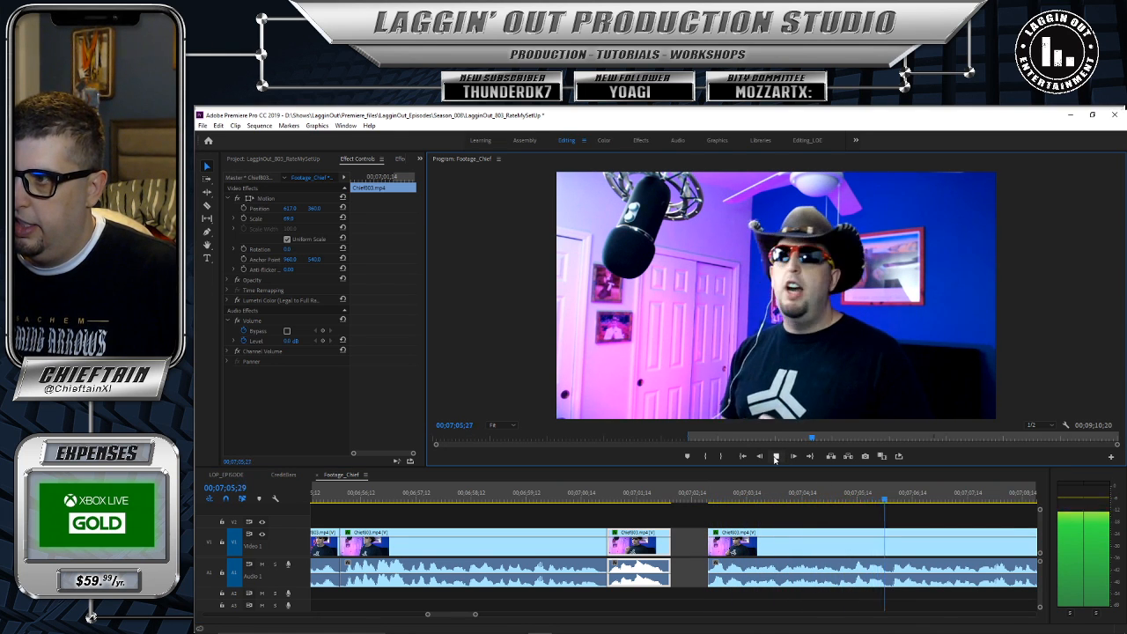
{"action": "left_click", "coordinate": [775, 457]}
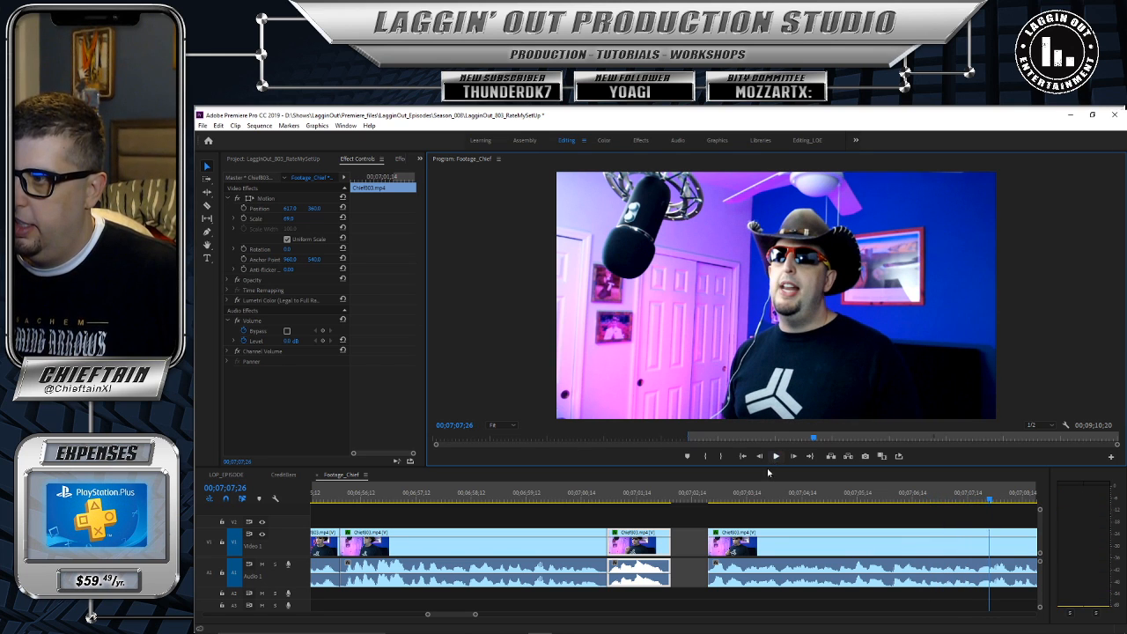
{"action": "left_click_drag", "start_coordinate": [817, 536], "coordinate": [782, 539]}
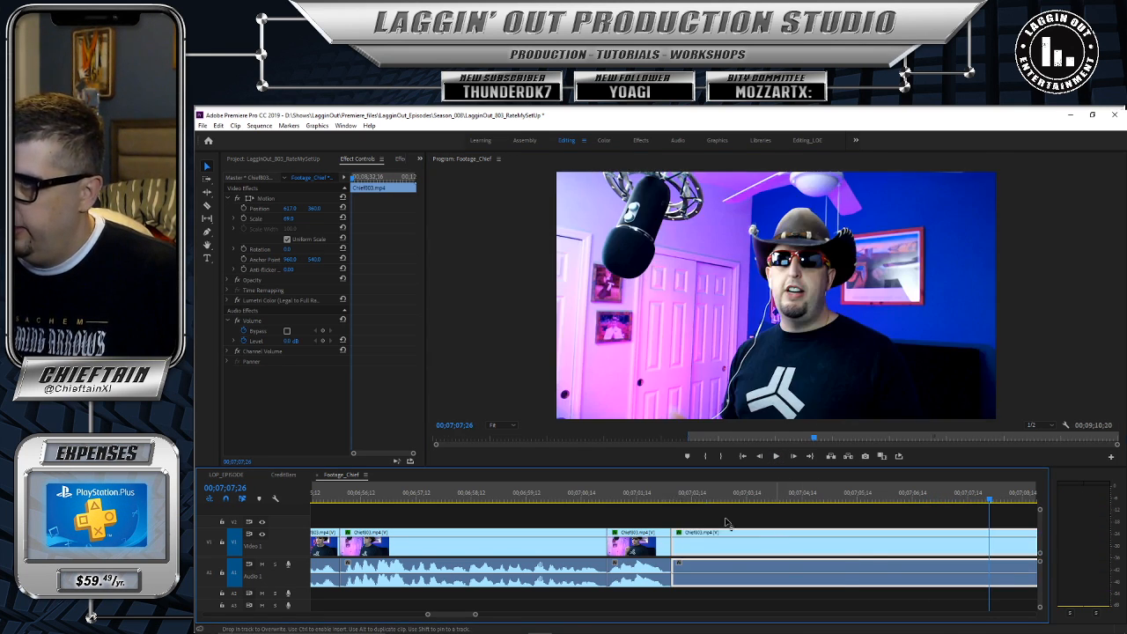
{"action": "left_click", "coordinate": [664, 498]}
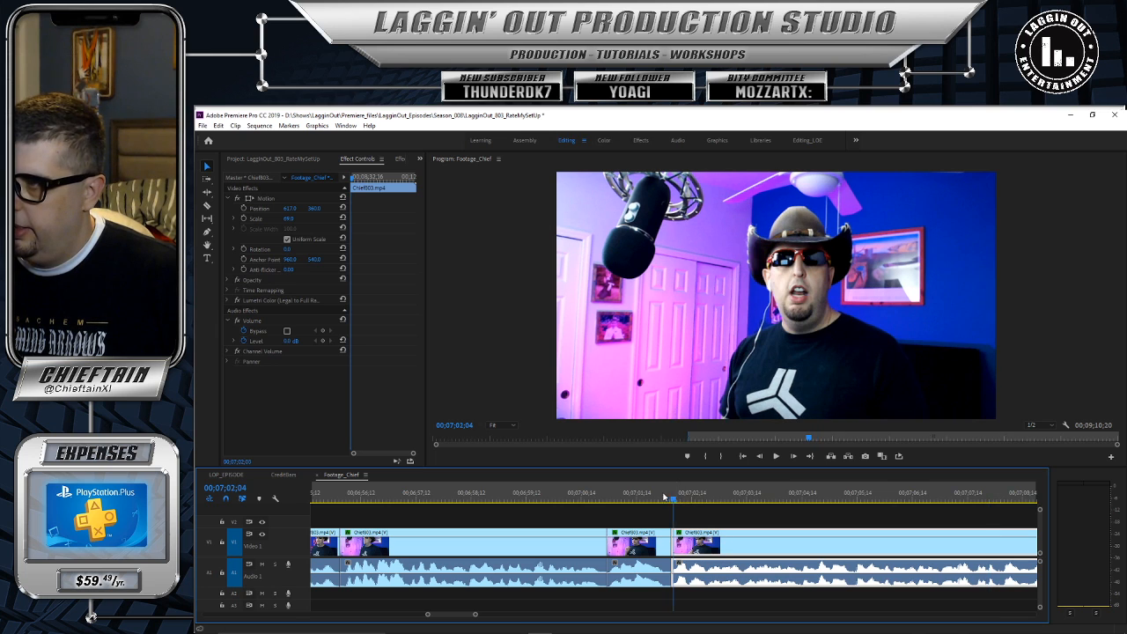
Step: Play back the last clip from 00;07;02;04 and park the playhead at 00;07;12;02
{"action": "left_click", "coordinate": [776, 456]}
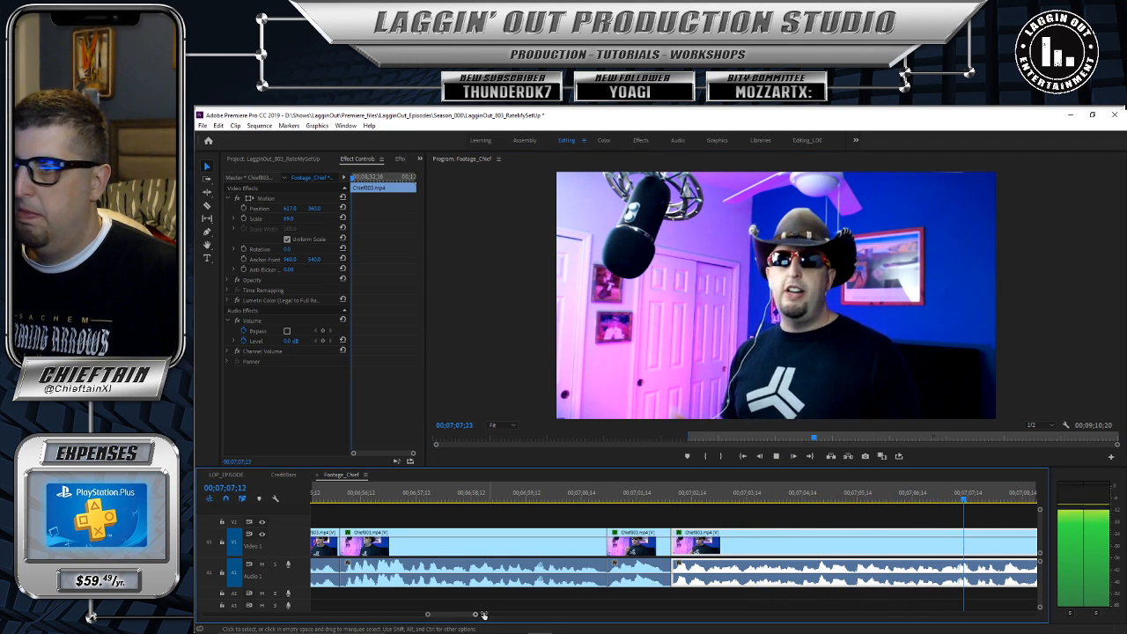
{"action": "left_click_drag", "start_coordinate": [482, 615], "coordinate": [500, 615]}
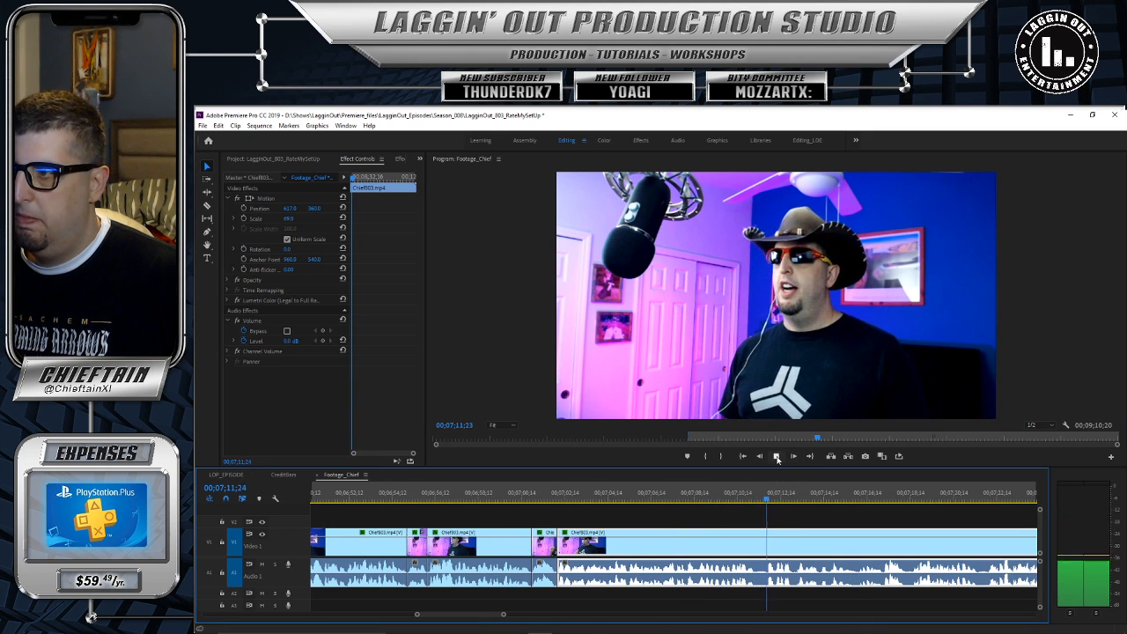
{"action": "left_click", "coordinate": [777, 456]}
{"action": "left_click", "coordinate": [768, 501]}
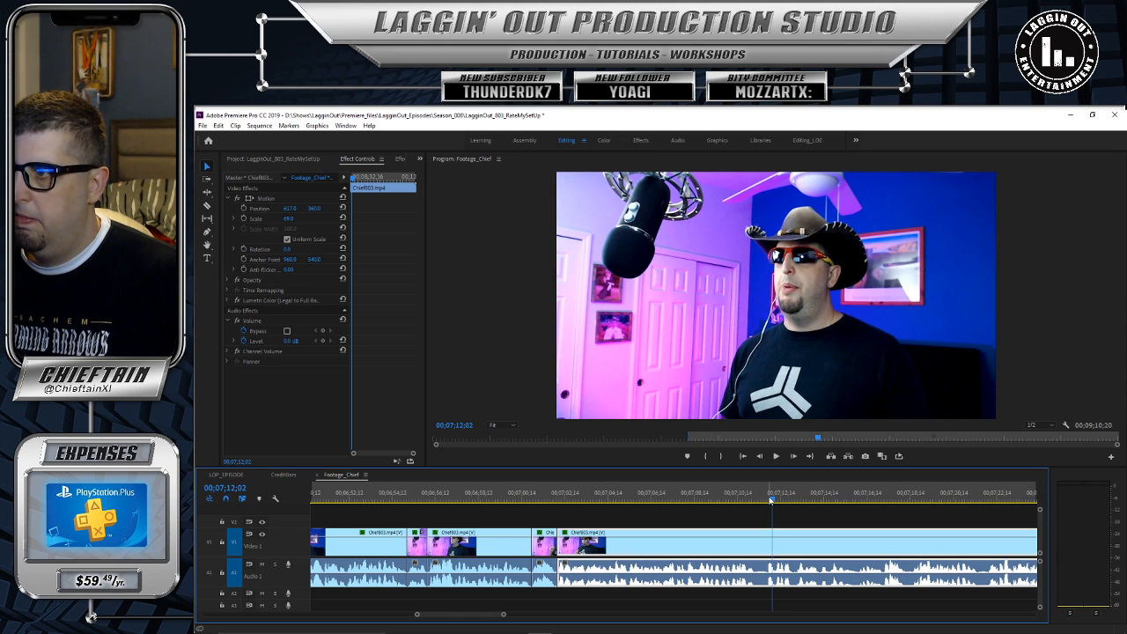
Step: Cut the short section ending at 00;07;12;02 out of the last clip and move the remainder back to close the gap
{"action": "left_click", "coordinate": [772, 568]}
{"action": "left_click", "coordinate": [755, 572]}
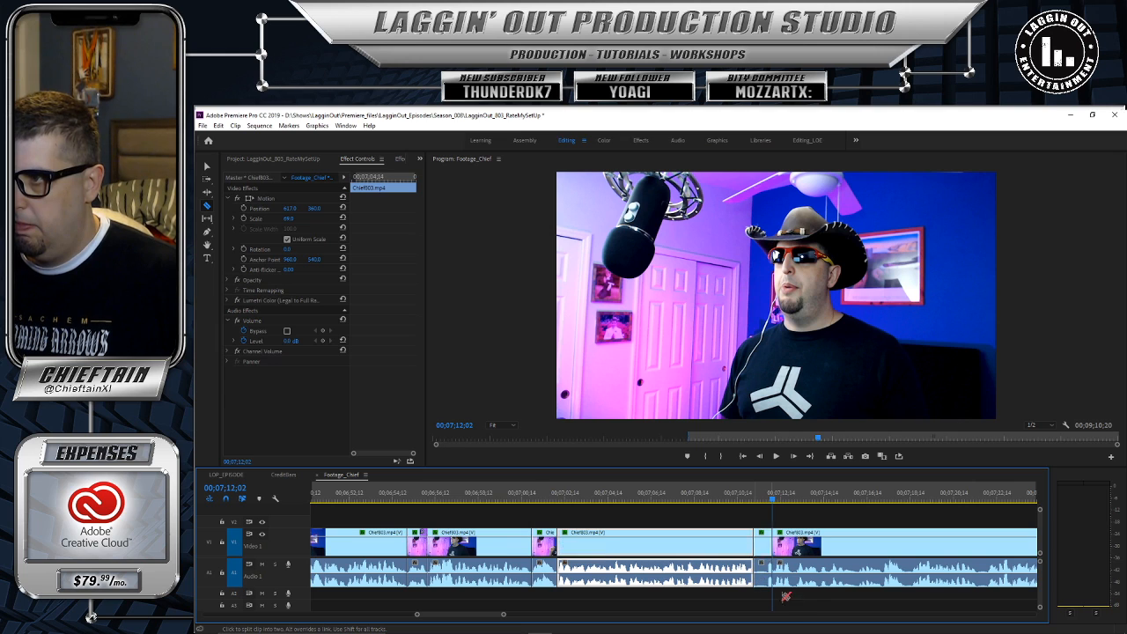
{"action": "left_click", "coordinate": [762, 551]}
{"action": "key", "text": "Delete"}
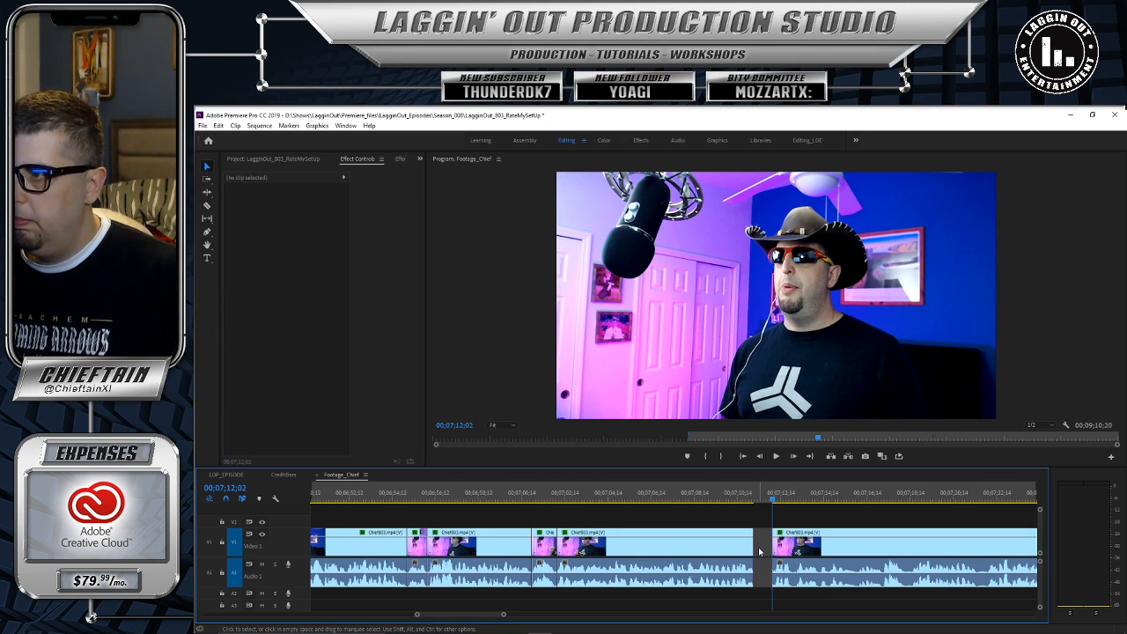
{"action": "left_click_drag", "start_coordinate": [887, 537], "coordinate": [870, 537]}
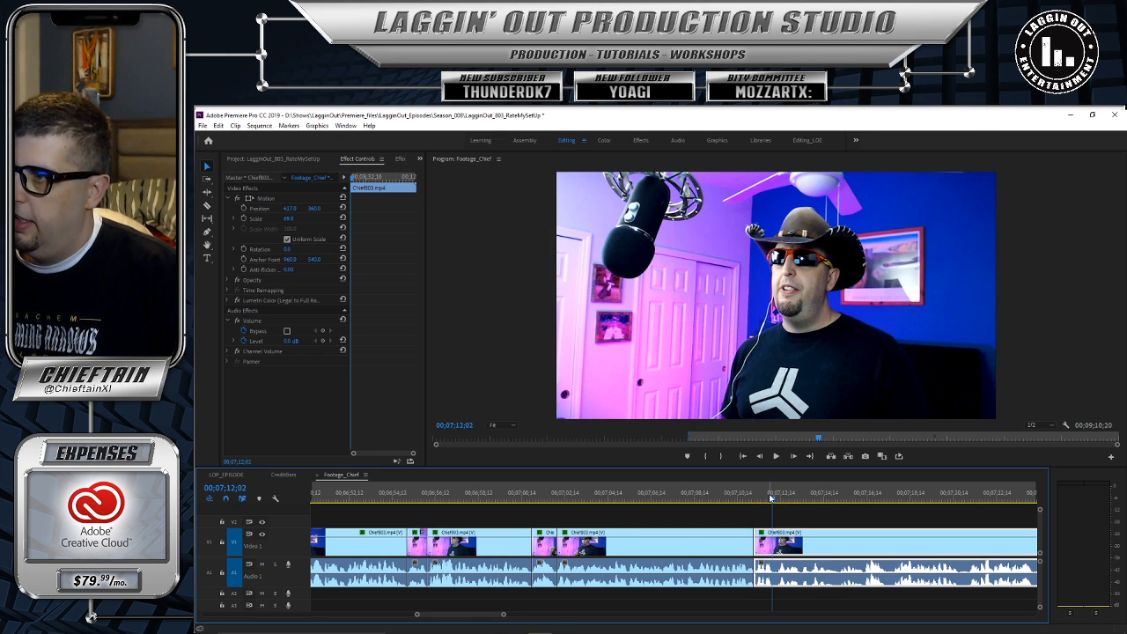
Step: Play back the new join from 00;07;10;19 through to 00;07;19;24
{"action": "left_click_drag", "start_coordinate": [771, 498], "coordinate": [741, 499]}
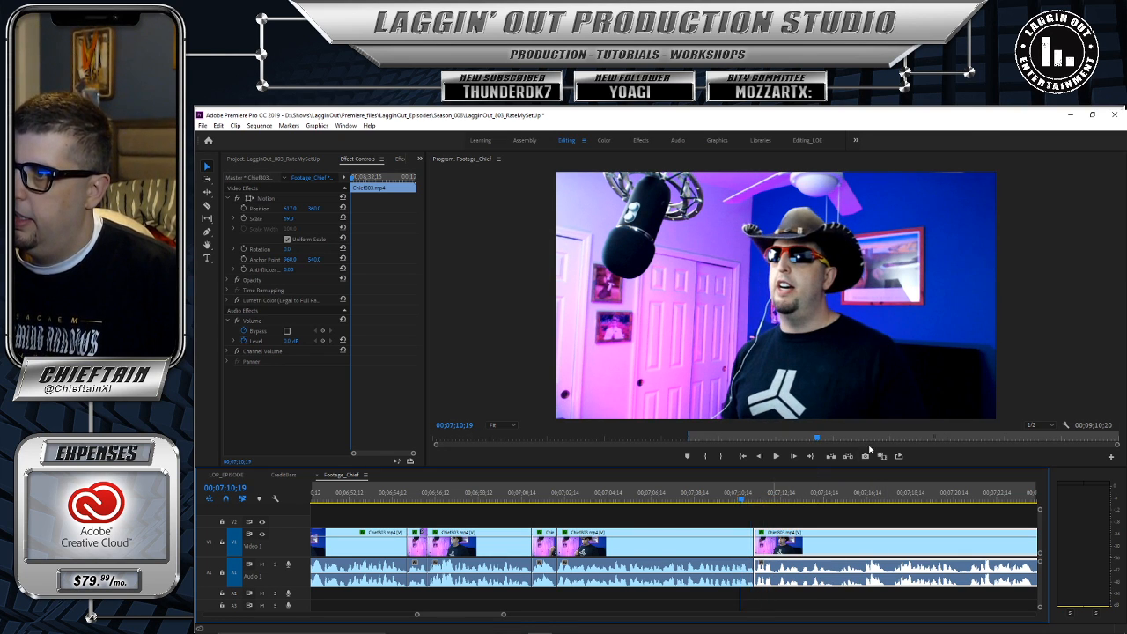
{"action": "left_click", "coordinate": [776, 456]}
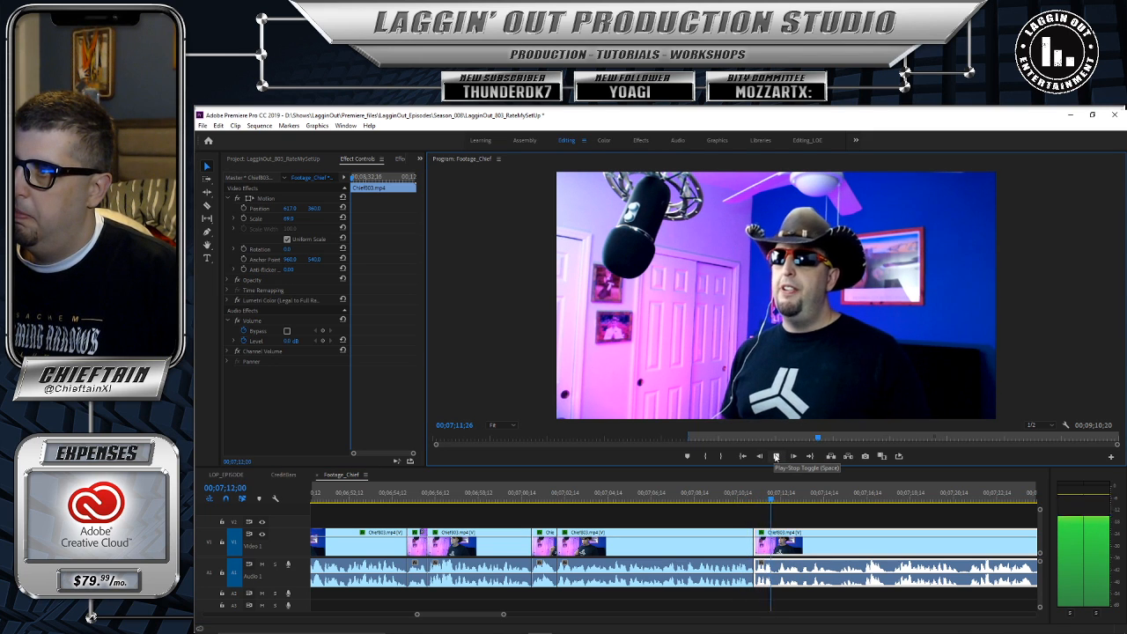
{"action": "left_click", "coordinate": [777, 457]}
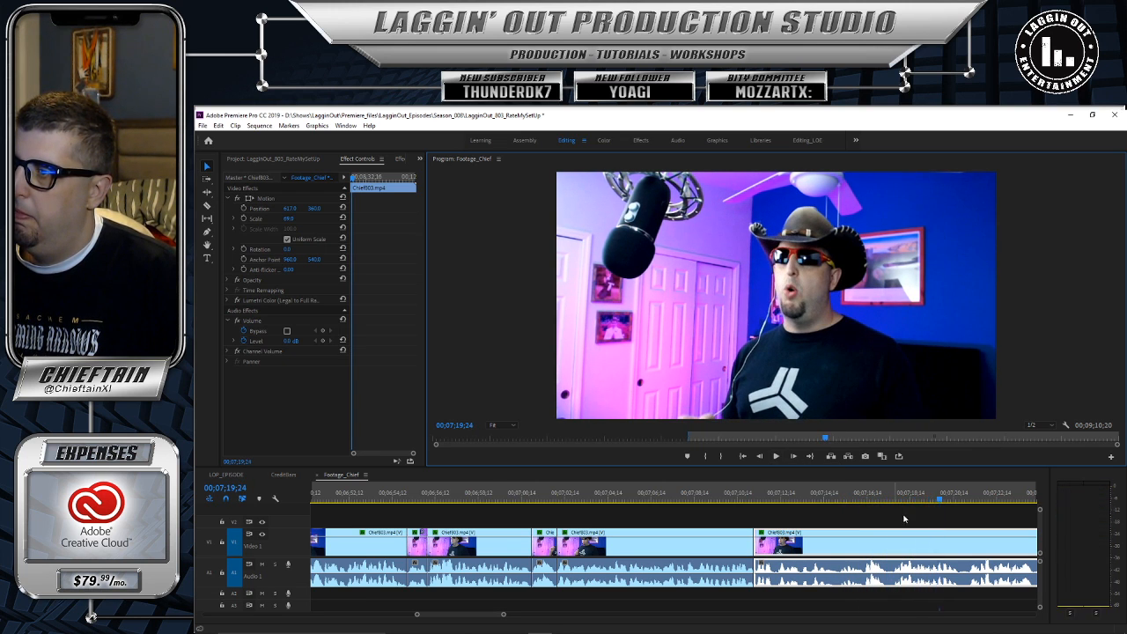
Step: Split the last clip at 00;07;17;19
{"action": "left_click_drag", "start_coordinate": [939, 501], "coordinate": [892, 509]}
{"action": "key", "text": "c"}
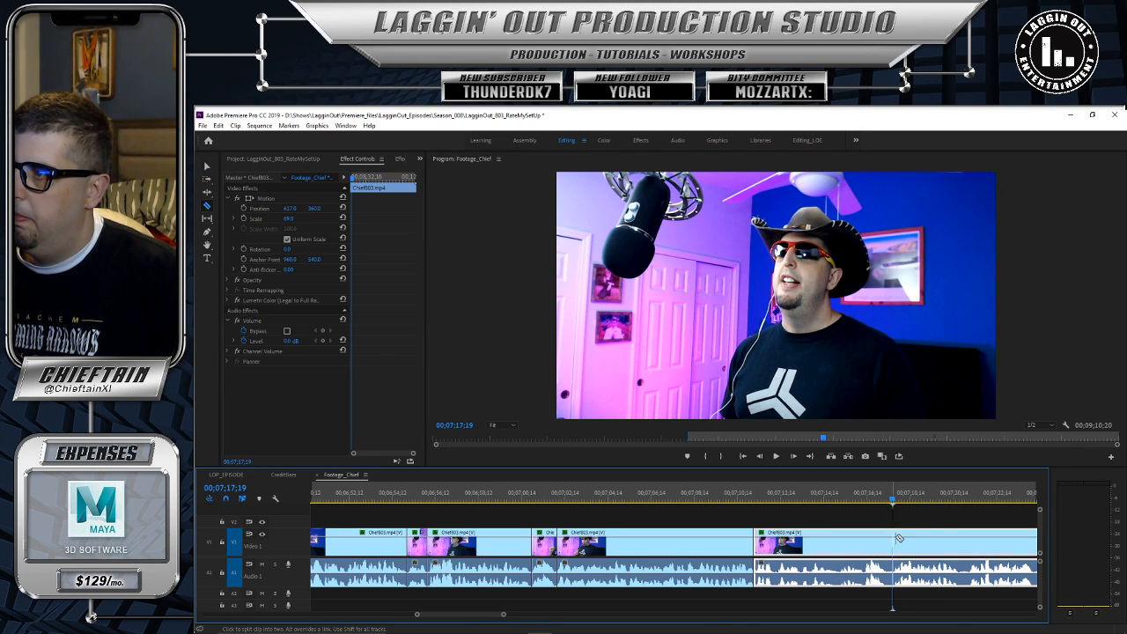
{"action": "left_click", "coordinate": [894, 555]}
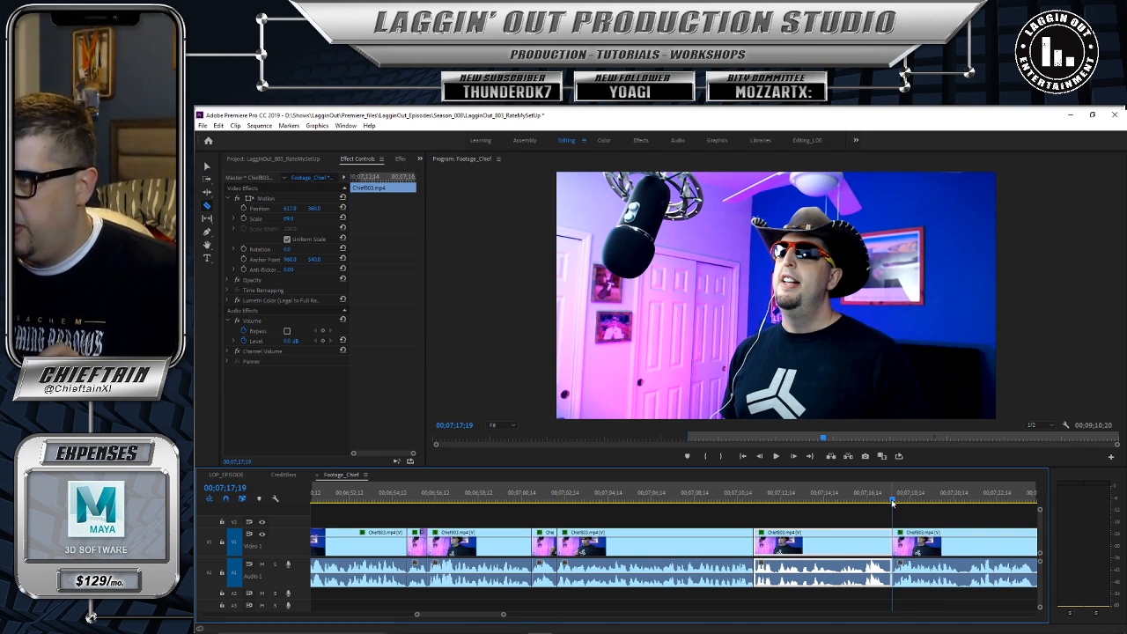
Step: Replay the join from 00;07;10;23 to check where the unwanted talk begins
{"action": "left_click_drag", "start_coordinate": [892, 502], "coordinate": [744, 500]}
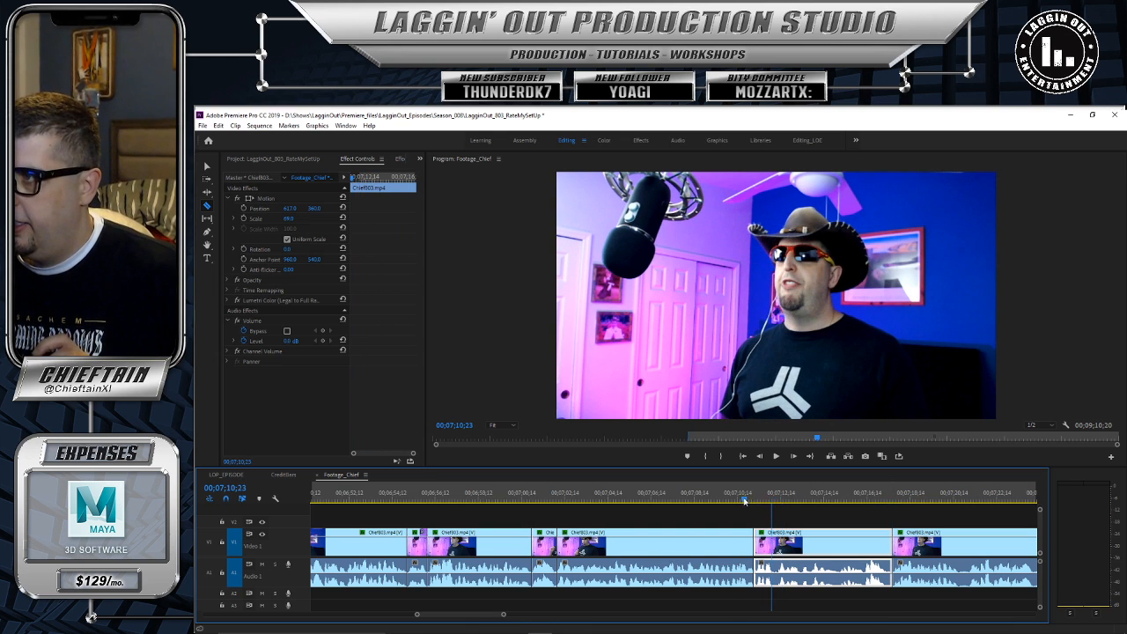
{"action": "left_click", "coordinate": [777, 456]}
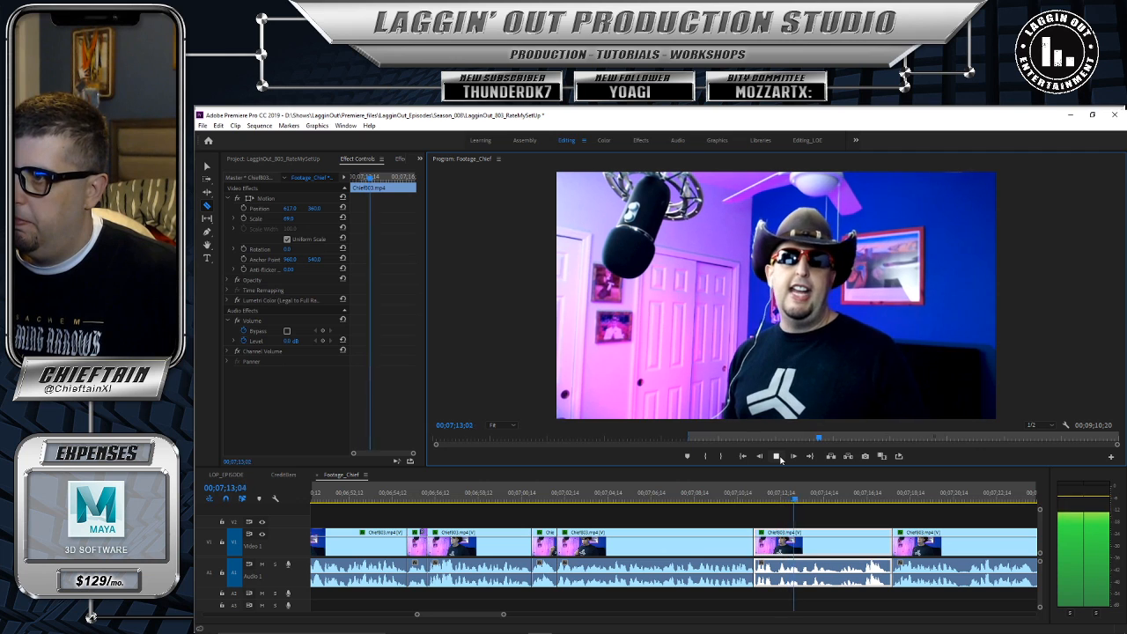
{"action": "key", "text": "space"}
Step: Cut out the section from 00;07;12;05 to 00;07;17;19 and move the last clip back to close the gap
{"action": "left_click_drag", "start_coordinate": [809, 507], "coordinate": [775, 506]}
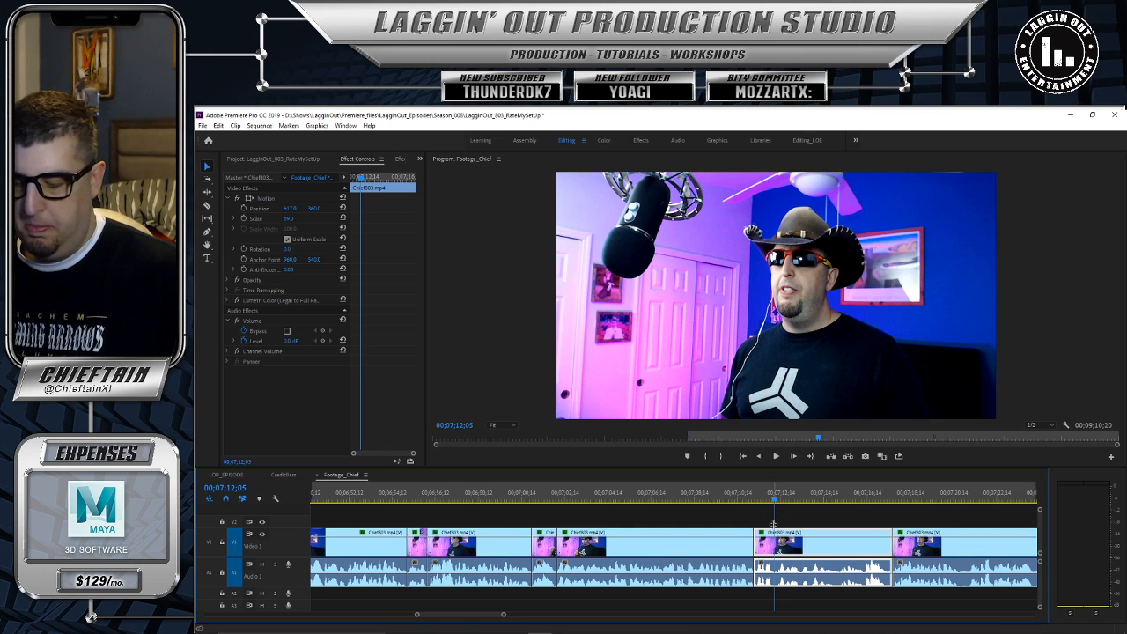
{"action": "key", "text": "c"}
{"action": "left_click", "coordinate": [779, 538]}
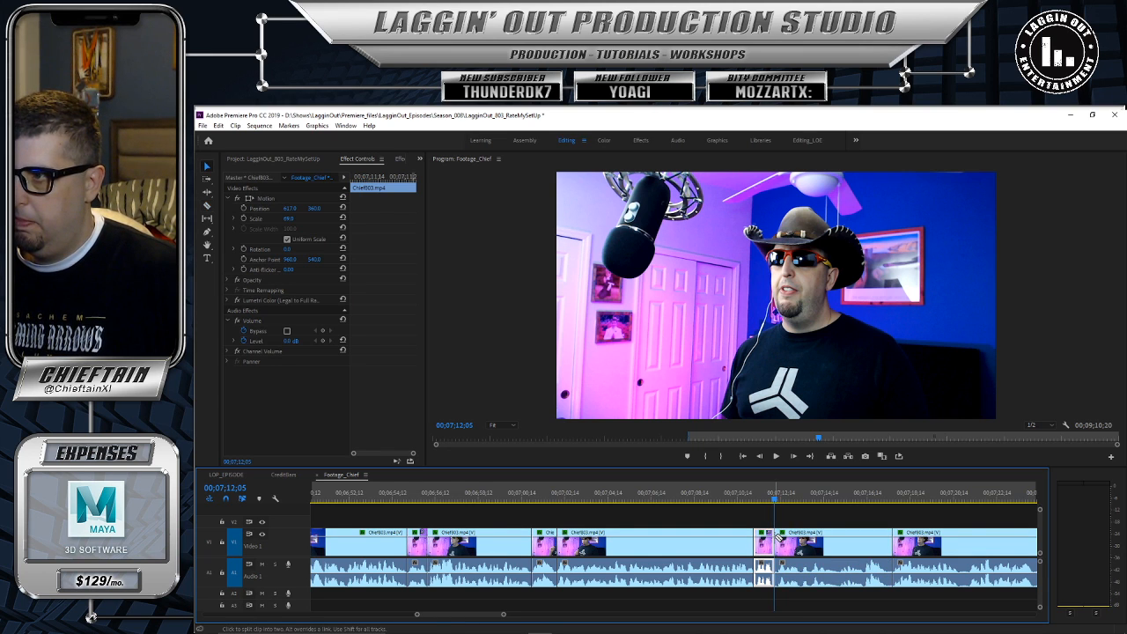
{"action": "left_click", "coordinate": [842, 542]}
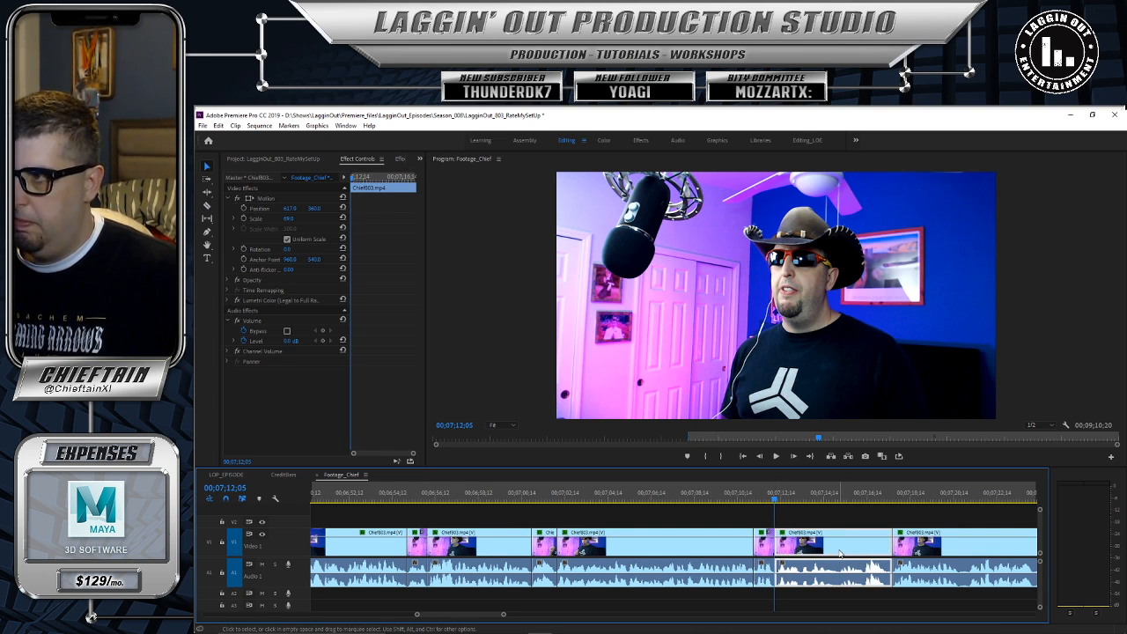
{"action": "key", "text": "Delete"}
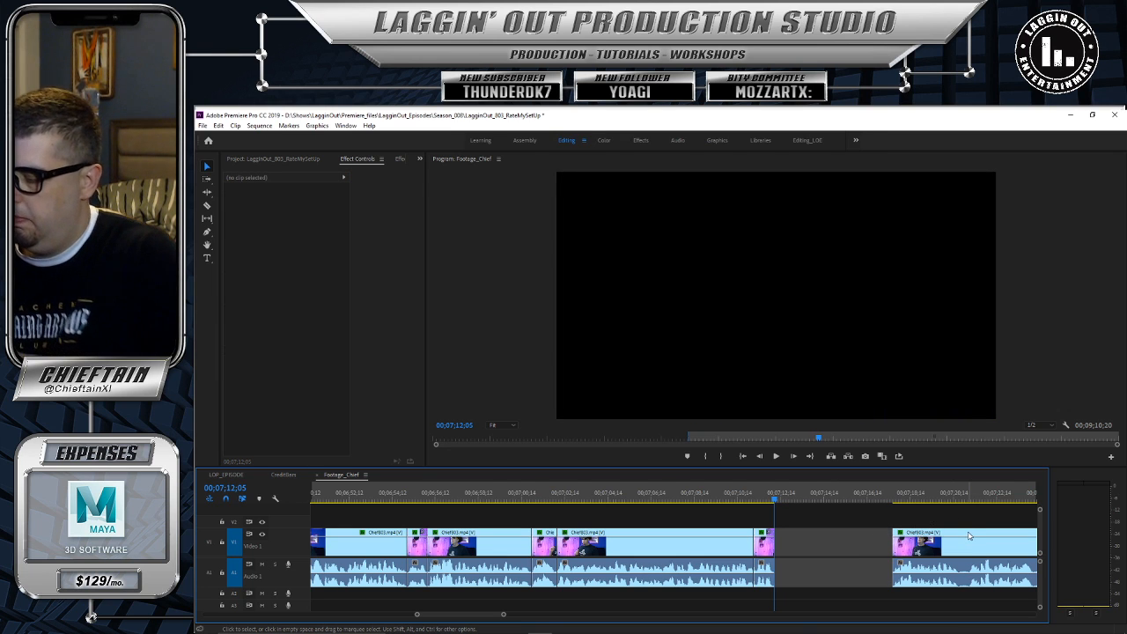
{"action": "left_click_drag", "start_coordinate": [969, 535], "coordinate": [743, 499]}
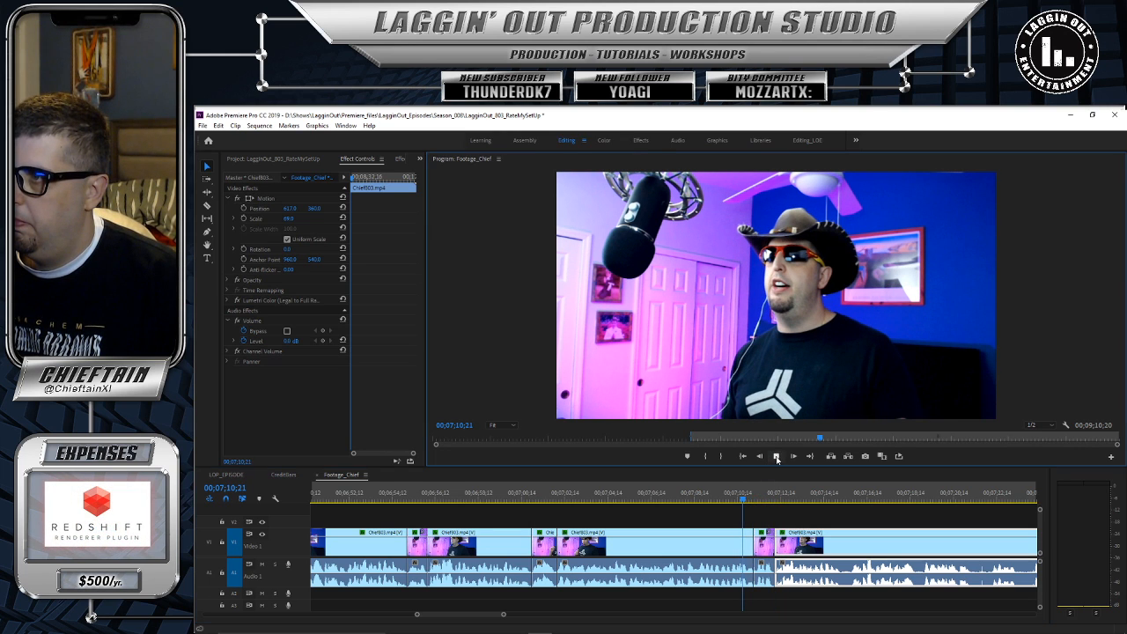
Step: Play back to 00;07;19;01, then split the last clip about four seconds earlier, trimming 8 frames off the second piece's start and closing the gap
{"action": "left_click", "coordinate": [779, 457]}
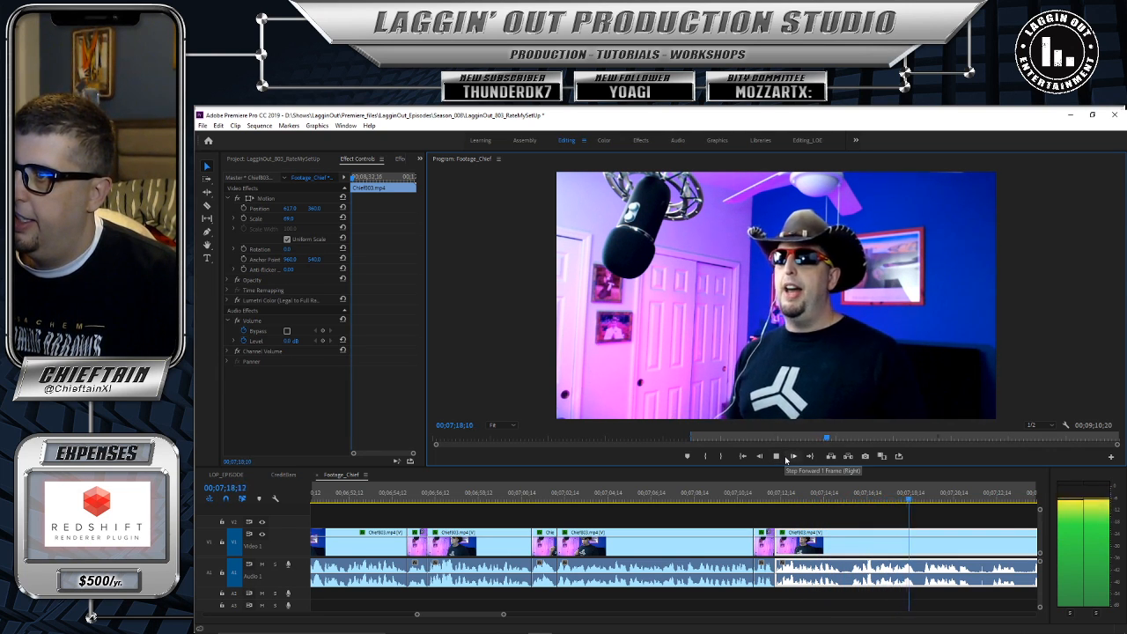
{"action": "key", "text": "space"}
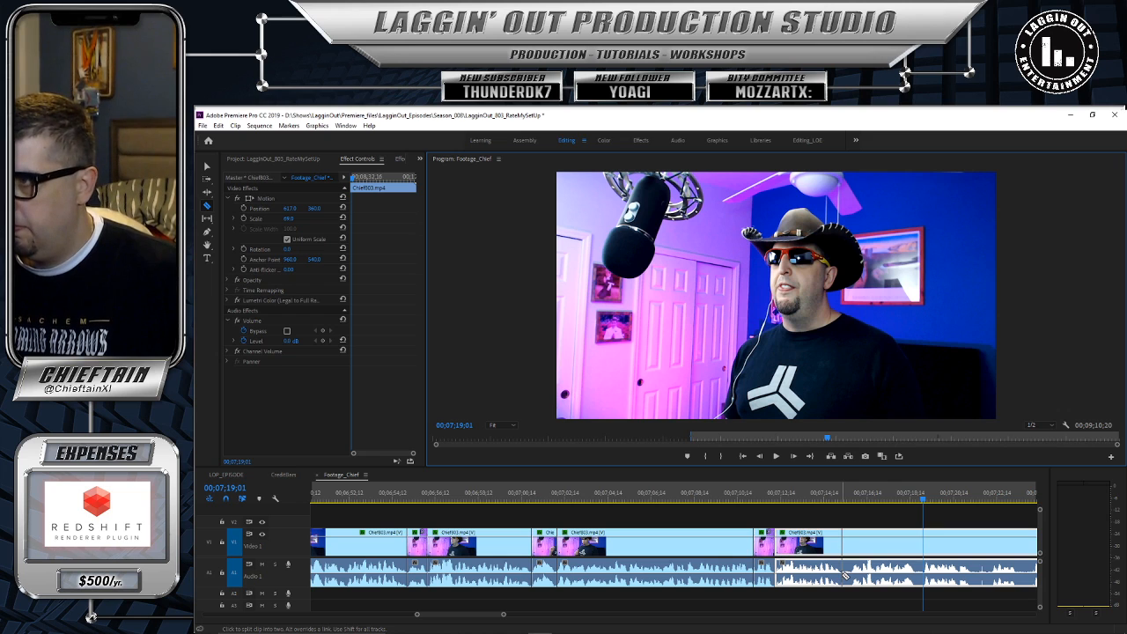
{"action": "left_click", "coordinate": [844, 574]}
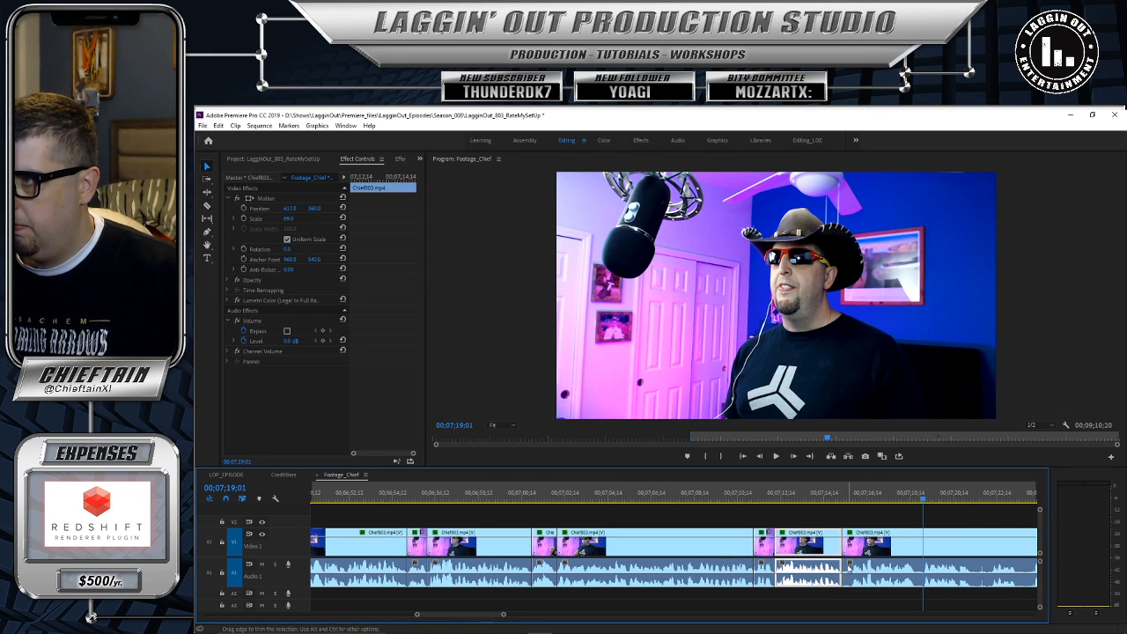
{"action": "left_click_drag", "start_coordinate": [846, 543], "coordinate": [850, 543]}
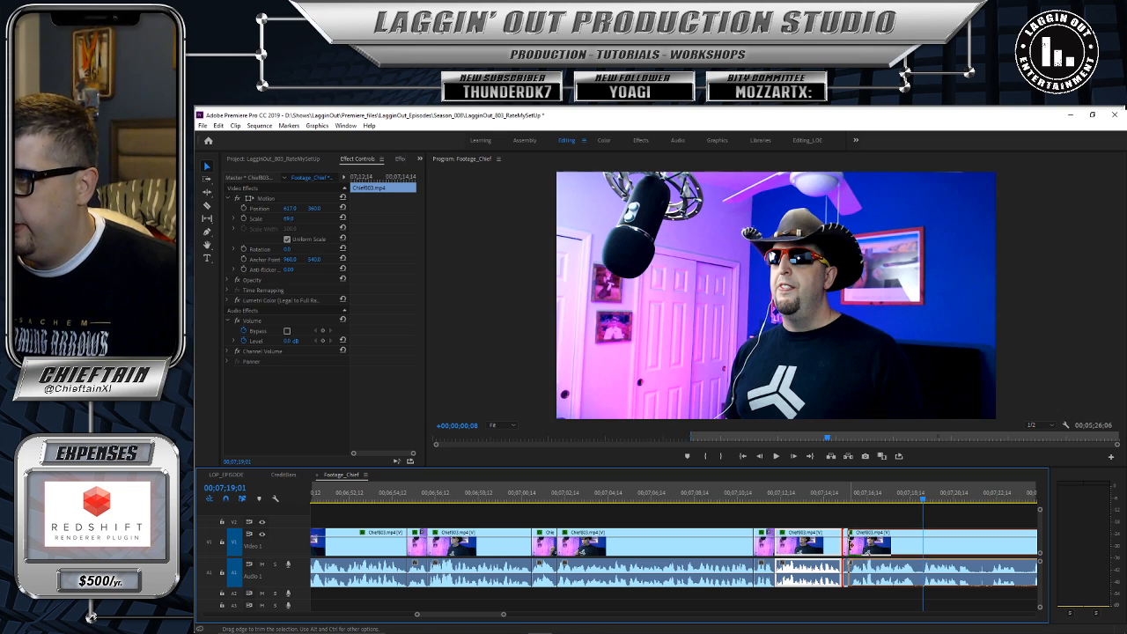
{"action": "left_click", "coordinate": [902, 534]}
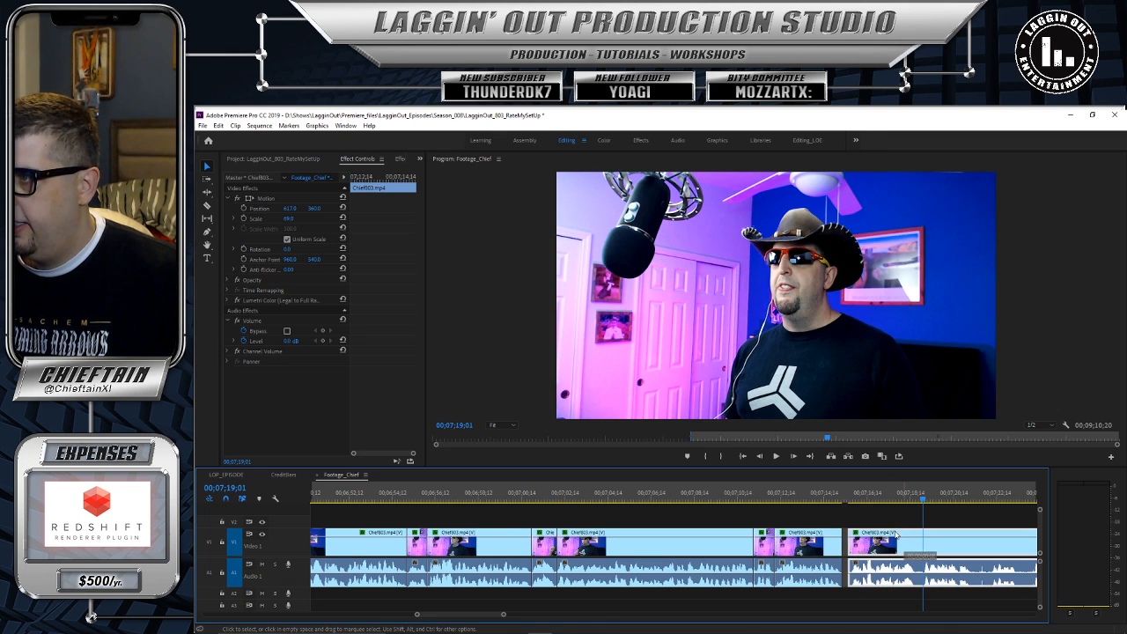
{"action": "left_click_drag", "start_coordinate": [898, 534], "coordinate": [894, 534]}
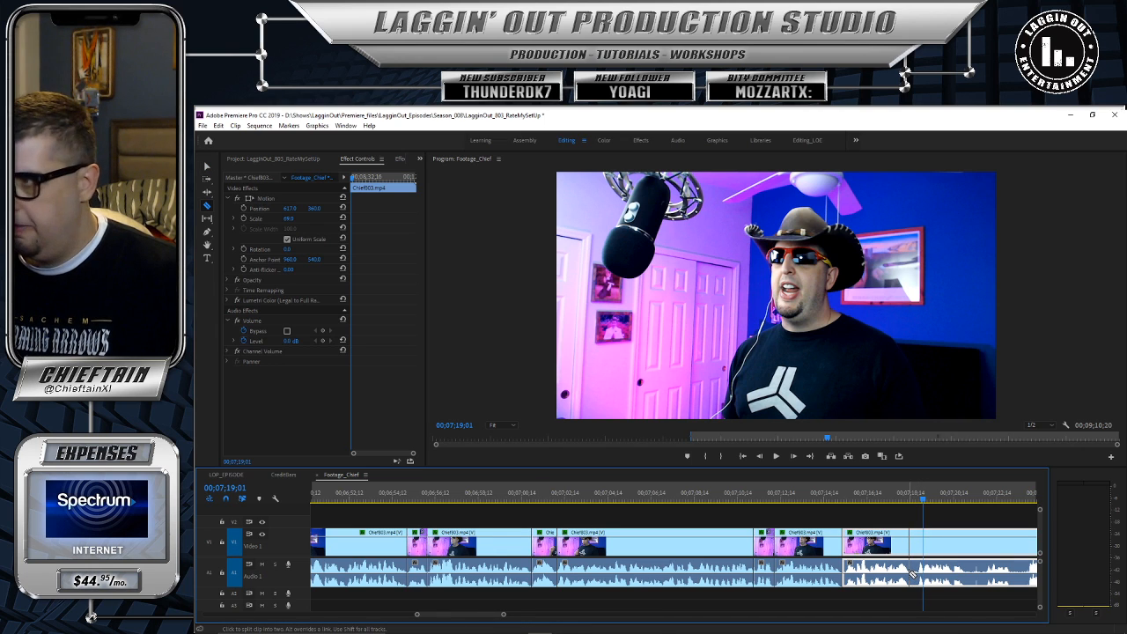
Step: Split the last clip just before 00;07;19;01, trim the second piece's start slightly and move it back against the previous clip
{"action": "left_click", "coordinate": [911, 572]}
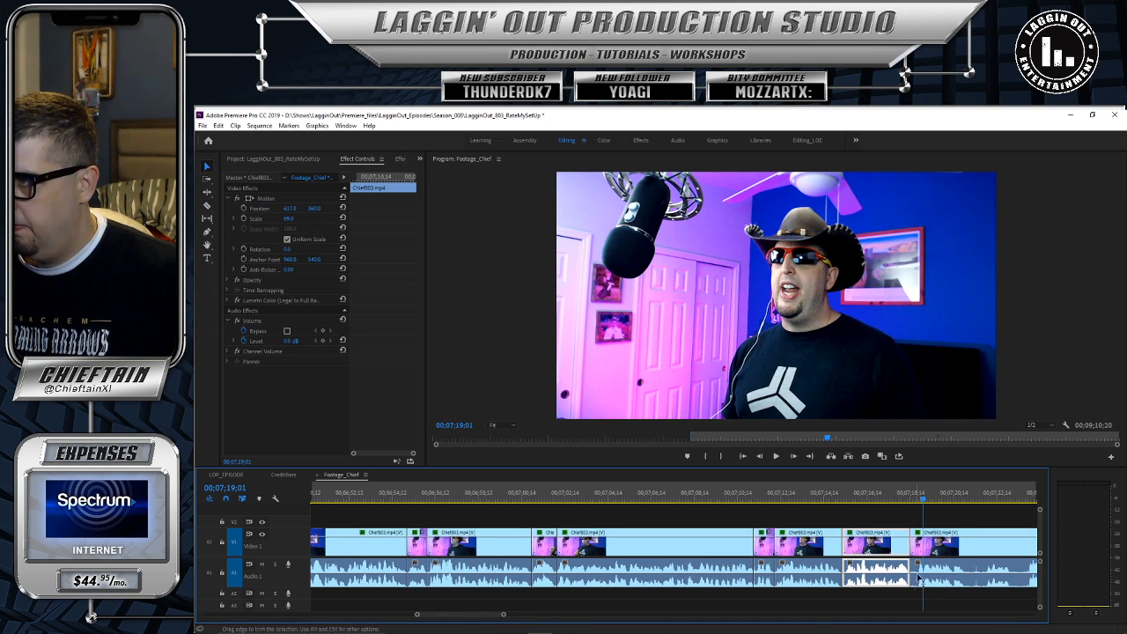
{"action": "left_click_drag", "start_coordinate": [916, 529], "coordinate": [919, 532]}
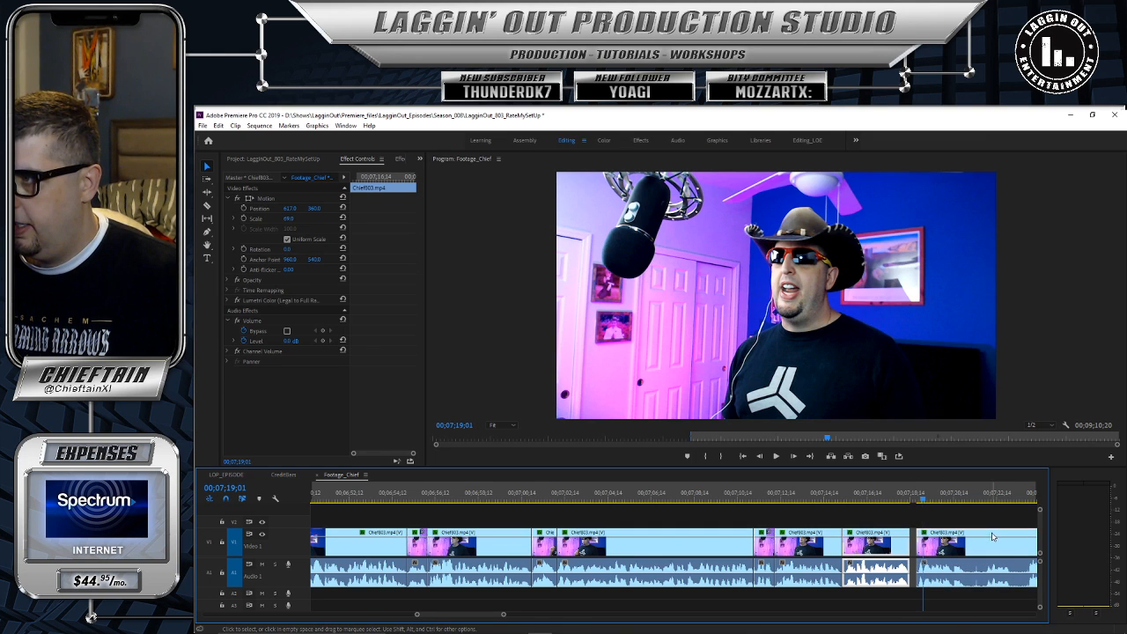
{"action": "left_click_drag", "start_coordinate": [993, 536], "coordinate": [987, 537]}
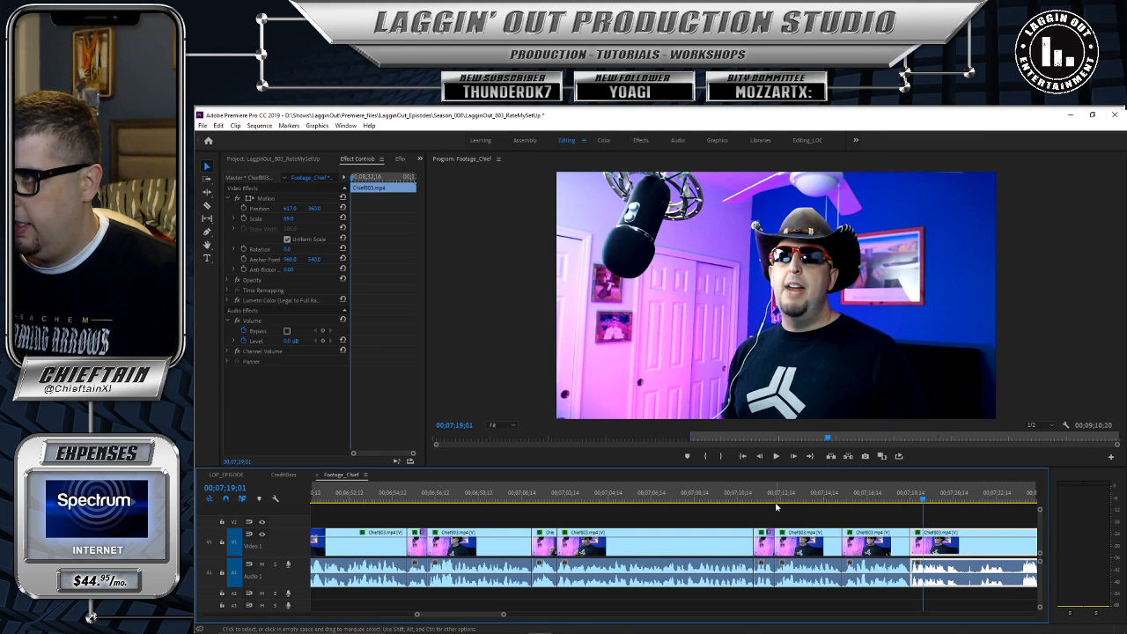
Step: Play back the latest joins from 00;07;11;00 to 00;07;20;28
{"action": "left_click_drag", "start_coordinate": [778, 496], "coordinate": [750, 495]}
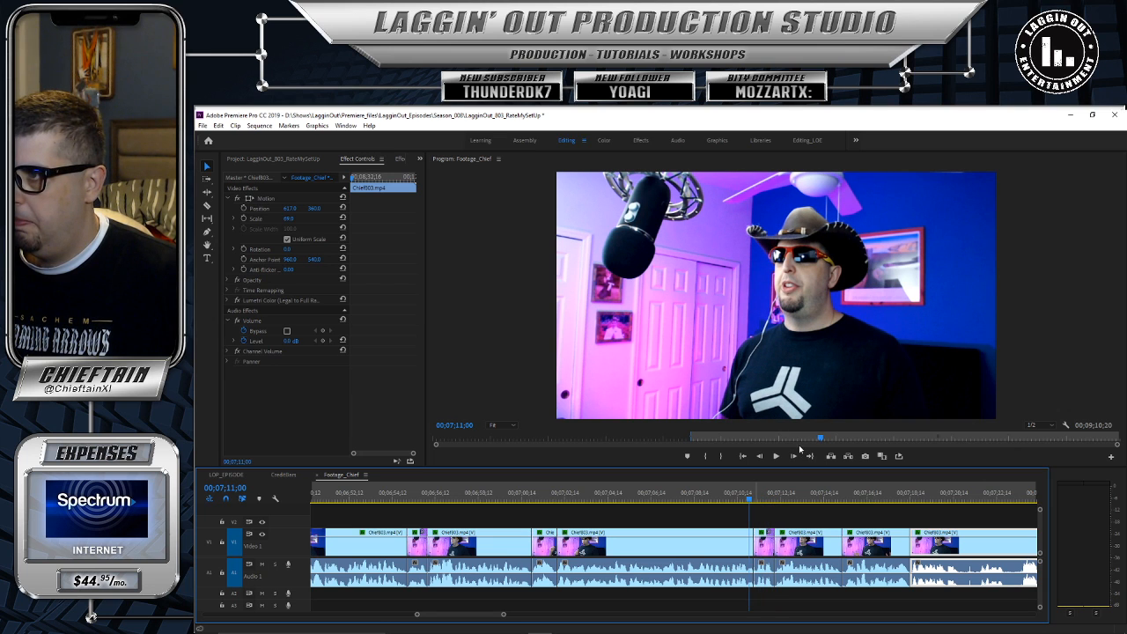
{"action": "left_click", "coordinate": [776, 456]}
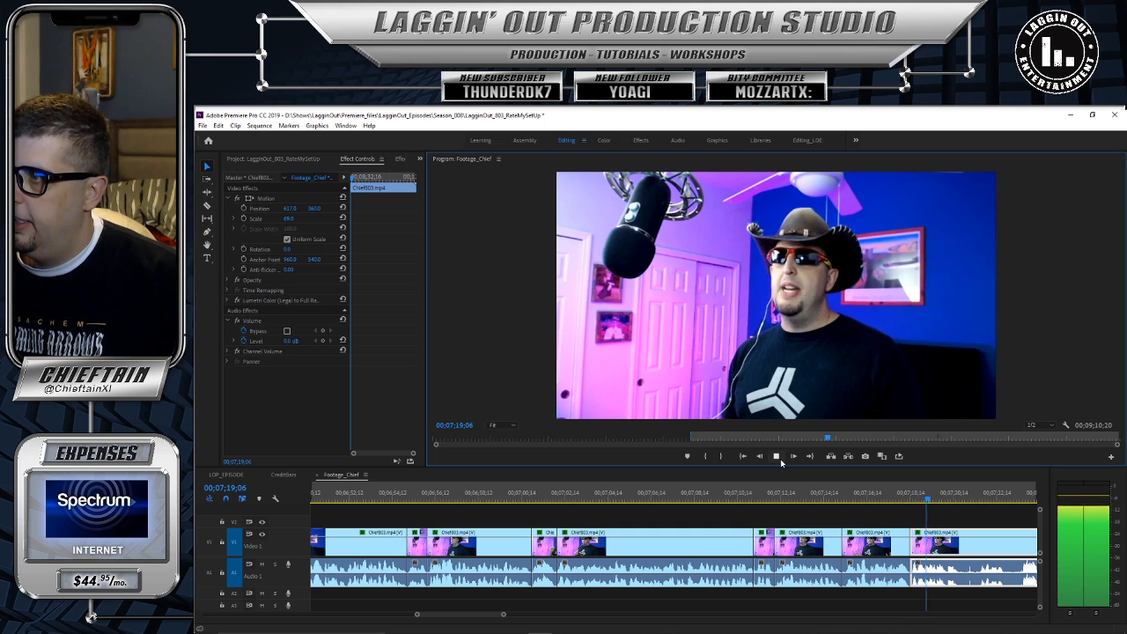
{"action": "left_click", "coordinate": [776, 456]}
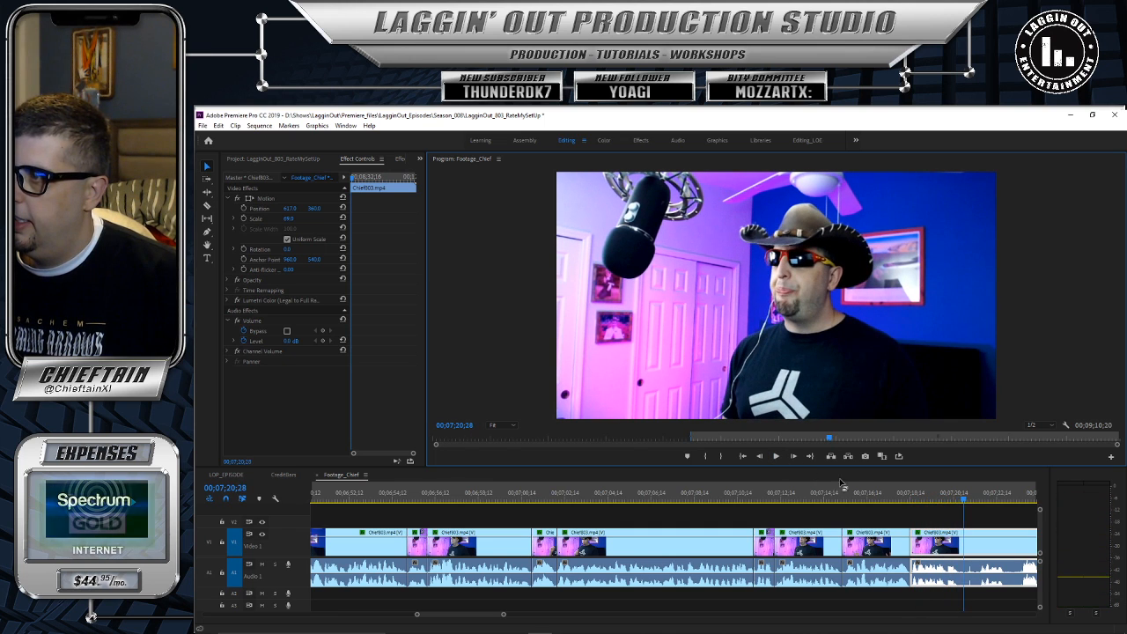
Step: Split the last clip at 00;07;20;05
{"action": "left_click", "coordinate": [953, 501]}
{"action": "left_click_drag", "start_coordinate": [953, 500], "coordinate": [948, 500]}
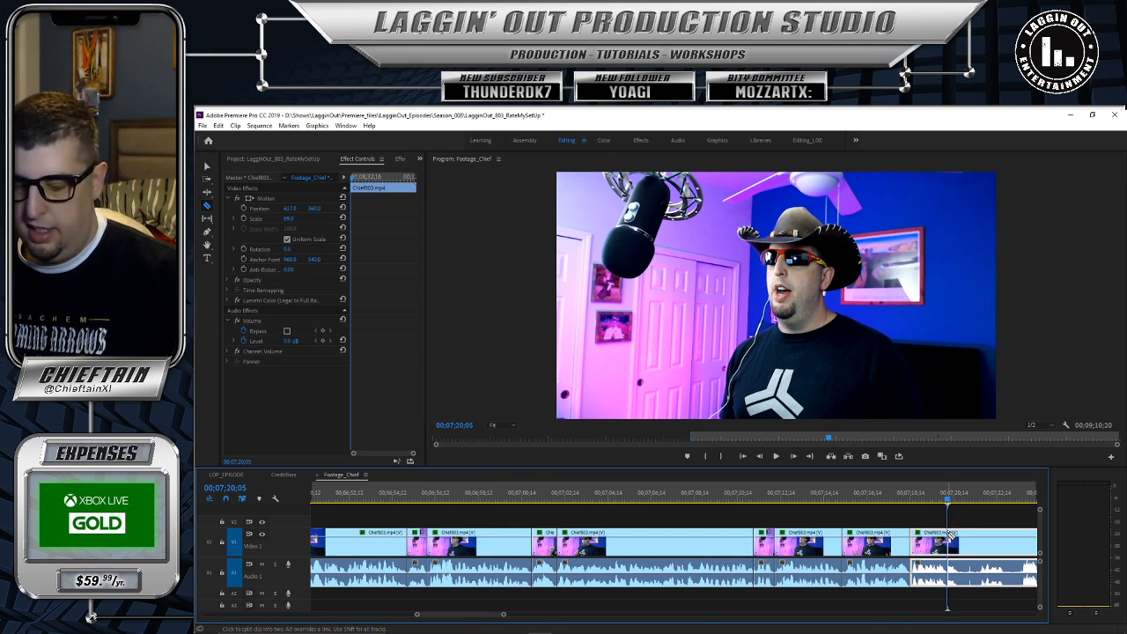
{"action": "left_click", "coordinate": [949, 535]}
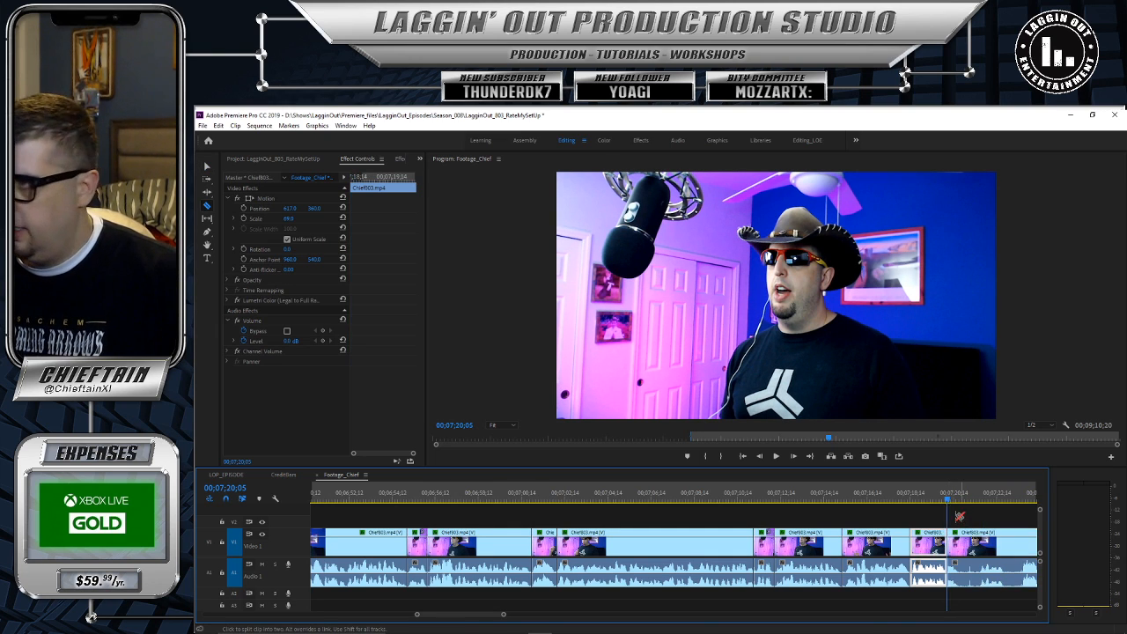
Step: Play on from 00;07;20;05 to 00;07;22;23 and bring the recent cuts back into view in the timeline
{"action": "left_click", "coordinate": [777, 456]}
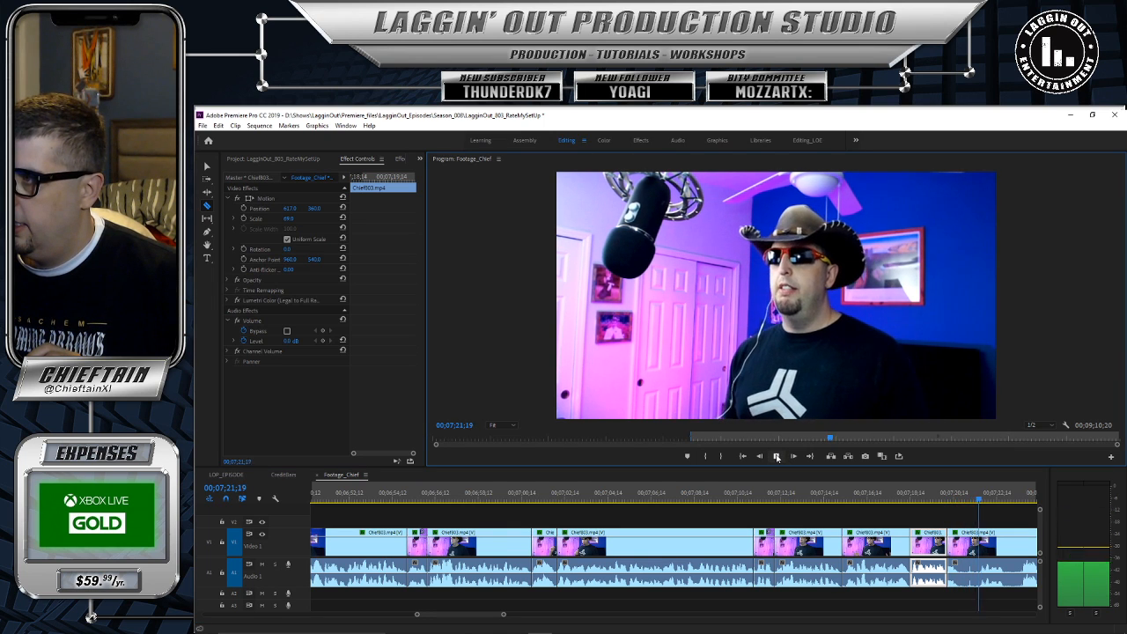
{"action": "key", "text": "space"}
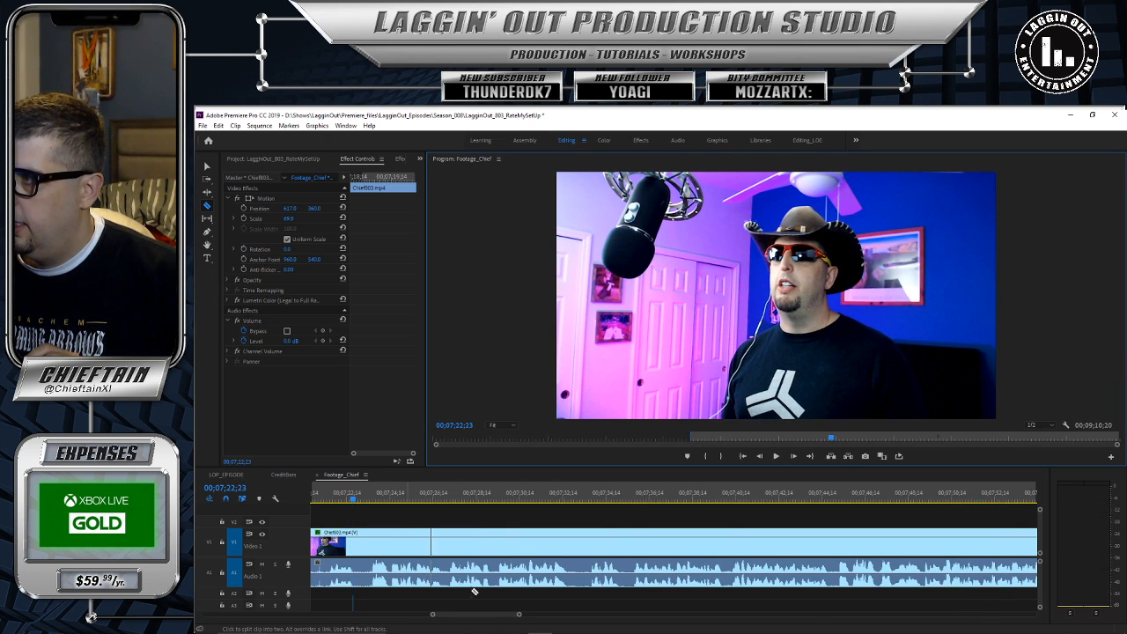
{"action": "left_click_drag", "start_coordinate": [483, 617], "coordinate": [476, 616]}
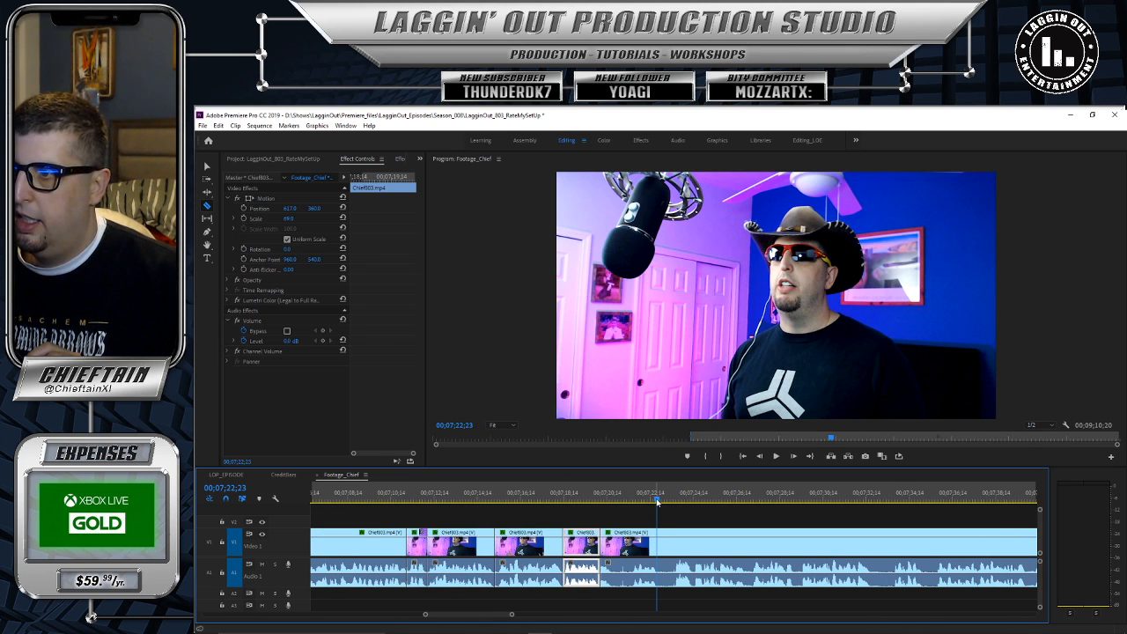
Step: Trim the last clip's start to 00;07;21;17 and move the clip back against the previous one
{"action": "left_click_drag", "start_coordinate": [656, 501], "coordinate": [630, 502]}
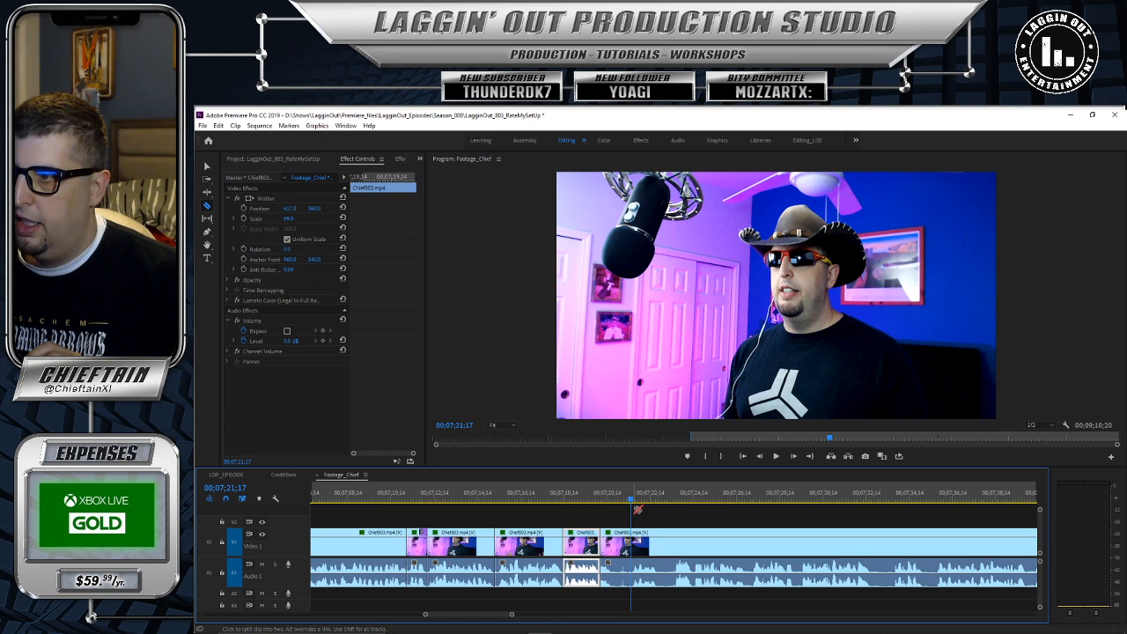
{"action": "key", "text": "v"}
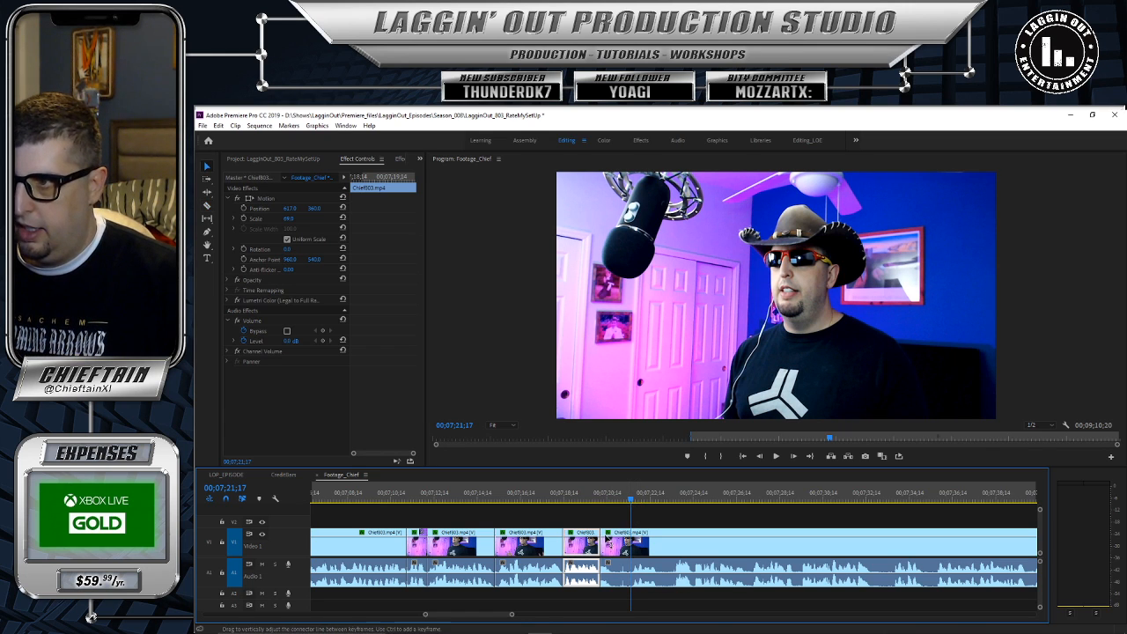
{"action": "left_click_drag", "start_coordinate": [606, 529], "coordinate": [630, 537]}
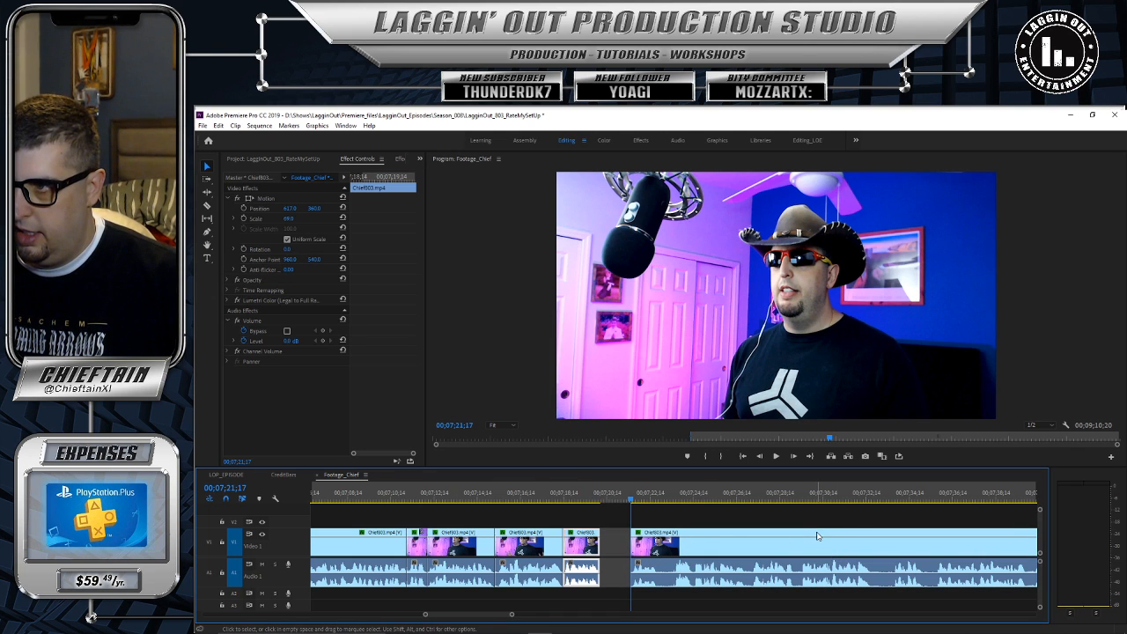
{"action": "left_click_drag", "start_coordinate": [817, 537], "coordinate": [794, 538]}
Step: Split the last clip at 00;07;21;16, trim the second piece's start slightly and close the gap to the previous clip
{"action": "left_click_drag", "start_coordinate": [614, 499], "coordinate": [592, 499]}
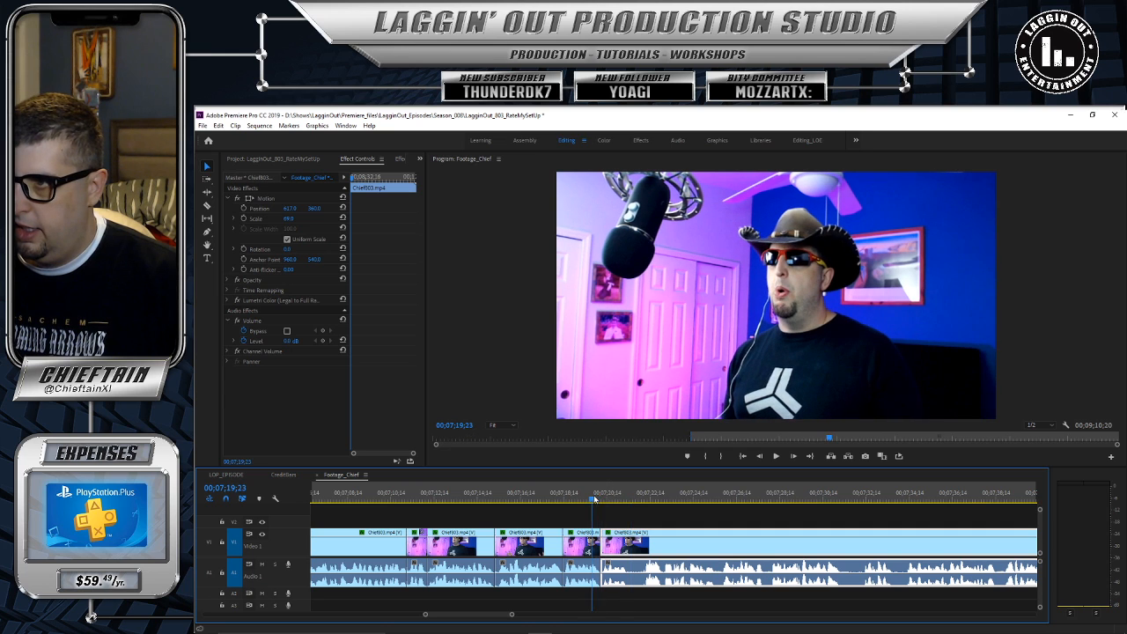
{"action": "left_click", "coordinate": [776, 456]}
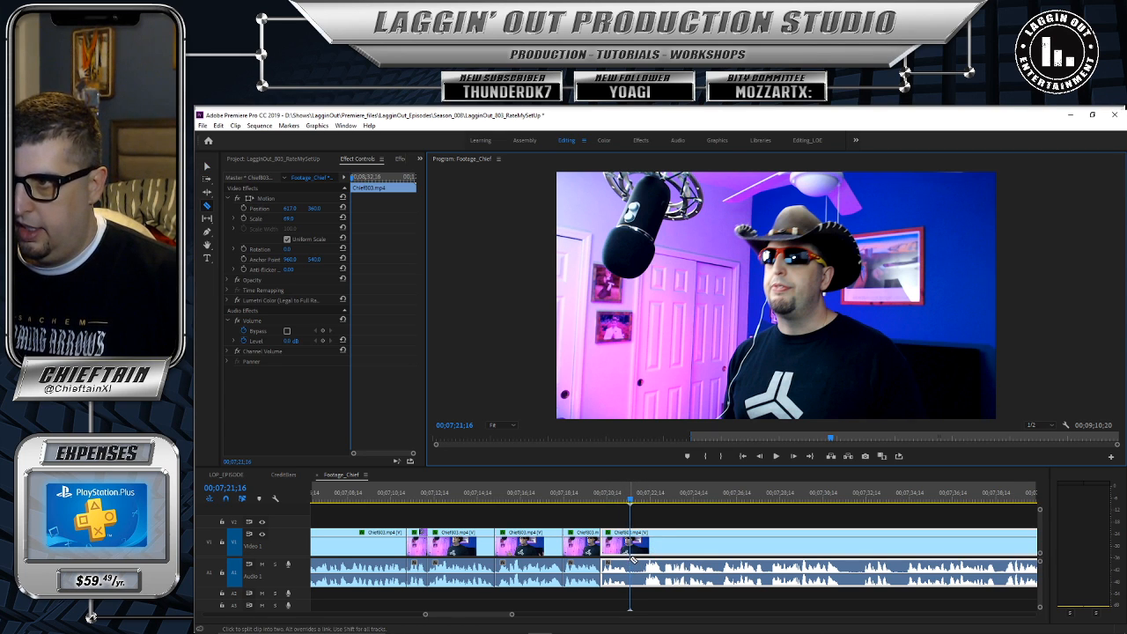
{"action": "left_click", "coordinate": [631, 560]}
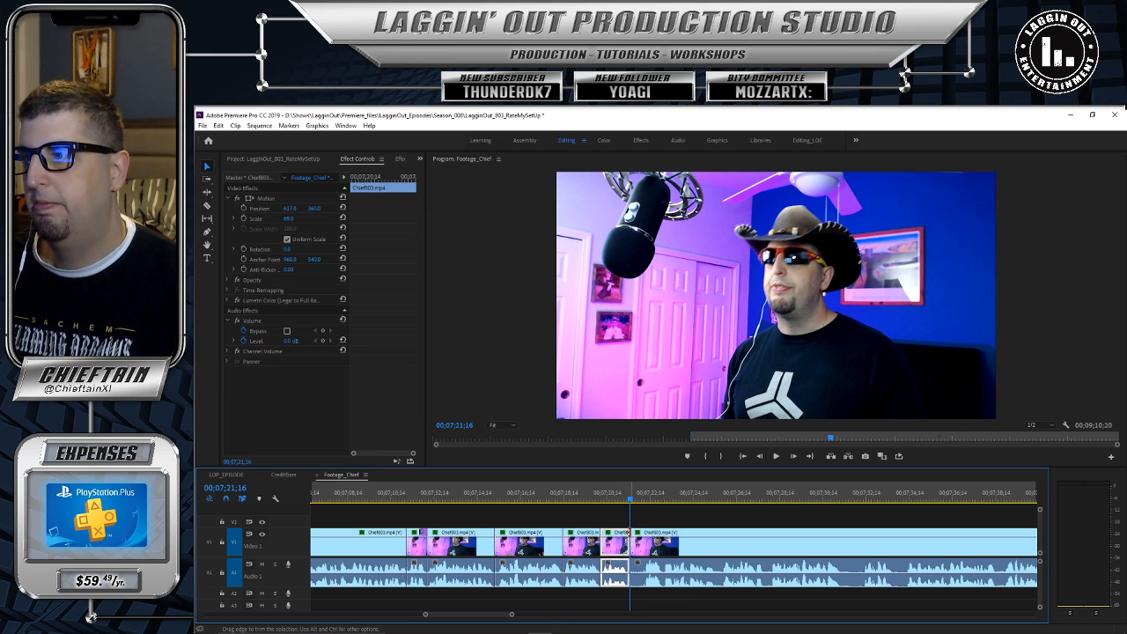
{"action": "left_click_drag", "start_coordinate": [632, 534], "coordinate": [647, 534]}
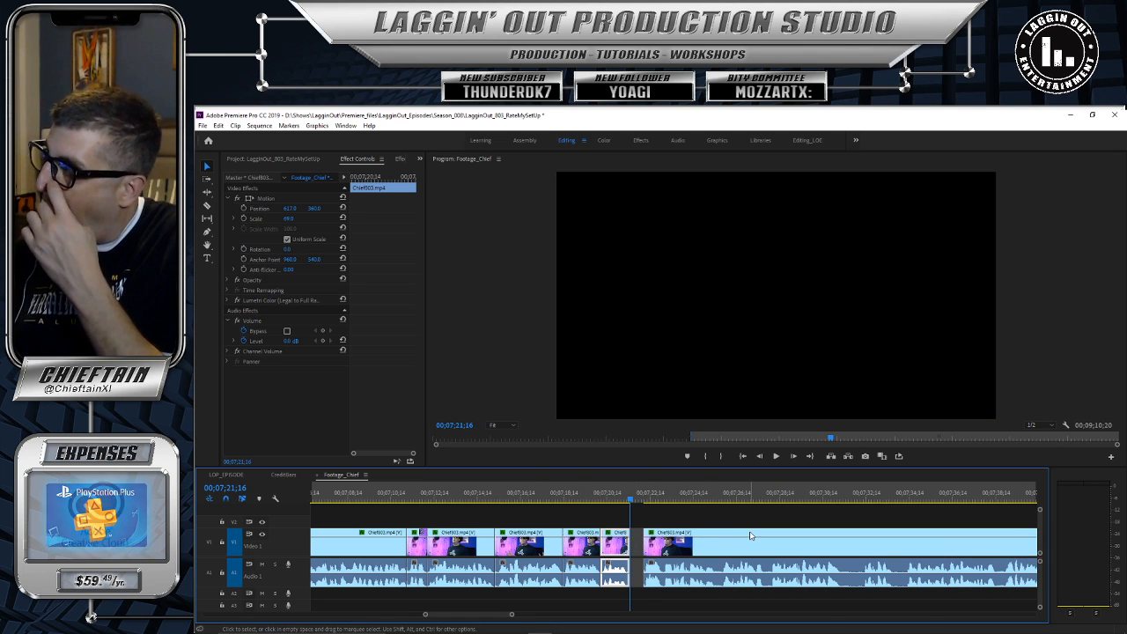
{"action": "left_click_drag", "start_coordinate": [749, 533], "coordinate": [730, 530]}
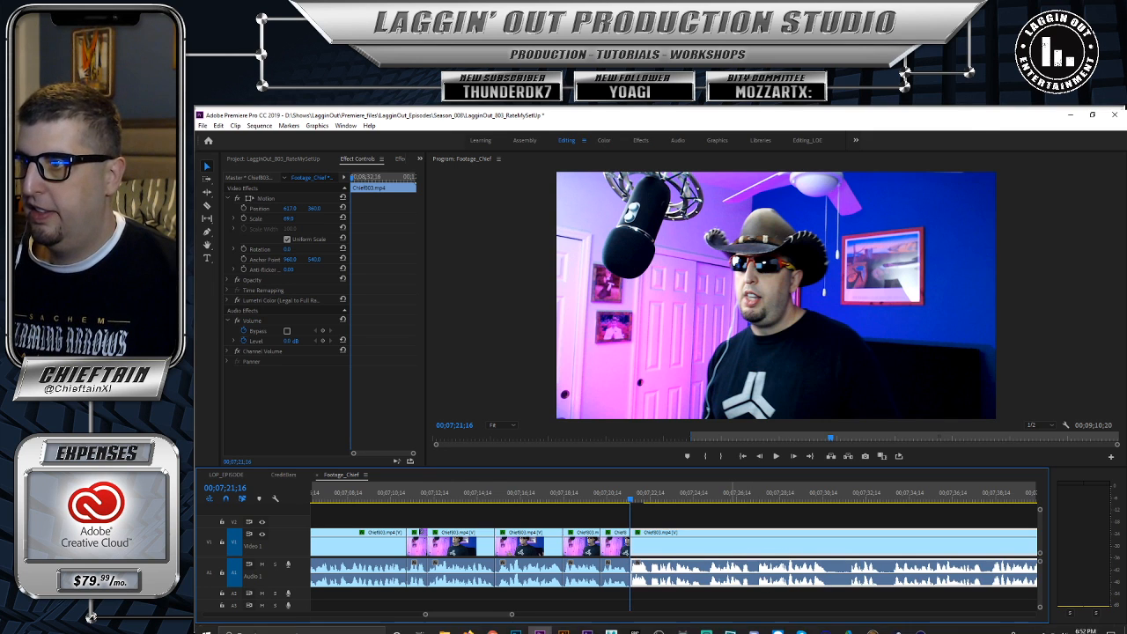
Step: Play back the latest join from 00;07;19;27 to 00;07;27;27
{"action": "left_click_drag", "start_coordinate": [631, 498], "coordinate": [595, 499]}
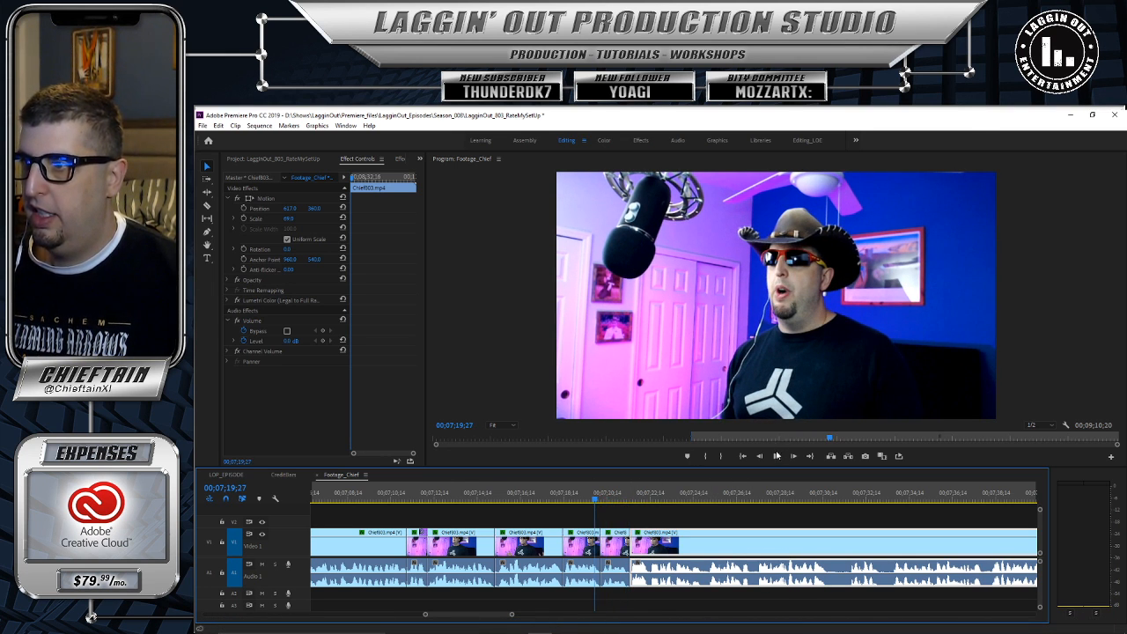
{"action": "left_click", "coordinate": [777, 455]}
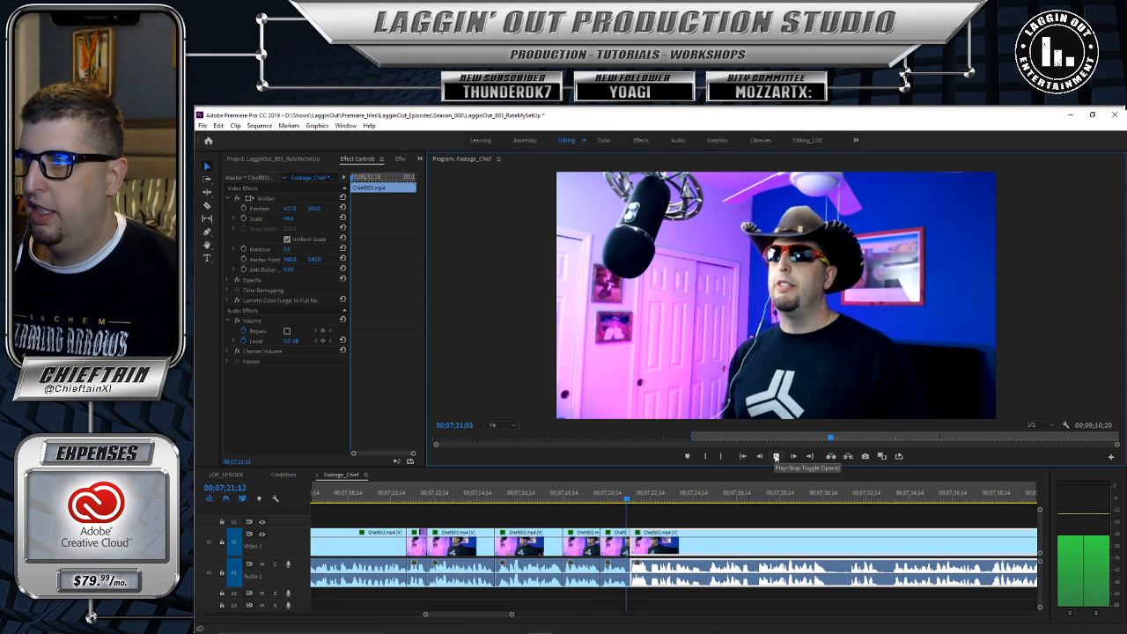
{"action": "mouse_move", "coordinate": [879, 626]}
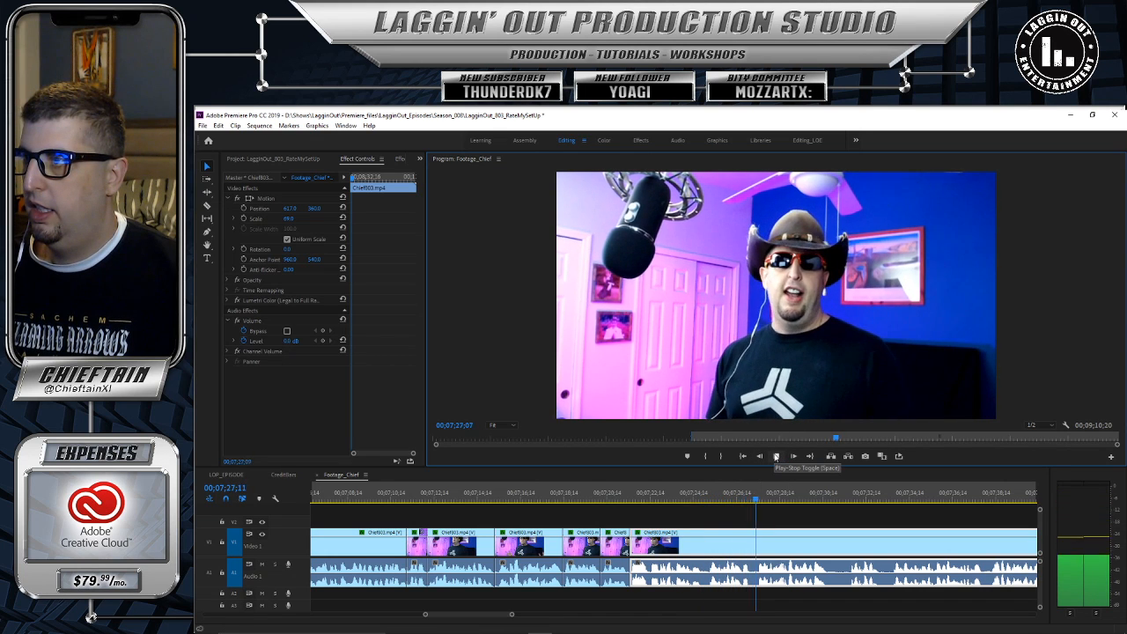
{"action": "left_click", "coordinate": [775, 456]}
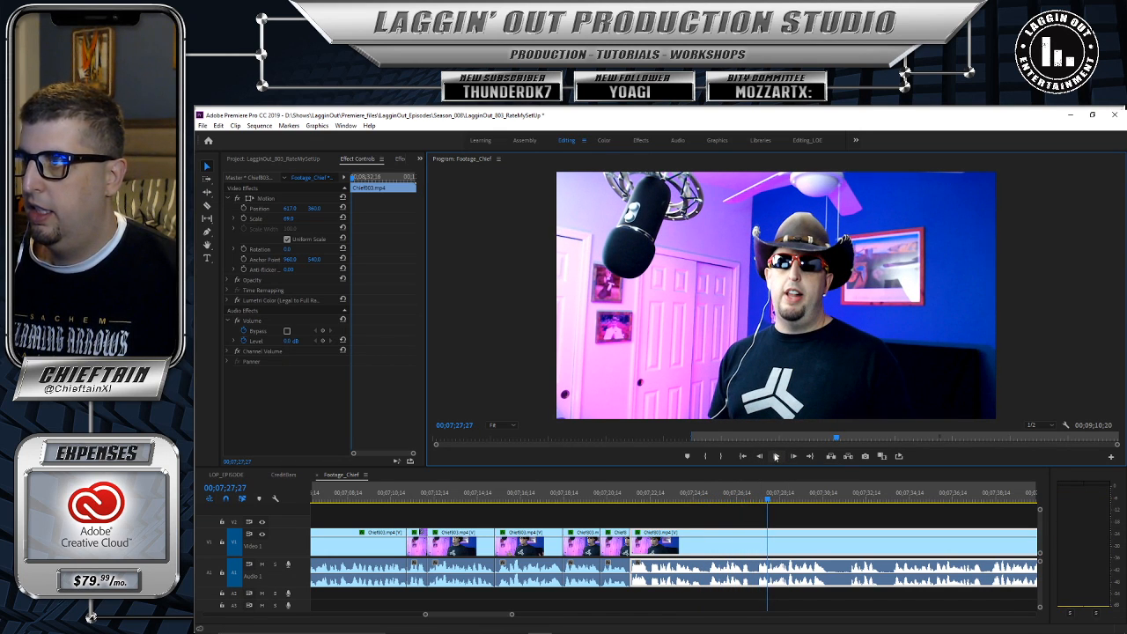